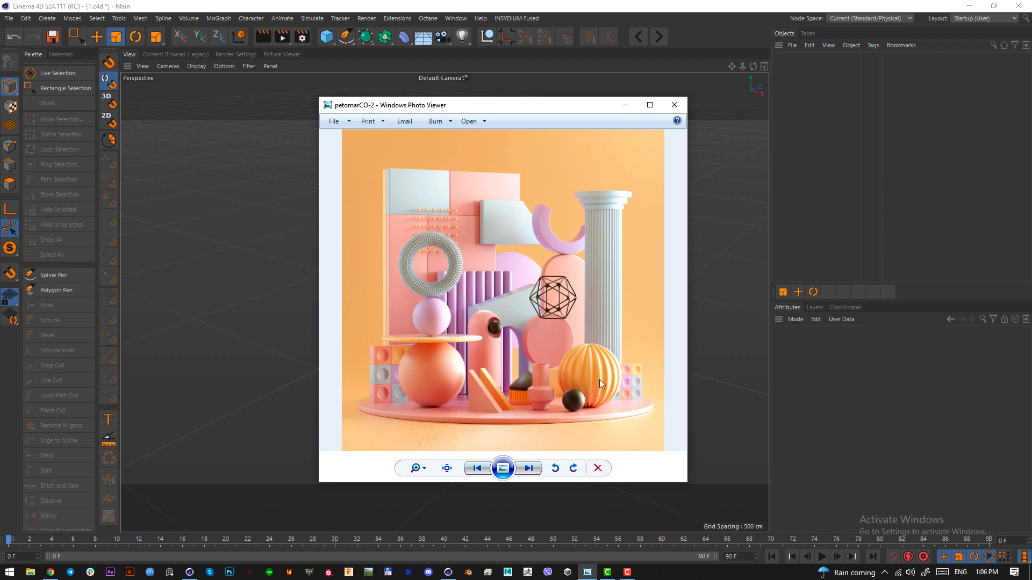
Review the image search results and the Breathing Space project in the browser, then move the reference picture out of the modelling view
left_click(50, 572)
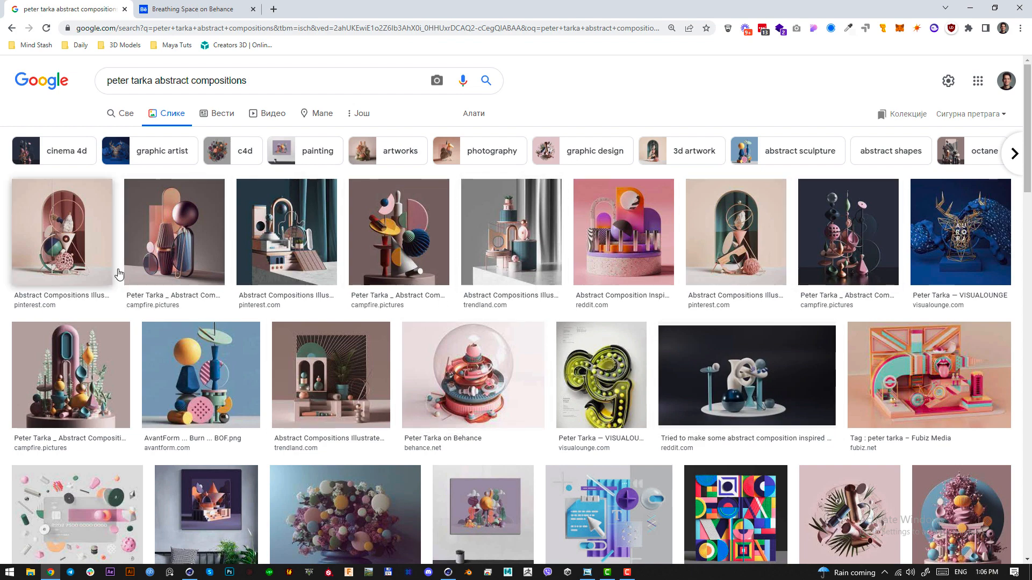
left_click(188, 9)
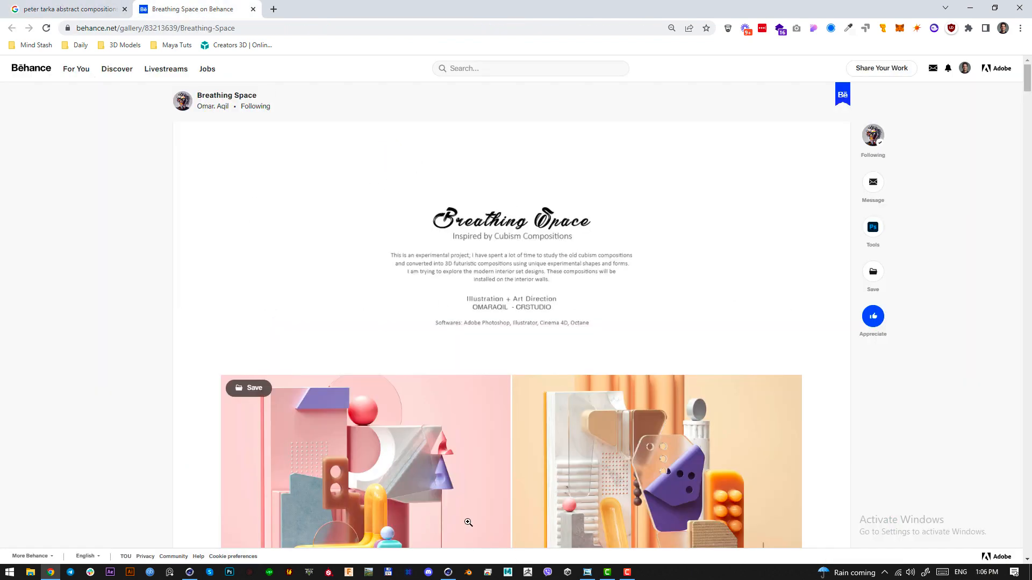
scroll(621, 428, "down", 5)
scroll(621, 428, "up", 5)
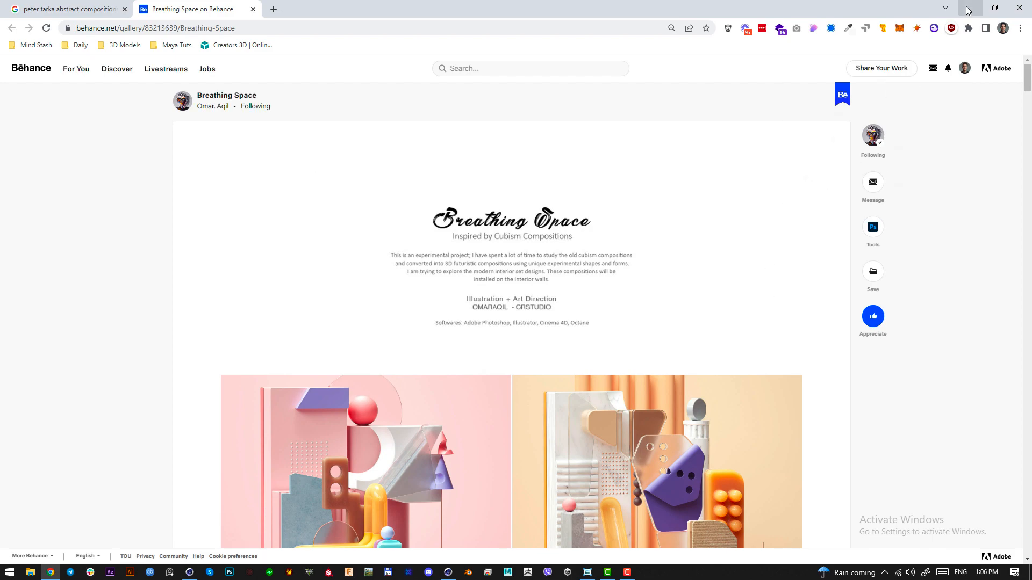
left_click(966, 10)
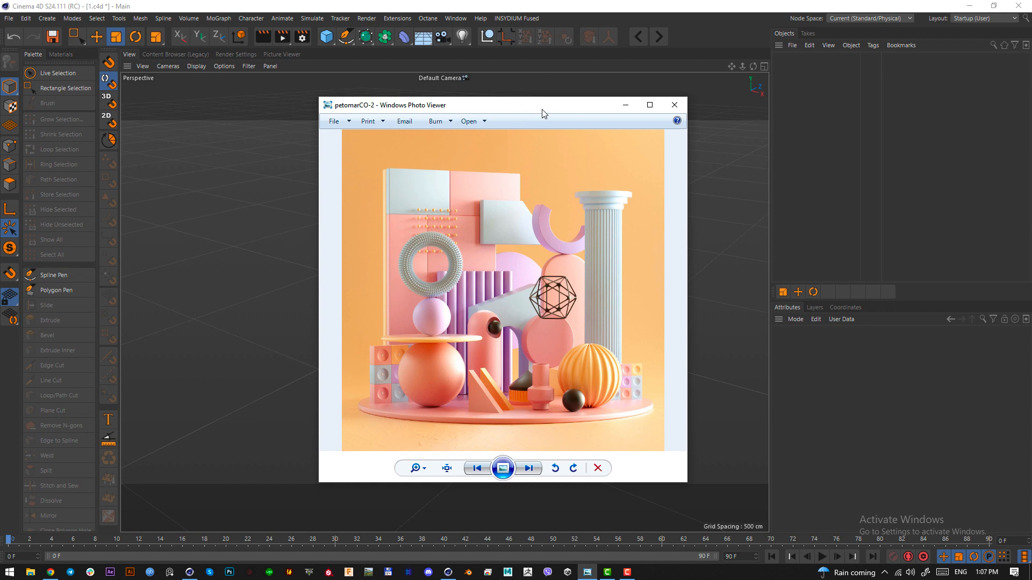
left_click_drag(542, 109, 0, 112)
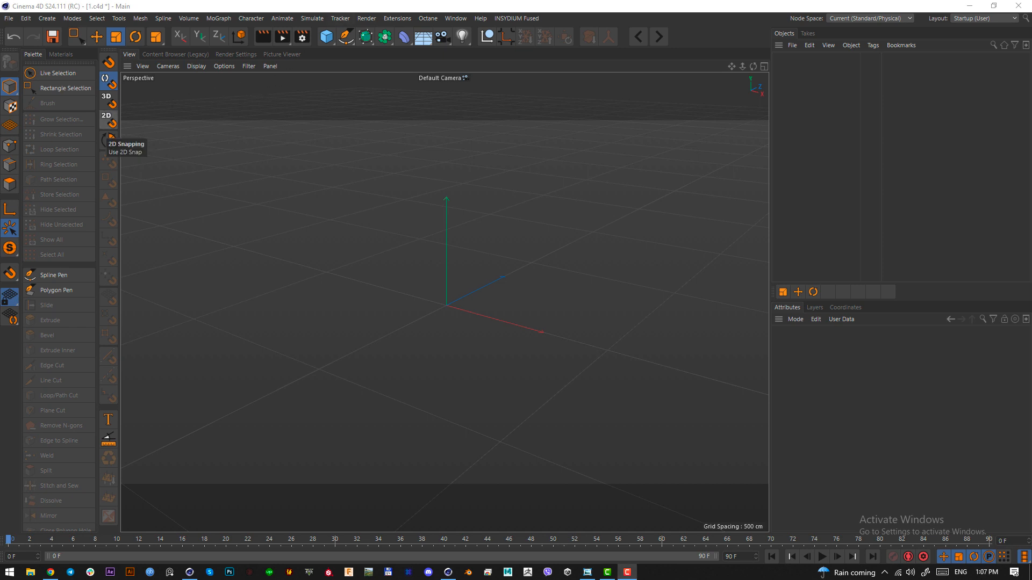
left_click(38, 63)
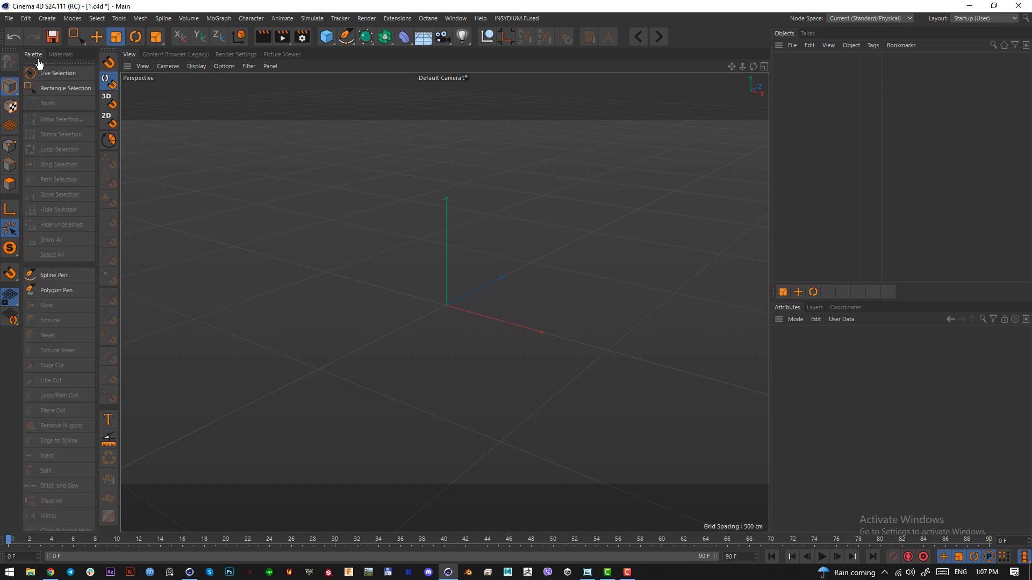
scroll(69, 465, "down", 3)
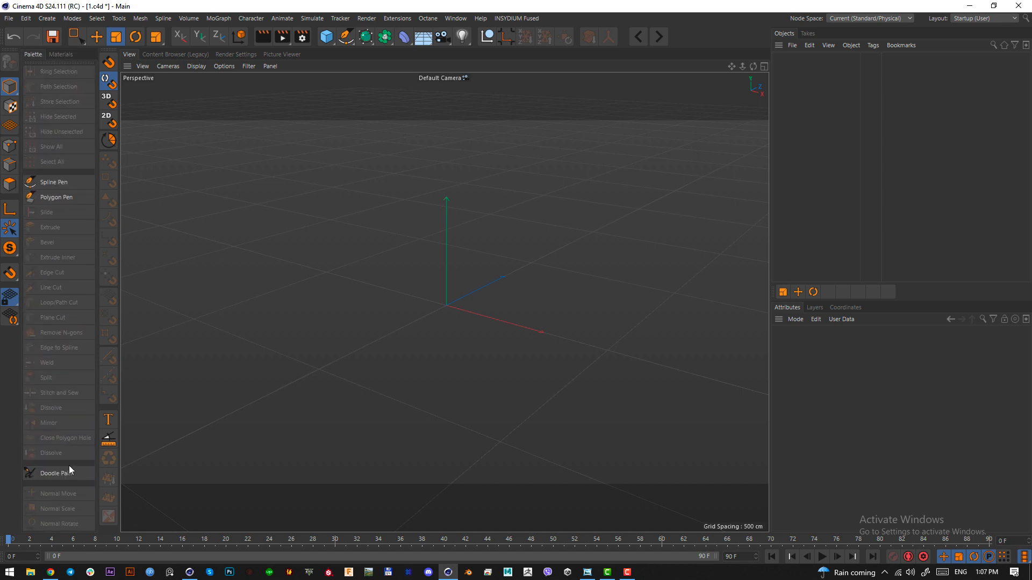
left_click_drag(98, 477, 115, 477)
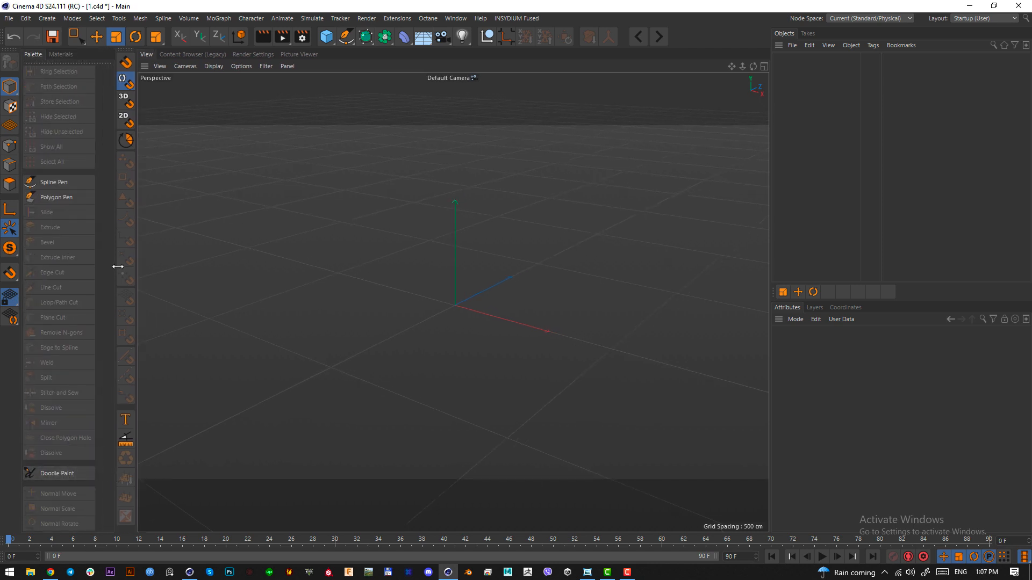
left_click_drag(114, 266, 97, 266)
scroll(54, 304, "up", 3)
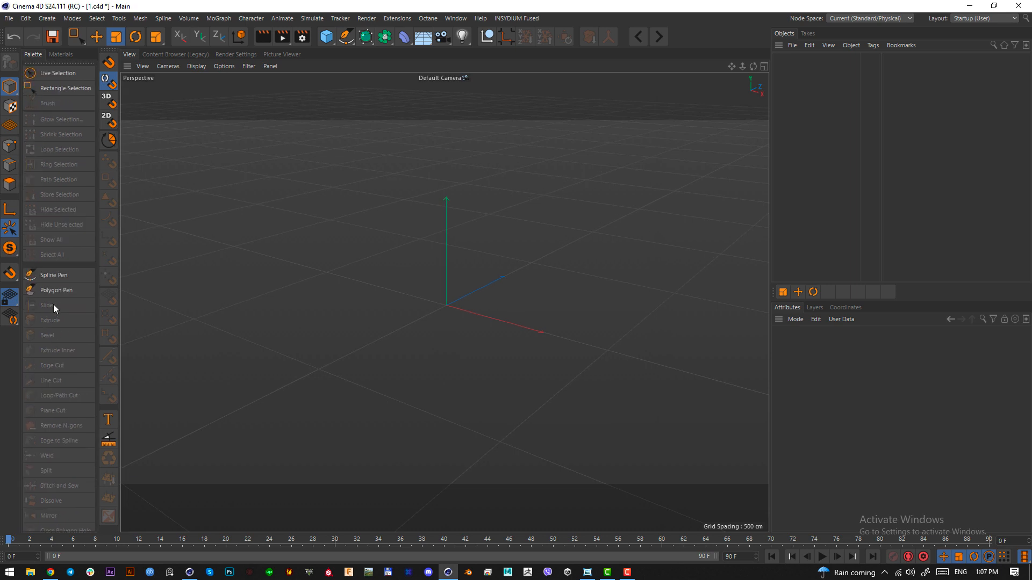
scroll(49, 155, "down", 3)
scroll(57, 202, "up", 3)
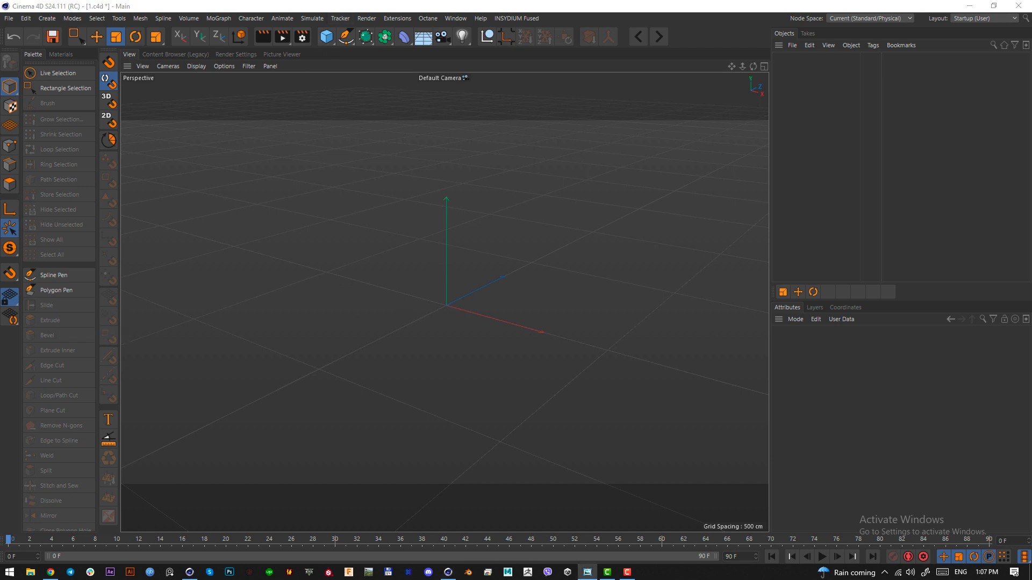
Add a Plane primitive and set its width to 5772 cm and its height to 28862 cm
left_click(326, 36)
left_click(408, 73)
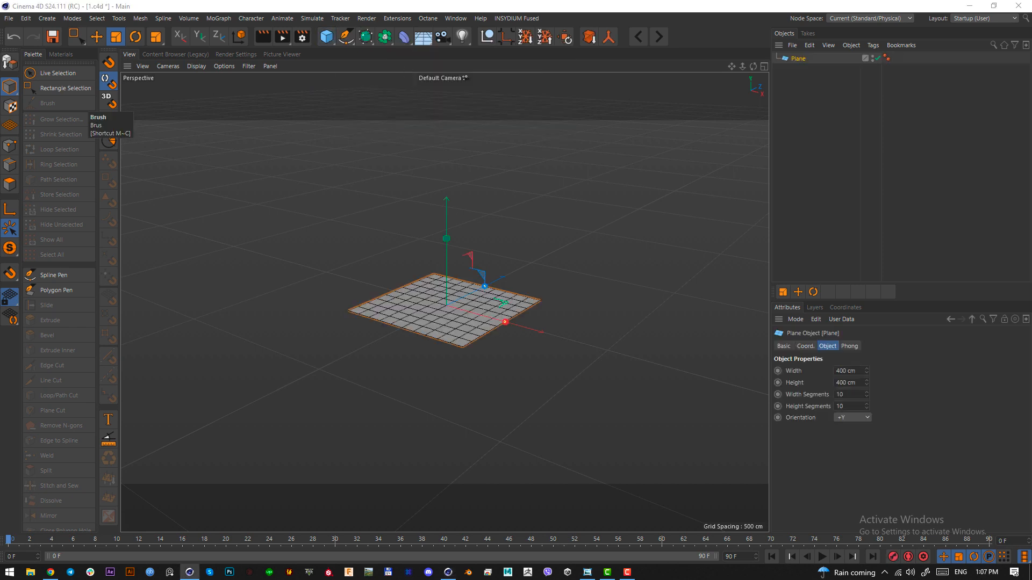
left_click(858, 371)
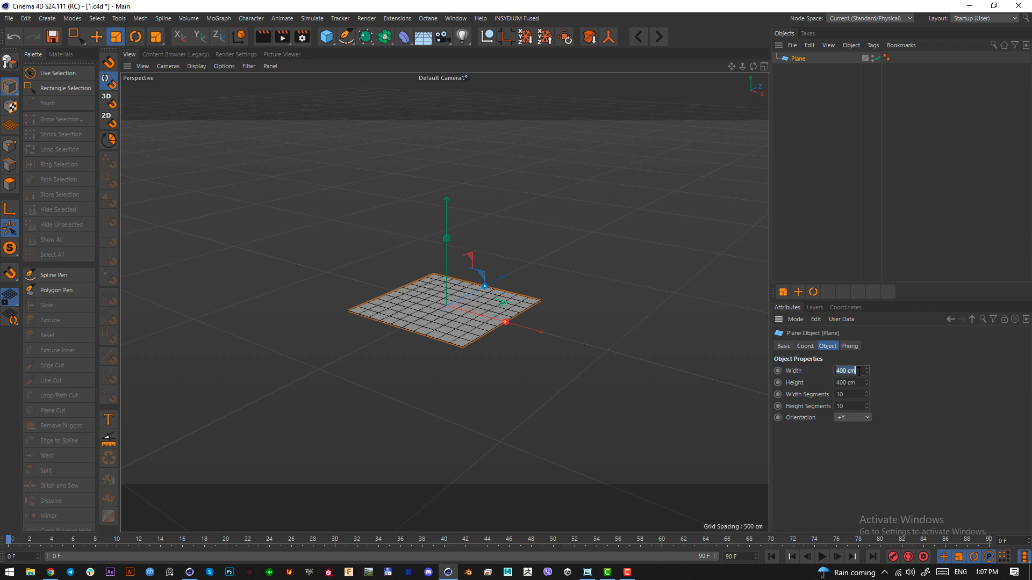
type("5772")
key("Tab")
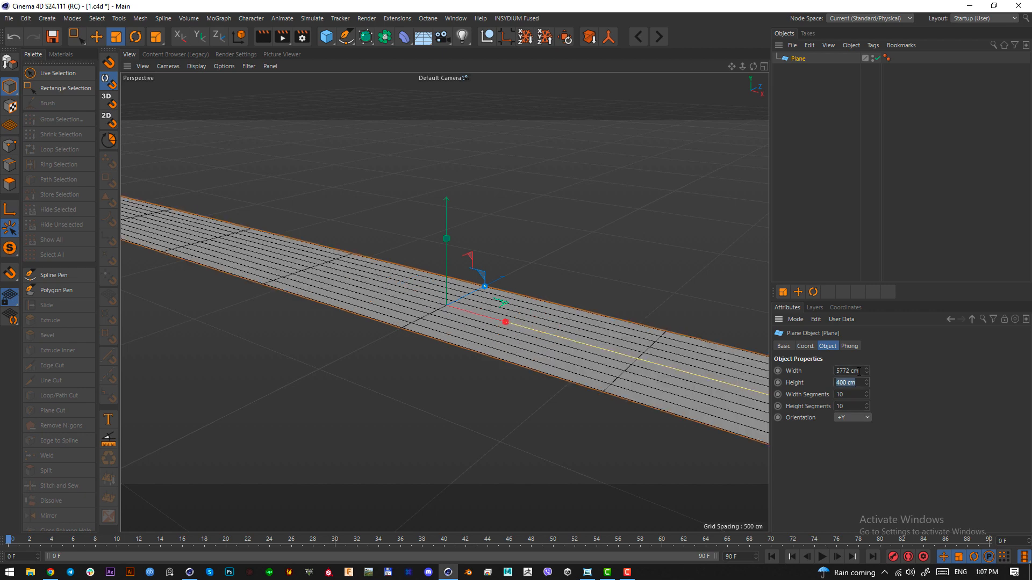
type("28862")
key("Tab")
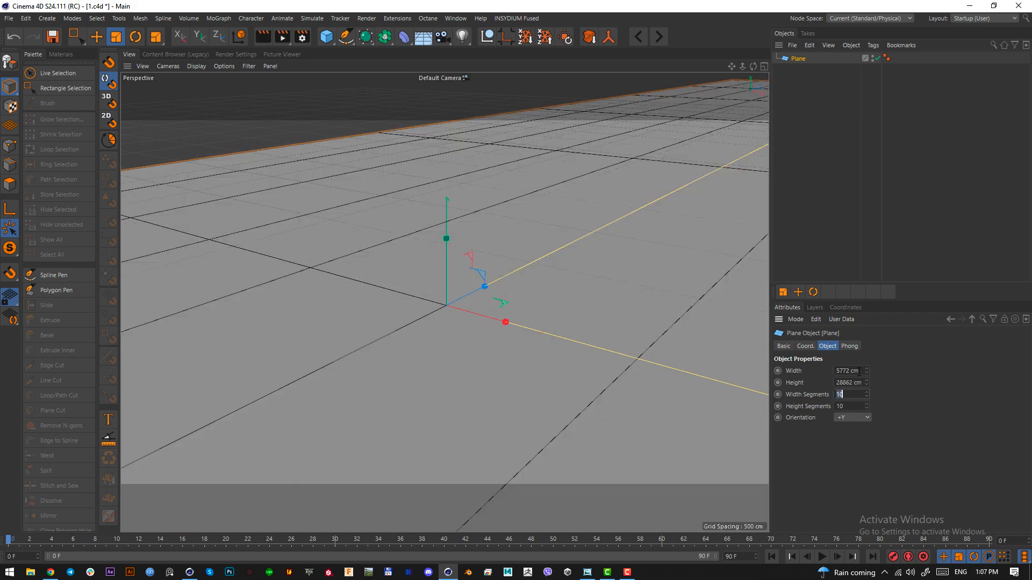
Set both the width segments and height segments of the plane to 100
type("100")
key("Tab")
type("100")
key("Return")
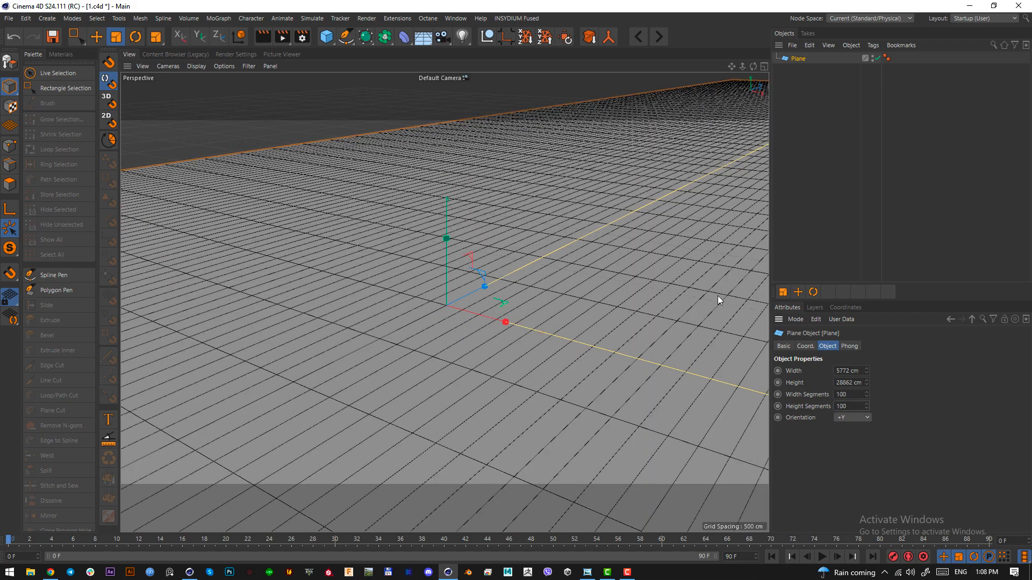
Add a Bend deformer as a child of the plane
left_click(365, 124)
scroll(500, 309, "down", 10)
scroll(497, 307, "up", 1)
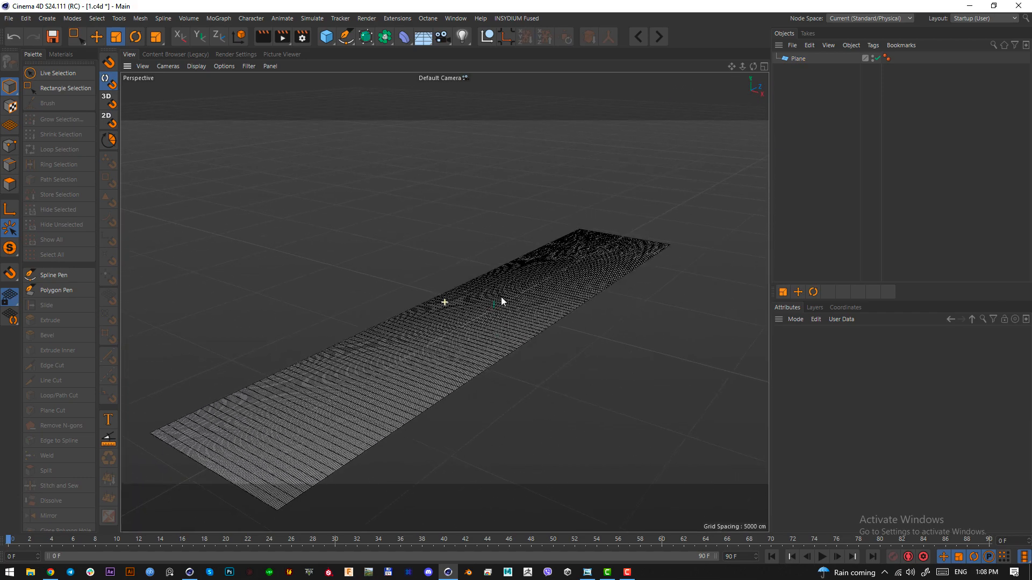
left_click_drag(807, 78, 776, 52)
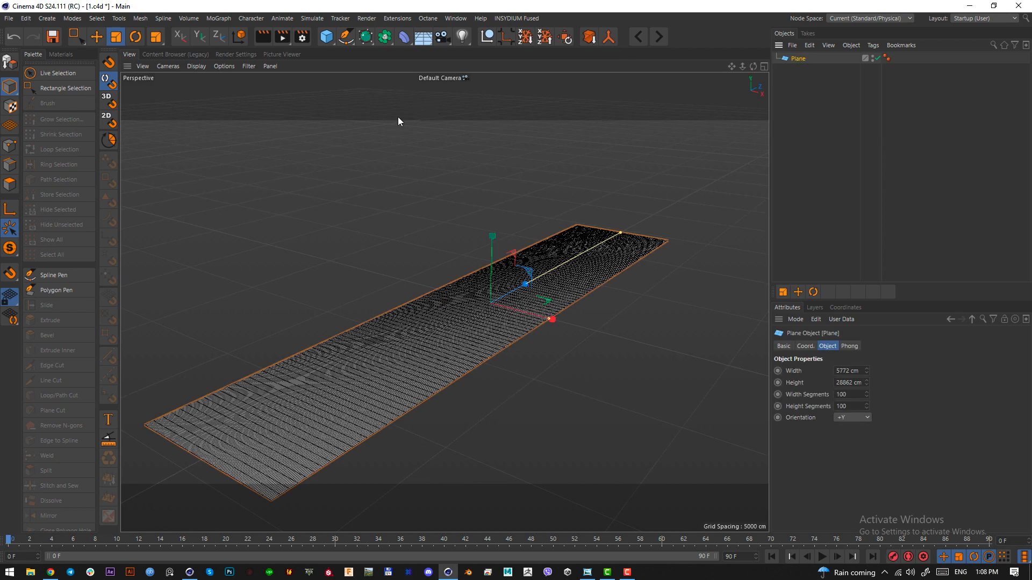
left_click(398, 40, "shift")
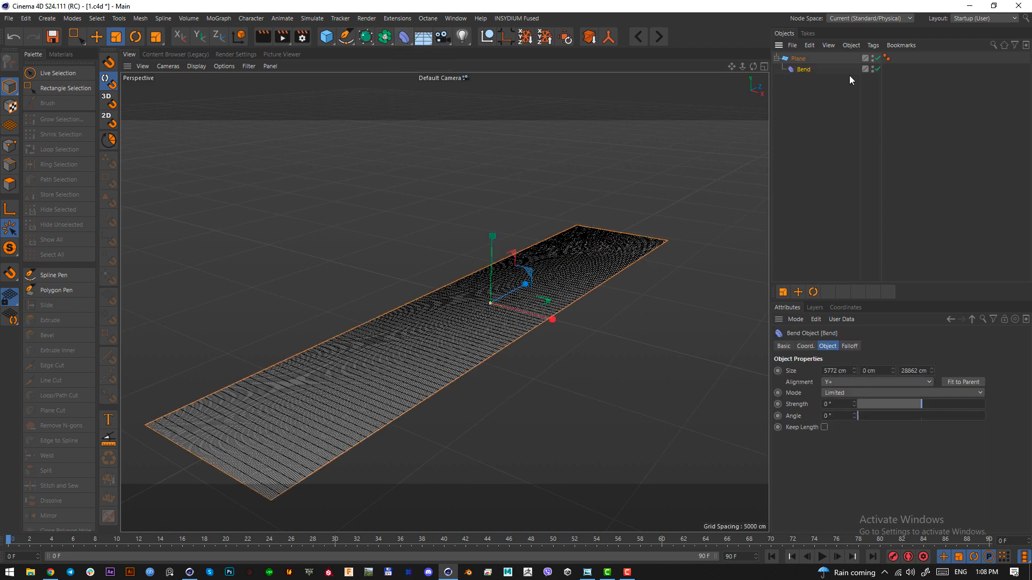
Set the Bend deformer's strength to -180°
left_click(800, 83)
left_click(800, 68)
double_click(826, 404)
type("-180")
key("Return")
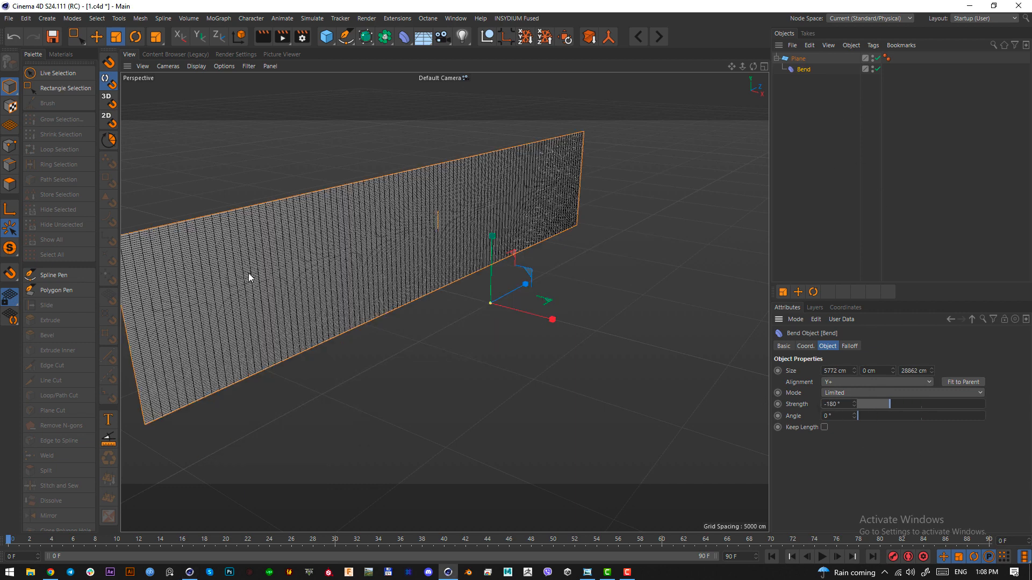
Set the Bend deformer's size to 0 cm, 5772 cm and 5772 cm
double_click(846, 370)
type("0")
key("Tab")
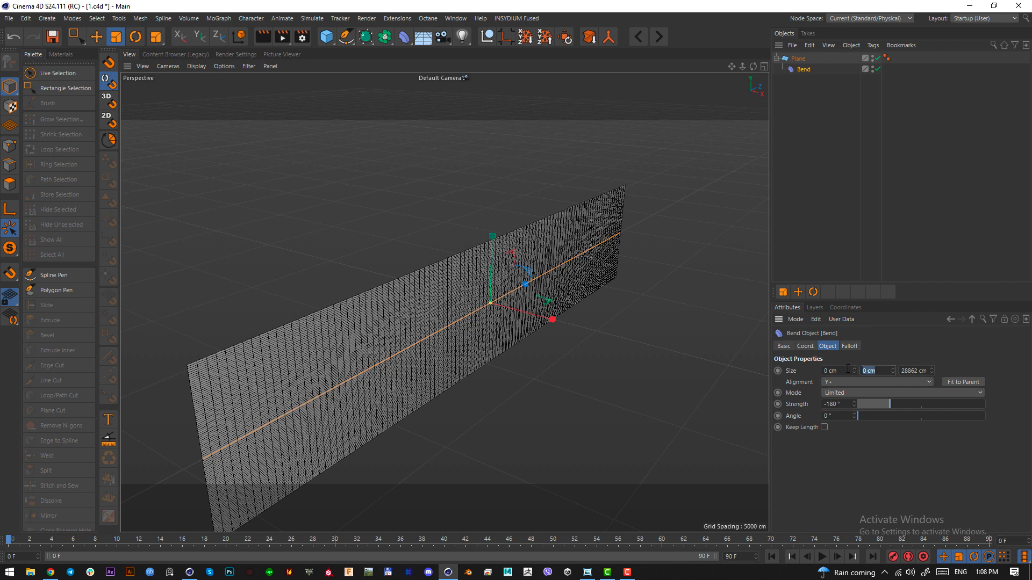
type("5772")
key("Tab")
type("5")
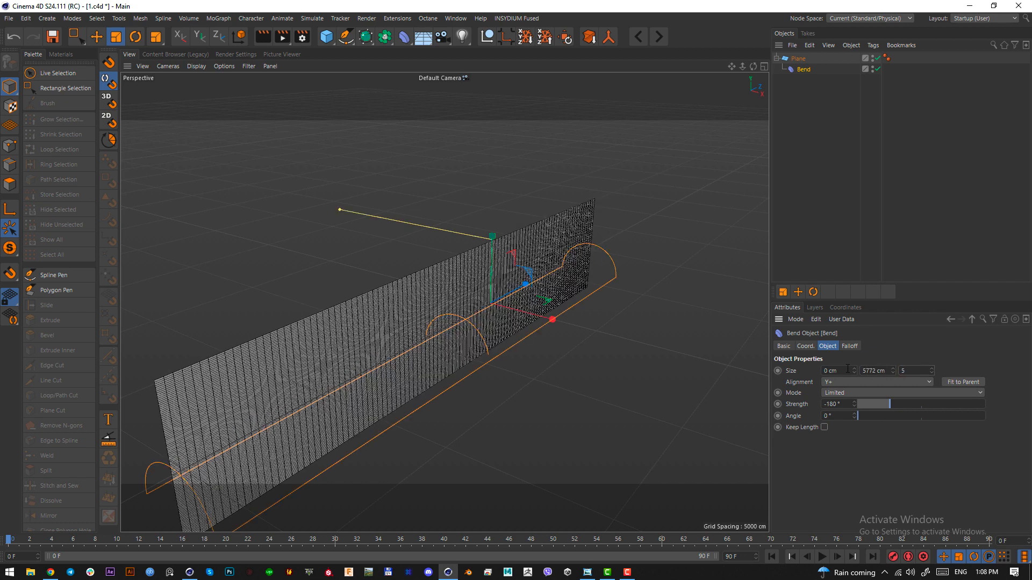
type("772")
key("Tab")
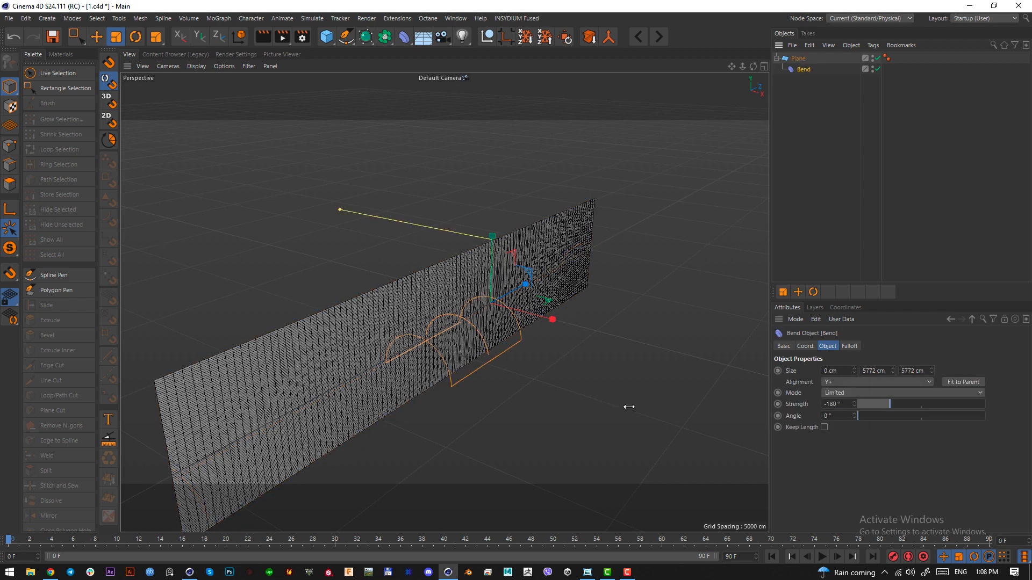
Rotate the Bend deformer so that it curls the plane lengthwise into a U shape
key("r")
left_click_drag(486, 319, 257, 300)
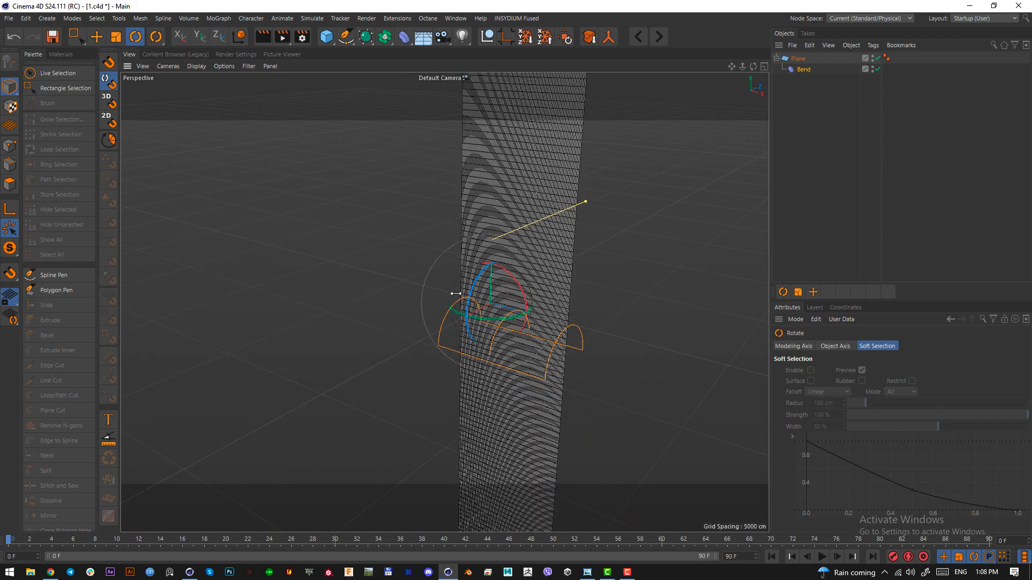
mouse_move(486, 276)
left_mouse_down()
mouse_move(484, 266)
mouse_move(511, 260)
mouse_move(500, 263)
left_mouse_up()
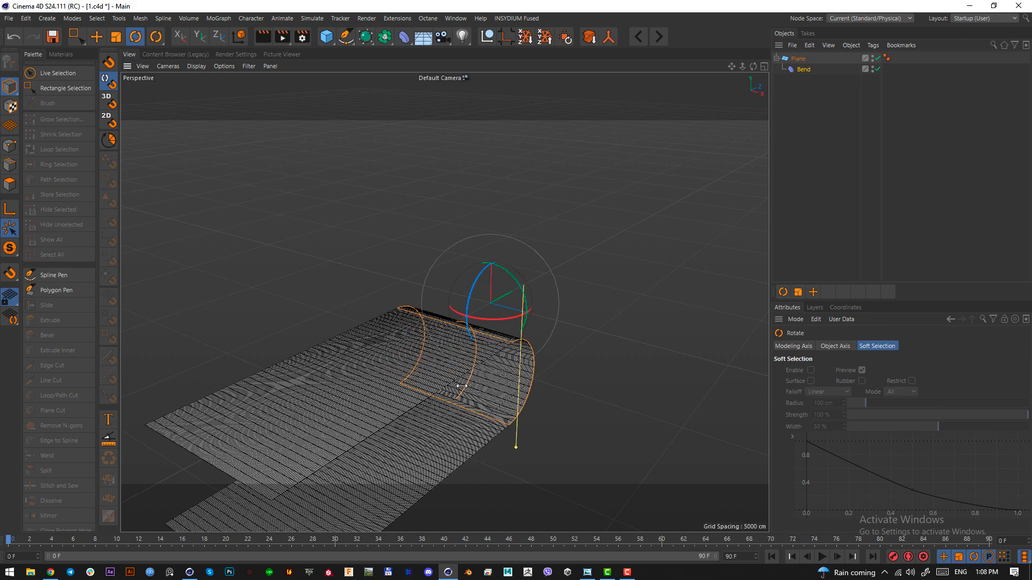
left_click_drag(456, 344, 481, 341, "alt")
Flip the bent plane upside down by rotating it about its Z axis, and fine-tune that rotation
left_click(798, 59)
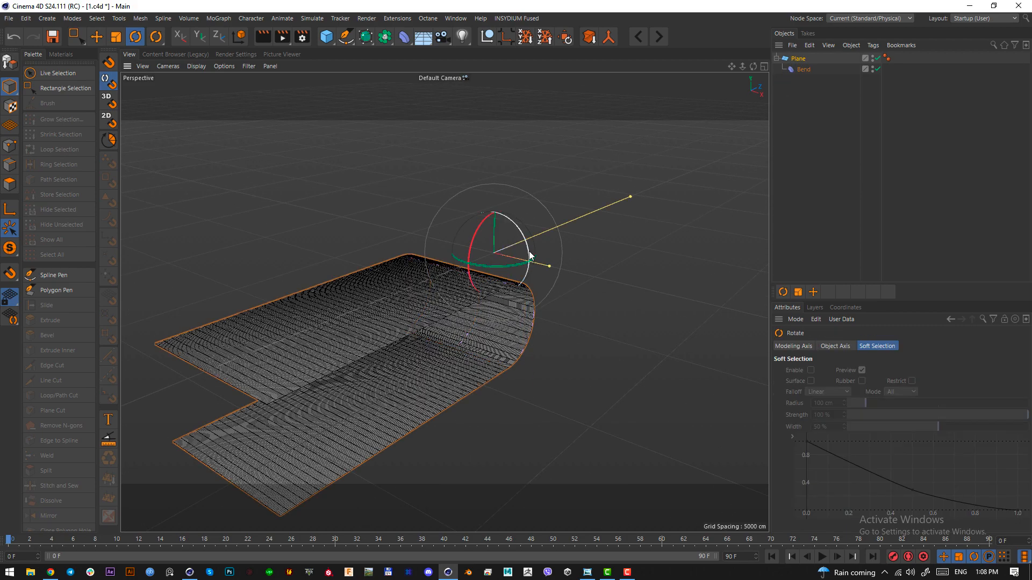
left_click_drag(530, 249, 276, 290)
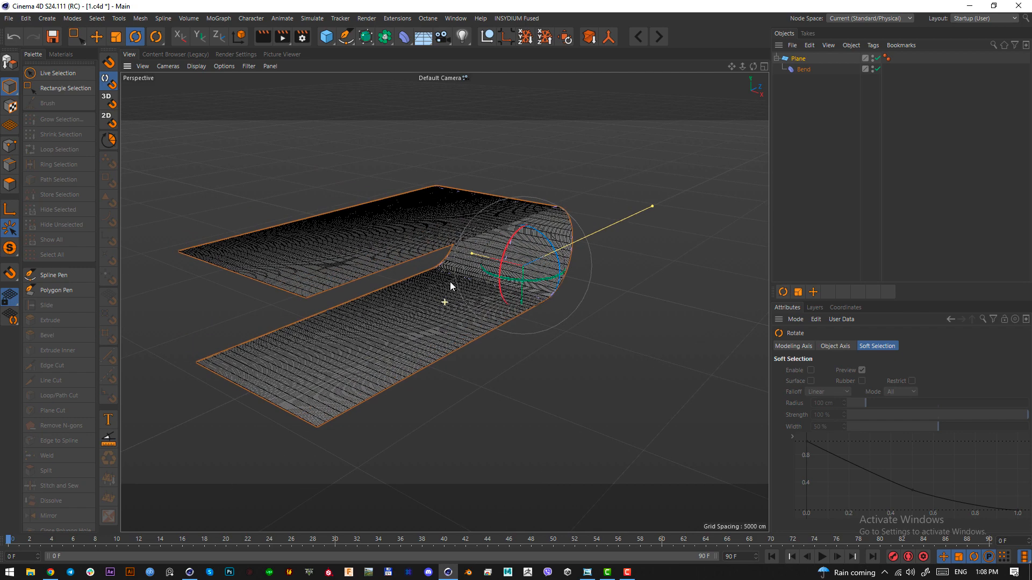
left_click(530, 371)
left_click_drag(476, 282, 497, 288, "alt")
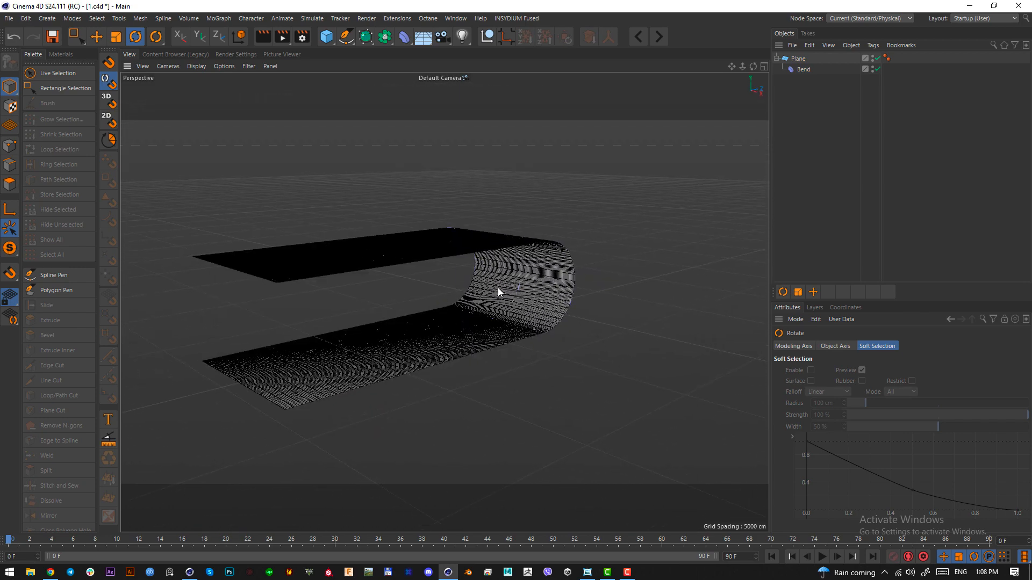
left_click(434, 258)
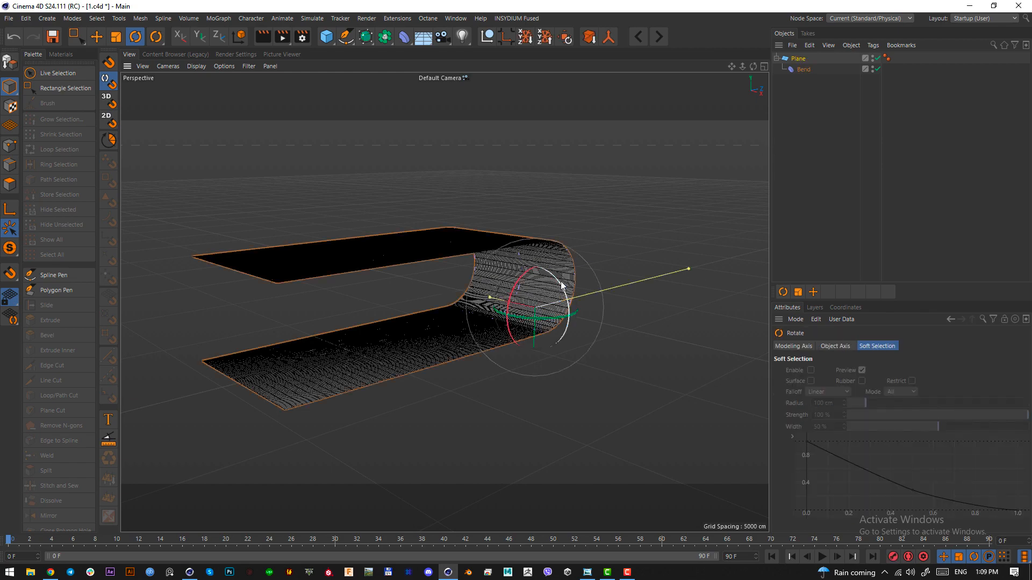
left_click_drag(559, 282, 707, 186)
left_click(790, 95)
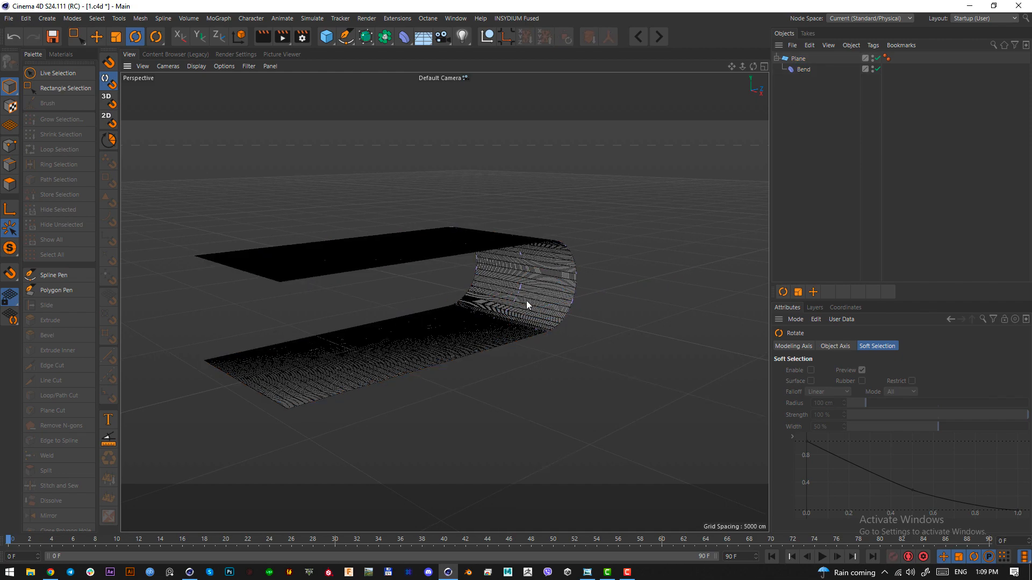
Hide the Bend deformer's cage in the viewport and inspect the backdrop's curve up close and from the side
scroll(559, 284, "up", 2)
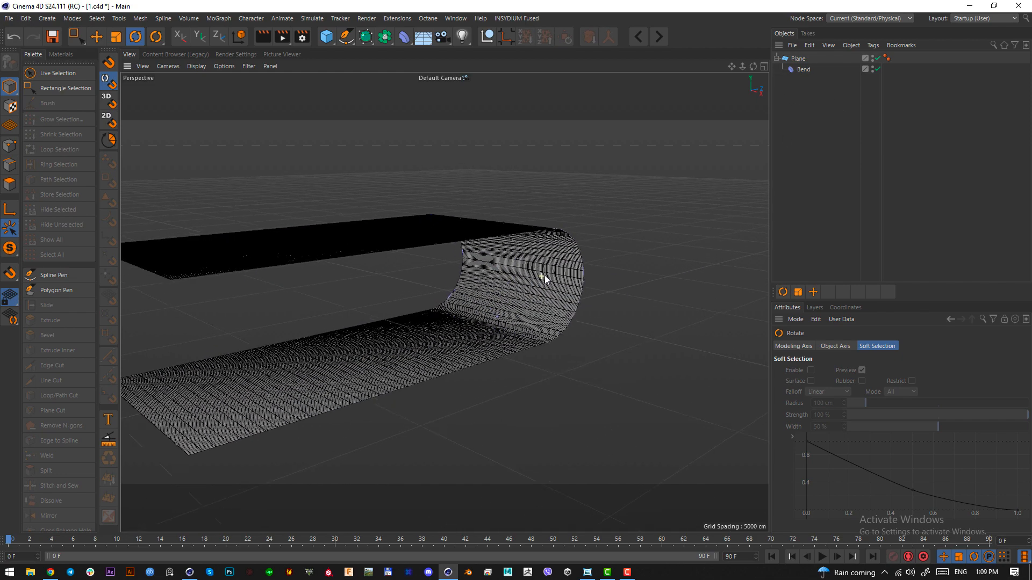
scroll(543, 275, "up", 2)
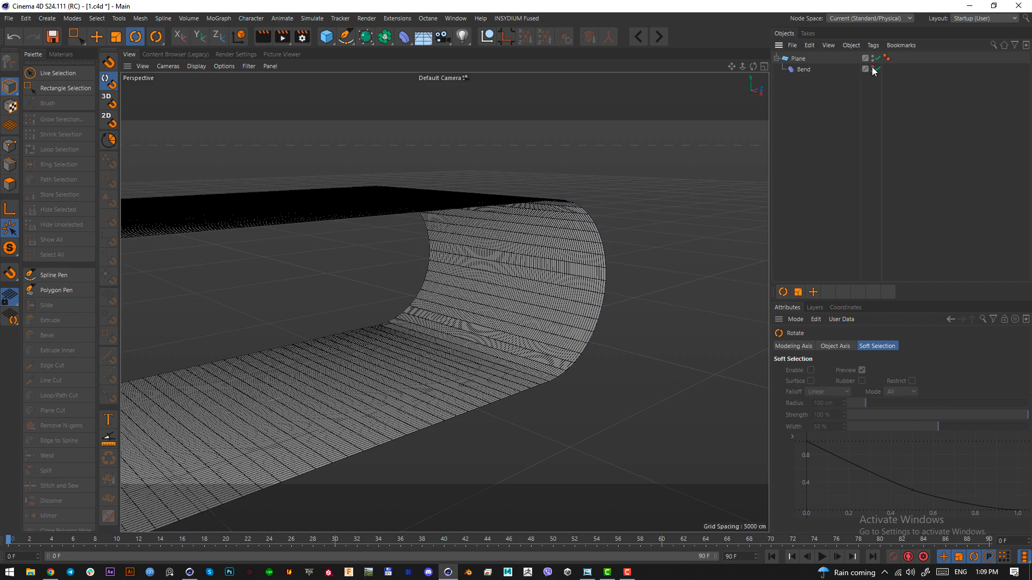
left_click_drag(499, 263, 603, 290)
left_click_drag(532, 269, 430, 314)
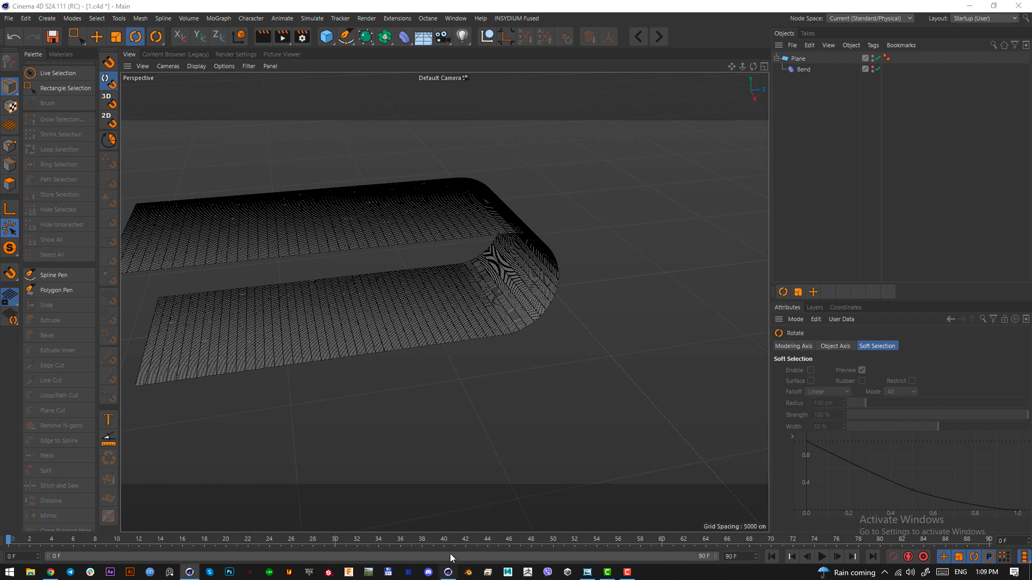
Check the reference picture of the composition and add a Cylinder primitive to the scene
left_click(587, 571)
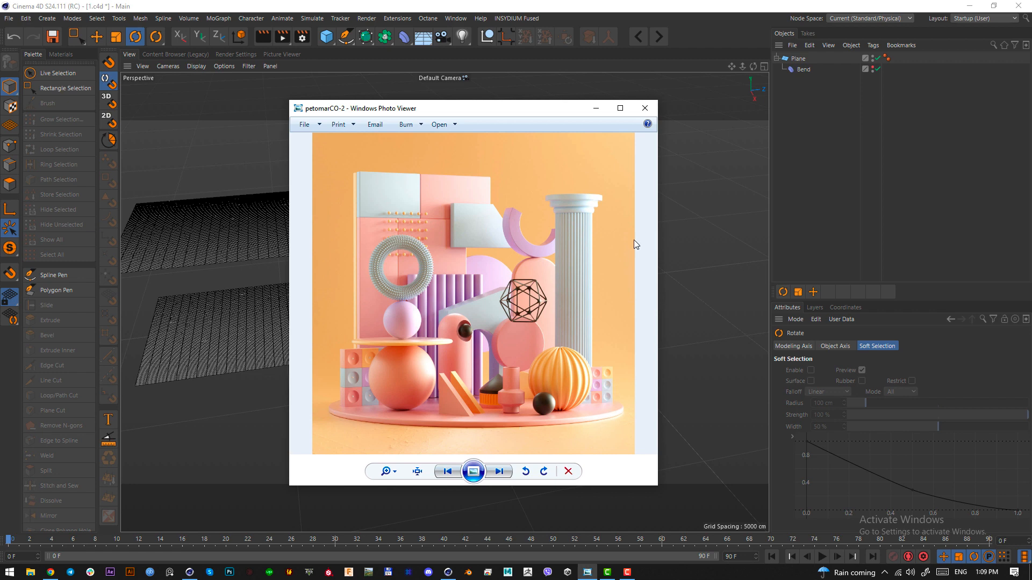
left_click(601, 112)
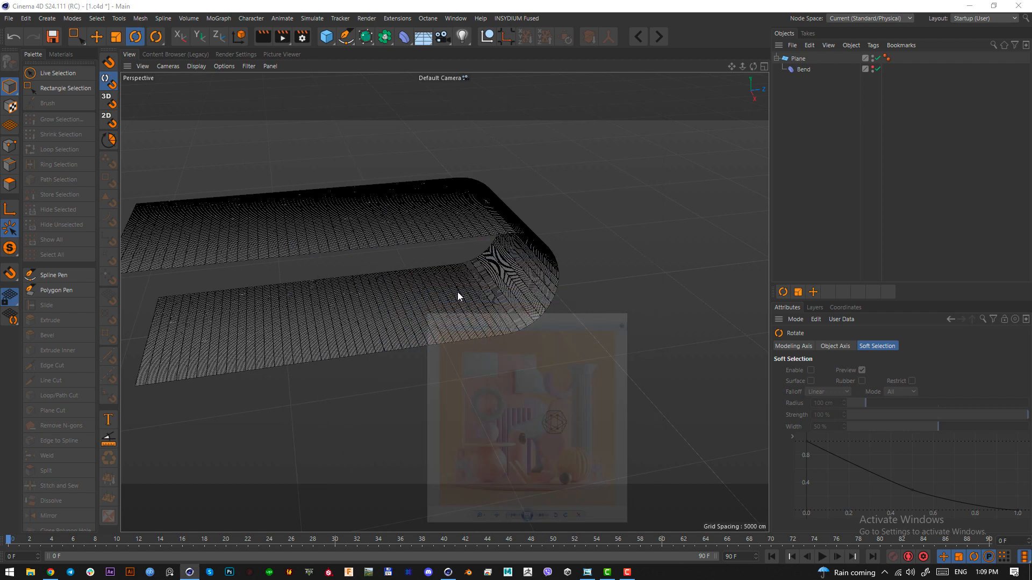
left_click(327, 38)
left_click(538, 51)
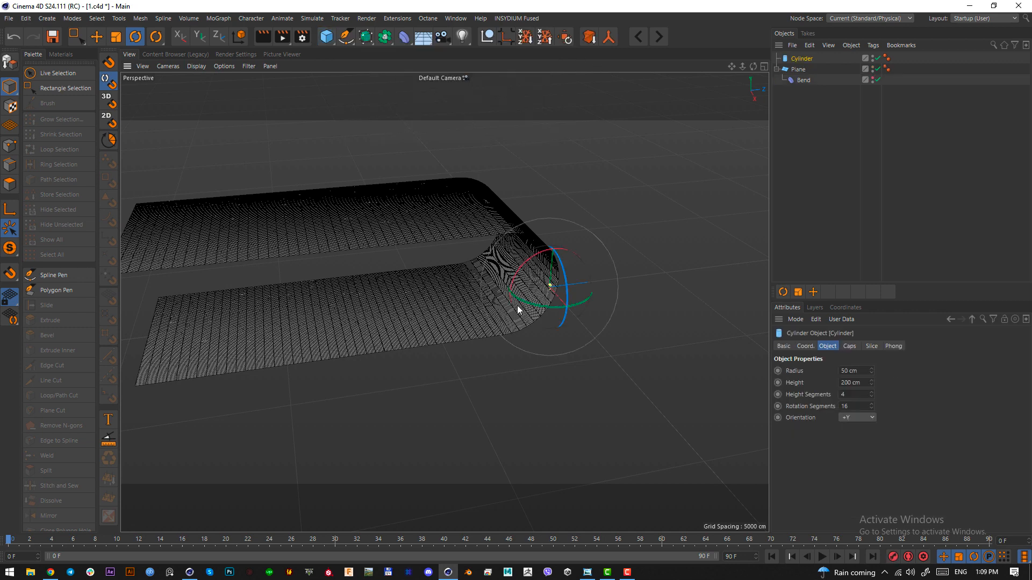
Move the bent backdrop plane back along its length so its curved end sits farther behind the cylinder
key("F2")
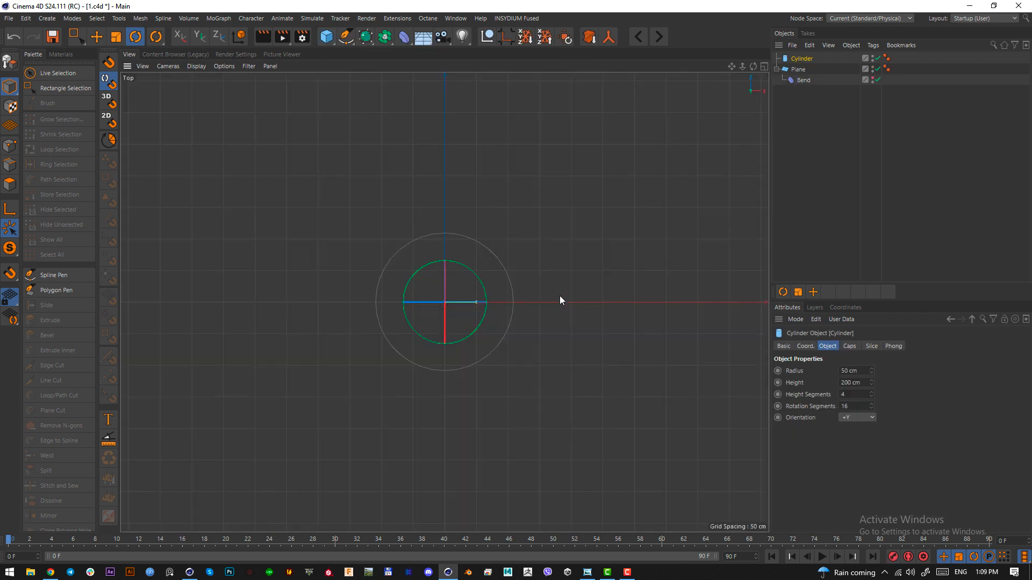
left_click(800, 71)
key("F1")
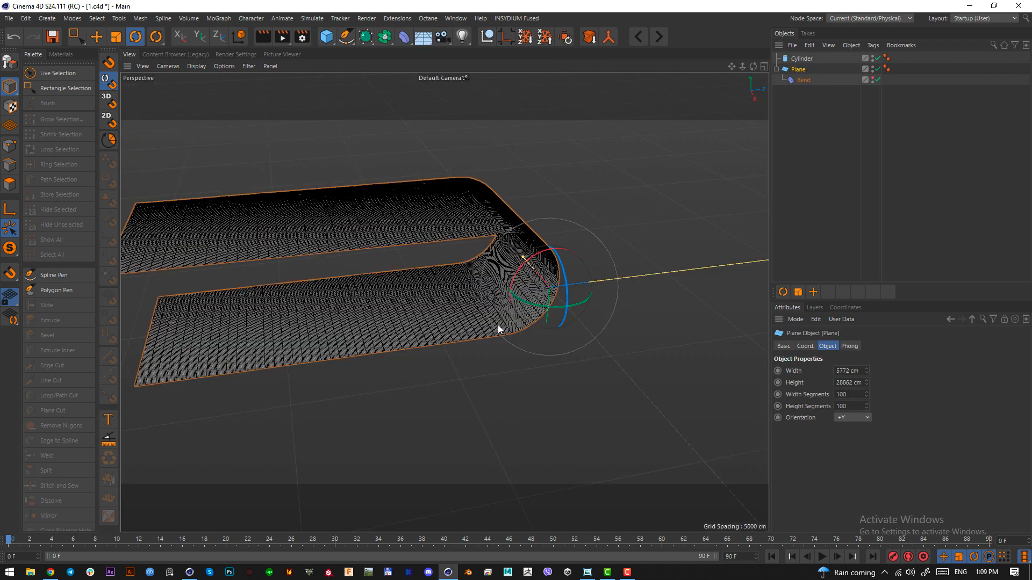
key("e")
left_click_drag(582, 283, 695, 271)
Enlarge the cylinder into a wide disc with a radius of about 1153 cm
left_click(620, 230)
key("F2")
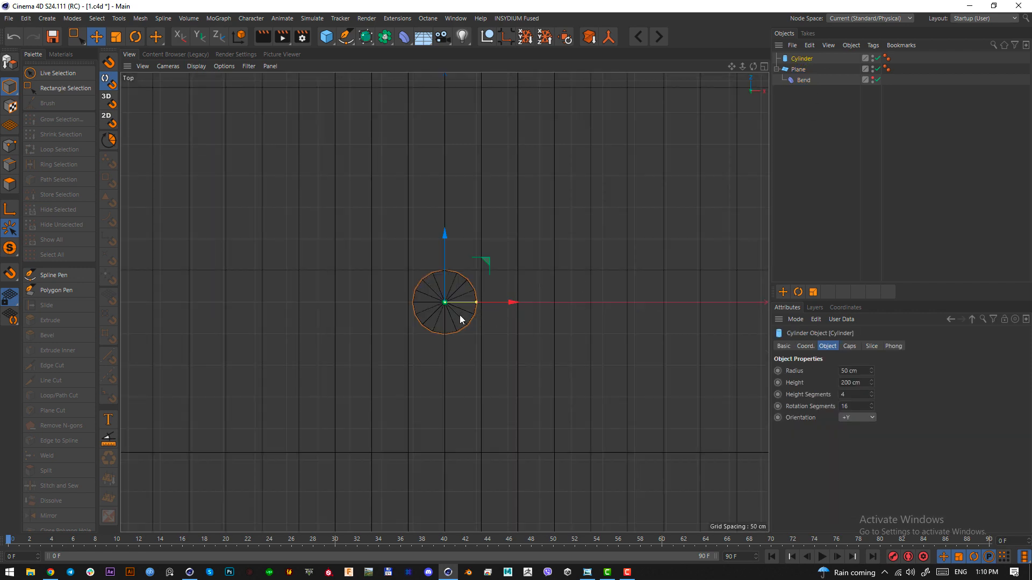
scroll(376, 343, "down", 8)
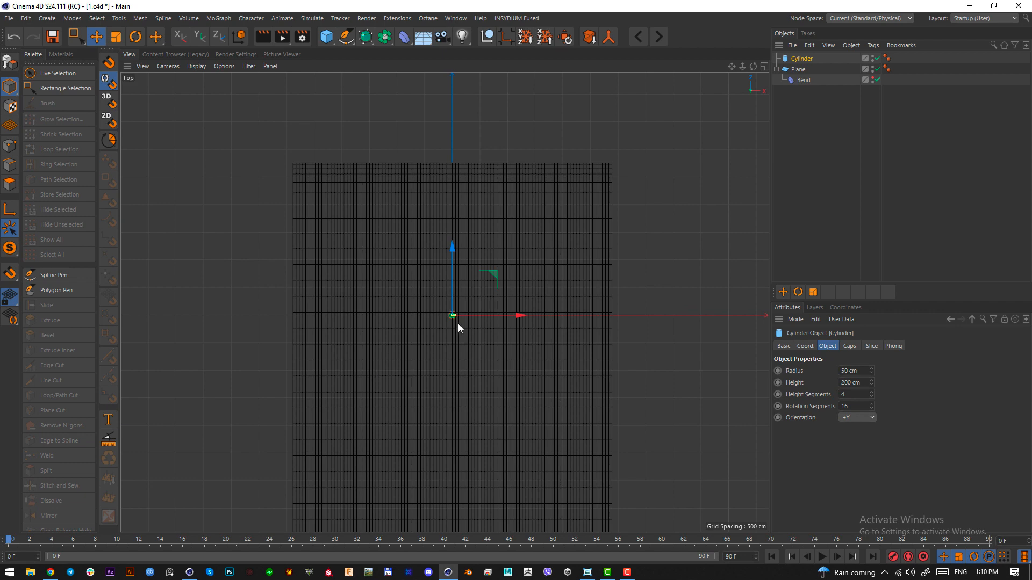
scroll(464, 312, "up", 8)
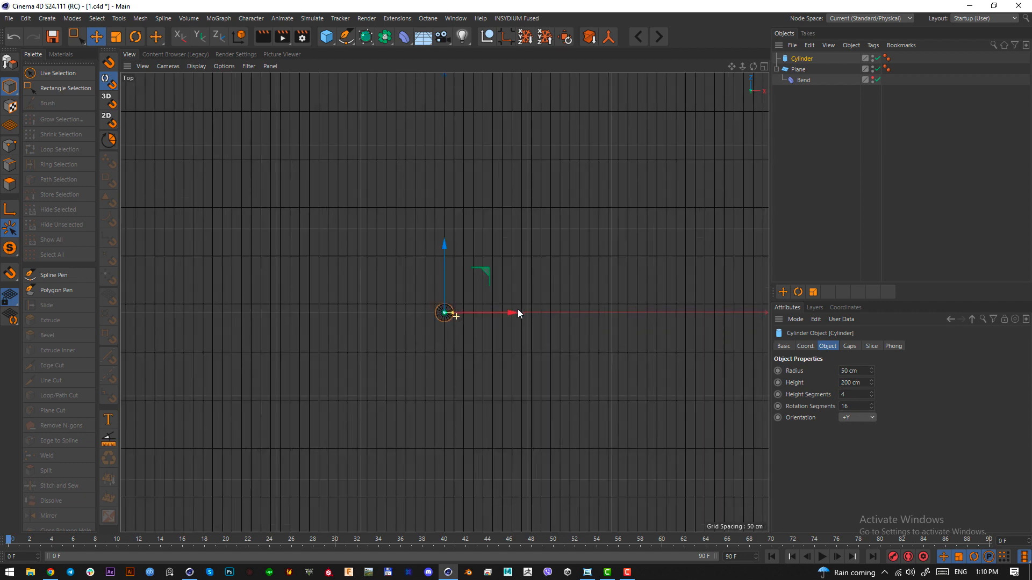
left_click_drag(454, 311, 686, 313)
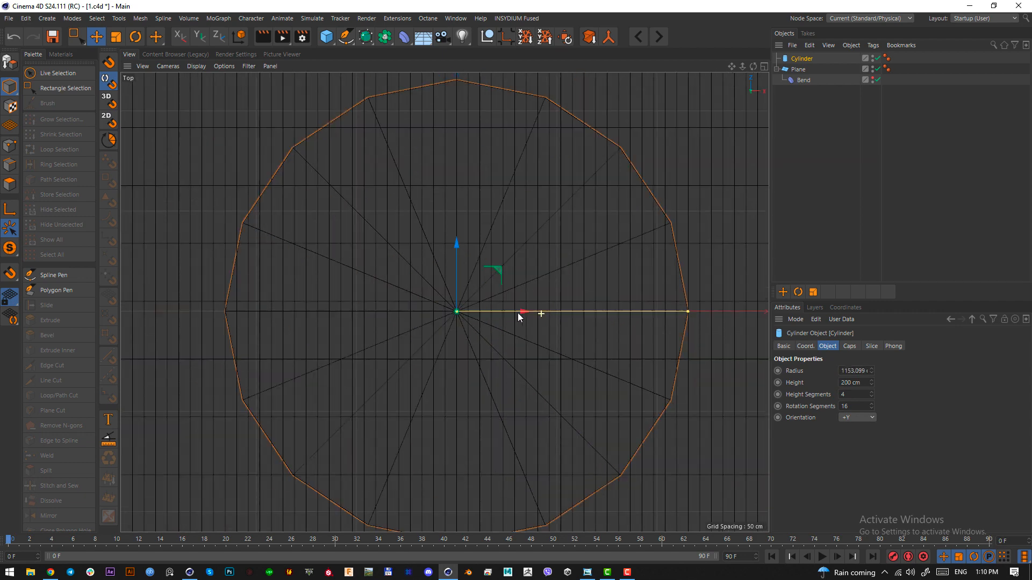
scroll(526, 318, "down", 8)
scroll(433, 329, "down", 3)
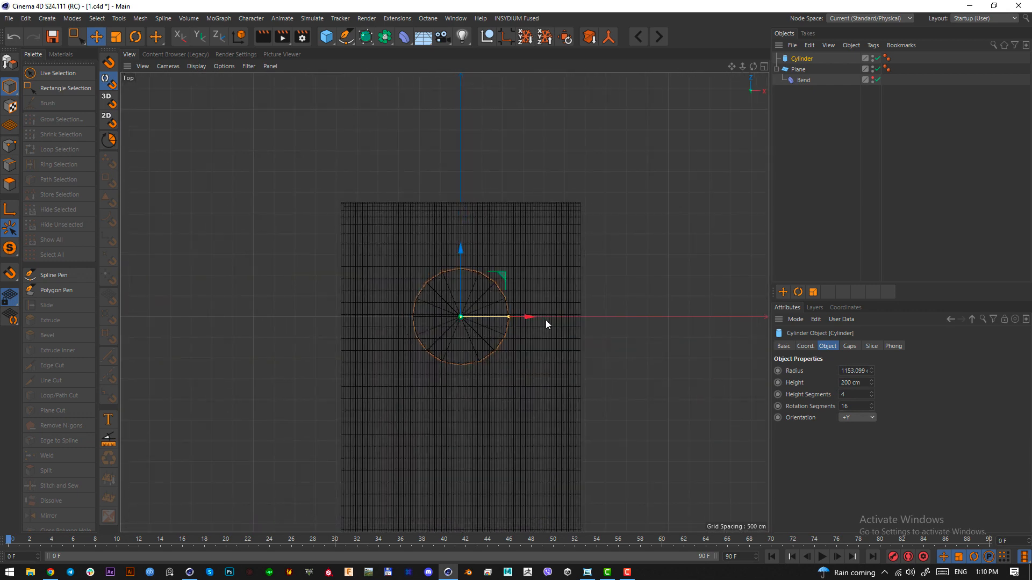
Enlarge the cylinder further to a radius of about 1681 cm and reposition it on the backdrop's floor in front of the curve
left_click_drag(510, 317, 517, 318)
left_click_drag(486, 325, 533, 305)
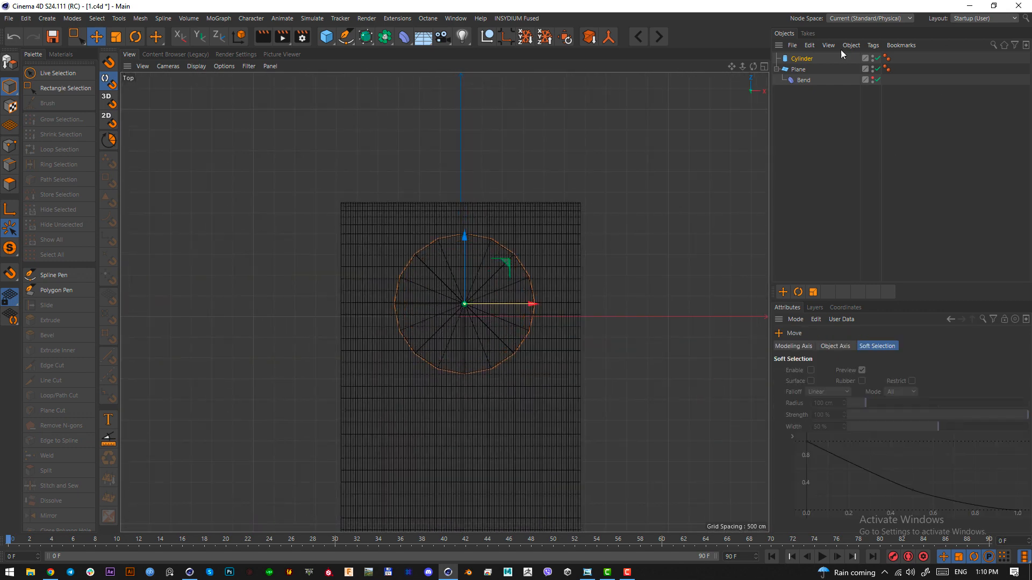
left_click(793, 58)
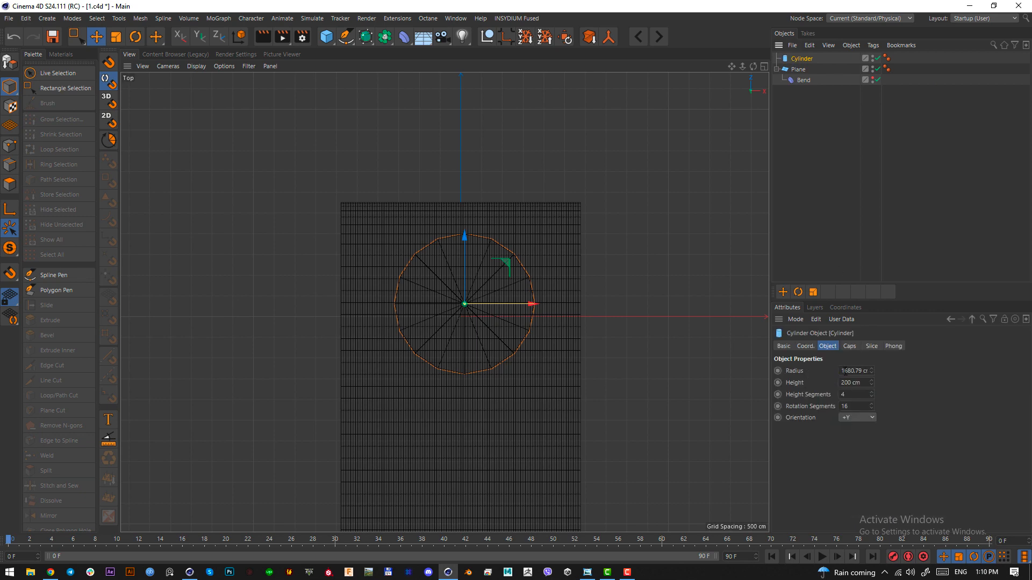
left_click_drag(548, 360, 540, 361)
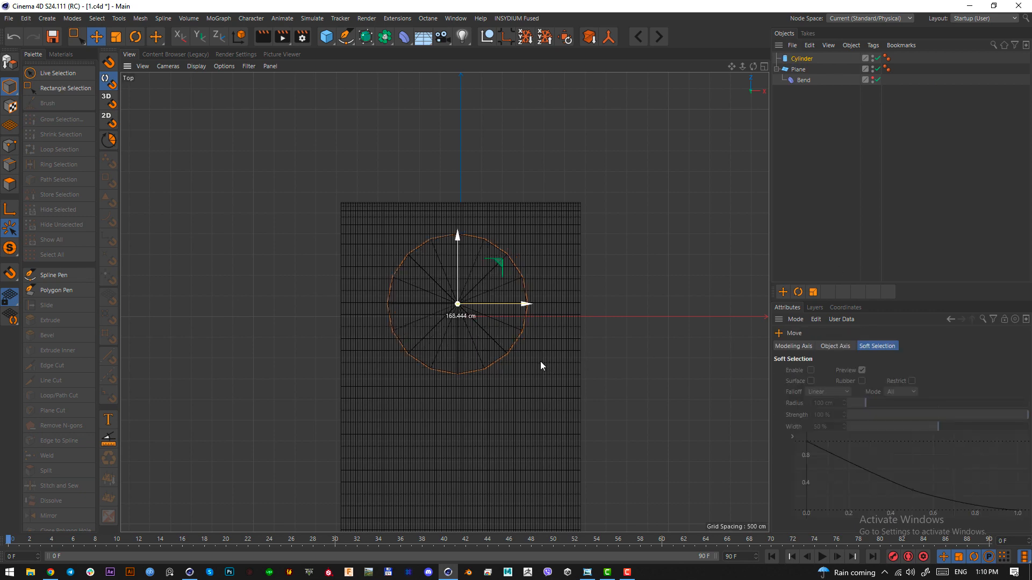
key("F1")
left_click_drag(618, 277, 591, 280)
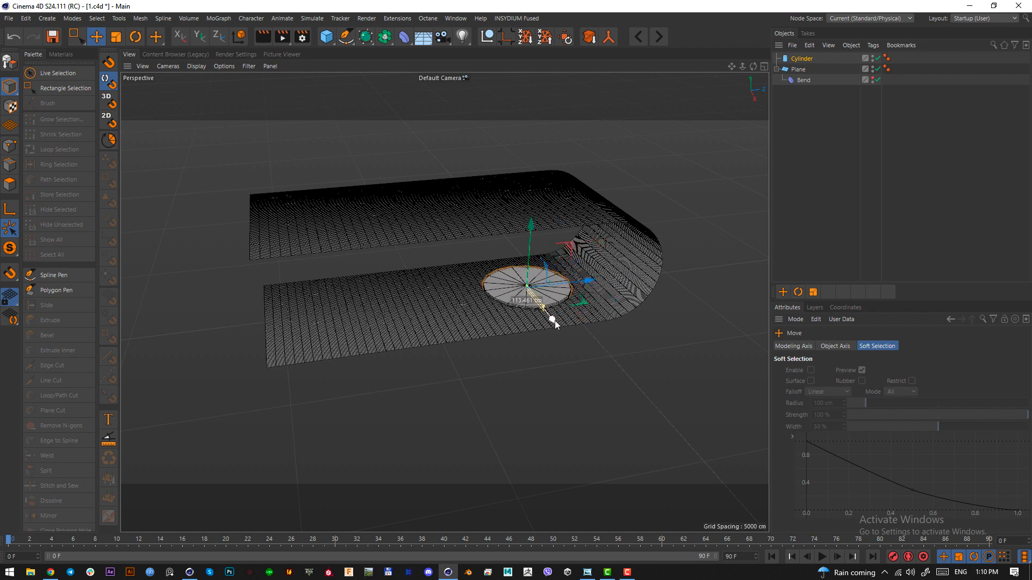
key("F2")
key("F1")
left_click_drag(508, 291, 525, 317, "alt")
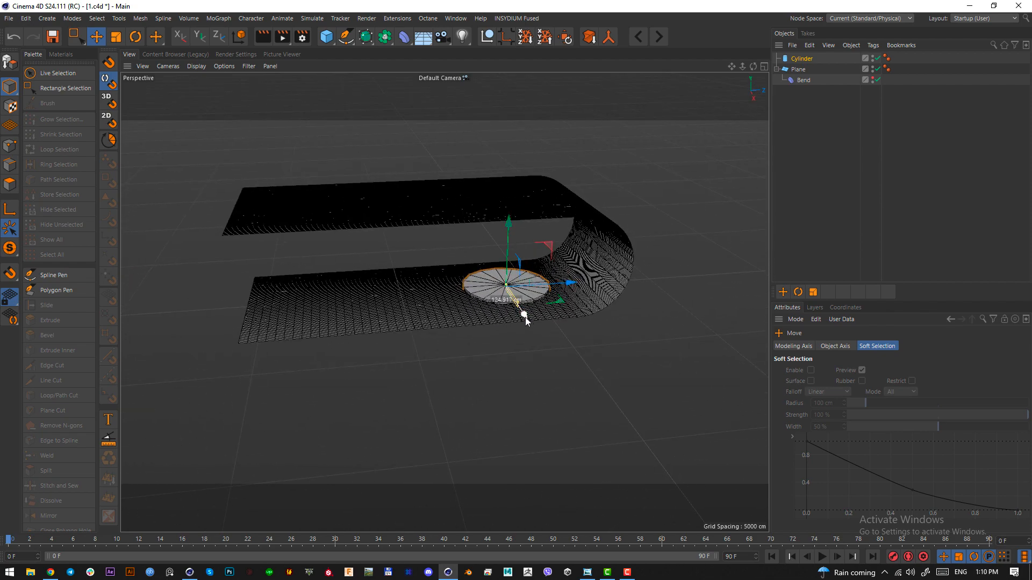
Raise the cylinder in the side view until its underside rests on the backdrop's floor, and deselect it
key("F3")
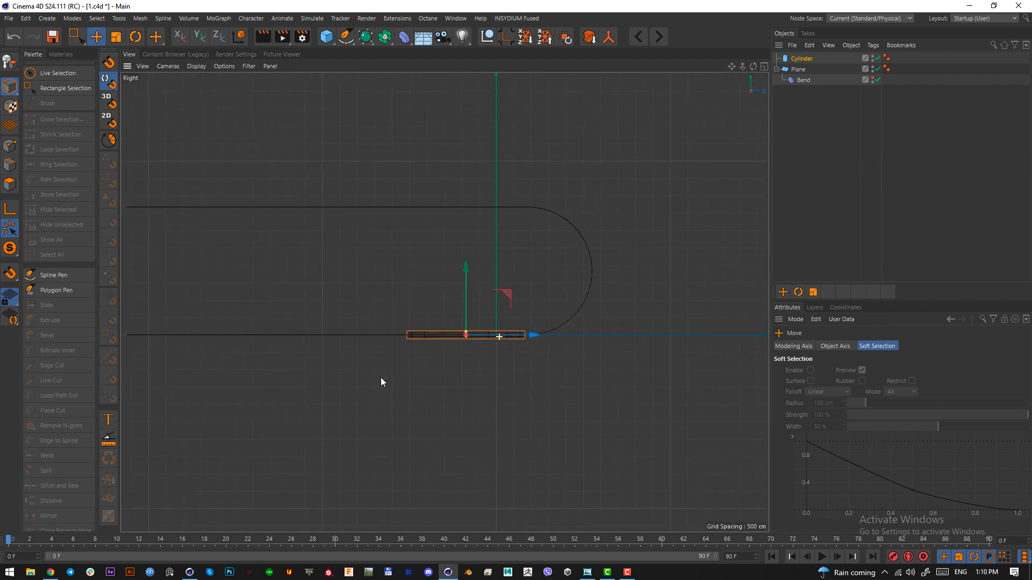
scroll(381, 382, "up", 5)
left_click_drag(404, 276, 402, 265)
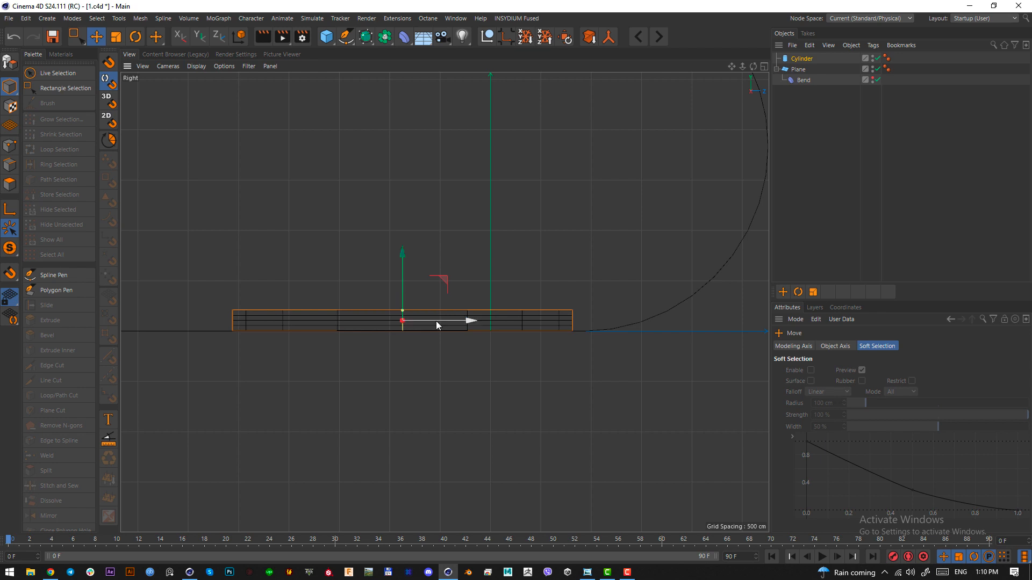
key("F1")
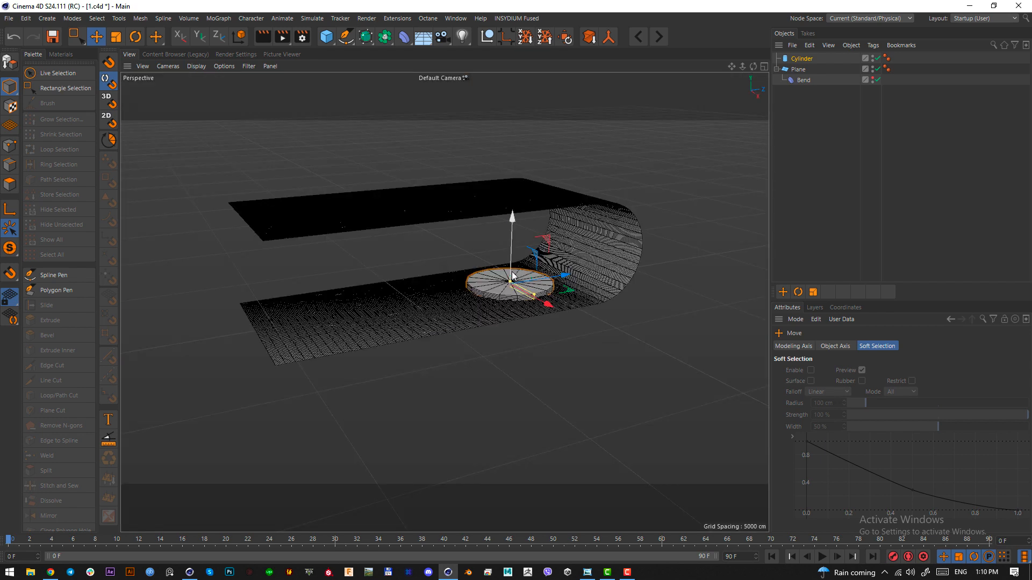
left_click(532, 380)
left_click(510, 283)
left_click(501, 361)
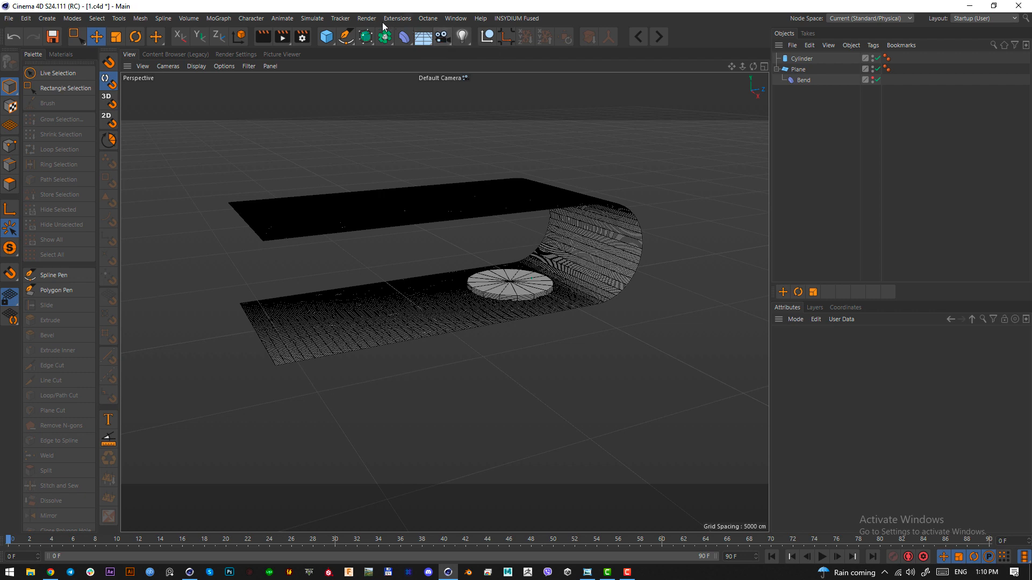
Add an Octane camera to the scene from the Octane Live Viewer and close the viewer
left_click(428, 18)
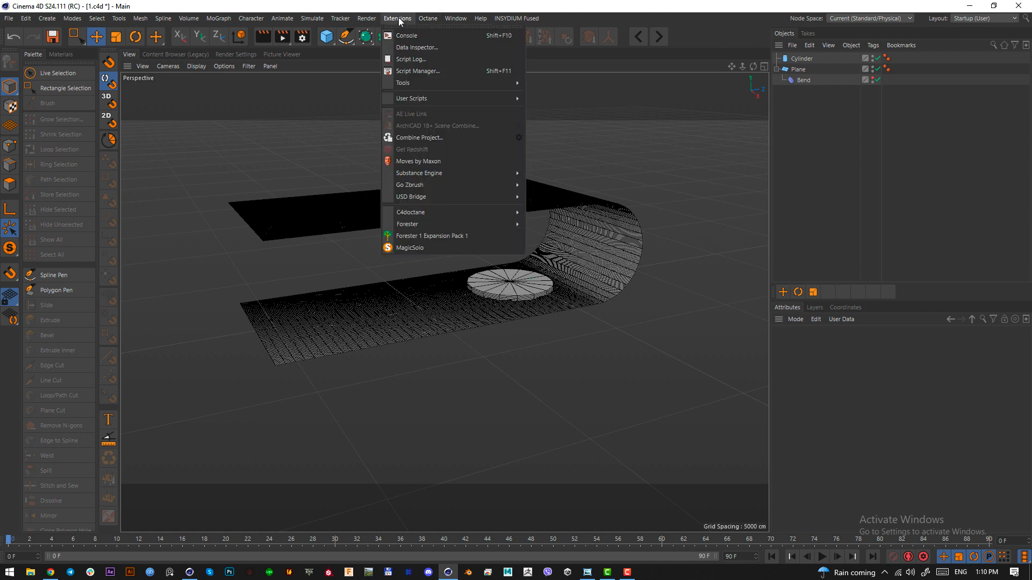
left_click(439, 48)
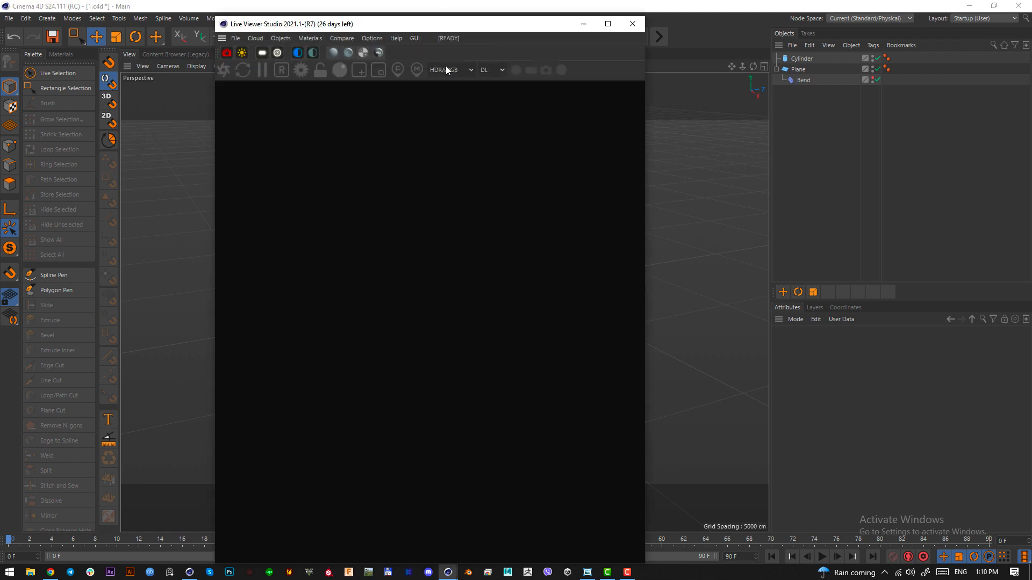
left_click(226, 53)
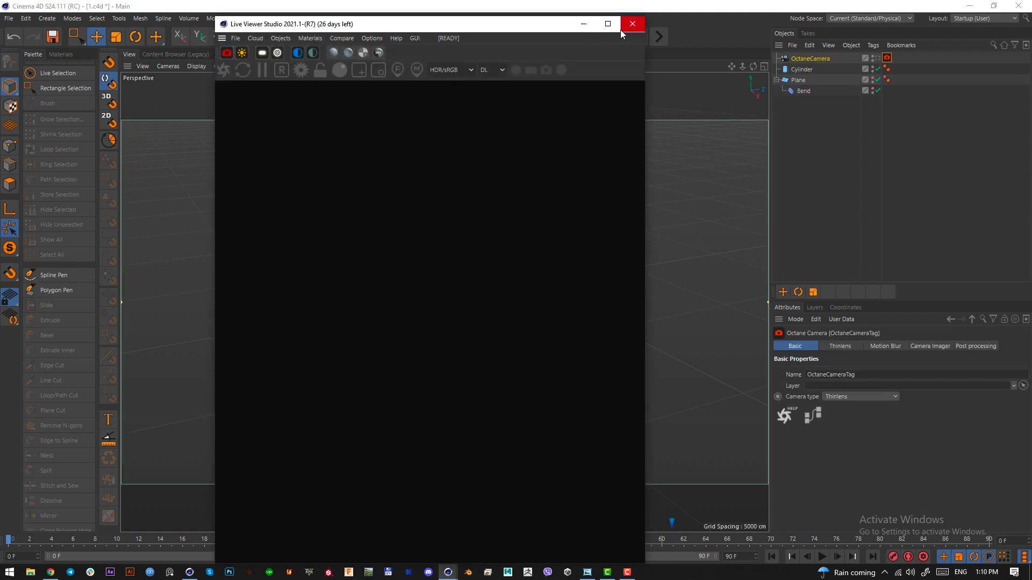
left_click(632, 24)
Reset the Octane camera's X, Y and Z position to 0 cm and its rotation to 0°
left_click(810, 61)
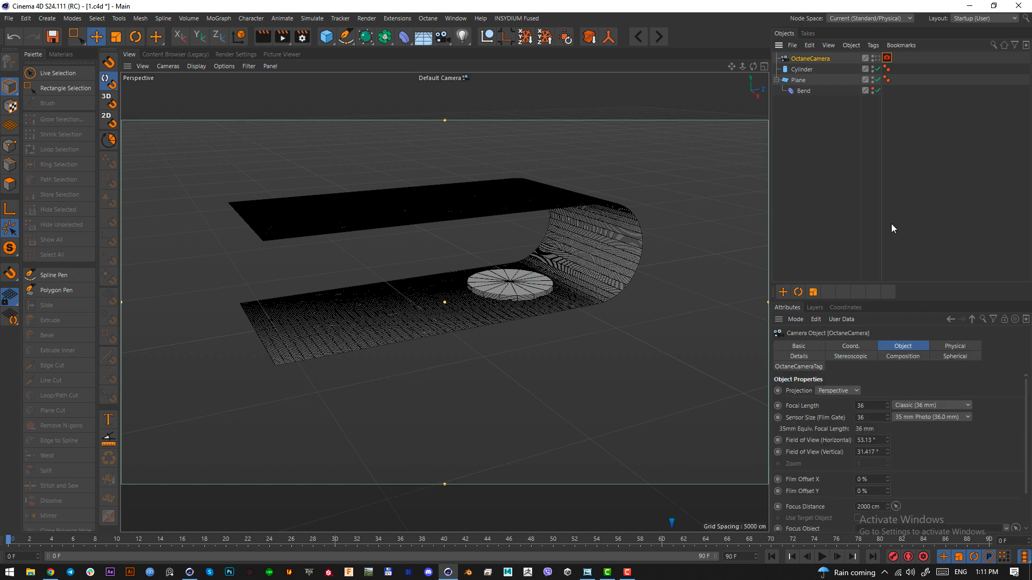
left_click(859, 347)
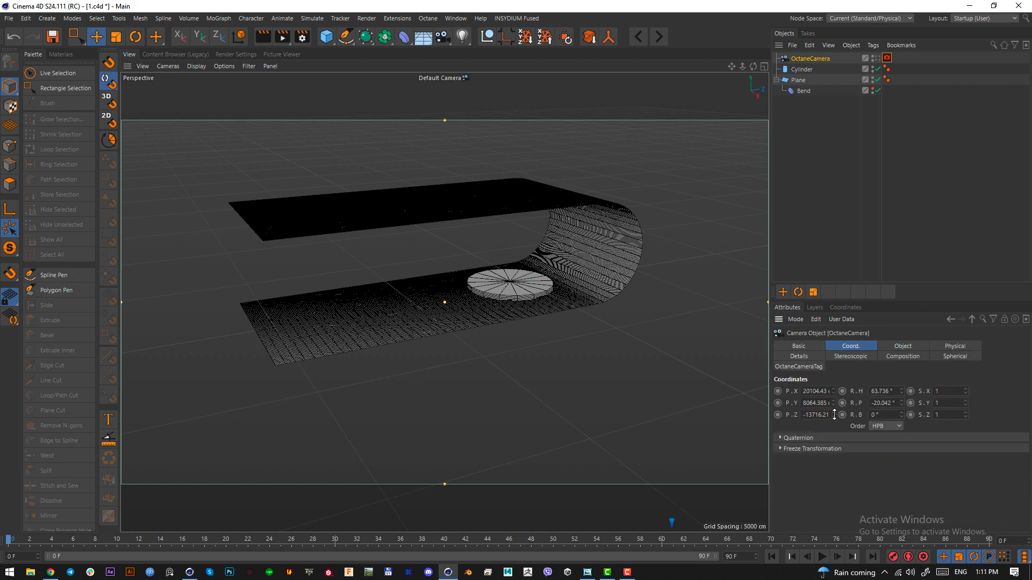
right_click(834, 414)
right_click(834, 403)
right_click(834, 390)
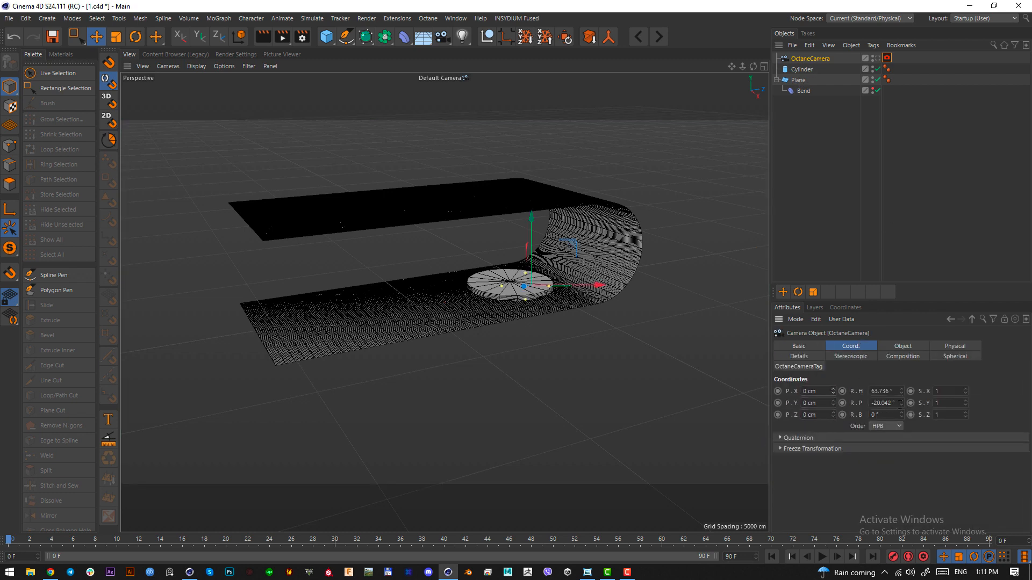
right_click(900, 390)
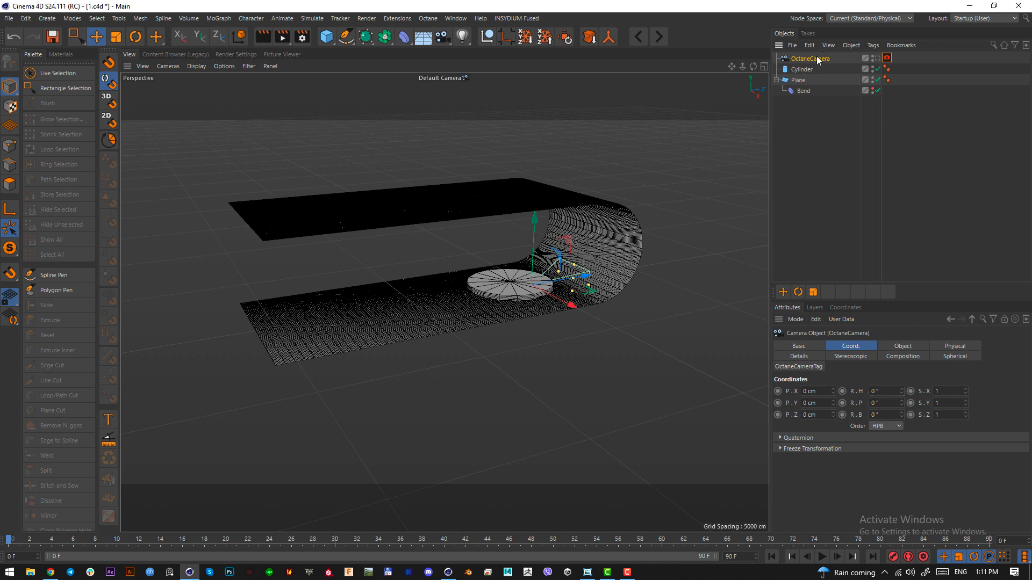
Set the camera's focal length to the Tele (135 mm) preset and look through the camera in the viewport
left_click(902, 347)
left_click(917, 406)
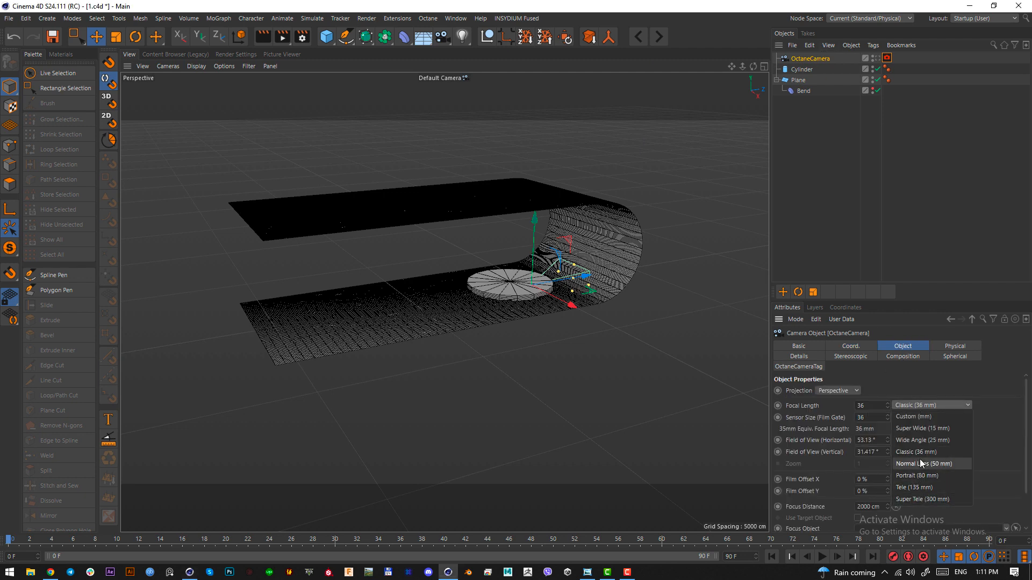
left_click(936, 486)
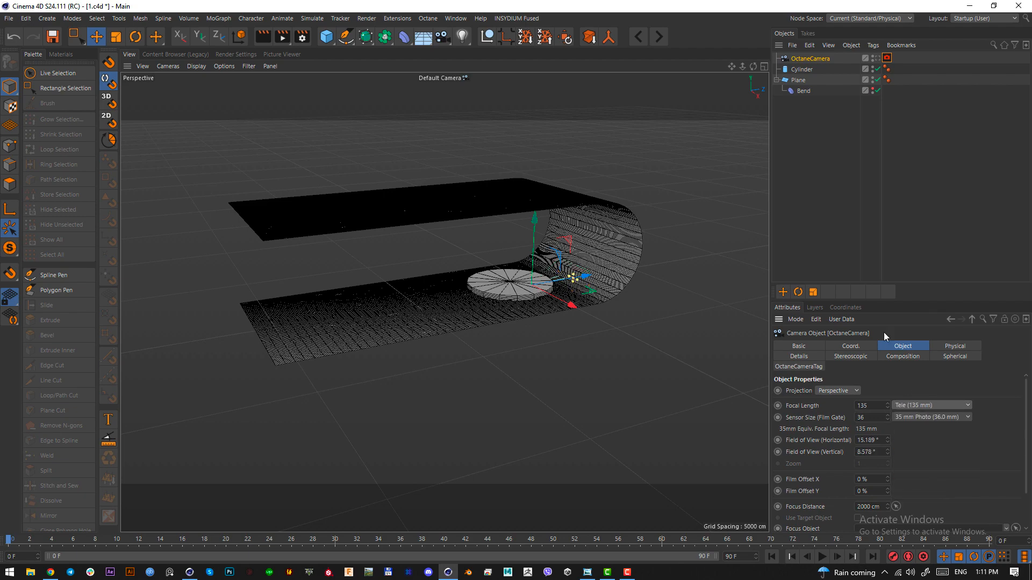
left_click(878, 58)
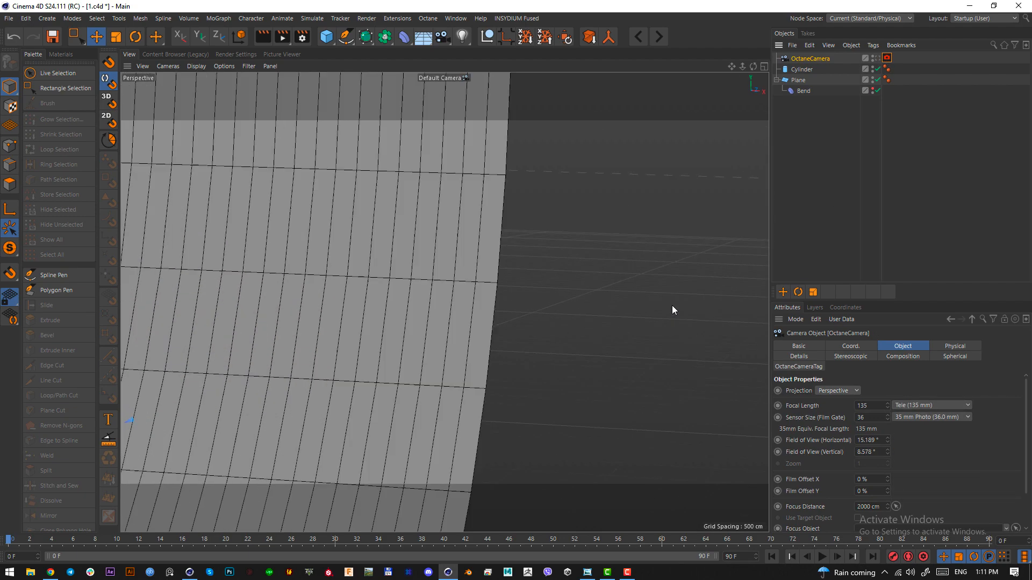
left_click(850, 346)
left_click_drag(832, 402, 832, 373)
key("ctrl+z")
Move the camera up and far back from the backdrop's open side in the side view so it faces the curve
key("F3")
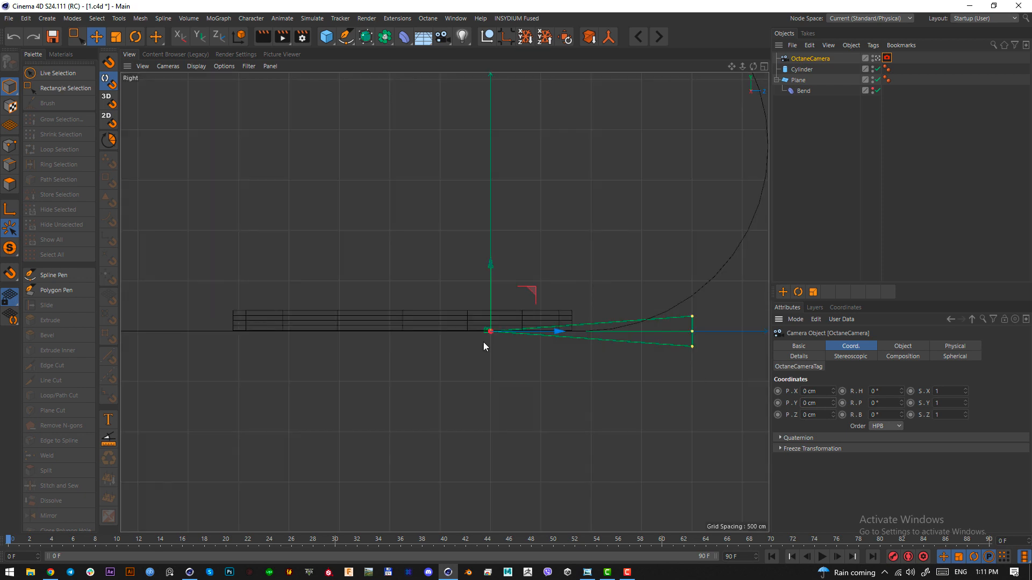
scroll(565, 324, "down", 3)
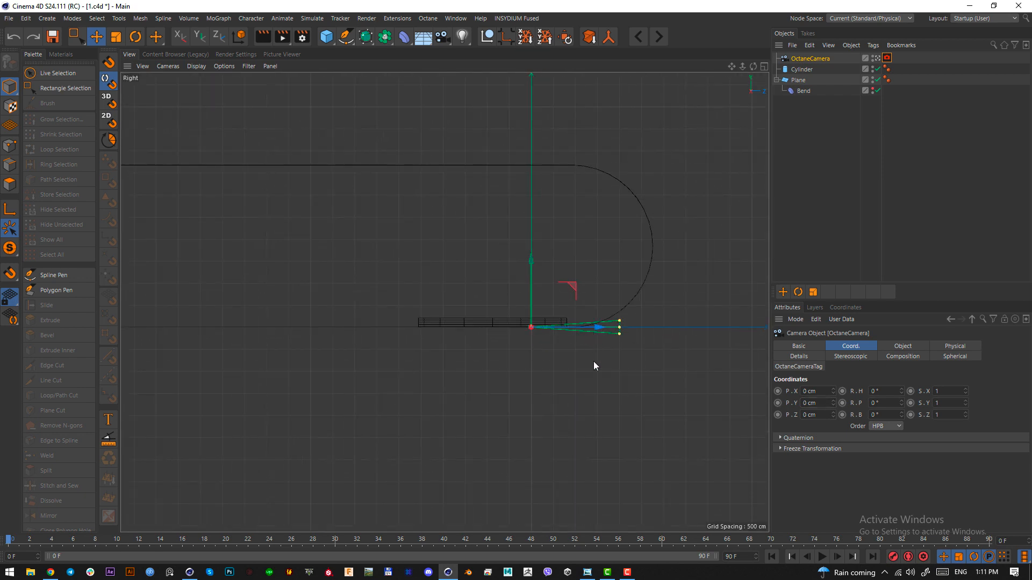
left_click_drag(583, 411, 359, 350)
left_click_drag(456, 283, 437, 260)
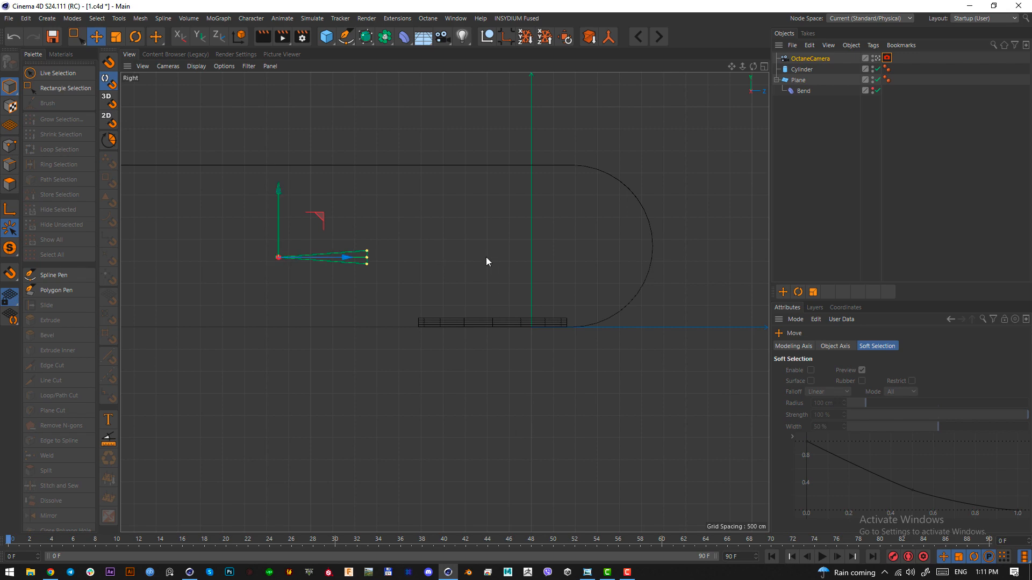
scroll(477, 267, "down", 5)
left_click_drag(505, 260, 270, 258)
key("F1")
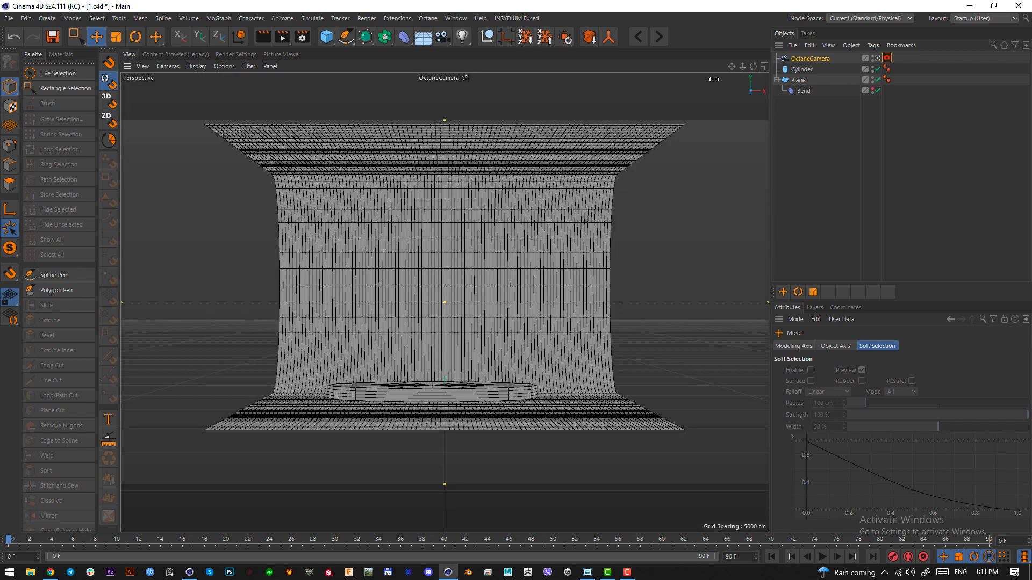
Dolly the Octane camera closer and tilt its view so the disc fills the lower part of the frame
left_click_drag(742, 66, 776, 62)
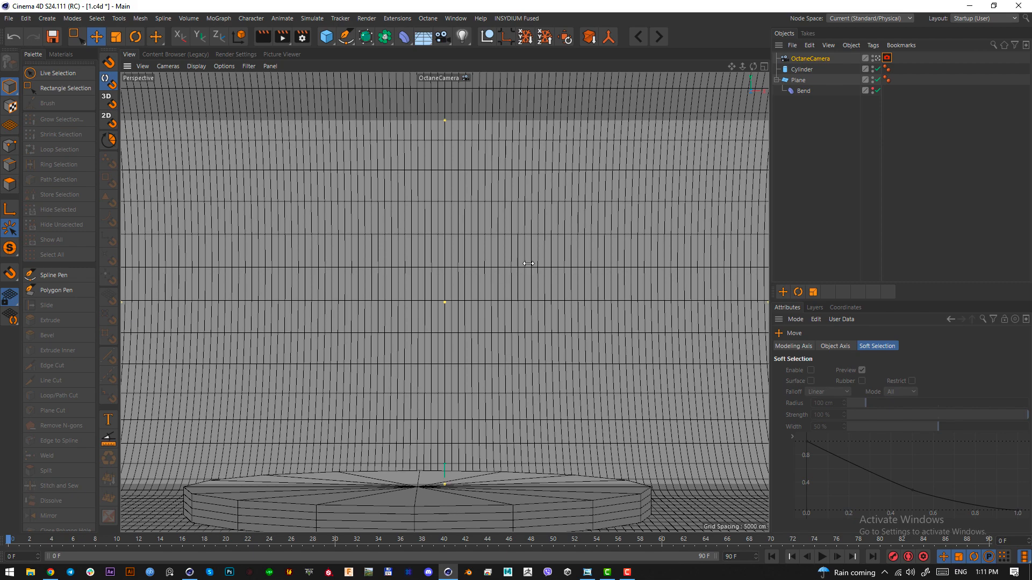
left_click_drag(525, 263, 536, 195, "alt")
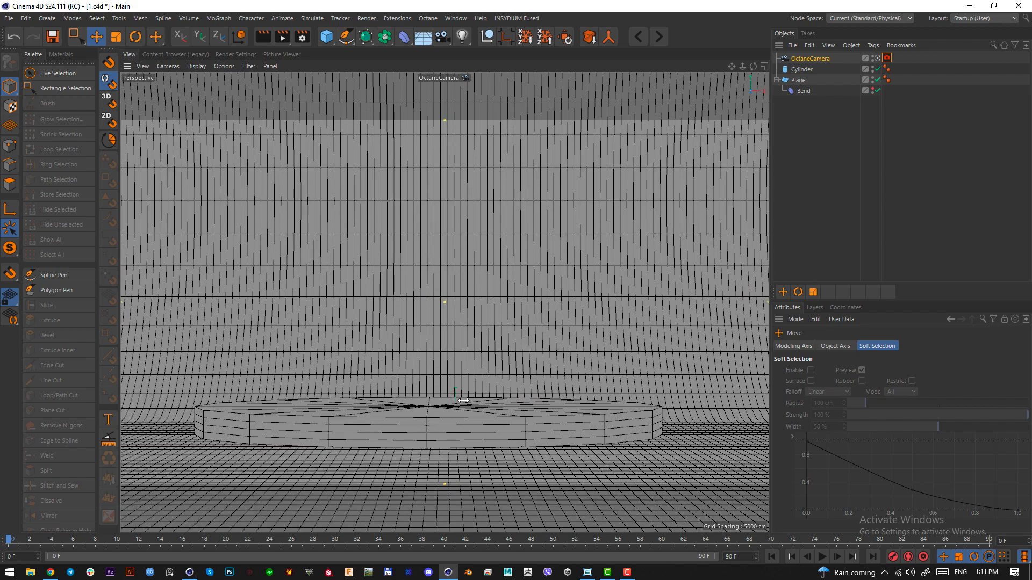
left_click_drag(551, 257, 539, 240, "alt")
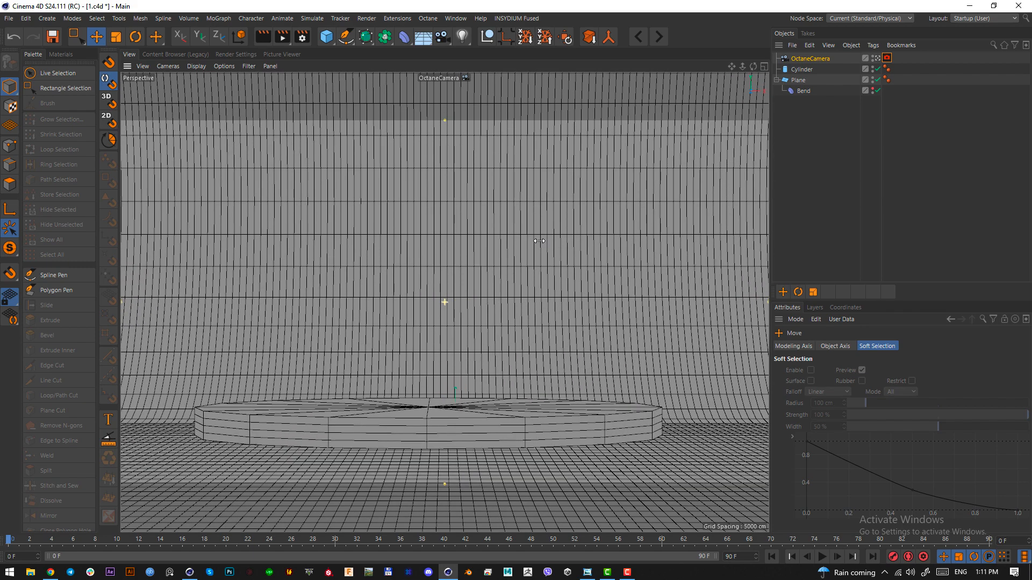
Select the cylinder and check its placement in the side, front, top and camera views
left_click(481, 427)
key("F3")
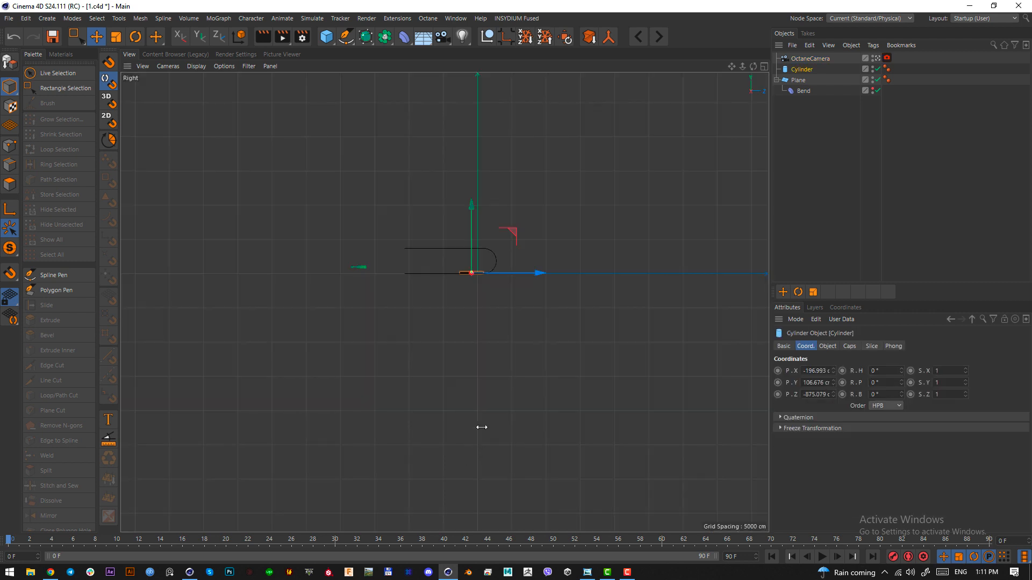
key("F4")
key("F2")
key("F1")
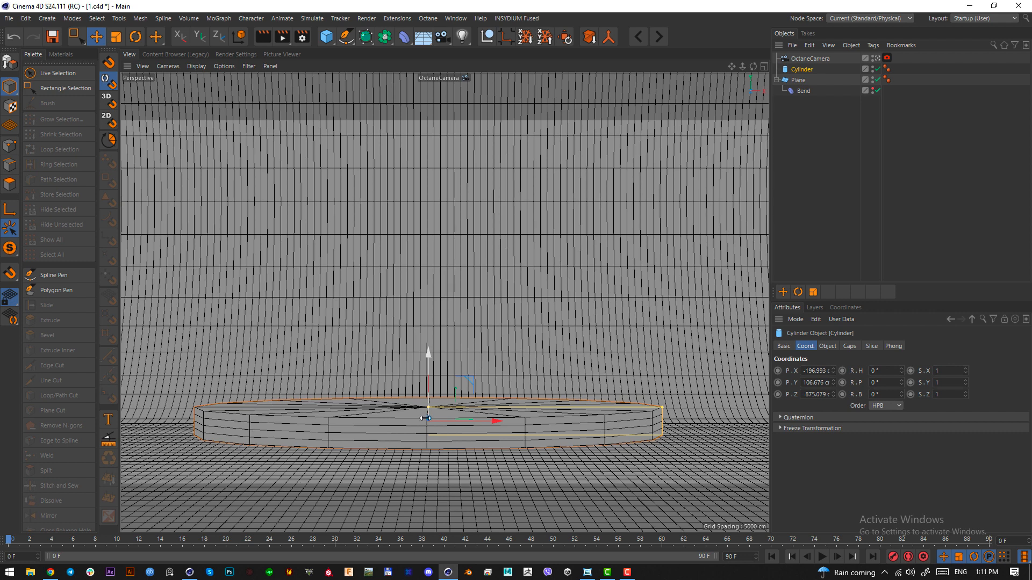
Reposition the cylinder to about X -77, Y 49, Z -1233 cm so it rests on the floor, centred in front of the curve
mouse_move(428, 407)
left_mouse_down()
mouse_move(444, 380)
mouse_move(445, 395)
left_mouse_up()
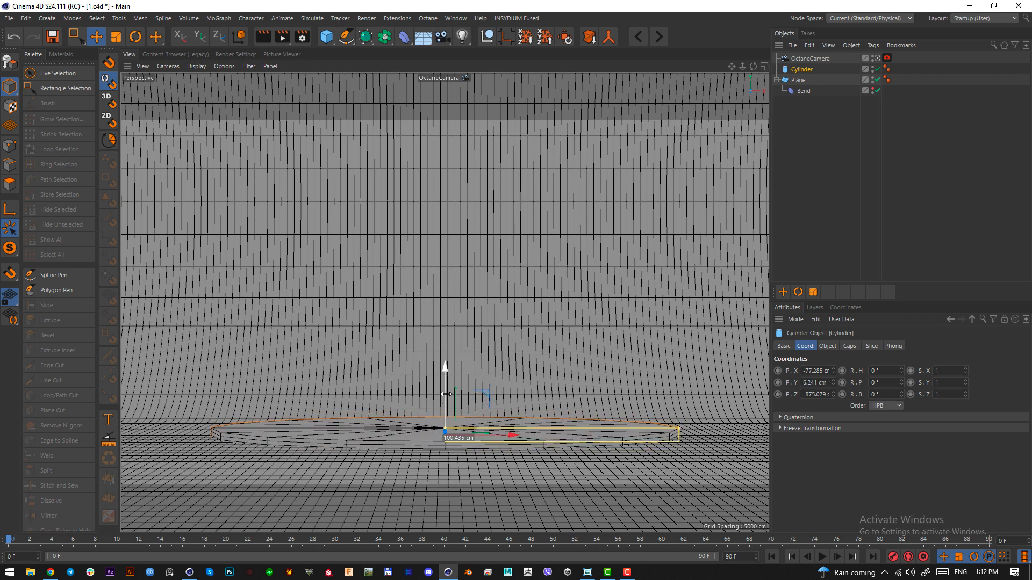
key("F3")
scroll(442, 290, "up", 5)
left_click_drag(440, 250, 441, 240)
scroll(500, 321, "down", 3)
middle_click_drag(562, 336, 546, 346)
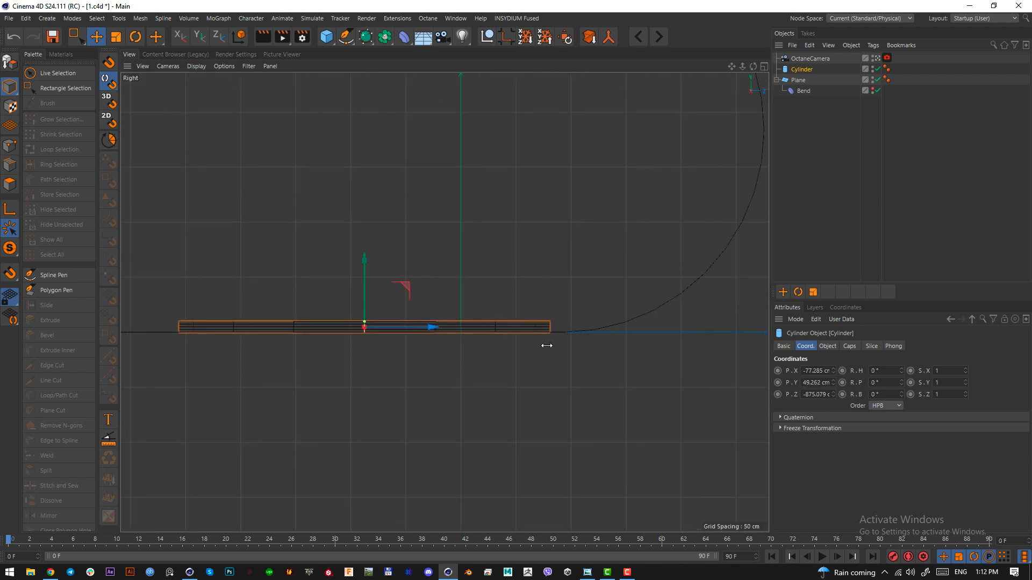
scroll(436, 325, "down", 1)
scroll(430, 325, "up", 2)
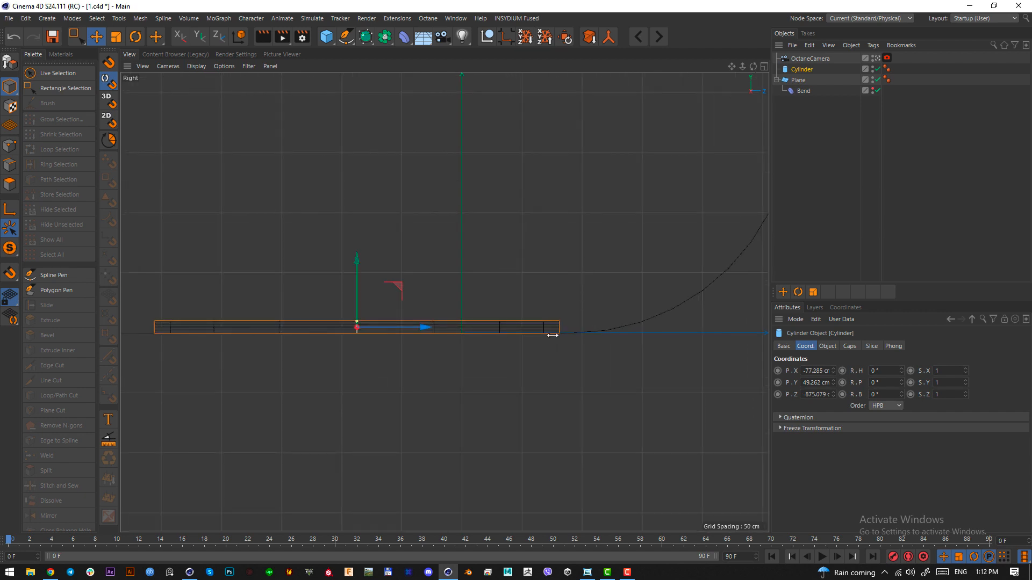
left_click_drag(424, 325, 385, 327)
scroll(376, 344, "down", 3)
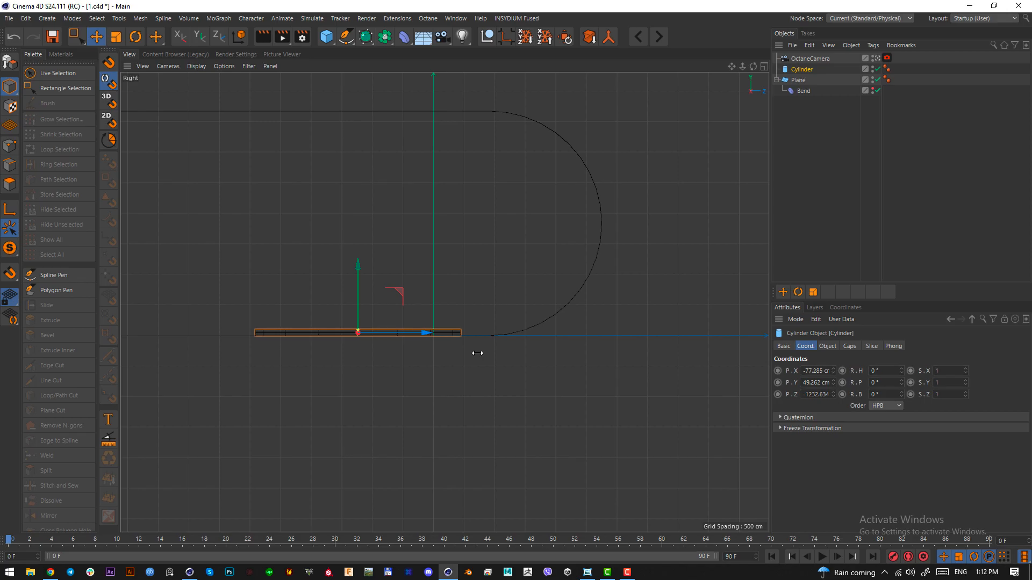
key("Print")
left_click_drag(596, 197, 463, 346)
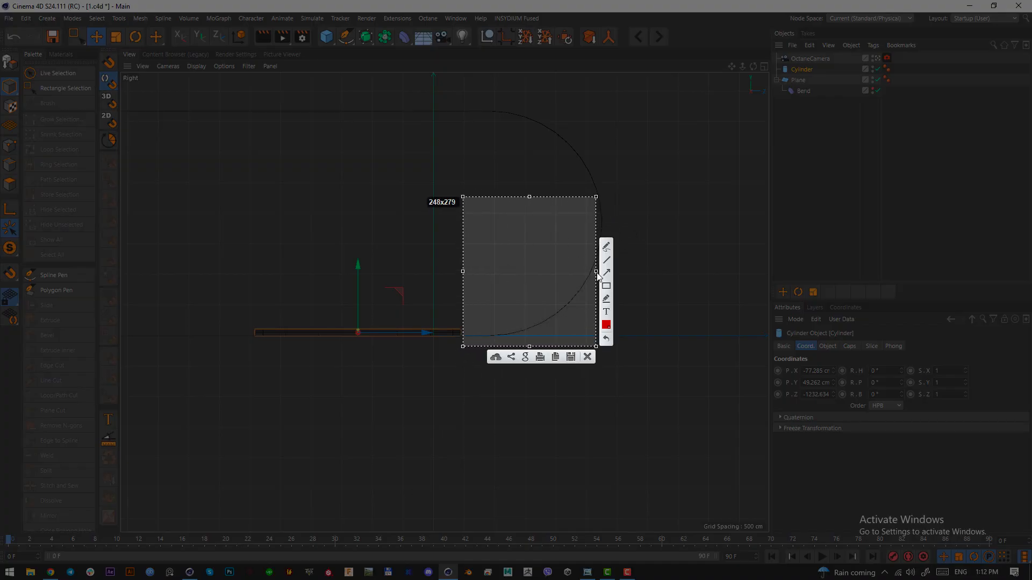
left_click(589, 357)
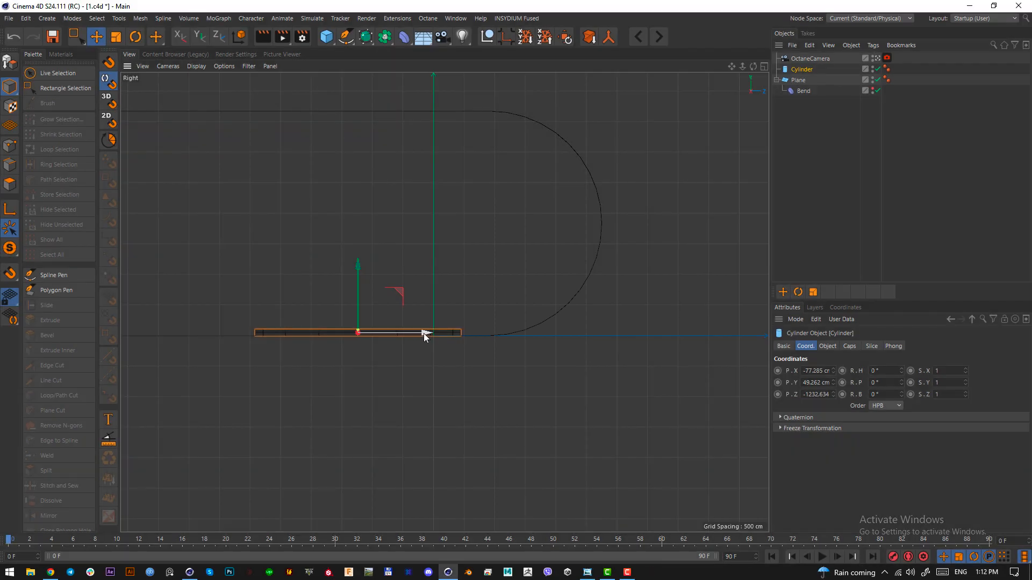
Move the cylinder farther from the backdrop's curve to about Z -1382 cm and return to the camera view
left_click_drag(423, 332, 422, 330)
key("F1")
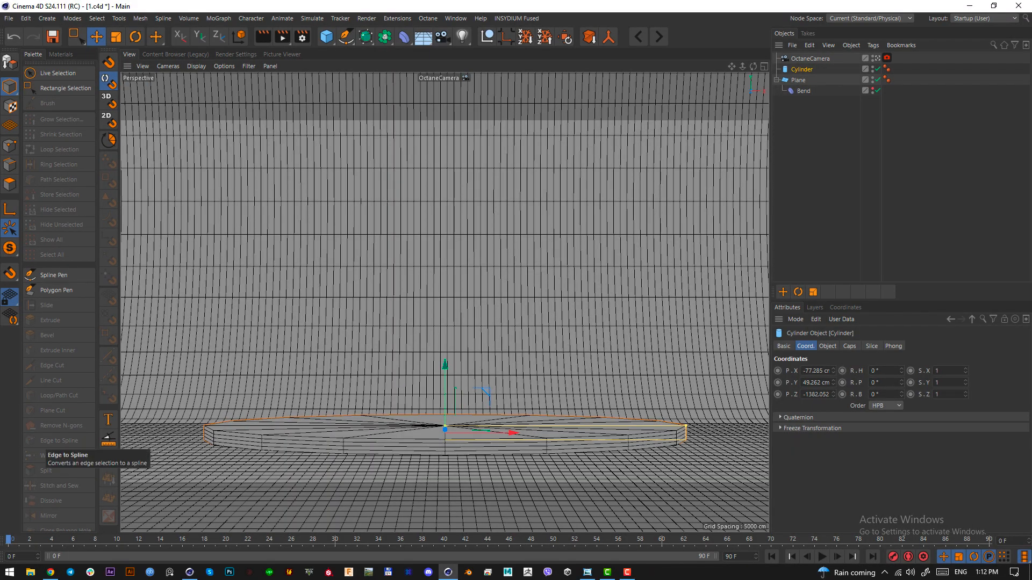
Examine the placement of the round base in the petomarCO-2 reference image, and close the image viewer
key("alt+Tab")
left_click_drag(463, 116, 435, 96)
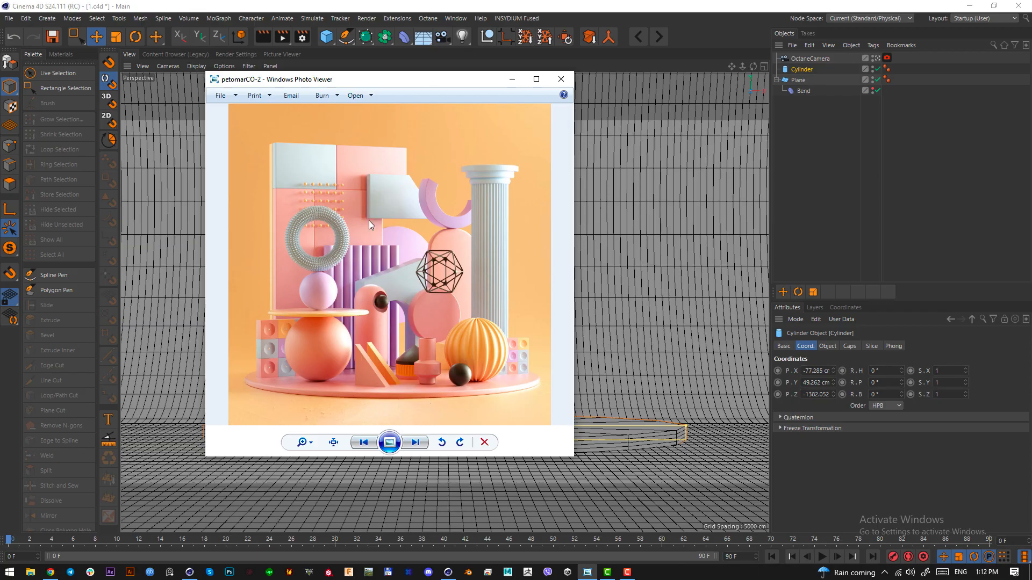
key("Print")
left_click_drag(238, 126, 544, 417)
left_click(535, 424)
left_click(561, 79)
In the side view, extend the Octane camera's focus distance to the disc and raise the camera to about Y 1213 cm
left_click(809, 58)
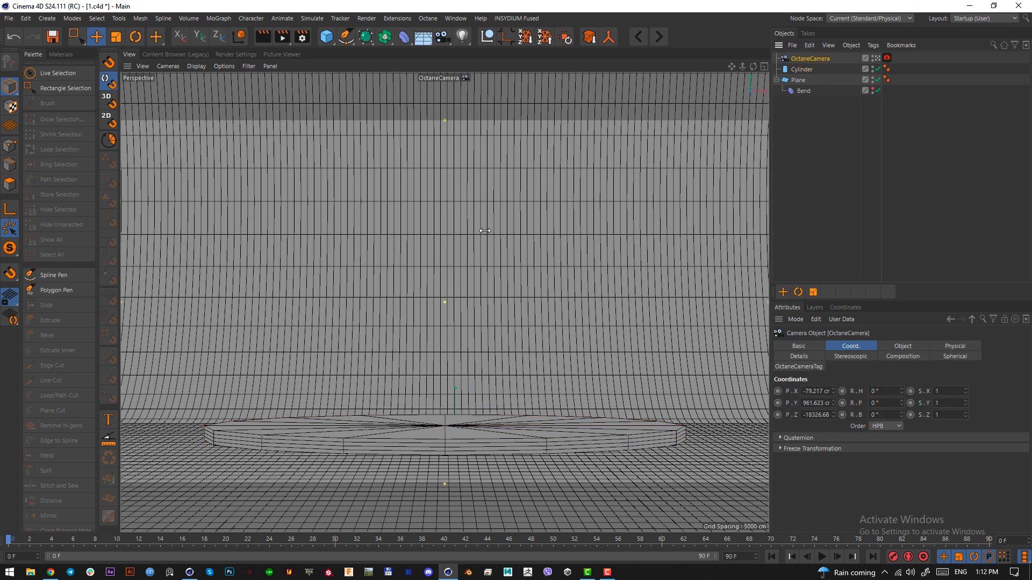
key("F3")
scroll(446, 318, "down", 3)
scroll(327, 323, "up", 1)
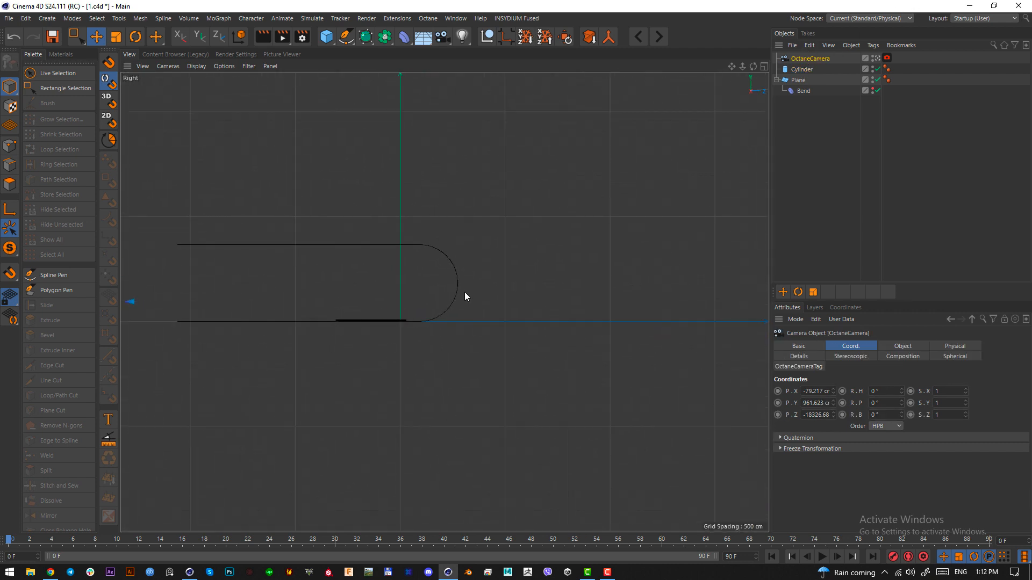
scroll(288, 318, "down", 4)
scroll(240, 304, "up", 2)
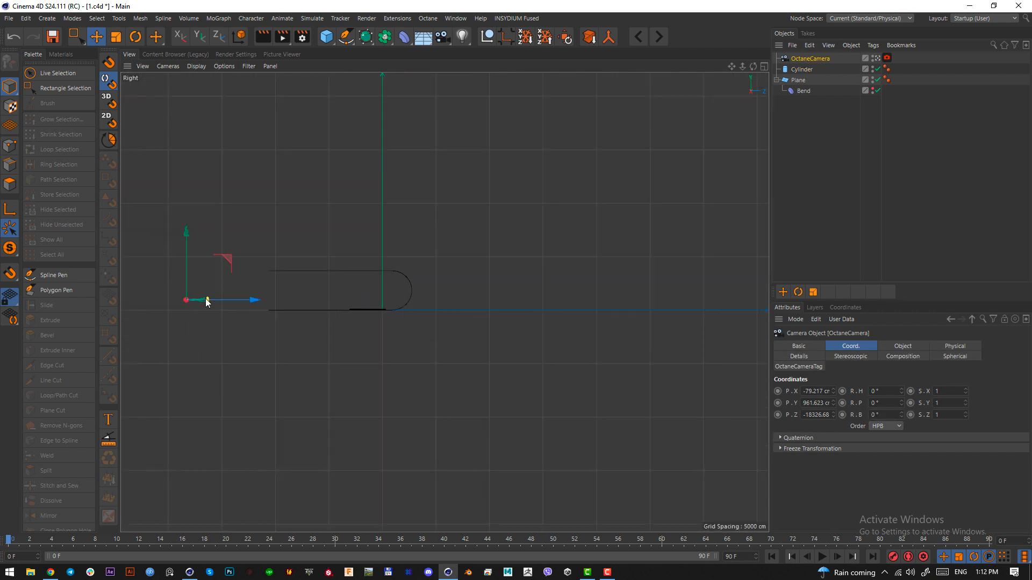
left_click_drag(208, 300, 367, 301)
left_click_drag(185, 260, 186, 258)
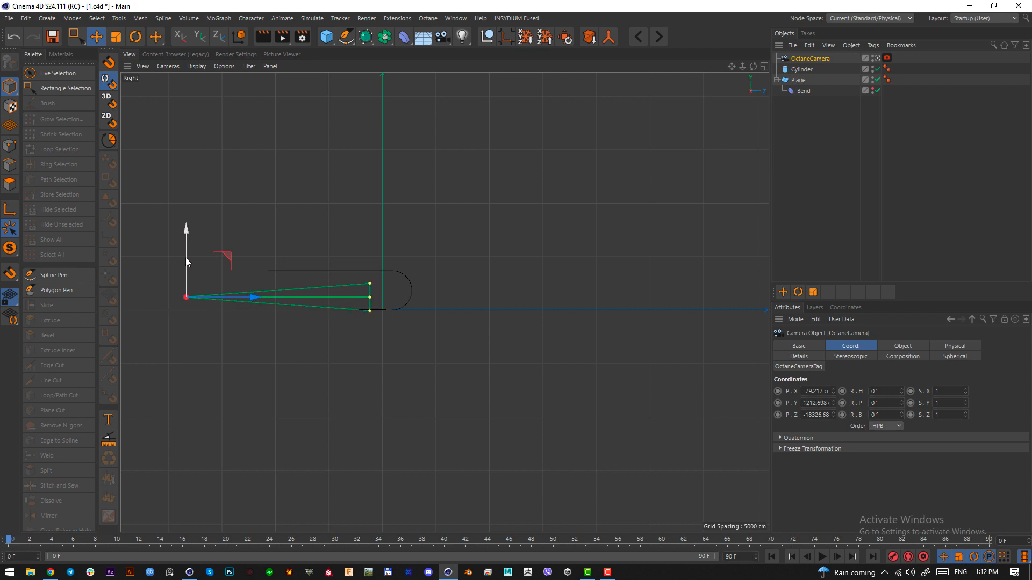
Tilt the Octane camera down to a pitch of -3°
left_click(956, 392)
key("r")
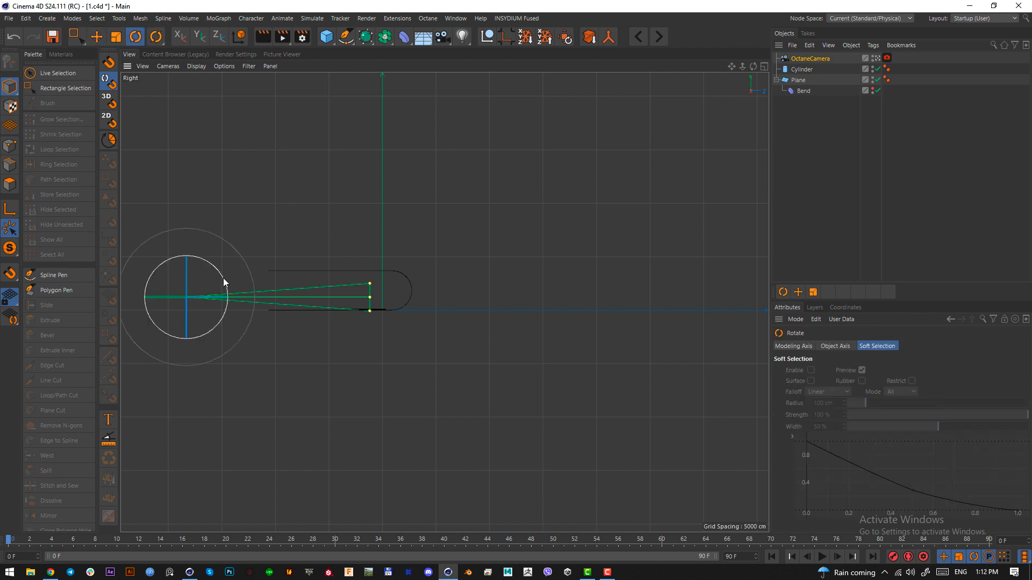
left_click_drag(225, 279, 228, 280)
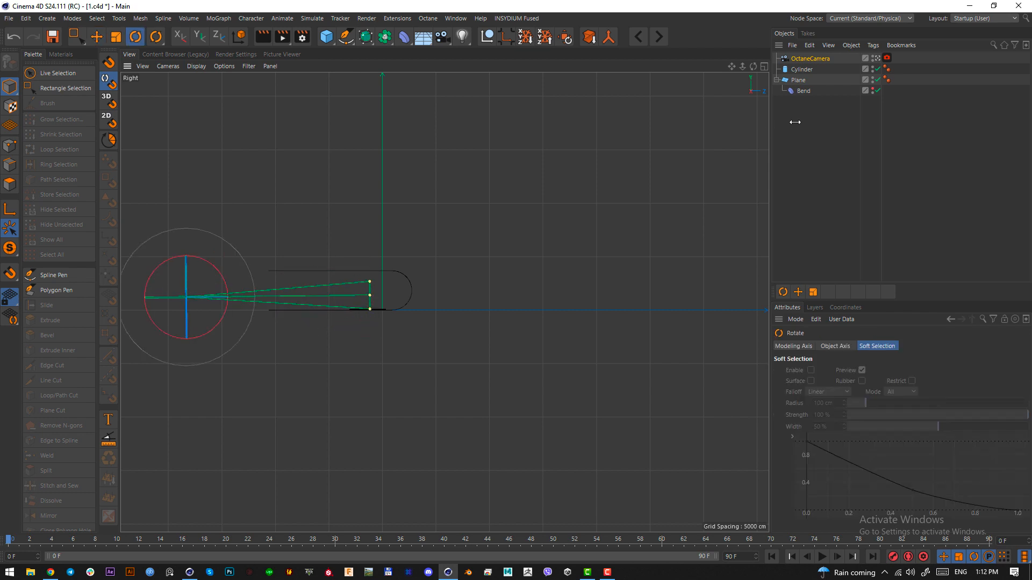
left_click(810, 58)
scroll(887, 403, "down", 4)
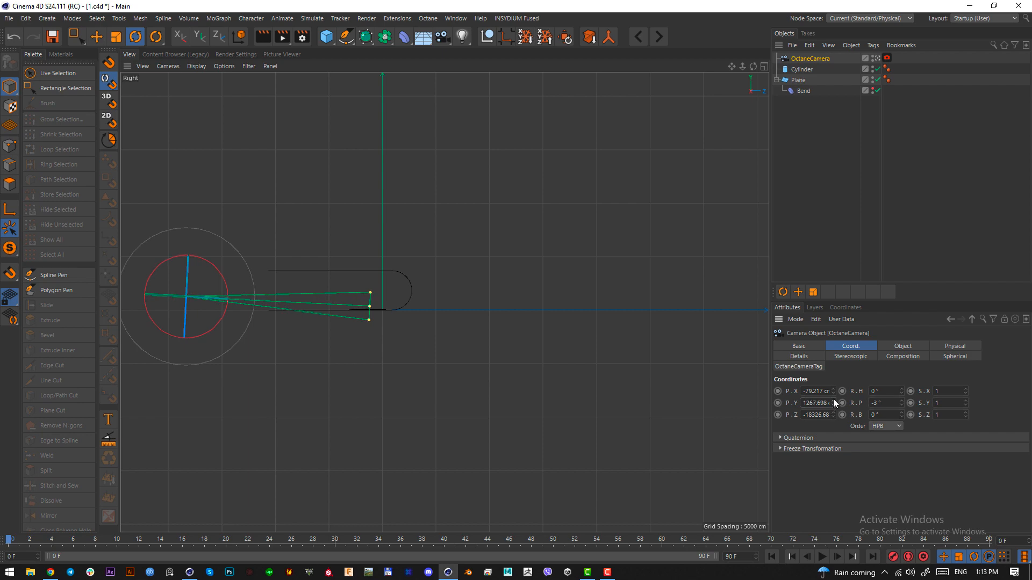
Raise the tilted camera by about 399 cm along its own vertical axis and fine-tune the framing in the camera view
key("e")
left_click_drag(188, 266, 188, 262)
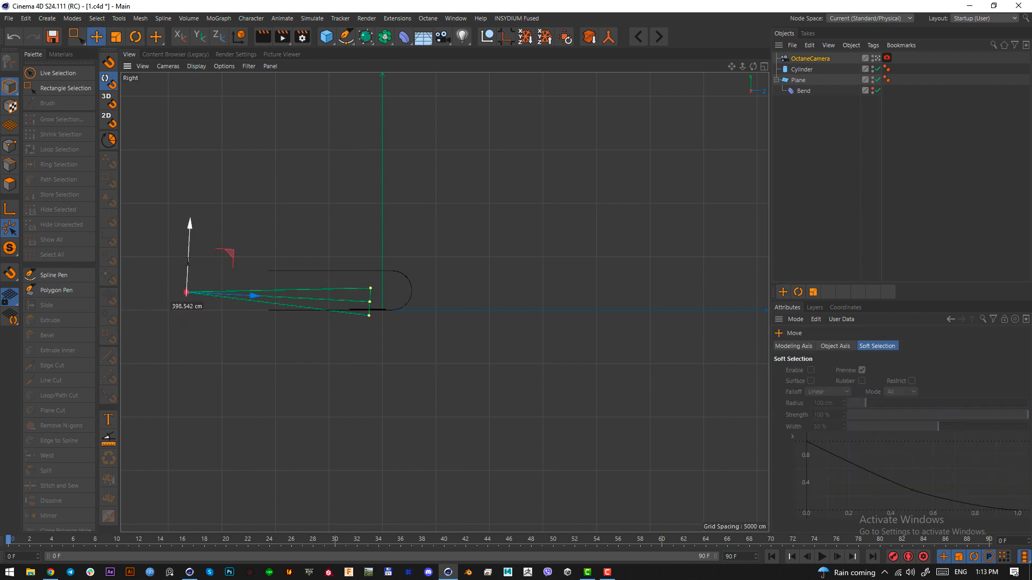
key("F1")
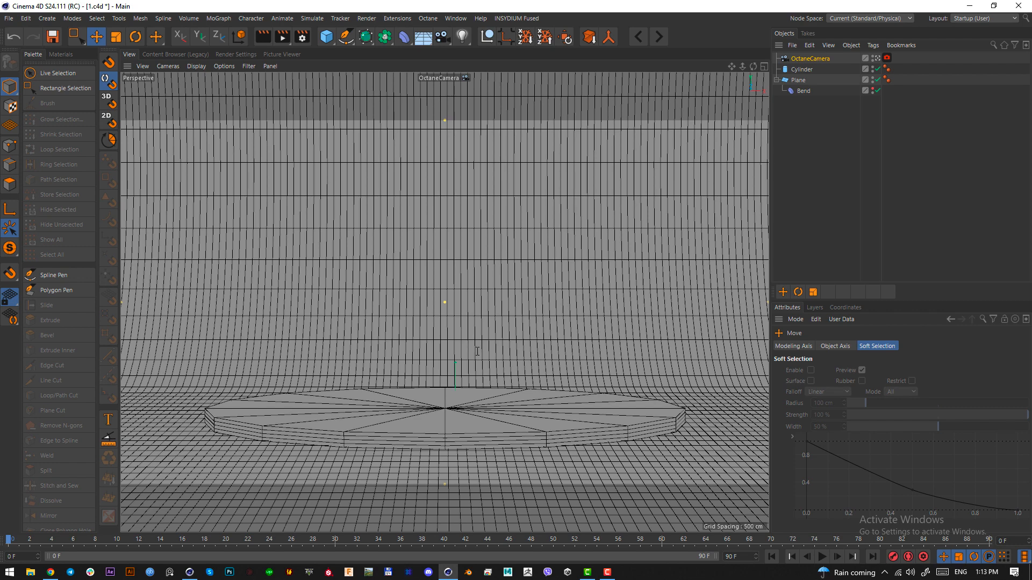
left_click_drag(444, 302, 444, 302)
Set the cylinder's rotation segments to 72 and its height to 84.423 cm, checking its thickness in the side view
left_click(455, 423)
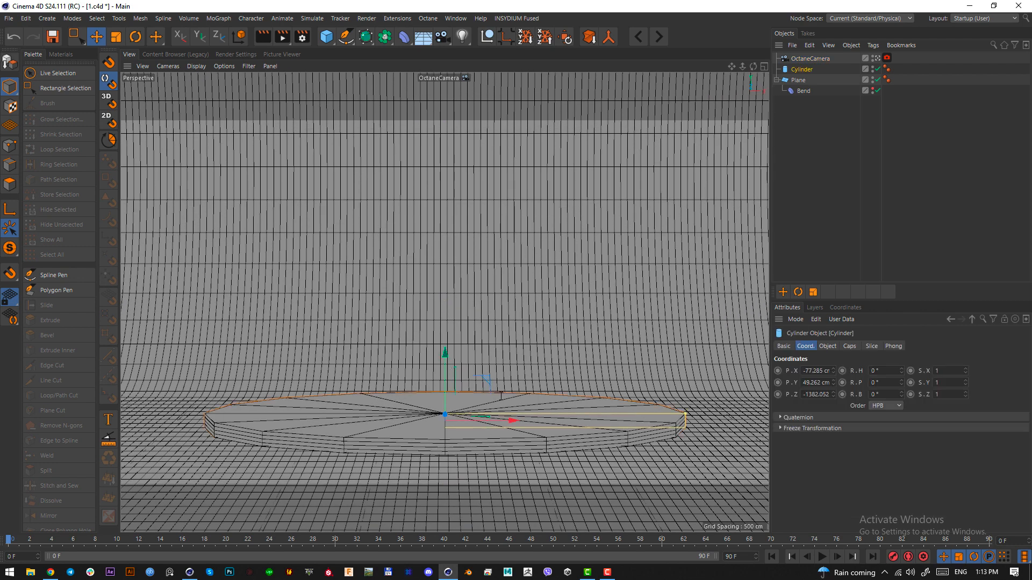
left_click(828, 346)
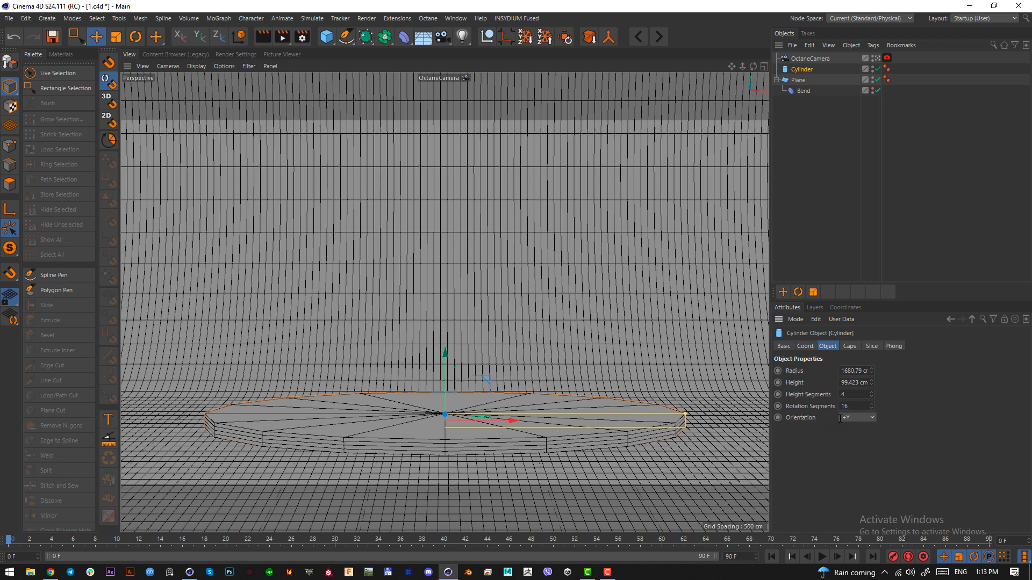
left_click_drag(871, 404, 871, 410)
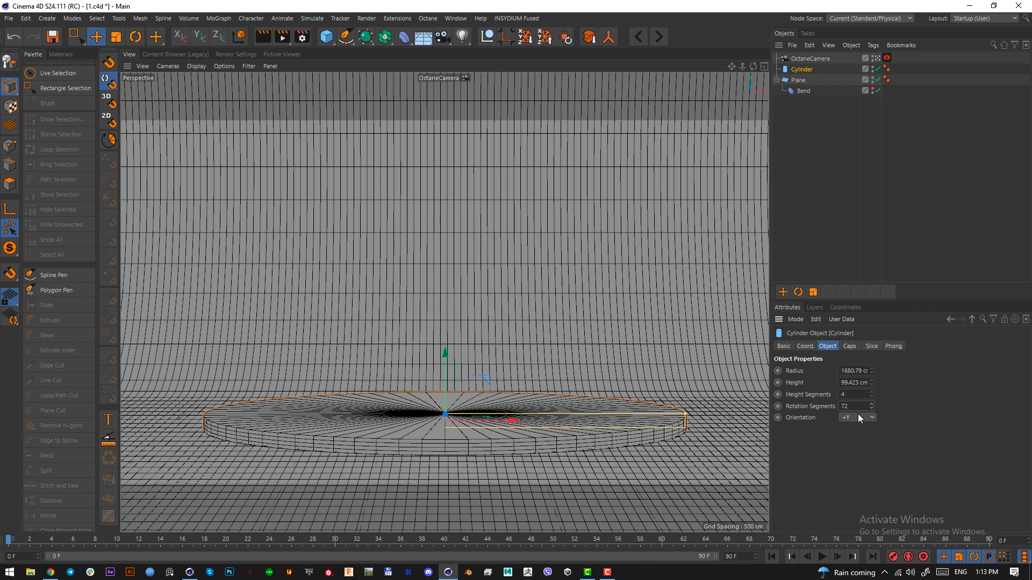
scroll(856, 383, "down", 15)
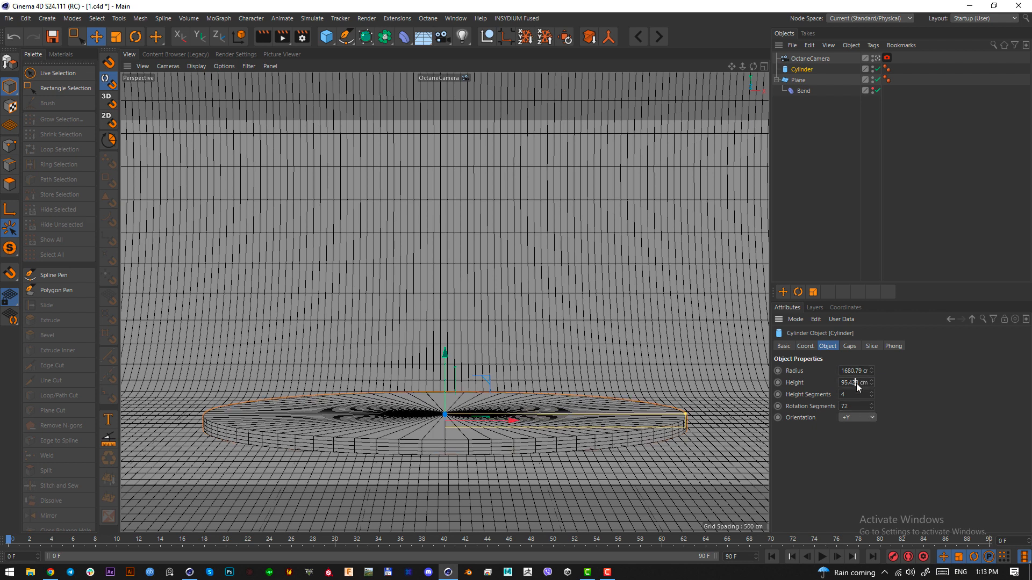
key("F3")
scroll(405, 283, "up", 15)
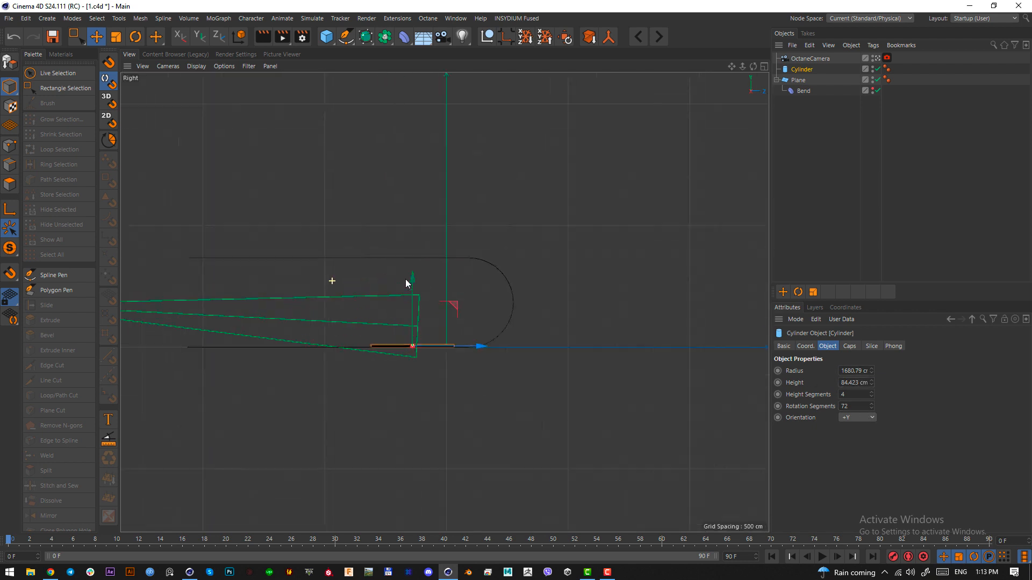
scroll(543, 454, "up", 3)
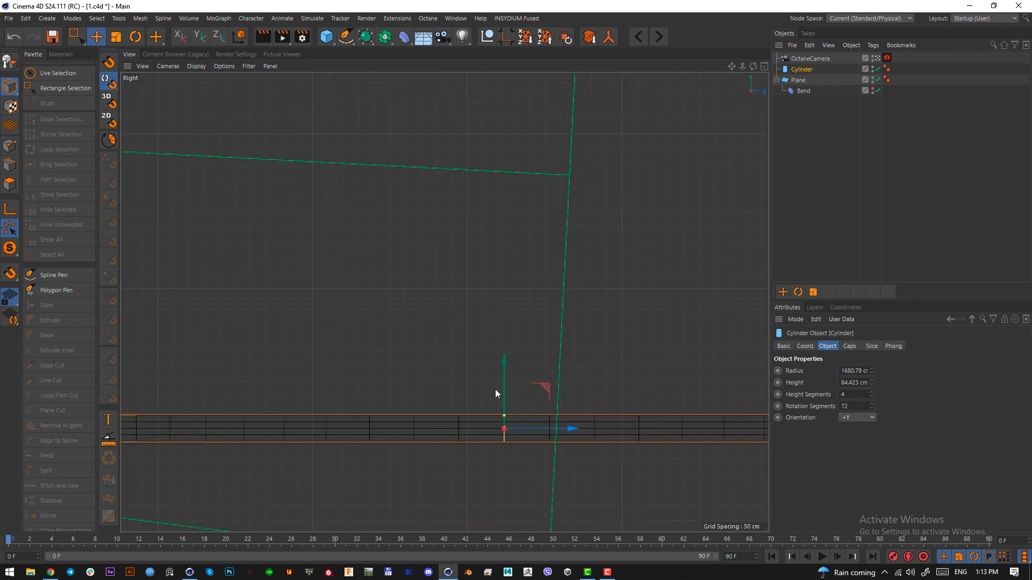
key("F1")
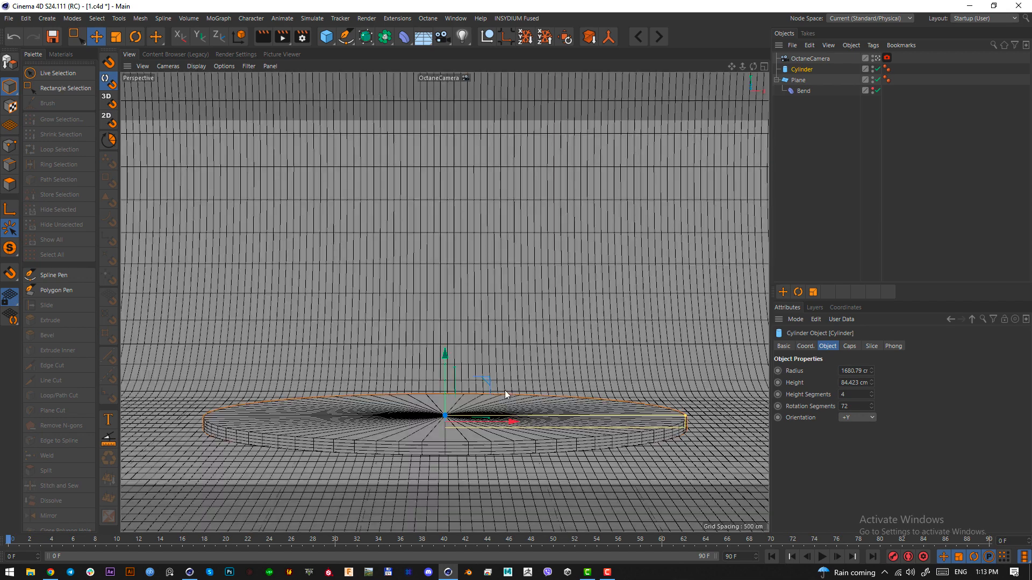
Enable the fillet on the cylinder's caps with a radius of 5 cm
left_click(849, 347)
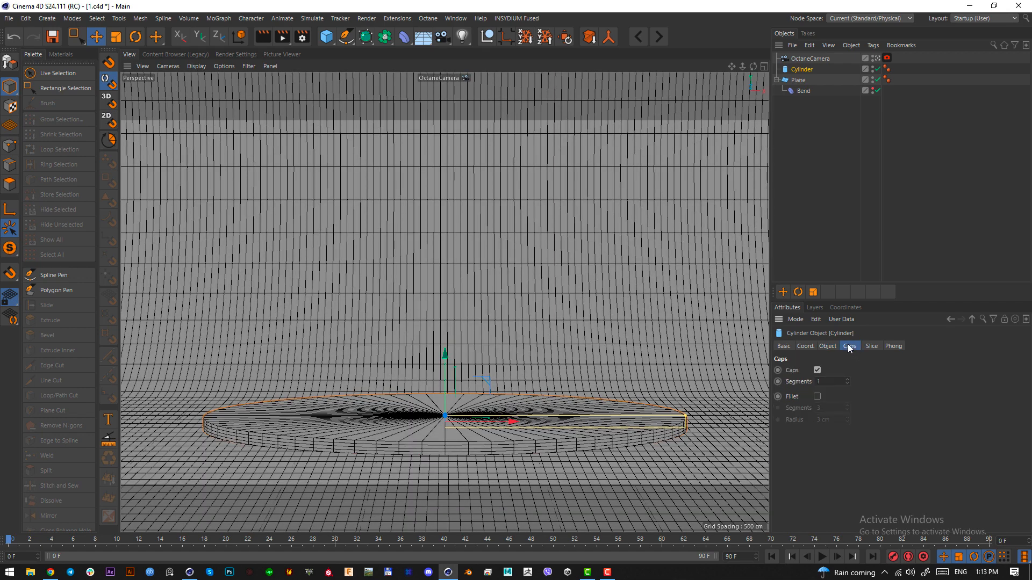
left_click(817, 396)
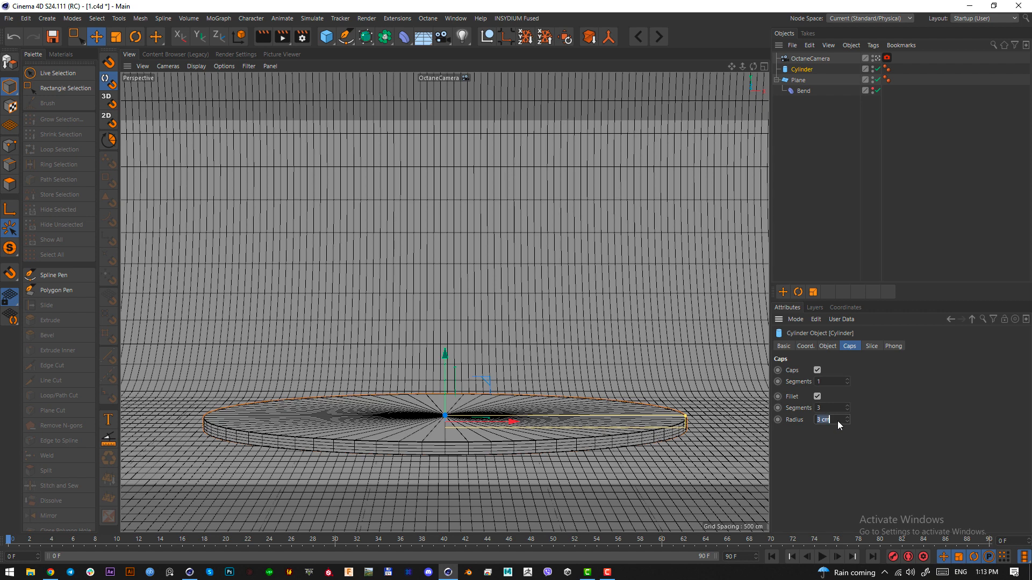
type("5")
key("Return")
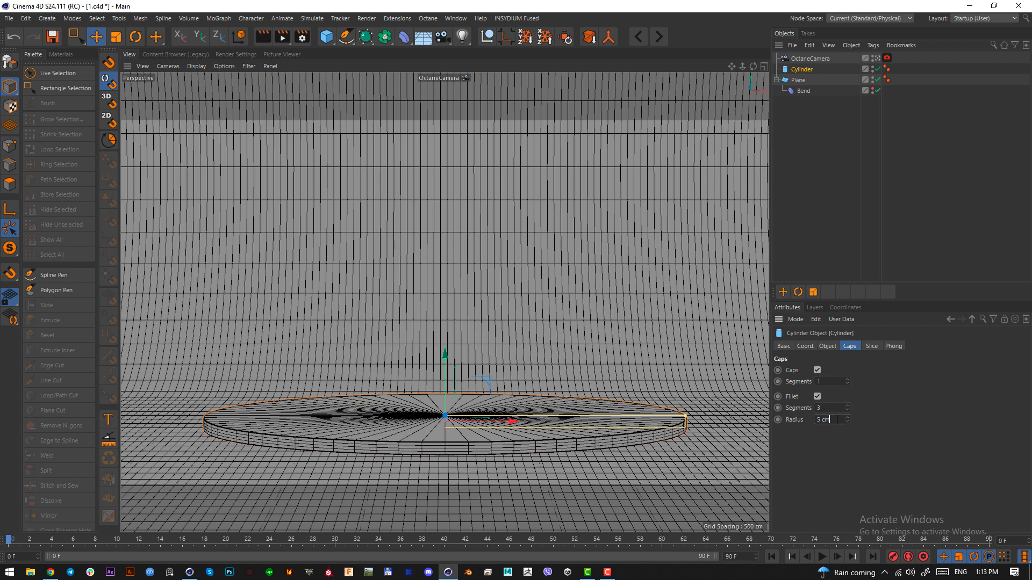
left_click(836, 420)
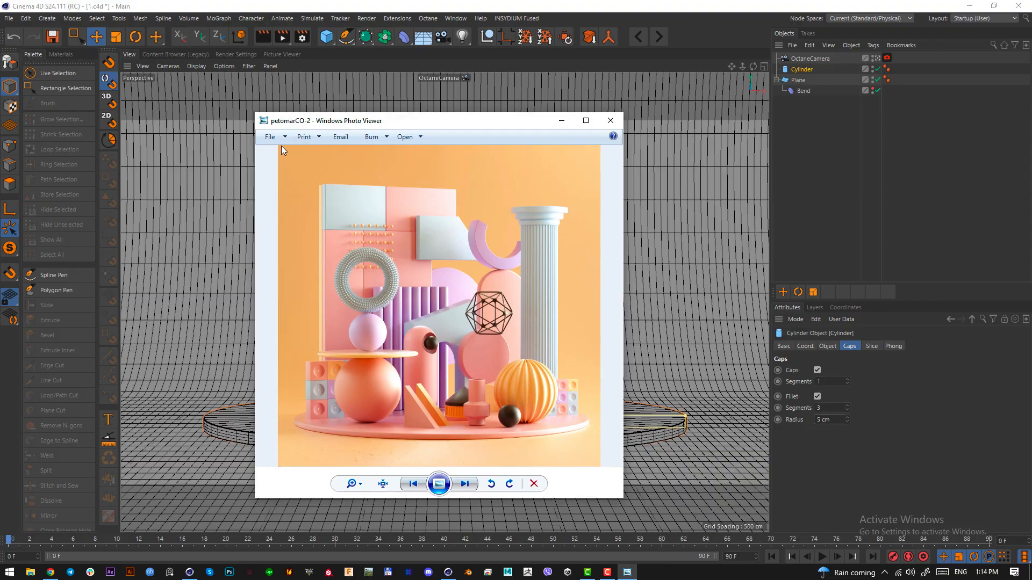
Measure the proportions of the whole reference image with a screen capture selection, and discard the capture
key("Print")
left_click_drag(278, 145, 599, 466)
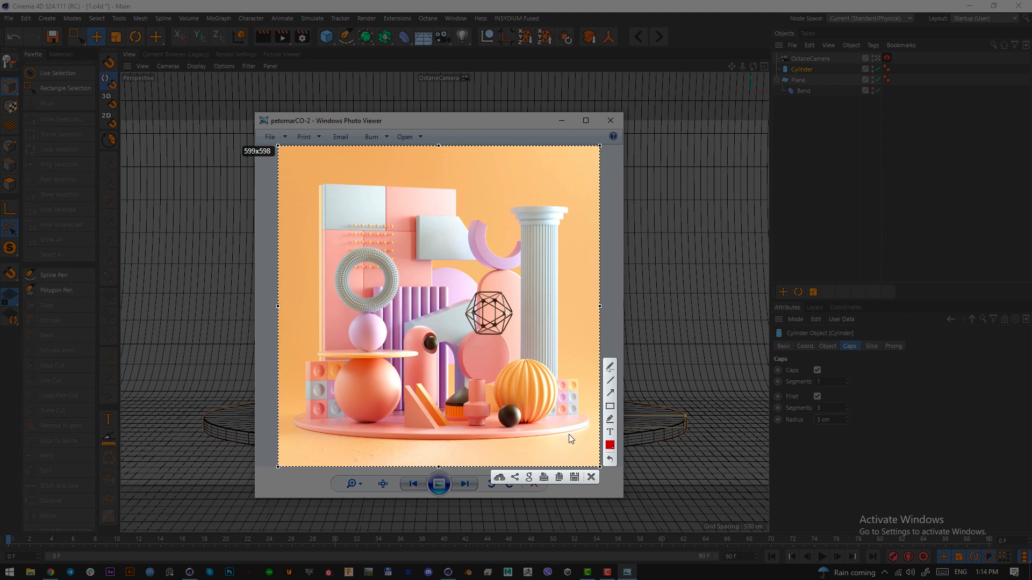
left_click(592, 476)
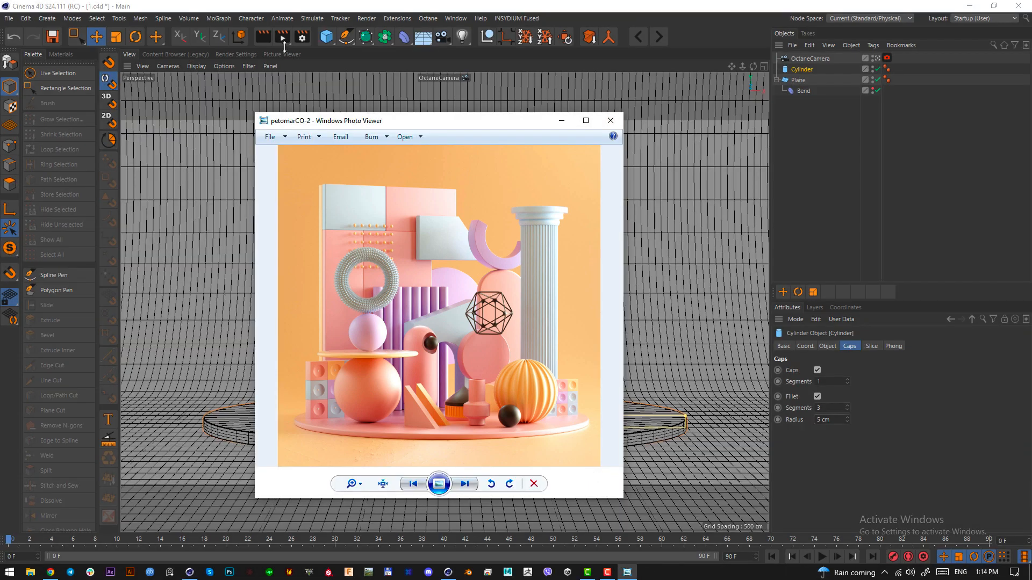
Set the render output to 720 x 720 pixels with the ratio locked, and return to the viewport
left_click(302, 36)
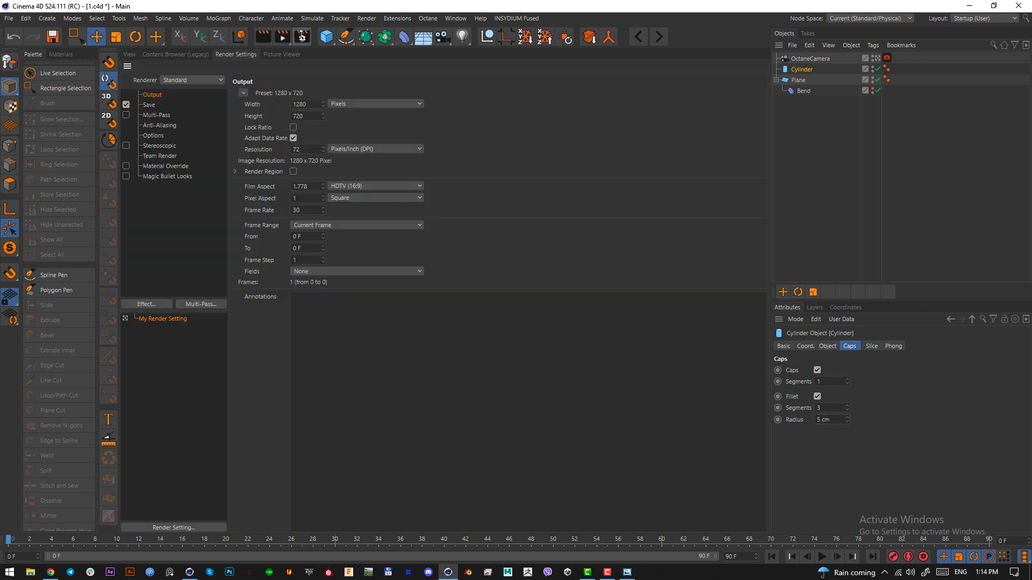
left_click(305, 117)
left_click(300, 104)
type("720")
key("Return")
left_click(294, 128)
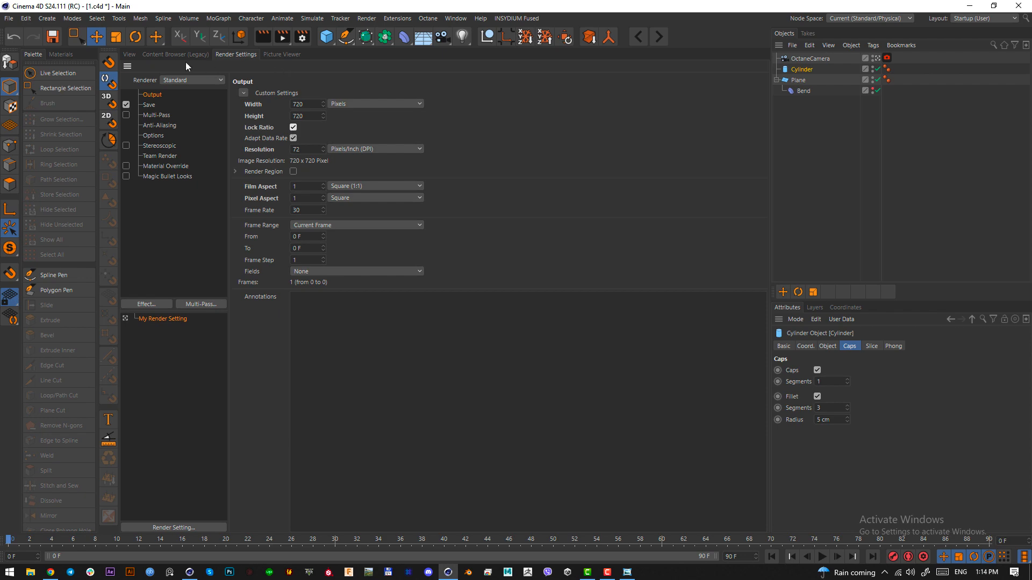
left_click(129, 54)
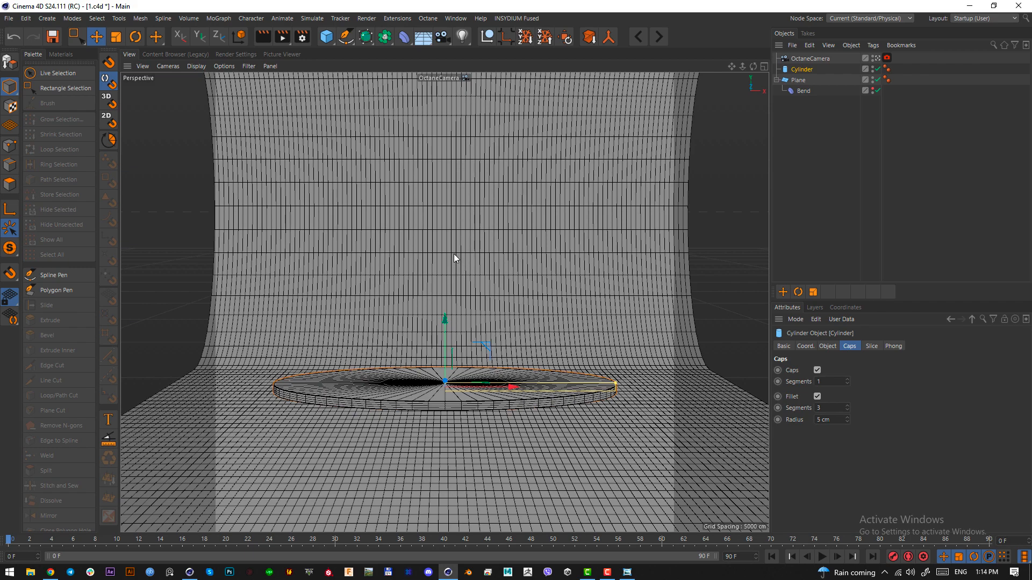
Reframe the Octane camera view so the round base sits low in the frame and appears slightly larger
left_click_drag(453, 253, 467, 291, "alt")
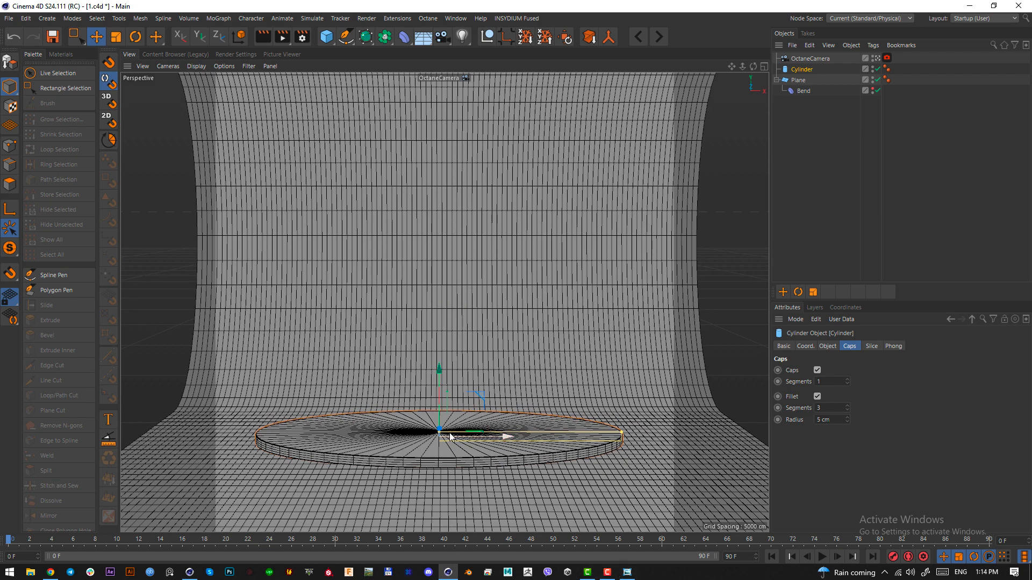
left_click_drag(453, 430, 439, 478, "alt")
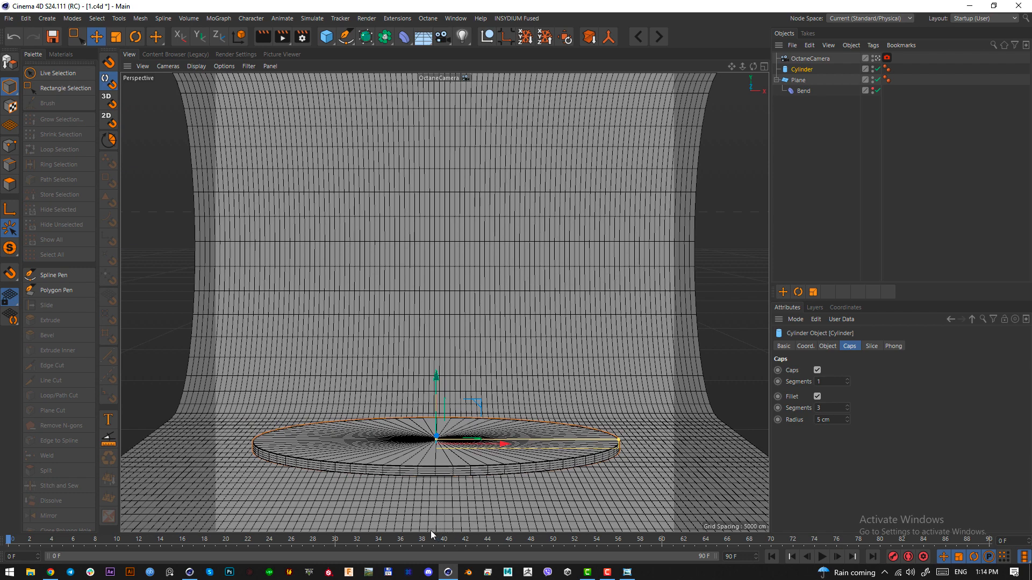
left_click_drag(436, 463, 433, 457, "alt")
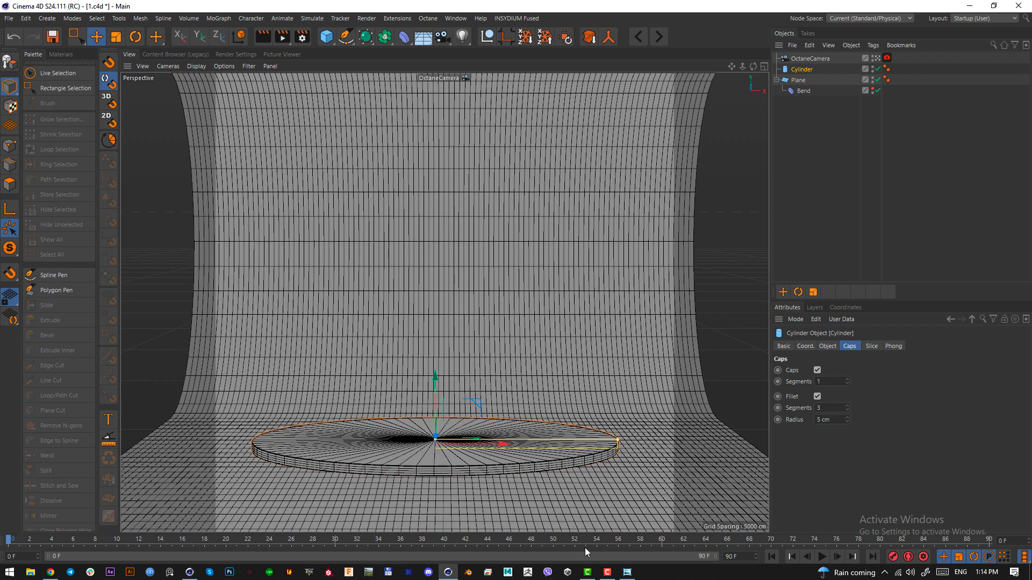
Measure the empty margins around the composition in the reference image with screen capture selections, discard them and close the image
left_click(628, 572)
key("Print")
left_click_drag(279, 434, 630, 483)
left_click_drag(543, 448, 547, 158)
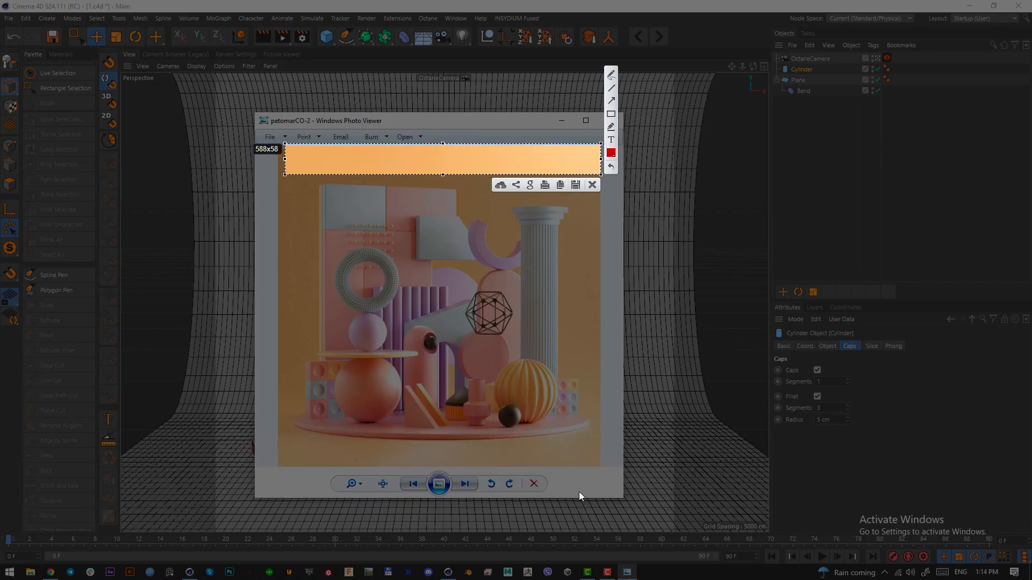
left_click_drag(577, 461, 604, 142)
left_click_drag(268, 151, 301, 476)
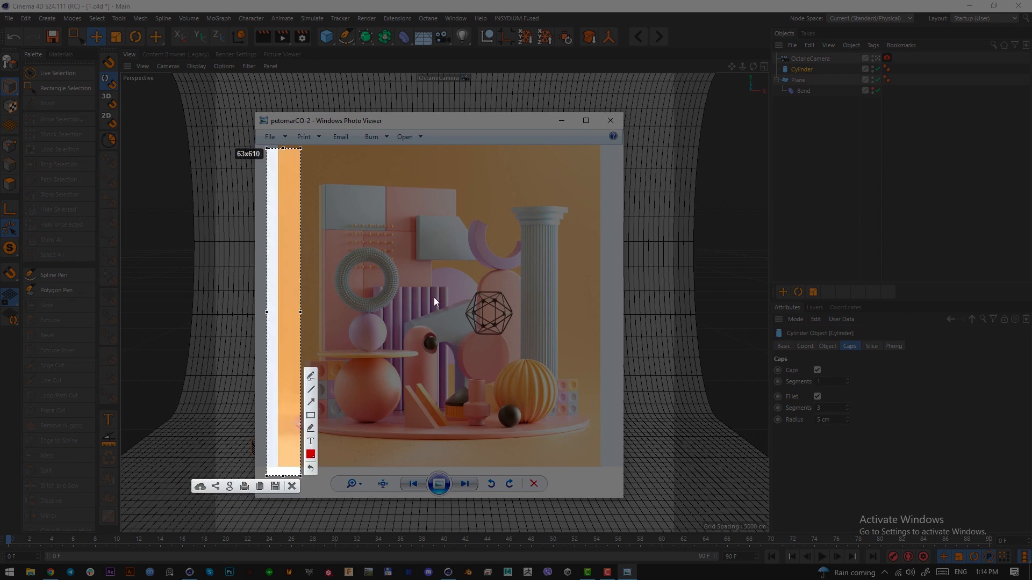
key("Escape")
left_click(610, 120)
Mark the area above the round base in the viewport with a screen capture selection and discard it
key("Print")
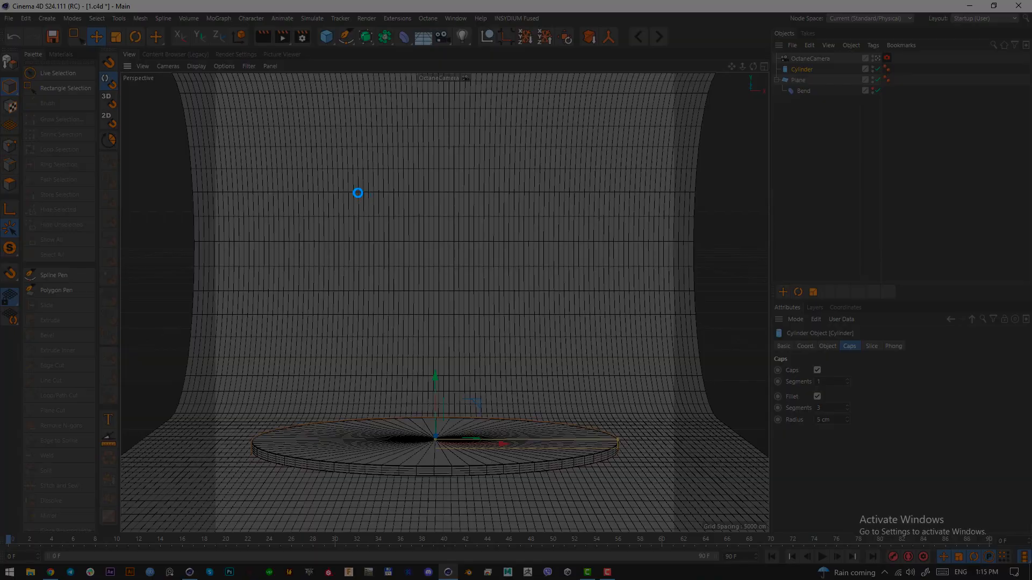
left_click_drag(323, 161, 634, 425)
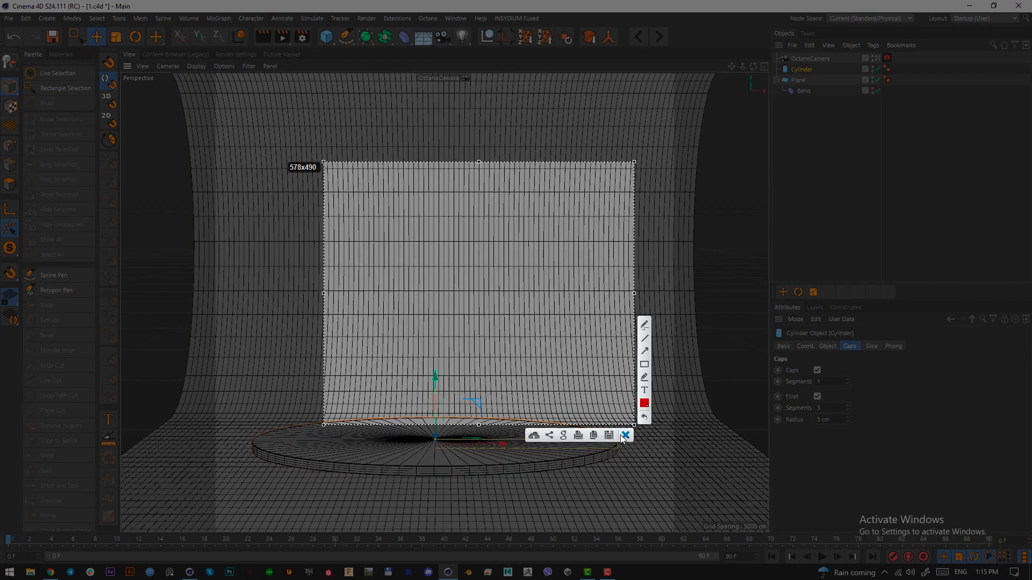
left_click(626, 436)
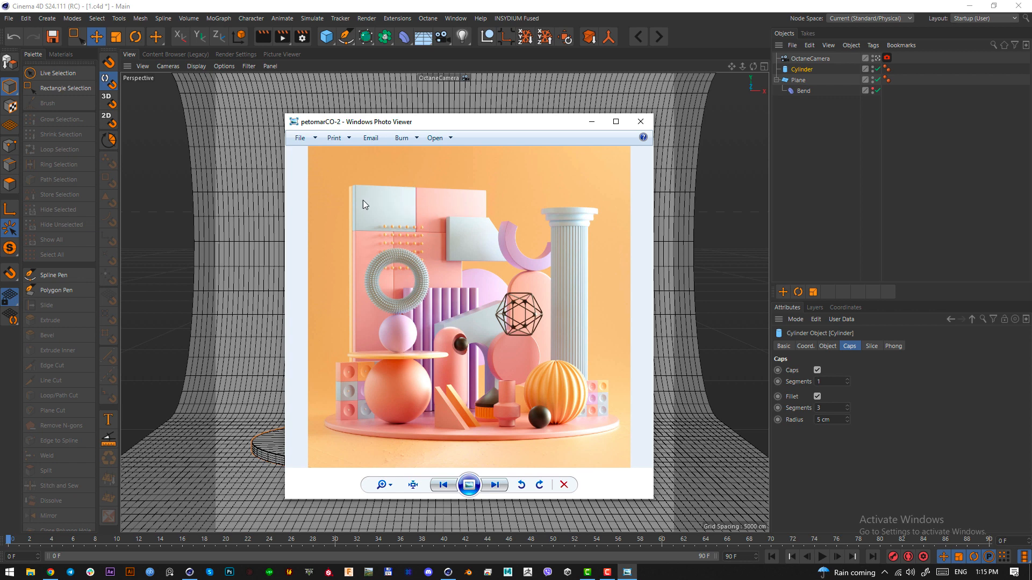
Measure the pale upper-left panel in the reference image with a screen capture selection, discard it and move the image off the workspace
key("Print")
left_click_drag(353, 185, 414, 229)
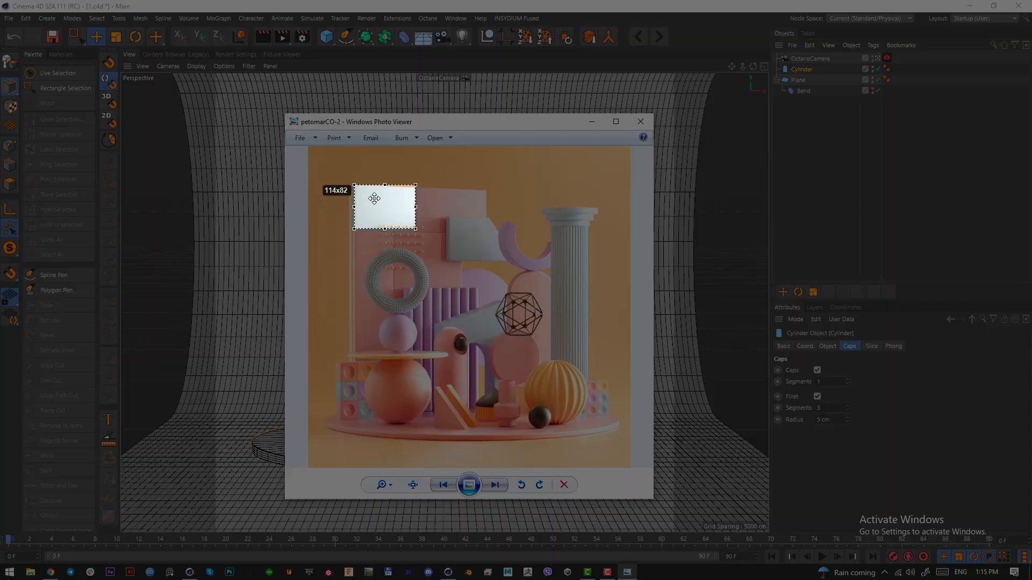
mouse_move(368, 195)
left_mouse_down()
mouse_move(442, 201)
mouse_move(356, 211)
mouse_move(473, 300)
mouse_move(384, 184)
mouse_move(375, 202)
mouse_move(396, 198)
mouse_move(375, 218)
mouse_move(378, 178)
mouse_move(385, 200)
left_mouse_up()
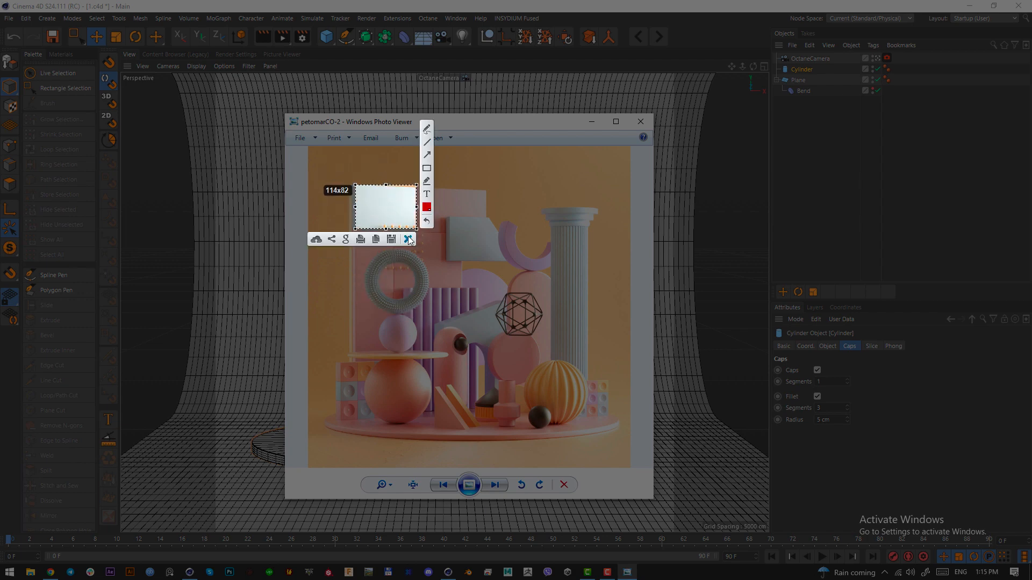
left_click(412, 239)
left_click_drag(508, 128, 831, 141)
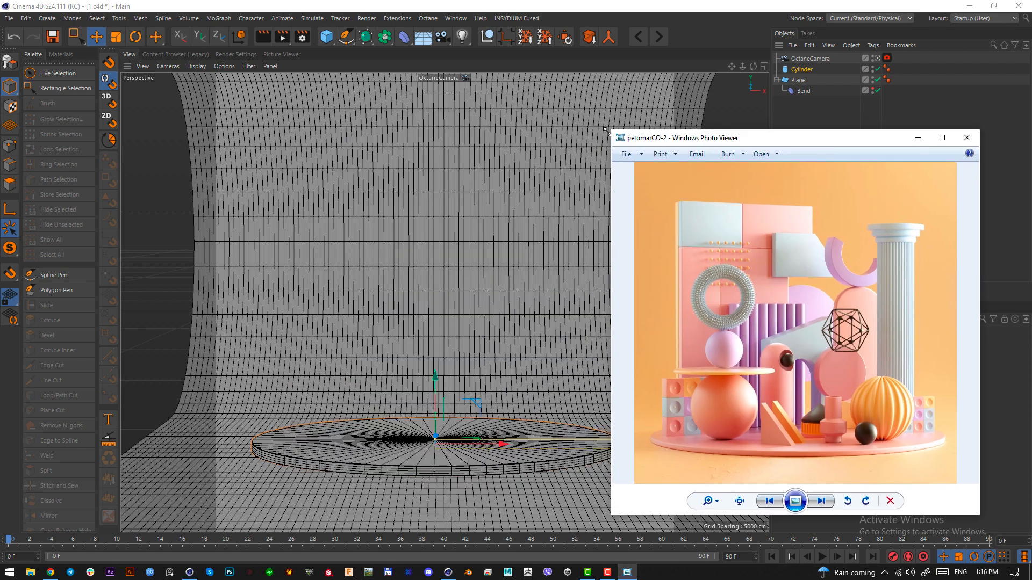
left_click_drag(607, 129, 734, 173)
left_click_drag(866, 179, 0, 200)
Add a cube and raise it above the round base
left_click(327, 37)
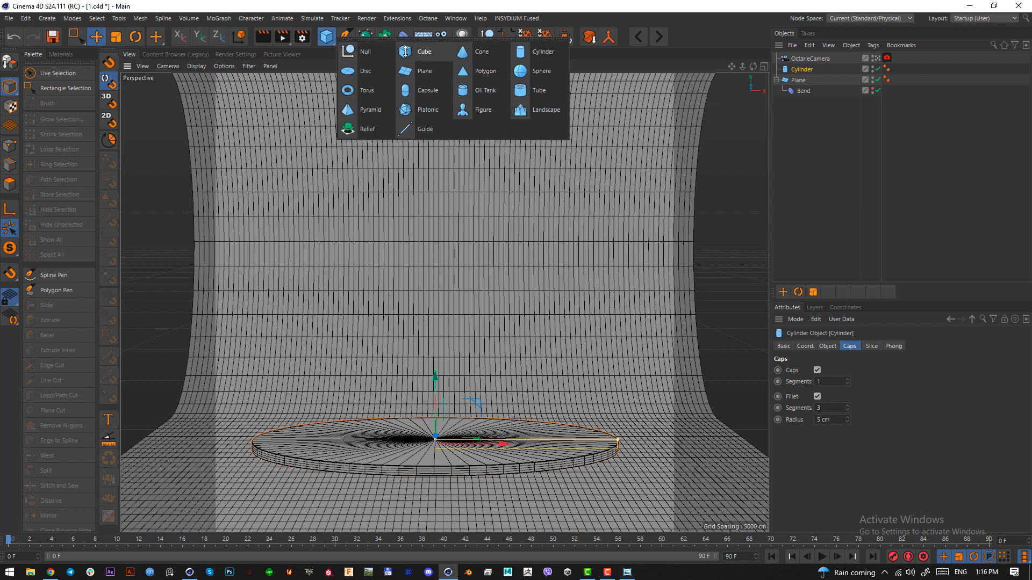
left_click(433, 49)
left_click_drag(459, 413, 458, 309)
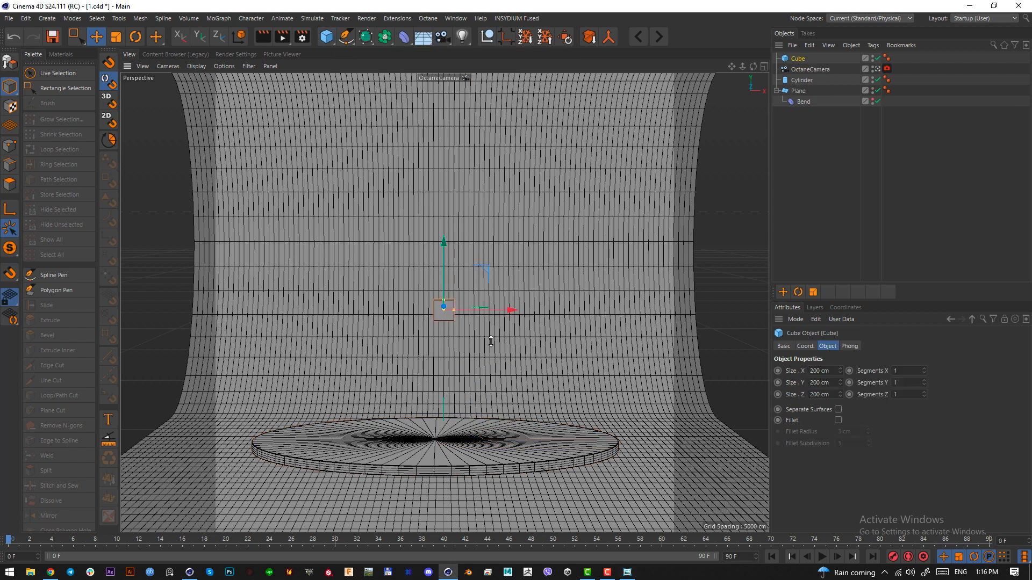
Position the cube over the back-left part of the round base in the top view and rotate it at a slight angle
key("F2")
scroll(479, 350, "up", 8)
key("e")
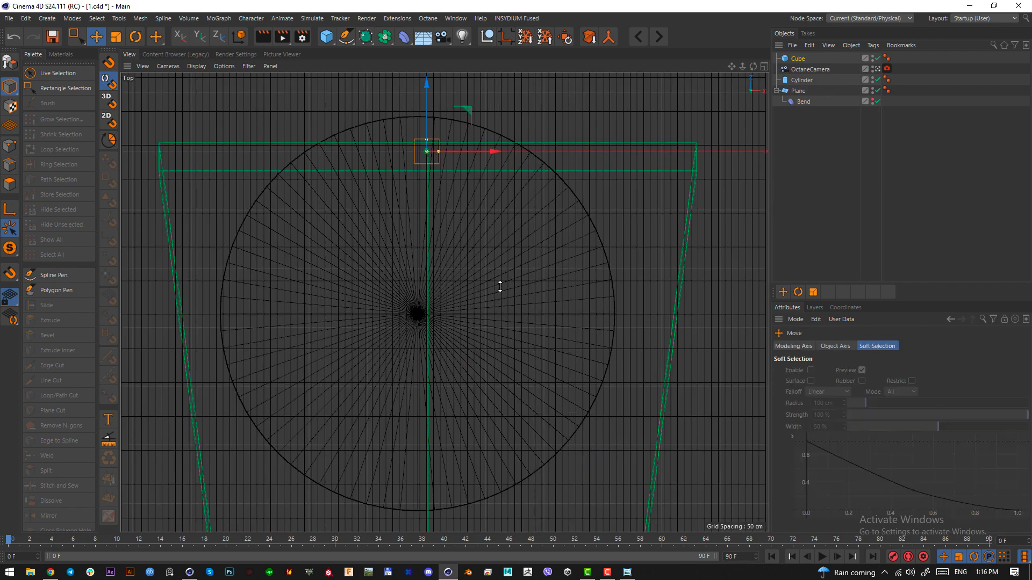
scroll(457, 255, "down", 1)
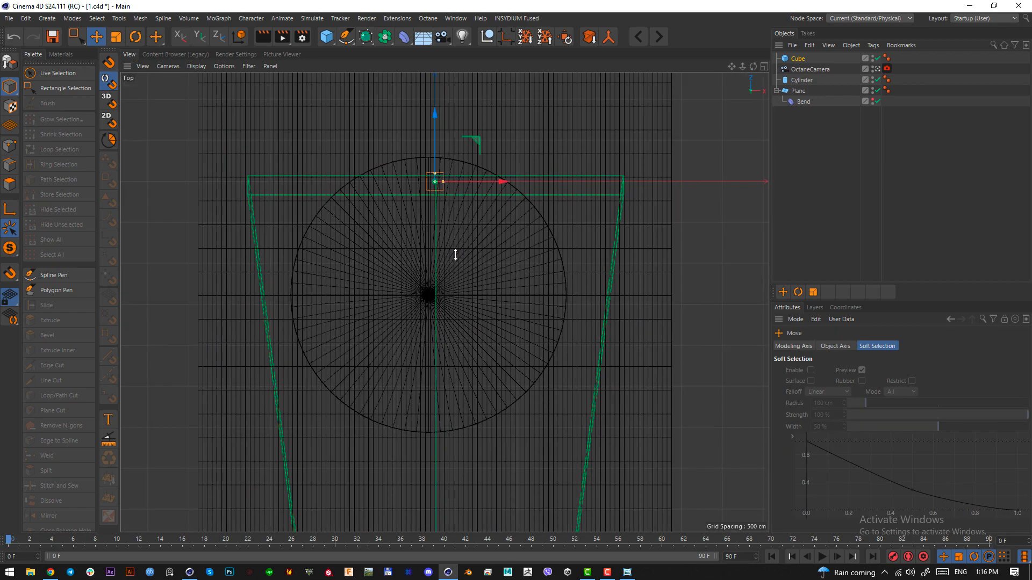
scroll(474, 258, "up", 1)
middle_click_drag(474, 258, 454, 286)
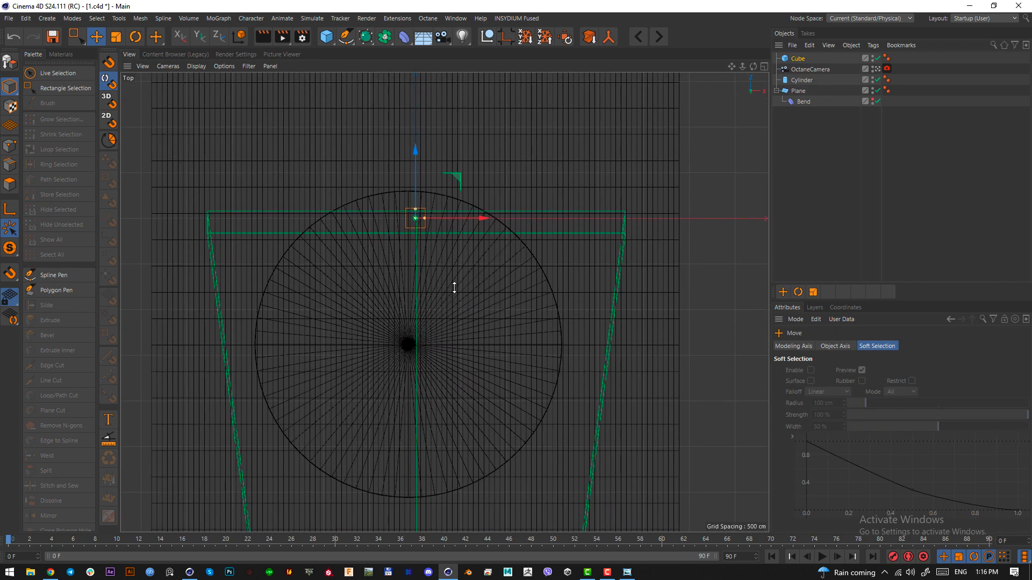
left_click_drag(454, 285, 362, 314)
key("r")
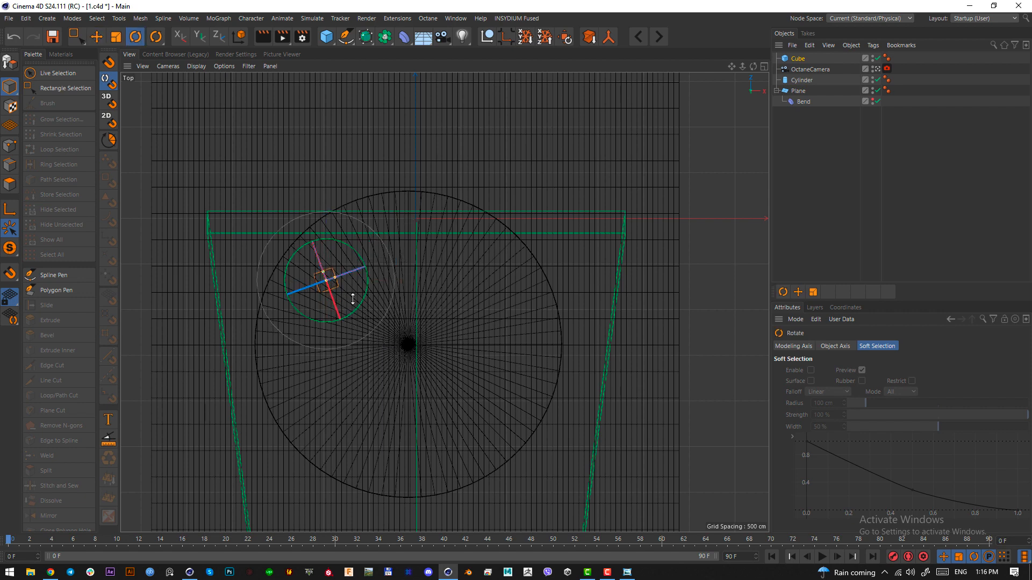
Resize the cube into a thin panel about 1136 cm wide and 112 cm thick
mouse_move(333, 274)
left_mouse_down()
mouse_move(376, 262)
mouse_move(329, 272)
left_mouse_up()
key("e")
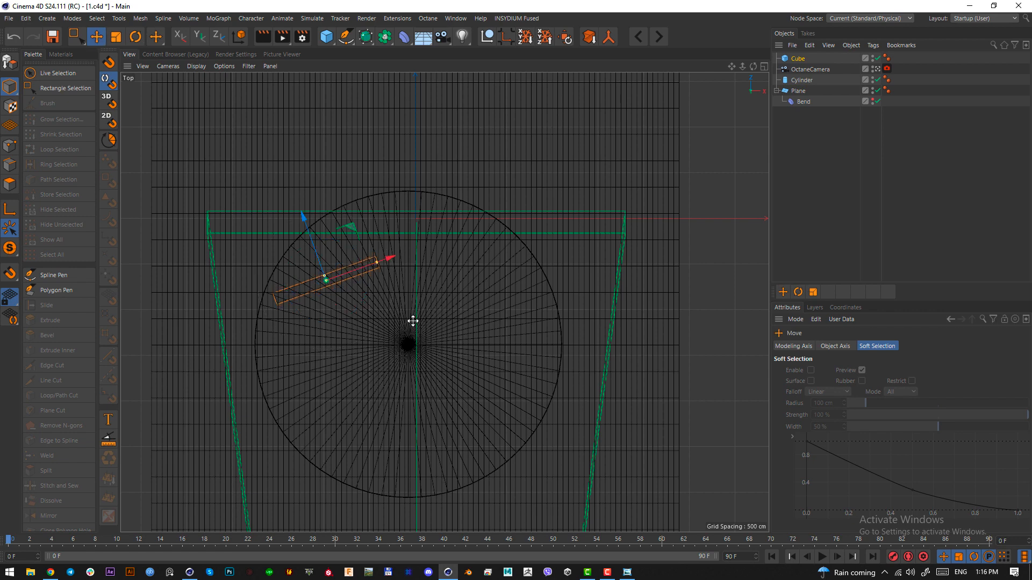
left_click_drag(412, 322, 423, 327)
Raise the panel high above the round base in the camera view and increase its height to about 587 cm
key("F1")
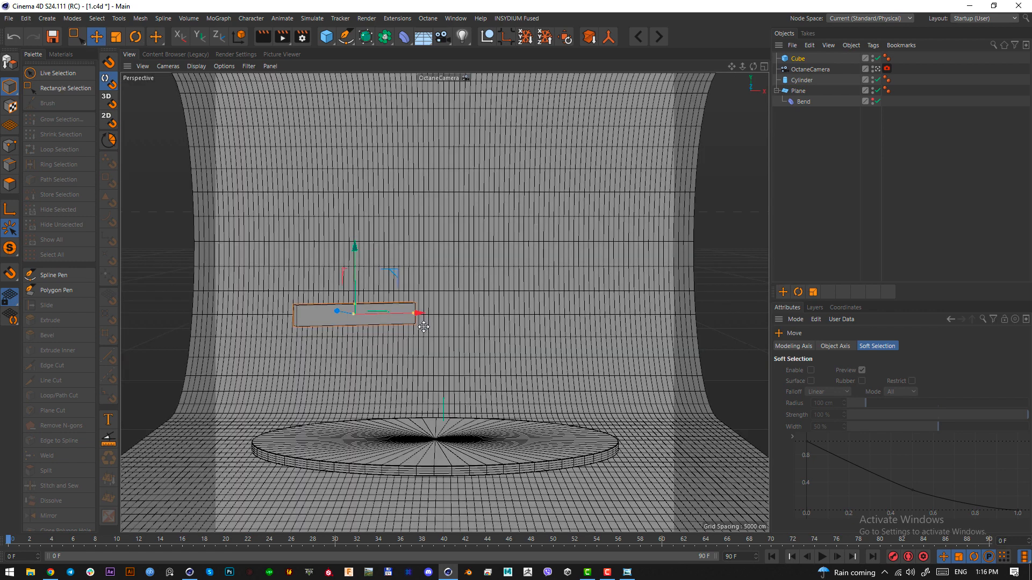
left_click_drag(351, 303, 352, 145)
key("r")
left_click_drag(368, 185, 414, 197)
key("e")
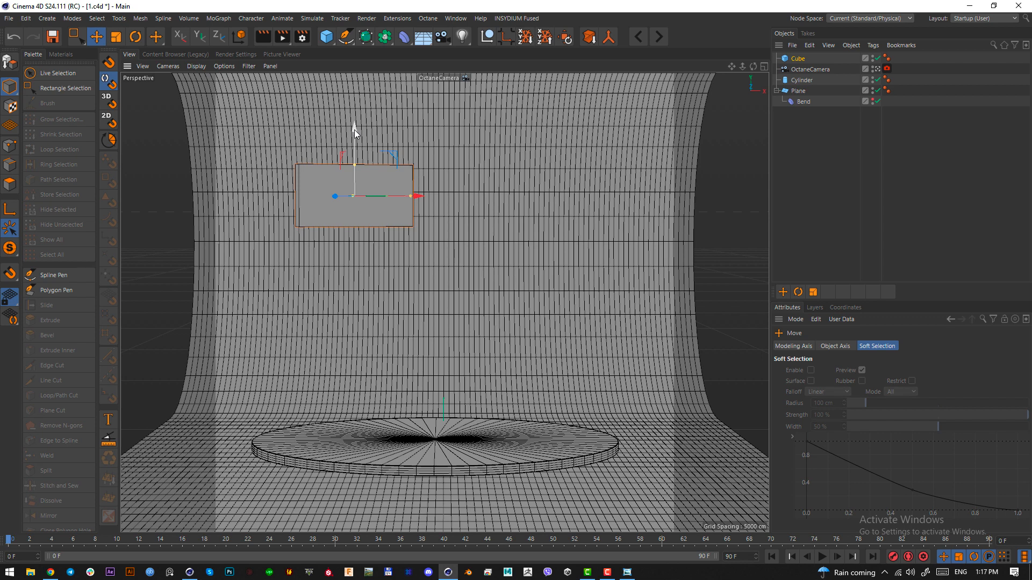
Duplicate the panel directly below the original and narrow the copy to about 552 cm, keeping it on the left side
left_click_drag(356, 131, 353, 193)
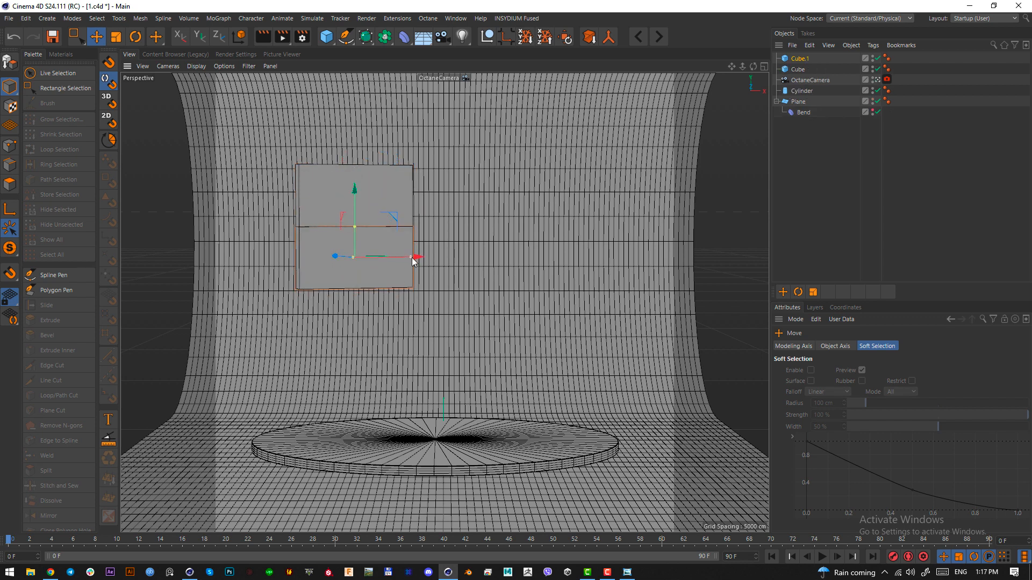
left_click_drag(414, 261, 385, 258)
left_click(388, 321)
left_click(334, 278)
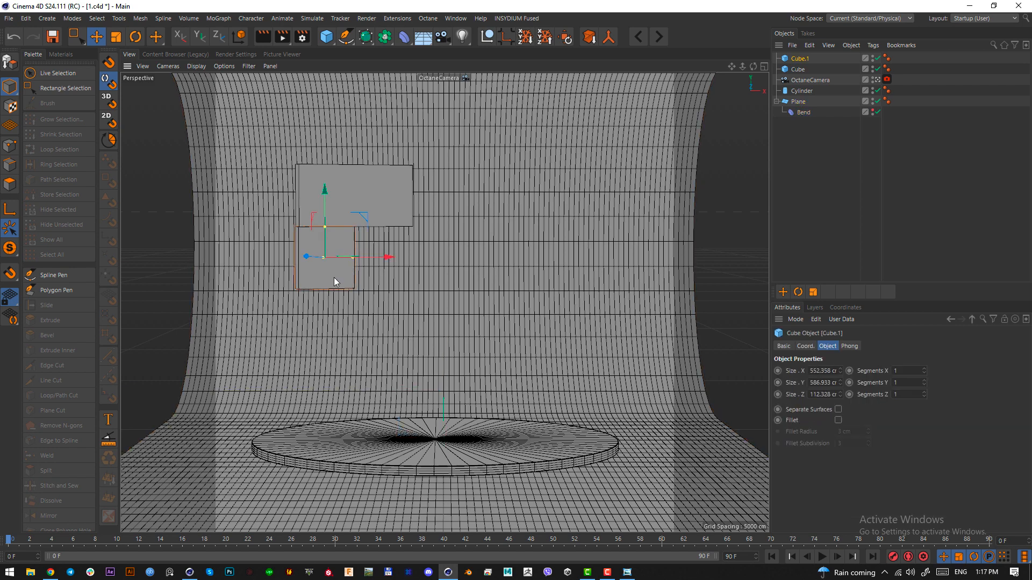
Align the narrow panel's left end with the upper panel's end in the top view
key("F2")
scroll(299, 299, "up", 1)
scroll(299, 300, "up", 10)
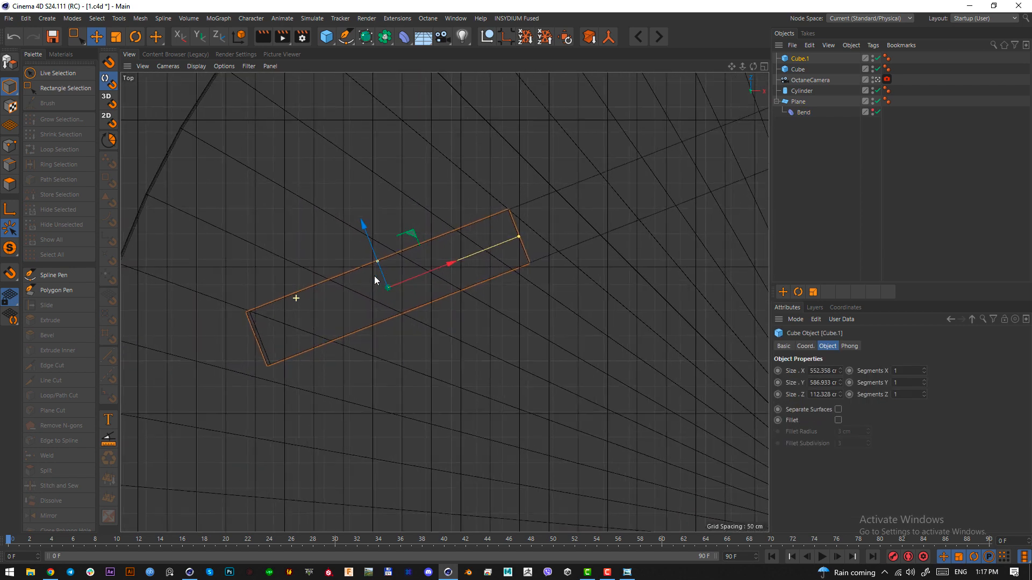
middle_click_drag(505, 288, 524, 290, "alt")
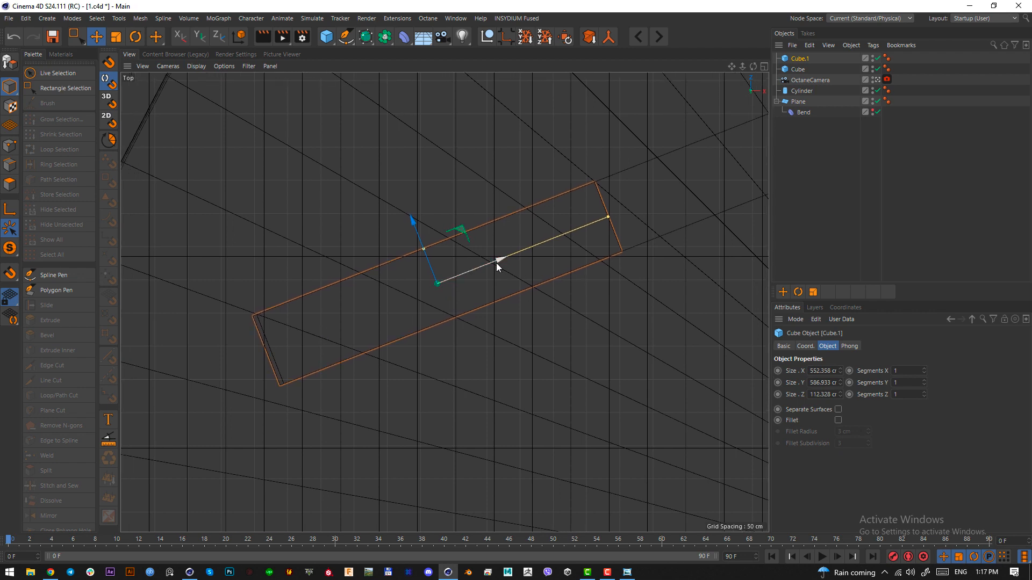
left_click_drag(492, 262, 496, 259)
key("F1")
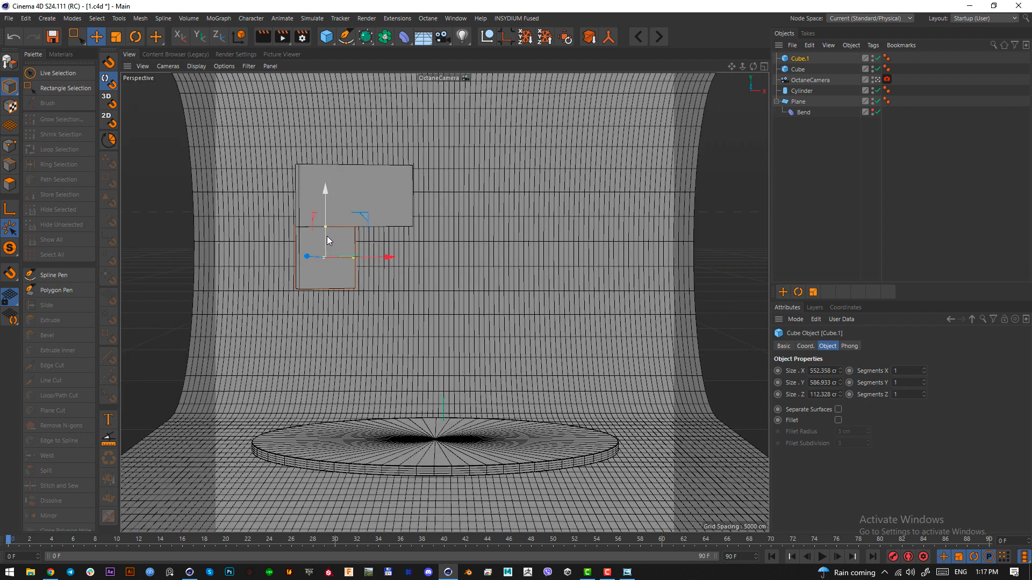
Compare with the reference image and extend the narrow panel down to the round base, making it about 2117 cm tall
key("alt+Tab")
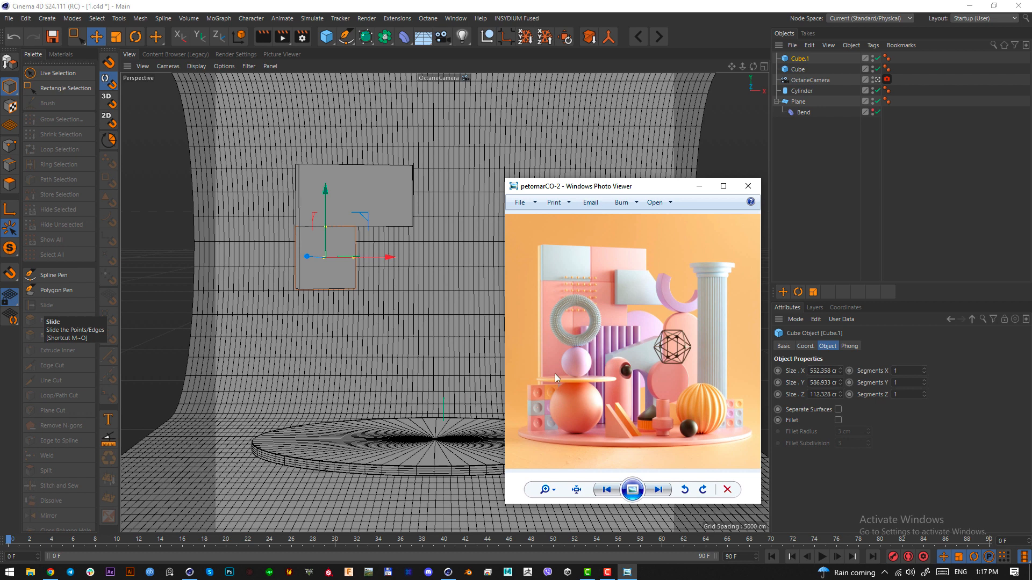
key("alt+Tab")
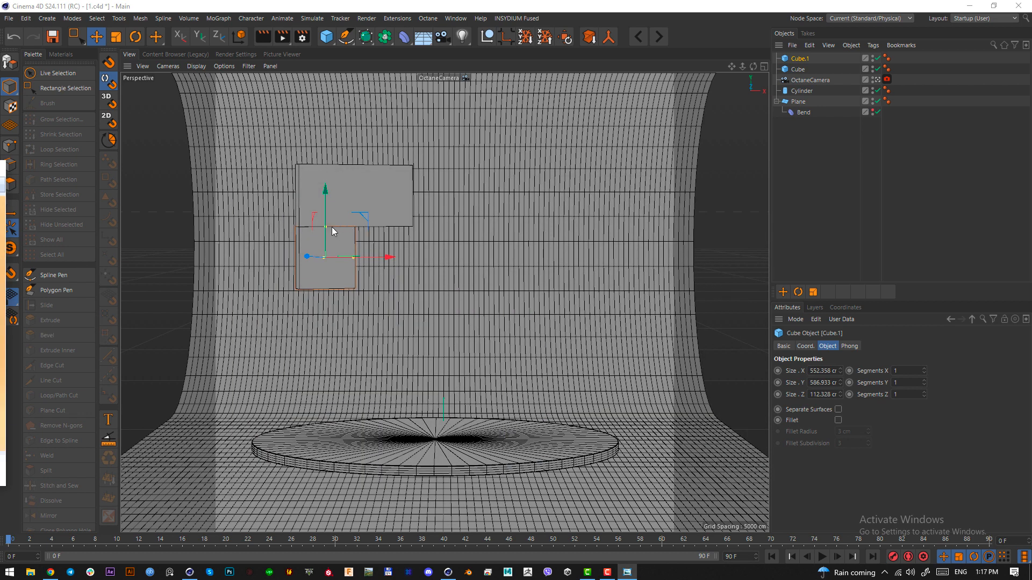
left_click_drag(325, 226, 328, 285)
left_click_drag(326, 248, 326, 232)
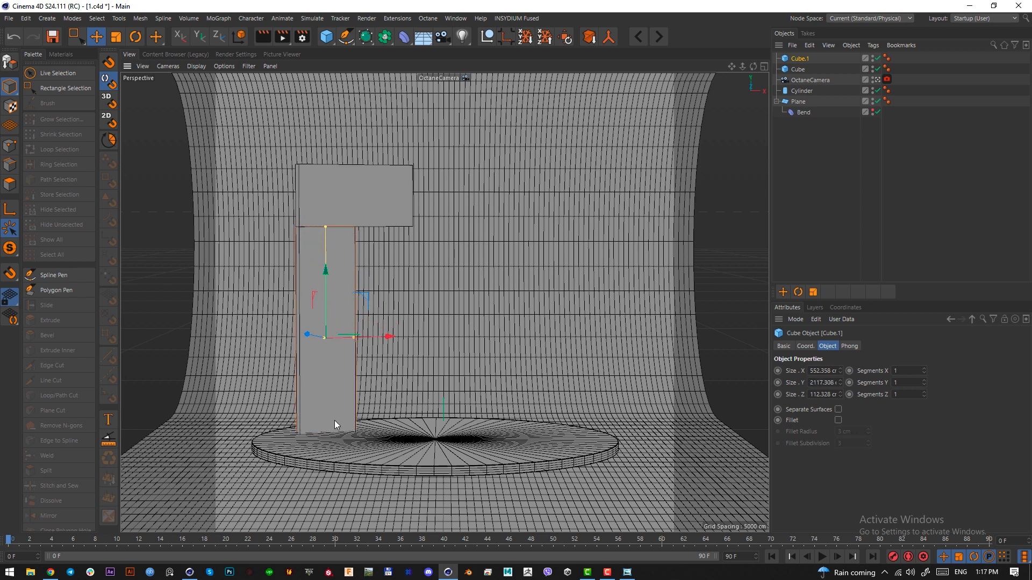
Check in the front view how the tall narrow panel meets the upper panel and the round base
key("F3")
key("F1")
key("F3")
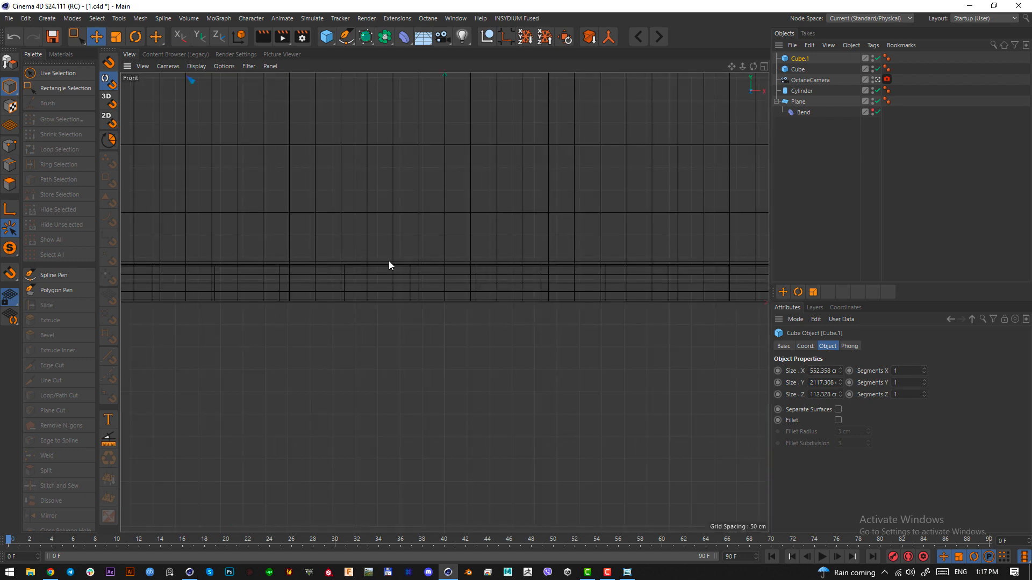
key("F4")
scroll(374, 210, "up", 10)
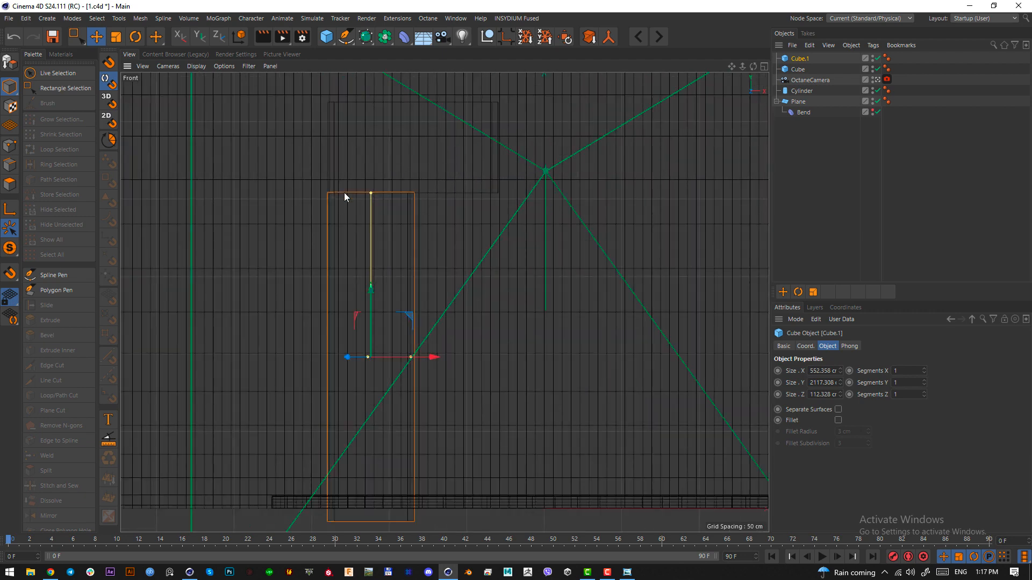
left_click_drag(399, 450, 397, 452)
key("F1")
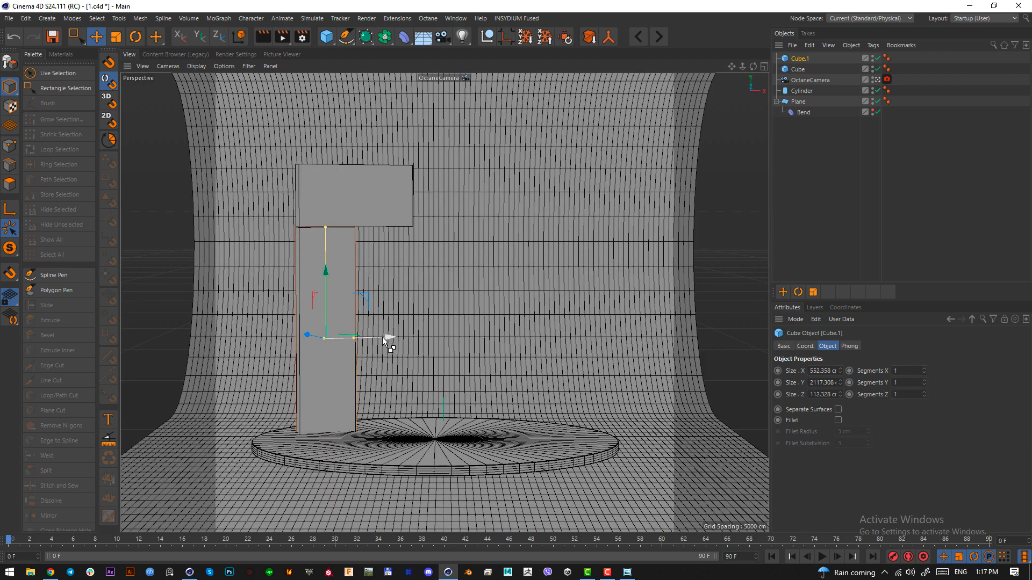
Duplicate the tall panel to its right, widen the copy to about 1069 cm and butt it against the narrow panel
left_click_drag(385, 337, 470, 340, "ctrl")
key("F2")
middle_click_drag(604, 250, 317, 348, "alt")
scroll(318, 348, "down", 4)
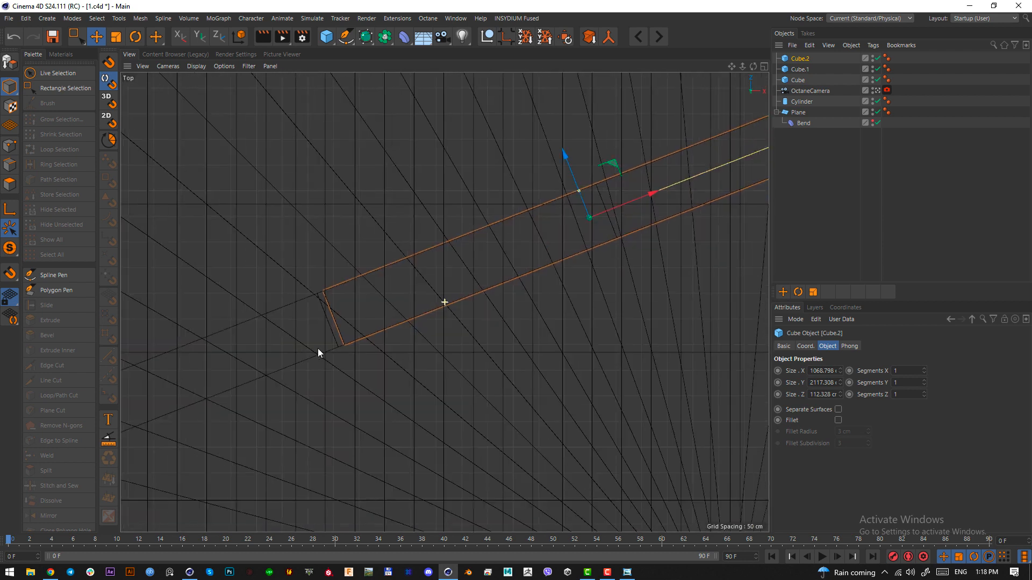
left_click_drag(609, 214, 608, 215)
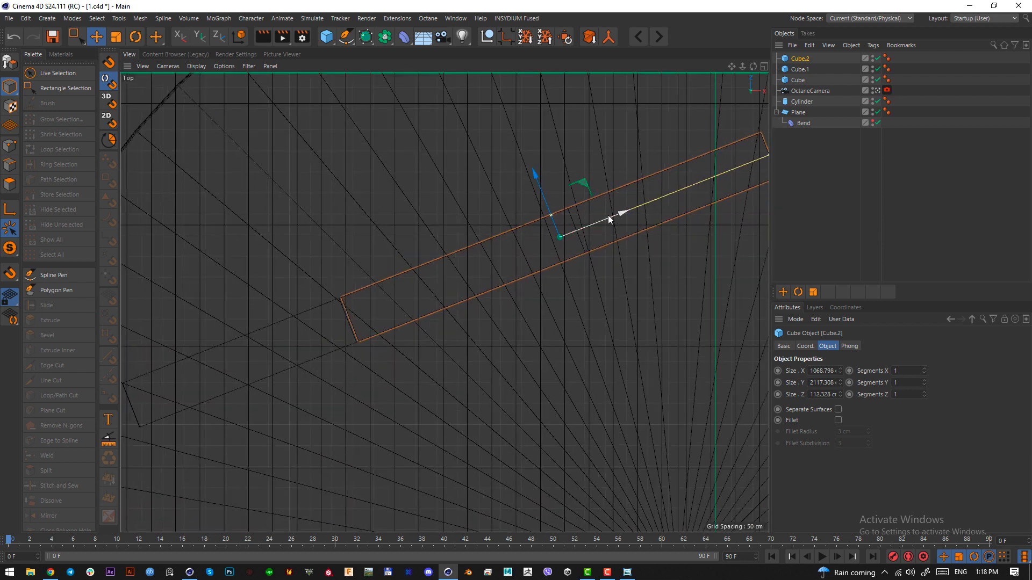
key("F1")
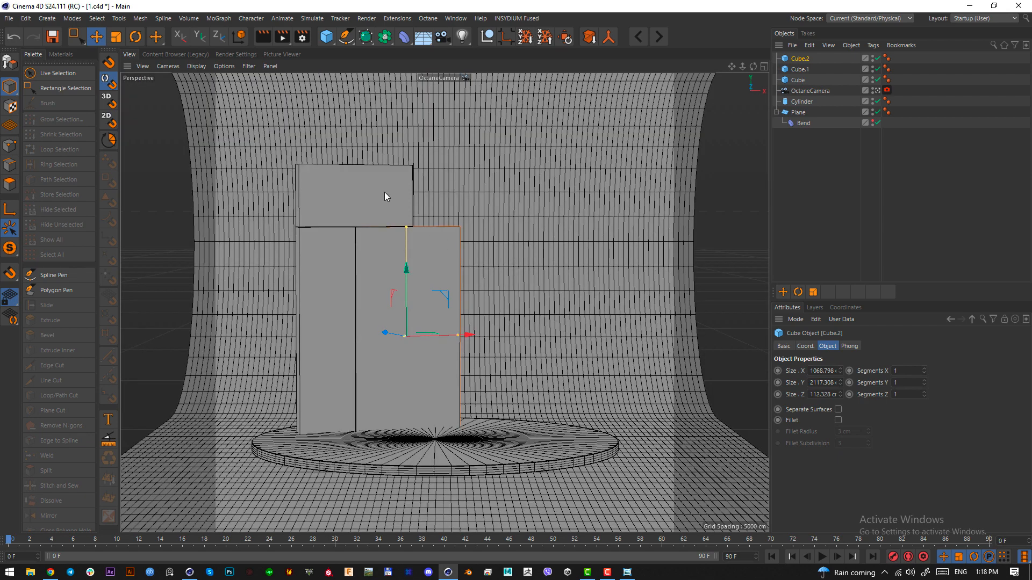
Duplicate the upper panel and set the copy directly to its right, checking the arrangement against the reference image
left_click(385, 193)
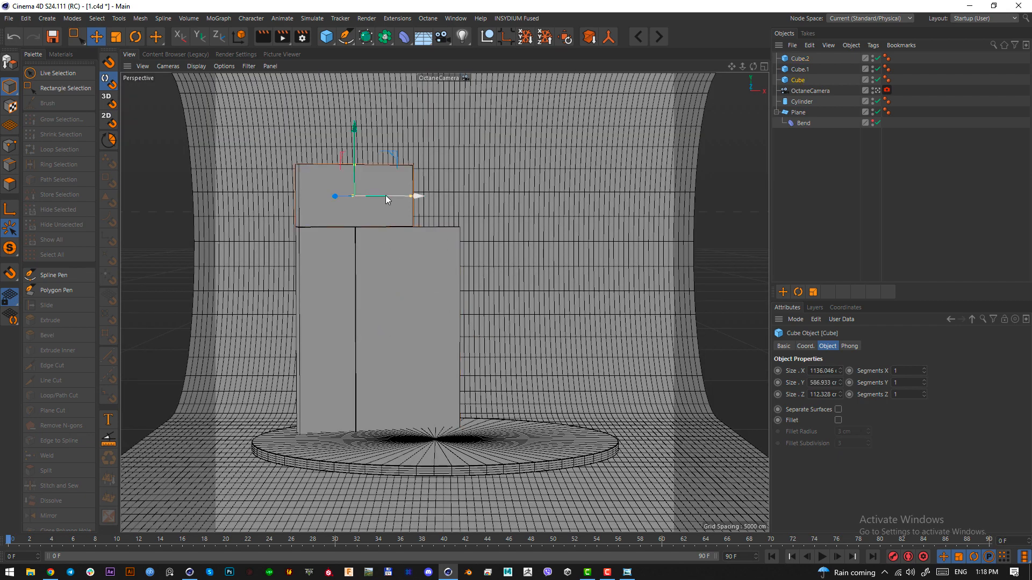
left_click_drag(385, 195, 491, 193, "ctrl")
key("F4")
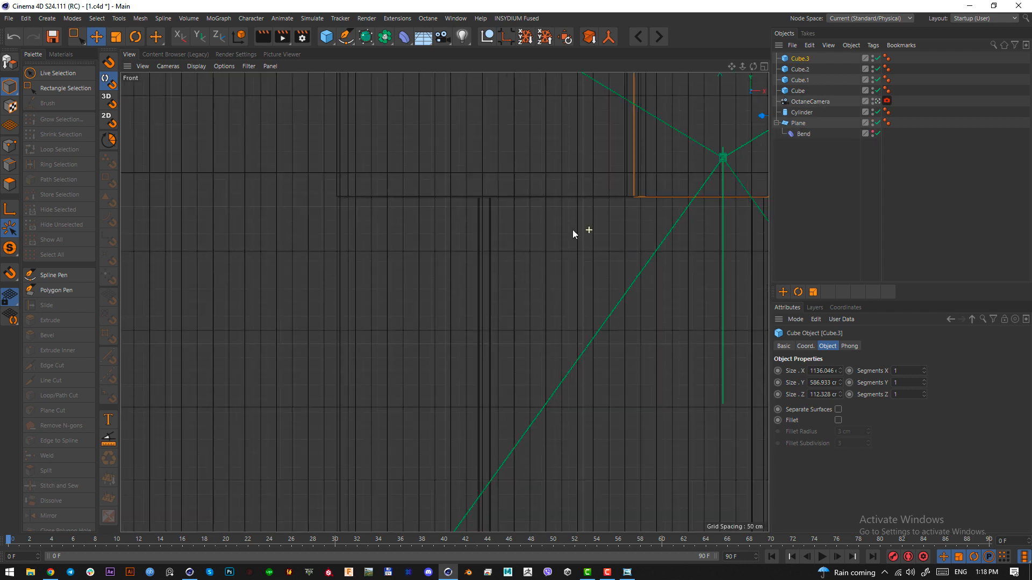
key("o")
left_click_drag(595, 276, 599, 275)
key("F1")
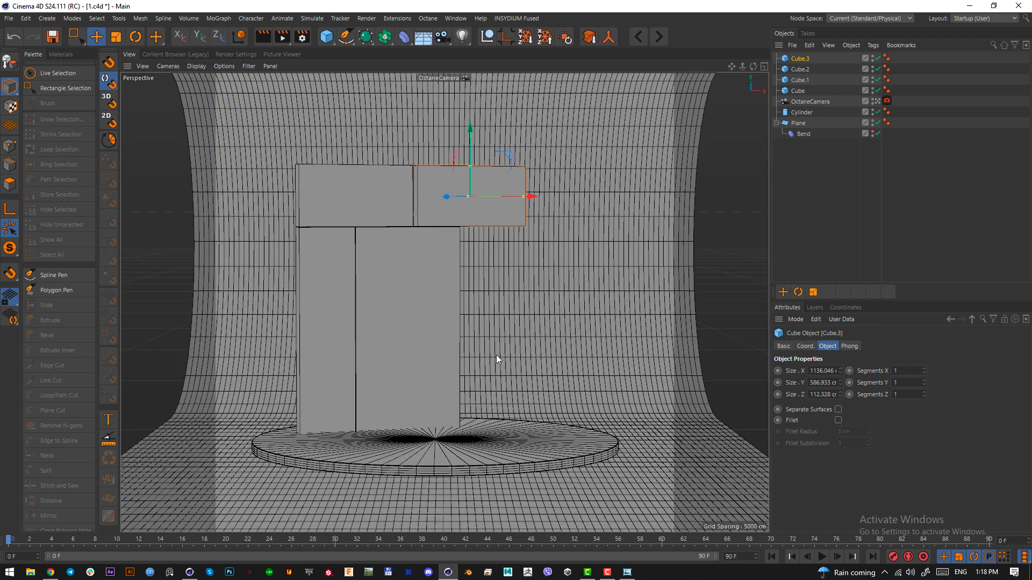
key("alt+Tab")
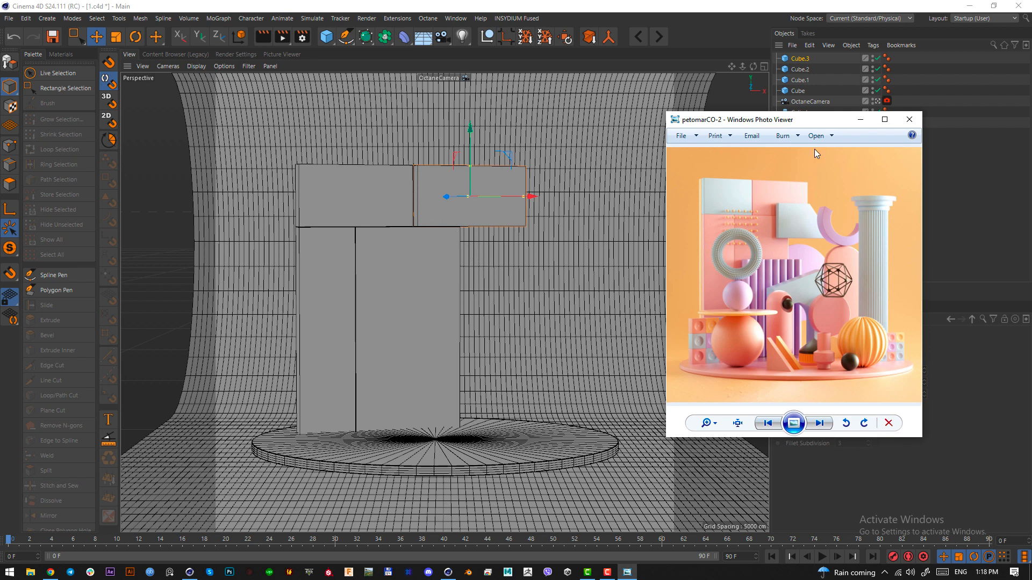
left_click_drag(779, 121, 743, 144)
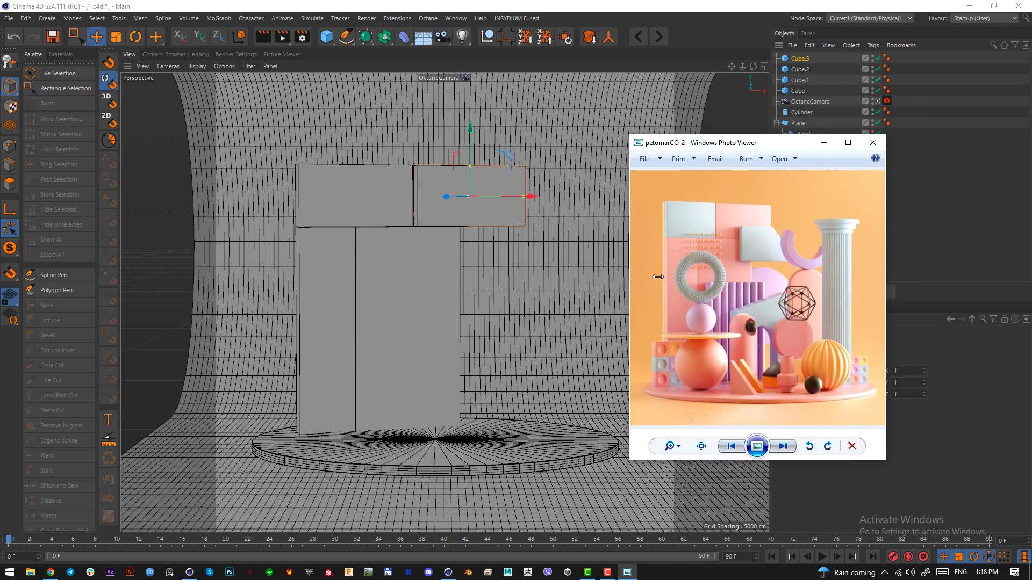
left_click_drag(690, 147, 0, 142)
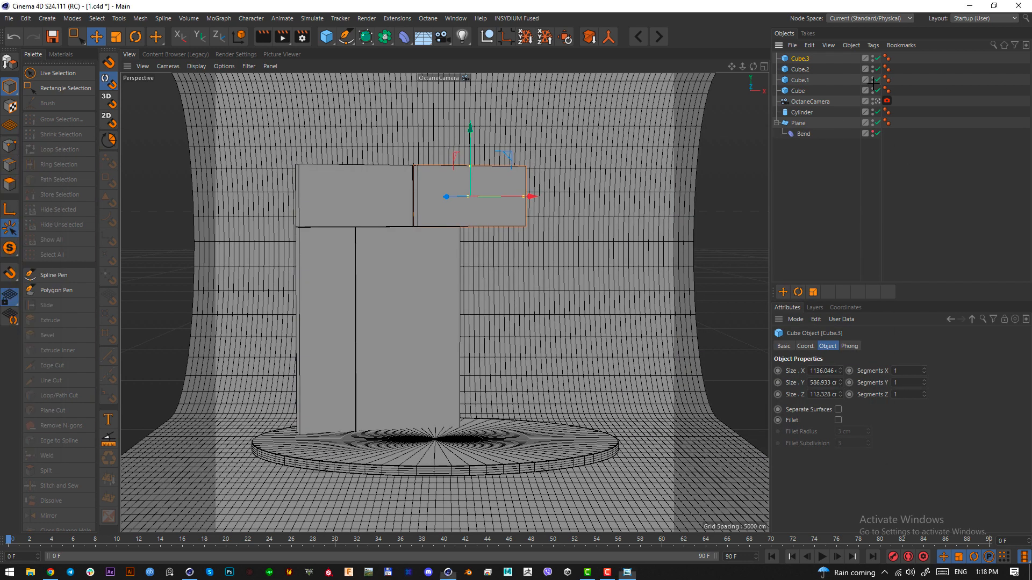
left_click(798, 91, "shift")
key("r")
left_click_drag(395, 269, 394, 268)
key("e")
key("t")
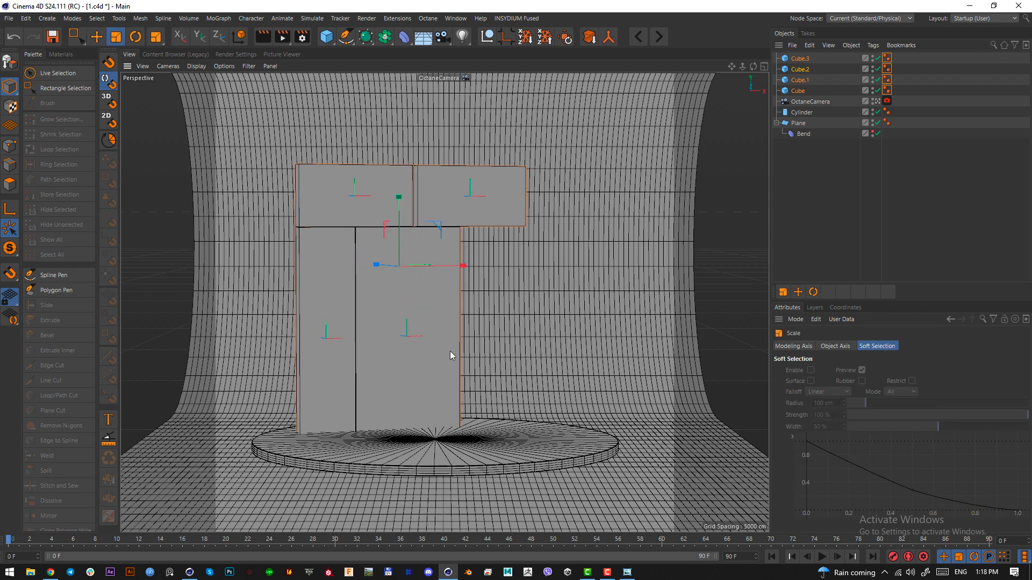
Duplicate the tall narrow panel, shift the copy behind it and extend the copy's height to the top of the upper panels
left_click(337, 347)
key("e")
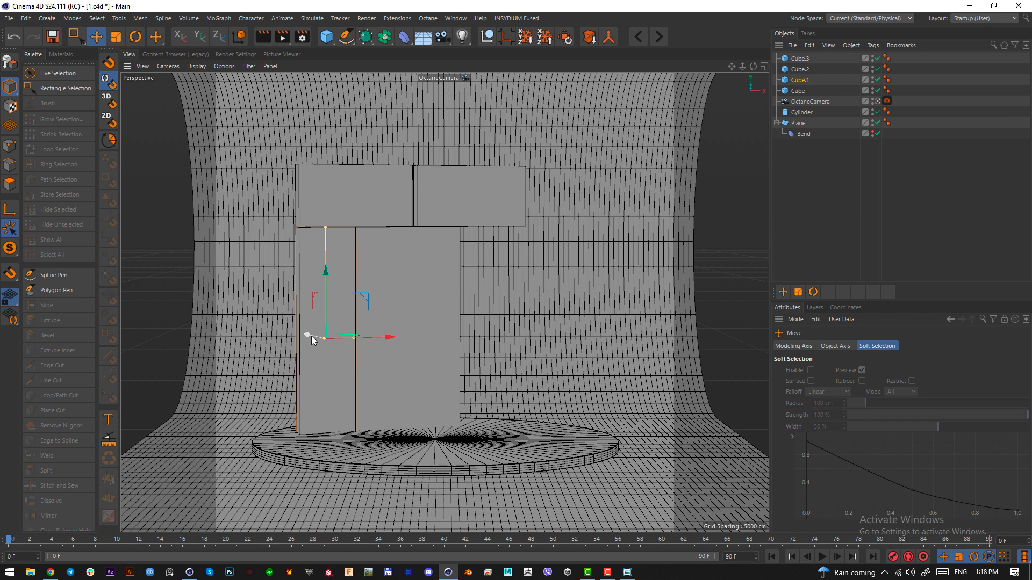
left_click_drag(311, 336, 306, 337)
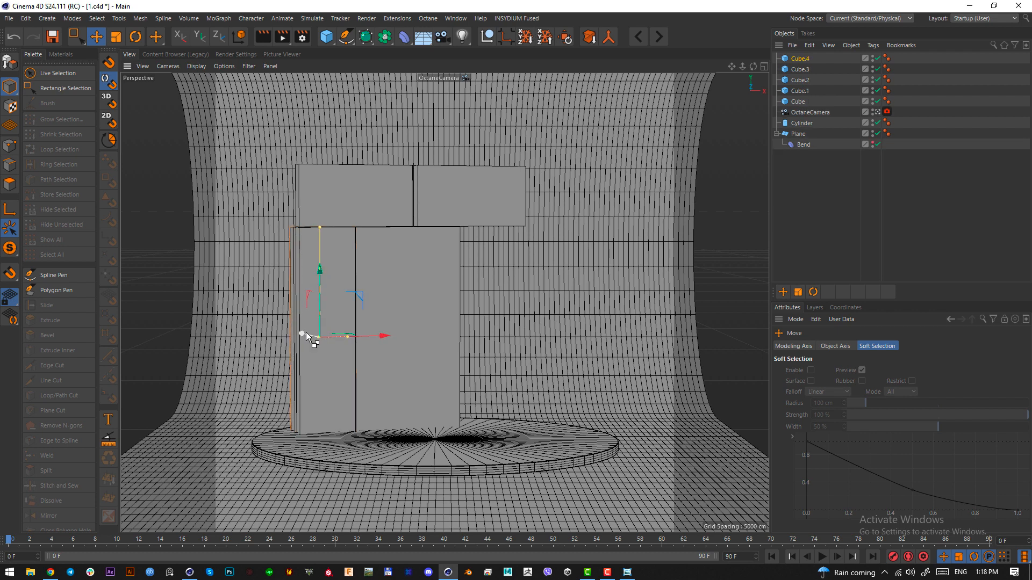
key("alt+Tab")
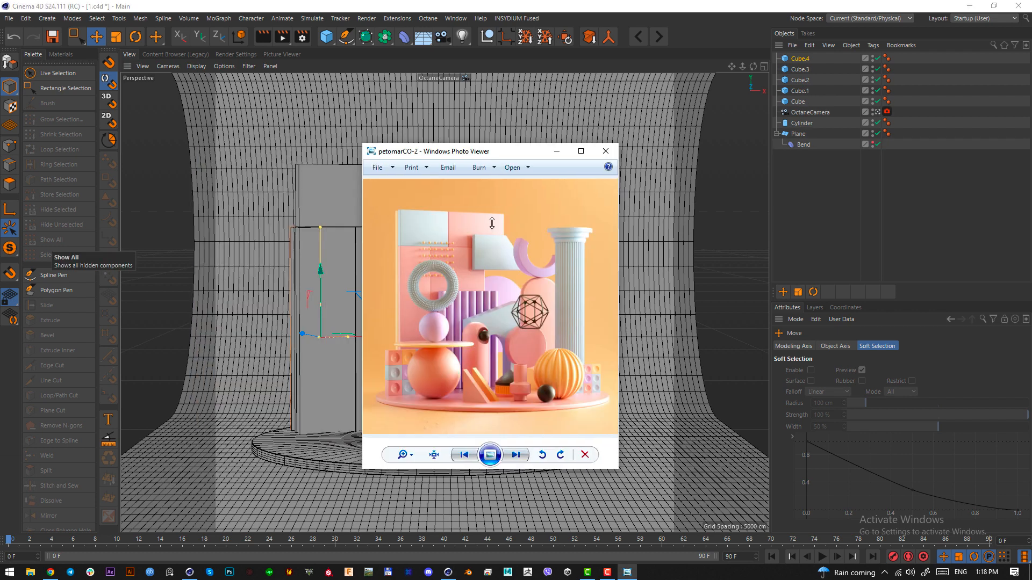
left_click_drag(487, 143, 0, 138)
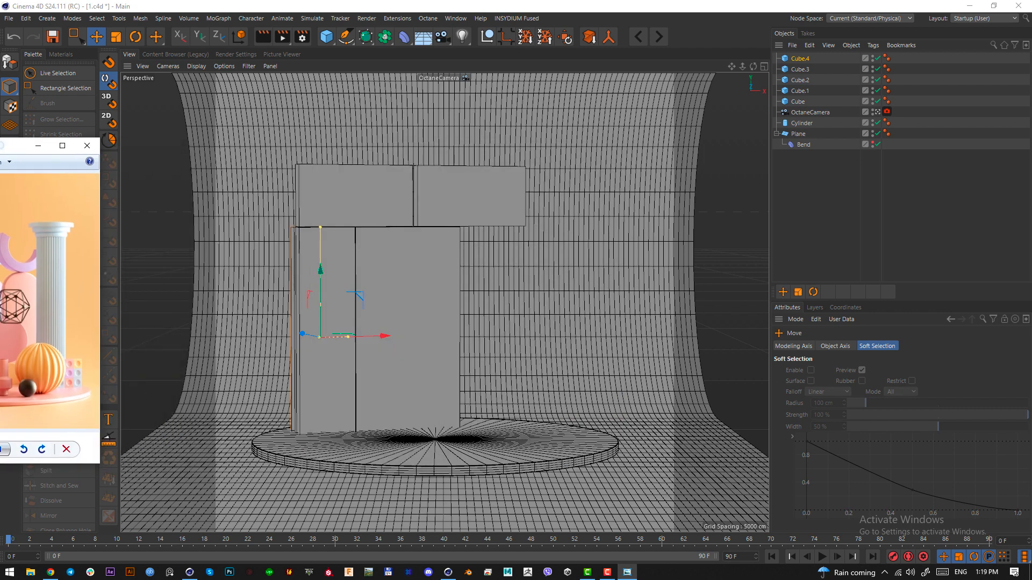
left_click_drag(322, 225, 321, 167)
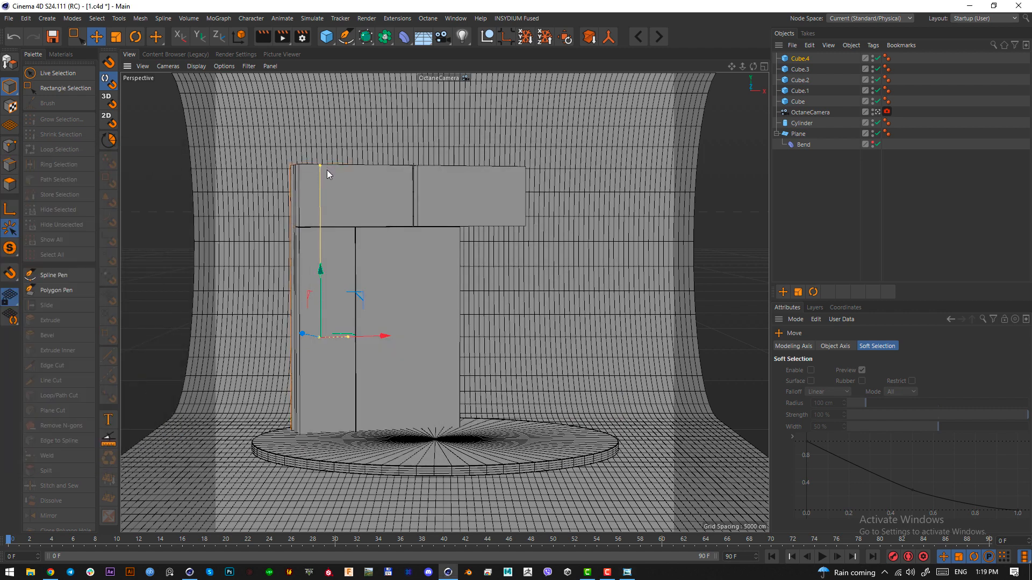
Move the rear copy closer to the back of the wall panels, checking its position in the side and top views
key("F3")
scroll(537, 247, "down", 3)
scroll(675, 183, "up", 3)
scroll(556, 204, "up", 5)
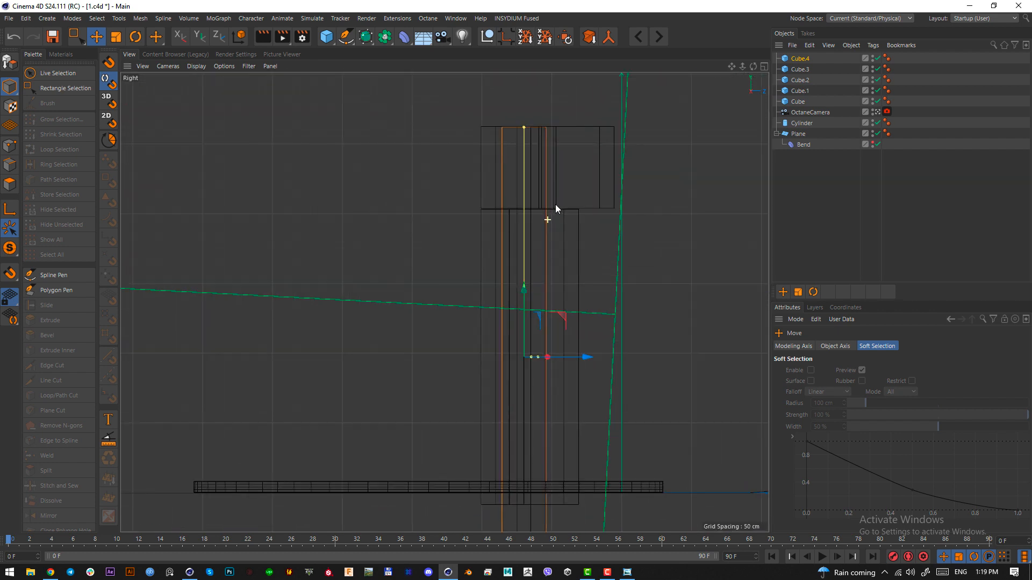
left_click_drag(507, 365, 506, 365)
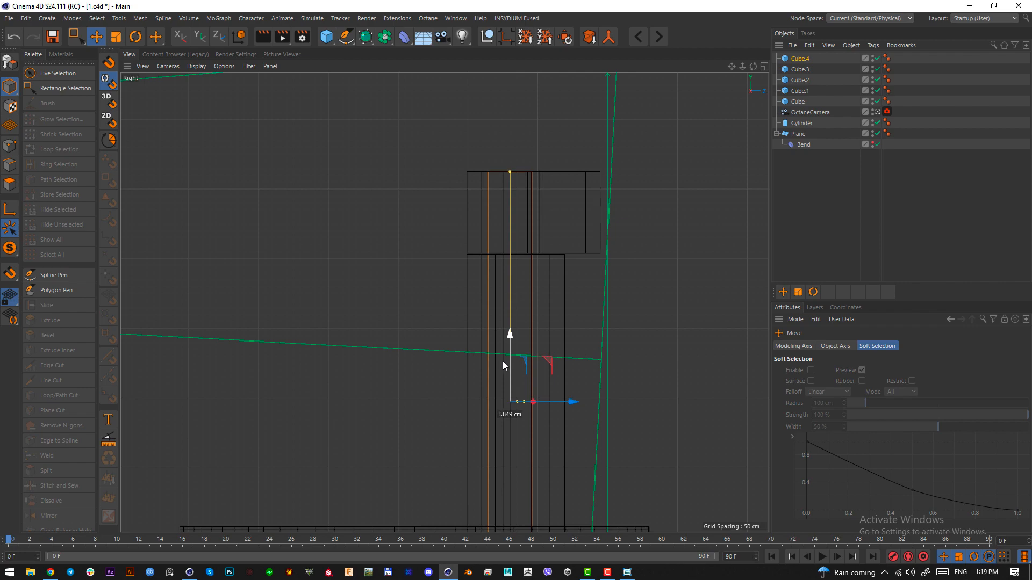
key("F2")
middle_click_drag(211, 312, 463, 303, "alt")
scroll(463, 303, "up", 4)
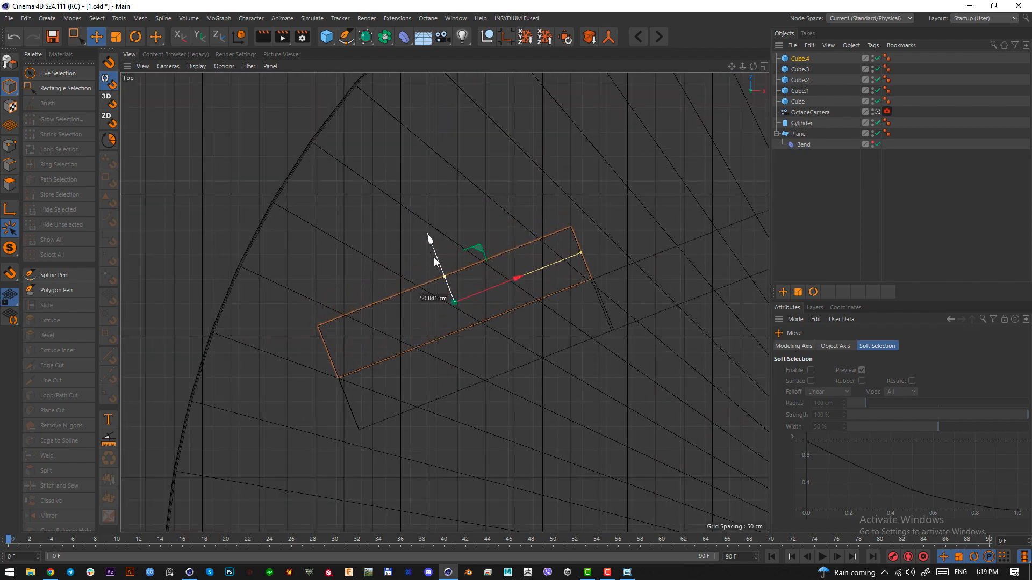
key("F1")
key("F2")
key("F1")
left_click(565, 394)
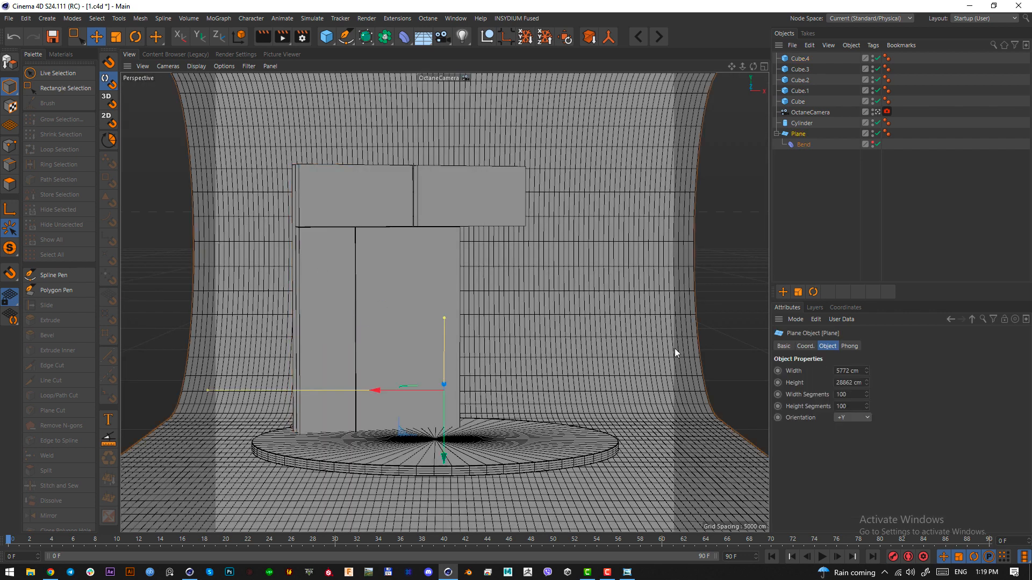
Following the reference image, duplicate the upper right panel, bring the copy forward in the top view, and place it lower and slightly right
key("alt+Tab")
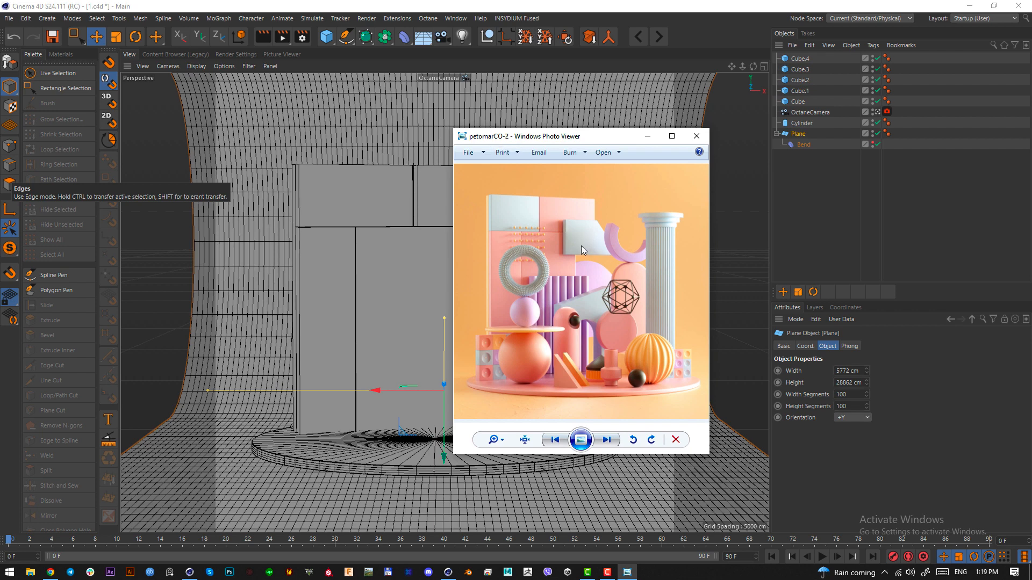
left_click(800, 69)
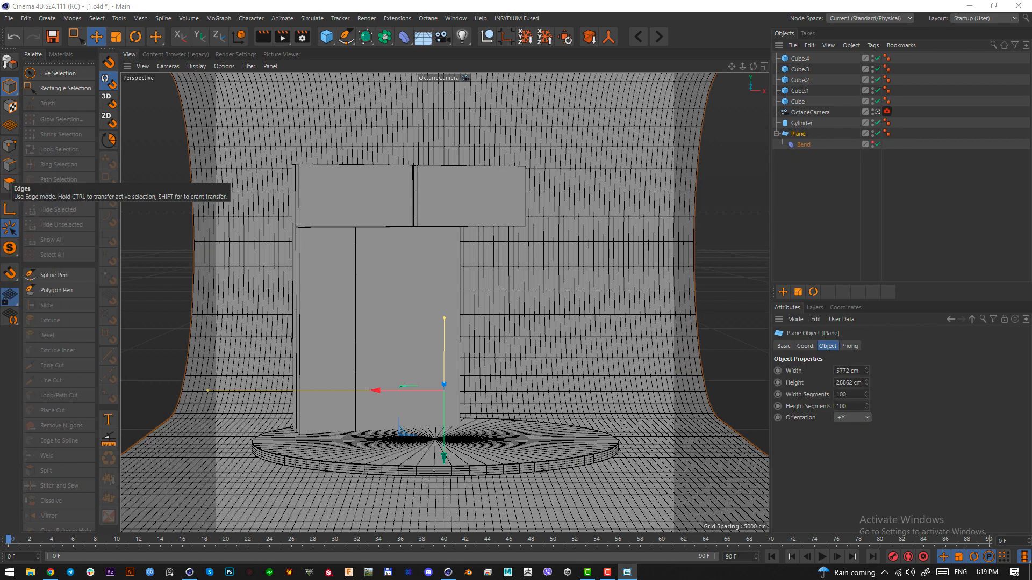
key("F2")
scroll(489, 246, "down", 6)
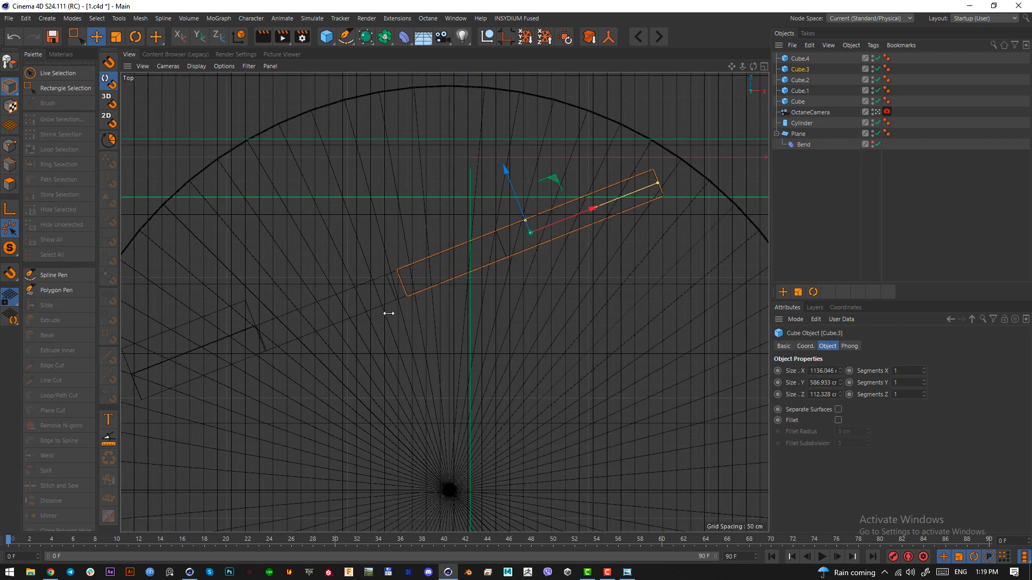
left_click_drag(515, 186, 535, 224)
key("F1")
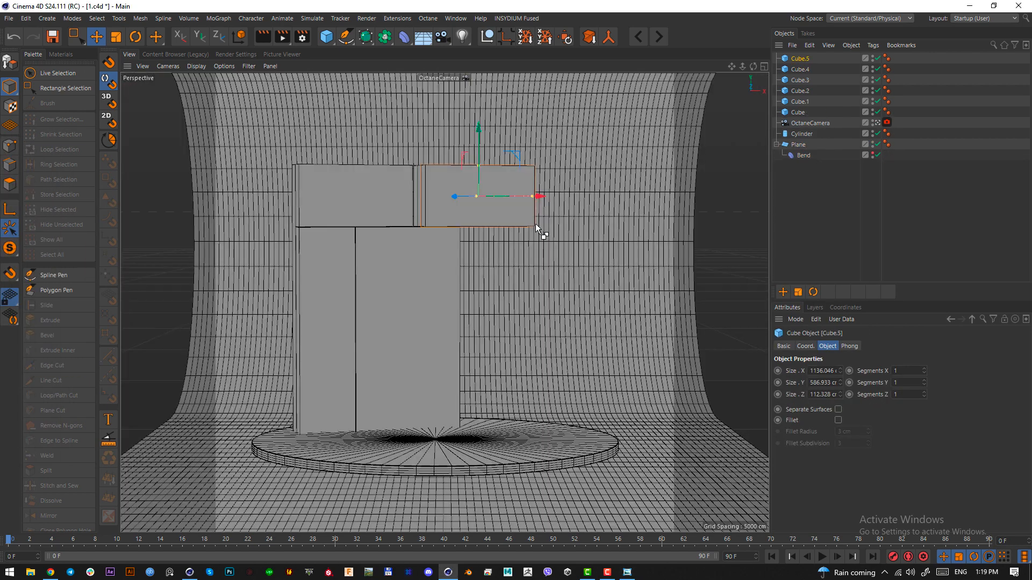
left_click_drag(478, 131, 478, 187)
left_click_drag(535, 235, 545, 235)
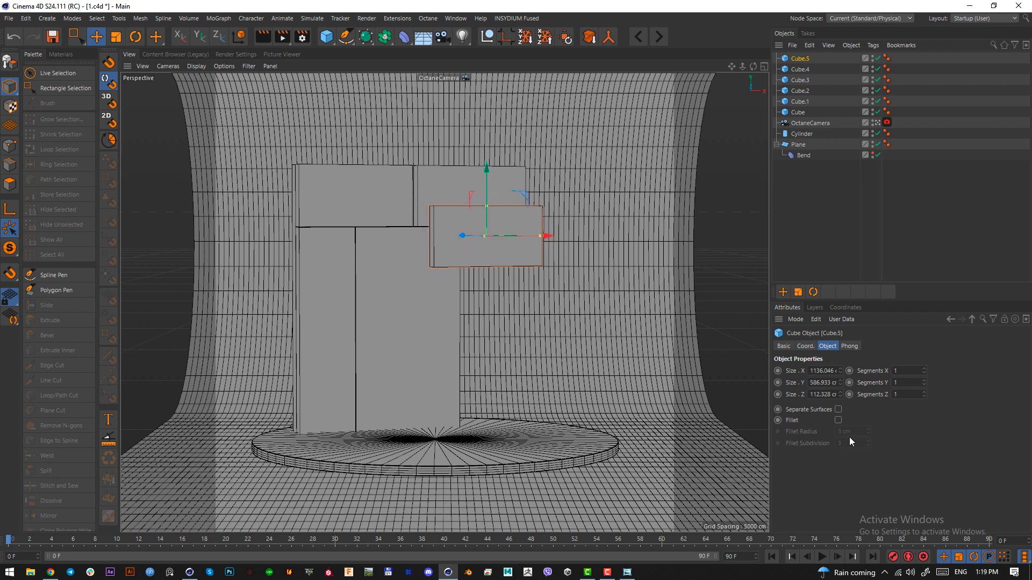
Enable a fillet on the lowered front block and, once editable, move its upper right corner points inward to form a slanted side
left_click(838, 420)
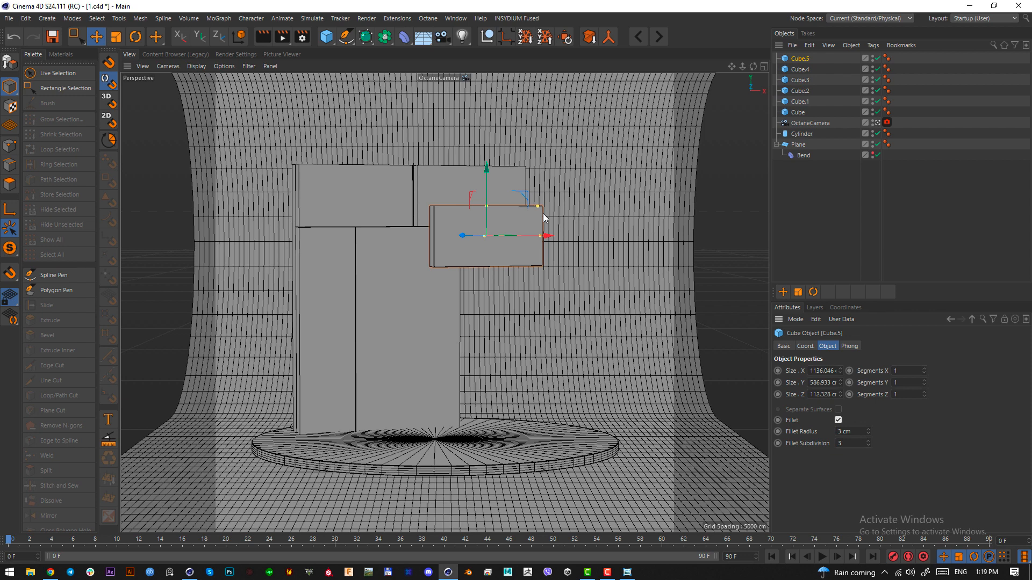
key("c")
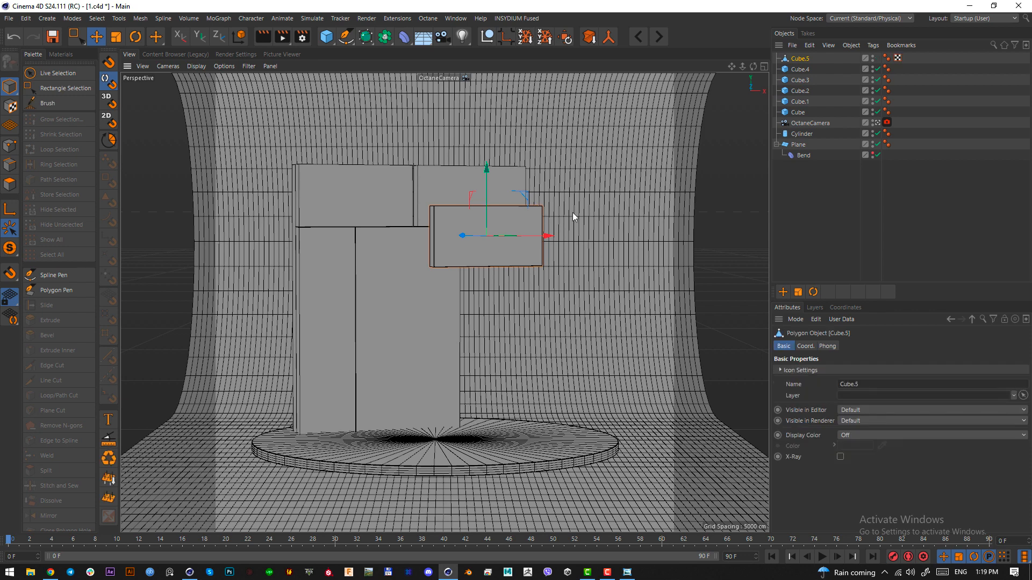
left_click(9, 143)
left_click(75, 36)
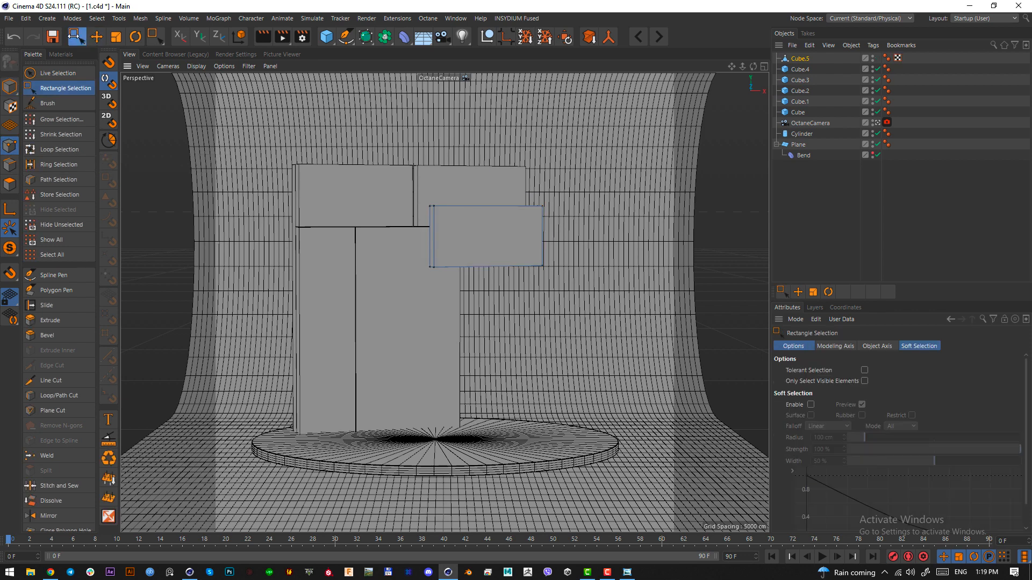
left_click_drag(559, 226, 524, 186)
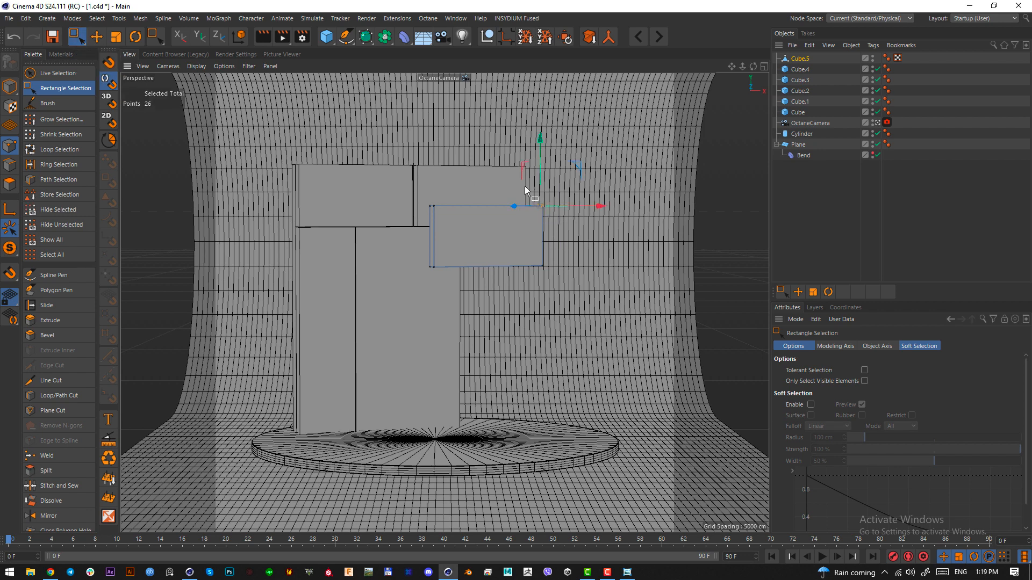
left_click_drag(591, 205, 534, 206)
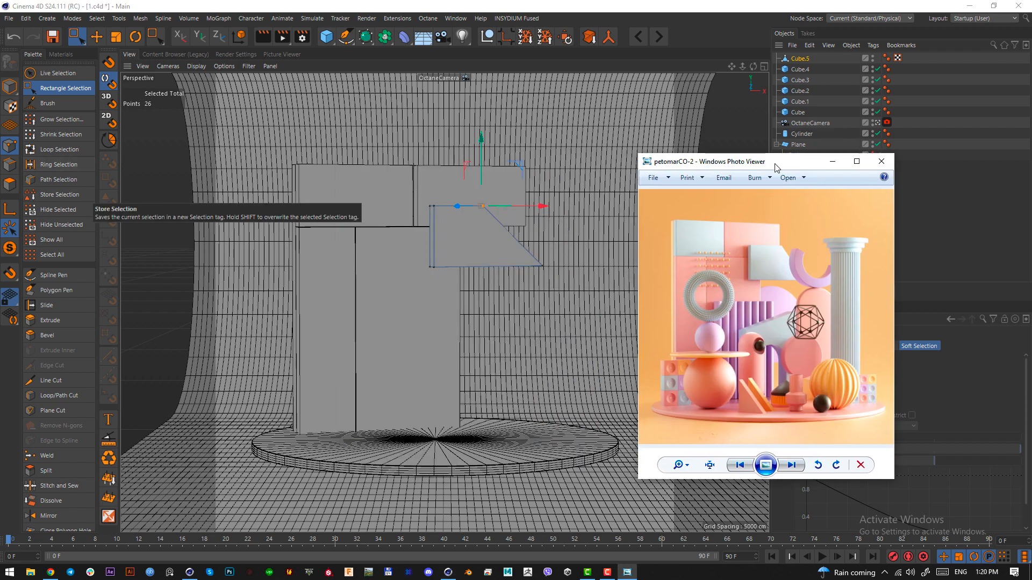
key("alt+Tab")
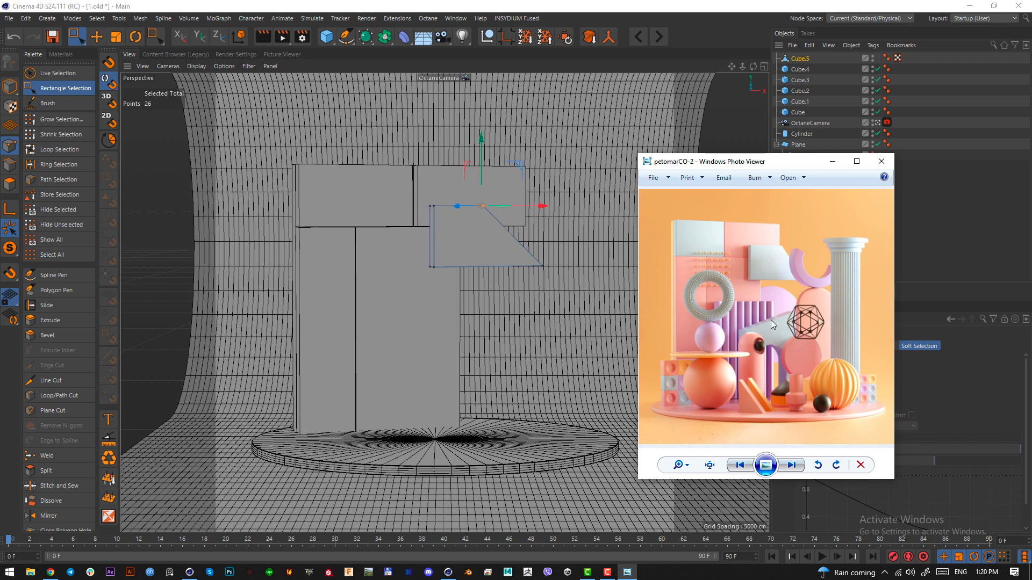
left_click(553, 7)
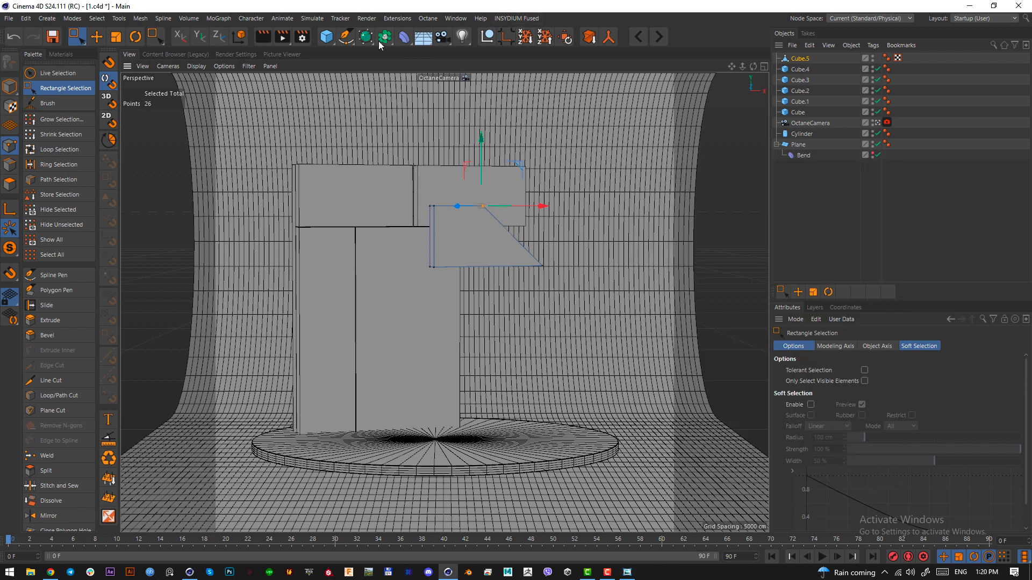
key("Return")
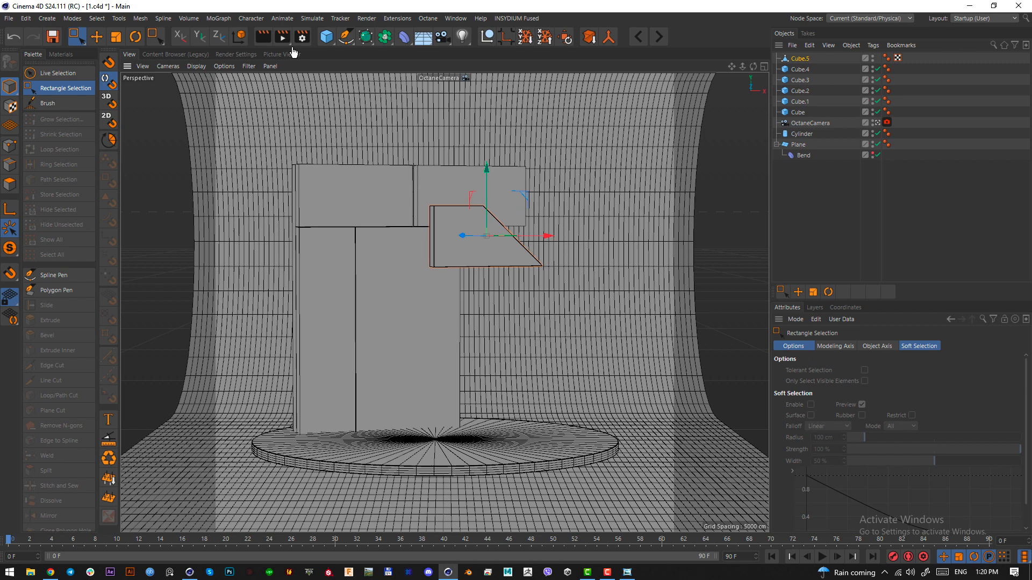
Add a cylinder primitive and place it over the round base in front of the wall panels in the top view
left_click(333, 40)
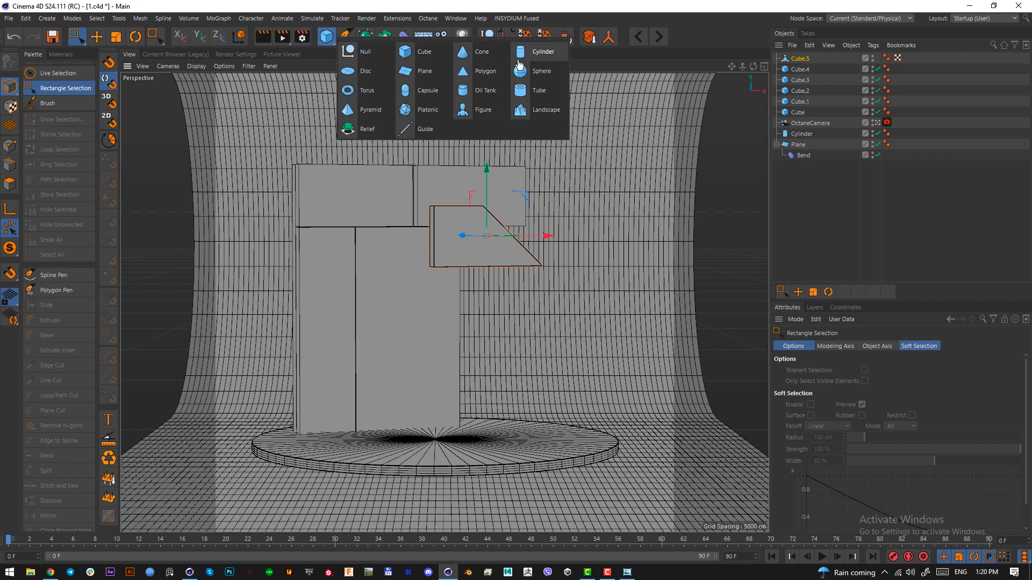
left_click(548, 51)
key("F2")
key("e")
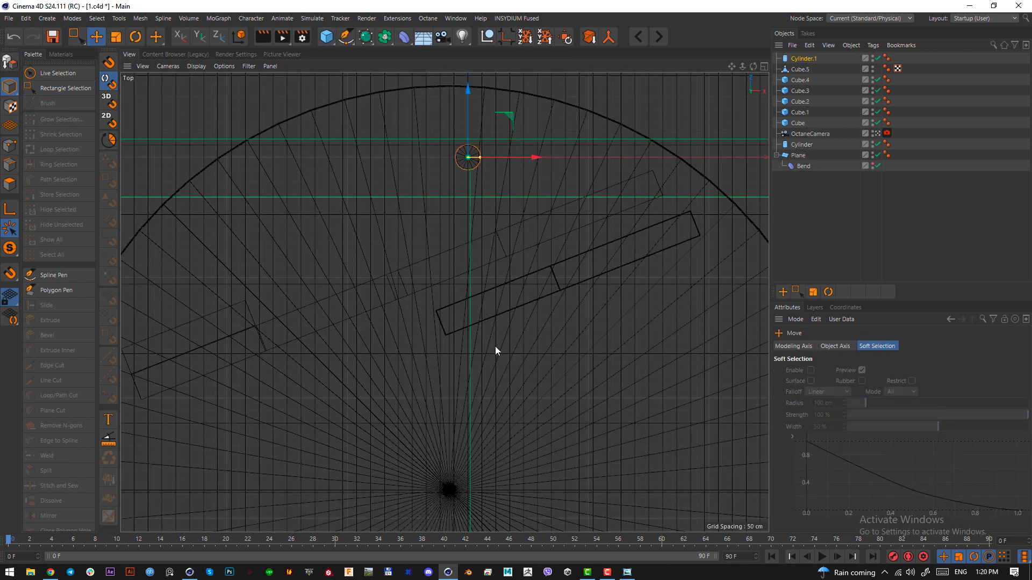
scroll(493, 336, "down", 3)
key("F1")
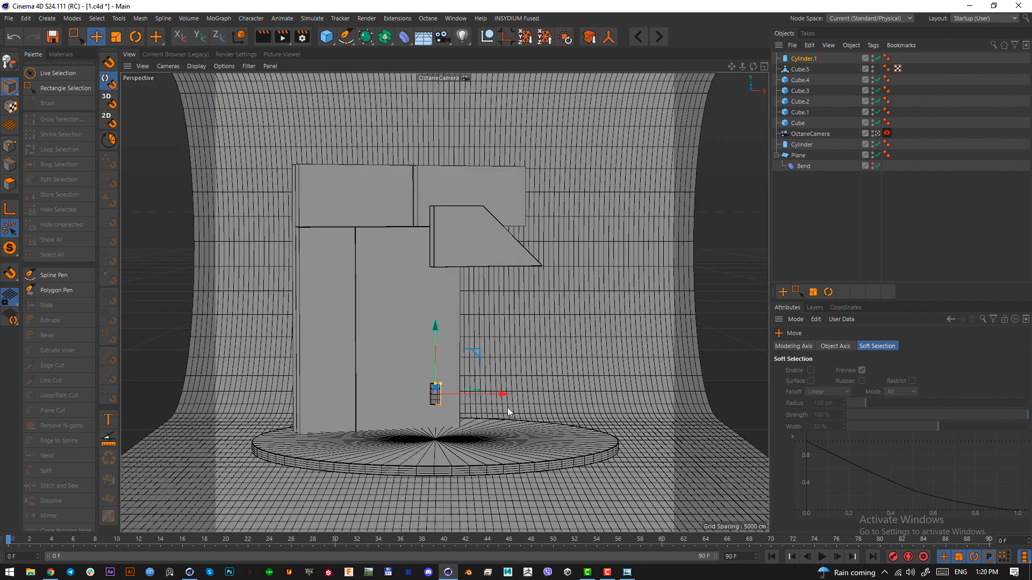
key("F2")
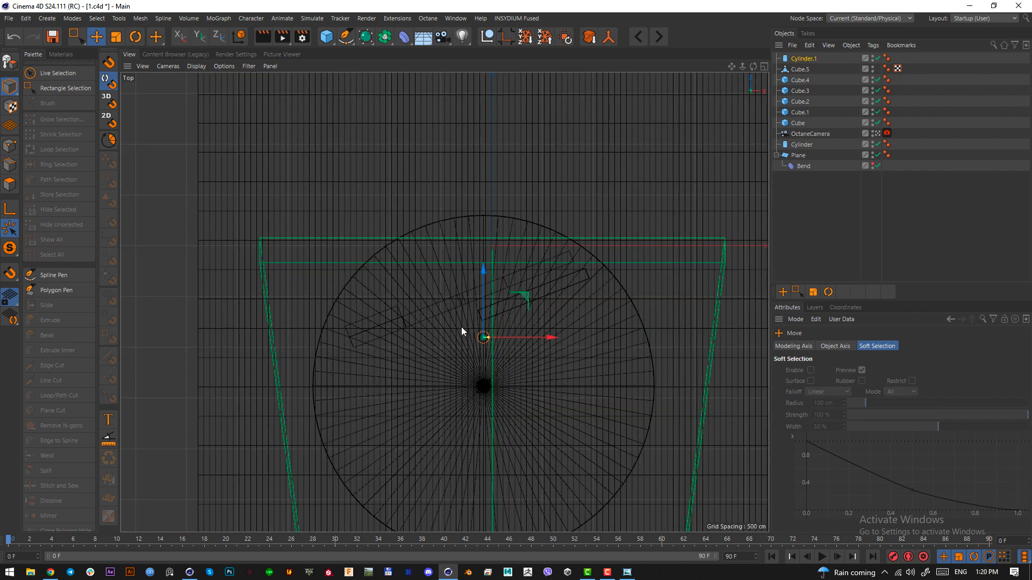
scroll(484, 338, "up", 4)
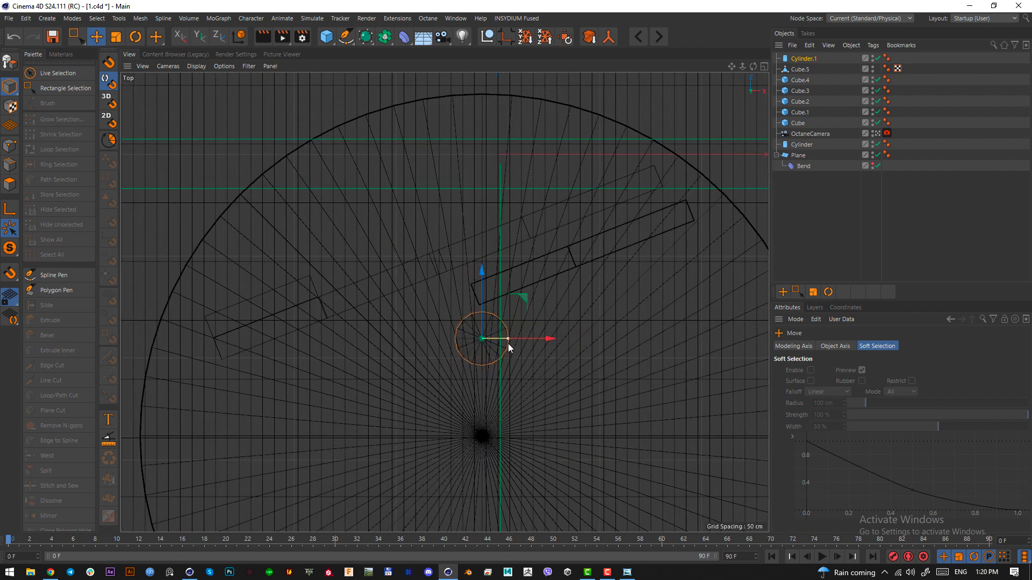
Stretch the cylinder into a tall thin column and position it in front of the wide panel, comparing with the reference image
key("F1")
left_click_drag(437, 347, 437, 288)
key("F2")
left_click_drag(525, 376, 509, 406)
key("F4")
key("F1")
left_click(626, 573)
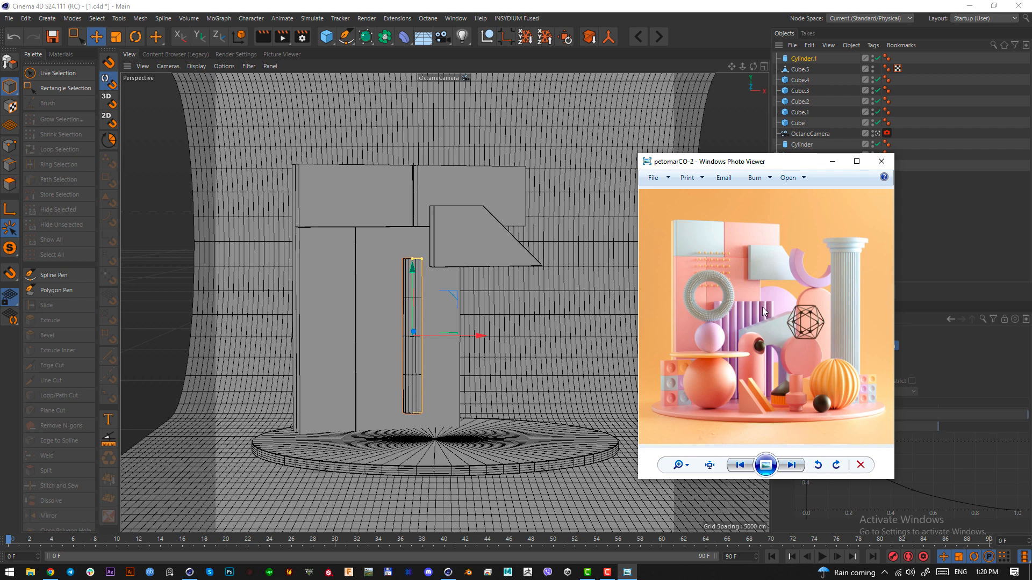
Shift the thin column slightly left in front of the wide panel
left_click(590, 3)
key("F2")
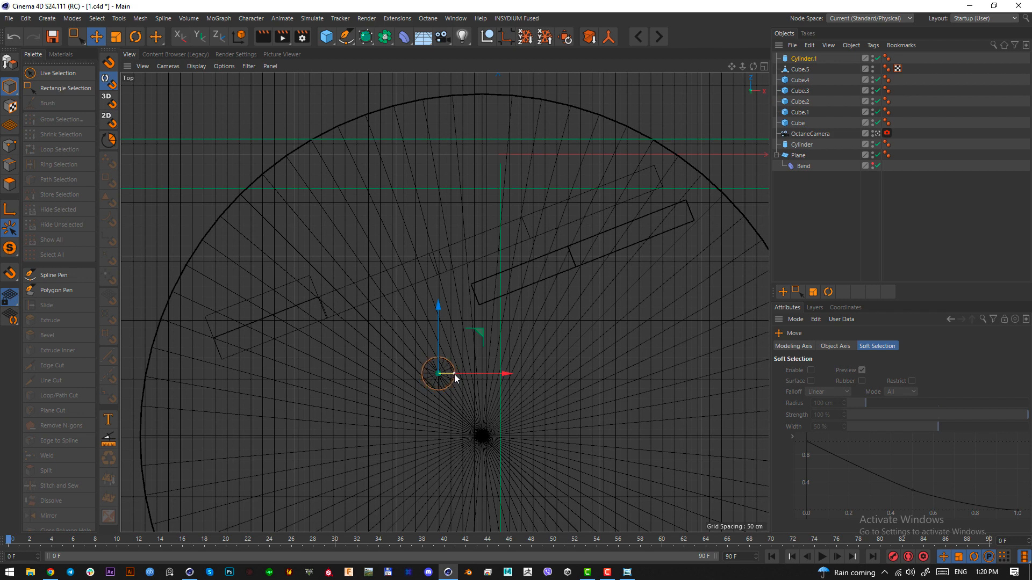
key("F4")
key("F1")
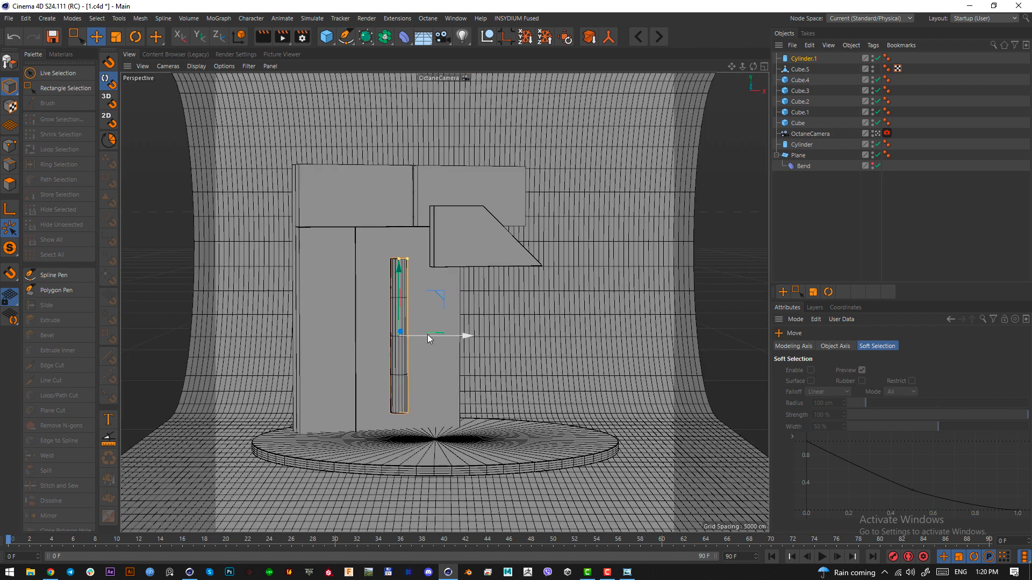
Place the thin column inside a MoGraph Cloner and set the cloner mode to Linear
left_click(224, 17)
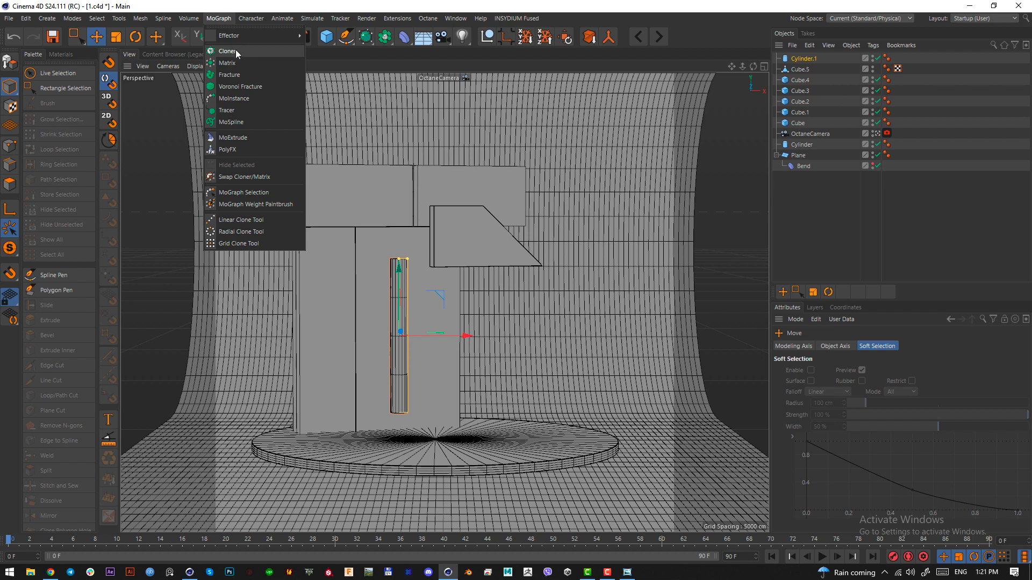
left_click(227, 51)
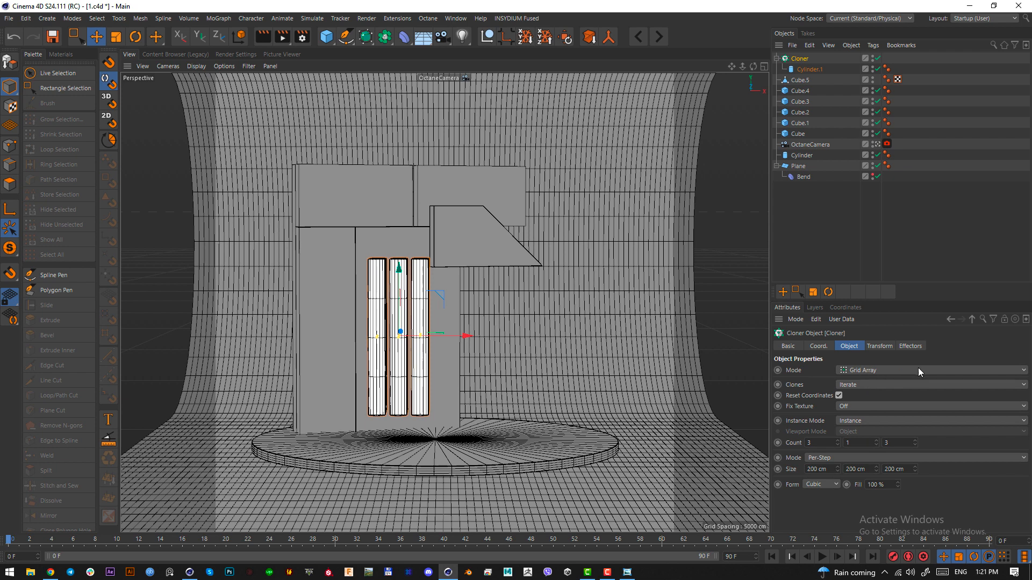
left_click(882, 367)
left_click(879, 389)
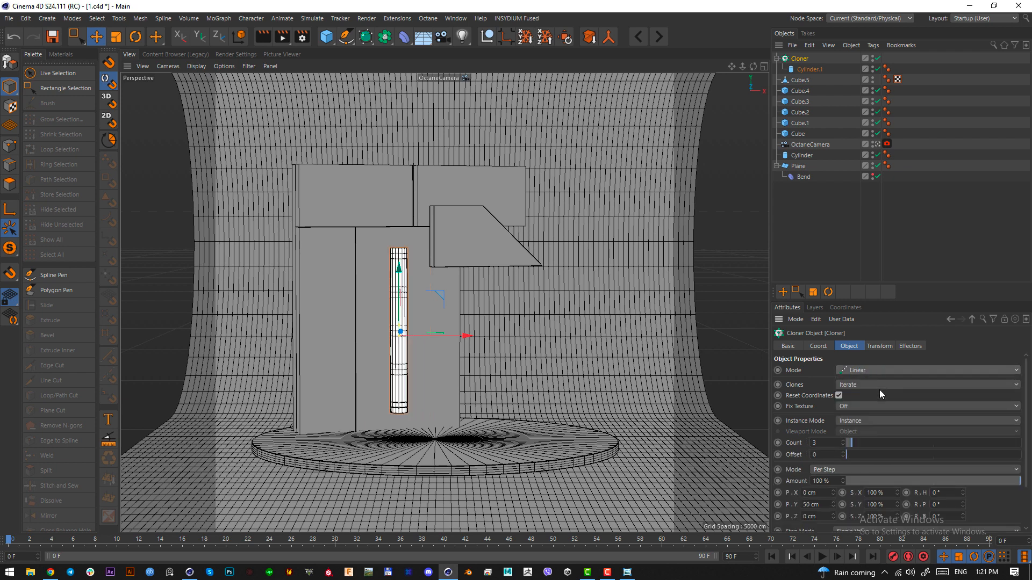
Set the cloner's per-step position offset to 50 cm in X and 0 cm in Y and Z
left_click(825, 505)
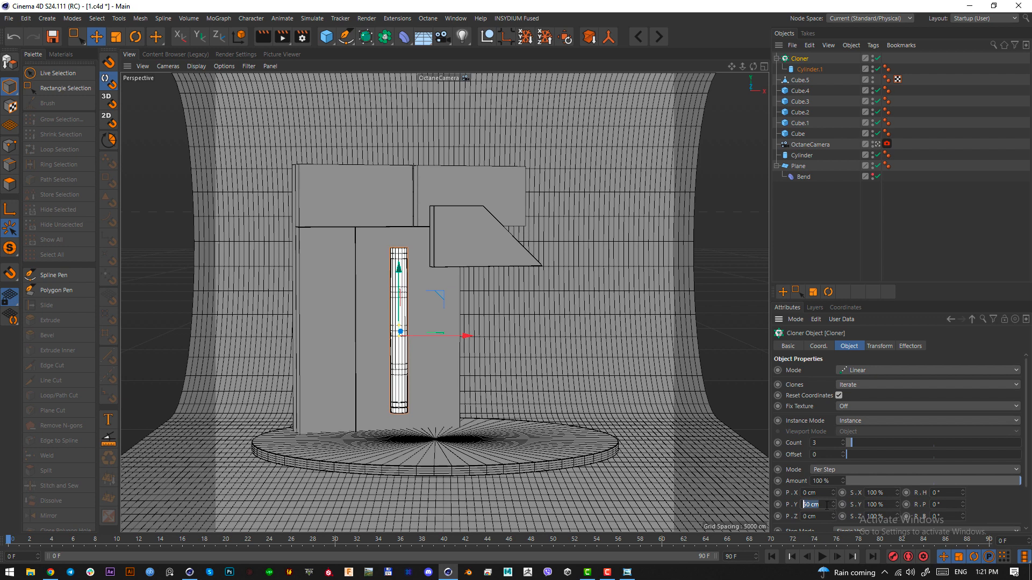
key("BackSpace")
key("Tab")
key("Return")
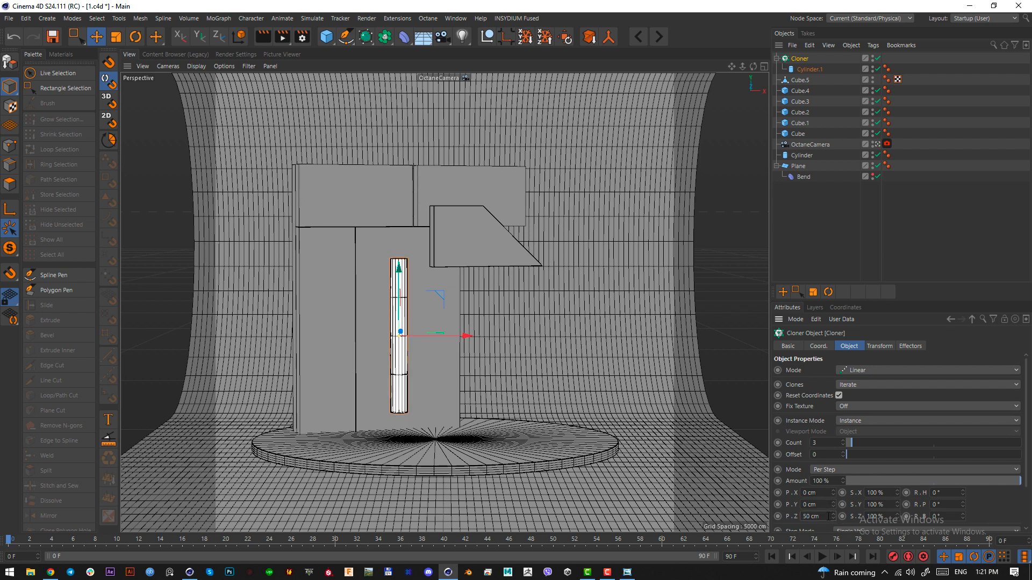
double_click(814, 516)
type("0")
double_click(814, 493)
type("50")
key("Return")
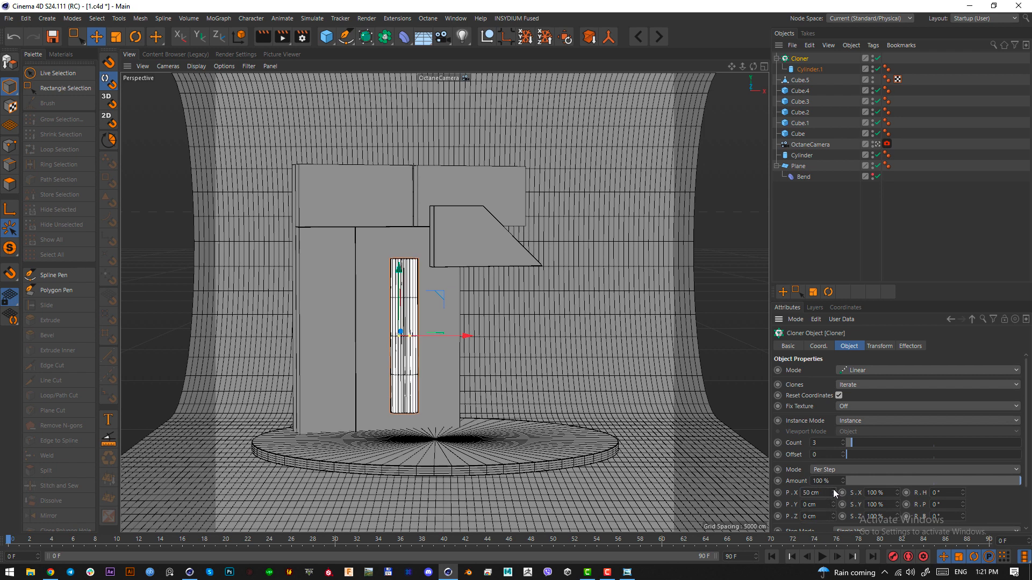
Widen the X spacing of the clones to 163 cm so the columns nearly touch, judging the gaps in the front view
mouse_move(833, 489)
left_mouse_down()
mouse_move(865, 489)
mouse_move(855, 489)
left_mouse_up()
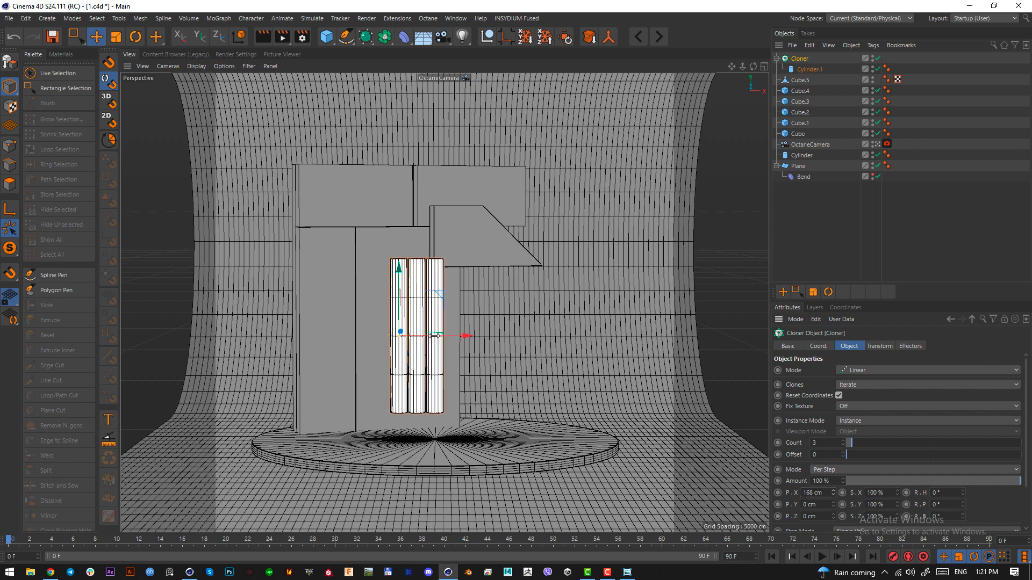
key("F4")
scroll(438, 472, "up", 3)
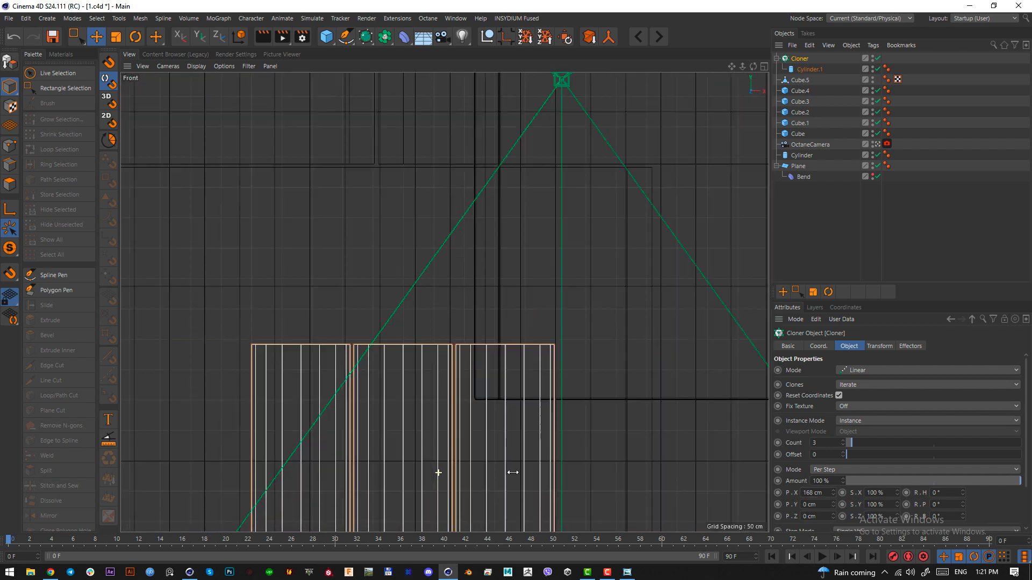
scroll(438, 473, "up", 4)
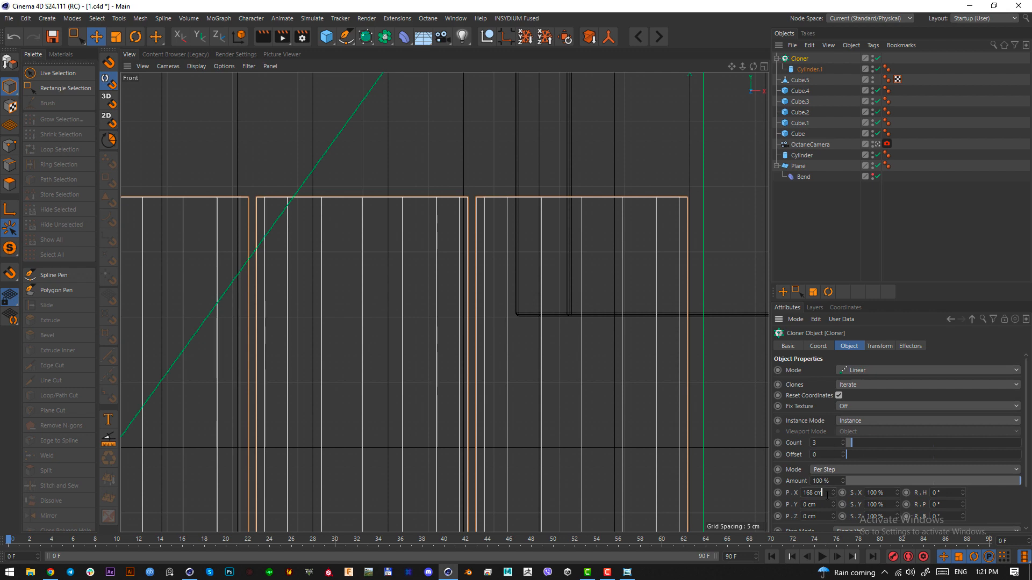
scroll(826, 496, "down", 4)
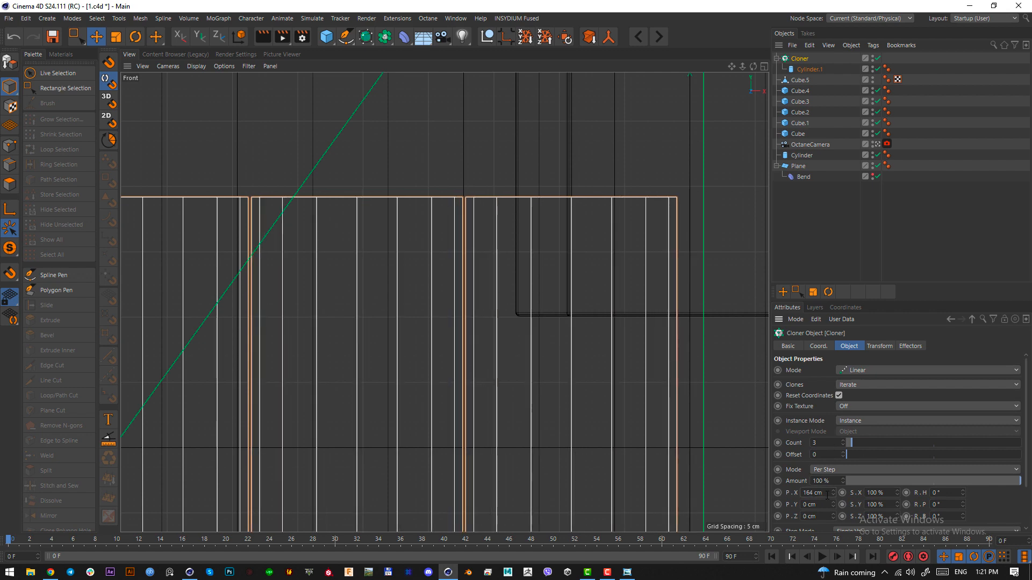
scroll(826, 496, "down", 1)
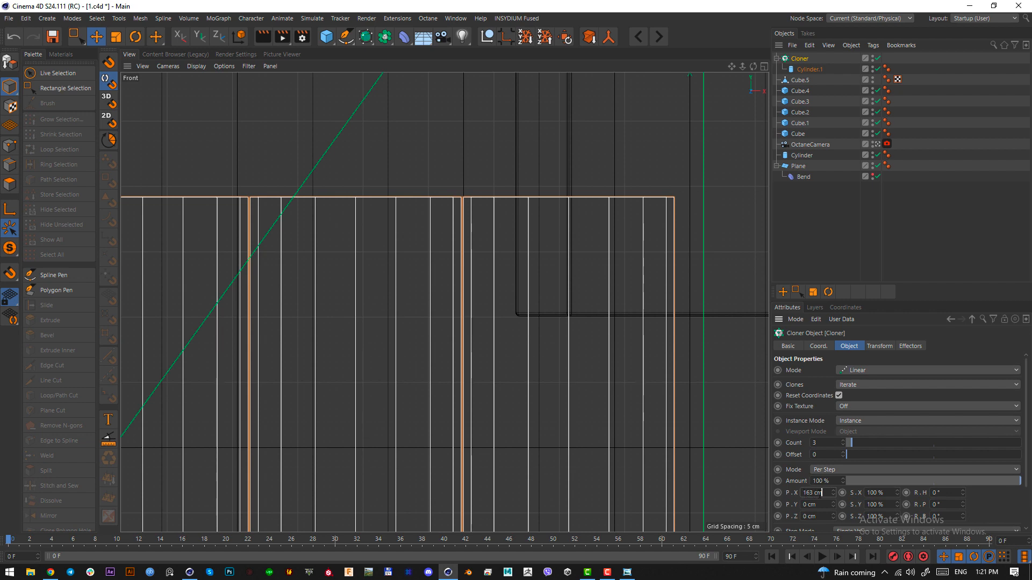
Check the reference image for the row of columns and set the cloner count to 9
left_click(626, 572)
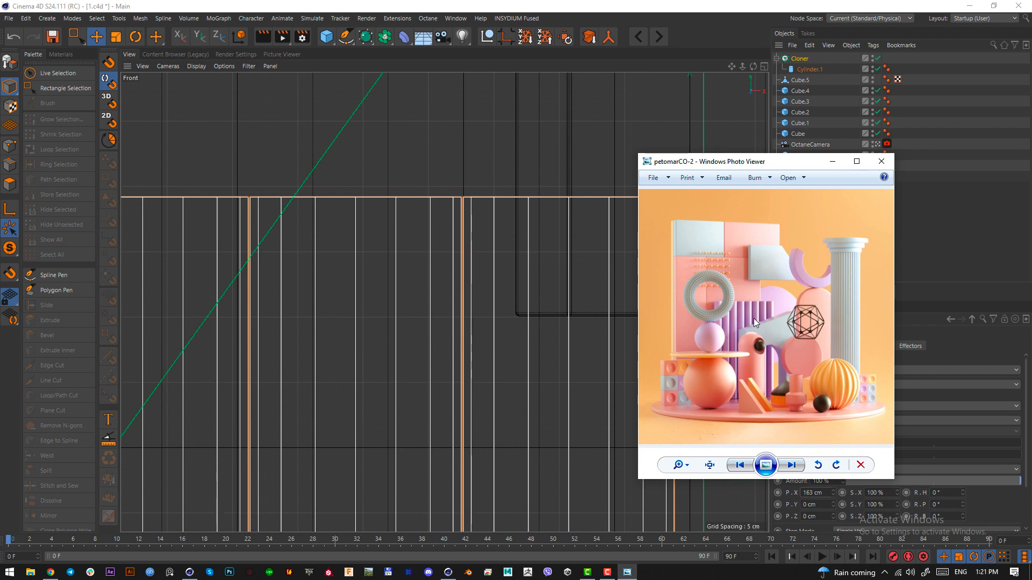
left_click(886, 162)
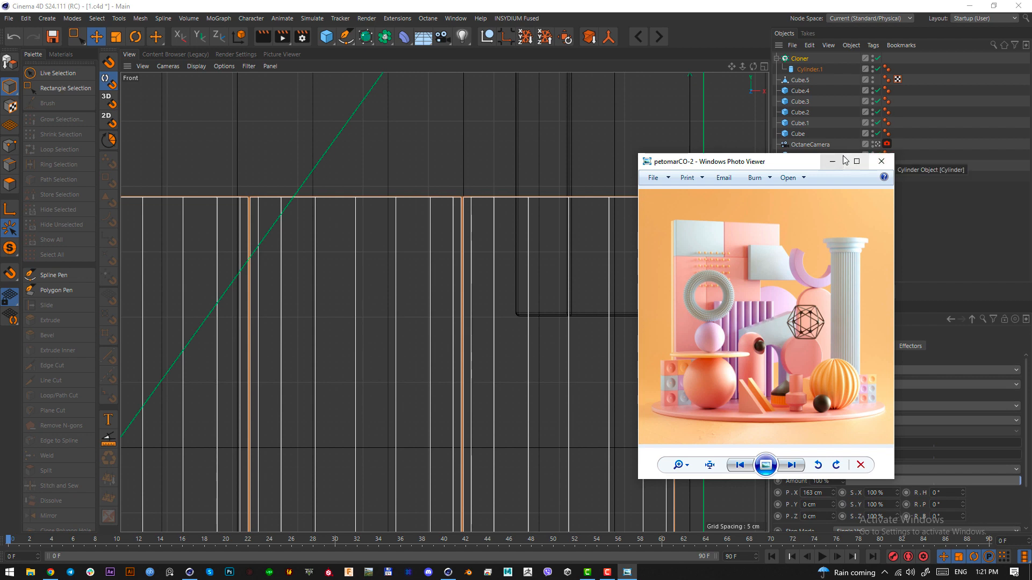
left_click(806, 68)
left_click(799, 58)
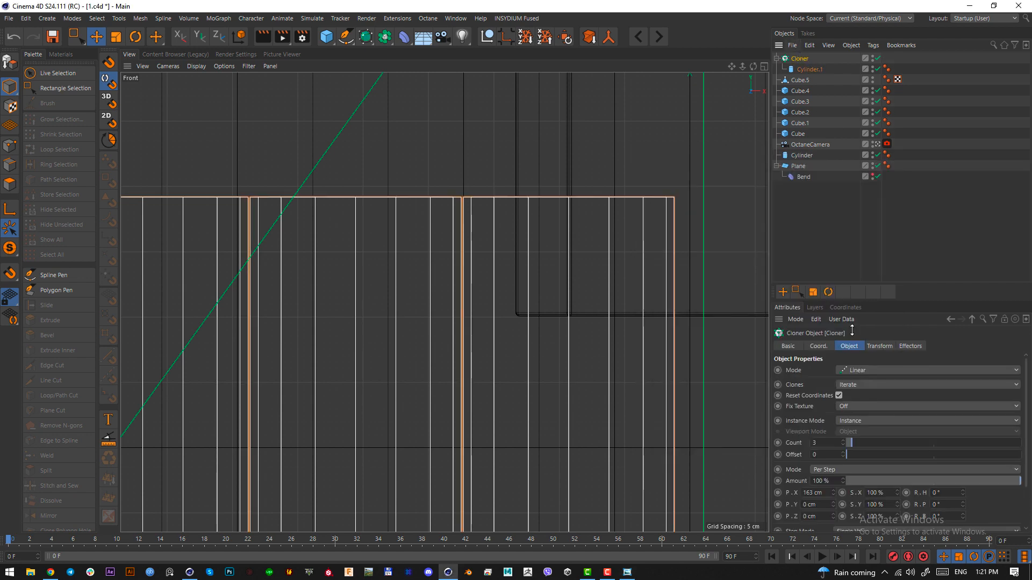
double_click(832, 442)
type("9")
key("Return")
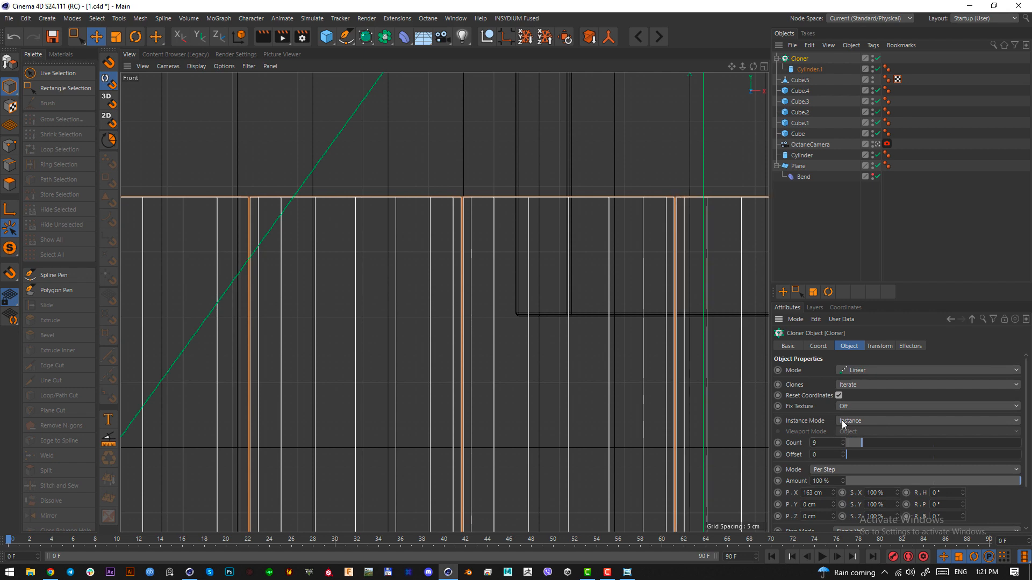
key("F1")
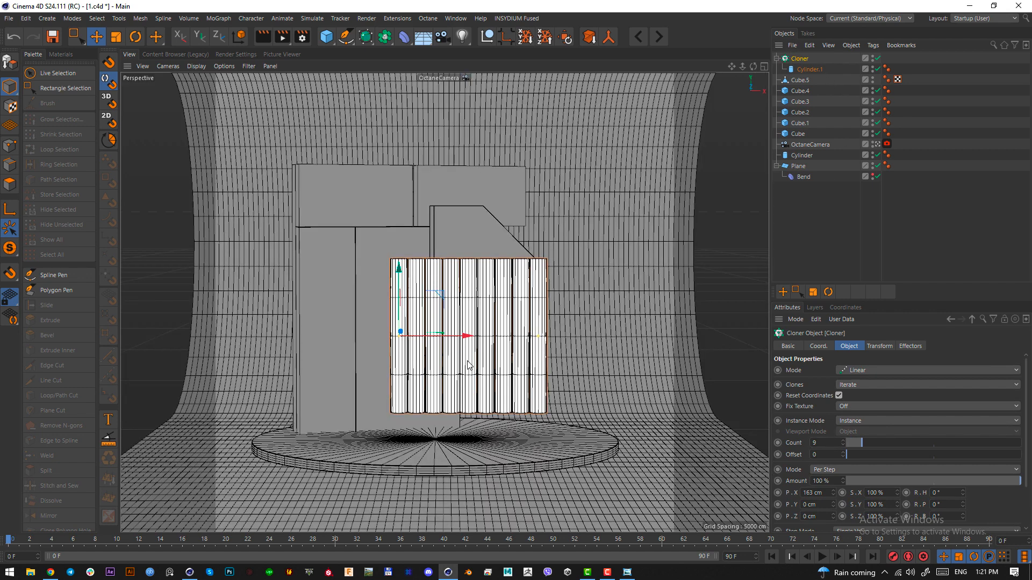
Rotate the row of columns in the top view to run parallel to the wall panels, and lower it onto the round base
key("F2")
key("r")
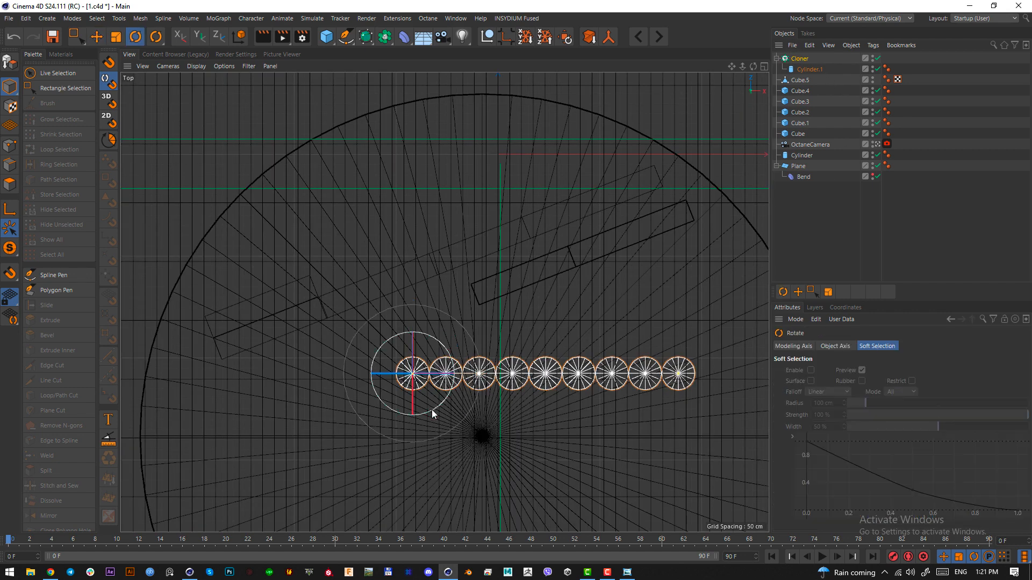
left_click_drag(431, 410, 499, 403)
key("e")
key("F1")
left_click_drag(408, 306, 383, 333)
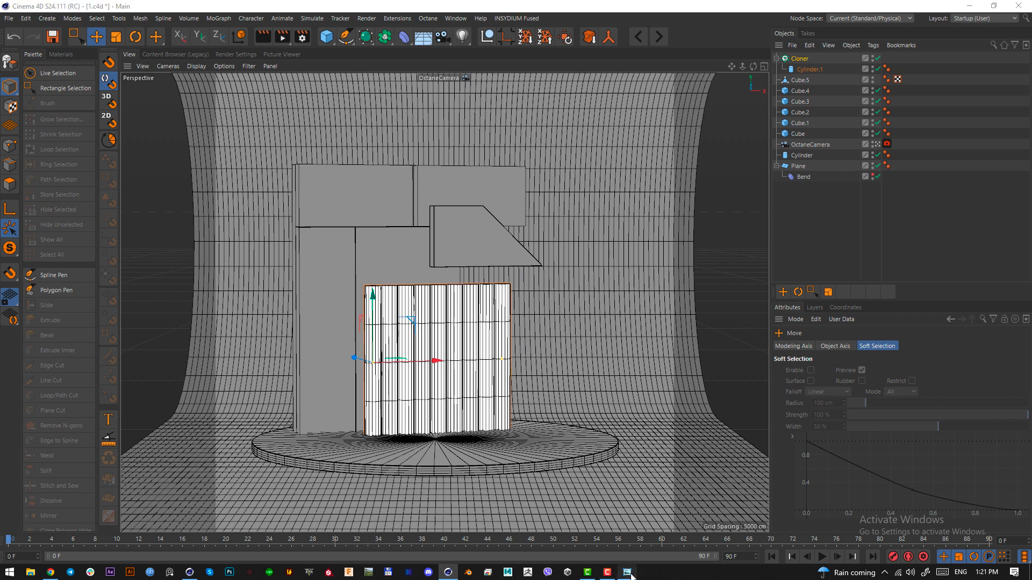
Compare the columns with the reference image and reduce the cloned cylinder's radius to about 61 cm
left_click(629, 573)
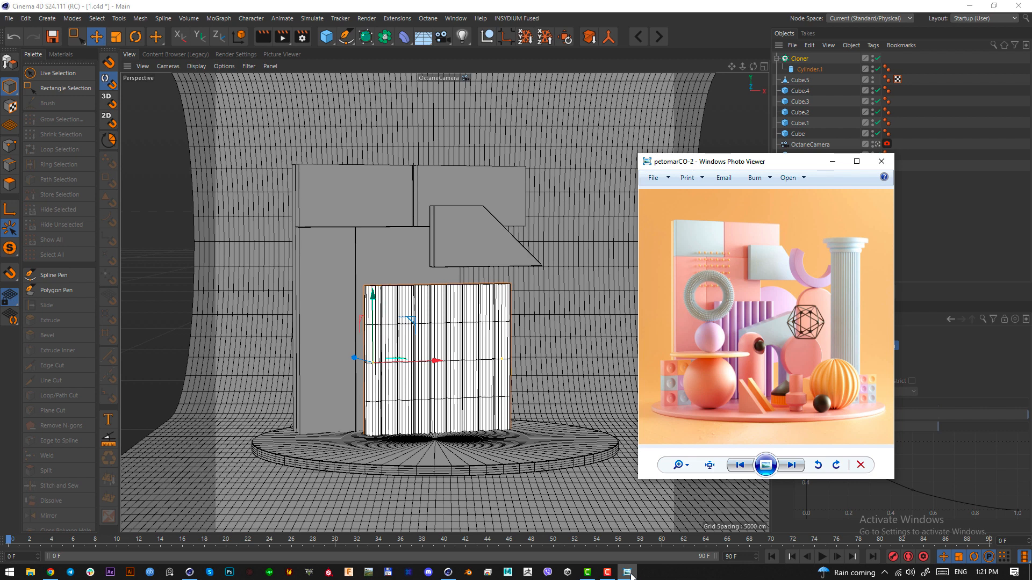
left_click(628, 572)
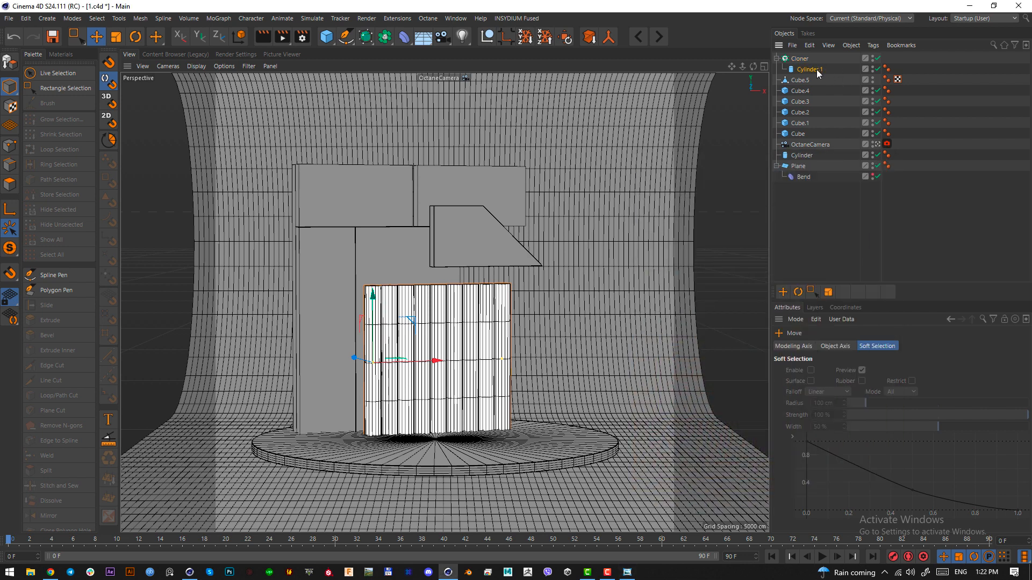
left_click(808, 70)
scroll(852, 370, "down", 20)
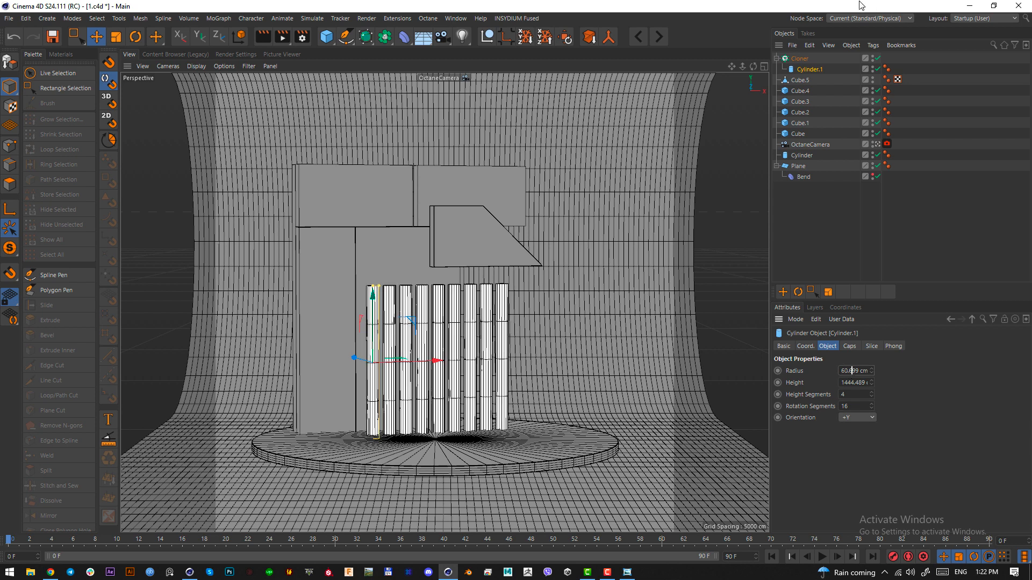
Tighten the cloner's X spacing to 132 cm to suit the thinner columns
left_click(798, 58)
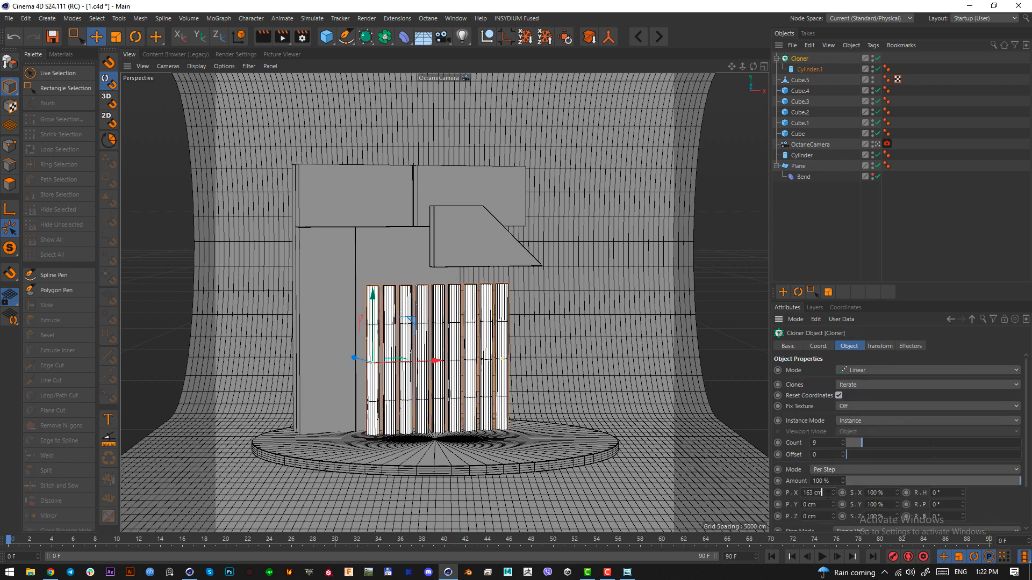
scroll(826, 493, "down", 10)
scroll(826, 494, "down", 19)
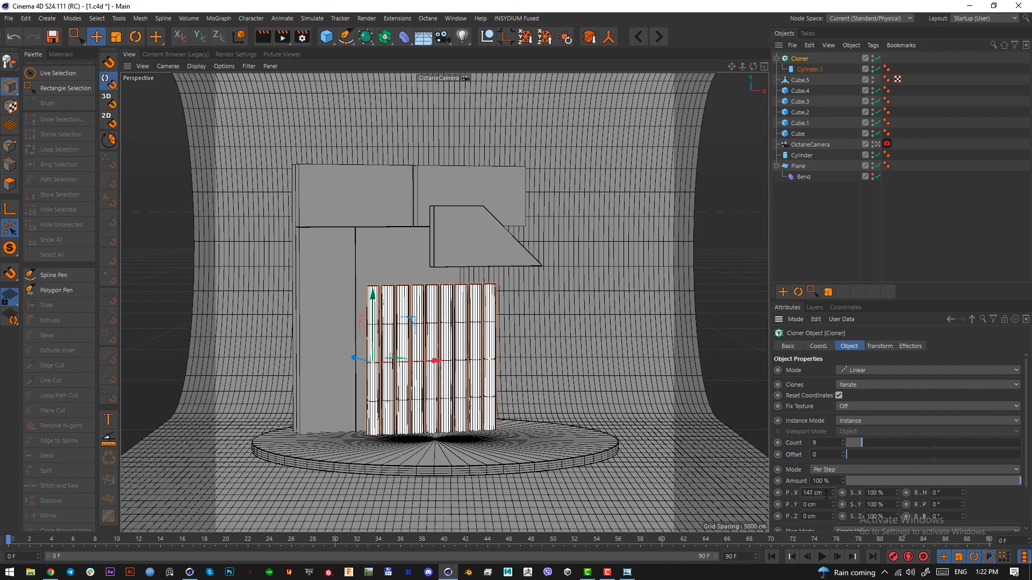
scroll(825, 495, "down", 2)
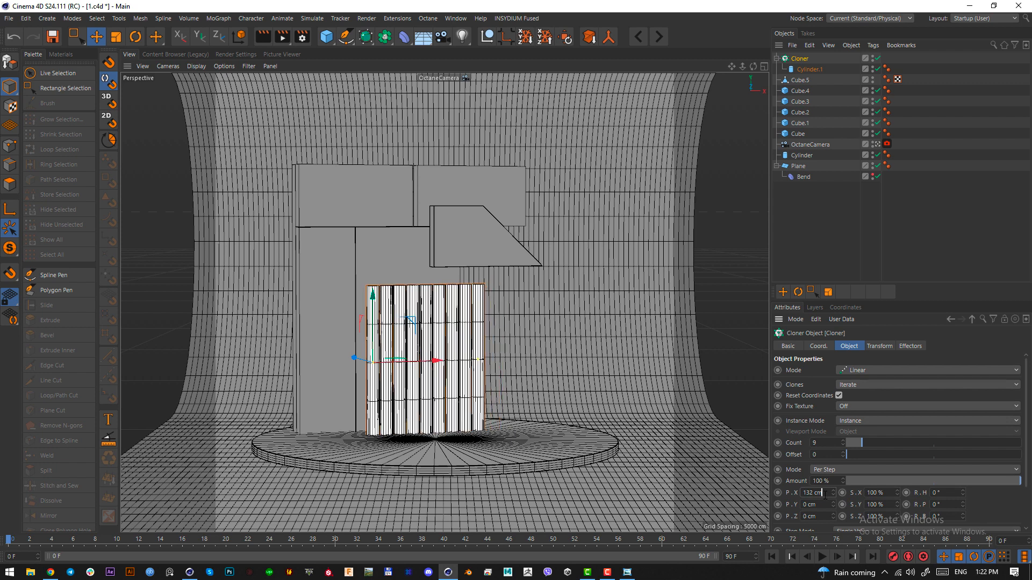
Compare the row of columns with the reference image and nudge it slightly left and up
left_click(630, 573)
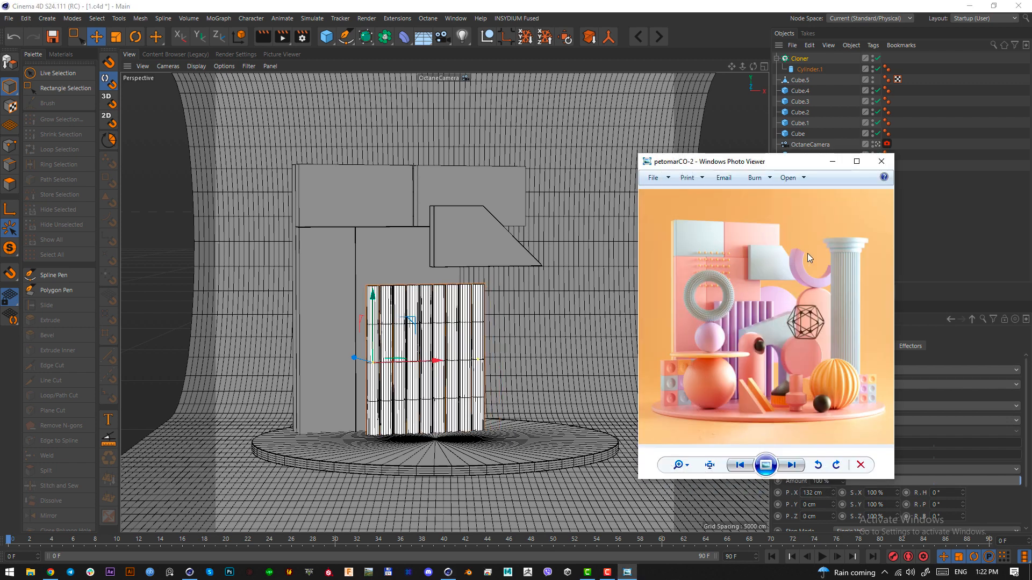
left_click(821, 60)
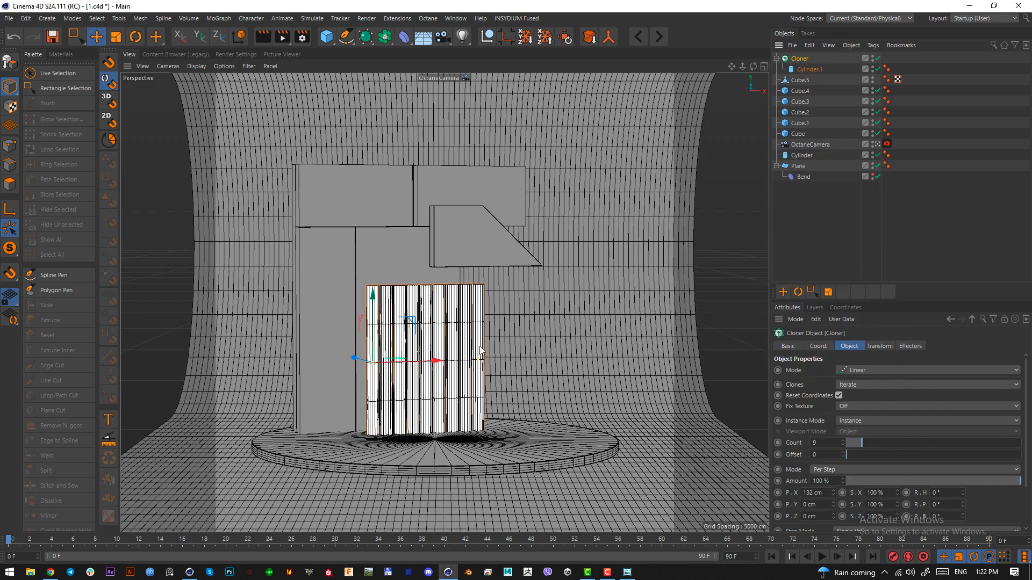
left_click_drag(438, 364, 433, 362)
left_click_drag(370, 320, 372, 318)
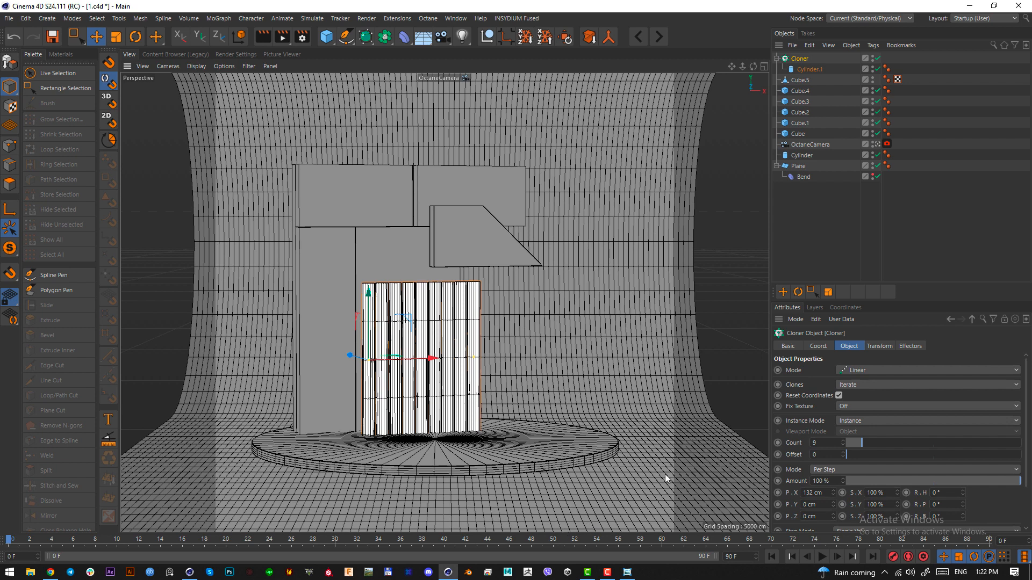
Consult the reference image for the next shape and add another cylinder primitive
left_click(627, 572)
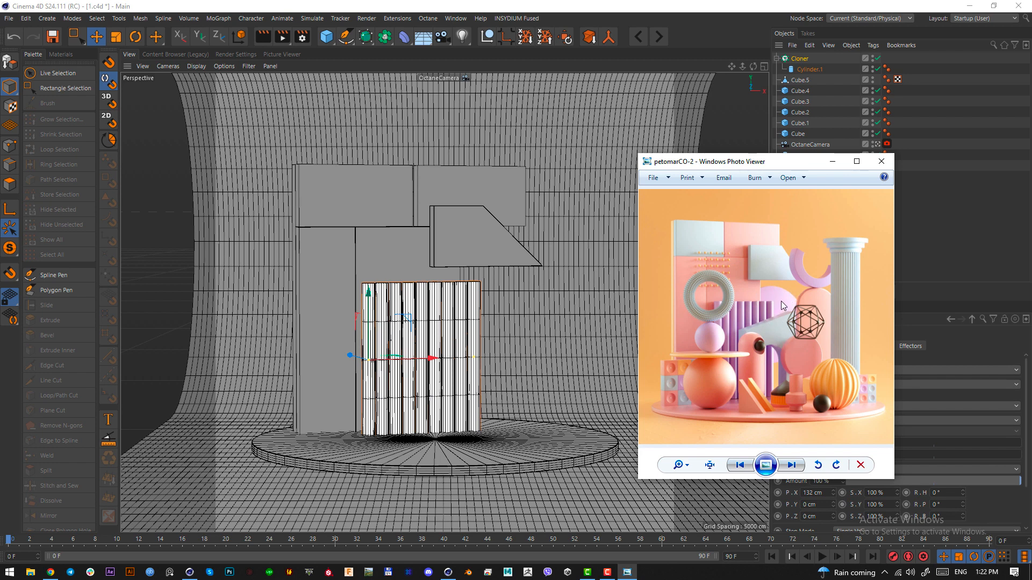
left_click(390, 6)
left_click(331, 41)
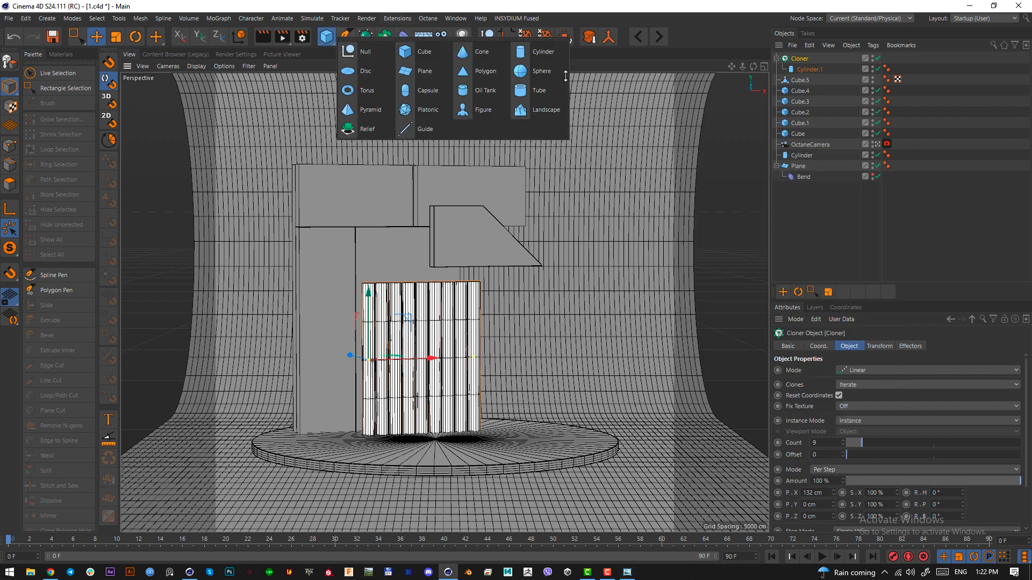
left_click(537, 52)
Rotate the new cylinder 90° onto its side in the top view and move it behind the right end of the wall panels
key("F2")
scroll(559, 295, "down", 3)
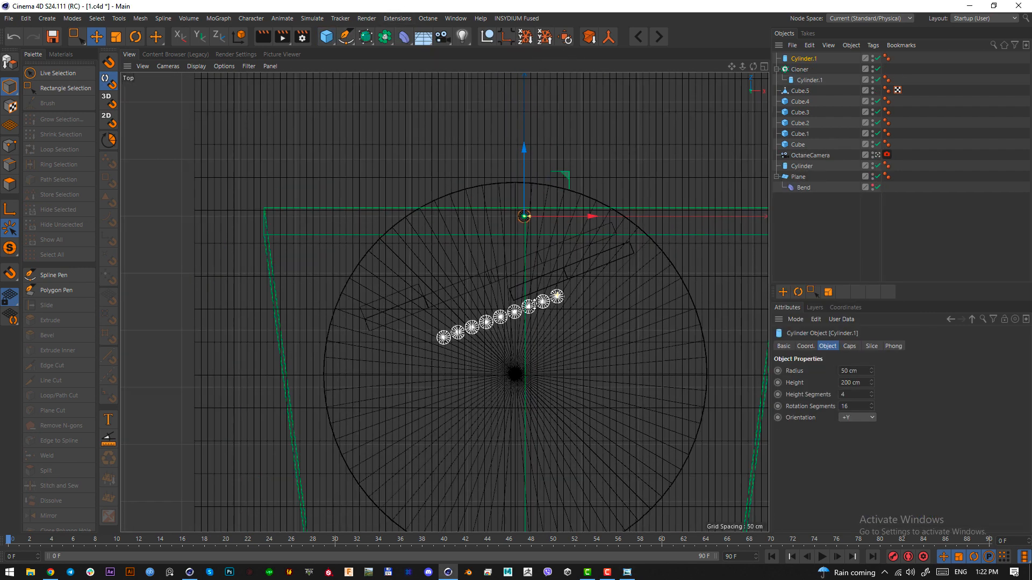
scroll(572, 270, "up", 1)
middle_click_drag(483, 305, 456, 309)
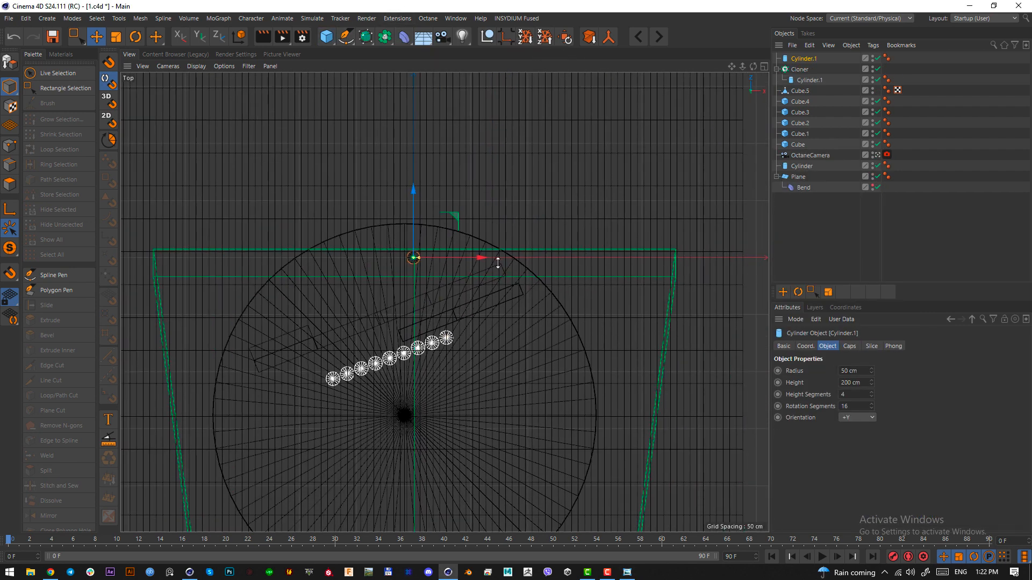
key("r")
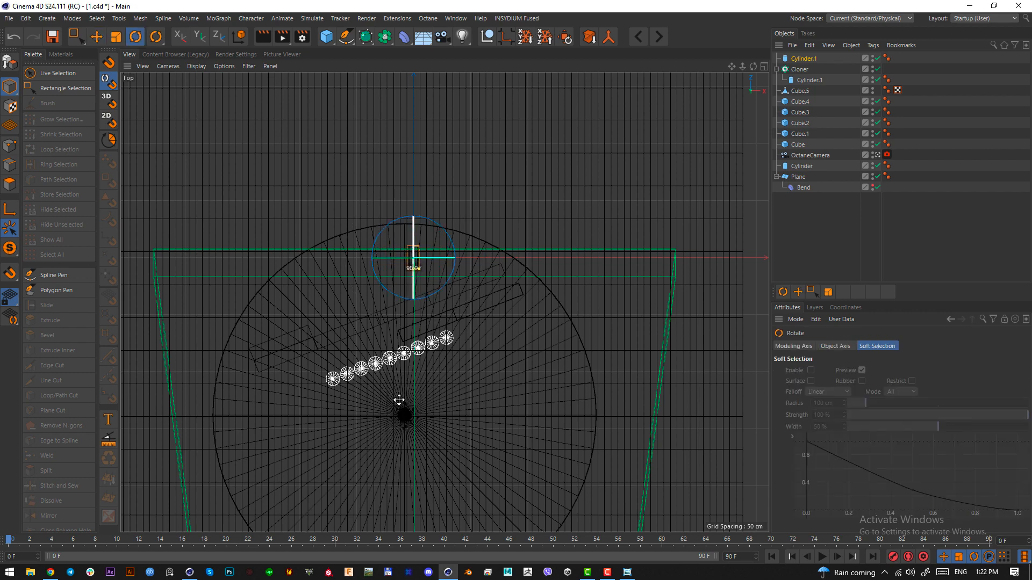
key("e")
left_click_drag(500, 403, 558, 367)
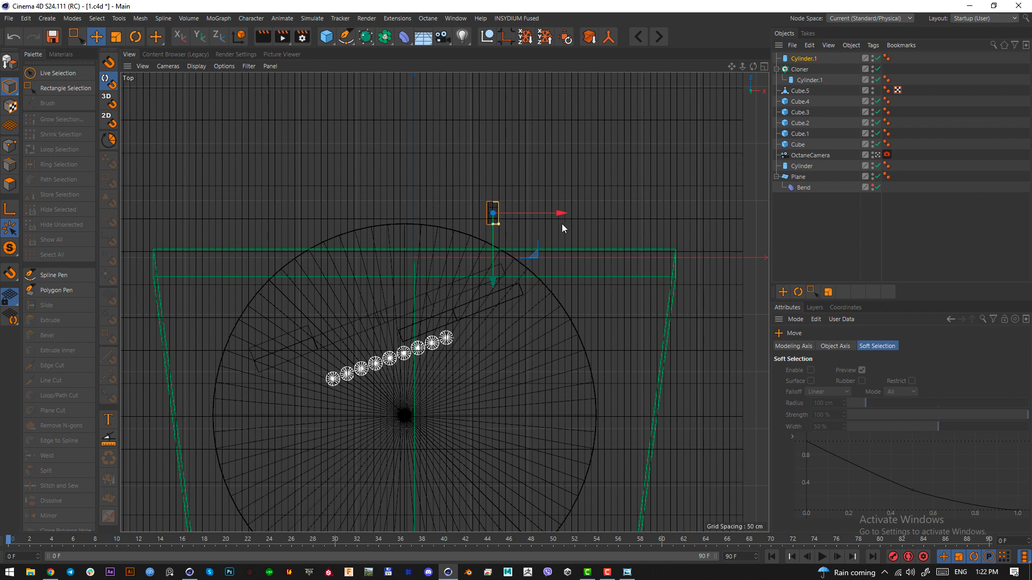
Reshape the new cylinder into a thin, wide disc about 36 cm thick and shift it slightly left and up in the camera view
left_click_drag(501, 223, 546, 219)
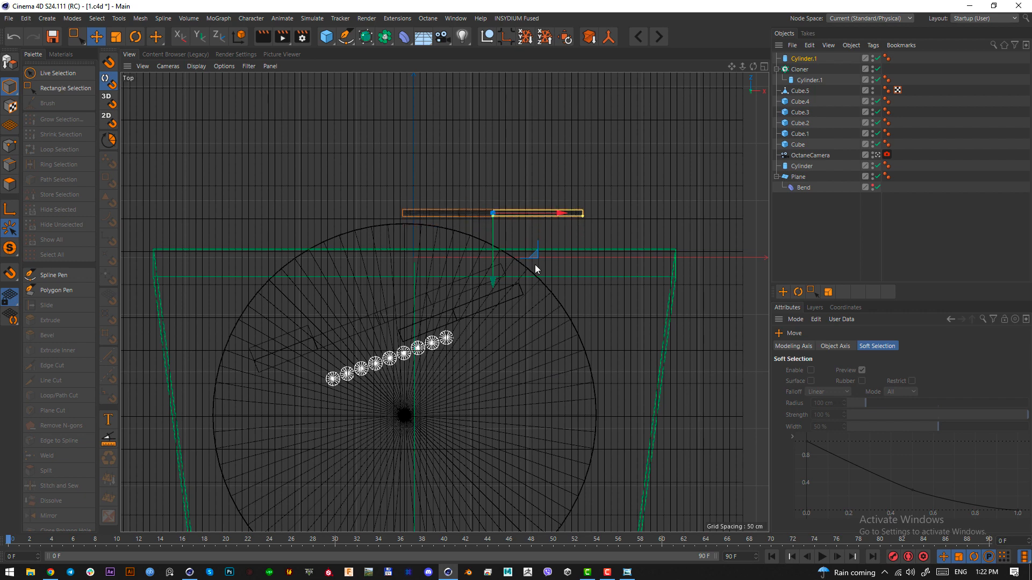
scroll(546, 205, "up", 5)
key("F1")
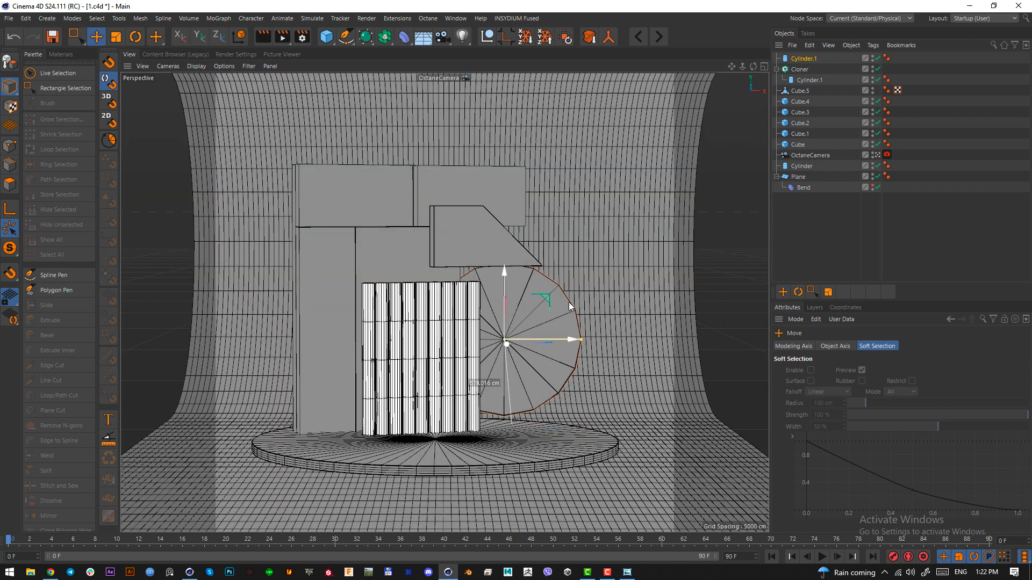
left_click_drag(569, 306, 560, 292)
Reduce the disc's radius to about 546 cm and adjust its position beside the columns to match the reference image
left_click(627, 572)
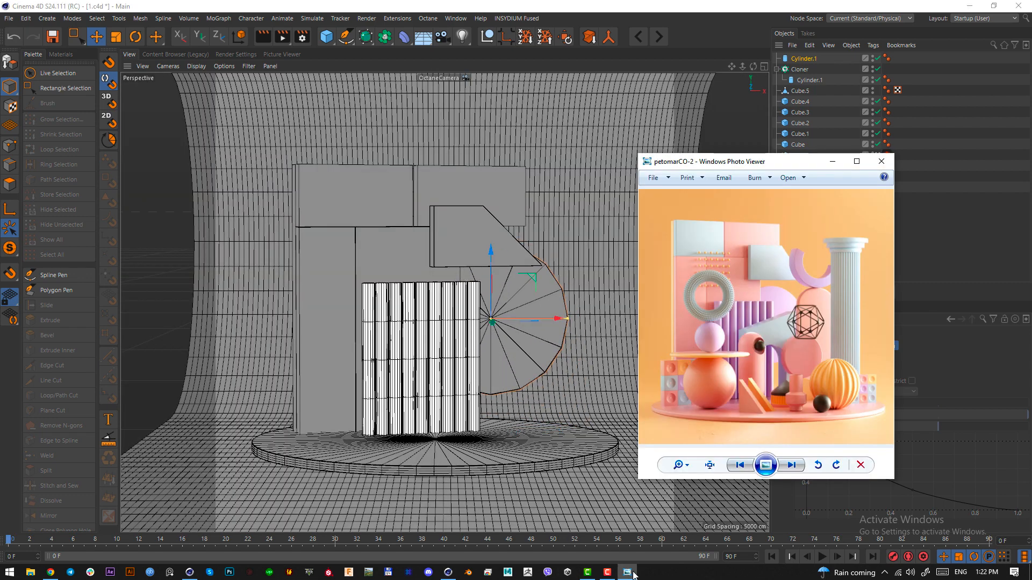
left_click(627, 572)
left_click_drag(568, 360, 611, 346)
left_click(627, 572)
left_click(627, 572)
Check the reference image and lower the cloned row of columns slightly
left_click(627, 573)
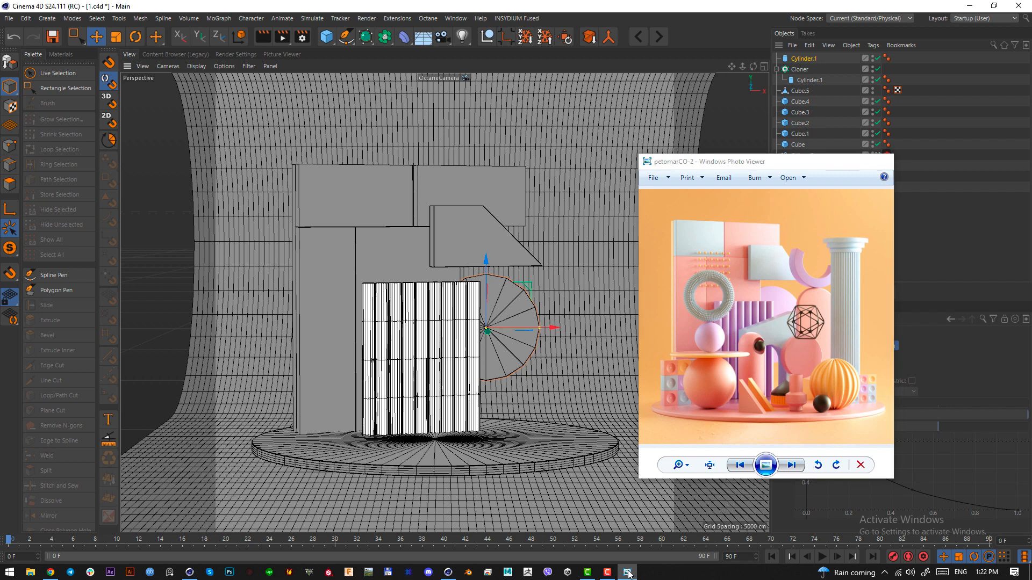
left_click(627, 573)
left_click(421, 304)
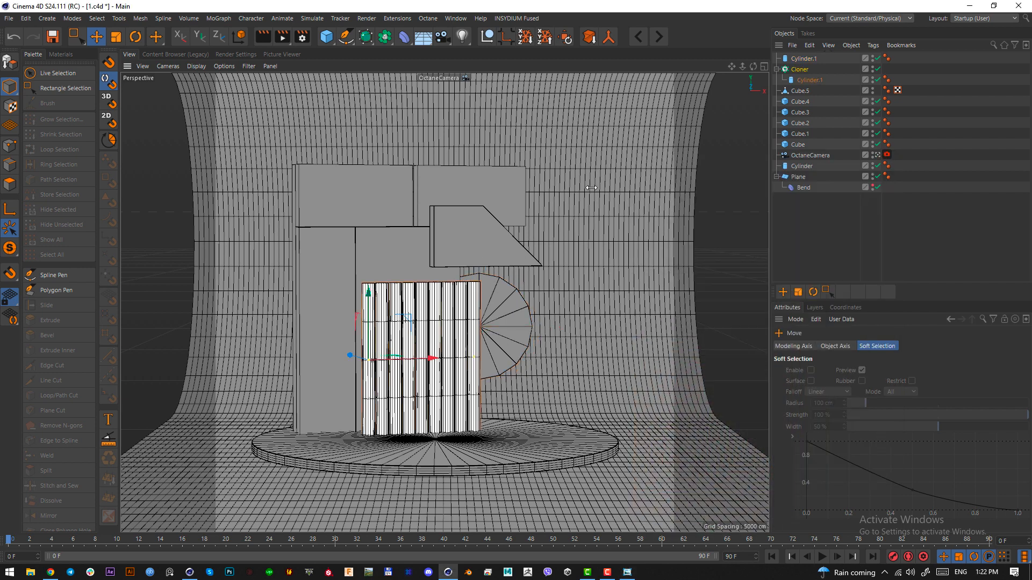
left_click_drag(347, 312, 347, 325)
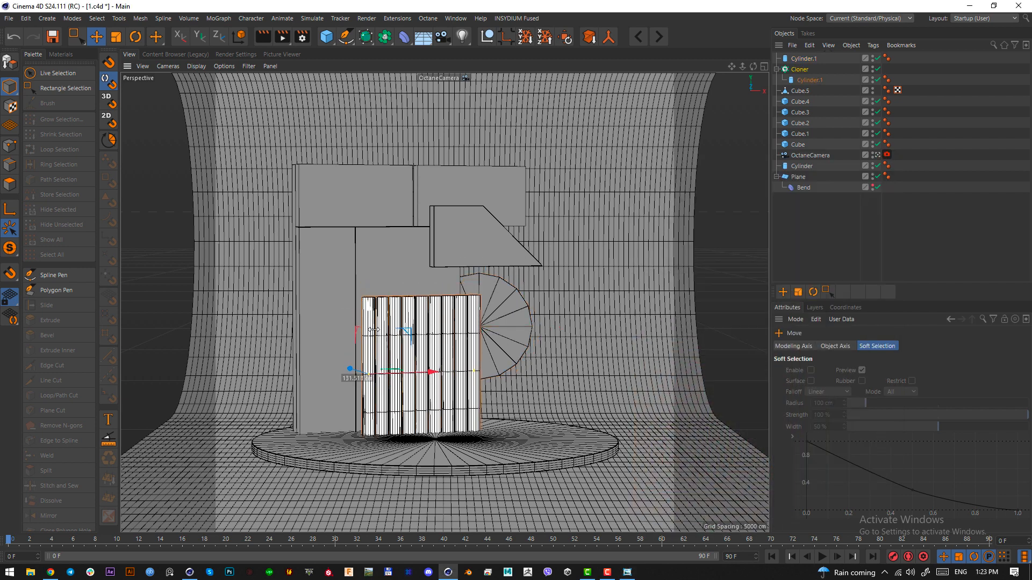
Smooth the disc with 51 rotation segments and give its caps a fillet with a 4 cm radius
left_click(524, 310)
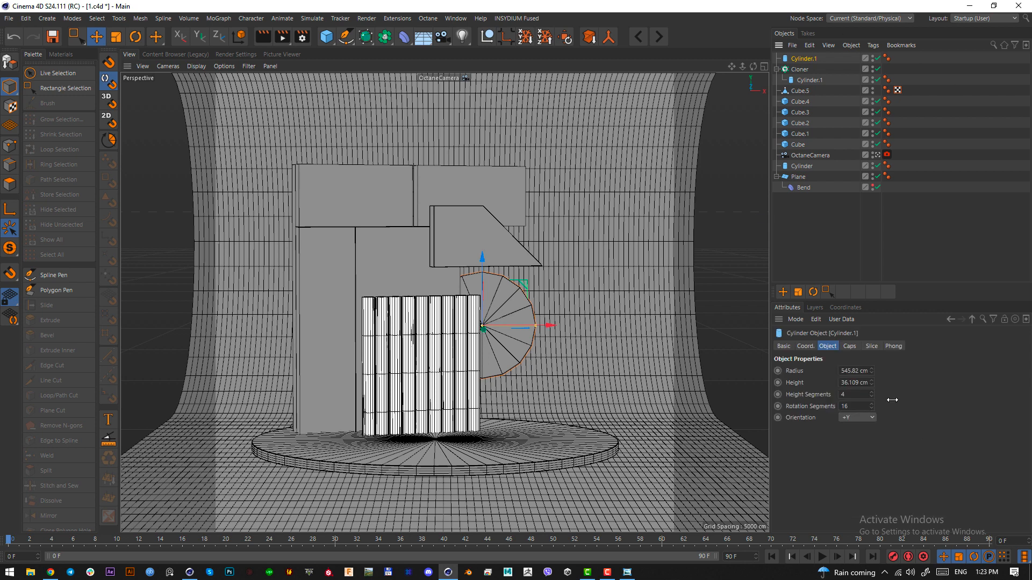
left_click_drag(892, 399, 921, 400)
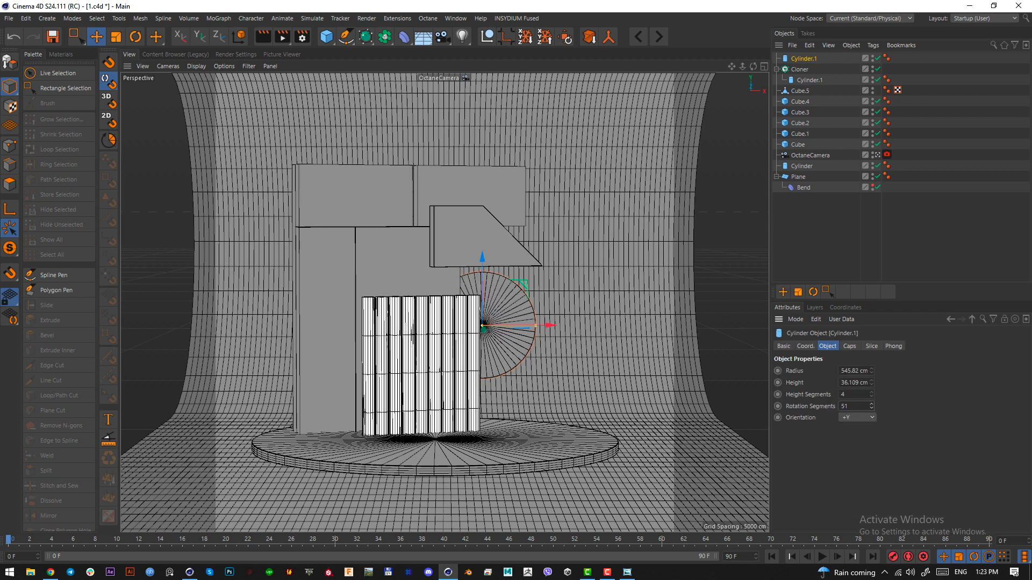
left_click(850, 347)
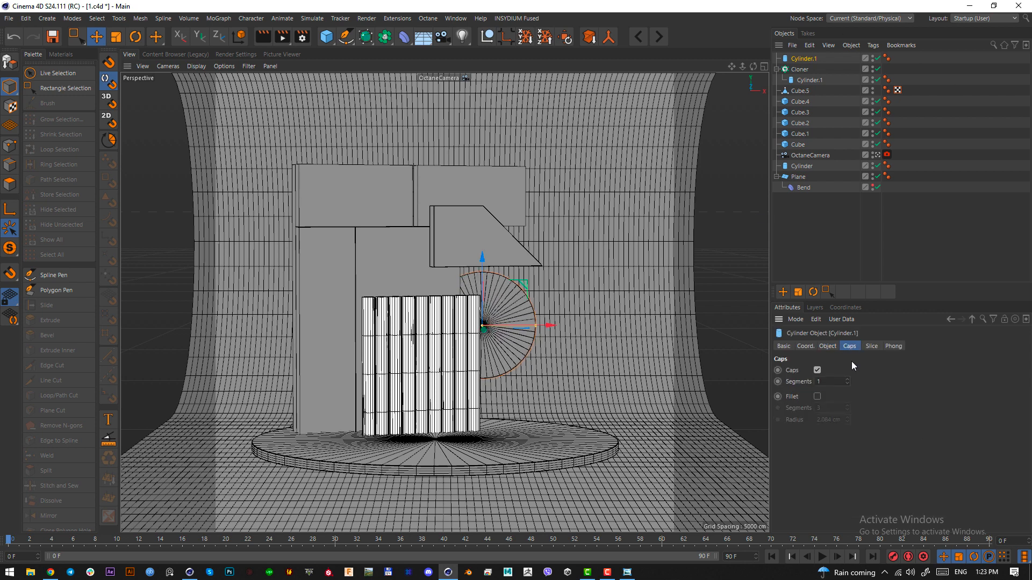
left_click(817, 397)
left_click(824, 421)
type("6")
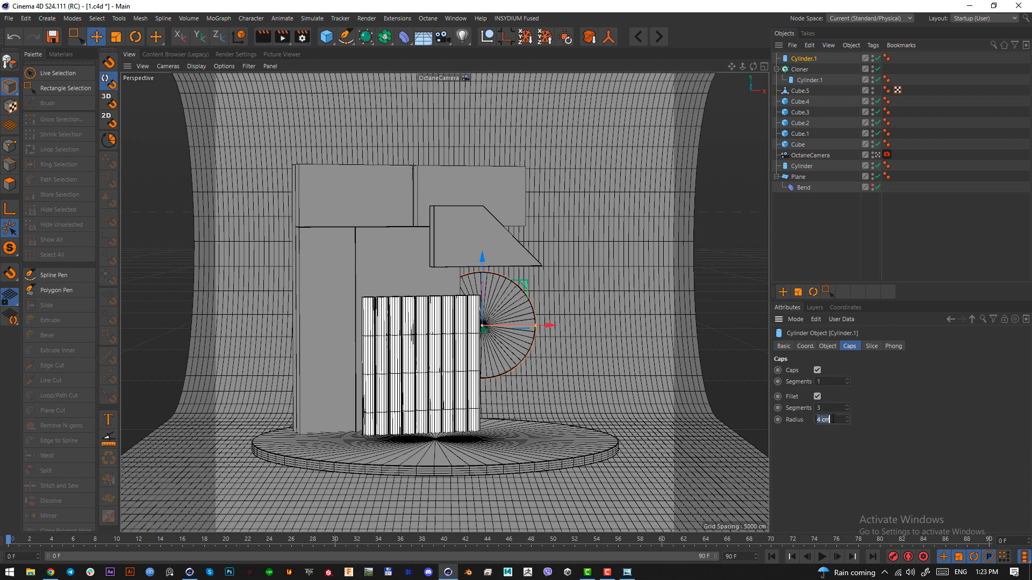
key("Return")
Enable edge fillets with a 3 cm radius and 3 subdivisions on the cube wall panels
left_click(460, 303)
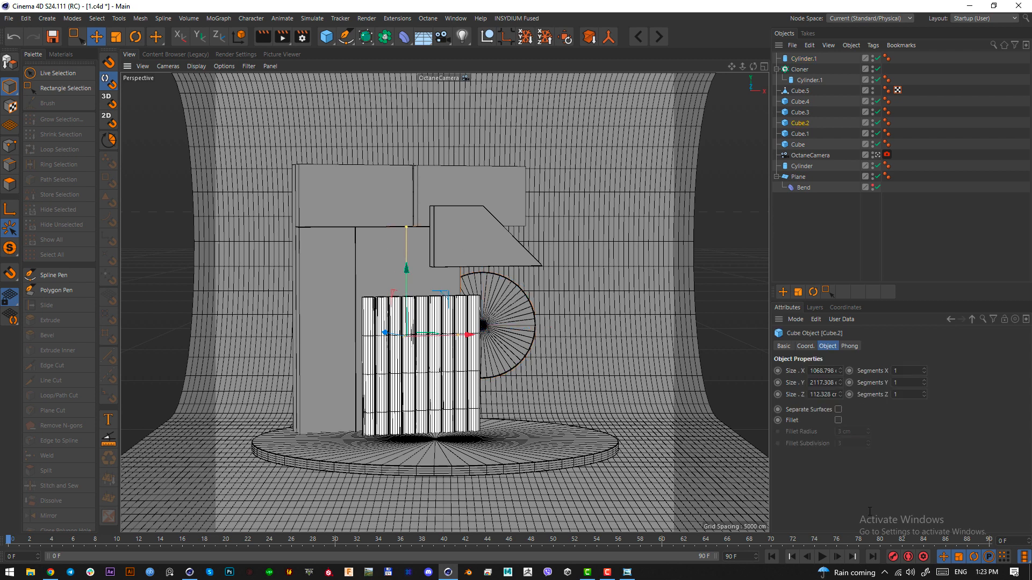
left_click(324, 376)
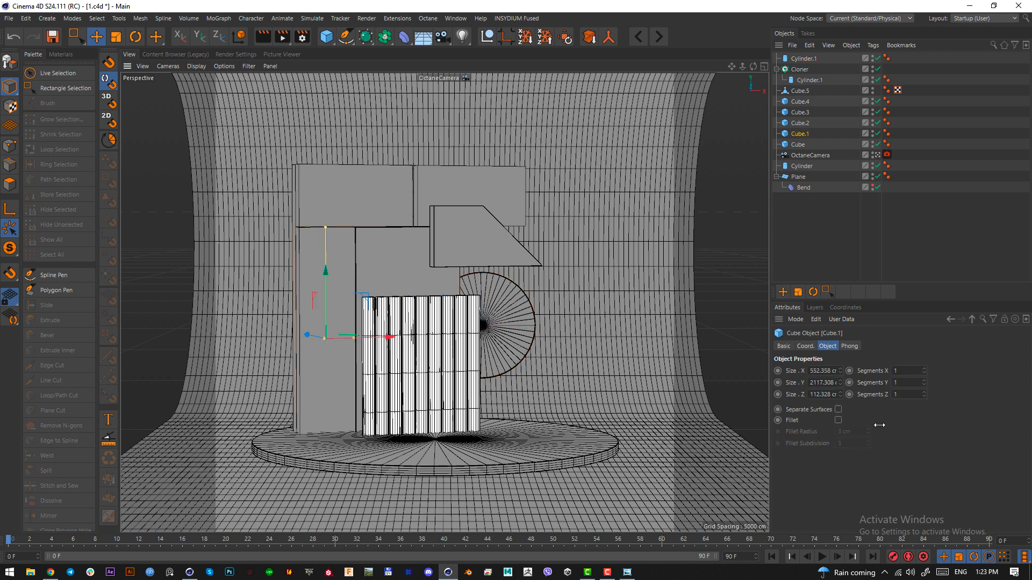
left_click(840, 420)
left_click(341, 184)
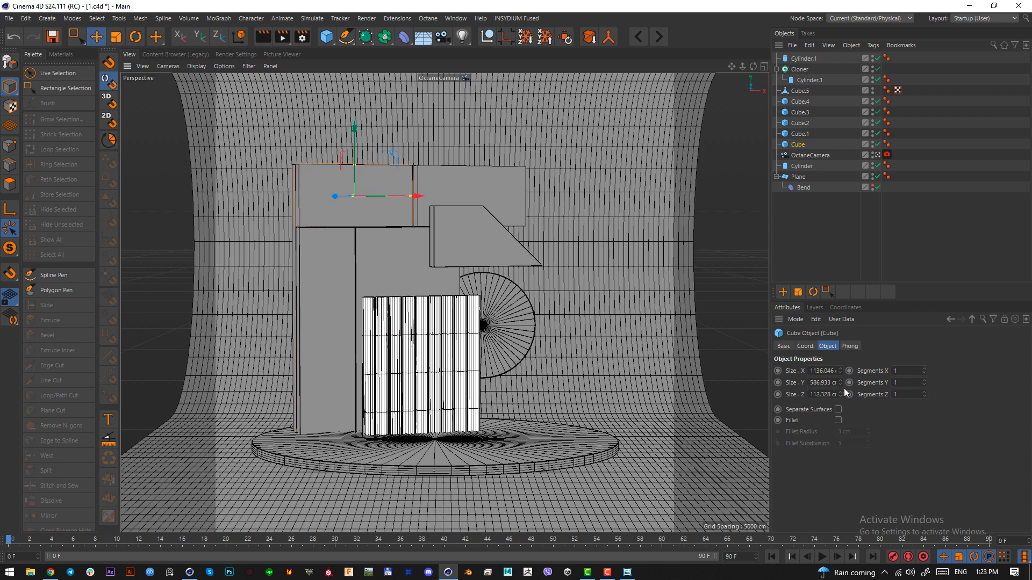
left_click(497, 175)
left_click(837, 420)
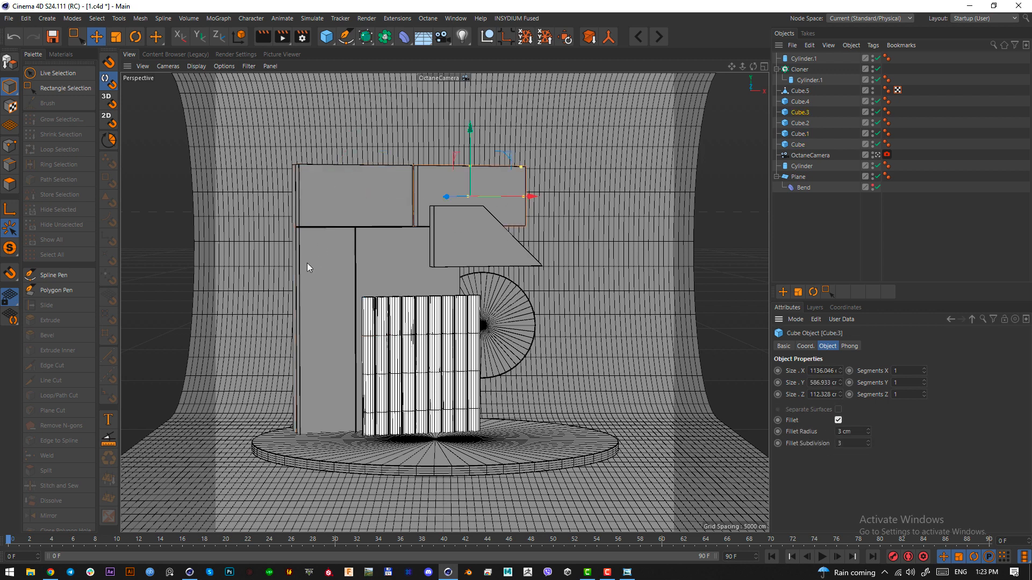
left_click(293, 257)
left_click(837, 420)
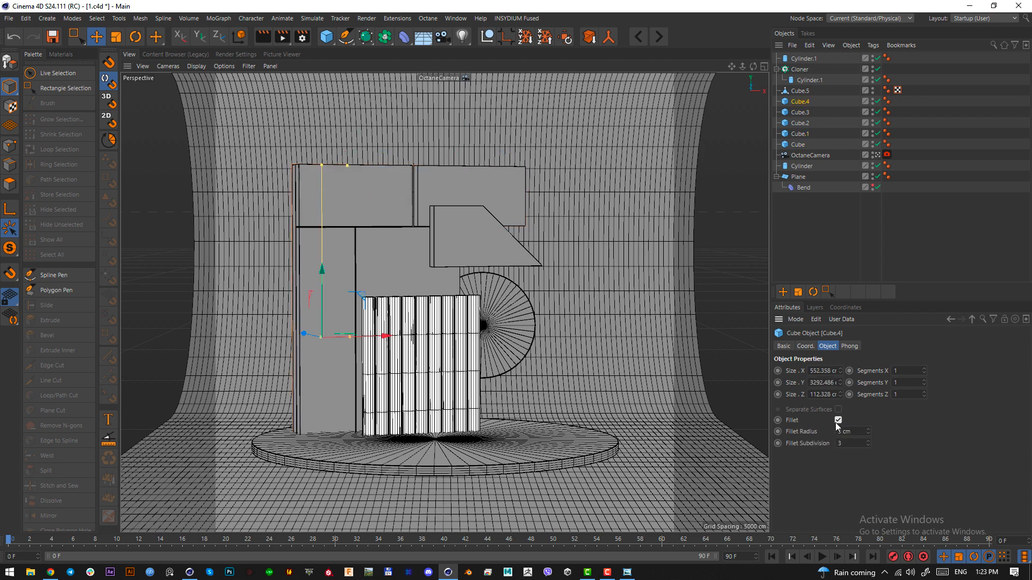
Check the reference image for the next shape and ready the Spline Pen over empty space beside the scene in the front view
left_click(630, 578)
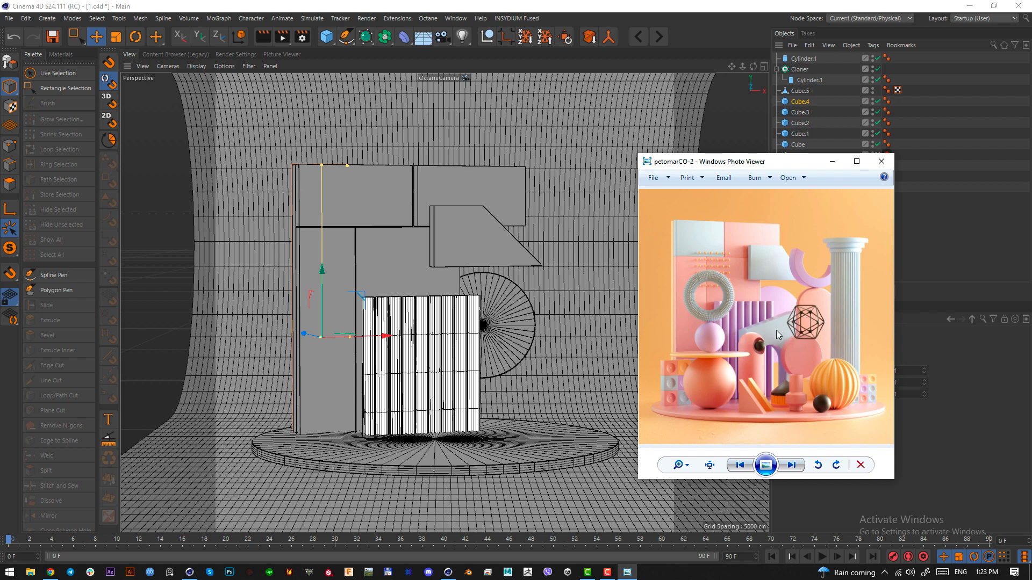
left_click(606, 9)
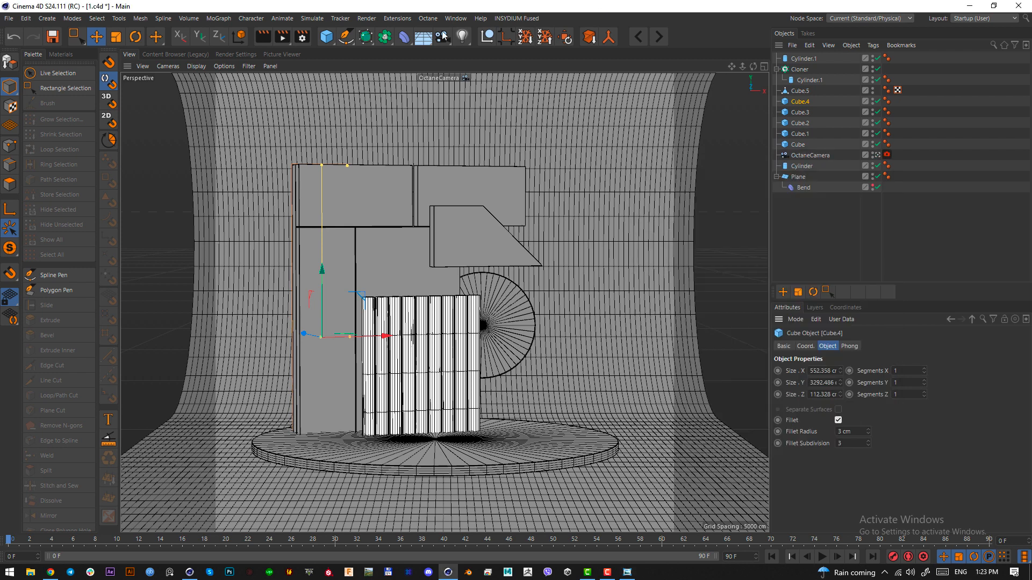
left_click(348, 36)
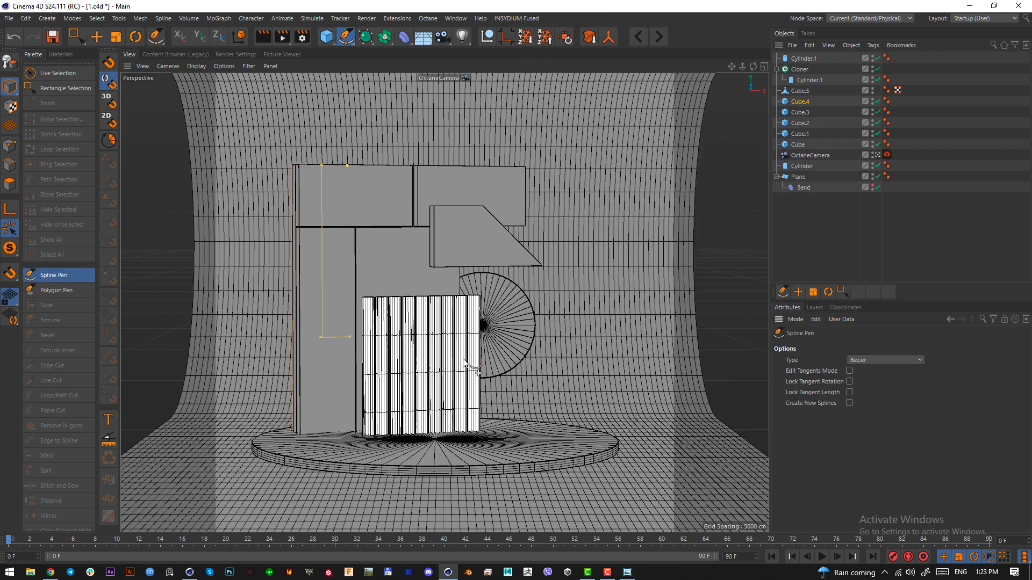
key("F4")
scroll(467, 360, "down", 10)
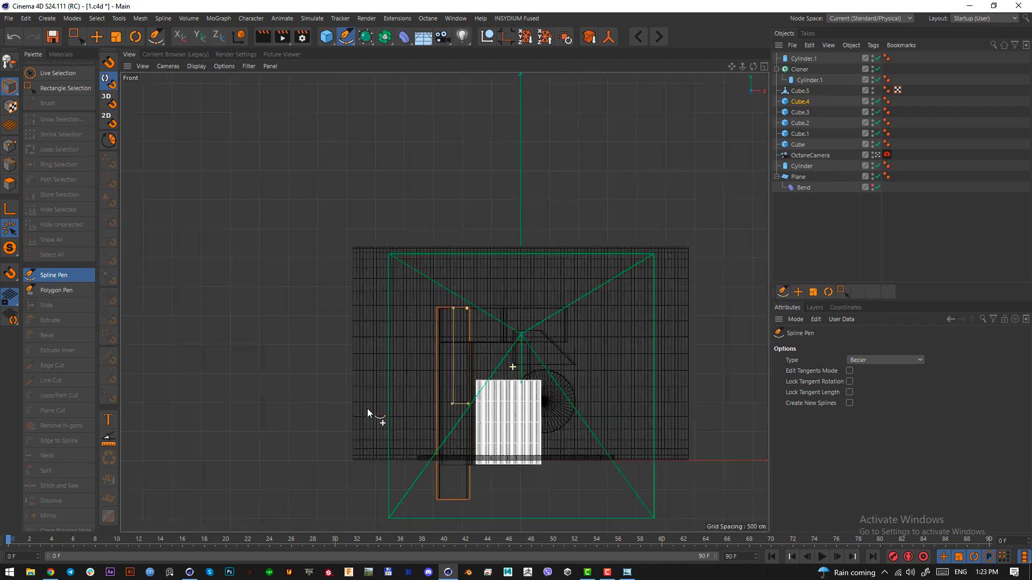
scroll(548, 357, "up", 5)
scroll(484, 387, "down", 5)
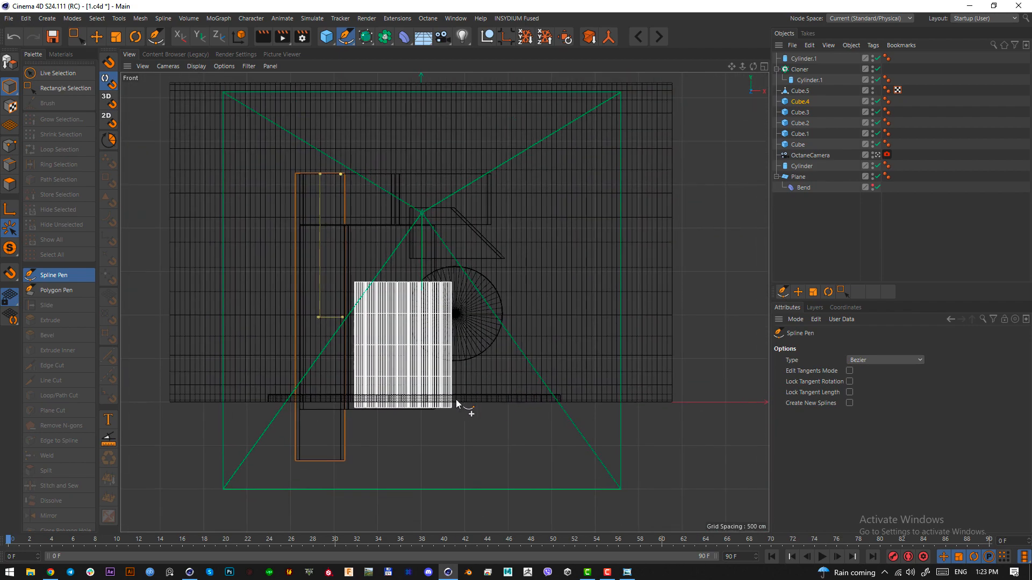
scroll(440, 411, "up", 8)
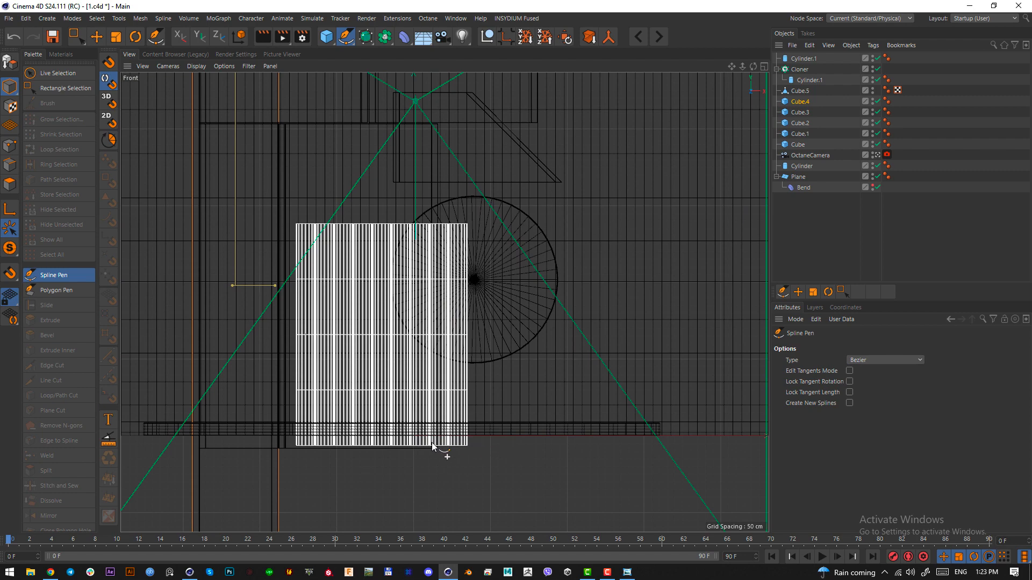
middle_click_drag(512, 442, 436, 428)
scroll(422, 430, "down", 10)
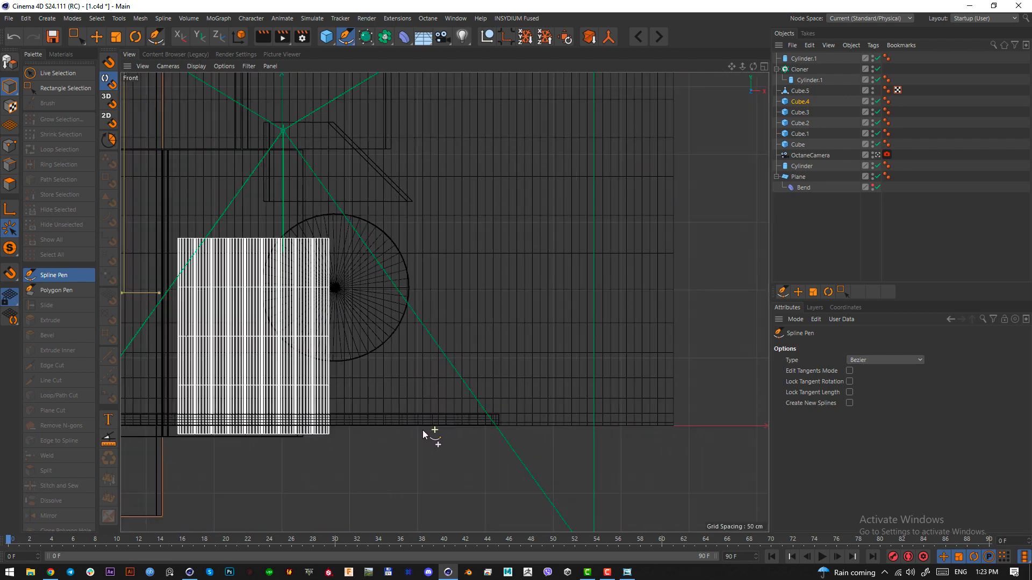
scroll(409, 433, "up", 3)
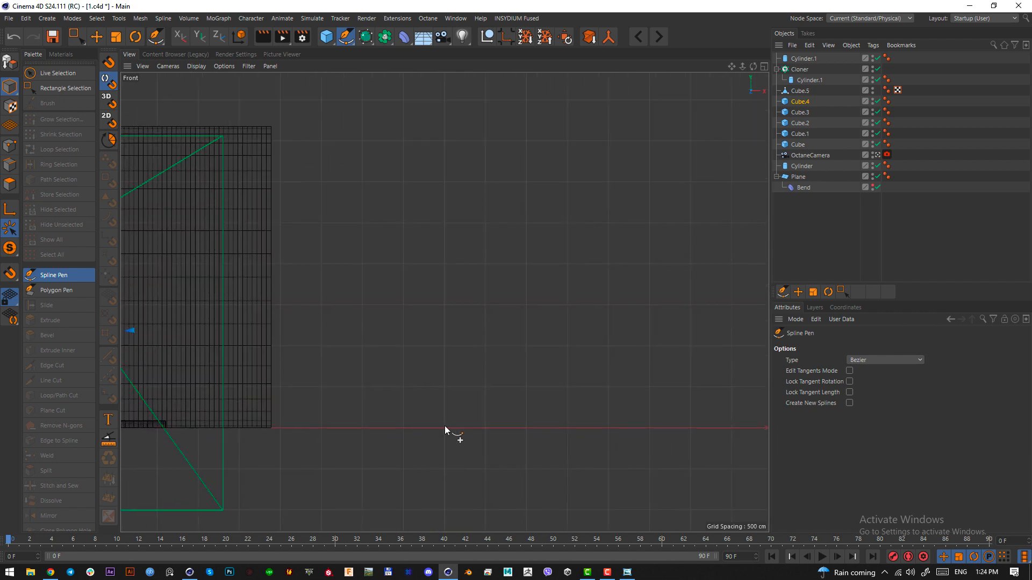
Draw a closed eight-point spline of a block with a rectangular doorway cut into its base and a slanted top edge
left_click(444, 426)
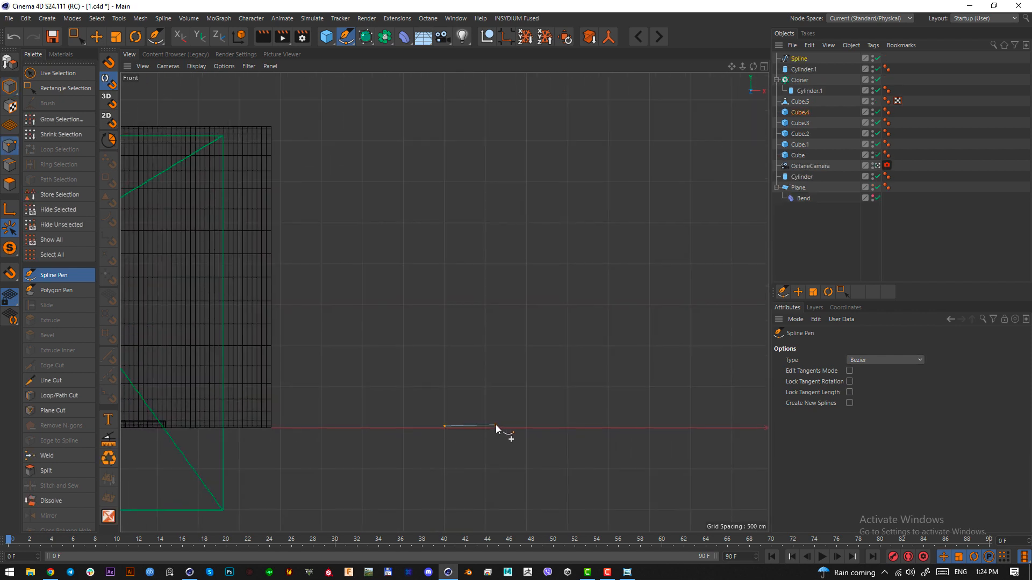
left_click(496, 425)
left_click(495, 279)
left_click(579, 278)
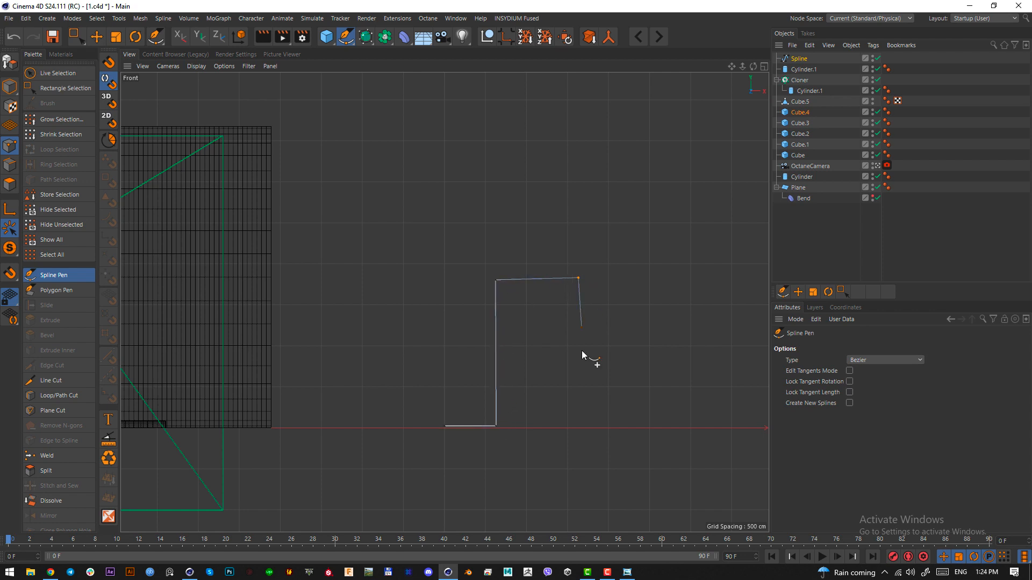
left_click(580, 427)
left_click(624, 428)
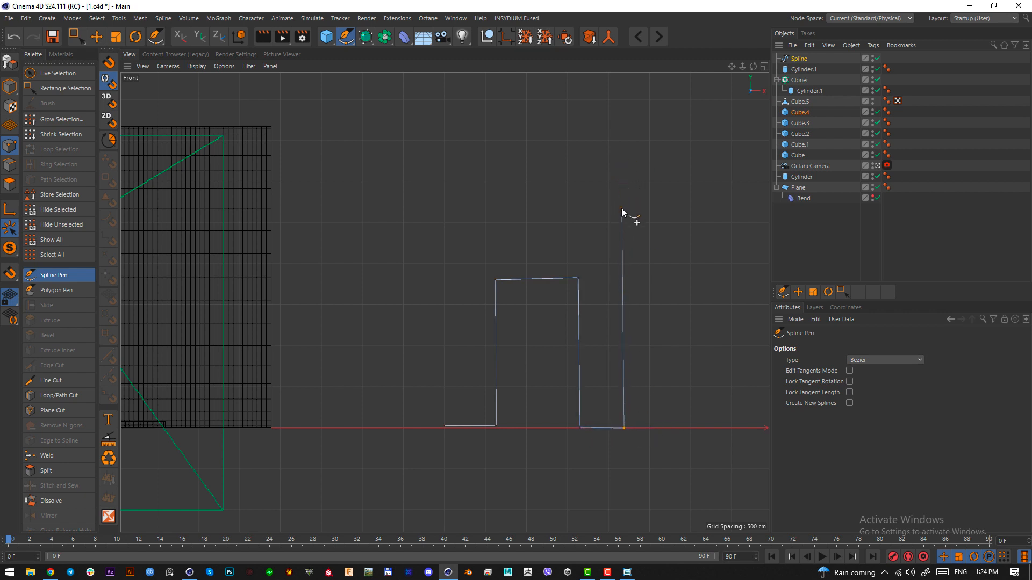
left_click(619, 205)
left_click(444, 143)
left_click(445, 426)
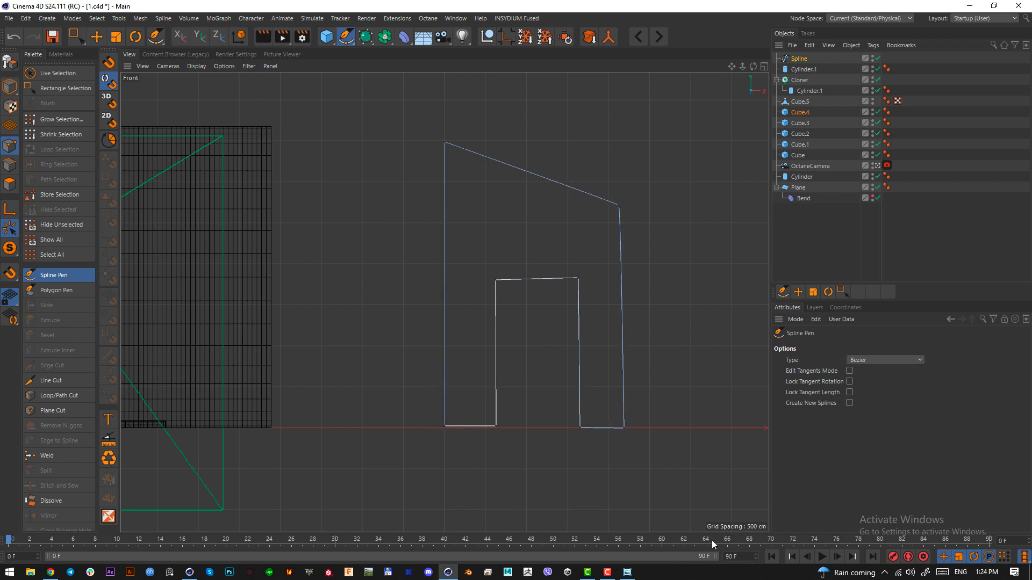
Reverse the top edge's slope to match the reference by lowering the outline's upper-left point and raising its upper-right point
left_click(626, 572)
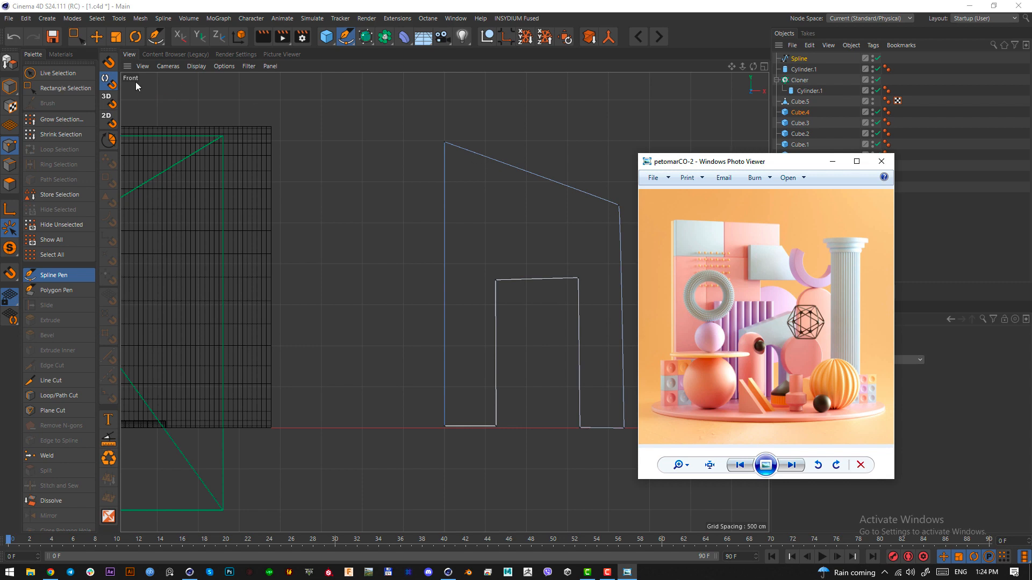
left_click(70, 36)
left_click_drag(442, 123, 487, 179)
left_click_drag(444, 98, 449, 156)
left_click_drag(654, 221, 614, 98)
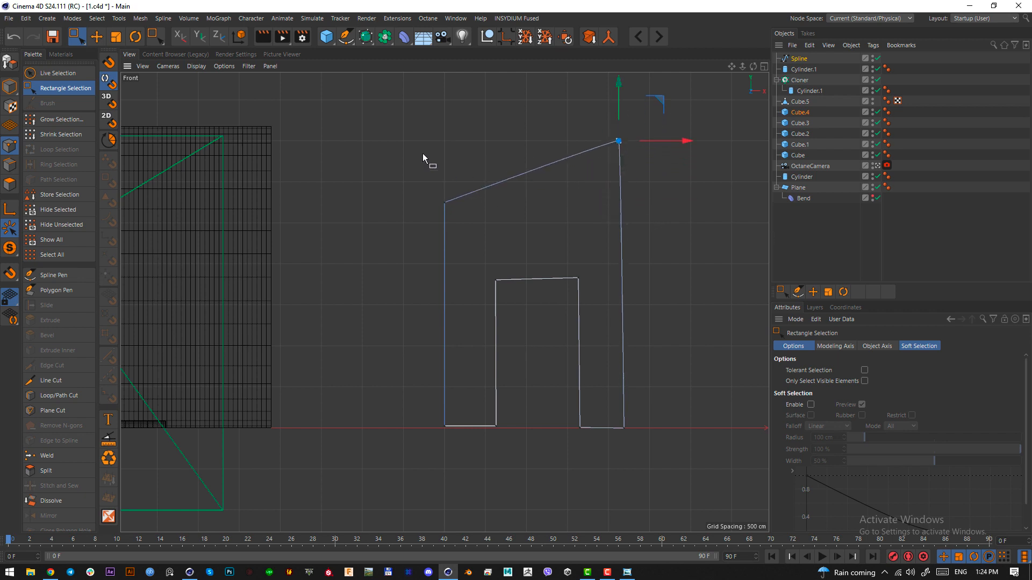
Straighten the outline's outer left and right sides by scaling each pair of side points flat along X
left_click_drag(423, 153, 481, 465)
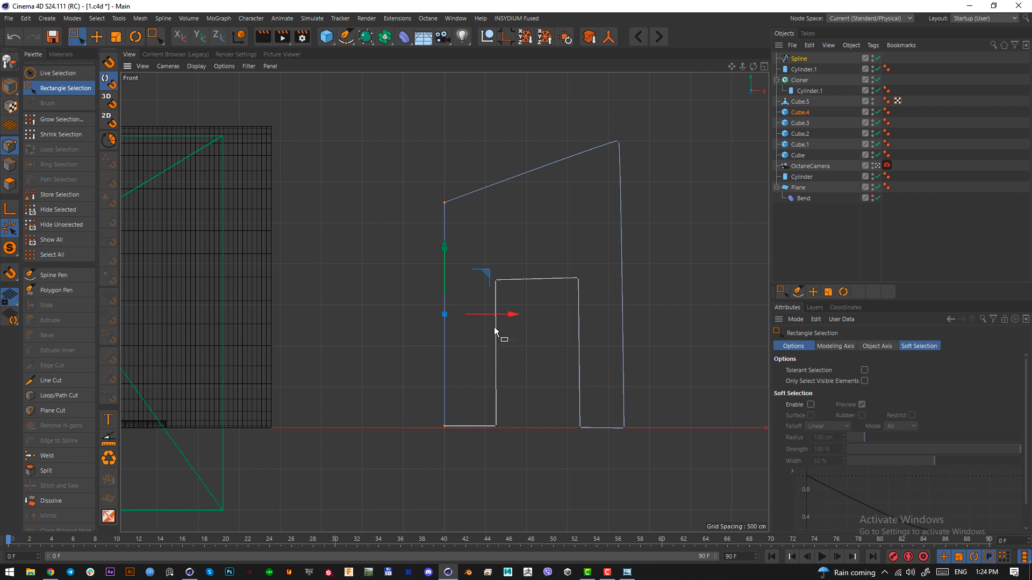
key("t")
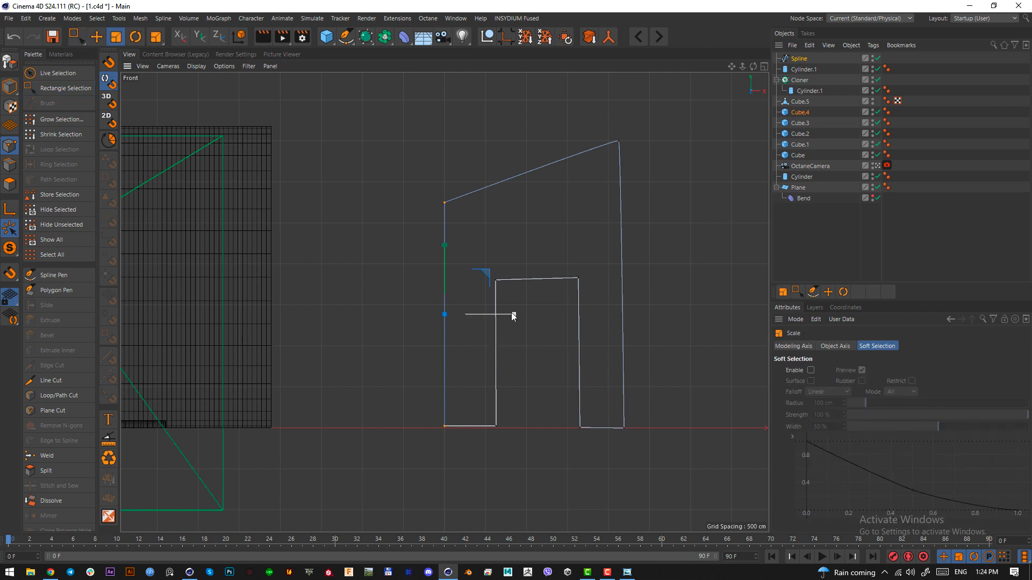
left_click_drag(512, 316, 445, 313)
left_click(77, 36)
left_click_drag(609, 120, 662, 482)
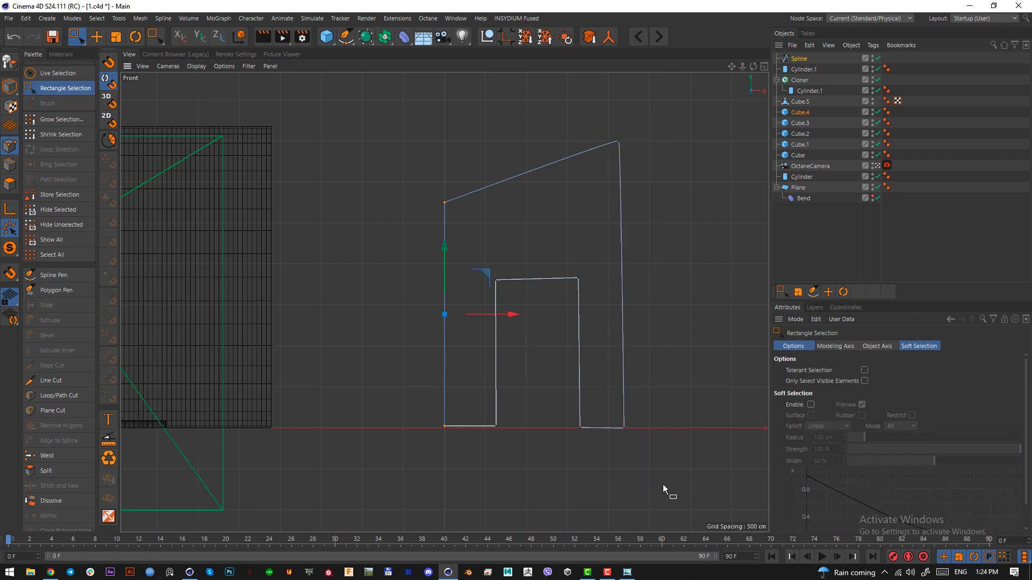
key("t")
left_click_drag(691, 284, 621, 287)
Level the doorway's top edge by scaling its two upper points flat along Y
left_click(77, 36)
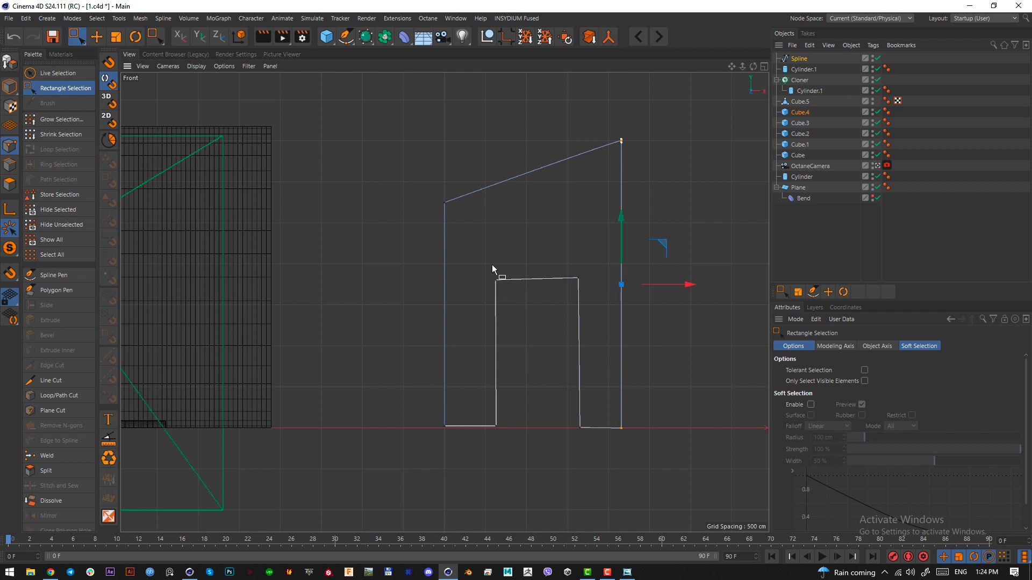
left_click_drag(487, 260, 580, 293)
mouse_move(537, 210)
left_mouse_down()
mouse_move(534, 263)
mouse_move(537, 211)
left_mouse_up()
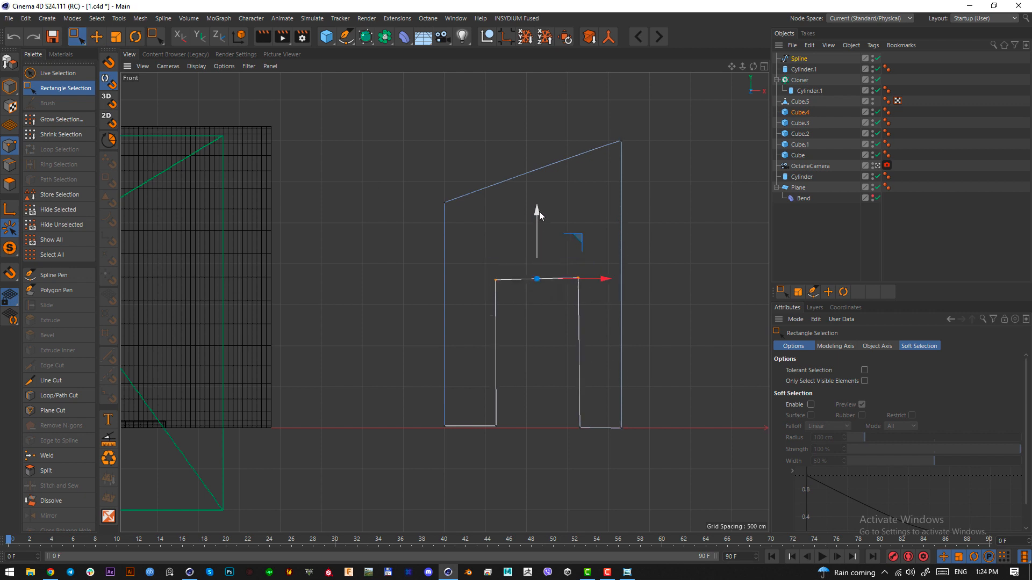
key("t")
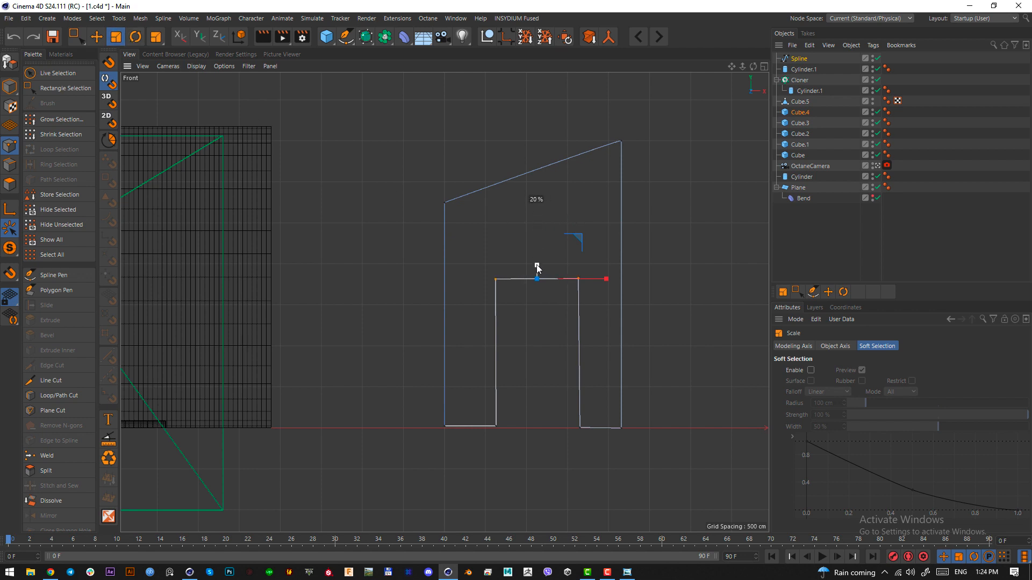
left_click_drag(536, 283, 536, 282)
Align all four base points of the outline on one level by scaling them flat along Y
left_click(82, 43)
left_click_drag(424, 405, 658, 442)
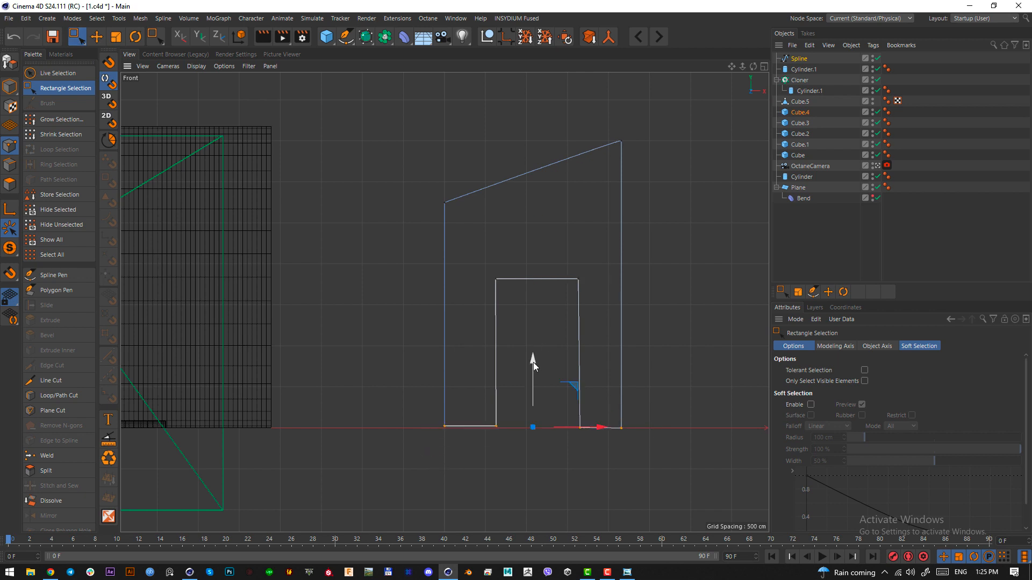
key("t")
left_click_drag(534, 355, 532, 428)
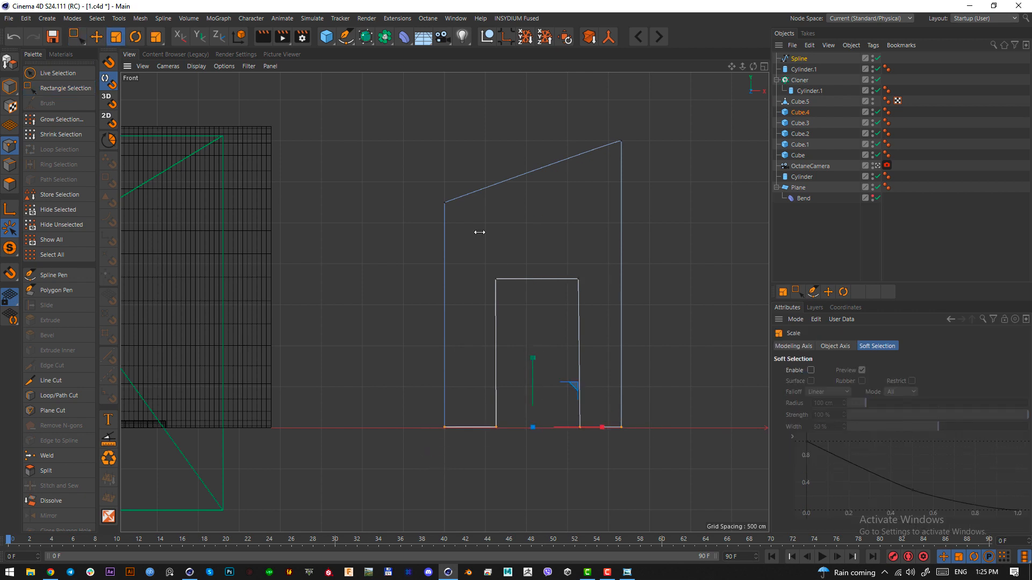
Check the reference image and chamfer the doorway's two upper points with a radius of about 685 cm to form a round arch
left_click(627, 572)
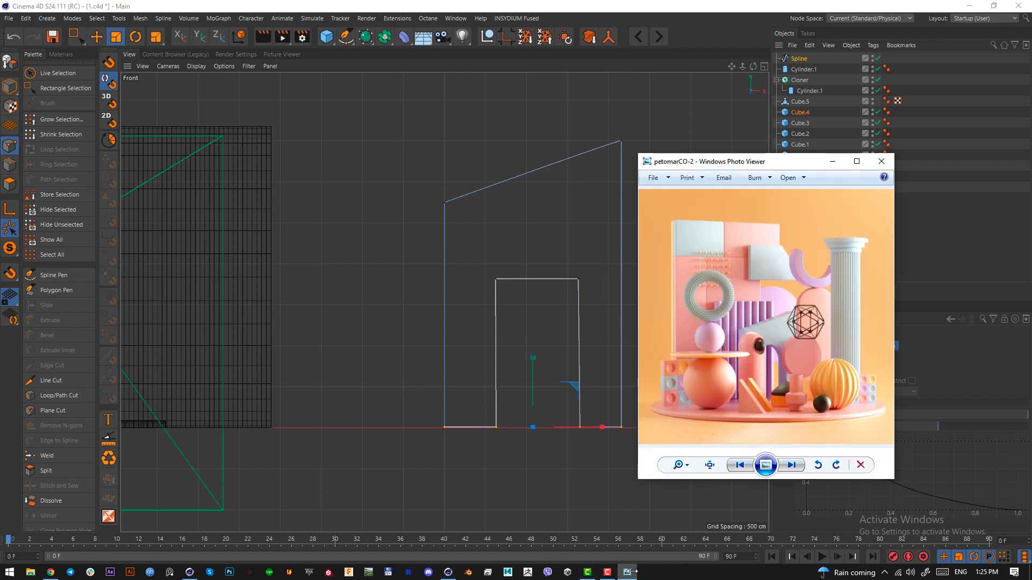
left_click(629, 572)
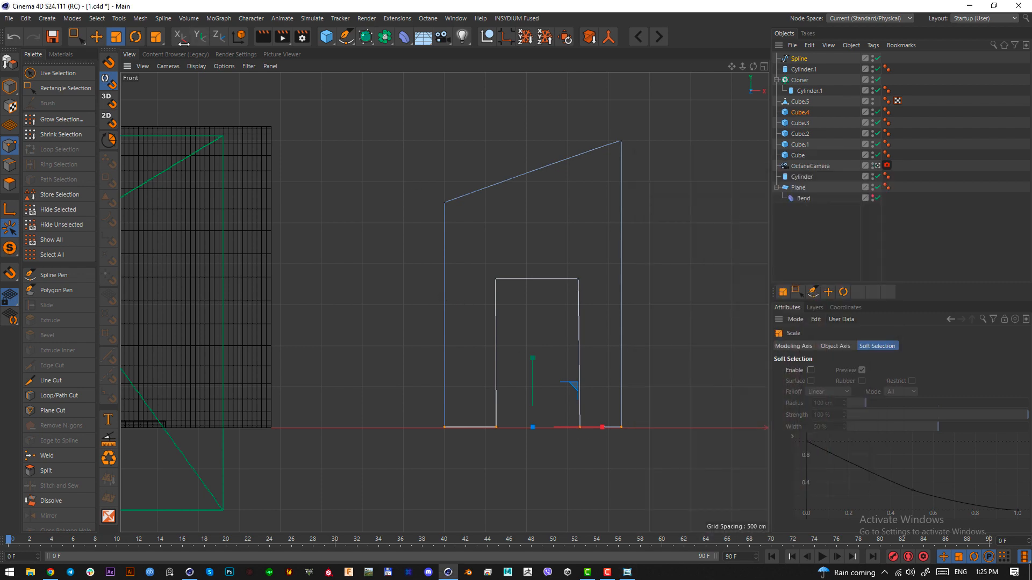
left_click(76, 36)
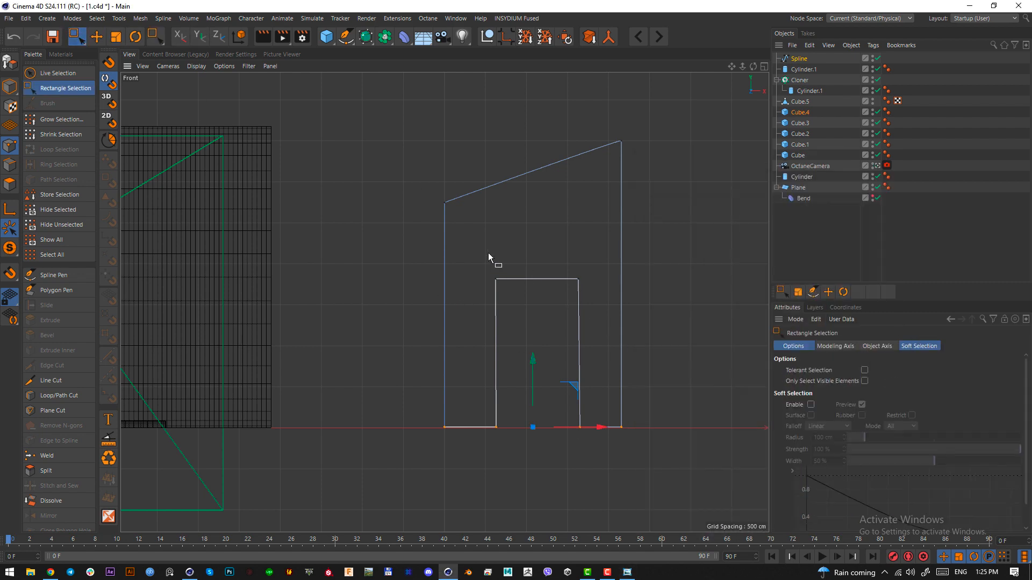
left_click_drag(488, 256, 591, 293)
right_click(575, 279)
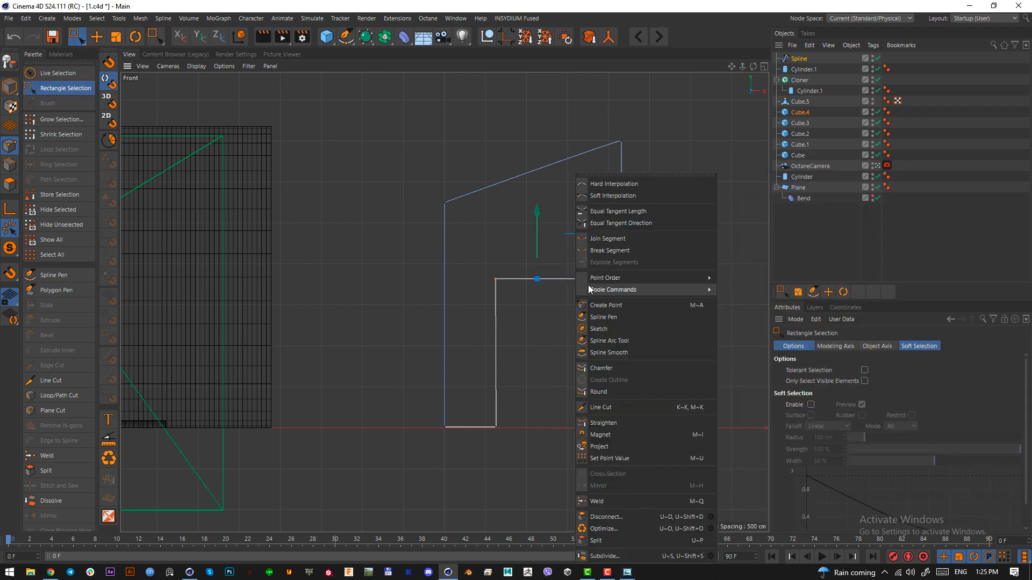
left_click(604, 368)
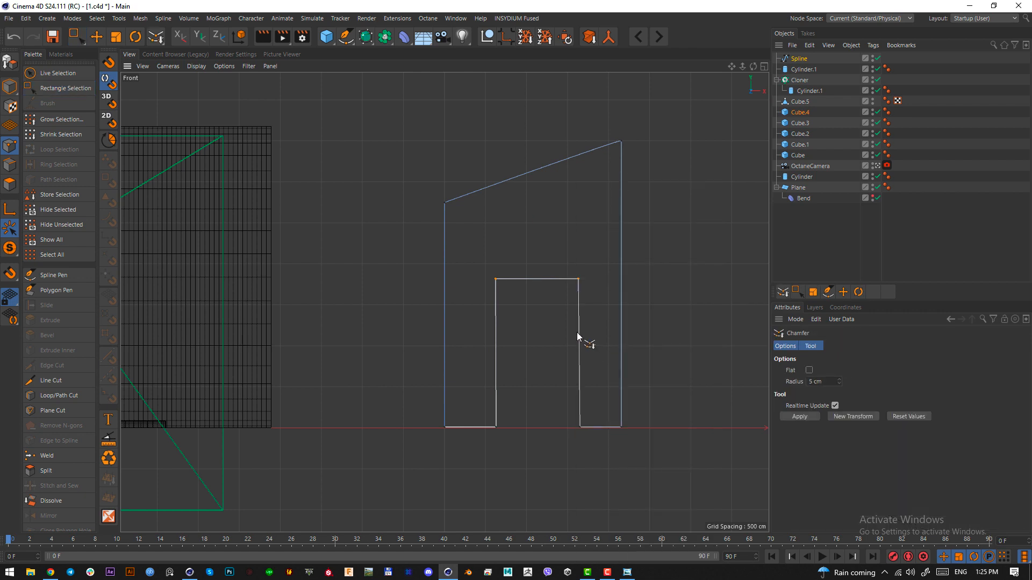
key("m")
key("s")
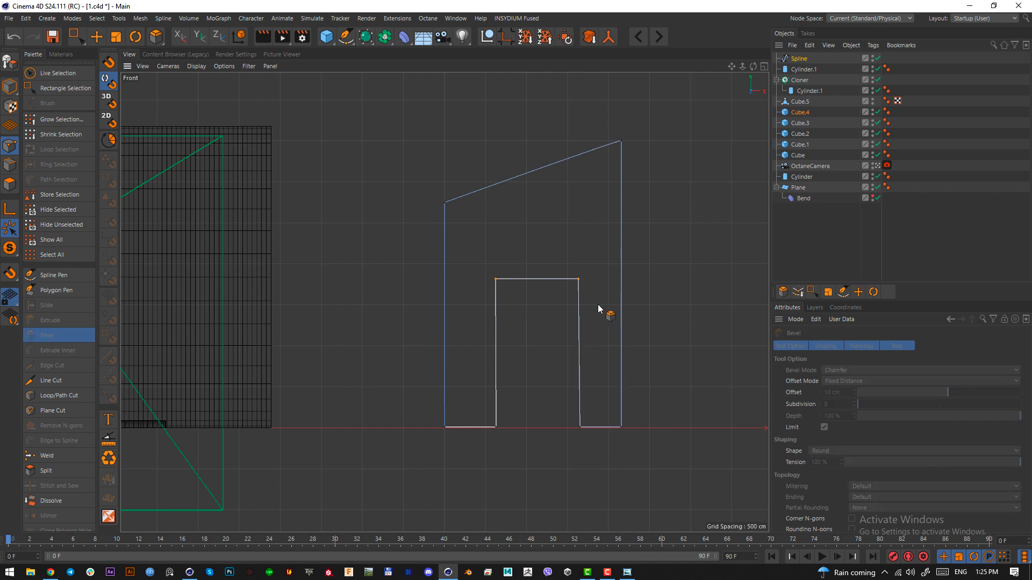
right_click(511, 291)
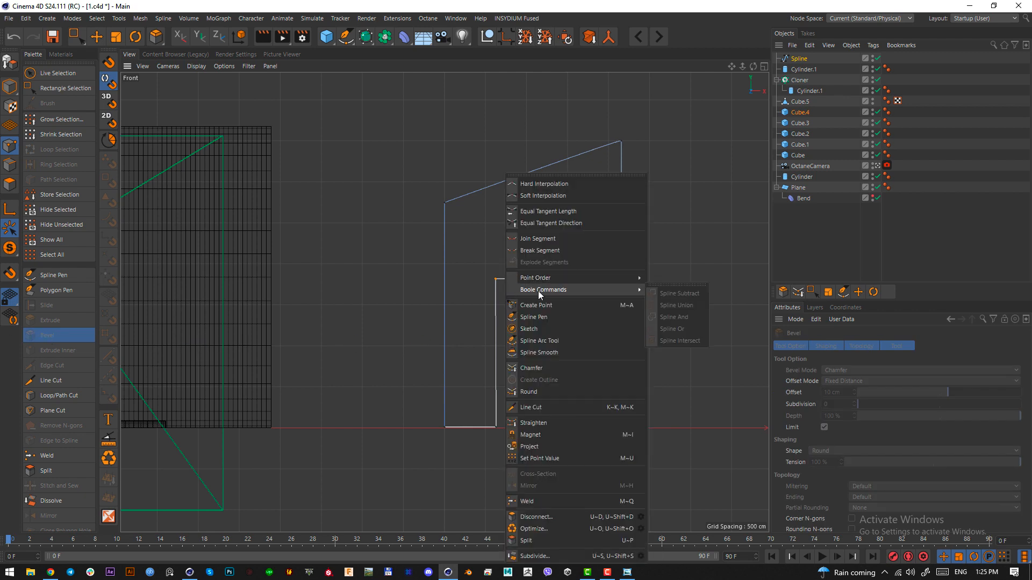
left_click(543, 370)
left_click_drag(360, 345, 419, 345)
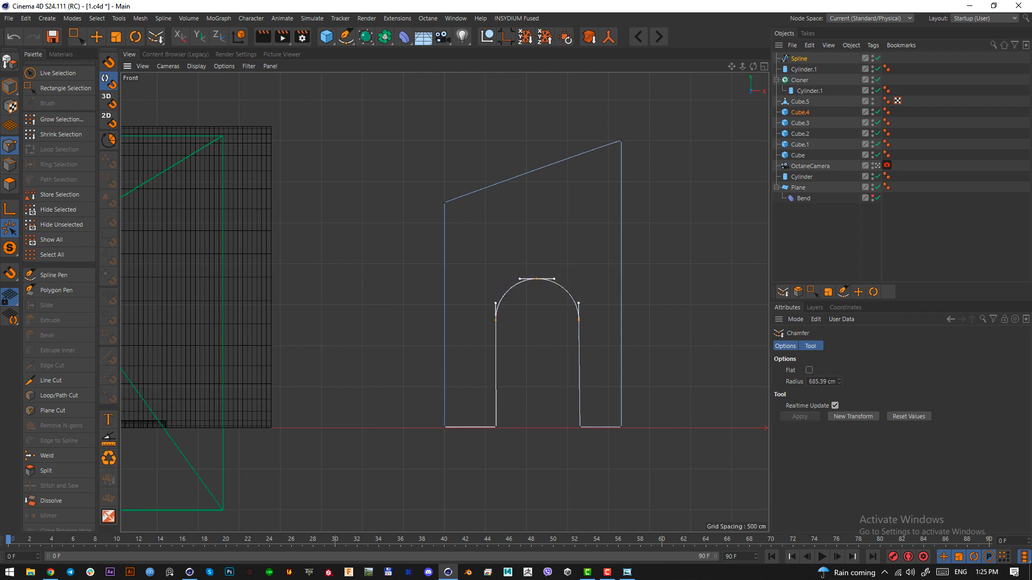
key("Return")
Return to whole-object editing and place the arch spline inside an Extrude generator
left_click_drag(78, 39, 100, 52)
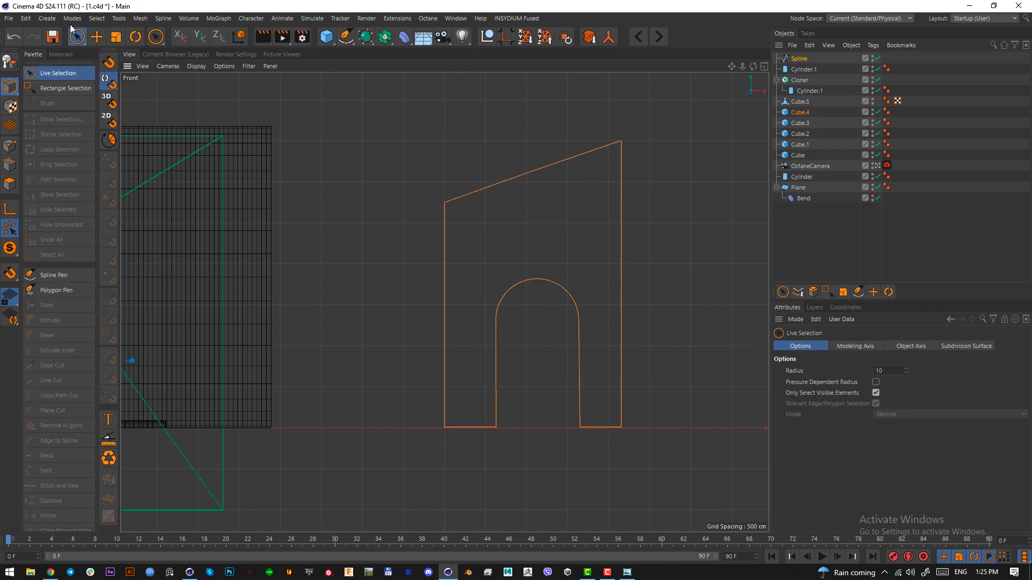
left_click(367, 39)
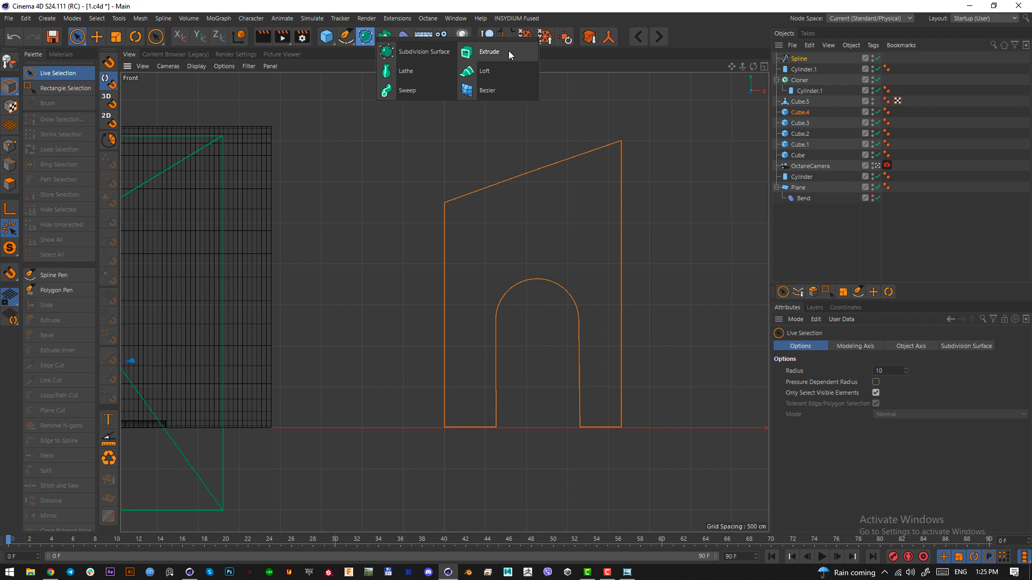
left_click(508, 51, "alt")
left_click(798, 62)
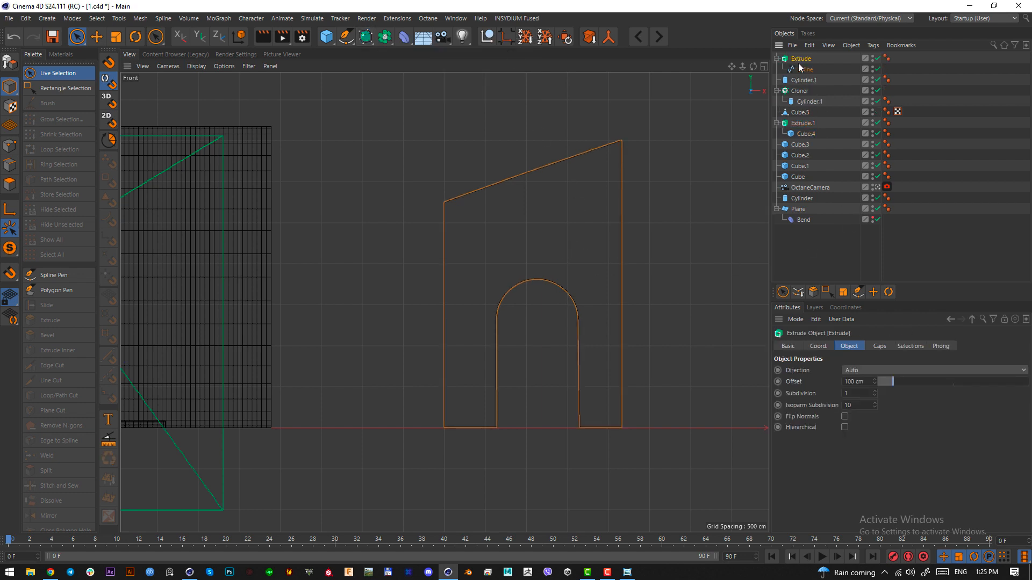
left_click(801, 70)
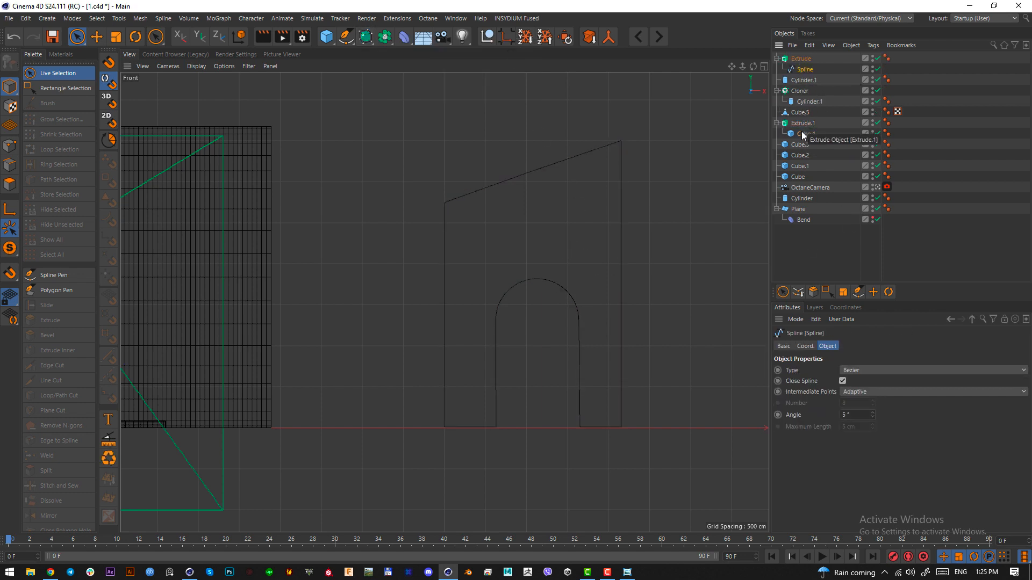
Take Cube.4 out of the unwanted Extrude.1 generator and delete that generator
scroll(385, 304, "down", 3)
scroll(386, 304, "down", 1)
key("F1")
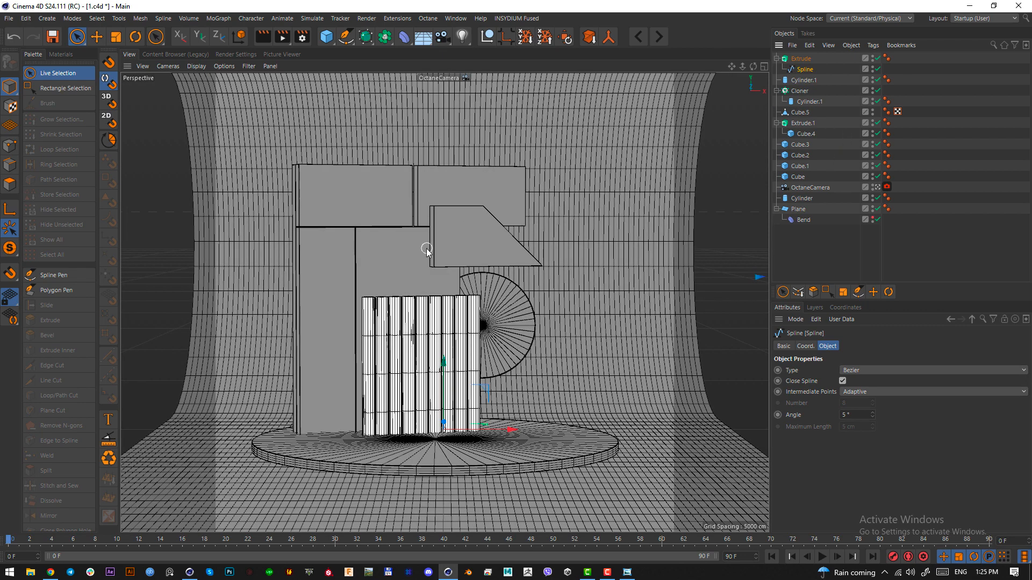
left_click(806, 101)
left_click(806, 133)
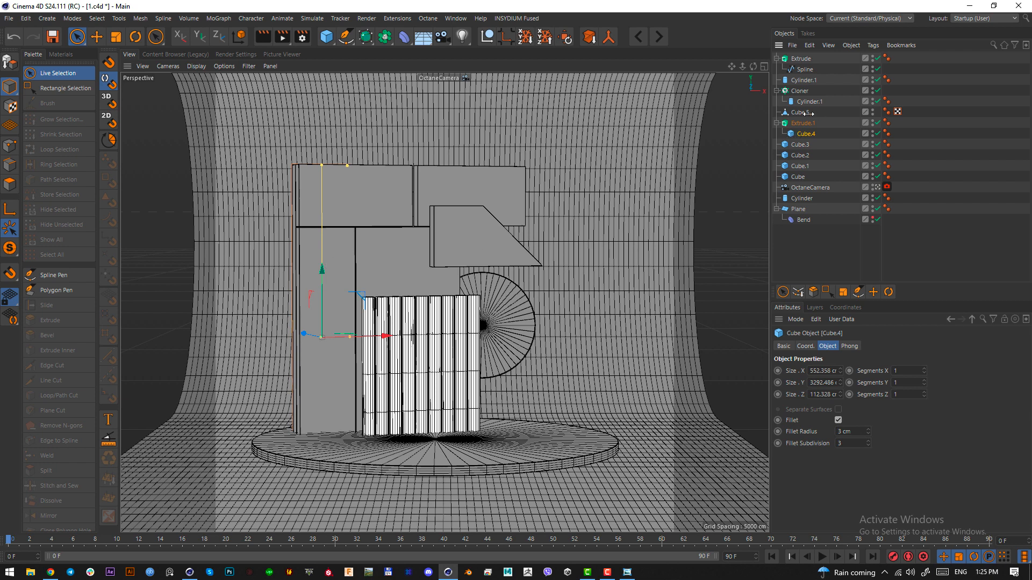
left_click(786, 122)
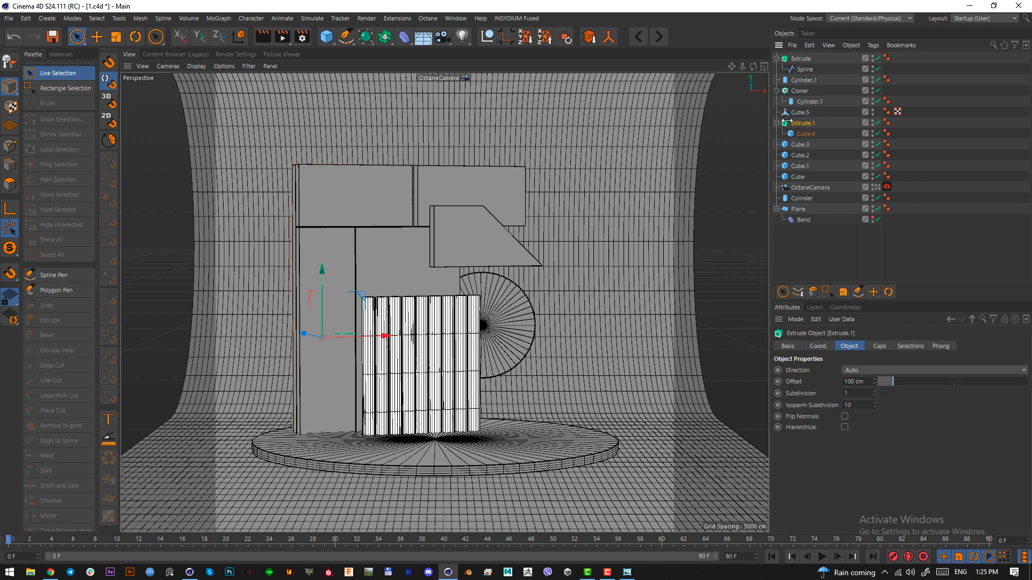
left_click(802, 69)
left_click(804, 133)
left_click_drag(798, 131, 800, 117)
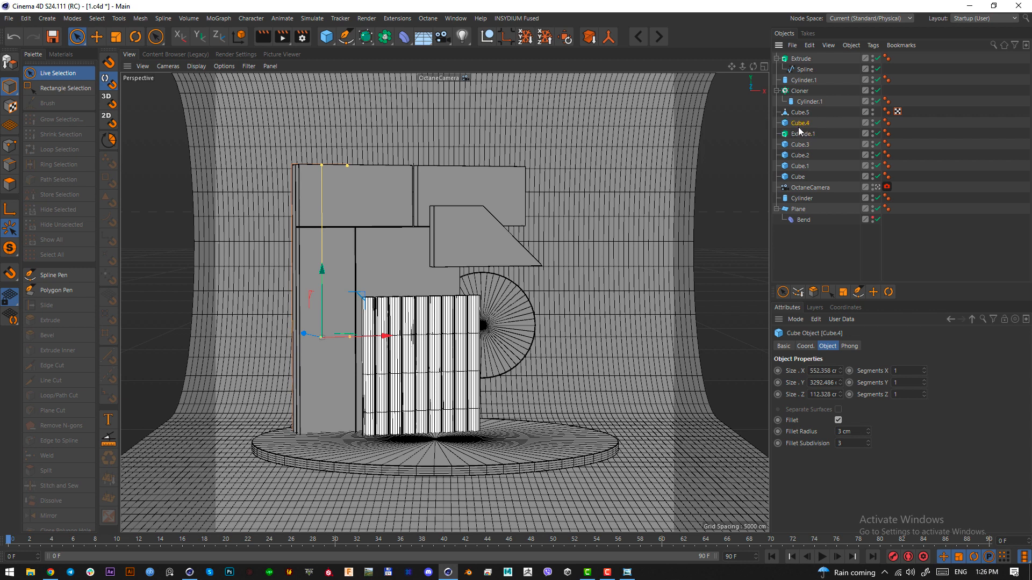
left_click(799, 133)
key("Delete")
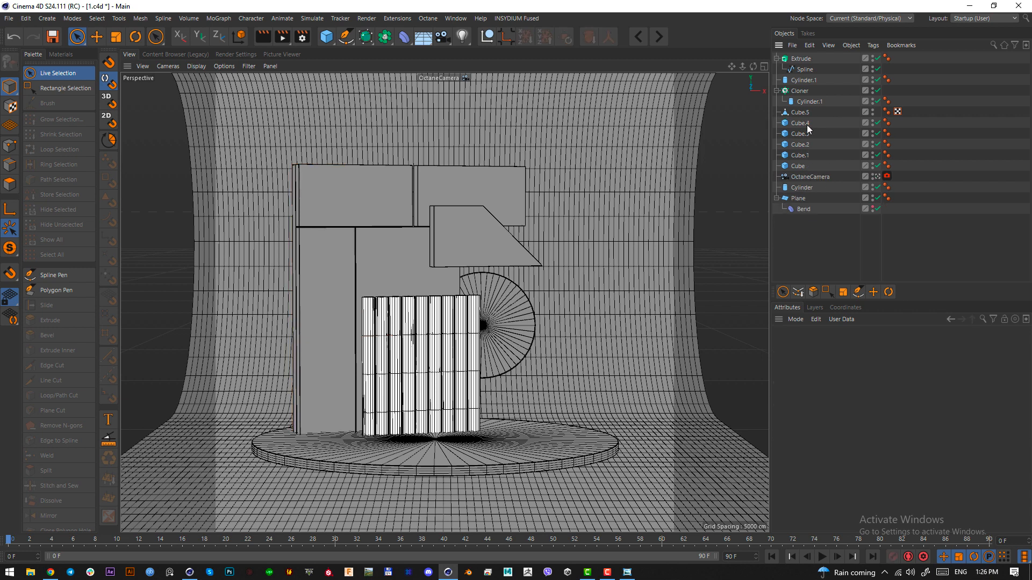
Move the extruded arch in the top view from beside the scene onto the round platform, in front of the cylinder row
left_click(796, 59)
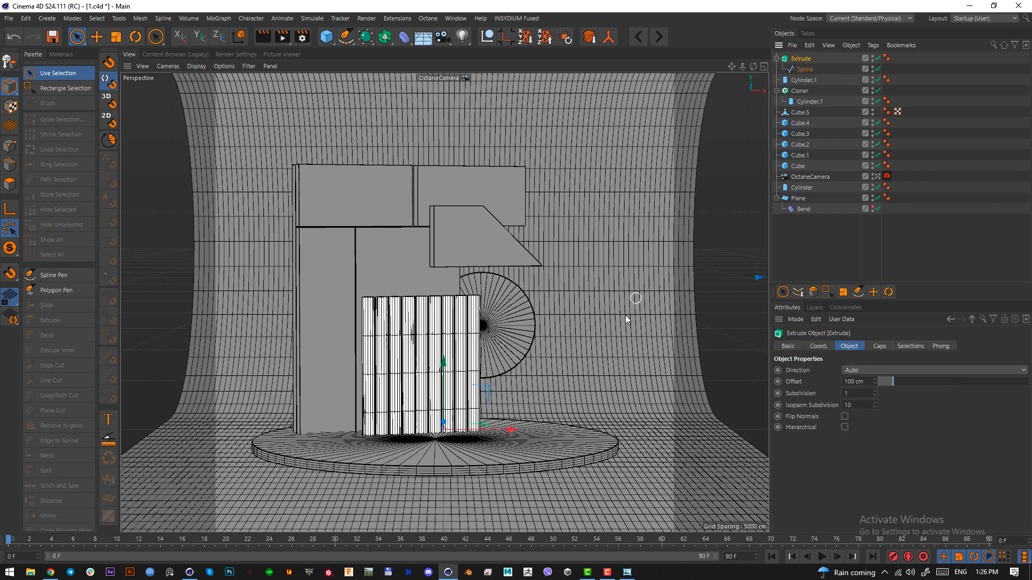
key("F2")
scroll(533, 350, "down", 8)
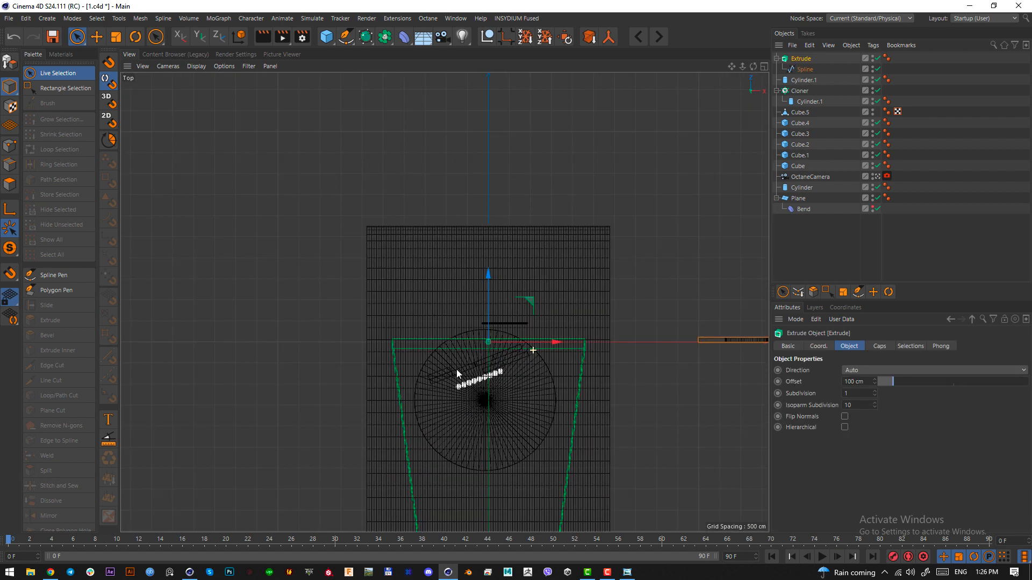
key("e")
left_click_drag(623, 387, 356, 457)
key("F1")
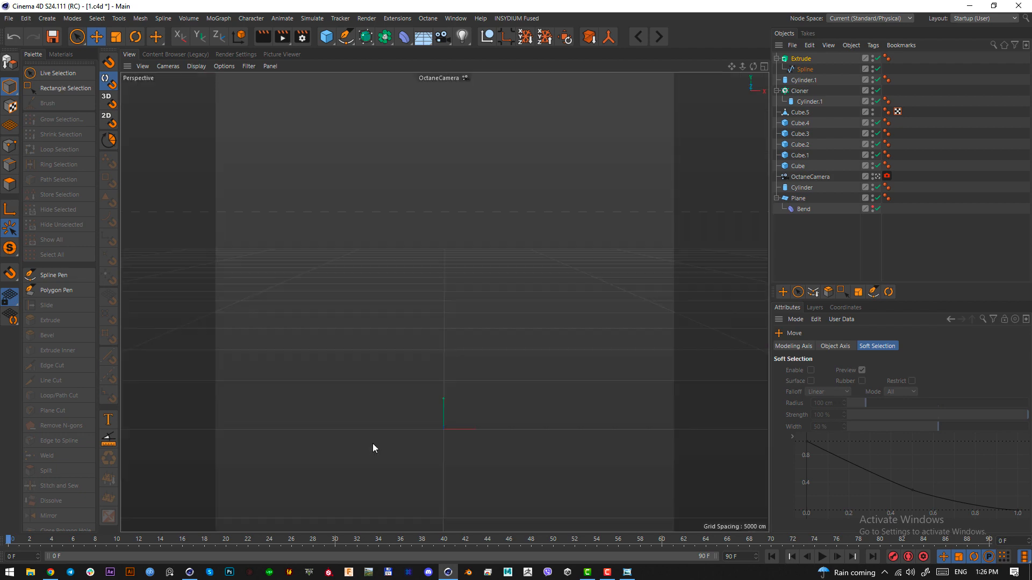
Shift the arch Extrude's axis to the middle of its geometry in the top view without moving the arch
left_click(807, 60)
key("F2")
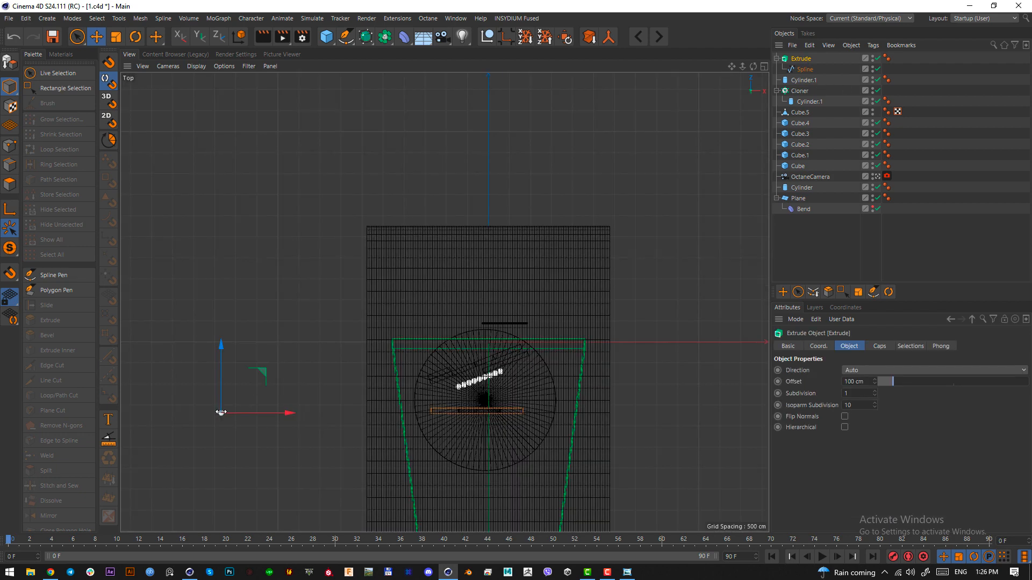
left_click(10, 209)
left_click_drag(258, 365, 516, 367)
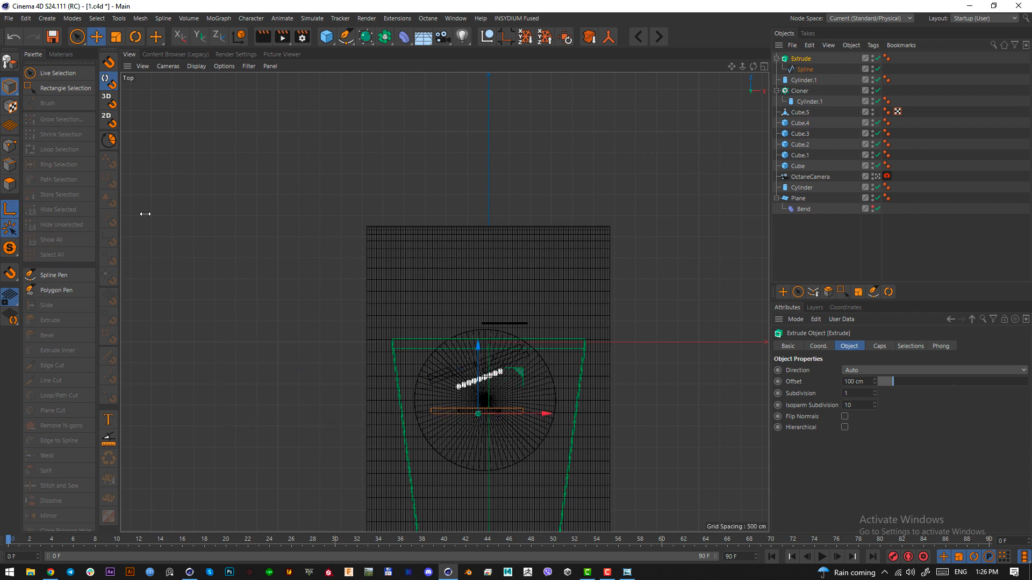
left_click(10, 210)
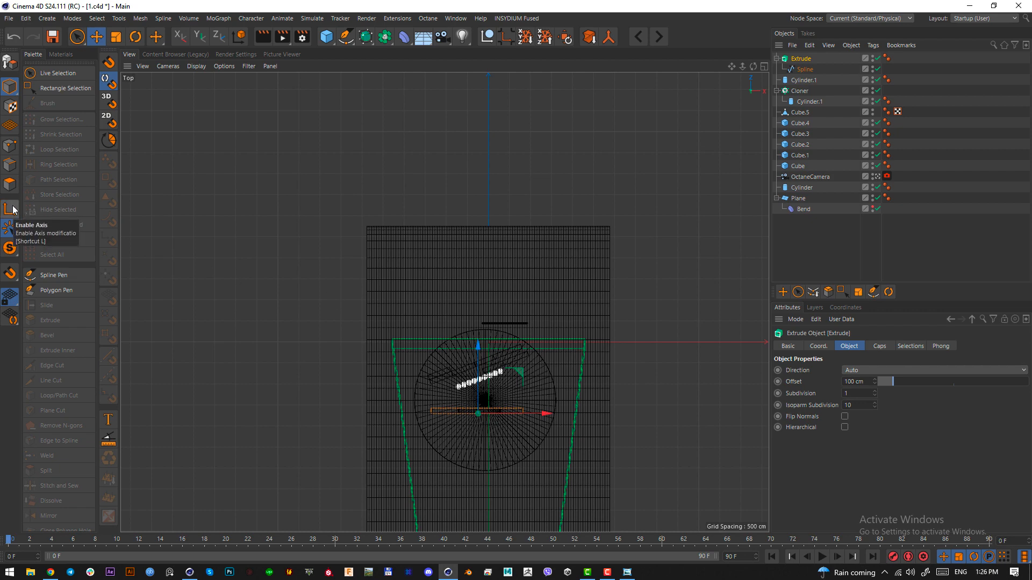
key("F1")
key("l")
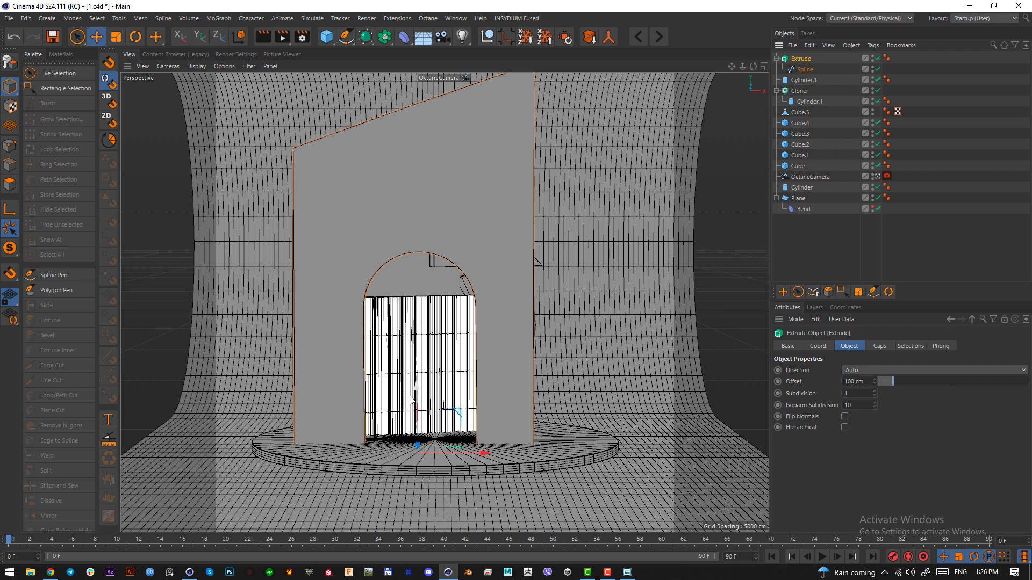
Set the arch's extrusion offset to 326 cm
key("F2")
scroll(598, 418, "up", 4)
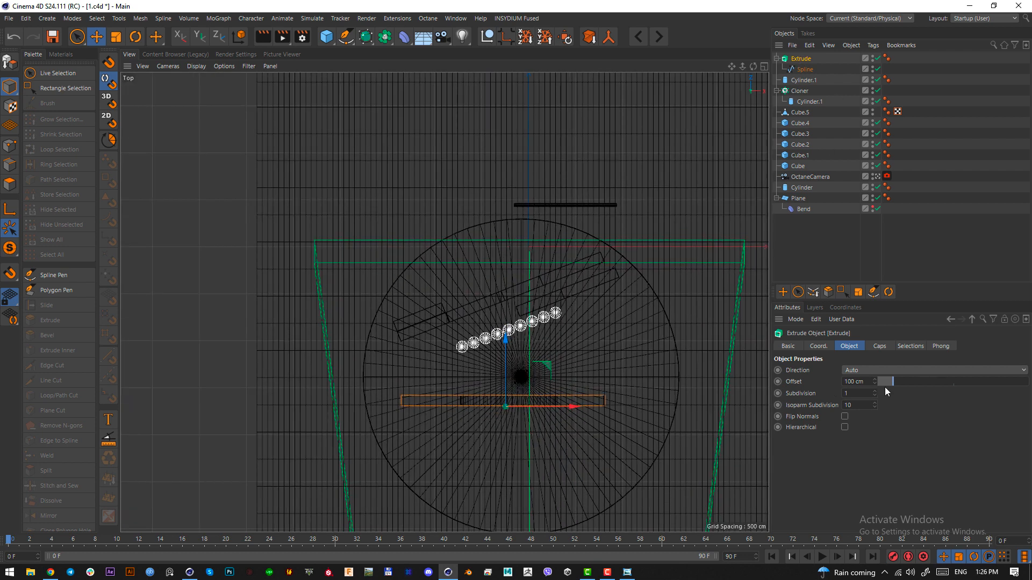
left_click_drag(894, 380, 926, 387)
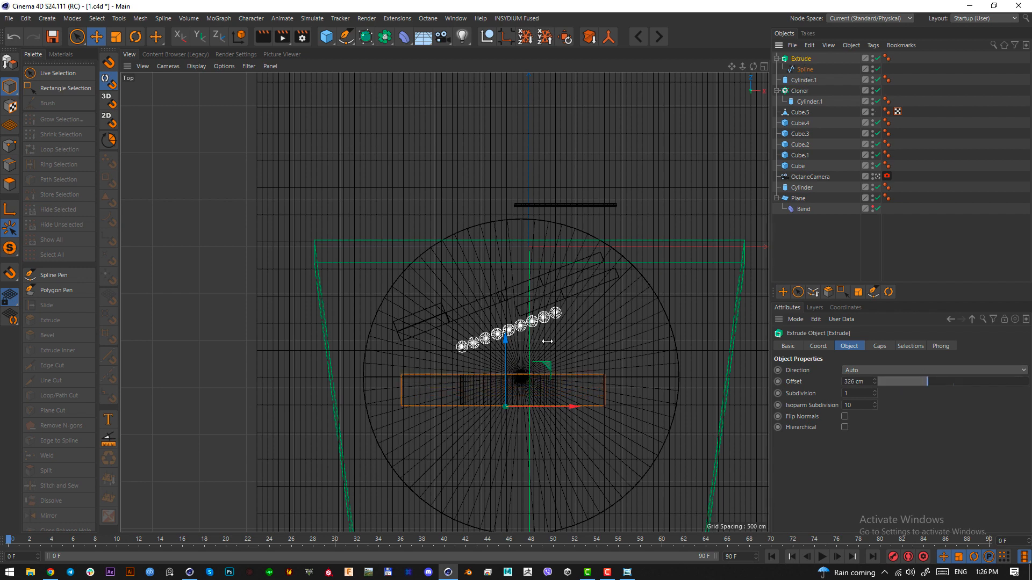
Scale the arch uniformly down to less than half its size so its peak matches the cylinder row's height
key("F1")
key("t")
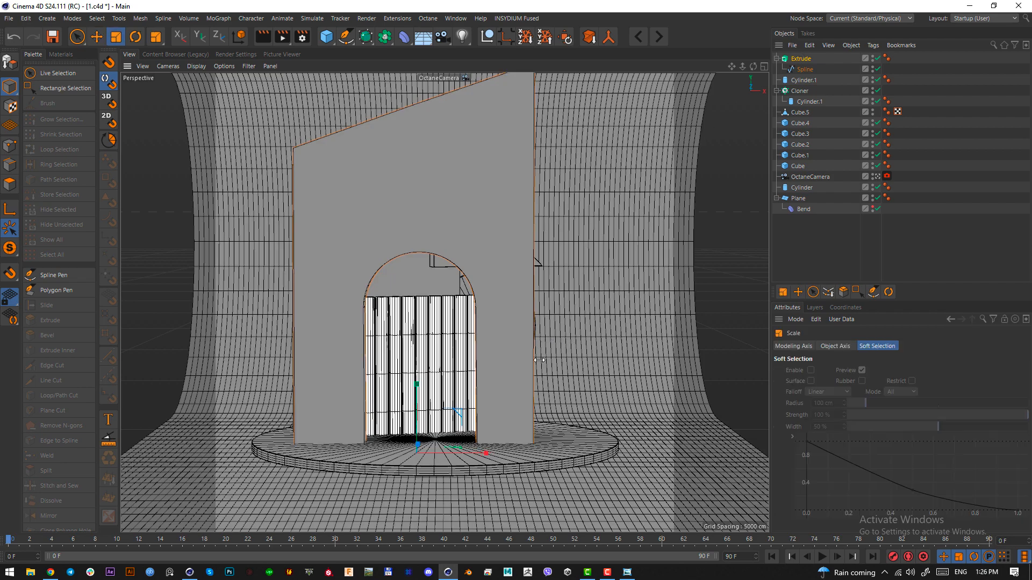
left_click_drag(622, 360, 427, 442)
Compare with the reference image, turn the arch slightly about its vertical axis and move it along the platform in front of the disc
left_click(626, 572)
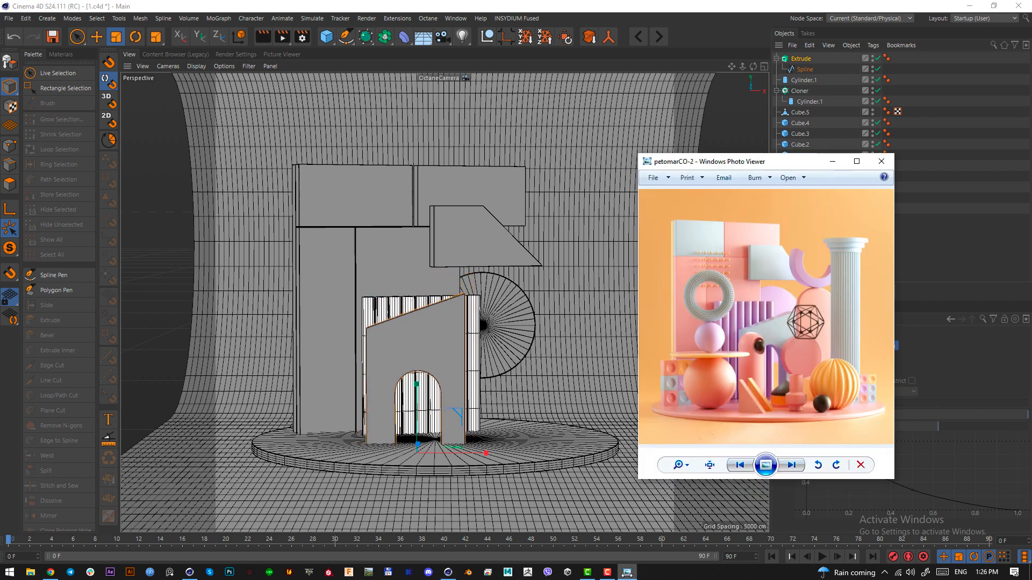
left_click(626, 571)
key("r")
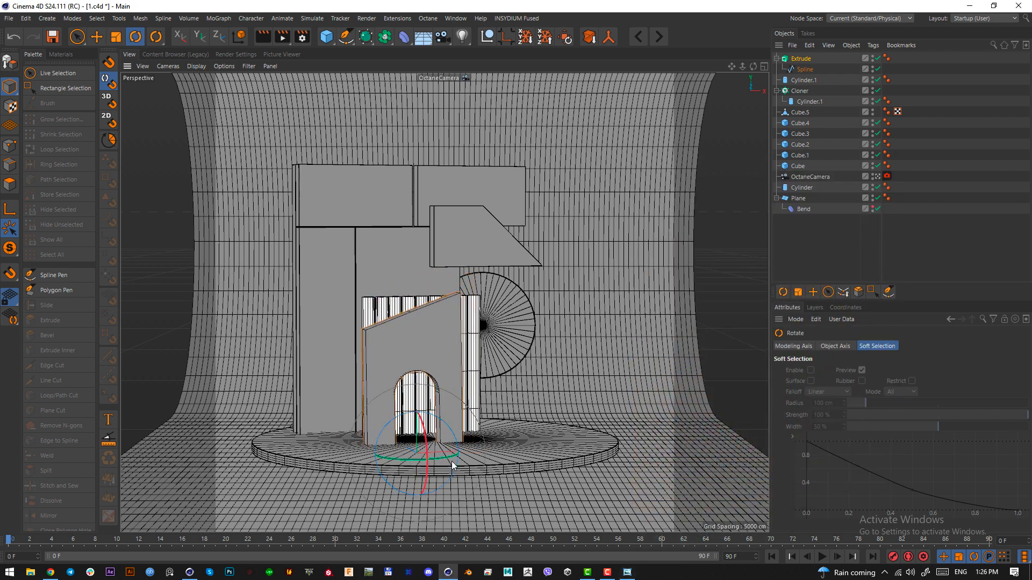
mouse_move(456, 455)
left_mouse_down()
mouse_move(446, 462)
mouse_move(462, 458)
left_mouse_up()
key("e")
left_click_drag(524, 413, 582, 399)
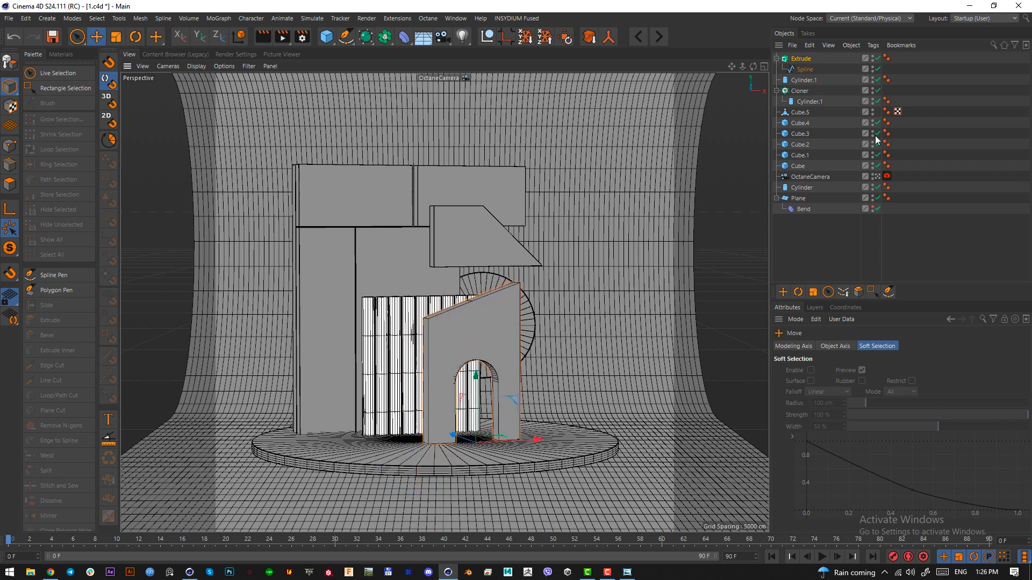
Lower the two upper corner points of the arch's spline together, temporarily disabling its Extrude, so the slanted top sits lower
left_click(885, 227)
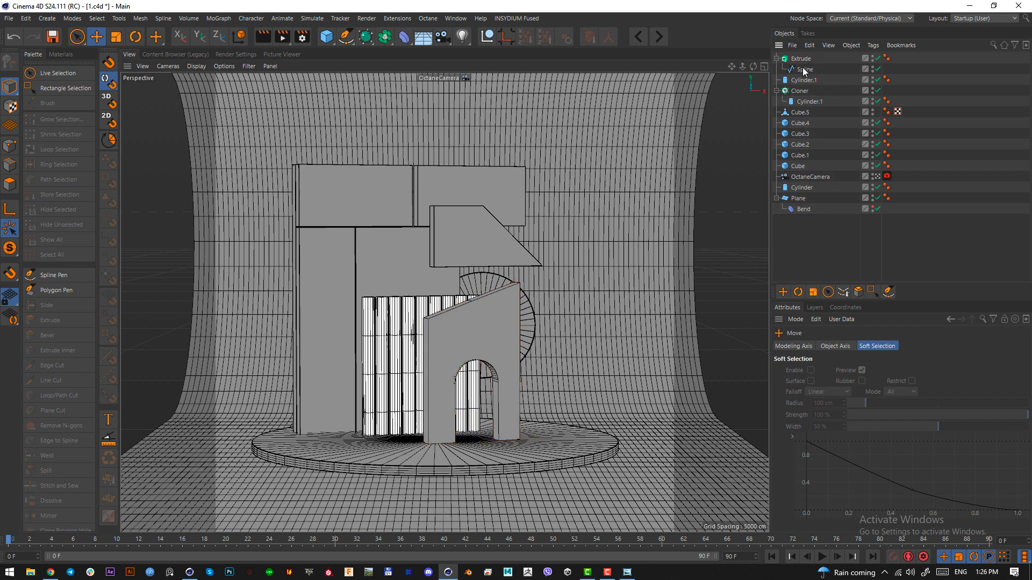
left_click(804, 71)
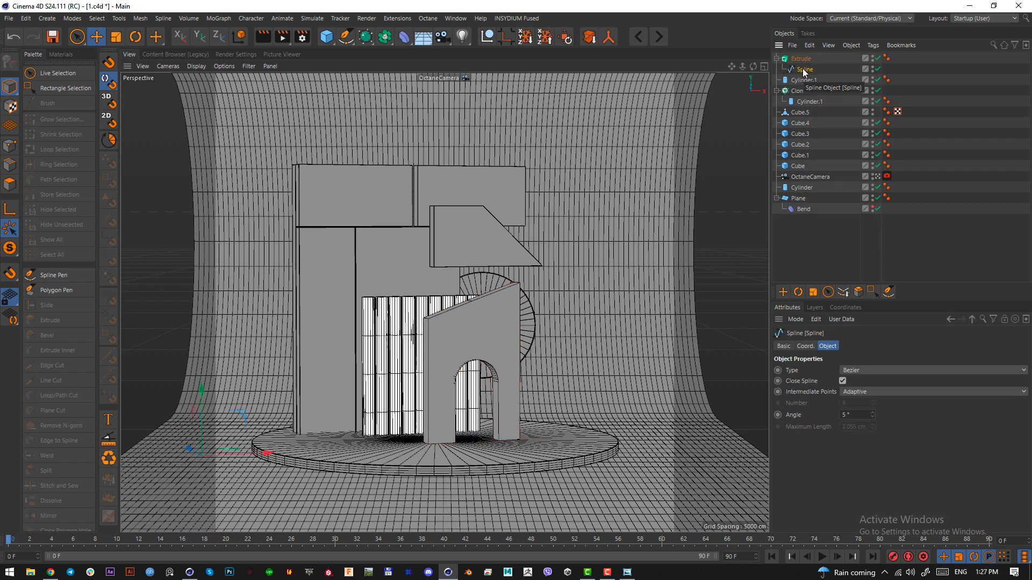
key("q")
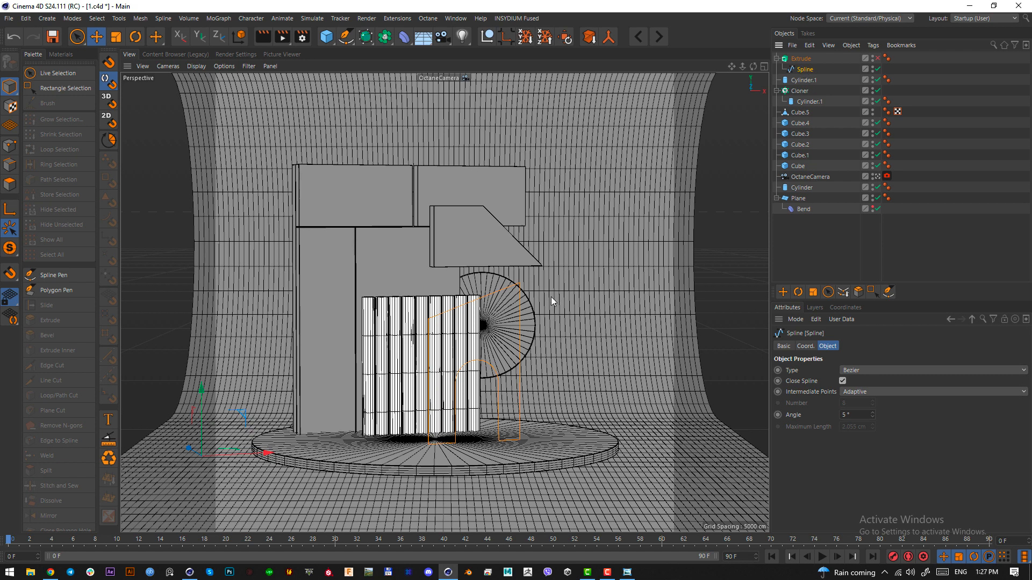
left_click(10, 145)
left_click_drag(77, 37, 108, 60)
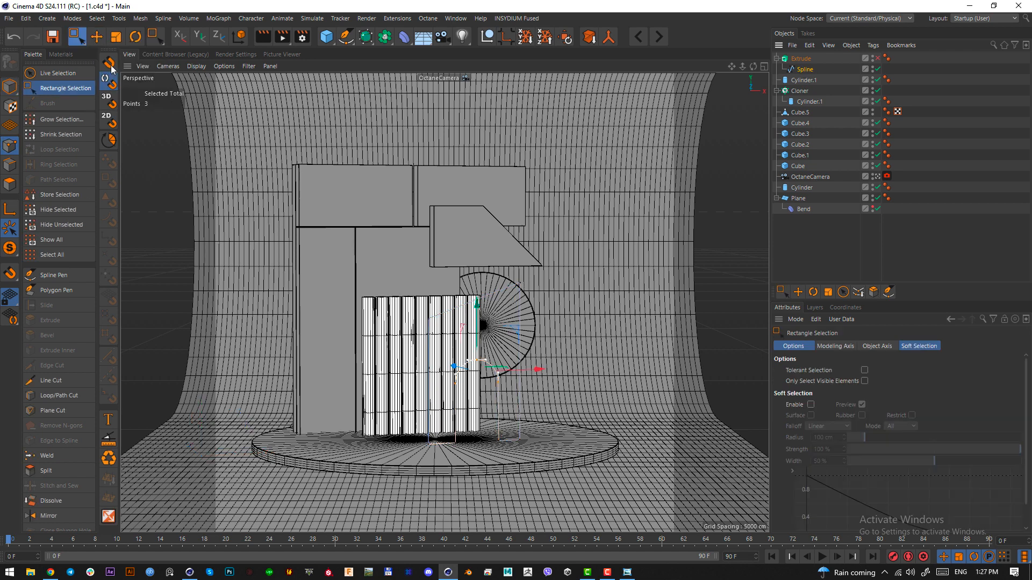
left_click_drag(501, 252, 547, 297)
left_click_drag(396, 288, 442, 333, "shift")
left_click_drag(475, 241, 476, 262)
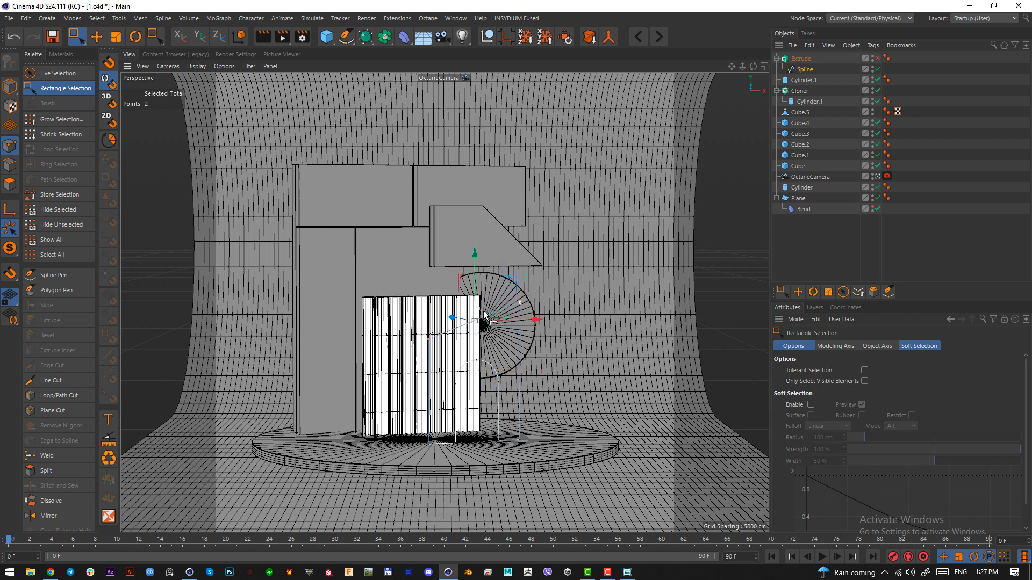
left_click_drag(484, 320, 483, 314)
left_click_drag(476, 268, 477, 275)
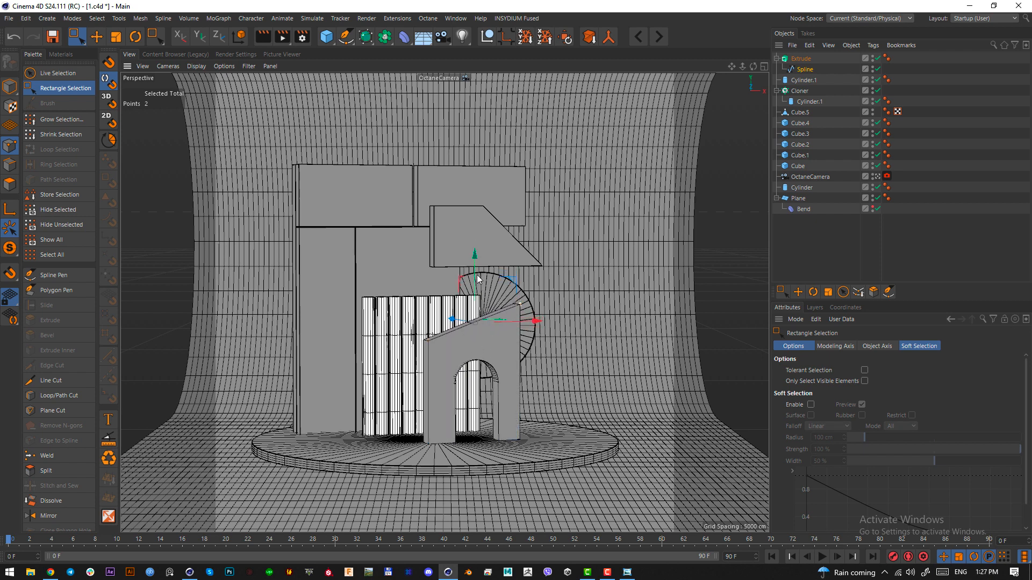
Set the slanted arch's extrusion offset to 233 cm and its round cap bevel size to 7.17 cm
left_click(801, 58)
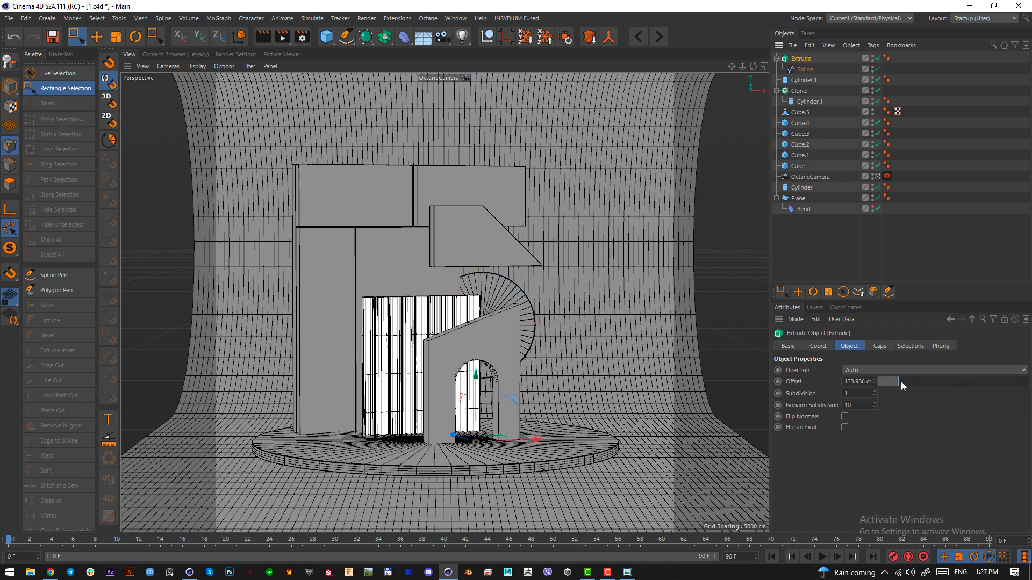
left_click_drag(901, 382, 914, 387)
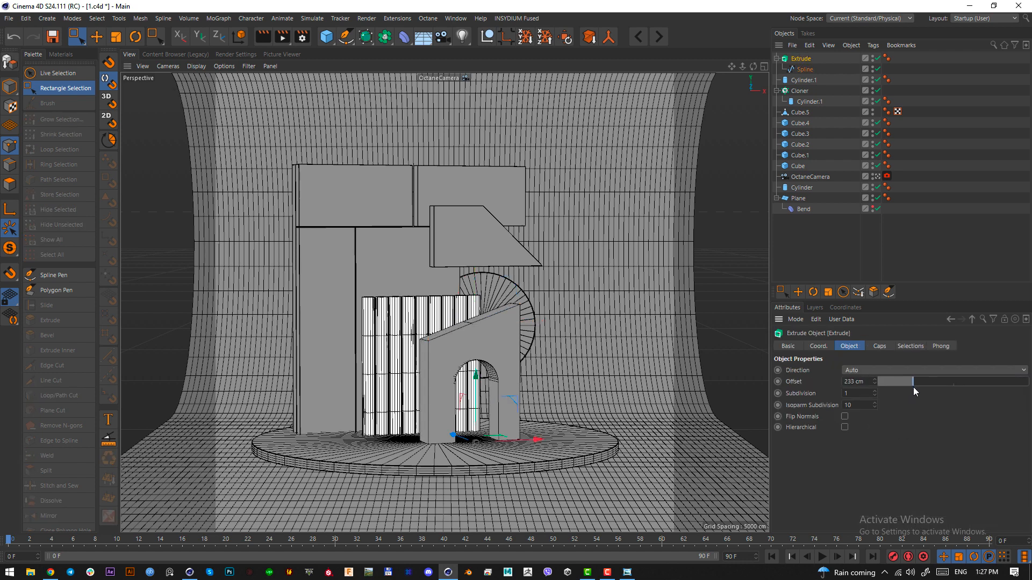
left_click(879, 346)
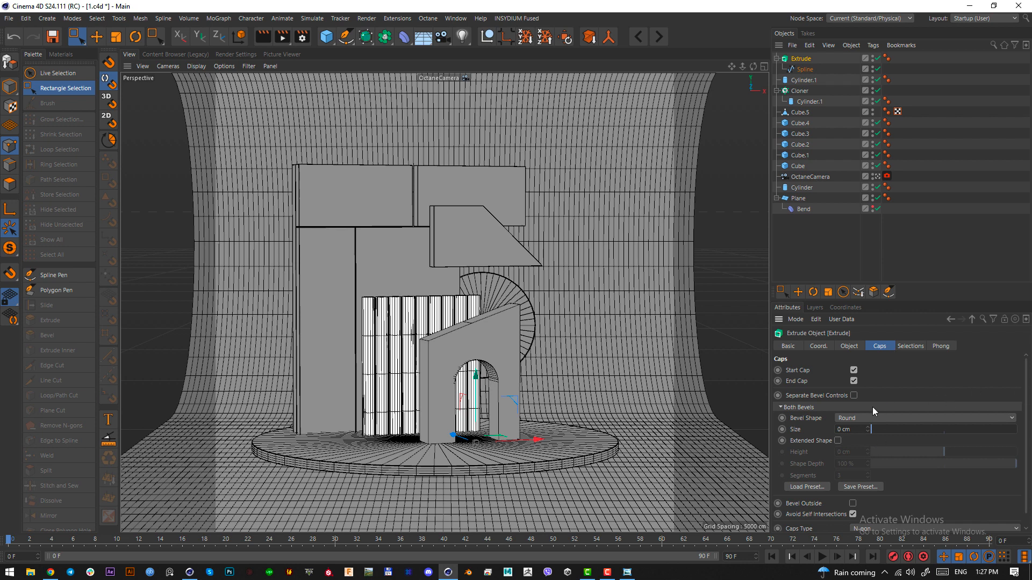
mouse_move(871, 429)
left_mouse_down()
mouse_move(932, 431)
mouse_move(872, 428)
mouse_move(881, 429)
left_mouse_up()
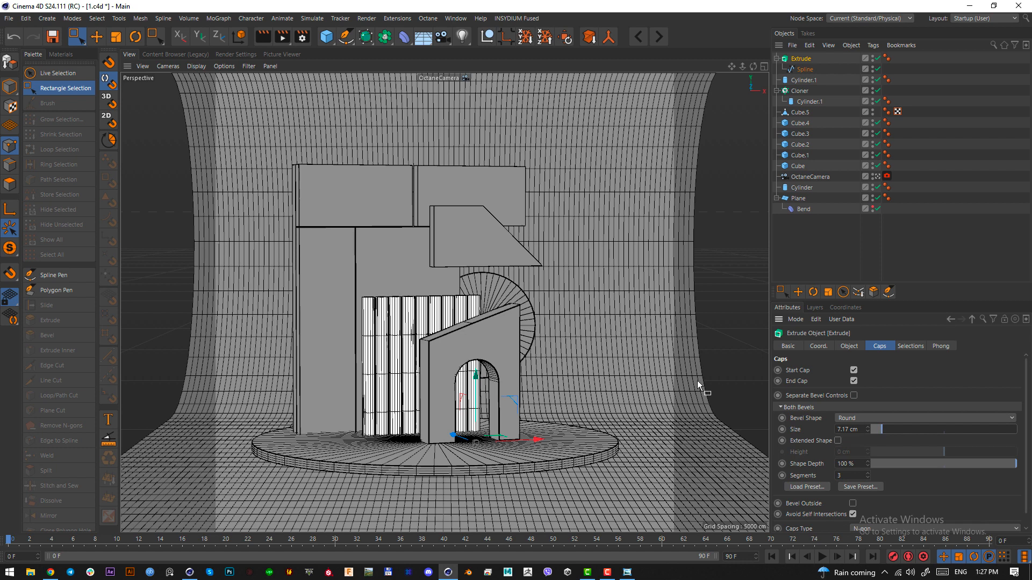
Check the reference image, then add a Rectangle spline in the front view
key("r")
left_click(627, 571)
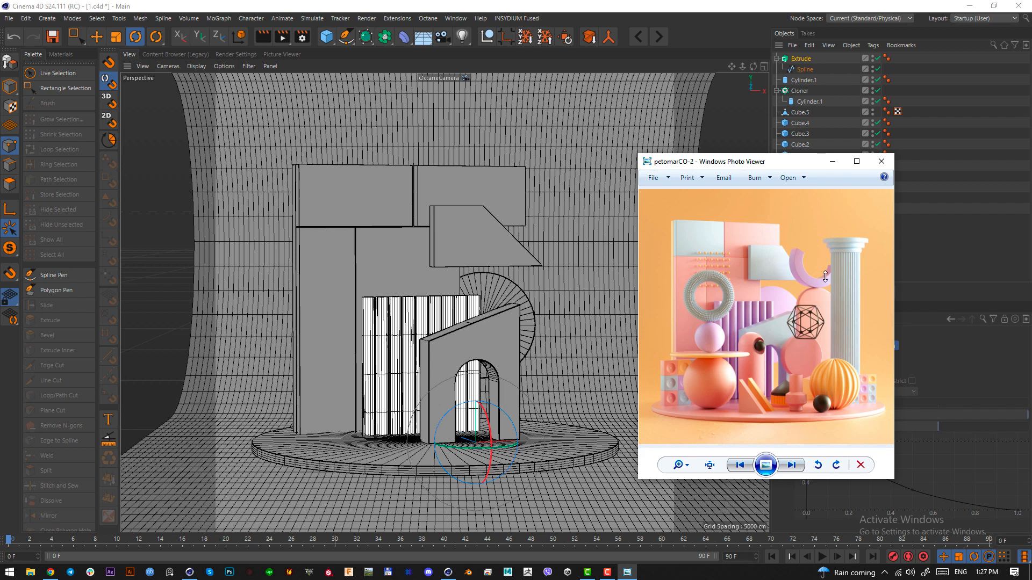
left_click(881, 161)
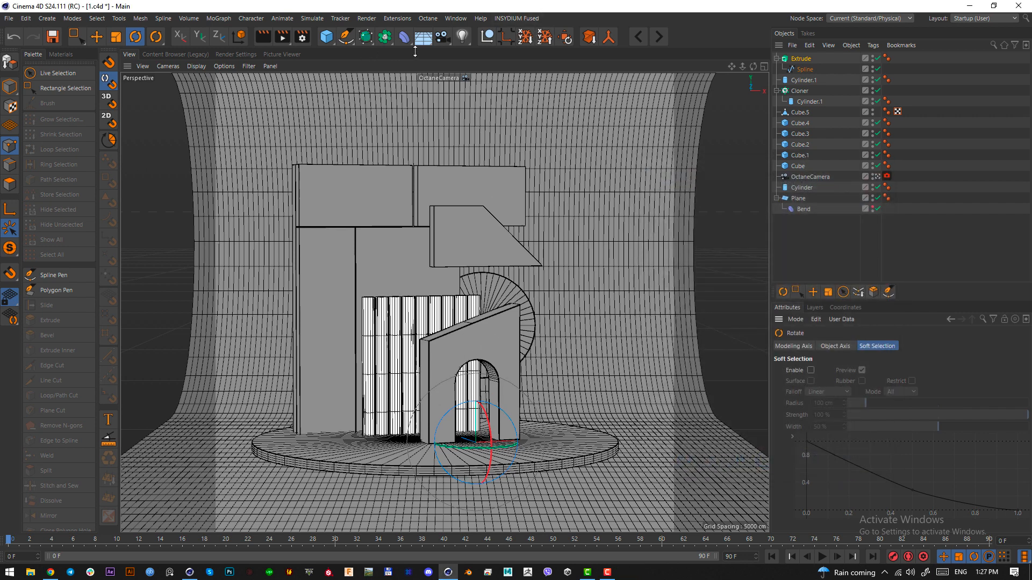
left_click(346, 37)
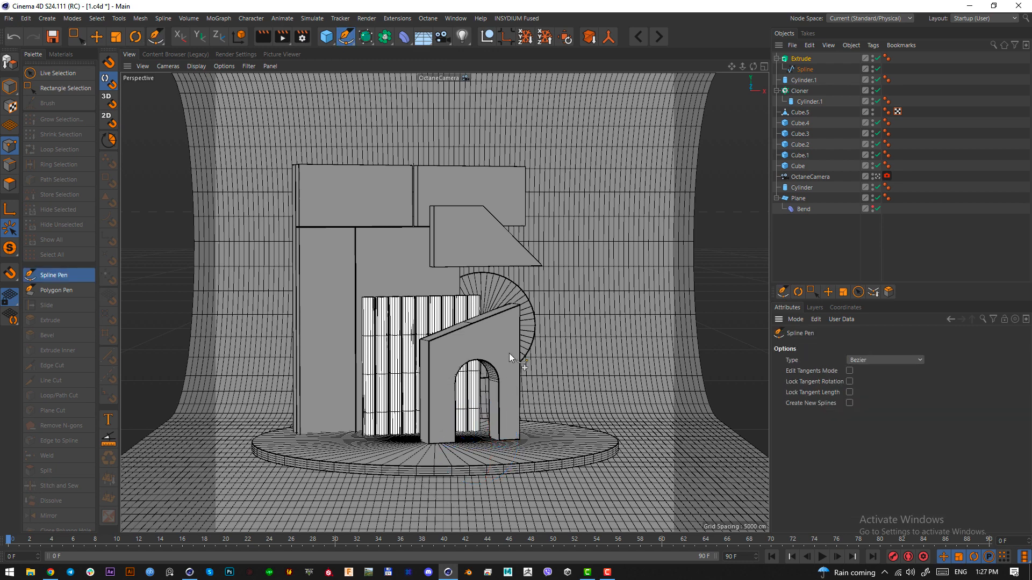
key("F4")
scroll(377, 341, "up", 10)
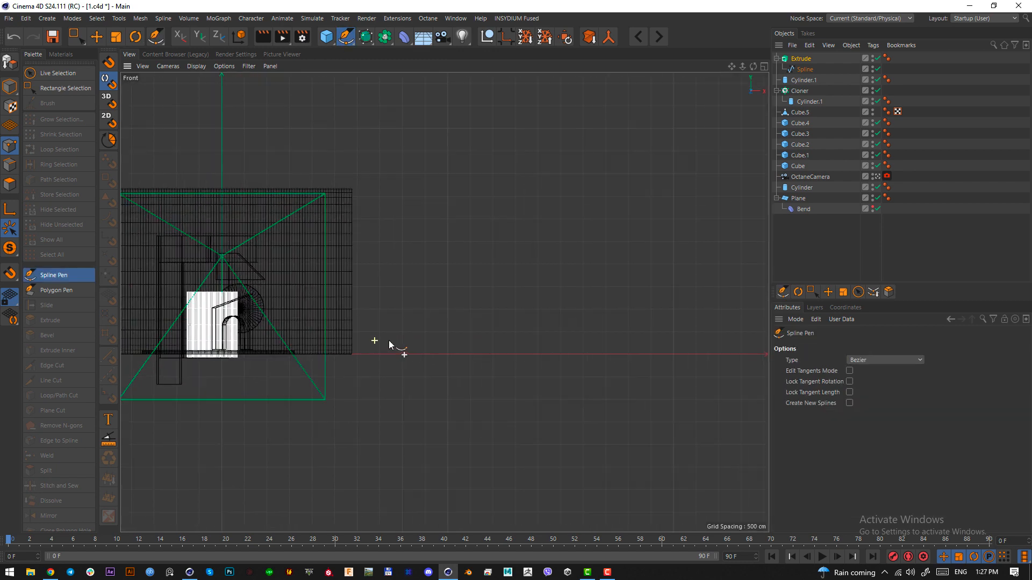
scroll(408, 364, "down", 2)
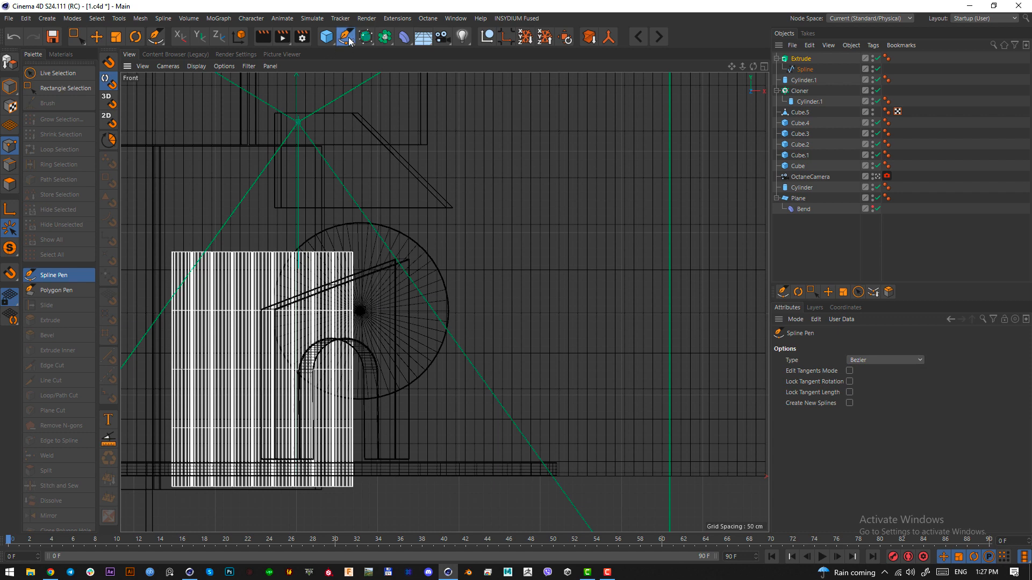
left_click_drag(346, 36, 415, 59)
left_click(468, 129)
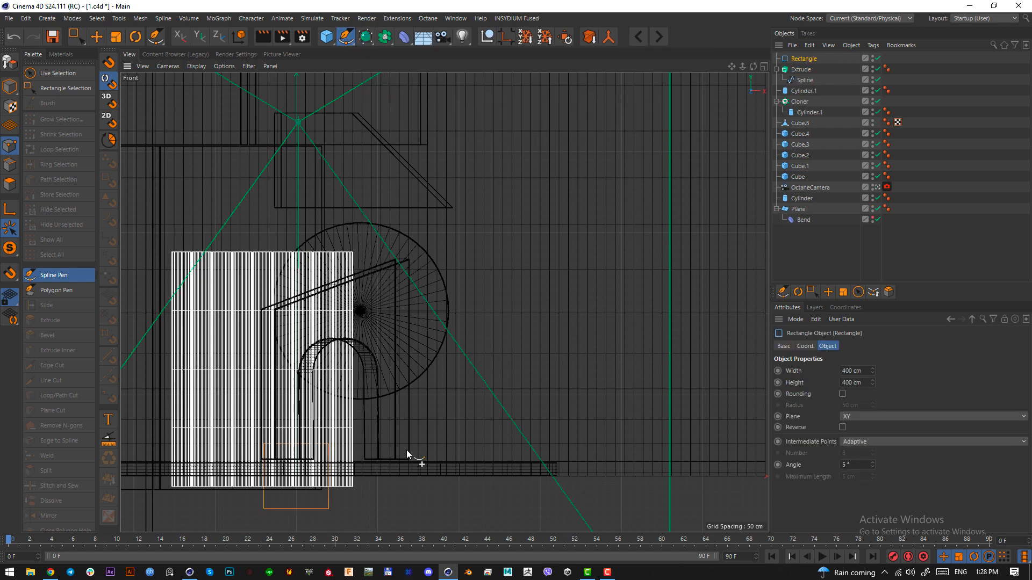
Move the rectangle beside the arch, make it editable, and stretch it vertically into a tall shape standing on the platform
key("e")
left_click_drag(527, 396, 580, 355)
key("c")
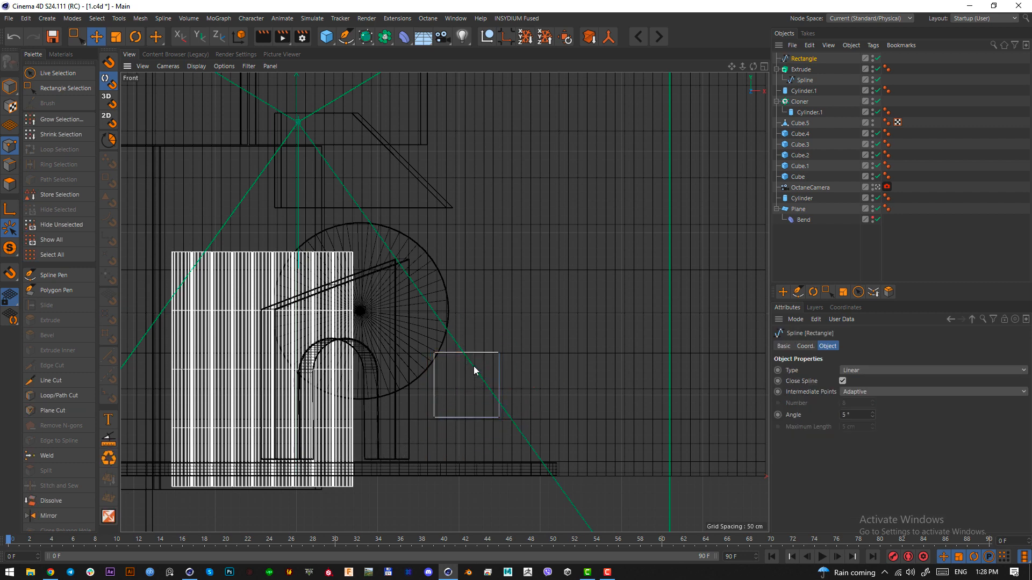
key("ctrl+a")
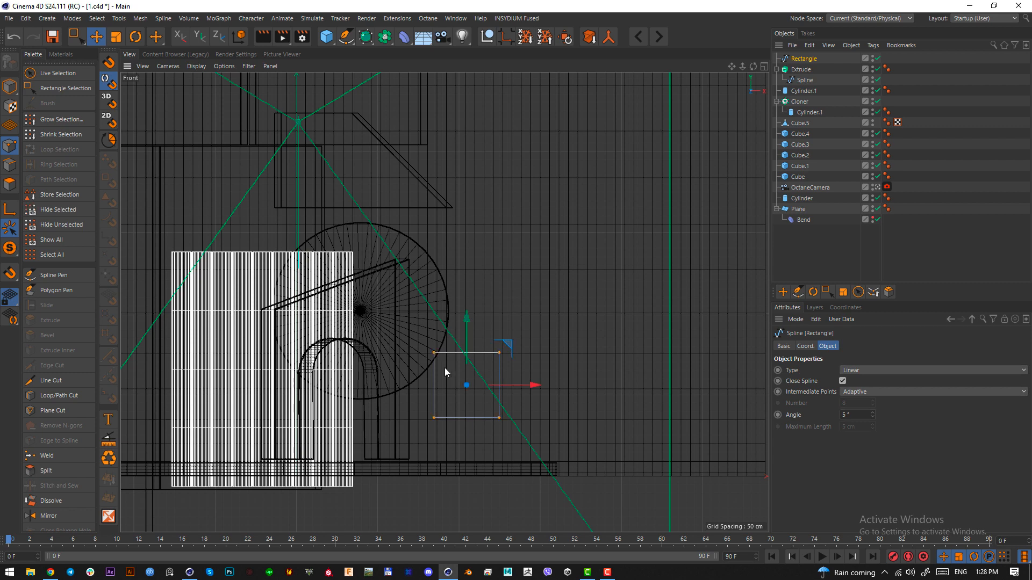
key("t")
left_click_drag(467, 332, 468, 226)
key("e")
left_click_drag(553, 273, 544, 241)
Widen the tall rectangle by moving its two outer side points about 159 cm away from the arch
key("0")
left_click_drag(502, 472, 470, 217)
left_click_drag(521, 350, 550, 356)
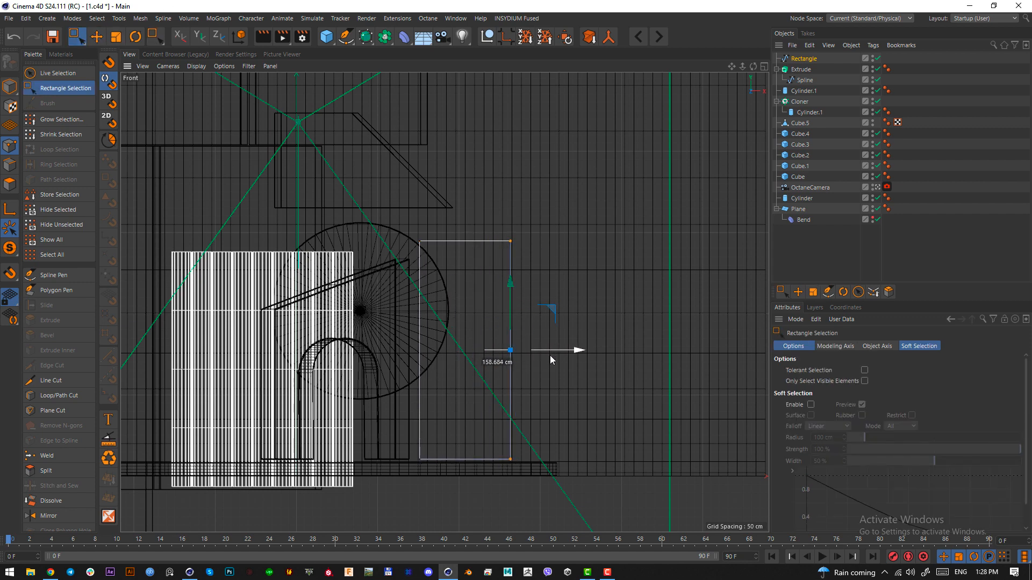
Chamfer the rectangle's two upper points with a radius of 335.88 cm to form a semicircular top
left_click_drag(379, 203, 570, 263)
right_click(535, 262)
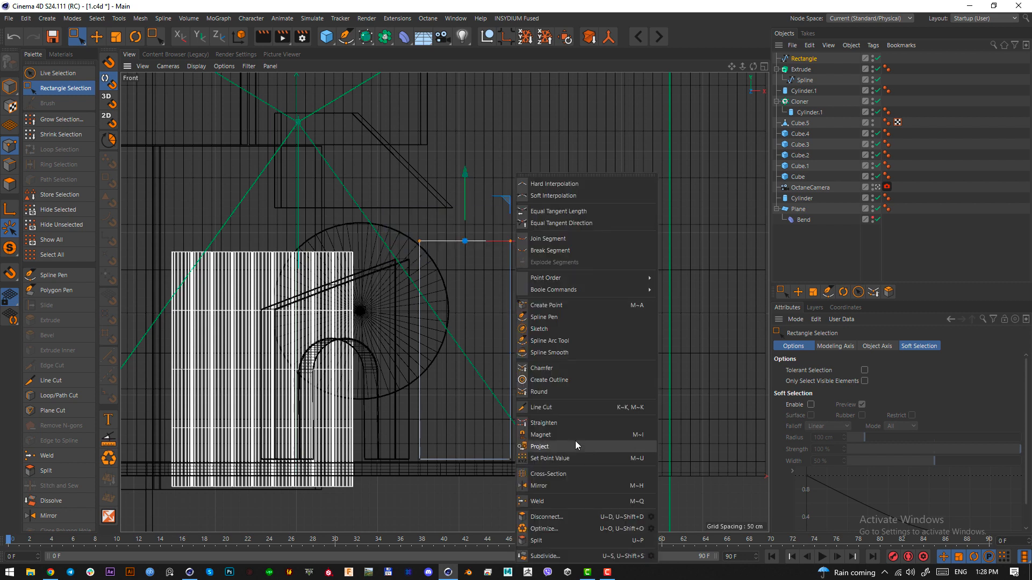
left_click(544, 369)
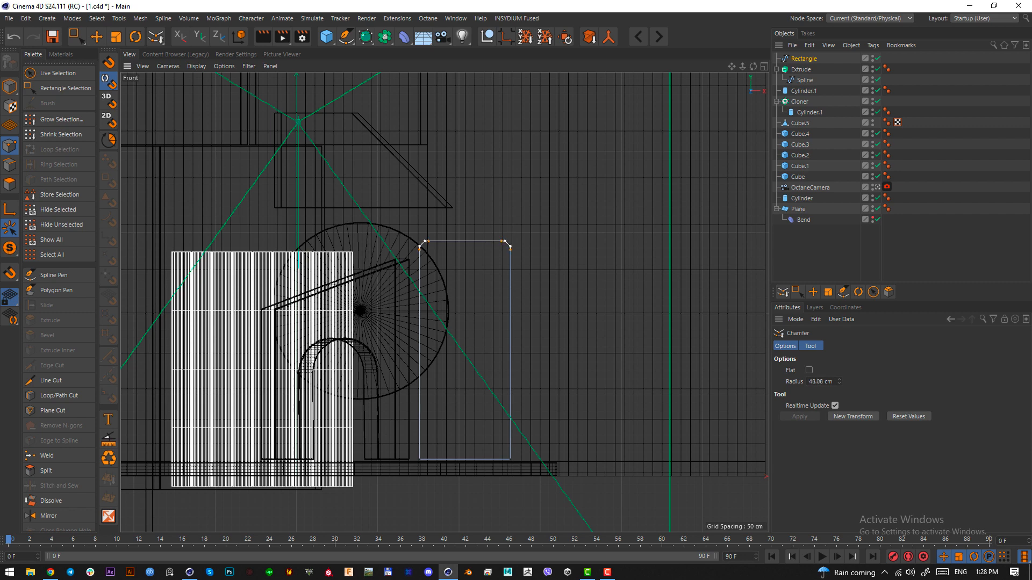
left_click_drag(537, 301, 575, 301)
Extrude the round-topped spline and move the resulting panel partly behind the slanted arch in the perspective view
left_click(372, 37)
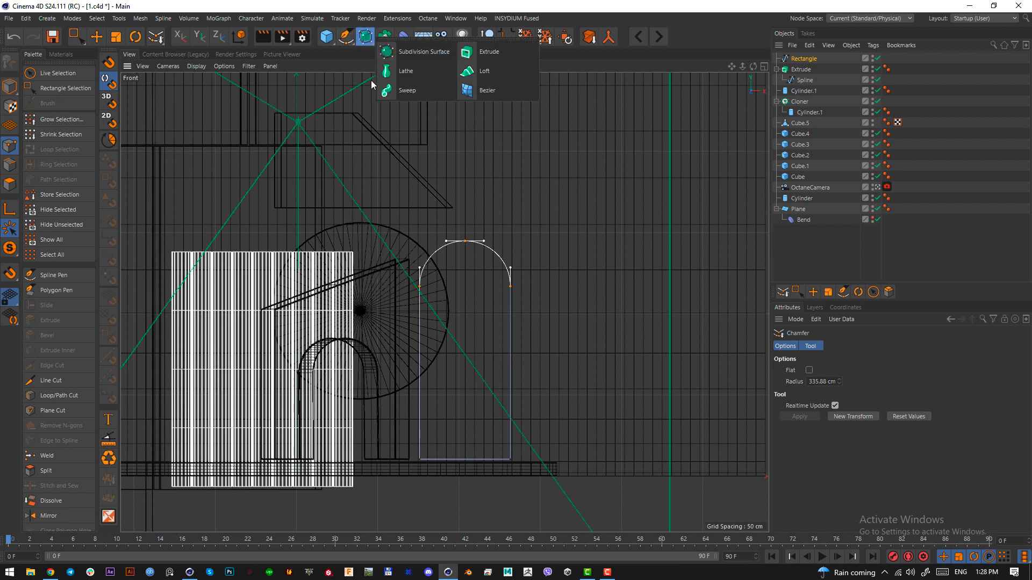
left_click(510, 53, "alt")
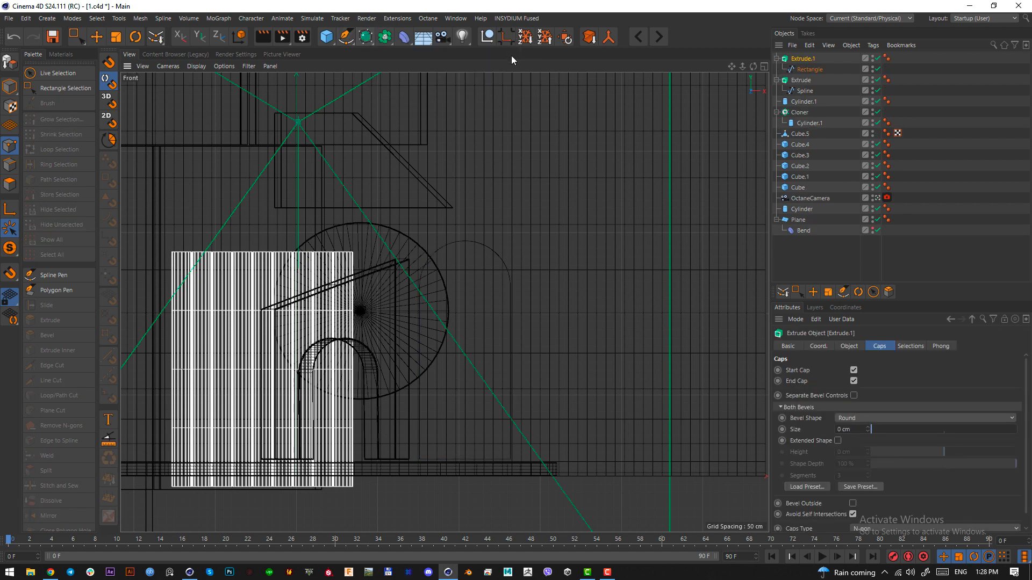
key("F1")
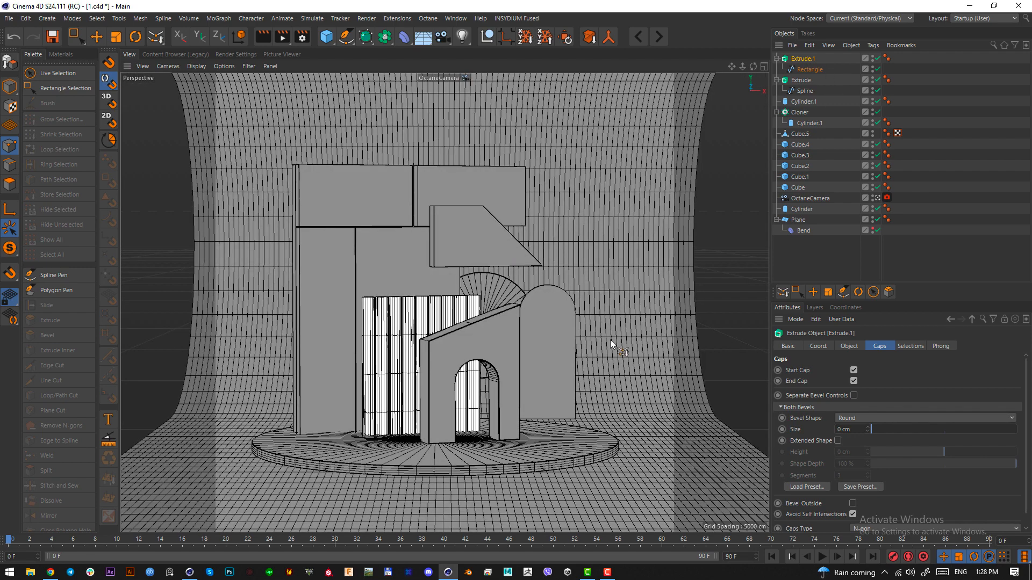
key("e")
left_click_drag(623, 351, 627, 336)
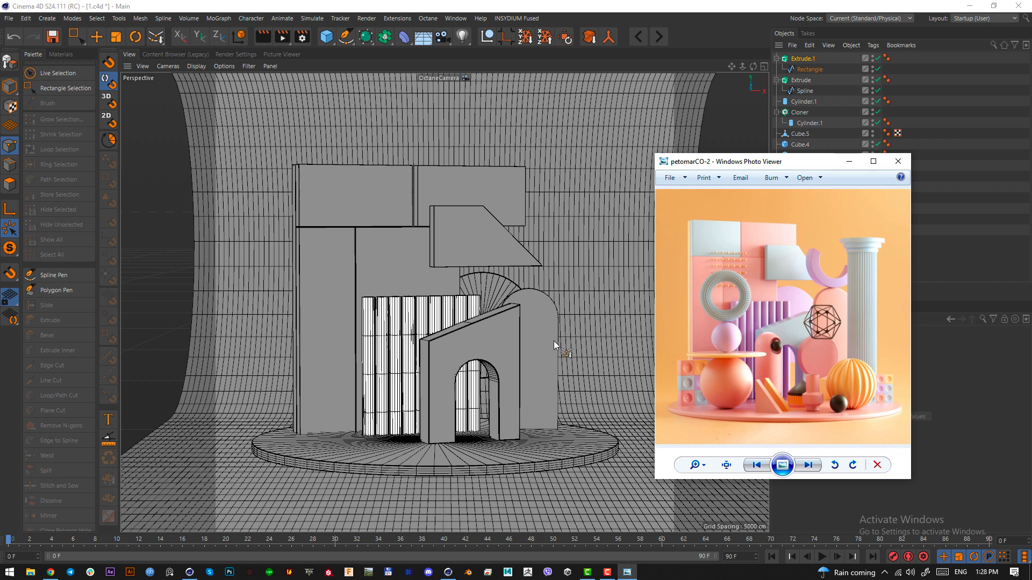
Compare the round-topped panel with the reference image, then switch to Model mode with the Live Selection tool
left_click_drag(776, 164, 1, 161)
left_click(74, 158)
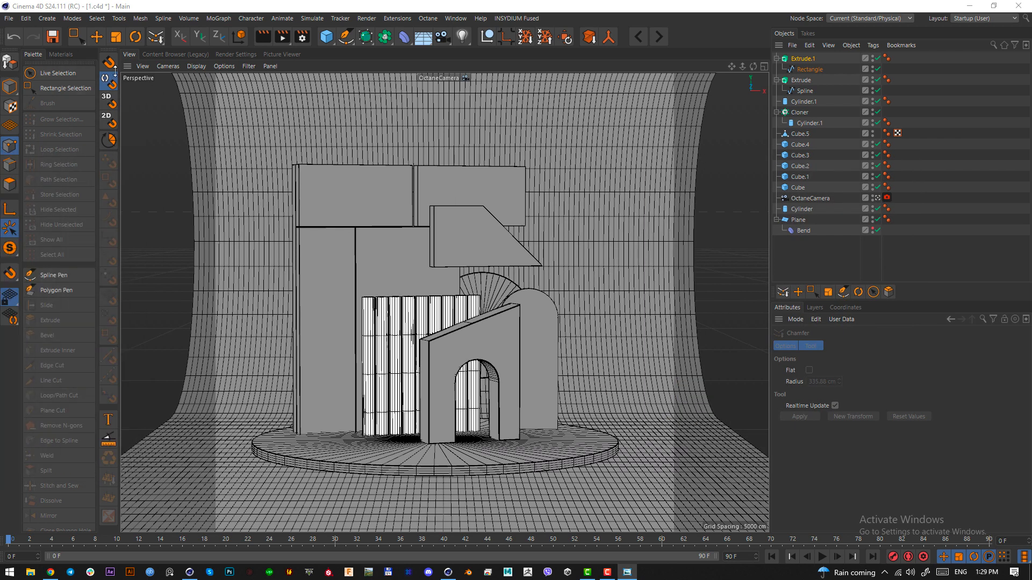
left_click(77, 37)
left_click(16, 86)
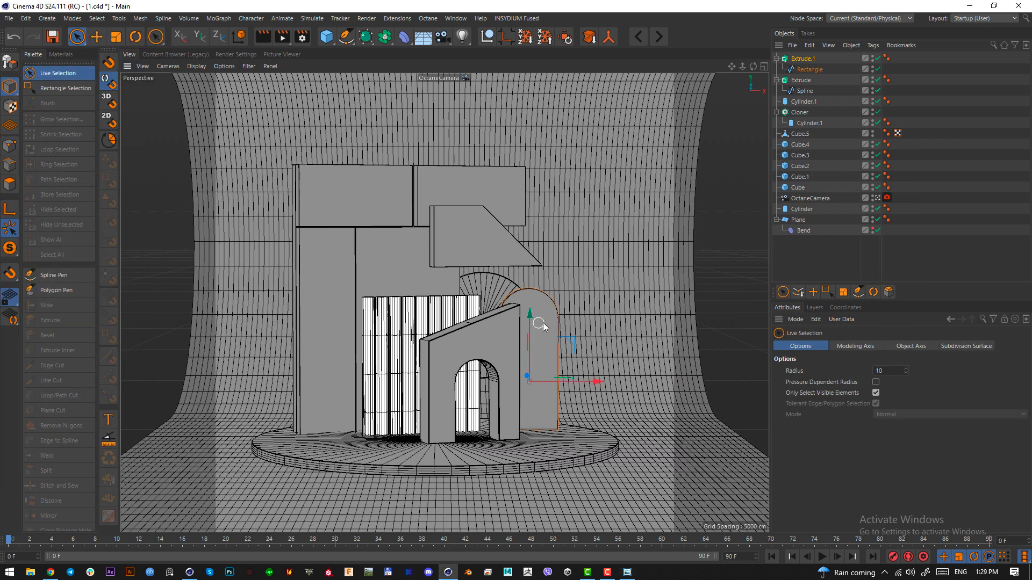
Move the arched Extrude.1 panel sideways so more of it shows beside the sloped arch wall
key("e")
key("F2")
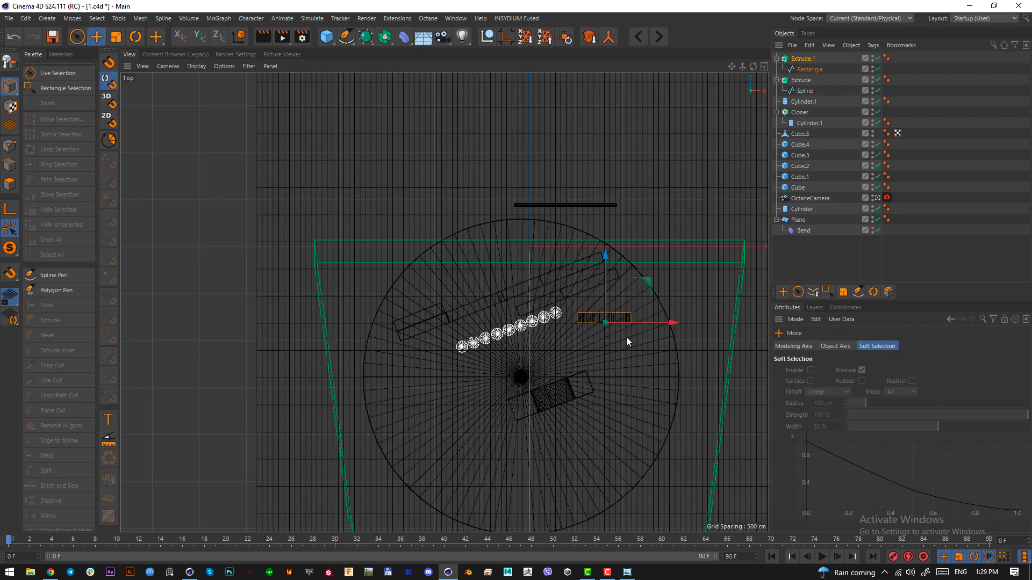
scroll(627, 337, "up", 2)
left_click_drag(637, 375, 644, 385)
key("F1")
key("ctrl+z")
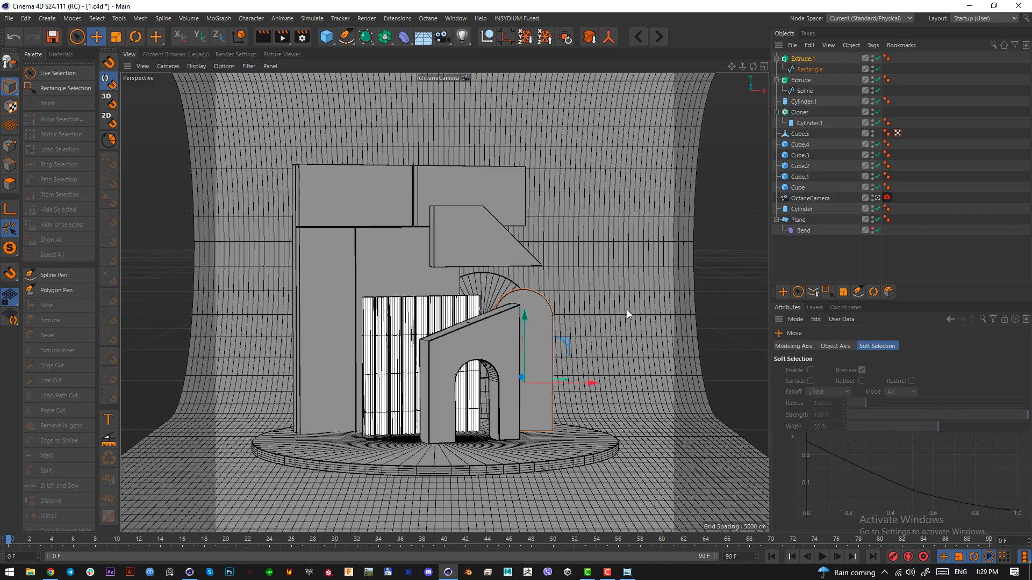
left_click_drag(626, 310, 639, 309)
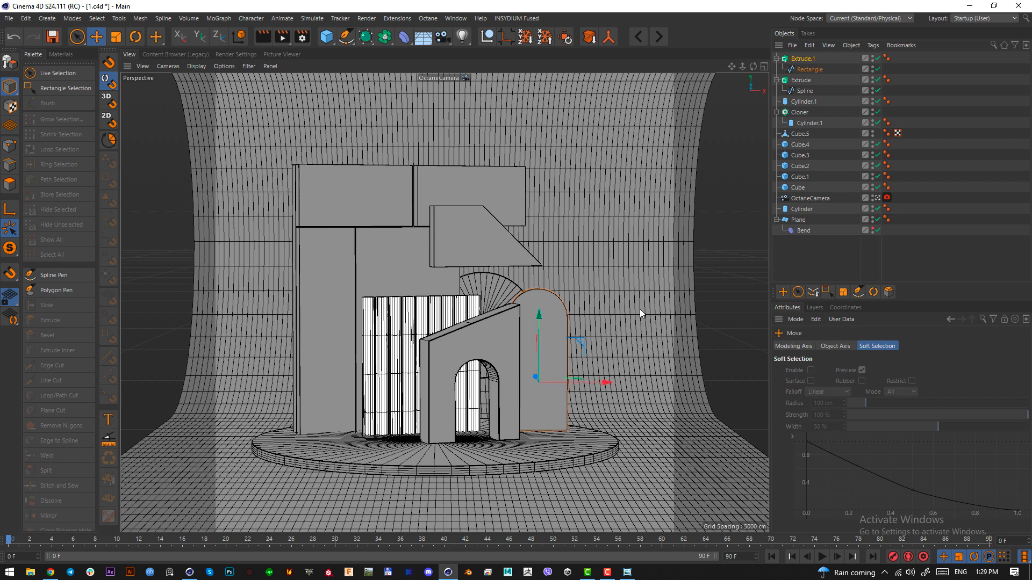
left_click(627, 572)
left_click_drag(146, 194, 441, 182)
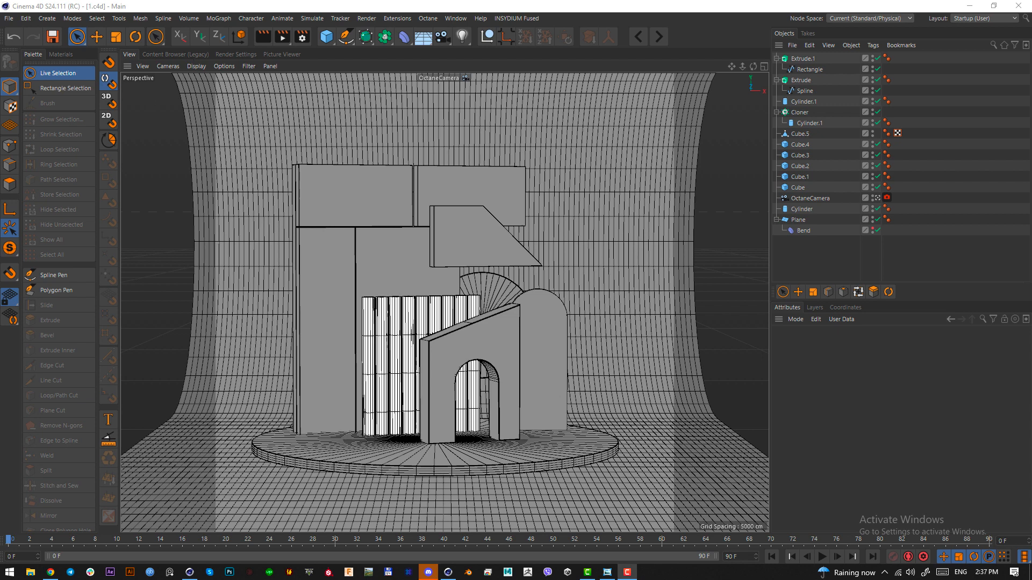
Check the reference image, then add a cylinder and place it on the round base in front of the arched panel
left_click(612, 577)
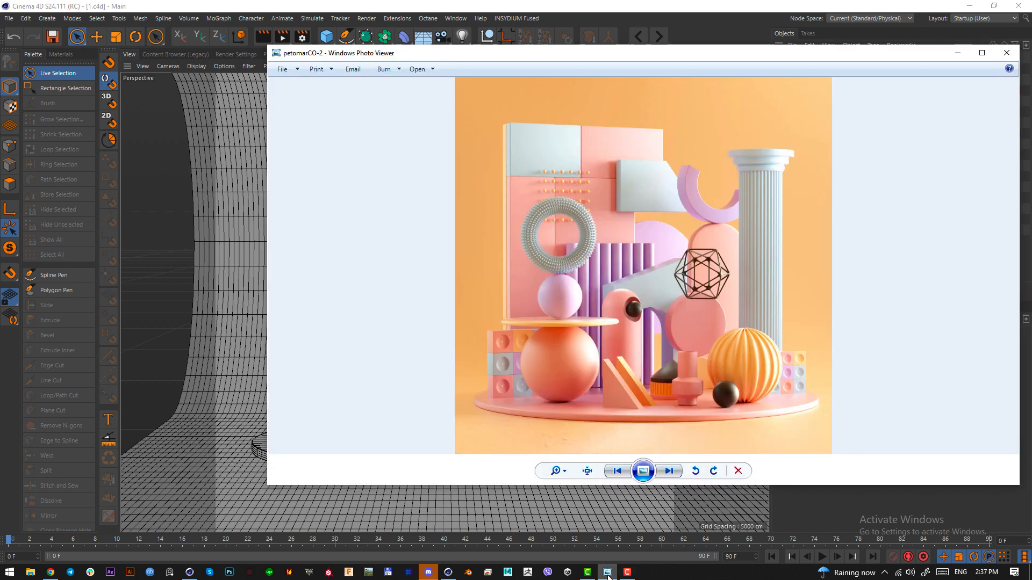
left_click(451, 7)
left_click(328, 43)
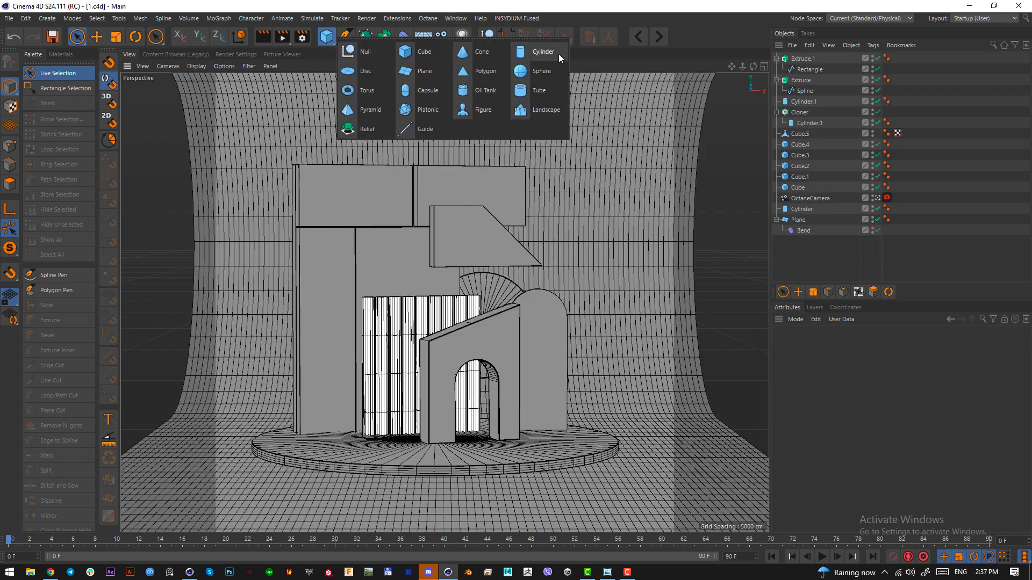
left_click(555, 53)
key("F2")
scroll(462, 295, "down", 5)
key("e")
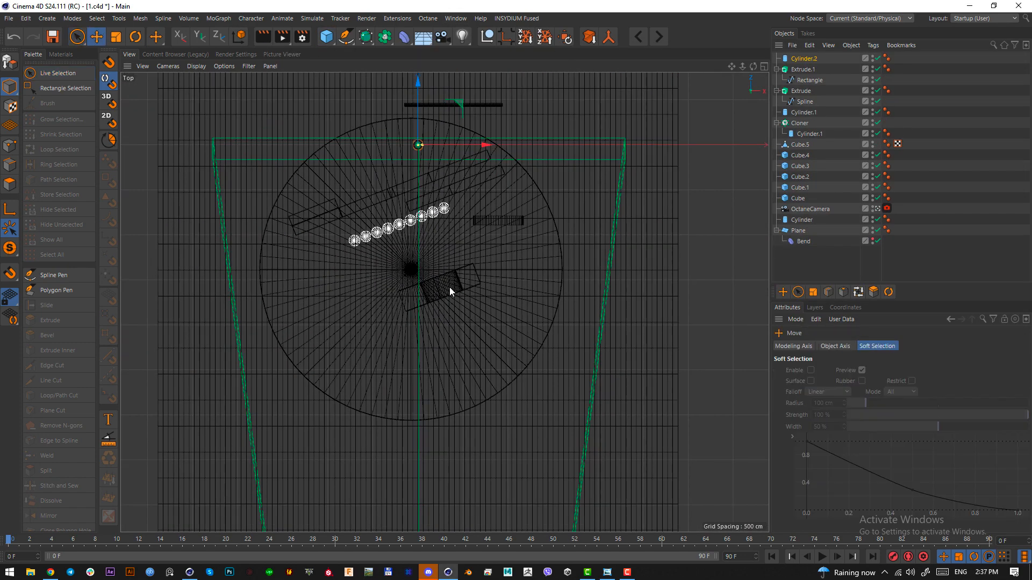
left_click_drag(449, 287, 556, 415)
scroll(537, 269, "up", 3)
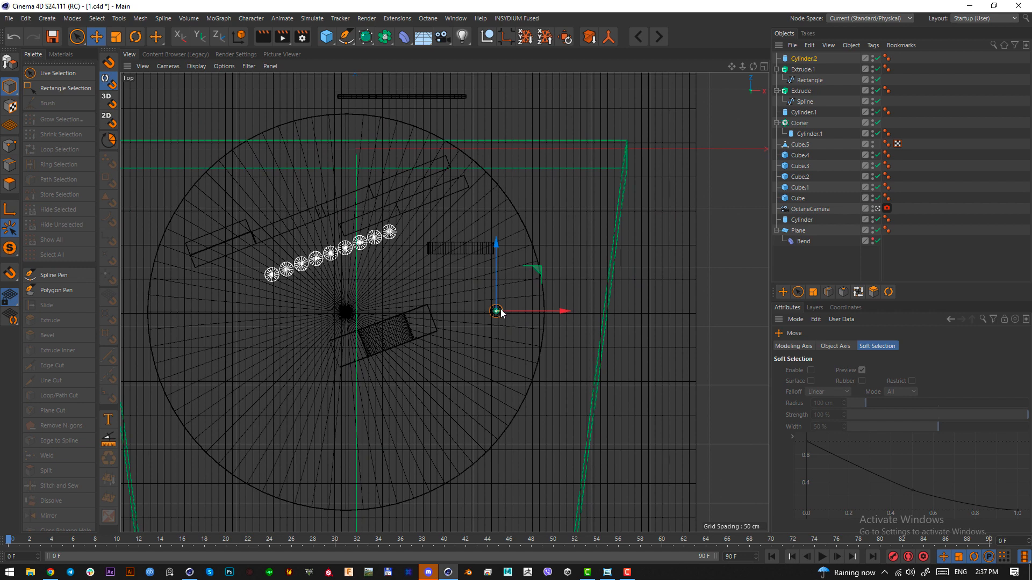
Reshape the cylinder into a tall column, about 176 cm in radius and 1889 cm high, and stand it on the base
key("F1")
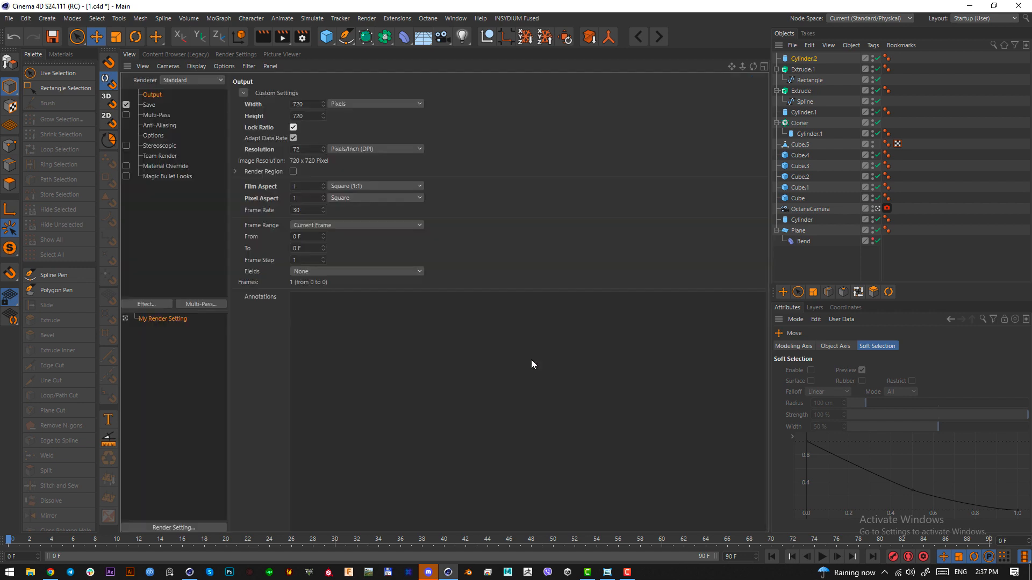
left_click_drag(588, 421, 572, 280)
left_click_drag(600, 335, 592, 336)
left_click_drag(588, 235, 589, 233)
left_click_drag(624, 340, 620, 337)
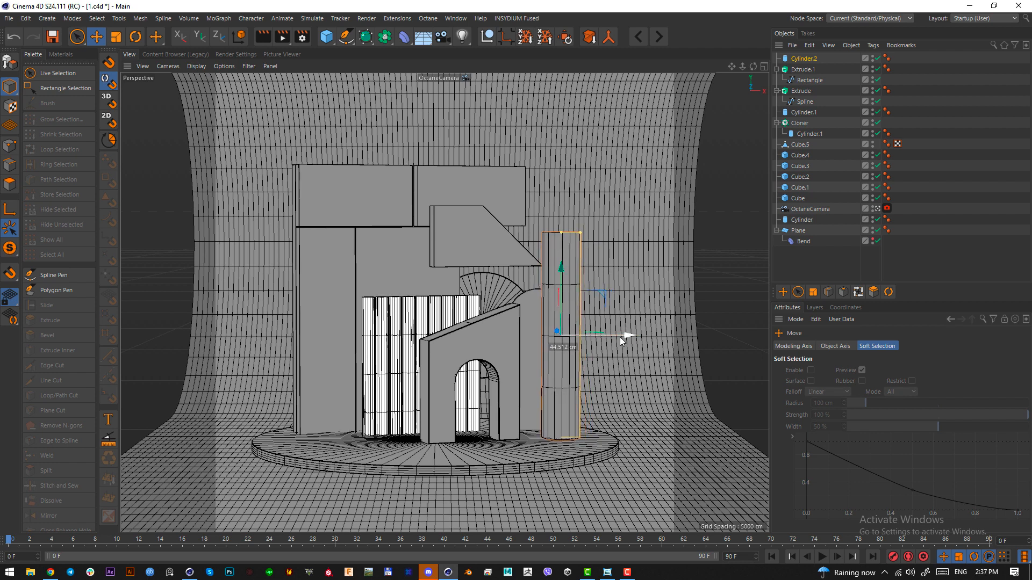
Set the column cylinder to 1 height segment and 80 rotation segments
left_click(811, 60)
left_click(834, 345)
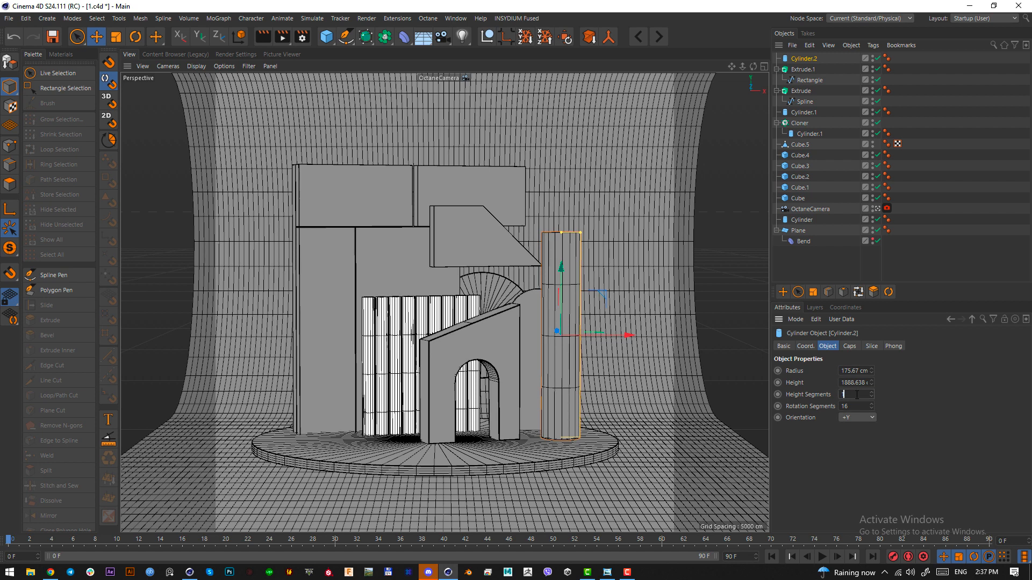
key("Return")
left_click(857, 405)
type("80")
key("Return")
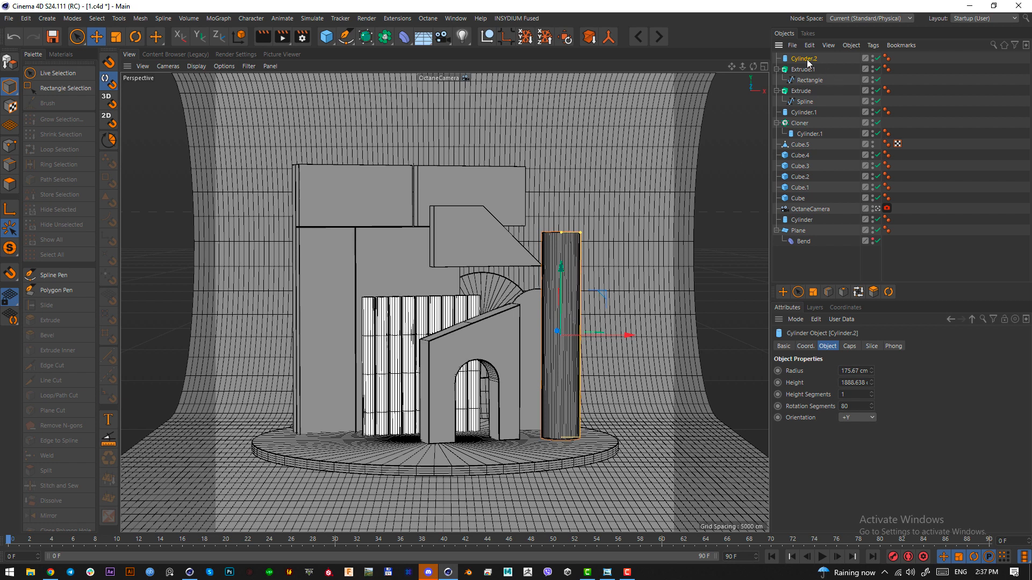
Make the column cylinder editable and optimize all of its points
key("c")
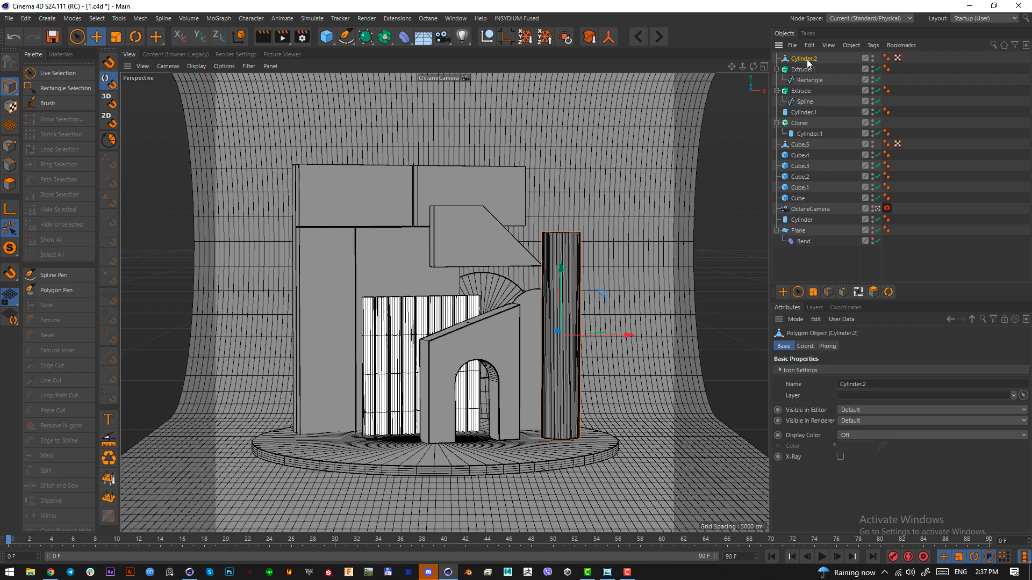
left_click(12, 147)
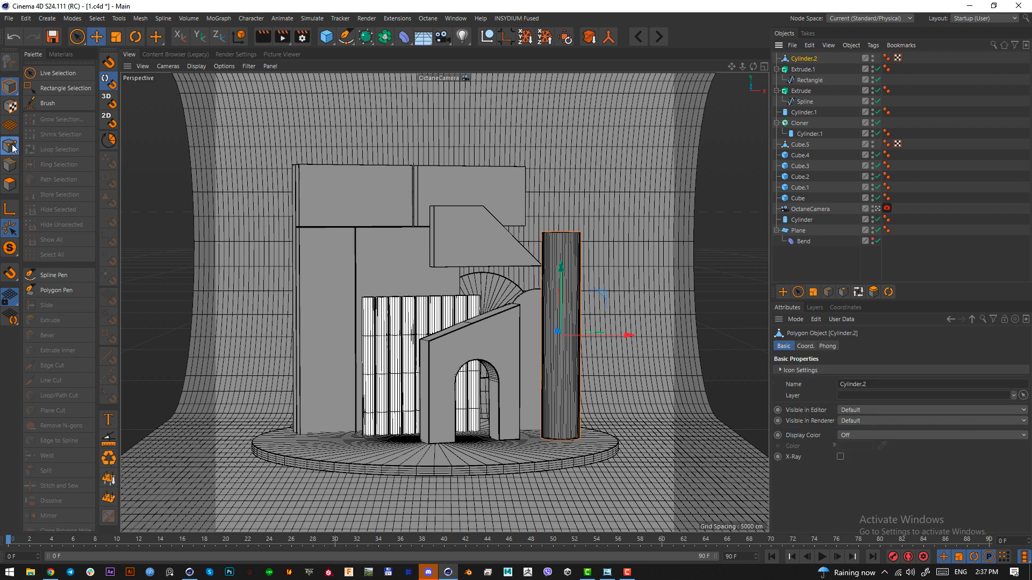
key("ctrl+a")
right_click(609, 267)
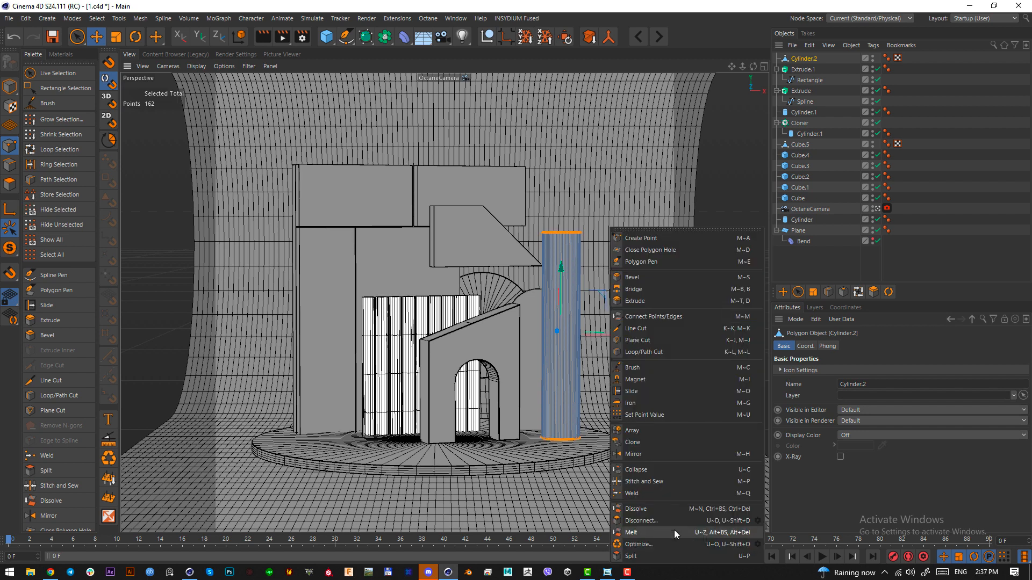
left_click(665, 541)
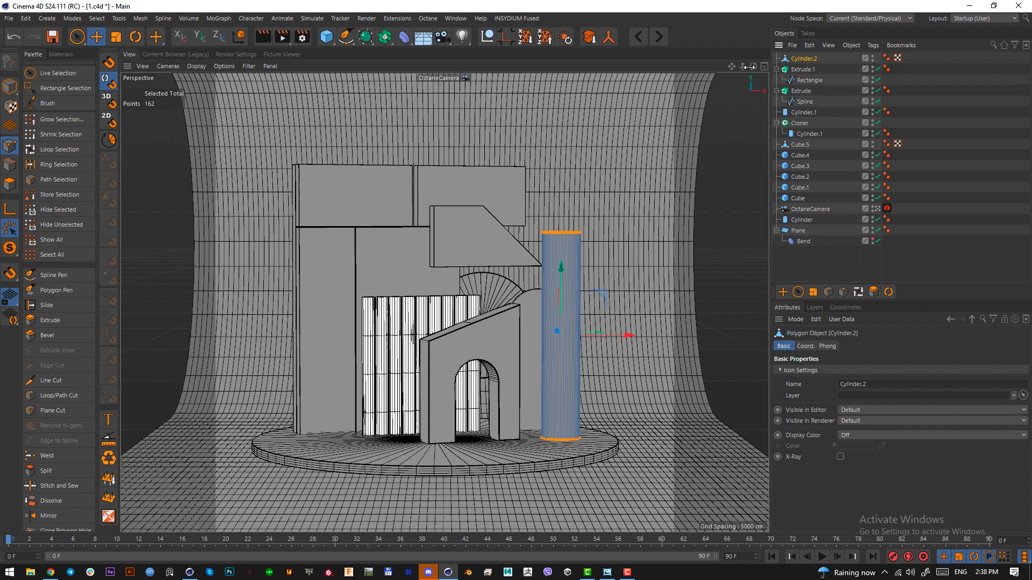
Leave the OctaneCamera view and select every second vertical edge around the column, 40 edges in all
left_click(878, 209)
scroll(623, 269, "down", 3)
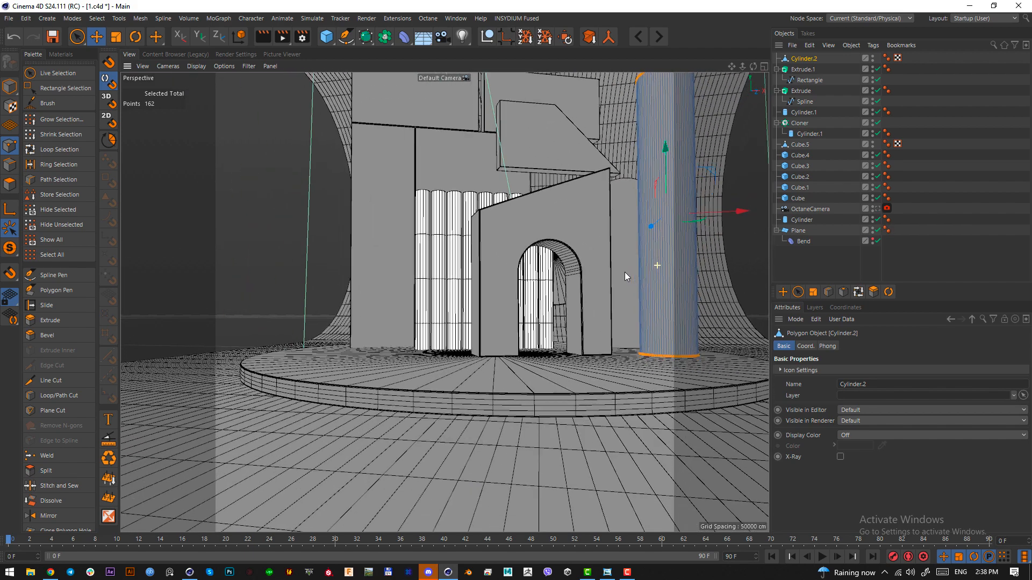
left_click_drag(624, 271, 488, 225, "alt")
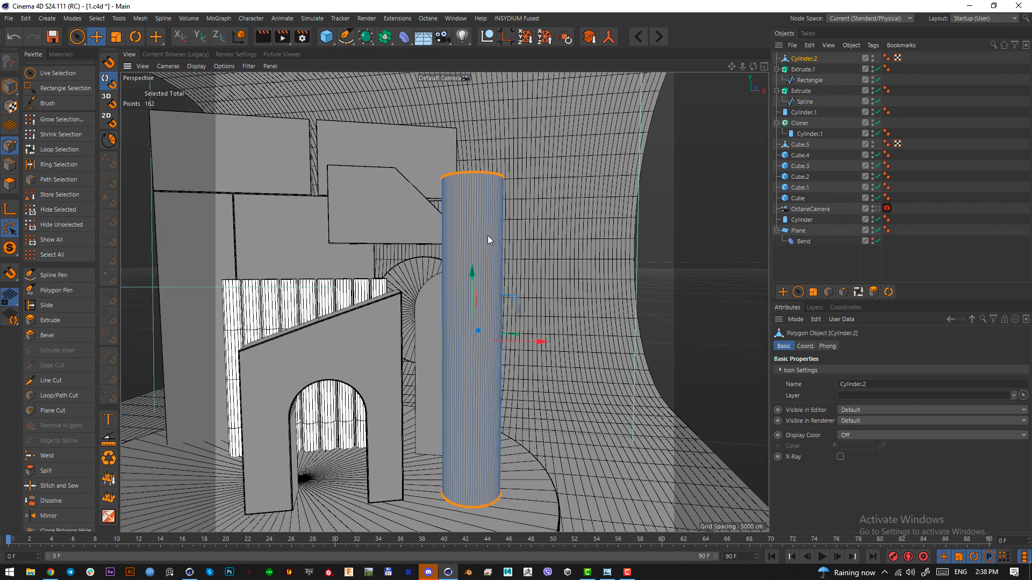
left_click(16, 169)
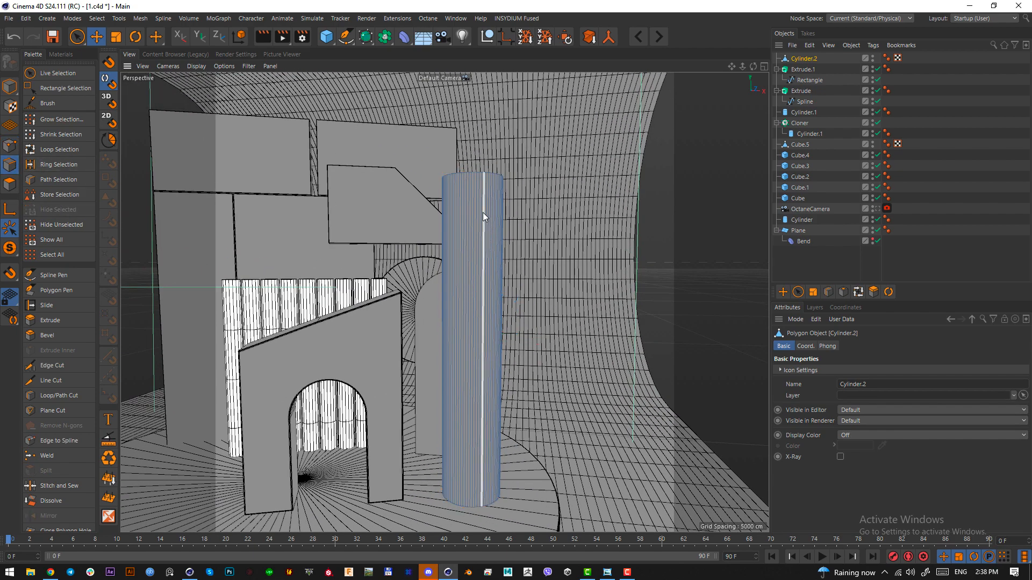
mouse_move(473, 198)
left_mouse_down("alt")
mouse_move(484, 265)
mouse_move(467, 187)
mouse_move(483, 179)
mouse_move(485, 197)
mouse_move(470, 201)
mouse_move(460, 186)
left_mouse_up("alt")
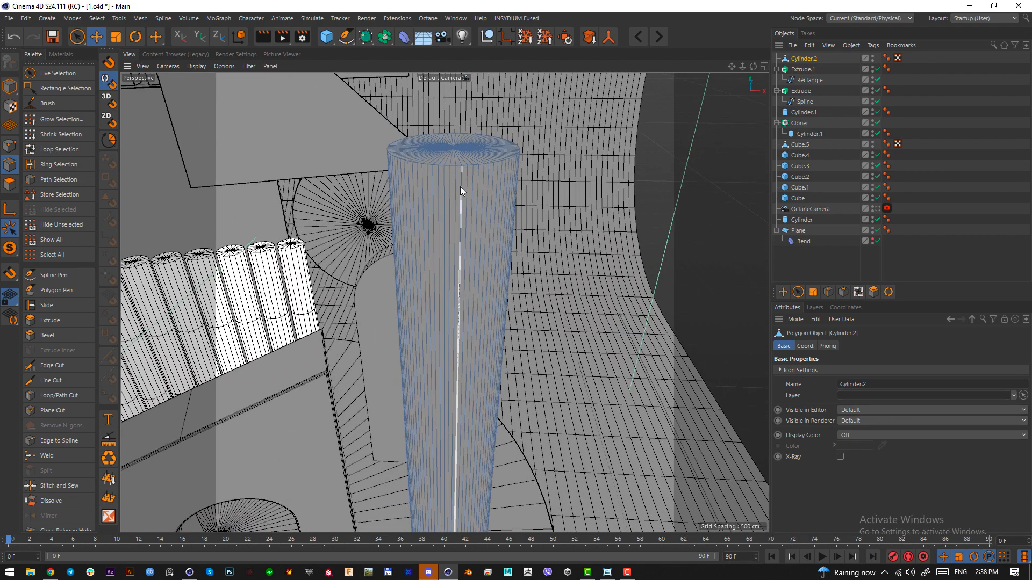
left_click(461, 187)
left_click_drag(463, 190, 450, 212, "alt")
left_click(460, 214, "shift")
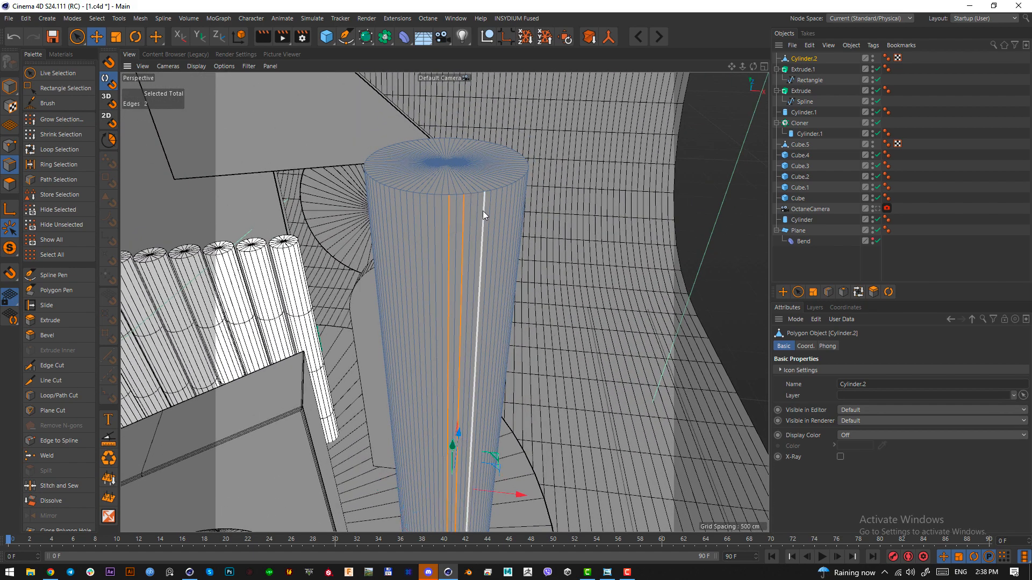
left_click(479, 208, "shift")
left_click(493, 203, "shift")
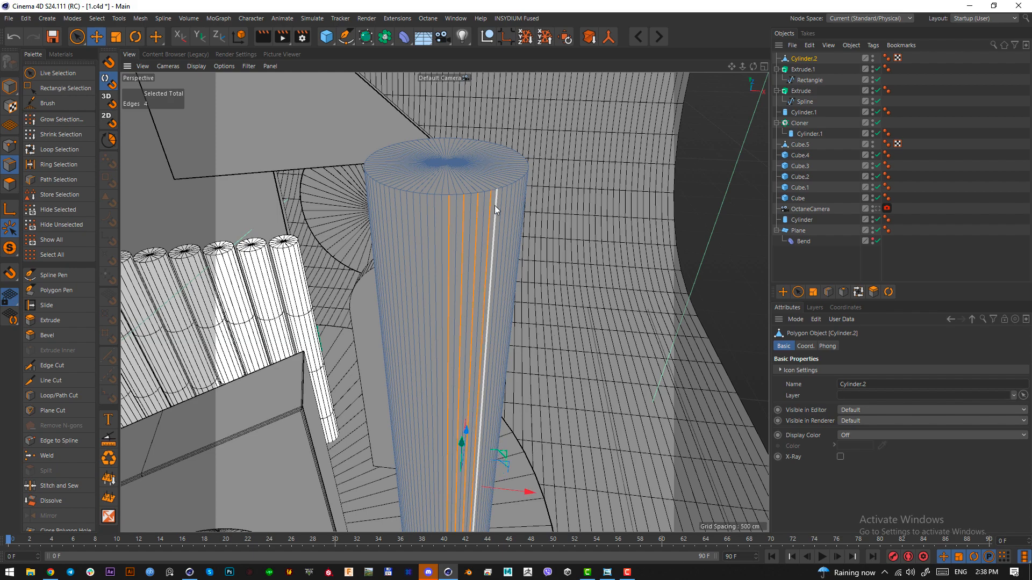
left_click_drag(495, 205, 466, 221, "alt")
left_click(459, 216, "shift")
left_click(468, 218, "shift")
left_click(498, 232, "shift")
left_click(498, 230, "shift")
left_click(457, 215, "shift")
left_click(470, 217, "shift")
left_click(431, 212, "shift")
left_click(444, 210, "shift")
left_click(460, 210, "shift")
left_click(445, 201, "shift")
left_click(456, 201, "shift")
left_click(435, 205, "shift")
left_click(453, 206, "shift")
left_click(432, 211, "shift")
left_click(443, 208, "shift")
left_click(455, 209, "shift")
left_click(434, 217, "shift")
left_click(442, 211, "shift")
left_click(470, 207, "shift")
left_click(463, 218, "shift")
left_click(469, 212, "shift")
left_click(491, 211, "shift")
left_click(476, 215, "shift")
left_click(498, 215, "shift")
left_click(495, 218, "shift")
left_click(513, 222, "shift")
left_click(487, 213, "shift")
left_click(487, 213, "shift")
left_click(544, 224, "shift")
left_click(459, 214, "shift")
left_click(485, 218, "shift")
left_click(500, 221, "shift")
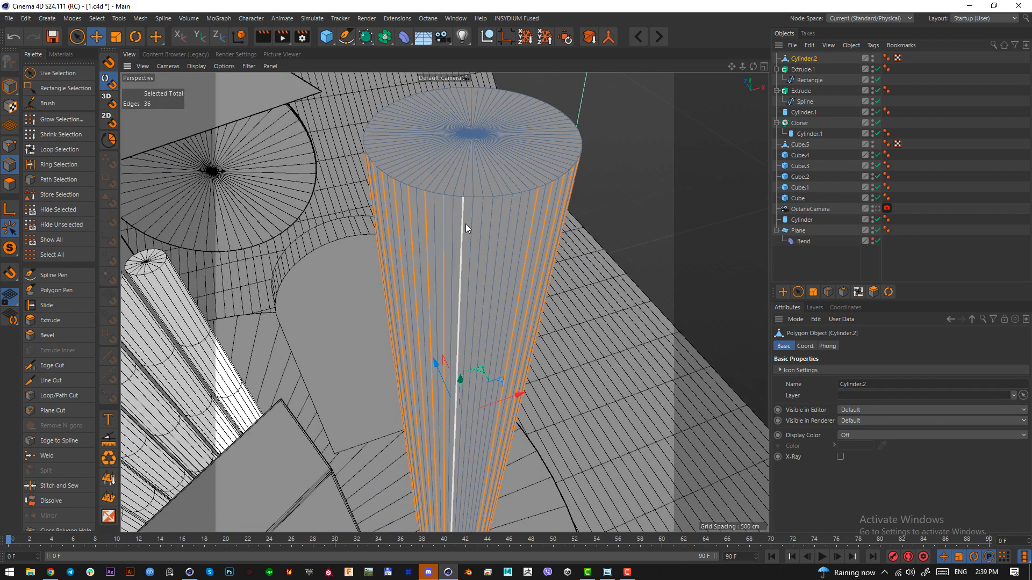
left_click(479, 224, "shift")
left_click(495, 224, "shift")
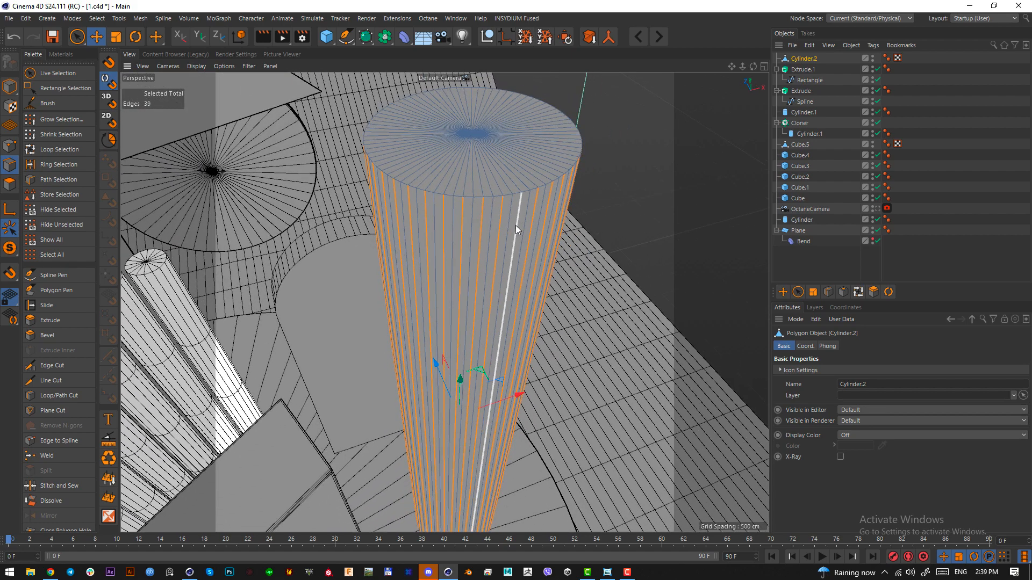
left_click(515, 225, "shift")
Scale the selected edges inward toward the column's axis to form fluted grooves, judging the depth from the top view
left_click_drag(515, 224, 434, 250, "alt")
key("t")
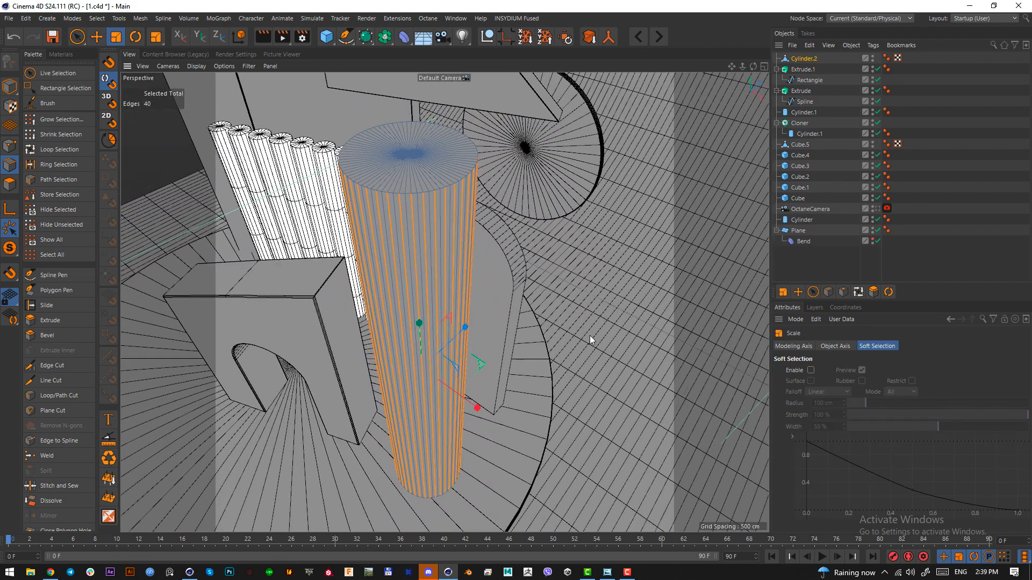
left_click_drag(589, 335, 569, 328)
left_click_drag(569, 328, 535, 283, "alt")
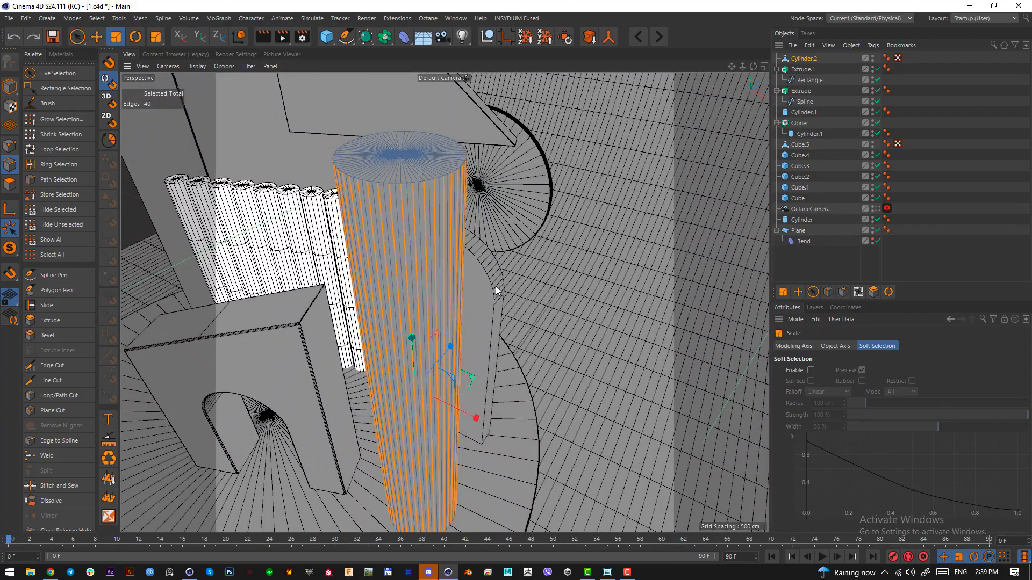
key("F2")
scroll(558, 298, "up", 3)
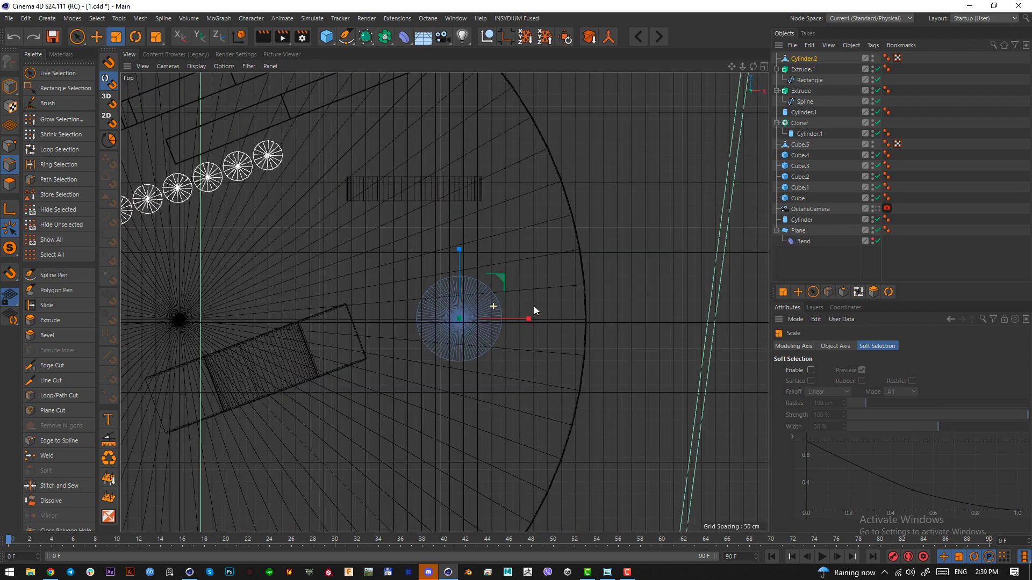
scroll(543, 304, "up", 3)
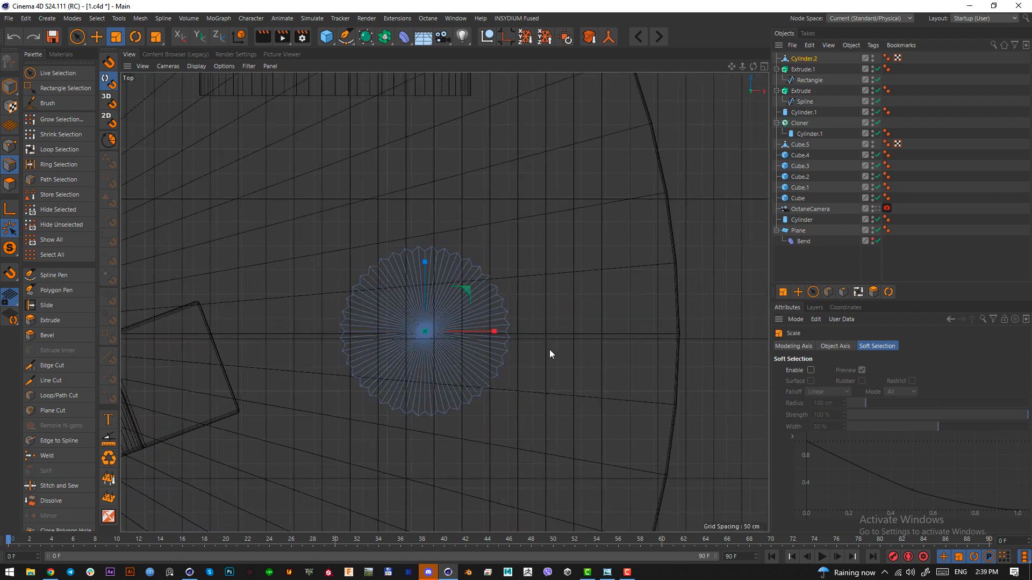
scroll(437, 338, "up", 6)
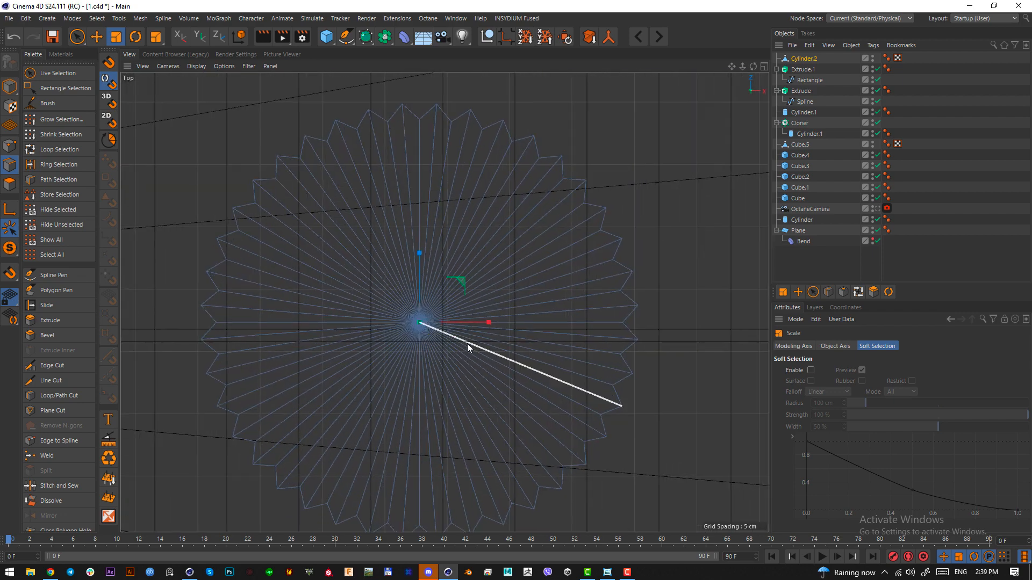
middle_click_drag(484, 310, 478, 309, "alt")
left_click_drag(479, 308, 514, 363)
middle_click_drag(495, 357, 478, 359, "alt")
key("F1")
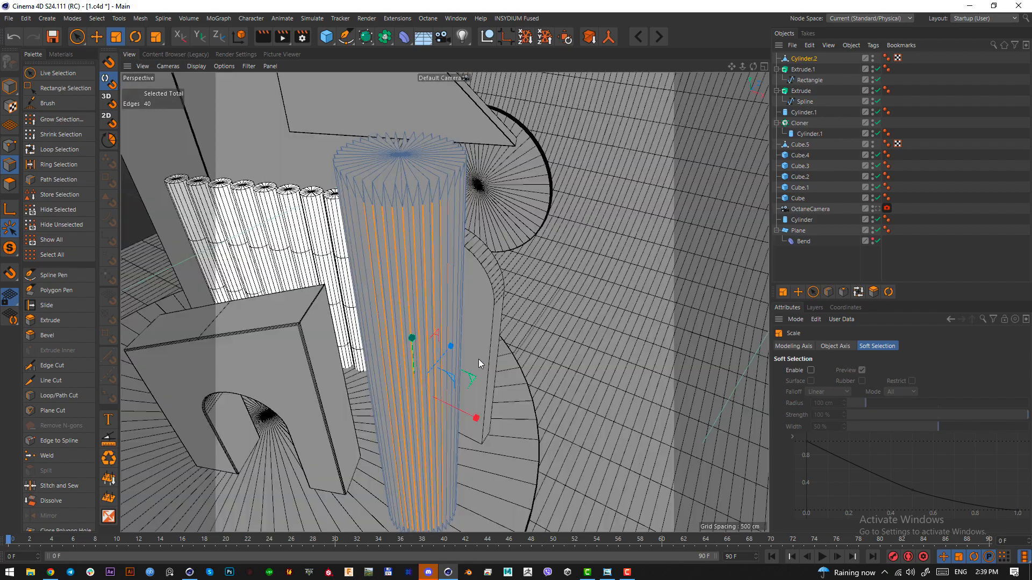
Select all 81 points at the column's upper end and scale them vertically until they lie flat
left_click_drag(418, 263, 417, 224, "alt")
left_click(10, 145)
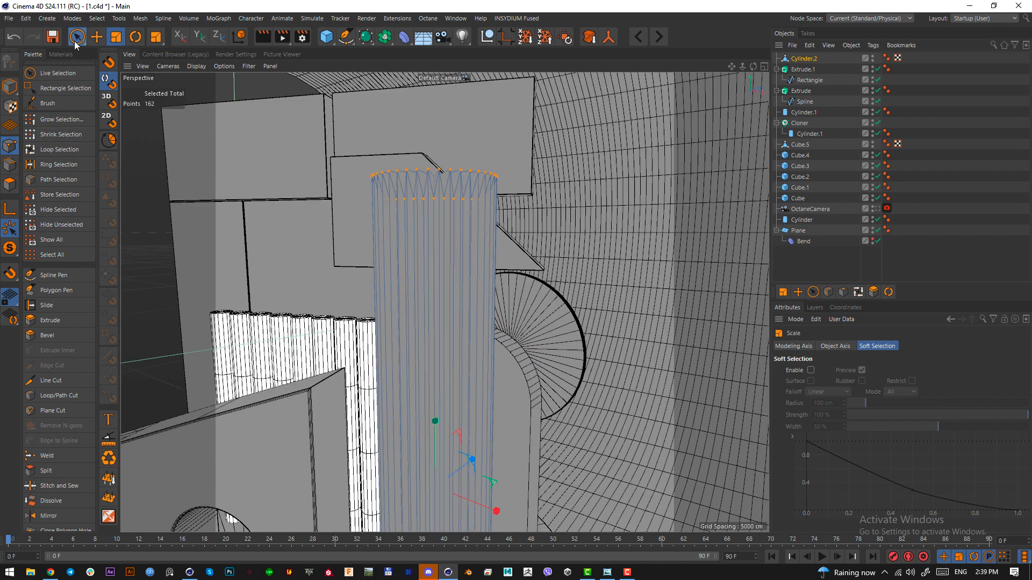
left_click_drag(75, 38, 123, 55)
left_click_drag(426, 208, 572, 222, "alt")
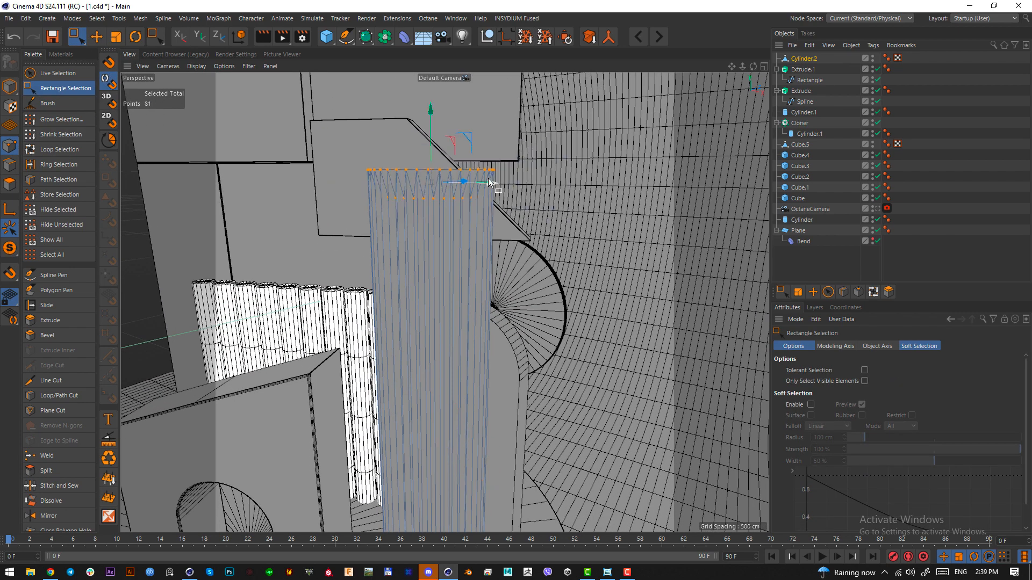
key("t")
left_click_drag(436, 119, 447, 253)
Select all 81 points at the column's lower end and scale them vertically until they lie flat
scroll(441, 258, "up", 3)
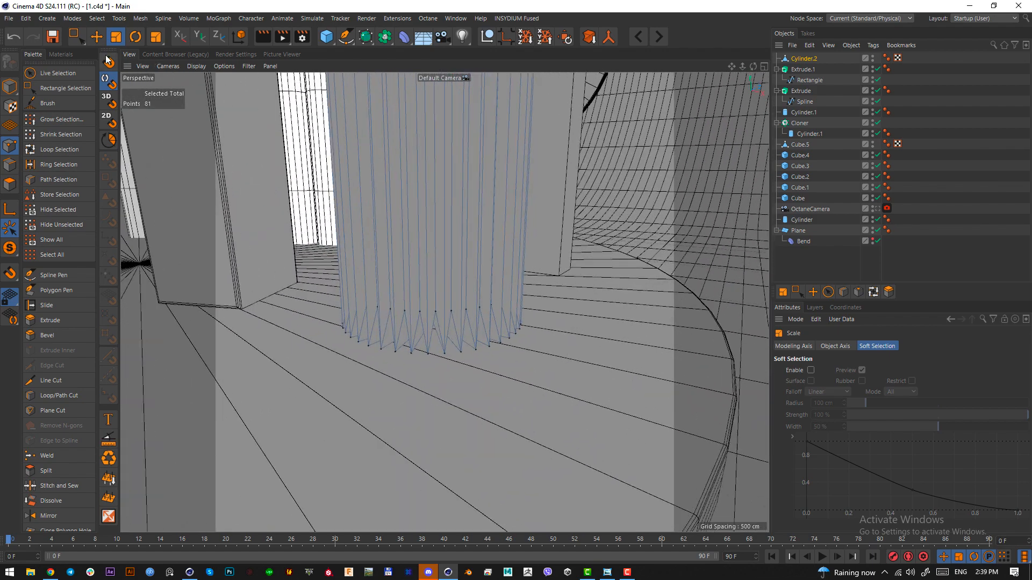
left_click(69, 37)
left_click_drag(287, 232, 556, 391)
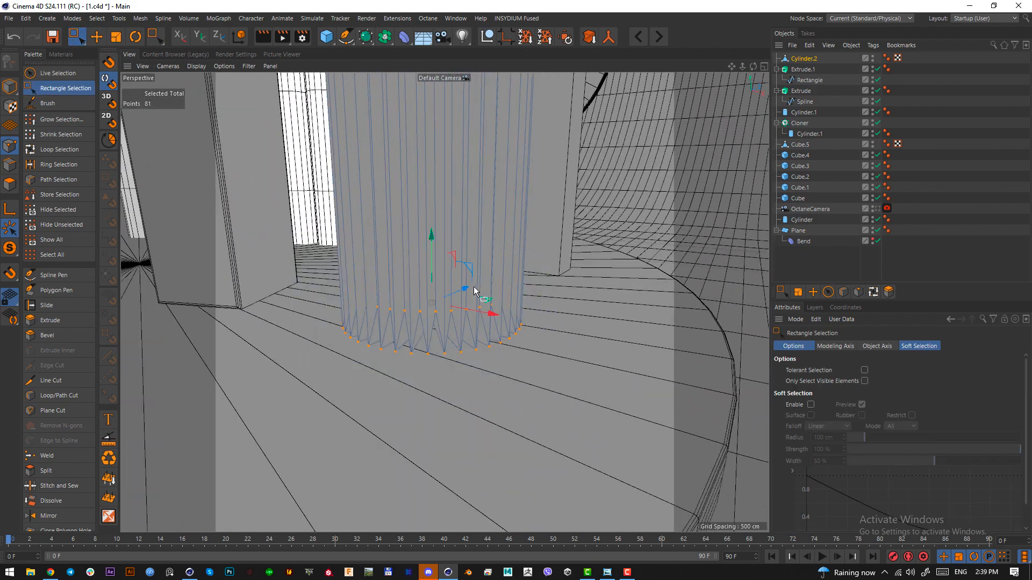
left_click_drag(268, 201, 687, 417)
key("t")
left_click_drag(446, 269, 412, 257)
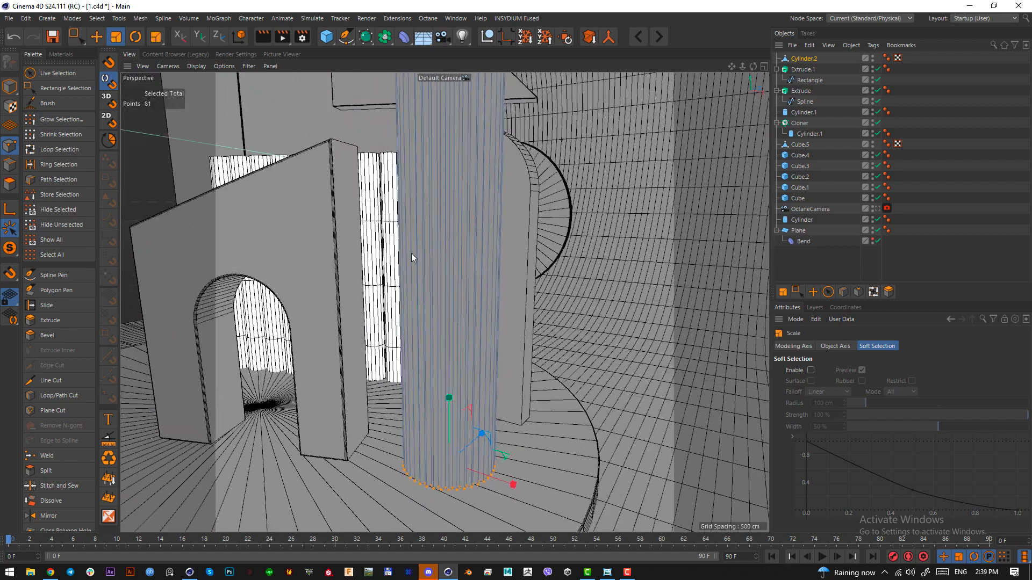
Bevel the 40 selected groove edges of the column with an offset of about 7.2 cm
left_click(10, 165)
left_click_drag(204, 218, 431, 260, "alt")
left_click_drag(478, 261, 453, 260, "alt")
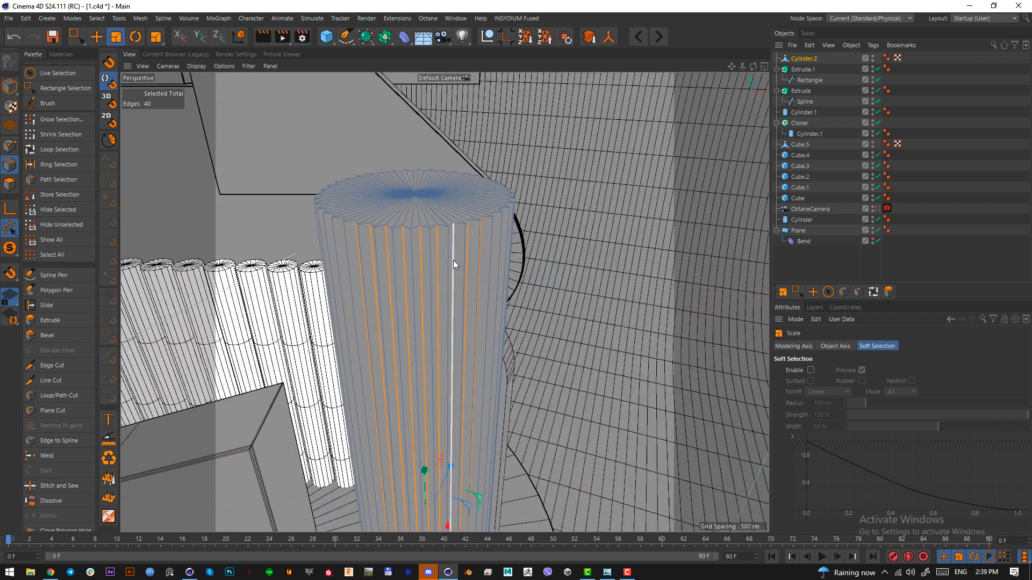
key("m")
key("s")
right_click_drag(448, 267, 546, 295, "alt")
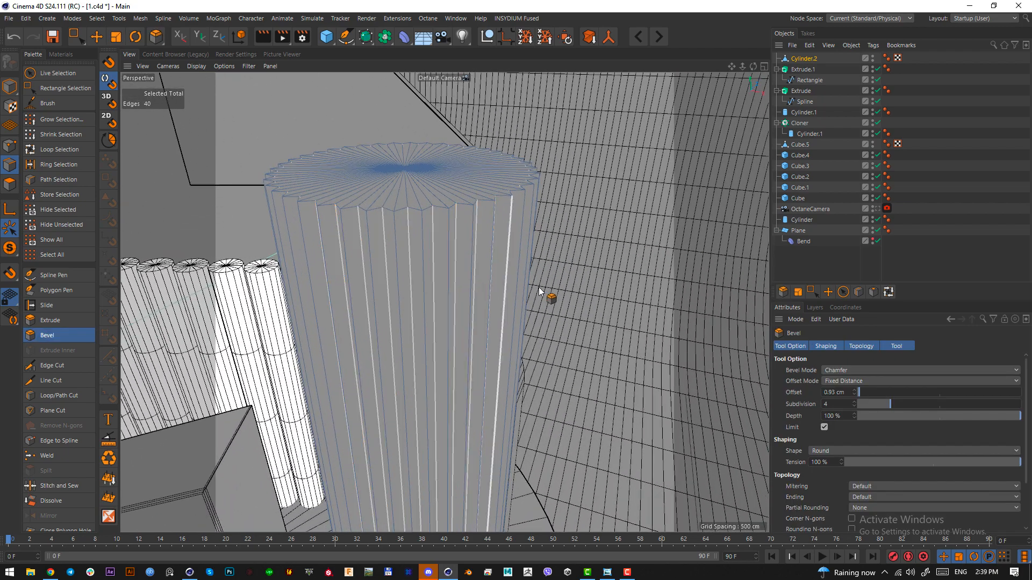
scroll(448, 252, "up", 2)
left_click_drag(448, 253, 558, 253)
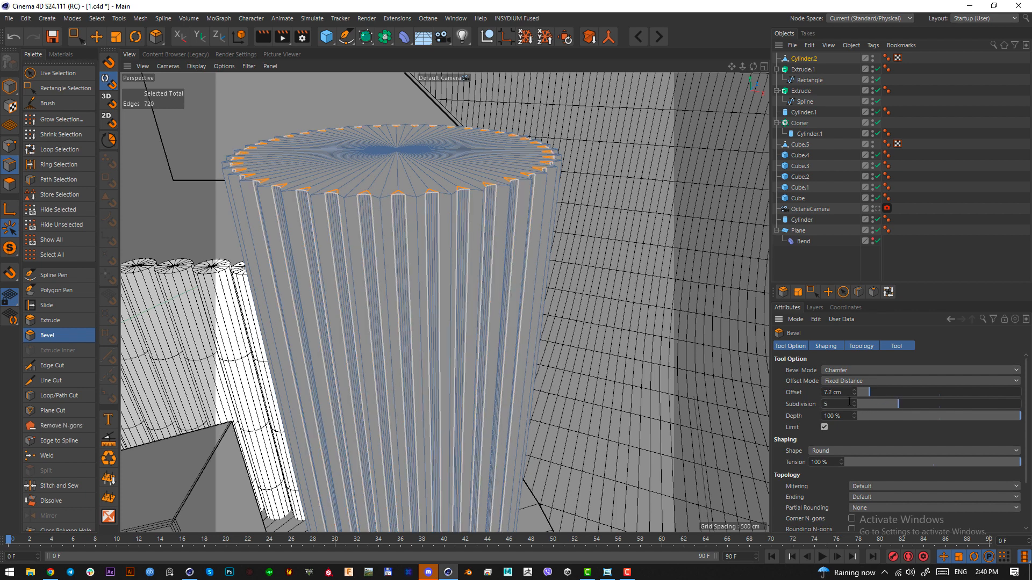
Set the groove bevel's subdivision to 7
scroll(849, 401, "up", 1)
scroll(849, 402, "down", 1)
type("2")
key("Return")
left_click_drag(521, 253, 218, 190, "alt")
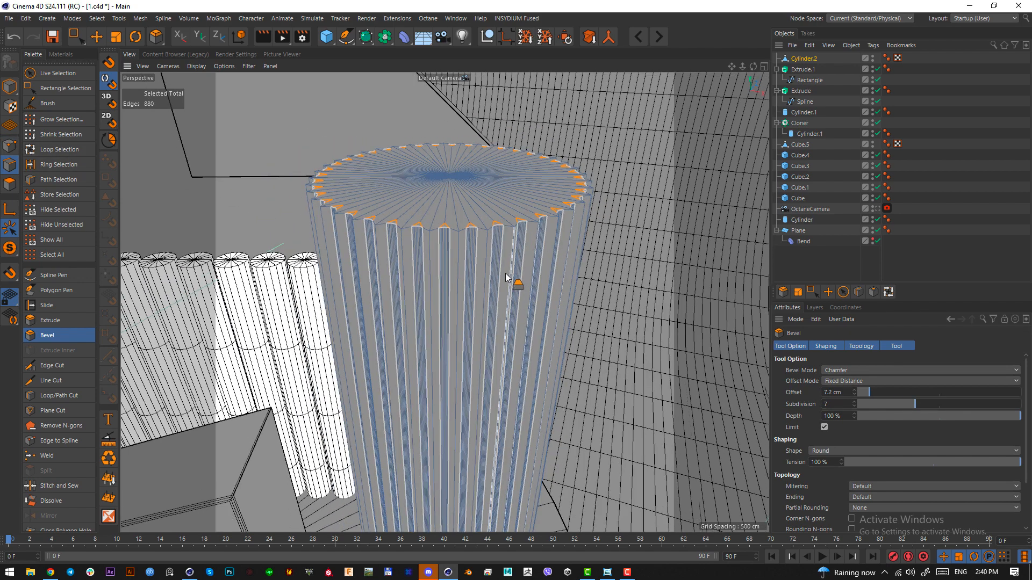
scroll(508, 273, "up", 1)
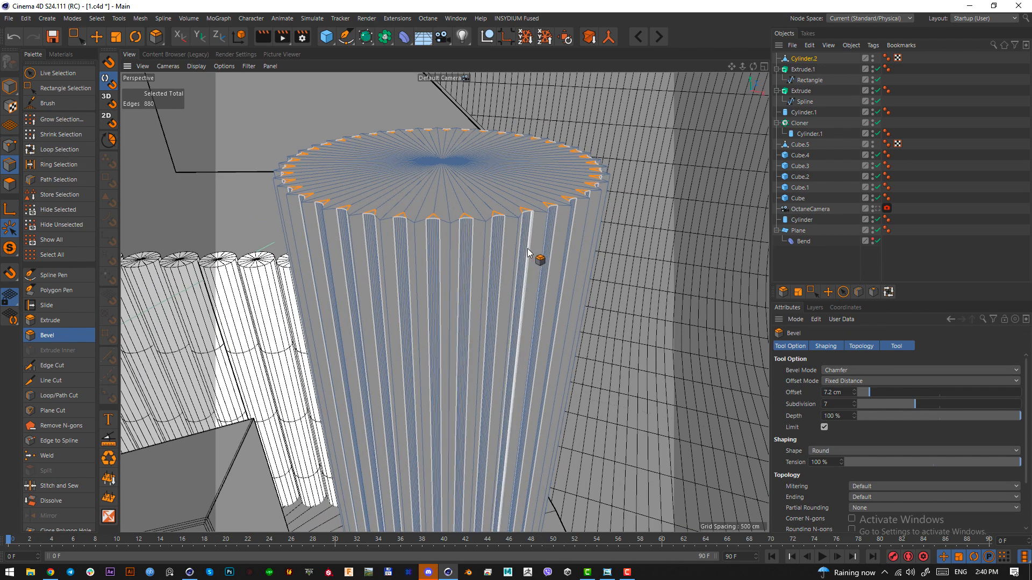
Select the sharp vertical ridge edges between the grooves all around the column, 40 edges in all
left_click(95, 37)
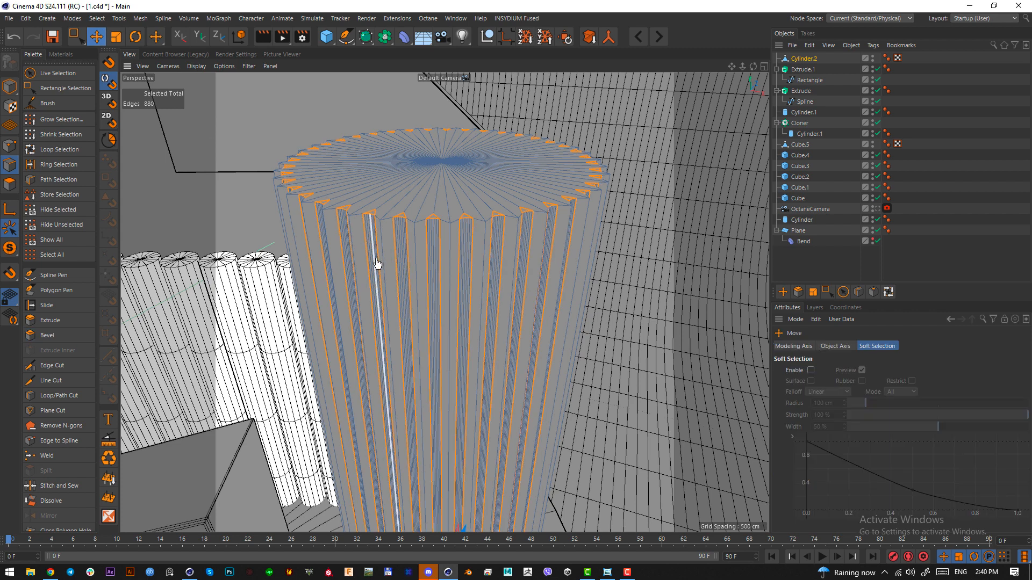
left_click(449, 276)
left_click(484, 265, "shift")
left_click(516, 257, "shift")
left_click_drag(516, 258, 386, 262, "alt")
left_click(430, 242, "shift")
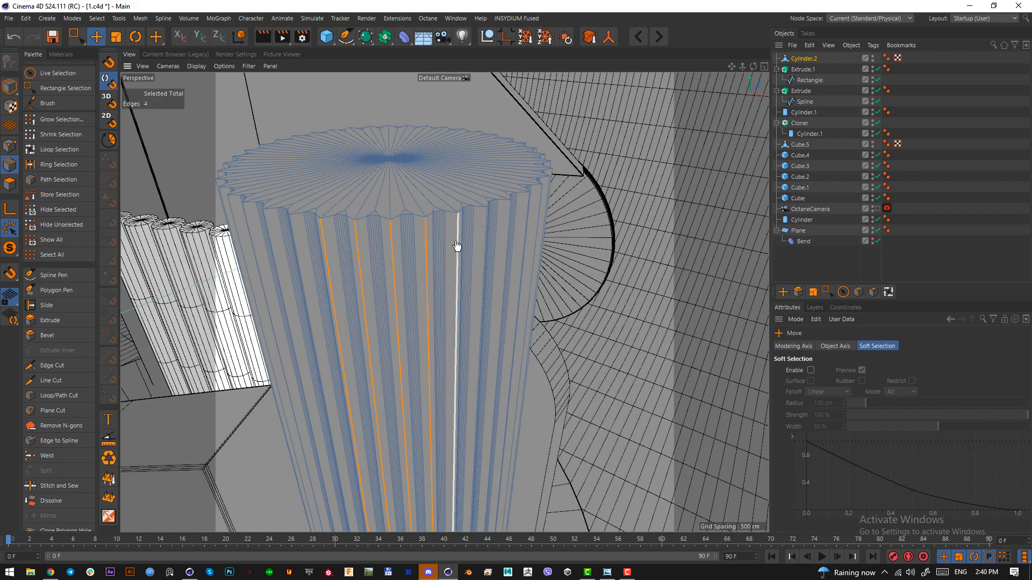
left_click(484, 247, "shift")
left_click_drag(484, 247, 435, 254, "alt")
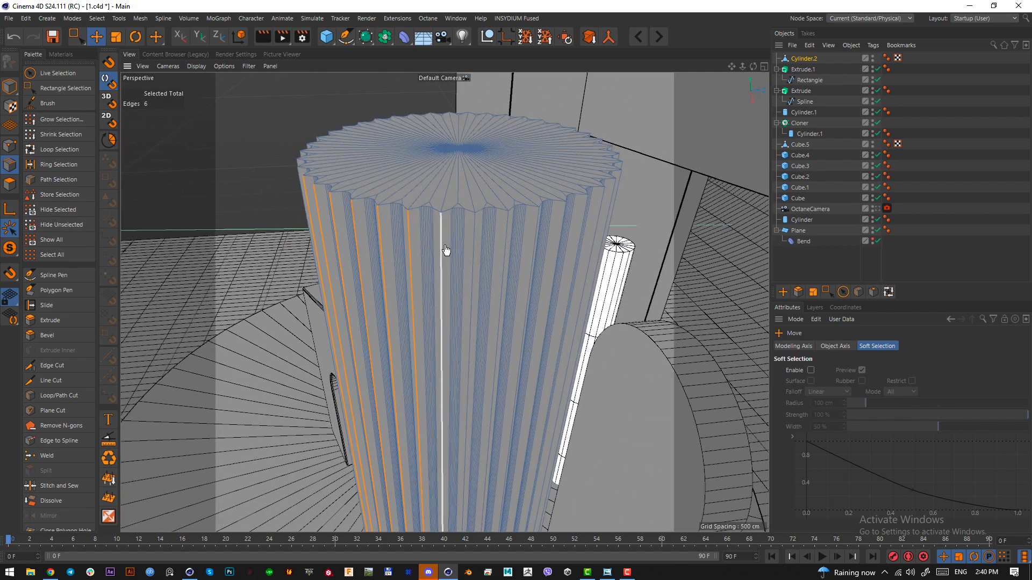
left_click(475, 249, "shift")
left_click(493, 253, "shift")
left_click_drag(502, 258, 420, 237, "alt")
left_click(467, 242, "shift")
left_click(500, 240, "shift")
left_click(414, 230, "shift")
left_click(490, 232, "shift")
left_click(470, 236, "shift")
left_click(508, 232, "shift")
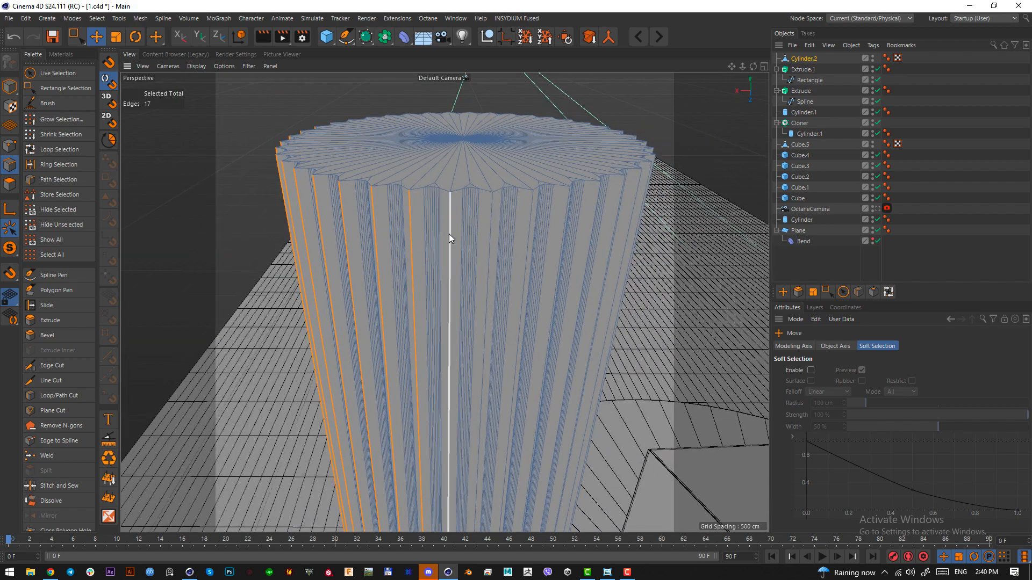
left_click(491, 235, "shift")
left_click_drag(491, 234, 451, 240, "alt")
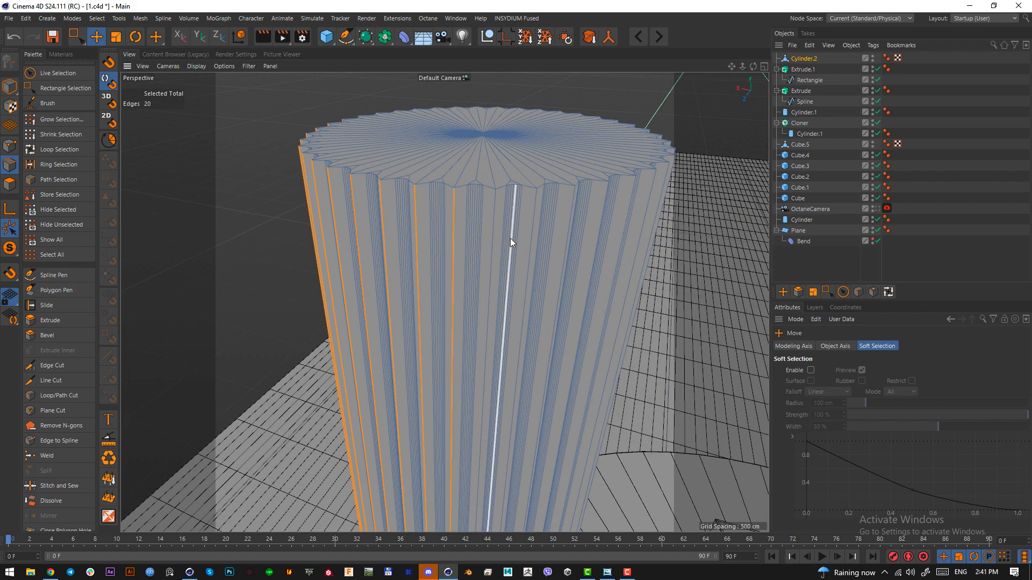
left_click(491, 238, "shift")
left_click_drag(532, 237, 479, 241, "alt")
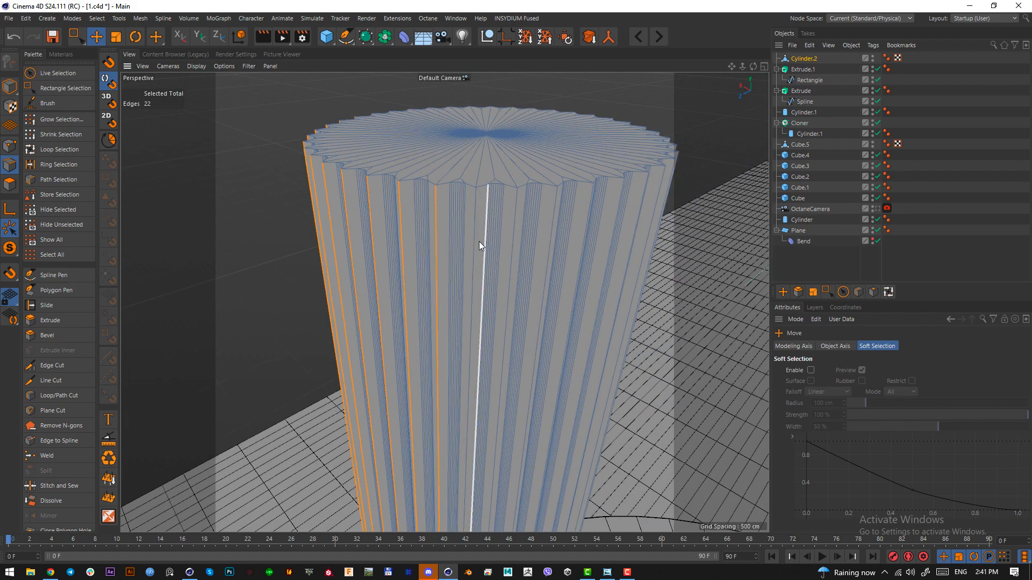
left_click(471, 246, "shift")
left_click(511, 249, "shift")
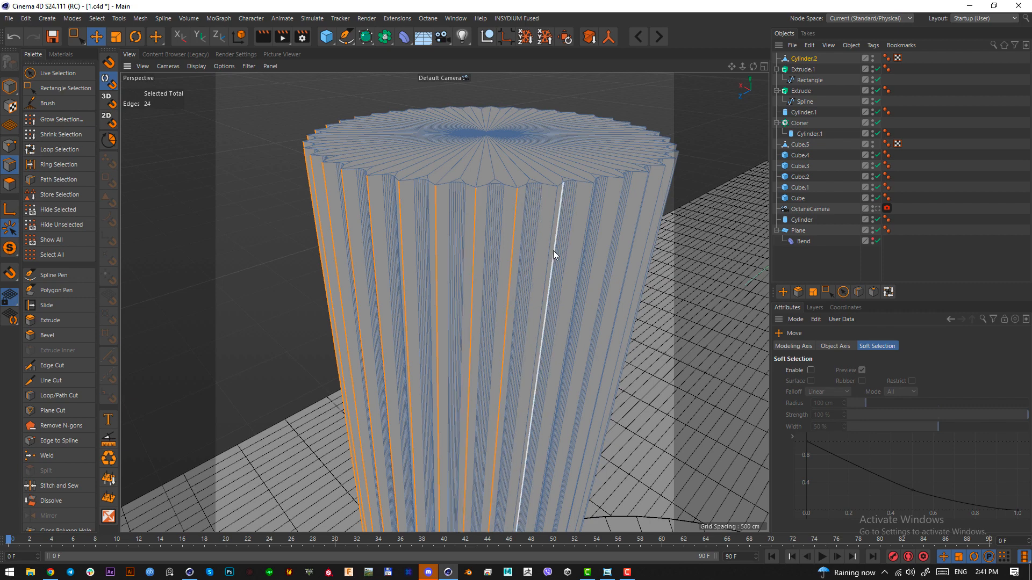
left_click(550, 251, "shift")
left_click_drag(549, 251, 592, 266, "alt")
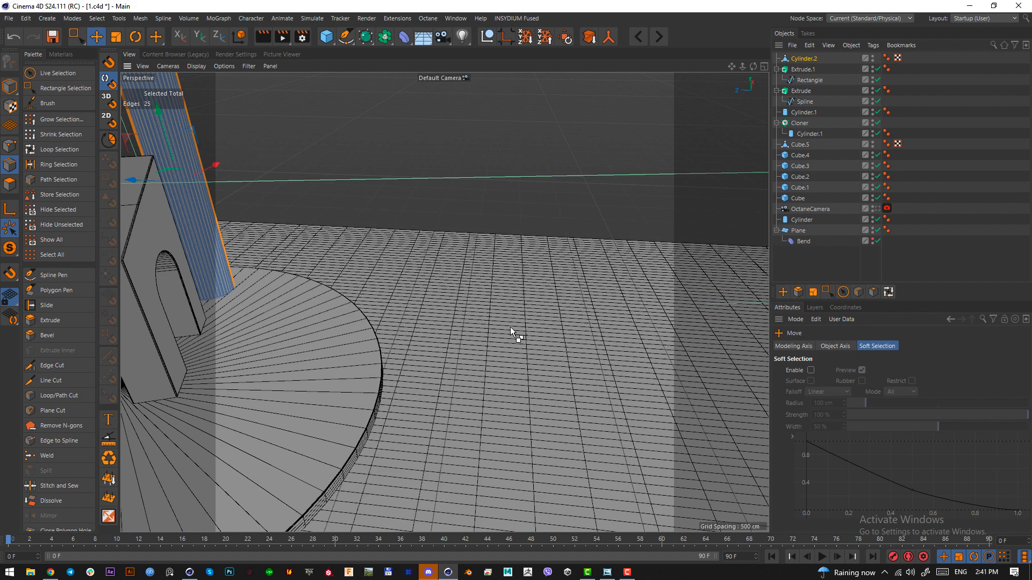
key("s")
left_click_drag(510, 327, 460, 281, "alt")
left_click(405, 268, "shift")
left_click(440, 271, "shift")
left_click(476, 290, "shift")
left_click(451, 278, "shift")
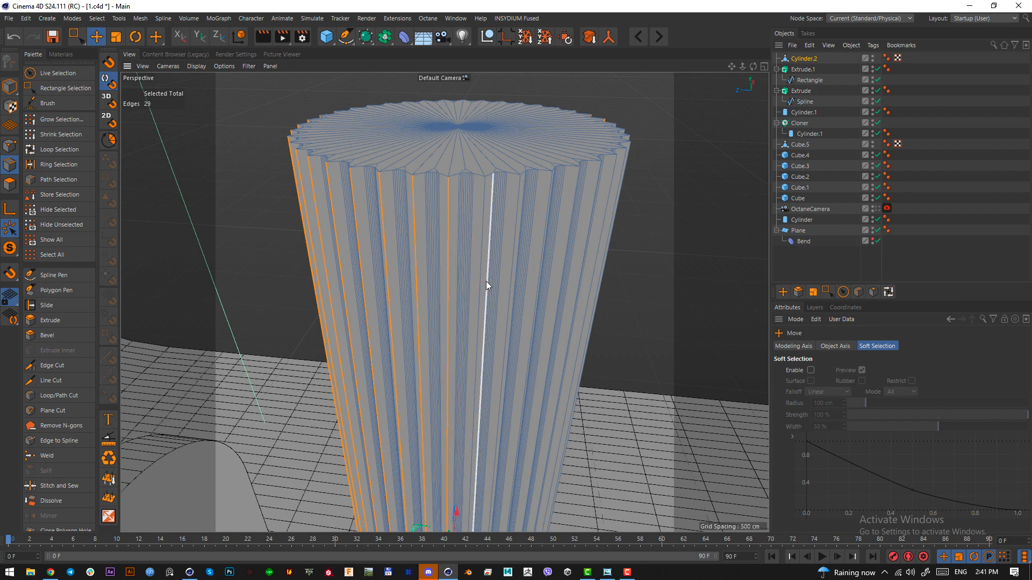
left_click(485, 282, "shift")
mouse_move(522, 284)
left_mouse_down("alt")
mouse_move(489, 286)
mouse_move(455, 263)
mouse_move(469, 270)
mouse_move(407, 256)
mouse_move(440, 280)
mouse_move(423, 282)
mouse_move(485, 282)
mouse_move(441, 281)
mouse_move(512, 292)
mouse_move(465, 279)
mouse_move(509, 300)
left_mouse_up("alt")
left_click(456, 263, "shift")
left_click(474, 266, "shift")
left_click(398, 267, "shift")
left_click(430, 269, "shift")
left_click(424, 279, "shift")
left_click(442, 274, "shift")
left_click(468, 279, "shift")
left_click(484, 276, "shift")
left_click(494, 278, "shift")
left_click(495, 283, "shift")
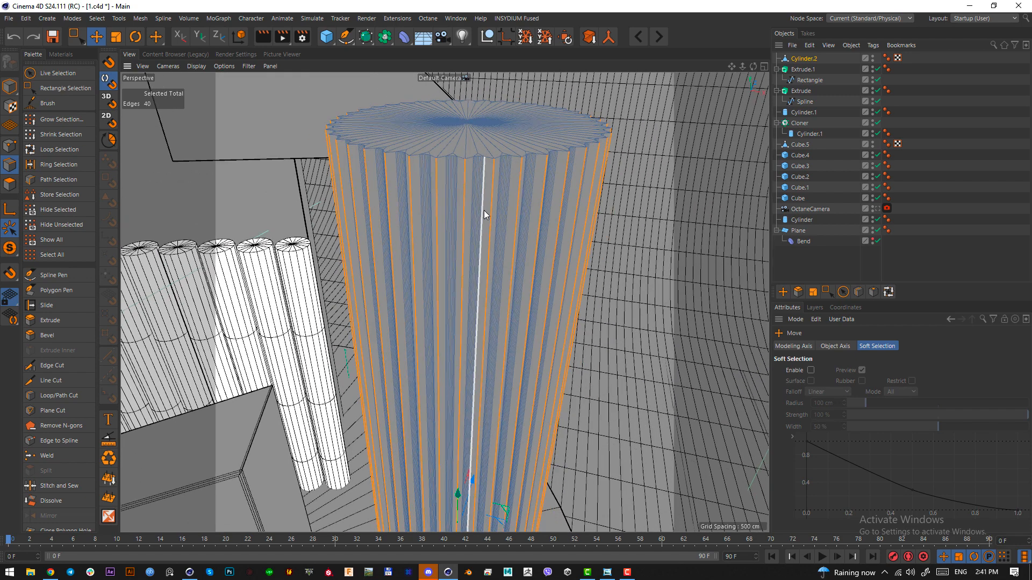
Bevel the 40 selected ridge edges with 3 subdivisions and an offset of about 2.8 cm
left_click_drag(473, 202, 467, 228, "alt")
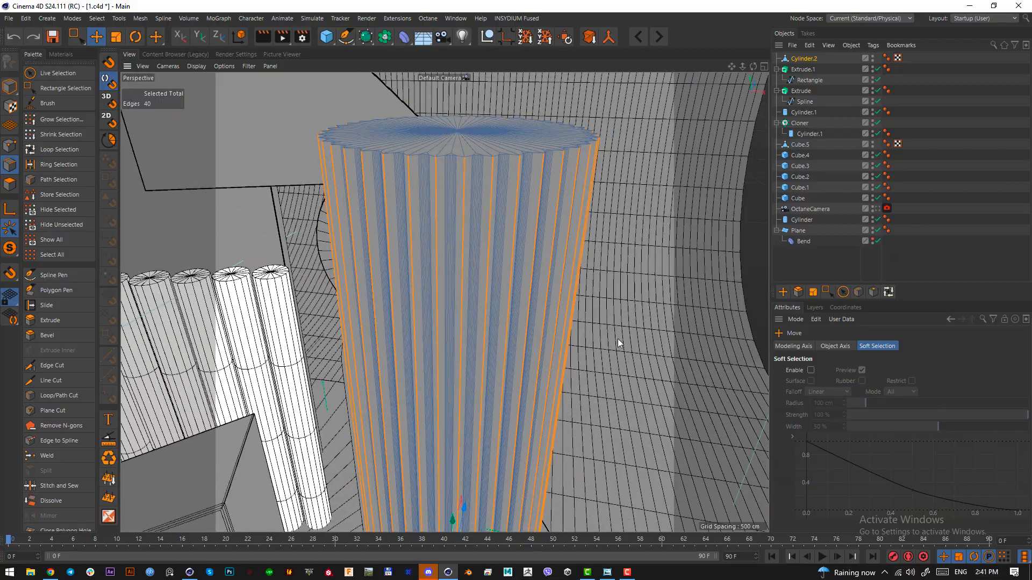
mouse_move(617, 339)
left_mouse_down("alt")
mouse_move(583, 376)
mouse_move(336, 318)
mouse_move(673, 203)
mouse_move(410, 391)
mouse_move(652, 269)
mouse_move(427, 229)
mouse_move(540, 341)
mouse_move(468, 248)
left_mouse_up("alt")
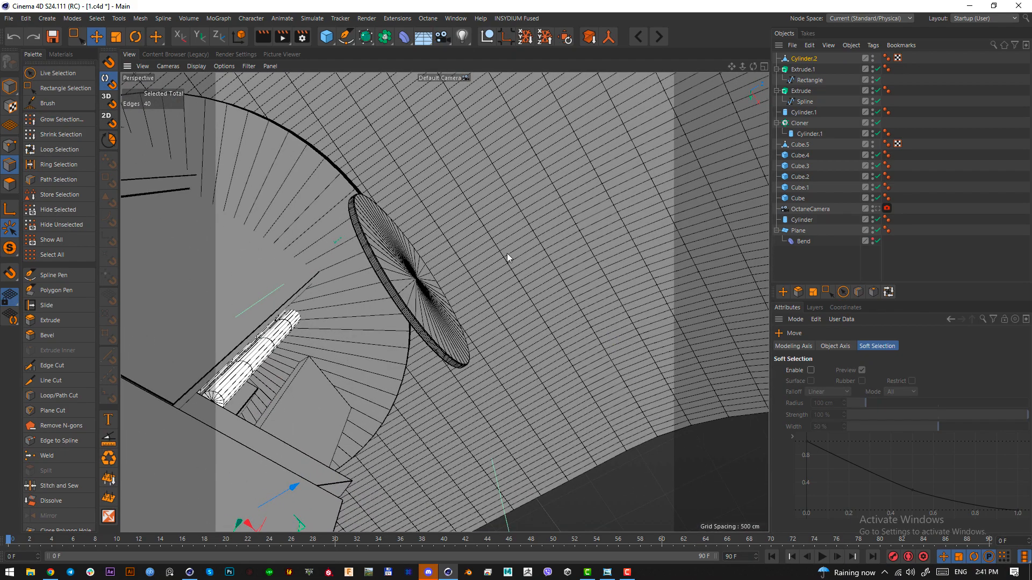
key("s")
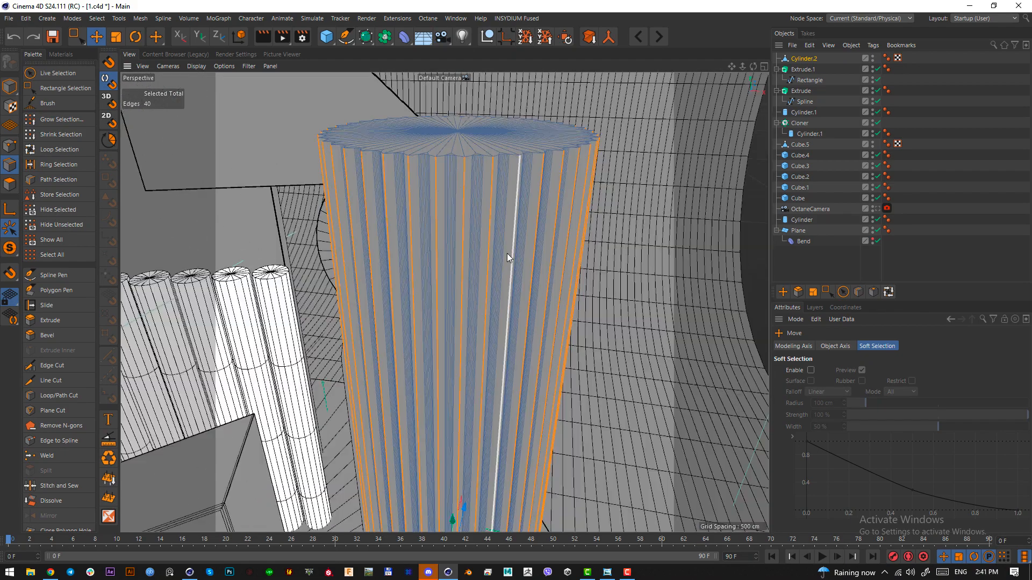
left_click_drag(444, 268, 489, 277, "alt")
key("m")
key("s")
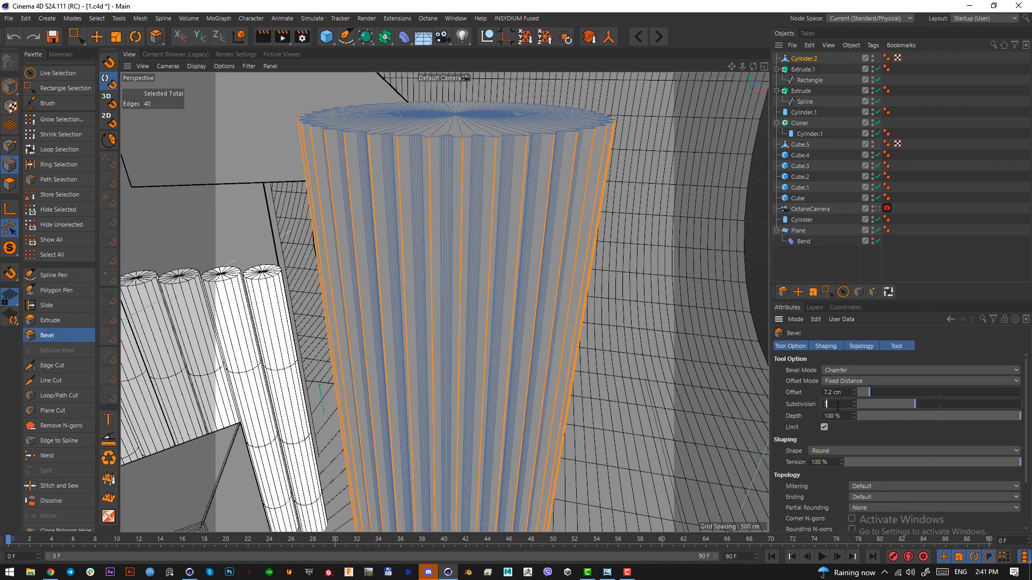
key("Return")
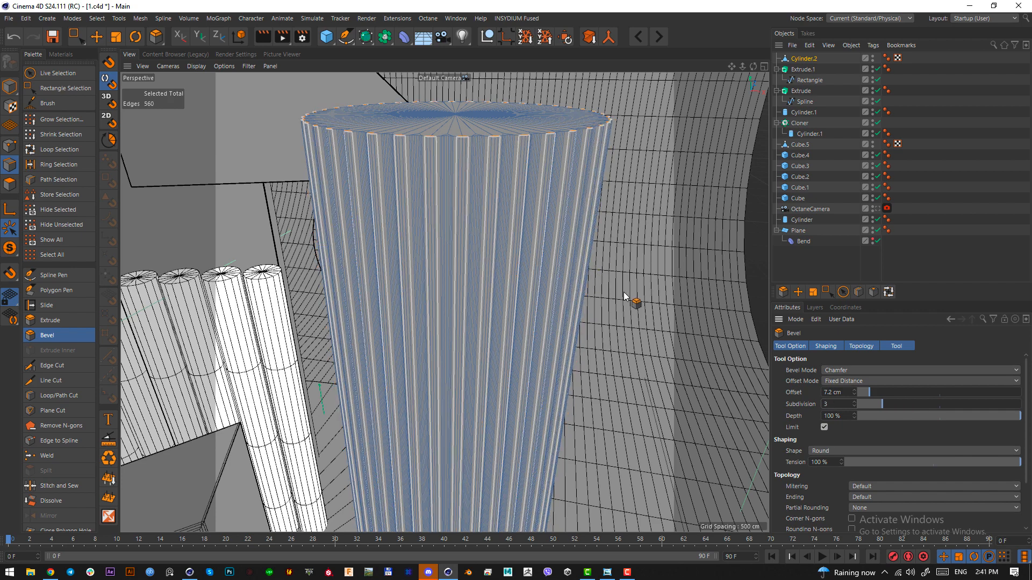
key("ctrl+z")
scroll(520, 200, "up", 4)
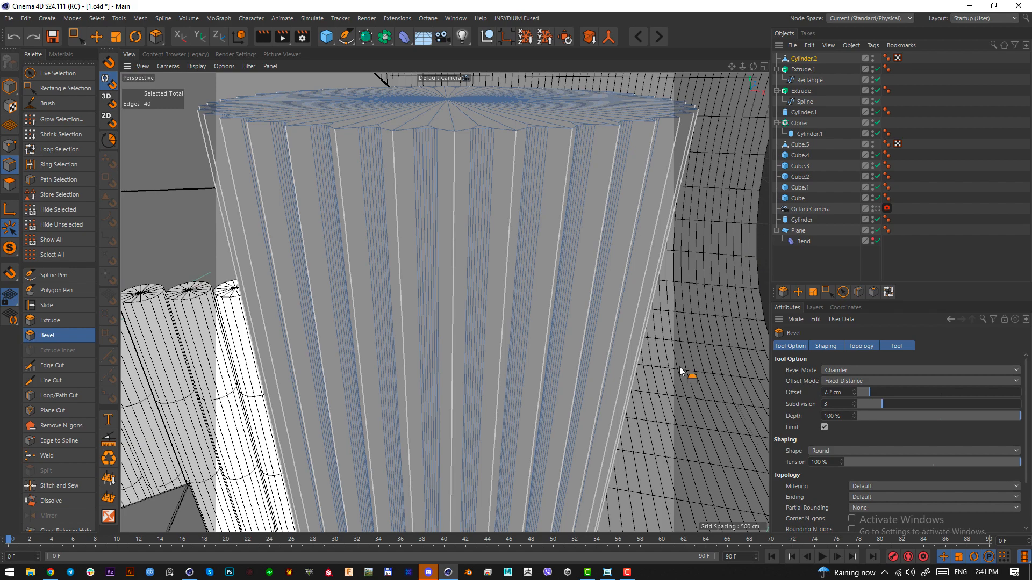
left_click_drag(679, 367, 696, 366)
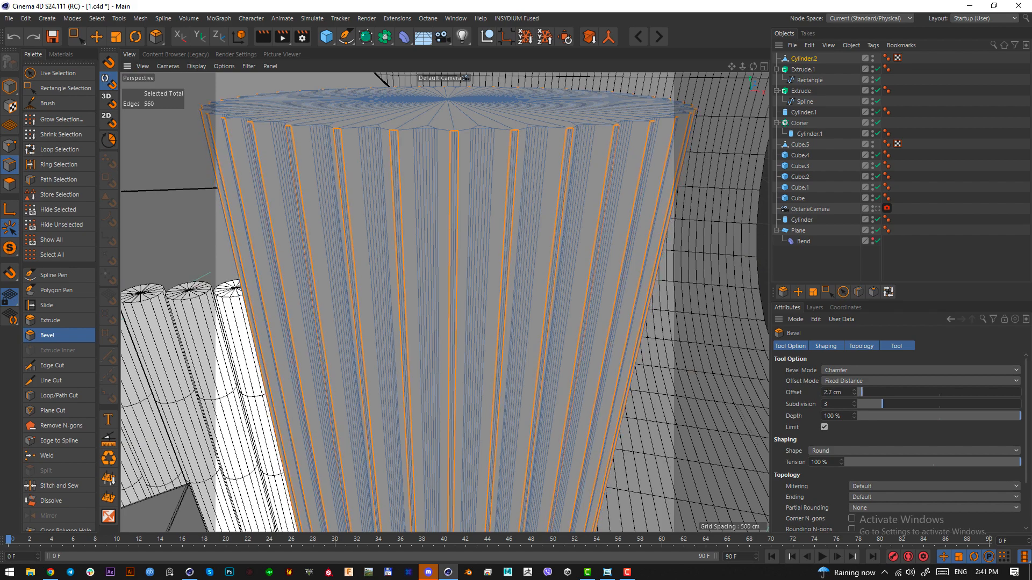
left_click_drag(511, 193, 551, 209, "alt")
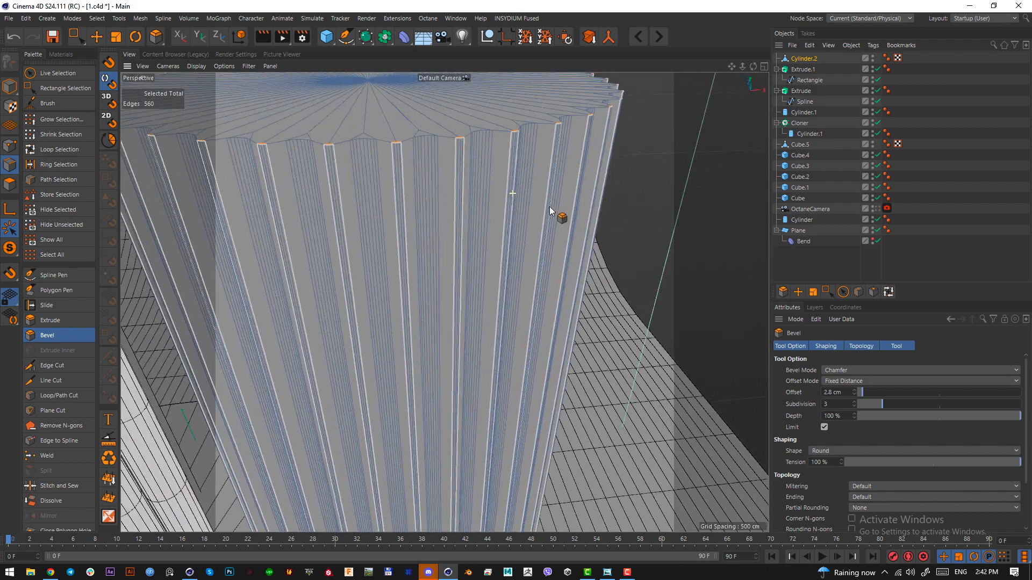
Return to the OctaneCamera view and raise the column's upper end points slightly, judging its height against the reference image
right_click_drag(506, 239, 366, 293, "alt")
left_click_drag(367, 293, 568, 296, "alt")
left_click(877, 209)
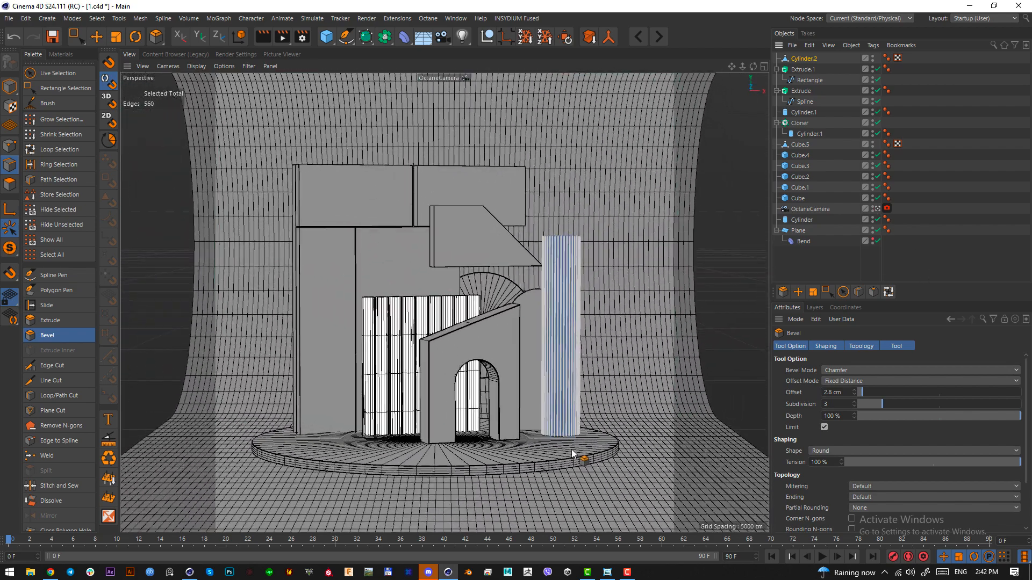
left_click(606, 573)
left_click_drag(962, 52, 30, 95)
left_click(25, 94)
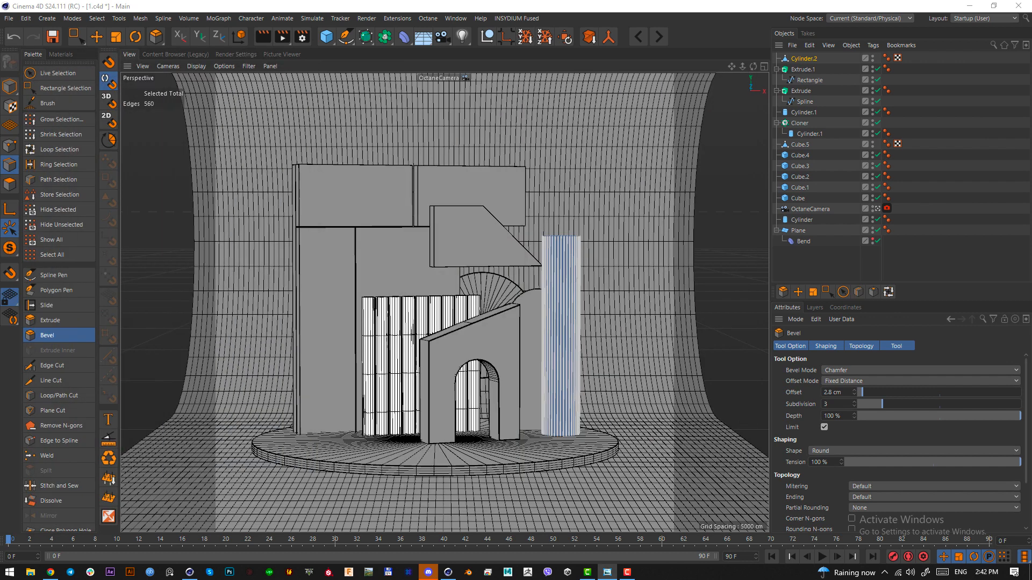
left_click(12, 146)
left_click(78, 40)
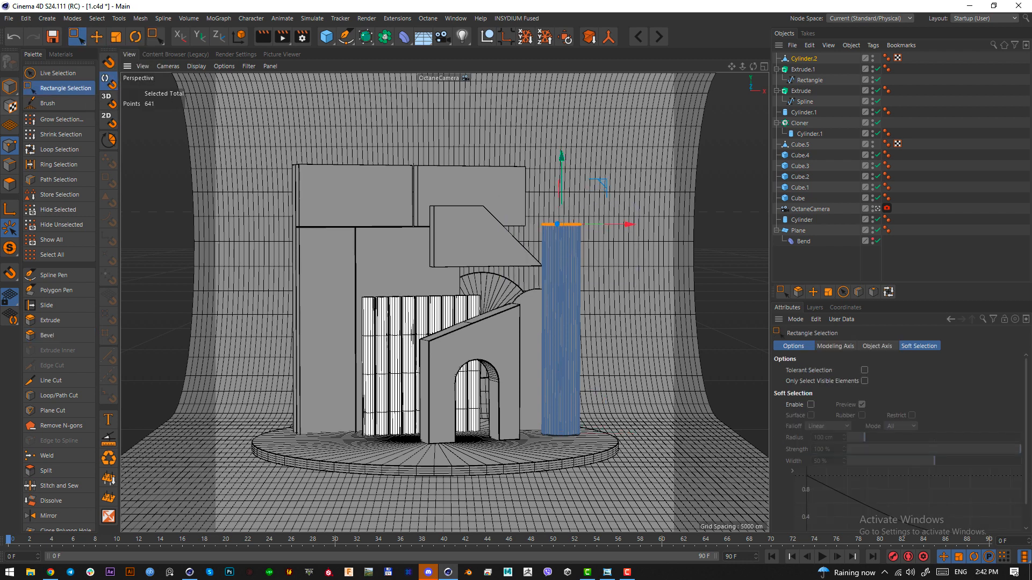
left_click(608, 572)
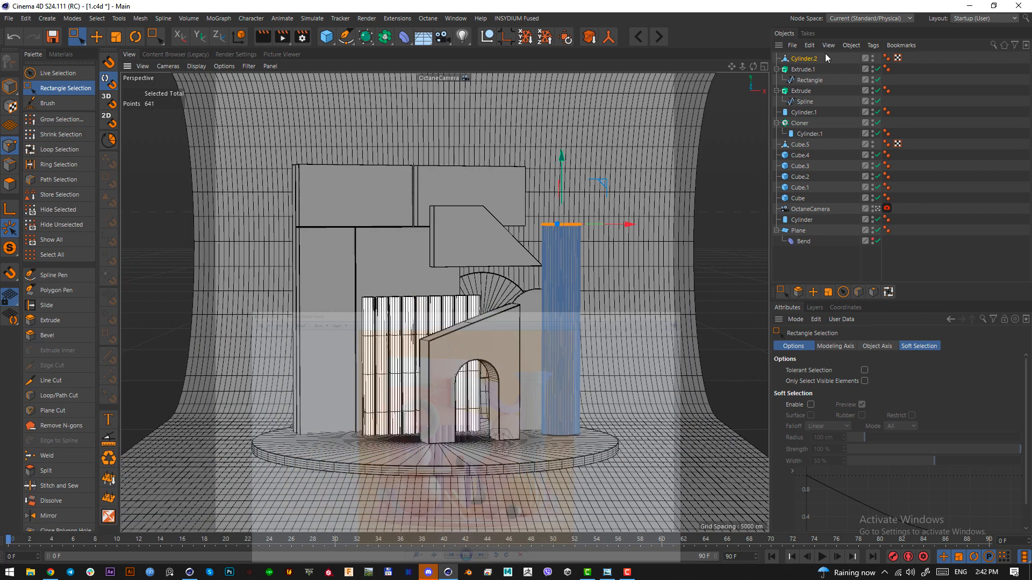
left_click(671, 130)
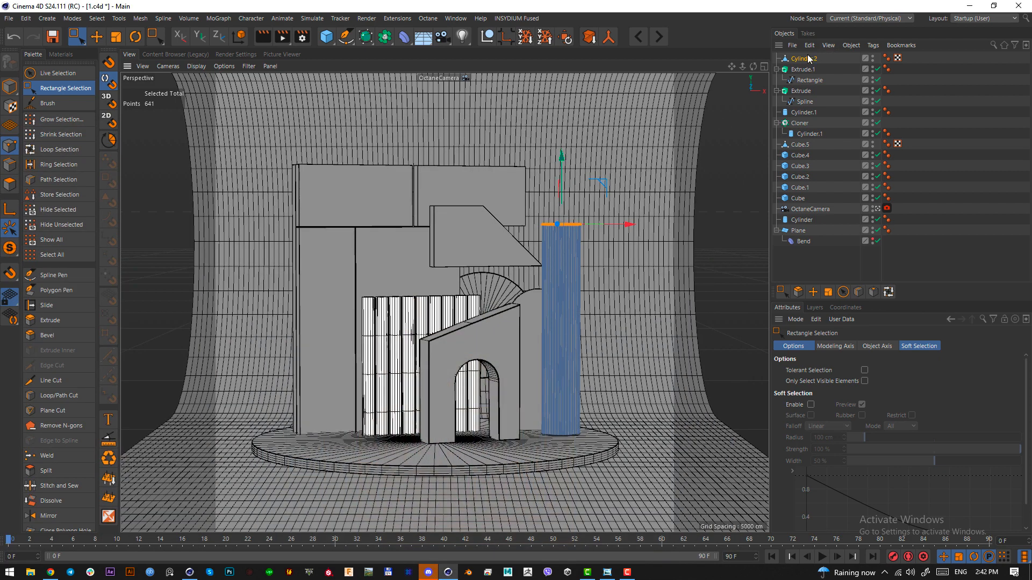
Add a new cylinder at the column's centre and move it straight up above the column's upper end
left_click(9, 86)
left_click_drag(326, 38, 565, 72)
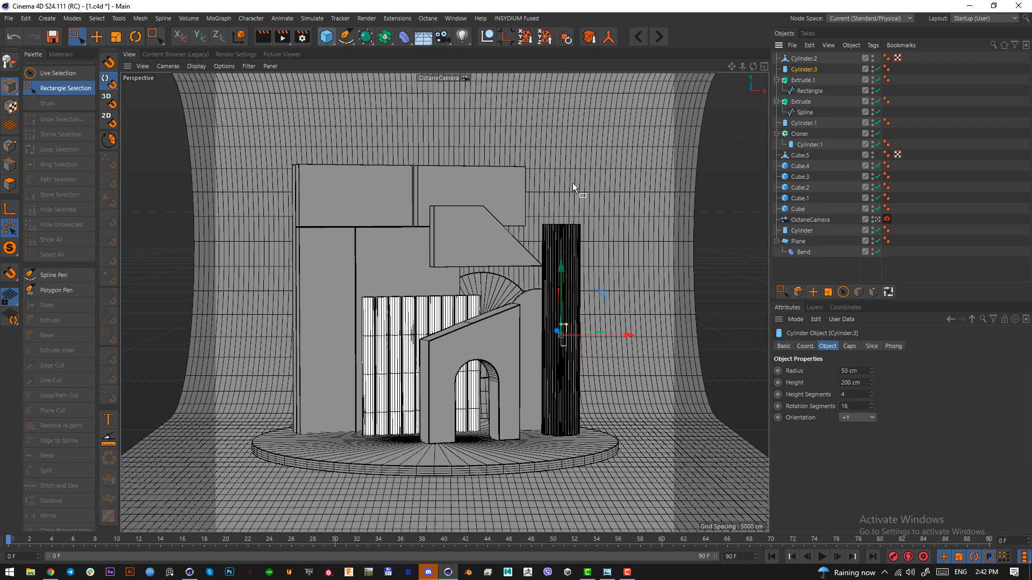
left_click_drag(564, 276, 569, 167)
key("F3")
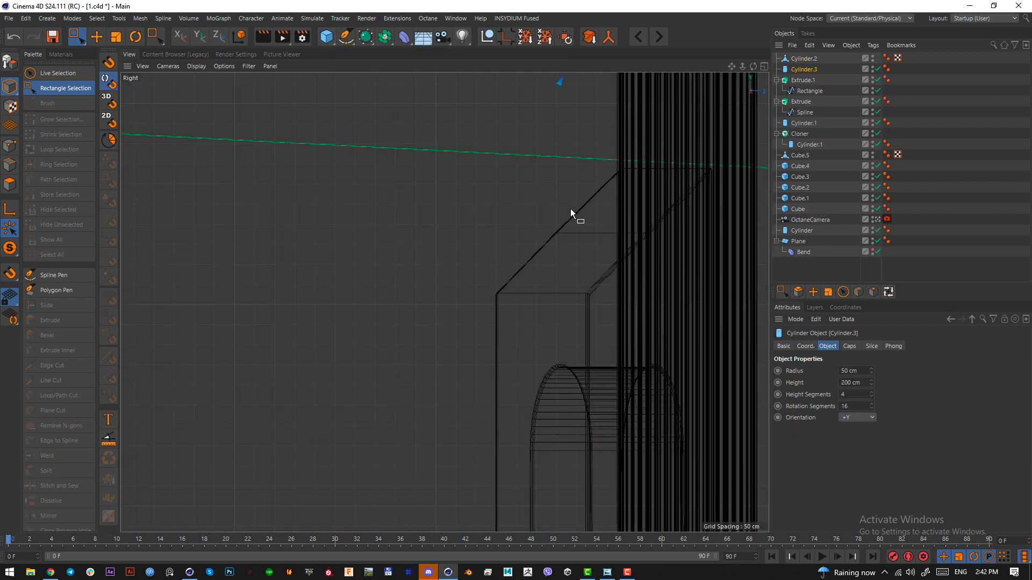
scroll(468, 280, "down", 3)
scroll(470, 284, "down", 1)
scroll(610, 168, "up", 3)
scroll(572, 208, "up", 3)
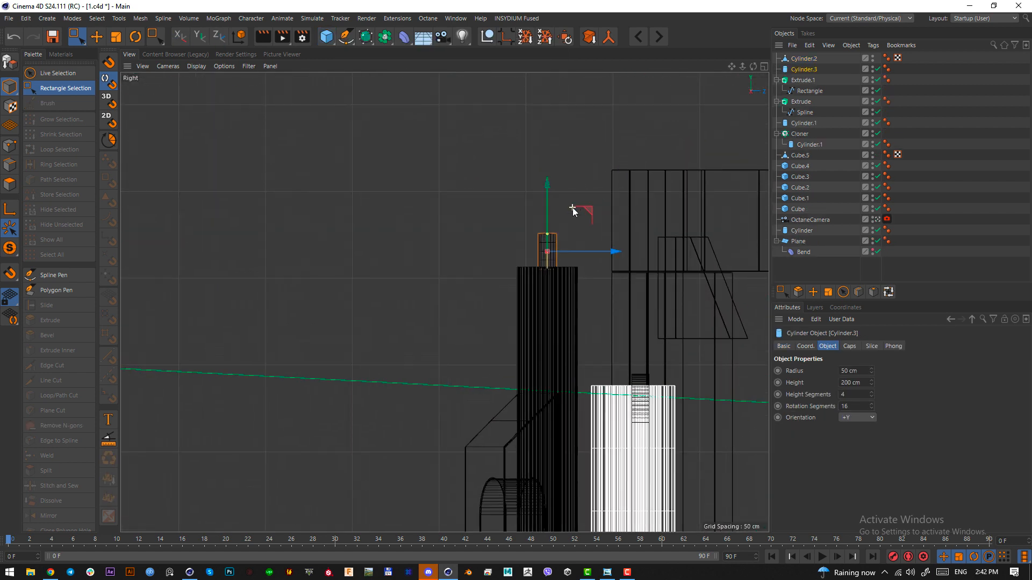
Resize the new cylinder into a flat disc about 209 cm in radius and 73 cm high, and rest it on the column
scroll(531, 295, "up", 3)
scroll(532, 295, "up", 2)
left_click_drag(483, 218, 684, 294)
key("F2")
scroll(444, 309, "up", 1)
key("F1")
key("F3")
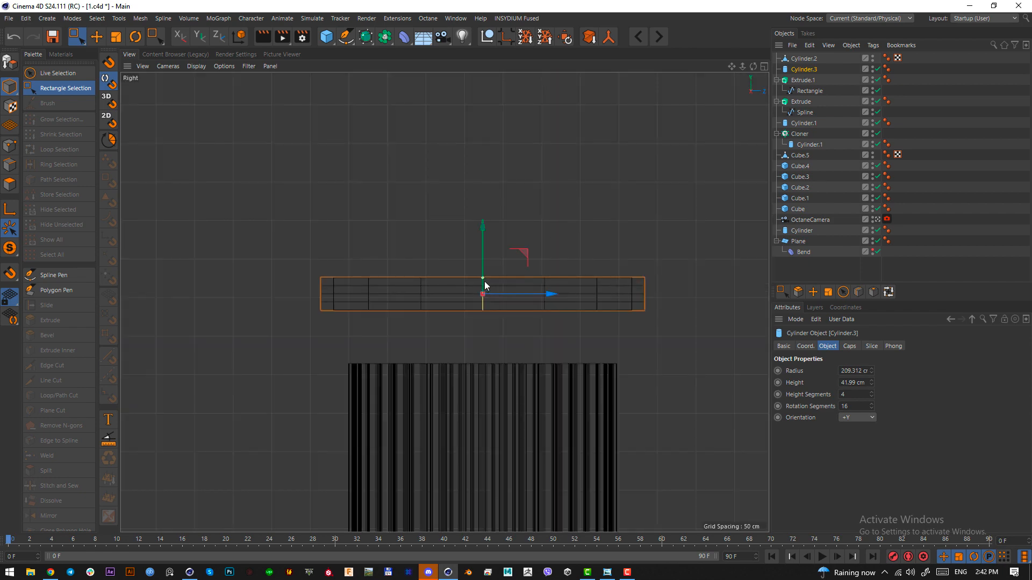
left_click_drag(483, 282, 483, 270)
middle_click_drag(482, 251, 485, 285)
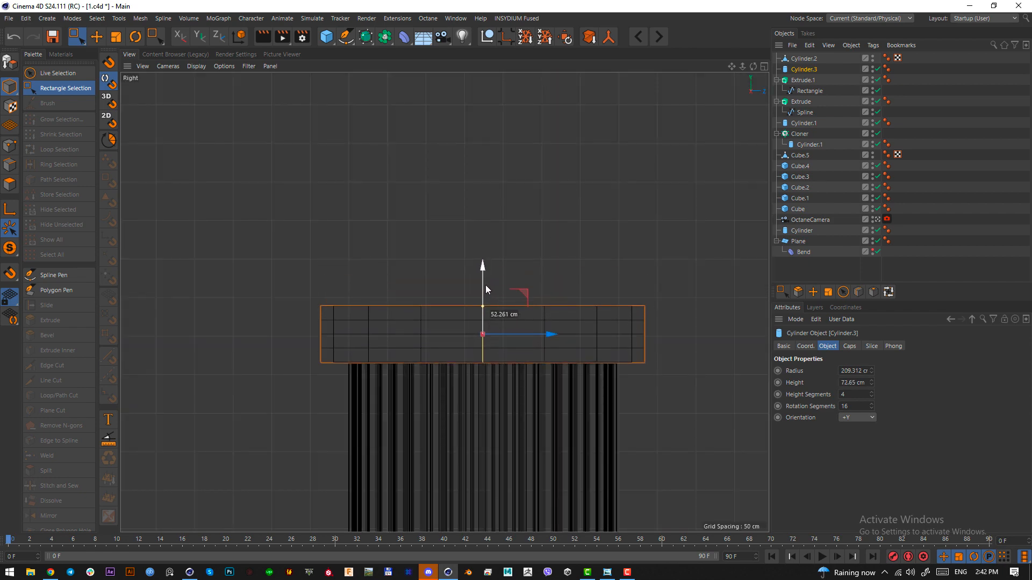
Widen the disc on the column slightly and fillet its caps with 3 segments and an 8 cm radius
key("F1")
left_click_drag(583, 217, 587, 218)
left_click(850, 346)
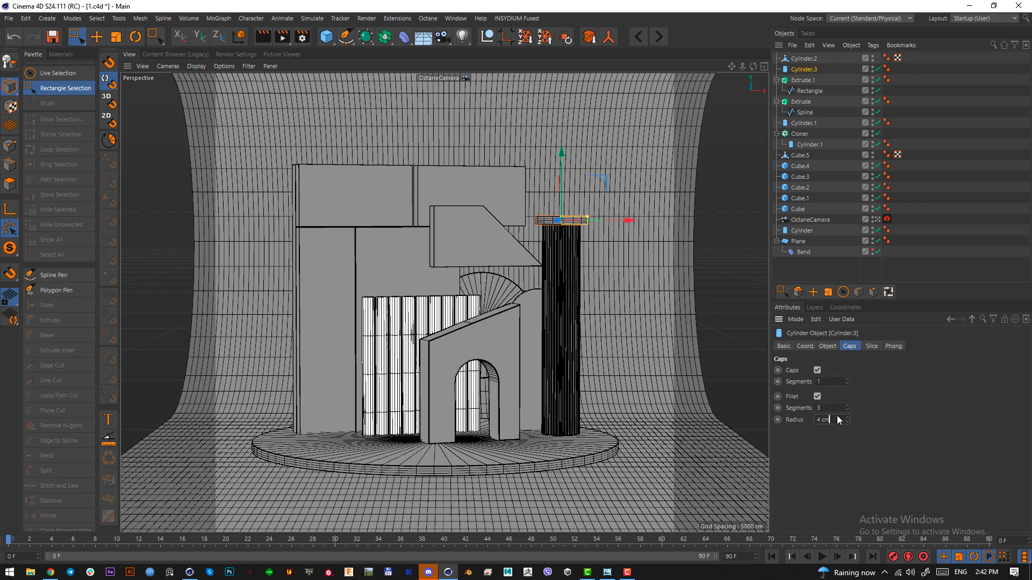
key("Return")
key("F3")
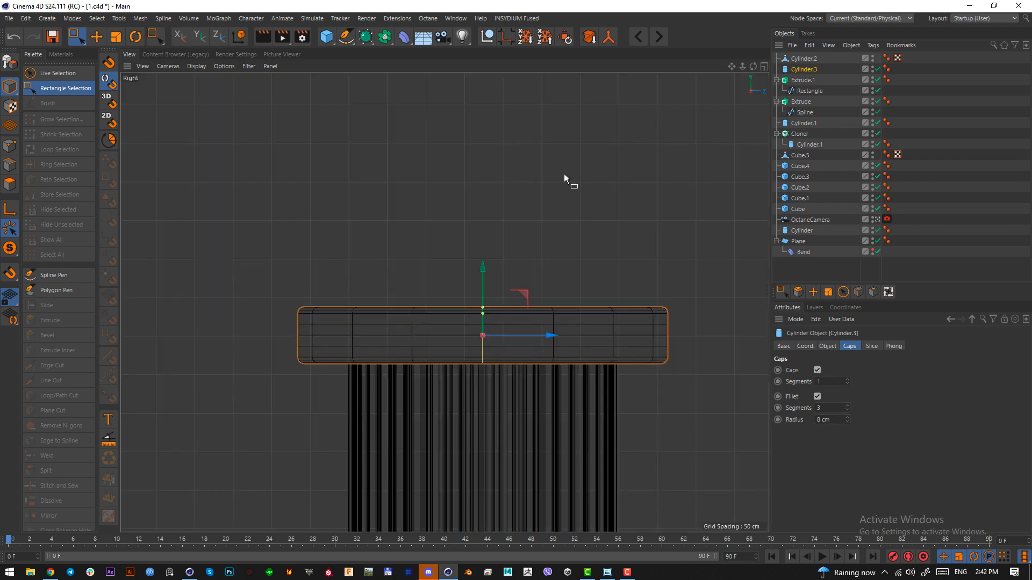
Stack two copies of the disc above it, widening the first copy to about 284 cm radius and the second to about 337 cm
left_click_drag(482, 273, 479, 223, "ctrl")
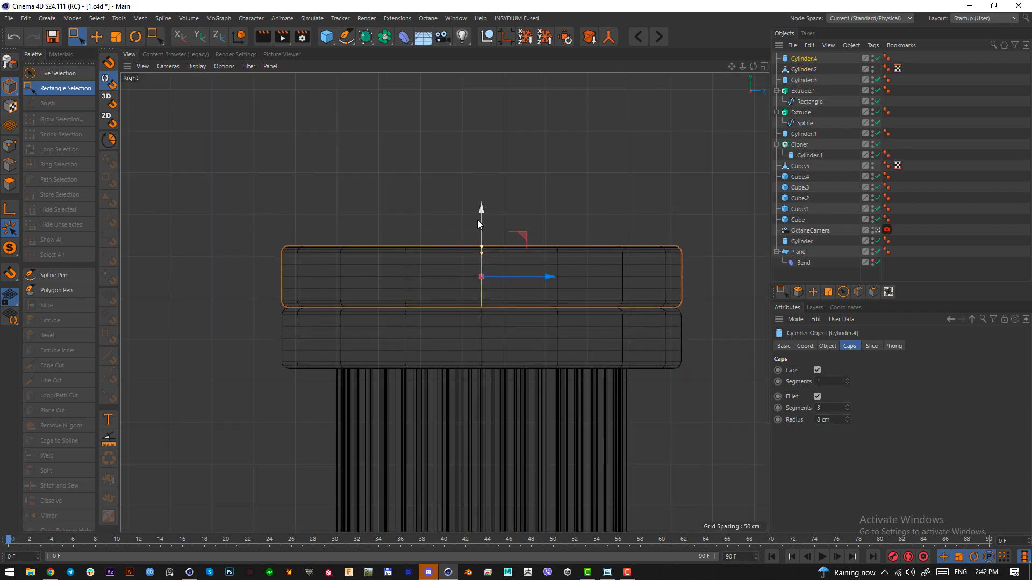
left_click(828, 346)
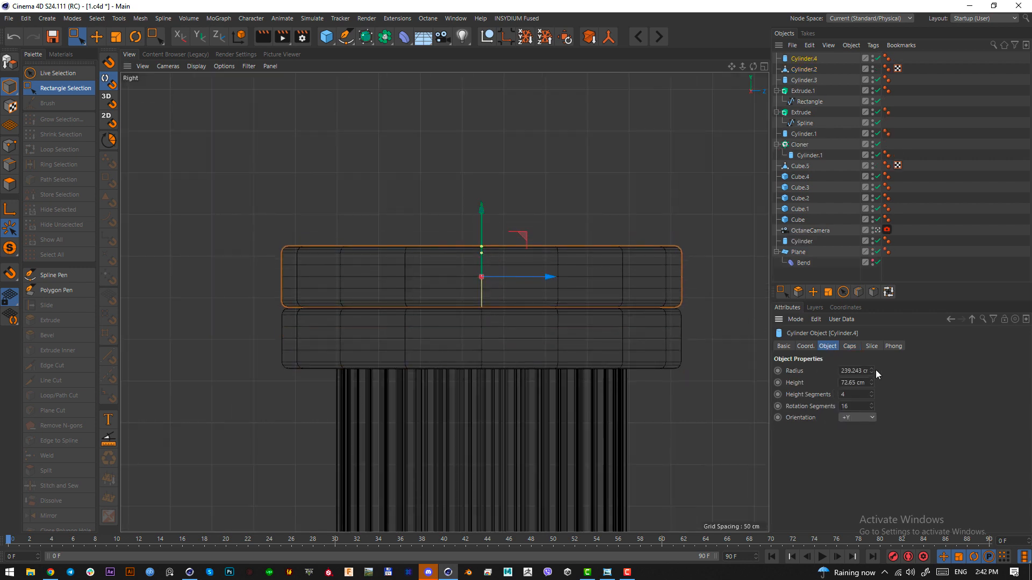
left_click_drag(872, 371, 896, 371)
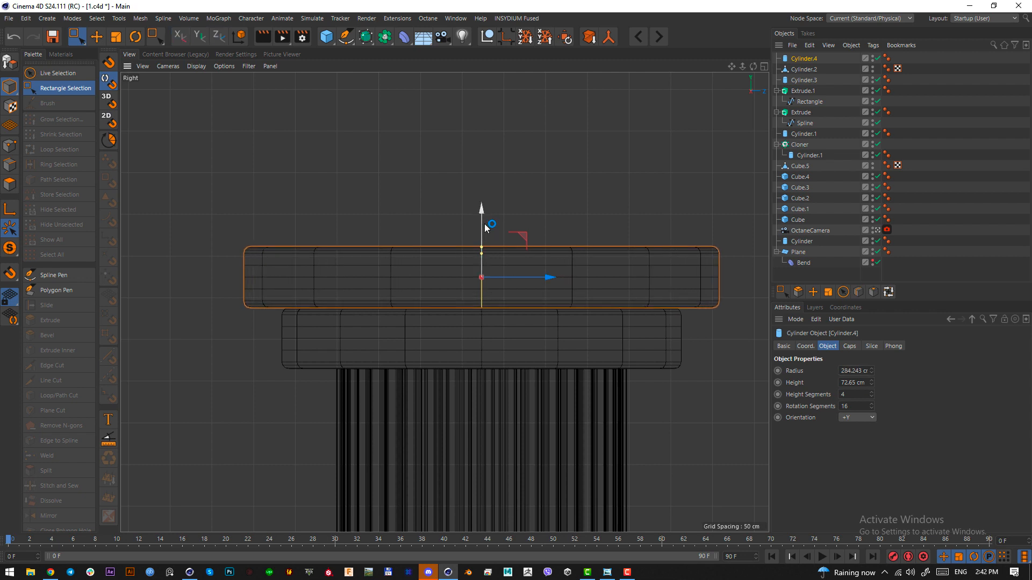
left_click_drag(486, 226, 486, 162, "ctrl")
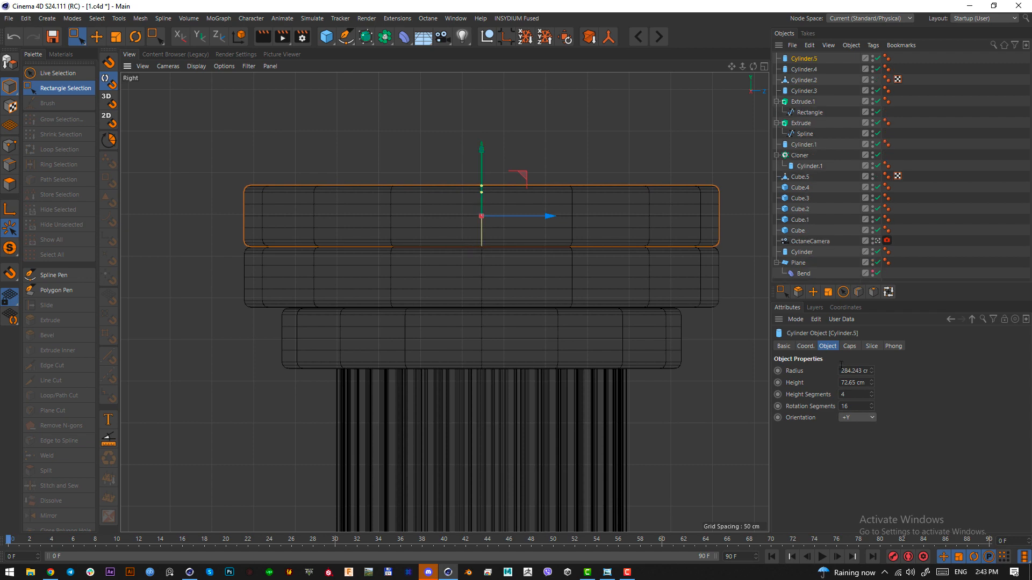
left_click_drag(872, 370, 901, 371)
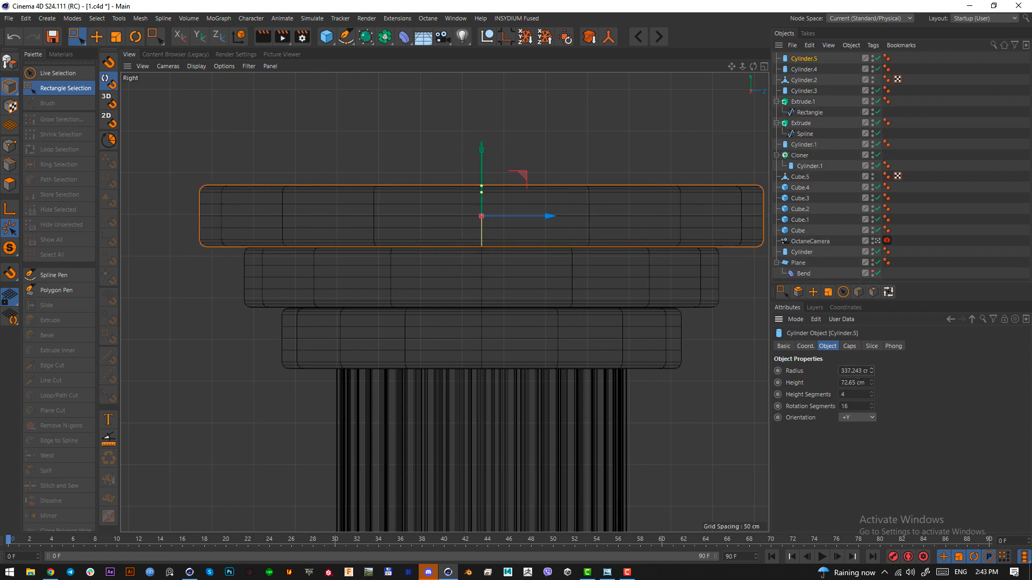
Compare the capital with the reference image and narrow the column's lower and middle discs in the front view
key("F1")
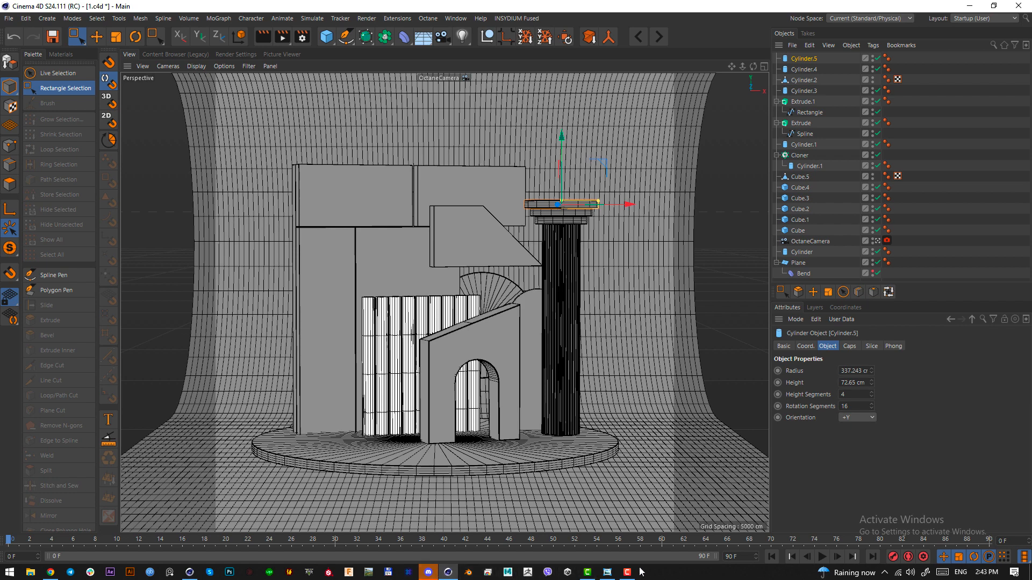
left_click(608, 573)
left_click(609, 575)
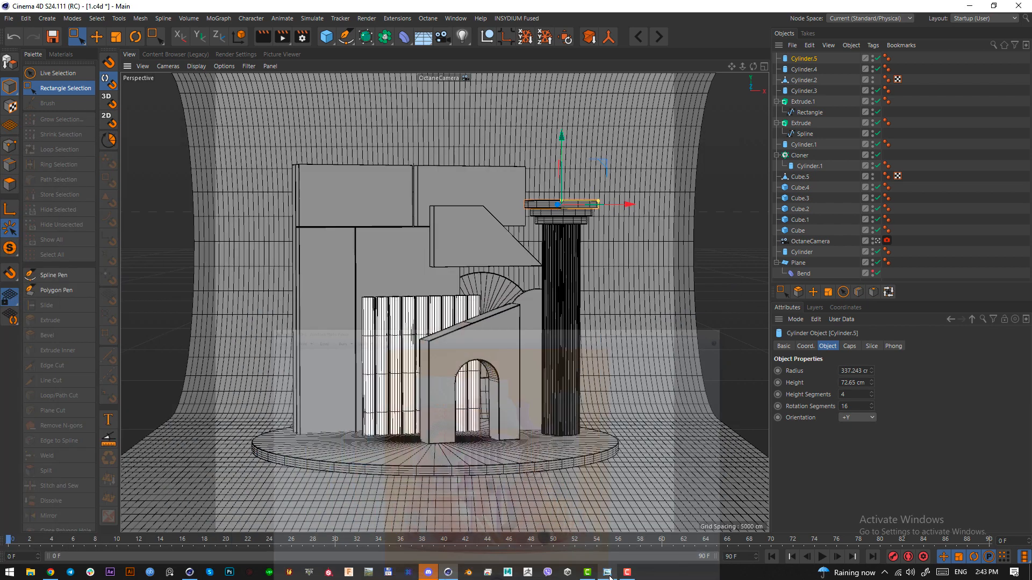
left_click(807, 70)
key("F4")
scroll(553, 277, "down", 5)
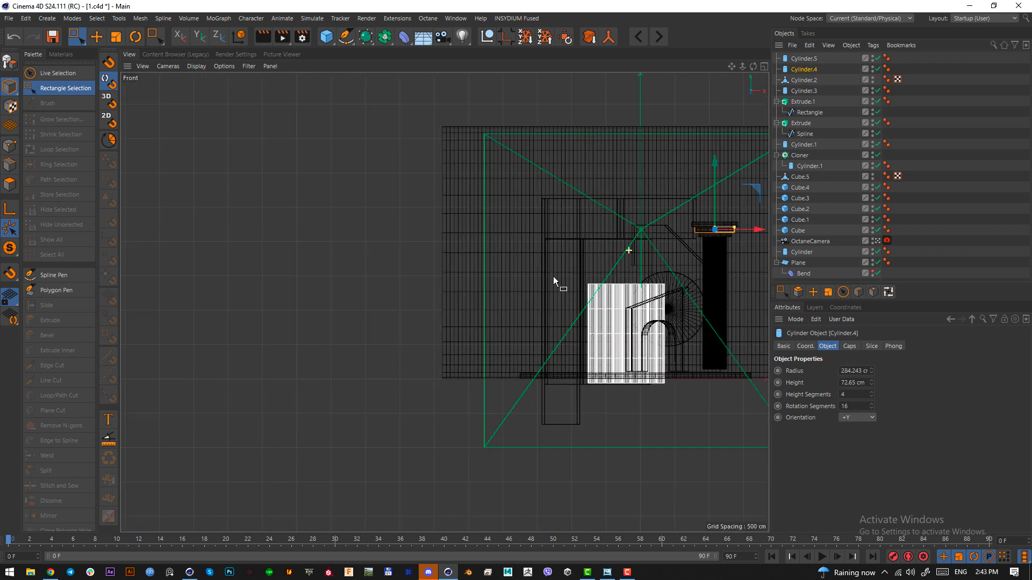
key("o")
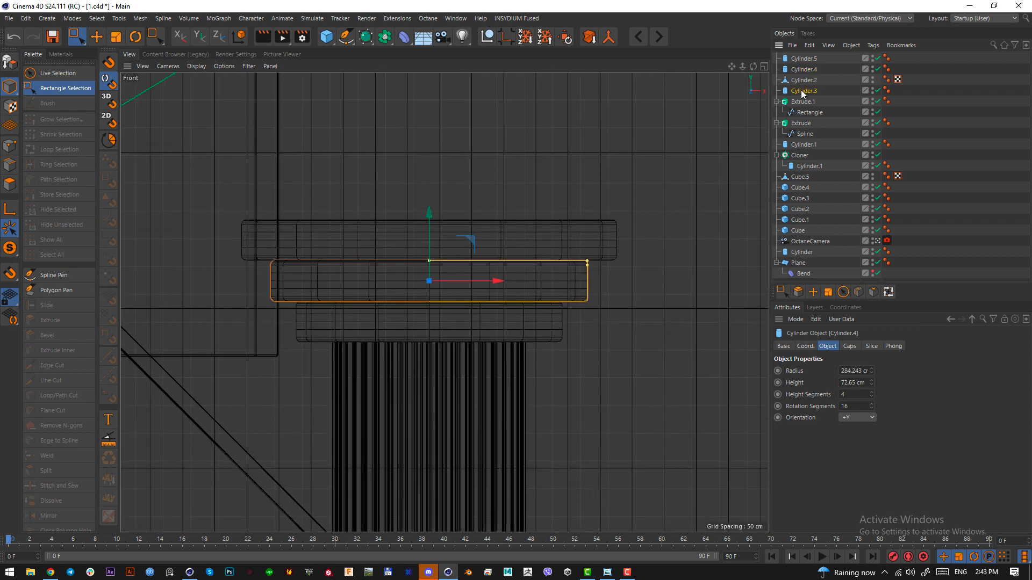
left_click(802, 90)
scroll(854, 371, "down", 20)
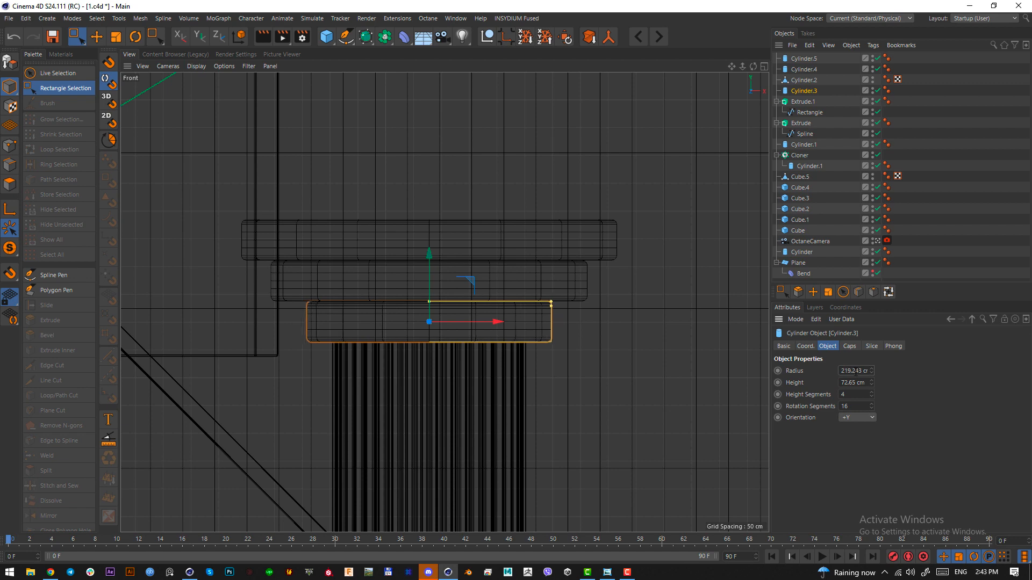
left_click(806, 70)
scroll(854, 371, "down", 20)
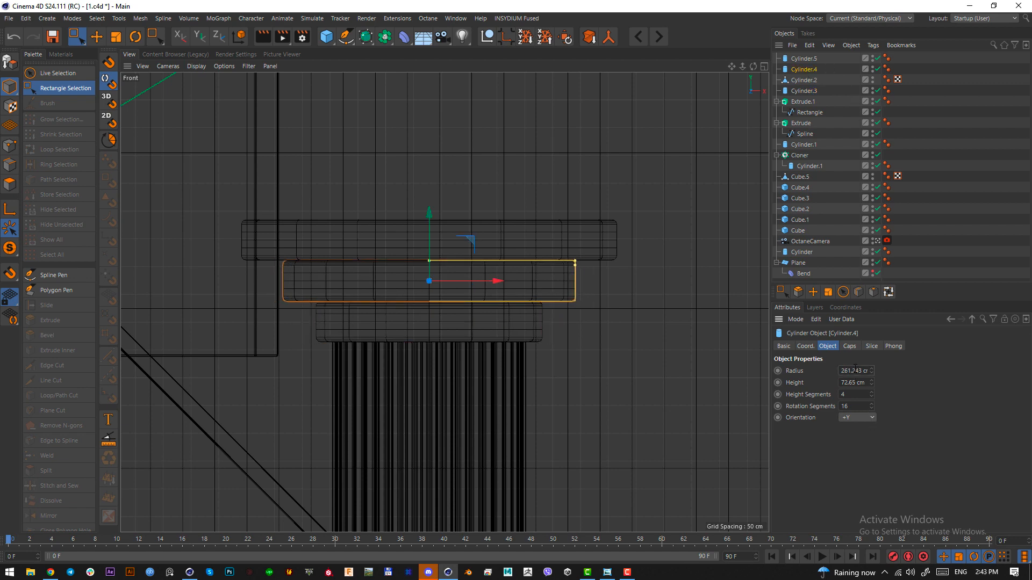
Narrow the uppermost disc of the capital to about 281 cm radius and save the scene
left_click(805, 59)
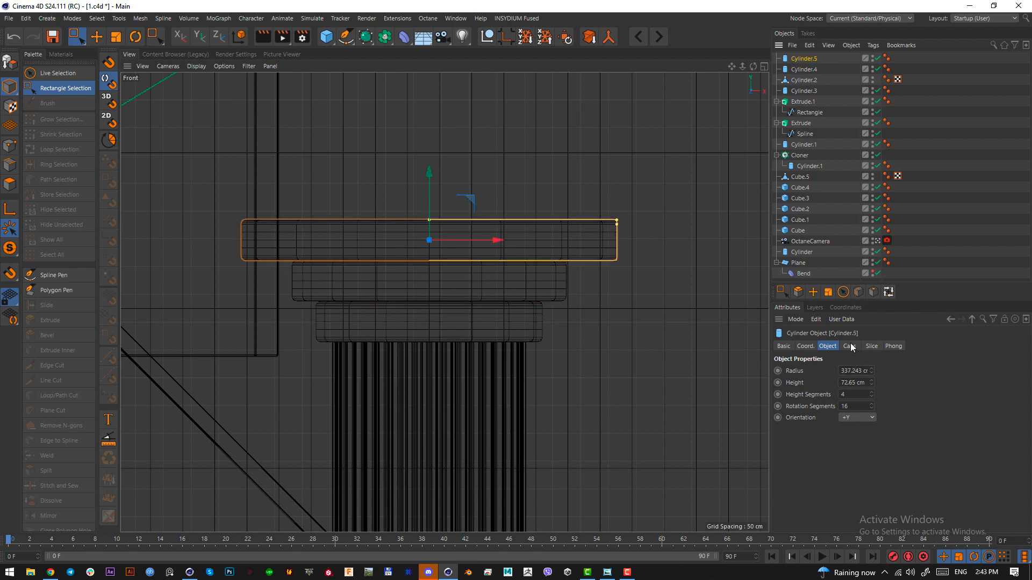
scroll(857, 376, "down", 20)
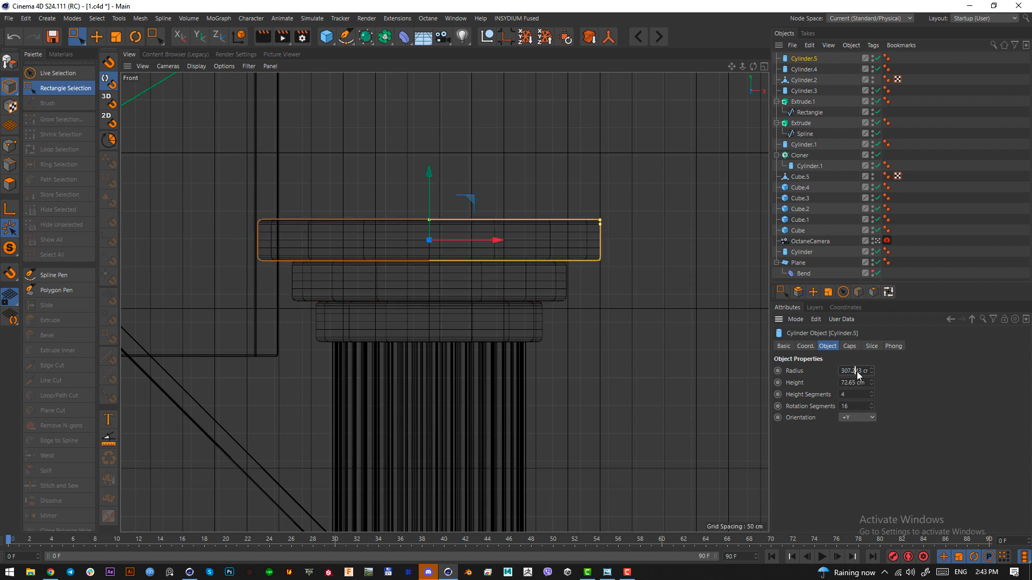
scroll(858, 376, "down", 15)
key("F1")
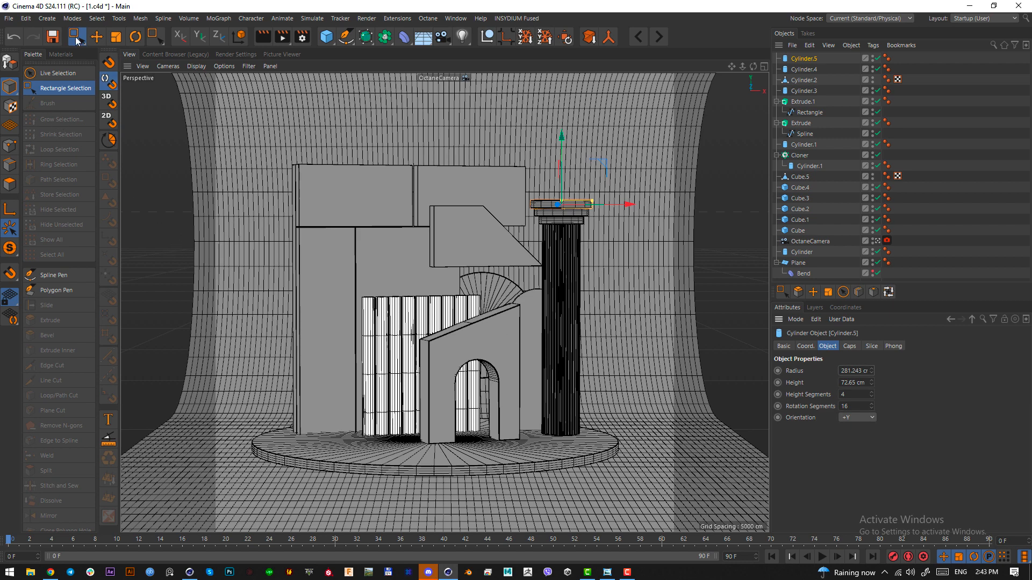
key("9")
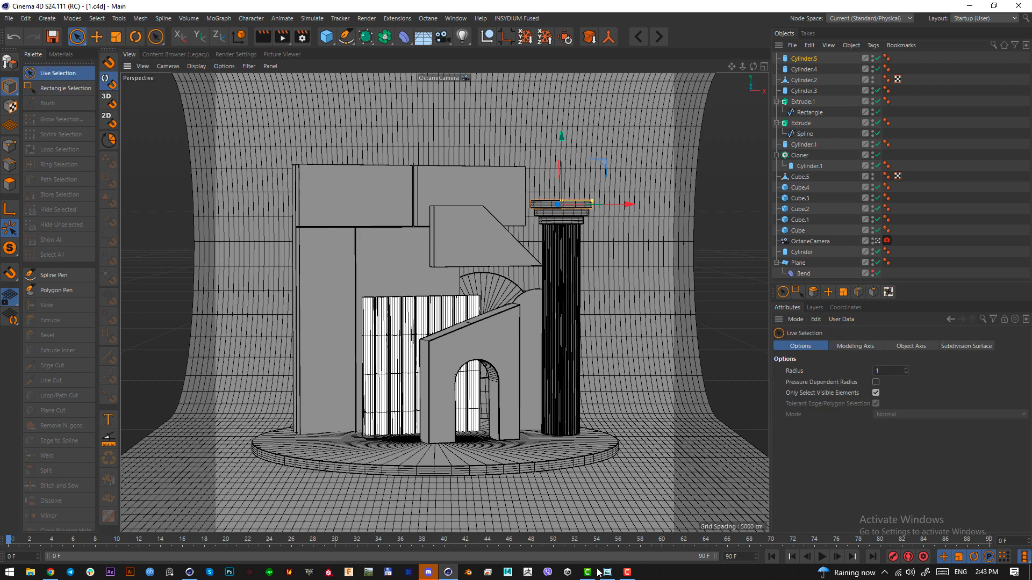
Examine the stacked blocks with round dimples beside the large sphere in the reference image
left_click(606, 572)
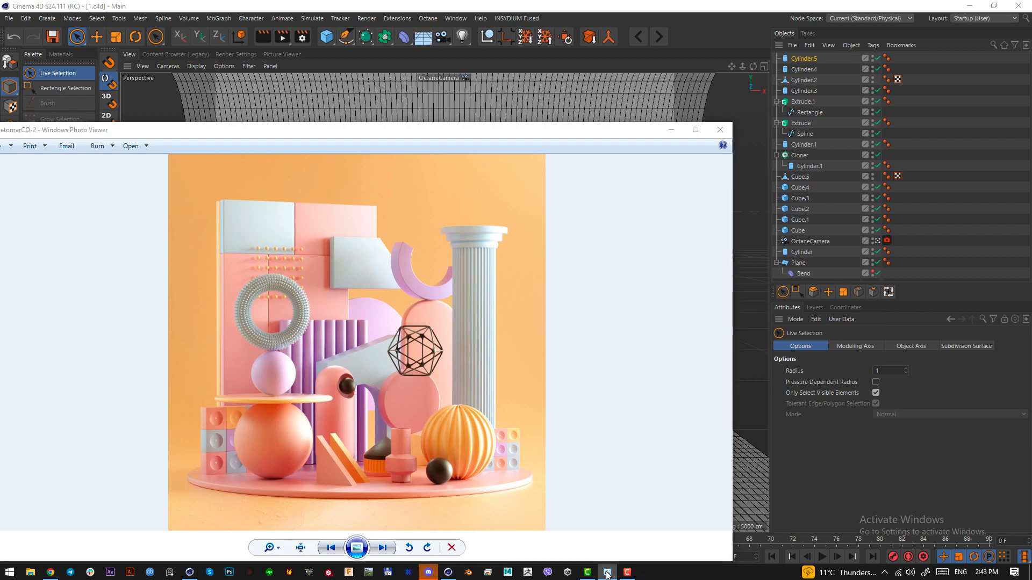
left_click(608, 573)
left_click(607, 573)
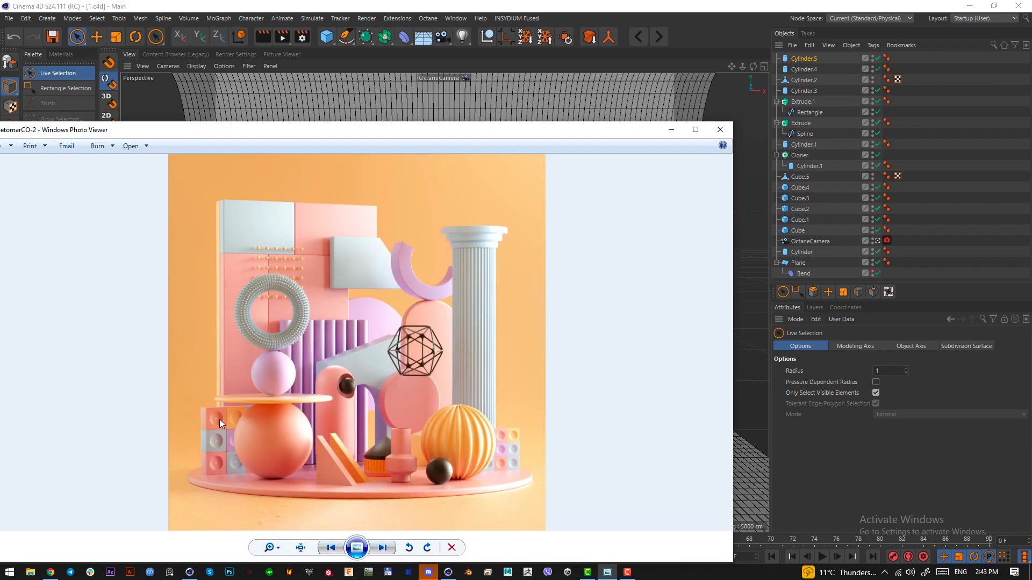
key("Print")
left_click_drag(202, 407, 234, 472)
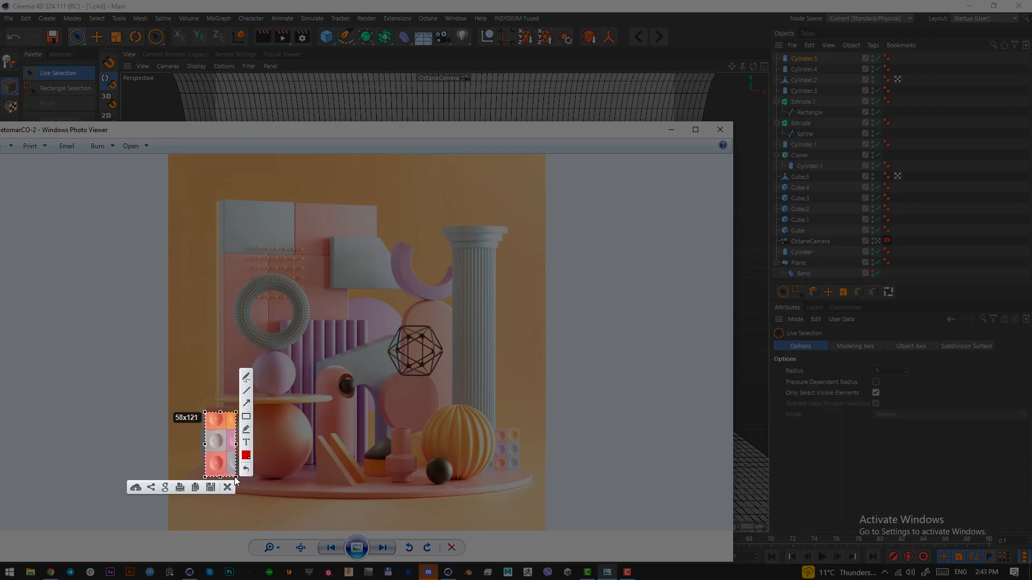
left_click_drag(215, 433, 217, 431)
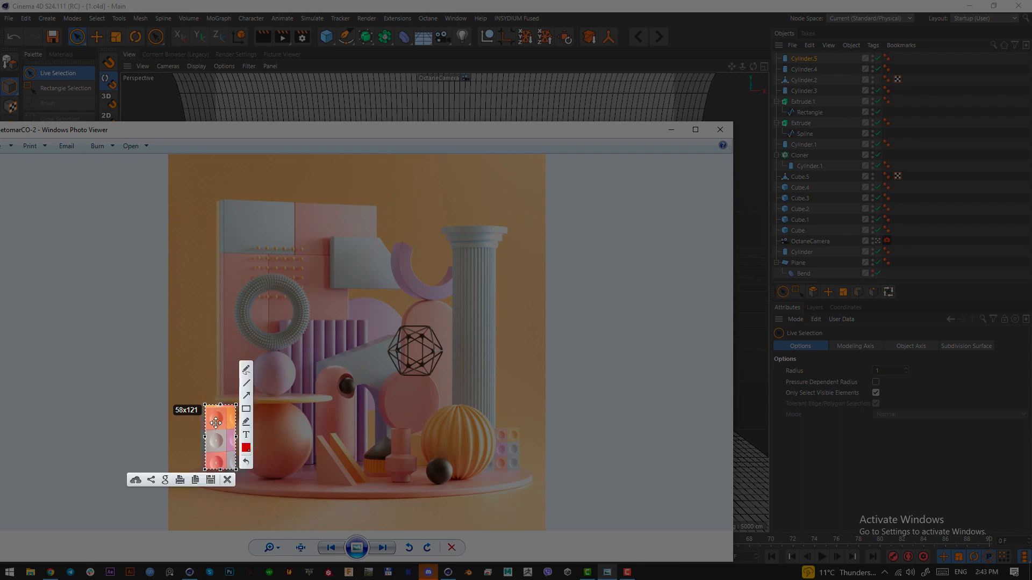
left_click(231, 485)
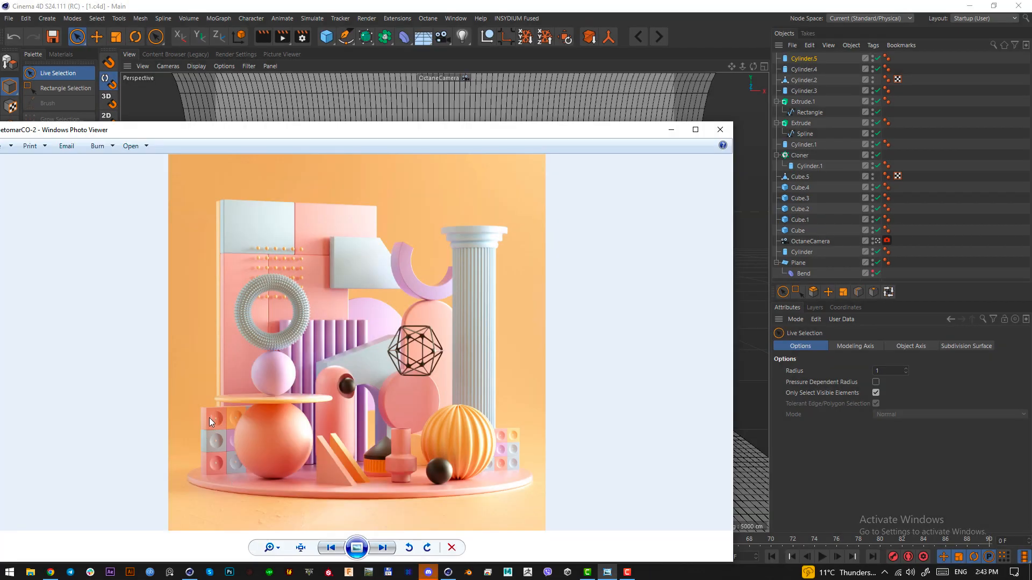
left_click(368, 10)
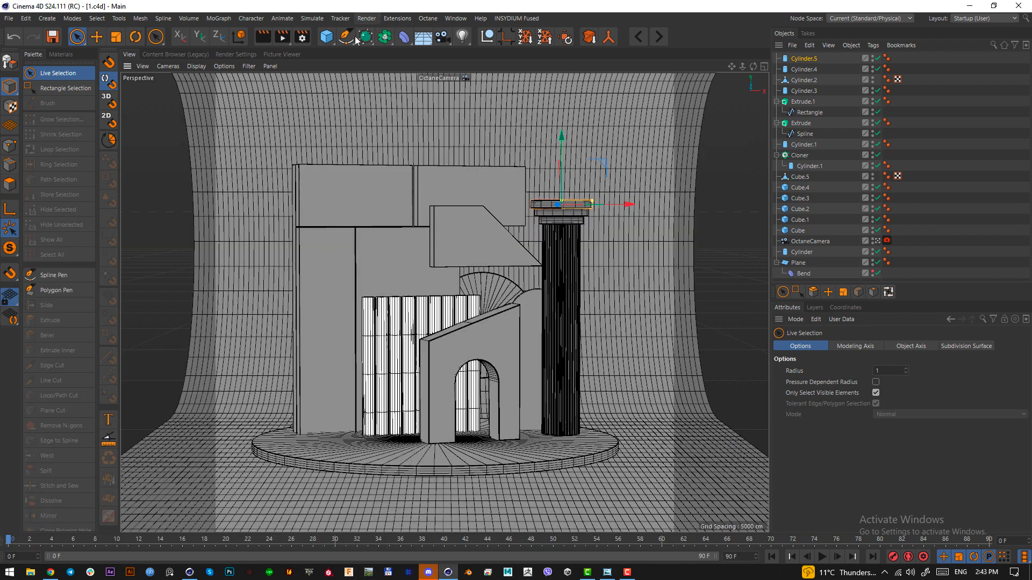
Add a cube, move it to the front-left area of the round base and rotate it parallel to the back wall
left_click(329, 38)
key("F2")
scroll(463, 370, "down", 8)
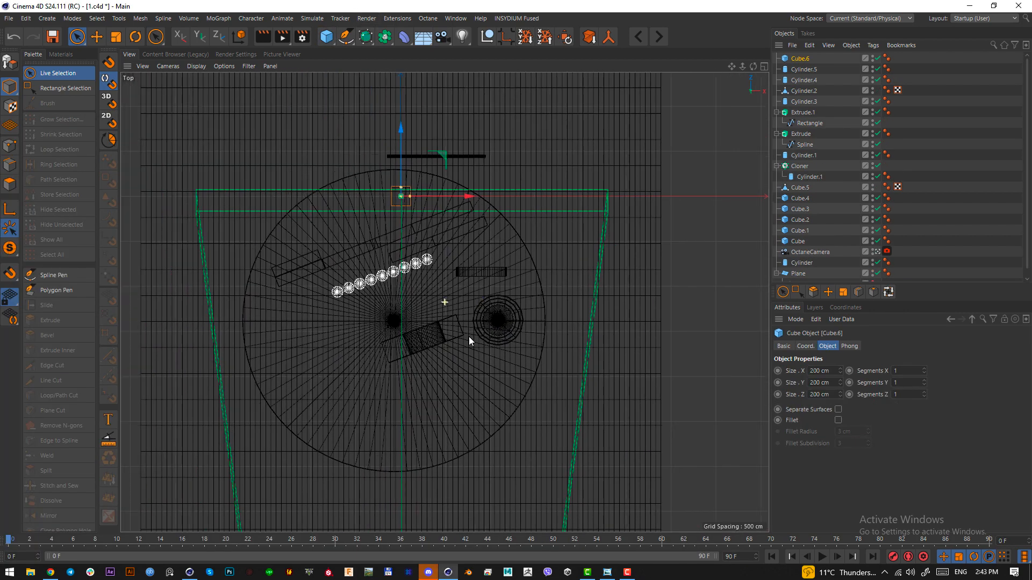
key("e")
left_click_drag(386, 485, 355, 483)
key("r")
left_click_drag(338, 376, 360, 385)
Place the cube near the base's edge at about 200 × 200 × 122 cm and raise it to stand on the base
scroll(360, 385, "down", 1)
scroll(360, 385, "up", 4)
key("e")
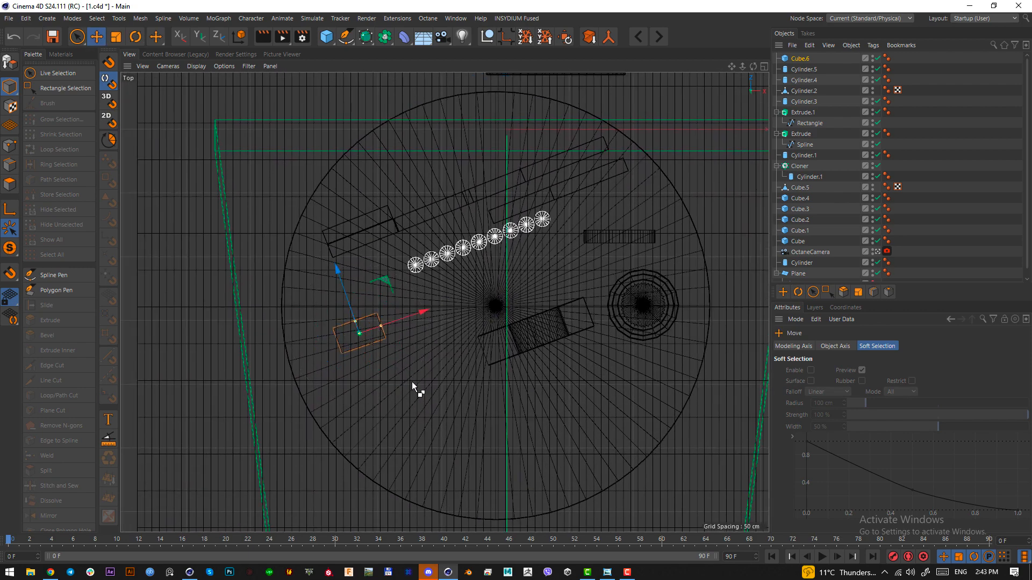
scroll(412, 381, "up", 4)
left_click_drag(397, 323, 323, 305)
key("r")
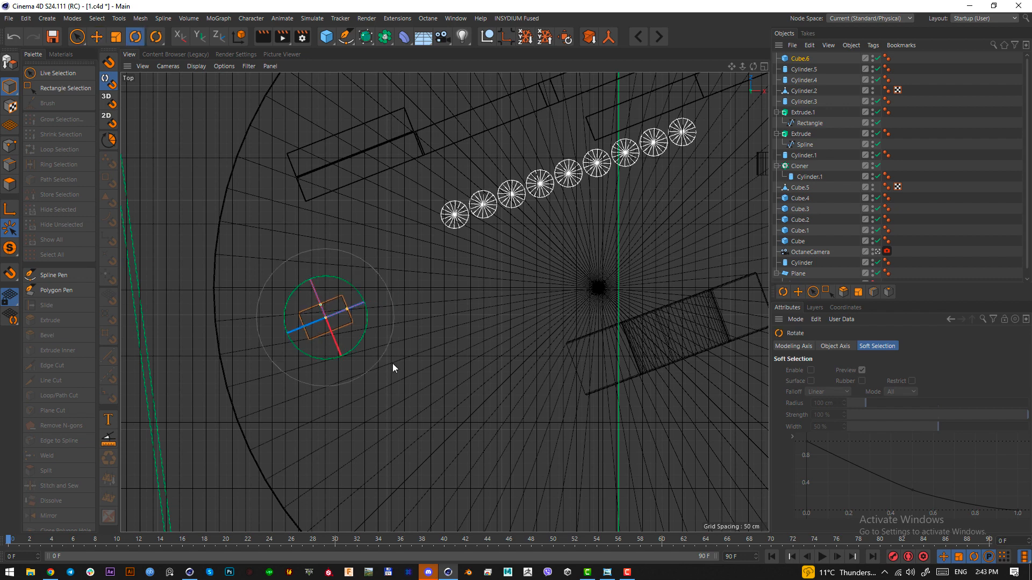
key("e")
key("F1")
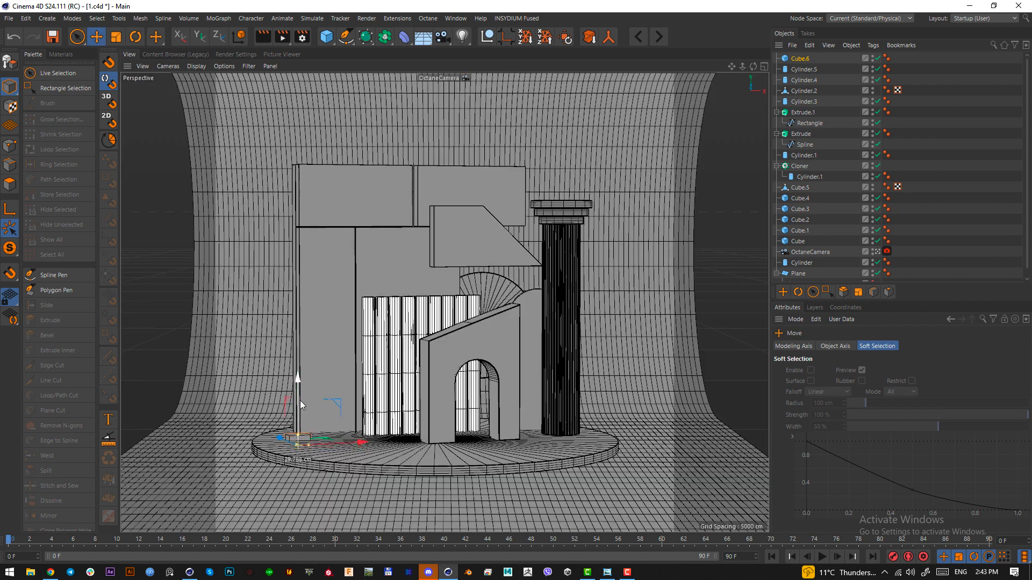
left_click_drag(299, 404, 301, 385)
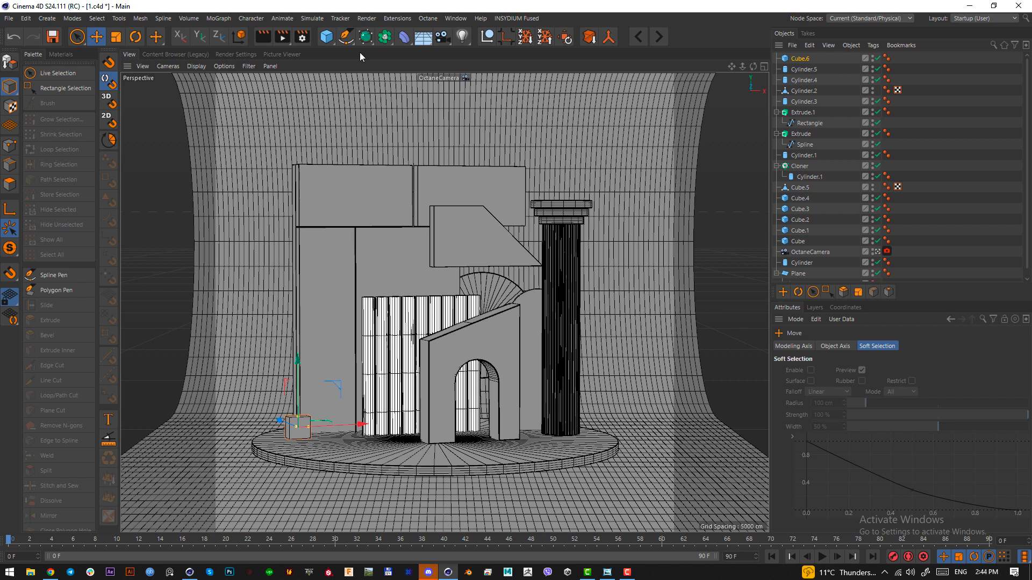
Fillet the cube with a 3 cm radius and 3 subdivisions, and place it inside a Boole object
left_click(795, 58)
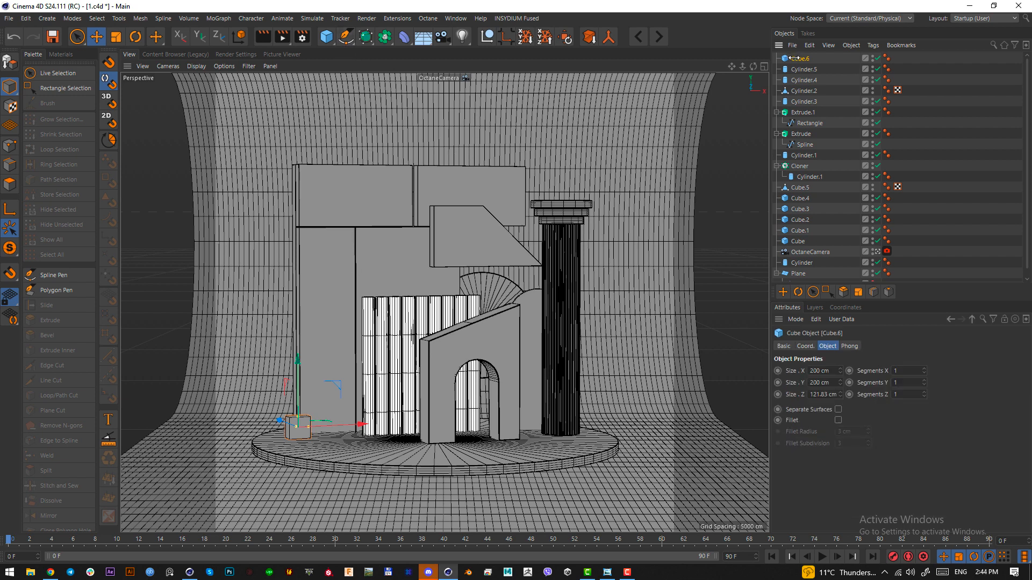
left_click(838, 419)
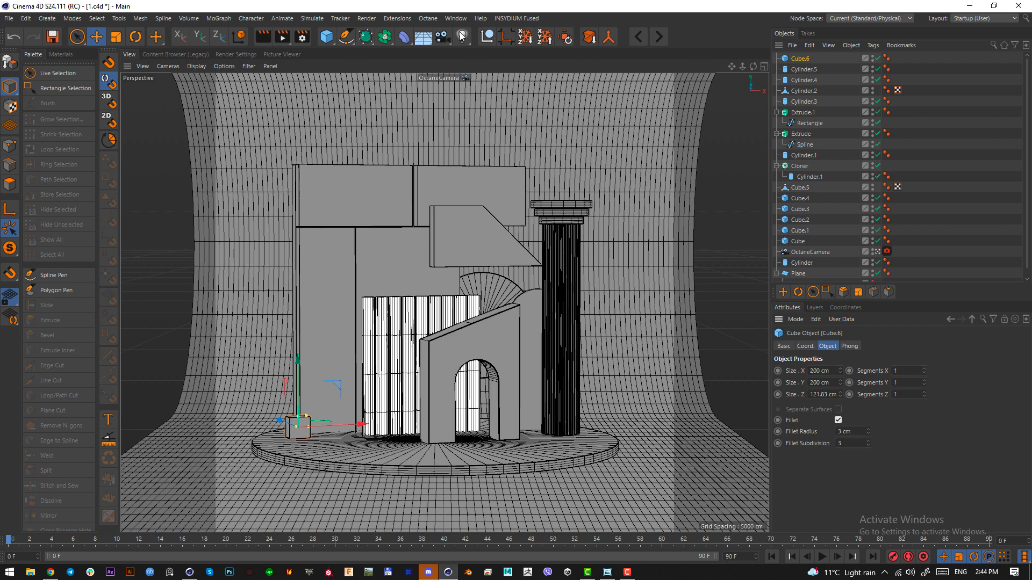
left_click(385, 37)
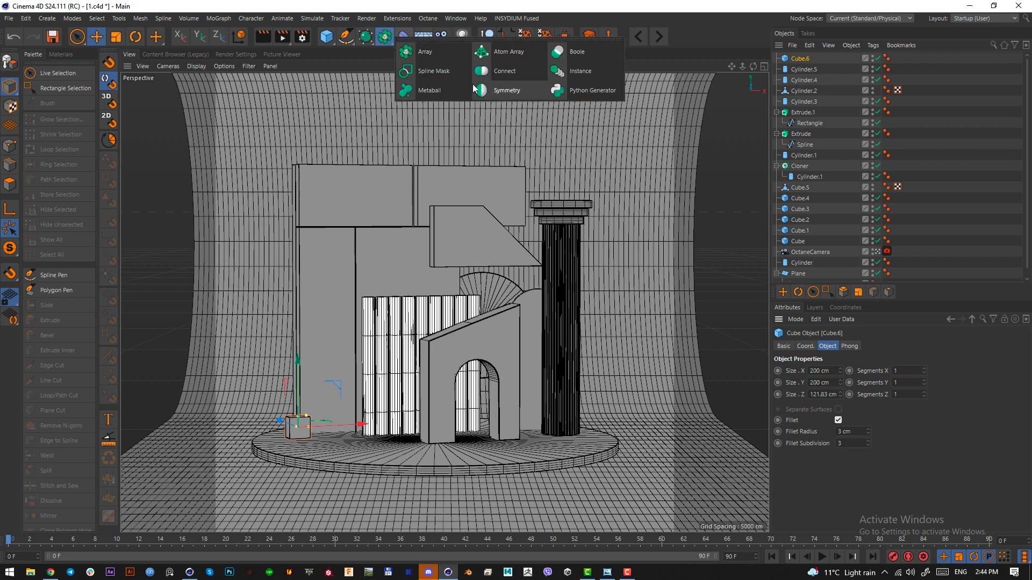
left_click(568, 54)
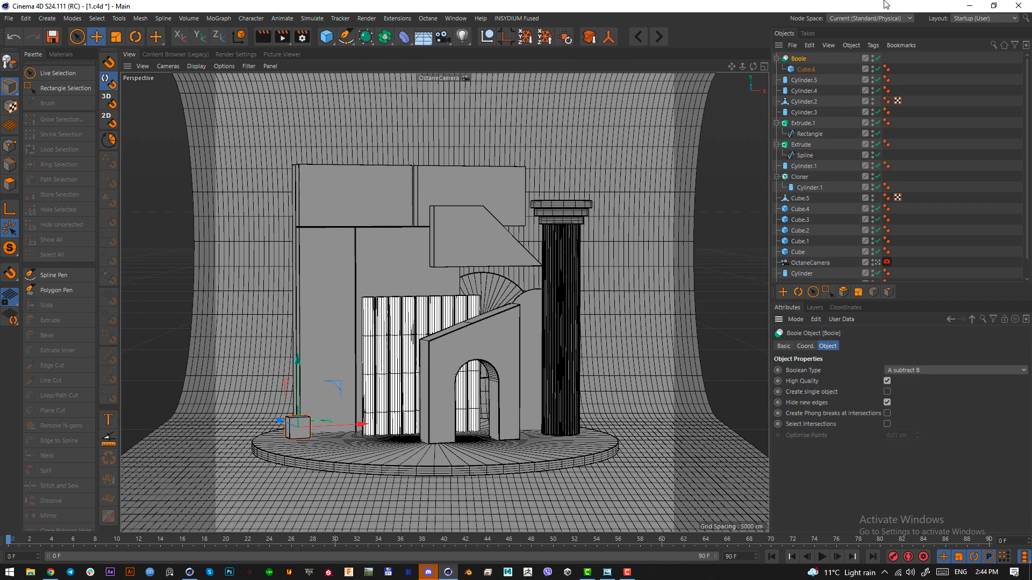
Add a sphere of 100 cm radius at the cube's centre as the Boole's second object, below the cube
left_click(800, 67)
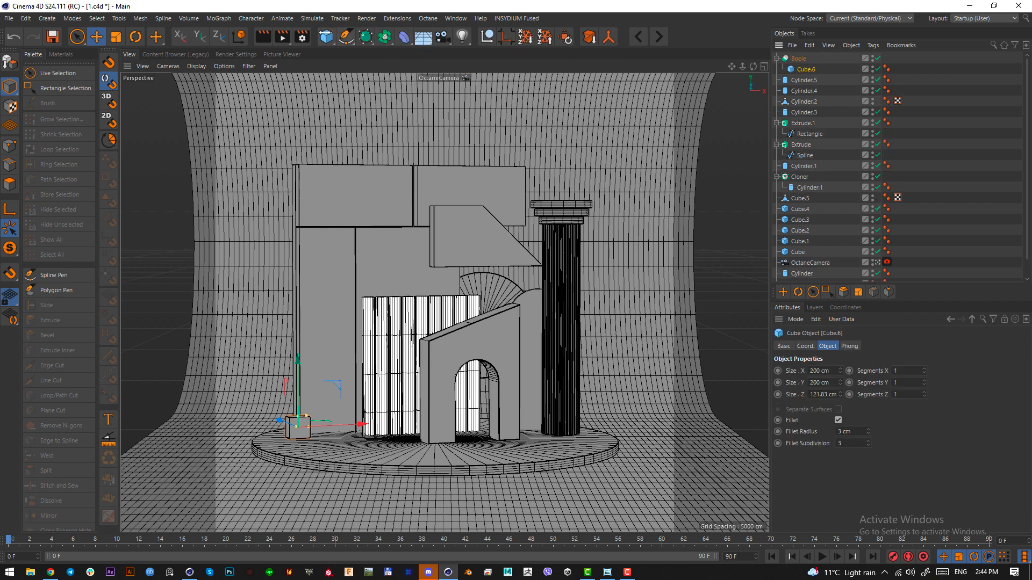
left_click(326, 37)
left_click(377, 70)
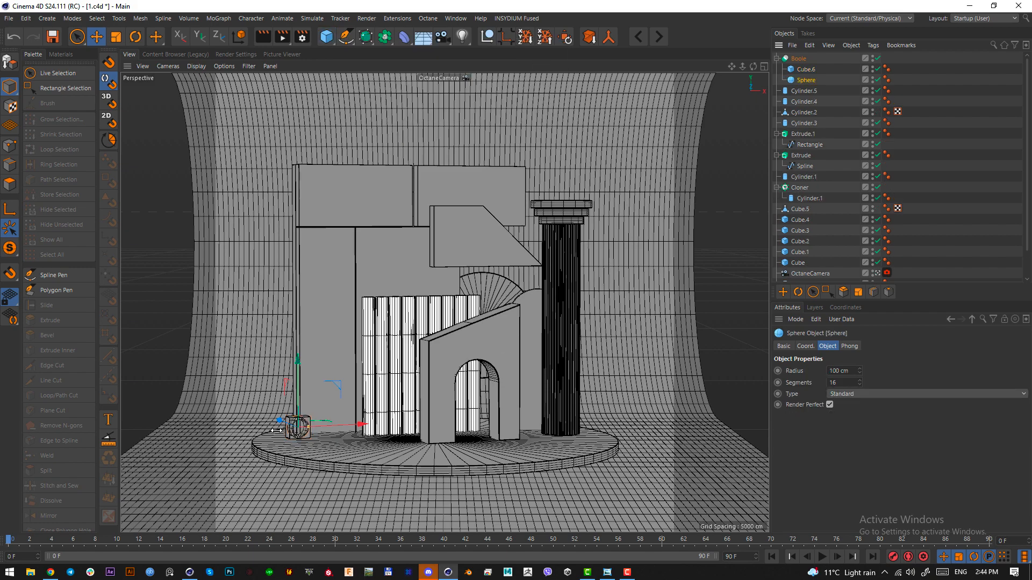
Leave the Octane camera view and scale down the Boole's sphere so it is smaller than the cube's face
left_click(876, 274)
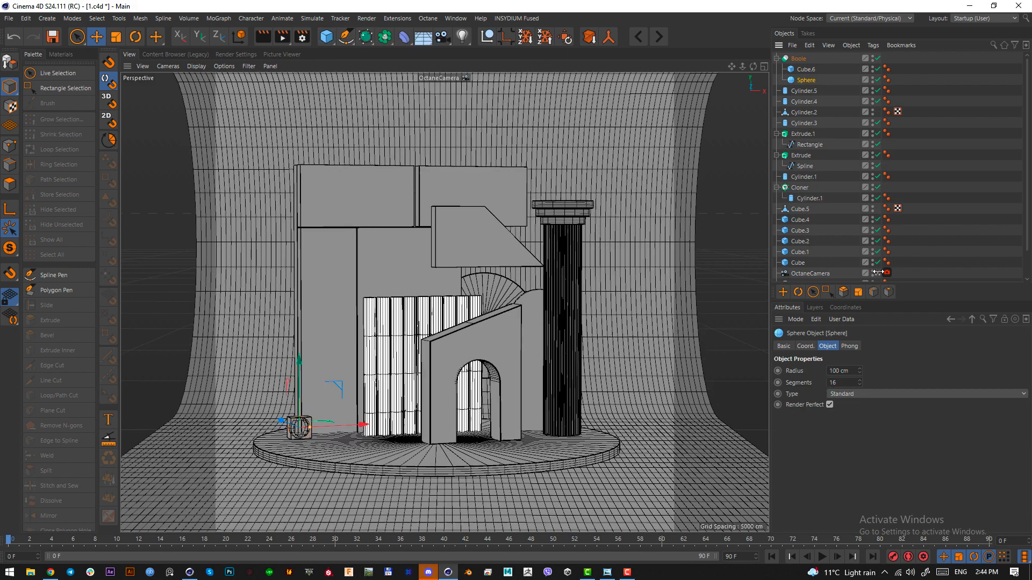
left_click_drag(231, 398, 263, 417, "alt")
scroll(258, 417, "up", 2)
middle_click_drag(244, 413, 422, 411, "alt")
right_click_drag(422, 411, 429, 390, "alt")
key("t")
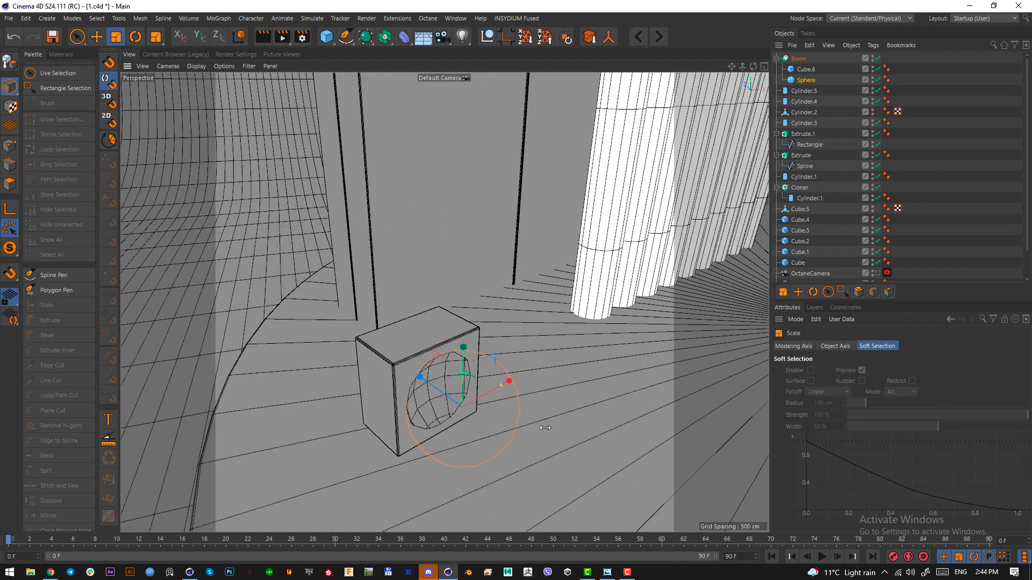
mouse_move(447, 392)
left_mouse_down()
mouse_move(435, 391)
mouse_move(450, 396)
left_mouse_up()
right_click_drag(451, 396, 455, 396, "alt")
left_click_drag(455, 396, 473, 410, "alt")
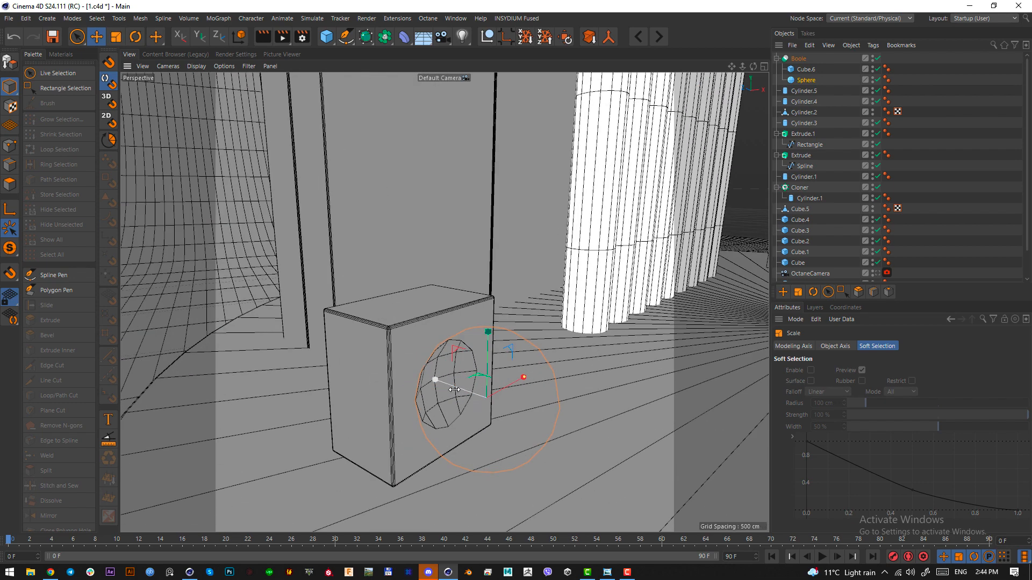
Move the sphere along its Z axis so that it cuts a rounded dimple into the cube's front face
key("e")
left_click_drag(438, 381, 430, 376)
left_click_drag(466, 411, 456, 407, "alt")
middle_click_drag(456, 406, 403, 379, "alt")
right_click_drag(403, 379, 416, 379, "alt")
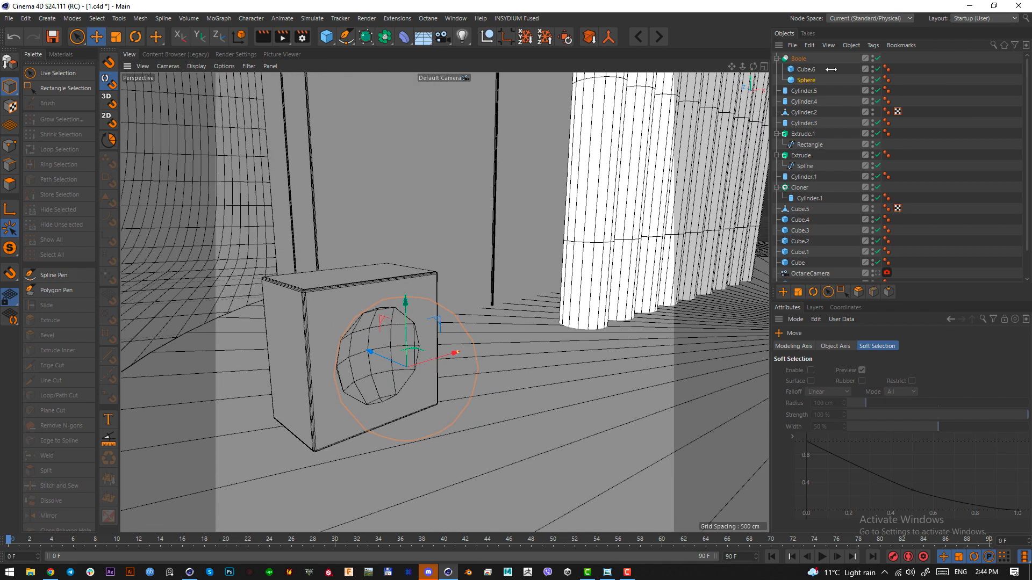
Make the Boole editable and merge its parts into one polygon object with Connect Objects + Delete
left_click(801, 59)
key("c")
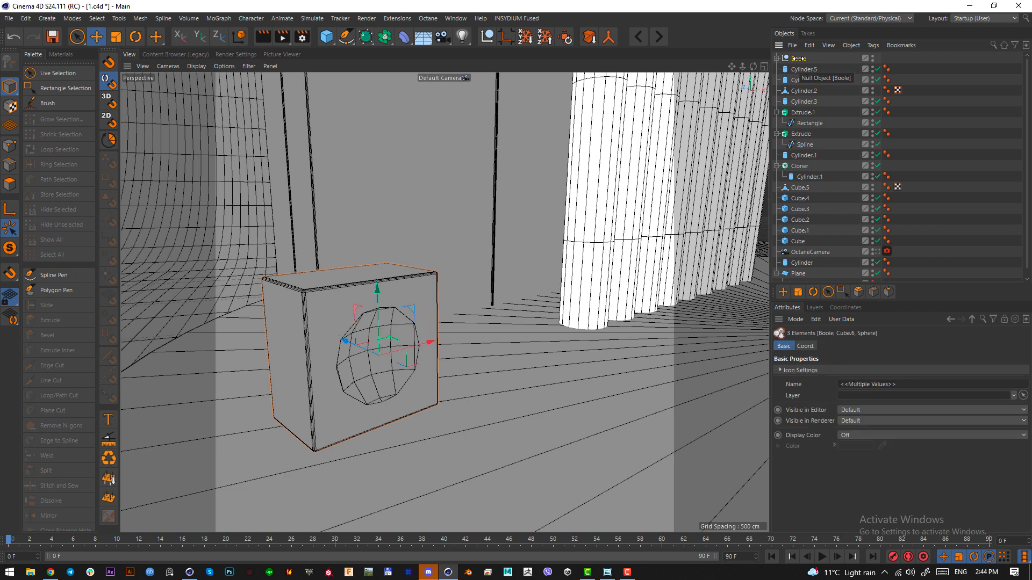
key("shift+c")
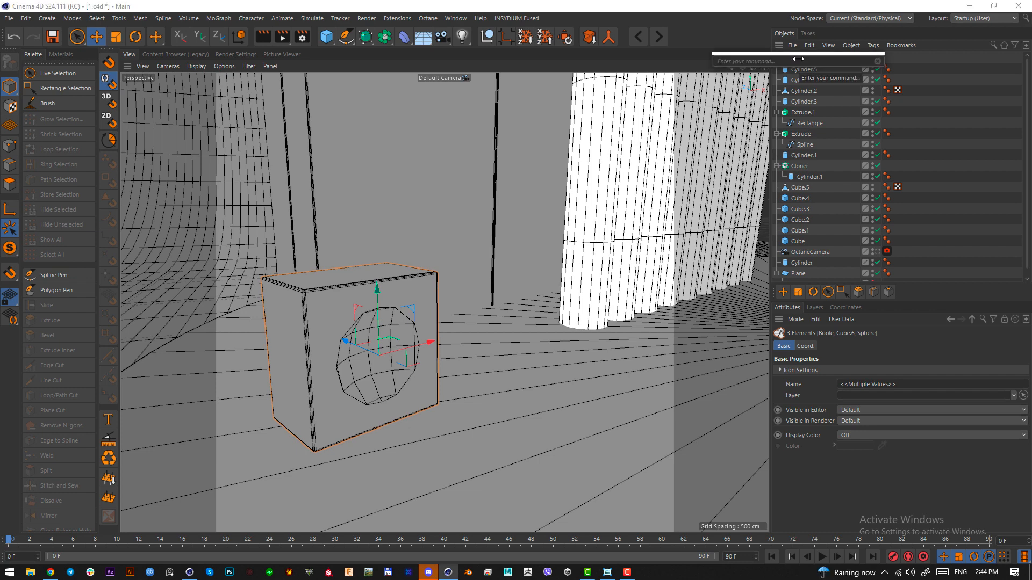
type("connect")
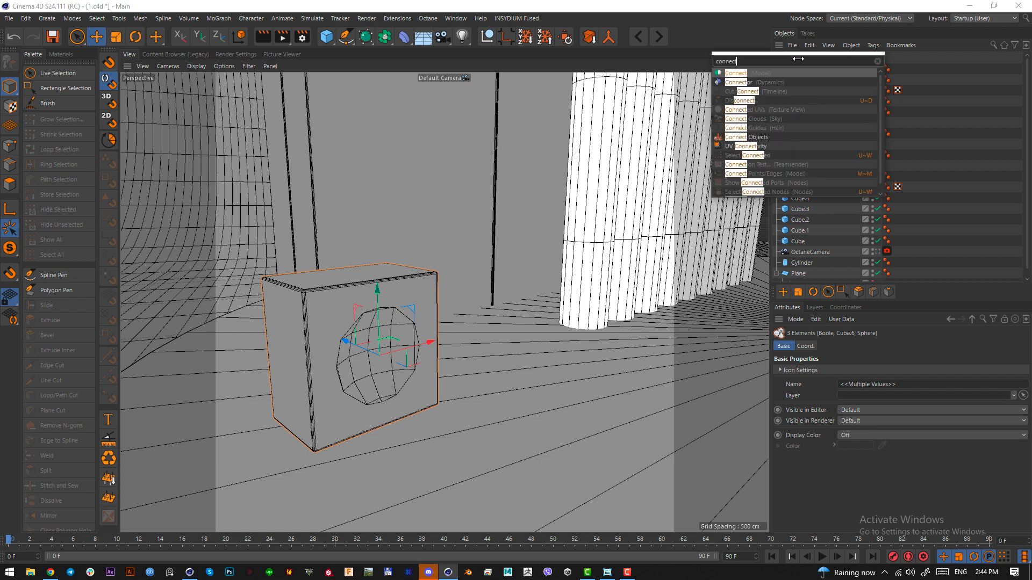
type(" objects")
key("Down")
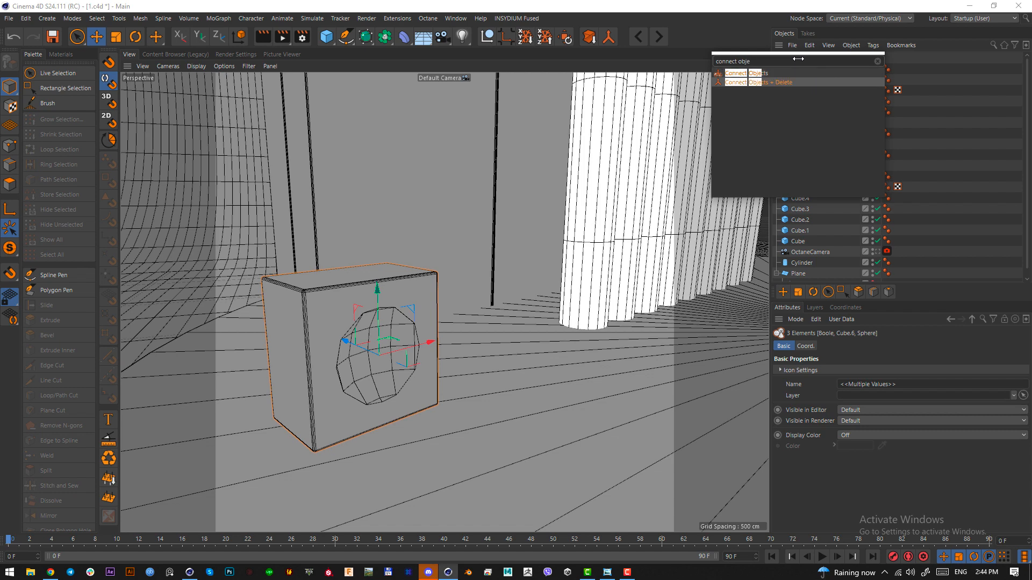
key("Return")
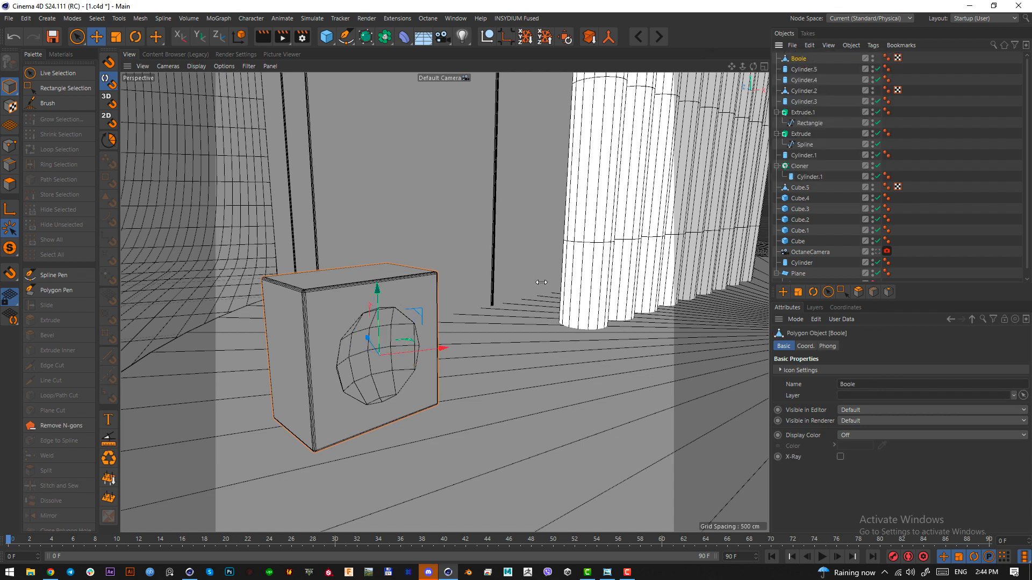
Select the edge loop around the dimple's rim on the merged block
left_click(10, 164)
scroll(409, 371, "up", 5)
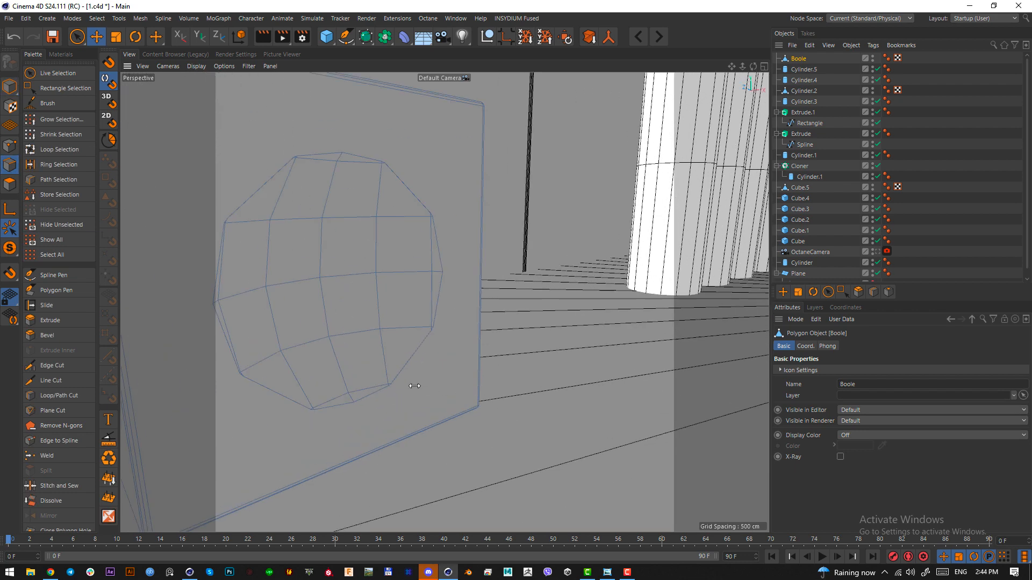
left_click(408, 364)
double_click(380, 389)
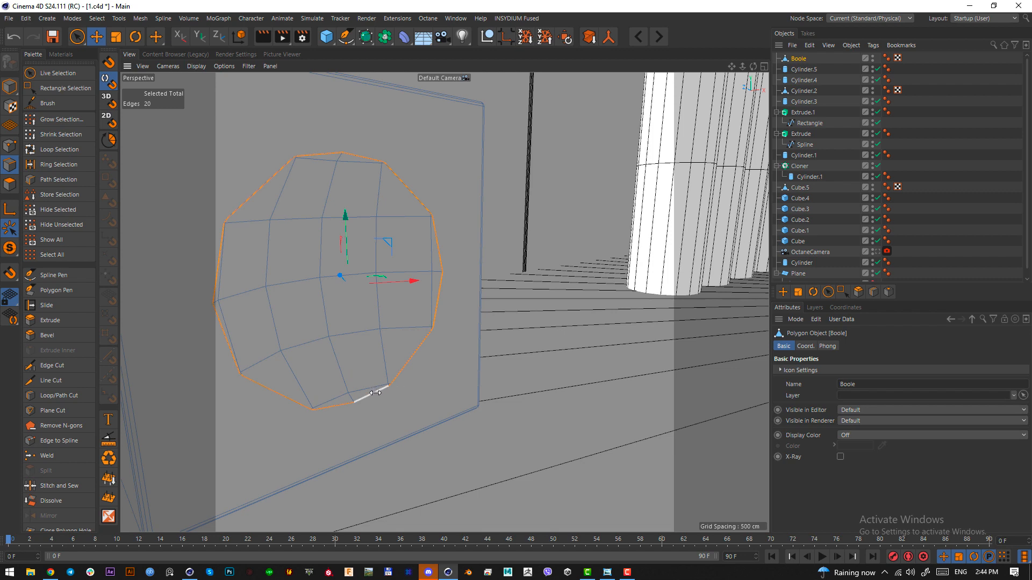
Try to bevel the dimple's rim edges with a chamfer of 3 subdivisions
key("m")
key("s")
left_click_drag(383, 413, 346, 405)
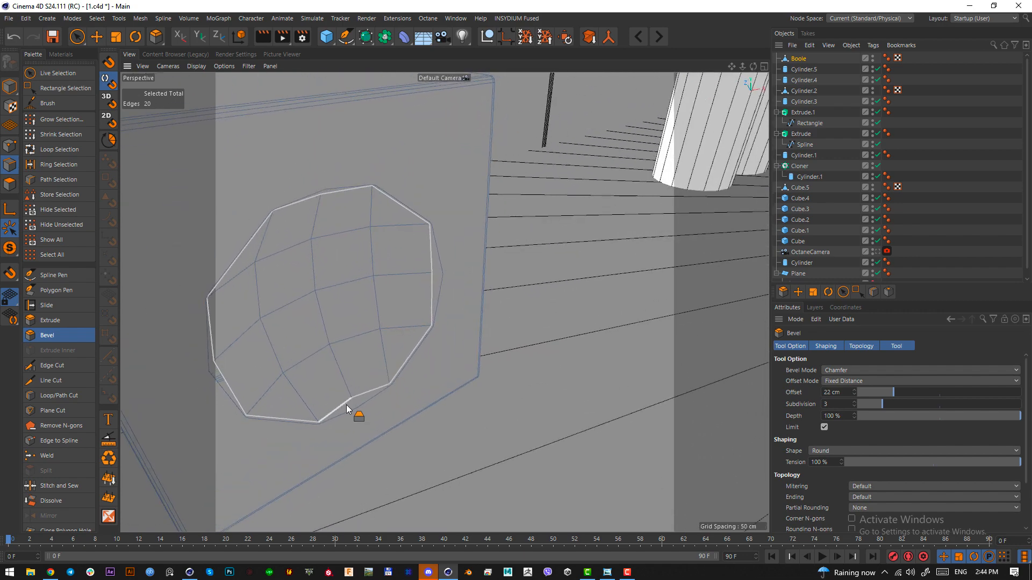
right_click_drag(346, 405, 491, 334, "alt")
Select all points of the dimpled block and weld its duplicate points with Optimize
left_click(16, 147)
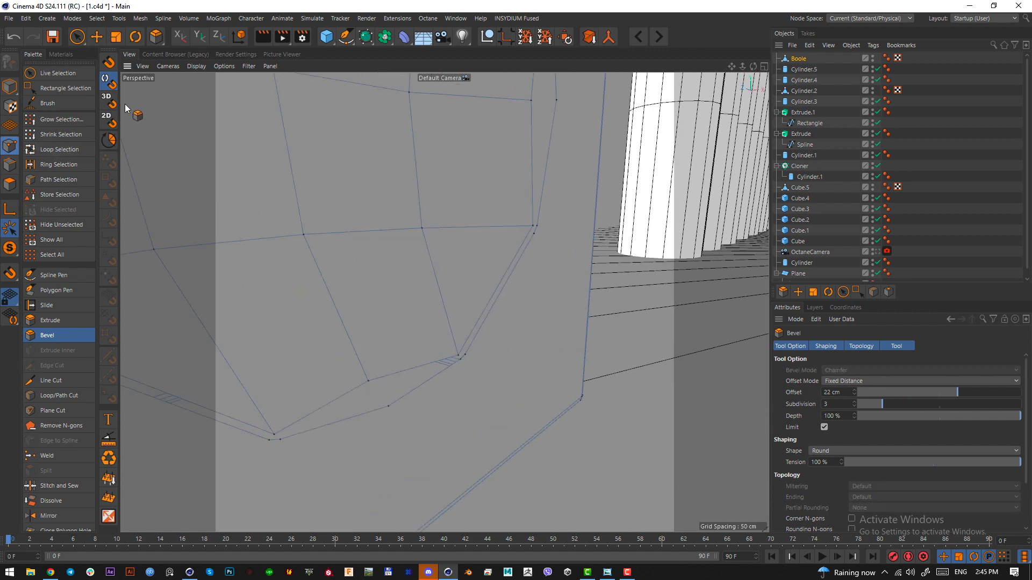
left_click(78, 37)
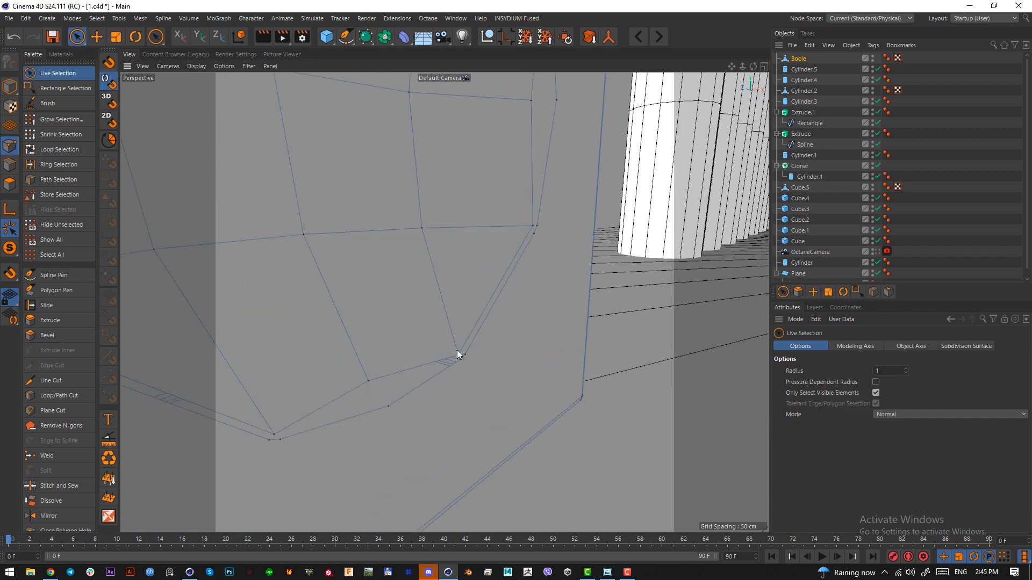
scroll(457, 352, "up", 4)
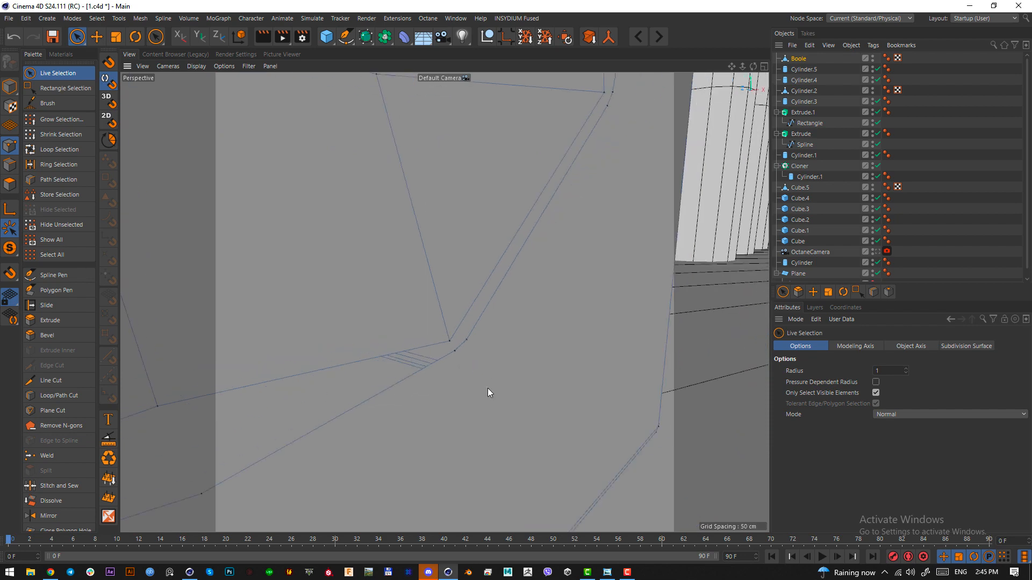
scroll(499, 404, "down", 5)
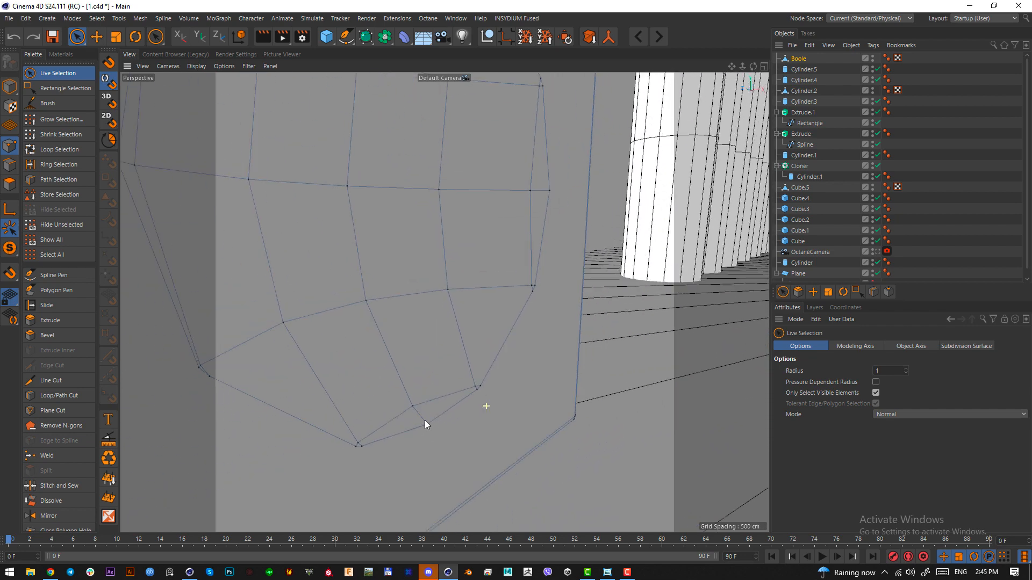
key("ctrl+a")
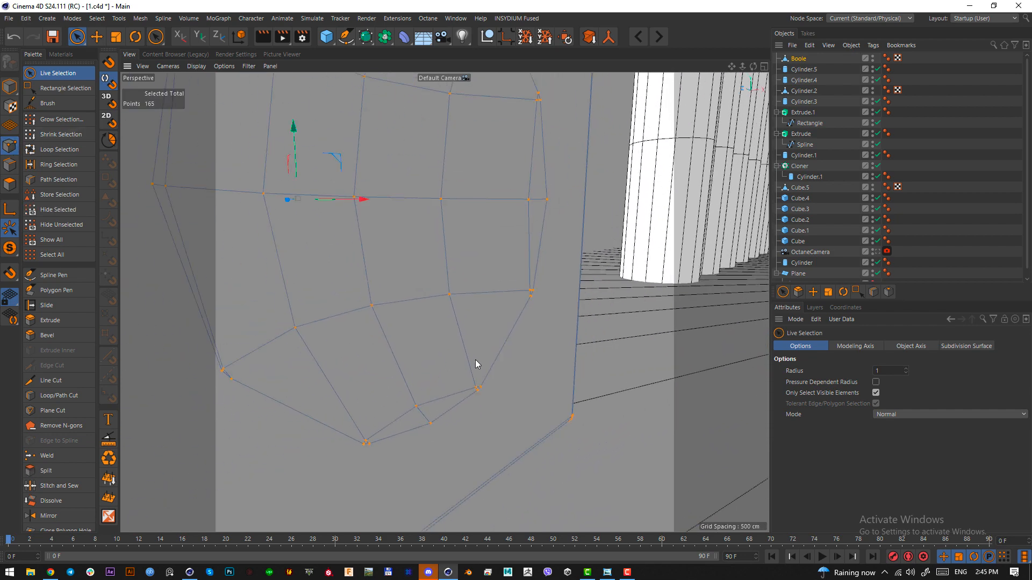
right_click(484, 342)
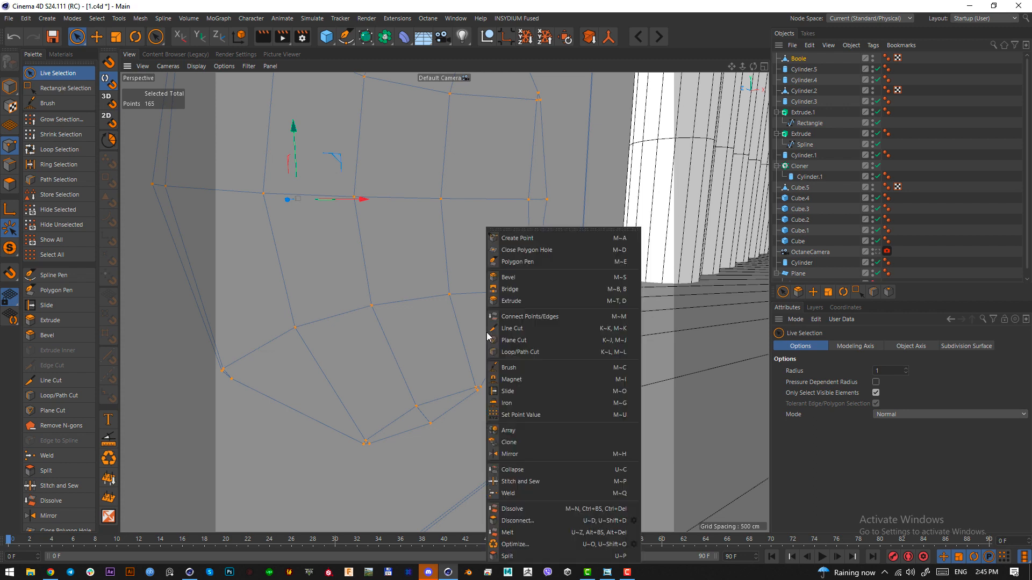
left_click(514, 544)
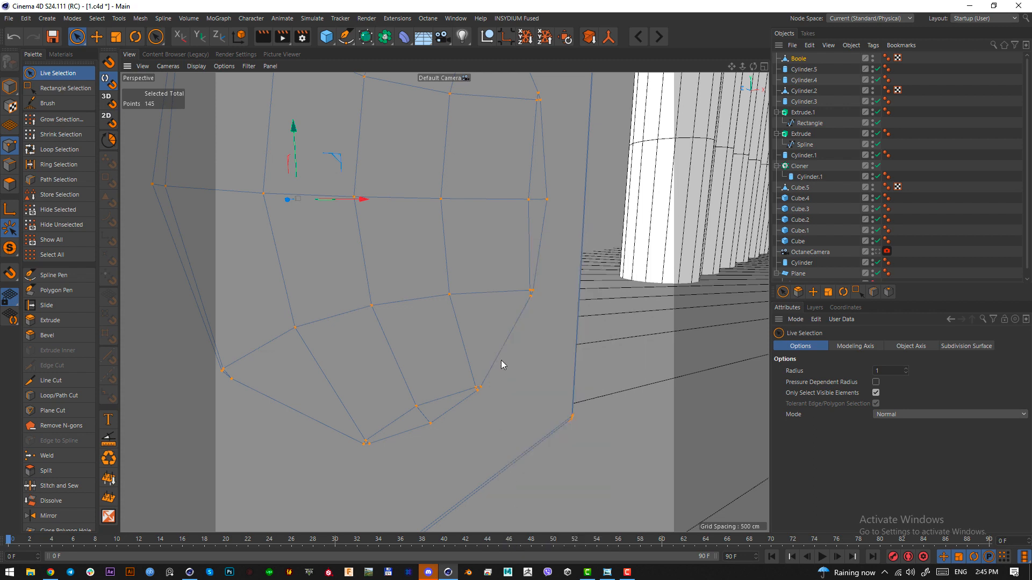
Bevel the dimple's rim edge loop with an offset of about 1.69 cm and 3 subdivisions
left_click(15, 166)
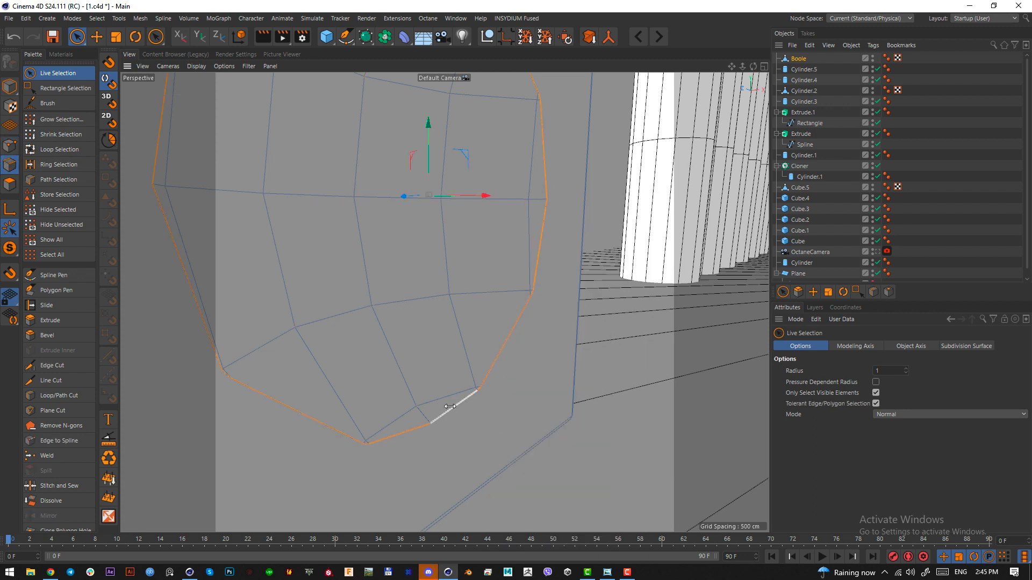
key("m")
key("s")
scroll(471, 433, "up", 2)
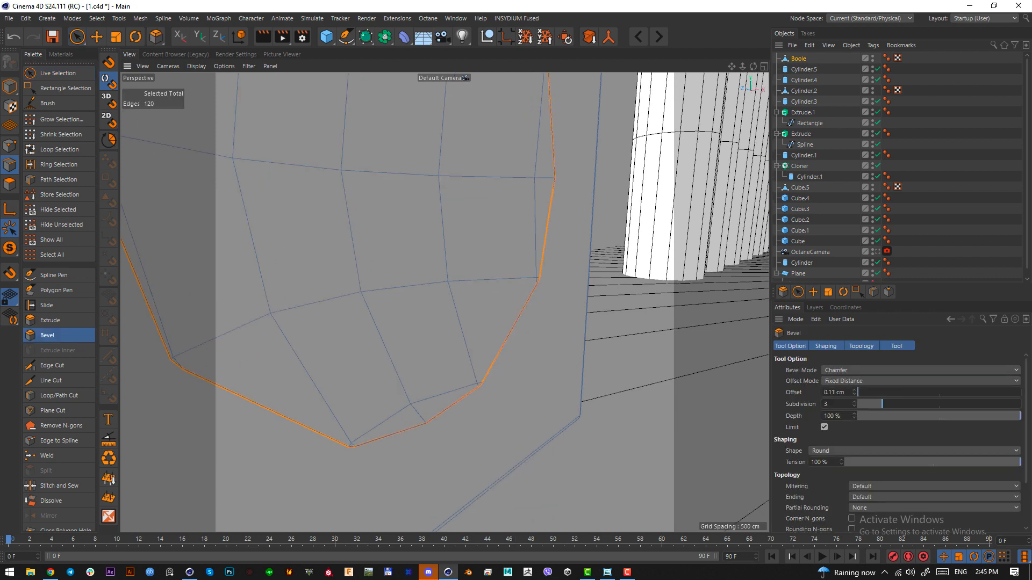
mouse_move(471, 433)
left_mouse_down()
mouse_move(494, 430)
mouse_move(471, 424)
left_mouse_up()
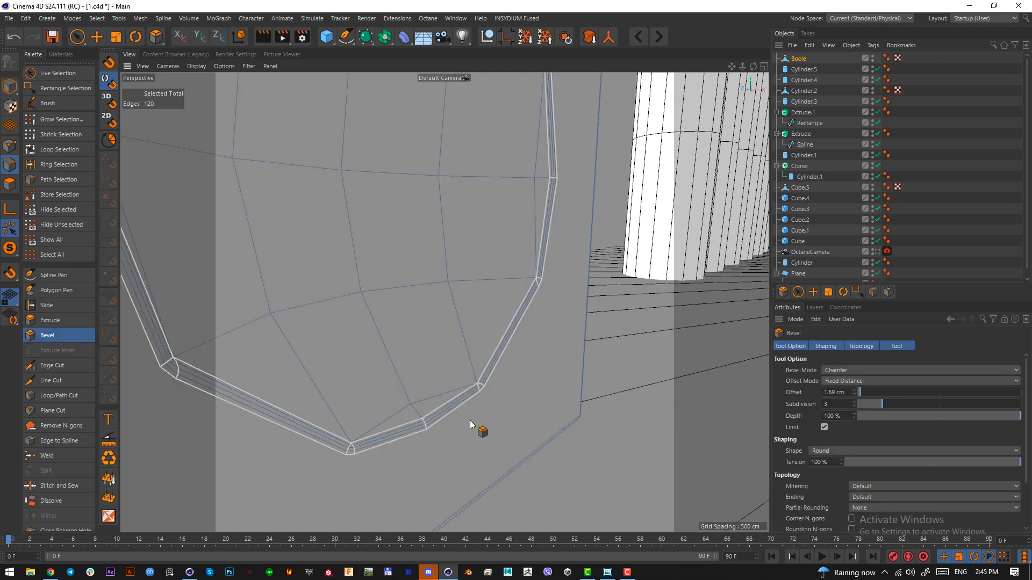
scroll(452, 424, "down", 5)
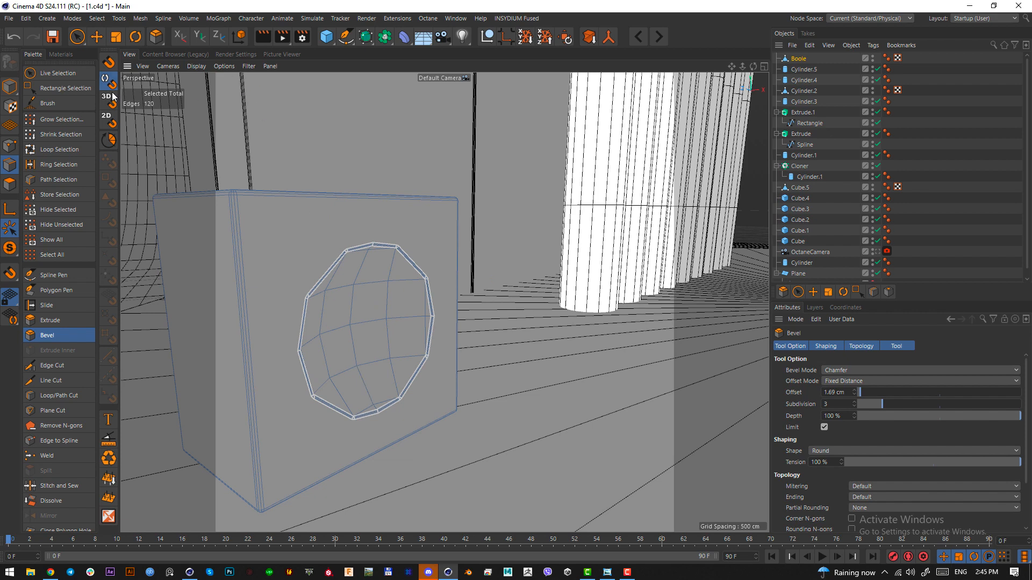
Add a sphere at the block's centre and scale it down to a small ball in the middle of the dimple
left_click(325, 36)
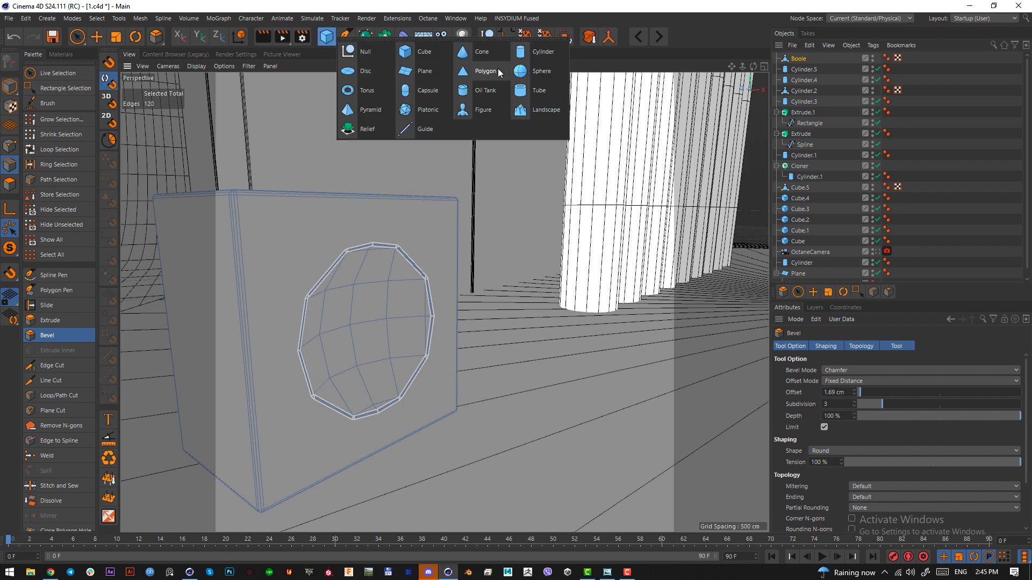
left_click(533, 72)
left_click(10, 86)
left_click(96, 37)
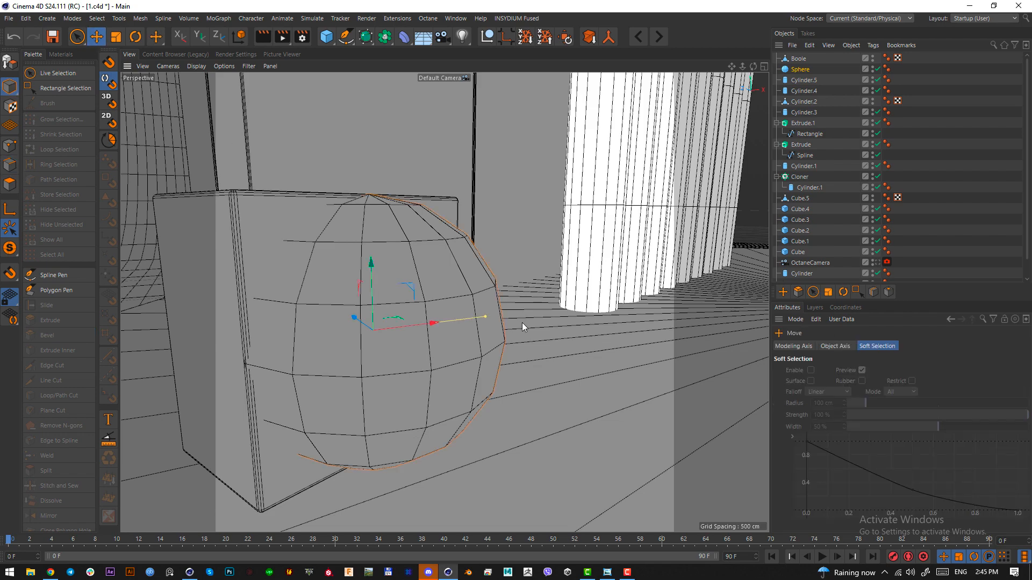
key("t")
left_click_drag(522, 326, 310, 392)
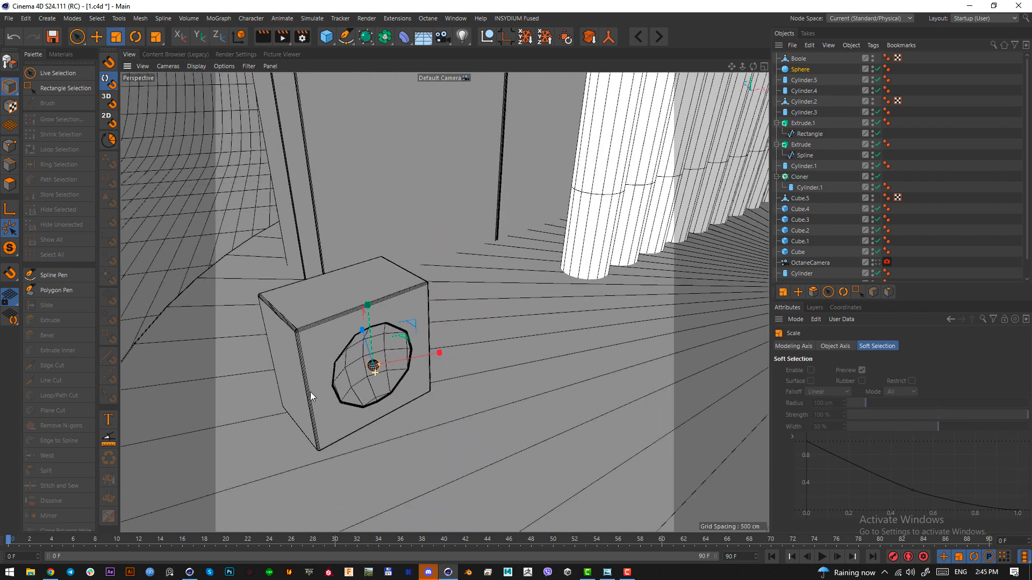
scroll(311, 391, "up", 3)
Group the dimpled block and the small sphere under a null and place that null inside a new Cloner
left_click(799, 58)
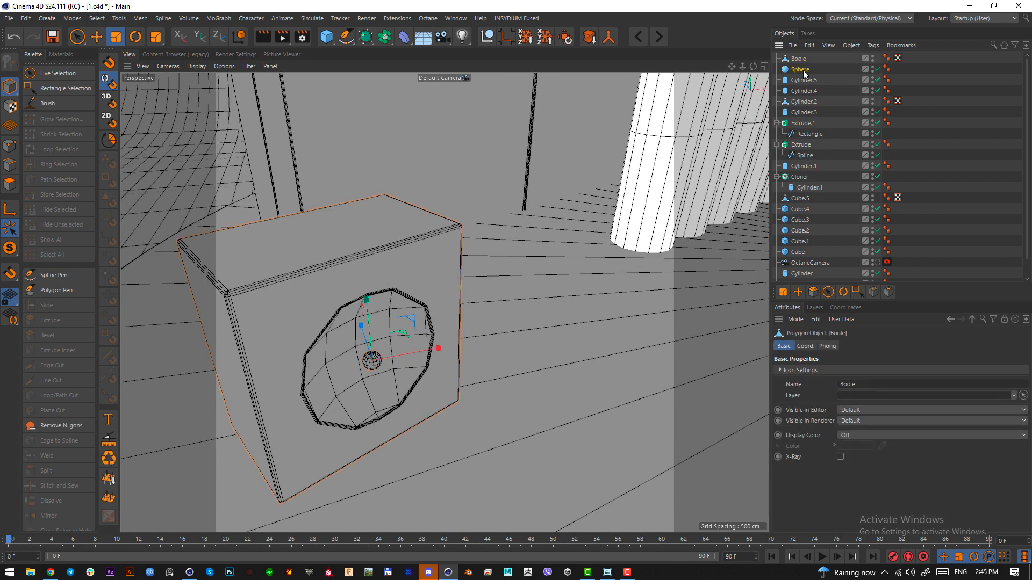
left_click(801, 60, "ctrl")
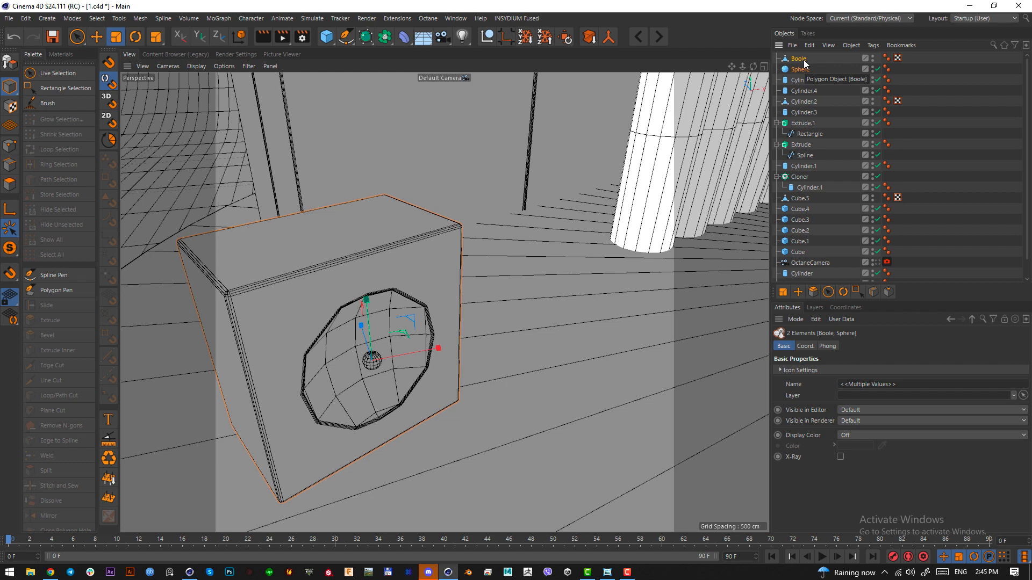
key("alt+g")
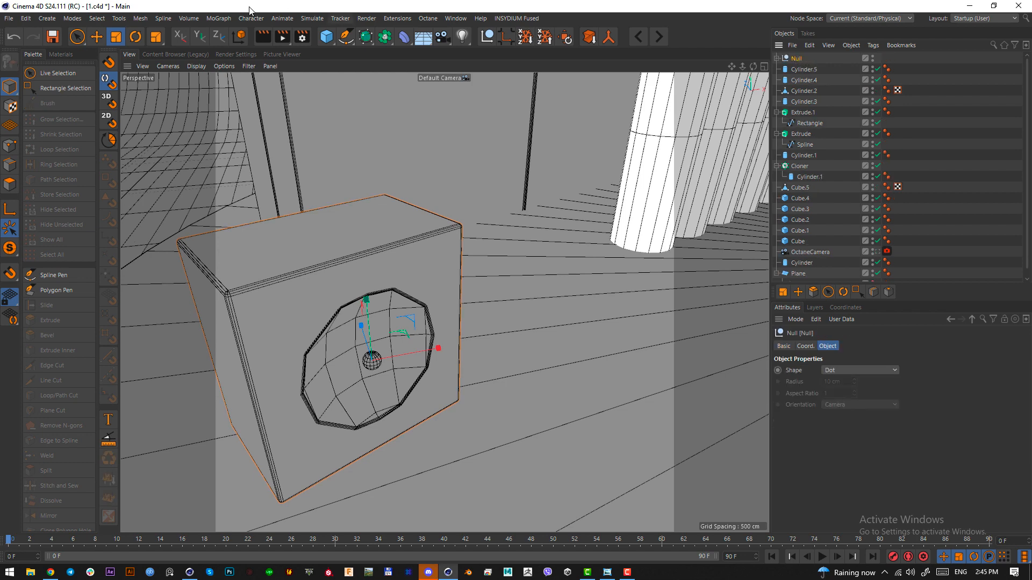
left_click(219, 19)
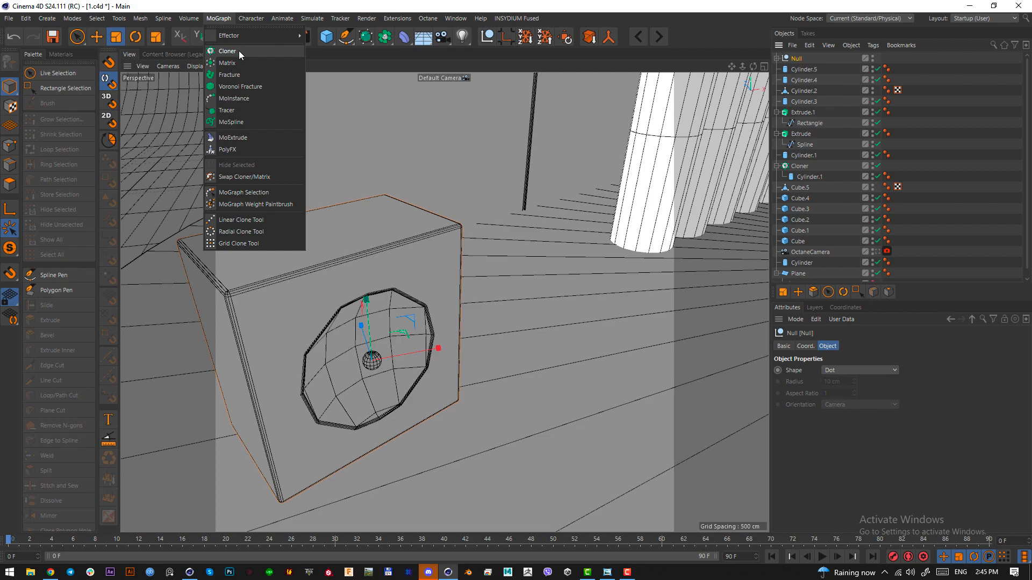
left_click(239, 50, "alt")
scroll(486, 356, "down", 5)
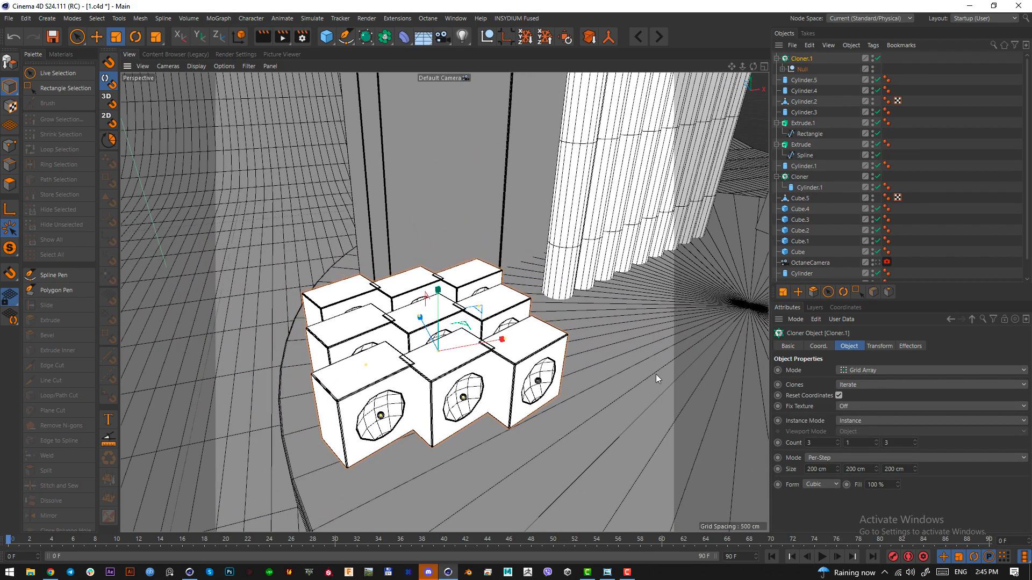
Rotate the null inside the new Cloner by about 28° in heading
left_click_drag(376, 387, 441, 411, "alt")
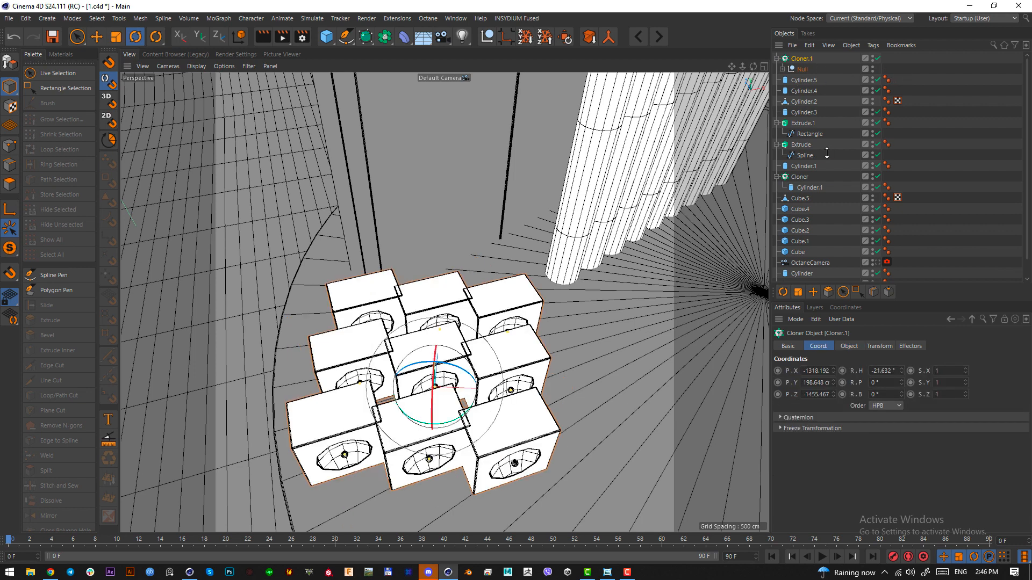
left_click(801, 68)
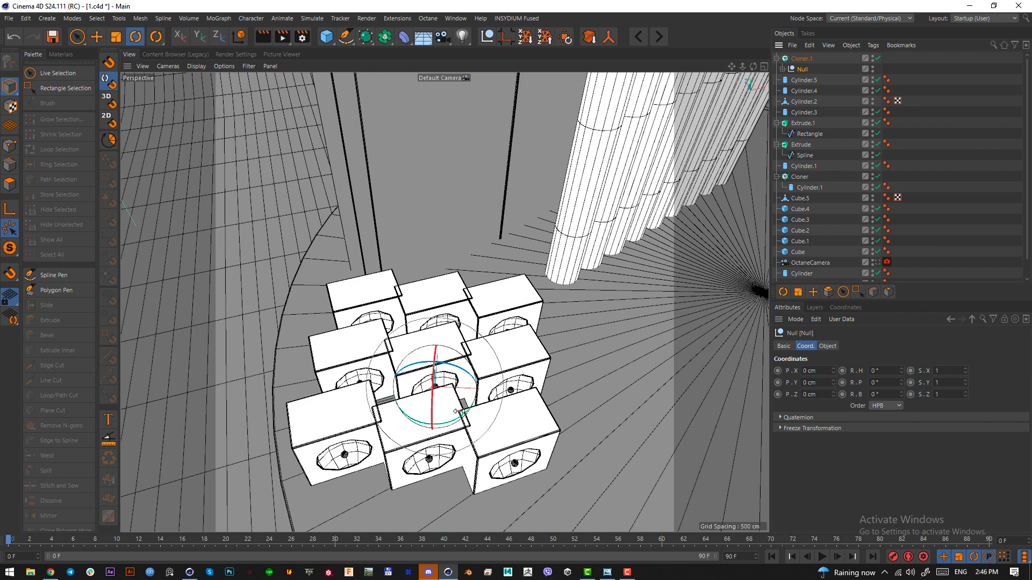
left_click_drag(457, 411, 833, 267)
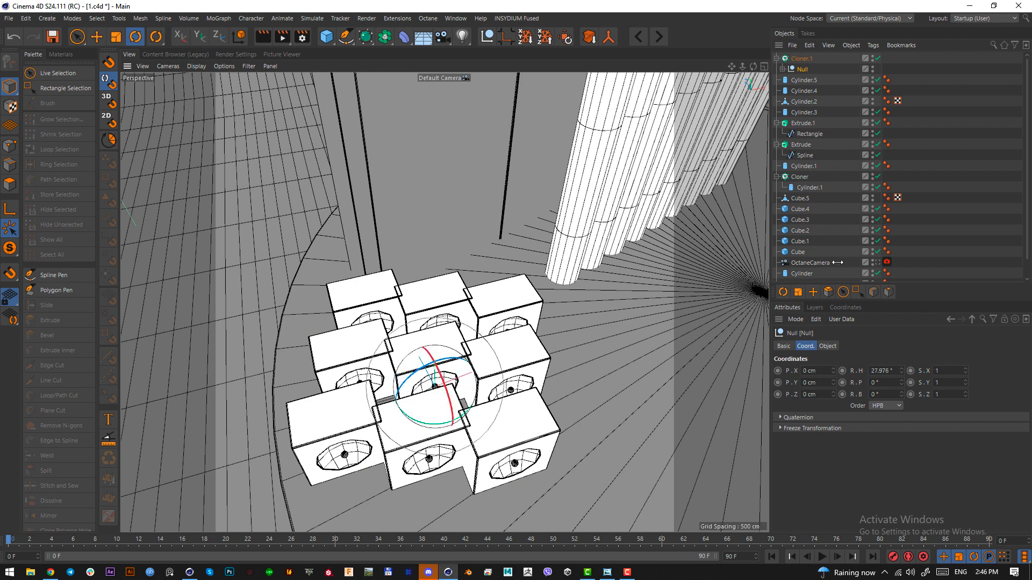
Set the block Cloner's grid count to 3 × 3 × 1 for an upright wall of dimpled blocks
left_click(797, 58)
left_click(875, 347)
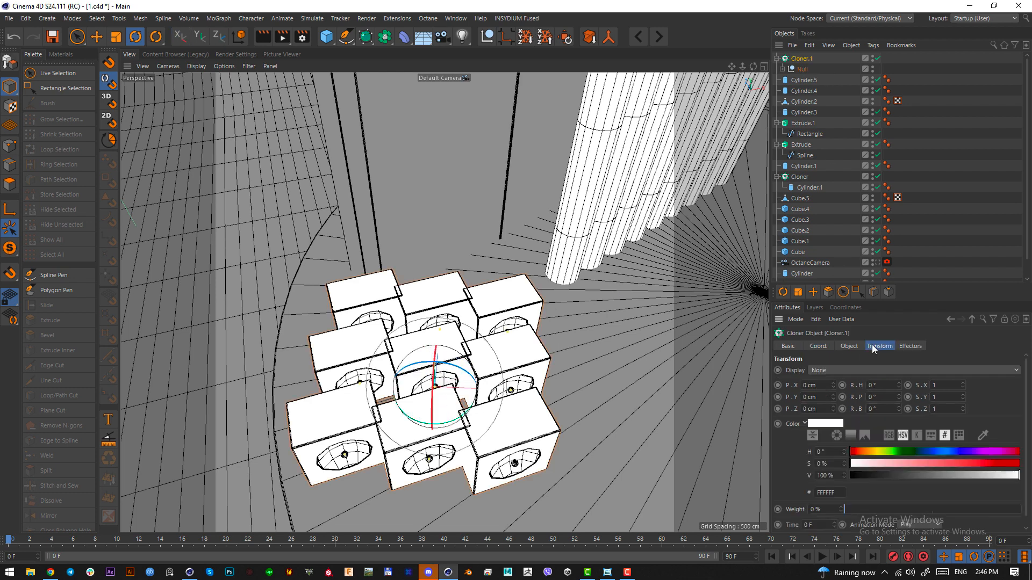
left_click(860, 347)
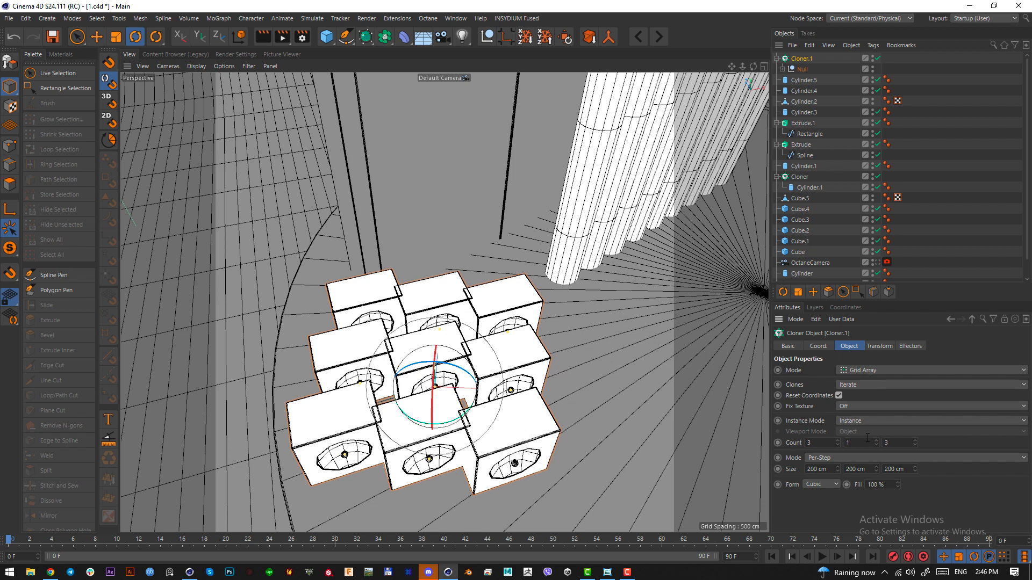
type("1")
key("Return")
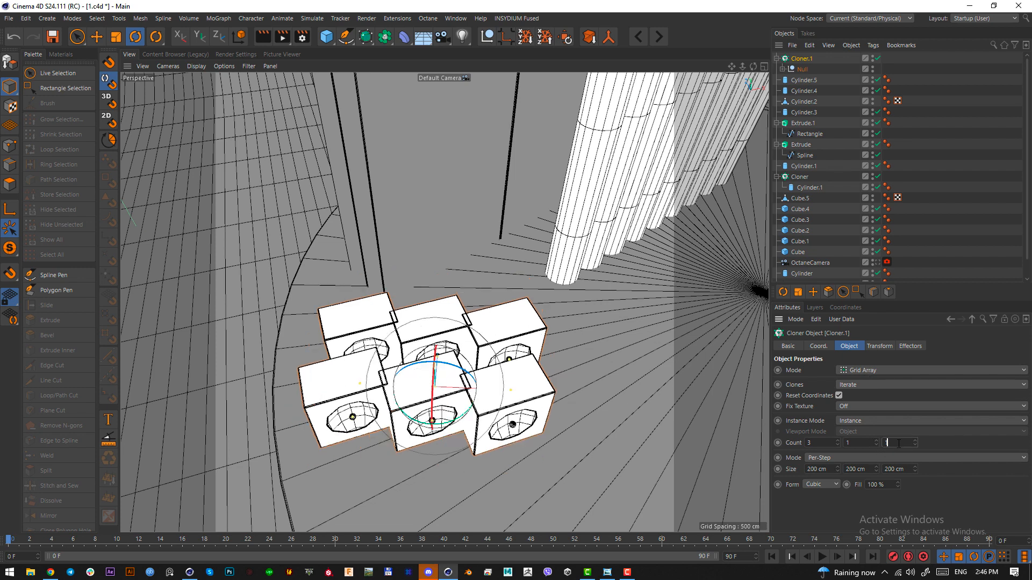
type("2")
key("Return")
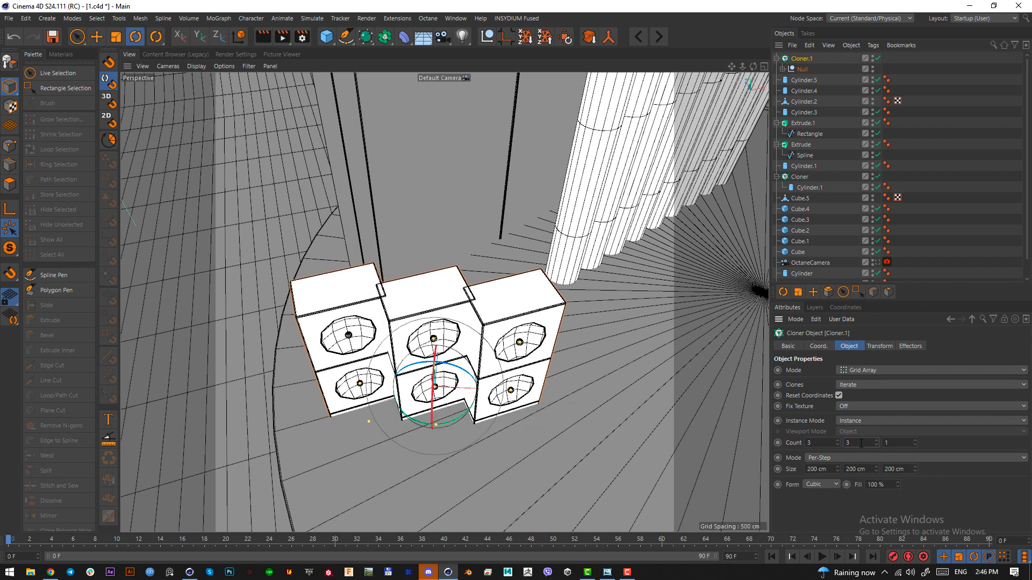
Set the heading rotation in the block Cloner's transform settings to -22°
left_click(878, 346)
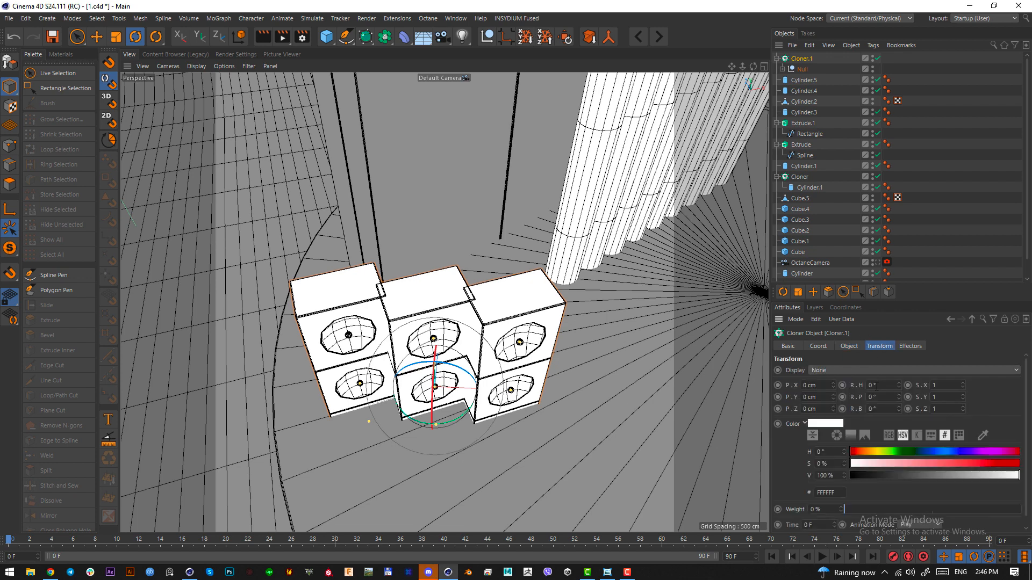
scroll(883, 385, "down", 12)
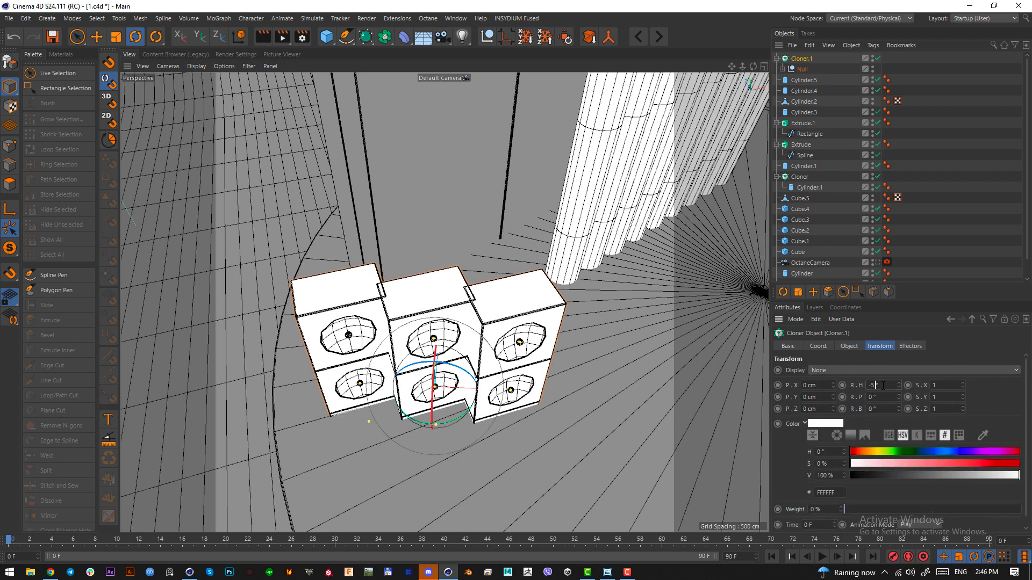
scroll(883, 385, "down", 9)
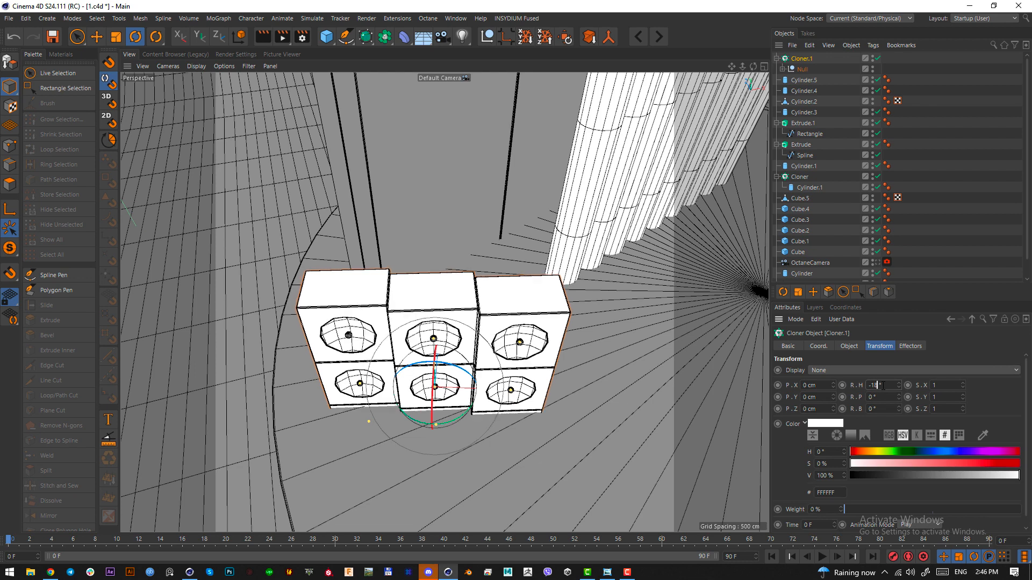
scroll(883, 385, "down", 1)
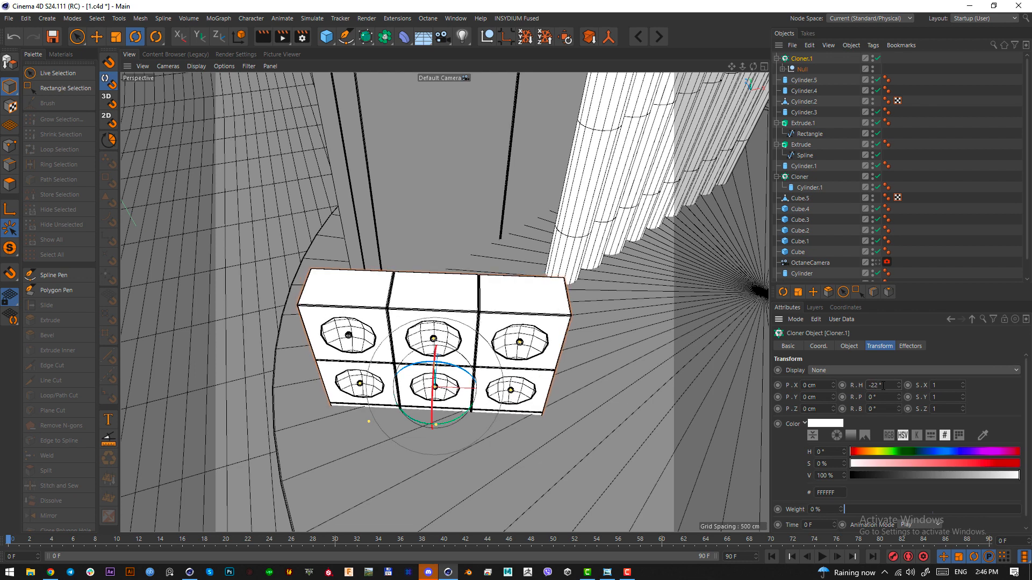
Rotate and move the block wall into place near the edge of the base, and return to the OctaneCamera view
key("r")
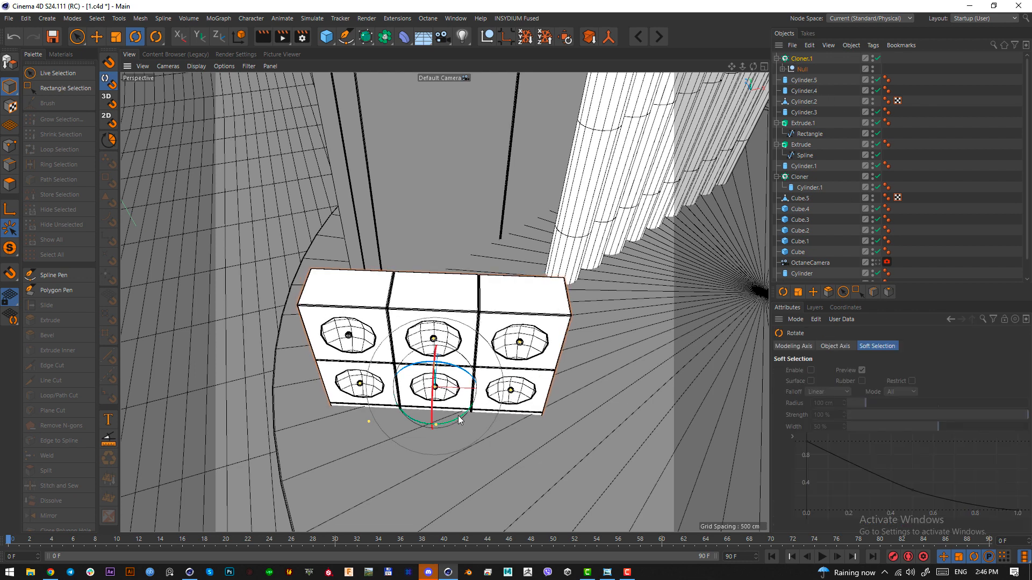
left_click_drag(456, 419, 513, 302)
key("e")
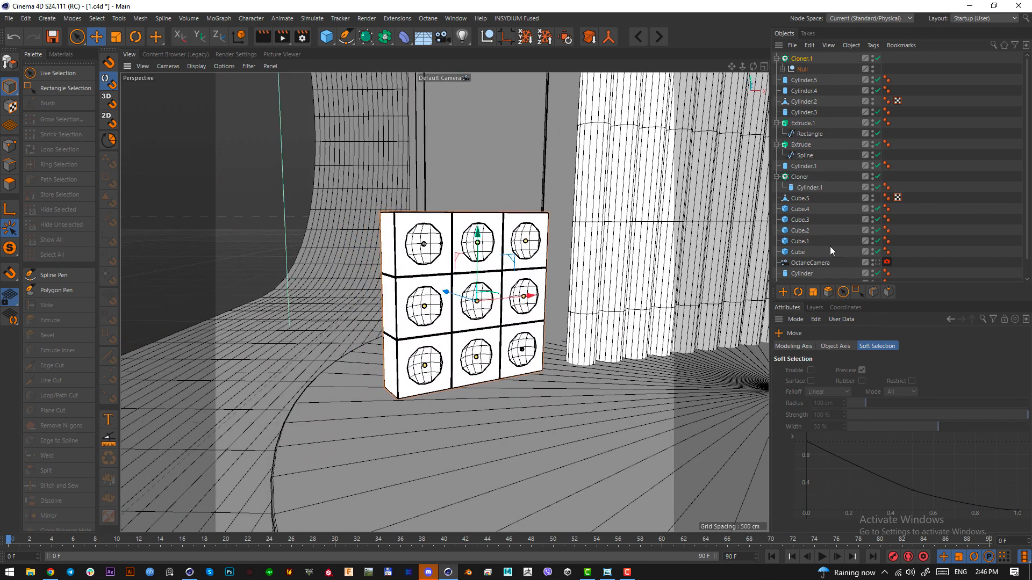
scroll(830, 251, "down", 2)
left_click(876, 244)
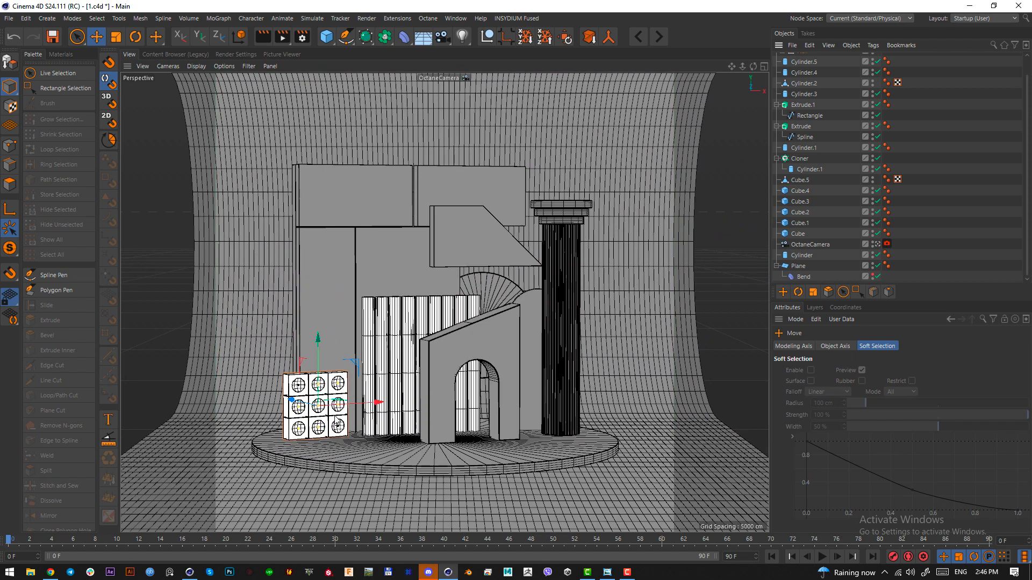
Nudge the block wall slightly sideways and down so it matches the reference image
left_click(626, 571)
left_click(626, 572)
left_click_drag(353, 411, 355, 411)
left_click_drag(319, 364, 320, 367)
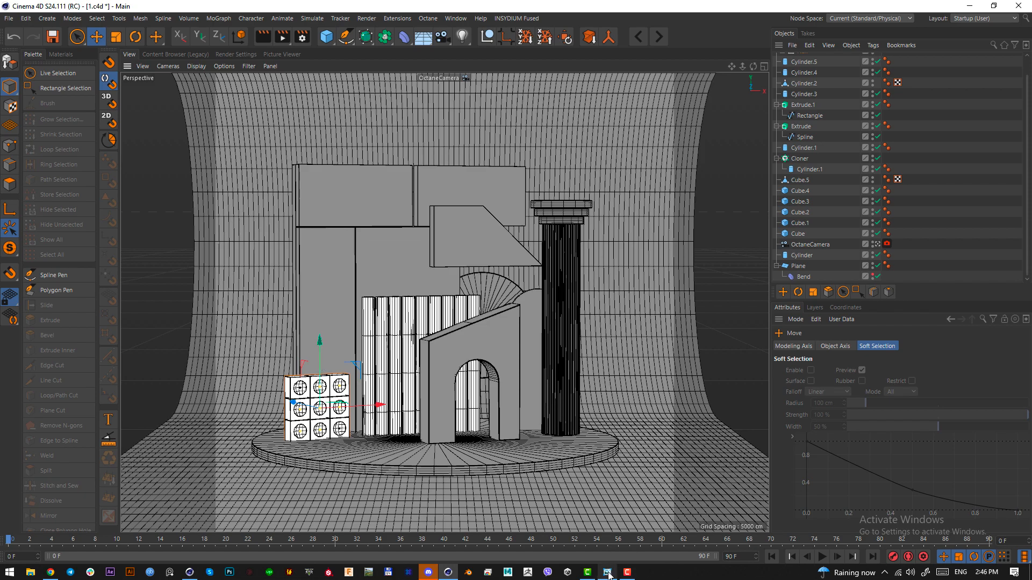
Check the reference image, add a sphere, and place it on the base in front of the dimpled block wall
key("alt+Tab")
key("Print")
left_click_drag(244, 275, 315, 478)
left_click(308, 488)
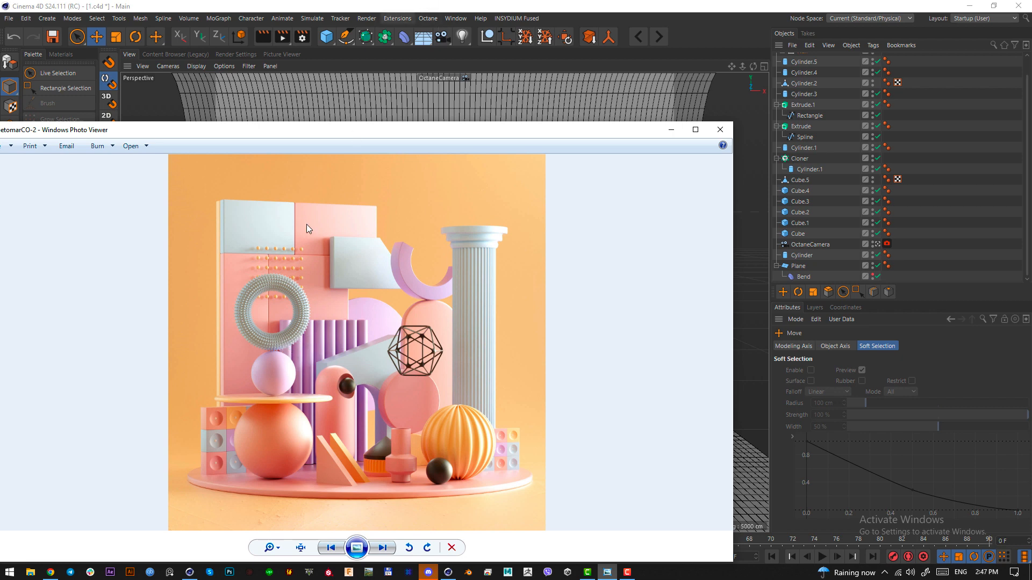
key("alt+Tab")
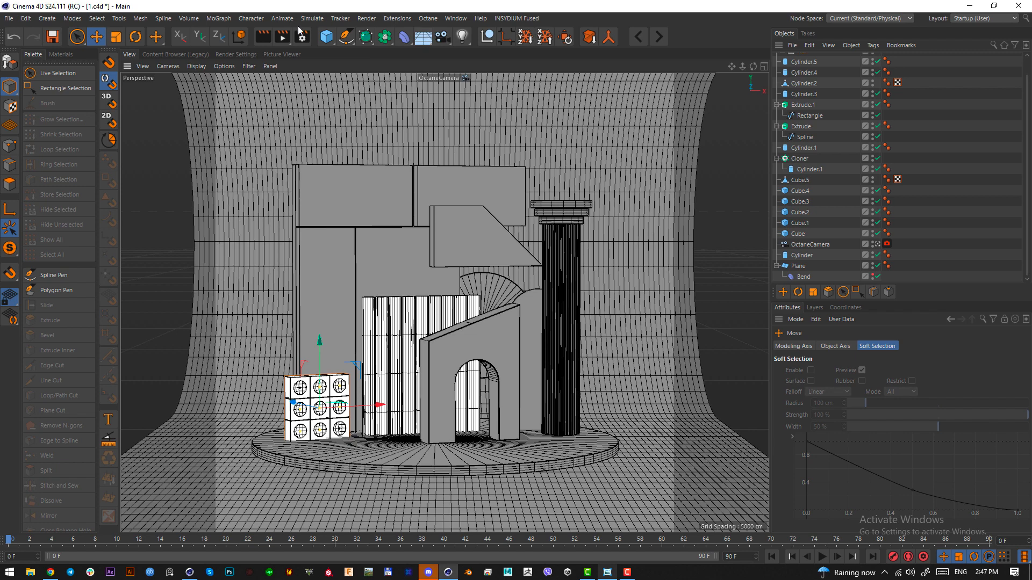
left_click_drag(326, 37, 527, 88)
key("F2")
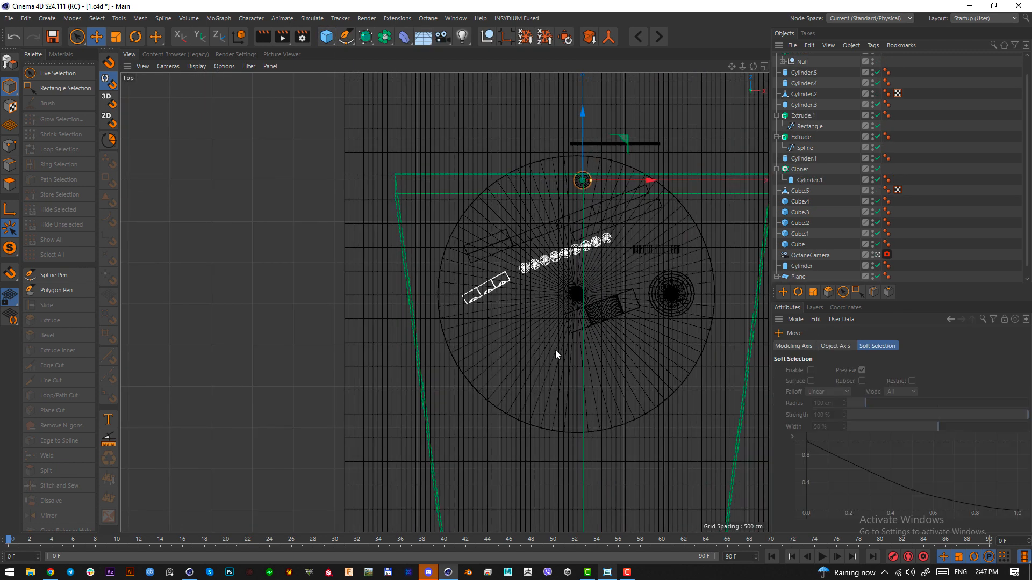
left_click_drag(555, 350, 479, 527)
key("F1")
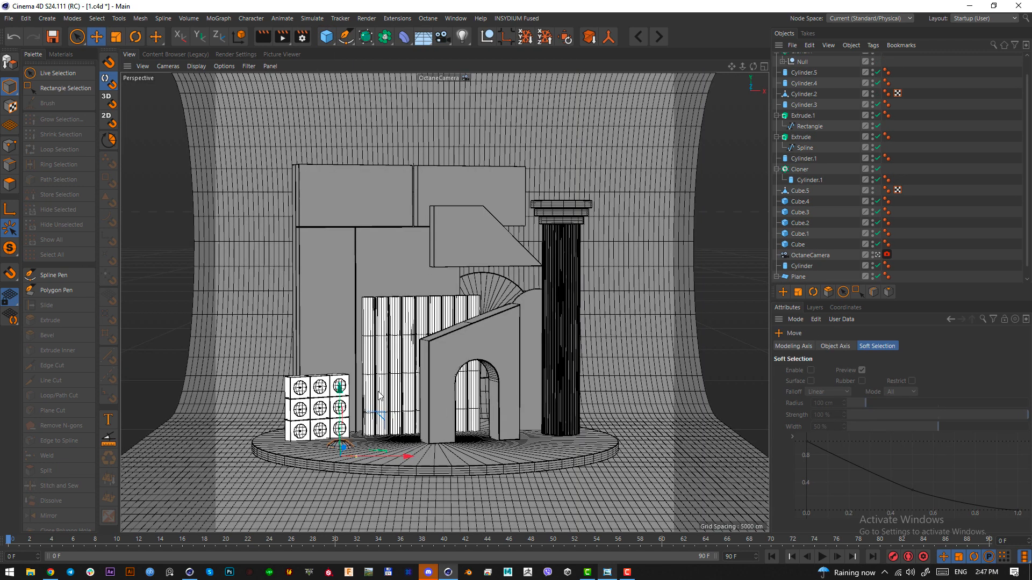
Scale the sphere up to a radius of about 398 cm and raise it to rest on the round base
left_click_drag(379, 396, 523, 299)
key("t")
key("e")
key("F3")
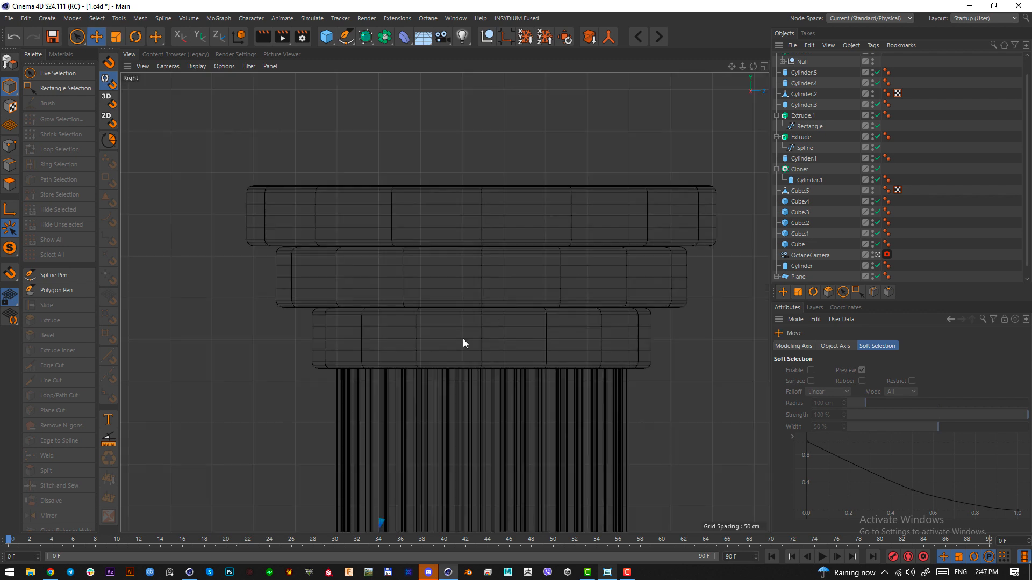
scroll(364, 433, "down", 8)
scroll(443, 413, "up", 2)
scroll(475, 431, "up", 5)
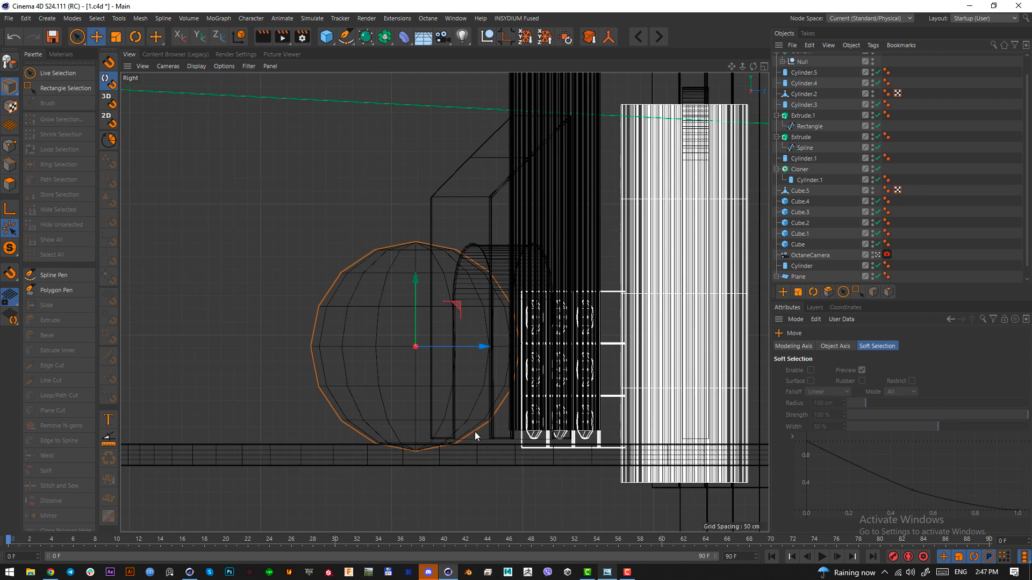
key("F1")
Set the large sphere's segments to 42
scroll(822, 105, "up", 2)
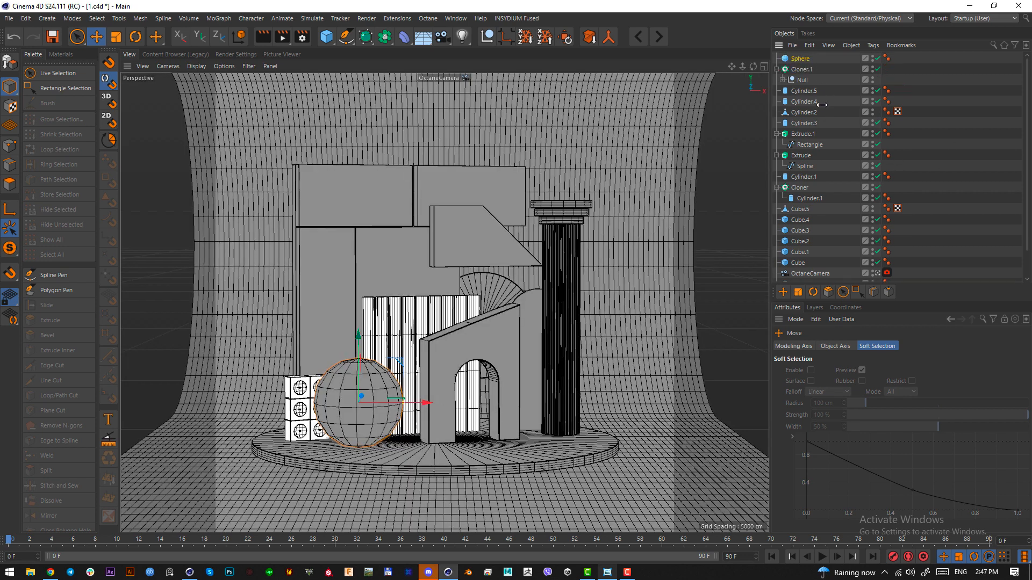
left_click(800, 59)
left_click_drag(859, 382, 860, 362)
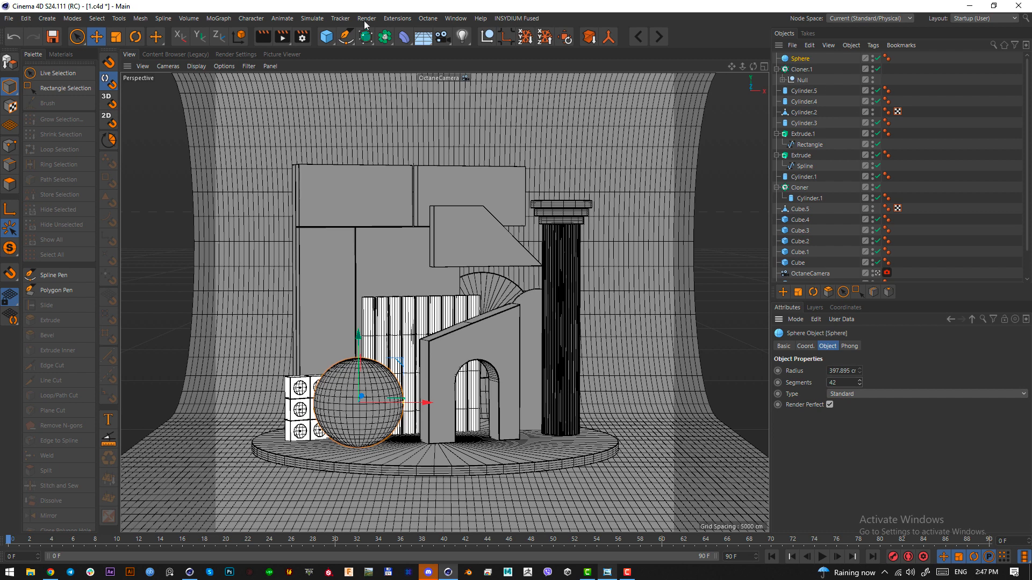
Add a cylinder, shape it into a flat disc about 540 cm in radius, and centre it on top of the sphere
left_click(345, 43)
left_click(526, 59)
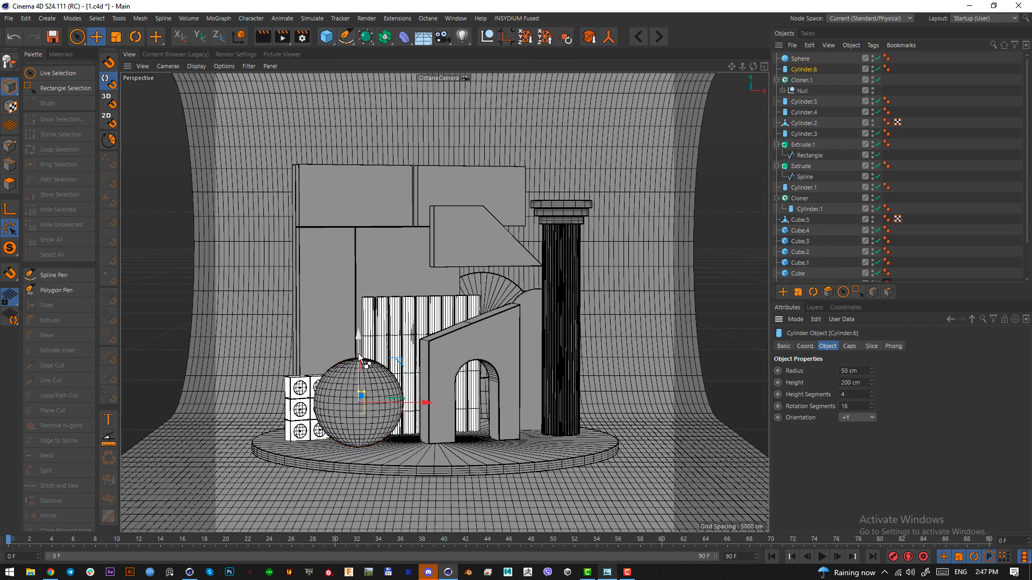
left_click_drag(367, 394, 364, 338)
key("F3")
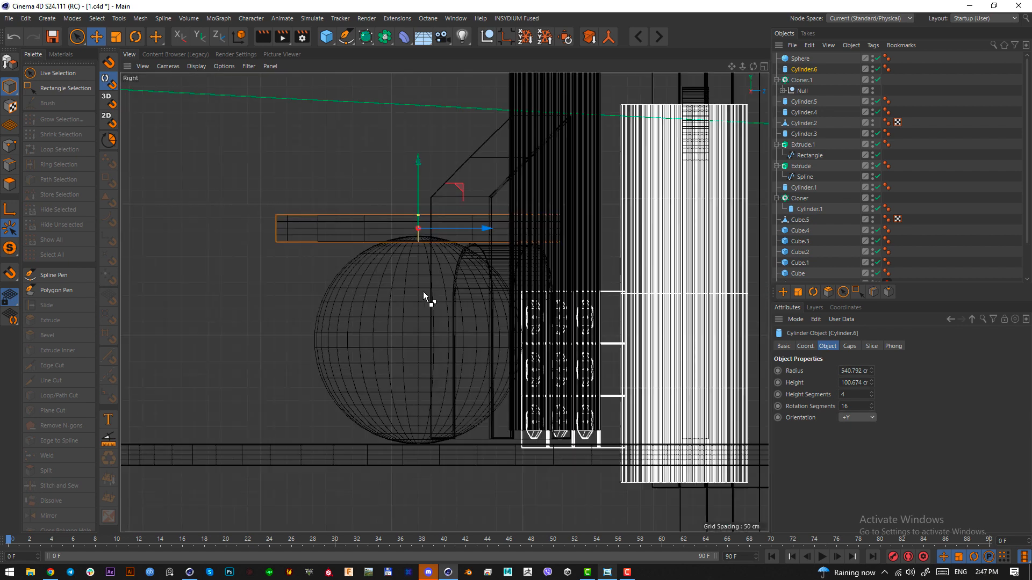
key("F2")
scroll(430, 340, "up", 5)
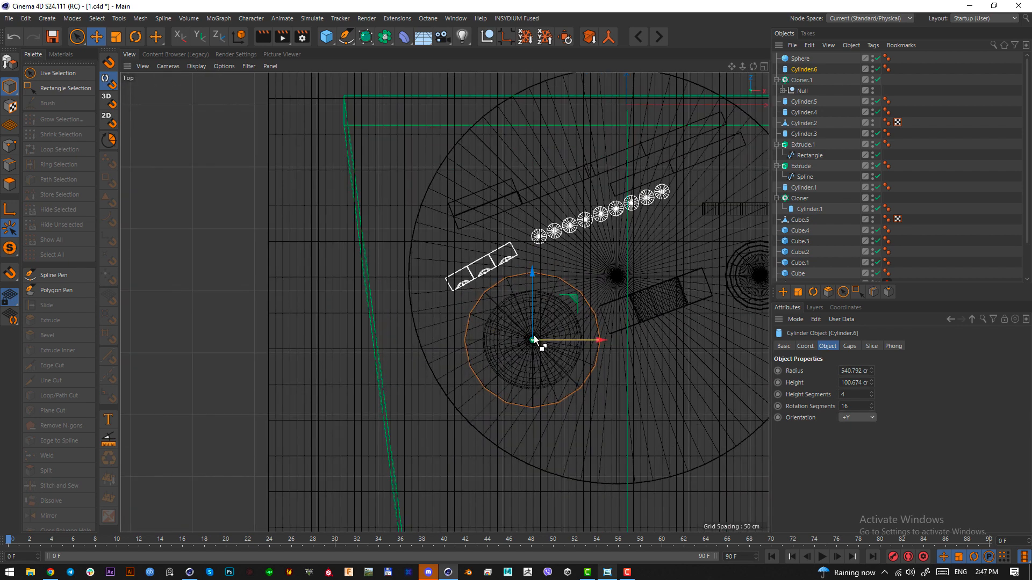
scroll(507, 346, "up", 2)
key("F1")
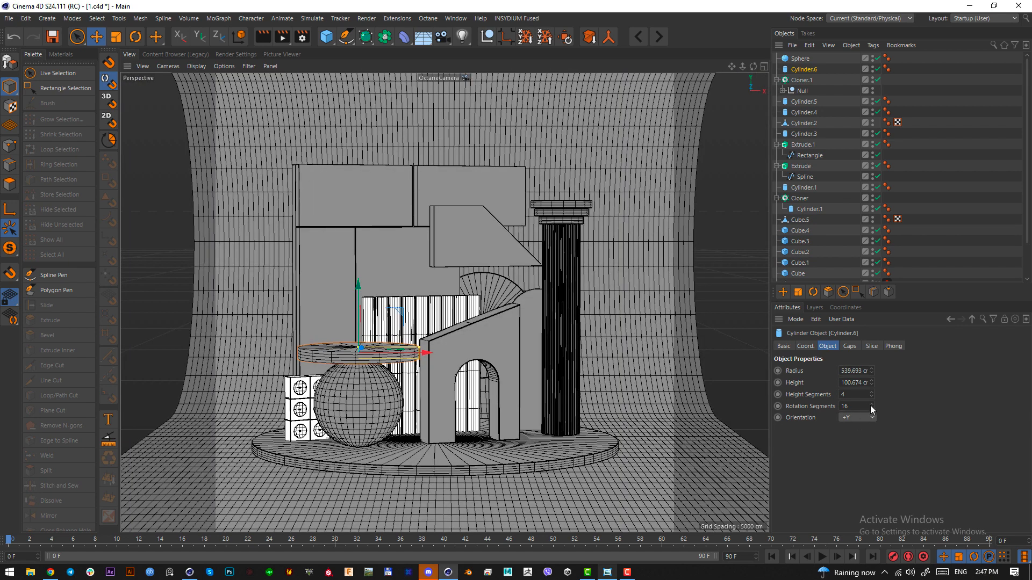
Set the disc's rotation segments to 43, thin it to about 72.7 cm, and lower it onto the sphere
left_click_drag(870, 405, 836, 385)
key("F4")
scroll(417, 242, "up", 1)
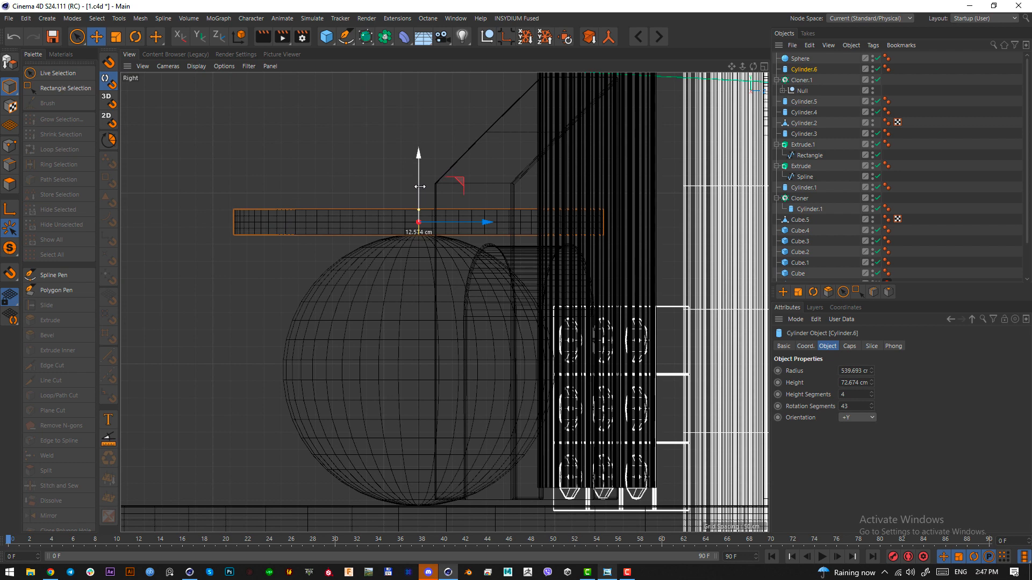
key("F1")
Enable a fillet on the disc's caps with 3 segments and a 6 cm radius
left_click(850, 346)
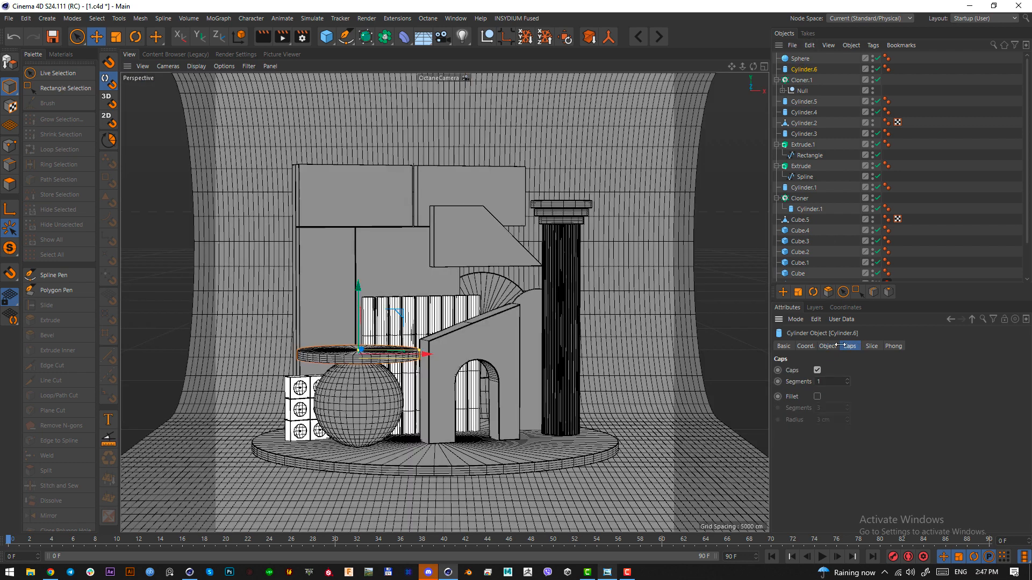
left_click(817, 397)
left_click(834, 420)
type("6")
key("Return")
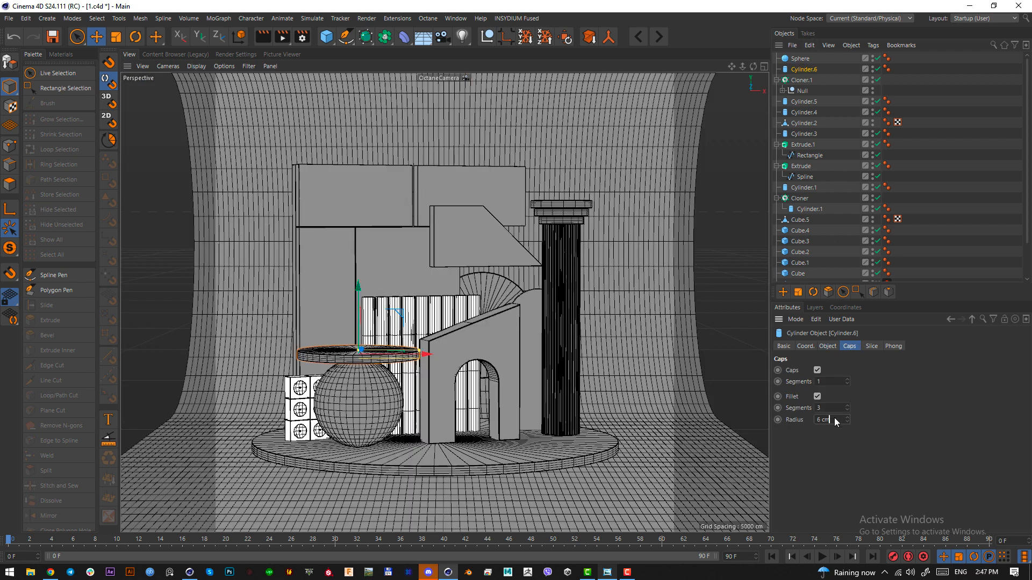
Duplicate the large sphere, scale the copy down, and rest it on top of the disc
left_click(364, 397)
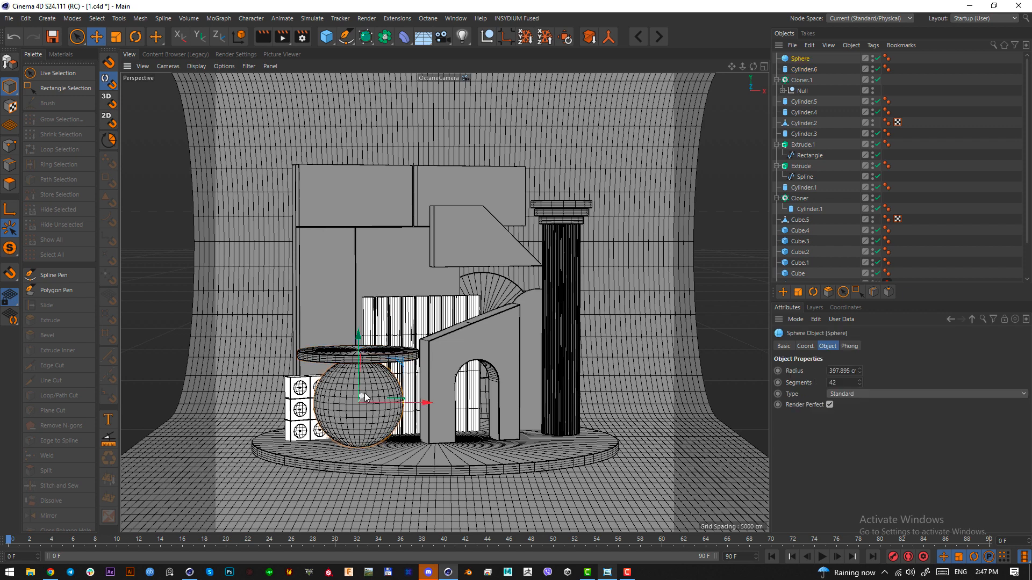
left_click_drag(359, 368, 326, 417, "ctrl")
key("t")
key("e")
left_click_drag(357, 253, 363, 270)
Add a torus above the small sphere, turn it upright to face the camera, and scale it up
left_click(326, 37)
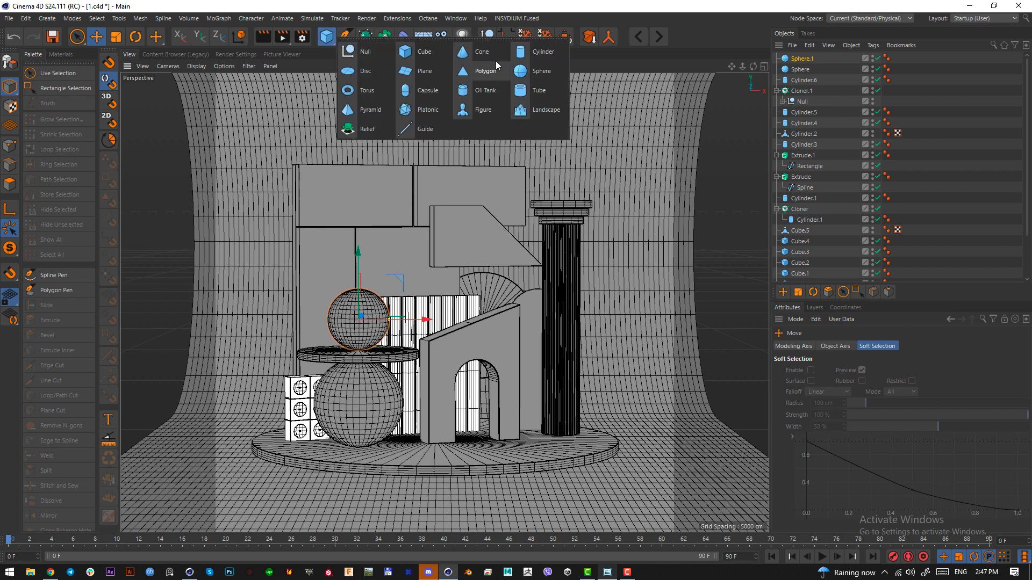
left_click(367, 90)
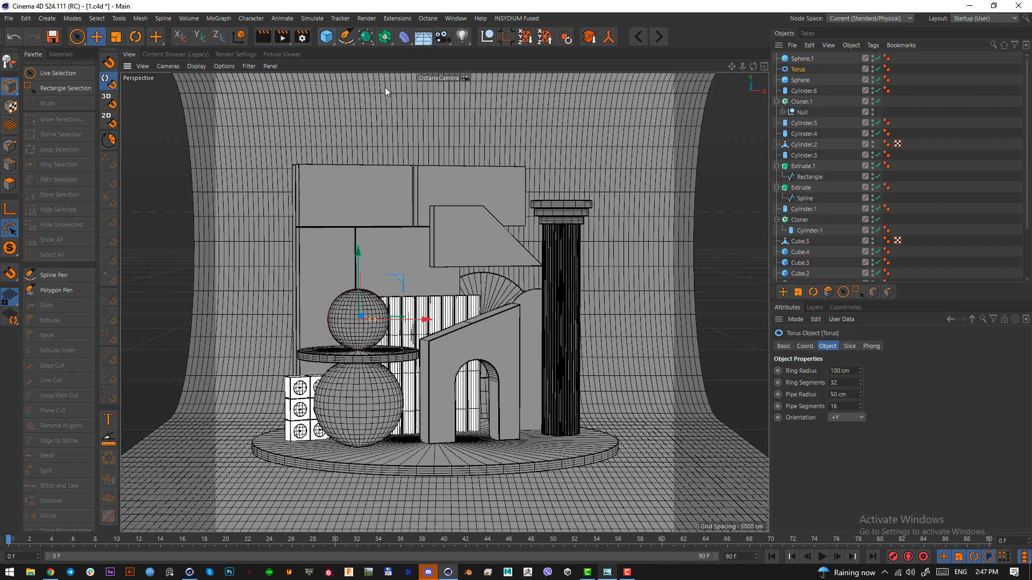
left_click_drag(359, 273, 367, 398)
key("r")
key("t")
left_click_drag(454, 242, 549, 242)
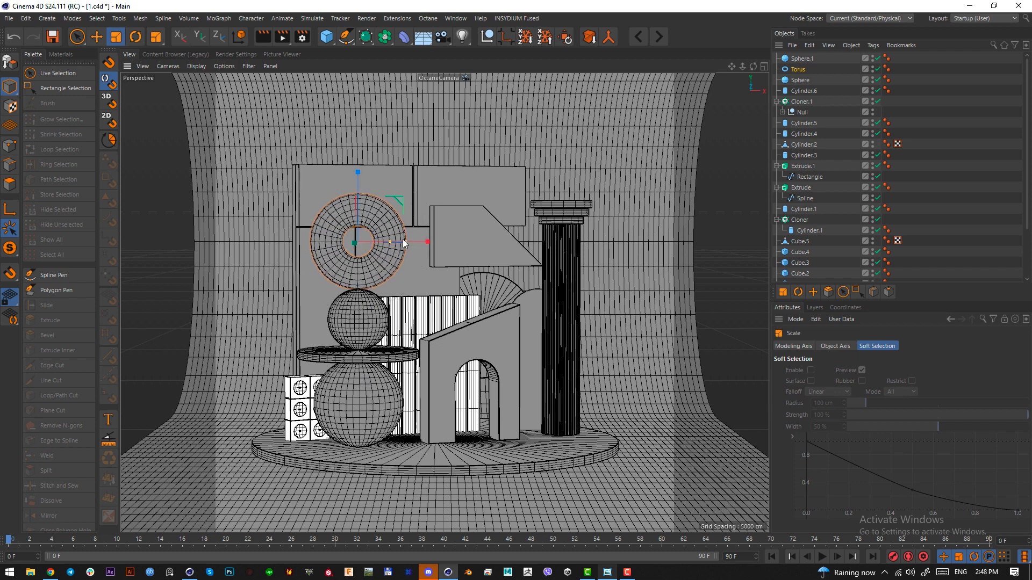
Slim the torus to a pipe radius of about 67.8 cm, resize it, and rest it on the small sphere
mouse_move(406, 242)
left_mouse_down()
mouse_move(358, 228)
mouse_move(359, 218)
mouse_move(359, 232)
mouse_move(409, 246)
mouse_move(360, 232)
mouse_move(398, 253)
left_mouse_up()
key("e")
key("t")
key("e")
key("r")
key("ctrl+z")
key("e")
key("ctrl+z")
key("ctrl+z")
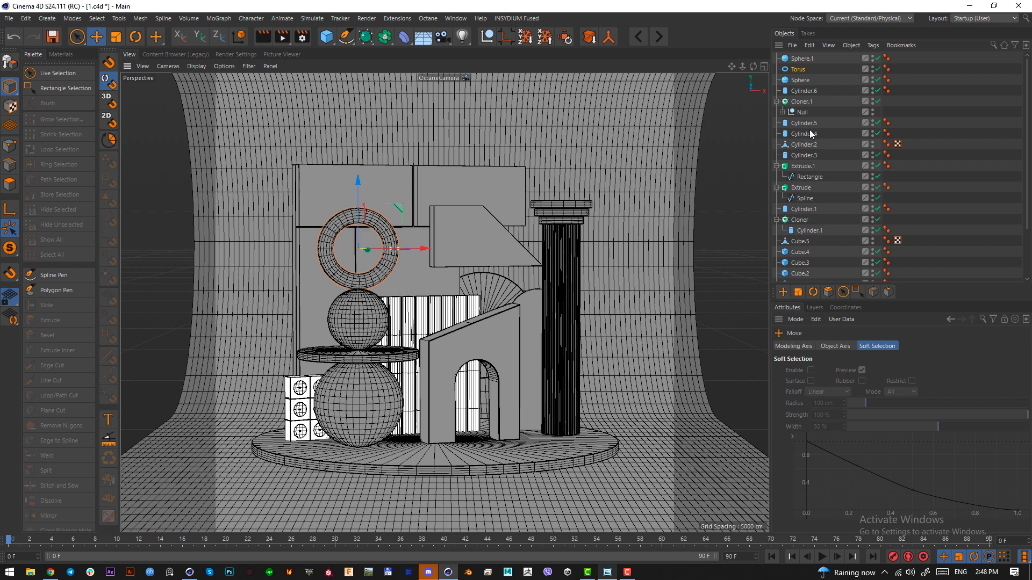
Set the torus's pipe segments to 15 and its ring segments to 36
left_click(787, 71)
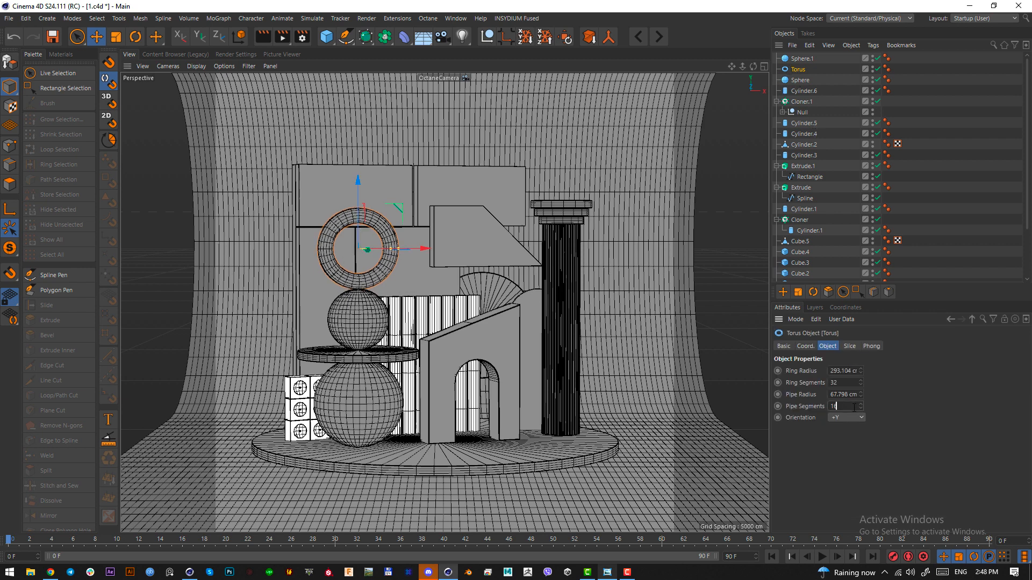
scroll(854, 407, "down", 1)
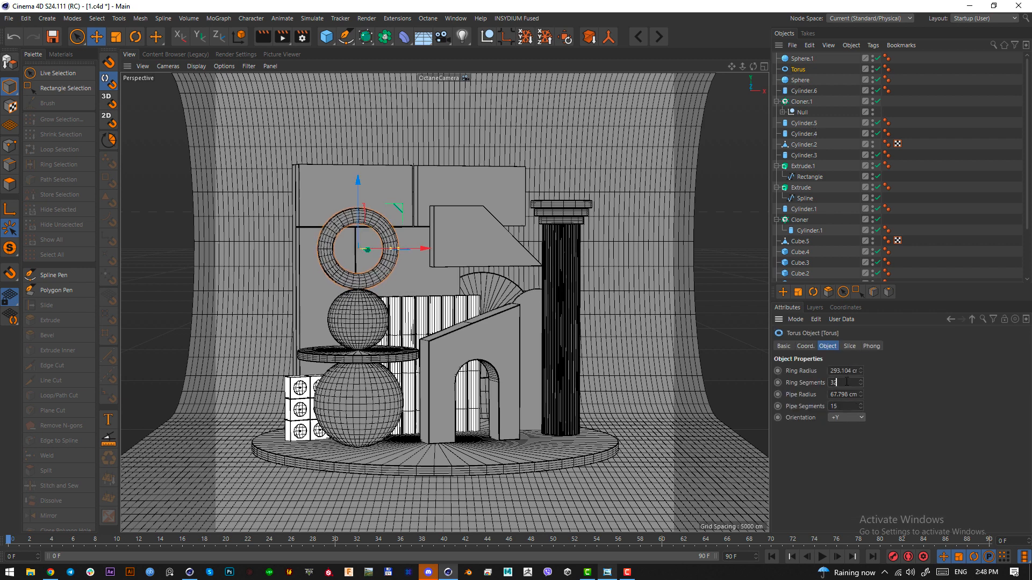
scroll(846, 381, "up", 4)
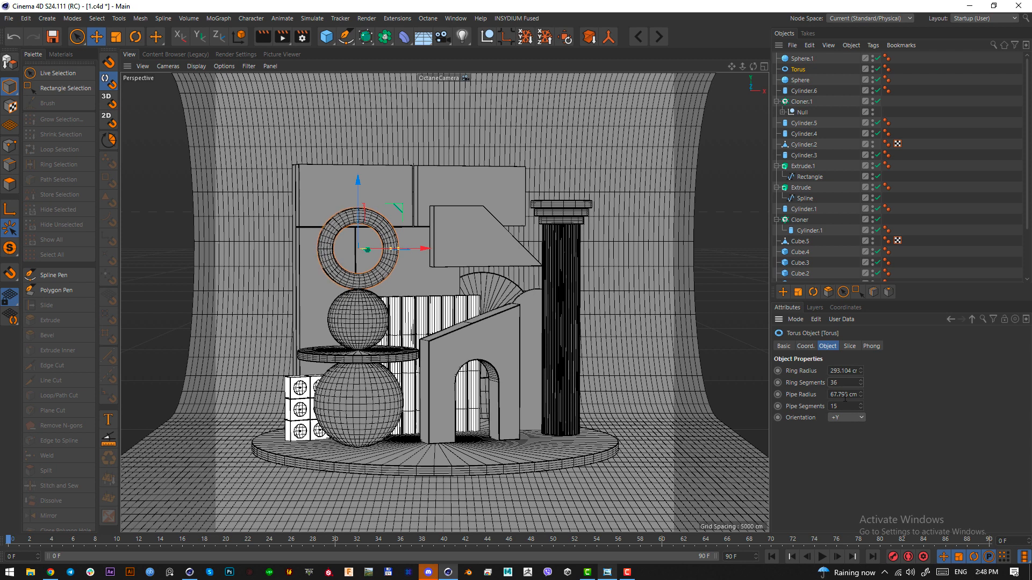
Reduce the torus to 12 pipe segments and 30 ring segments, and make it editable
scroll(844, 407, "down", 3)
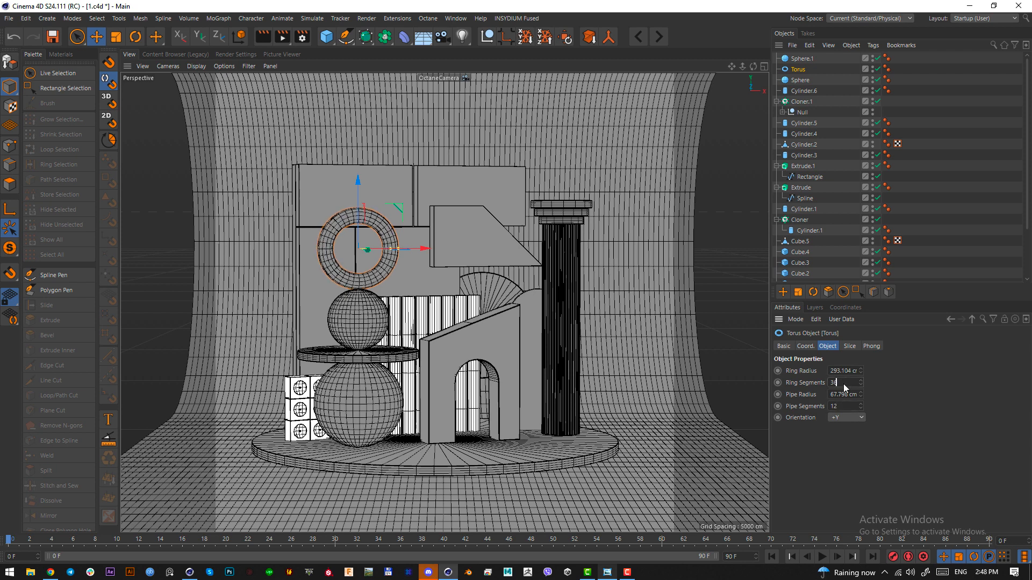
scroll(843, 384, "down", 6)
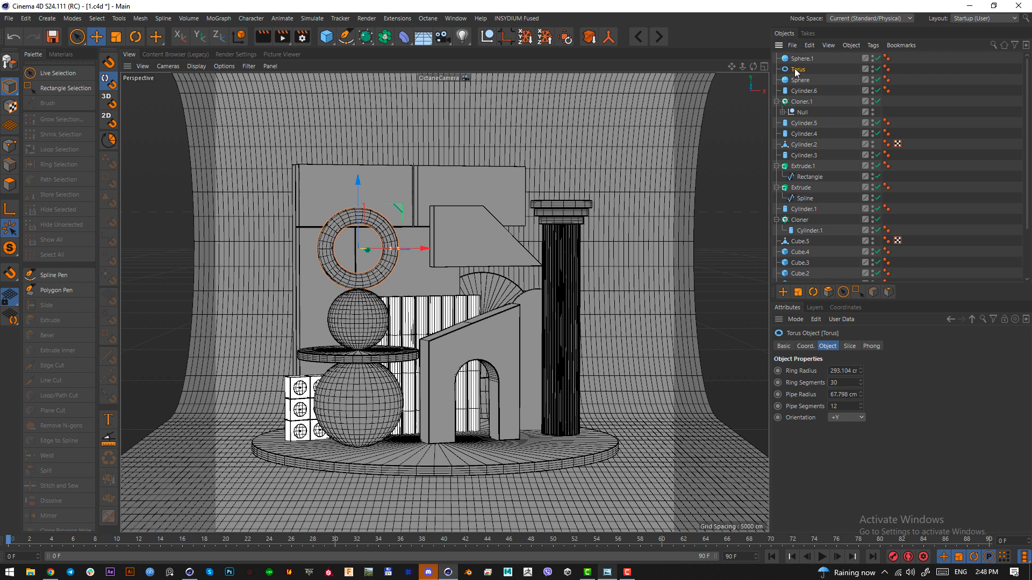
key("c")
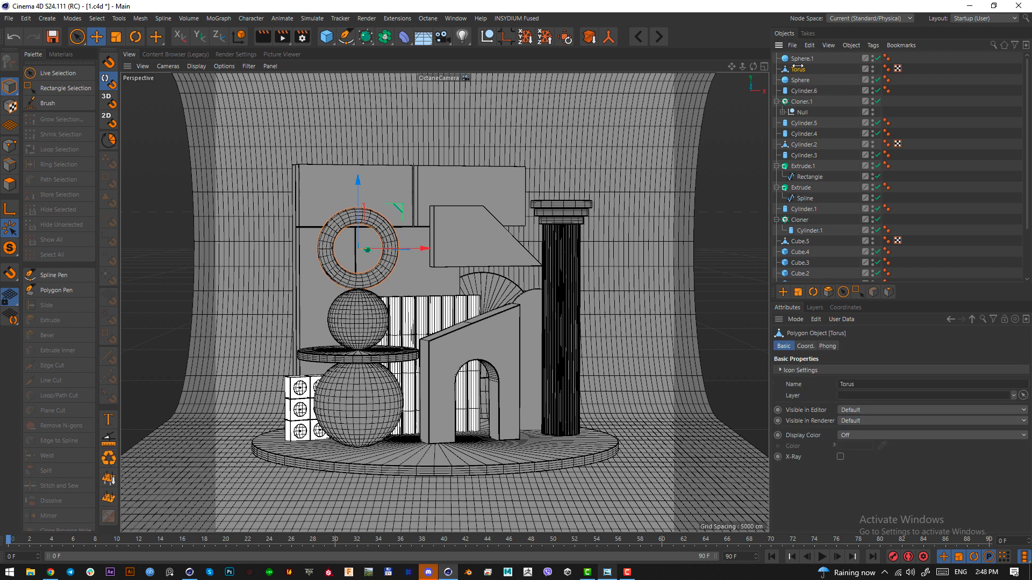
Select all of the torus's polygons and inset each one individually by 5 cm with Extrude Inner
left_click(9, 184)
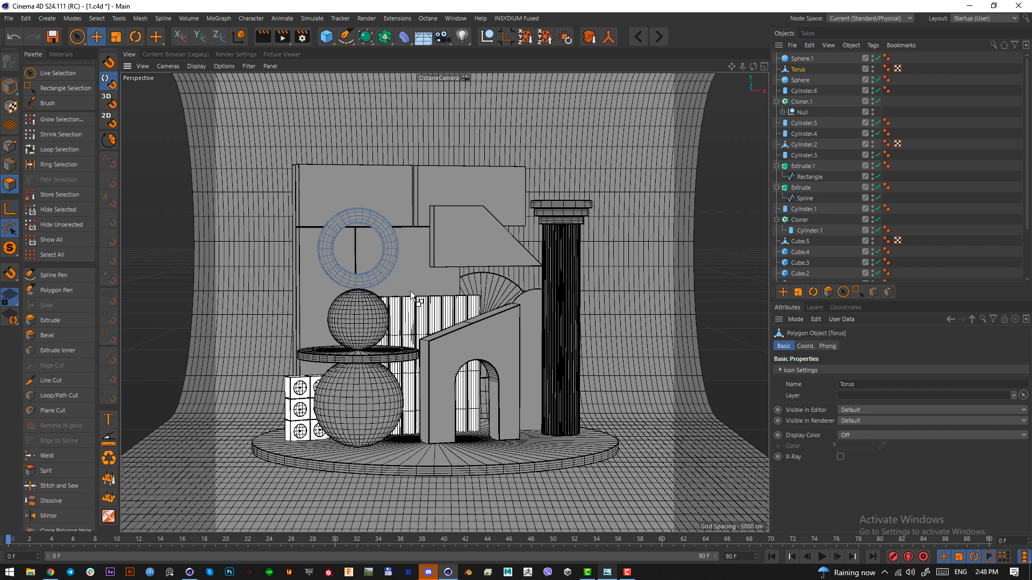
key("ctrl+a")
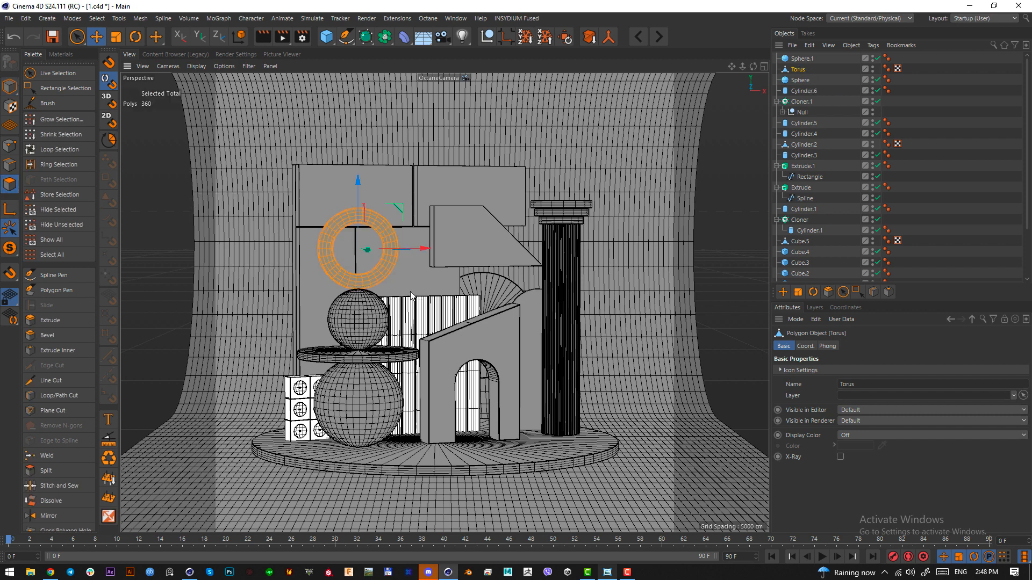
key("i")
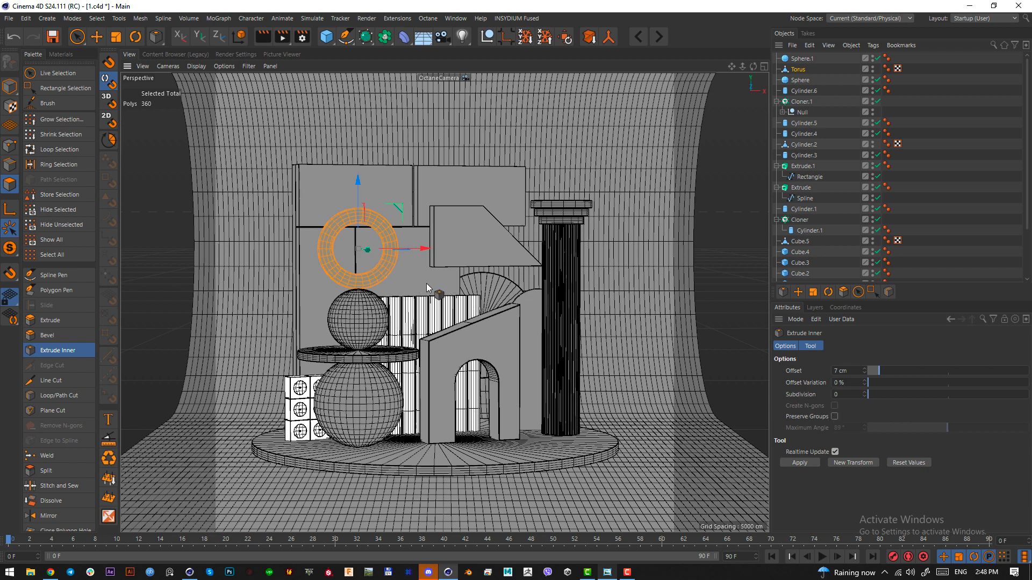
key("F4")
scroll(426, 288, "down", 6)
scroll(246, 305, "up", 5)
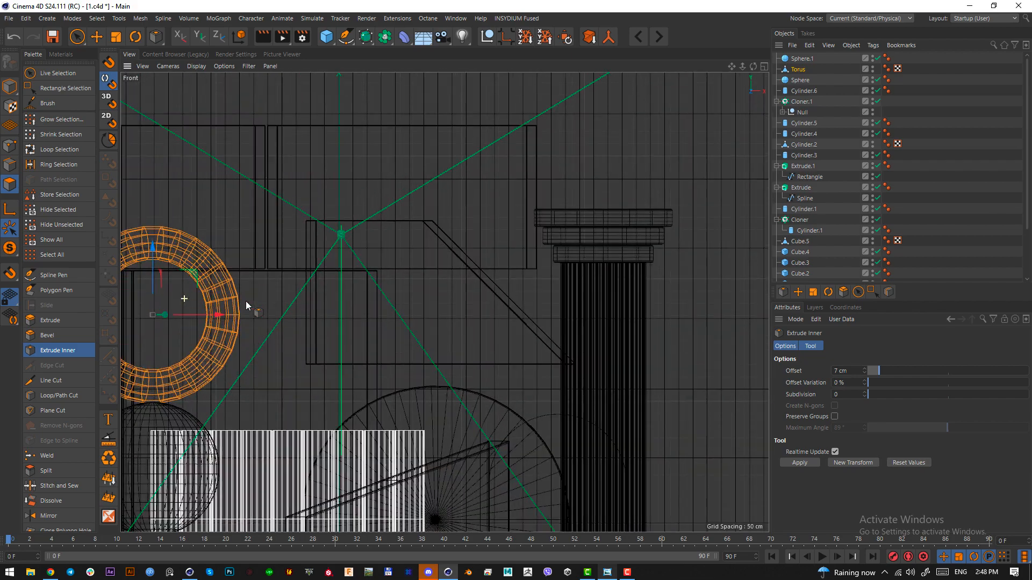
scroll(247, 306, "up", 5)
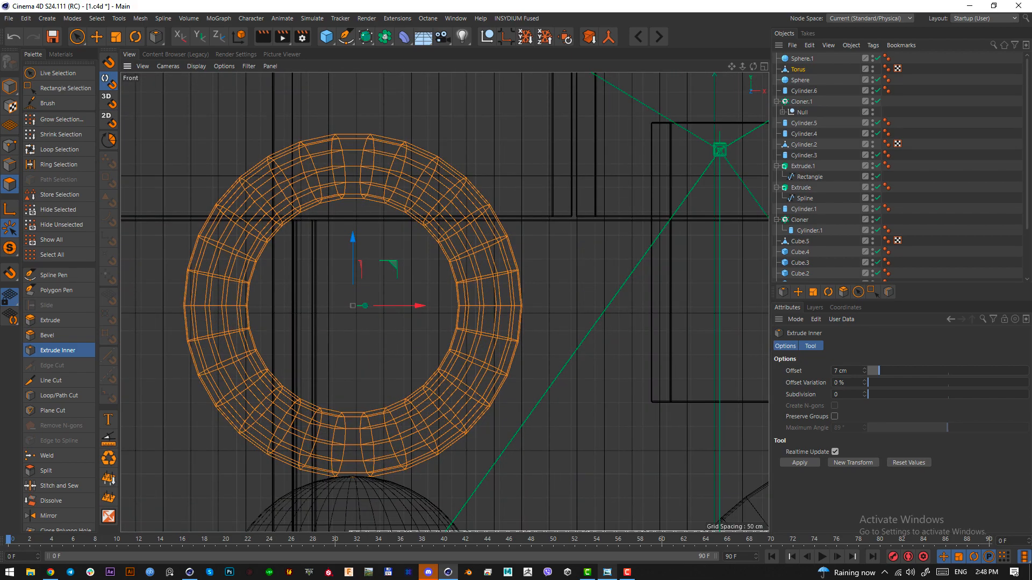
left_click_drag(323, 317, 338, 317)
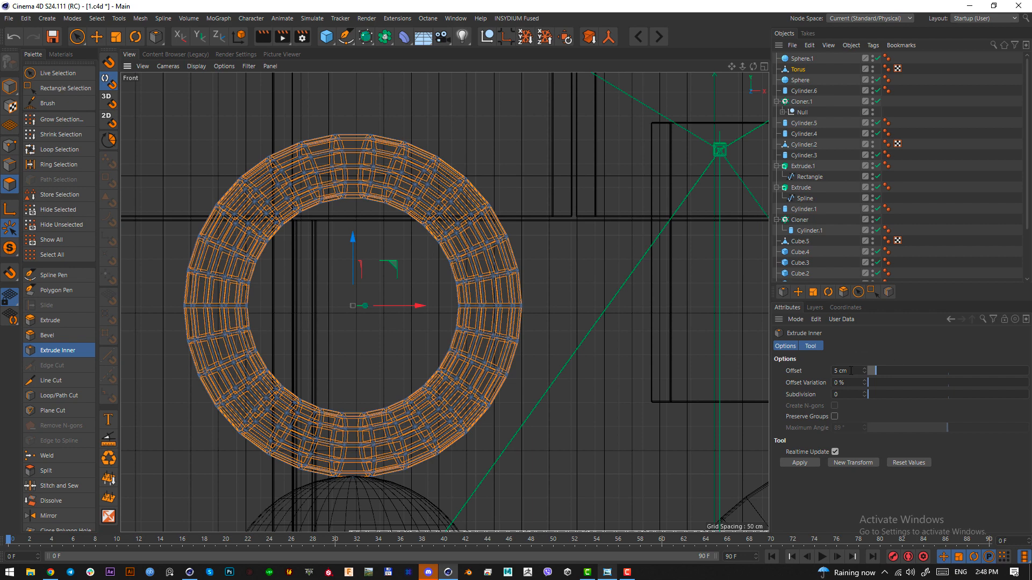
key("F1")
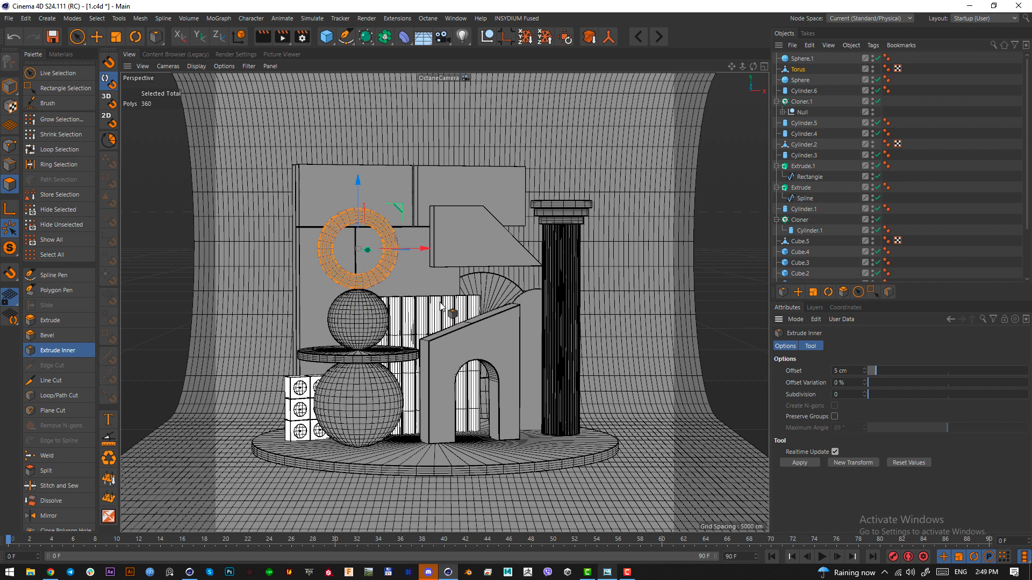
Extrude the torus's inset polygons slightly outward and smooth the torus with a Subdivision Surface
key("d")
left_click_drag(440, 306, 870, 307)
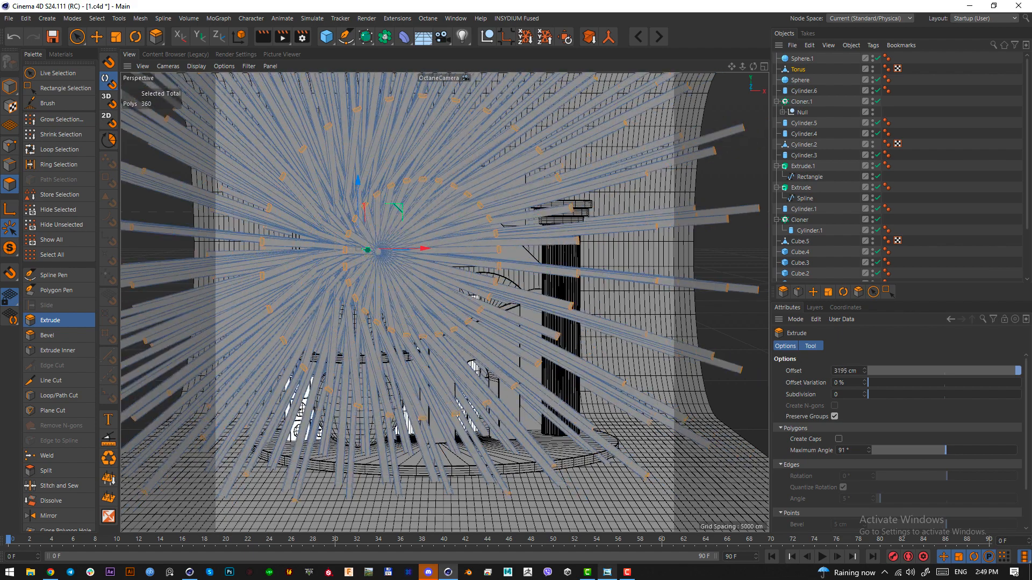
key("ctrl+z")
key("F4")
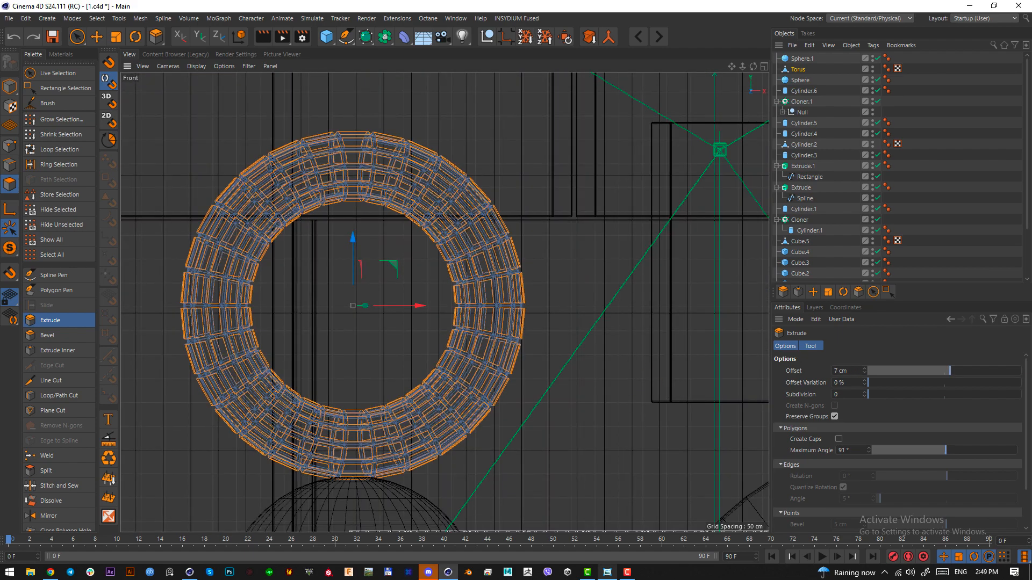
left_click_drag(529, 398, 538, 398)
left_click(9, 85)
key("F1")
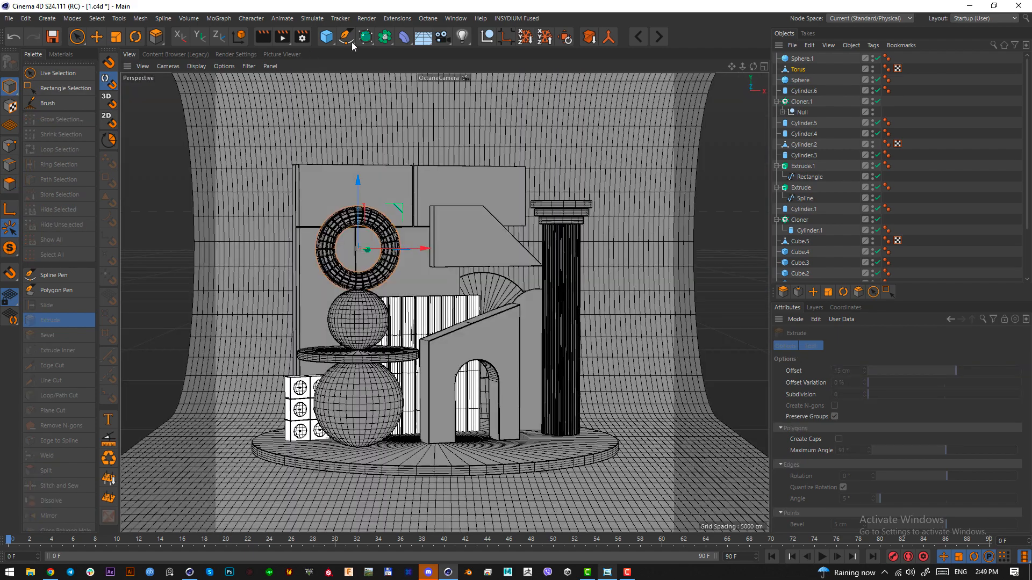
left_click(366, 37, "alt")
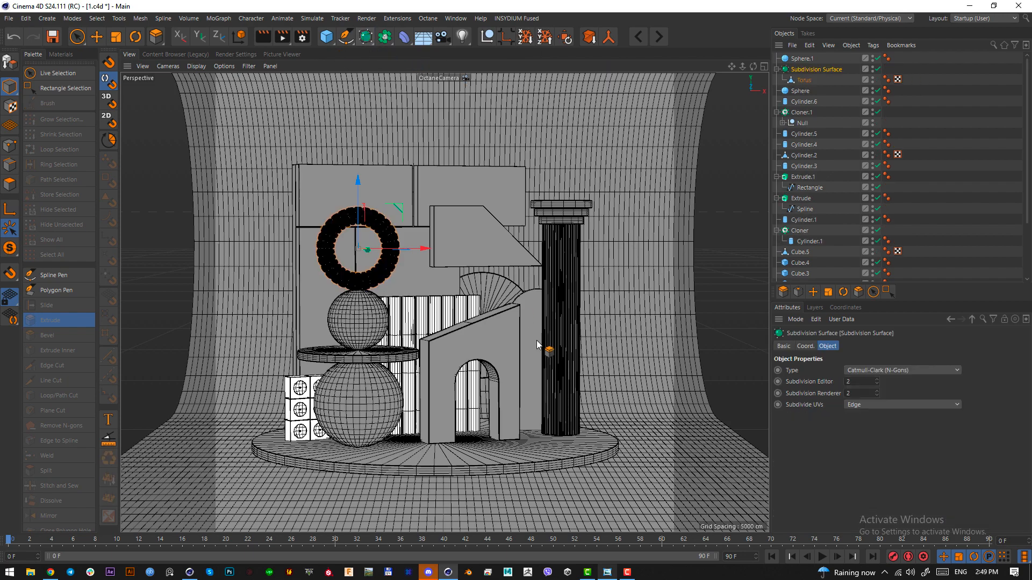
Examine the studded torus up close outside the scene camera and compare it with the ring in the reference image
scroll(907, 246, "down", 3)
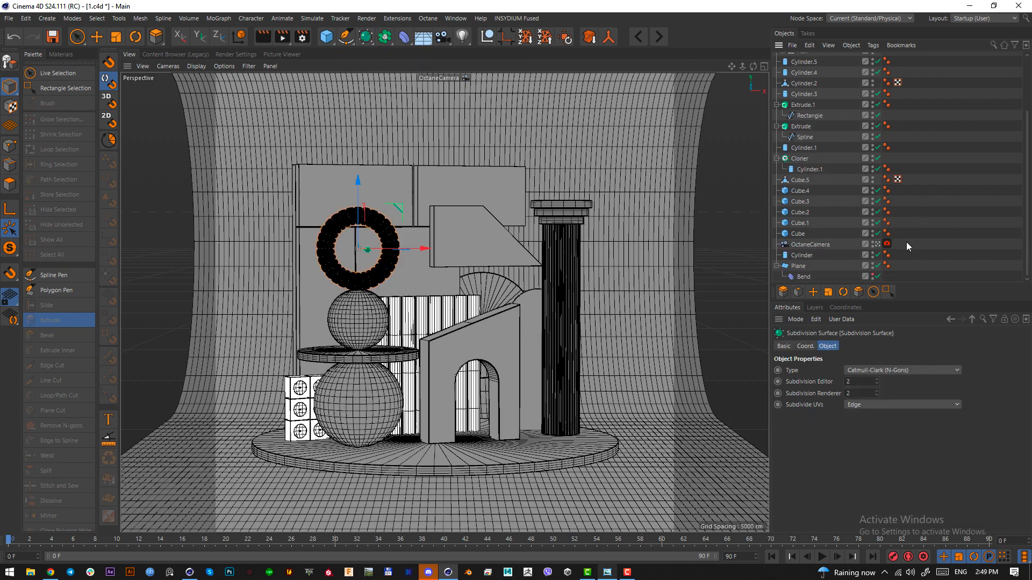
left_click(878, 244)
left_click_drag(456, 226, 406, 376, "alt")
scroll(455, 230, "up", 4)
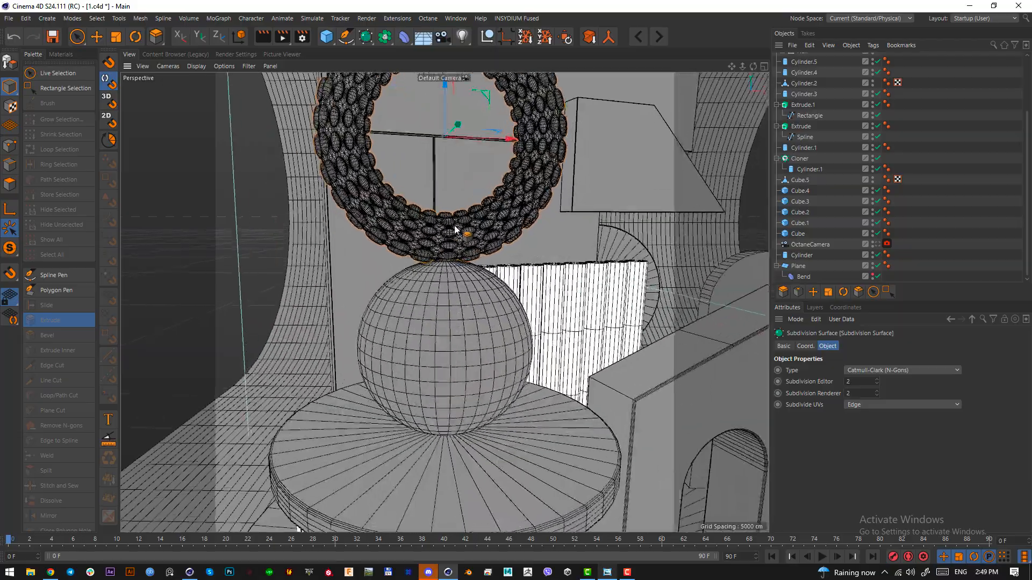
left_click_drag(454, 230, 491, 230, "alt")
scroll(483, 362, "up", 4)
mouse_move(483, 362)
left_mouse_down("alt")
mouse_move(516, 396)
mouse_move(490, 383)
mouse_move(473, 349)
left_mouse_up("alt")
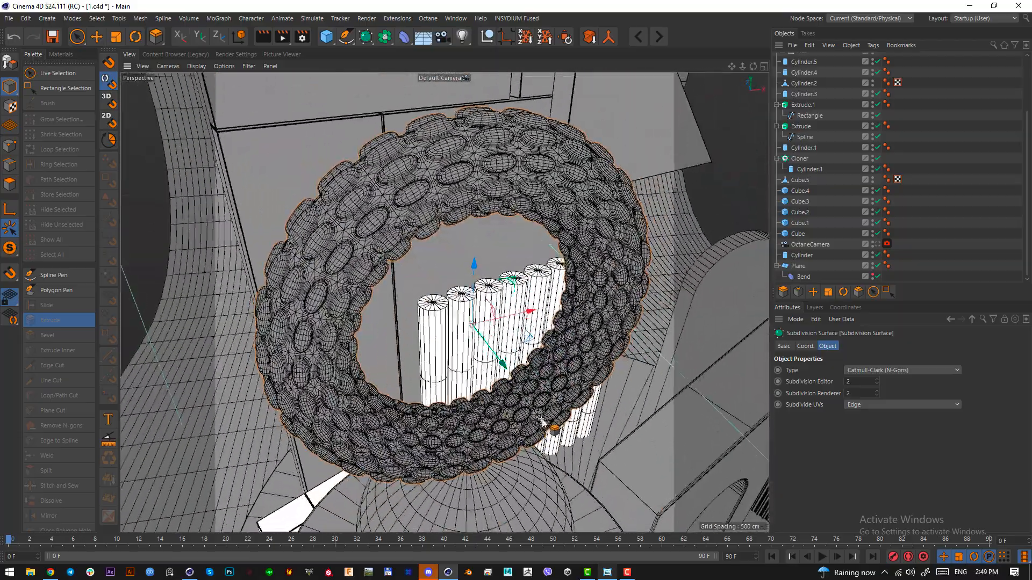
left_click(627, 574)
scroll(241, 297, "up", 2)
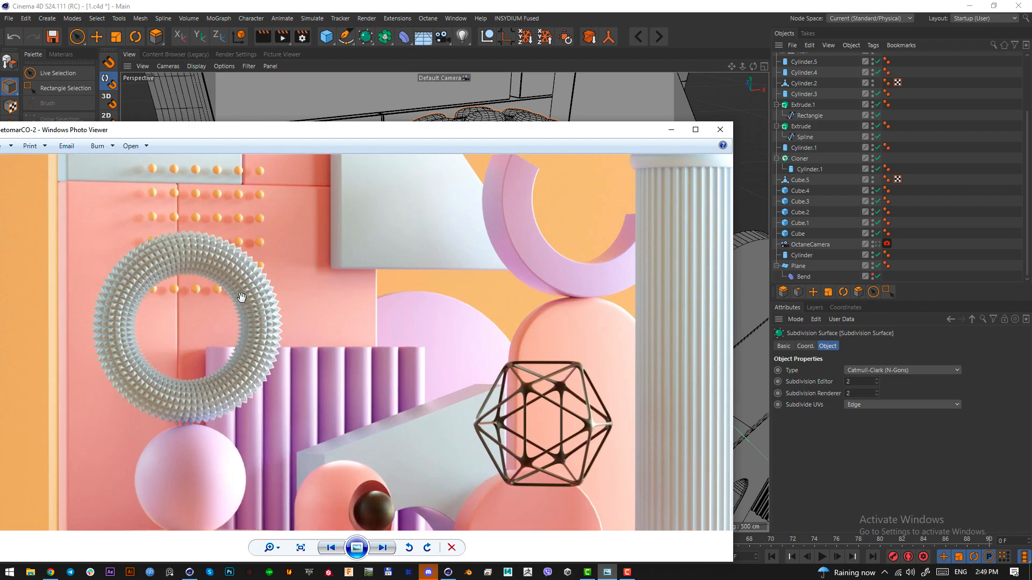
scroll(241, 297, "down", 3)
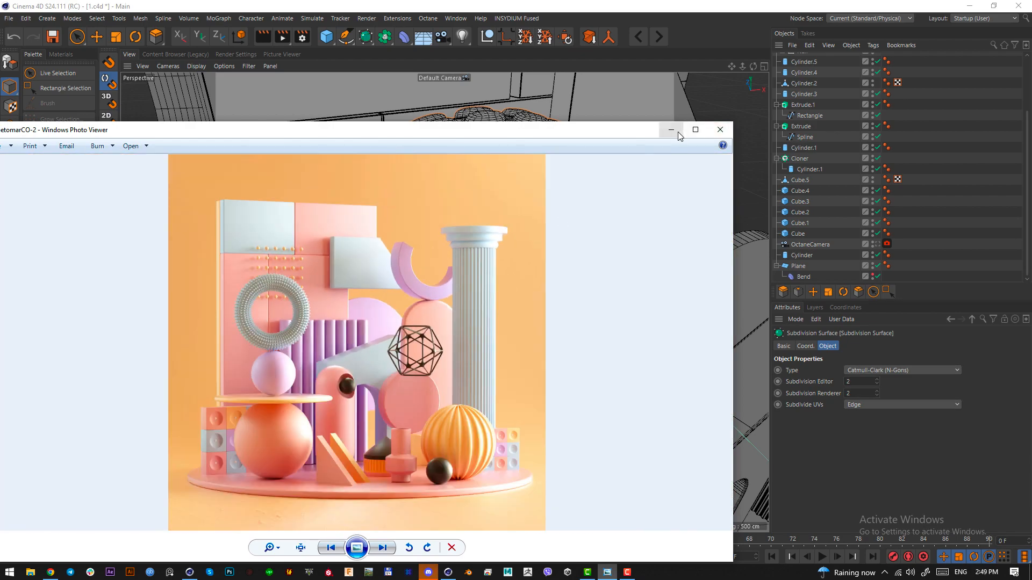
left_click(671, 130)
left_click(887, 244)
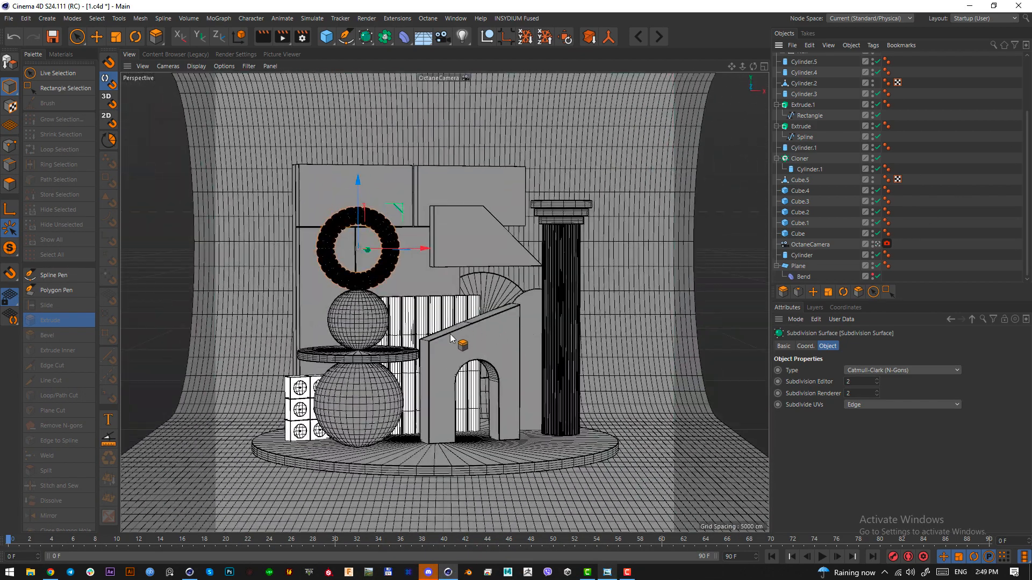
left_click(616, 571)
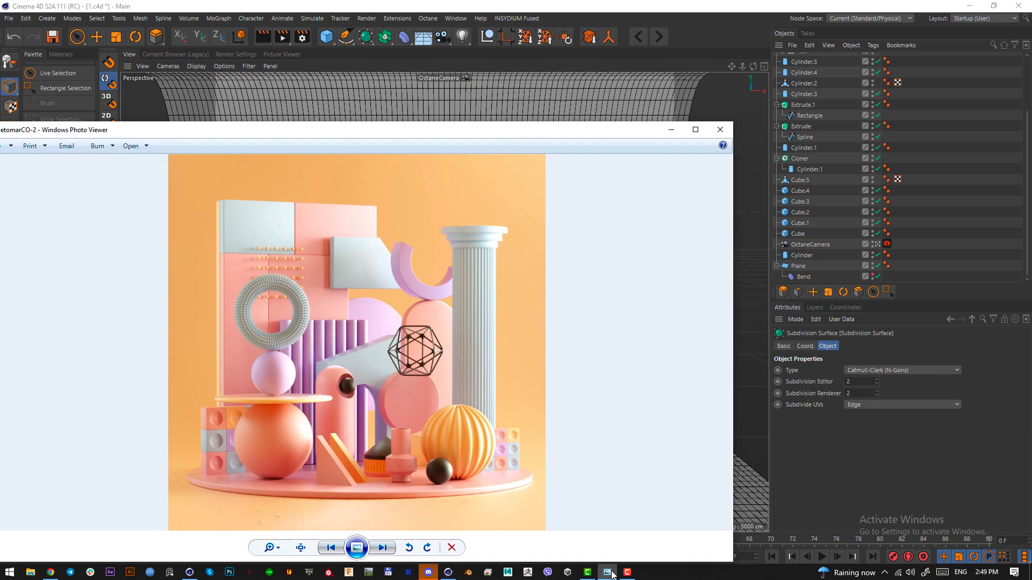
left_click(616, 572)
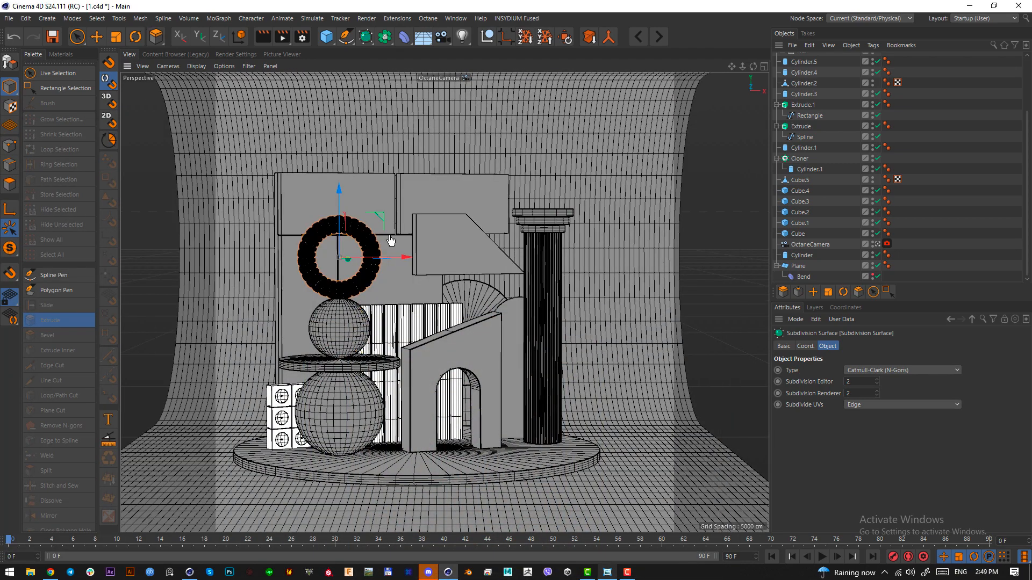
left_click(615, 572)
left_click(615, 573)
Scale the small sphere down slightly and rest it on the disc
left_click(76, 37)
key("e")
left_click(341, 337)
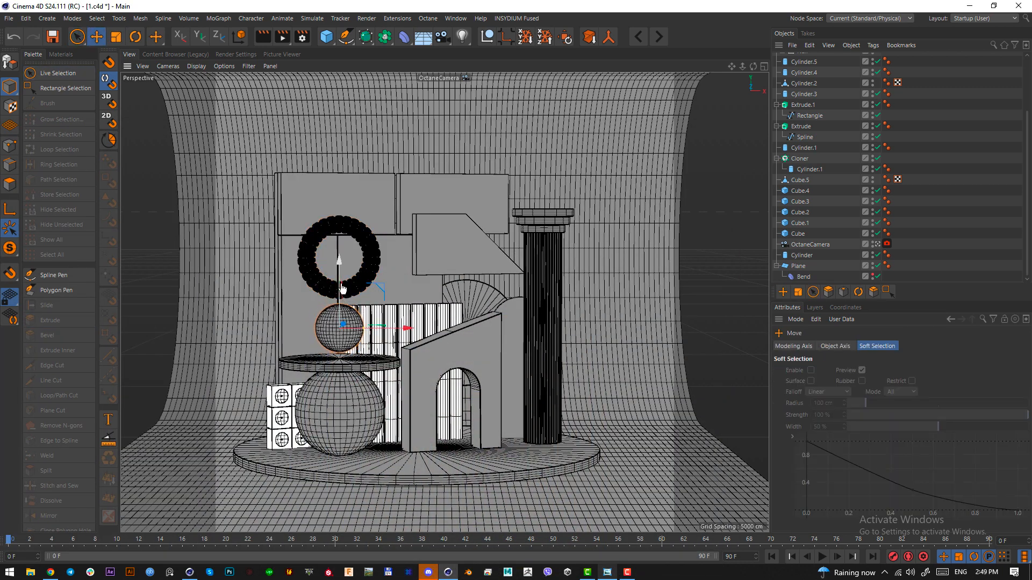
left_click_drag(338, 290, 342, 291)
Scale the studded torus down and lower it onto the small sphere
left_click(357, 284)
key("t")
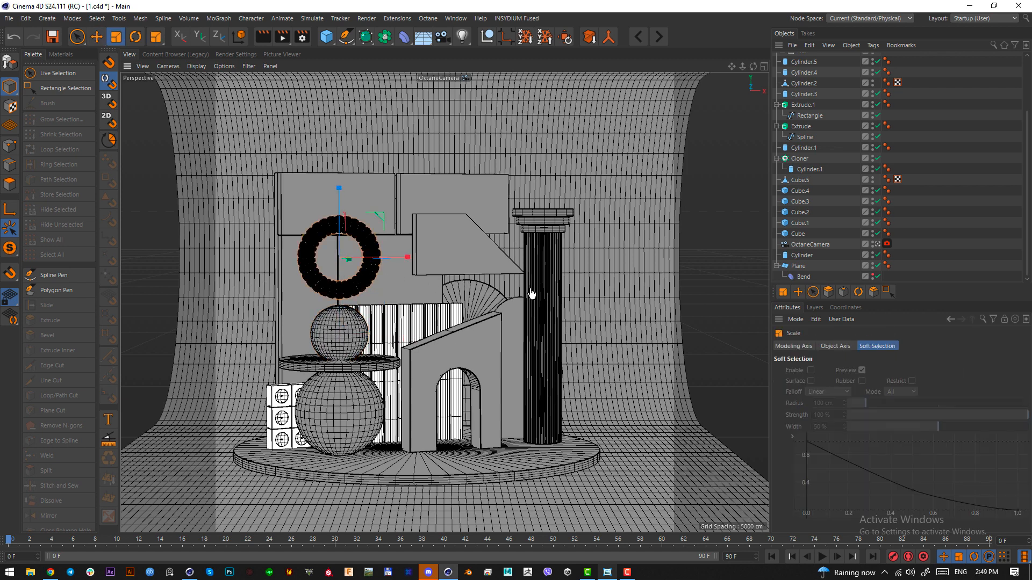
left_click_drag(532, 294, 473, 293)
key("e")
left_click_drag(339, 218, 341, 237)
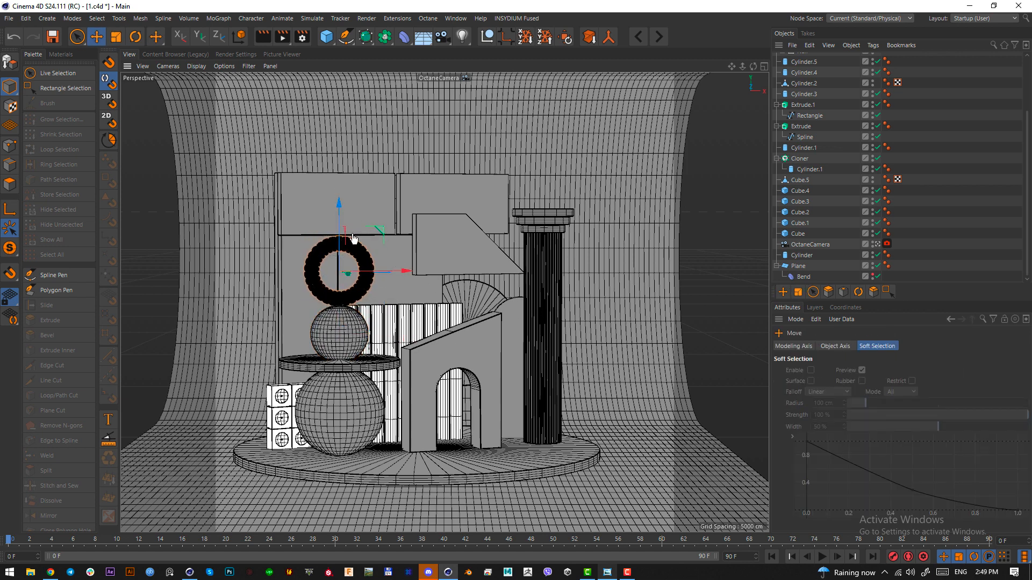
key("r")
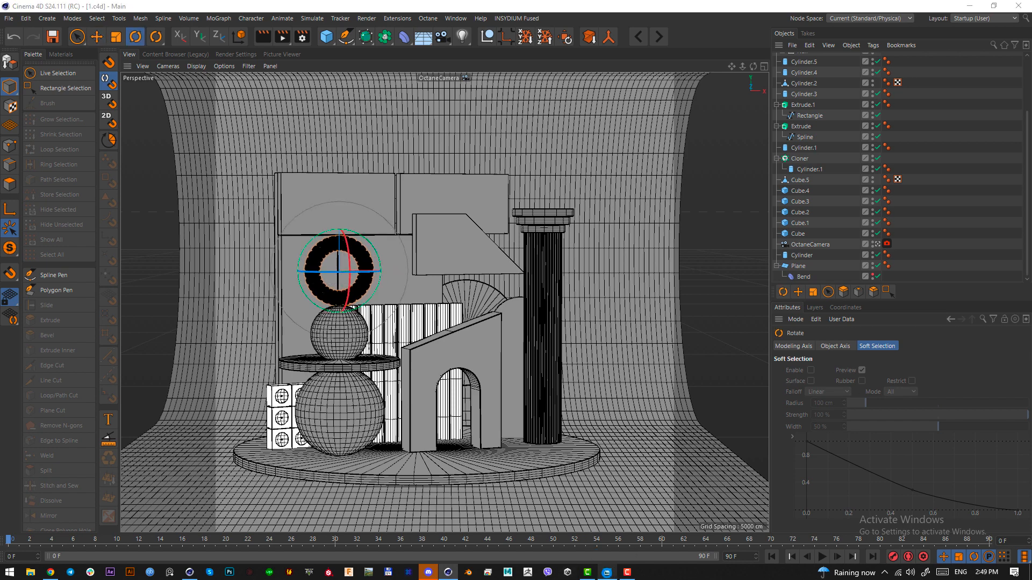
Open the reference image and copy a screen capture of its pink capsule with the wedges below
left_click(606, 572)
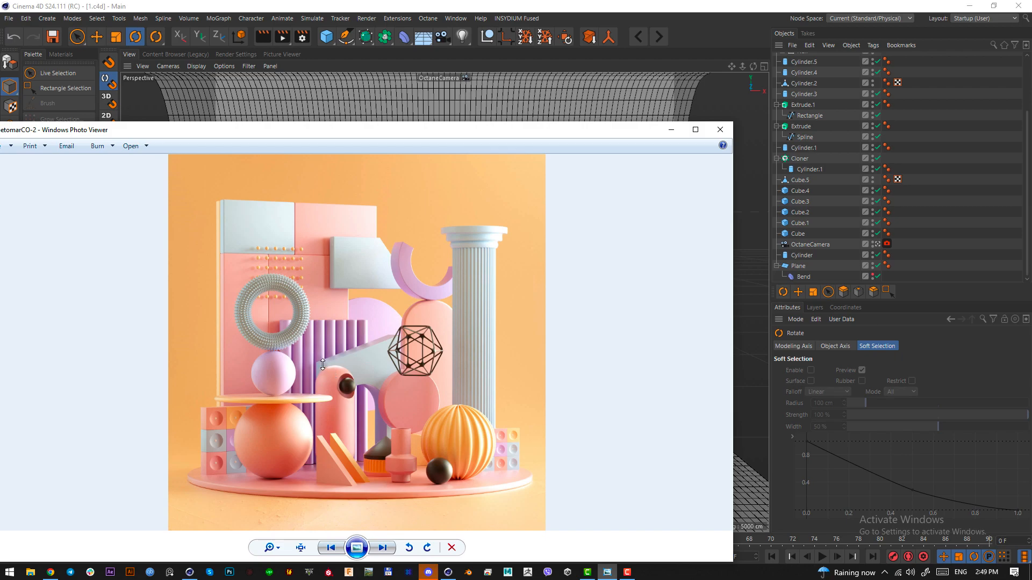
key("Print")
left_click_drag(318, 363, 357, 486)
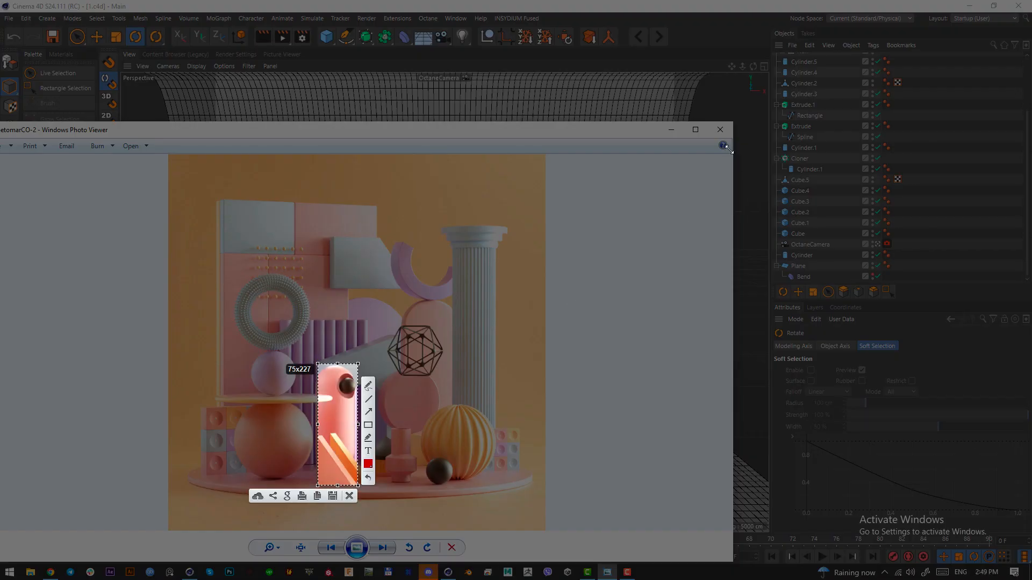
key("ctrl+c")
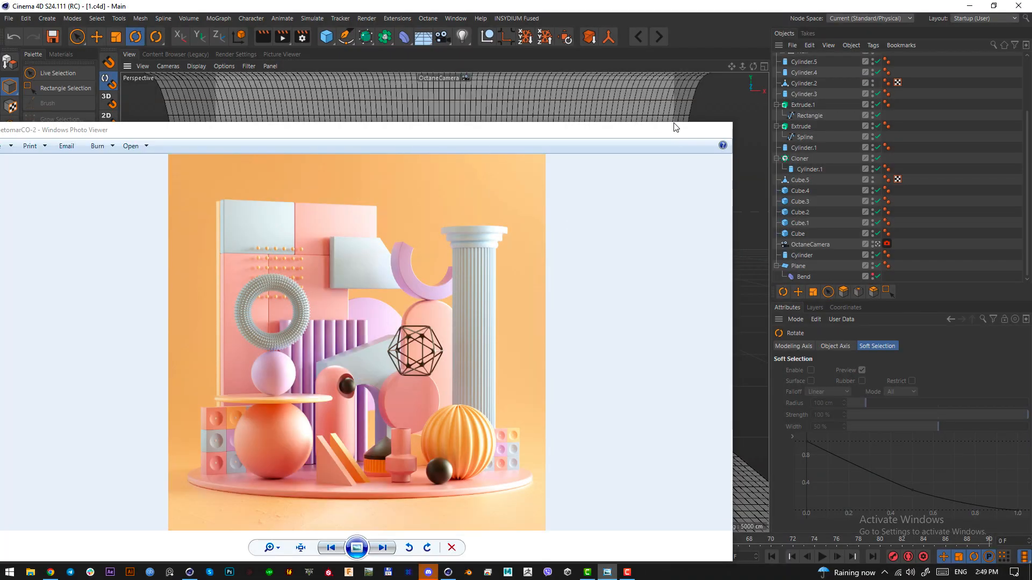
left_click(439, 10)
Add a capsule and move it forward to the front part of the round base in the top view
left_click(329, 37)
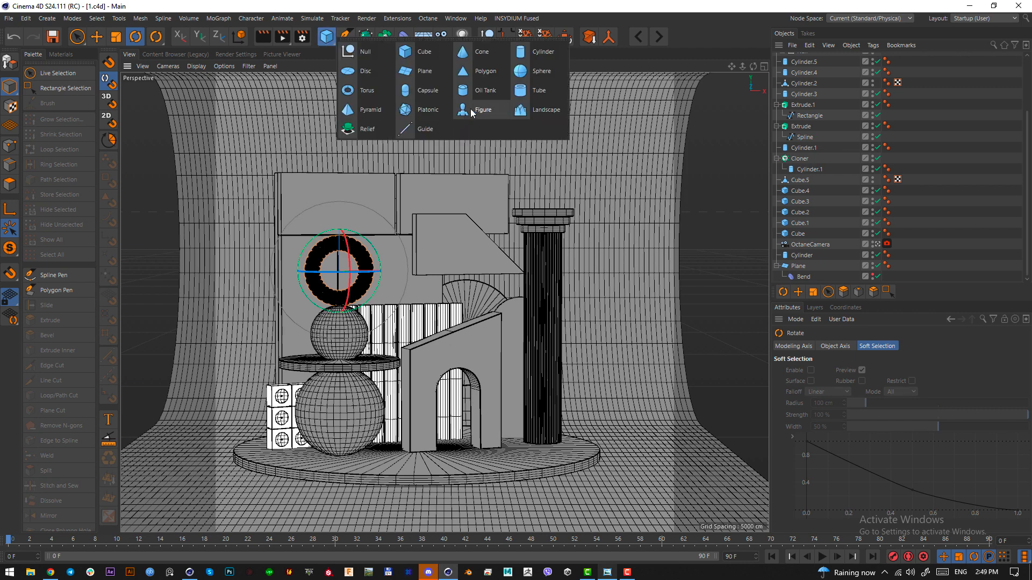
left_click(415, 79)
key("F2")
key("e")
scroll(539, 349, "down", 6)
middle_click_drag(538, 349, 436, 365, "alt")
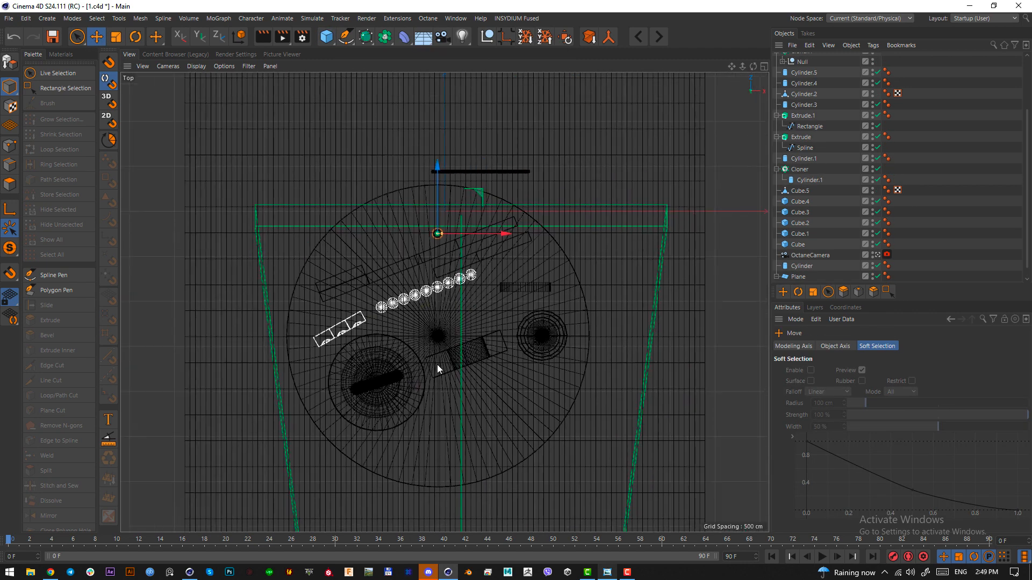
left_click_drag(437, 178, 437, 355)
Place the capsule between the large sphere and the arch, and scale it up so its lower end sinks into the base
key("F1")
left_click_drag(417, 434, 414, 369)
key("ctrl+z")
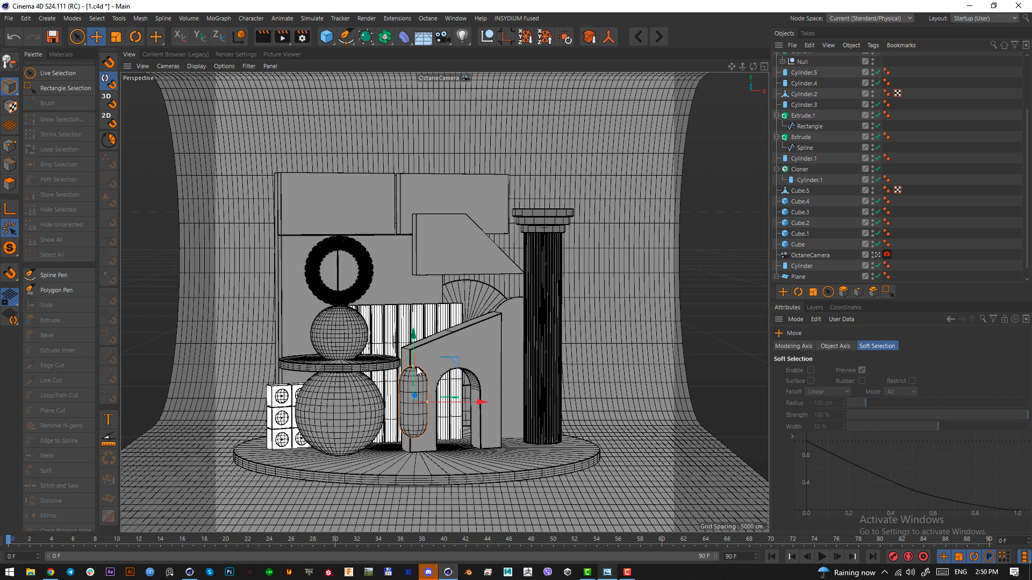
left_click_drag(428, 403, 409, 406)
left_click_drag(409, 369, 445, 369)
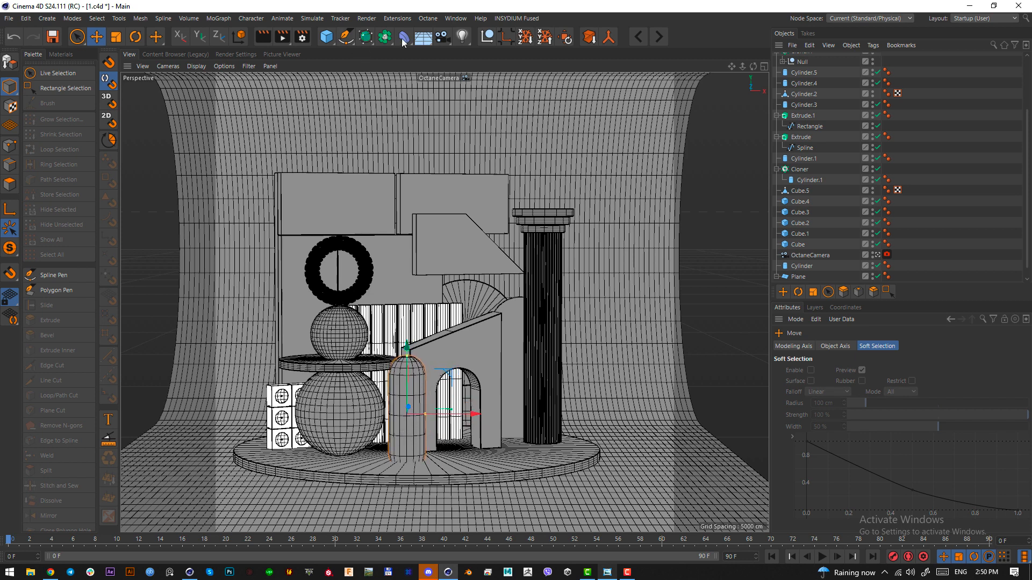
Put the capsule inside a Boole and add a sphere as its second, subtracting object
left_click_drag(403, 38, 583, 51, "alt")
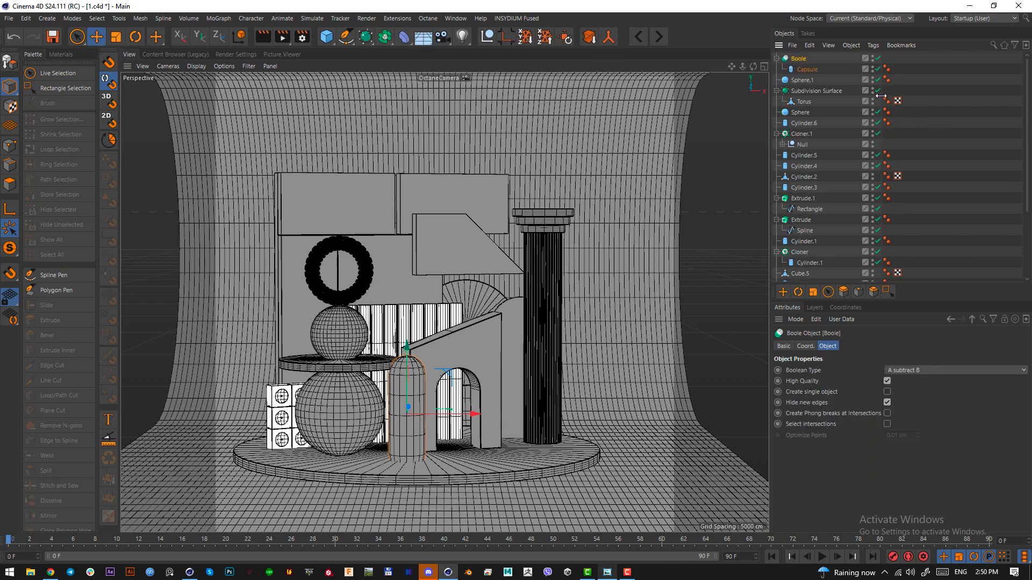
left_click(806, 70)
left_click_drag(333, 37, 548, 71)
Move the sphere onto the capsule in the top view, scale it down and set its height at the capsule's upper part
key("F2")
key("e")
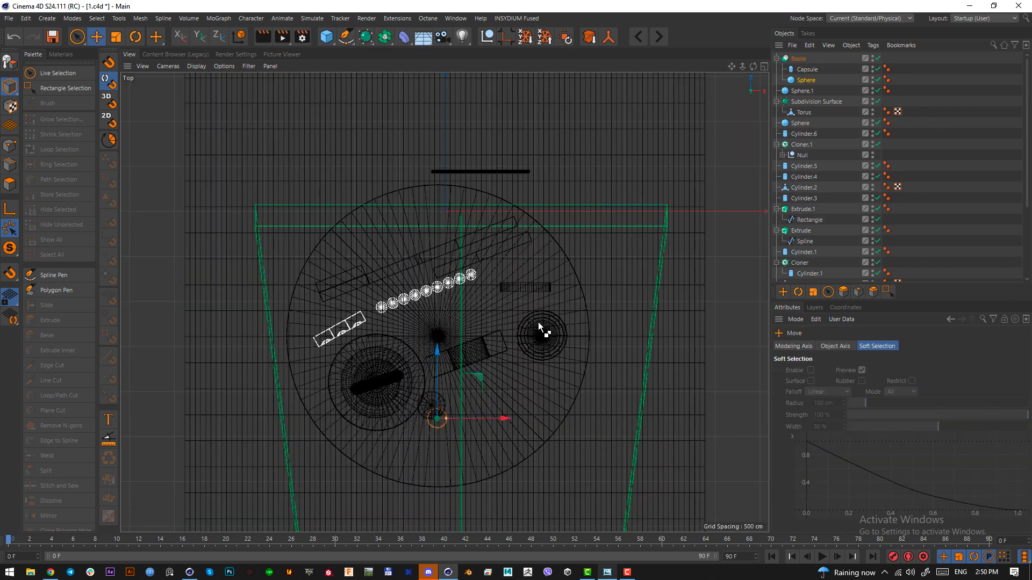
key("F1")
key("t")
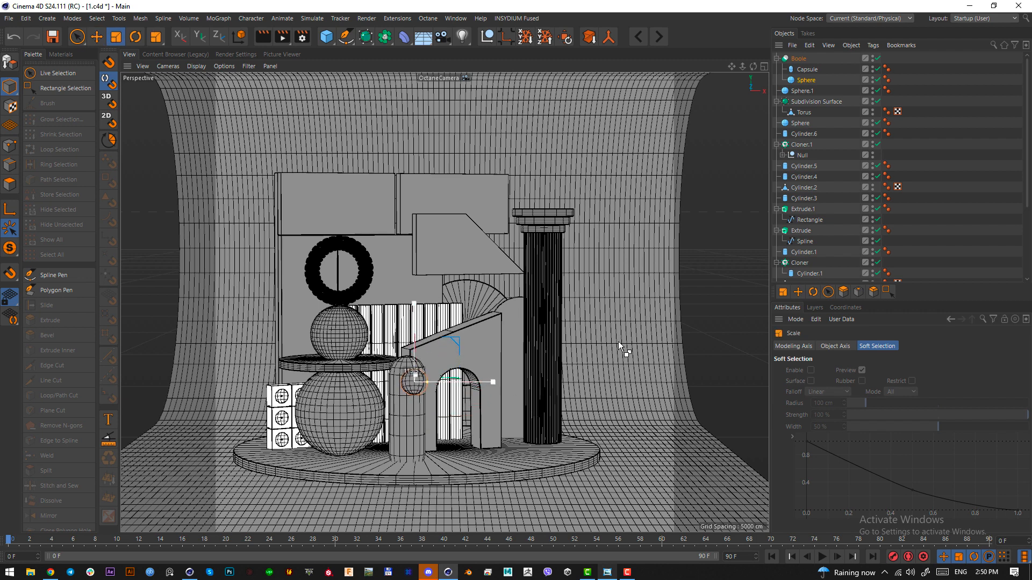
key("e")
left_click_drag(415, 345, 417, 385)
Leave the Octane camera view and raise the subtracting sphere closer to the capsule's domed top
scroll(898, 259, "down", 5)
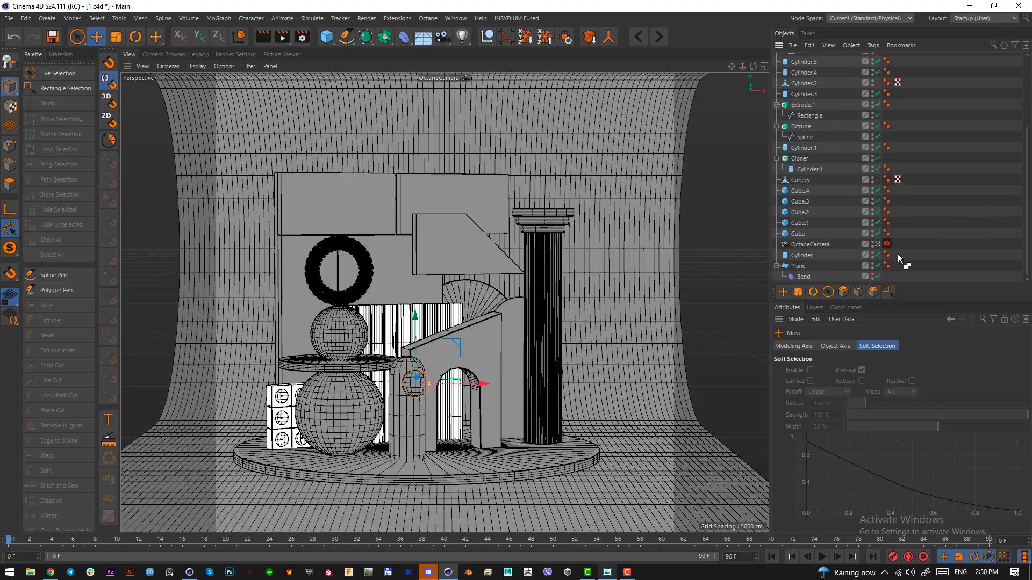
left_click(877, 245)
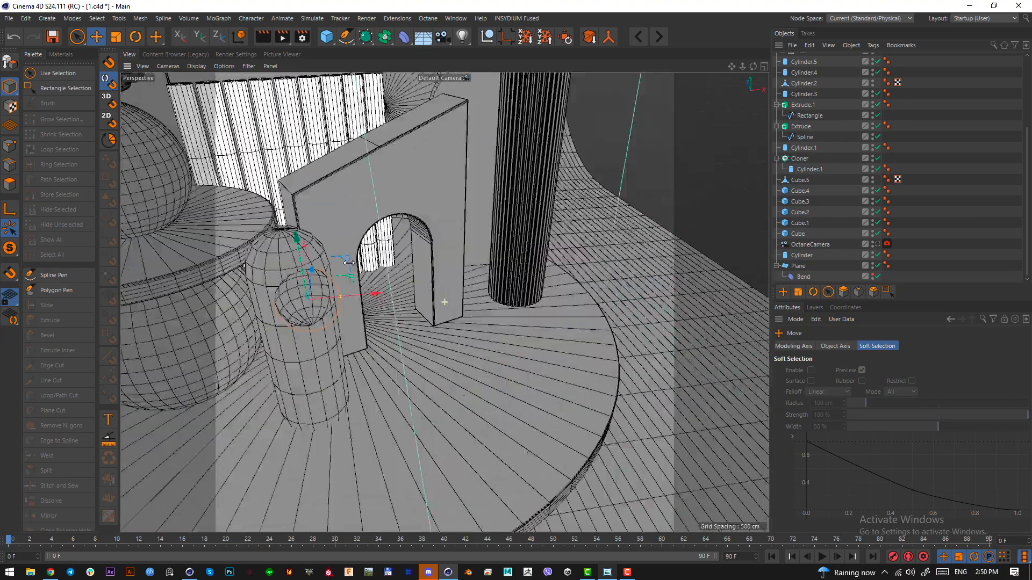
scroll(230, 270, "up", 10)
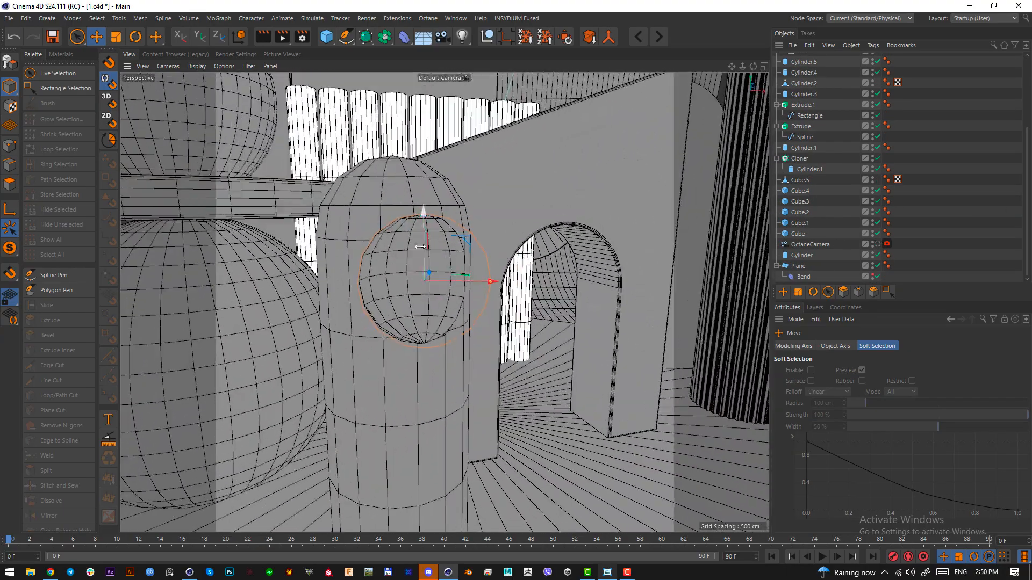
scroll(404, 254, "down", 5)
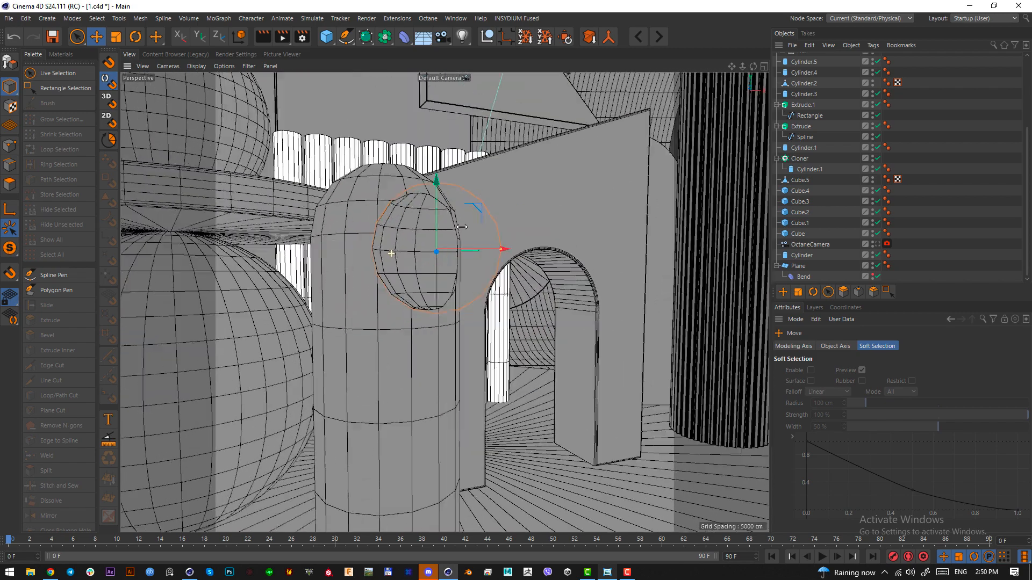
scroll(420, 210, "up", 5)
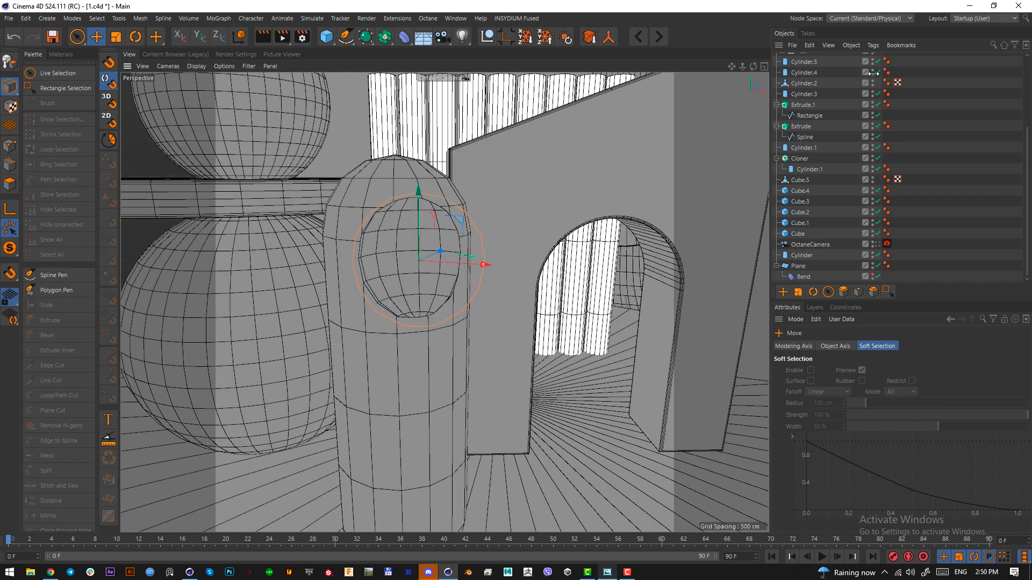
Duplicate the subtracting sphere outside the Boole and scale the copy down into a small ball inside the hollow
scroll(790, 77, "up", 5)
left_click(809, 81)
key("ctrl+c")
key("ctrl+v")
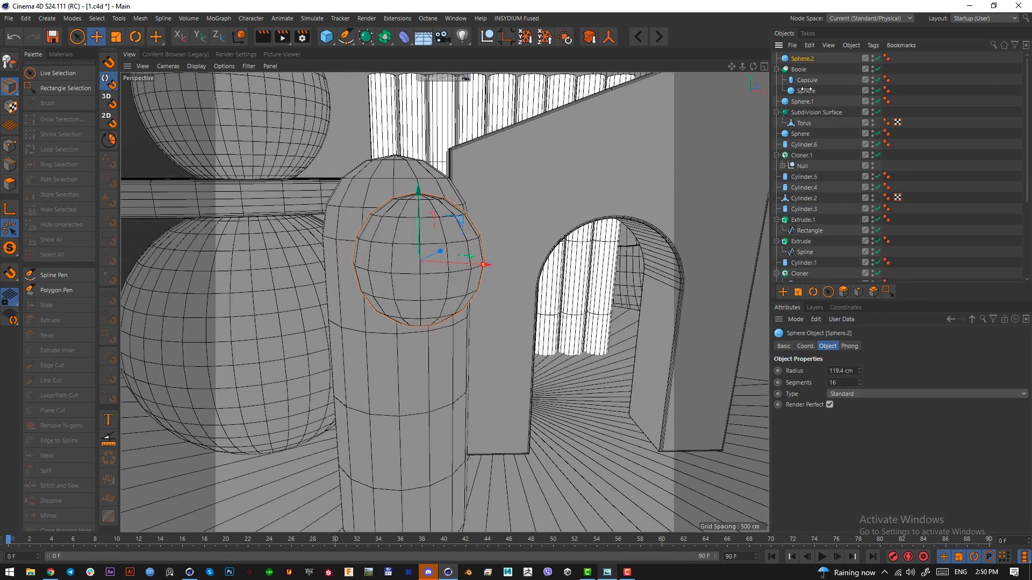
left_click_drag(806, 91, 733, 129)
key("t")
left_click_drag(479, 265, 483, 265)
left_click_drag(552, 237, 447, 335, "alt")
left_click_drag(441, 284, 440, 282, "alt")
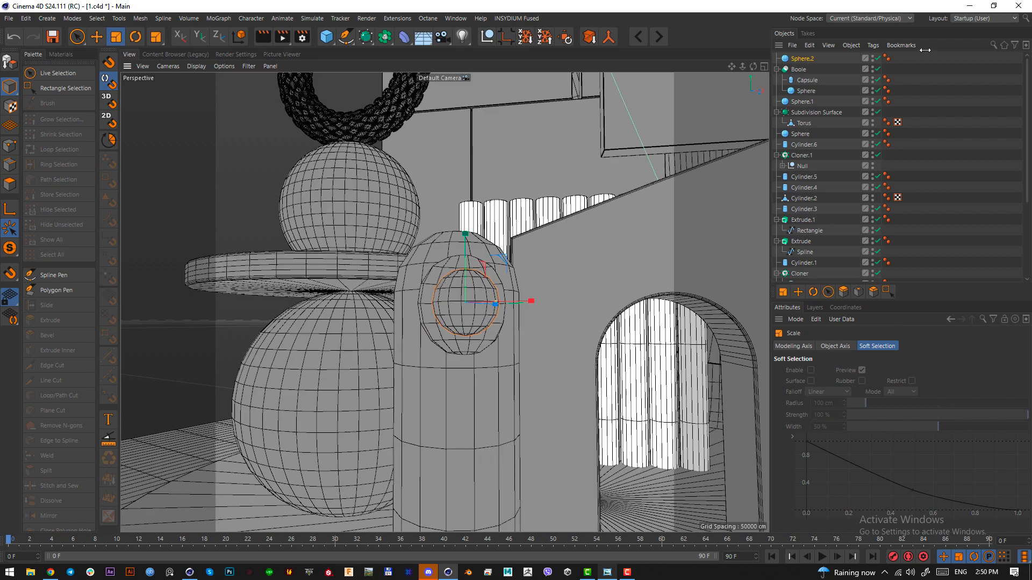
Raise the subtracting sphere and the small ball together towards the top of the capsule
left_click(800, 90)
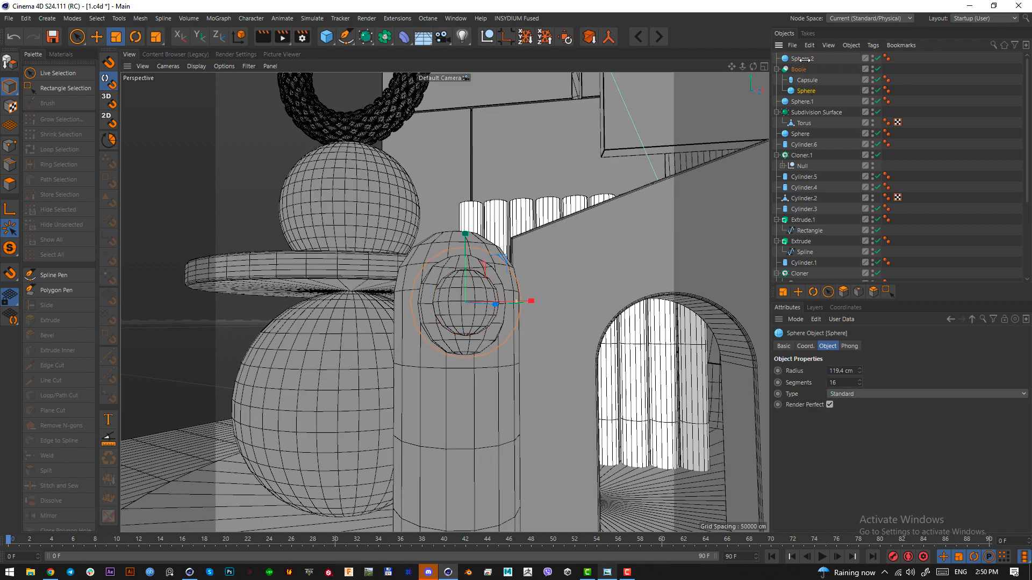
left_click(804, 59, "ctrl")
left_click_drag(473, 286, 488, 292, "alt")
key("e")
left_click_drag(464, 248, 464, 232)
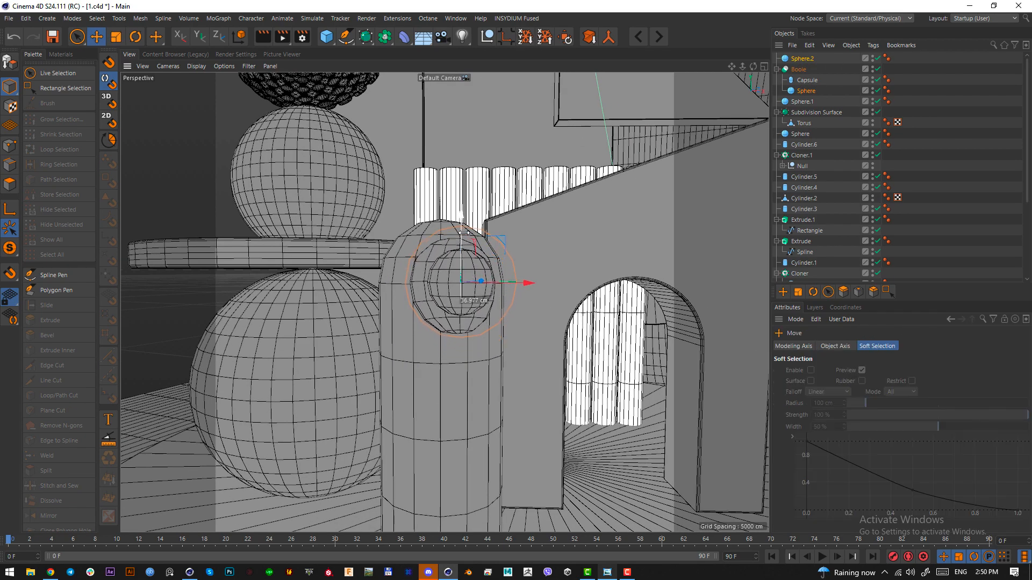
mouse_move(457, 277)
left_mouse_down("alt")
mouse_move(479, 293)
mouse_move(465, 285)
left_mouse_up("alt")
mouse_move(461, 231)
left_mouse_down()
mouse_move(460, 262)
mouse_move(460, 222)
left_mouse_up()
left_click_drag(519, 253, 456, 229, "alt")
scroll(493, 260, "up", 2)
left_click_drag(497, 290, 437, 287, "alt")
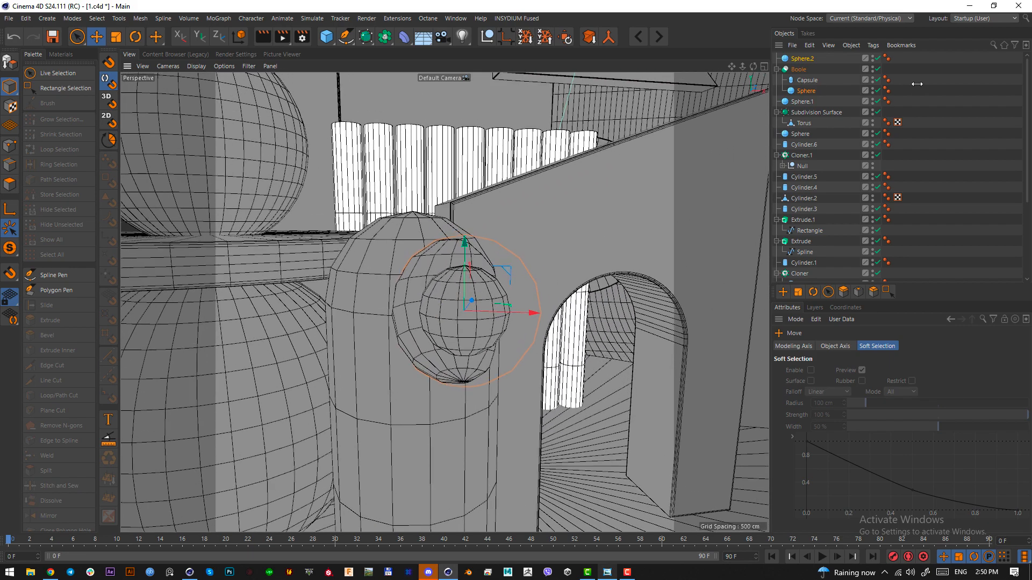
Lower the subtracting sphere and the small ball together slightly
left_click(798, 70)
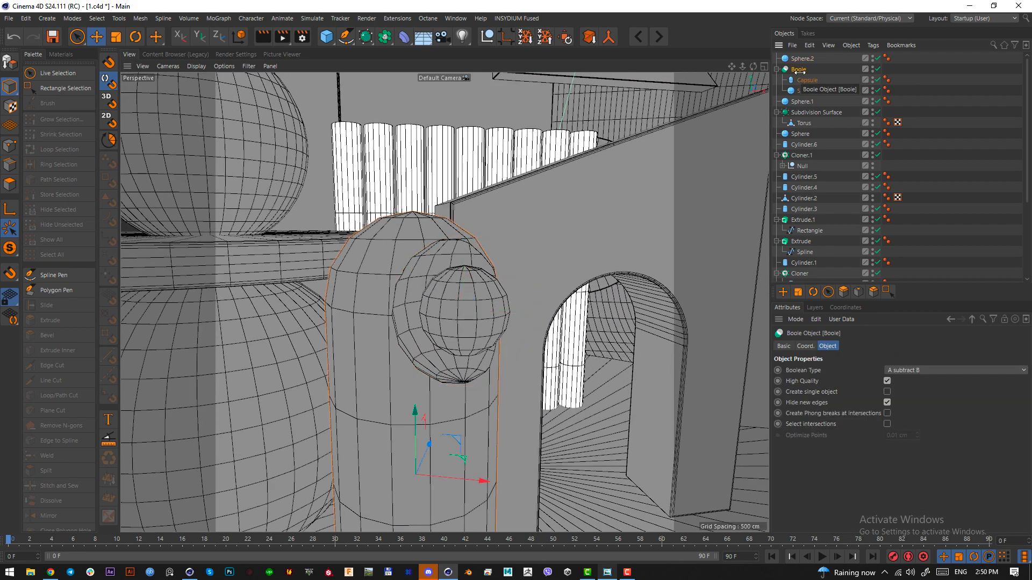
left_click(806, 90)
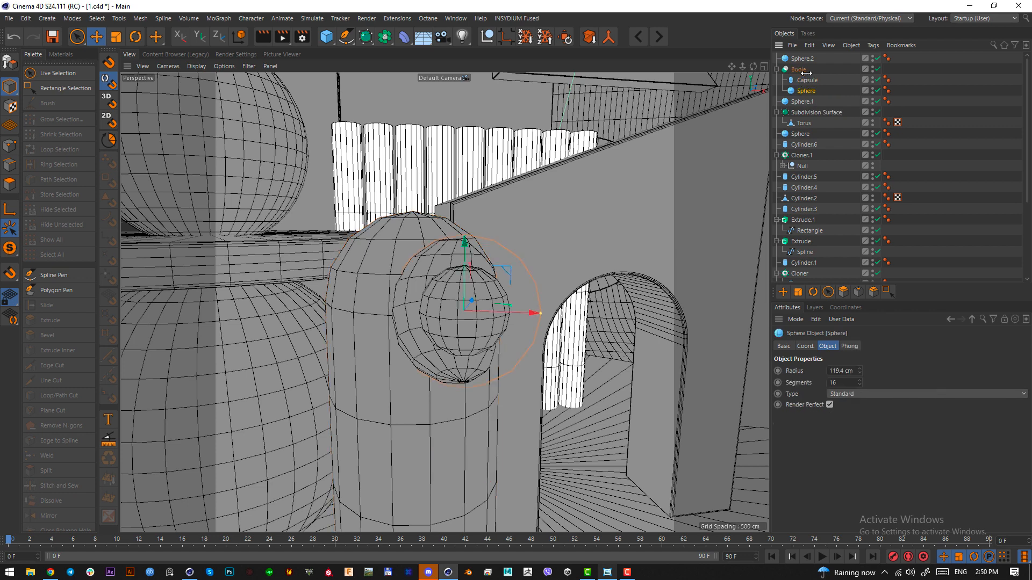
left_click(801, 58, "ctrl")
left_click_drag(471, 250, 472, 264)
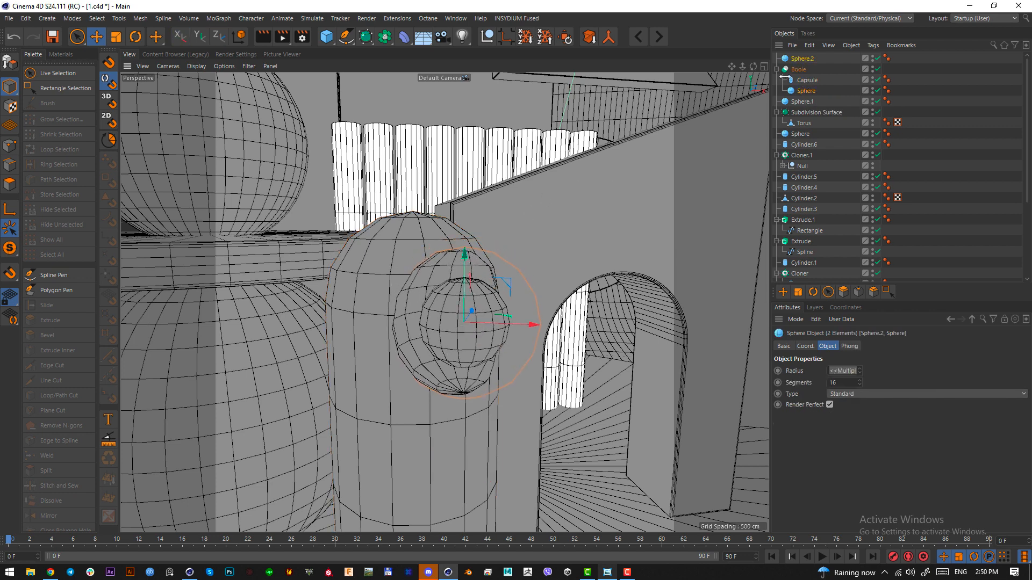
Make the Boole editable and merge it with its children into a single polygon object
left_click(797, 70)
key("c")
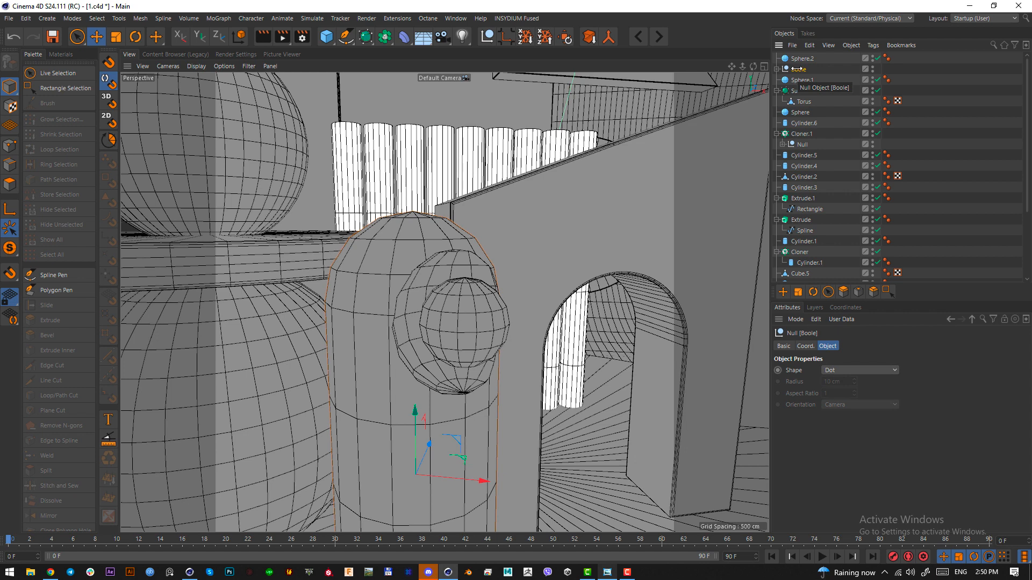
middle_click(796, 69)
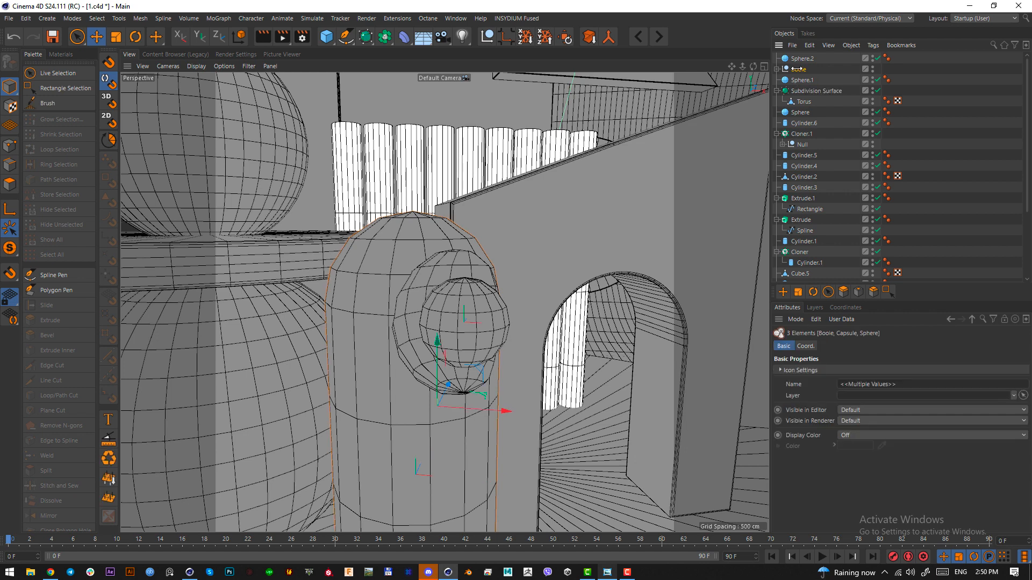
left_click(608, 36)
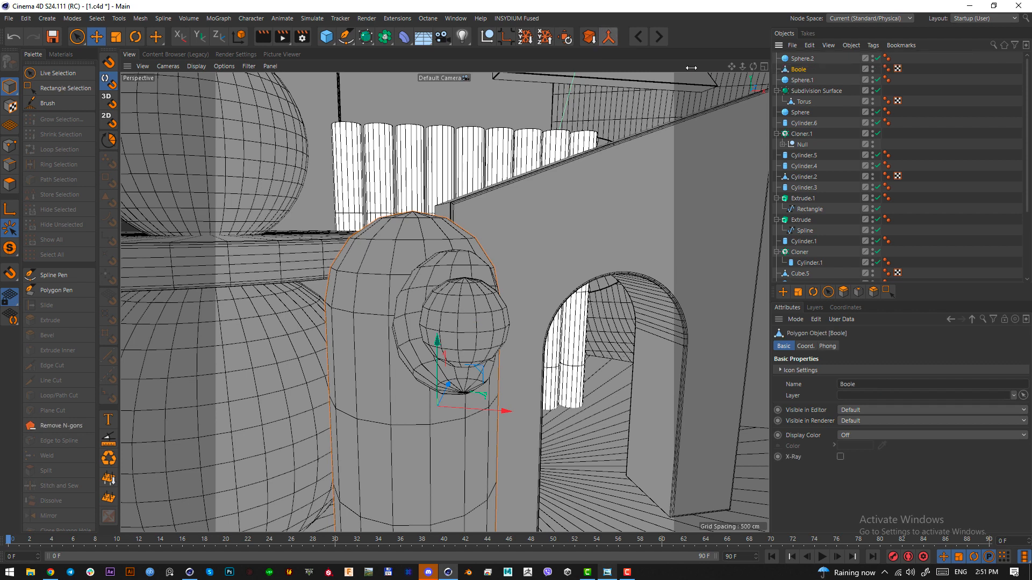
Select all points of the merged capsule mesh and optimize them to weld the duplicates along the hollow's rim
left_click(9, 166)
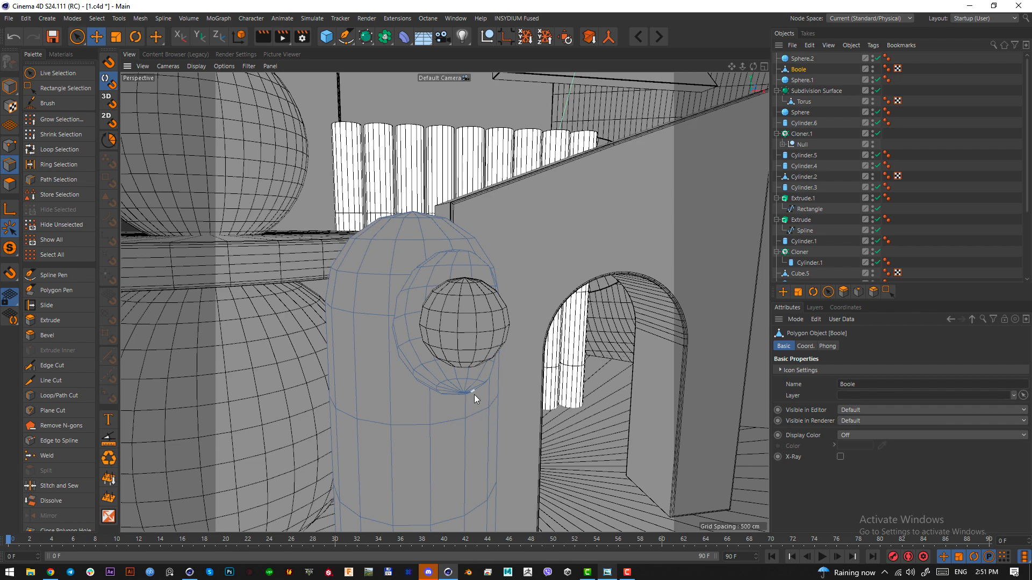
scroll(474, 395, "up", 5)
left_click(485, 380)
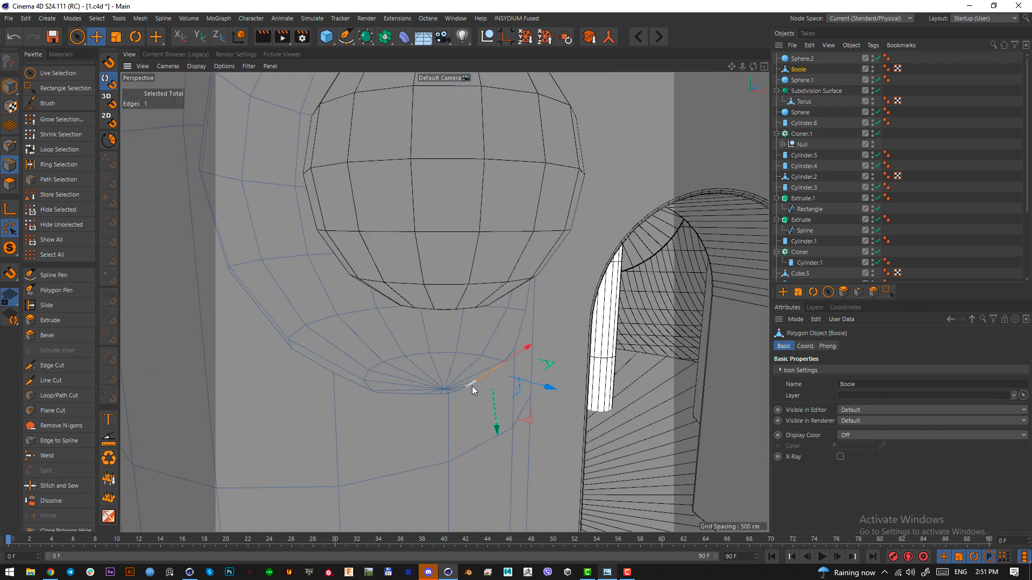
scroll(463, 389, "up", 2)
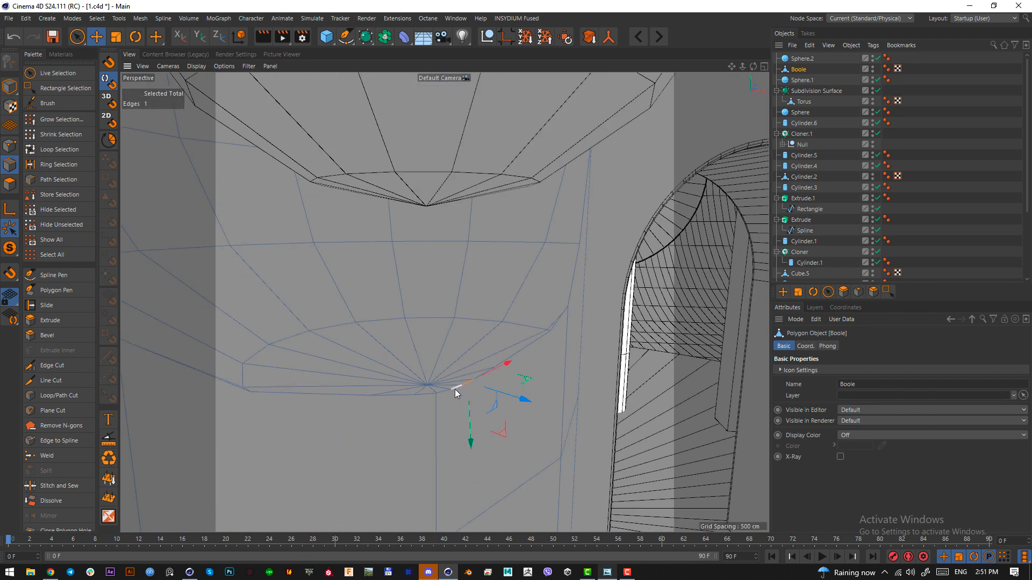
left_click(10, 145)
key("ctrl+a")
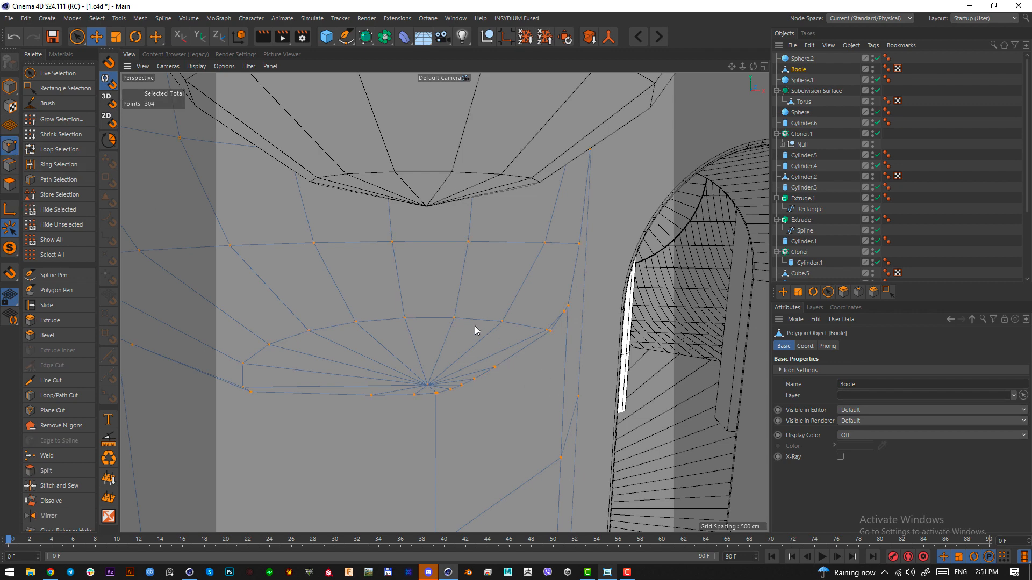
right_click(475, 326)
left_click(522, 544)
Check individual edges along the hollow's lower rim in edge mode
left_click(9, 164)
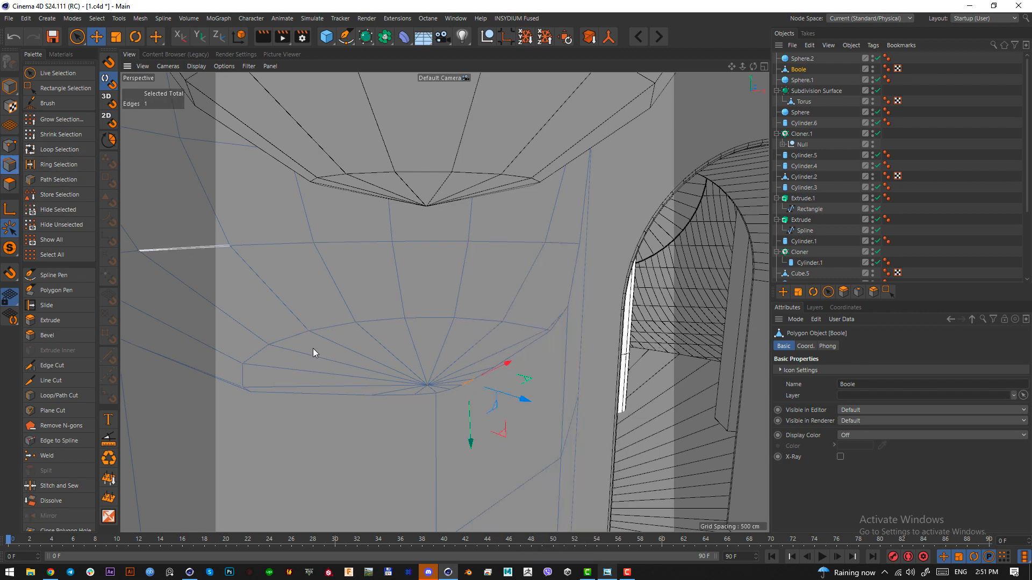
left_click(443, 396)
left_click(429, 395)
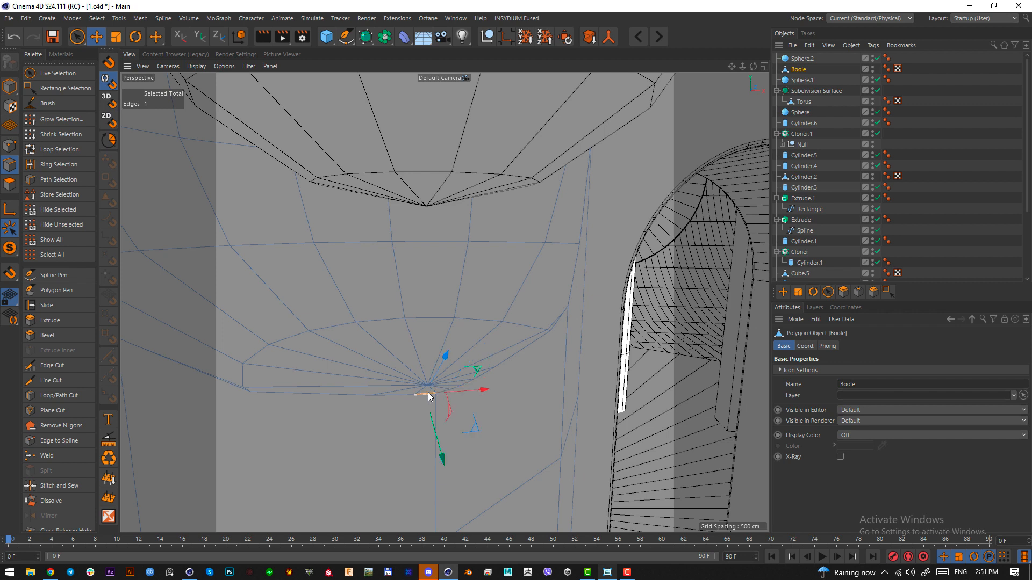
left_click(387, 394)
left_click(385, 396)
left_click(347, 396)
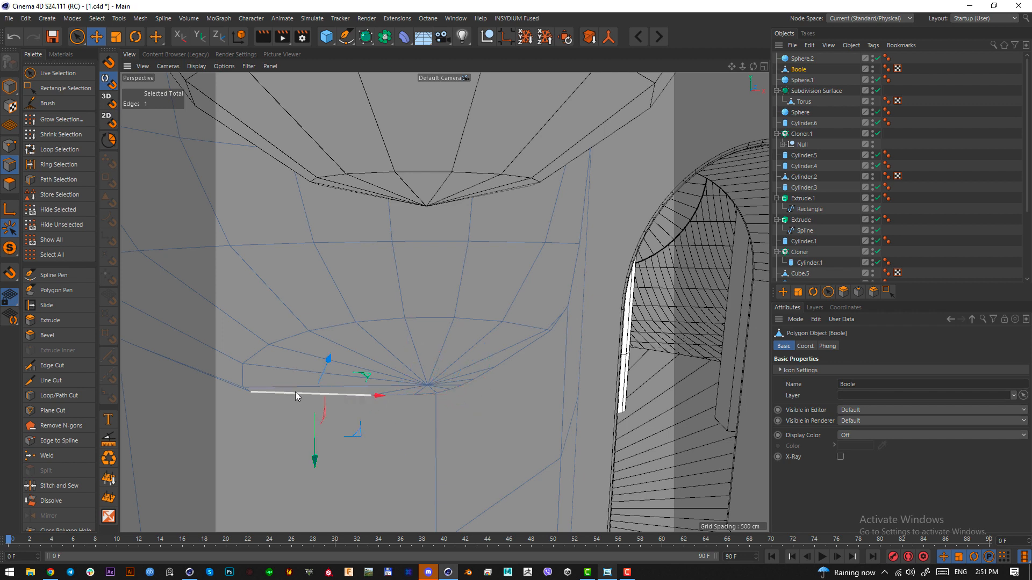
left_click(236, 391)
left_click(464, 385)
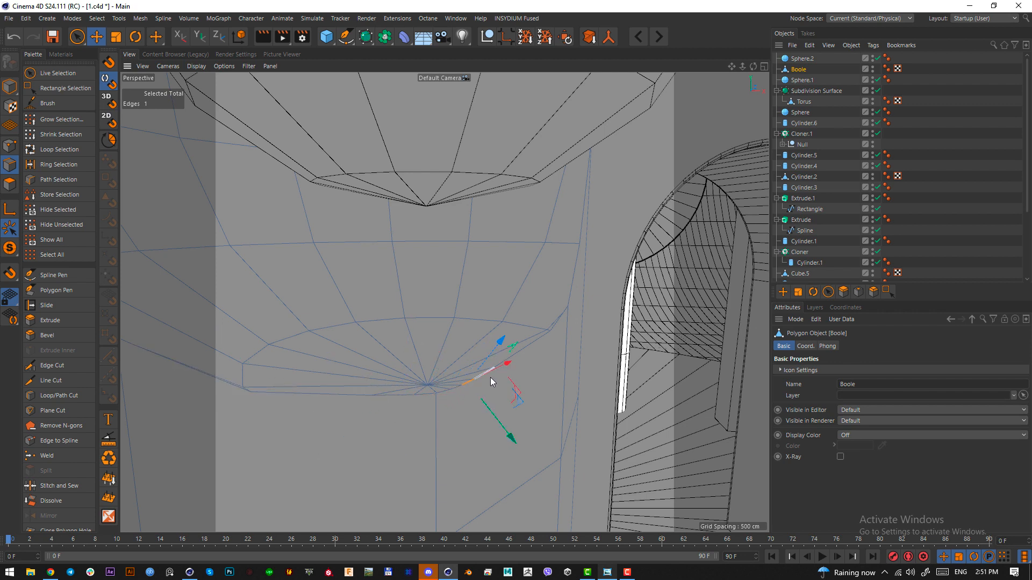
left_click(476, 377)
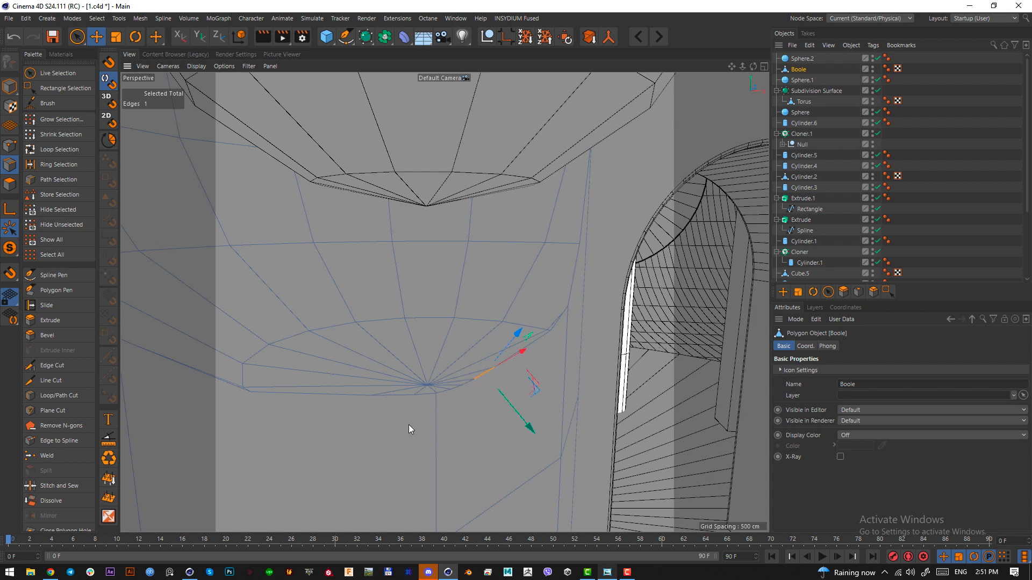
Select the edges along the hollow's rim from the bottom point up its left side
left_click(426, 396)
left_click(388, 397, "shift")
left_click(367, 395, "shift")
left_click_drag(367, 395, 340, 438, "alt")
left_click(339, 436, "shift")
left_click(290, 399, "shift")
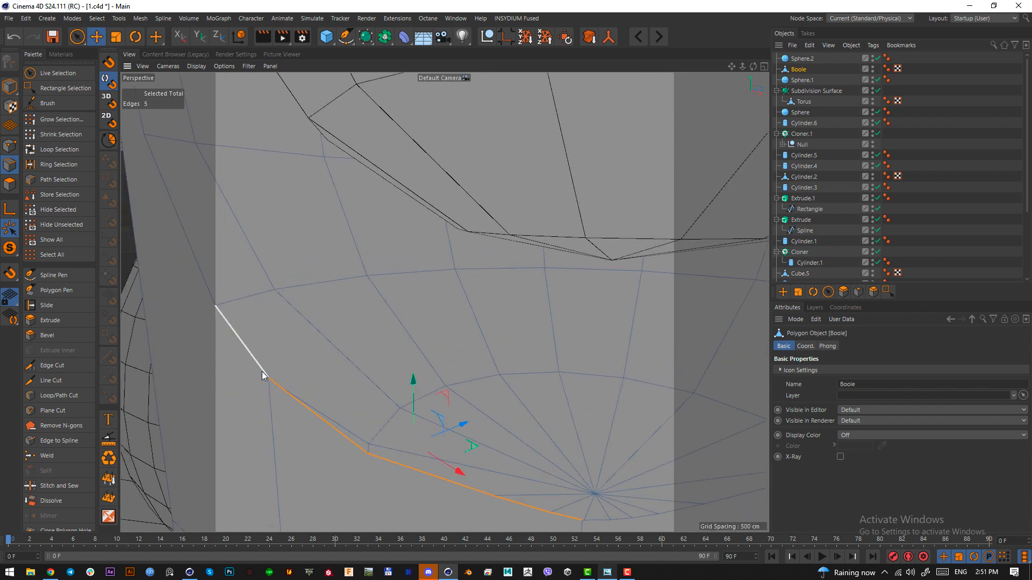
left_click(262, 372, "shift")
left_click_drag(263, 372, 343, 404, "alt")
left_click(414, 443, "shift")
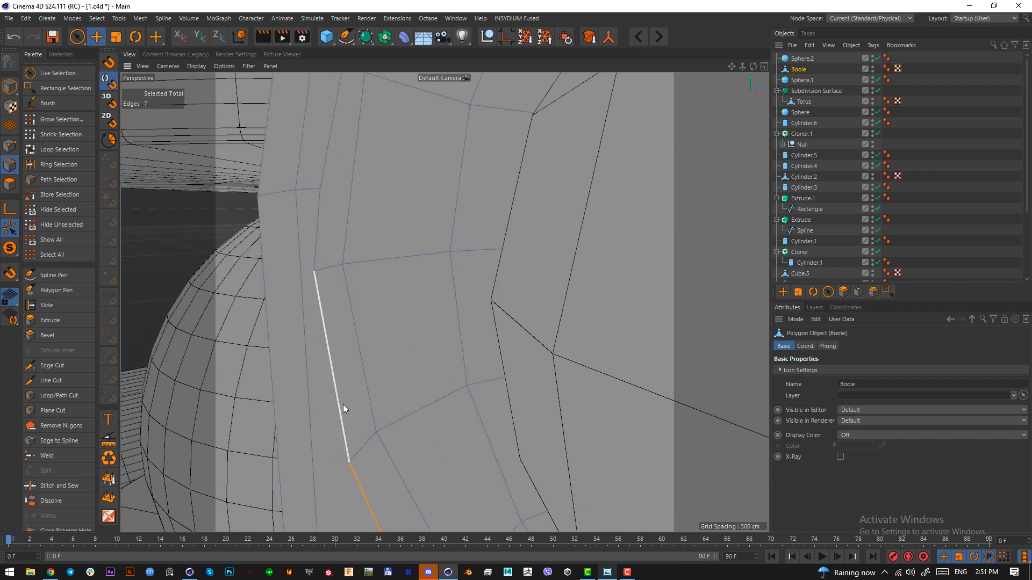
left_click(343, 404, "shift")
Extend the edge selection up the rim's left side and over the top of the hollow
left_click_drag(308, 193, 334, 344, "alt")
left_click(342, 321, "shift")
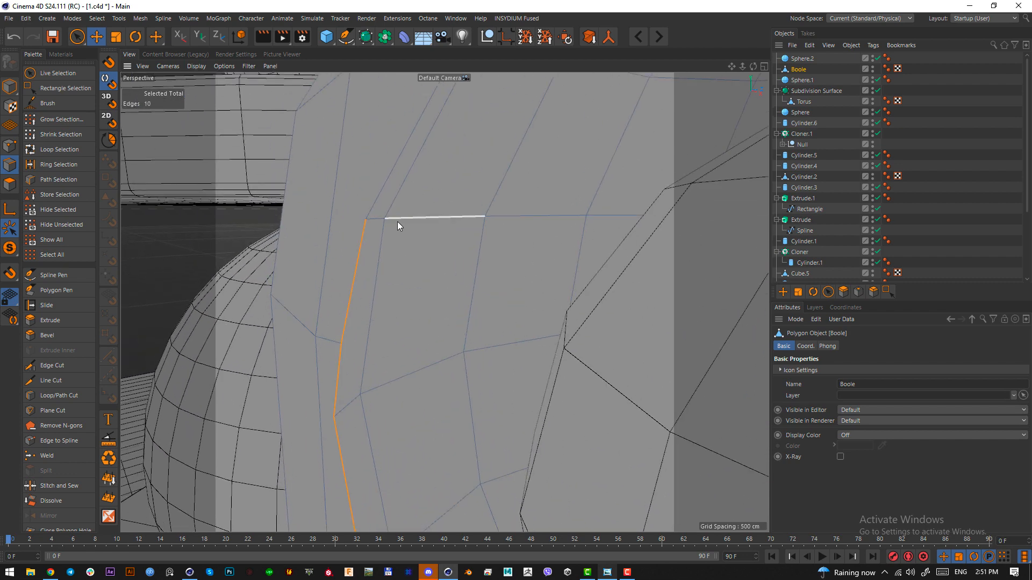
left_click_drag(396, 224, 364, 341, "alt")
left_click(364, 341, "shift")
left_click(427, 239, "shift")
left_click_drag(514, 205, 456, 281, "alt")
left_click(448, 281, "shift")
left_click(479, 260, "shift")
left_click(562, 233, "shift")
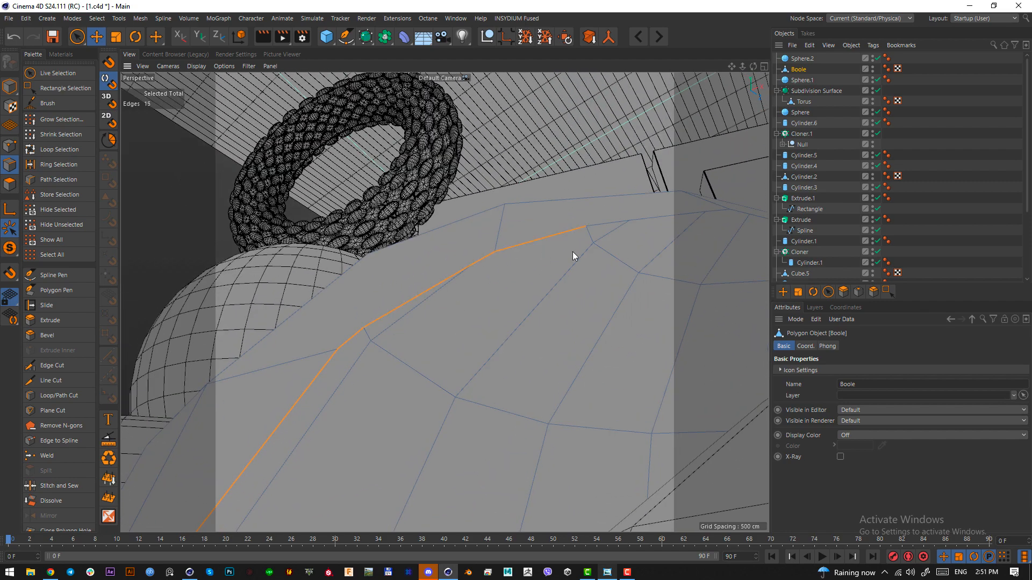
left_click_drag(572, 251, 442, 269, "alt")
left_click(520, 248, "shift")
left_click_drag(595, 266, 343, 230, "alt")
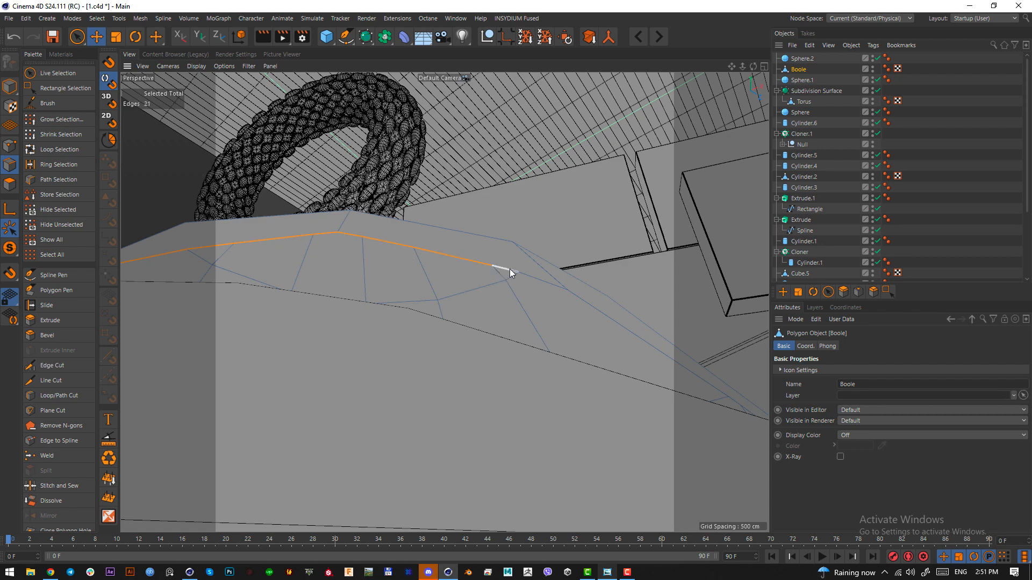
Add the edges running down the right side of the hollow's rim to the selection
left_click_drag(530, 285, 436, 305, "alt")
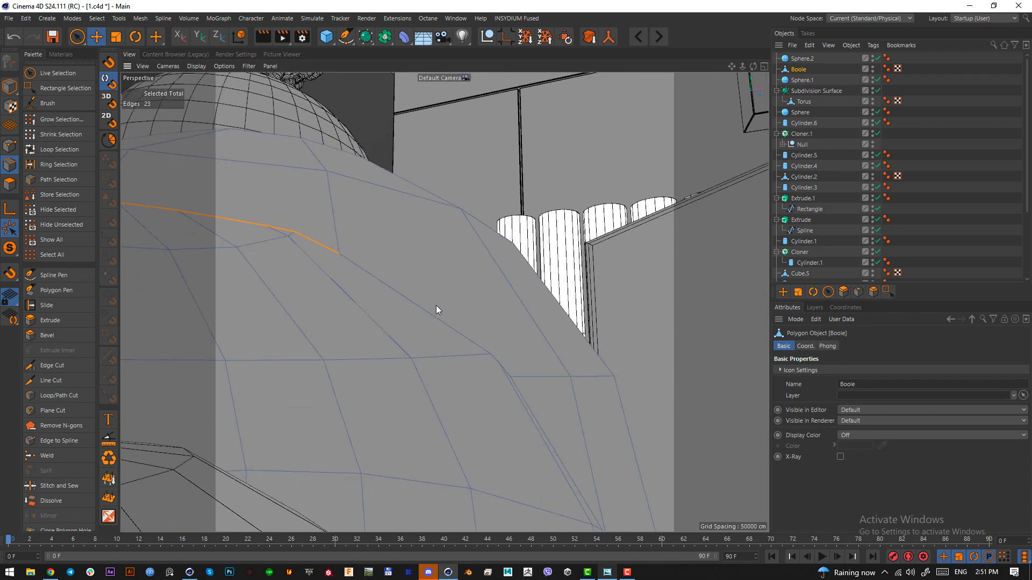
left_click(486, 351, "shift")
left_click_drag(520, 370, 504, 370, "alt")
left_click(480, 349, "shift")
left_click(498, 367, "shift")
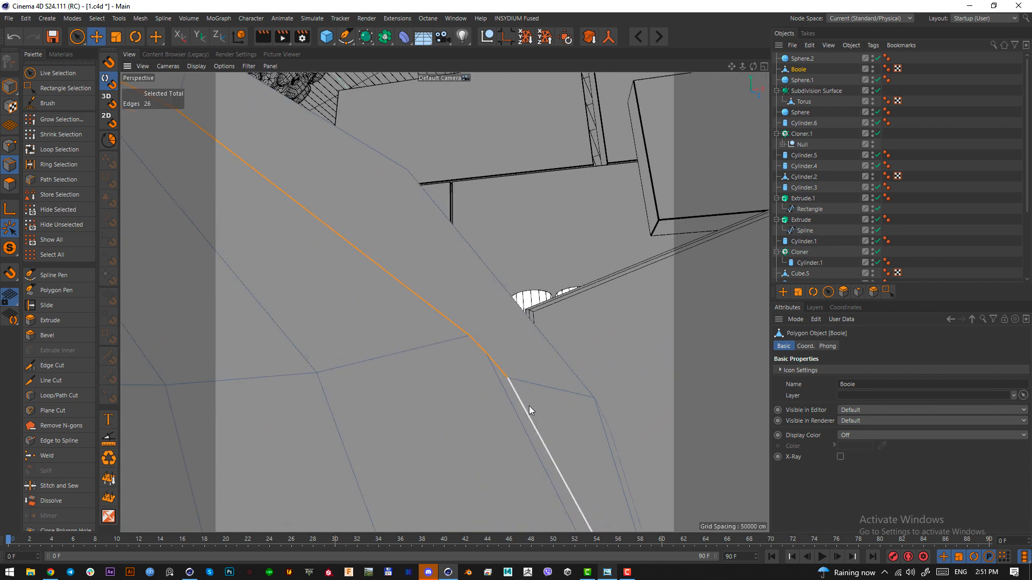
left_click_drag(532, 433, 508, 344, "alt")
left_click(495, 341, "shift")
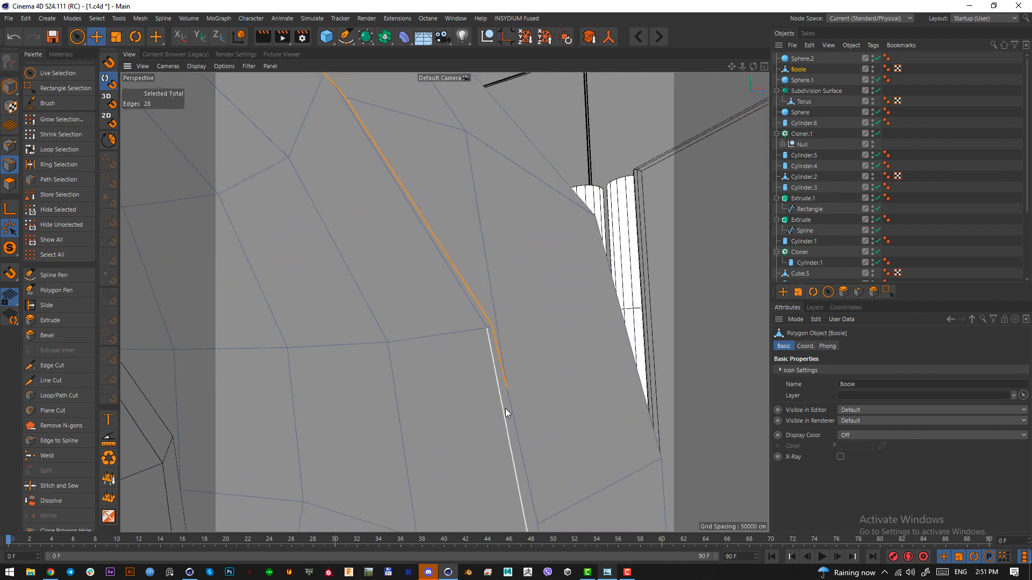
left_click(505, 410, "shift")
left_click_drag(555, 461, 505, 305, "alt")
left_click(500, 250, "shift")
left_click(498, 302, "shift")
left_click(481, 402, "shift")
left_click(472, 347, "shift")
Complete the rim edge loop by adding the remaining short edges along the hollow's lower right to the selection
left_click_drag(471, 348, 485, 336, "alt")
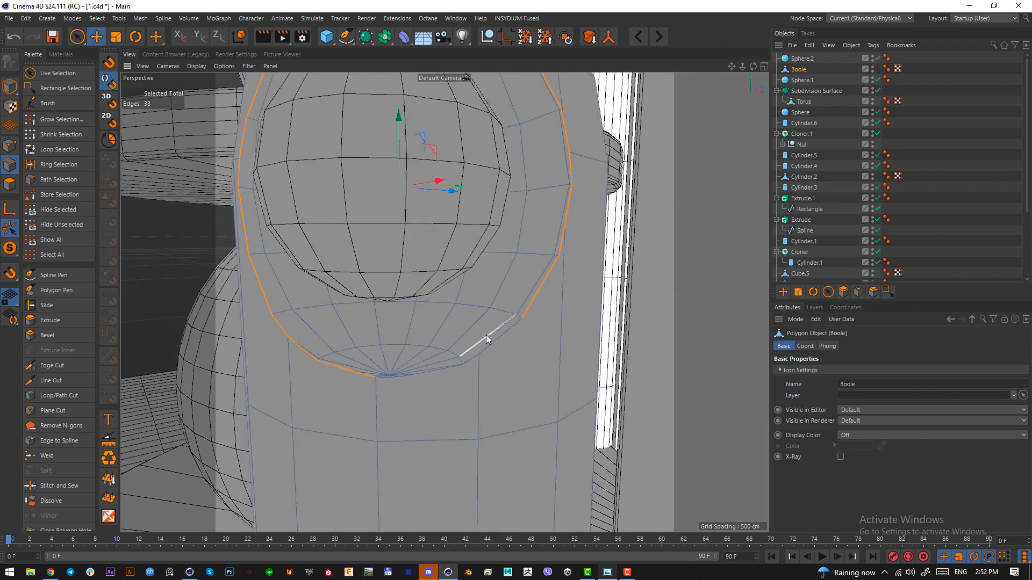
scroll(468, 360, "up", 2)
left_click(433, 374, "shift")
scroll(485, 349, "up", 3)
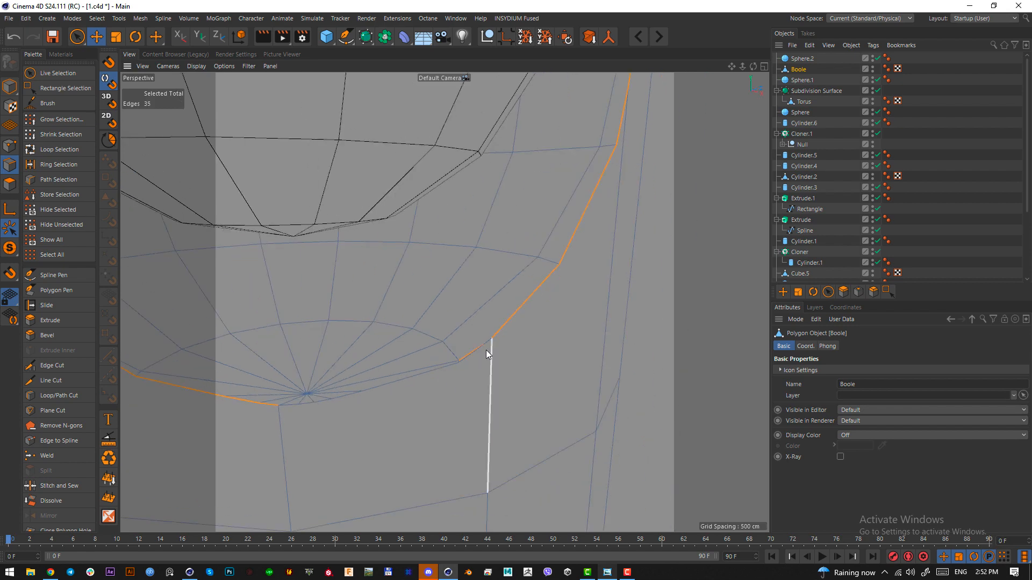
scroll(484, 350, "up", 3)
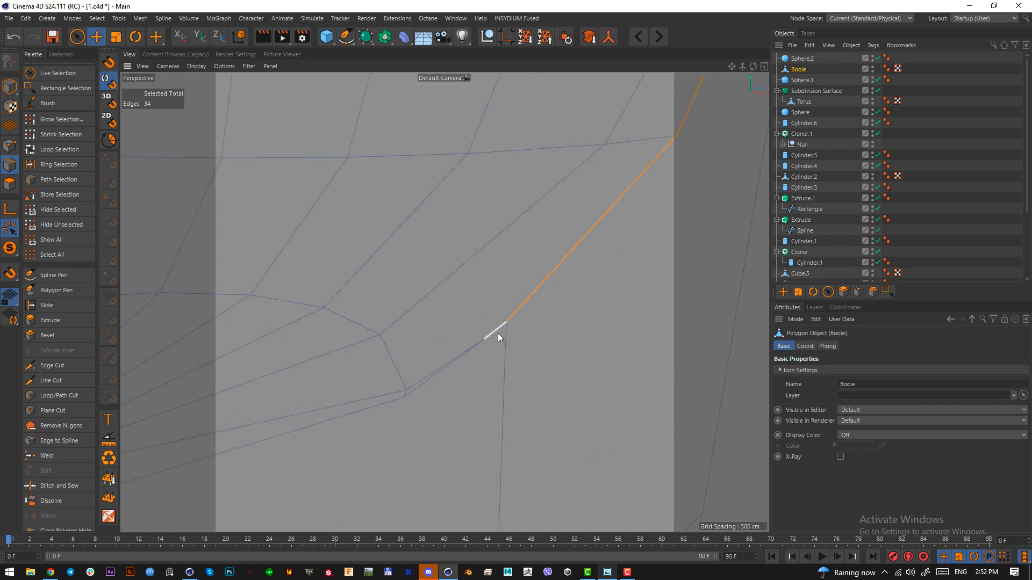
left_click(476, 350, "shift")
left_click_drag(466, 346, 534, 341, "alt")
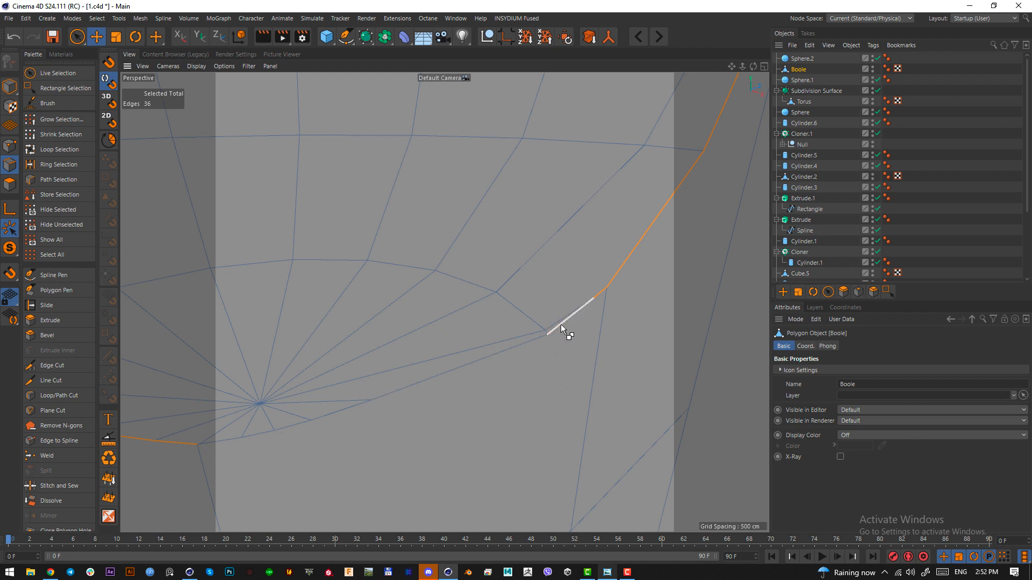
left_click(535, 339, "shift")
mouse_move(479, 368)
left_mouse_down("alt")
mouse_move(565, 347)
mouse_move(484, 367)
left_mouse_up("alt")
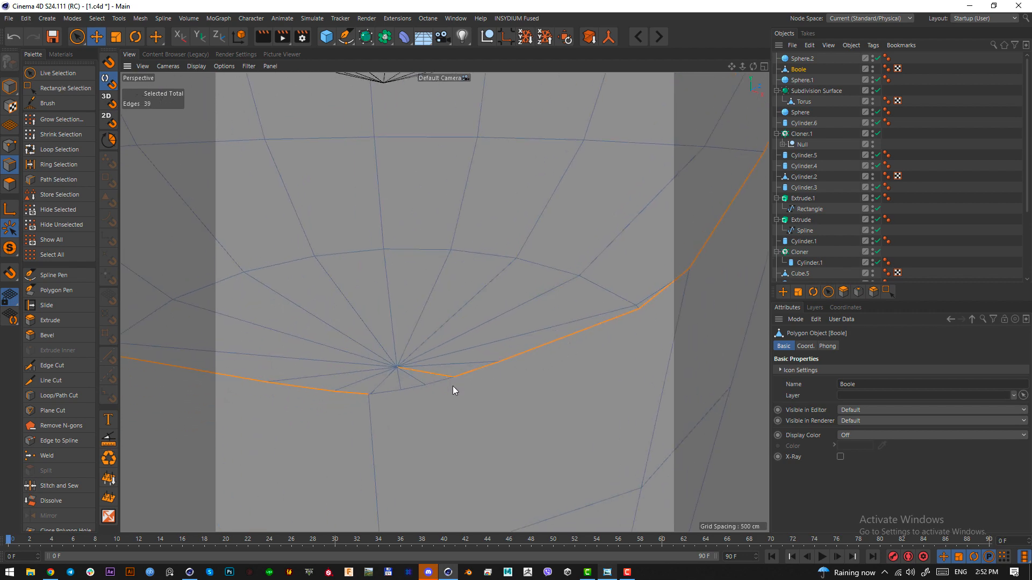
left_click(391, 392, "shift")
left_click_drag(368, 397, 430, 417, "alt")
Bevel the selected rim edges with a 3.4 cm offset and 3 subdivisions, and return to the OctaneCamera view in model mode
right_click(399, 417)
left_click(399, 417)
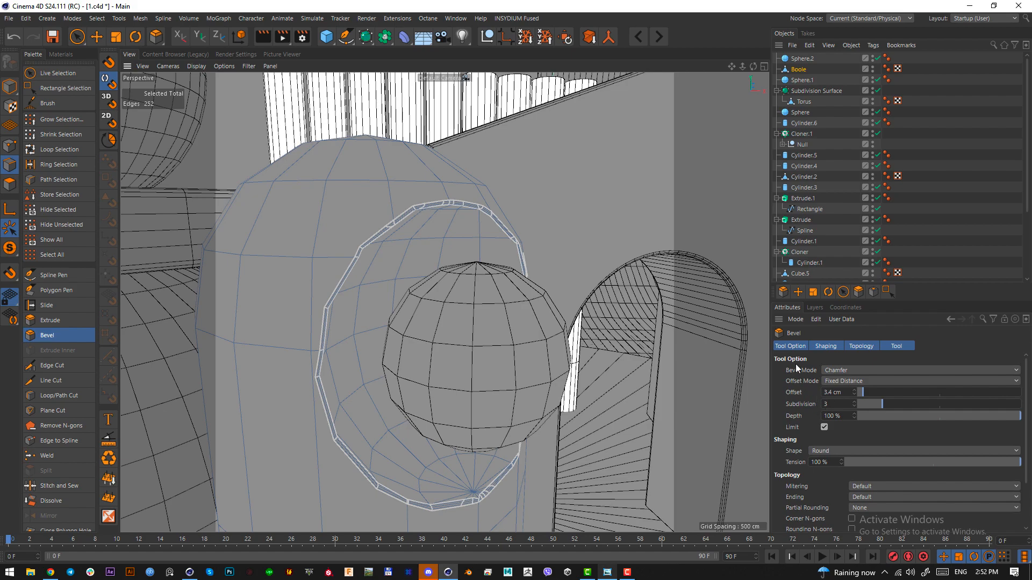
scroll(941, 196, "down", 3)
left_click(878, 245)
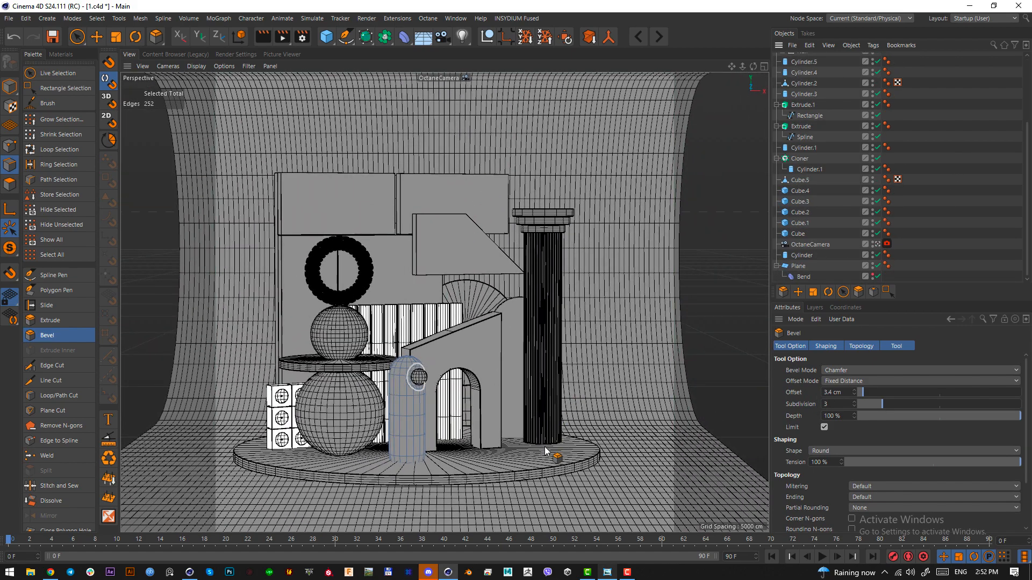
left_click(9, 86)
Examine the shapes in front of the column in the reference image, cancel the screen capture and close the image
left_click(608, 573)
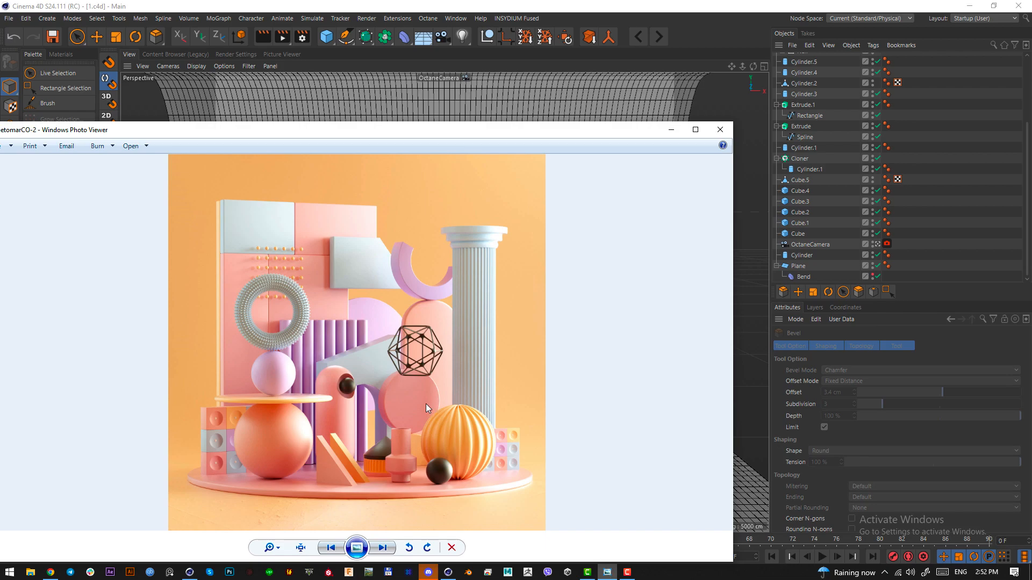
key("Print")
left_click_drag(384, 372, 416, 446)
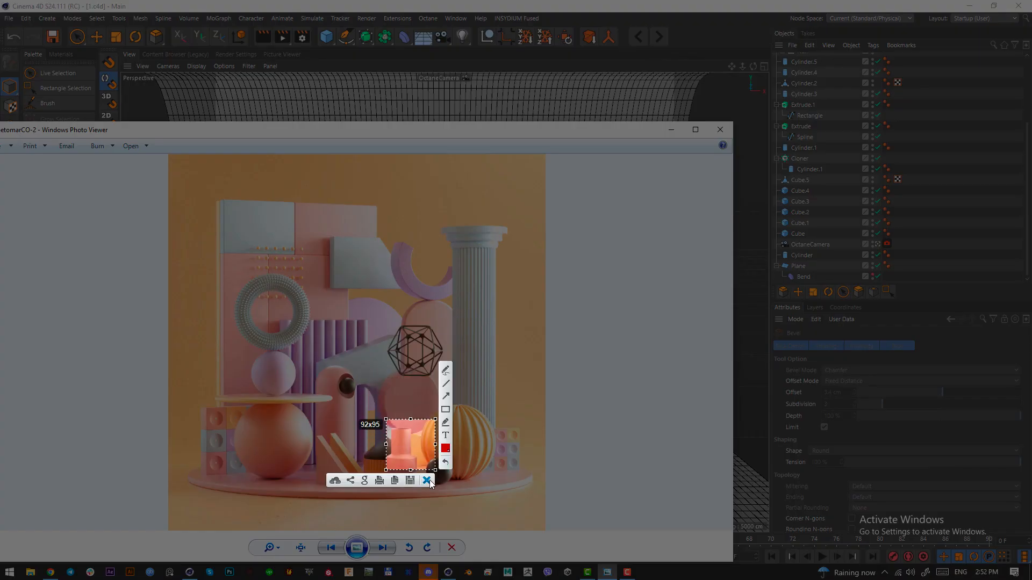
left_click(427, 480)
left_click(720, 129)
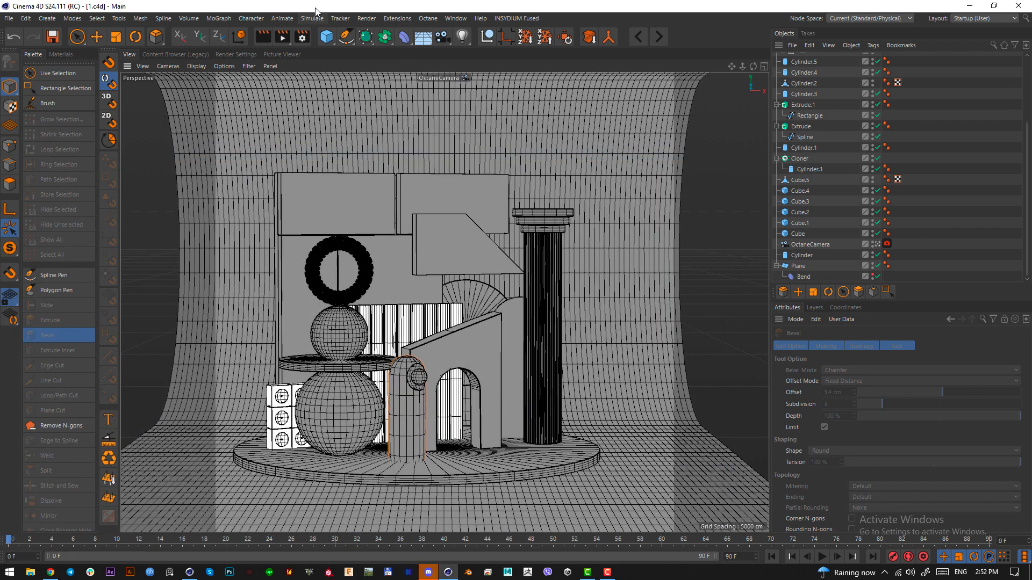
Add a cylinder in front of the arch, raise it above the base and pitch it to about 85°
left_click(336, 40)
left_click(547, 55)
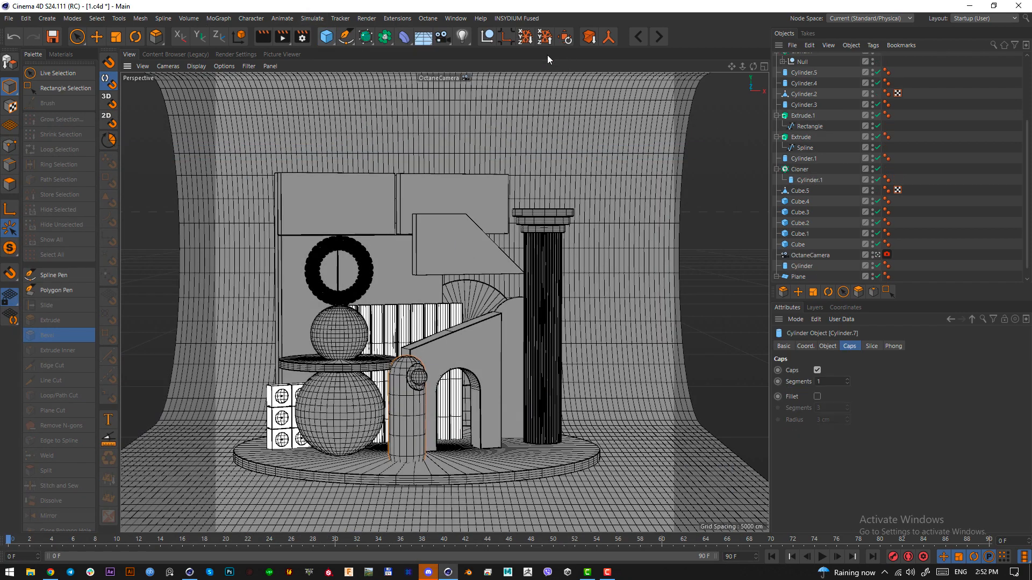
key("F2")
key("e")
key("F1")
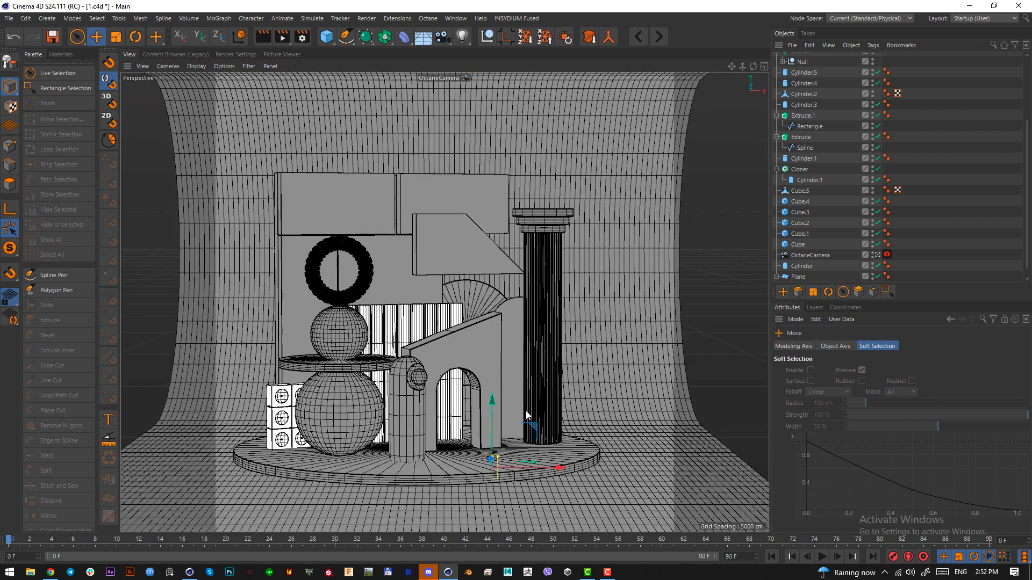
key("r")
left_click_drag(493, 429, 501, 391)
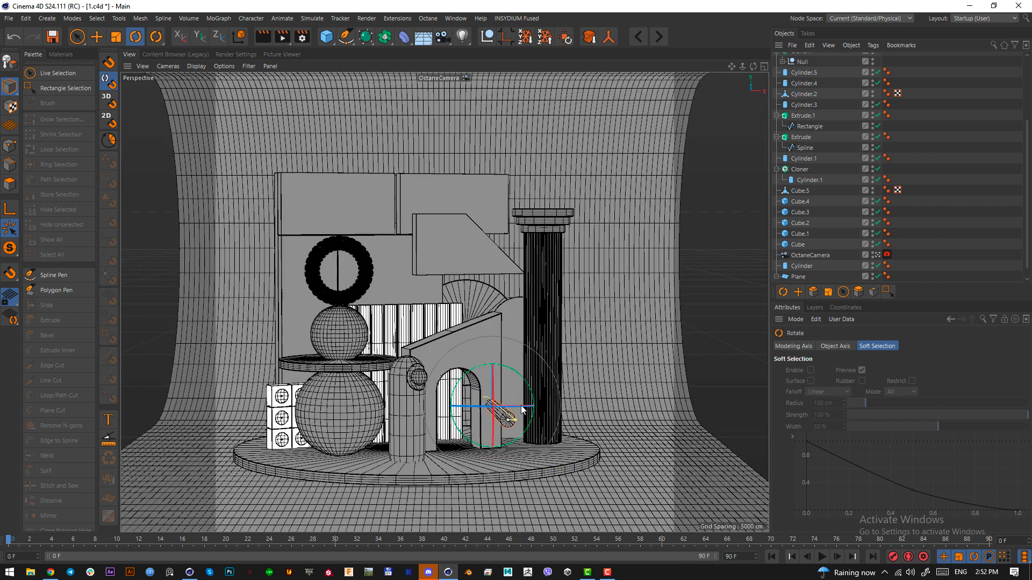
Reshape the cylinder into a thin disc about 240 cm in radius and 65 cm high, and set its pitch to 90°
key("F2")
scroll(511, 409, "up", 5)
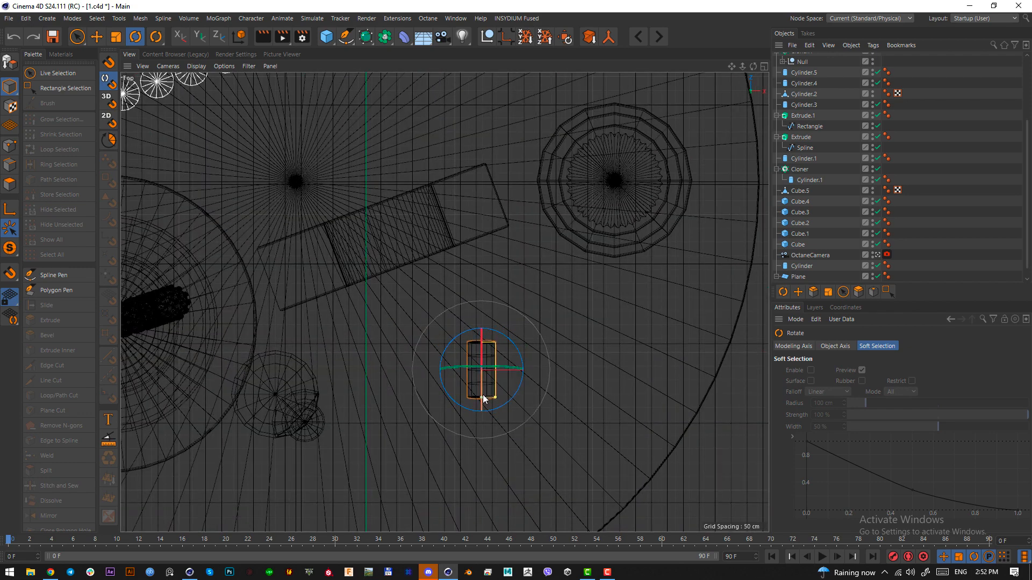
left_click_drag(484, 378, 566, 379)
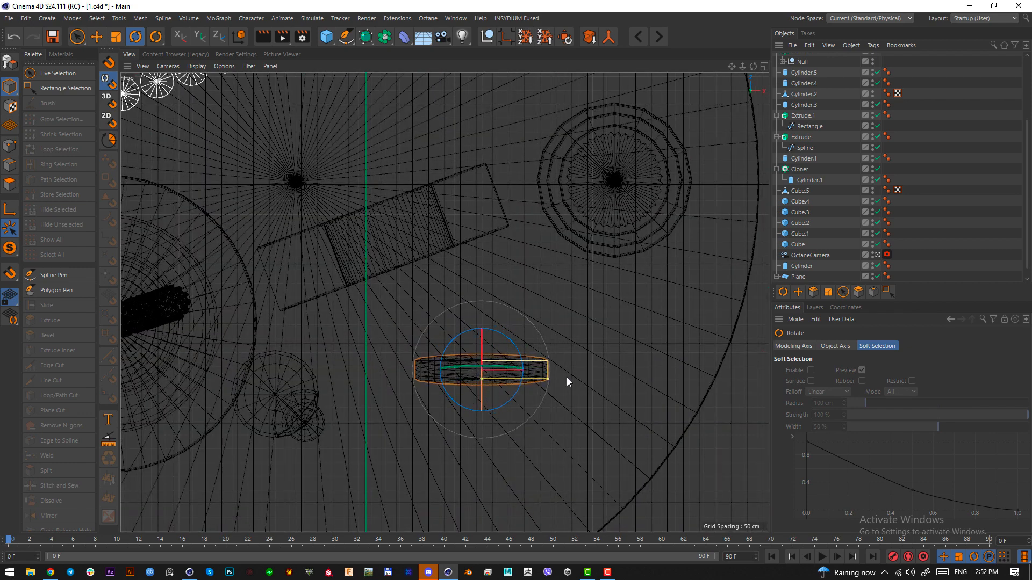
scroll(806, 134, "up", 4)
left_click(803, 58)
left_click(806, 346)
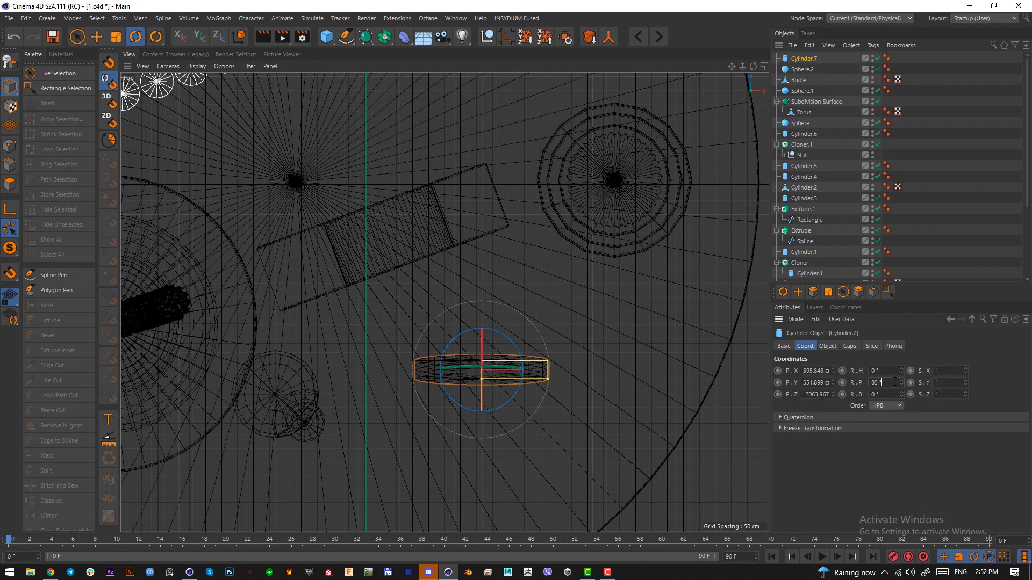
key("Return")
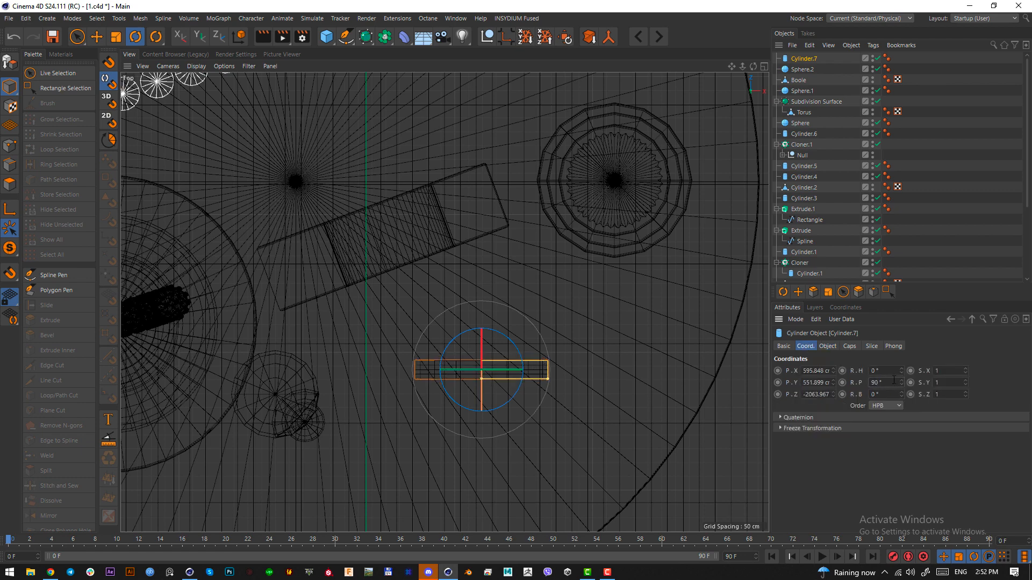
Rotate the disc to a 10° bank and lower it until its lower half sinks into the round base
key("F1")
key("e")
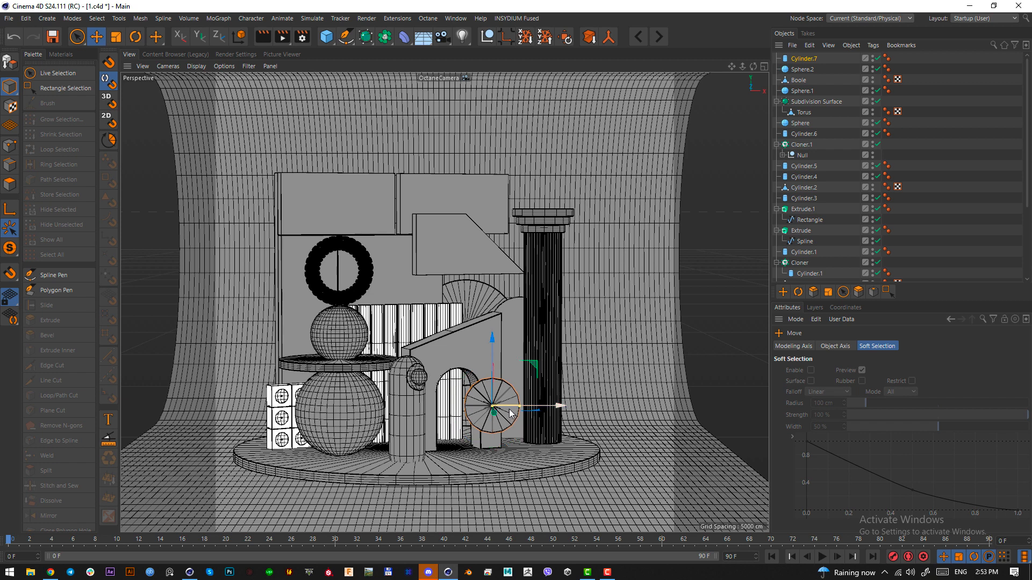
key("r")
left_click_drag(509, 412, 520, 412)
key("e")
left_click_drag(493, 371, 494, 415)
Slice the disc in half and set its rotation segments to 23
left_click(801, 59)
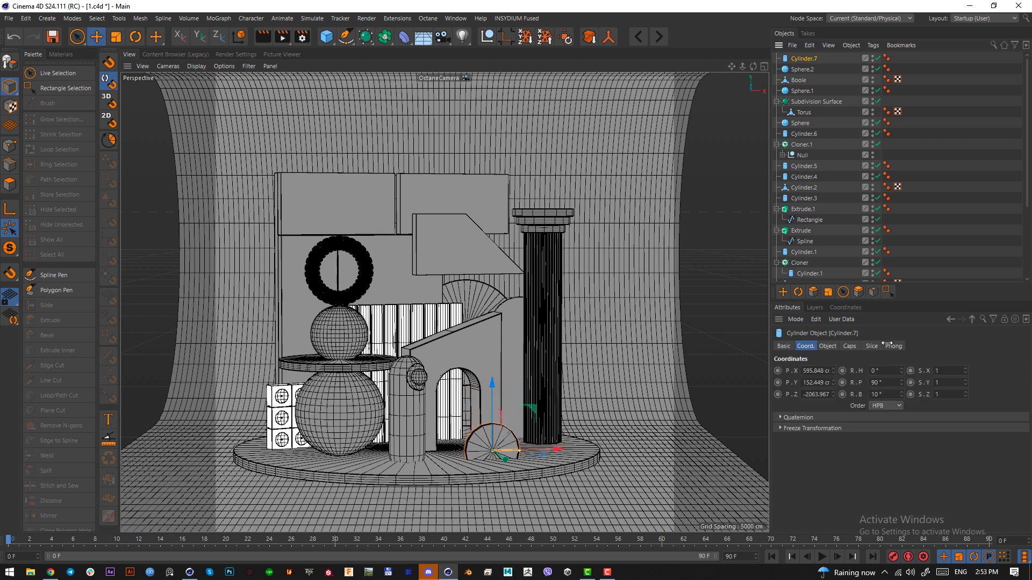
left_click(828, 346)
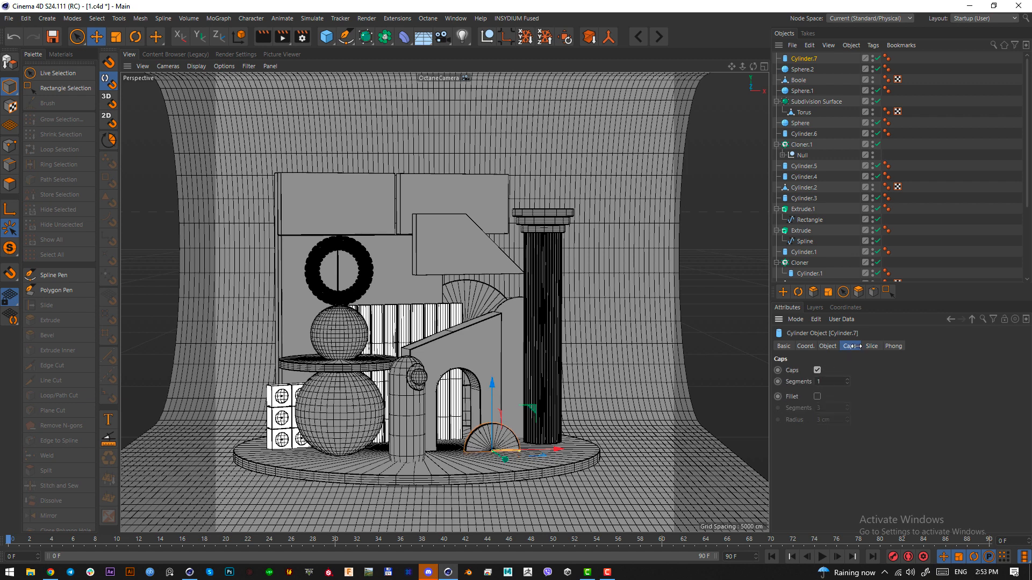
type("23")
key("Return")
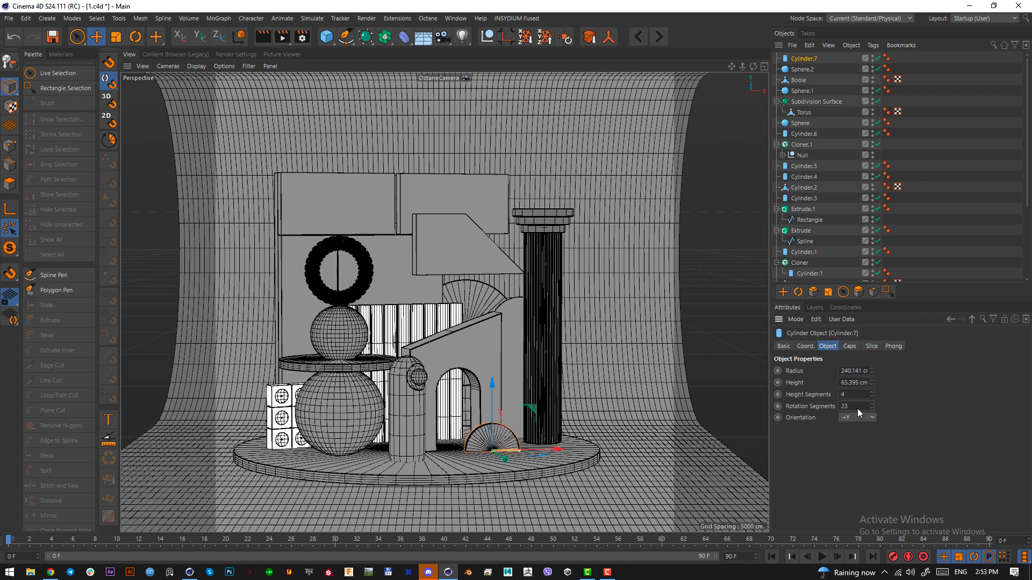
Enlarge the half disc to a radius of about 341 cm and a height of about 151 cm
left_click_drag(871, 371, 640, 388)
key("F2")
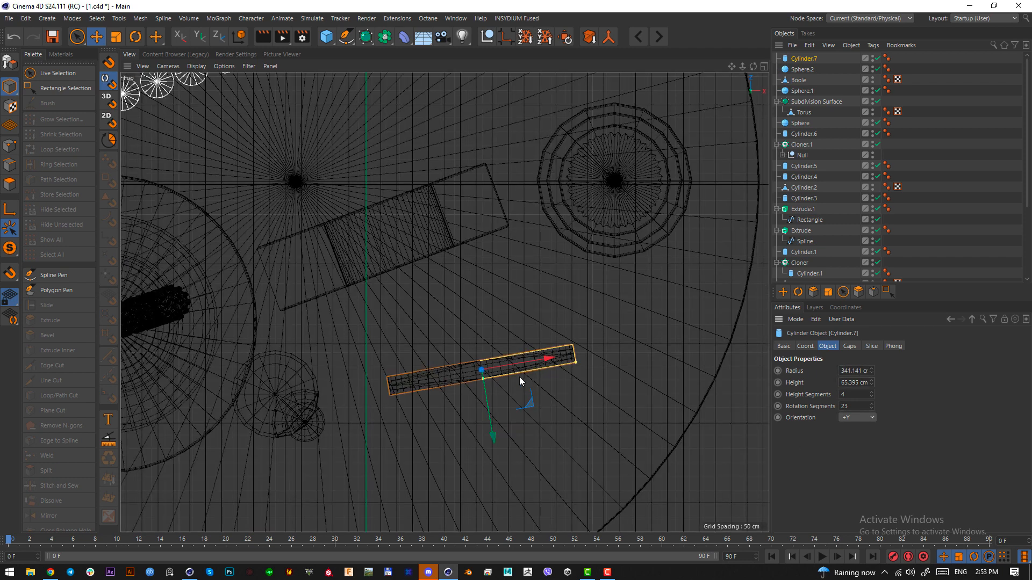
left_click_drag(871, 382, 860, 366)
key("F1")
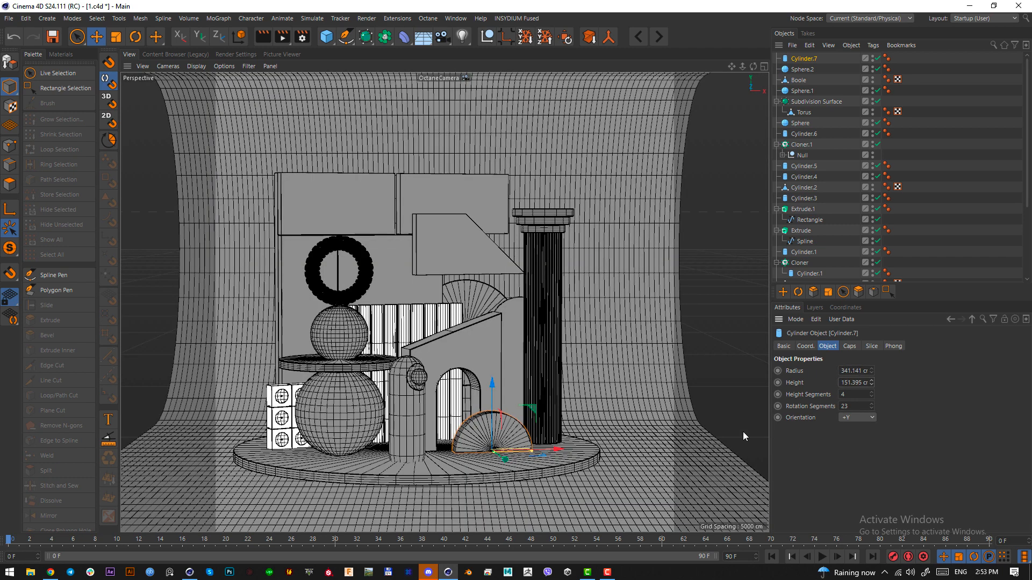
Reposition the half disc slightly on the round base in the top view
key("F2")
key("e")
key("F1")
key("F2")
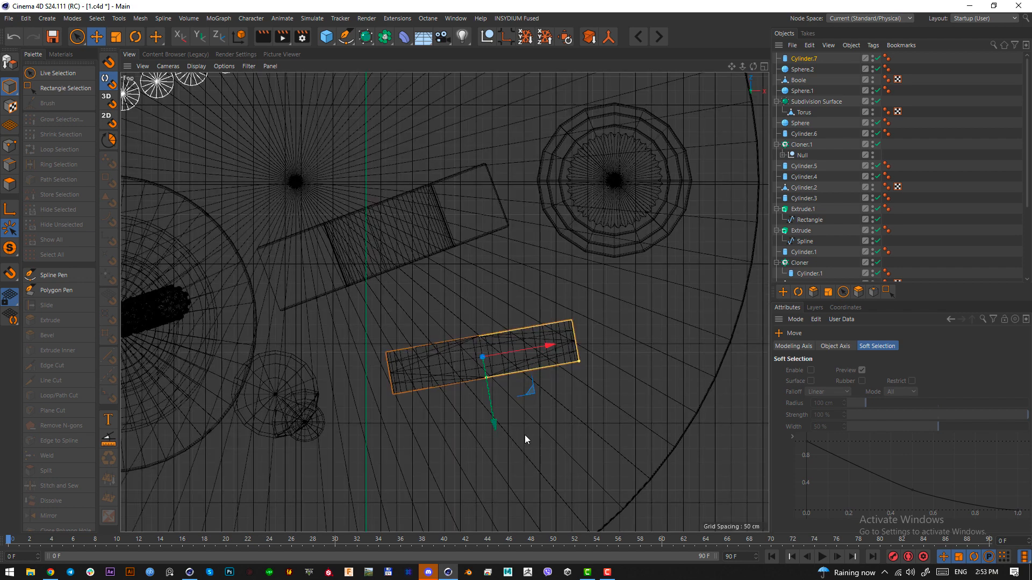
left_click_drag(524, 434, 559, 385)
Duplicate the half disc straight above the original and disable Slice on the copy to make it a full disc
key("F1")
left_click_drag(491, 387, 505, 337)
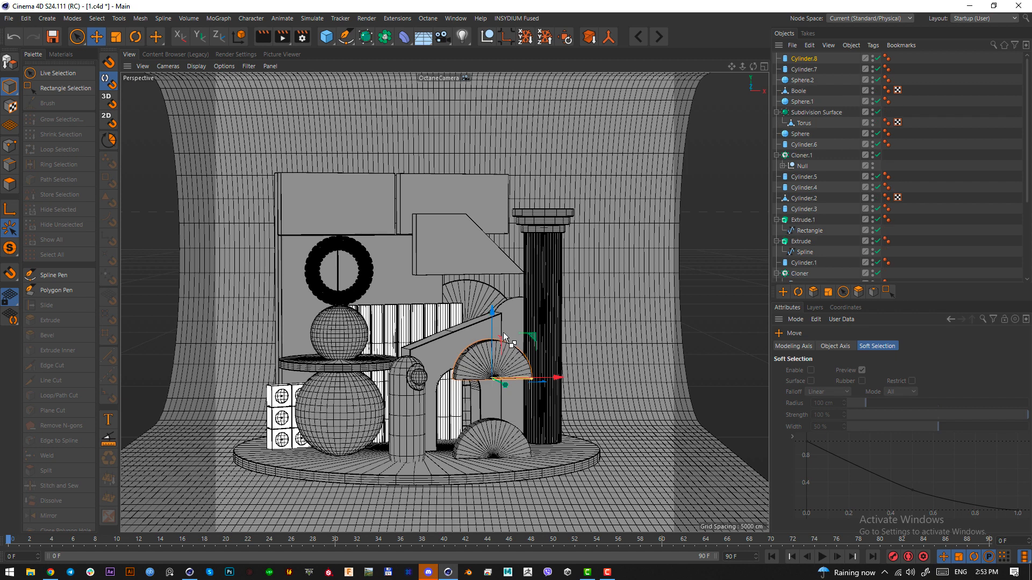
left_click(808, 60)
left_click(870, 345)
left_click(823, 369)
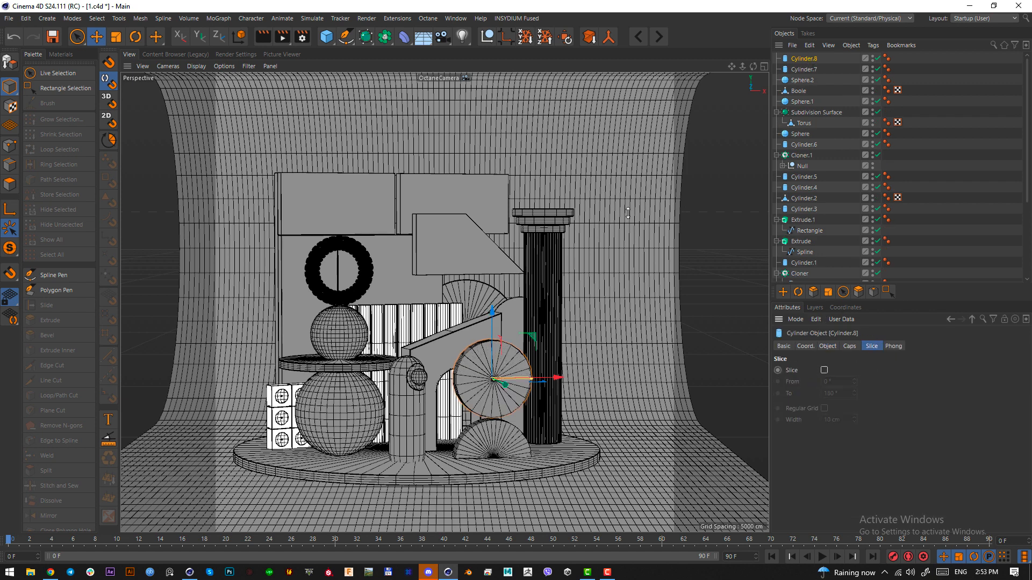
left_click(827, 345)
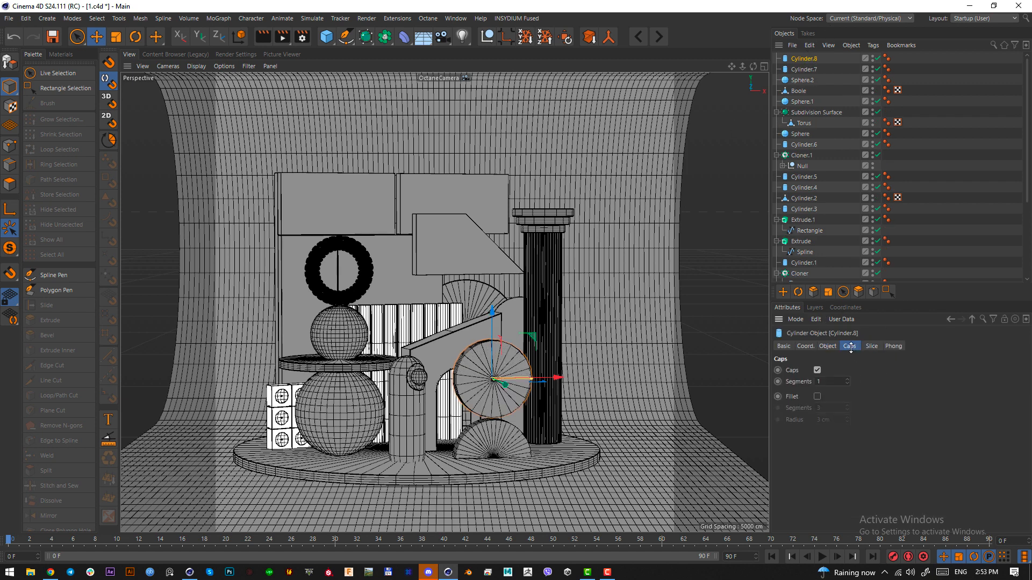
Set the full disc's rotation segments to 57 and rotate the disc slightly
left_click_drag(872, 404, 902, 402)
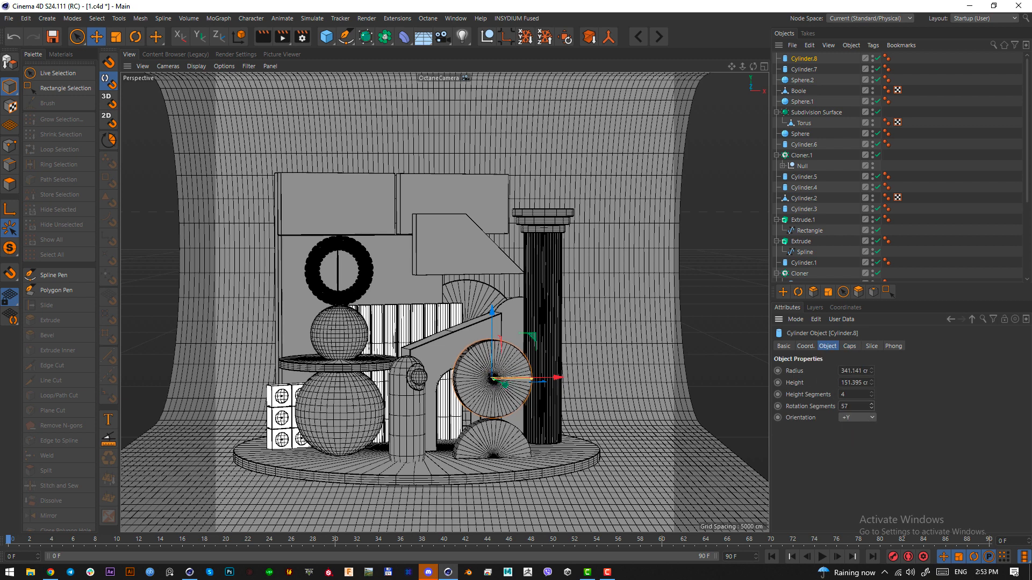
key("r")
left_click_drag(532, 380, 543, 380)
key("e")
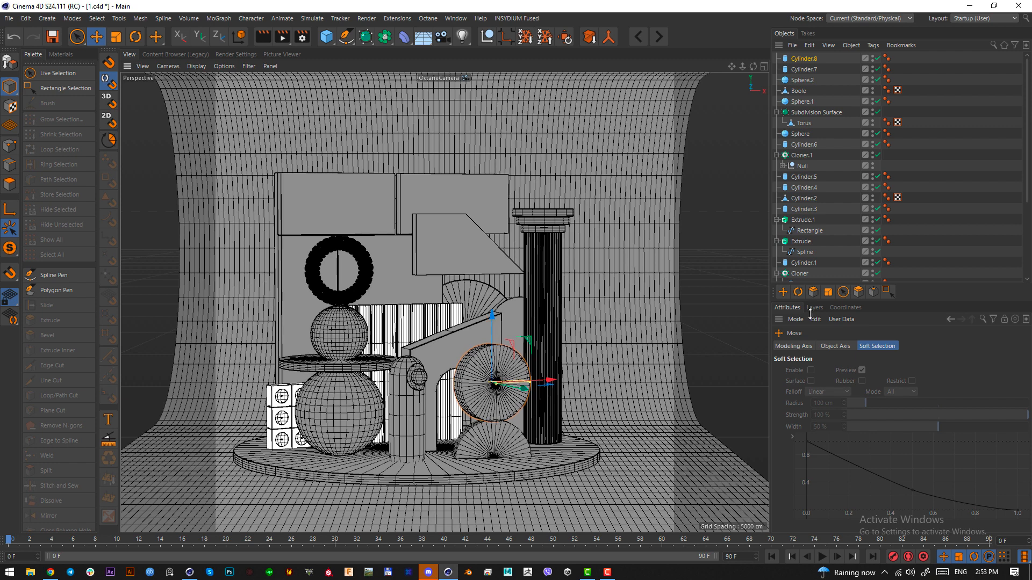
Fillet the full disc's caps with 3 segments and an 11 cm radius, and fillet the half disc's caps with a 10 cm radius
left_click(806, 58)
left_click(850, 345)
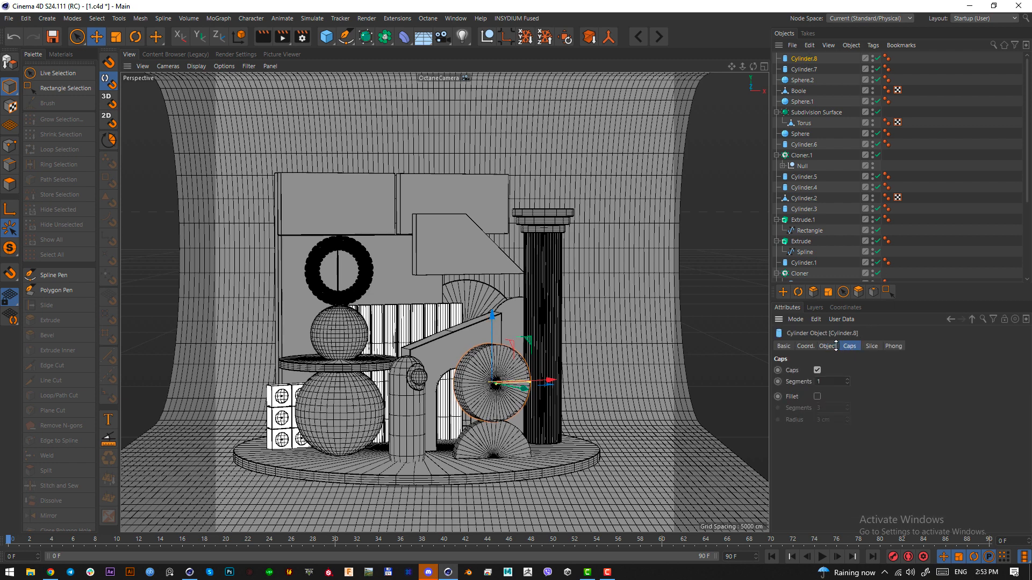
left_click(818, 396)
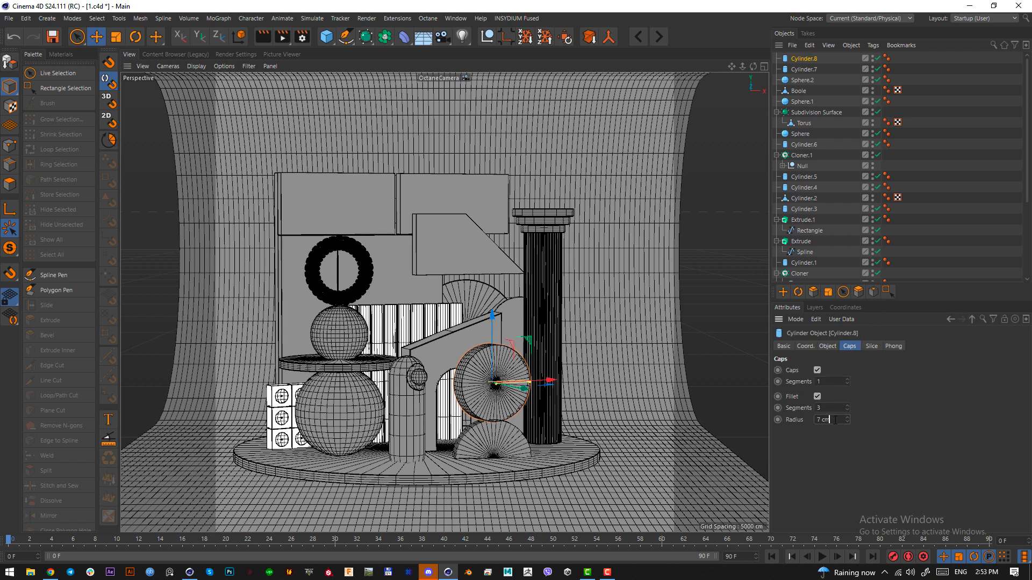
key("ctrl+a")
type("11")
key("Return")
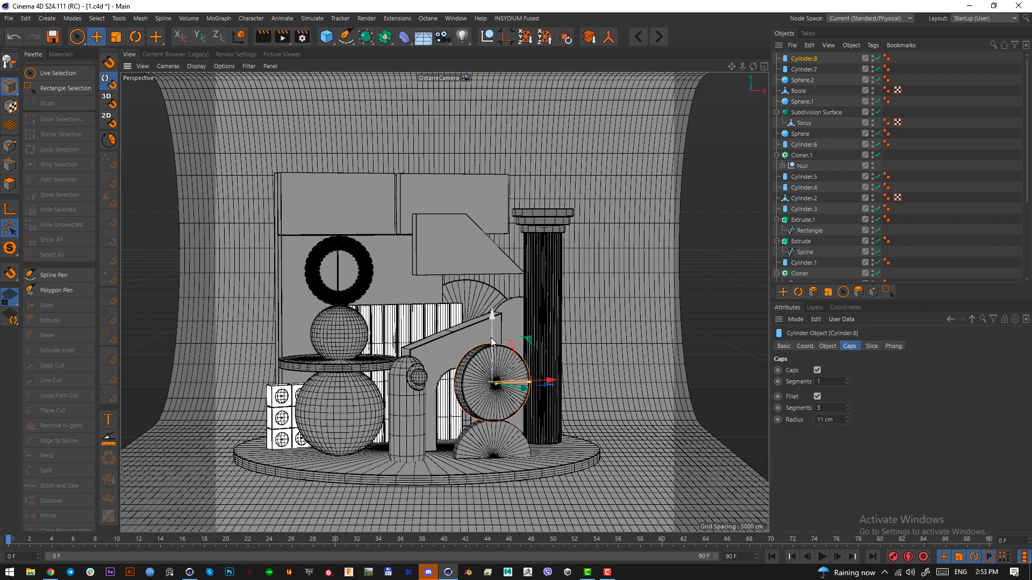
left_click(496, 443)
left_click(816, 397)
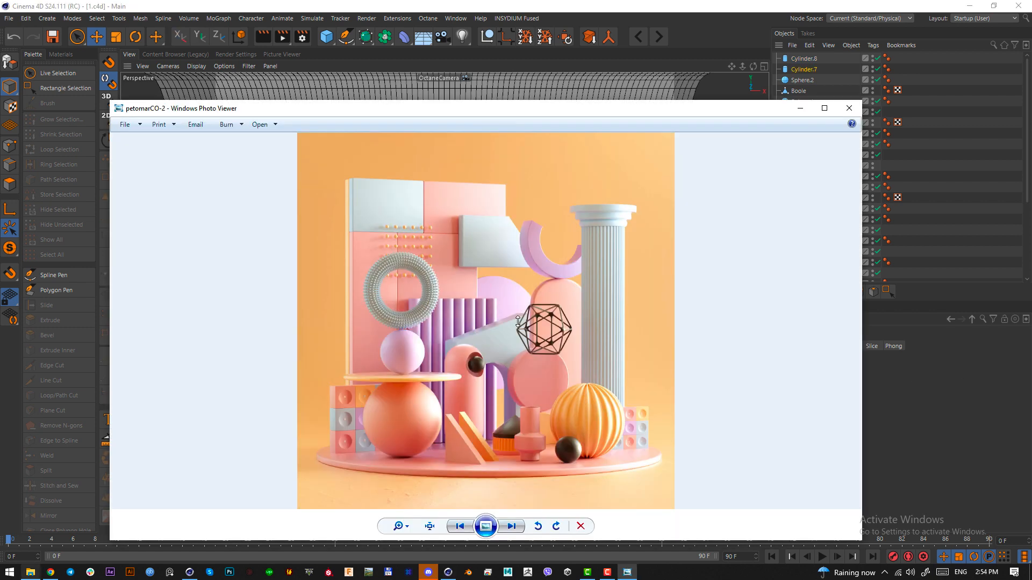
Examine the ribbed sphere in the reference image by framing it with a screen capture, and close the image
key("Print")
left_click_drag(550, 379, 625, 451)
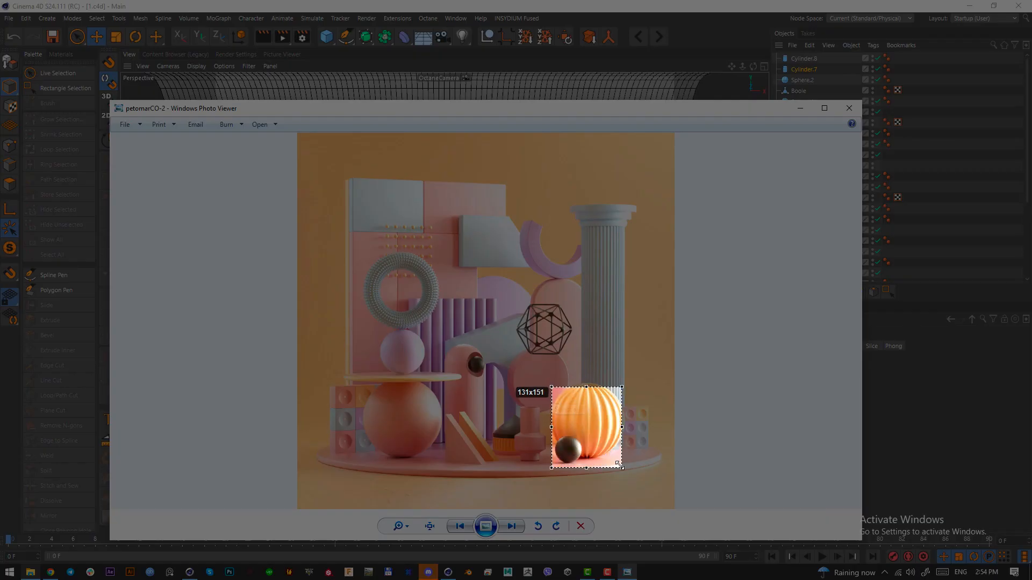
left_click_drag(591, 421, 581, 452)
left_click(615, 471)
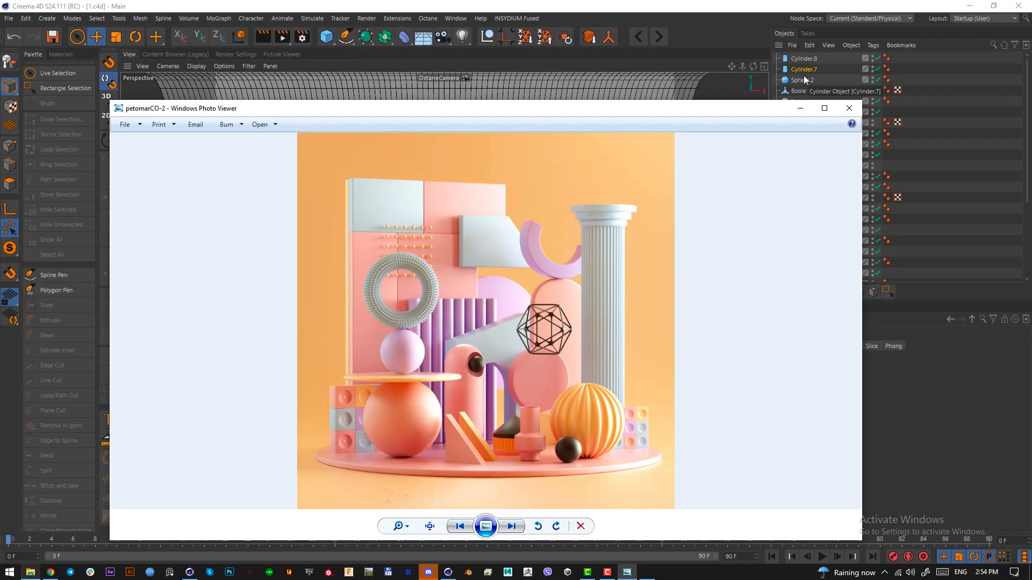
left_click(849, 108)
Add a sphere and place it on the round base in front of the discs in the top view
left_click(326, 36)
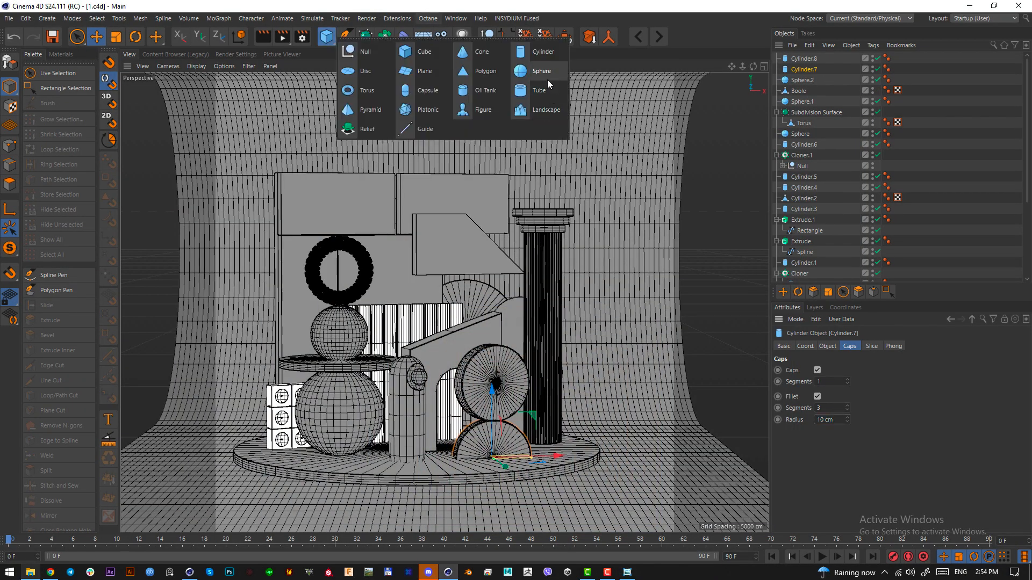
left_click(520, 71)
key("F2")
key("e")
left_click_drag(528, 195, 564, 413)
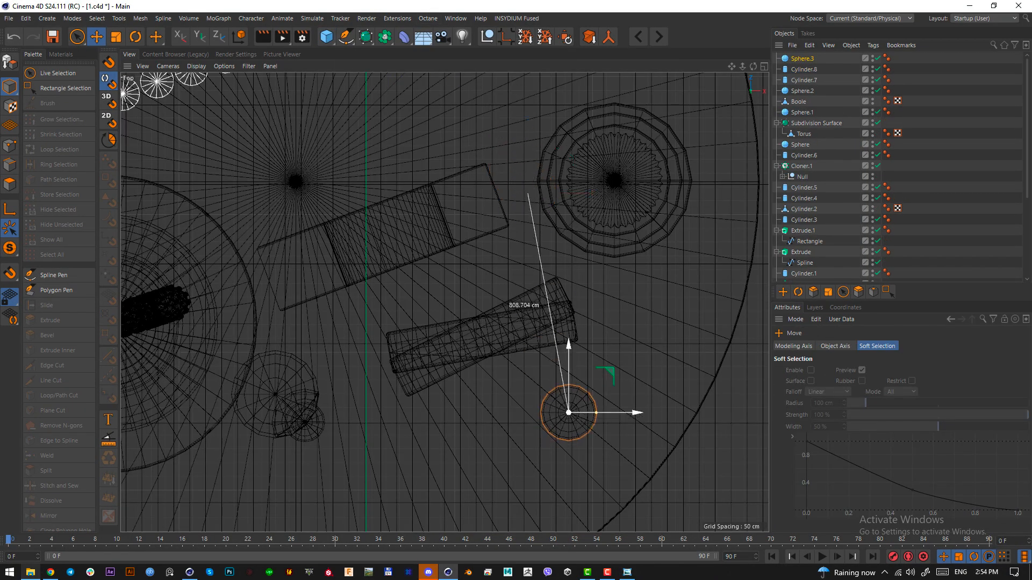
Scale the new sphere up to a radius of about 299 cm
key("F1")
key("t")
left_click_drag(598, 338, 530, 407)
left_click_drag(573, 353, 633, 318)
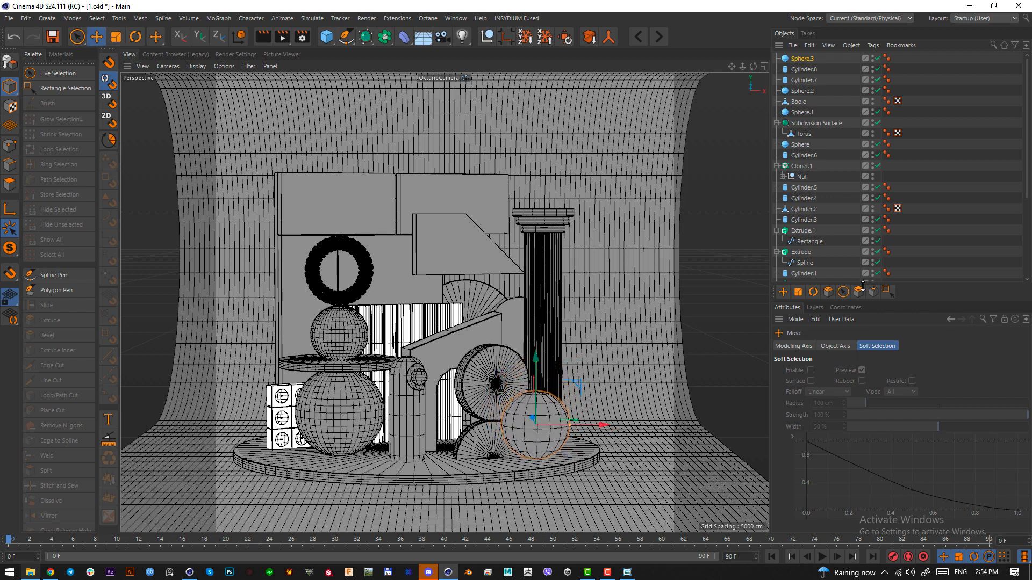
Set the sphere's segments to 28 and raise it slightly above the base
left_click(799, 58)
scroll(841, 379, "up", 9)
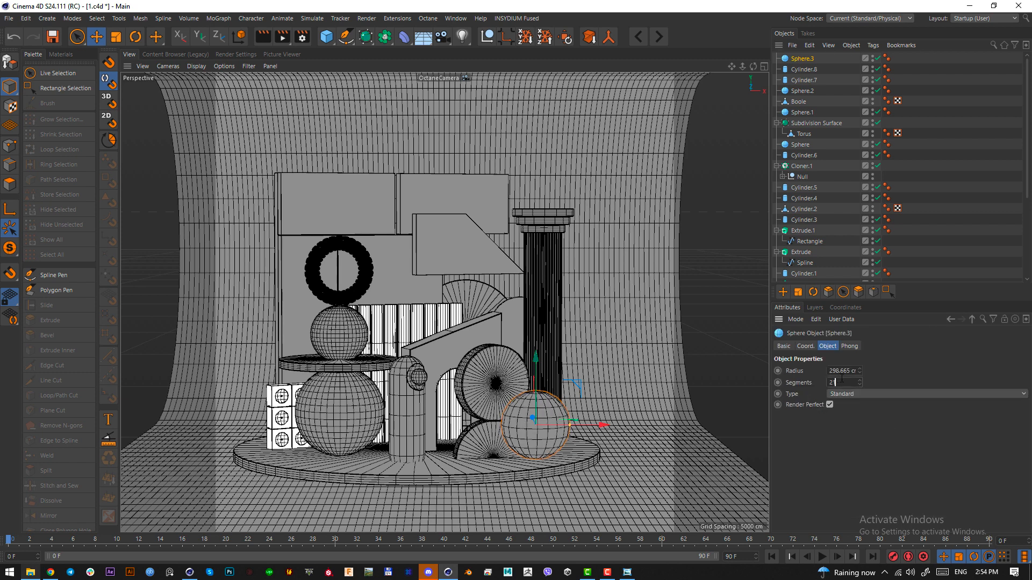
left_click(536, 356)
key("ctrl+z")
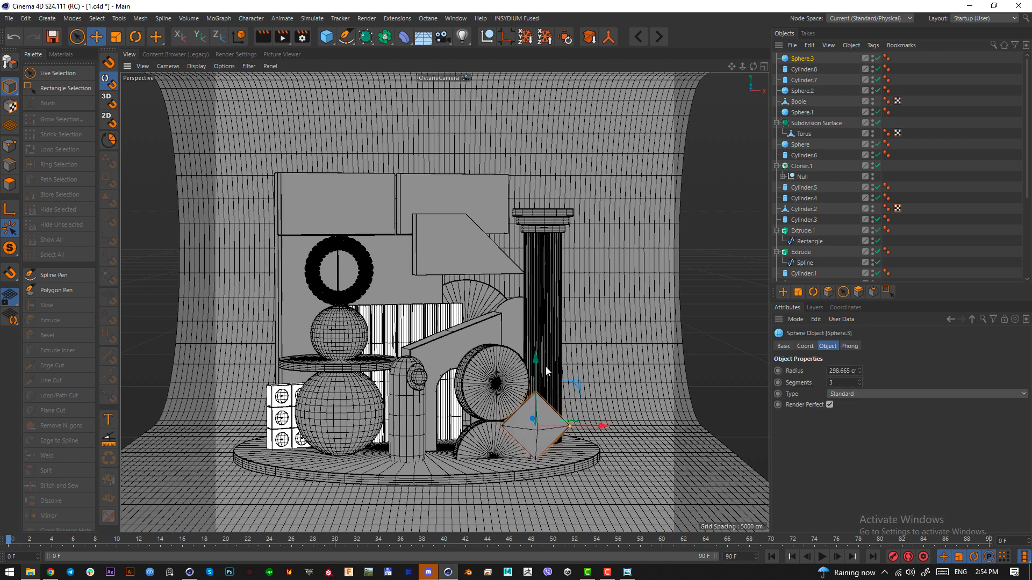
scroll(846, 381, "up", 20)
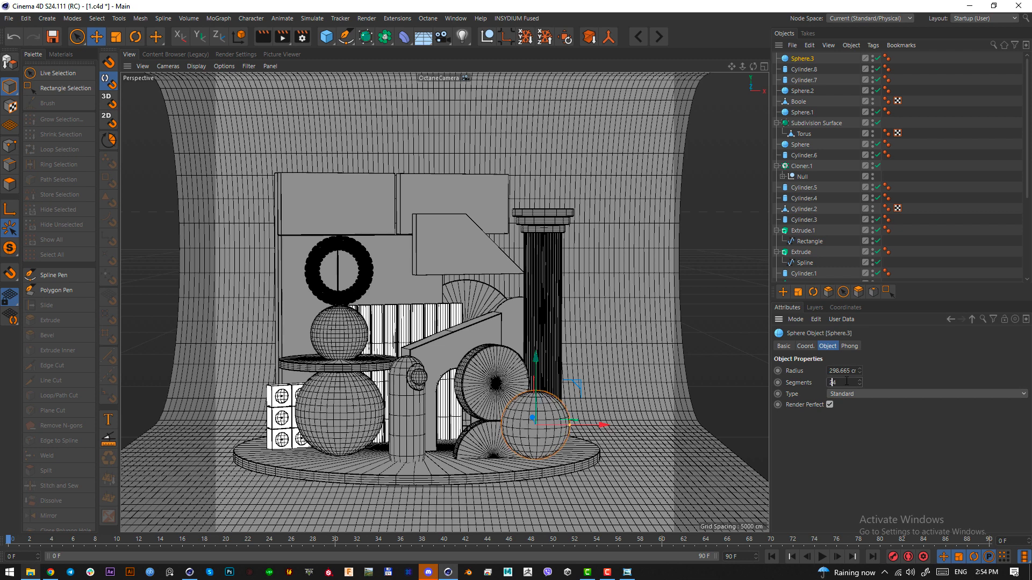
scroll(846, 381, "down", 1)
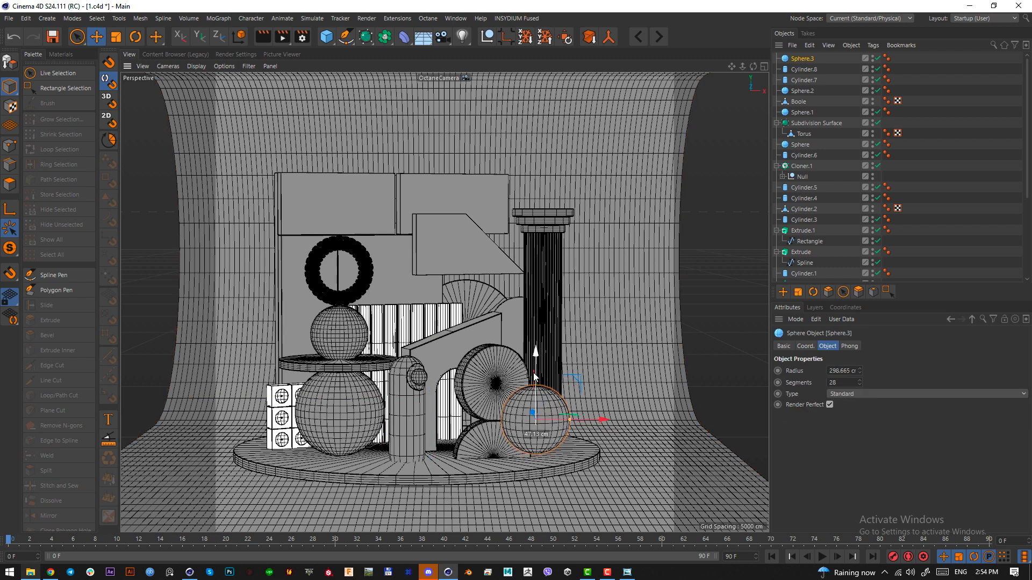
Compare the sphere with the reference image and adjust its size and its position in the top view
key("F3")
key("F1")
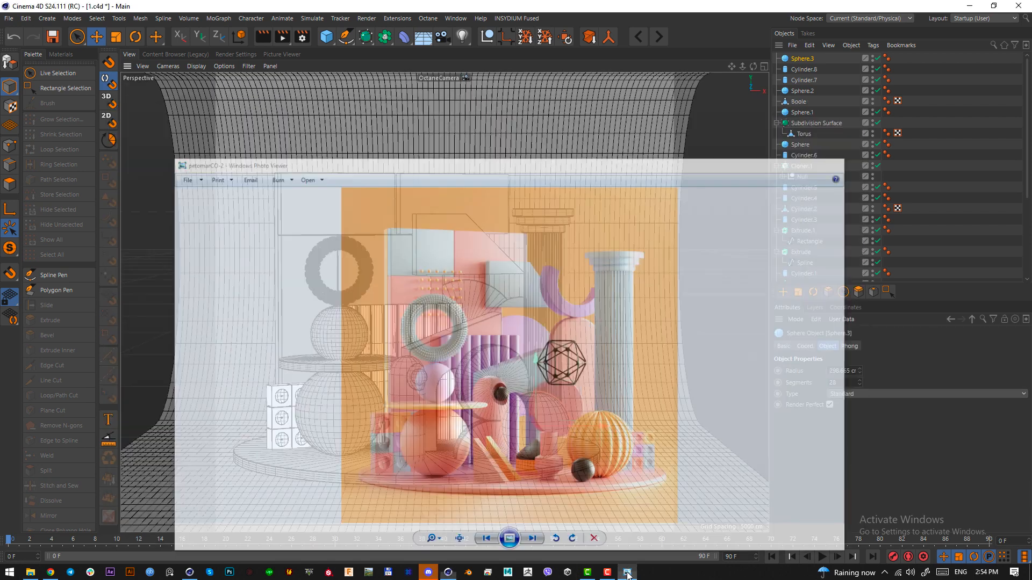
left_click_drag(710, 395, 662, 427)
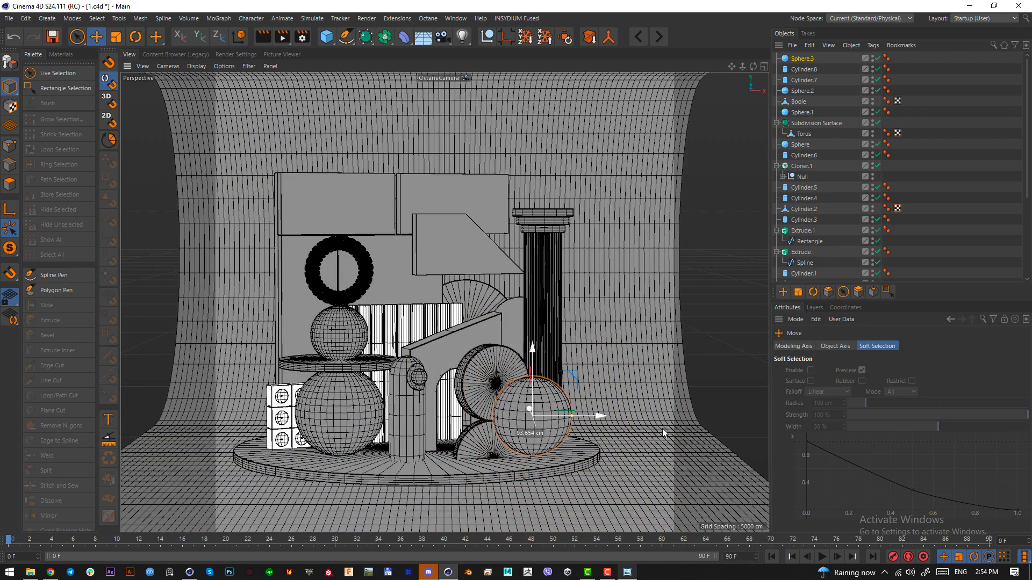
key("F2")
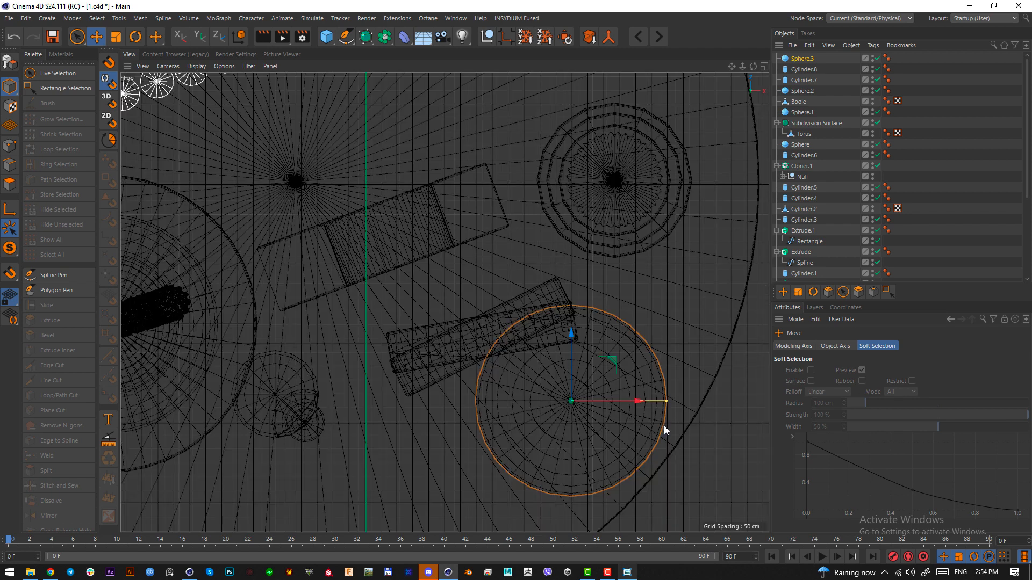
left_click_drag(658, 287, 654, 308)
Refine the sphere's size and position so it rests on the round base in front of the discs
key("F1")
key("t")
key("F2")
key("e")
key("F1")
key("F3")
left_click_drag(553, 378, 412, 416)
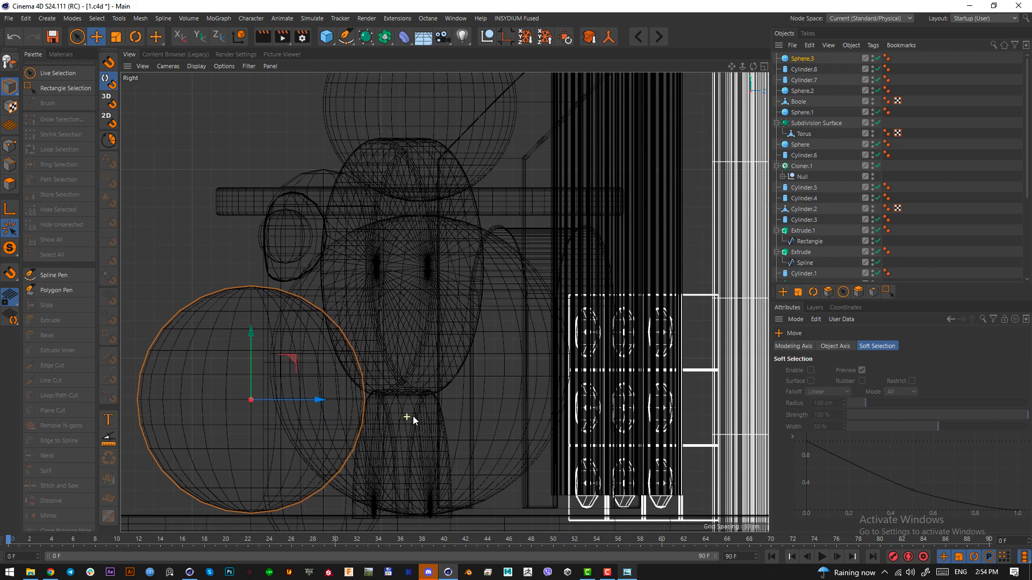
key("F1")
Leave the OctaneCamera view, convert the sphere to an editable polygon object and switch to polygon mode
scroll(860, 274, "down", 5)
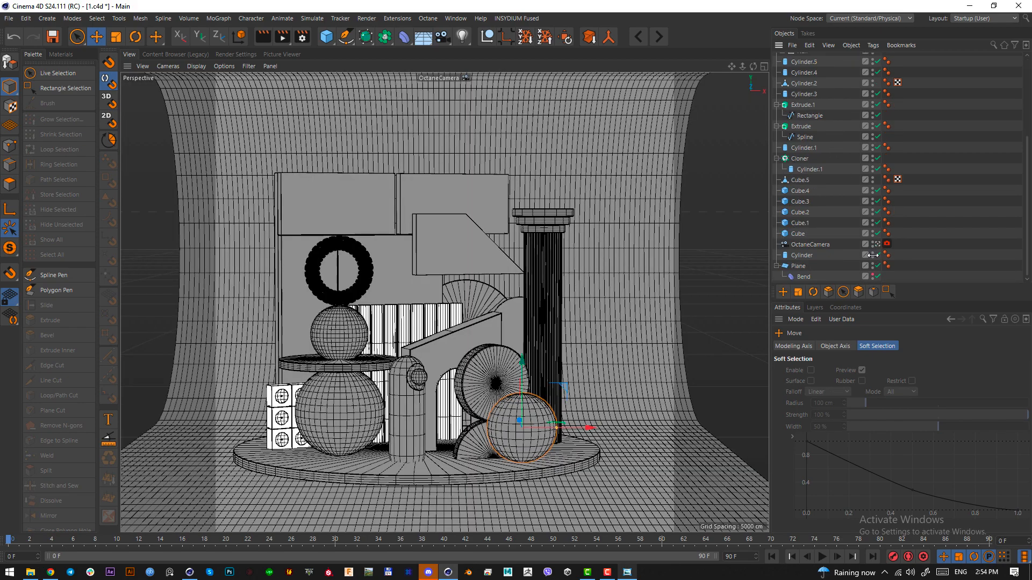
left_click(877, 244)
scroll(491, 346, "up", 2)
scroll(491, 345, "down", 6)
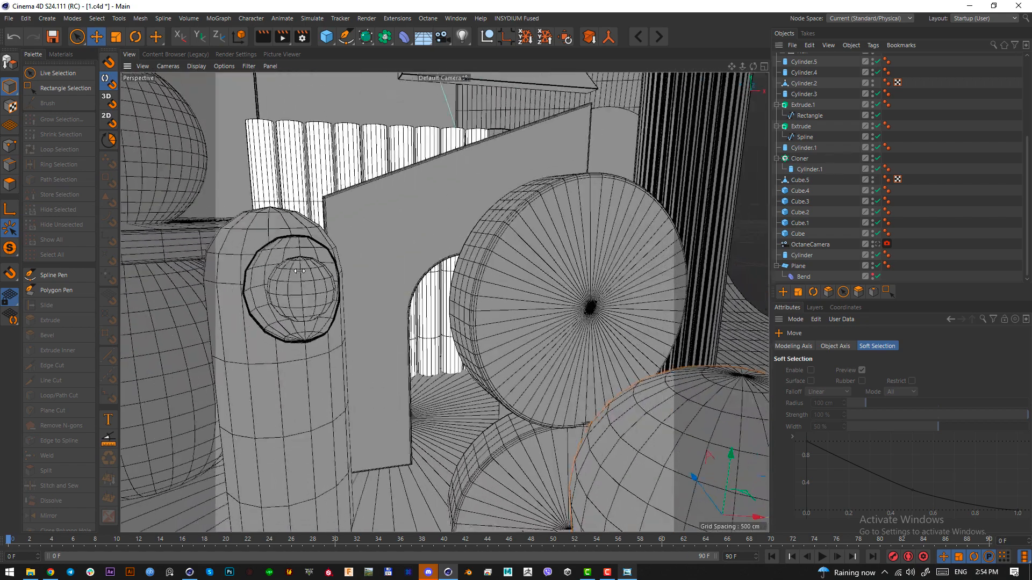
left_click(486, 343)
scroll(494, 328, "up", 3)
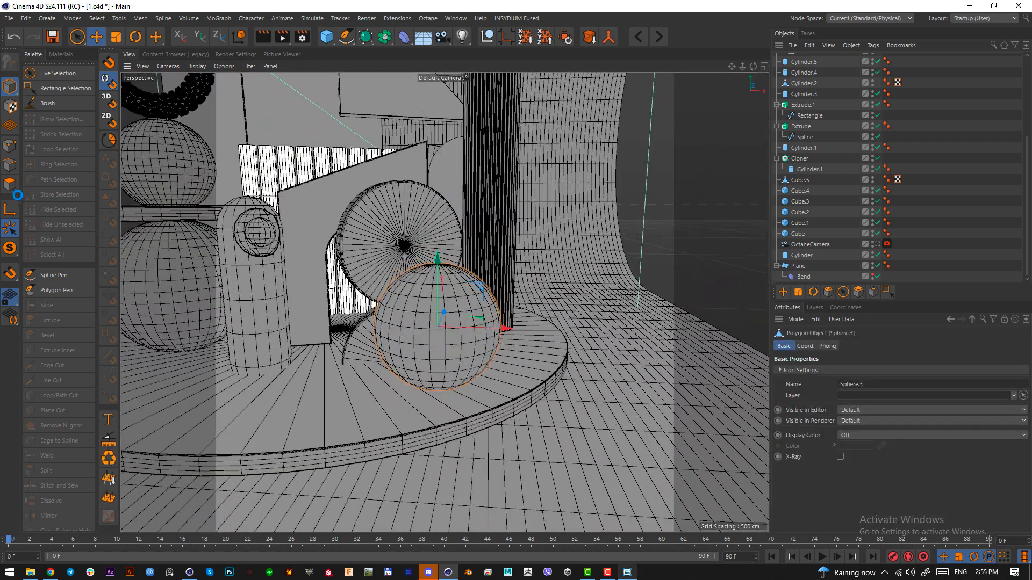
left_click(13, 186)
Loop-select every other vertical strip of polygons around the sphere
scroll(432, 349, "up", 4)
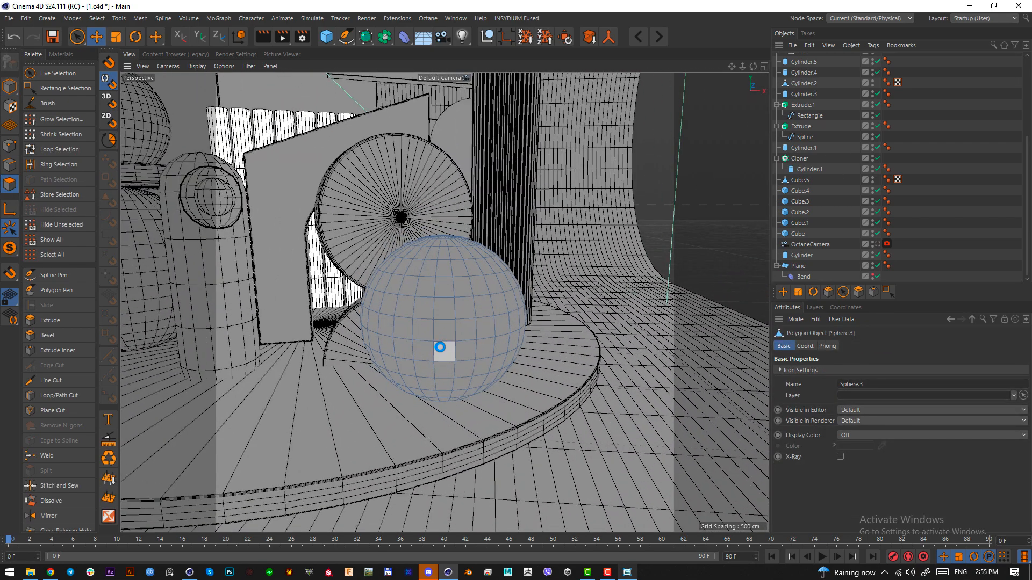
key("u")
key("l")
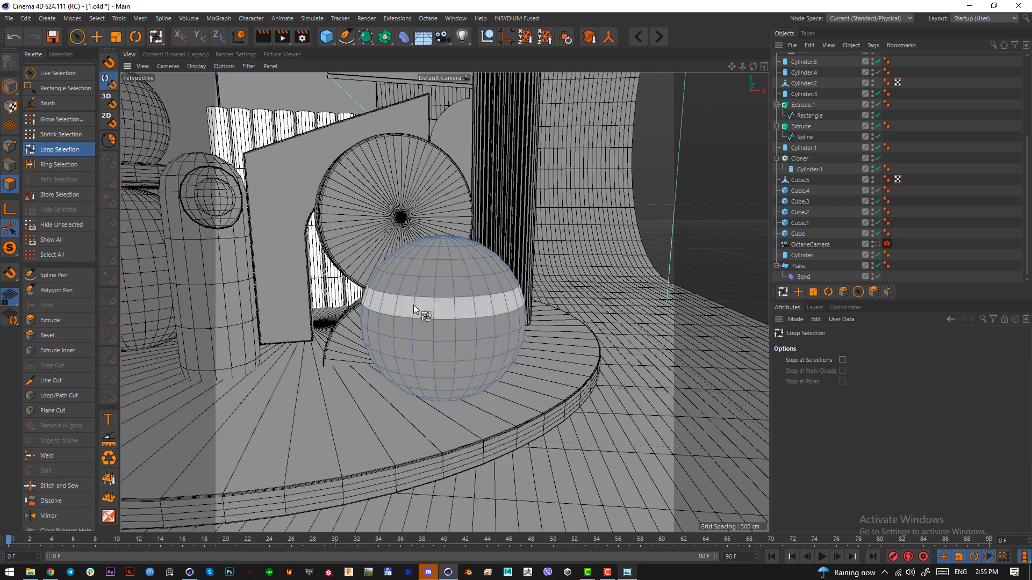
left_click(440, 290)
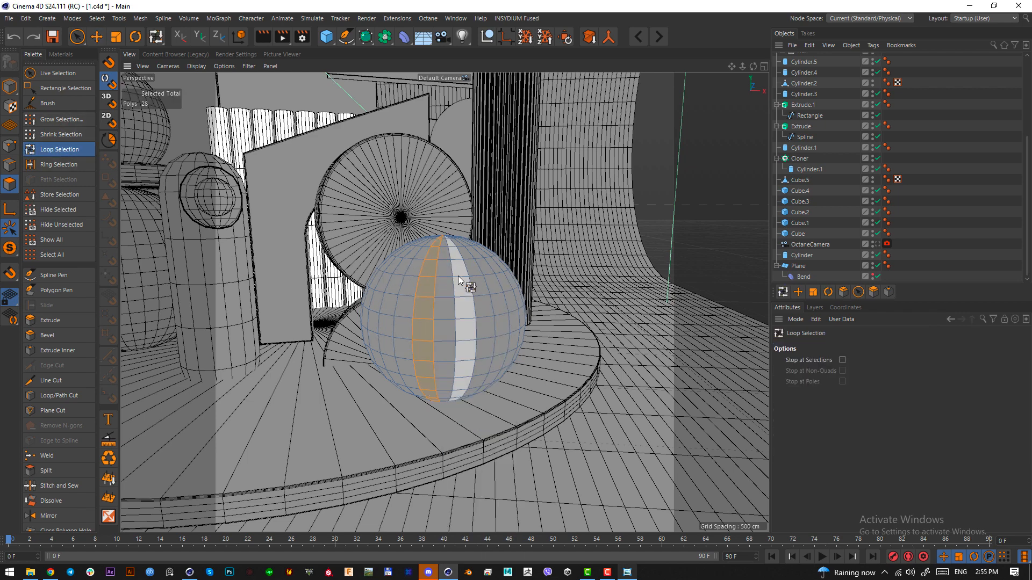
left_click(468, 272, "shift")
scroll(490, 264, "up", 2)
left_click_drag(495, 260, 473, 338, "alt")
left_click(491, 298, "shift")
left_click(481, 271, "shift")
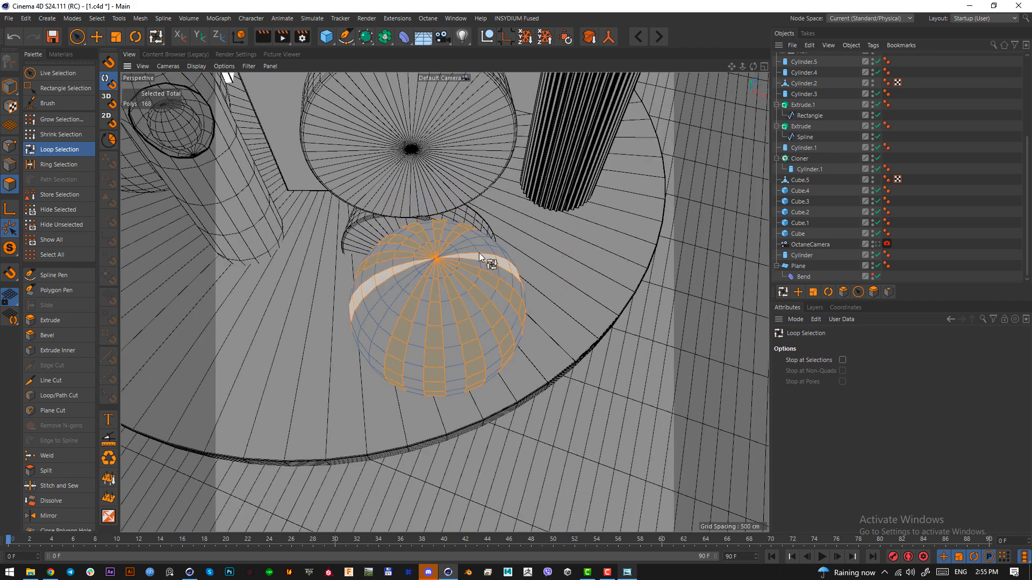
left_click(475, 242, "shift")
Extrude the selected strips inward with an offset of -51 cm to form grooves
scroll(456, 303, "up", 2)
left_click_drag(461, 296, 600, 364, "alt")
key("d")
left_click_drag(607, 443, 542, 445)
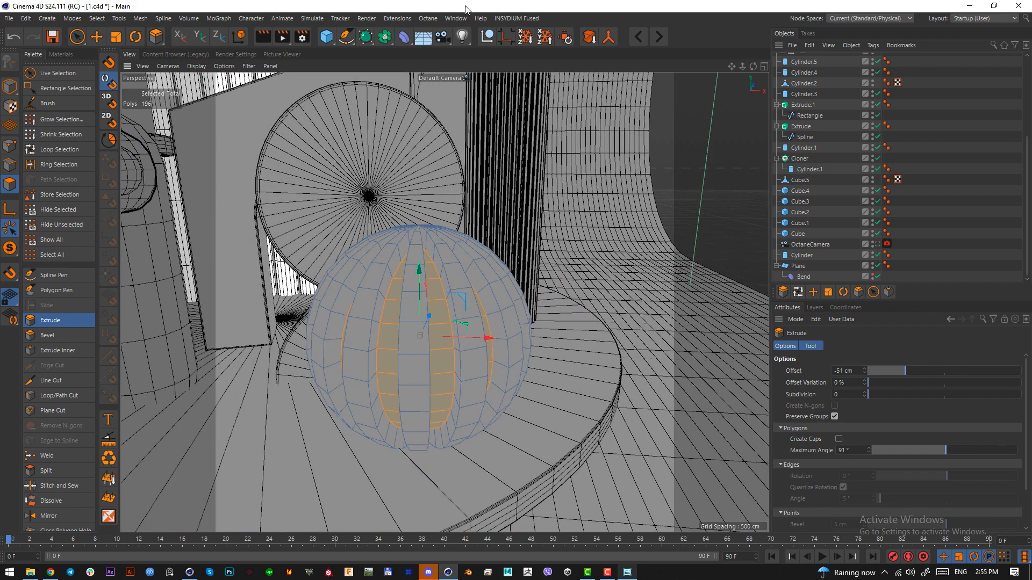
Put the grooved sphere under a Subdivision Surface and return to model mode
left_click(367, 37, "alt")
scroll(475, 291, "up", 2)
scroll(475, 292, "up", 1)
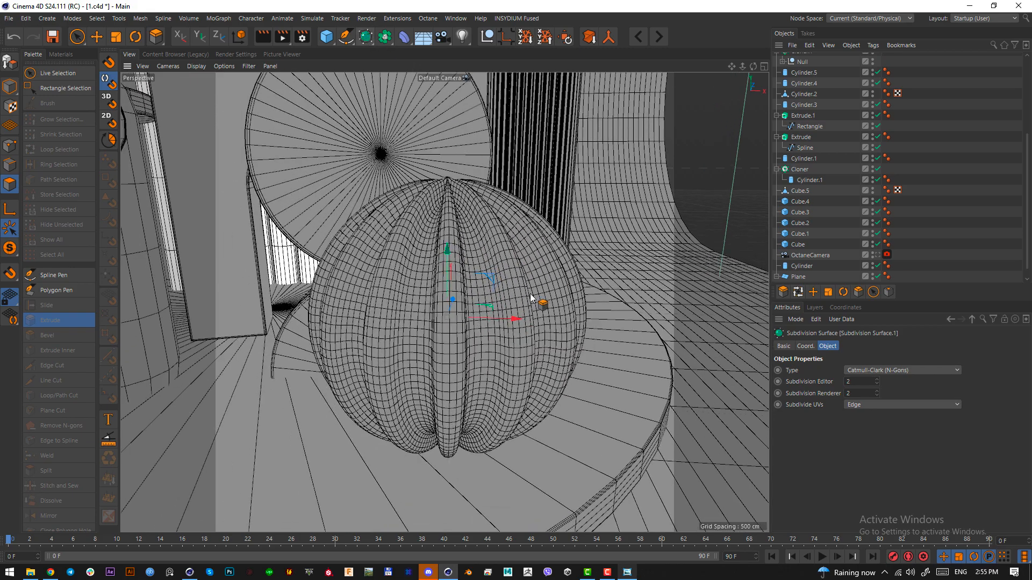
left_click(11, 87)
scroll(456, 247, "down", 4)
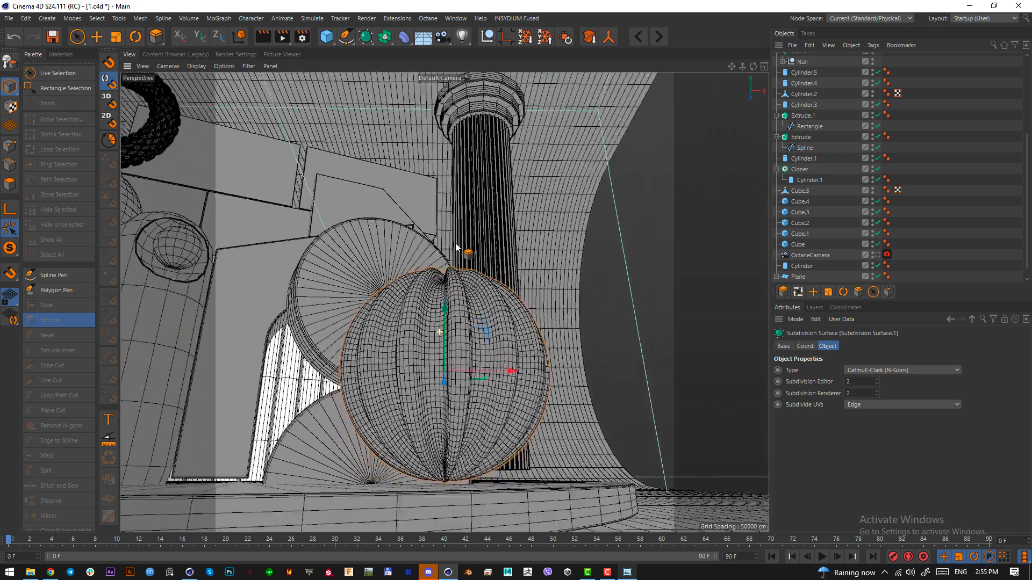
left_click_drag(456, 247, 459, 223, "alt")
Add a small sphere and move it to the front of the ribbed sphere on the round base
left_click(326, 37)
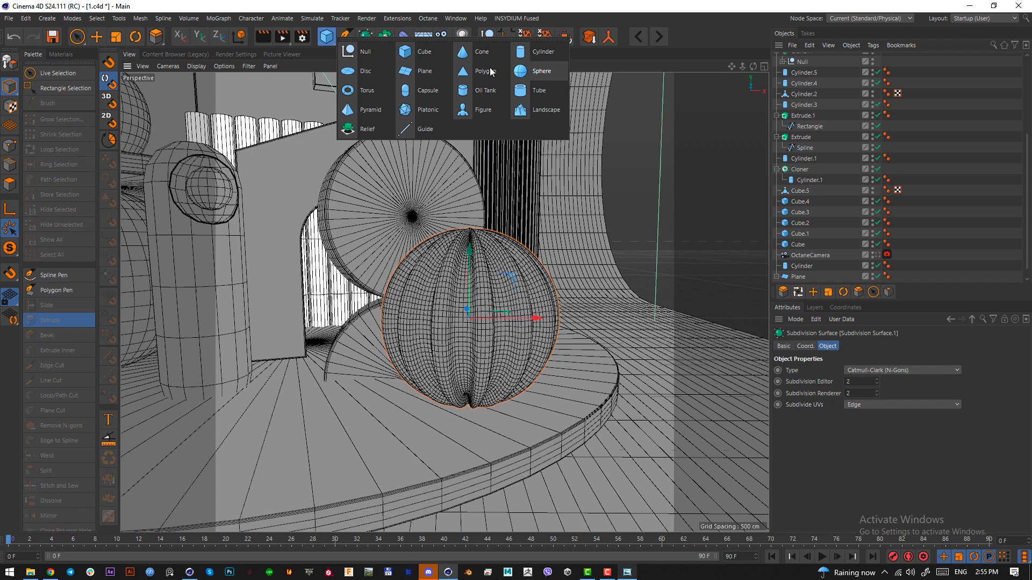
left_click(535, 72)
scroll(489, 365, "down", 1)
scroll(806, 71, "up", 5)
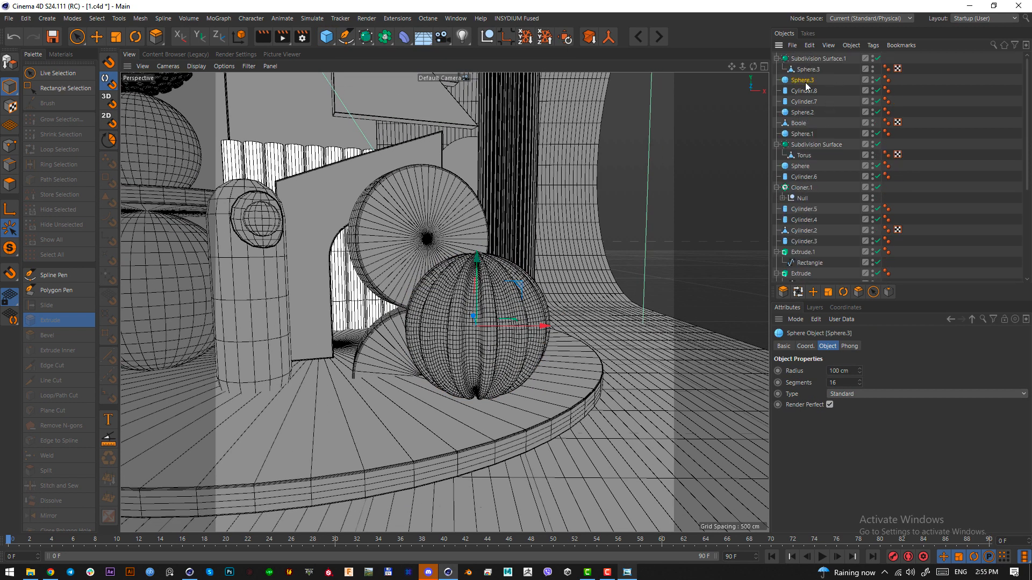
key("e")
key("F2")
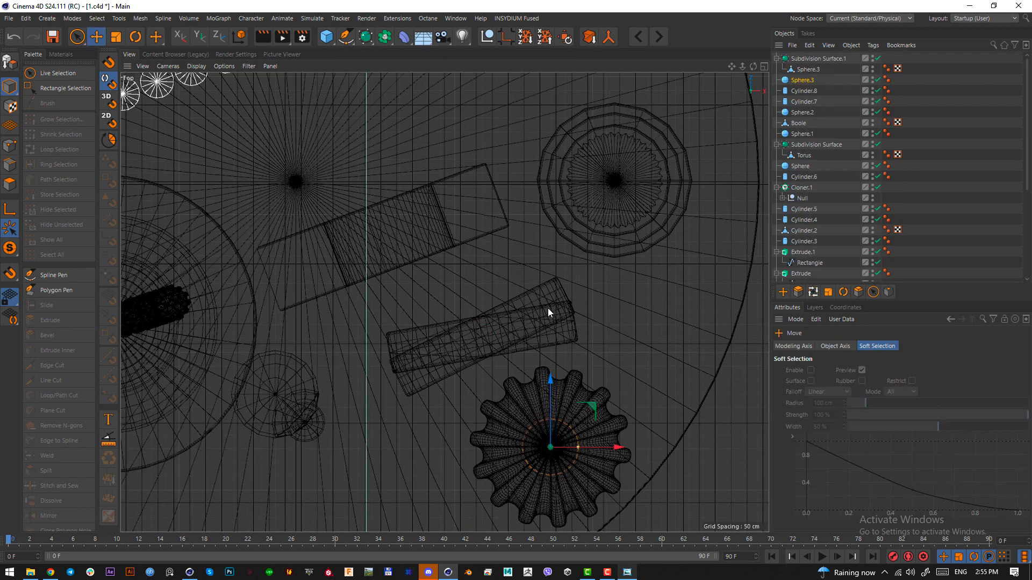
key("F1")
scroll(485, 288, "up", 3)
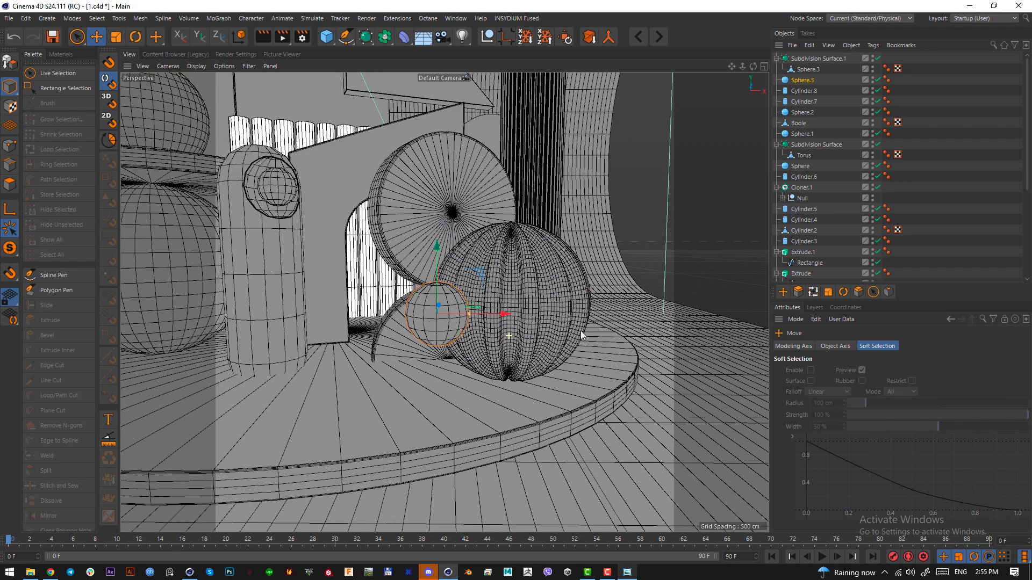
left_click_drag(580, 330, 557, 427)
key("F2")
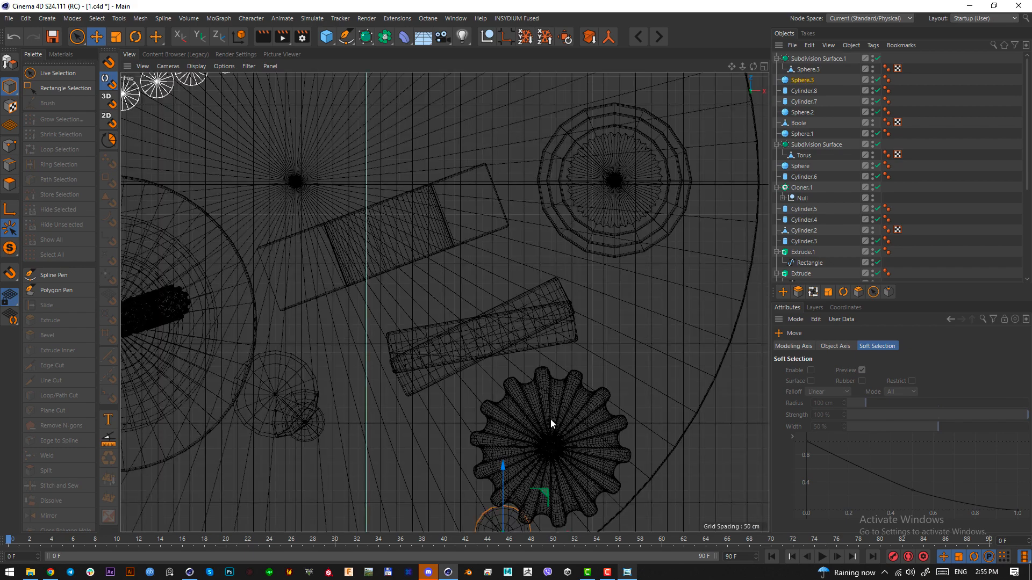
Increase the small front sphere's segments to 36 and save the scene
key("F1")
key("F3")
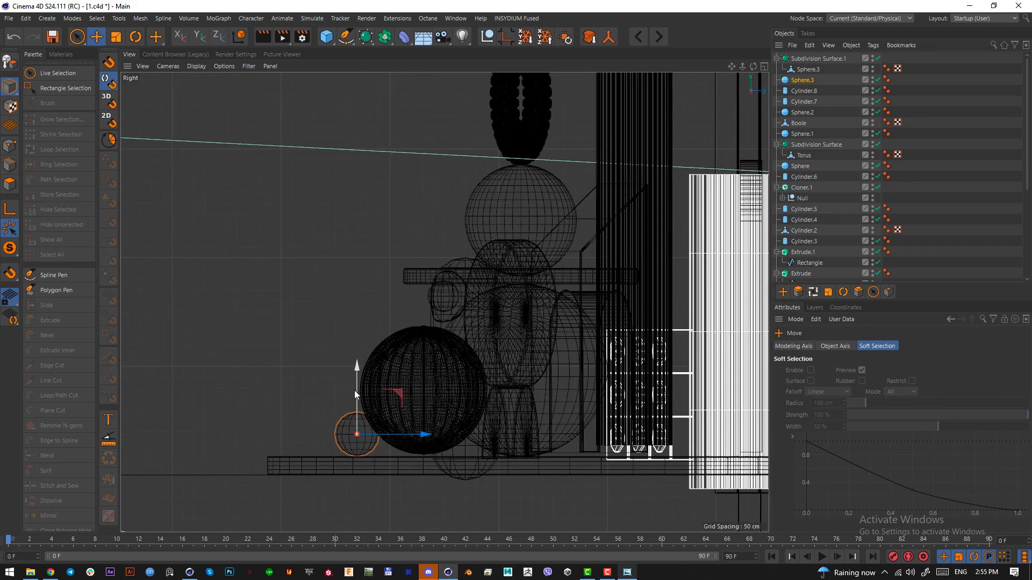
key("F1")
left_click(805, 84)
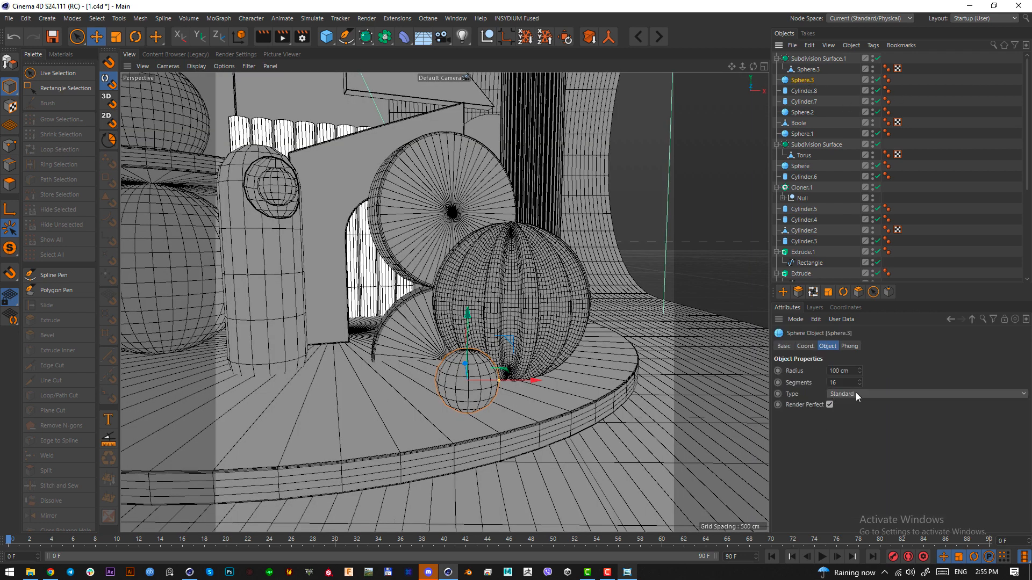
left_click_drag(859, 380, 859, 371)
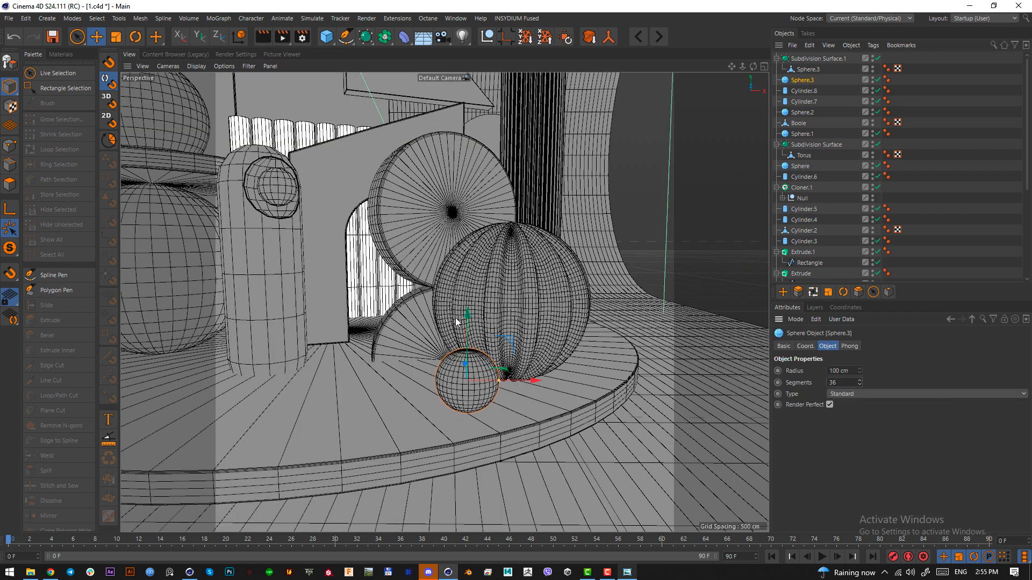
scroll(874, 212, "down", 5)
key("ctrl+s")
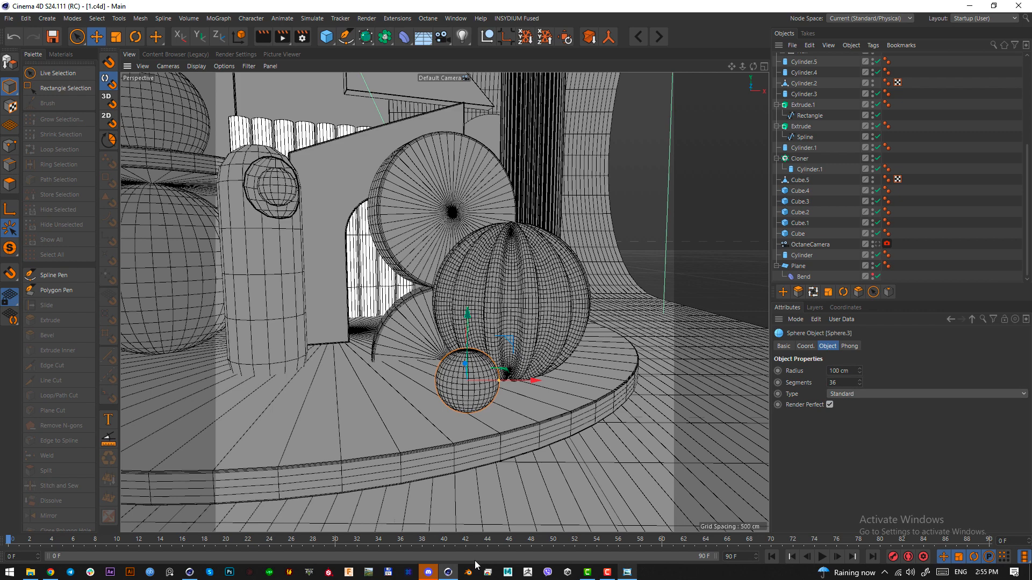
Switch to the reference image in Windows Photo Viewer and examine the pink vase-shaped object near the front before returning to Cinema 4D
left_click(628, 572)
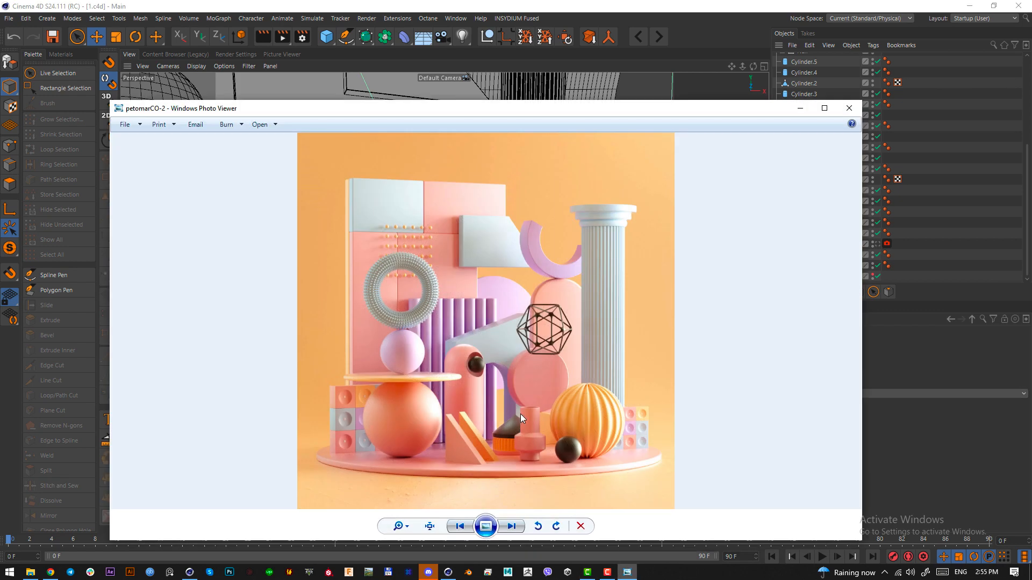
key("Print")
left_click_drag(515, 401, 546, 474)
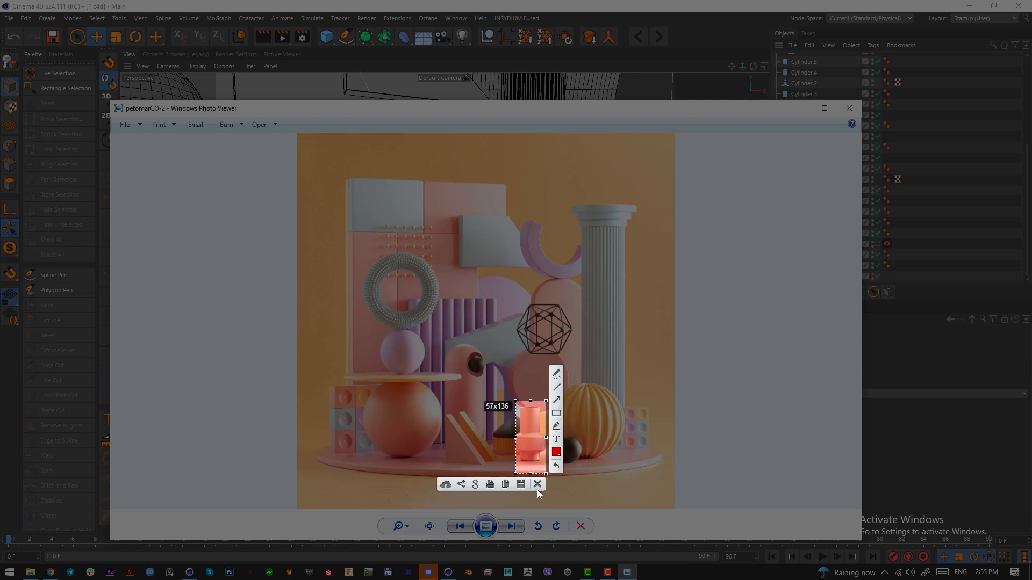
left_click(537, 484)
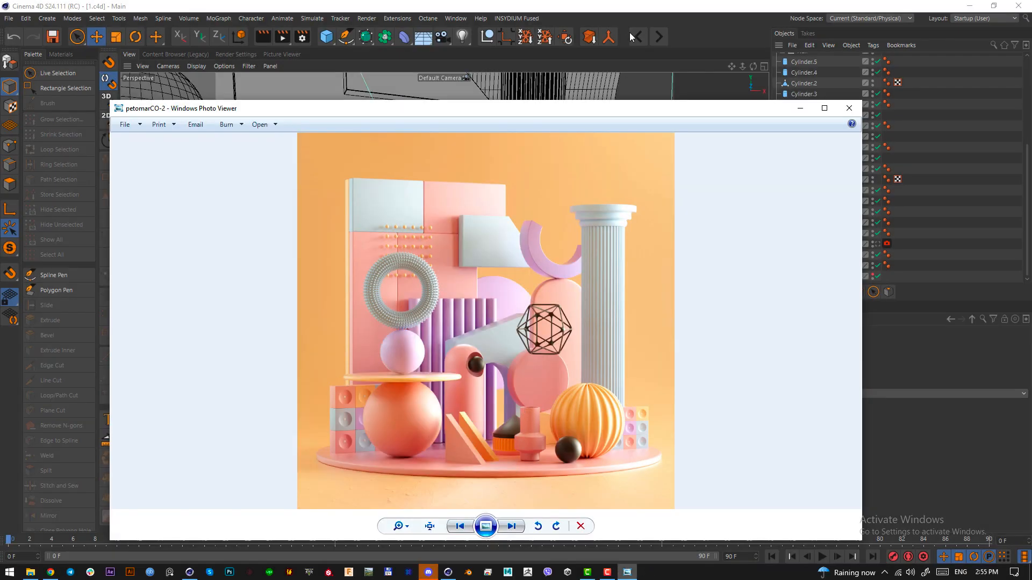
left_click(618, 7)
Add a cylinder about 127 cm in radius and 327 cm high, placed between the capsule and the ribbed sphere
scroll(541, 250, "down", 5)
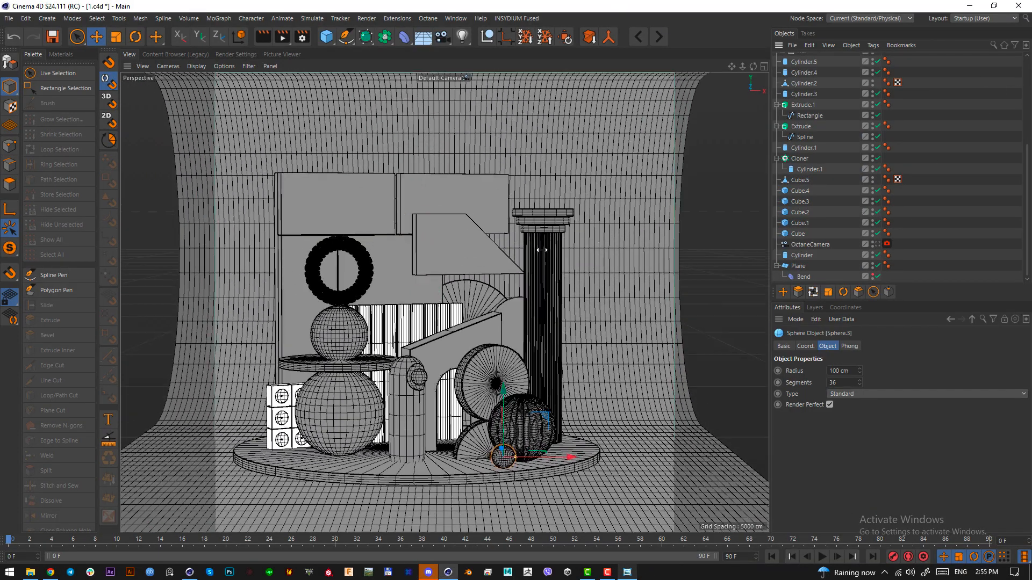
left_click_drag(325, 39, 542, 51)
key("F2")
key("e")
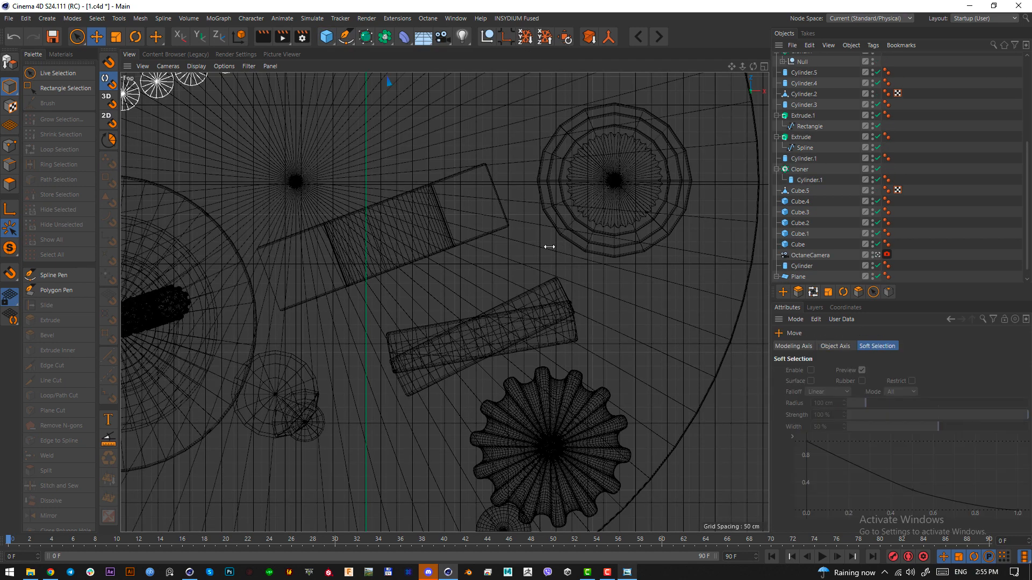
scroll(549, 246, "down", 6)
left_click_drag(544, 292, 562, 366)
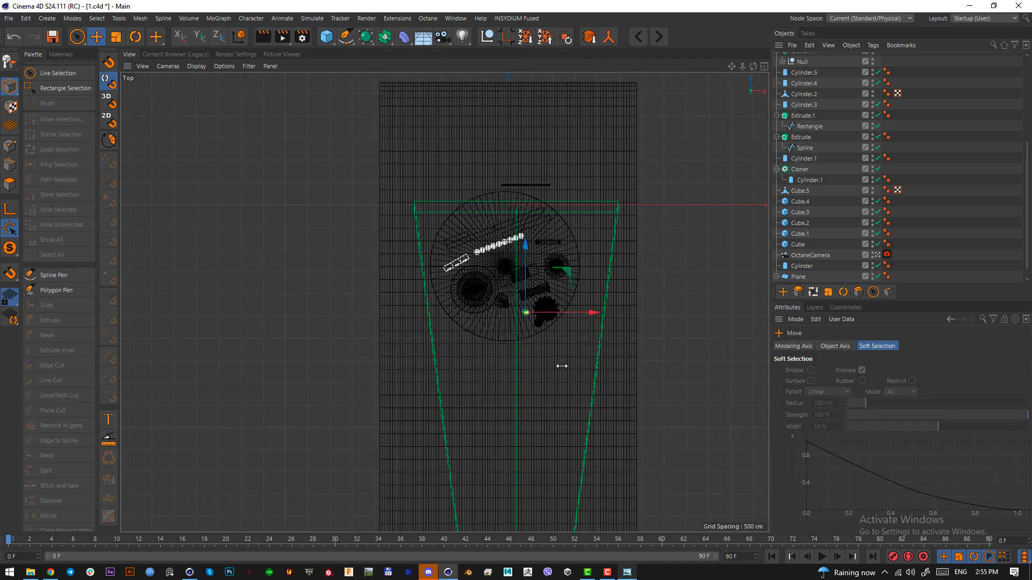
key("F1")
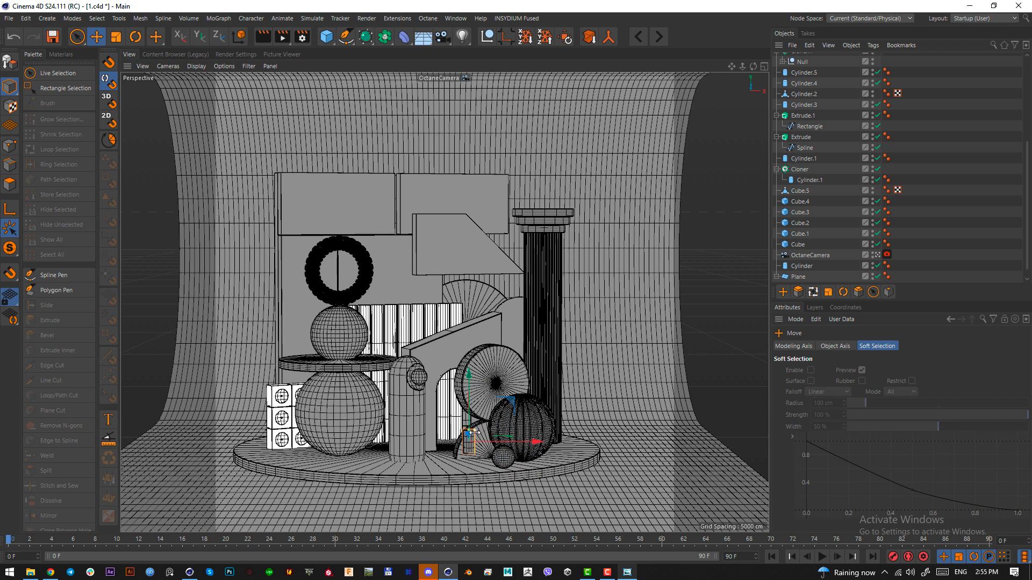
left_click_drag(473, 432, 494, 410)
scroll(832, 115, "up", 5)
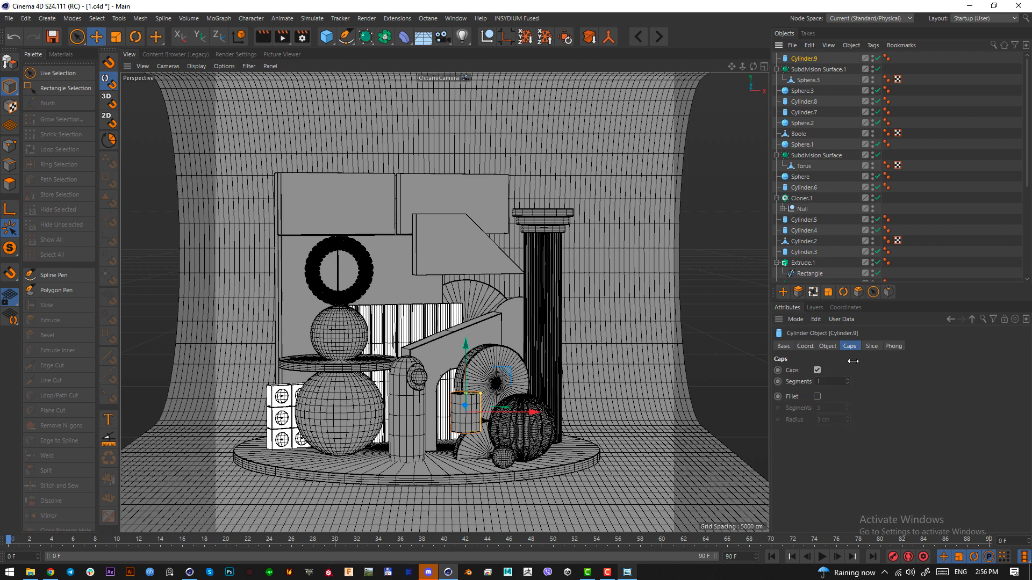
Leave the Octane camera and frame the new cylinder in the default camera view
left_click(827, 346)
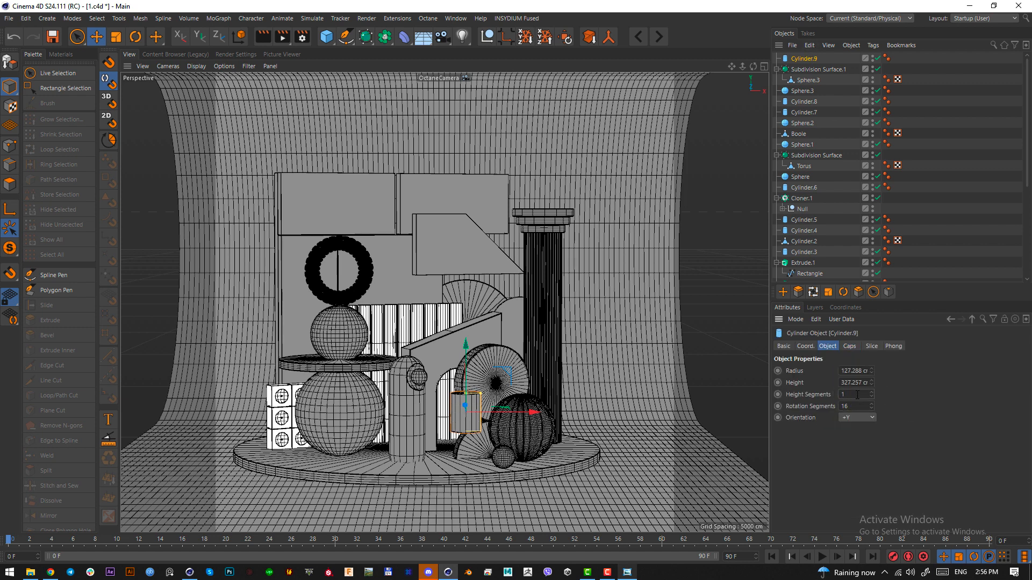
scroll(955, 250, "down", 5)
left_click(877, 245)
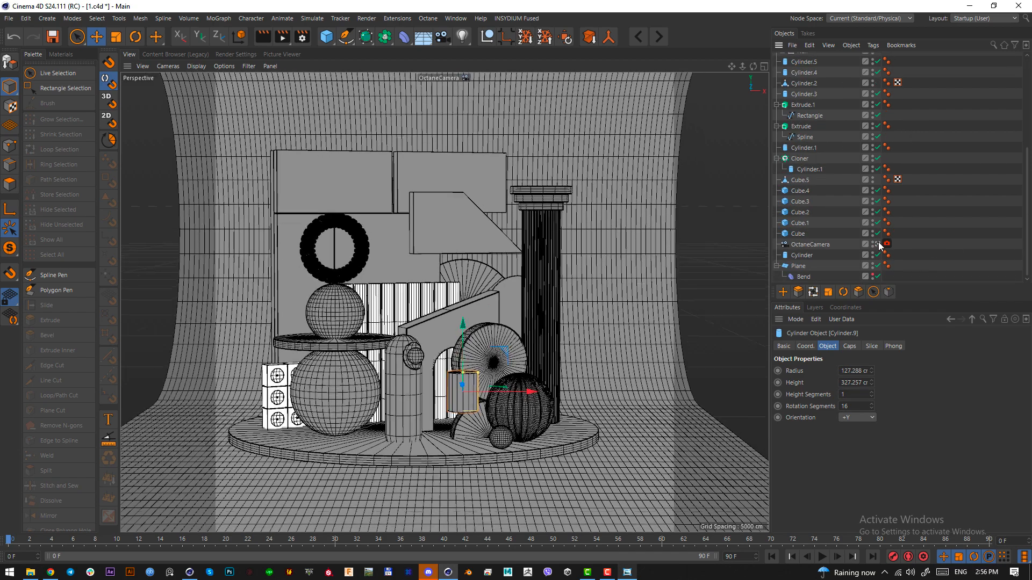
scroll(364, 273, "up", 6)
middle_click_drag(363, 273, 460, 366)
scroll(460, 366, "up", 3)
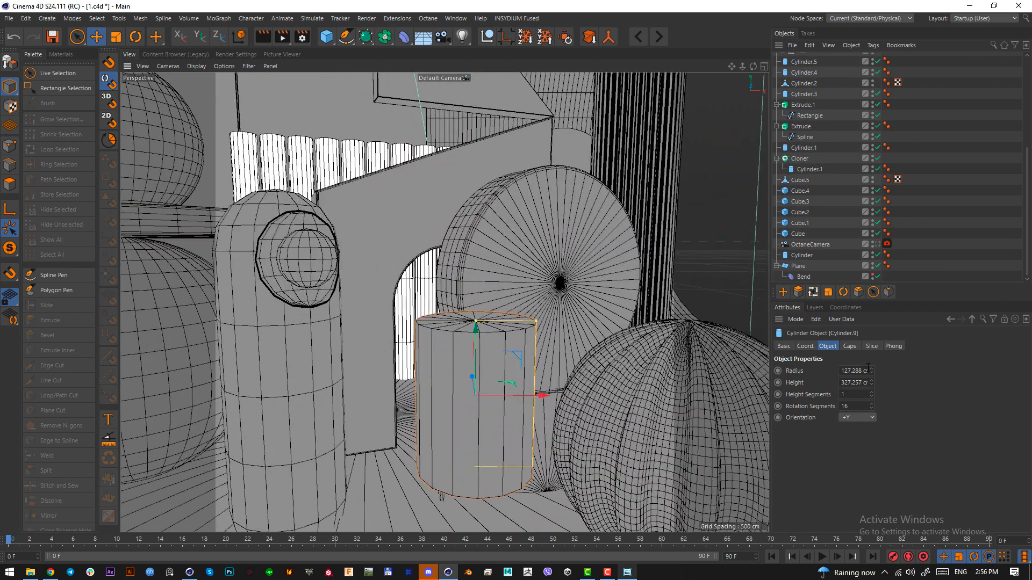
Turn off the new cylinder's caps and make it an editable polygon object
left_click(850, 346)
left_click(817, 371)
left_click_drag(473, 376, 495, 249, "alt")
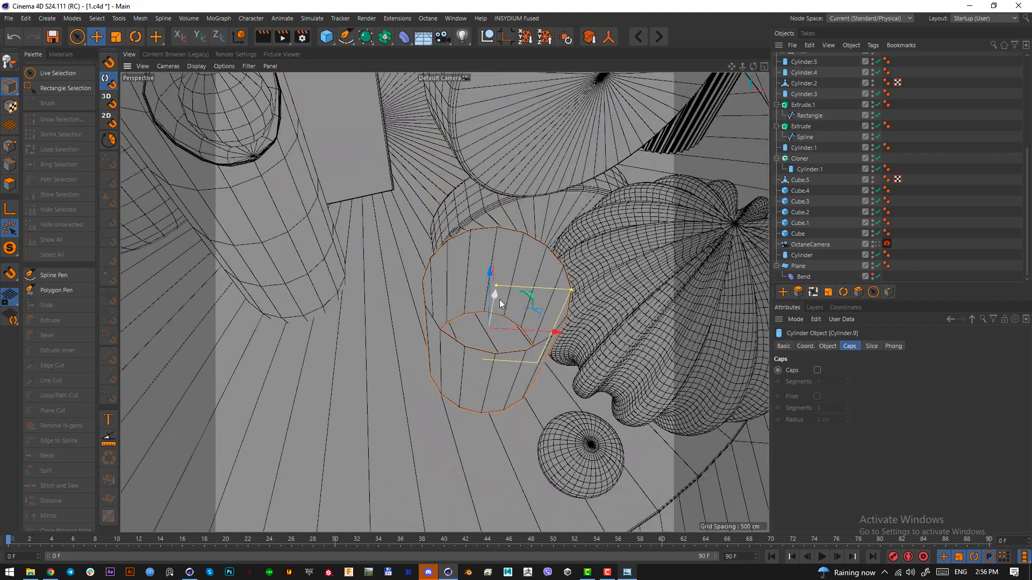
left_click_drag(500, 303, 480, 232, "alt")
scroll(801, 56, "up", 5)
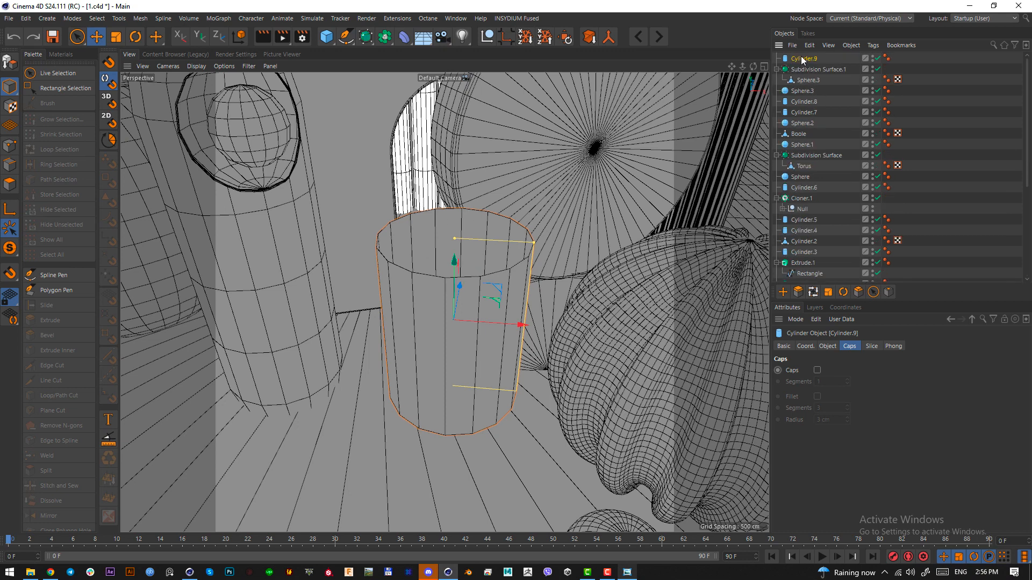
key("c")
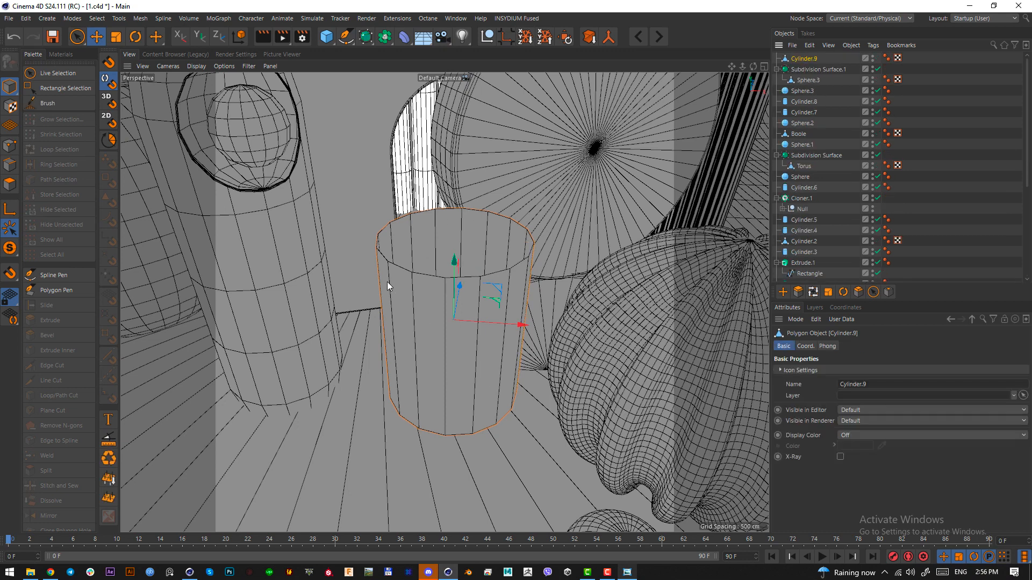
Add an edge loop just below the cylinder's upper rim at about a 3.5 % offset with Loop/Path Cut
left_click(9, 164)
left_click_drag(446, 301, 450, 290, "alt")
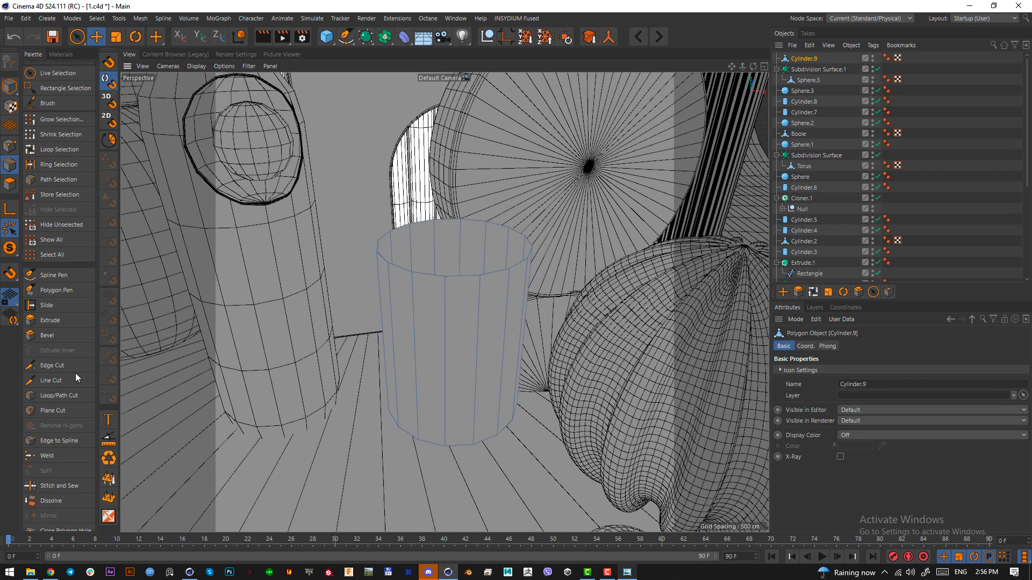
left_click(82, 394)
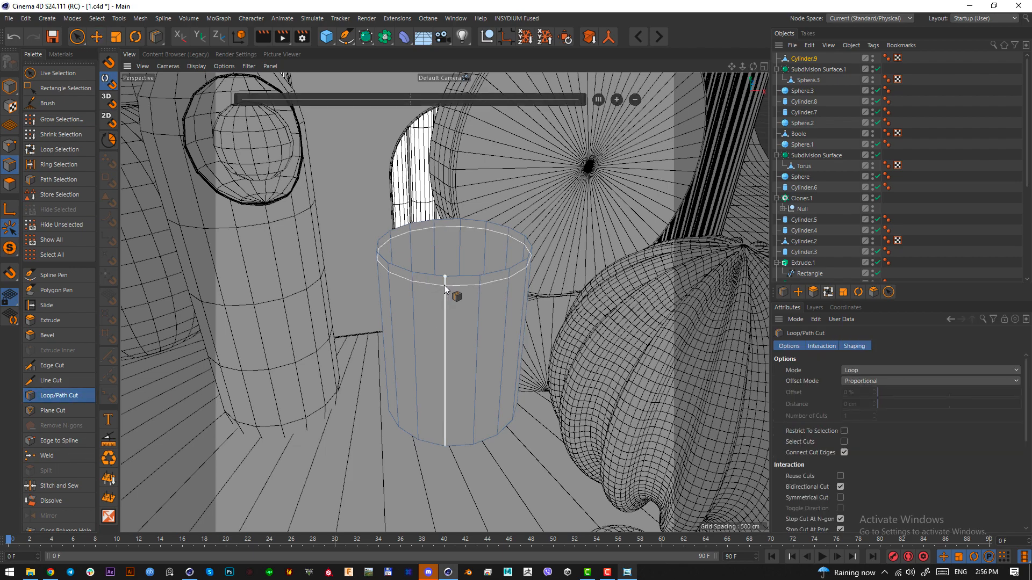
scroll(451, 367, "up", 6)
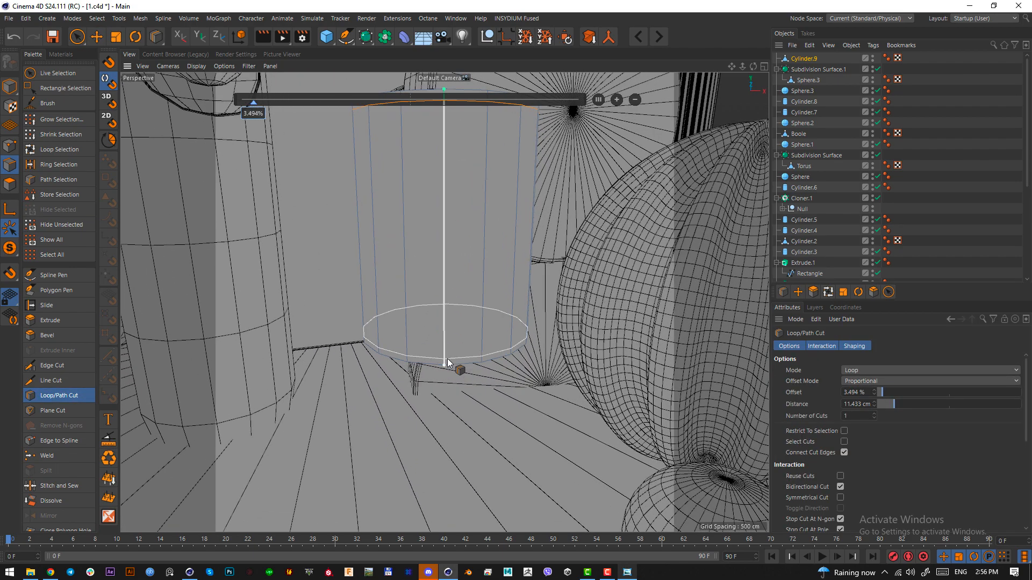
scroll(445, 361, "down", 6)
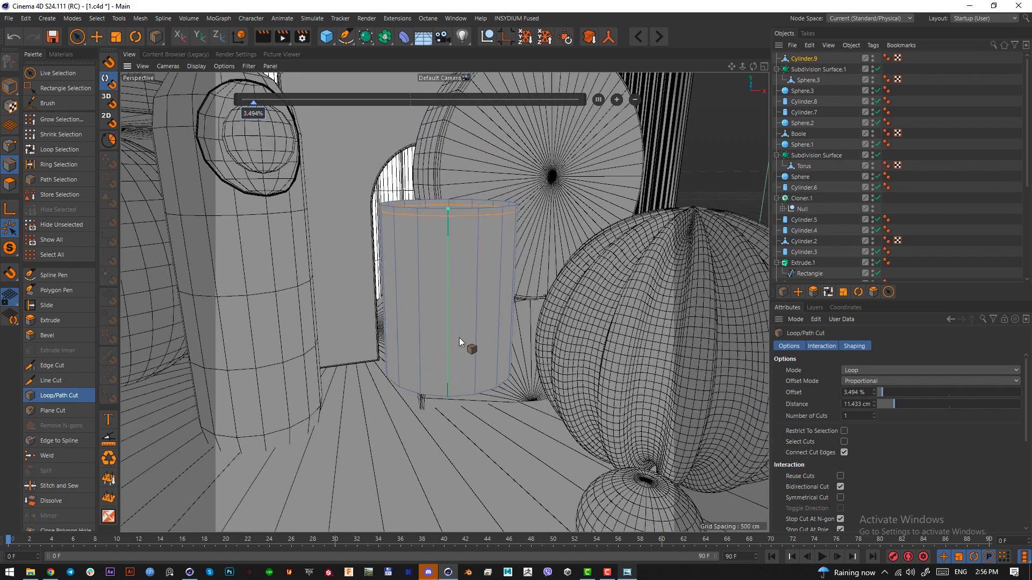
Extrude the cylinder's bottom edge loop outward and lower the new edge to form a sloping shoulder
right_click(455, 295)
left_click(459, 359)
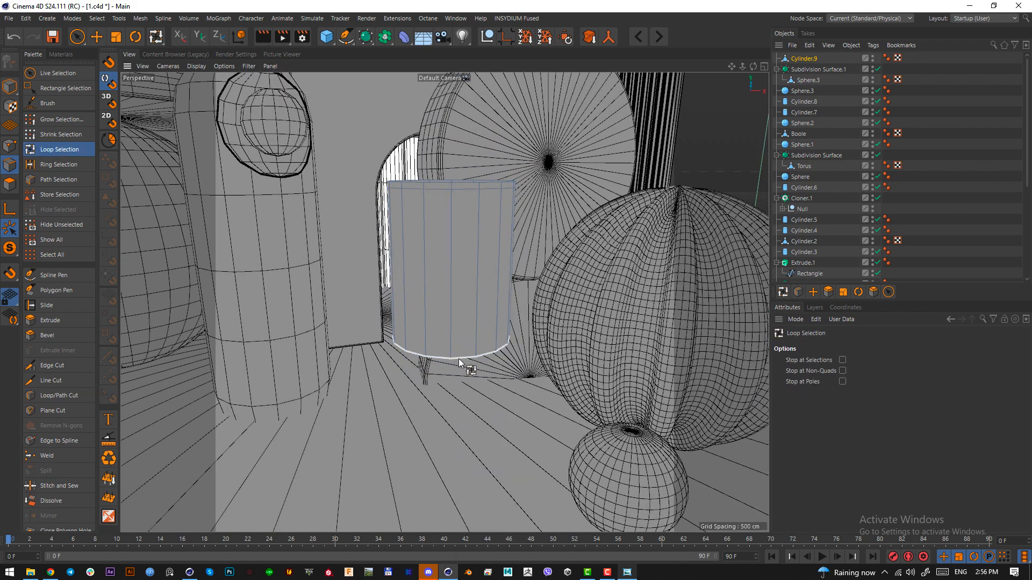
left_click(466, 352)
scroll(455, 291, "up", 4)
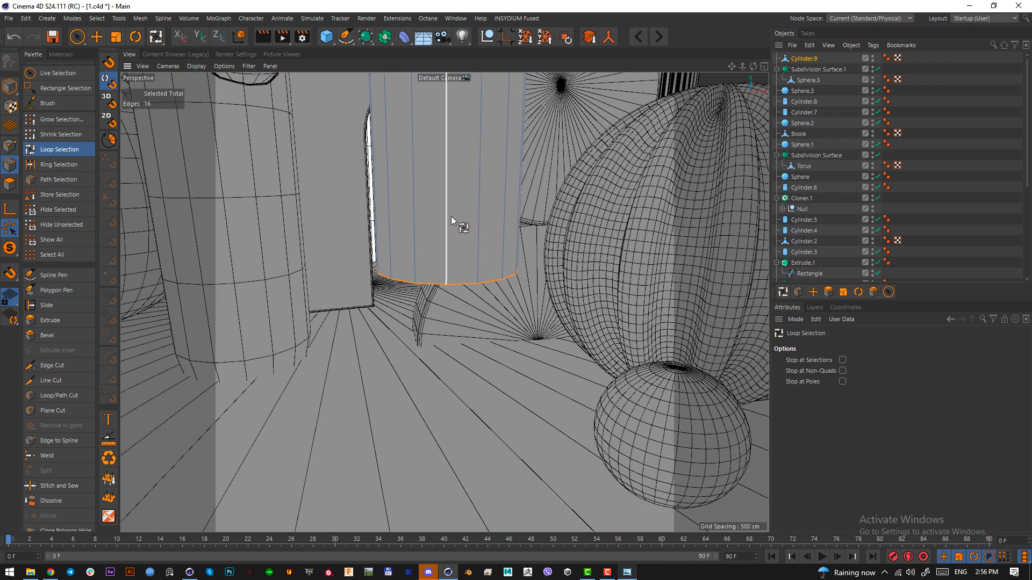
key("e")
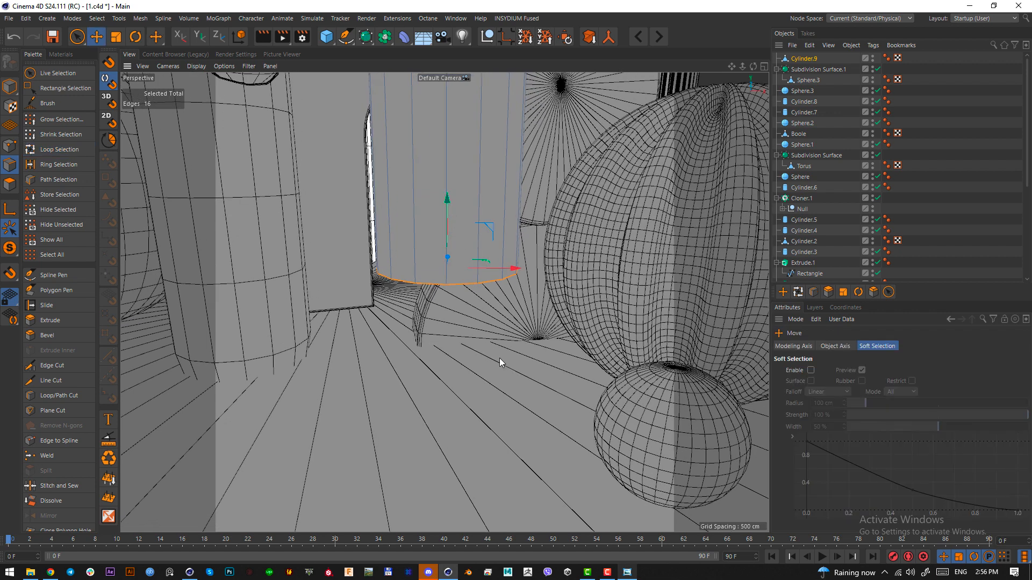
key("t")
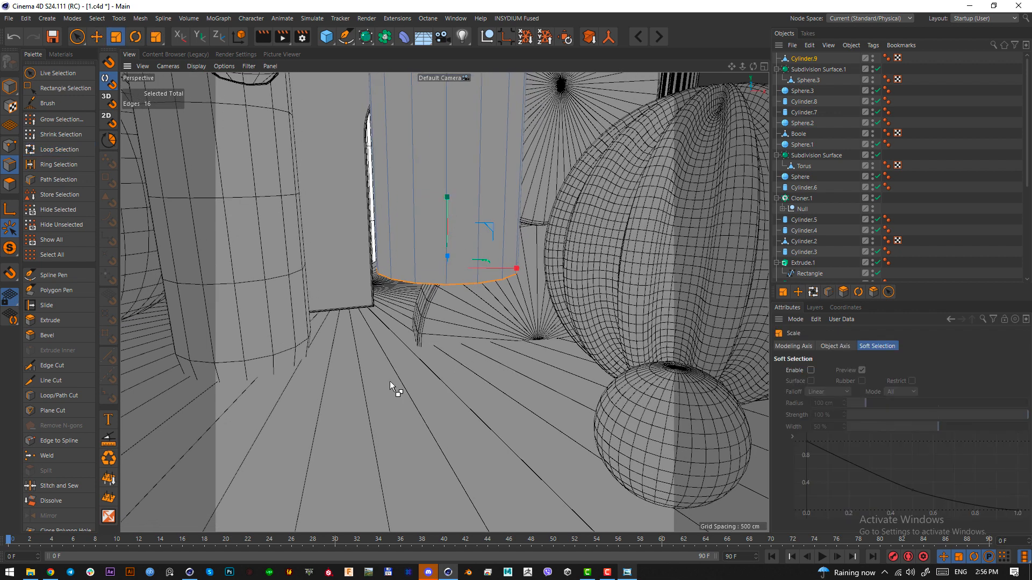
left_click_drag(389, 381, 386, 359)
key("e")
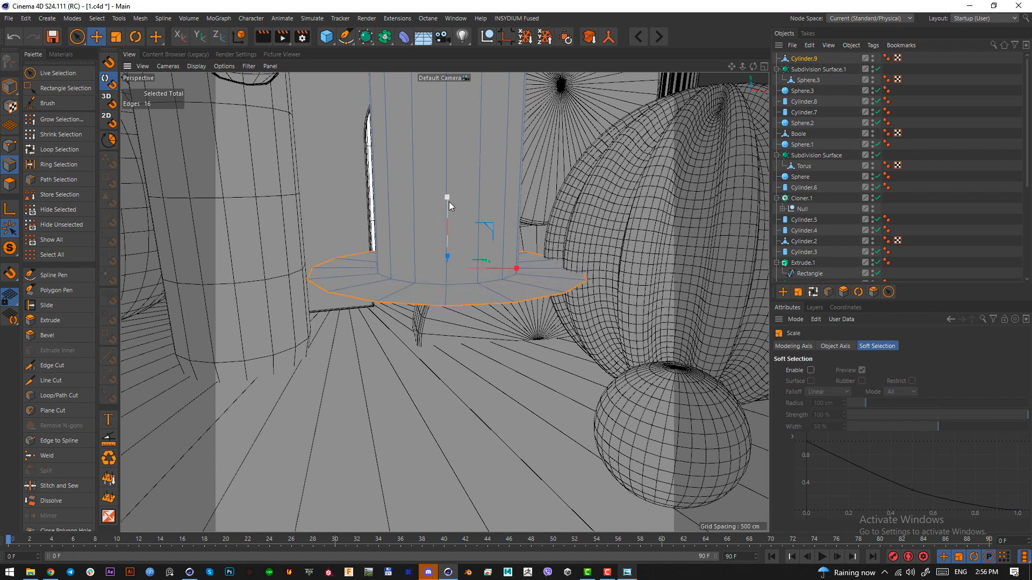
left_click_drag(449, 202, 456, 244)
Extrude the shoulder's outer edge loop downward to form the vertical wall of the vase's wide body
key("t")
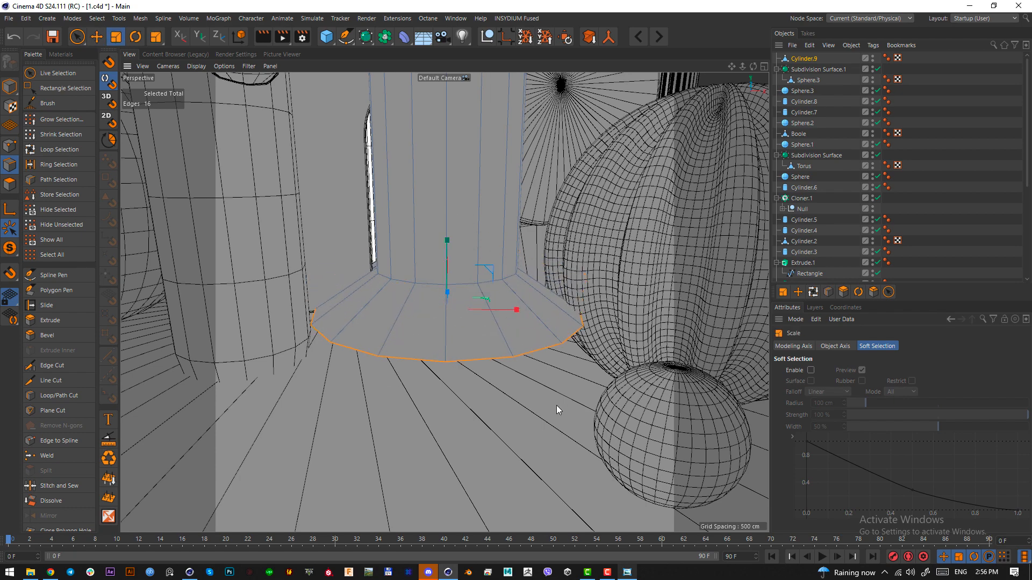
left_click_drag(524, 415, 597, 398, "alt")
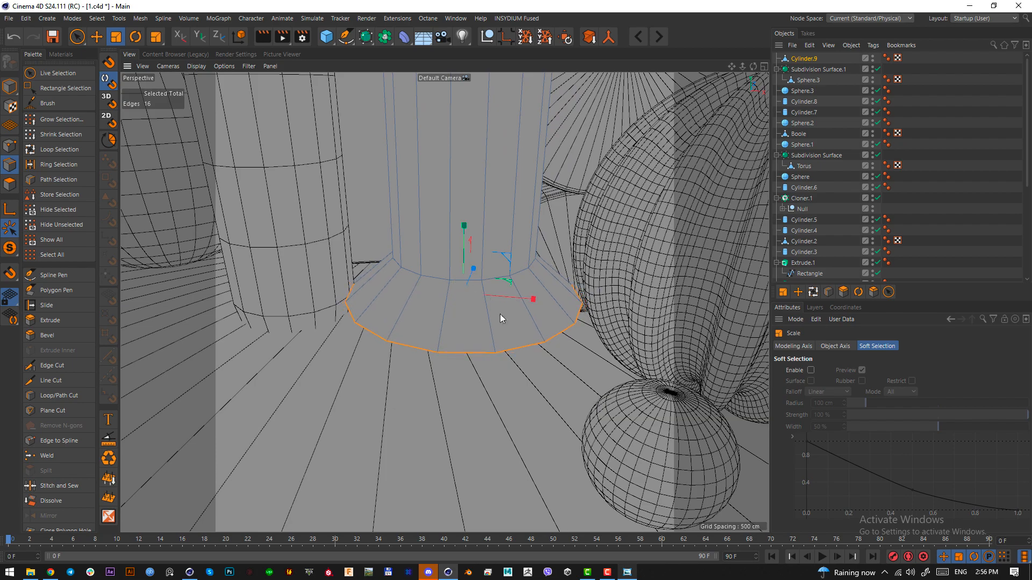
left_click_drag(499, 314, 489, 211, "alt")
middle_click_drag(489, 211, 491, 256, "alt")
right_click_drag(491, 257, 478, 305, "alt")
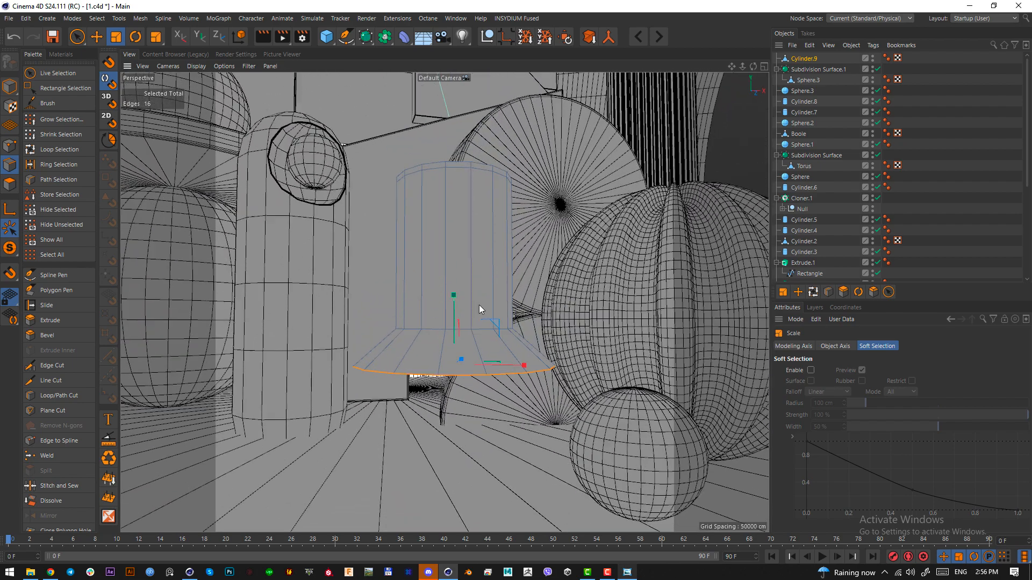
key("ctrl+a")
key("e")
left_click_drag(455, 218, 420, 298, "alt")
double_click(465, 323)
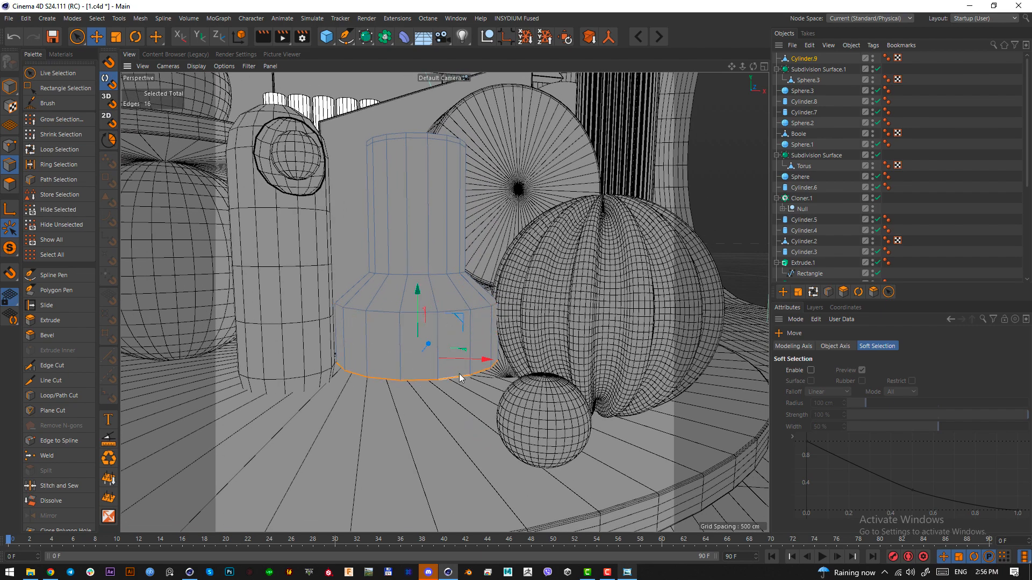
Extend the vase's lower edge loop downward and scale it inward to taper the base
left_click_drag(459, 377, 433, 324, "alt")
key("t")
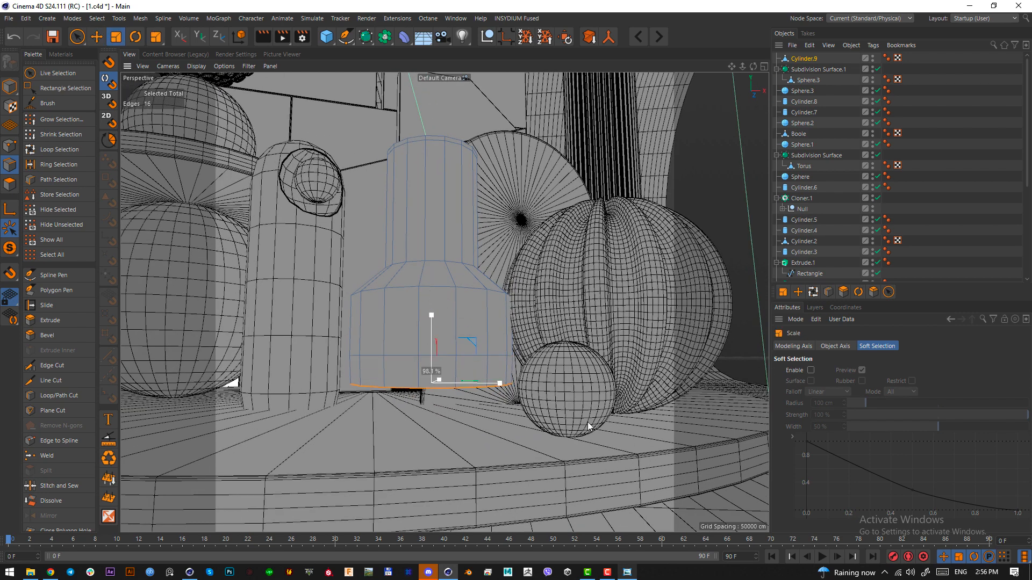
left_click_drag(591, 424, 389, 458)
left_click_drag(439, 389, 437, 341, "alt")
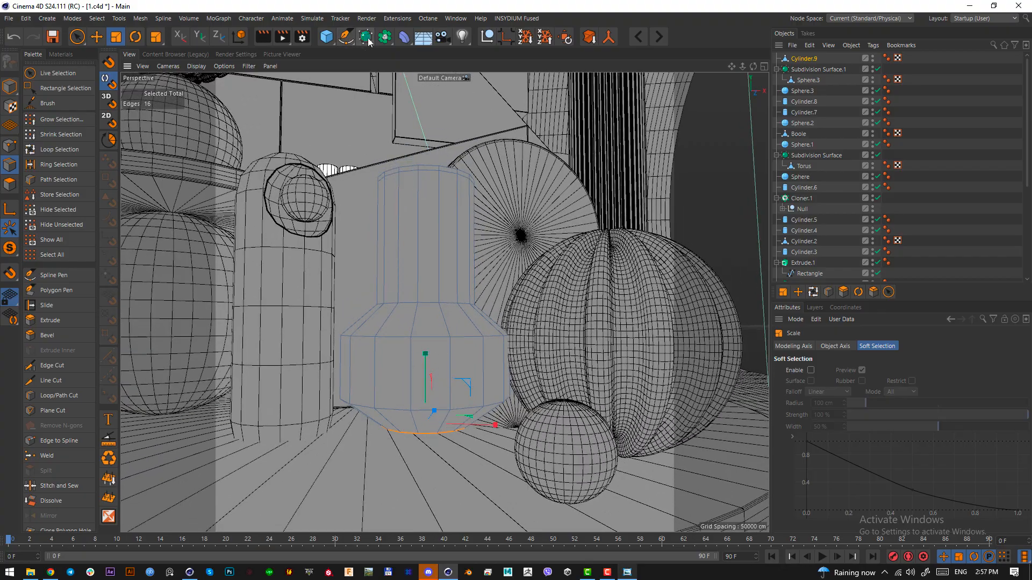
Put the vase mesh under a Subdivision Surface to smooth its shape
left_click(345, 36, "alt")
scroll(455, 315, "up", 5)
left_click_drag(424, 283, 425, 303, "alt")
scroll(423, 303, "down", 4)
left_click_drag(443, 346, 467, 366, "alt")
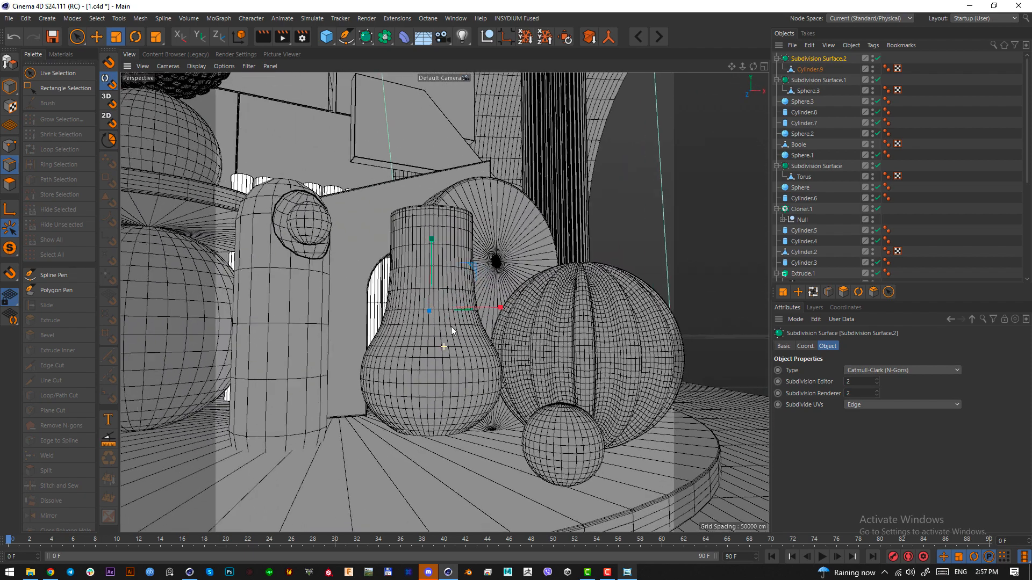
scroll(465, 356, "up", 3)
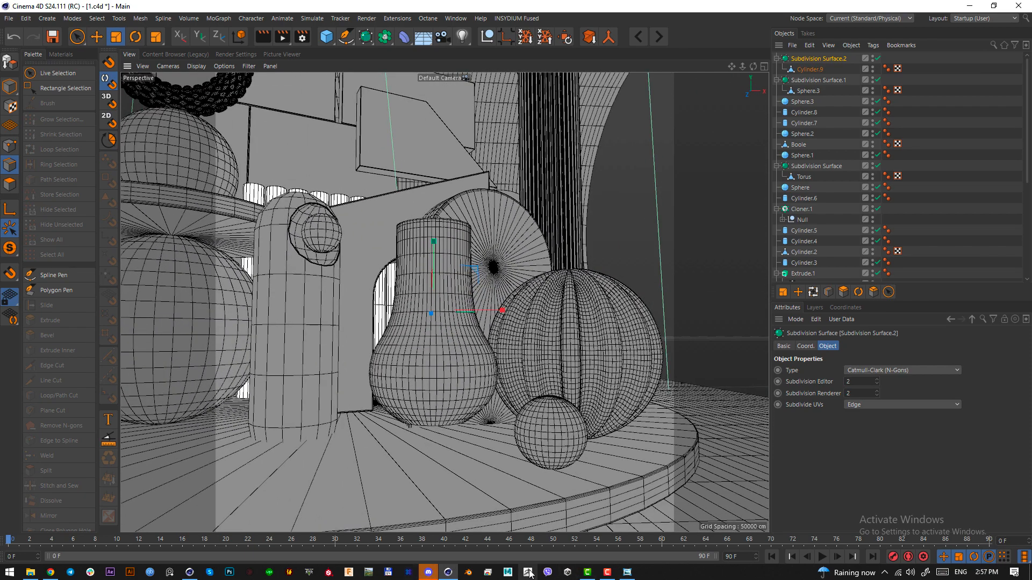
Reposition the smoothed vase on the round platform beside the ribbed sphere and view the scene through the OctaneCamera
left_click(627, 573)
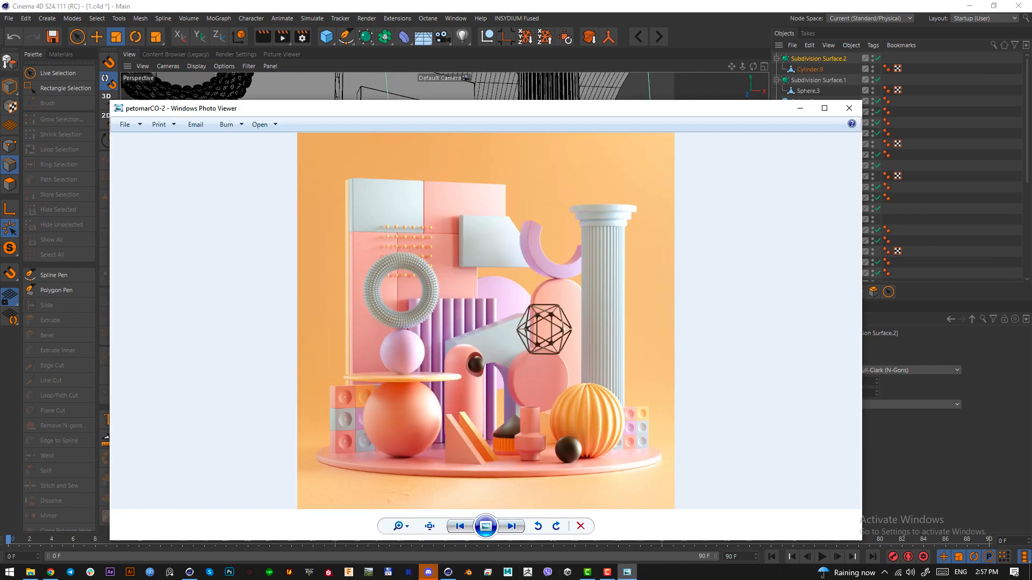
left_click(800, 108)
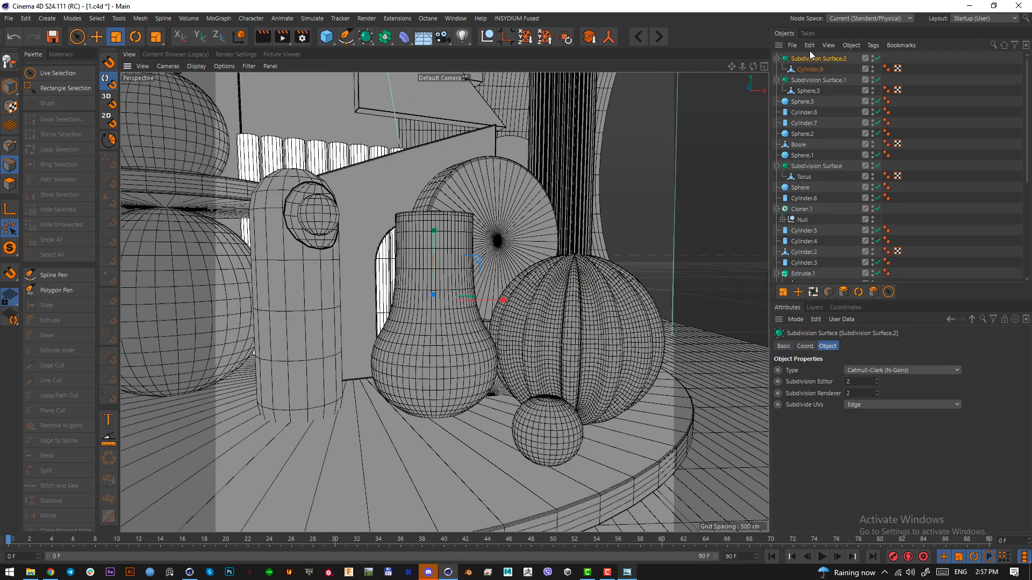
left_click(9, 86)
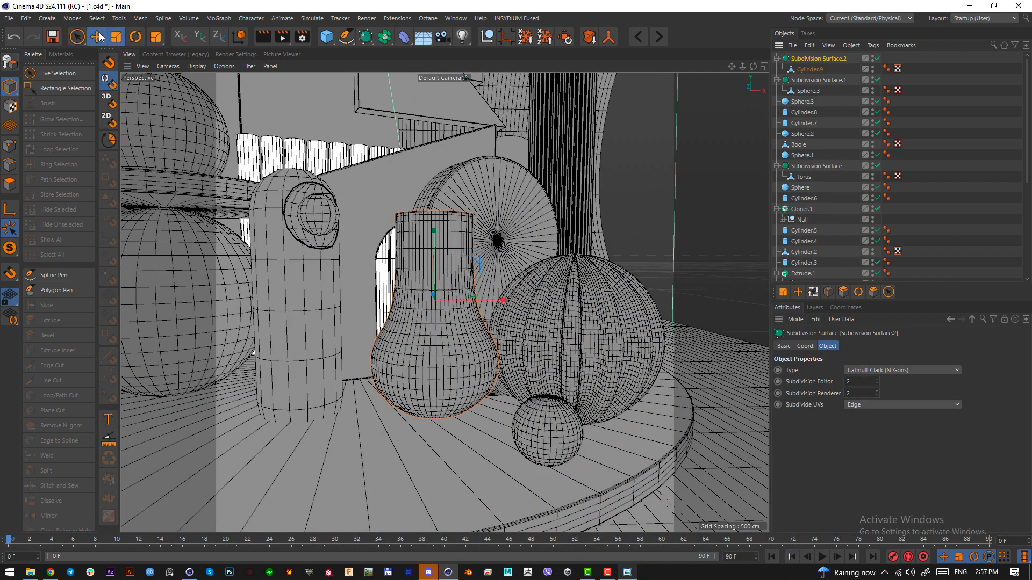
key("e")
left_click_drag(432, 258, 412, 341)
scroll(898, 200, "down", 5)
left_click(882, 243)
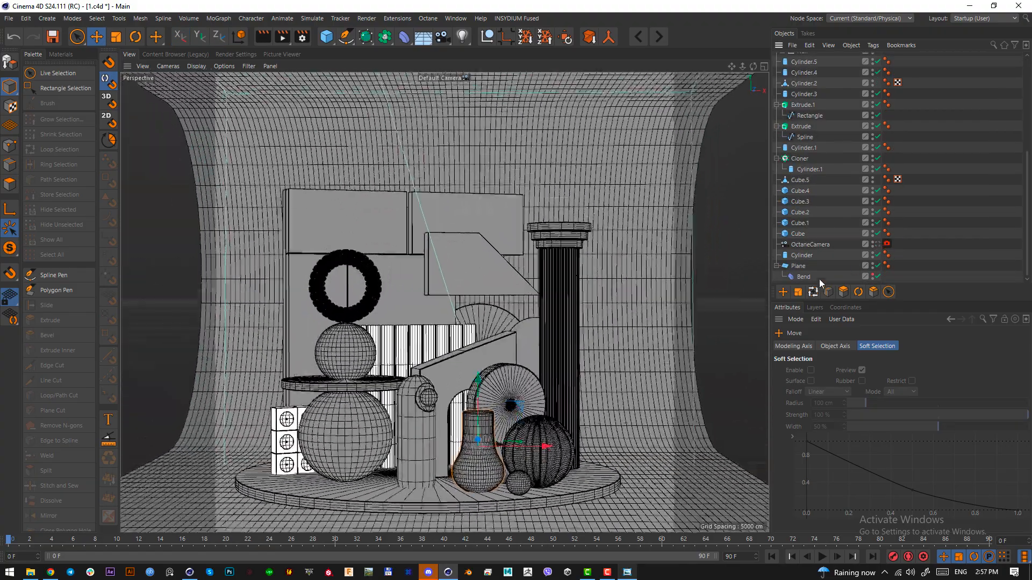
left_click_drag(588, 366, 592, 363)
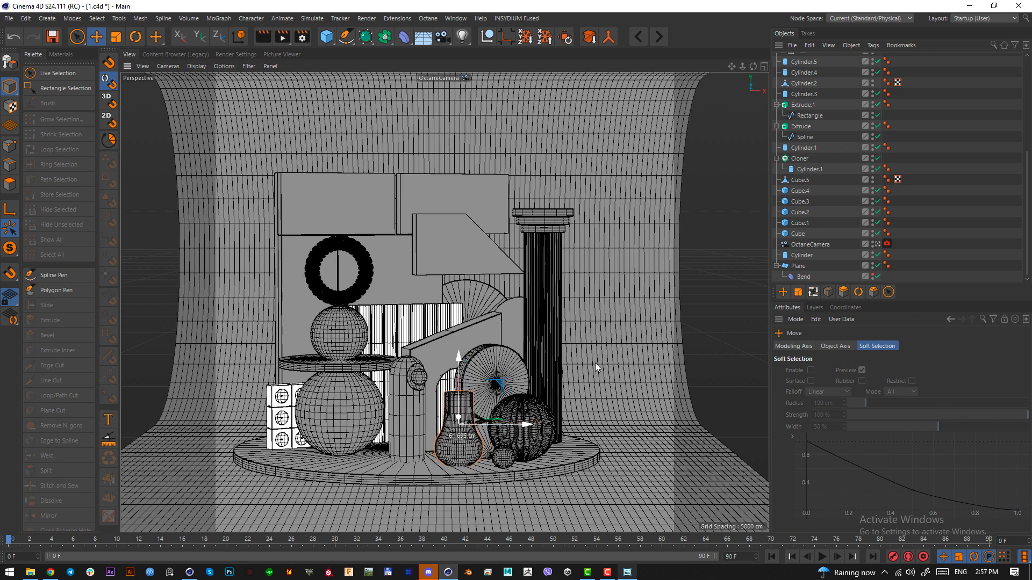
Examine the dimpled block grid behind the ribbed sphere in the reference image
left_click(626, 572)
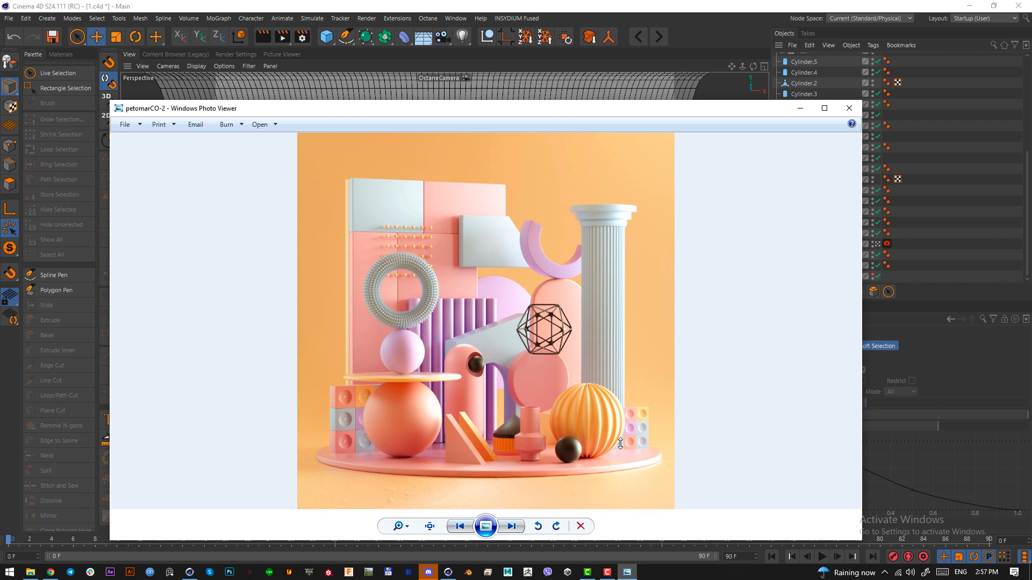
key("Print")
left_click_drag(649, 411, 621, 452)
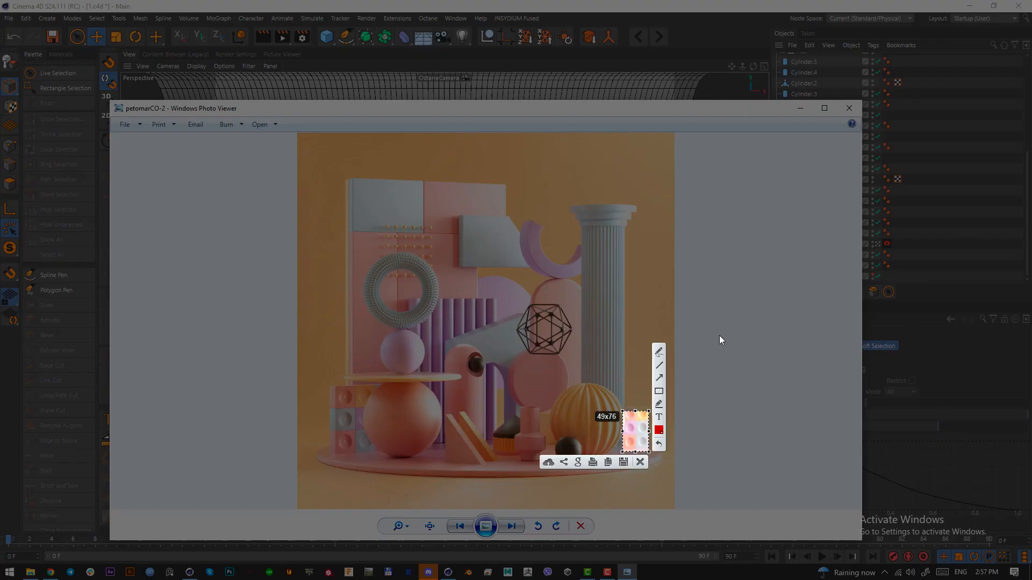
left_click(640, 462)
key("alt+Tab")
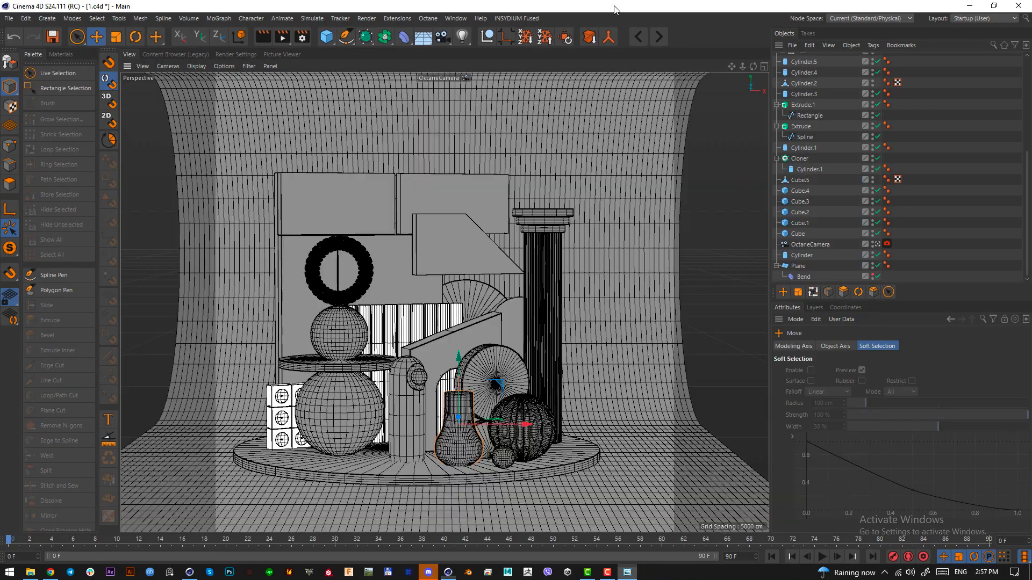
Duplicate the Cloner.1 block grid and convert the copy into editable objects
left_click(77, 36)
left_click(284, 423)
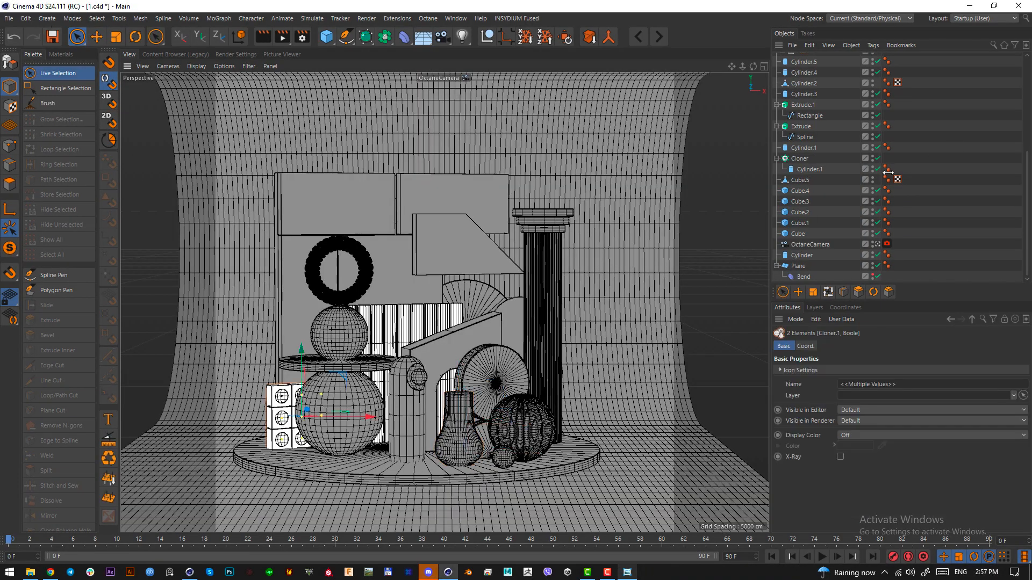
scroll(881, 174, "up", 5)
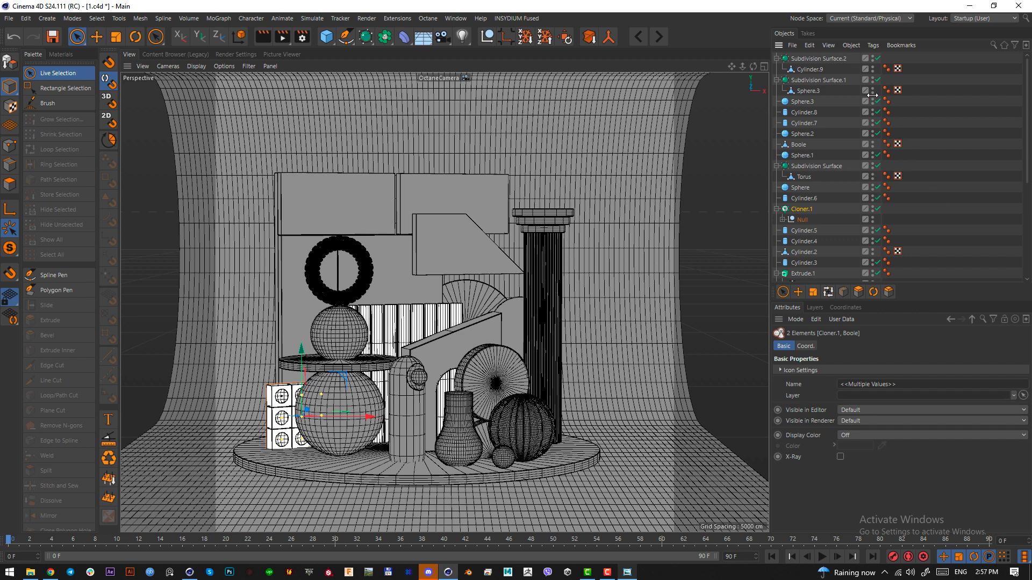
left_click(803, 207)
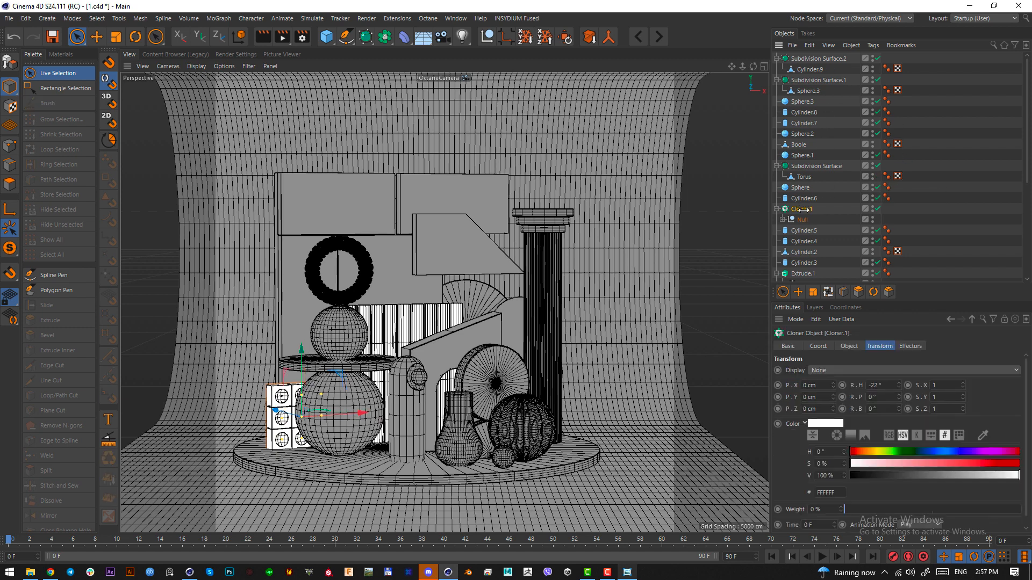
key("ctrl+c")
key("ctrl+v")
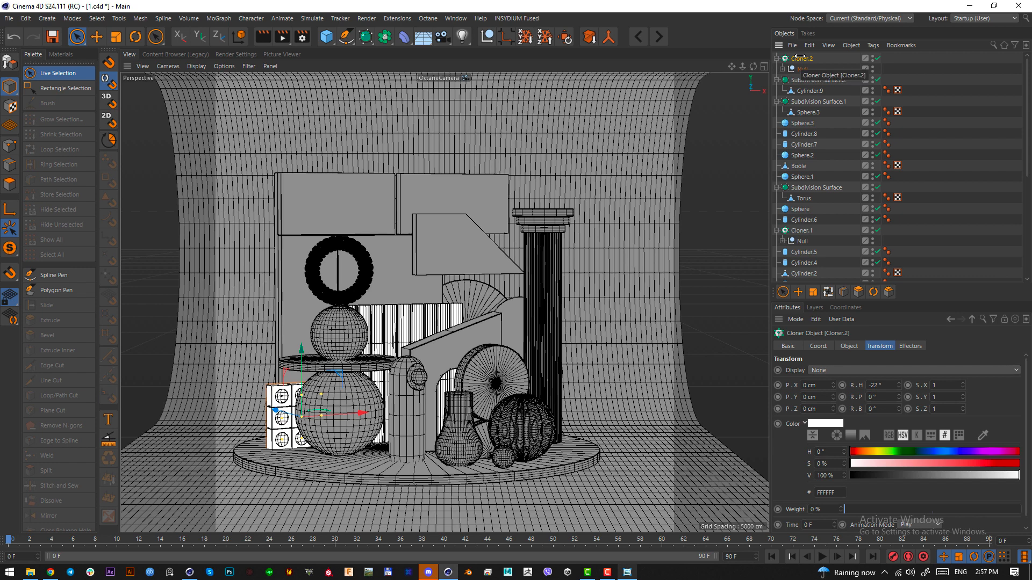
key("c")
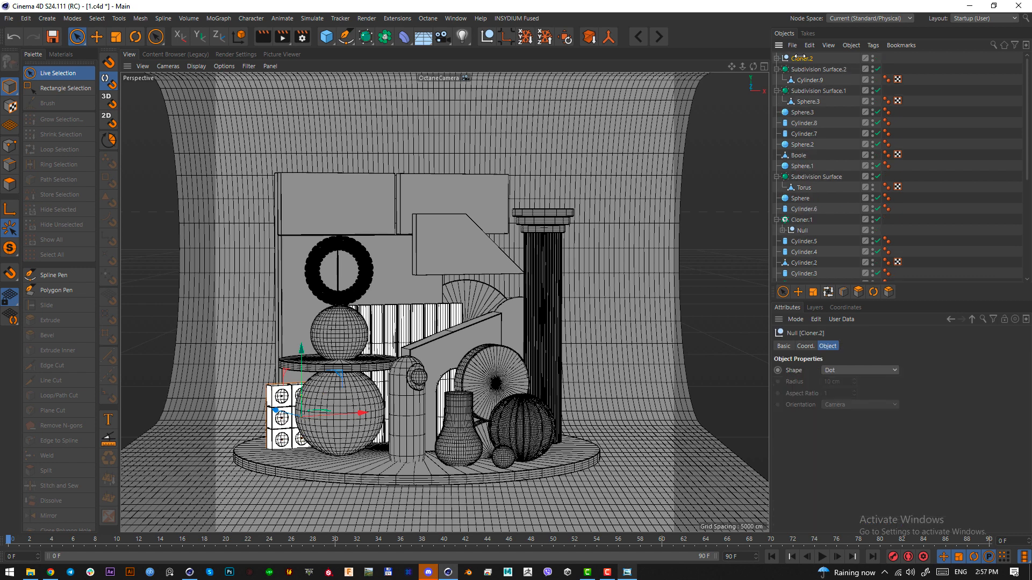
Move the copied block grid across the platform behind the ribbed sphere and rotate it to follow the platform's edge
key("e")
left_click_drag(354, 412, 660, 310)
key("F2")
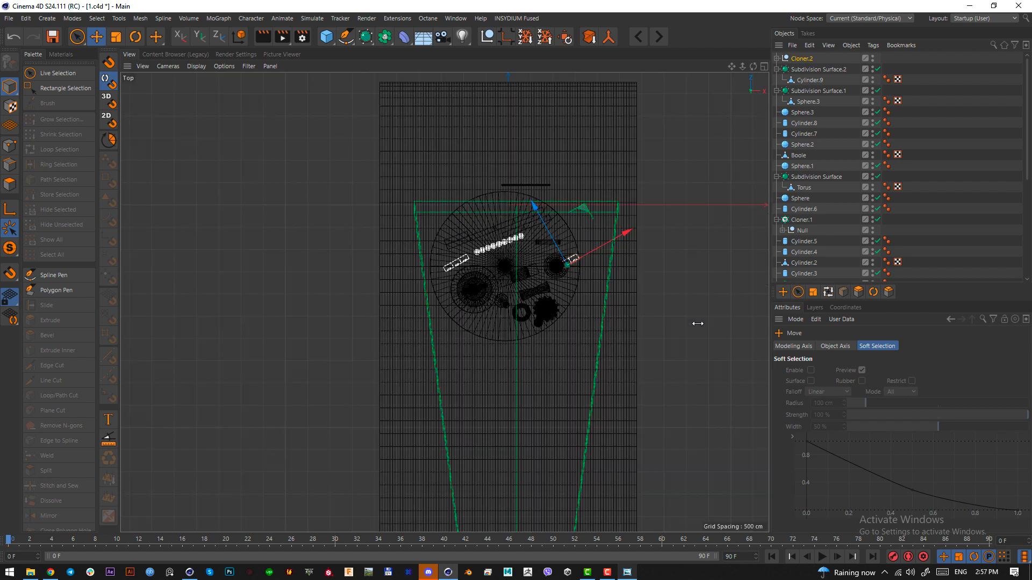
scroll(691, 323, "up", 10)
middle_click_drag(478, 302, 487, 306, "alt")
key("r")
left_click_drag(538, 317, 500, 368)
Scale down the copied block grid beside the column in the camera view
key("e")
key("F1")
key("t")
left_click_drag(678, 298, 633, 337)
key("e")
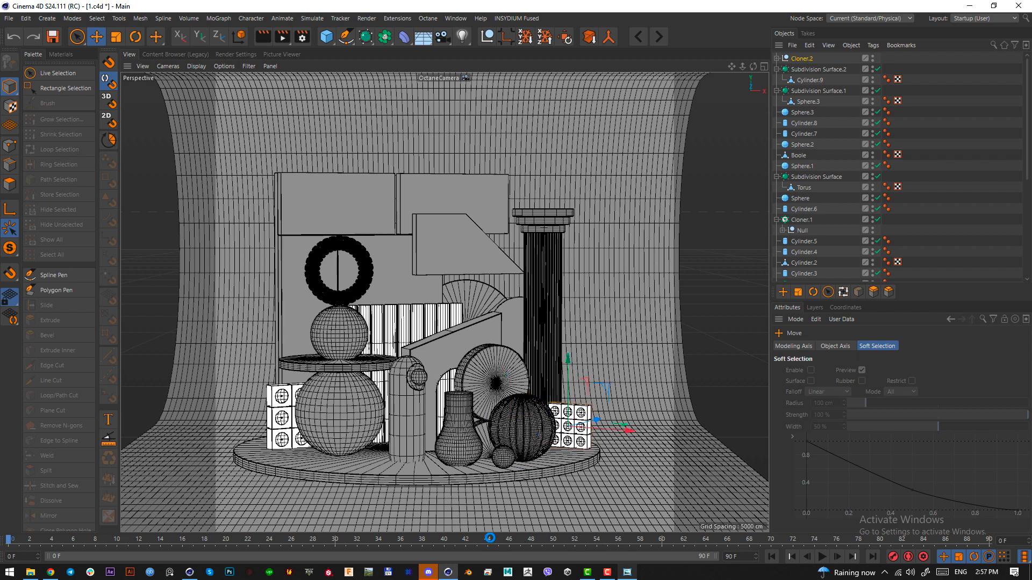
Examine the wedges, the ribbed container with its slanted dark top and the pink vase up close in the reference image
left_click(627, 574)
scroll(559, 477, "up", 5)
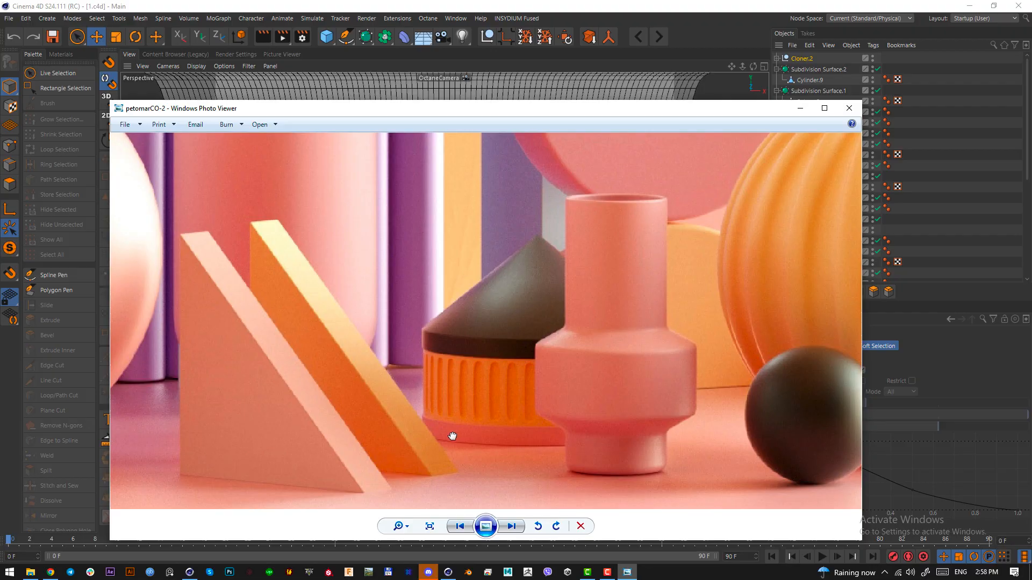
key("F1")
left_click_drag(422, 415, 658, 354)
left_click_drag(492, 384, 478, 314)
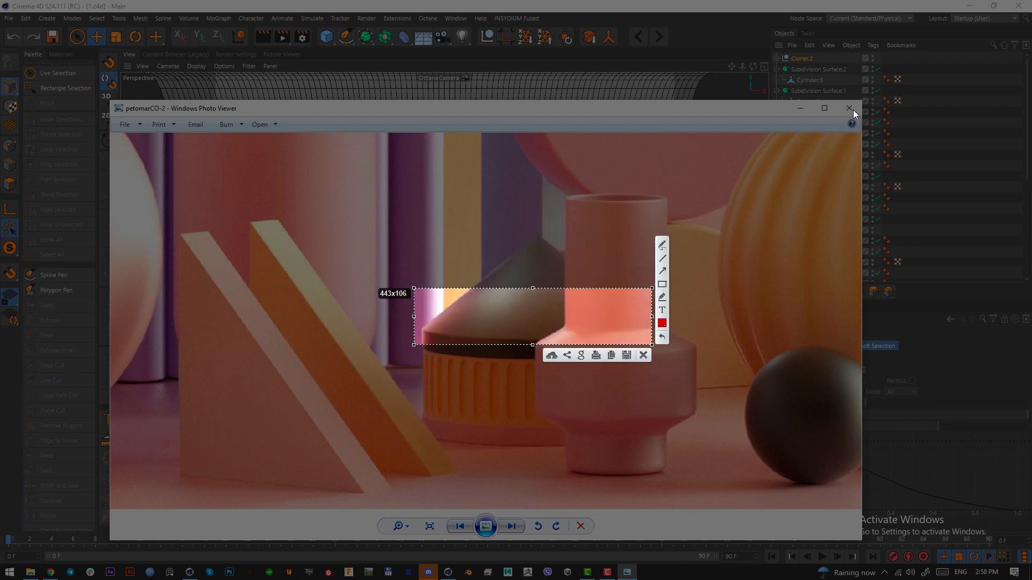
key("ctrl+c")
key("alt+F4")
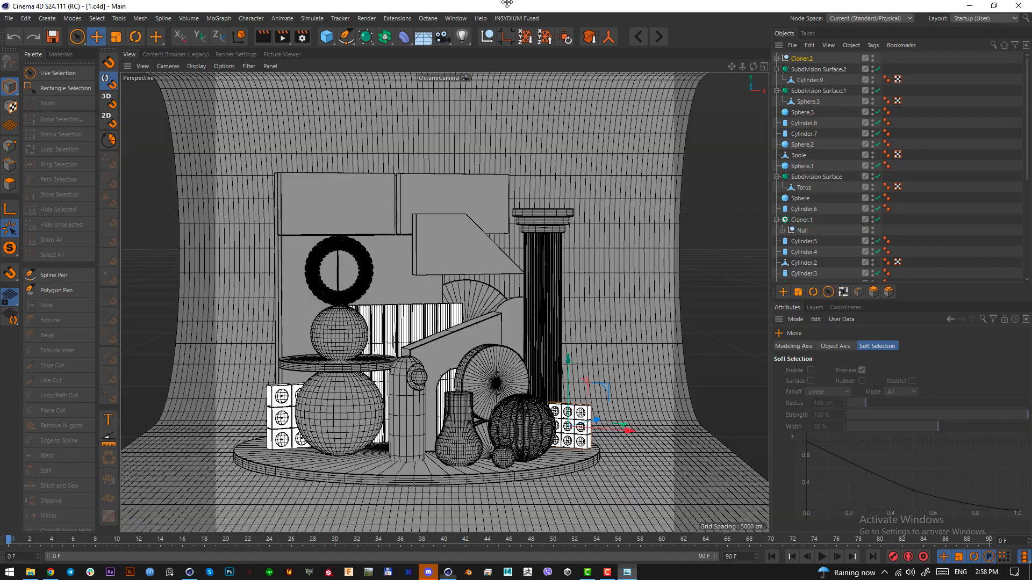
left_click(626, 571)
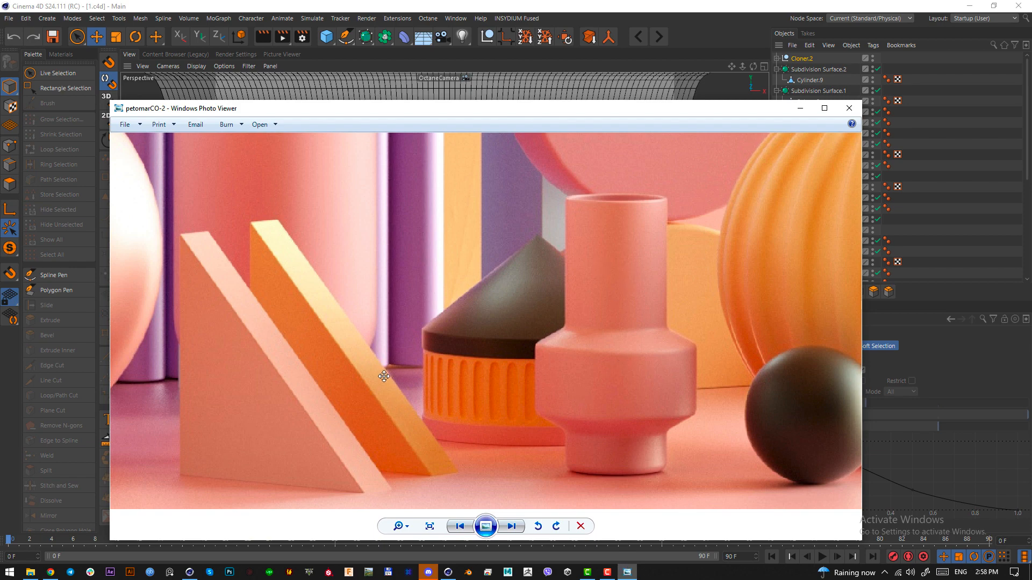
left_click(627, 572)
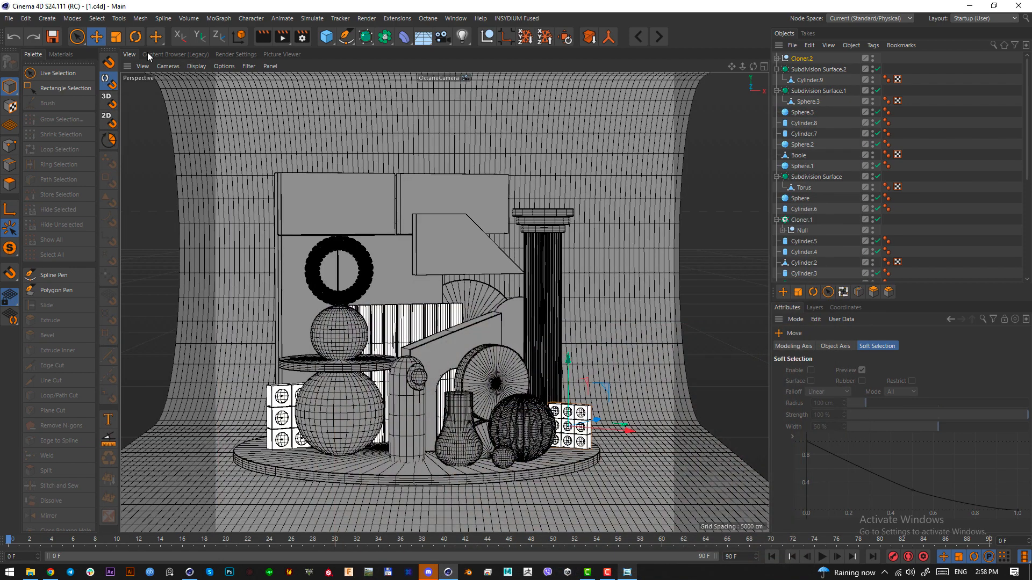
Scale the vase down slightly and move it toward the platform's front edge beside the small sphere
left_click(79, 38)
left_click(464, 434)
key("F2")
key("e")
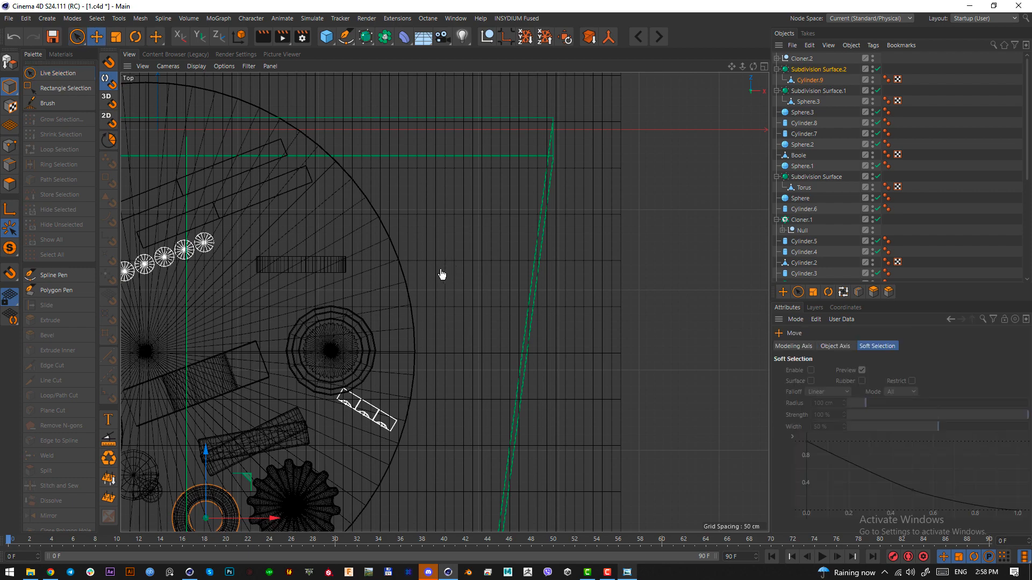
scroll(441, 275, "down", 2)
key("F1")
key("t")
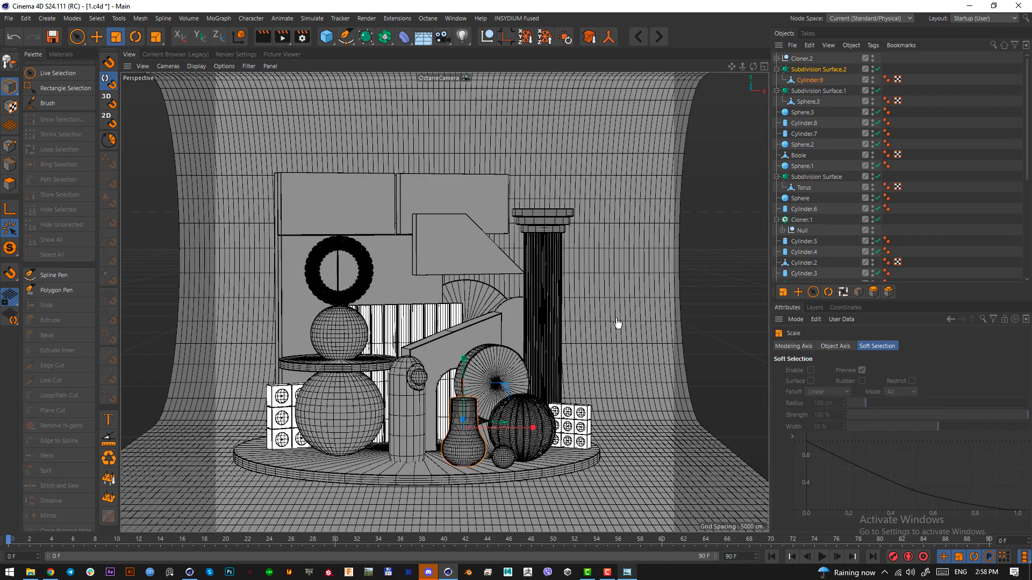
key("e")
key("F2")
key("F4")
key("F1")
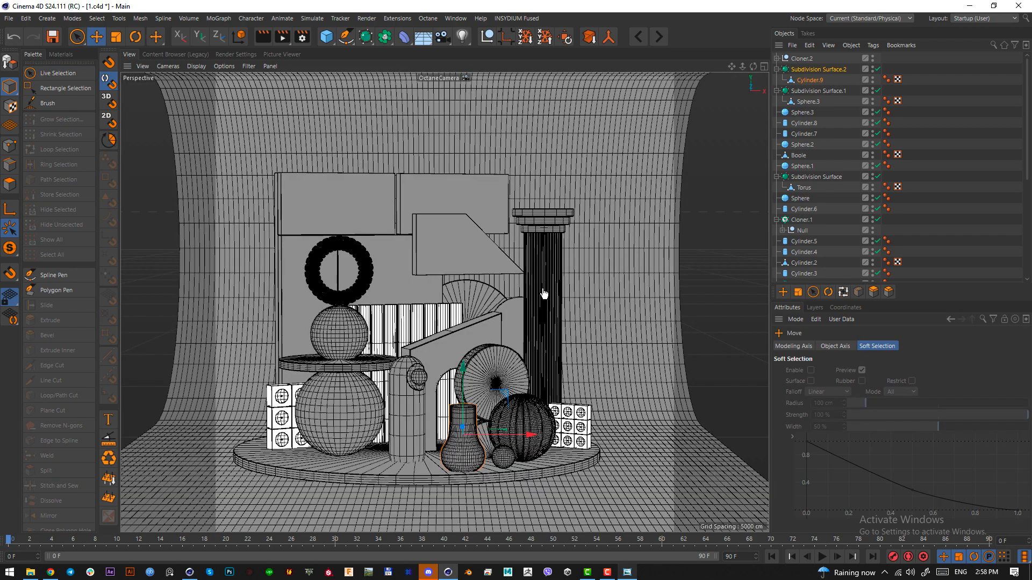
Add a Cylinder, place it on the platform behind the vase and widen it to roughly the vase's width
key("F2")
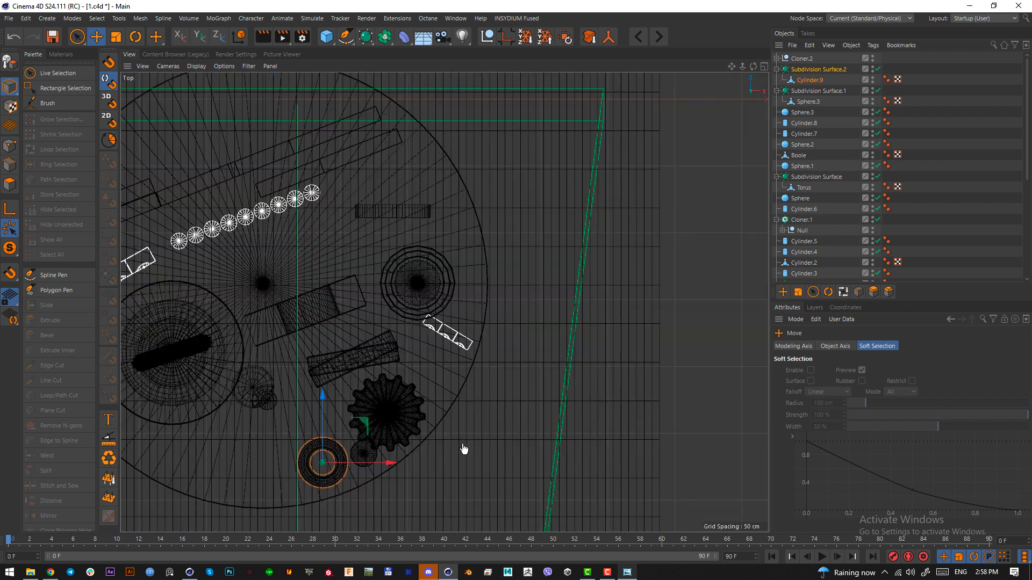
scroll(363, 305, "up", 1)
scroll(363, 305, "down", 2)
left_click(326, 36)
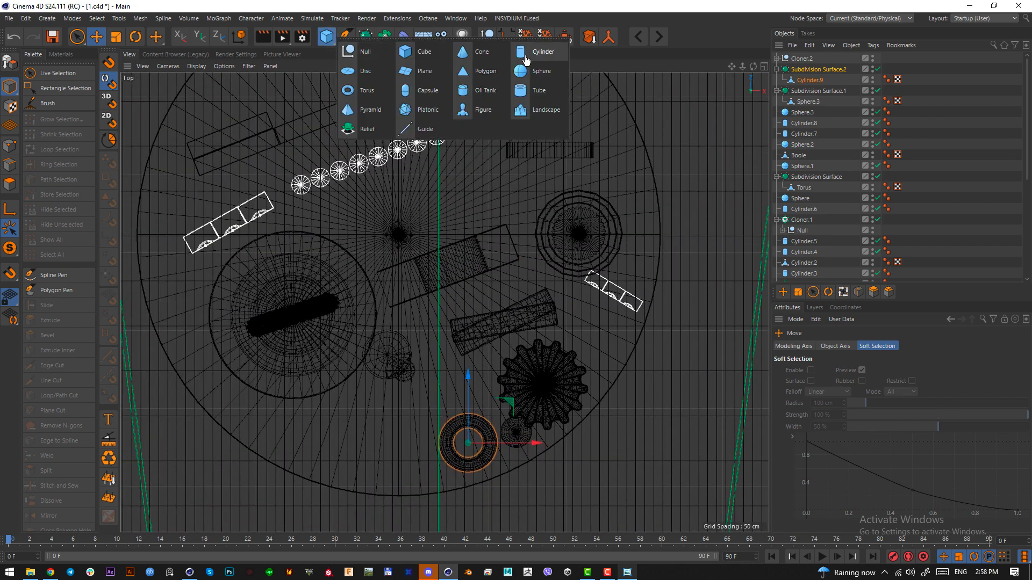
left_click(526, 60)
scroll(502, 334, "down", 3)
left_click_drag(527, 242, 553, 487)
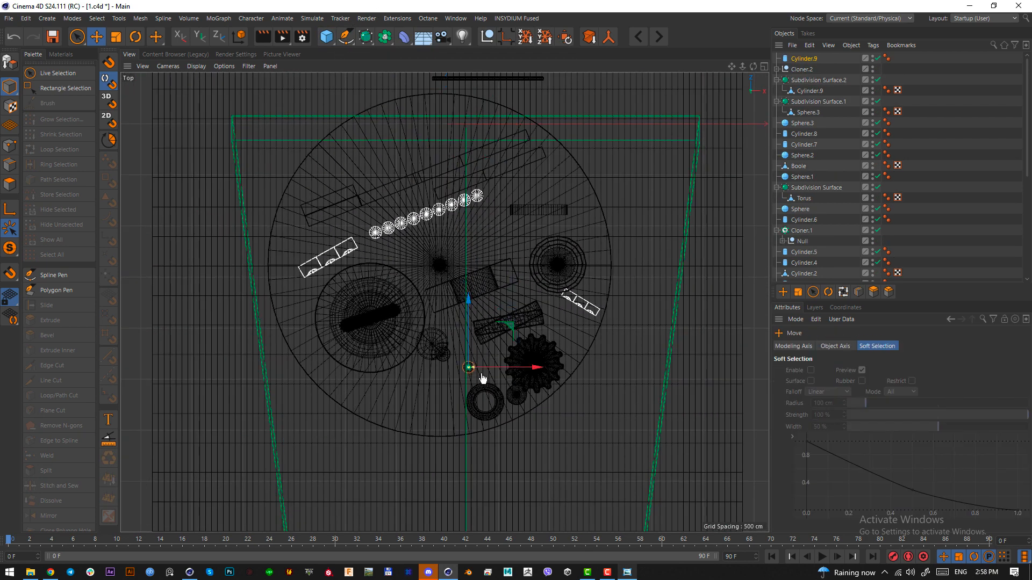
scroll(482, 374, "up", 8)
left_click_drag(440, 356, 521, 349)
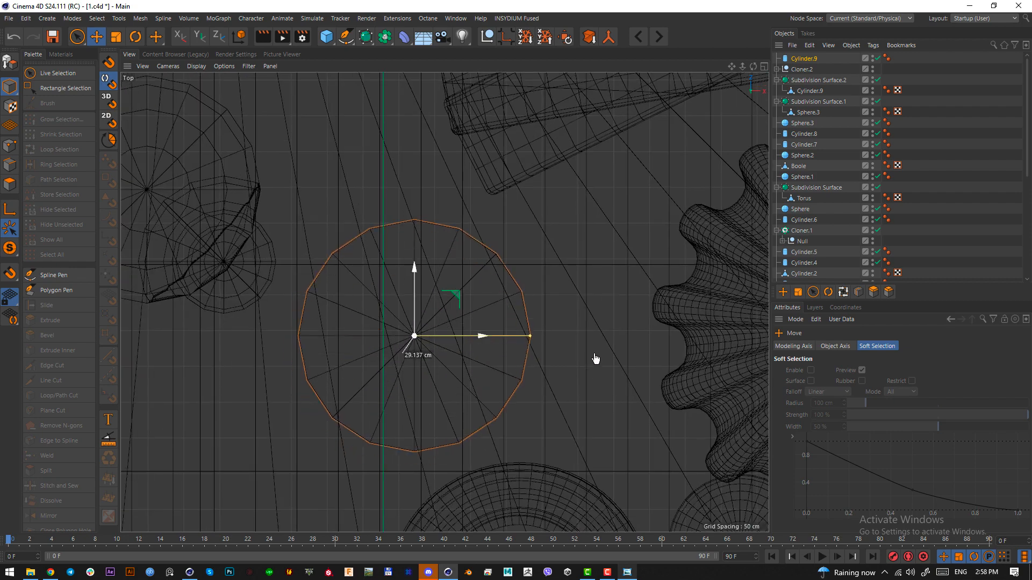
Shape the new cylinder to a 186.705 cm radius and 54.614 cm height, rest it on the platform and set 30 rotation segments
key("F3")
scroll(434, 445, "up", 2)
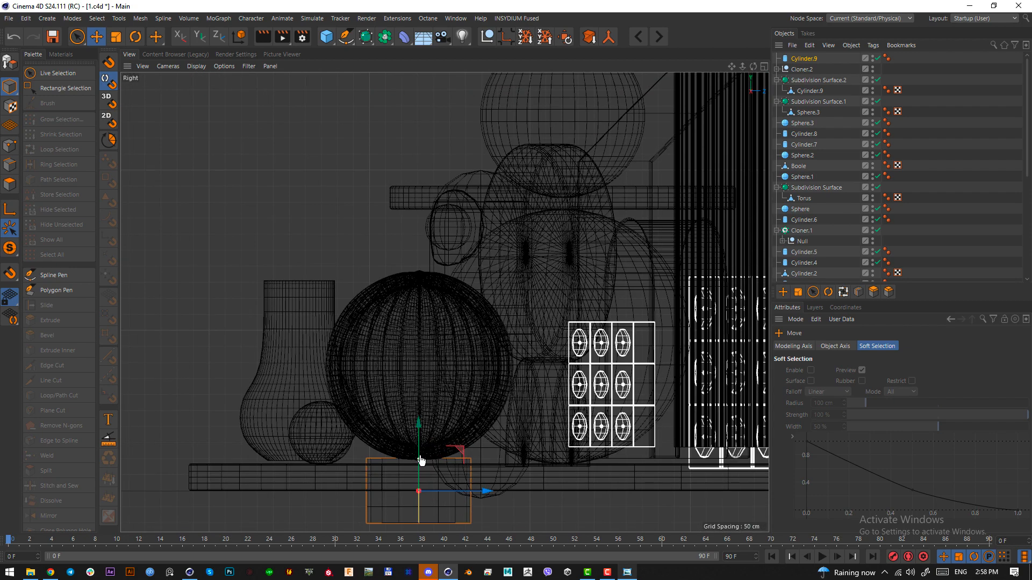
left_click_drag(423, 461, 452, 459)
key("F1")
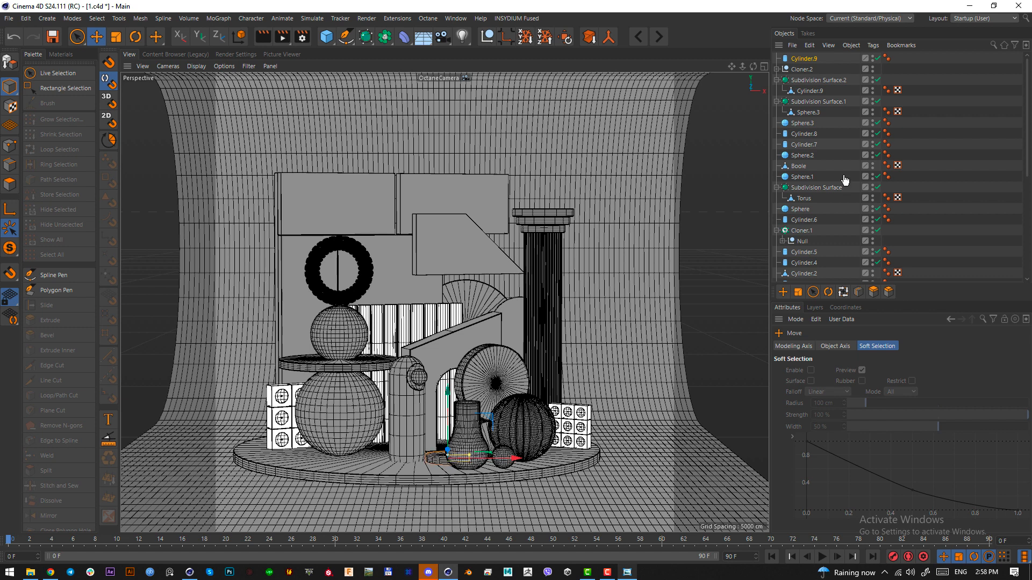
left_click(819, 59)
left_click(827, 347)
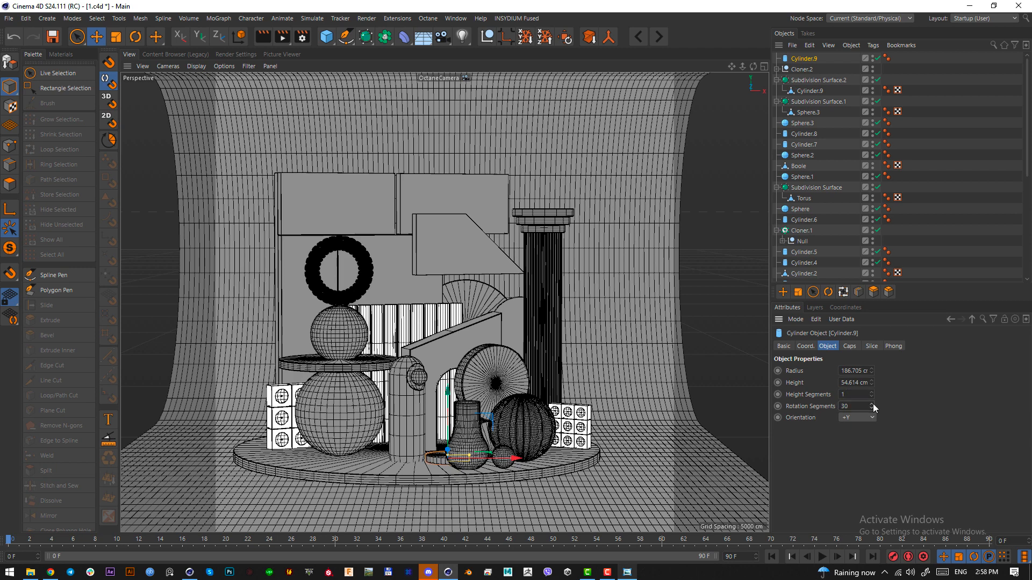
Duplicate the flat cylinder upward and increase the copy's height to 137.864 cm
key("F3")
scroll(445, 302, "up", 3)
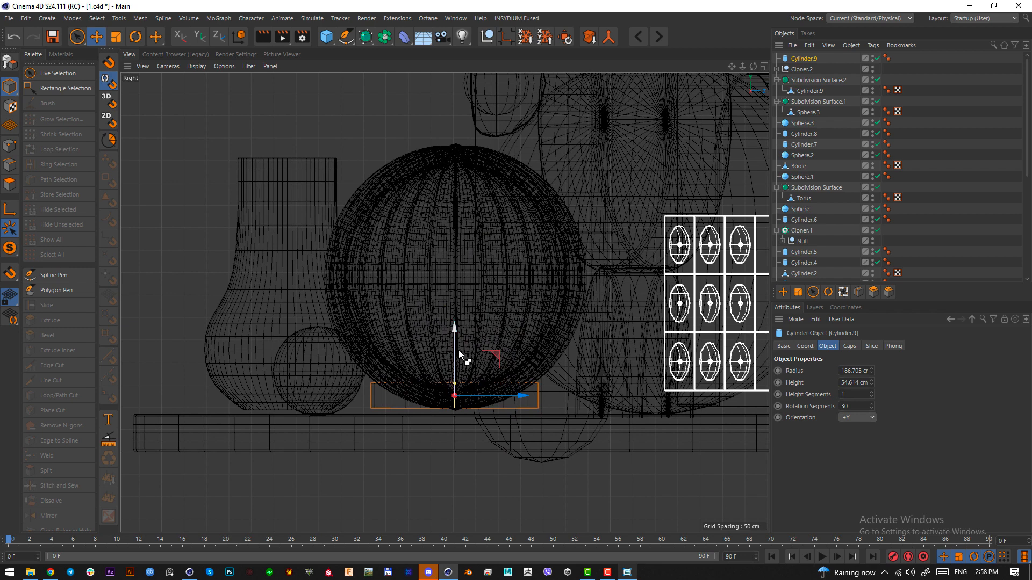
left_click_drag(460, 355, 458, 318, "ctrl")
key("F4")
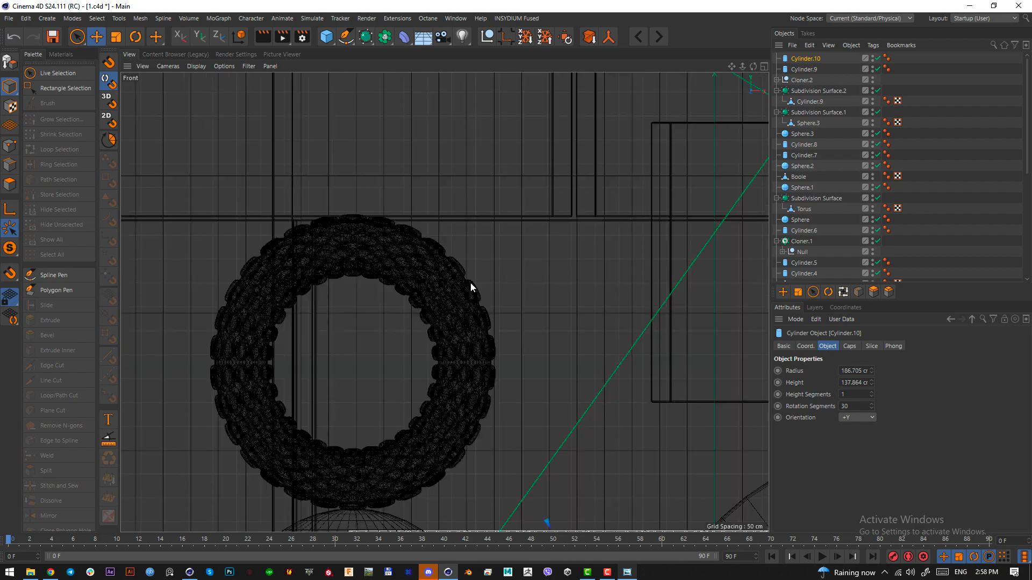
scroll(437, 376, "down", 5)
scroll(511, 400, "up", 8)
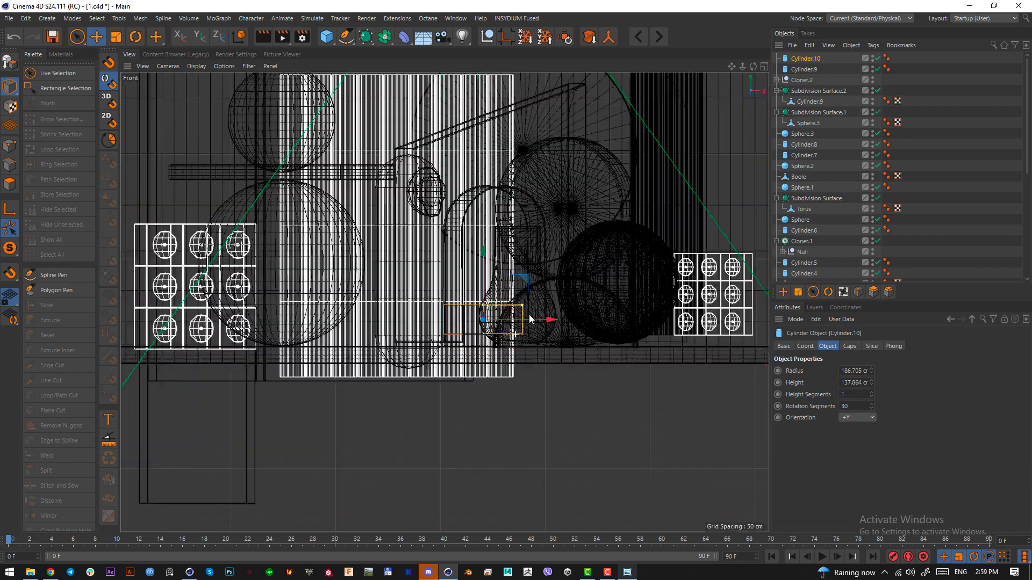
scroll(493, 322, "up", 2)
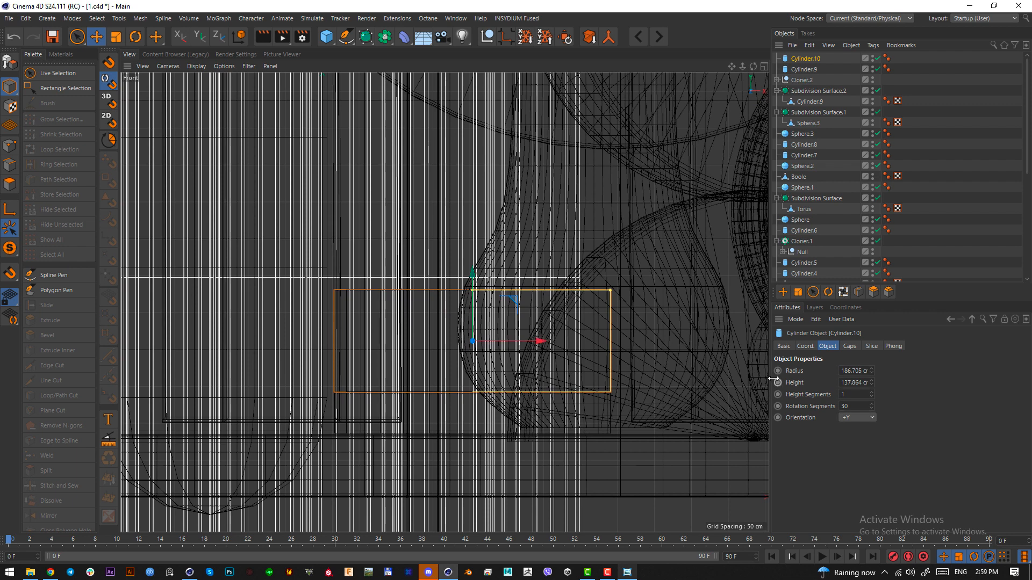
Set the taller cylinder's rotation segments to 34
left_click(858, 406)
type("2")
key("Return")
key("Up")
key("Up")
key("Up")
key("Up")
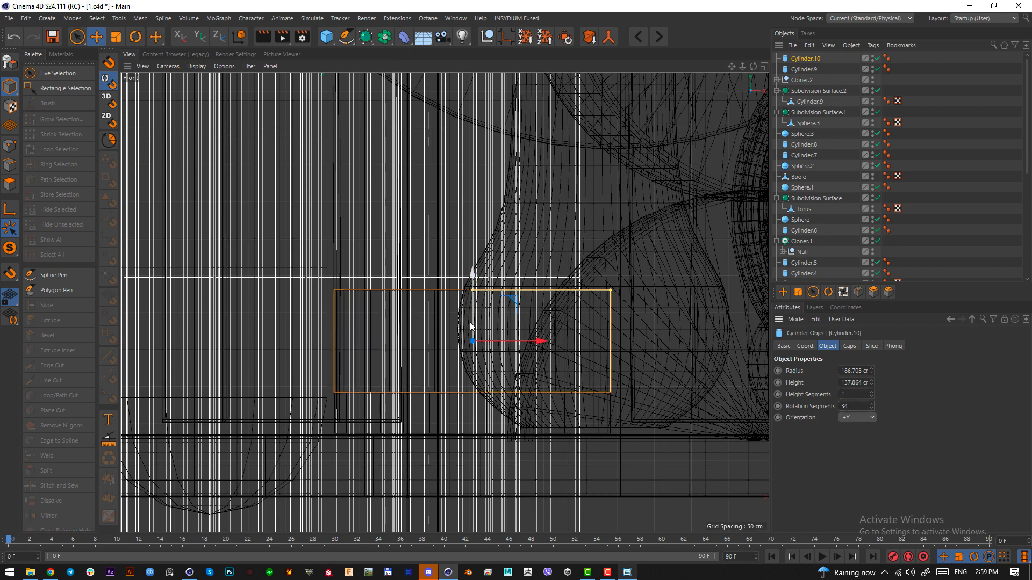
Leave the render camera view and convert the taller cylinder behind the vase into an editable polygon object
key("F1")
scroll(958, 247, "down", 5)
left_click(879, 244)
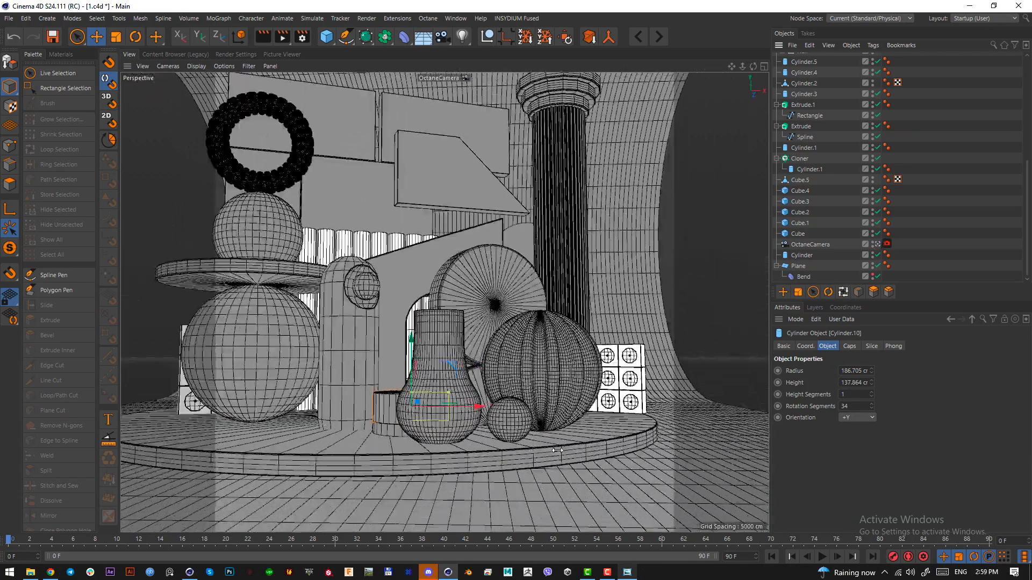
scroll(468, 407, "up", 5)
scroll(469, 407, "up", 8)
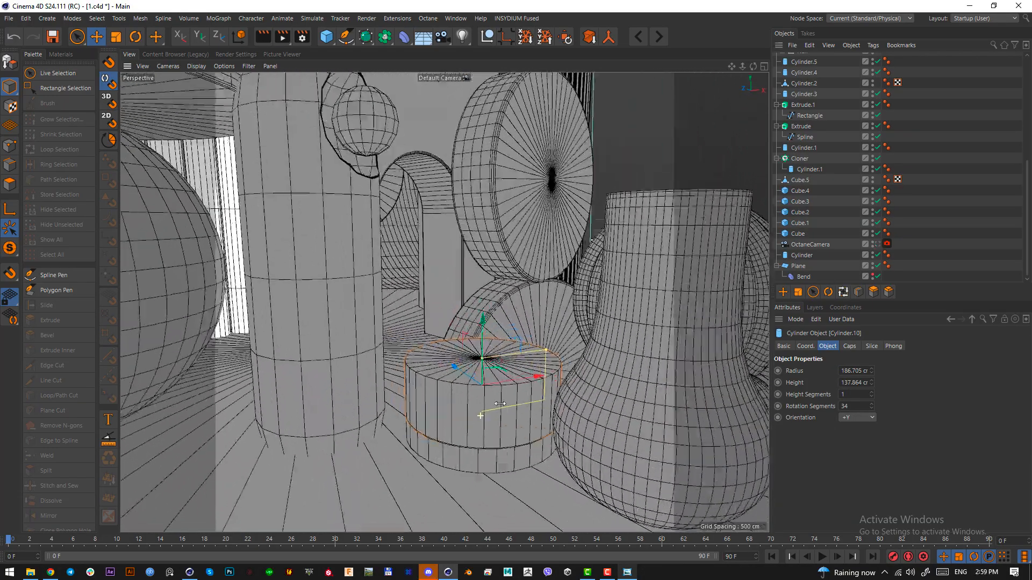
scroll(481, 404, "up", 6)
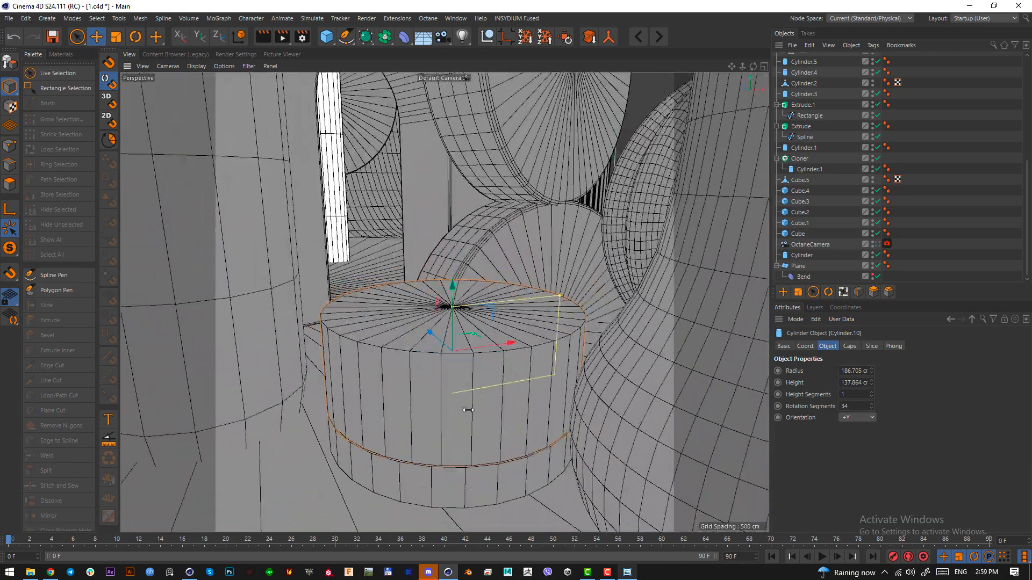
scroll(452, 380, "up", 2)
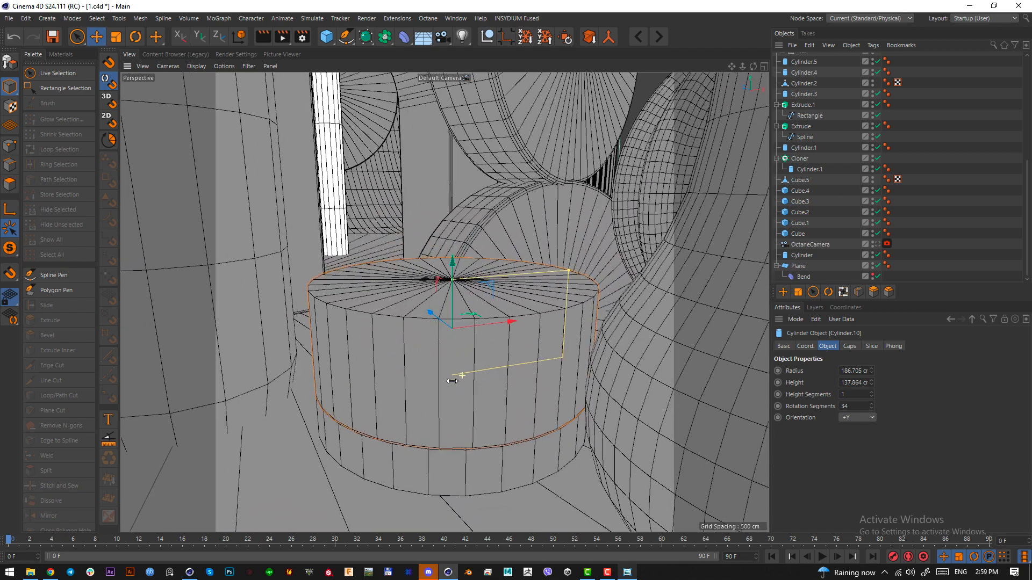
key("c")
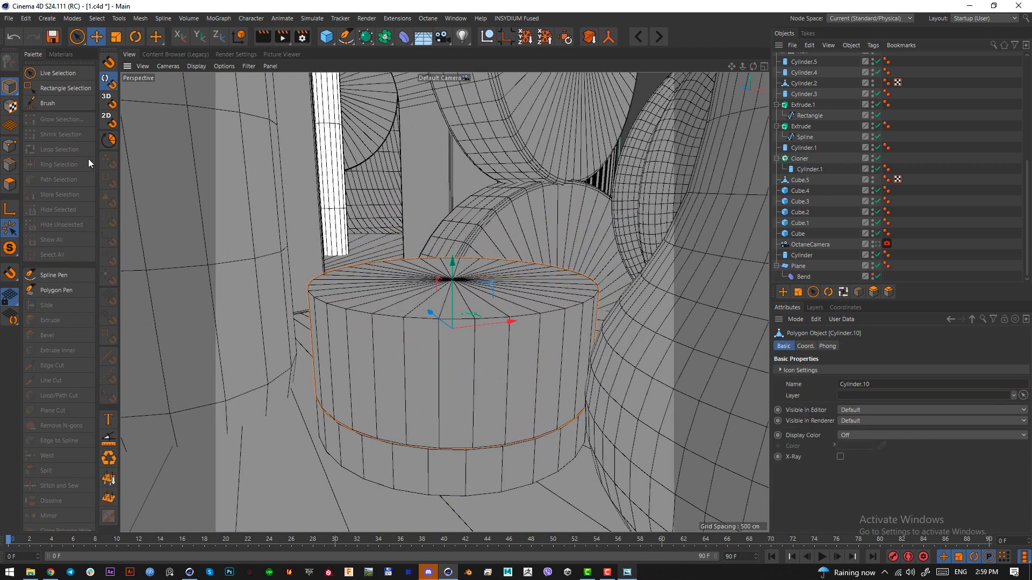
left_click(16, 146)
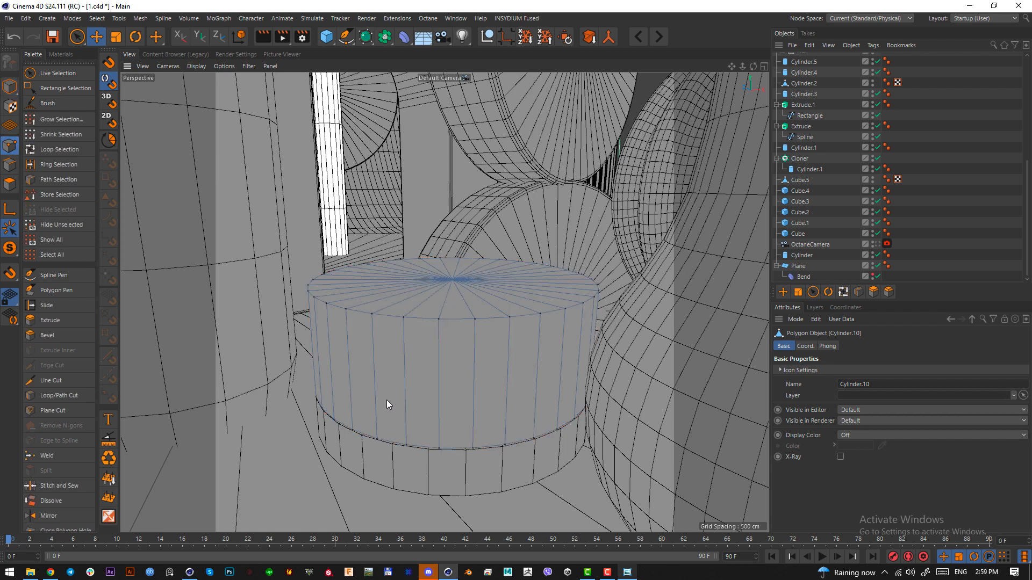
key("ctrl+a")
right_click(415, 382)
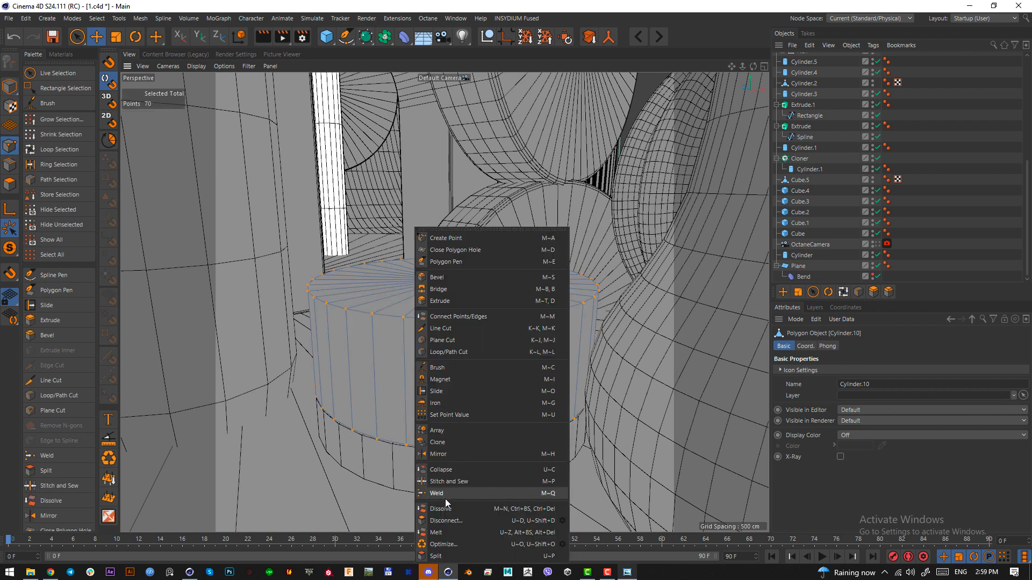
key("Escape")
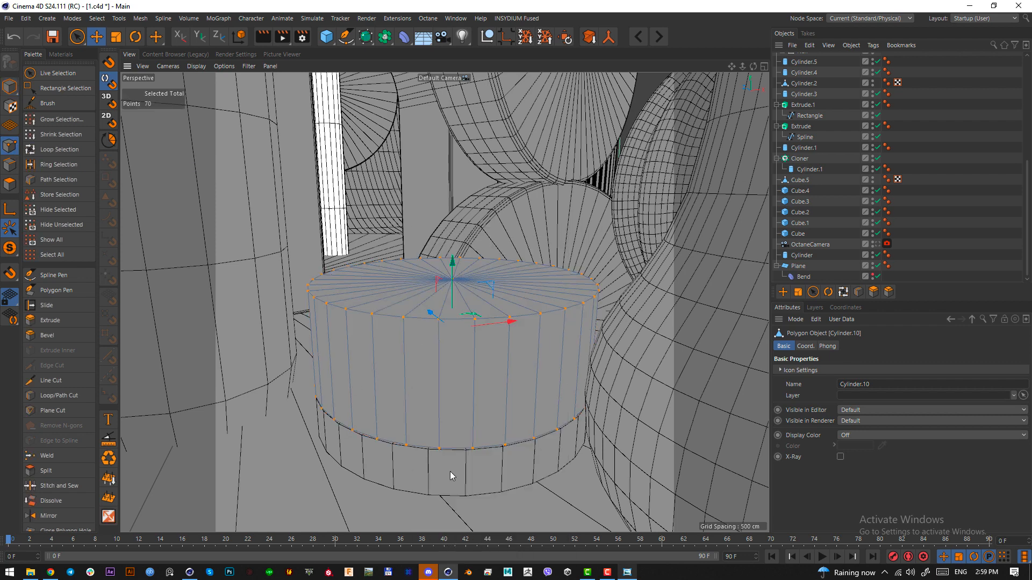
Select the first eight alternating side faces of the taller cylinder in polygon mode, leaving one unselected face between each pair
left_click(9, 184)
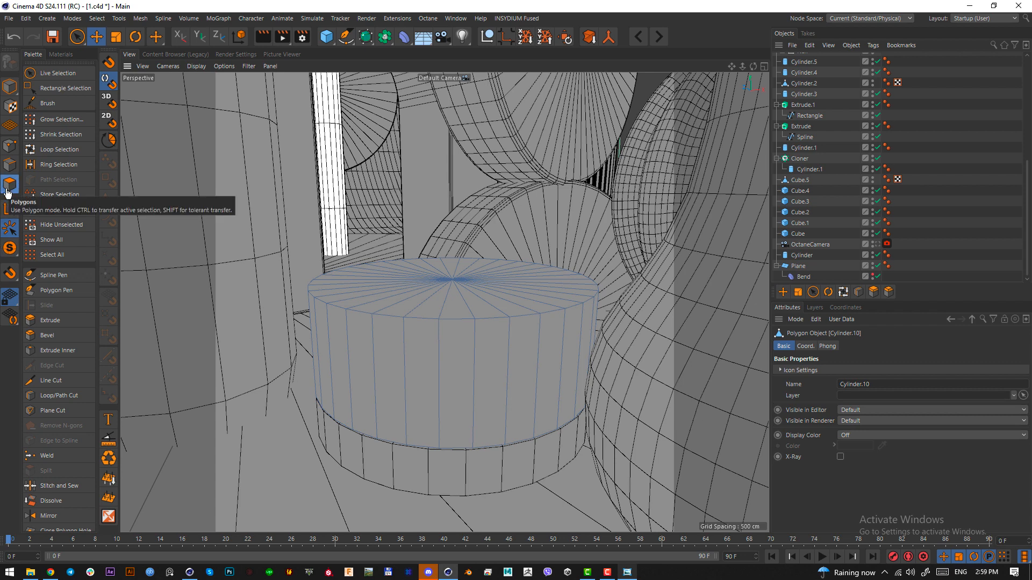
left_click(77, 37)
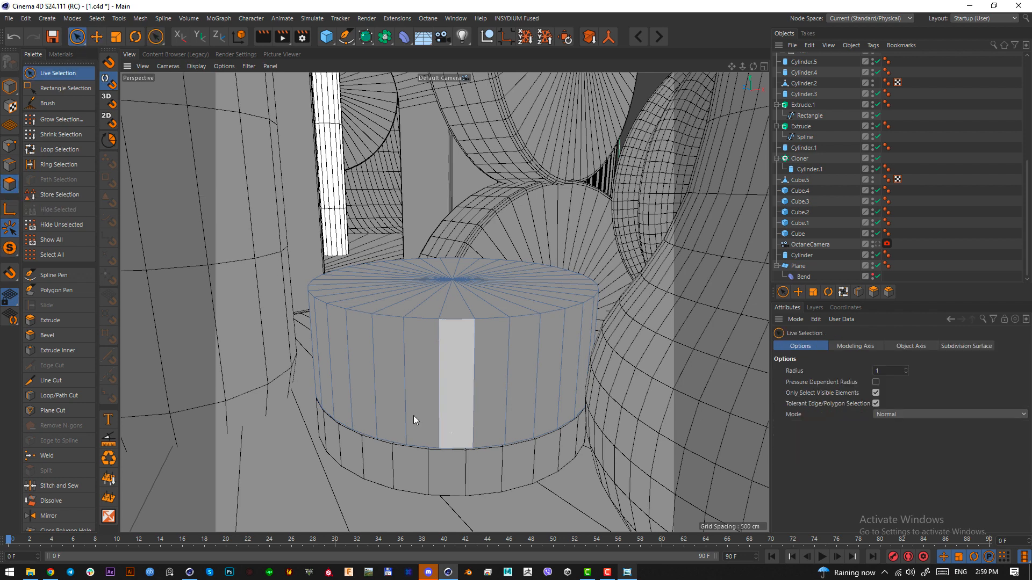
left_click(455, 398)
left_click_drag(456, 397, 469, 391, "alt")
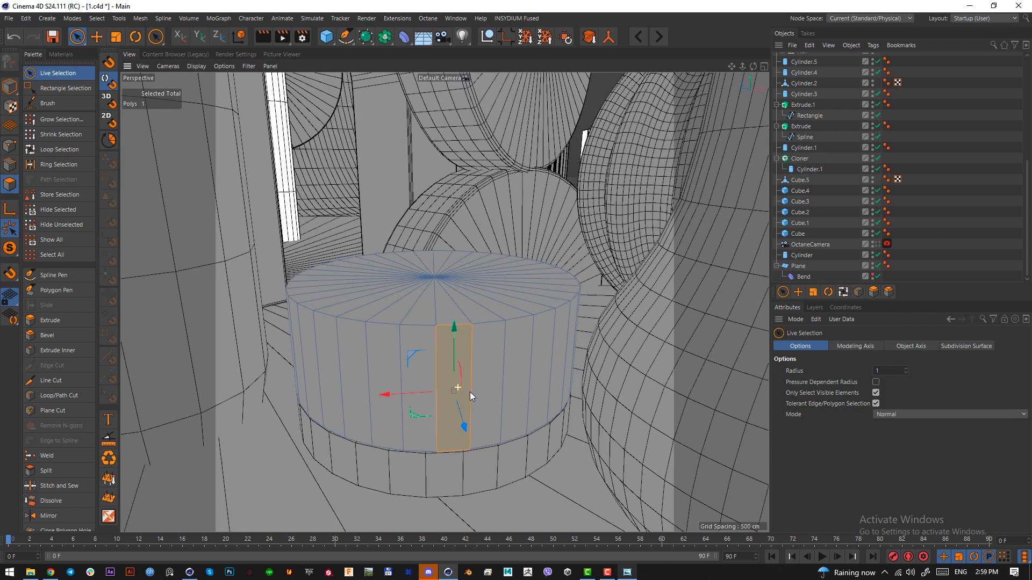
left_click(508, 375, "shift")
left_click(554, 352, "shift")
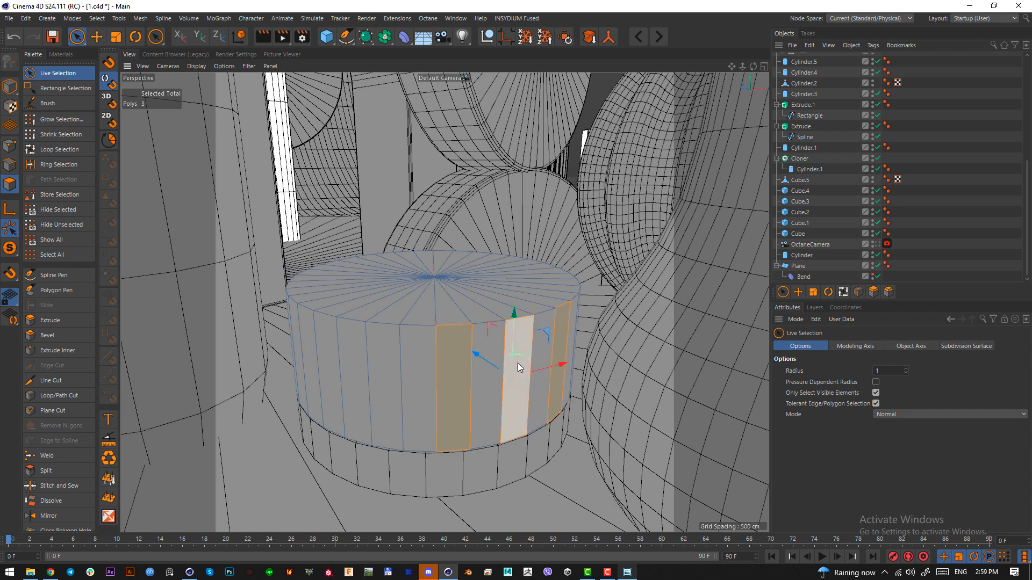
left_click(396, 363, "shift")
left_click(333, 354, "shift")
left_click(302, 327, "shift")
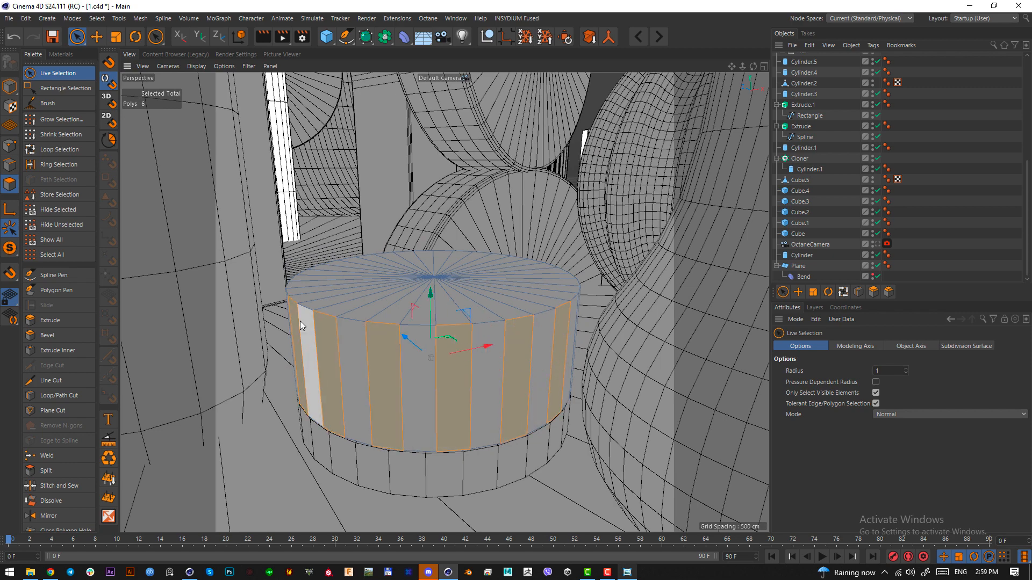
left_click_drag(302, 326, 317, 366, "alt")
left_click(317, 367, "shift")
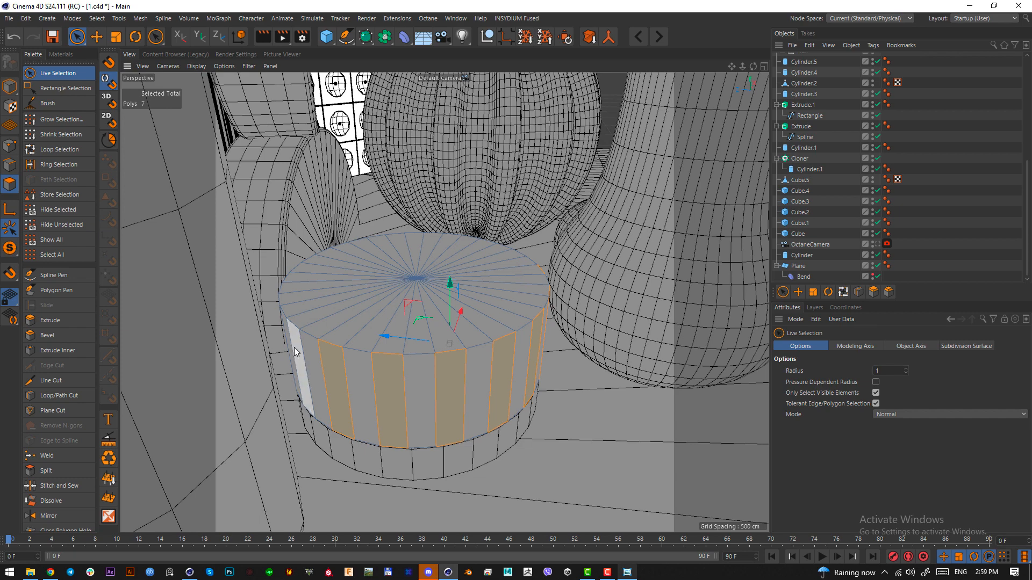
left_click(295, 347, "shift")
Extend the alternating selection around the rest of the cylinder's side until 17 faces are selected
right_click_drag(291, 344, 547, 326, "alt")
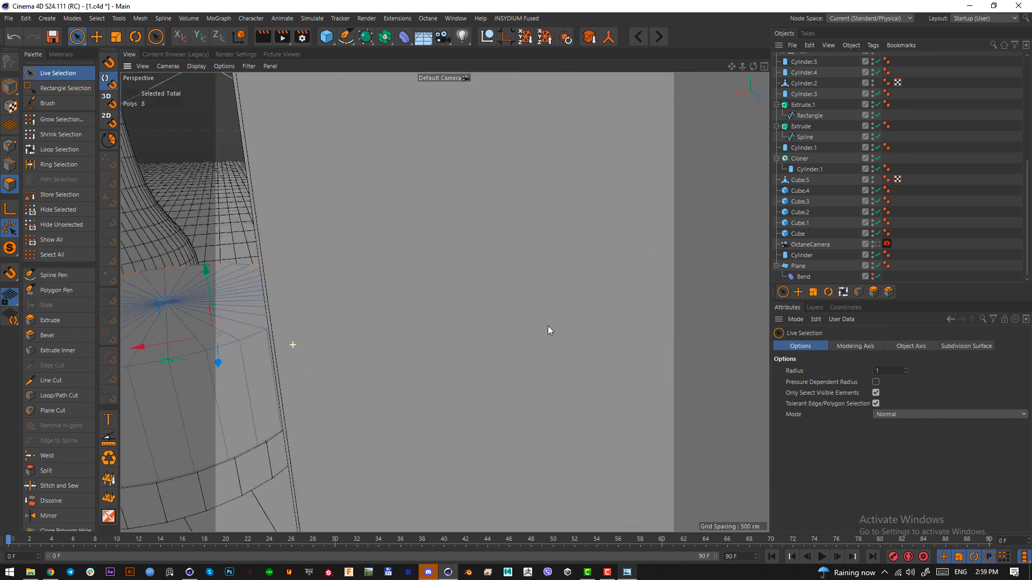
key("s")
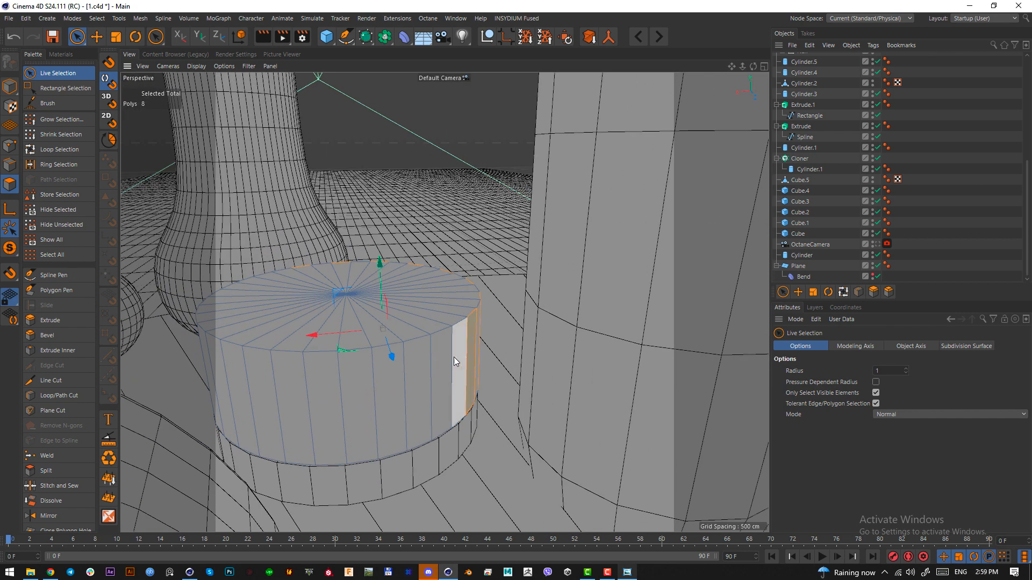
left_click_drag(454, 361, 331, 392, "shift")
mouse_move(331, 392)
right_mouse_down("alt")
mouse_move(296, 395)
mouse_move(410, 398)
mouse_move(306, 382)
right_mouse_up("alt")
left_click(272, 374, "shift")
left_click_drag(273, 374, 332, 370, "alt")
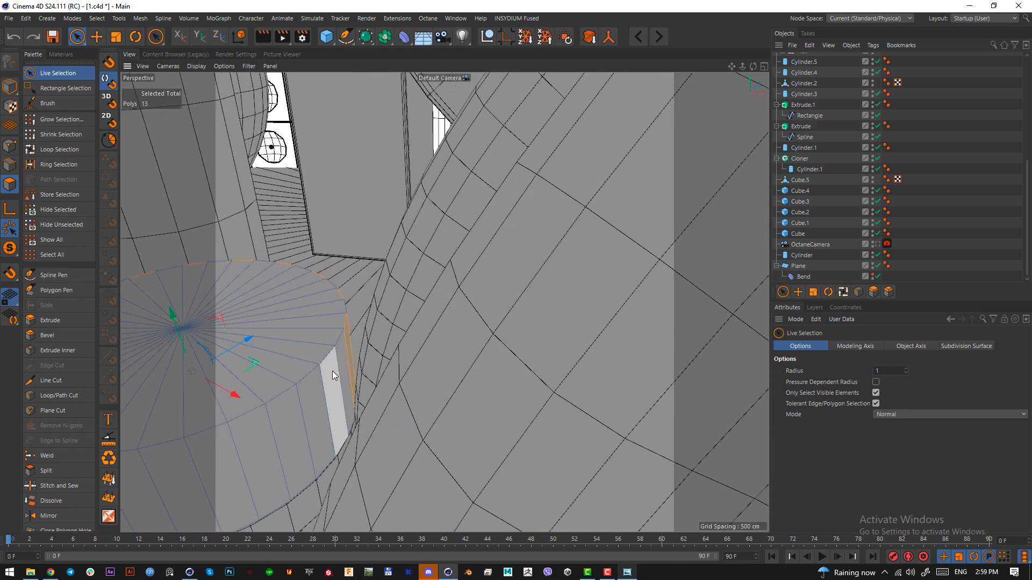
left_click(333, 371, "shift")
left_click(293, 415, "shift")
left_click_drag(293, 415, 386, 398, "alt")
left_click(386, 398, "shift")
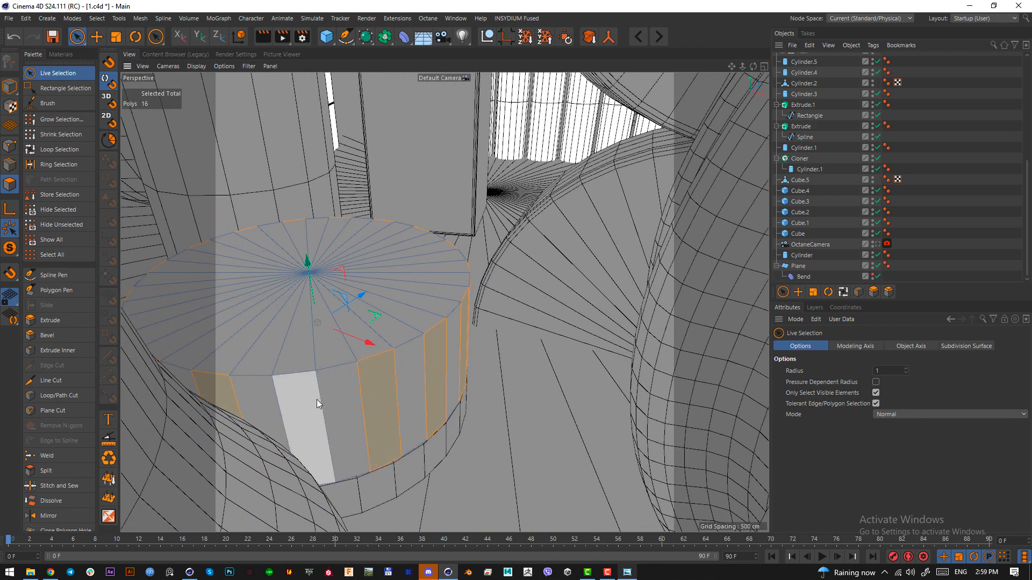
left_click(317, 399, "shift")
left_click_drag(317, 399, 424, 337, "alt")
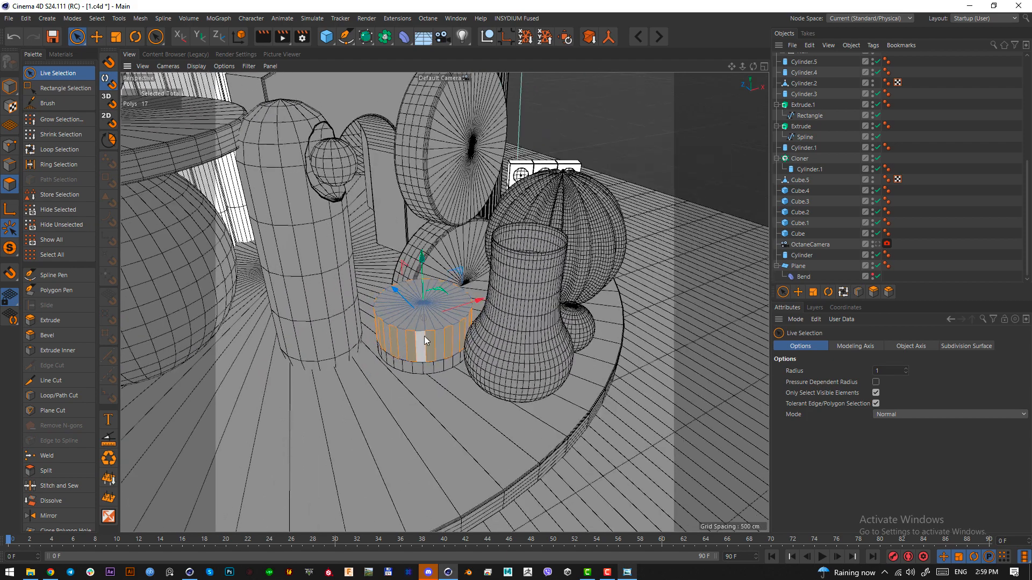
scroll(425, 331, "up", 5)
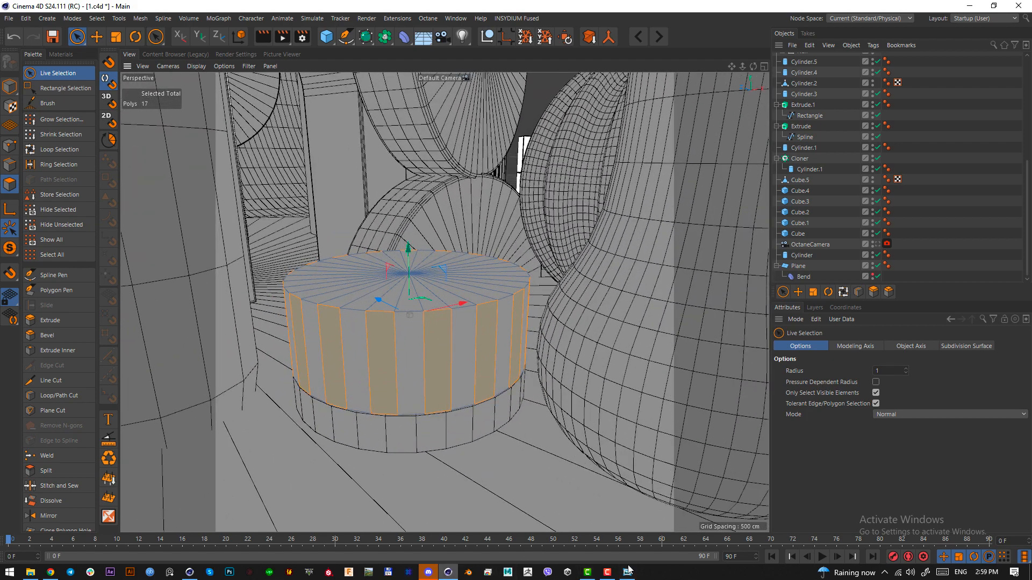
Check the ribbed container in the reference image, inset the selected side faces 7.9 cm and extrude them inward by -13.1 cm
left_click(627, 572)
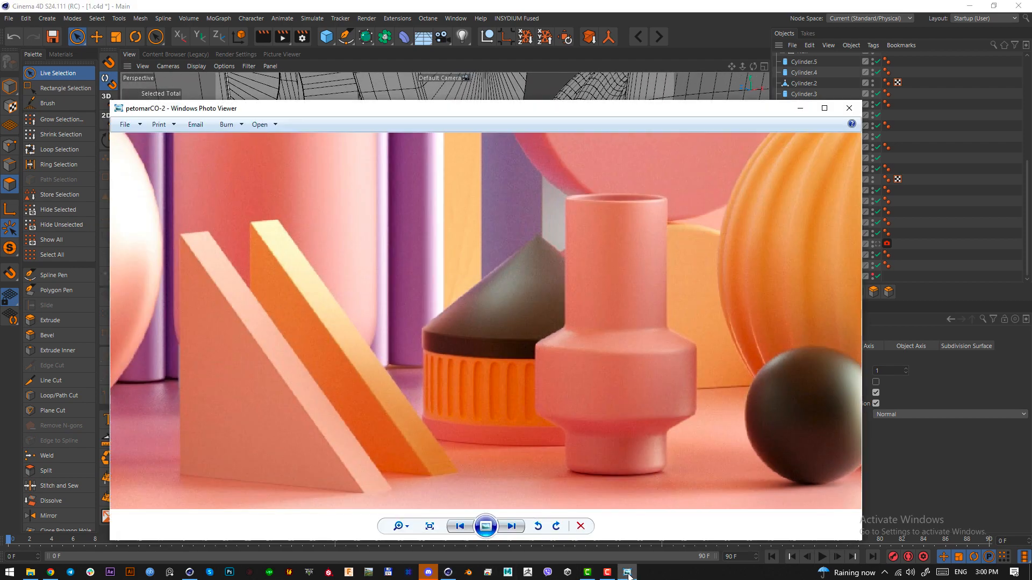
left_click(627, 572)
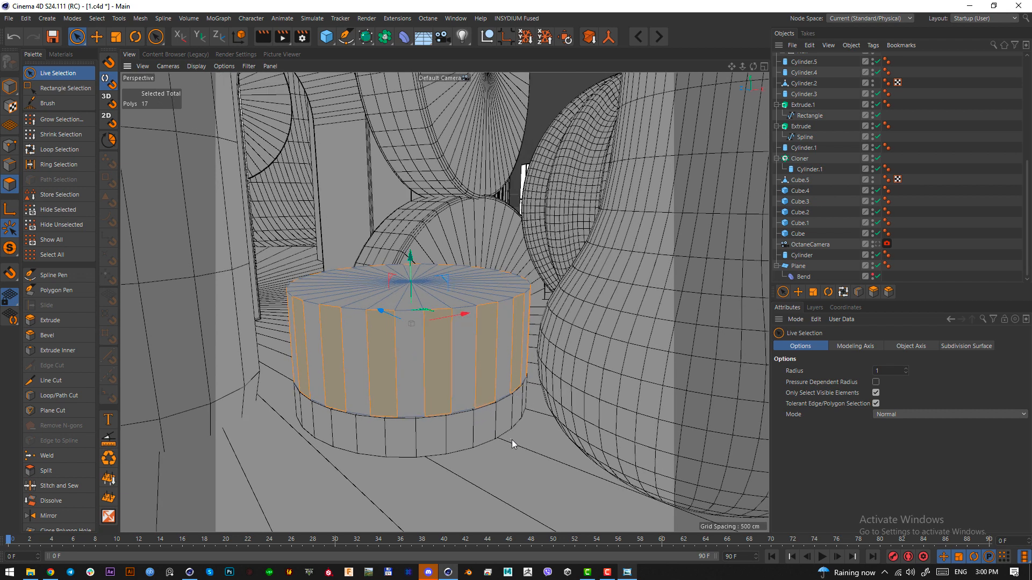
key("i")
left_click_drag(543, 436, 557, 437)
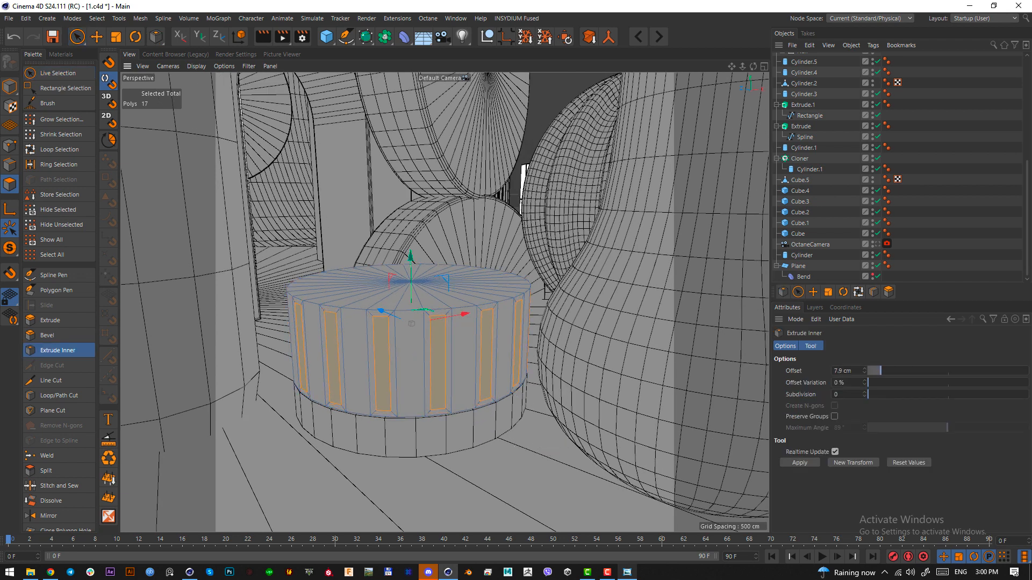
key("d")
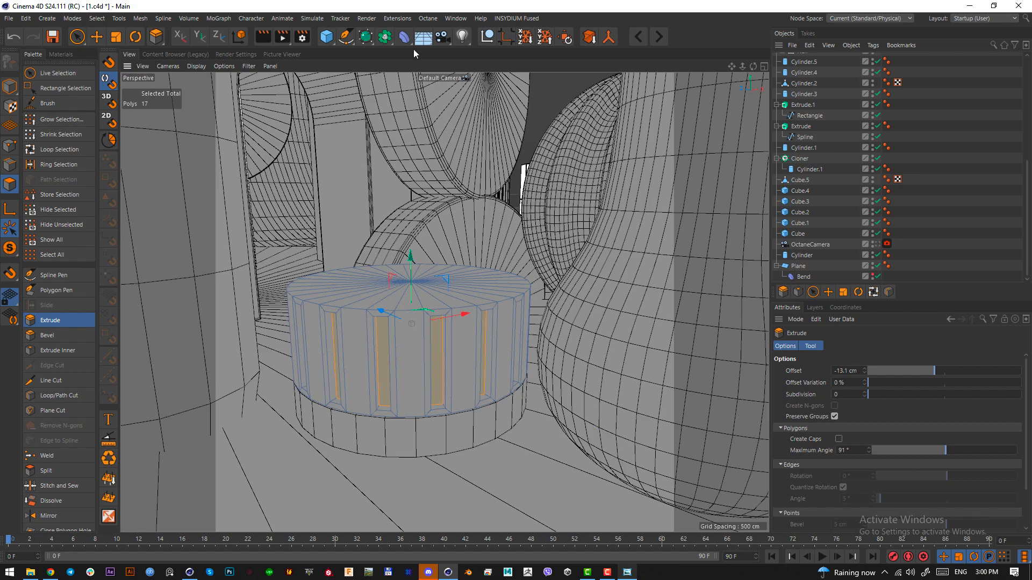
Try adding a Subdivision Surface for the grooved cylinder and undo it
left_click(365, 37)
left_click_drag(470, 352, 424, 333, "alt")
key("ctrl+z")
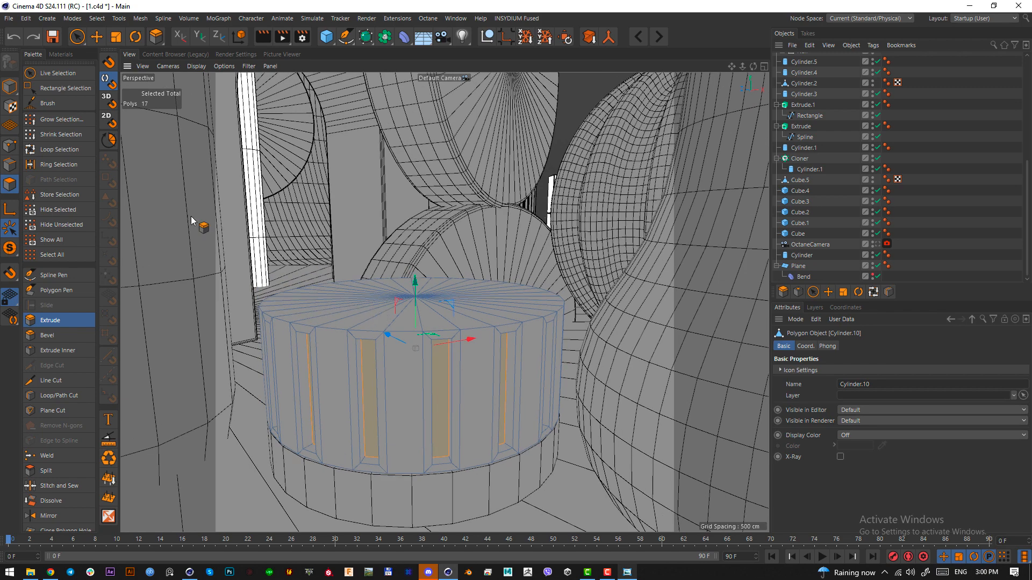
Select all faces of the grooved cylinder's top cap and extrude them upward 6.5 cm
left_click(77, 36)
left_click_drag(486, 336, 454, 359, "alt")
double_click(433, 353)
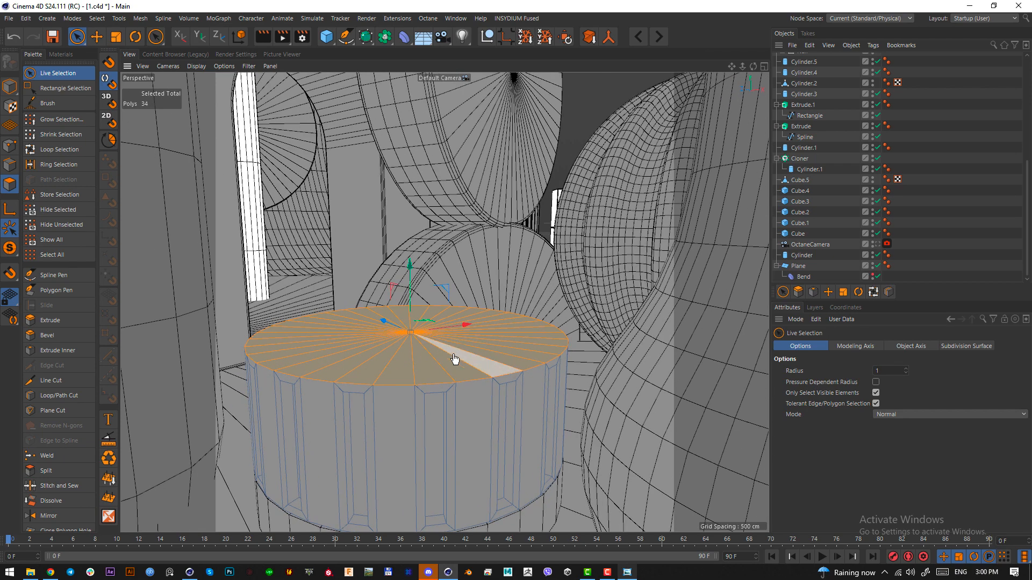
key("d")
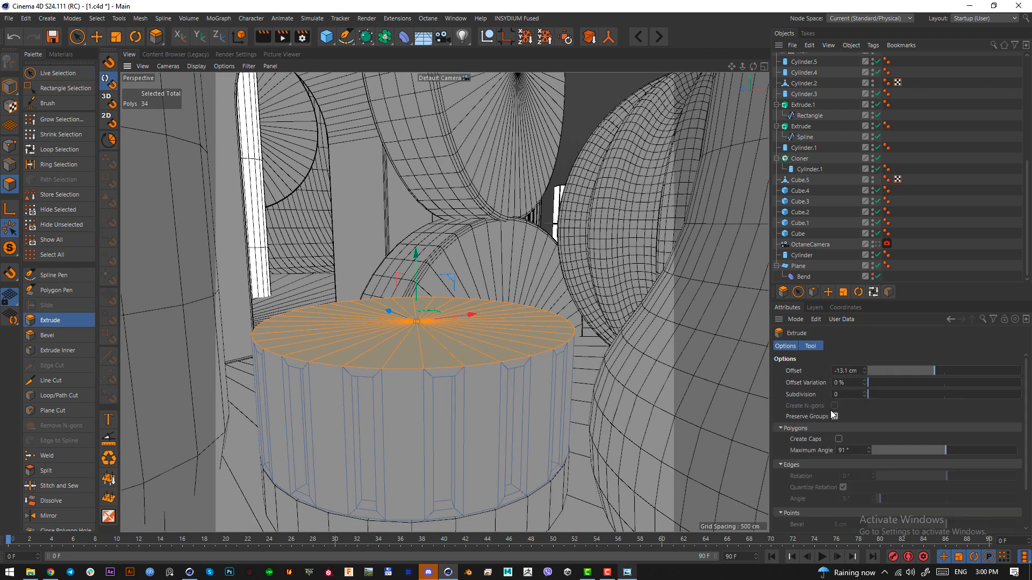
left_click_drag(453, 440, 460, 338)
Isolate the grooved cylinder with MagicSolo, extrude its whole bottom cap 6.4 cm and bring the full scene back
left_click(397, 19)
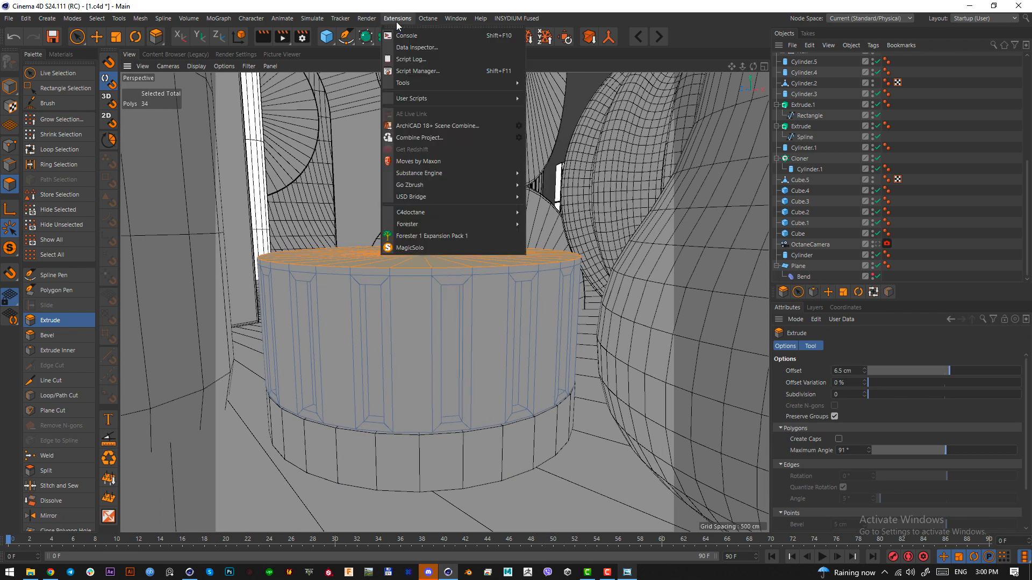
left_click(420, 248)
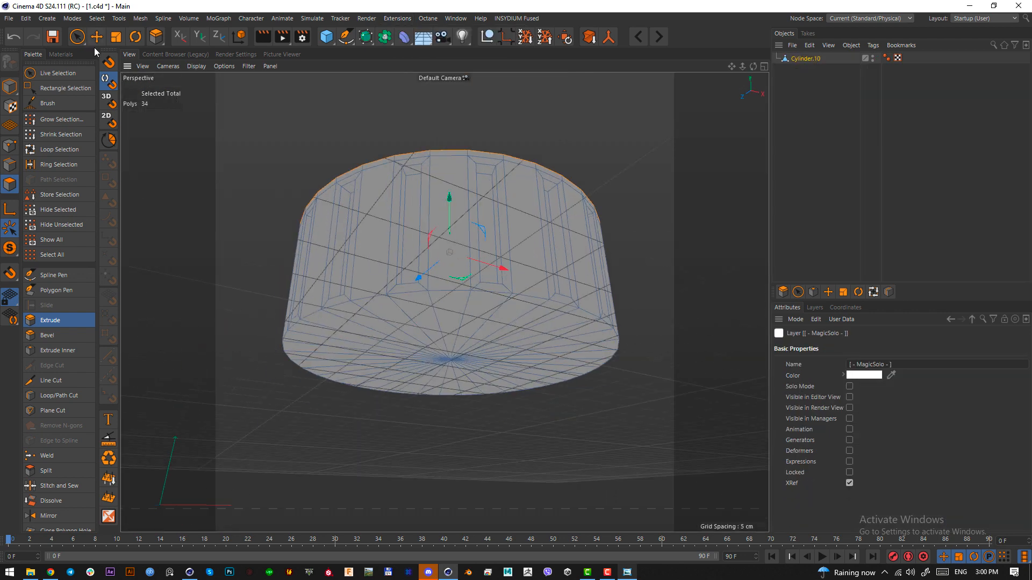
key("u")
key("l")
left_click(488, 342)
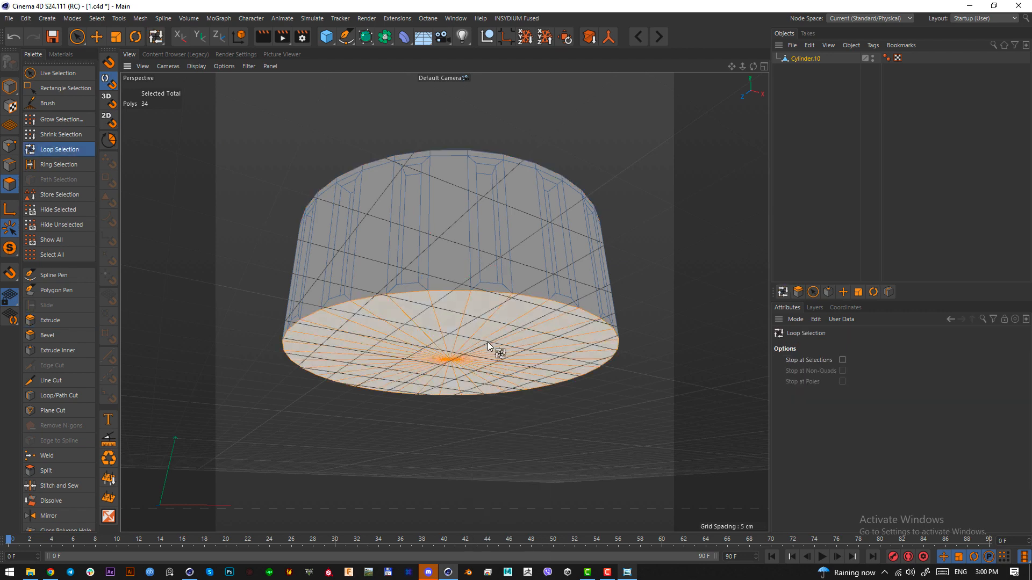
key("d")
left_click_drag(530, 431, 543, 430)
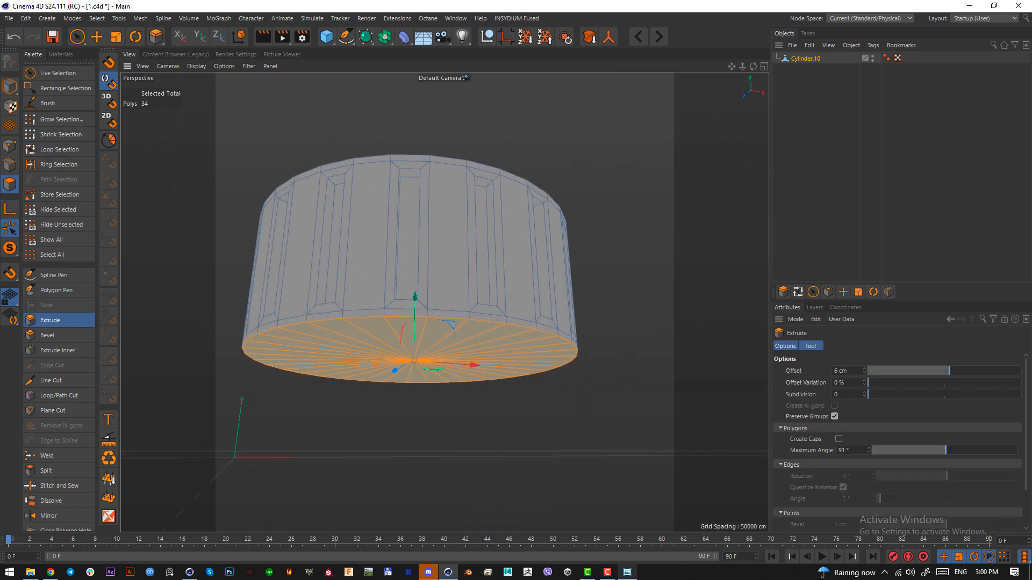
left_click(388, 18)
left_click(420, 235)
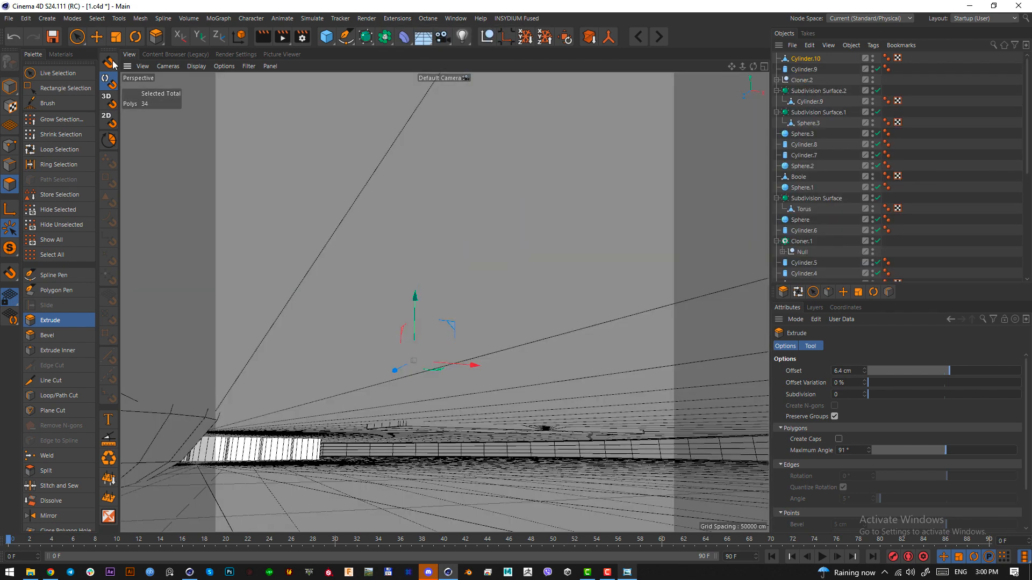
Raise the grooved cylinder slightly so it sits on the flat base cylinder and make it a child of a new Subdivision Surface
key("Return")
left_click(97, 37)
key("s")
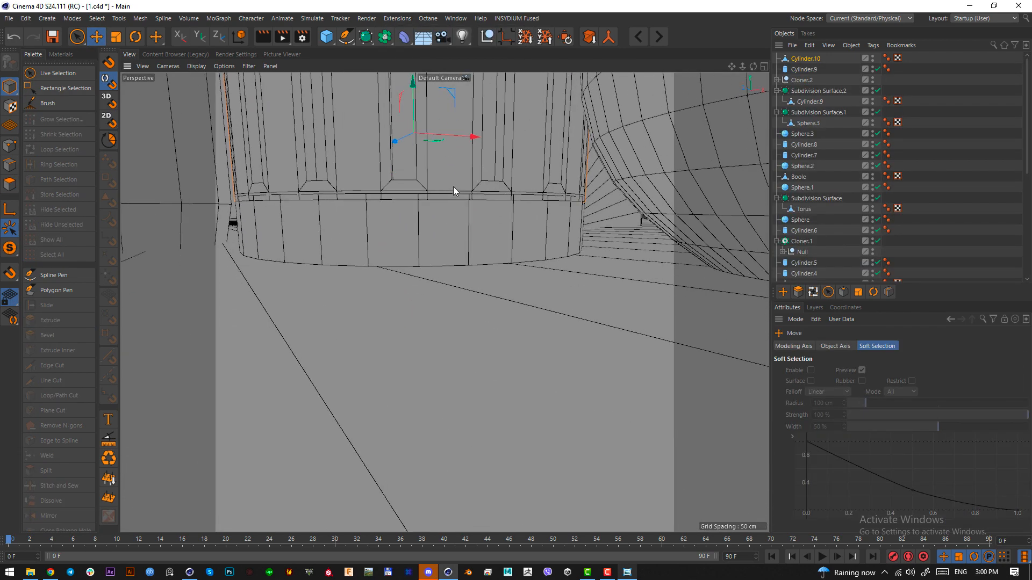
left_click_drag(422, 202, 423, 192)
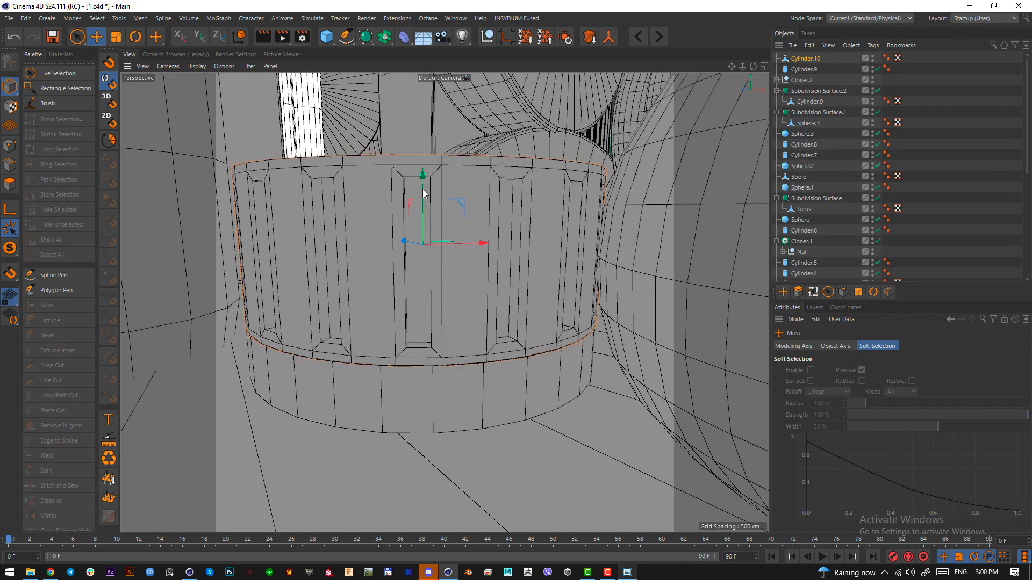
left_click(365, 38, "alt")
left_click_drag(466, 243, 456, 287, "alt")
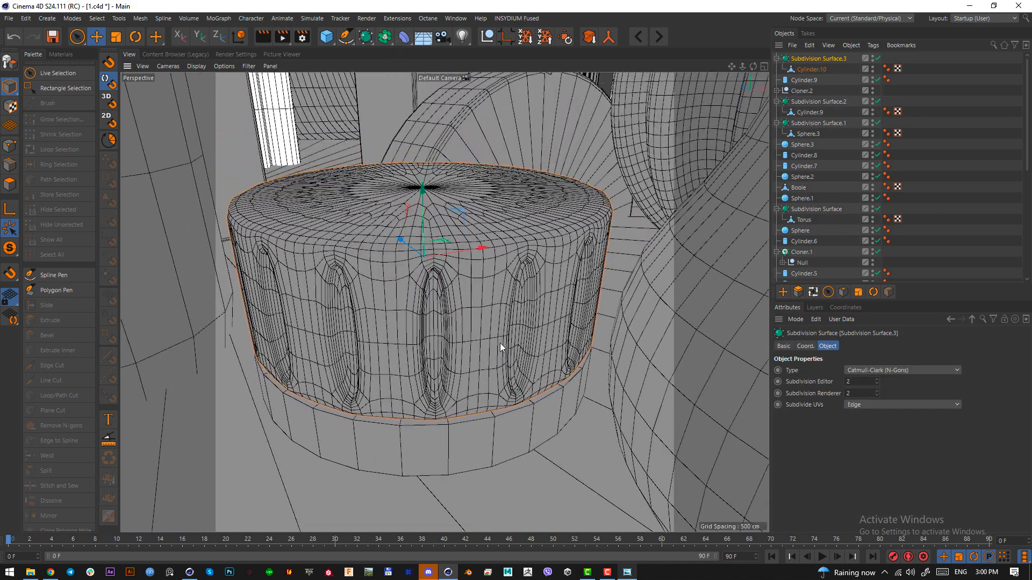
Switch off the grooved cylinder's Subdivision Surface, ring-select all its vertical side edges and connect them into a horizontal loop at mid-height
left_click_drag(500, 346, 471, 306, "alt")
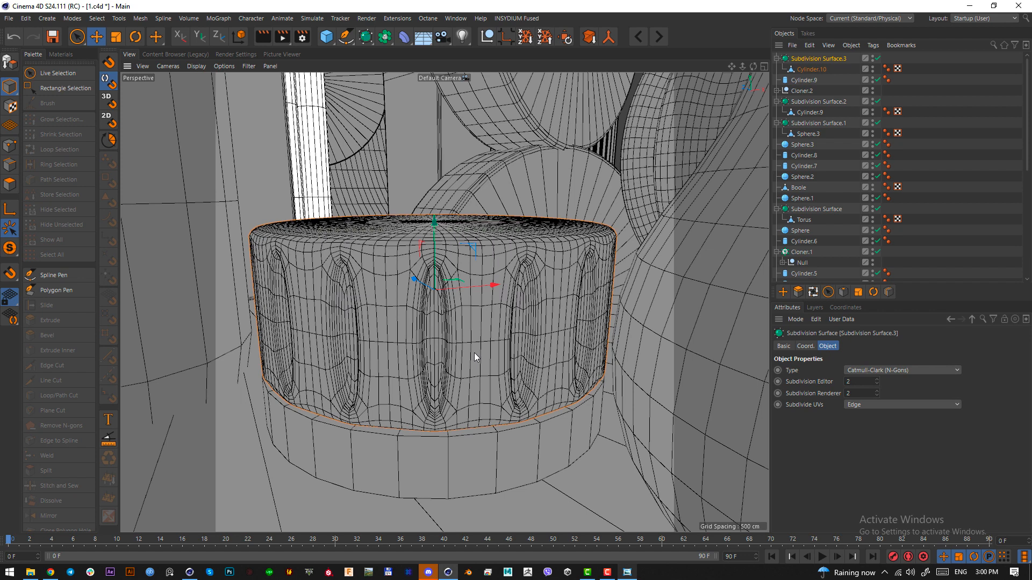
key("q")
left_click(10, 166)
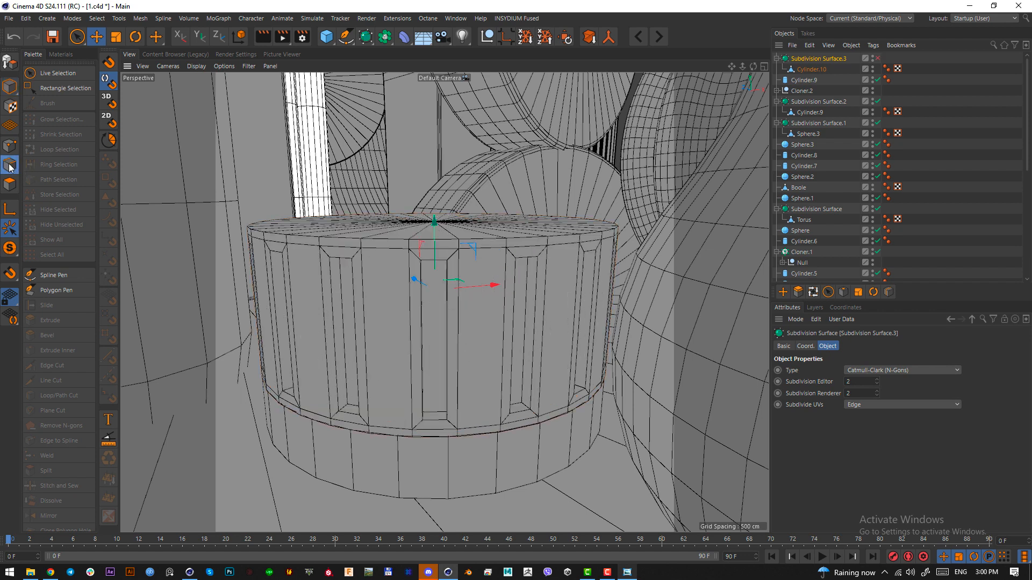
left_click(430, 322)
left_click_drag(429, 322, 420, 331, "alt")
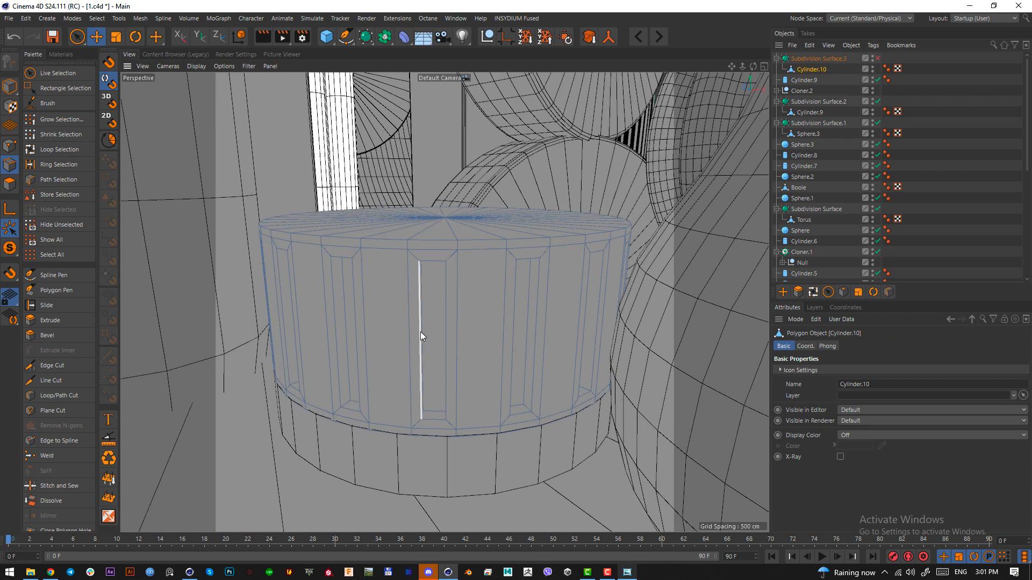
left_click(64, 166)
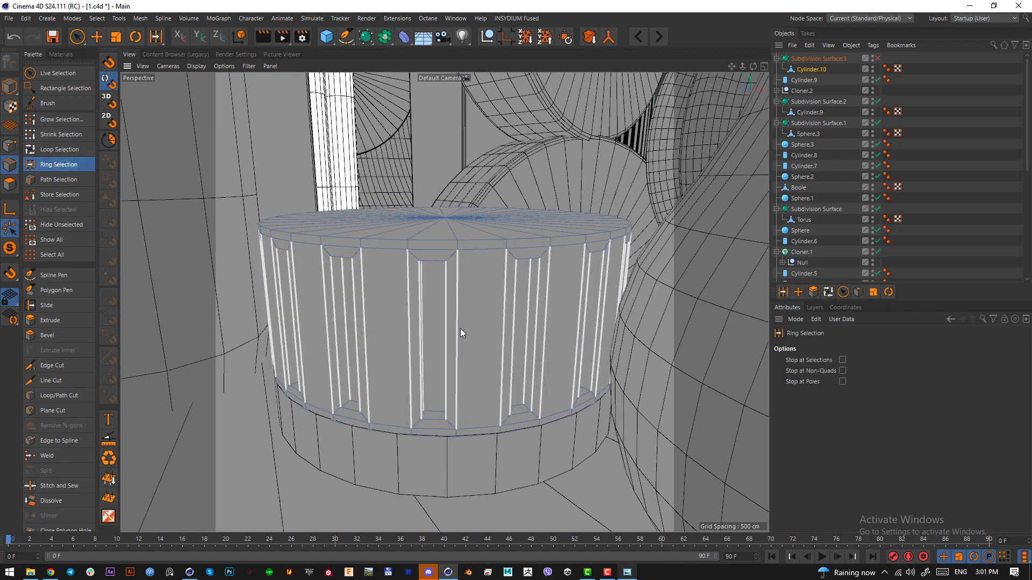
key("shift+c")
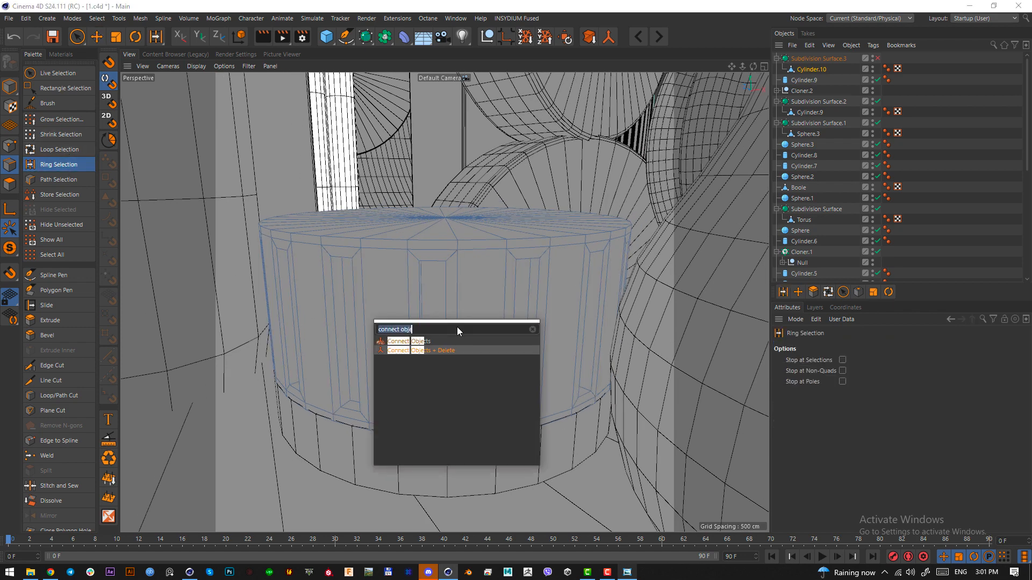
key("Escape")
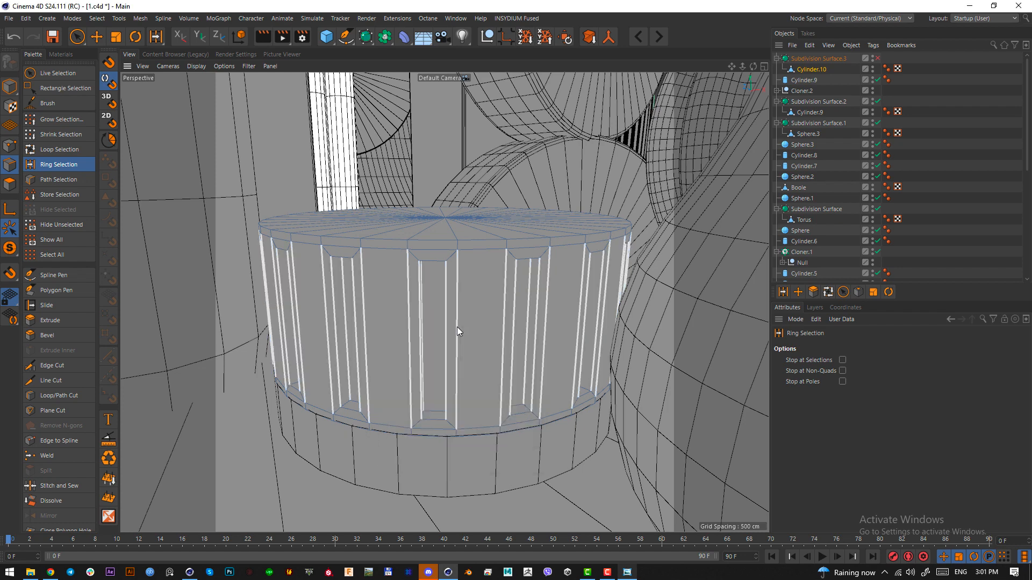
left_click(457, 328)
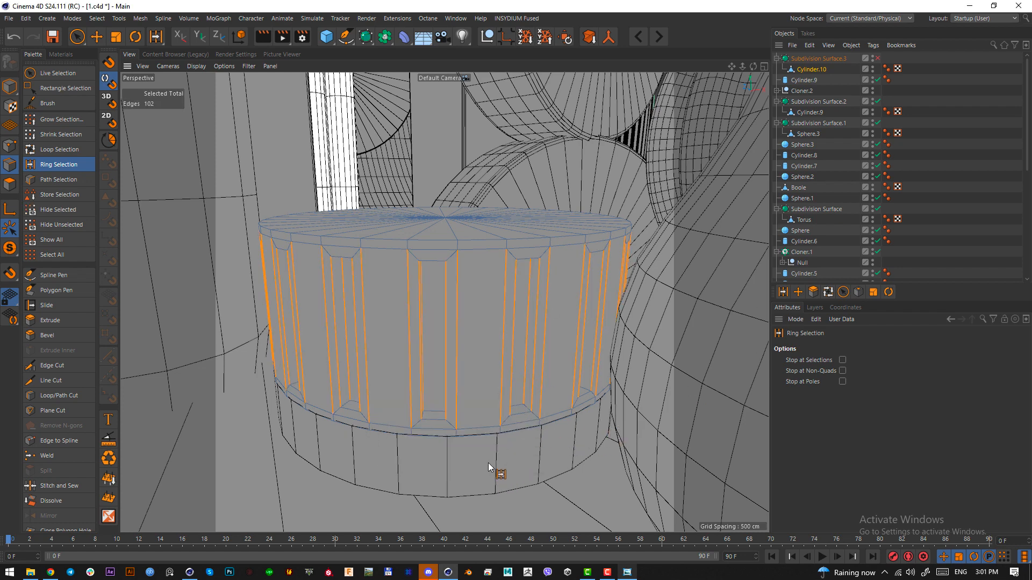
key("m")
key("f")
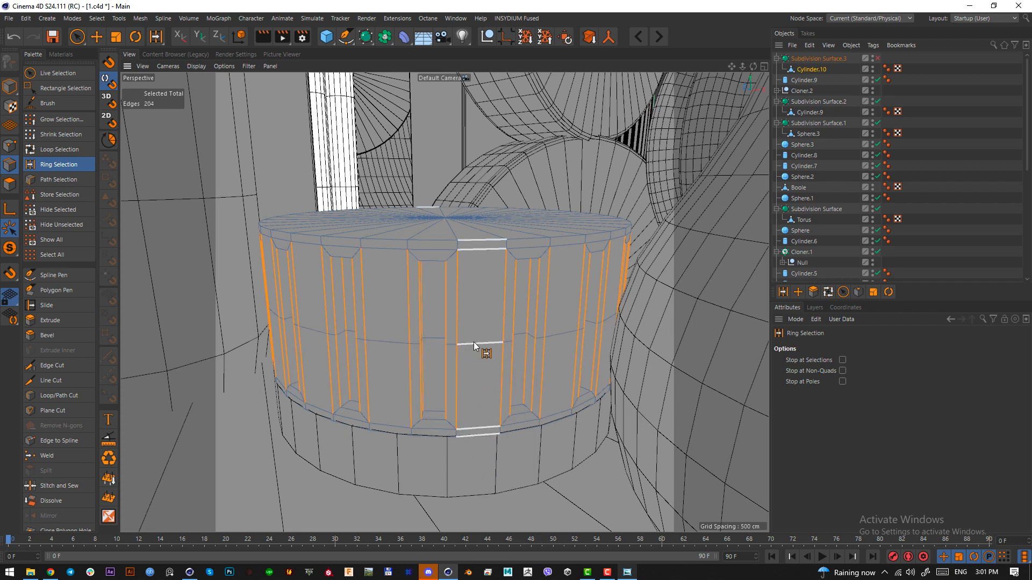
Bevel the grooved cylinder's mid-height edge loop with 0 subdivisions and an offset of about 58.6 cm, and re-enable its Subdivision Surface
key("u")
key("l")
left_click(473, 342)
left_click_drag(477, 377, 480, 342, "alt")
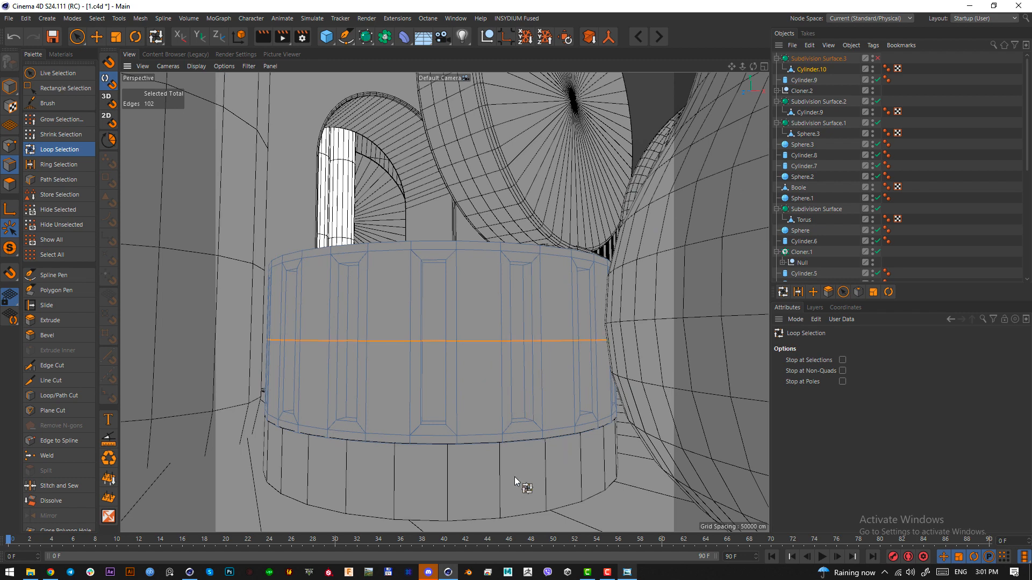
left_click_drag(480, 404, 489, 391, "alt")
right_click(490, 391)
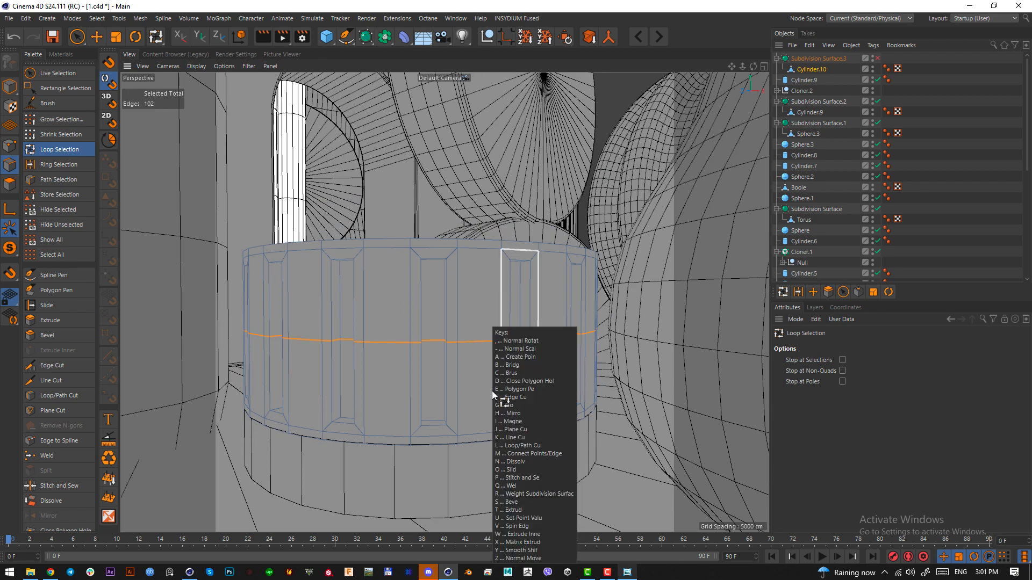
left_click(492, 391)
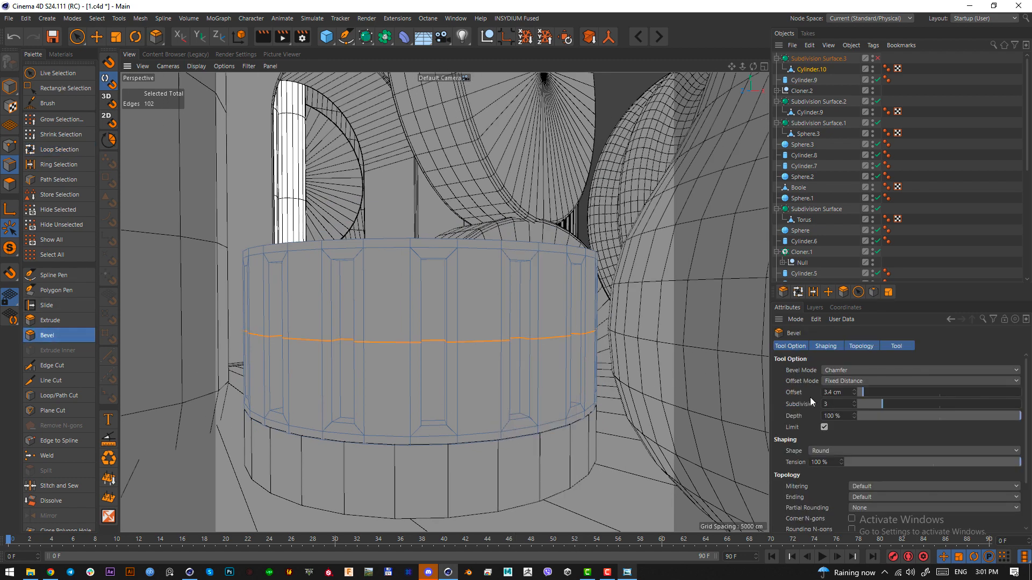
double_click(827, 404)
type("0")
key("Return")
left_click_drag(479, 475, 578, 475)
key("q")
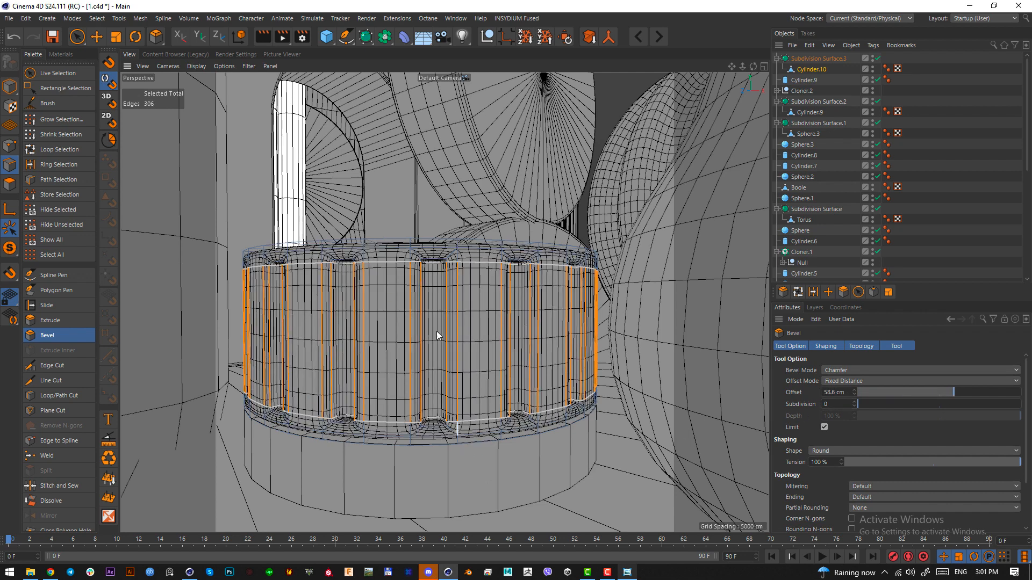
Place a Cone centred on top of the grooved cylinder, with a bottom radius of about 186 cm and a height of about 140 cm
left_click_drag(438, 303, 449, 327, "alt")
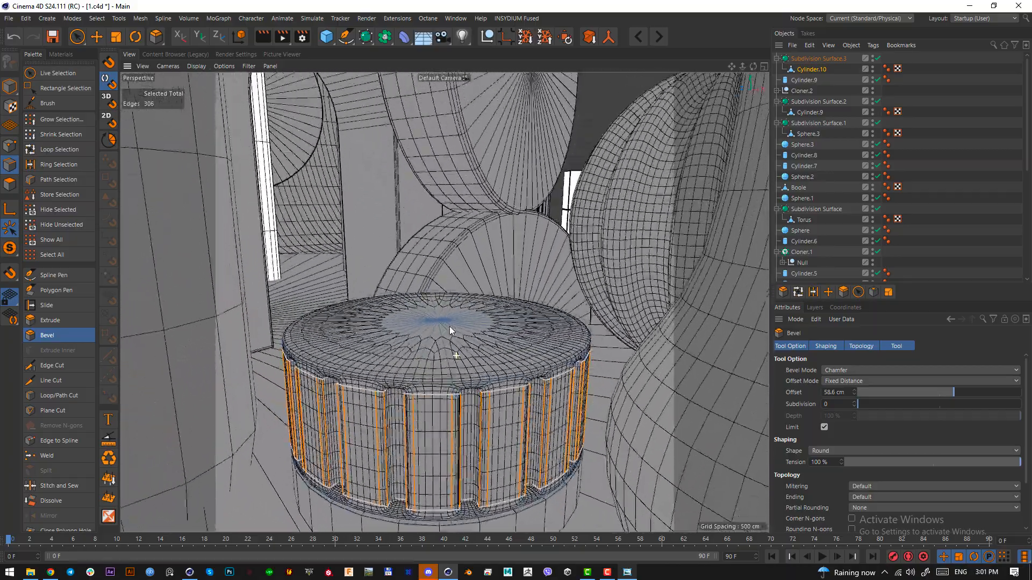
left_click(9, 86)
left_click(326, 37)
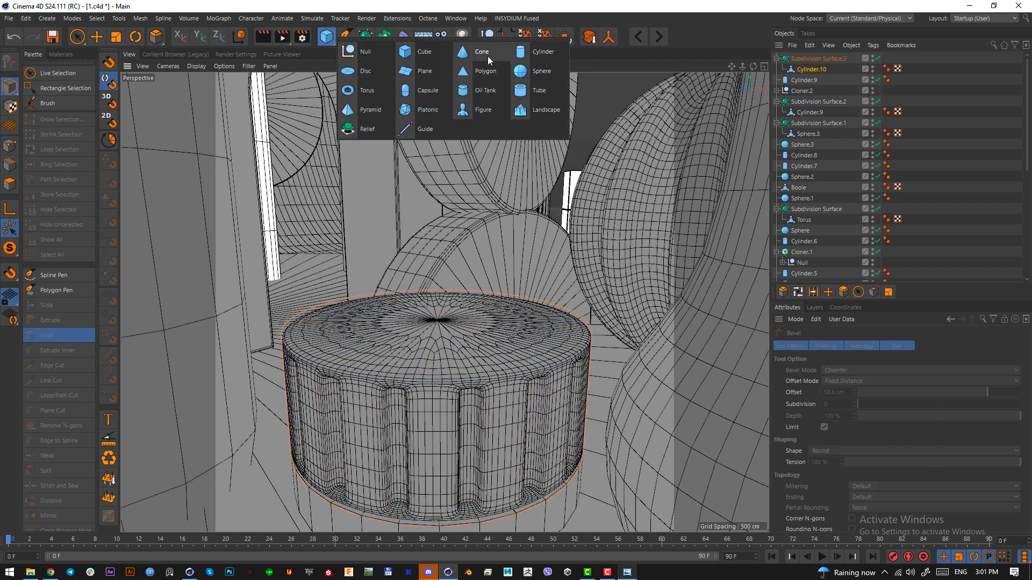
left_click(488, 56)
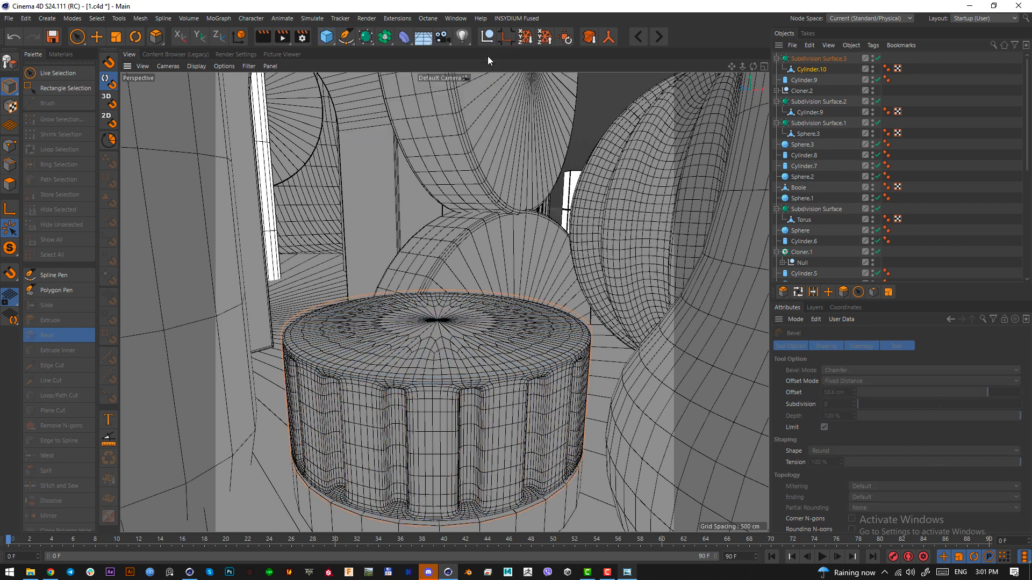
left_click(98, 40)
left_click_drag(440, 328, 445, 161)
key("F2")
scroll(510, 337, "up", 3)
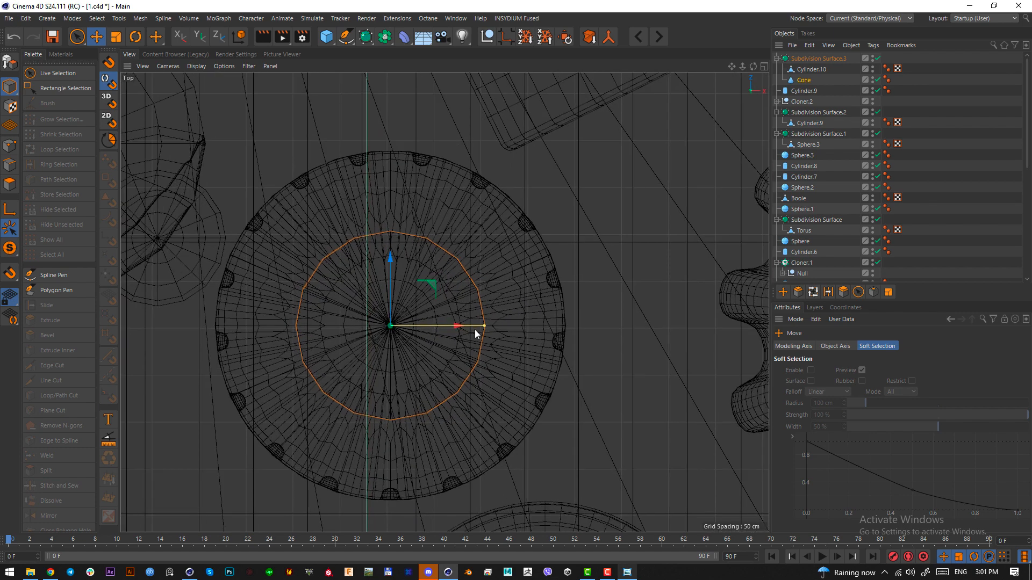
key("F1")
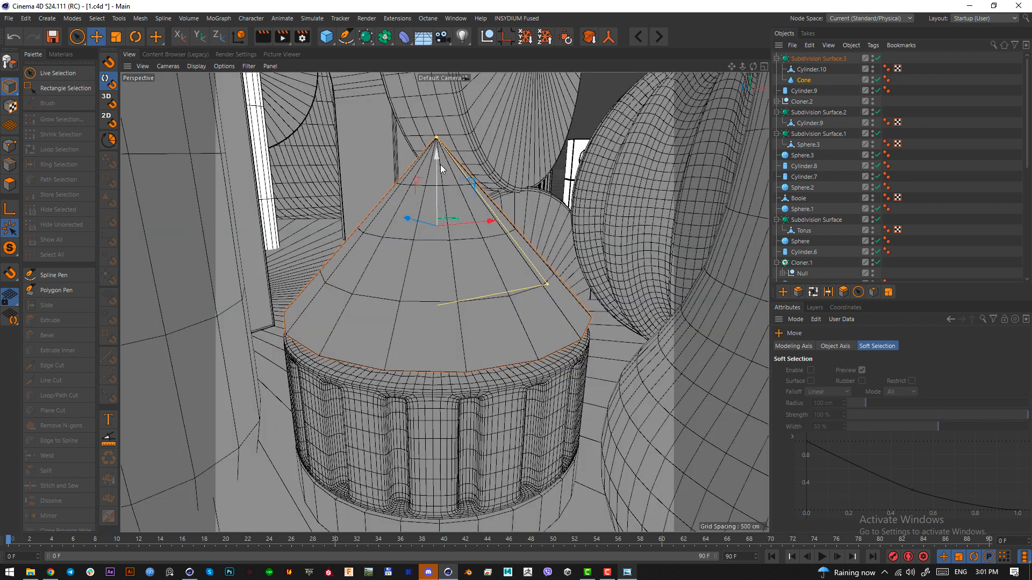
left_click_drag(438, 146, 439, 221)
key("s")
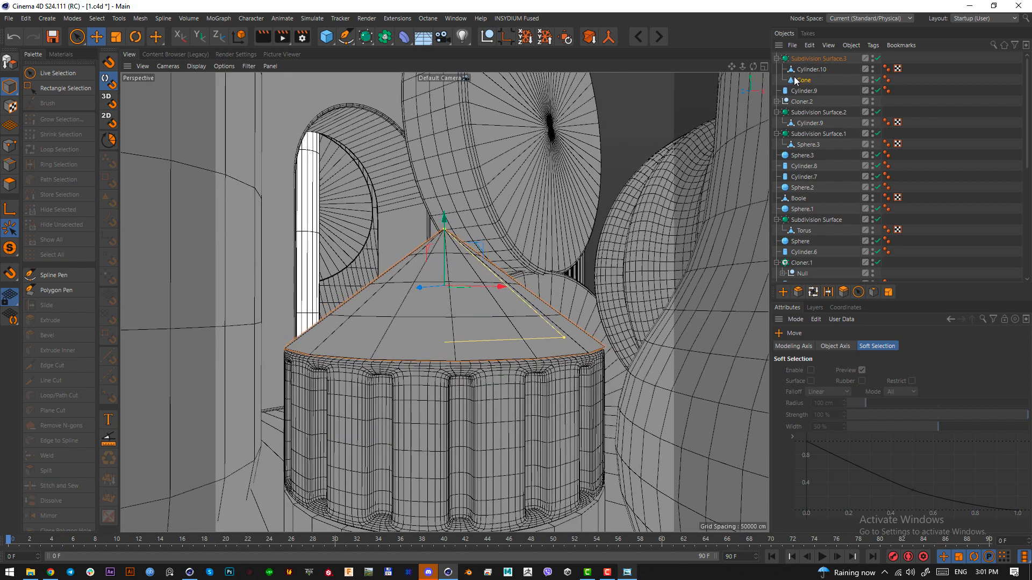
Take the Cone out of the Subdivision Surface to the top of the object hierarchy and set its rotation segments to 64
left_click(795, 80)
left_click_drag(805, 82, 808, 54)
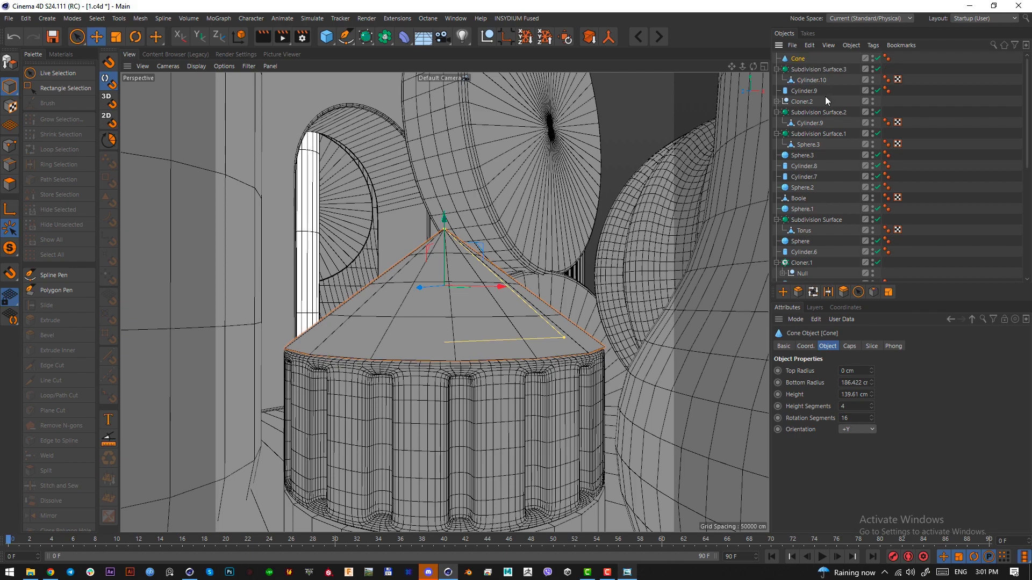
left_click_drag(871, 417, 871, 410)
View the scene through the OctaneCamera and examine the two triangular slabs beside the ribbed container in the reference image
scroll(862, 240, "down", 10)
left_click(887, 244)
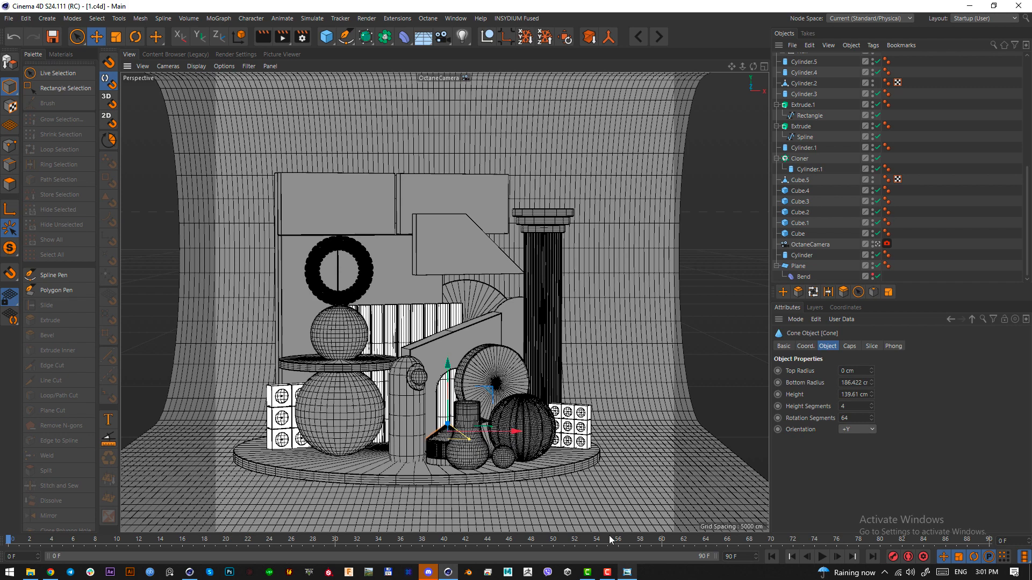
left_click(626, 572)
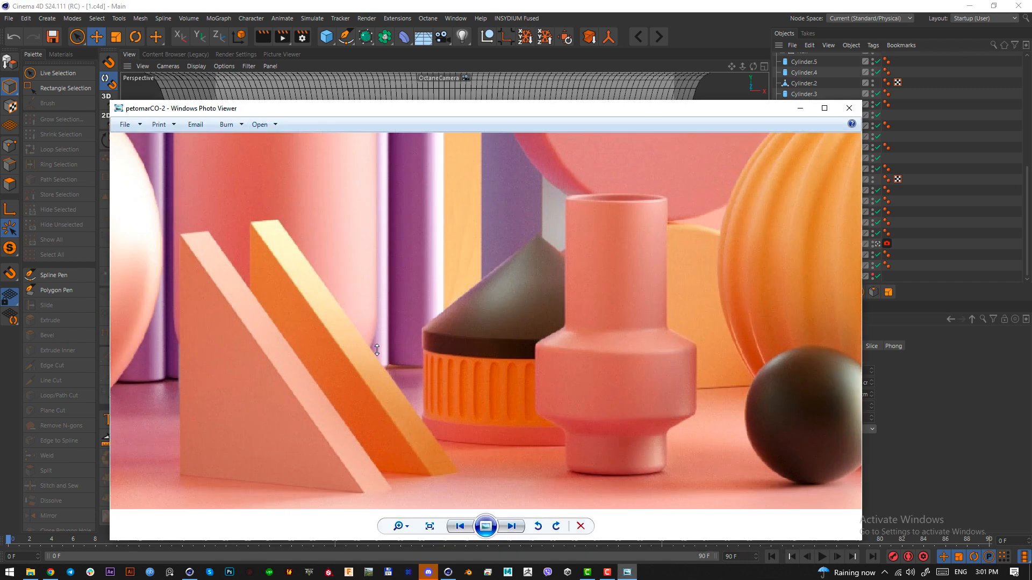
scroll(376, 349, "up", 2)
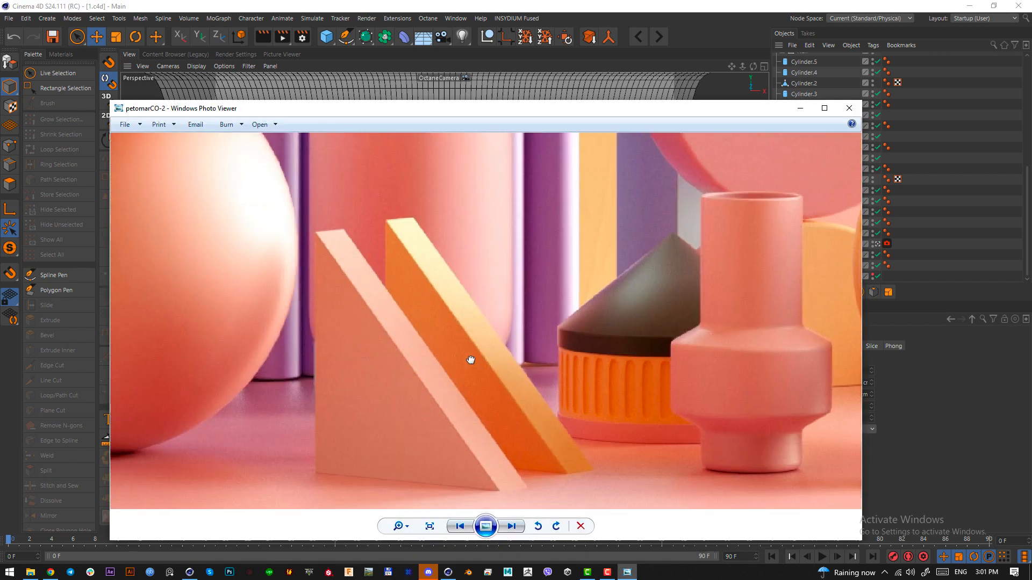
scroll(470, 360, "down", 2)
left_click(800, 108)
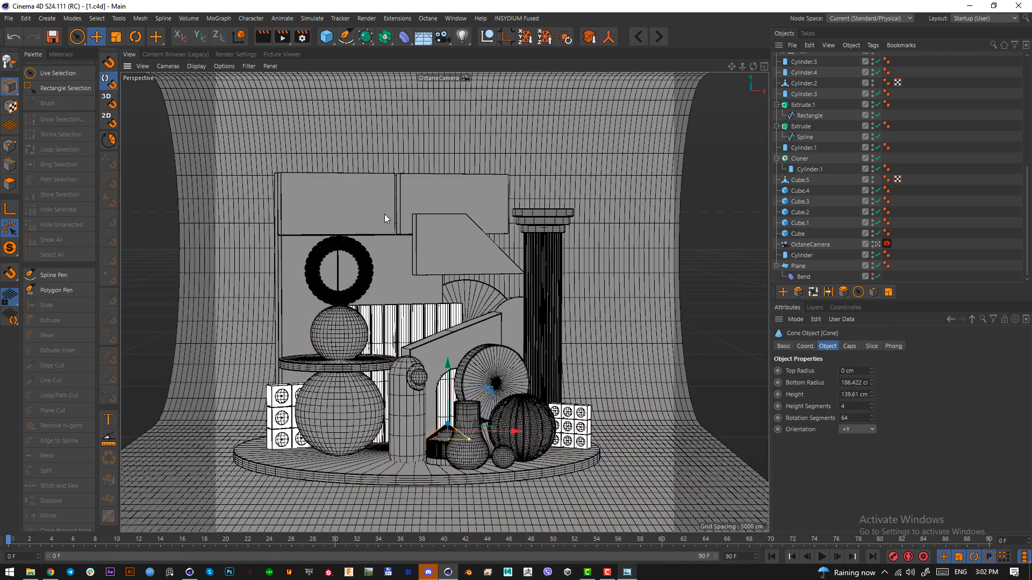
Add an n-Side spline and set its number of sides to 3
left_click(346, 36)
left_click(457, 132)
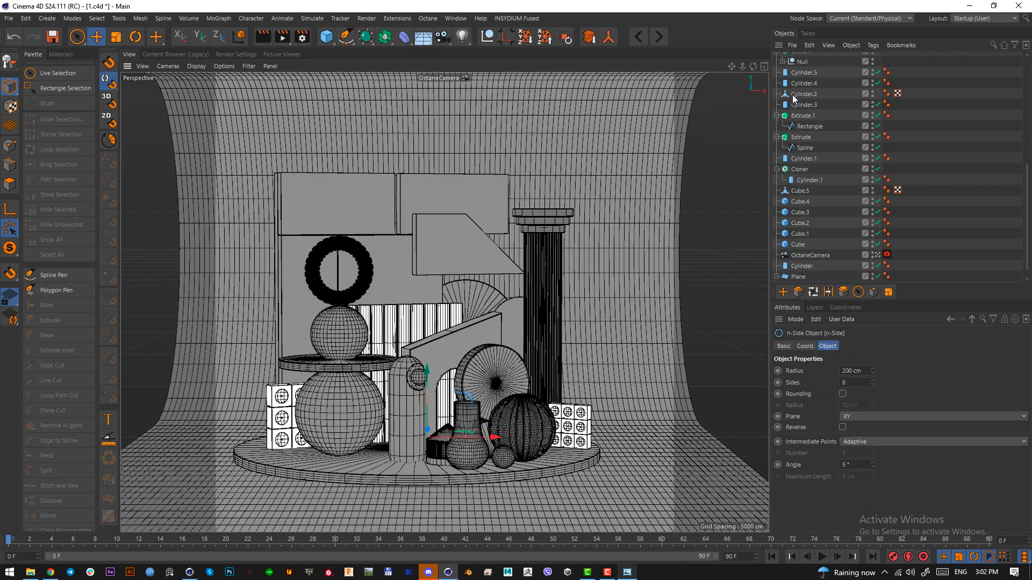
left_click(858, 382)
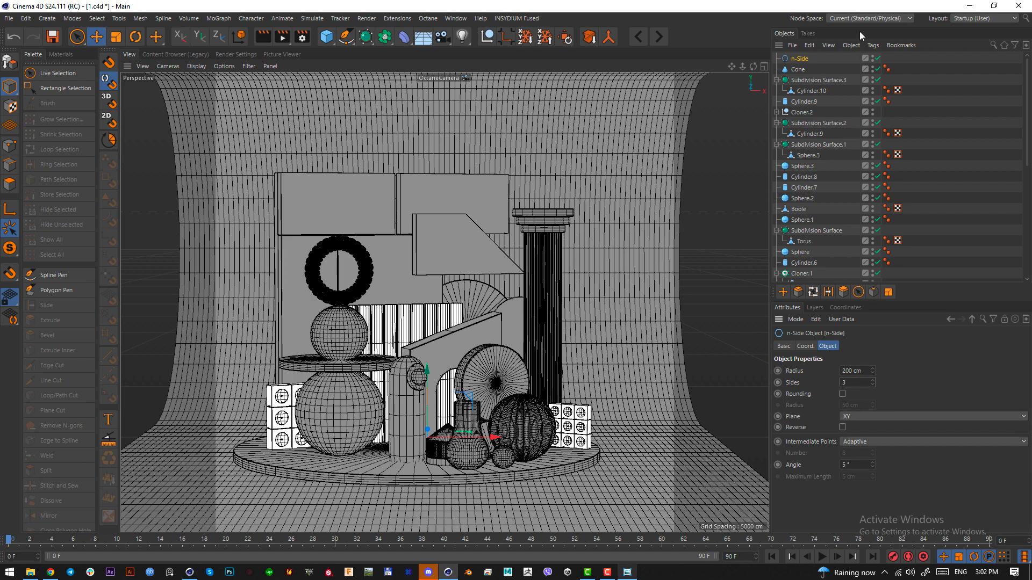
key("e")
key("F4")
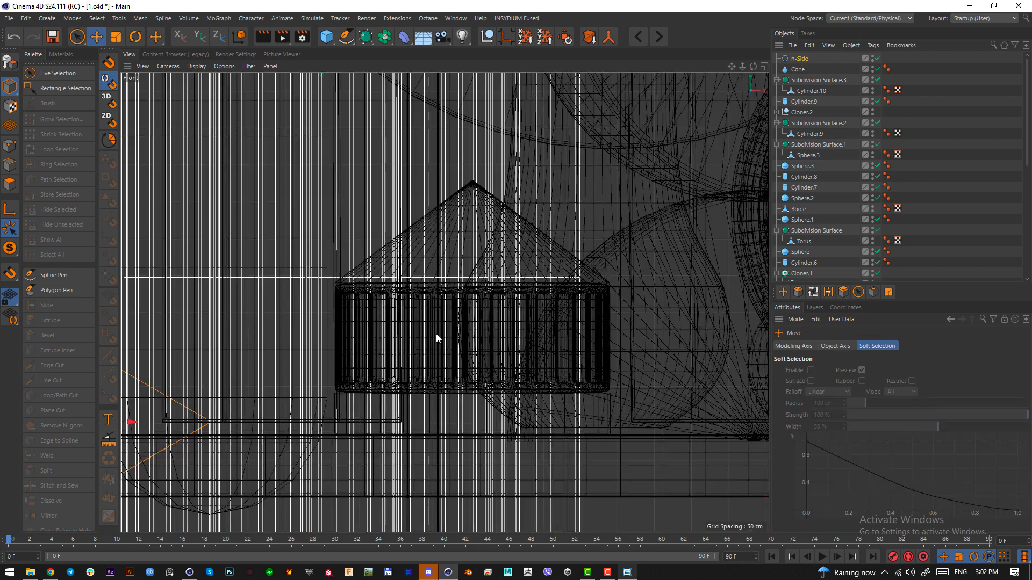
key("F1")
Raise the triangular n-Side spline so it sits above the round platform, in front view
key("r")
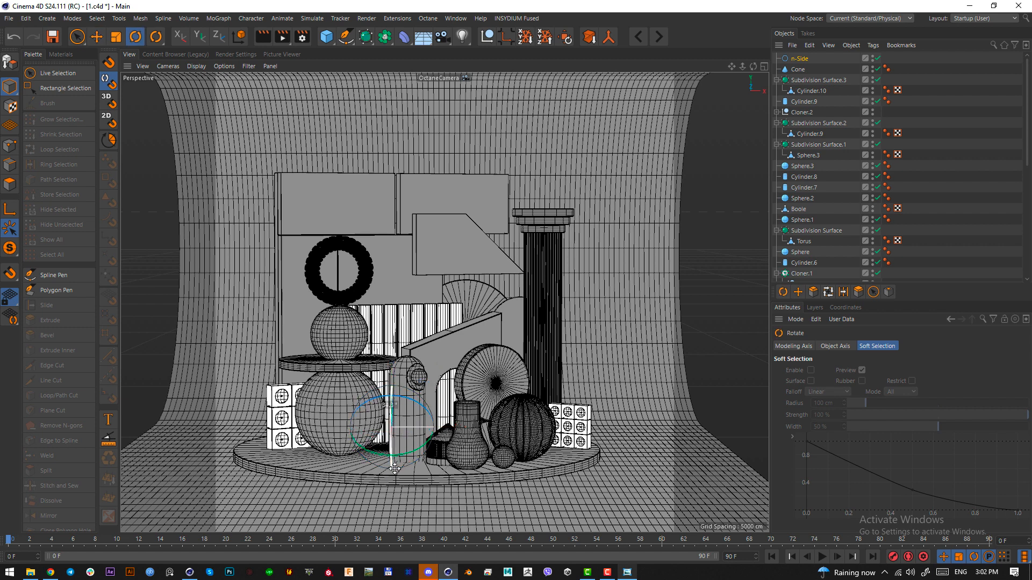
left_click_drag(395, 469, 331, 430)
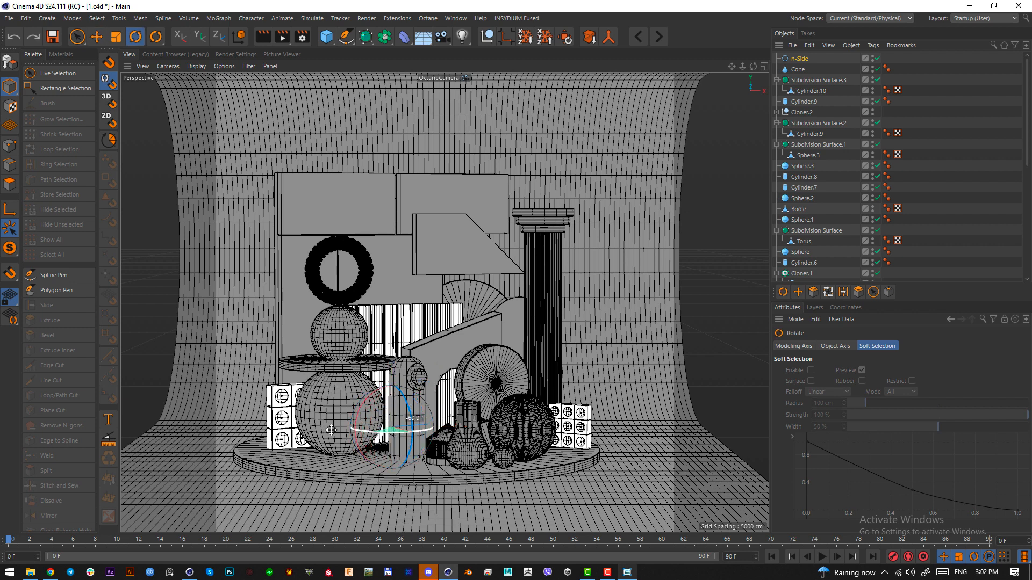
key("e")
left_click_drag(479, 403, 485, 201)
key("F4")
scroll(491, 248, "down", 5)
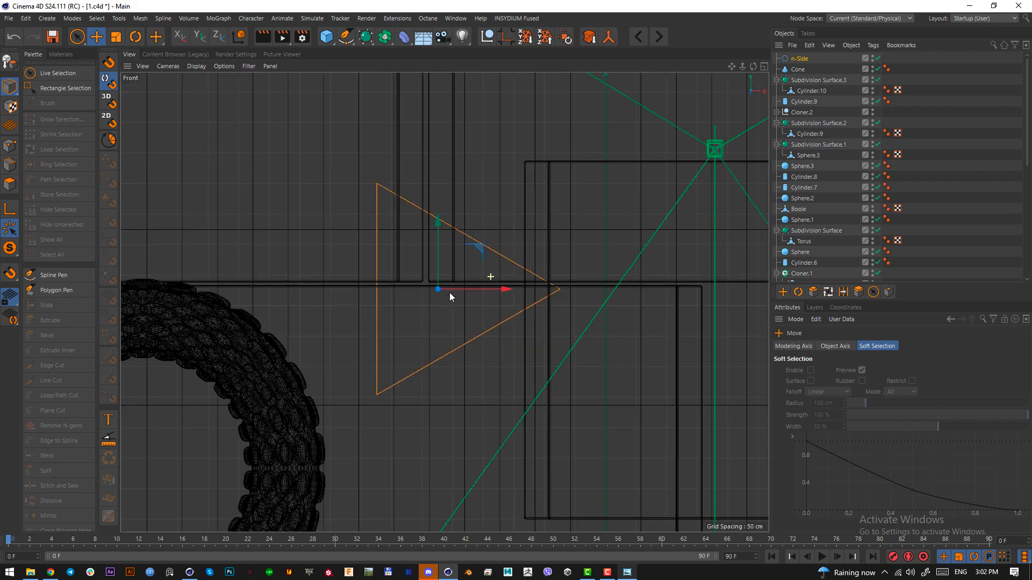
scroll(449, 292, "down", 5)
scroll(497, 416, "up", 3)
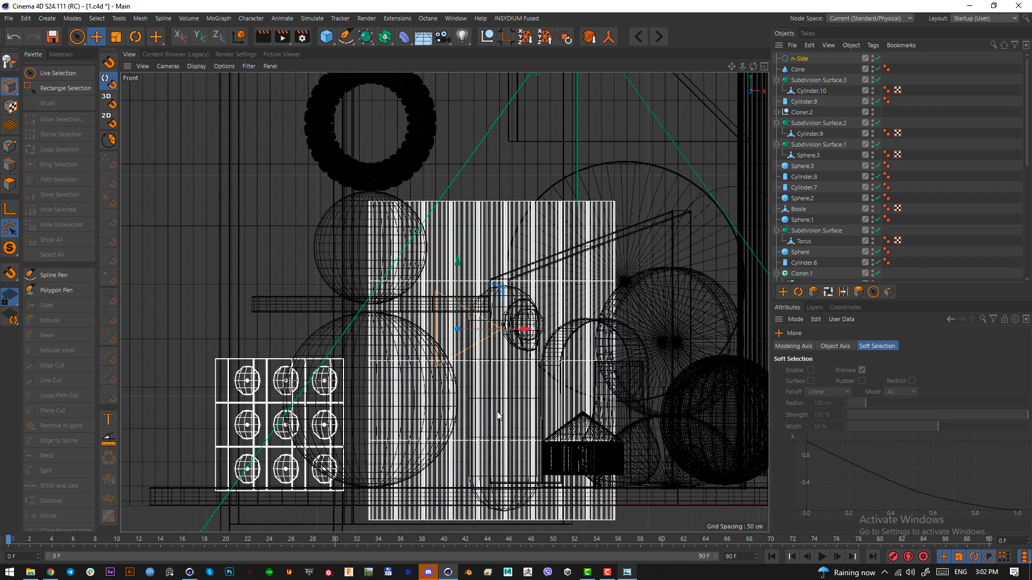
left_click_drag(498, 412, 495, 442)
scroll(495, 432, "down", 4)
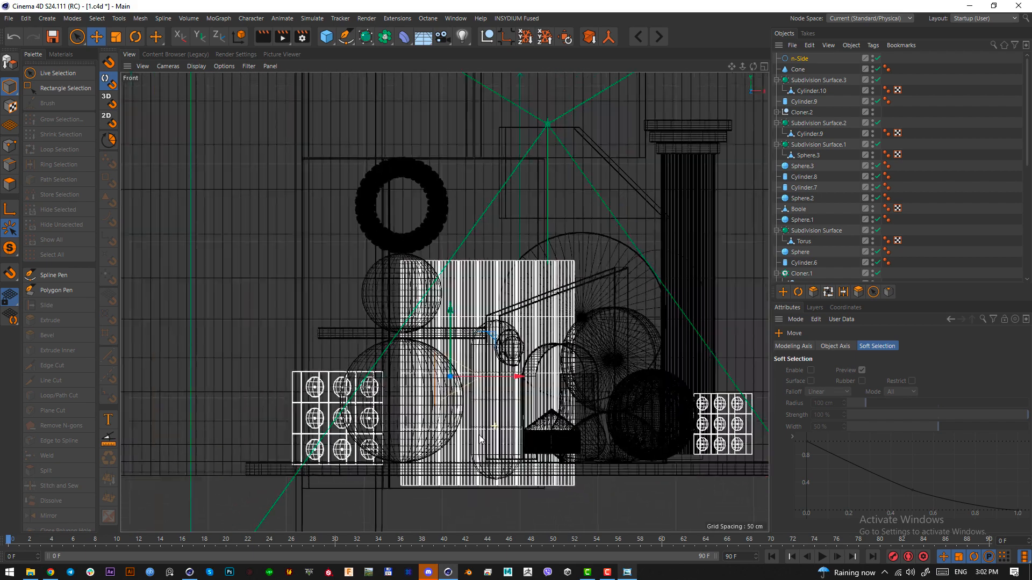
scroll(490, 427, "up", 3)
Rotate the triangular n-Side spline in front view so its base lies flat, consulting the slabs in the reference image
key("r")
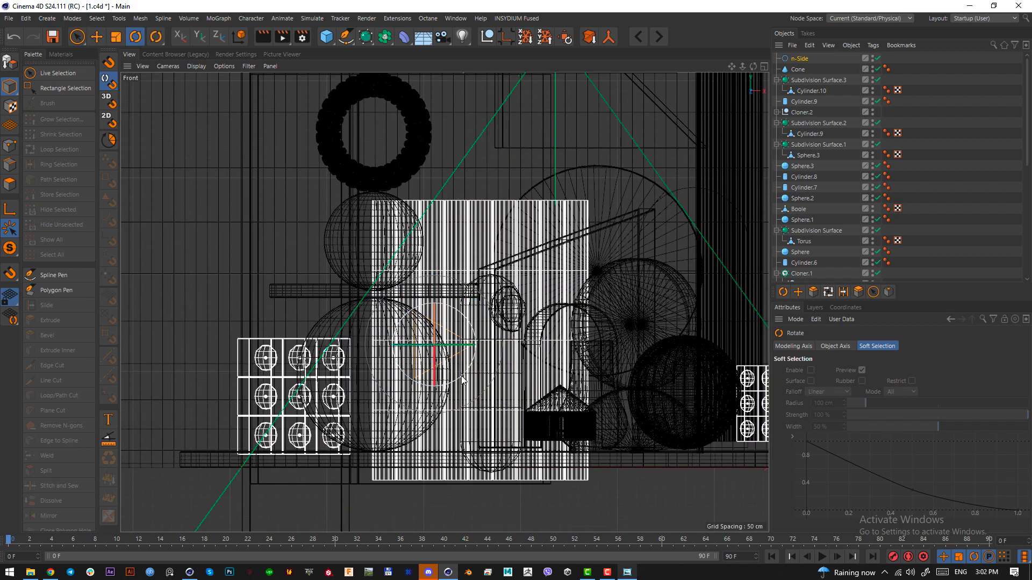
left_click(627, 572)
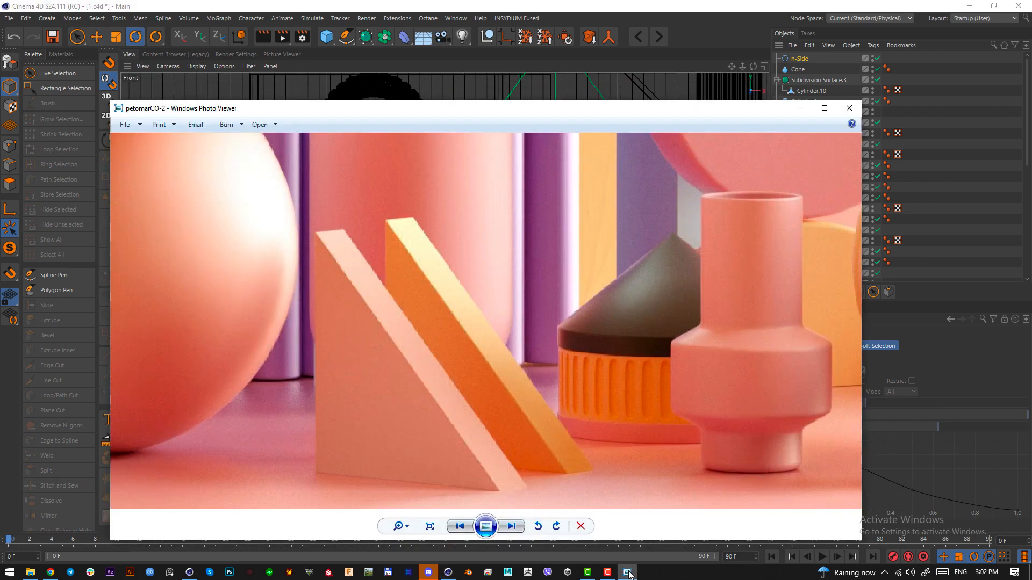
left_click(627, 572)
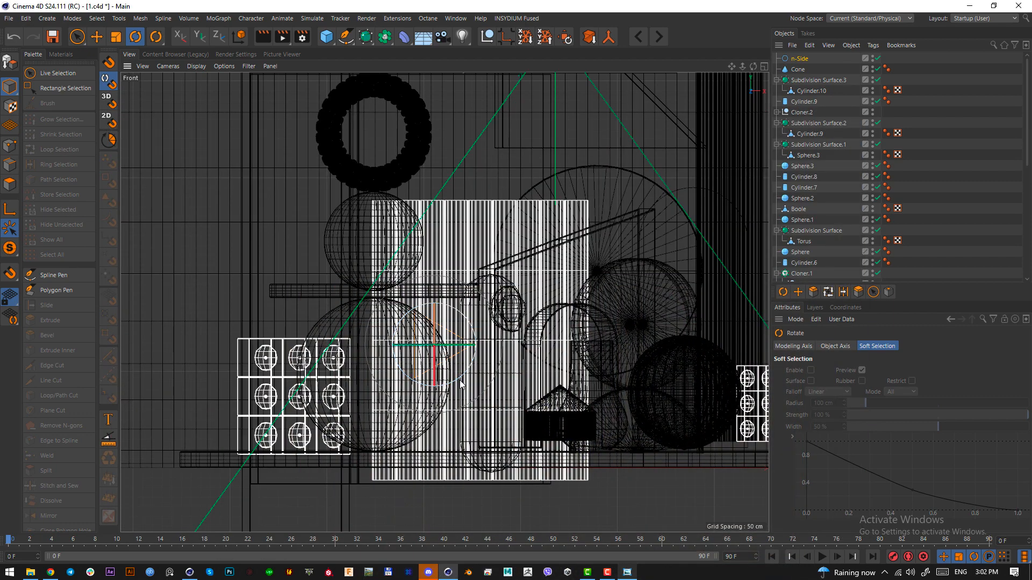
left_click_drag(459, 379, 443, 410)
left_click(627, 572)
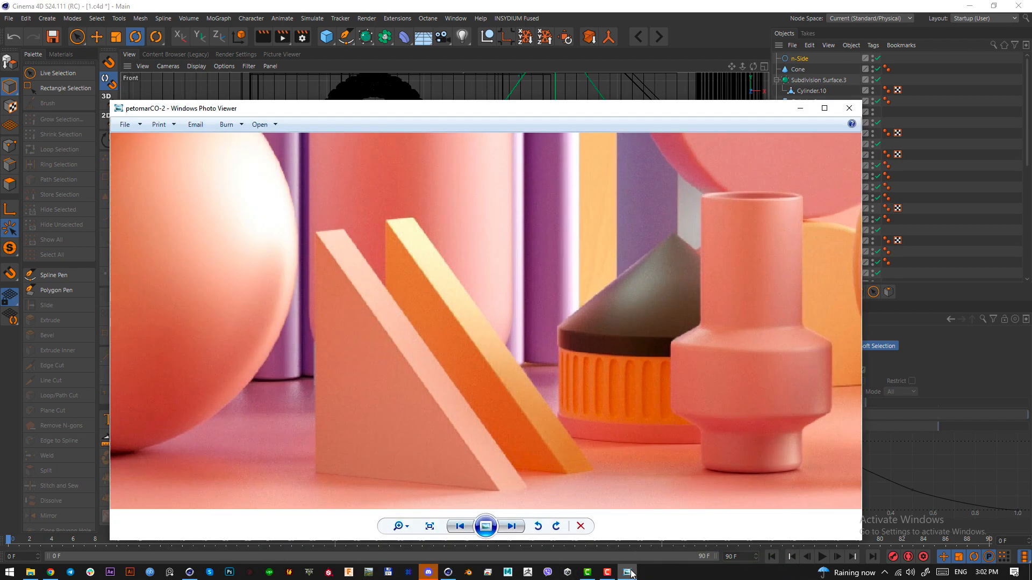
left_click(632, 573)
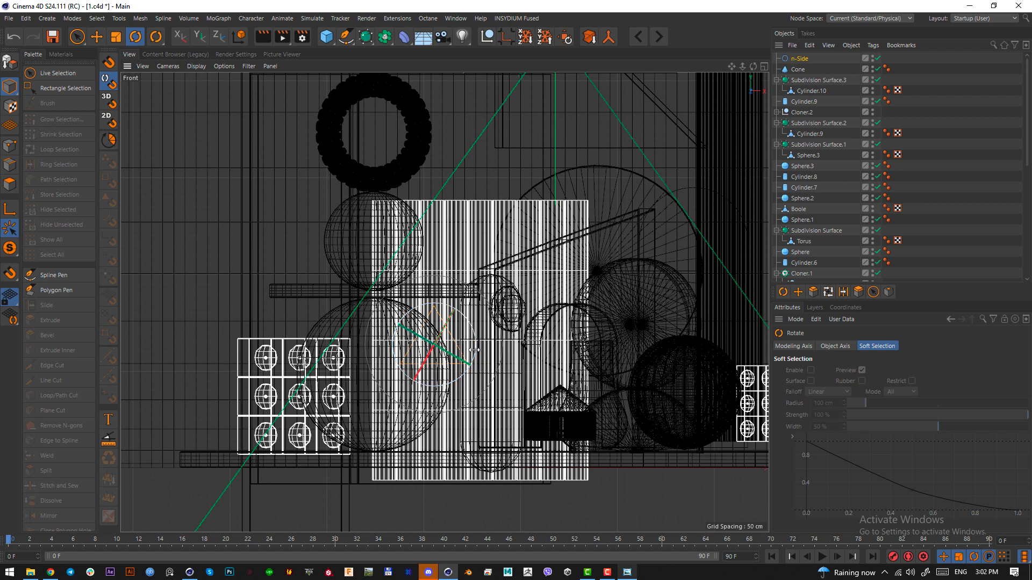
Make the triangular spline editable and select its top point and lower-right point in front view
key("c")
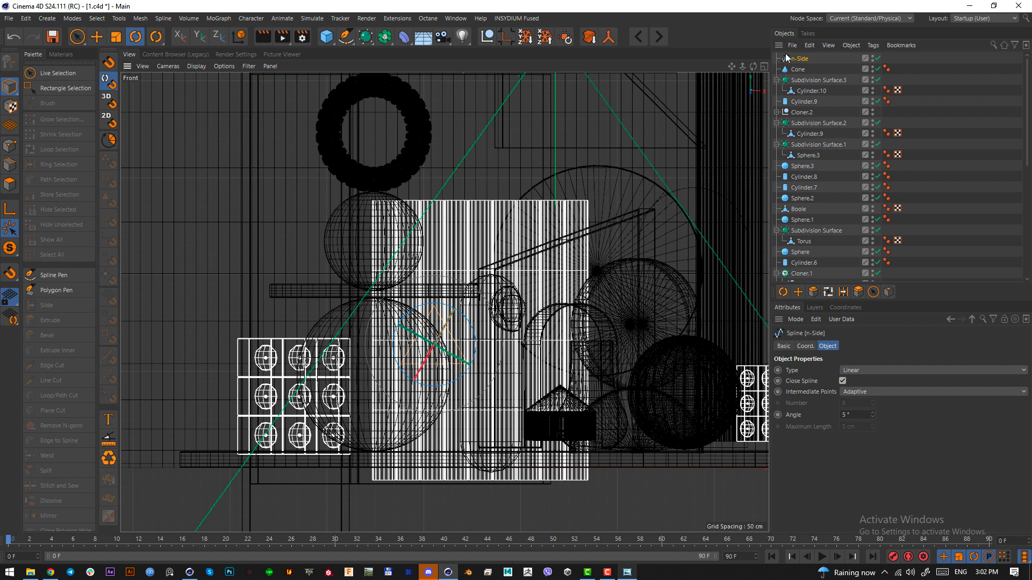
scroll(446, 338, "up", 5)
left_click(10, 143)
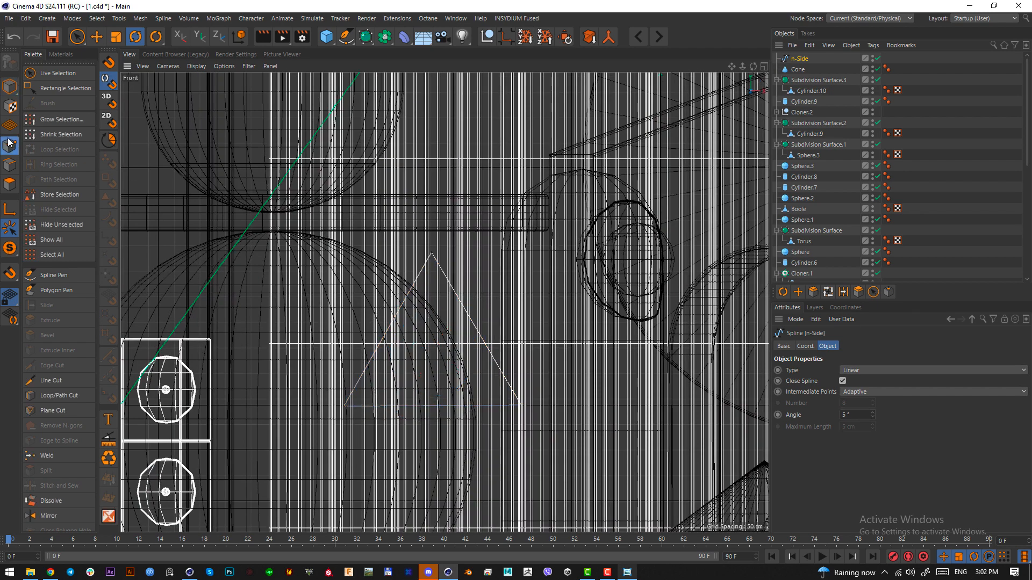
left_click(65, 89)
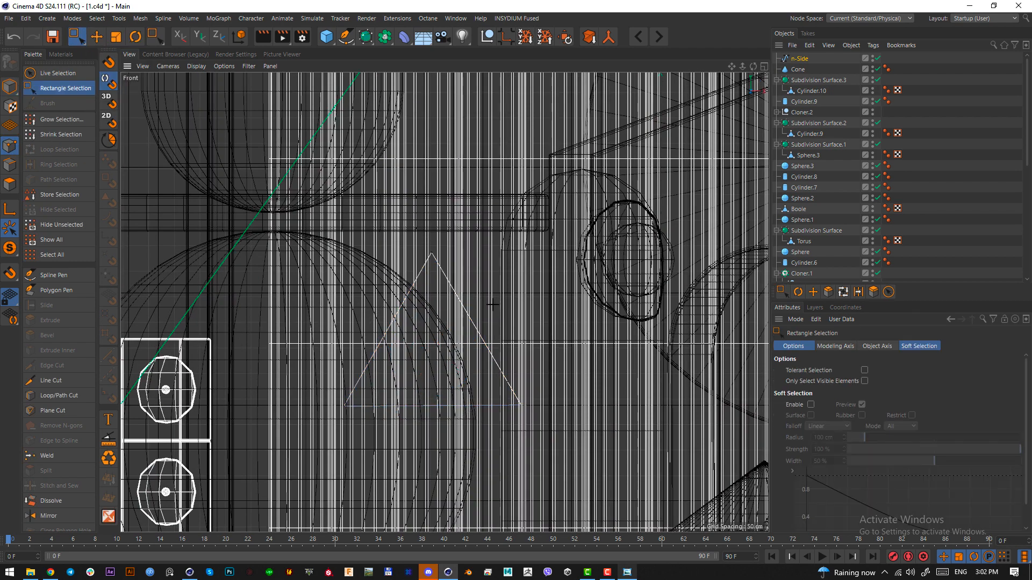
left_click_drag(420, 228, 548, 411)
Set the scale axis orientation to World and scale the two selected points flat along X, forming a right triangle
key("t")
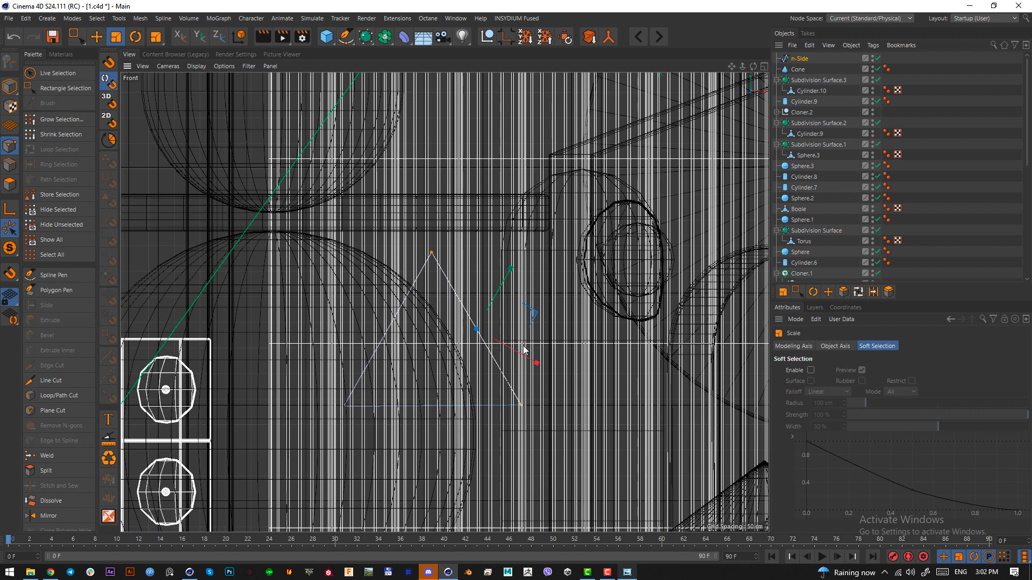
left_click(840, 348)
left_click(801, 348)
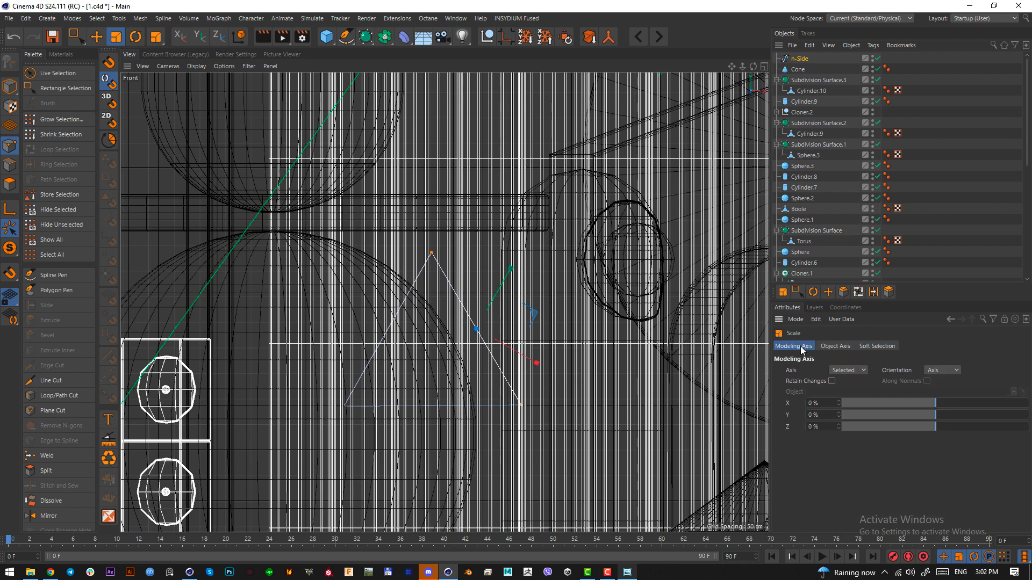
left_click(955, 372)
key("Down")
key("Return")
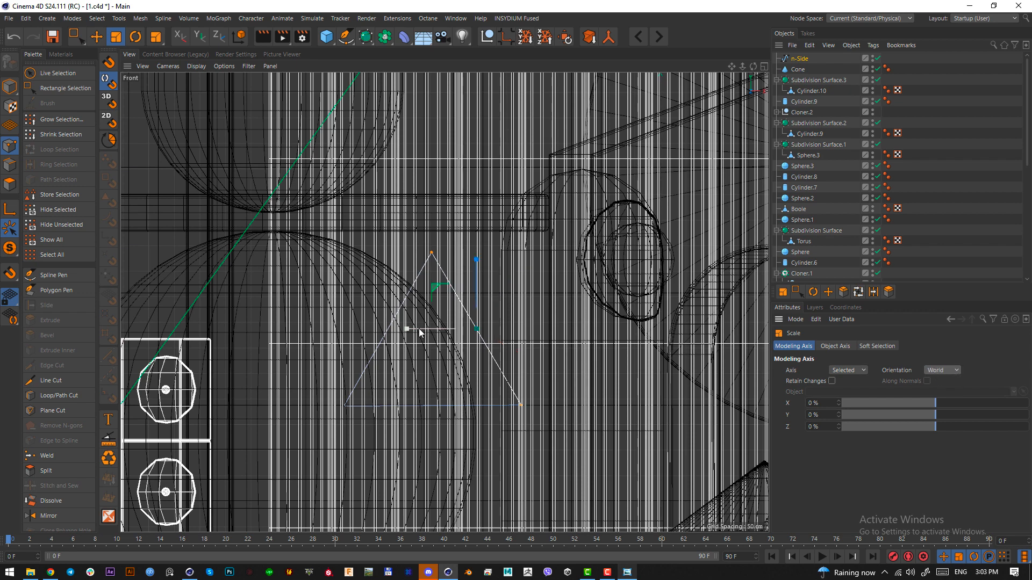
left_click_drag(412, 333, 478, 333)
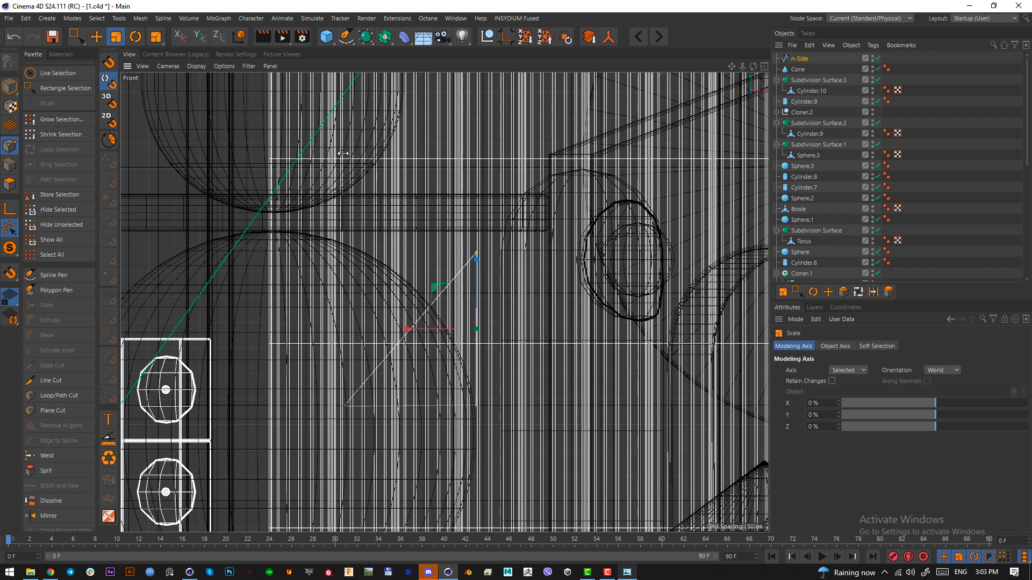
Return to model mode and place the right-triangle spline inside an Extrude generator
left_click(11, 87)
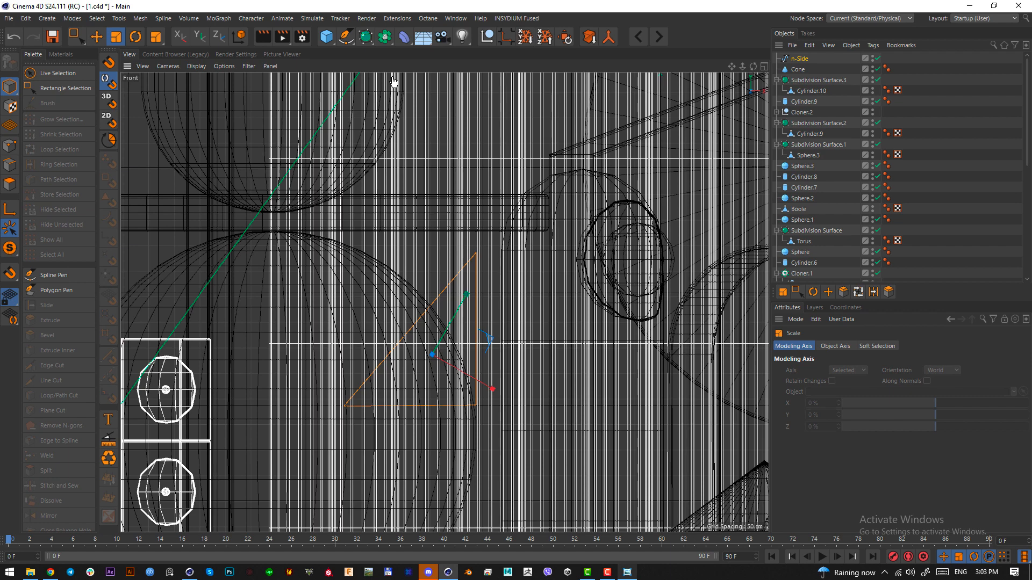
left_click(365, 36)
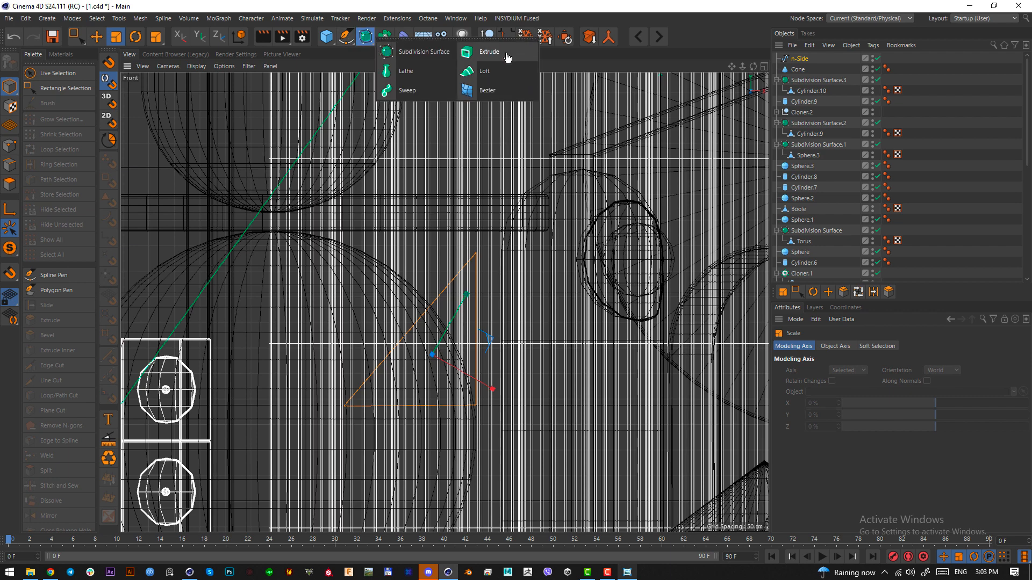
left_click(507, 57)
key("F2")
key("F1")
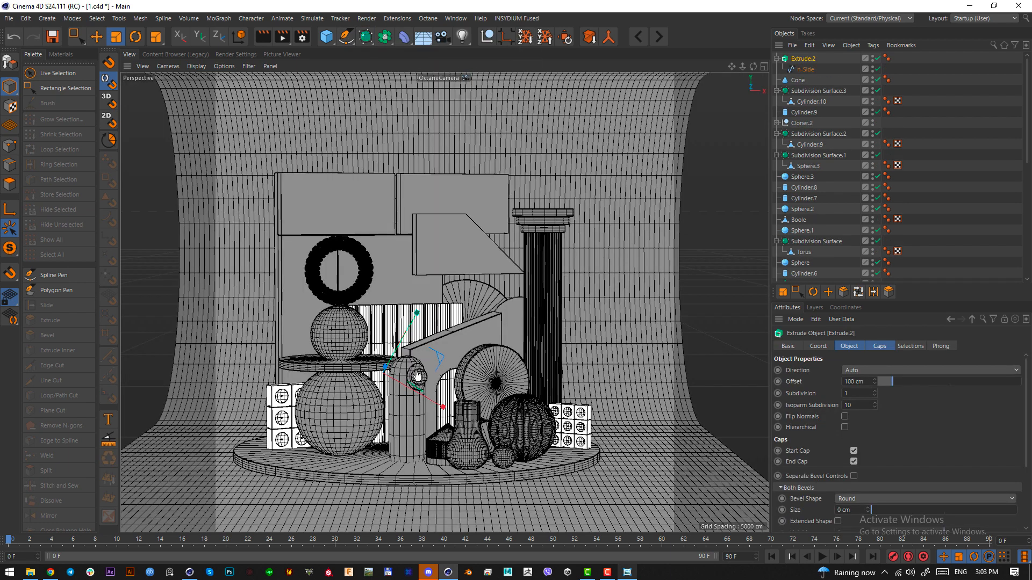
Move the extruded triangle onto the front of the round platform, between the large sphere and the vase
key("e")
key("F2")
scroll(407, 343, "down", 5)
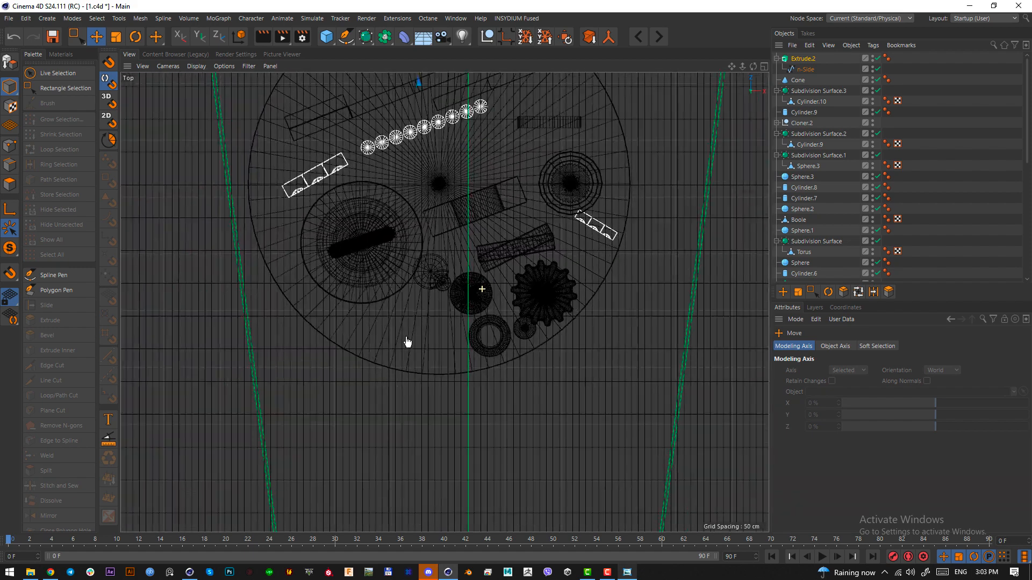
scroll(407, 342, "down", 3)
left_click_drag(407, 342, 525, 408)
key("F1")
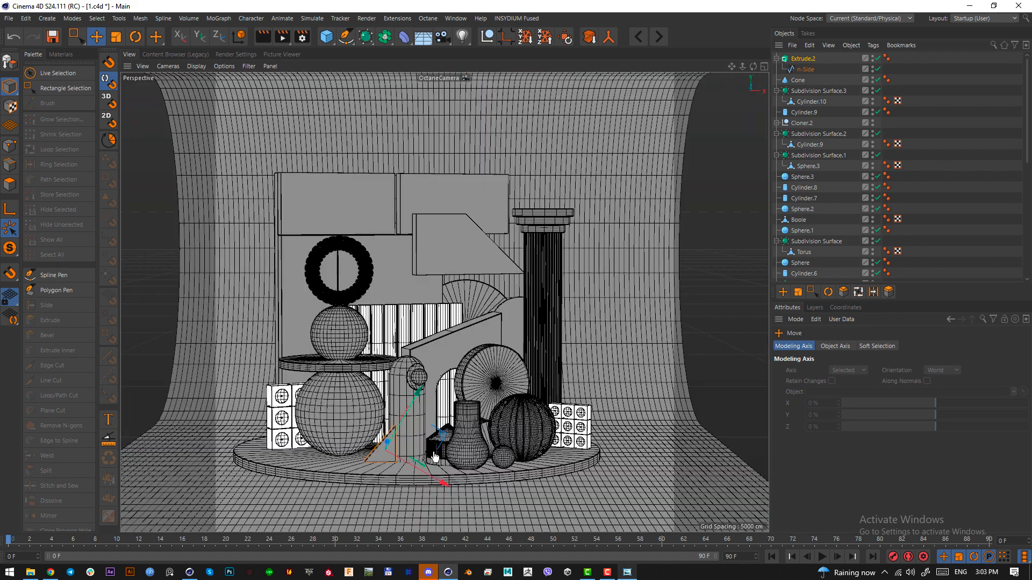
key("r")
key("F4")
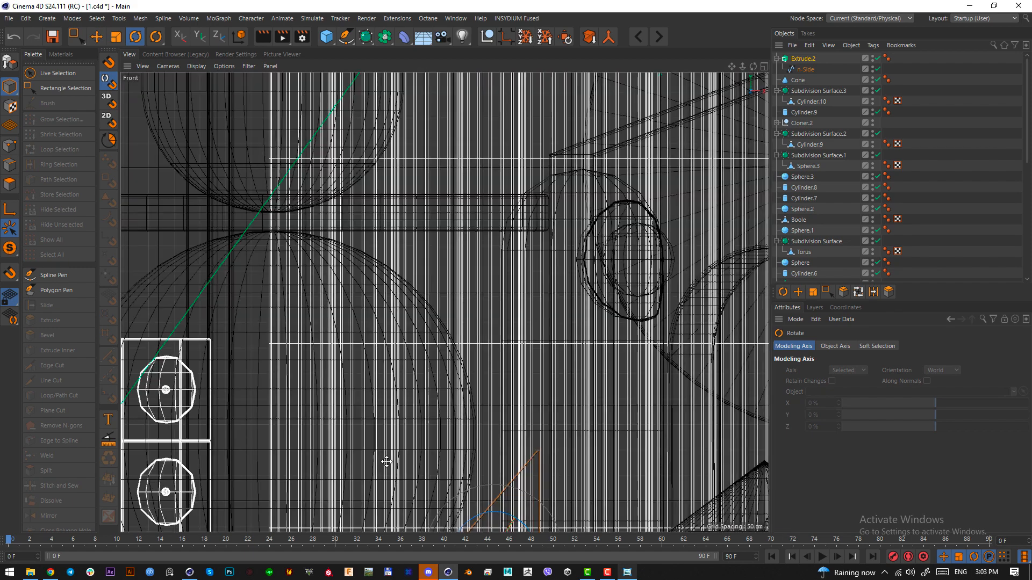
scroll(386, 462, "down", 5)
key("F1")
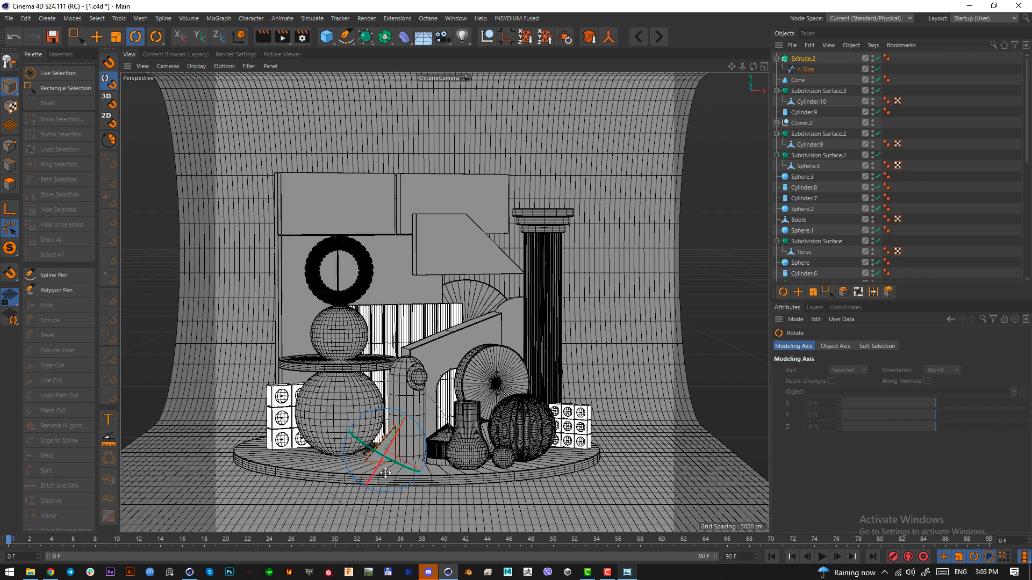
key("F2")
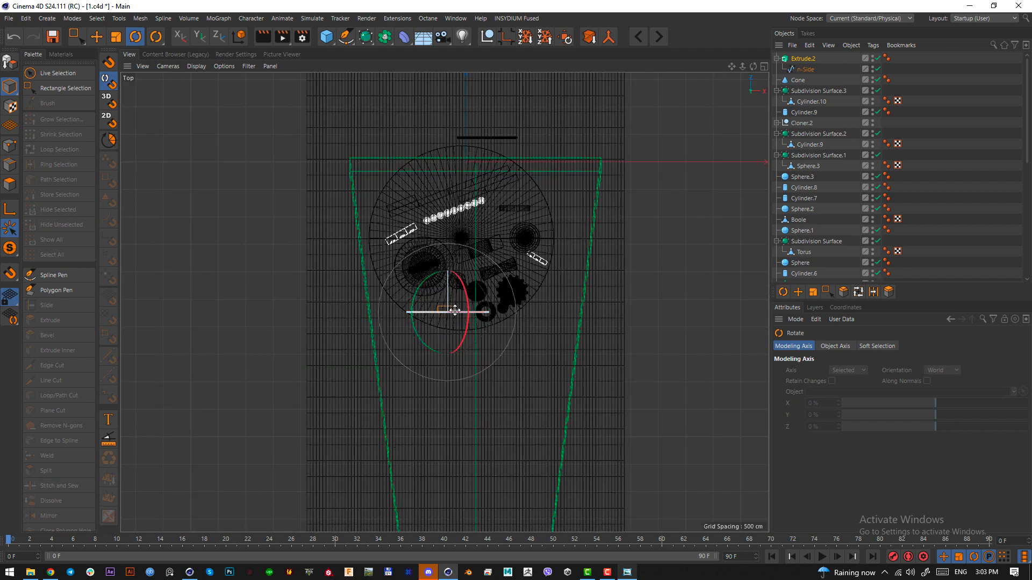
scroll(462, 307, "up", 5)
key("e")
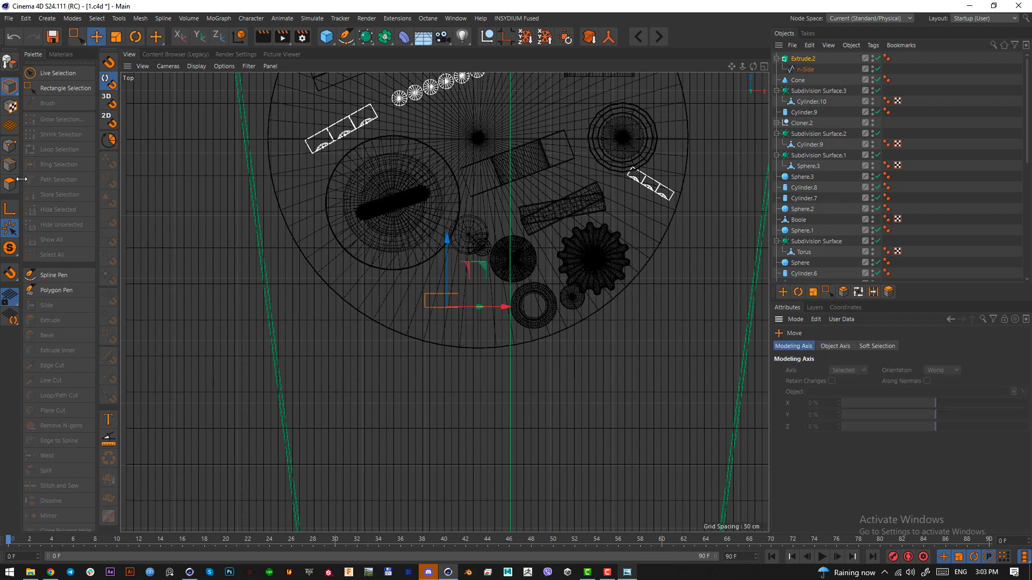
key("F1")
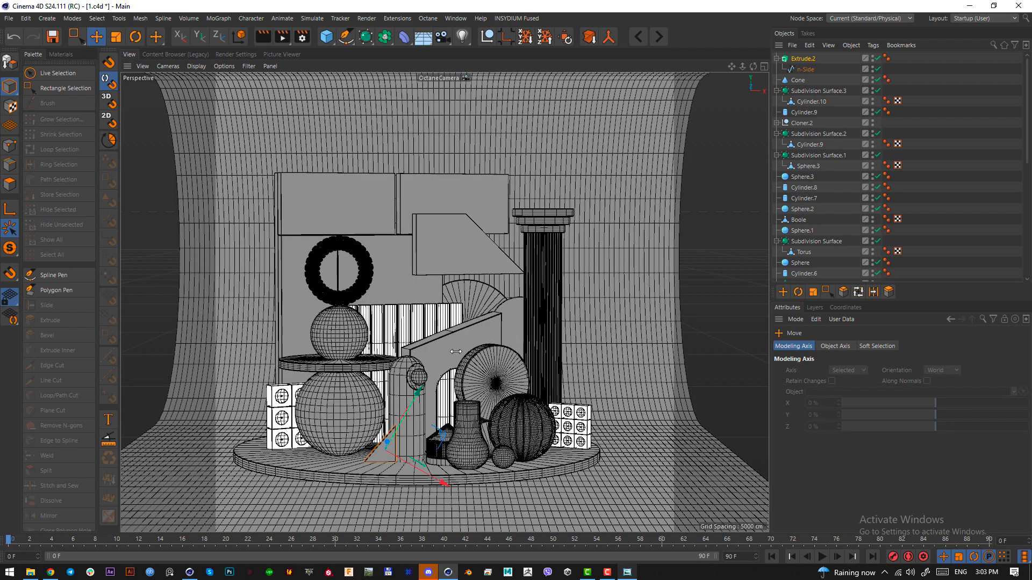
Set the extruded triangle's cap bevel size to 4.96 cm and make the object editable
left_click(9, 181)
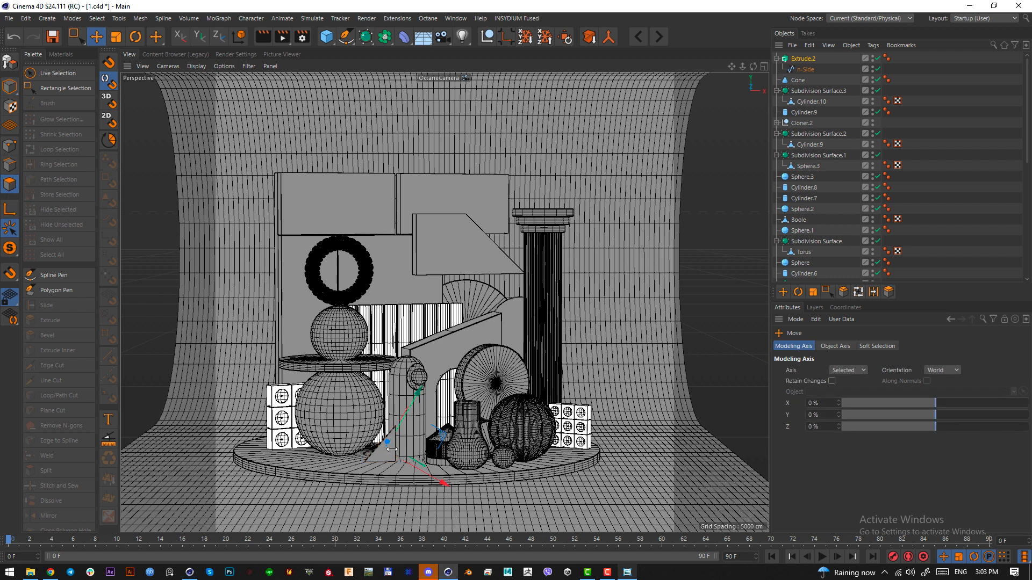
left_click(801, 57)
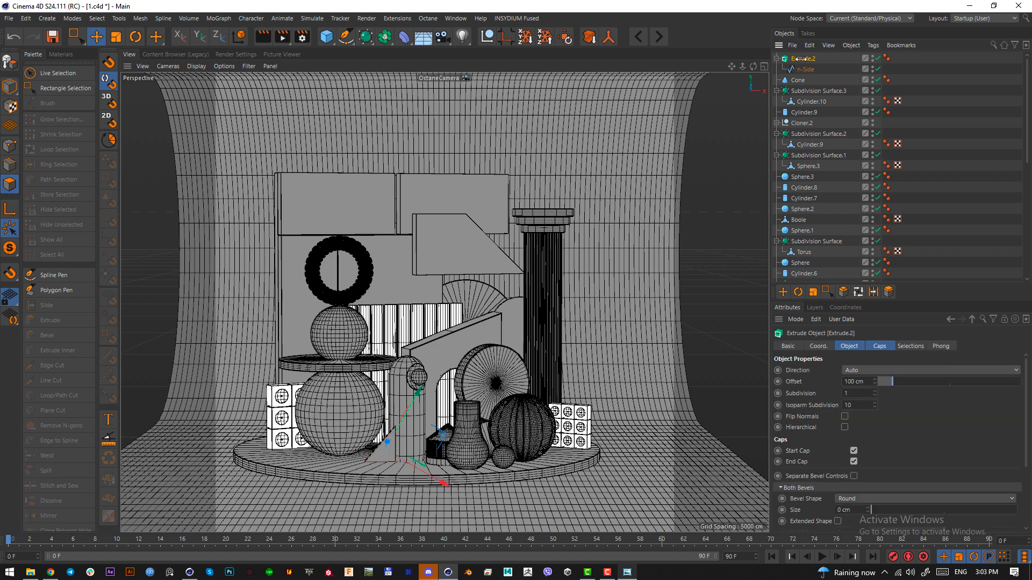
left_click(877, 346)
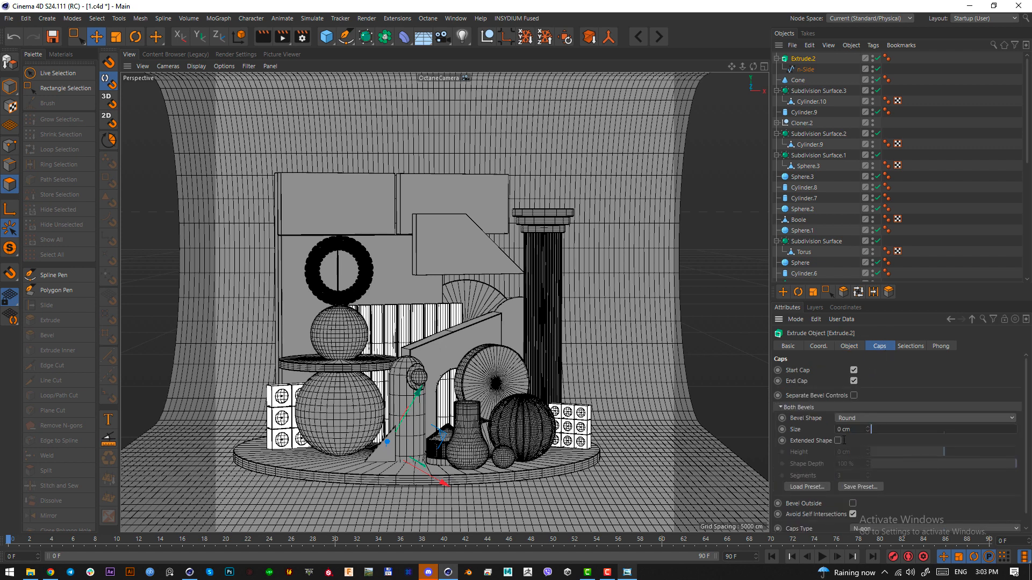
left_click_drag(882, 425, 872, 426)
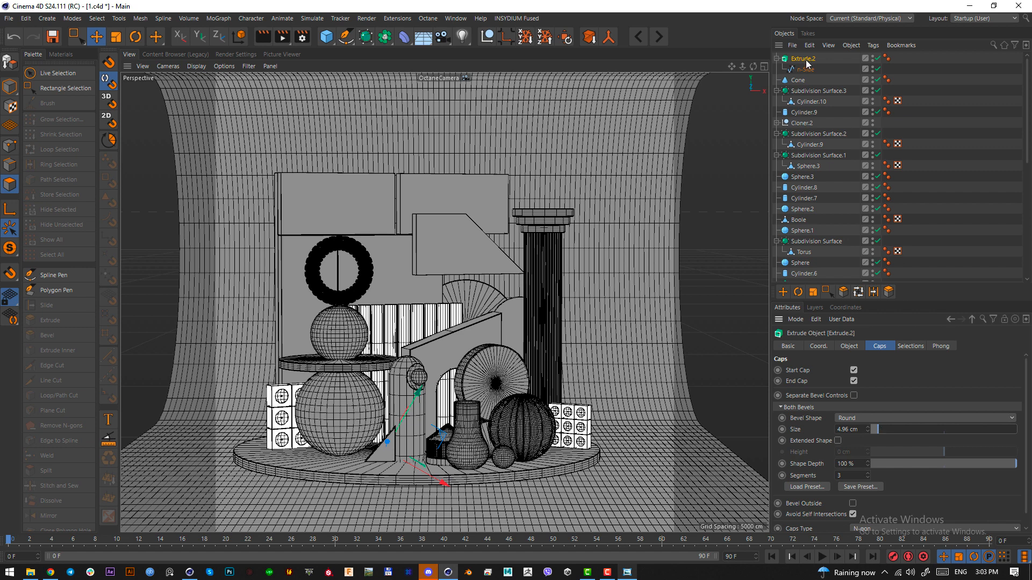
key("c")
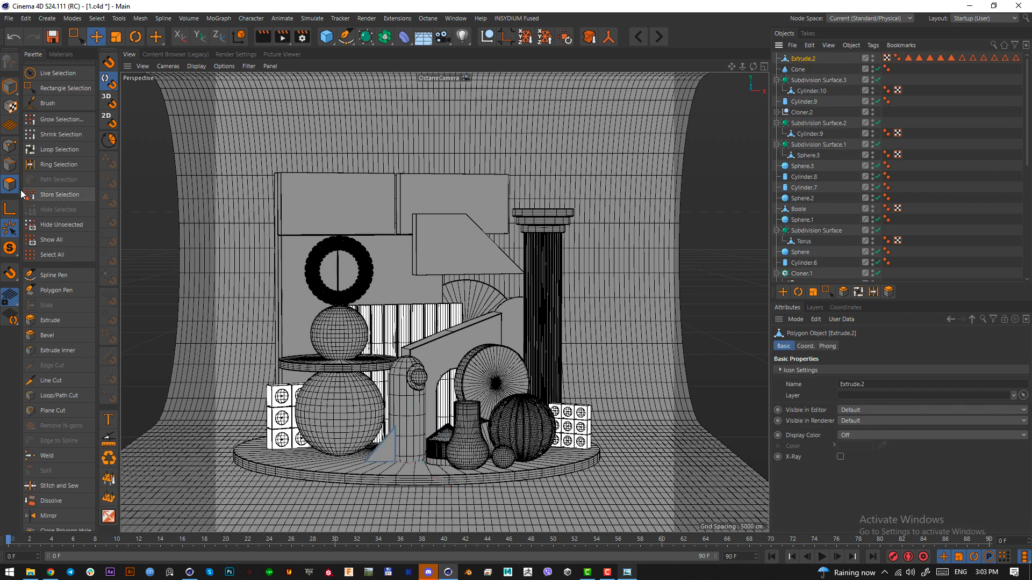
Select all polygons of the triangular slab and rotate it so its slope descends toward the vase
double_click(382, 449)
key("r")
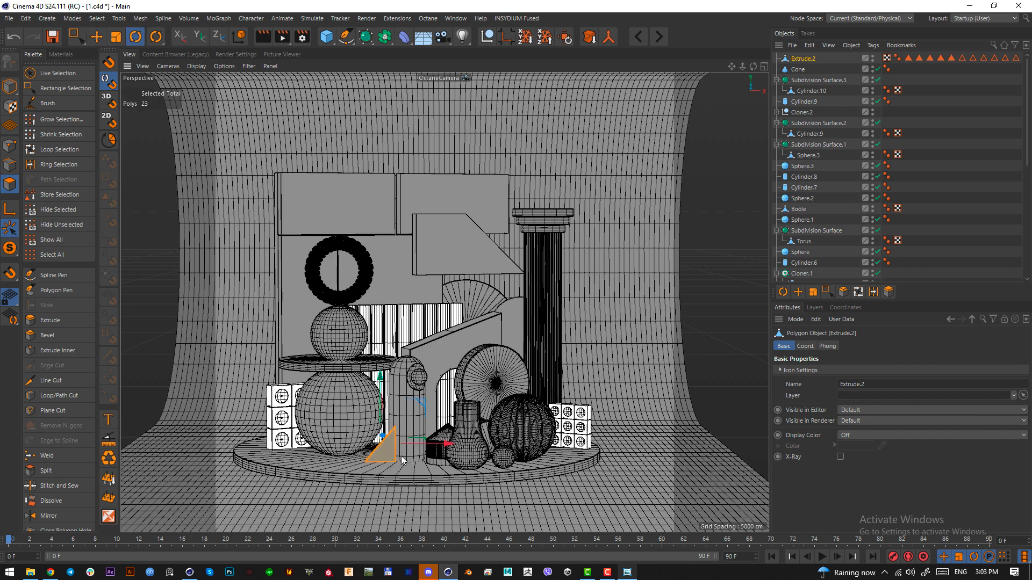
left_click_drag(395, 454, 521, 473)
key("t")
Move the slab's polygons closer to the vase, in front of the domed cylinder, and rest them on the platform
key("e")
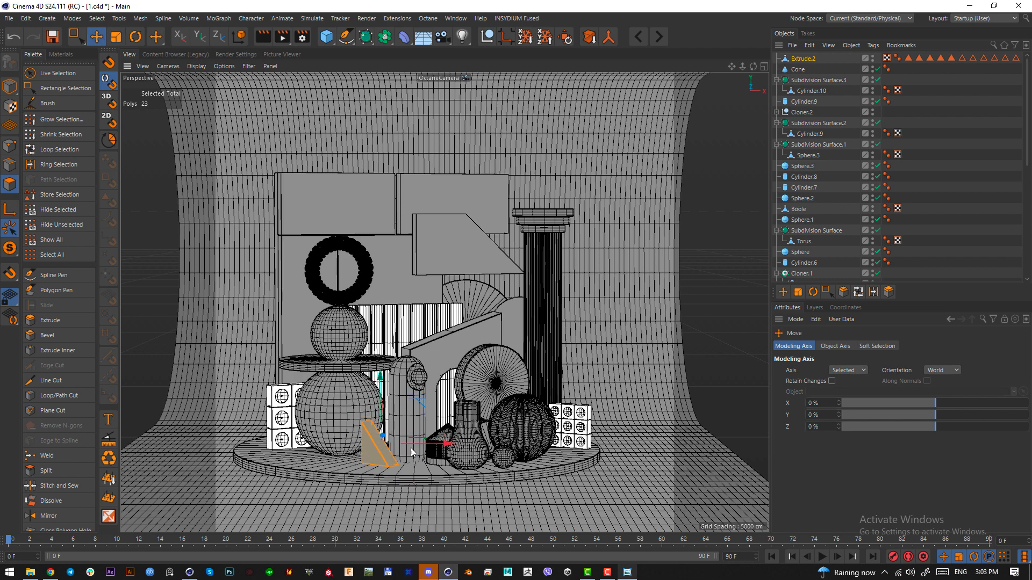
left_click_drag(402, 437, 514, 336, "alt")
key("ctrl+shift+z")
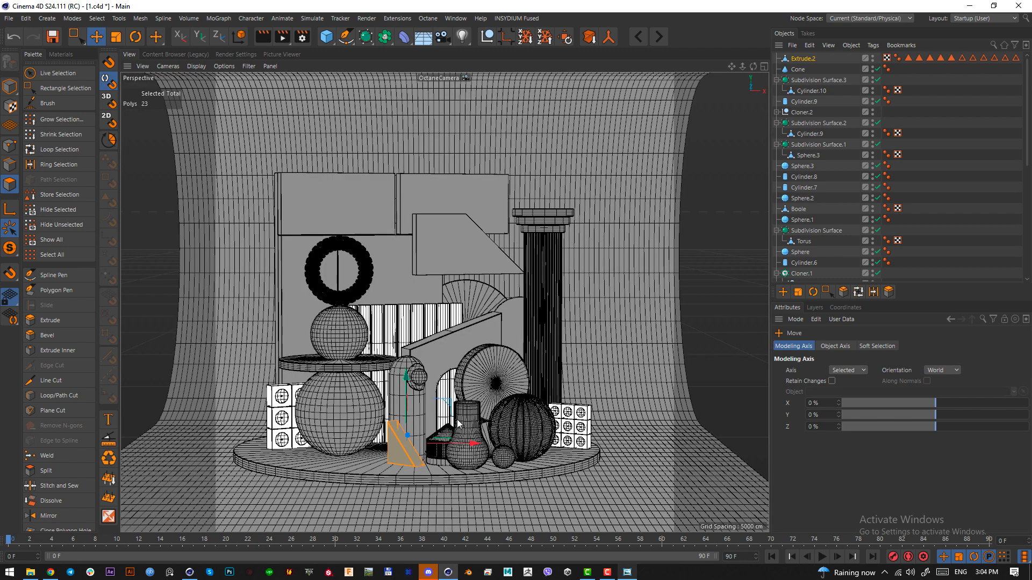
left_click_drag(408, 424, 412, 407)
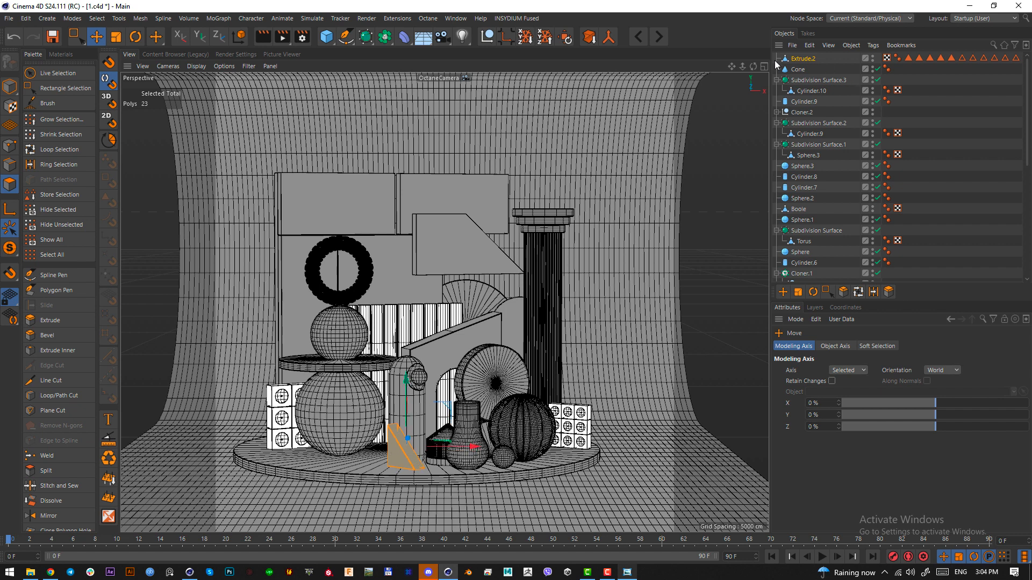
Duplicate the triangular slab as a whole object and place the copy parallel to it, nearer the large sphere and platform edge
left_click(15, 93)
key("F2")
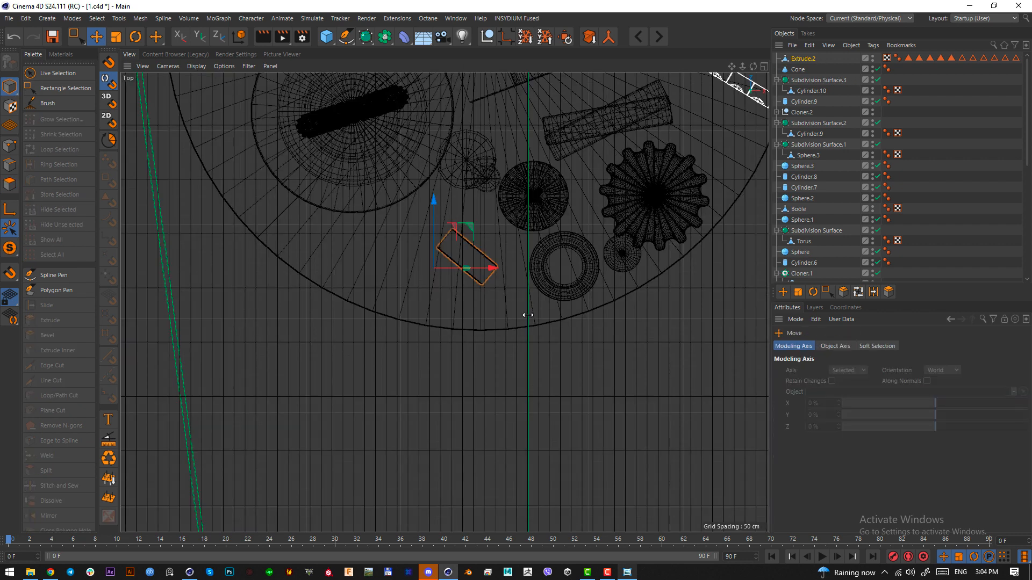
left_click_drag(528, 315, 478, 334, "ctrl")
key("F1")
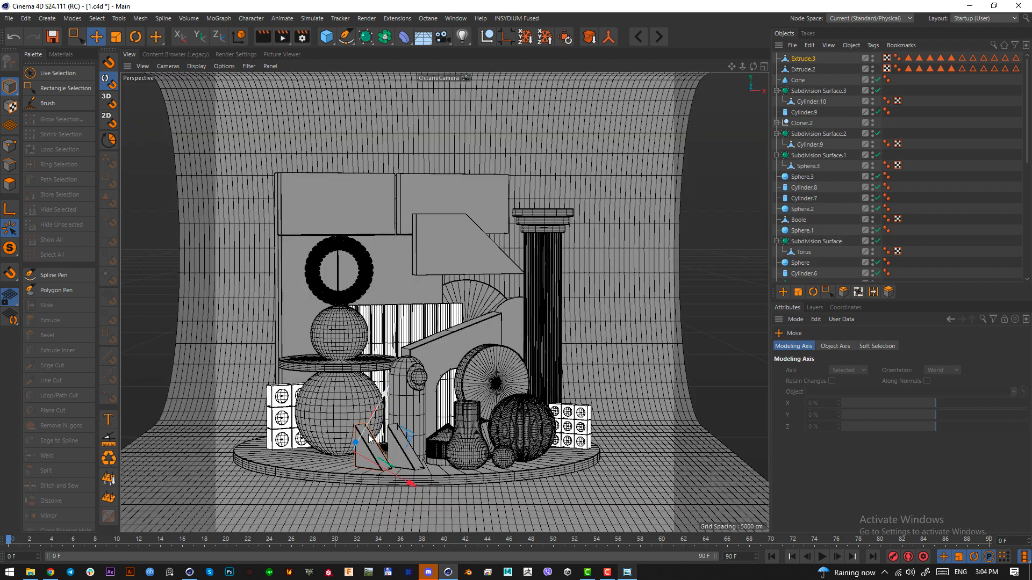
key("F3")
left_click_drag(399, 411, 402, 409)
key("F1")
Examine the dark wireframe polyhedron above the round disc in the reference image petomarCO-2
key("alt+Tab")
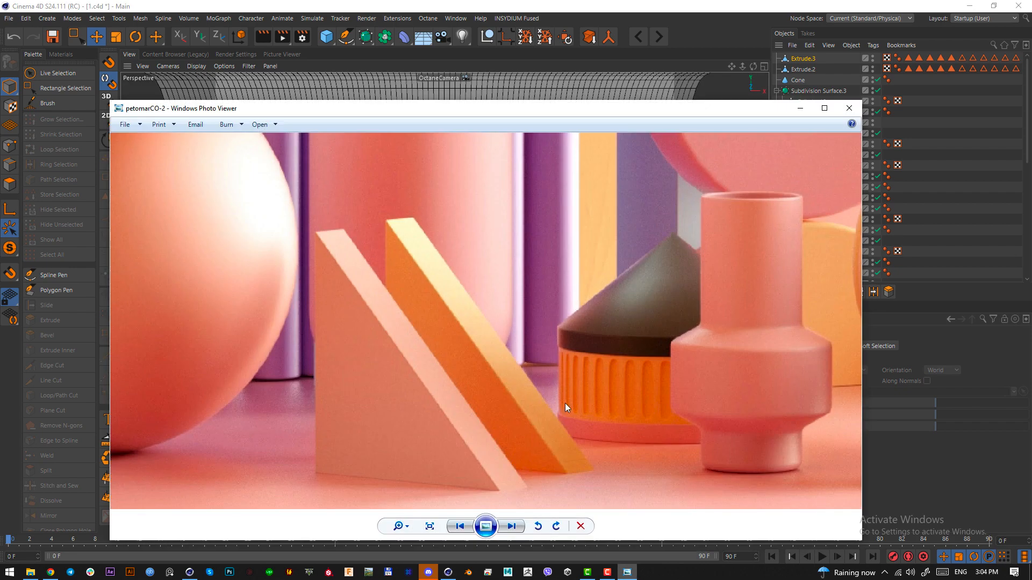
scroll(565, 403, "down", 1)
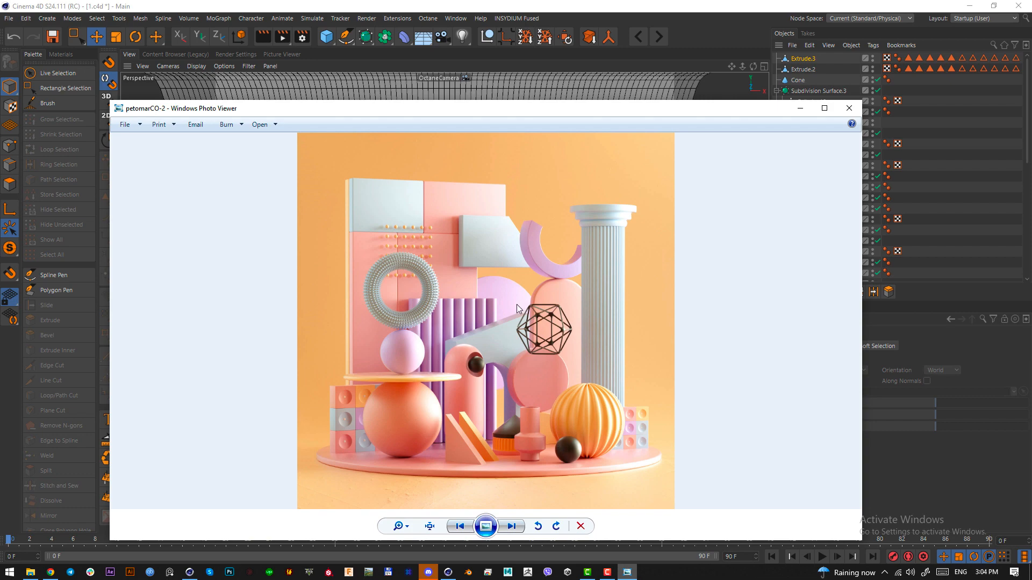
key("Print")
left_click_drag(514, 299, 563, 338)
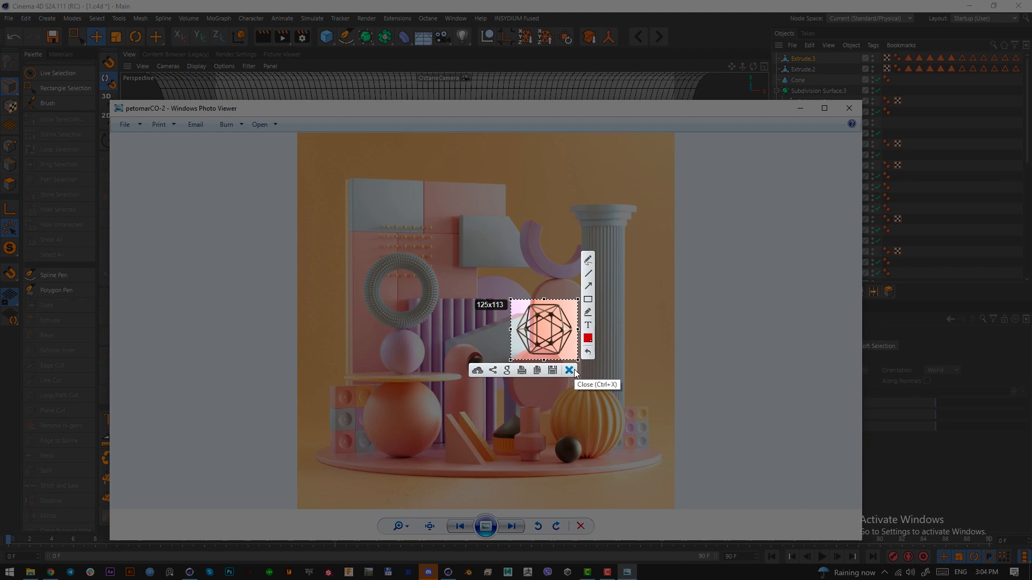
left_click(569, 370)
left_click(849, 108)
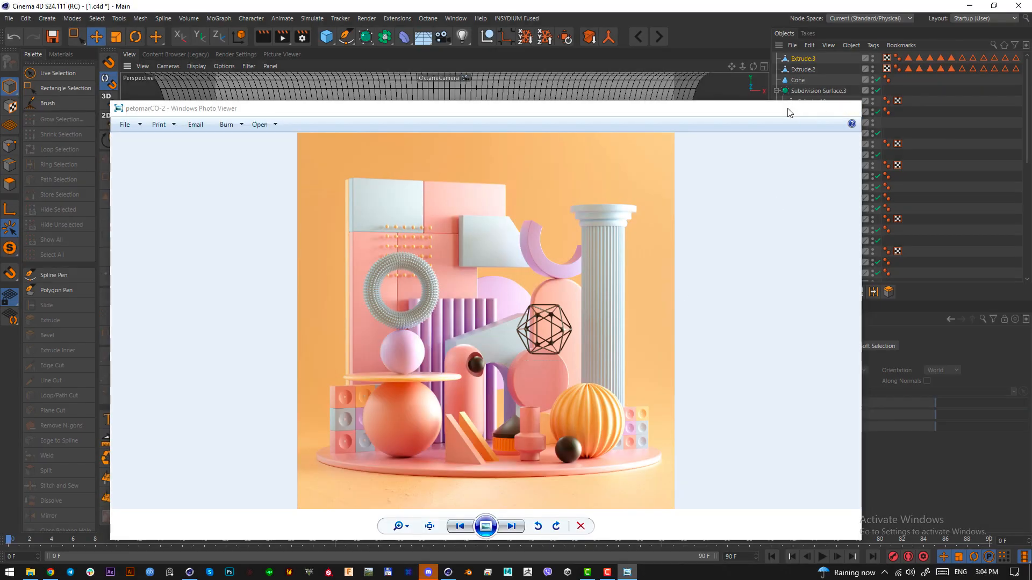
Add a sphere, position it above the upright round disc beside the column, and scale it to a radius of about 217 cm
left_click_drag(334, 39, 548, 74)
key("F2")
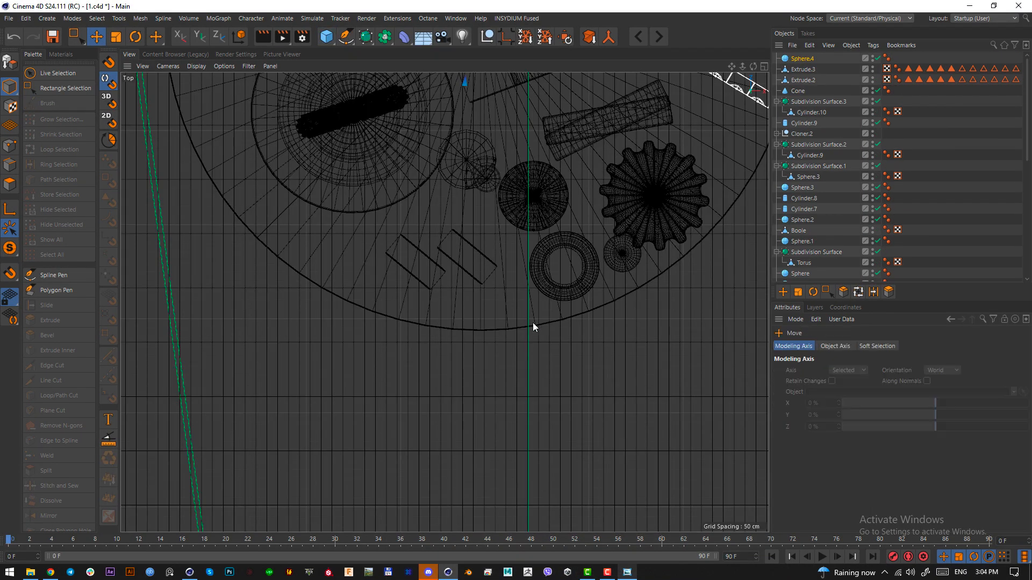
scroll(589, 349, "down", 5)
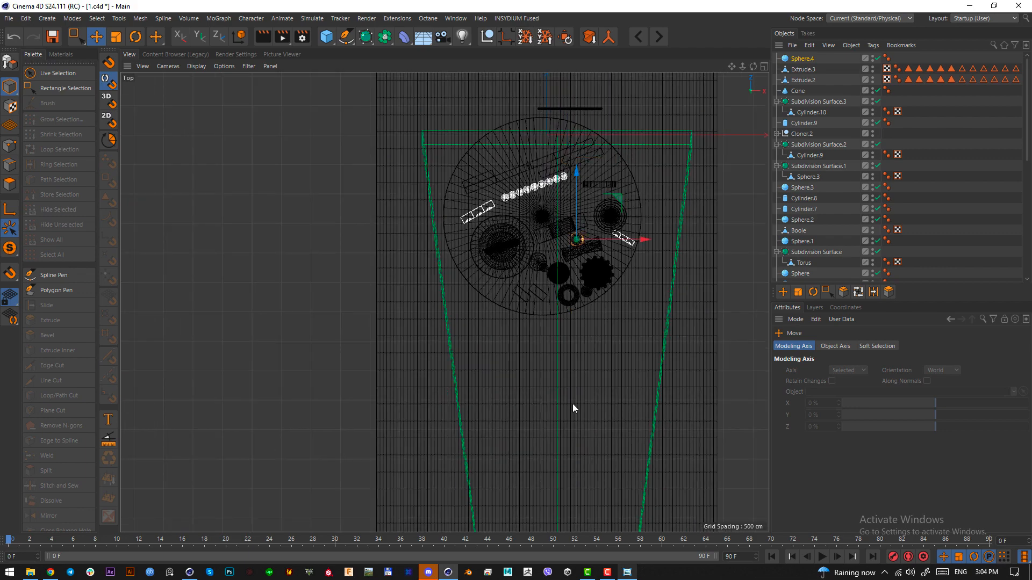
key("F1")
left_click_drag(572, 425, 594, 337)
key("F2")
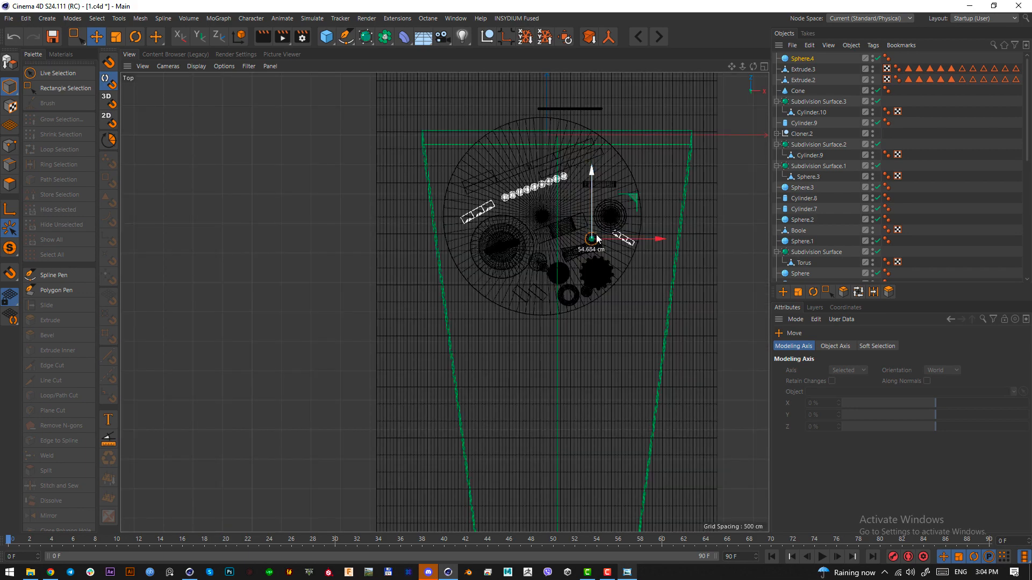
key("F1")
key("t")
left_click_drag(565, 400, 569, 514)
key("e")
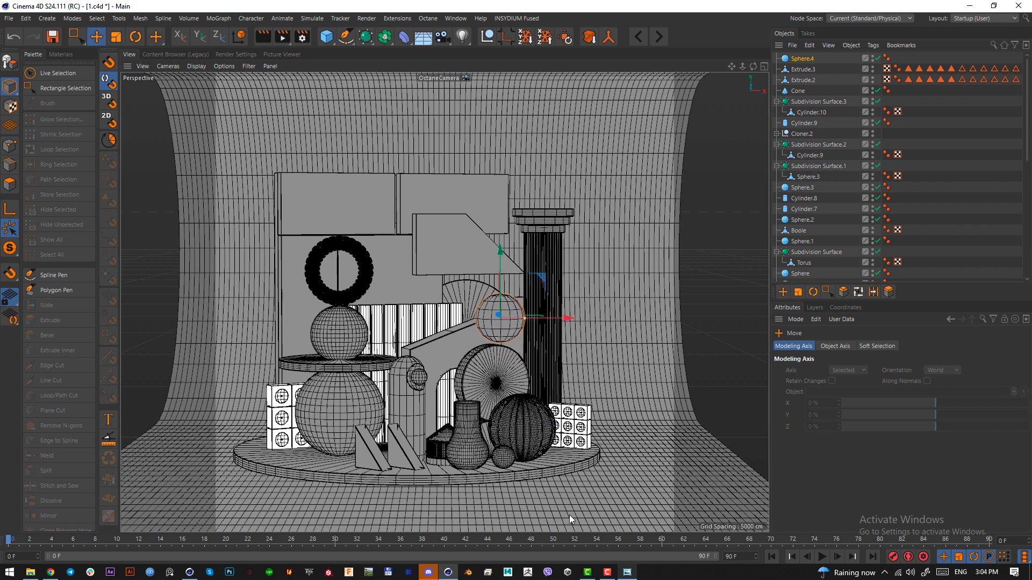
Set the new sphere's type to Octahedron and compare its faceting with the wireframe polyhedron in the reference image
left_click(821, 57)
scroll(857, 393, "down", 1)
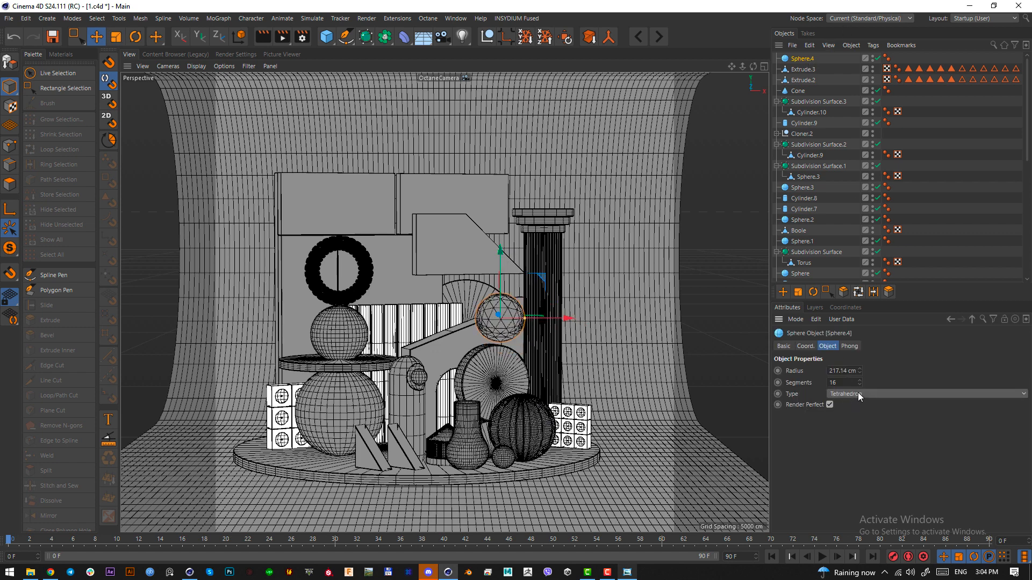
scroll(857, 393, "down", 1)
scroll(876, 394, "down", 1)
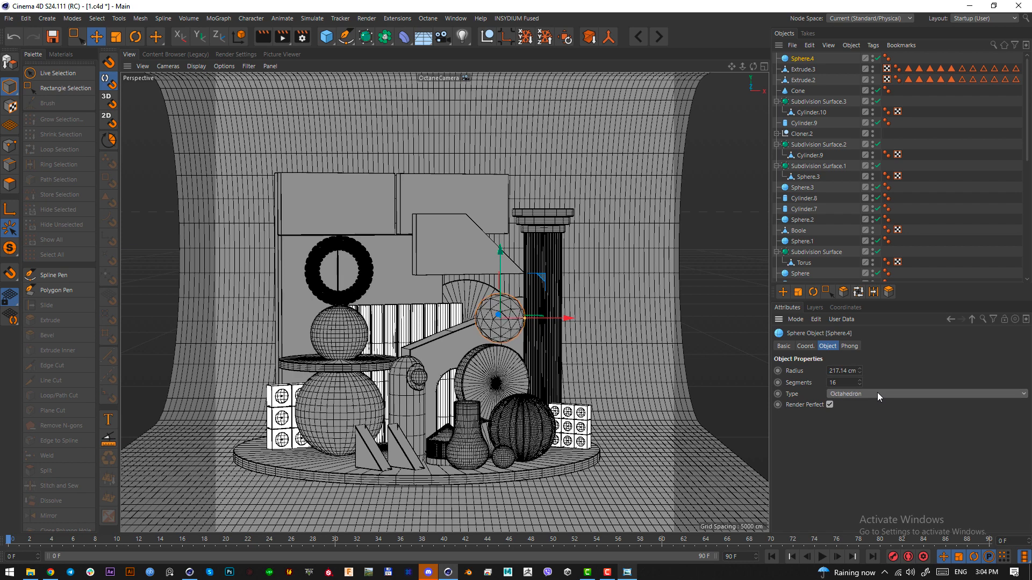
scroll(878, 392, "down", 1)
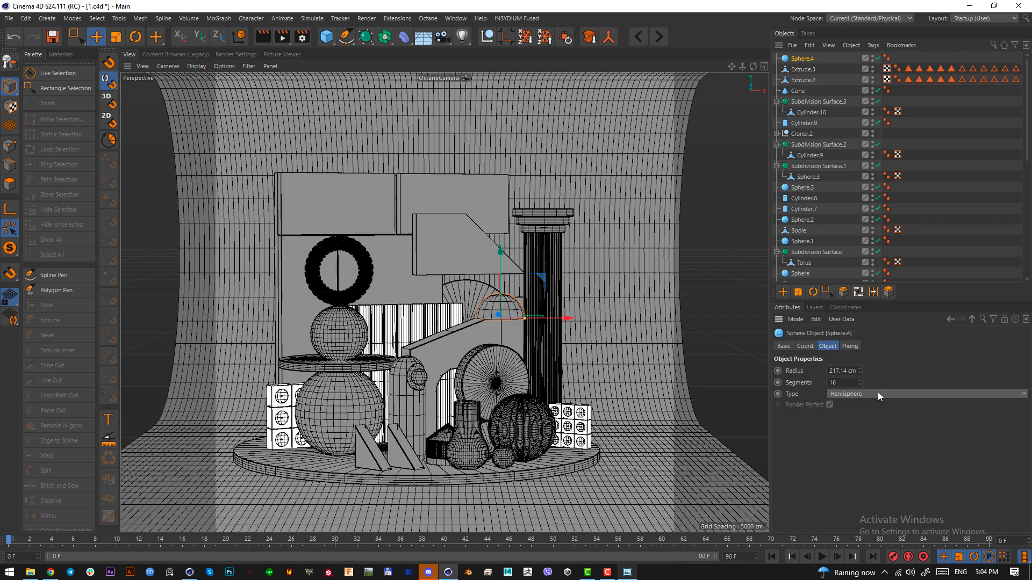
scroll(878, 392, "up", 1)
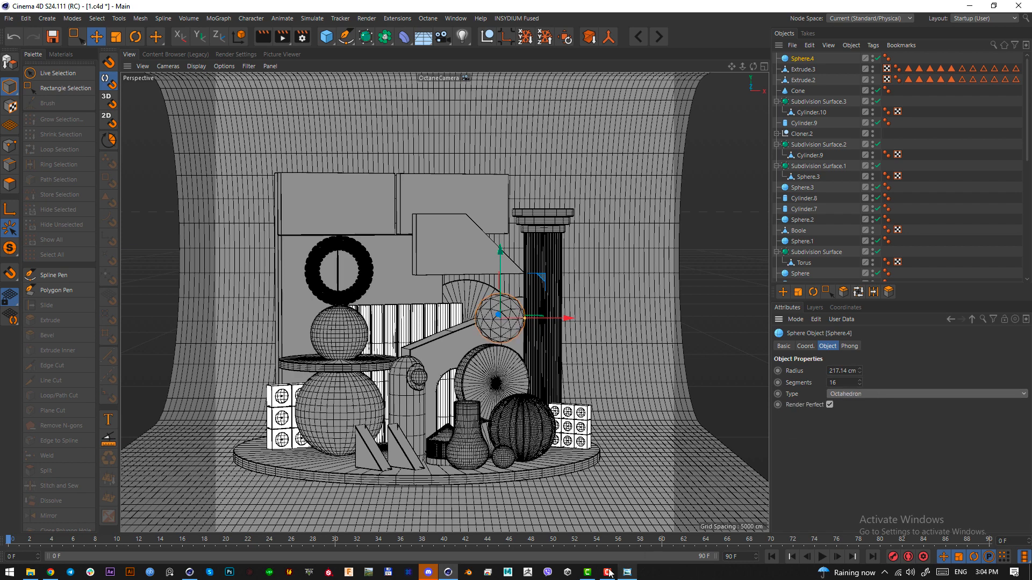
left_click(634, 573)
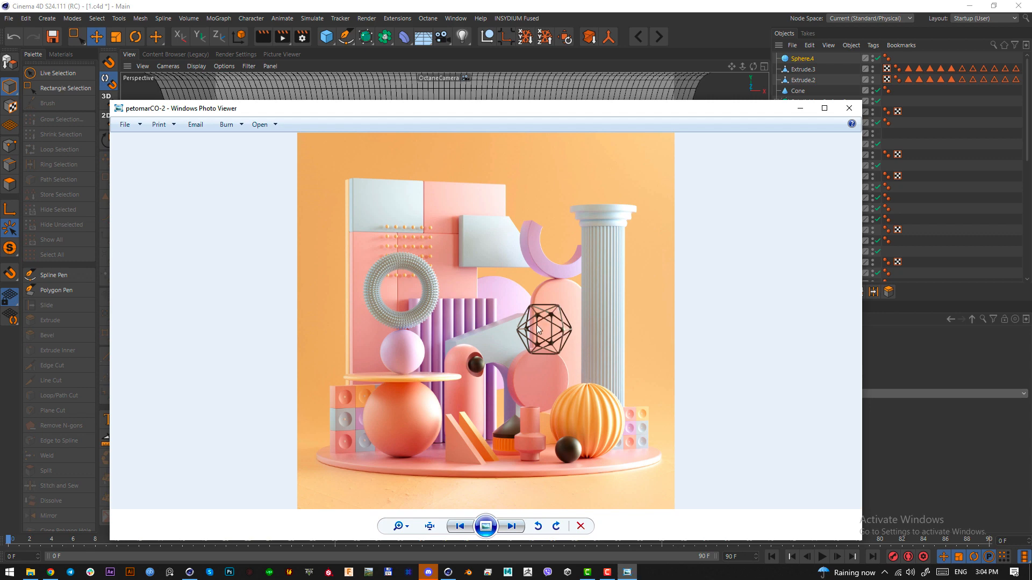
left_click(630, 573)
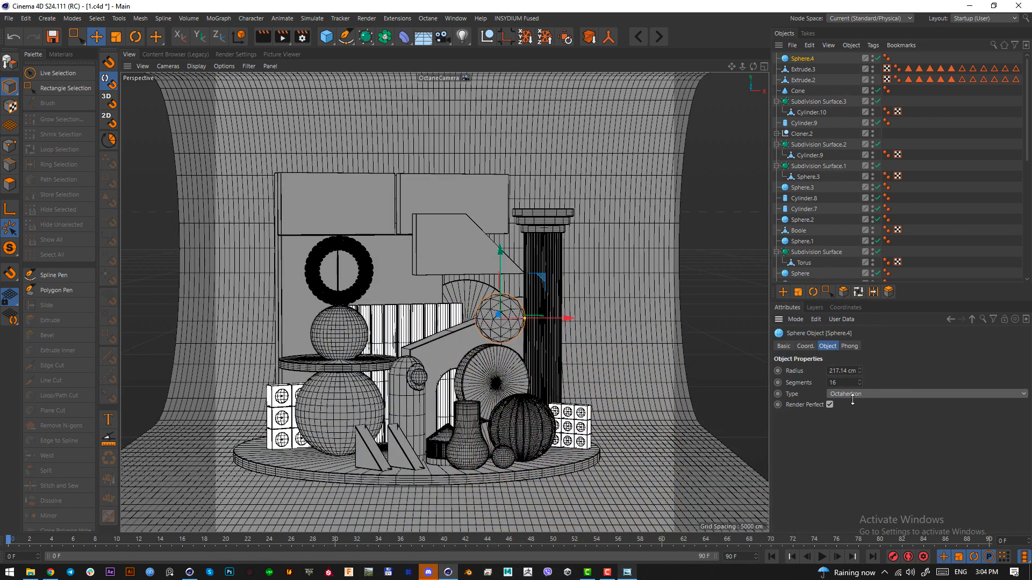
Compare the Standard, Tetrahedron and Octahedron types on the sphere, keep Octahedron, and reduce the segments to 12
scroll(863, 393, "up", 2)
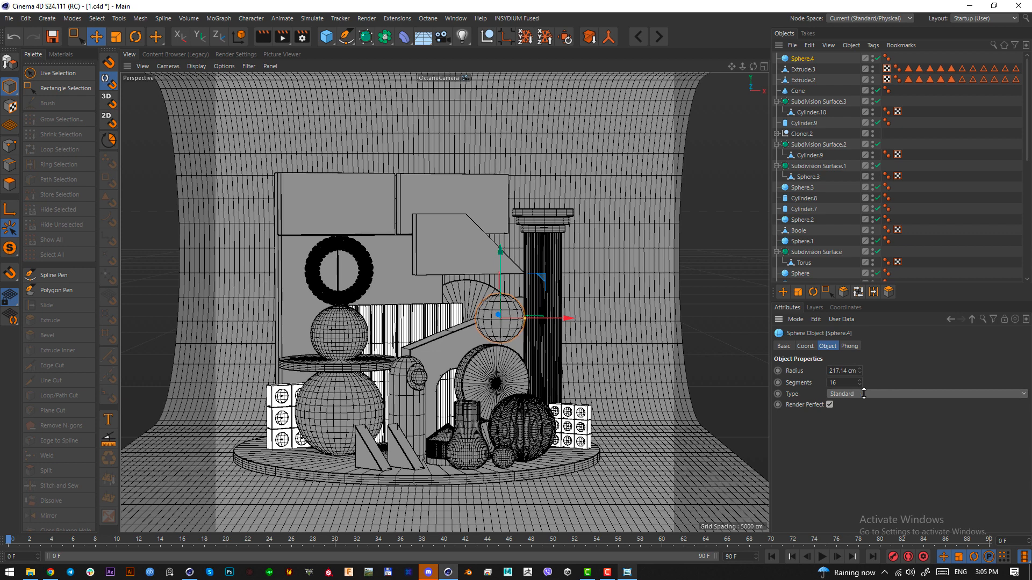
scroll(863, 393, "down", 2)
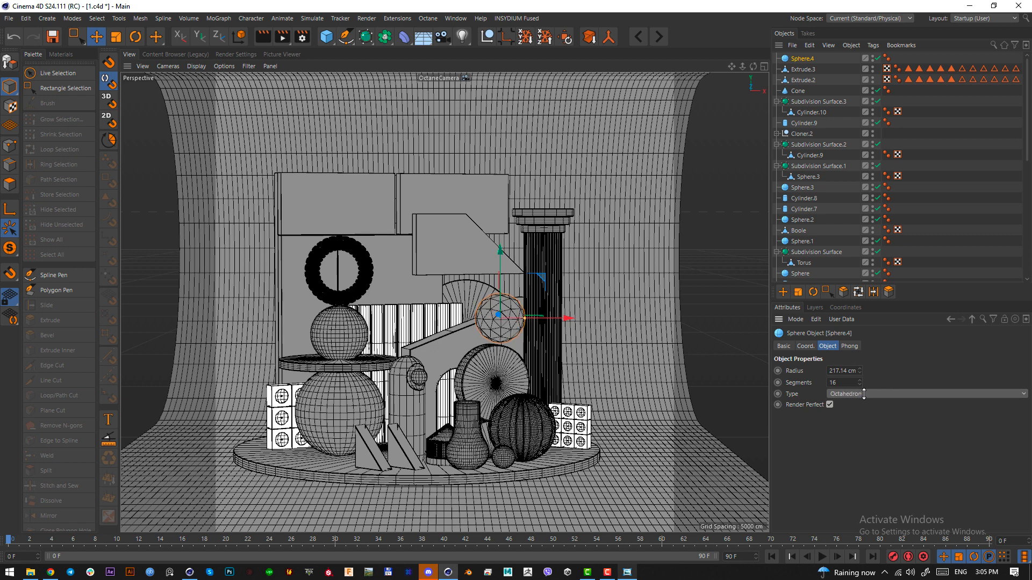
scroll(864, 393, "up", 2)
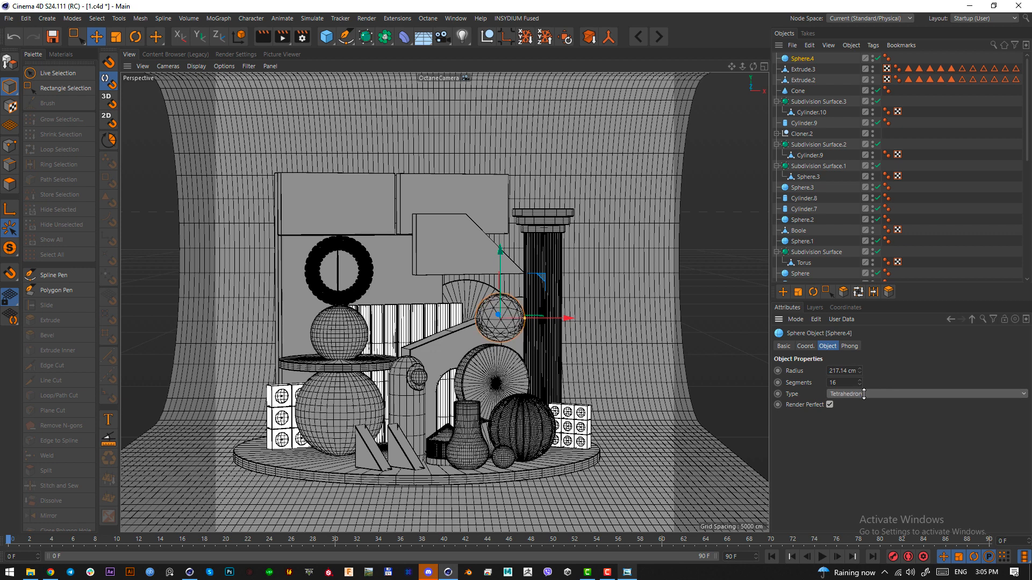
scroll(864, 394, "down", 3)
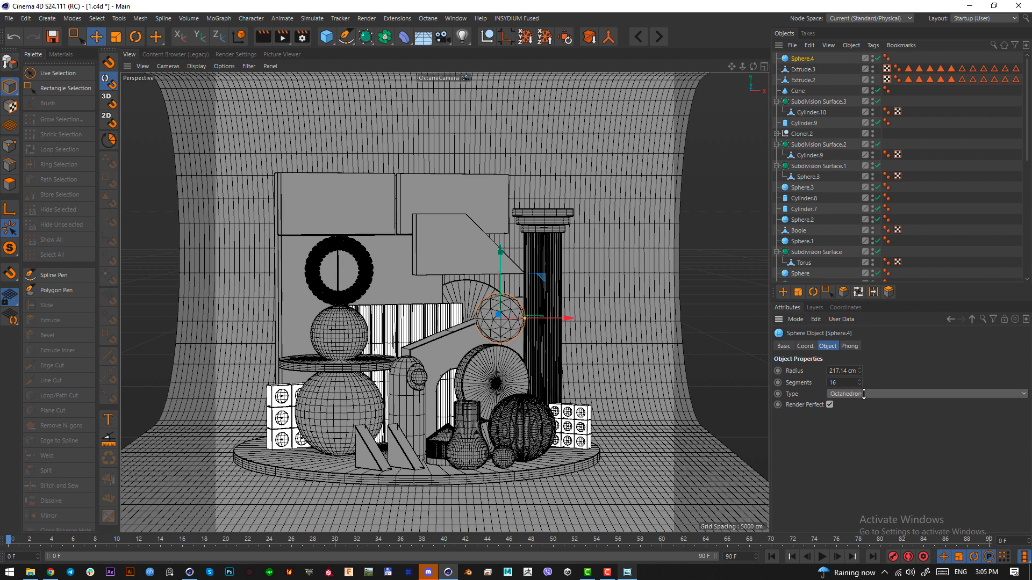
scroll(863, 393, "down", 1)
scroll(863, 395, "up", 1)
scroll(855, 382, "down", 4)
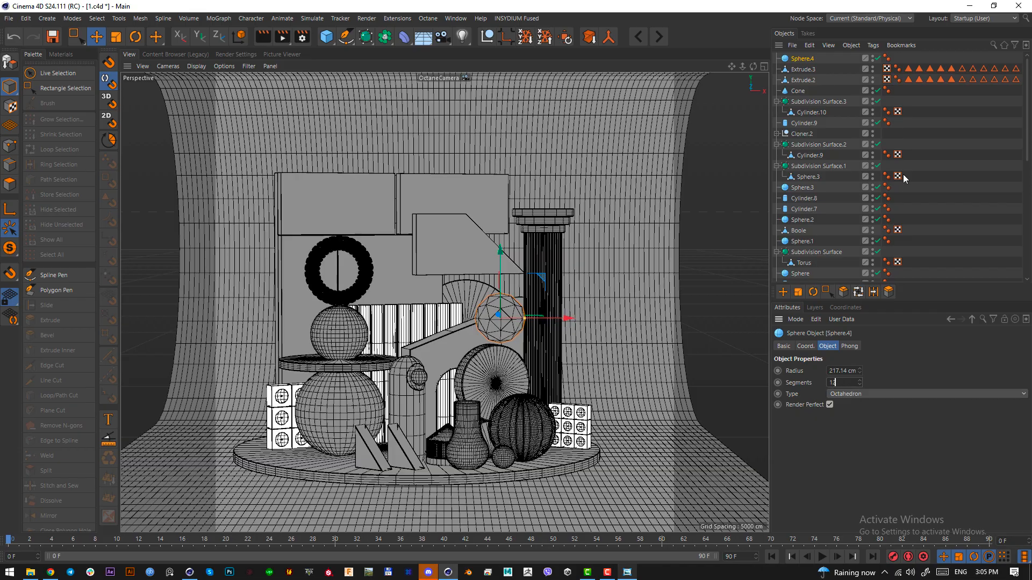
Leave the OctaneCamera view and make the octahedron-type sphere editable
scroll(909, 215, "down", 10)
left_click(875, 244)
scroll(432, 211, "up", 6)
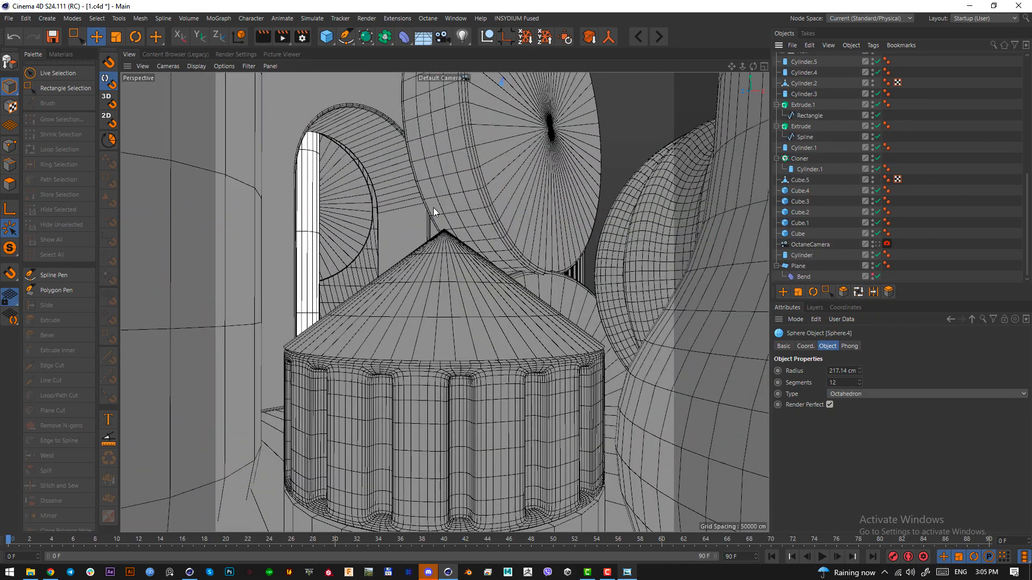
scroll(418, 239, "down", 4)
middle_click_drag(418, 239, 465, 228, "alt")
scroll(433, 285, "up", 5)
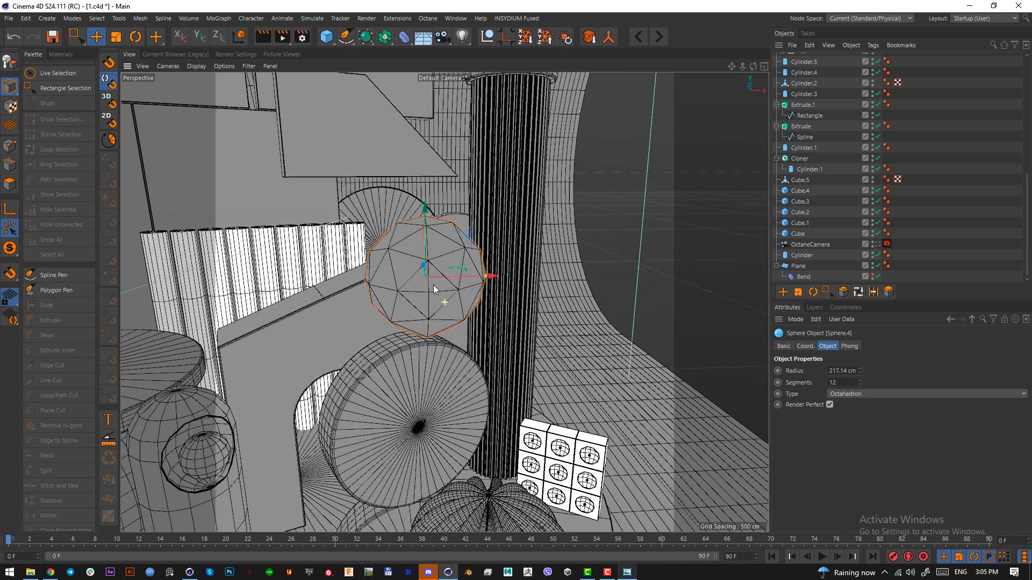
scroll(801, 59, "up", 10)
key("c")
scroll(301, 205, "up", 4)
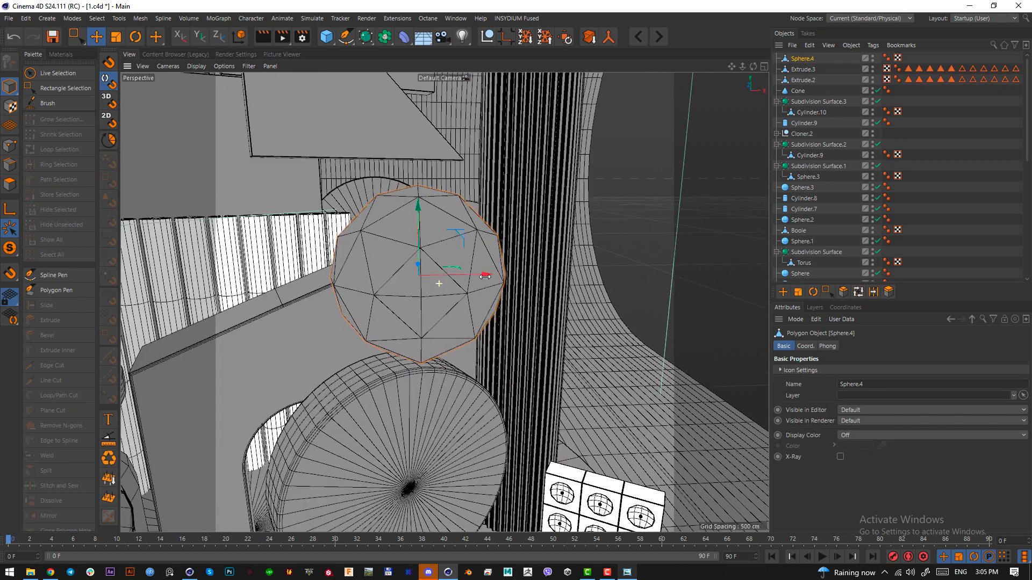
Inset all the faceted sphere's polygons individually by 8.2 cm and delete the inner faces to leave an open lattice
left_click(10, 182)
scroll(430, 299, "up", 1)
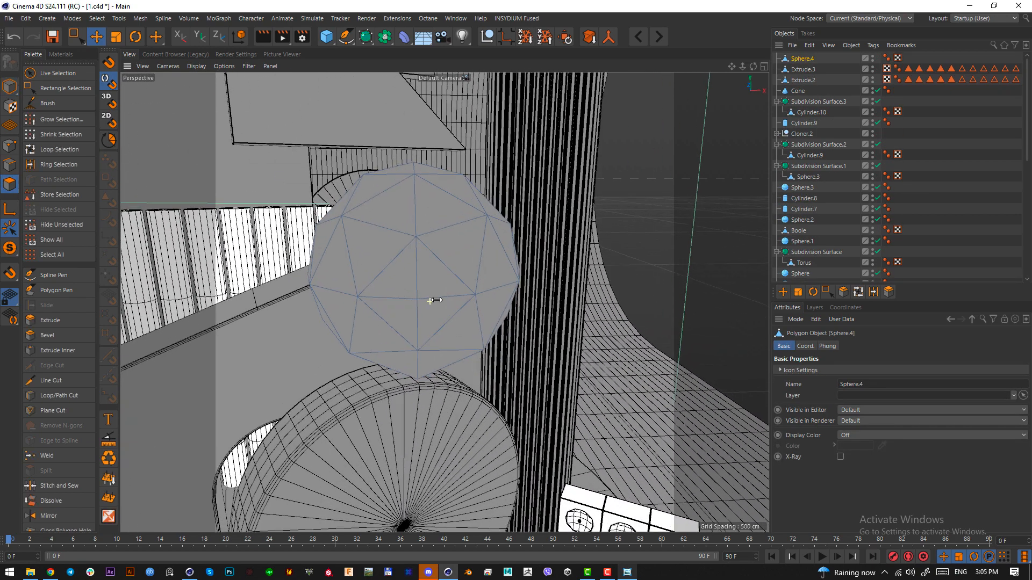
key("ctrl+a")
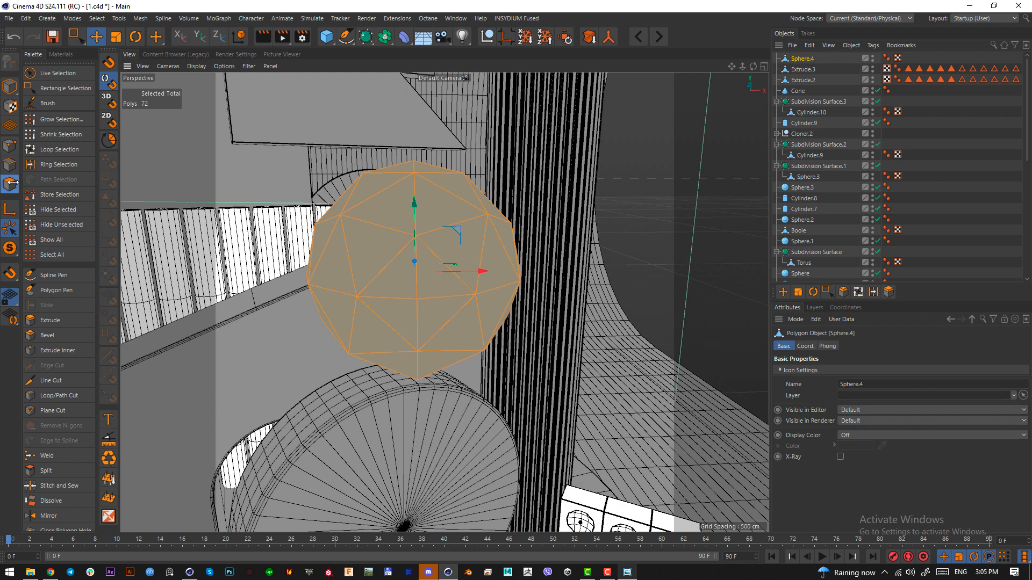
key("i")
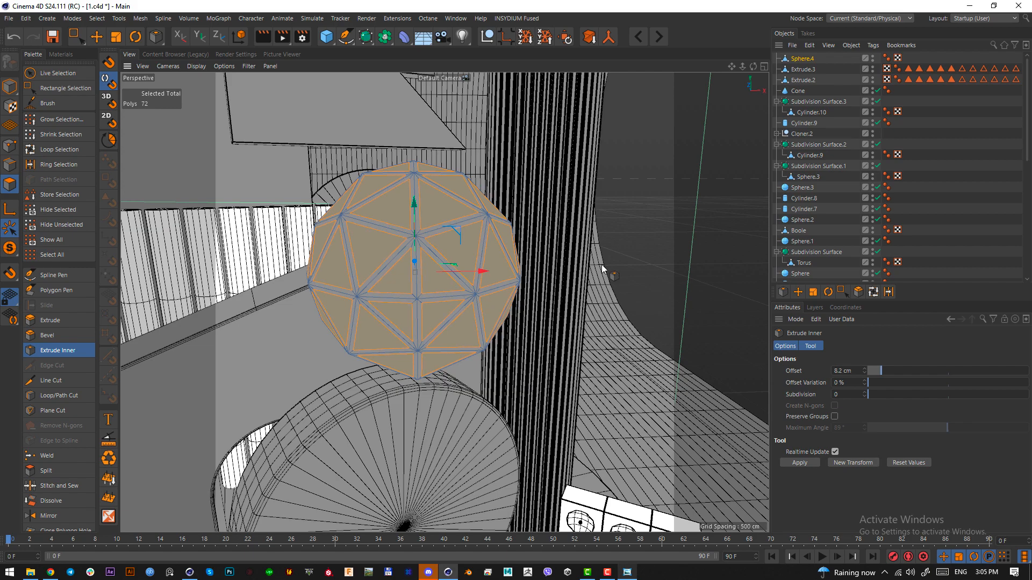
key("Delete")
Select all the lattice polygons and extrude them 12.9 cm with caps to give the struts thickness
left_click_drag(495, 259, 456, 274, "alt")
key("ctrl+a")
scroll(460, 302, "up", 2)
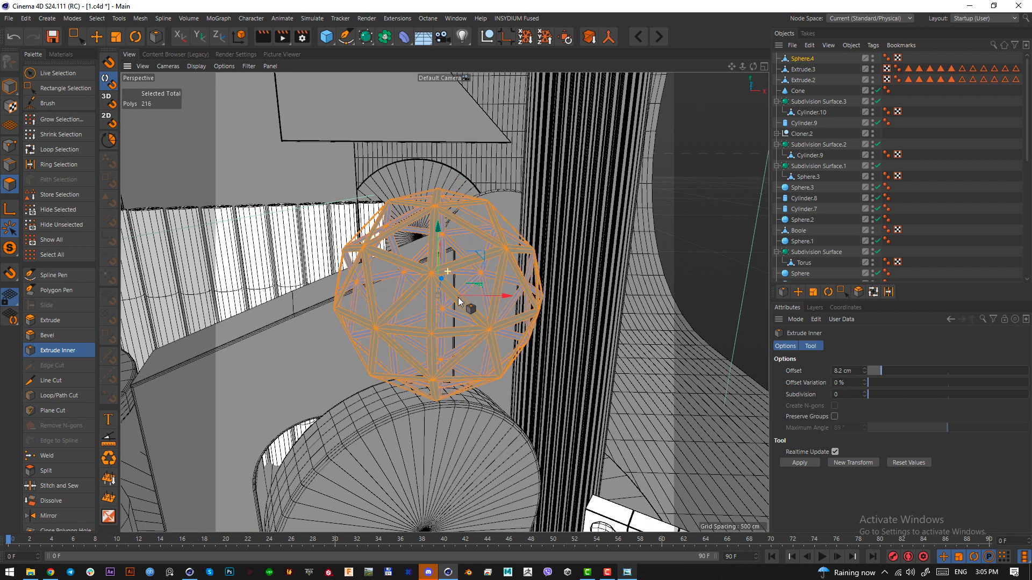
key("d")
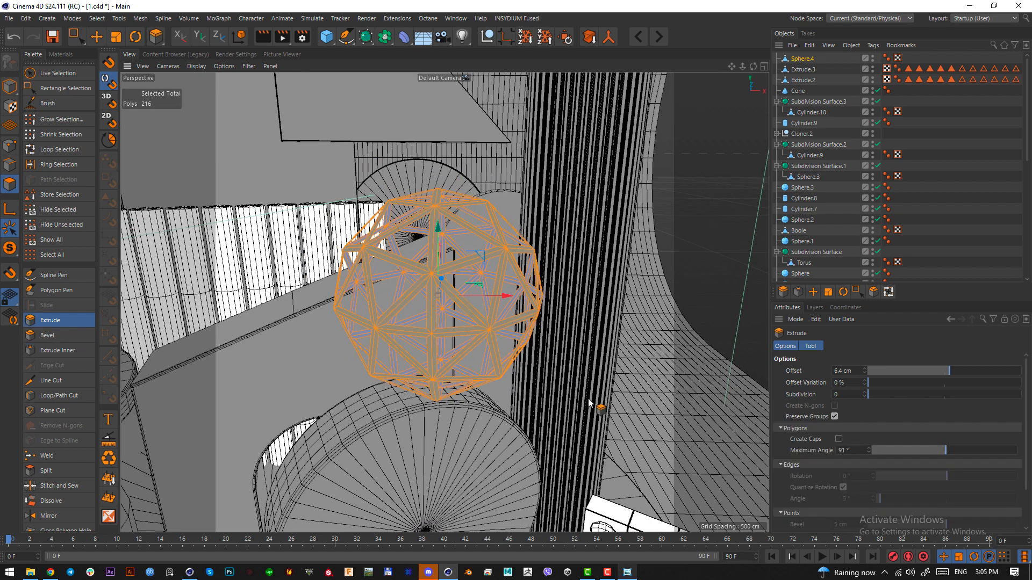
left_click(838, 439)
left_click_drag(562, 412, 642, 413)
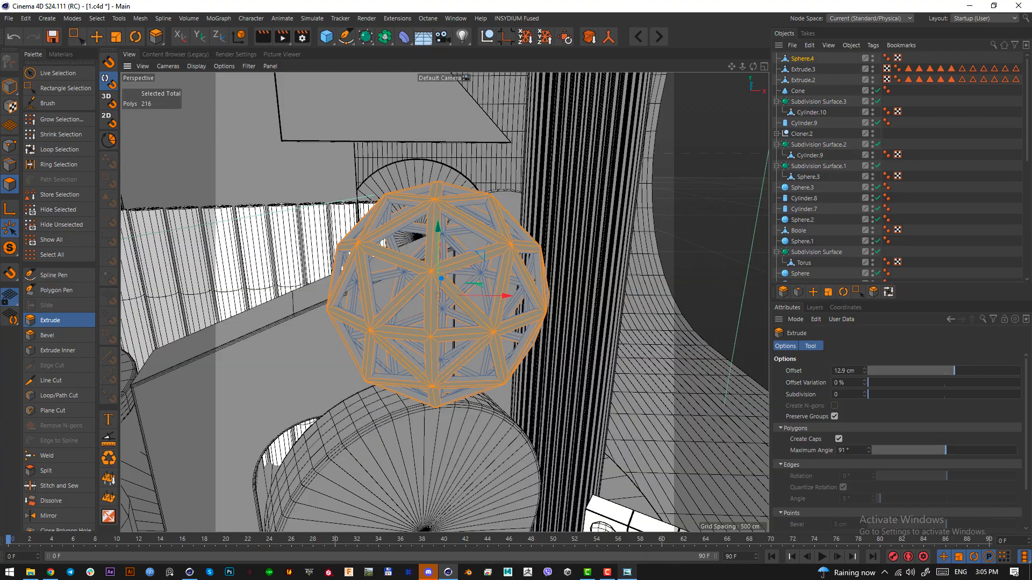
Try smoothing the lattice sphere with a Subdivision Surface, and undo it
left_click(365, 36, "alt")
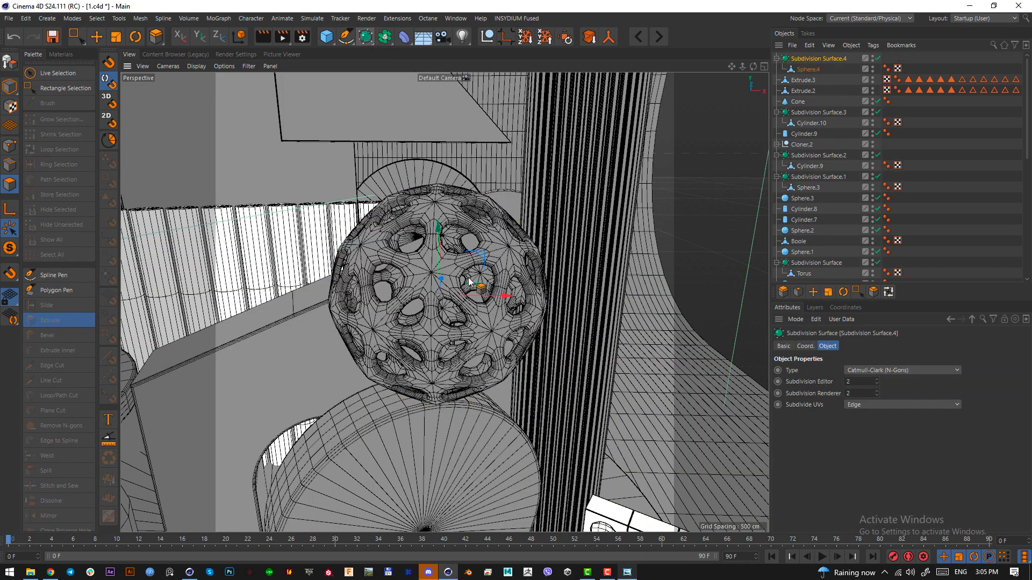
left_click_drag(469, 279, 440, 288, "alt")
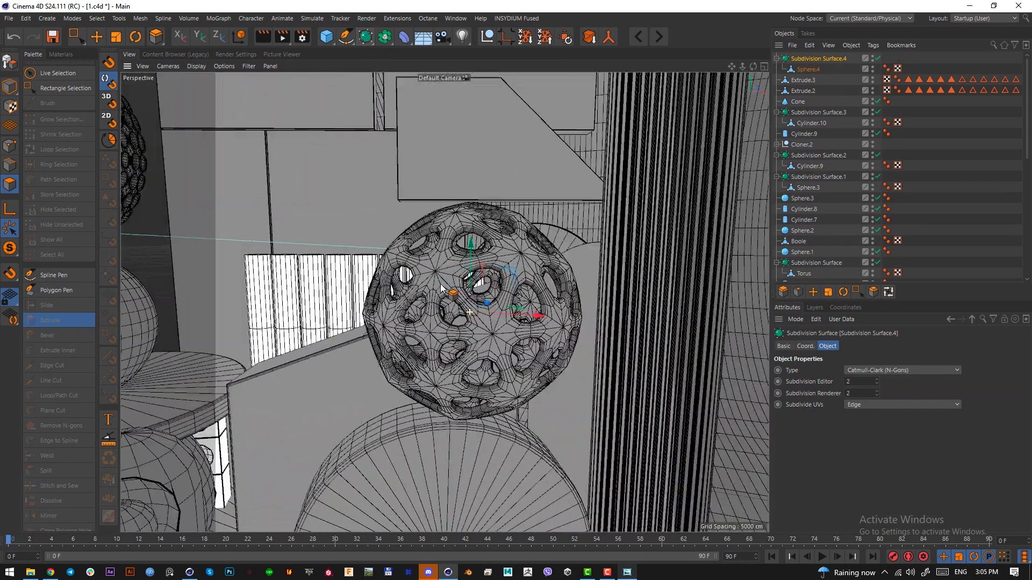
key("ctrl+z")
Add a Bevel deformer to the whole lattice sphere with an offset of 3 cm and a subdivision of 1
left_click_drag(564, 399, 492, 355, "alt")
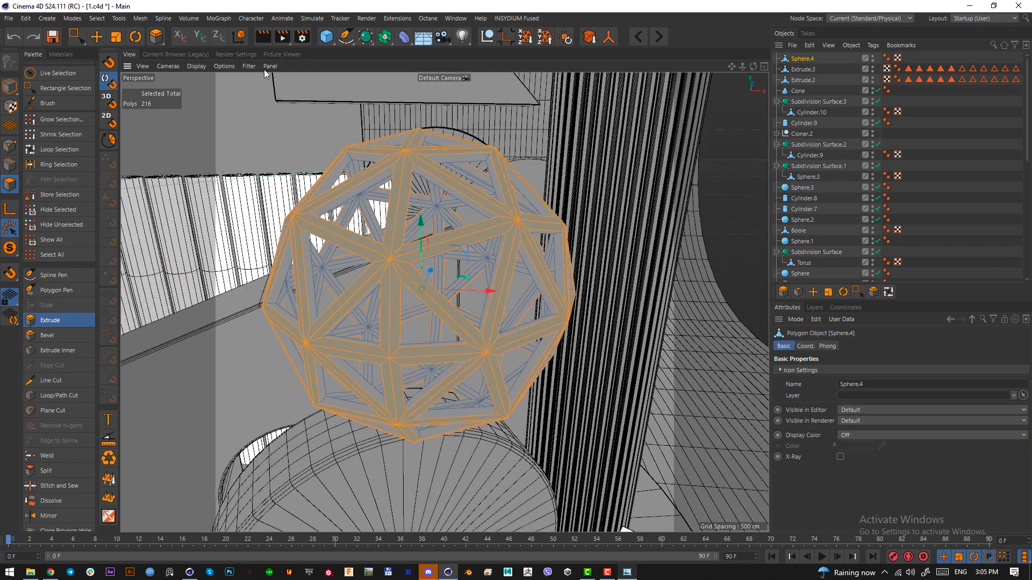
left_click(14, 88)
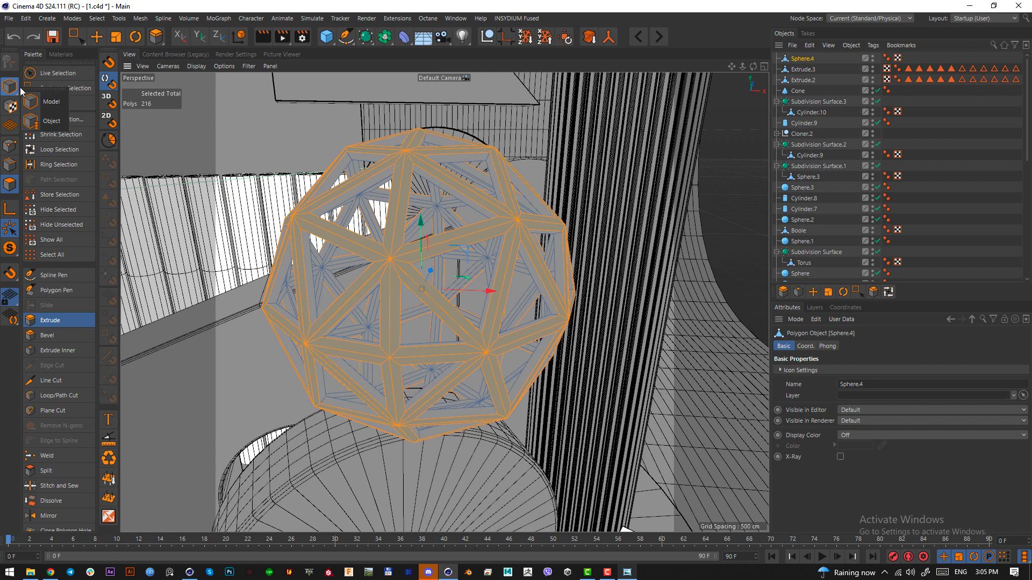
left_click(31, 101)
left_click(403, 36)
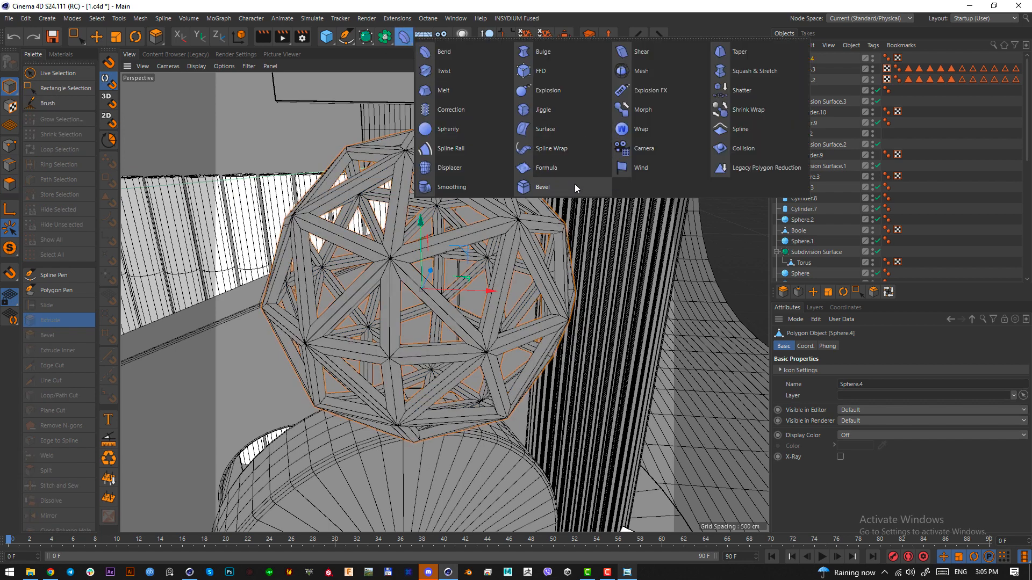
left_click(543, 187, "shift")
scroll(490, 345, "up", 2)
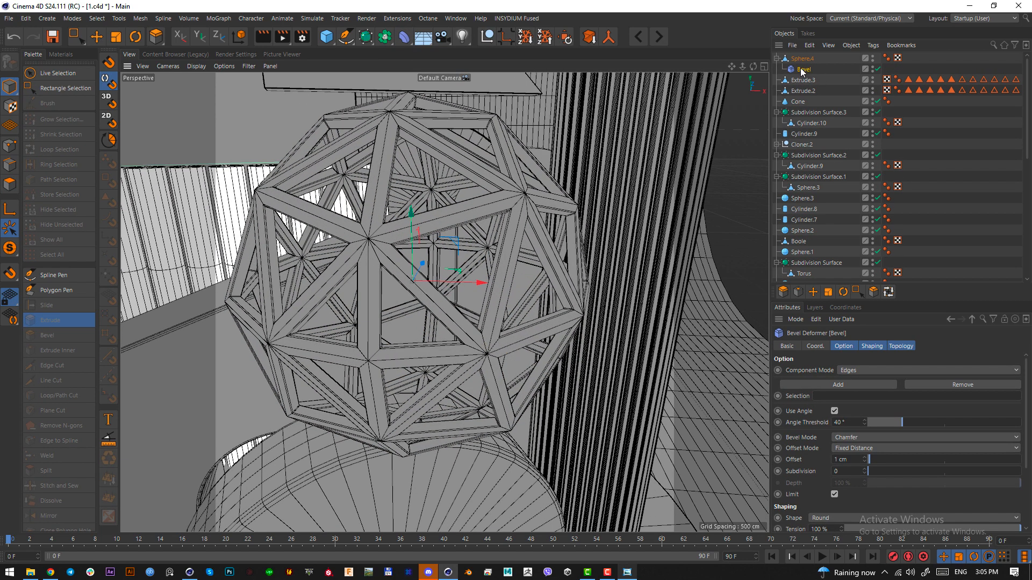
left_click_drag(872, 459, 877, 471)
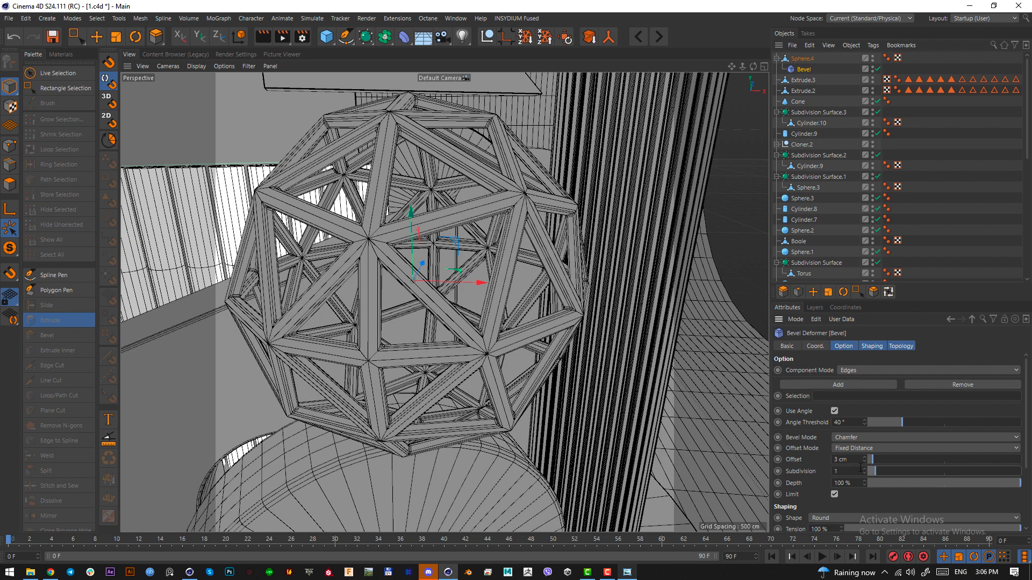
Set the lattice sphere's bevel subdivision to 2 and look through the OctaneCamera again
left_click(863, 468)
scroll(914, 243, "down", 5)
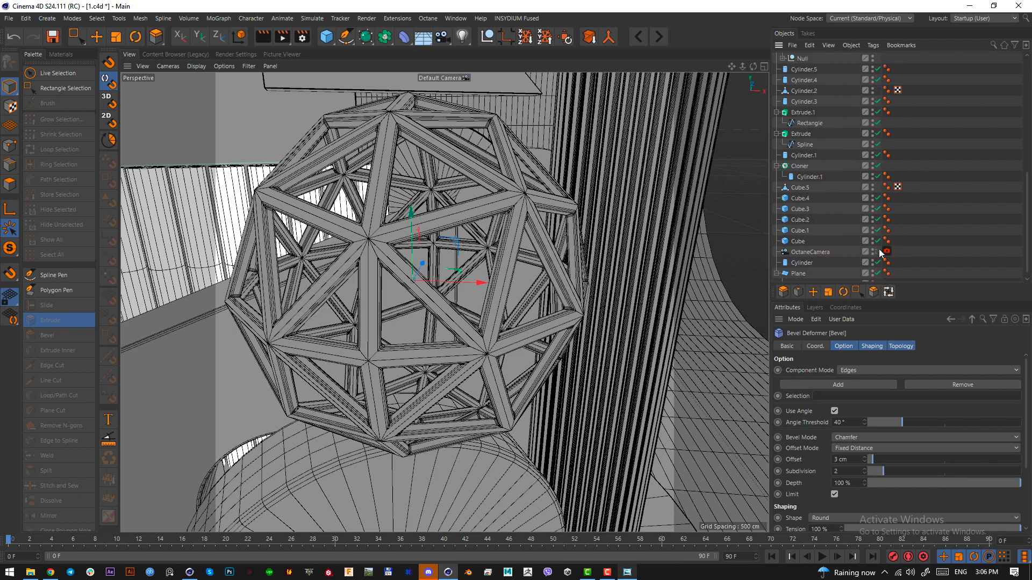
left_click(877, 251)
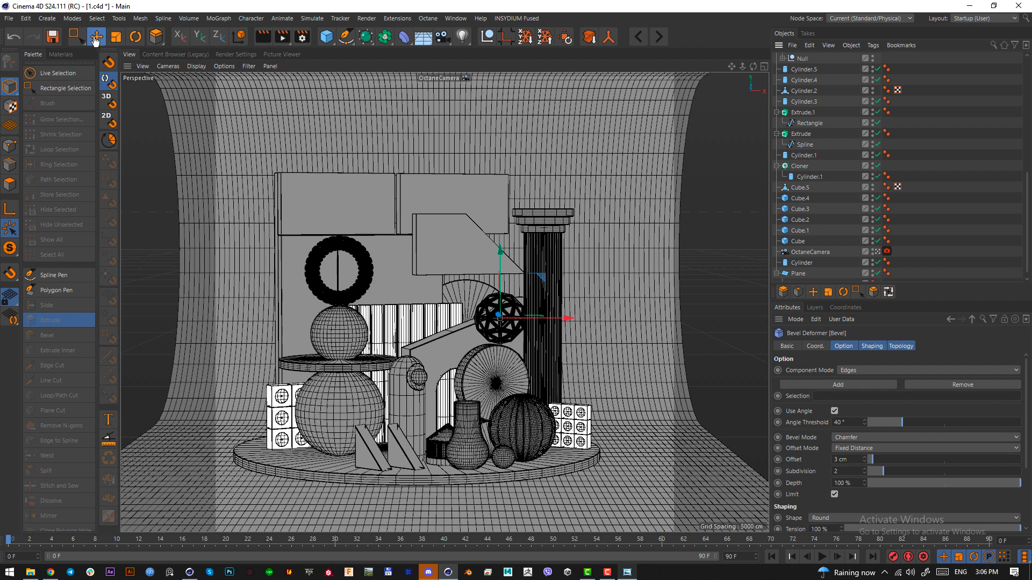
Enlarge the lattice sphere as a whole and move it above the round disc, beside the fluted column
left_click(116, 36)
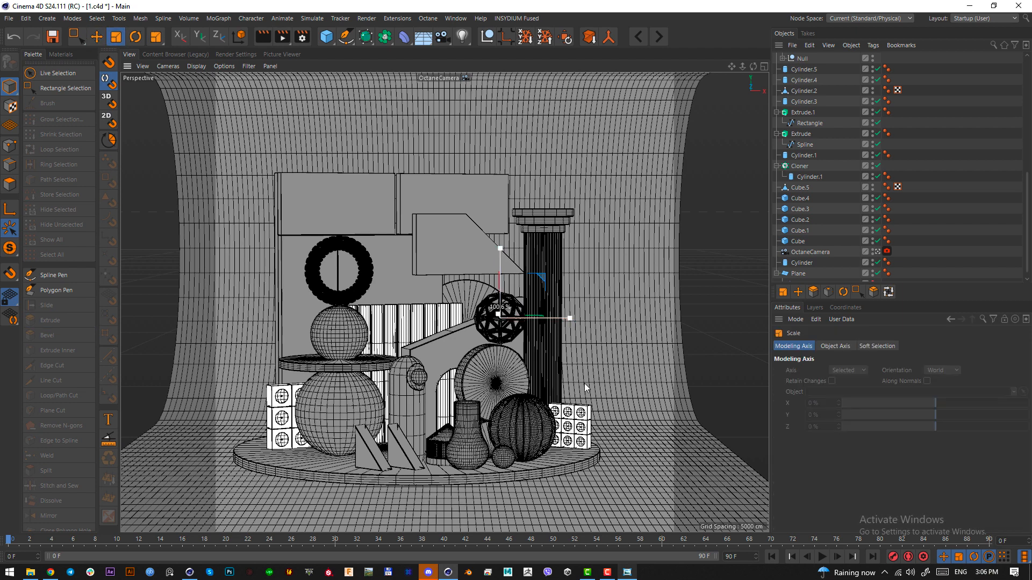
scroll(798, 59, "up", 5)
left_click(801, 58)
key("e")
left_click_drag(581, 240, 585, 251)
key("t")
left_click_drag(586, 251, 559, 227)
key("e")
key("F2")
key("F1")
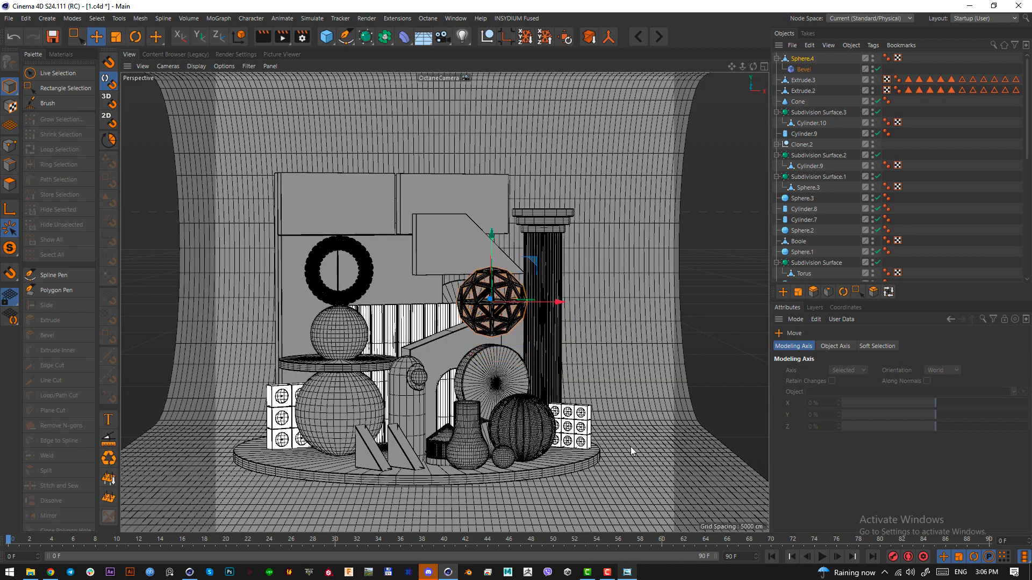
Examine the purple half ring between the grey slab and the column in the reference image
key("t")
key("alt+Tab")
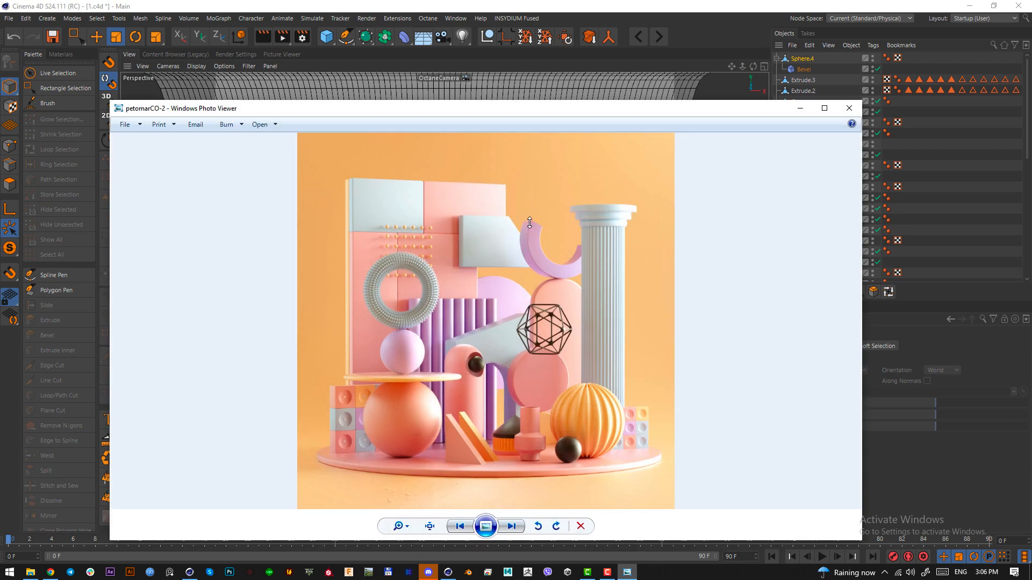
key("Print")
left_click_drag(516, 217, 598, 280)
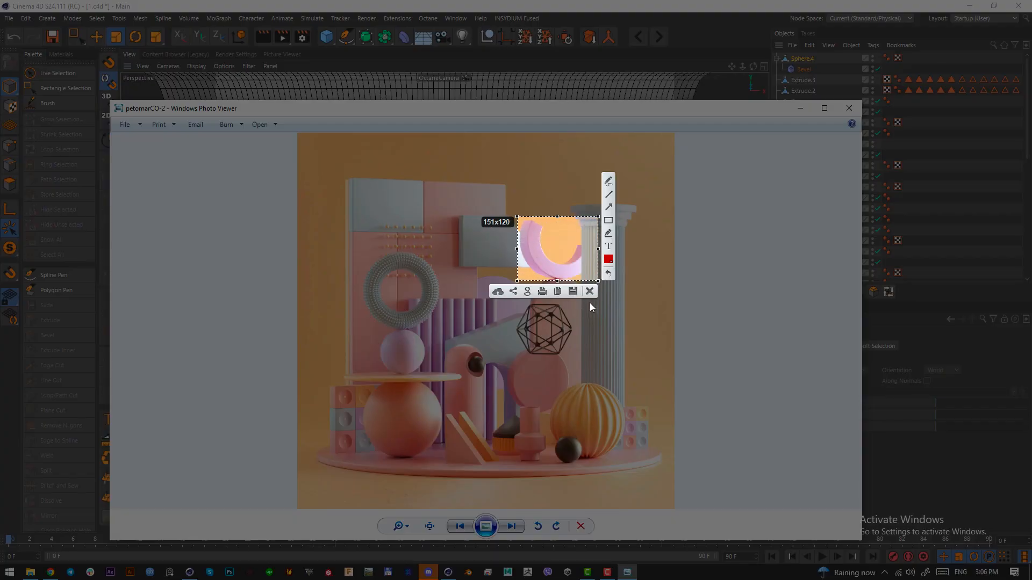
left_click(590, 291)
key("alt+Tab")
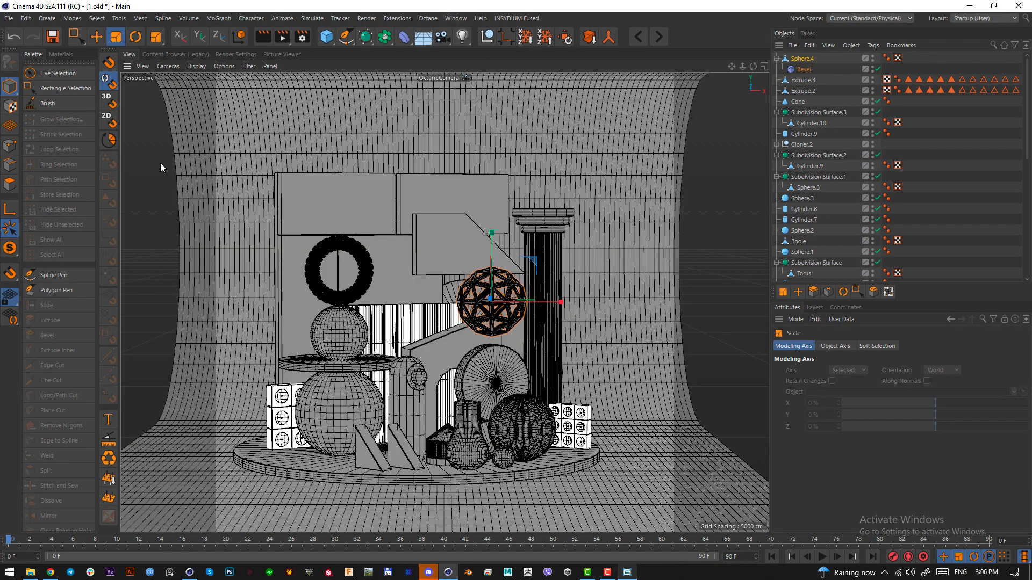
Move the lattice sphere away from the column to sit above the disc's outer edge, fine-tuning its height
key("e")
left_click_drag(508, 307, 479, 334)
left_click(523, 308)
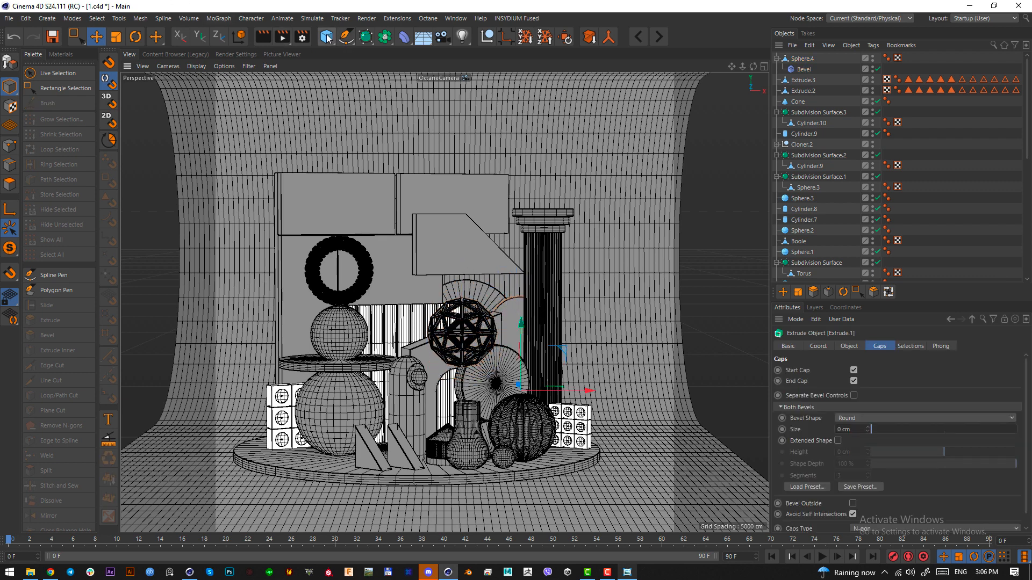
left_click_drag(462, 328, 463, 312)
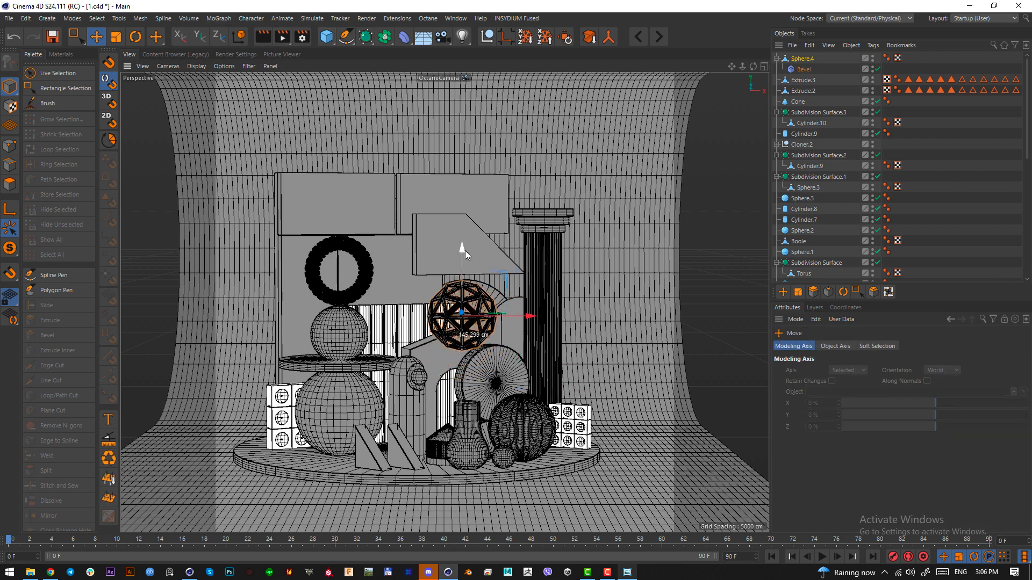
Add a Tube primitive, raise it to the level of the column's capital and rotate it upright to face the camera
left_click(517, 310)
left_click(326, 36)
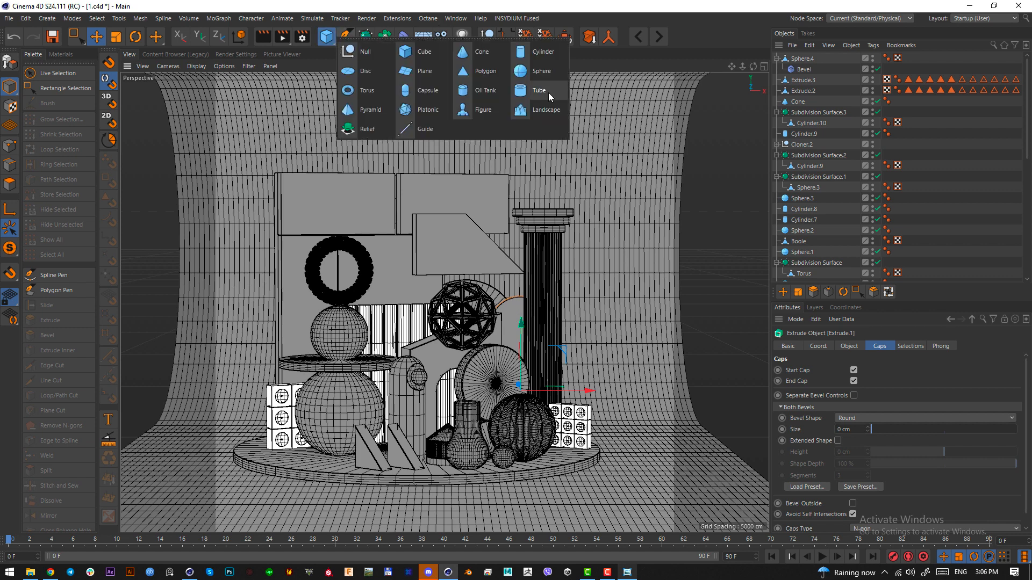
left_click(548, 93)
left_click_drag(520, 349, 520, 226)
key("r")
left_click_drag(521, 286, 559, 391)
key("e")
Reduce the tube's height to about 103 cm and nudge it into place between the angled slab and the column
key("F2")
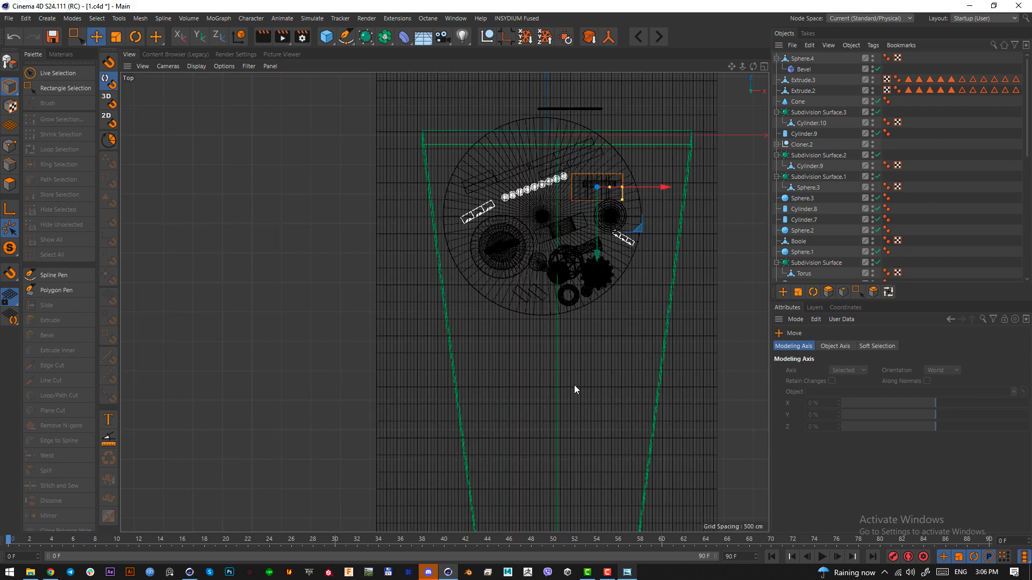
scroll(652, 139, "up", 5)
scroll(568, 337, "up", 4)
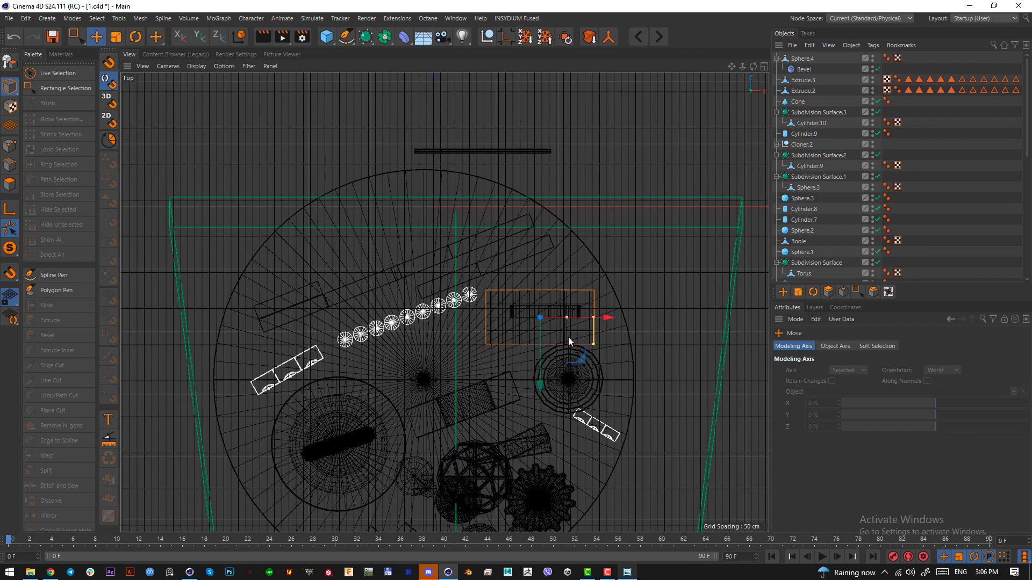
left_click_drag(629, 334, 634, 292)
left_click_drag(633, 325, 624, 332)
key("F1")
key("r")
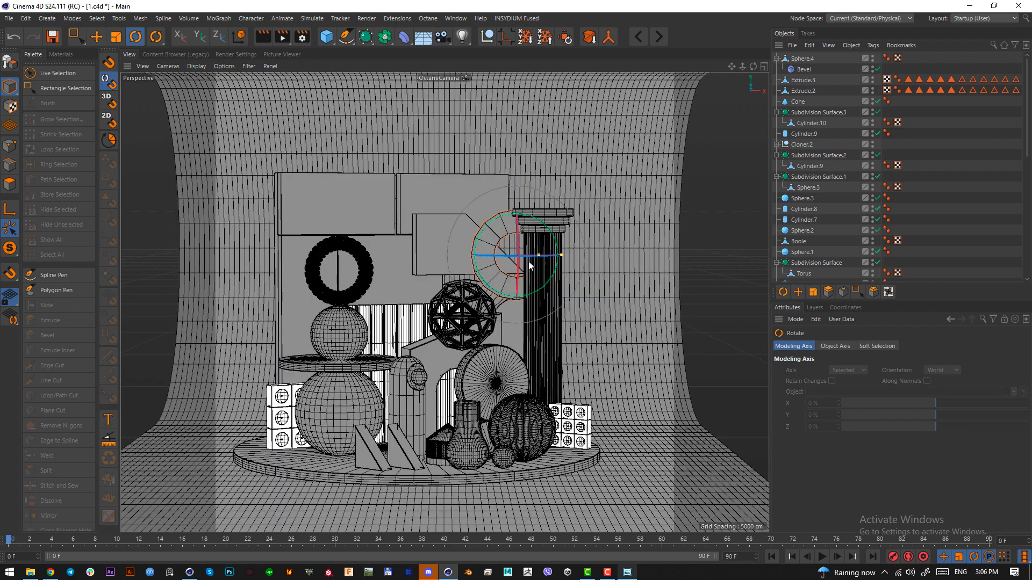
left_click_drag(527, 259, 549, 259)
key("e")
mouse_move(516, 226)
left_mouse_down()
mouse_move(518, 214)
mouse_move(519, 226)
left_mouse_up()
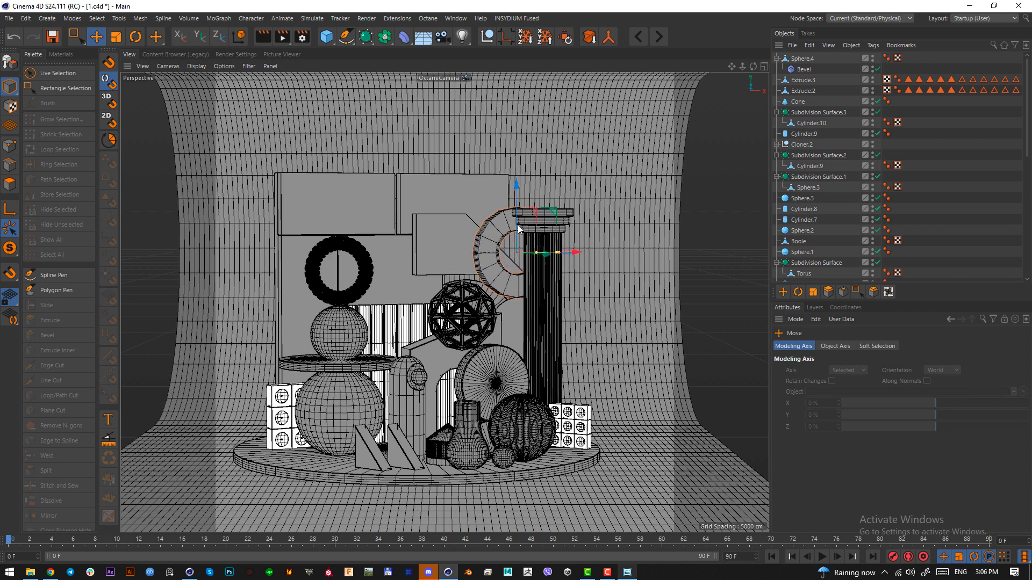
Set the tube's rotation segments to 42, and enable its slice and fillet options
scroll(806, 81, "down", 5)
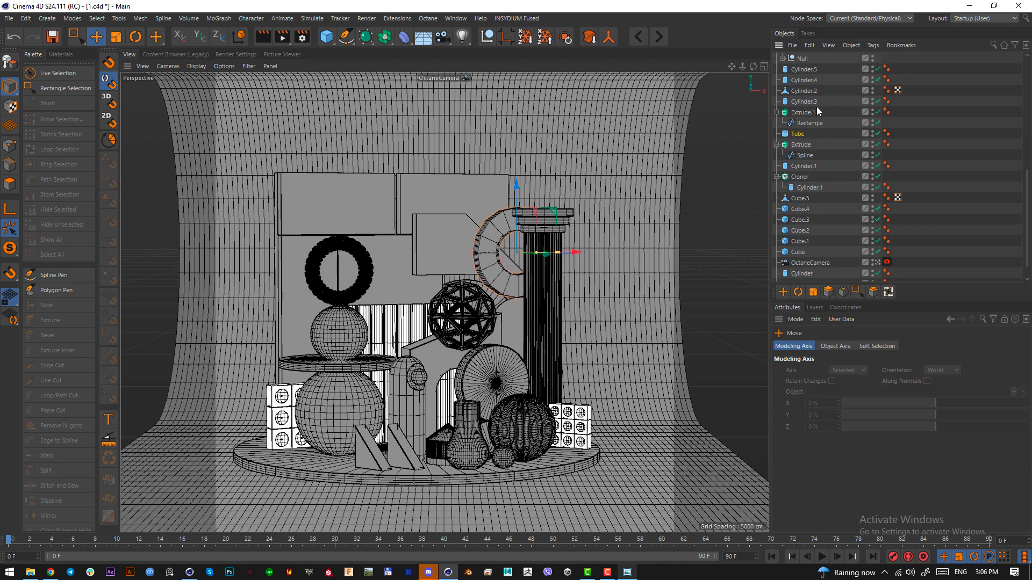
left_click(798, 135)
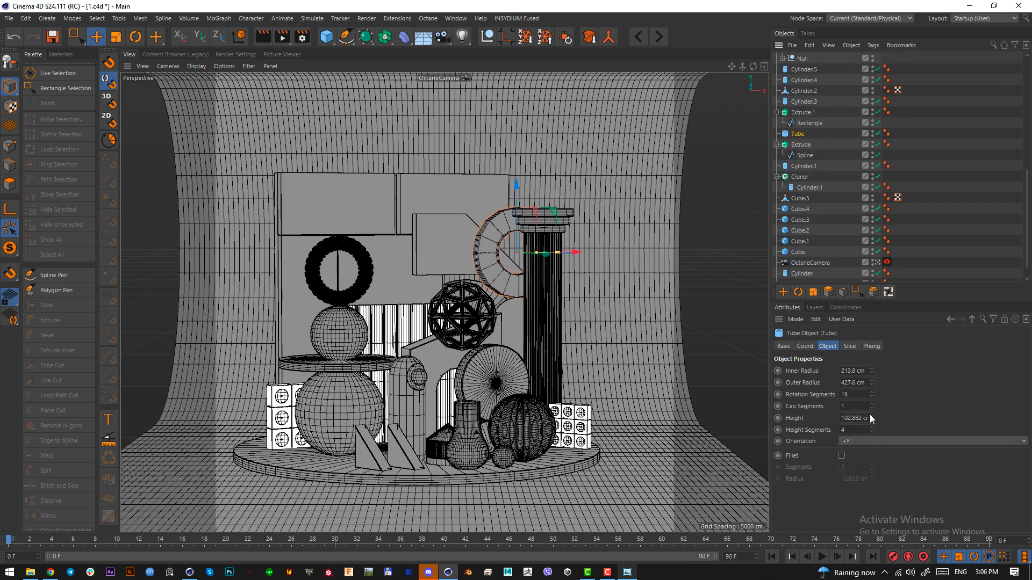
left_click_drag(872, 399, 871, 395)
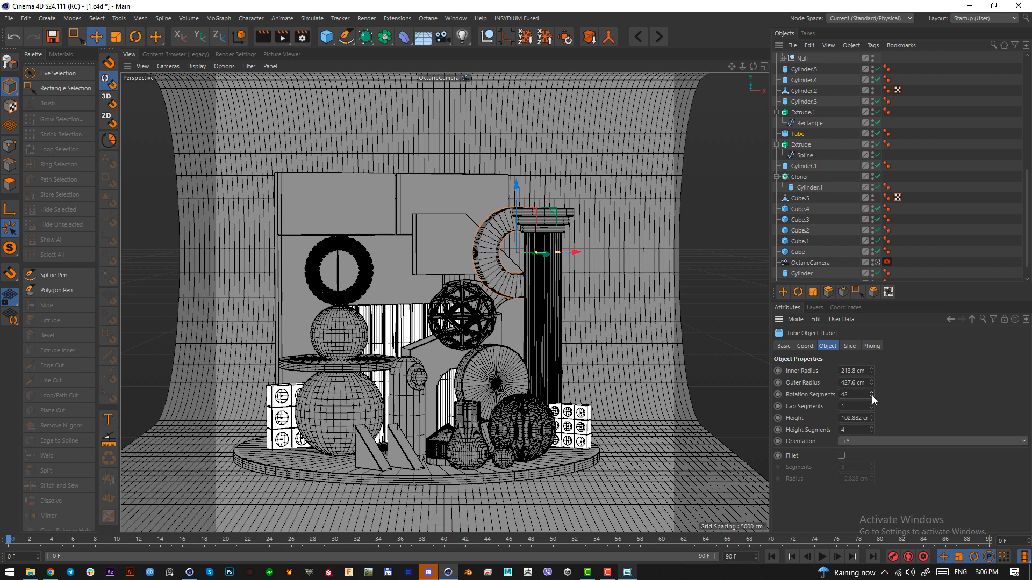
left_click(847, 346)
left_click(825, 370)
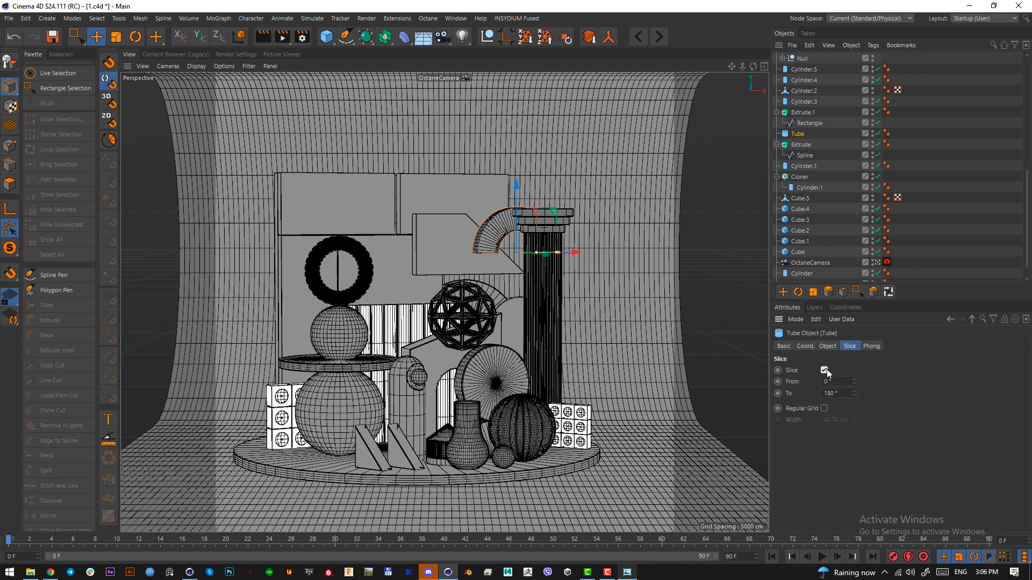
left_click(829, 347)
left_click(840, 456)
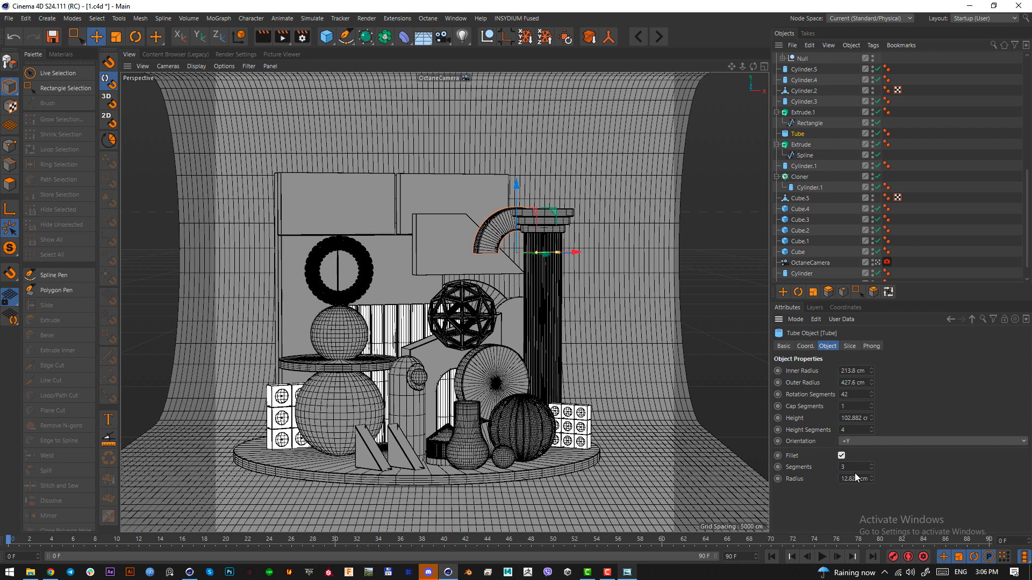
Slice the tube from 308° to 123° to leave a half ring, and save the scene
left_click(849, 346)
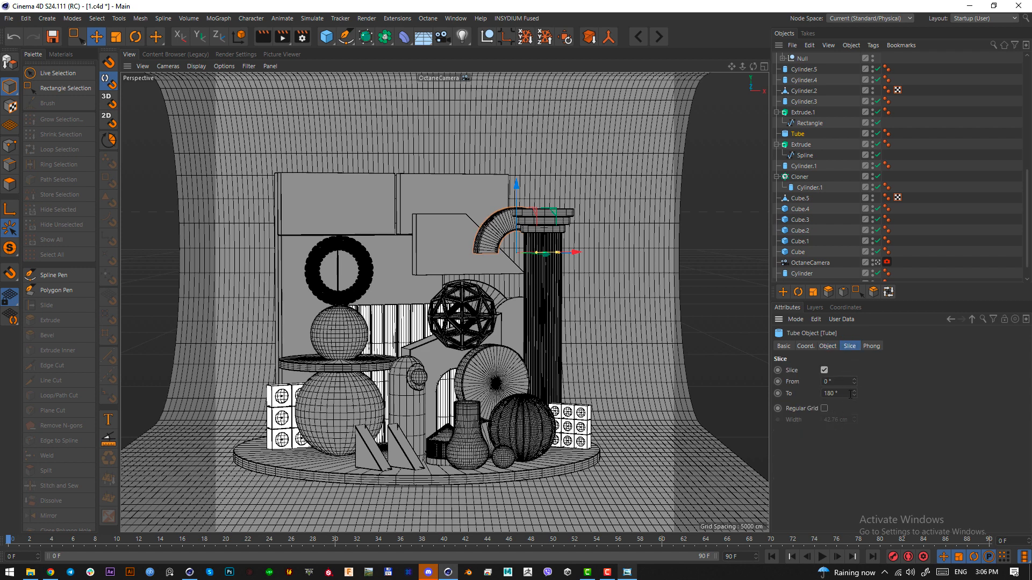
left_click_drag(854, 381, 854, 411)
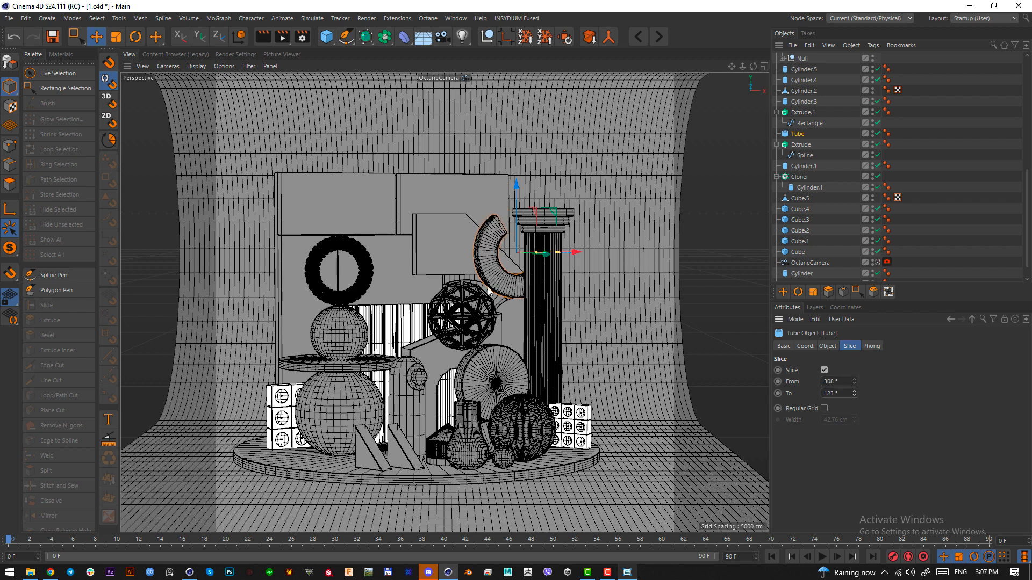
key("ctrl+s")
Examine the grid of small beads on the wall panels behind the ring in the reference image
left_click(626, 572)
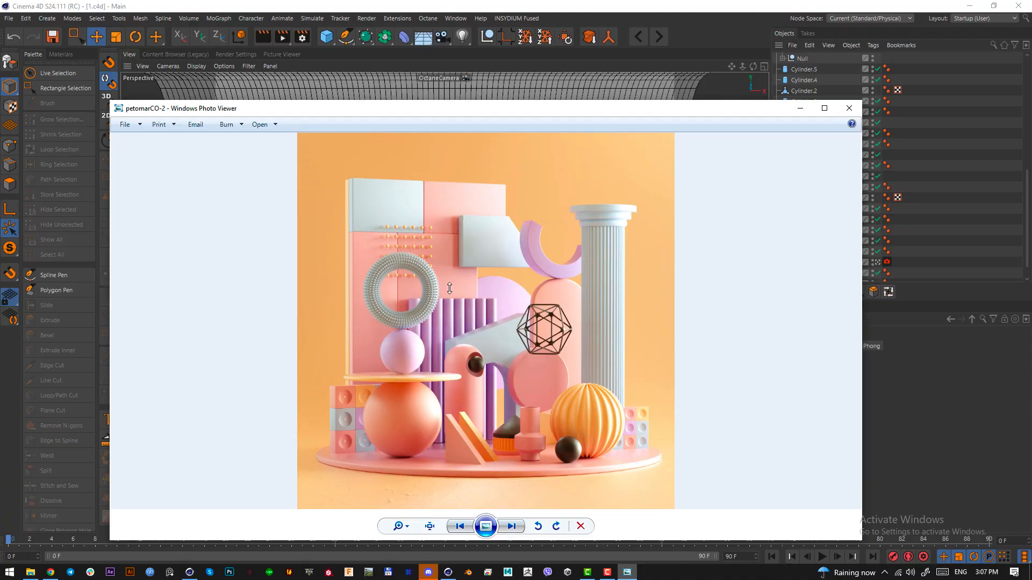
key("Print")
left_click_drag(383, 216, 437, 281)
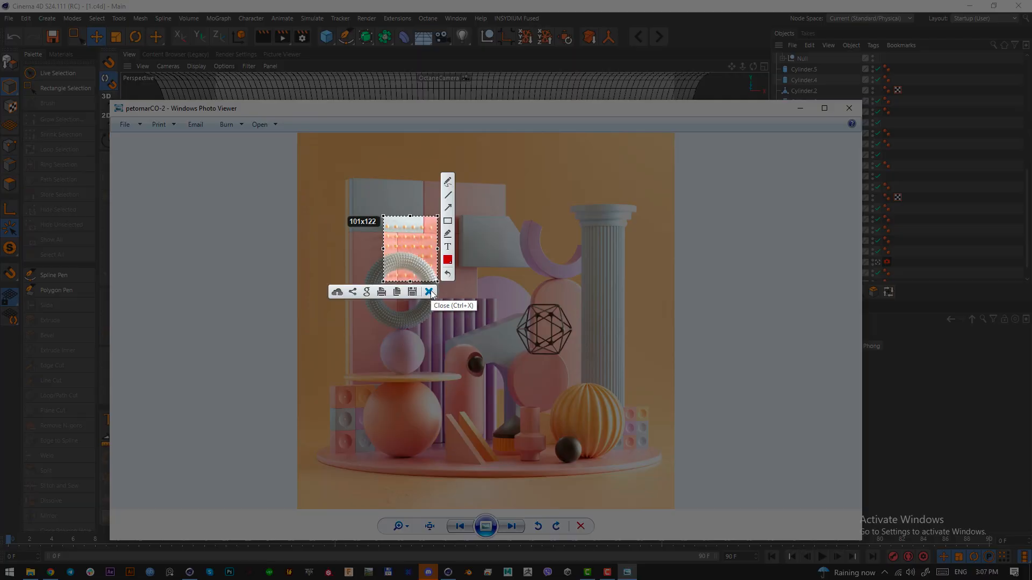
left_click(429, 292)
key("alt+Tab")
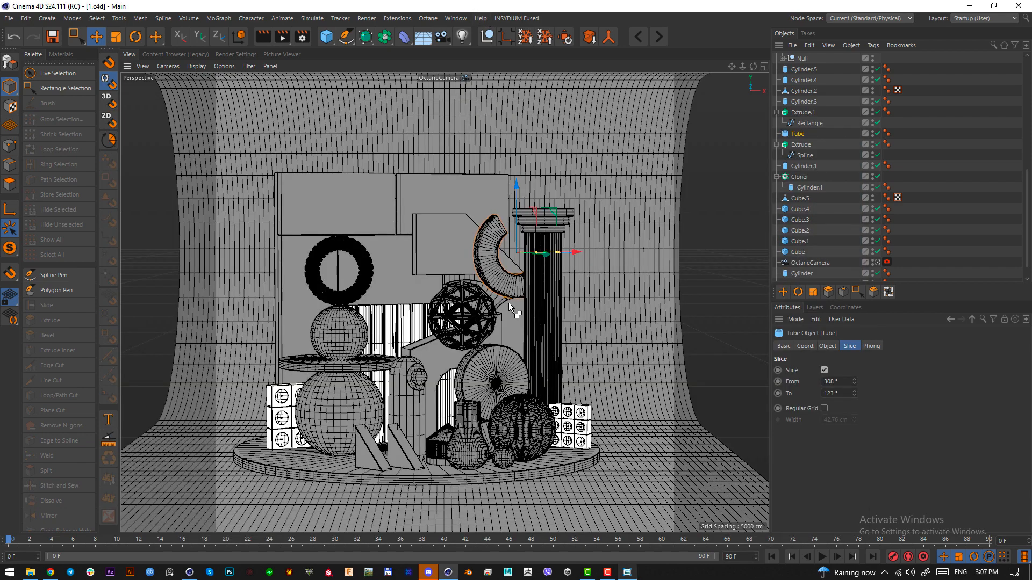
Add a sphere, shrink it to a tiny bead and place it in front of the wall panels above the ring
left_click_drag(330, 43, 563, 64)
key("F2")
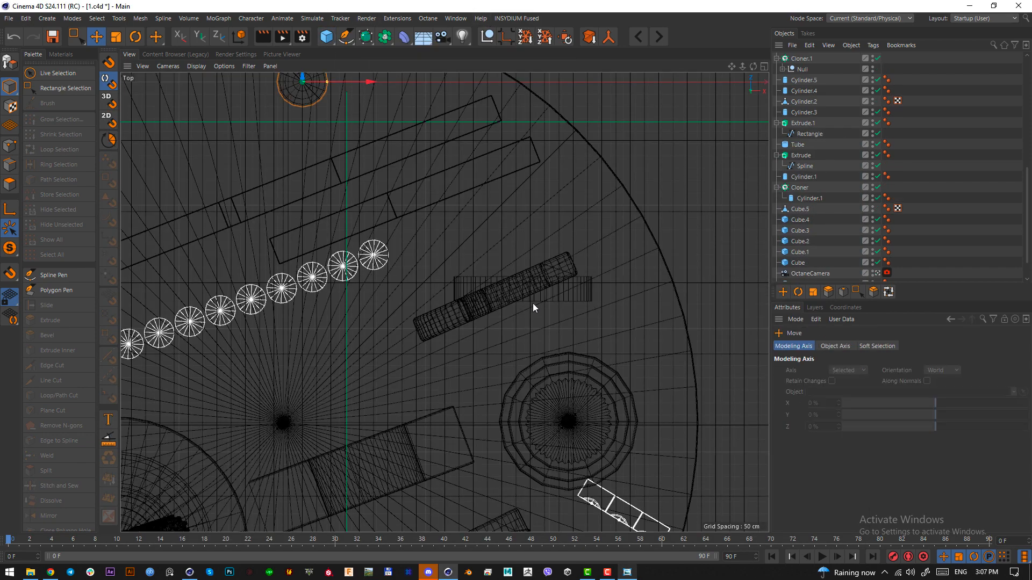
scroll(461, 328, "down", 5)
key("F1")
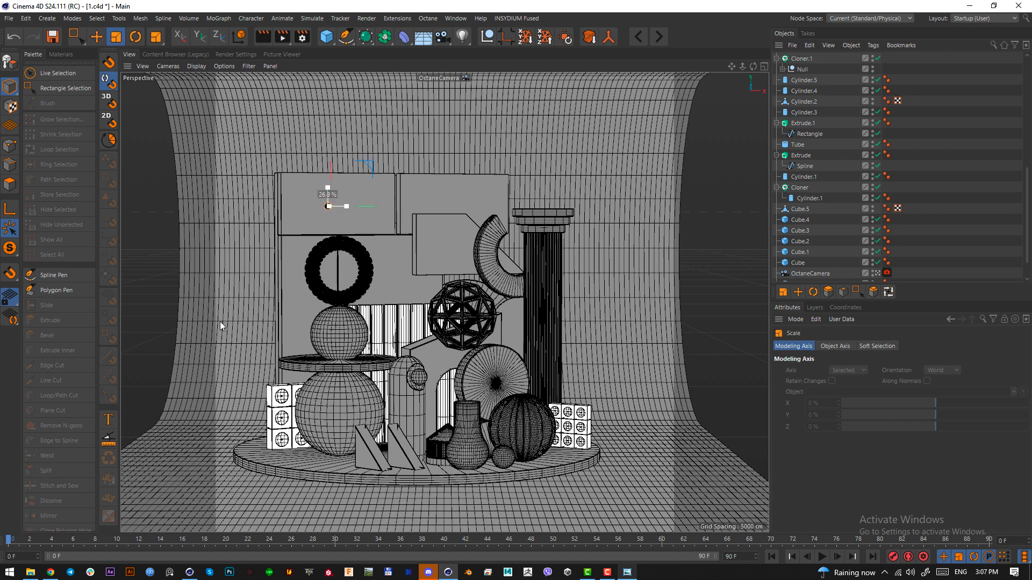
key("F2")
scroll(336, 317, "up", 5)
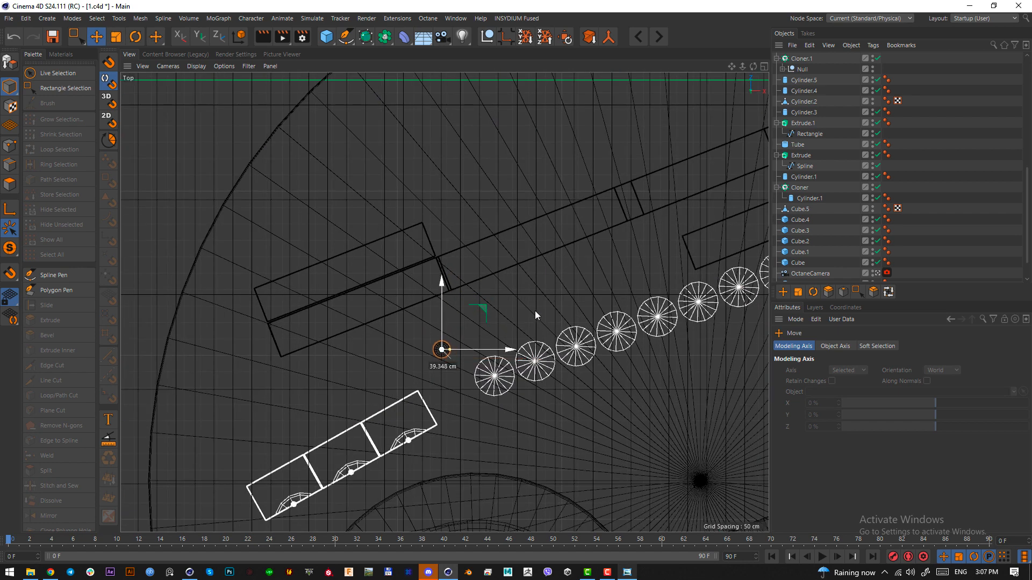
left_click_drag(534, 311, 532, 309)
key("F1")
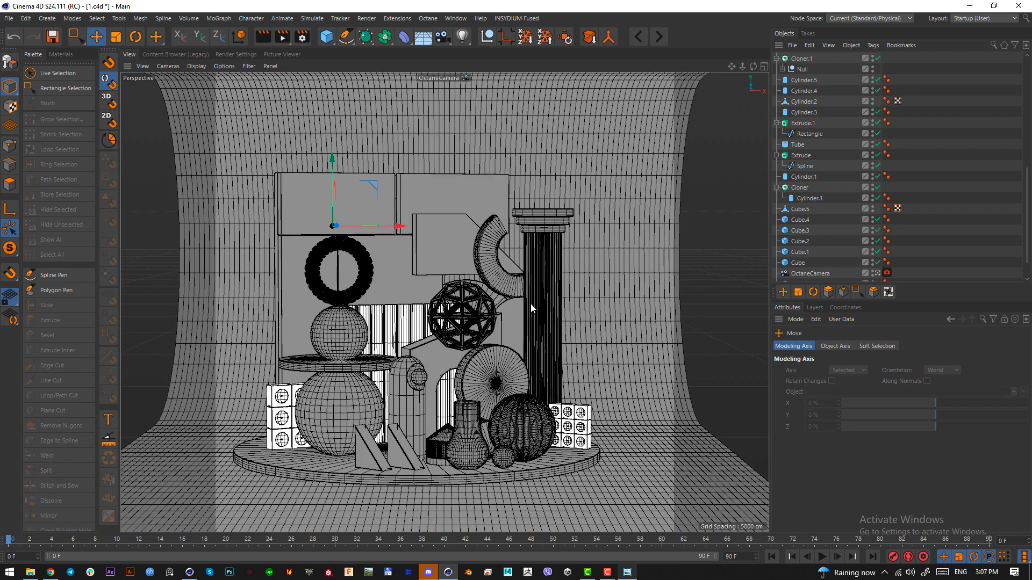
Put the small bead sphere into a MoGraph Cloner and bring up the cloner's settings
left_click(228, 19)
left_click(240, 52)
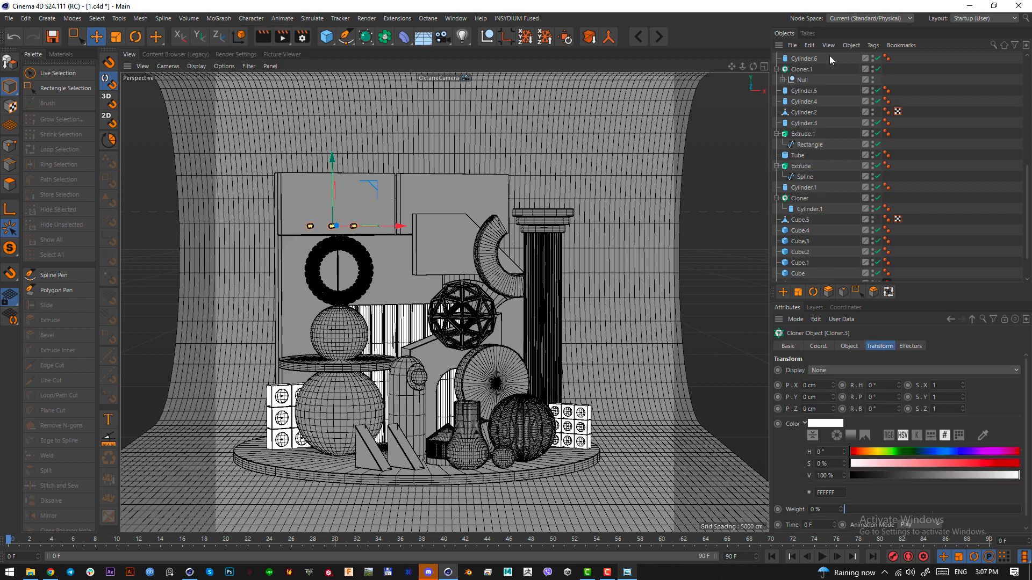
scroll(822, 60, "up", 10)
scroll(962, 369, "down", 1)
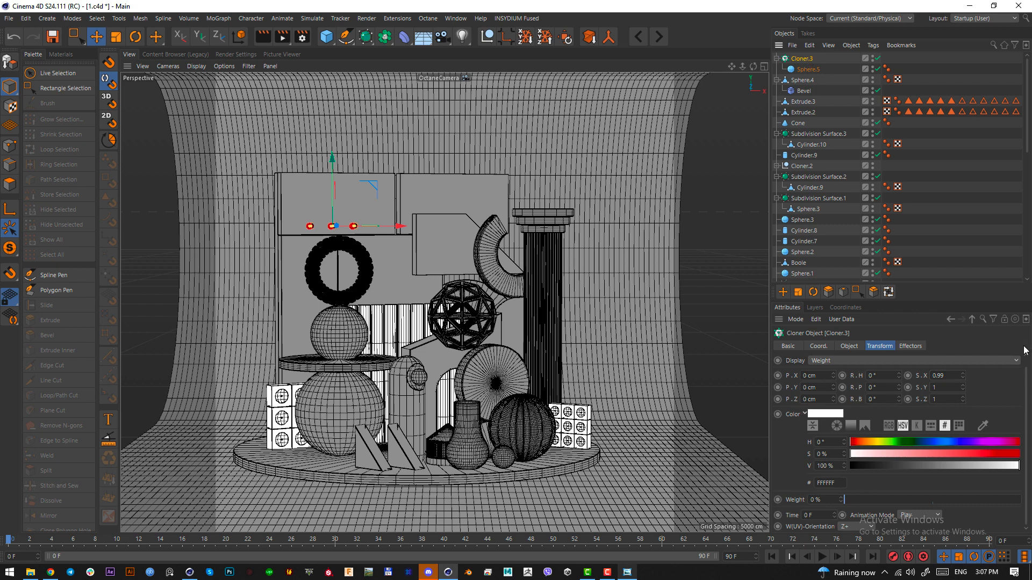
left_click_drag(927, 283, 926, 161)
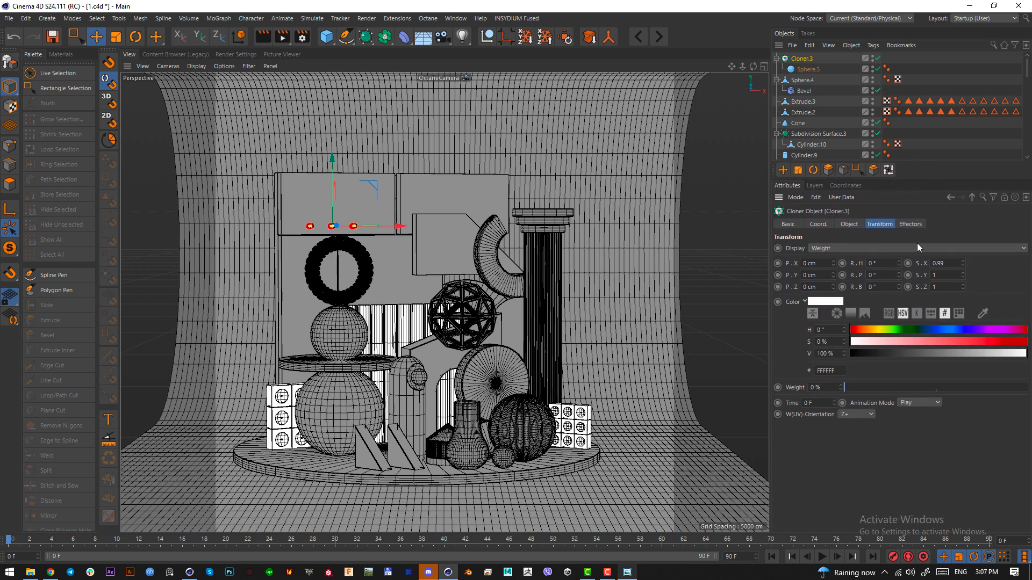
Set the bead cloner's grid array count to 3 × 3 × 1 so the clones form a flat vertical grid
left_click(854, 223)
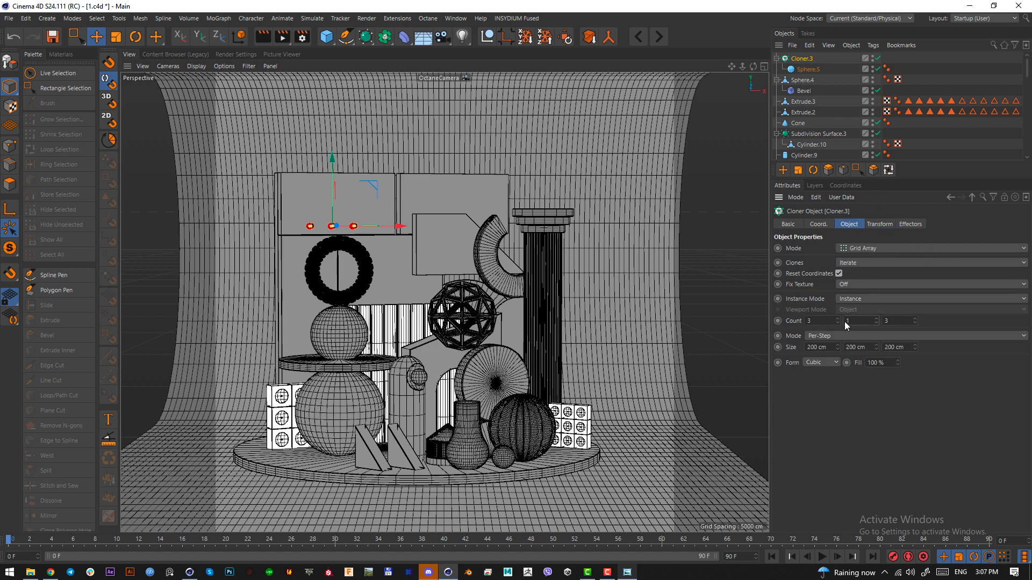
type("3")
key("Return")
double_click(897, 321)
type("1")
key("Return")
Check the bead rows in the reference image and set the cloner's count to 5 across and 6 high
left_click(626, 572)
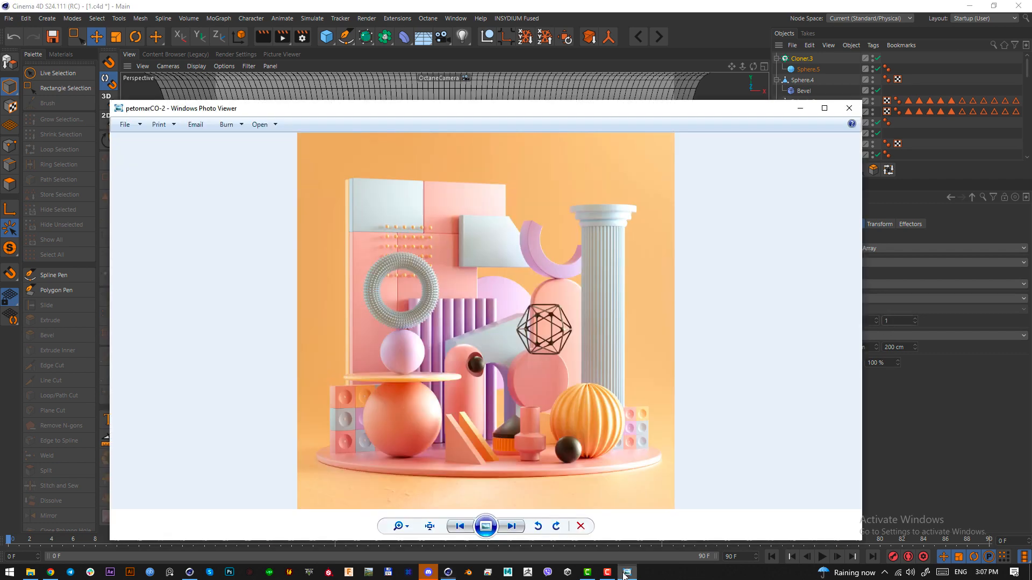
left_click(626, 573)
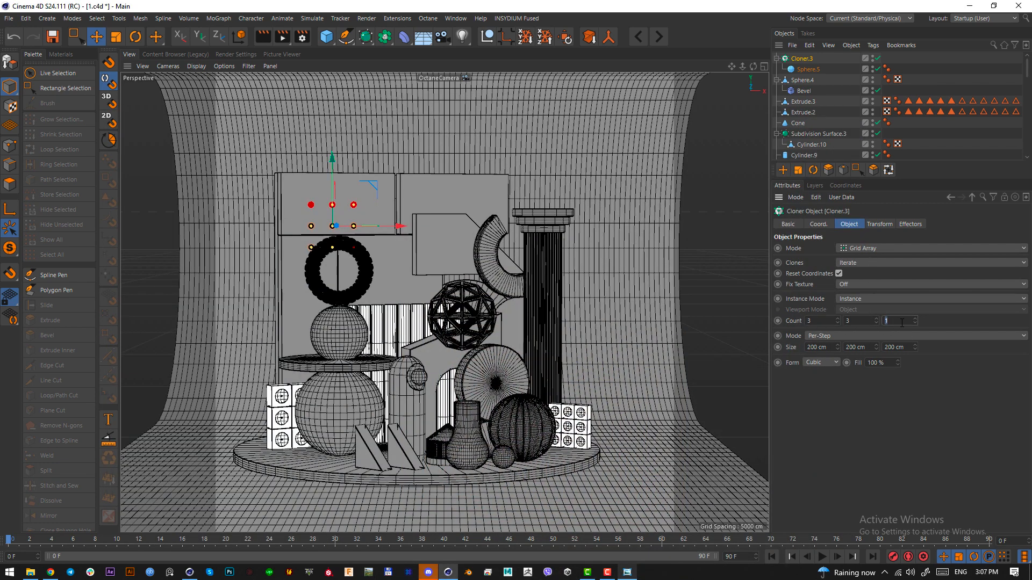
key("Return")
double_click(866, 321)
double_click(817, 321)
type("5")
key("Return")
double_click(852, 321)
type("6")
key("Return")
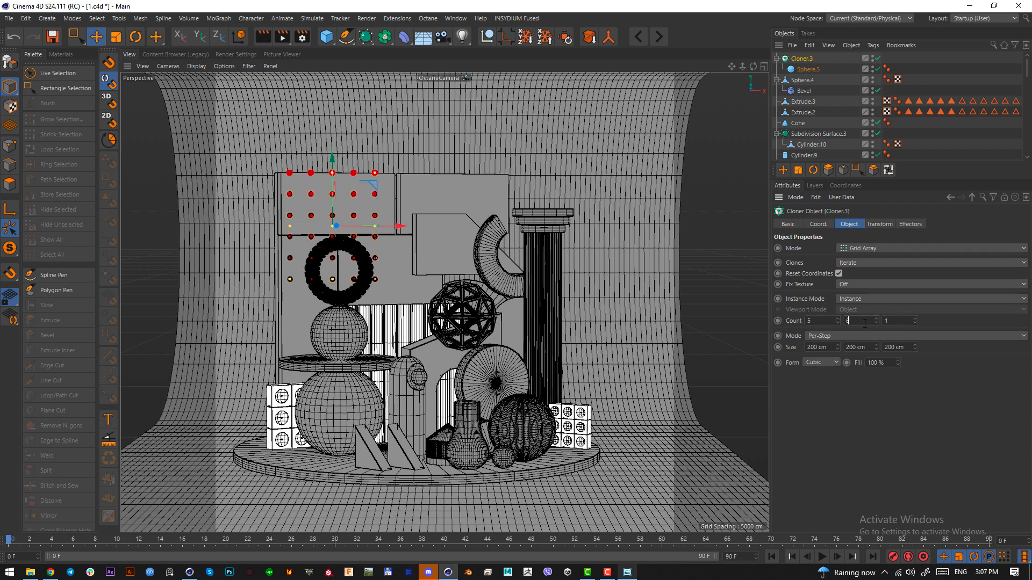
Set the bead cloner's grid count to 6 across and 6 high, with 153 cm steps horizontally and vertically
type("6")
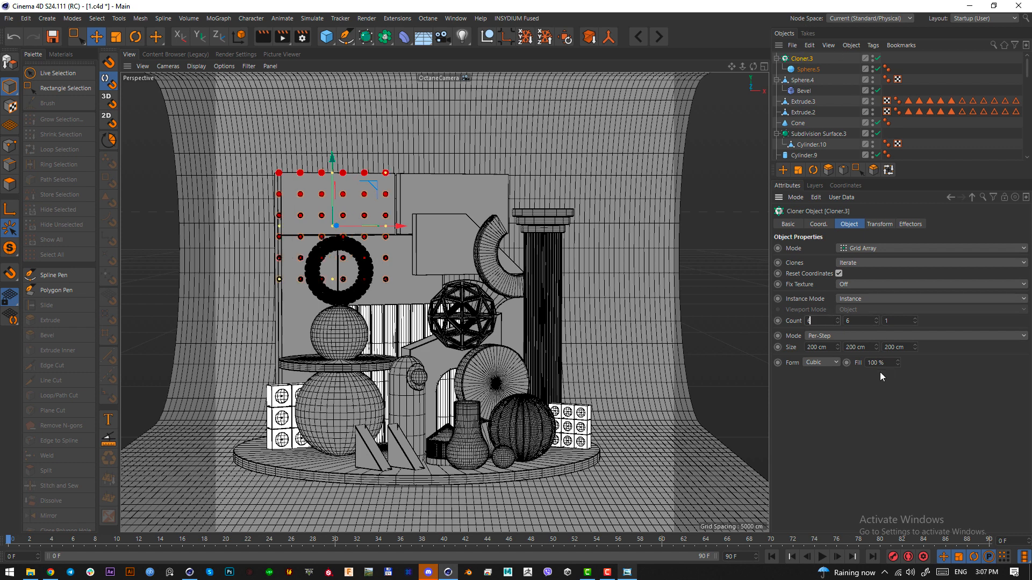
left_click_drag(837, 347, 830, 343)
double_click(860, 347)
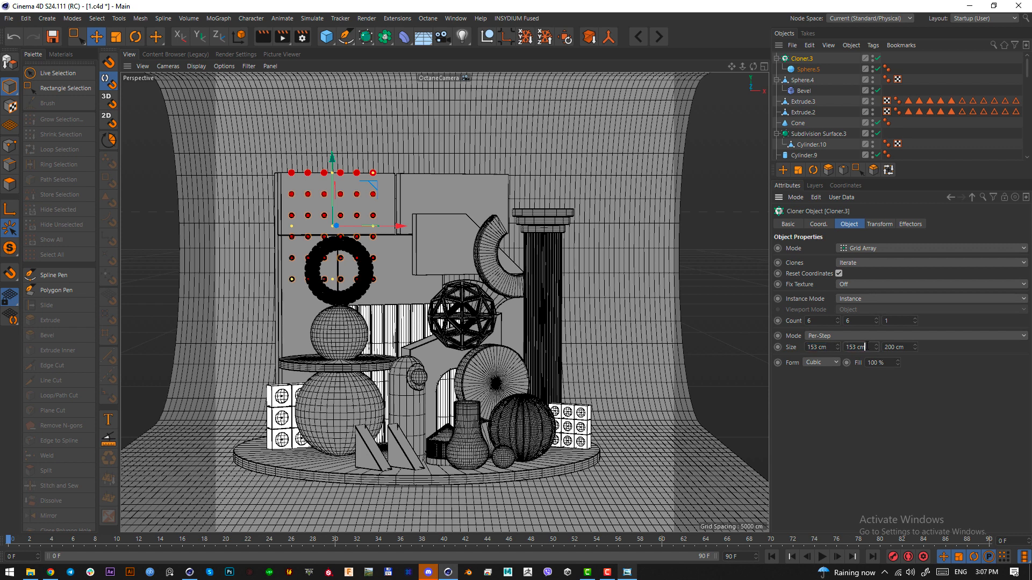
type("153")
key("Return")
Rotate the bead cloner in the top view to follow the angled wall panels and move the grid into place behind the ring
key("F2")
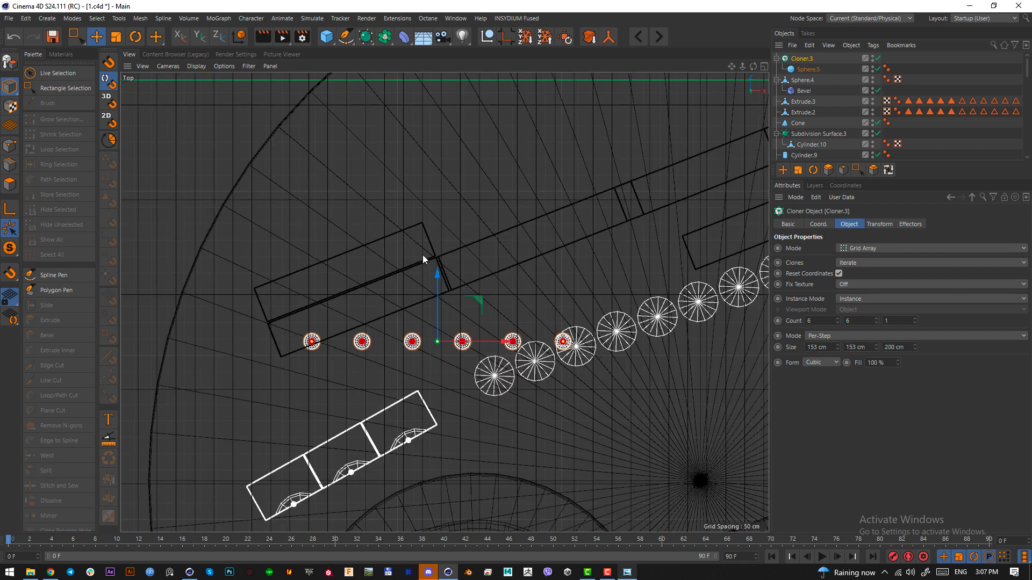
key("r")
left_click_drag(556, 336, 569, 260)
key("e")
key("F1")
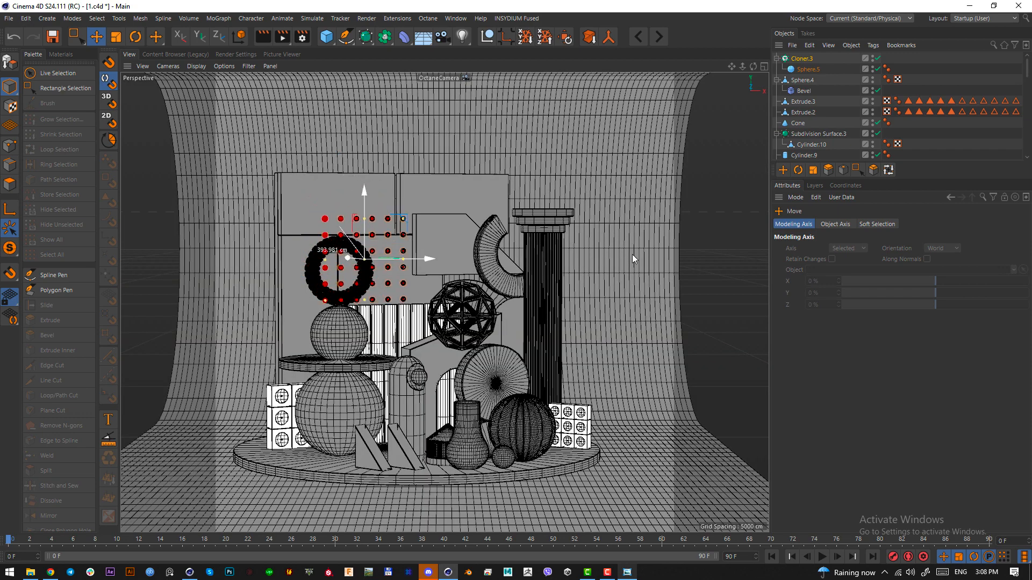
key("F2")
key("F1")
left_click_drag(614, 233, 614, 241)
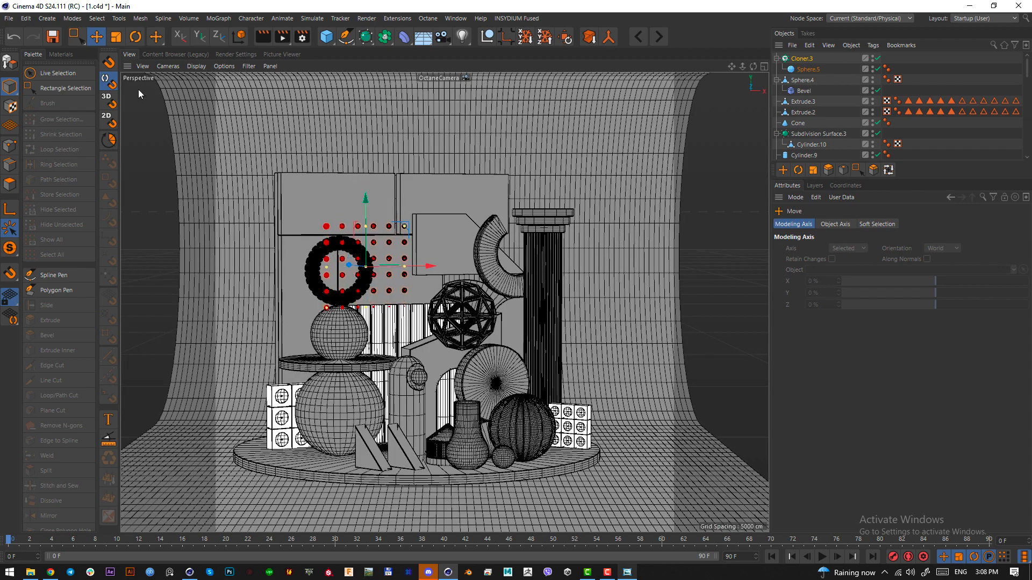
Deselect the bead cloner, save the project and compare the scene with the reference image
left_click(10, 86)
left_click(619, 146)
left_click(700, 185)
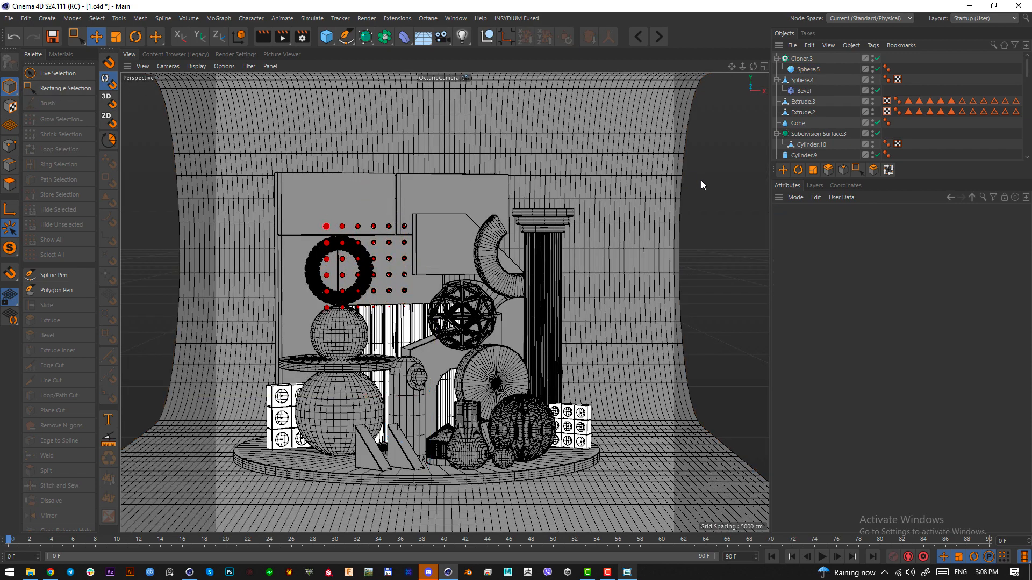
key("ctrl+s")
left_click(626, 573)
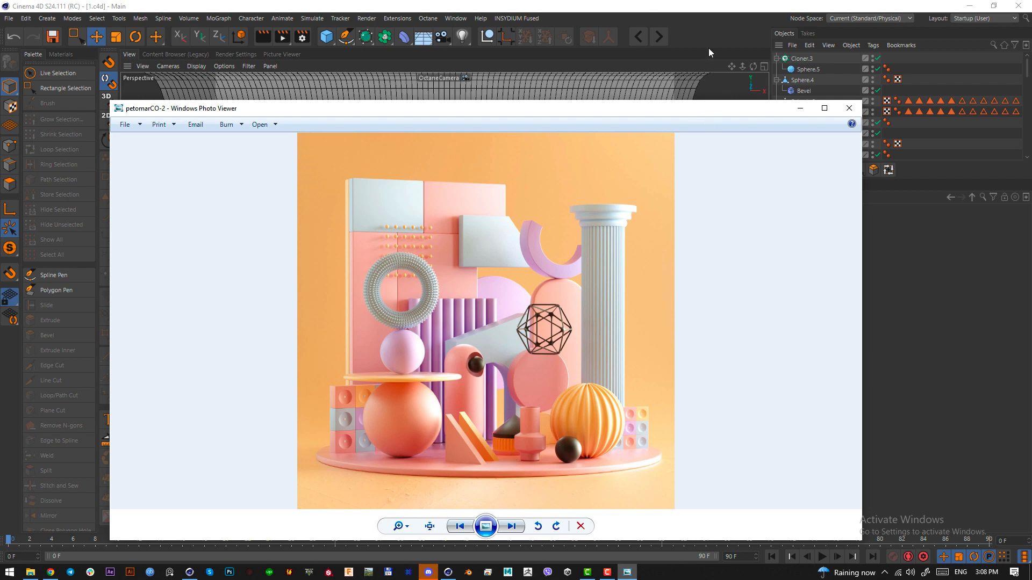
left_click(676, 7)
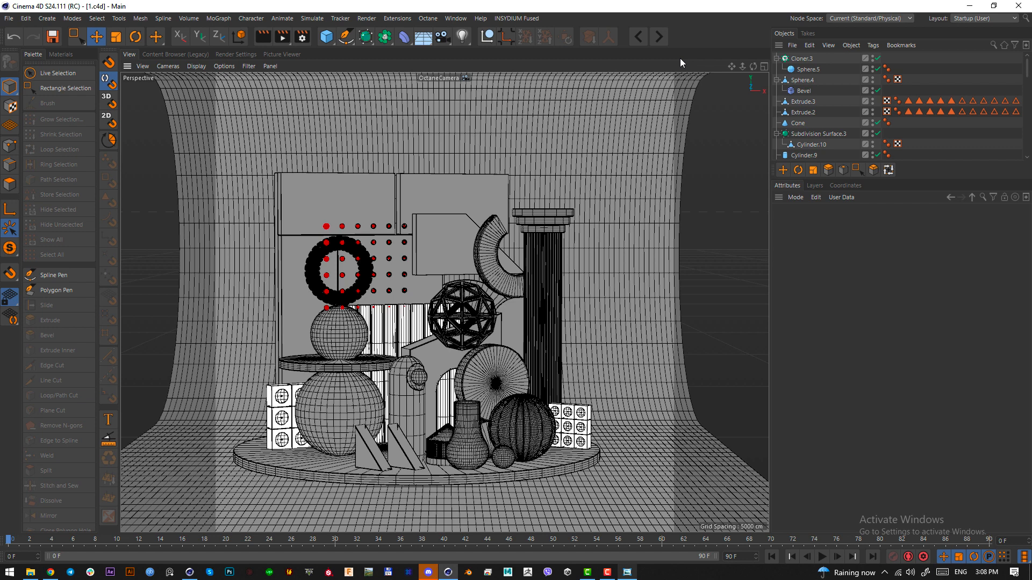
Bring up the Octane Live Viewer and dock it beside the perspective viewport
left_click(432, 19)
left_click(459, 47)
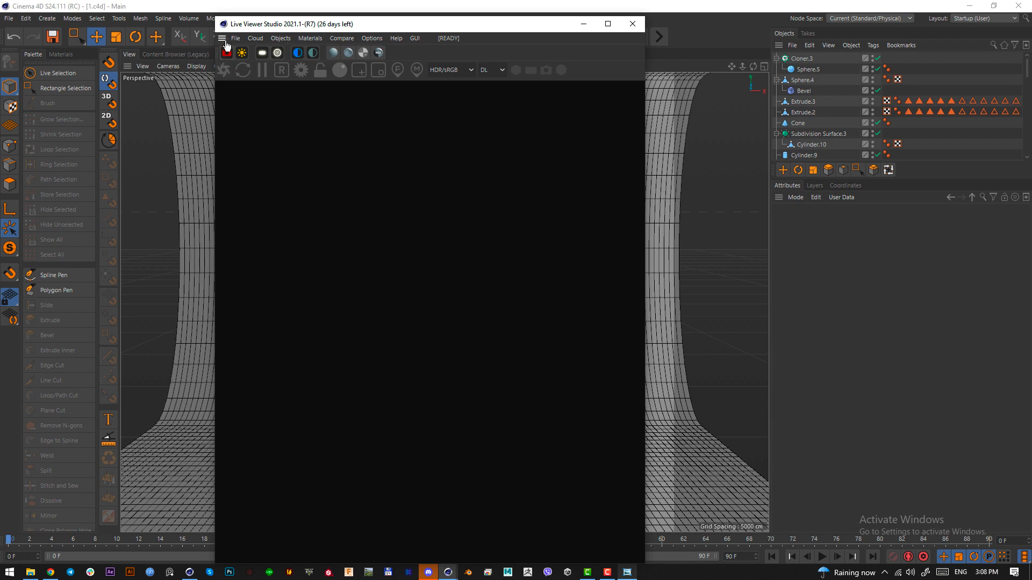
left_click_drag(745, 323, 746, 325)
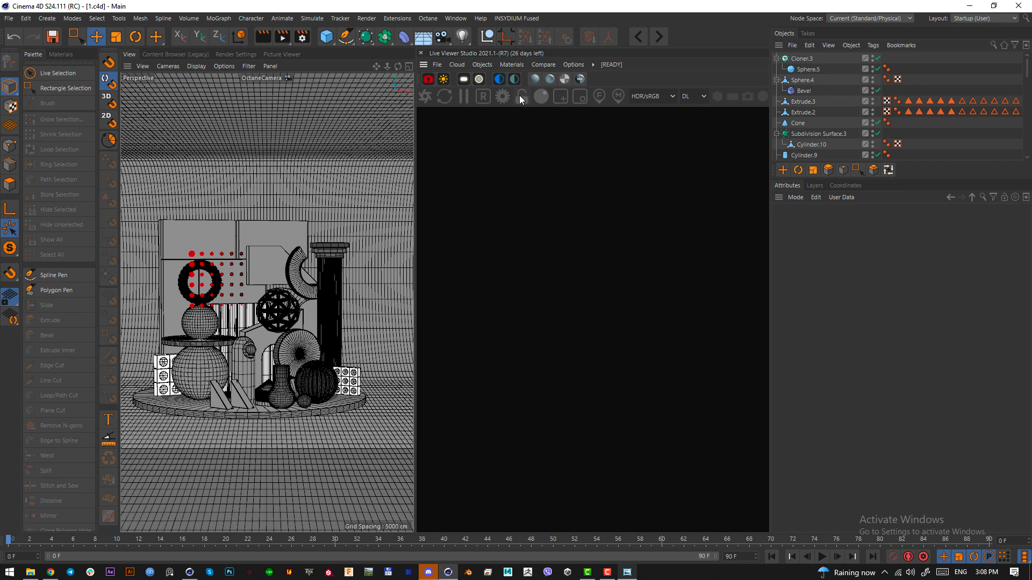
Switch the Octane render kernel to Path tracing and set the maximum samples to 500
left_click(503, 99)
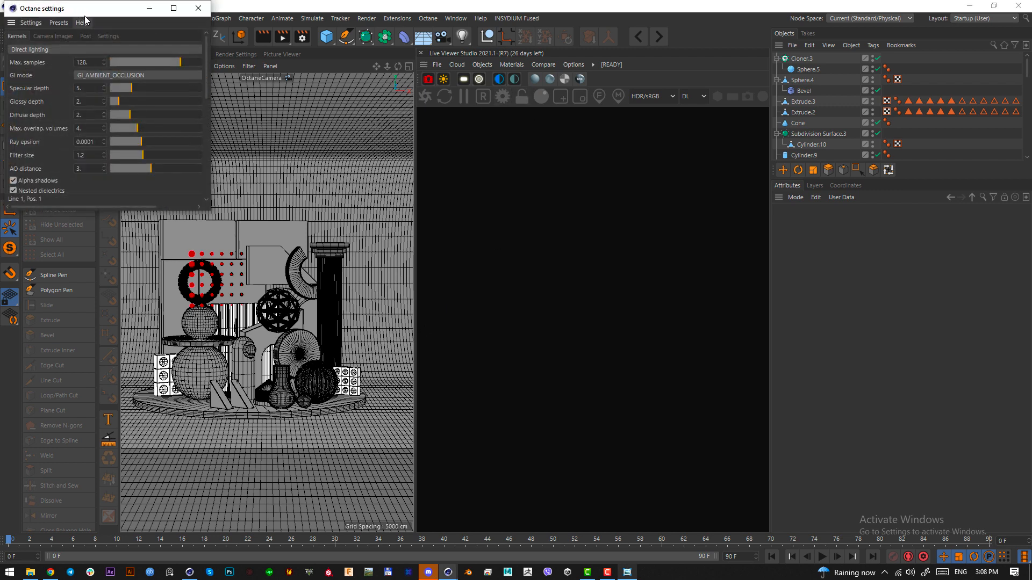
left_click_drag(80, 18, 238, 154)
left_click(218, 184)
left_click(220, 210)
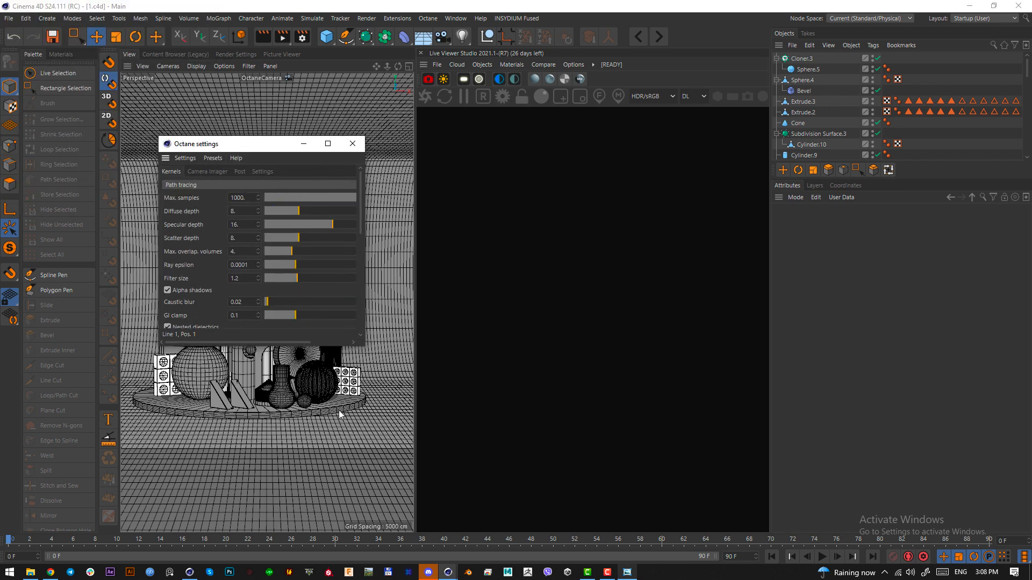
left_click_drag(367, 348, 492, 460)
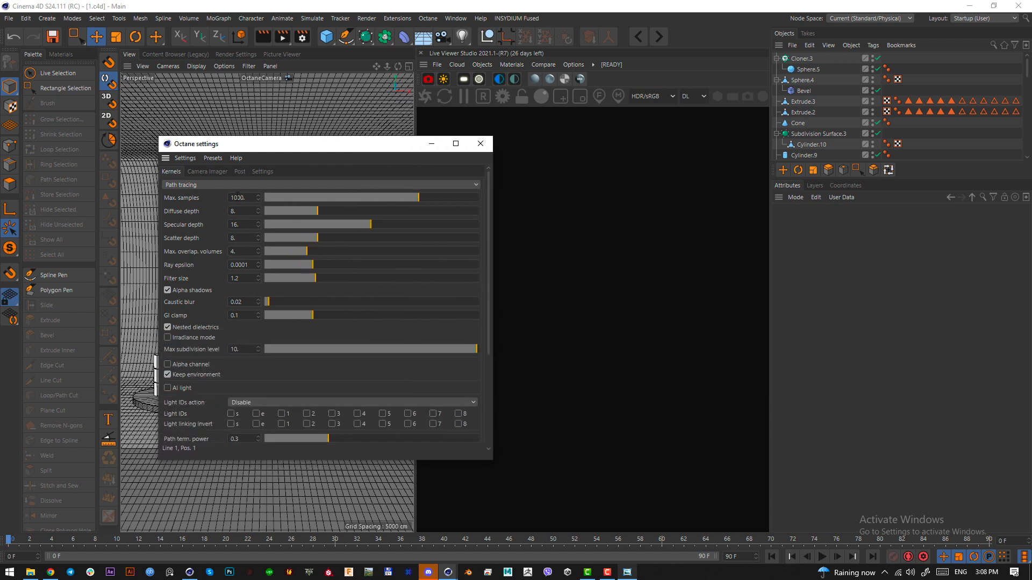
left_click(238, 198)
type("500")
key("Return")
Review Octane's denoiser settings, and enable the Camera Imager and its Spectral AI denoiser on the OctaneCamera's tag
left_click(200, 173)
left_click(200, 186)
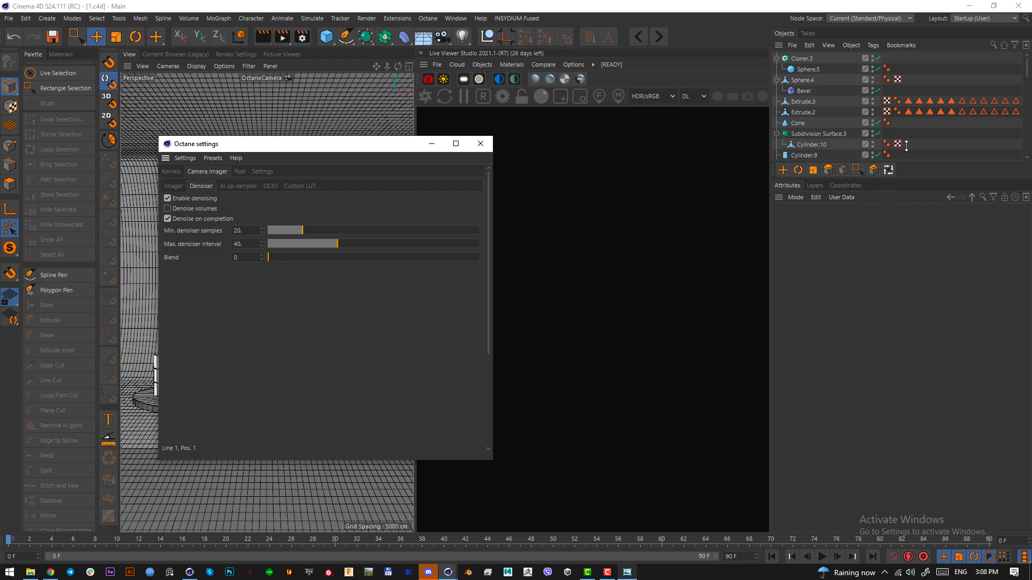
left_click(1028, 72)
left_click_drag(1027, 71, 1027, 145)
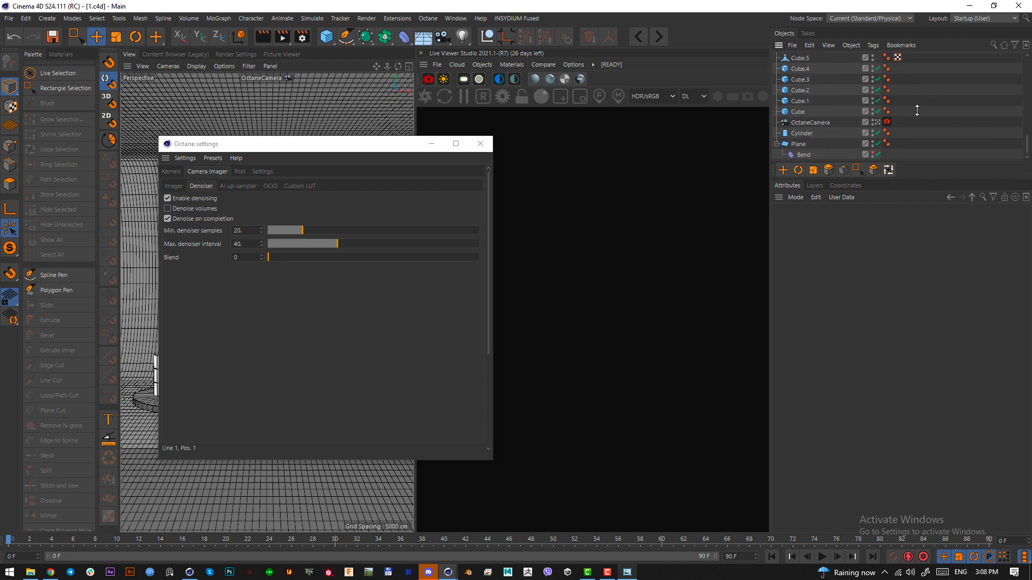
left_click(887, 122)
left_click(927, 224)
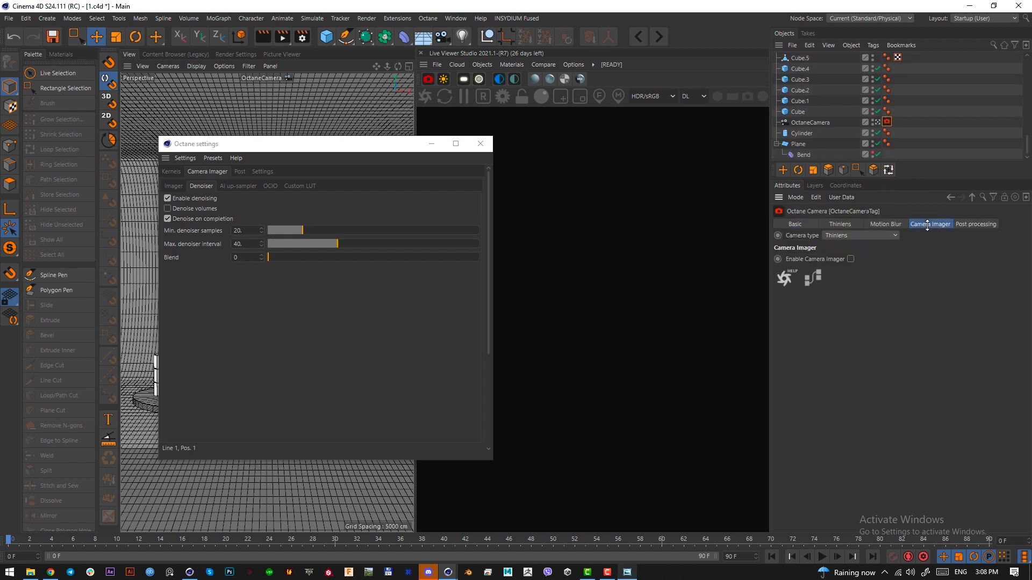
left_click(850, 259)
left_click(800, 274)
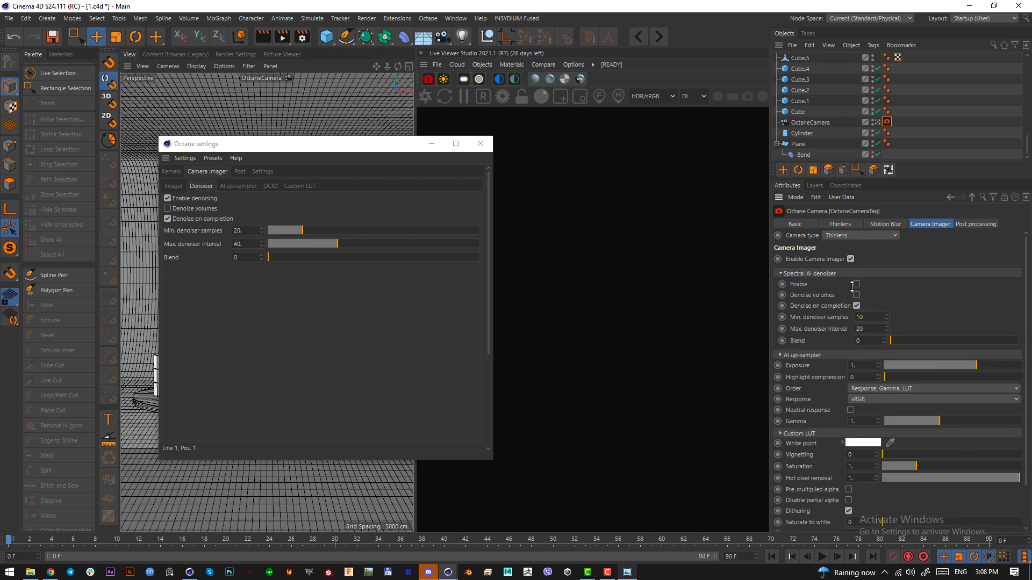
Set the path tracing kernel's specular depth to 12 and GI clamp to 1, and save the project
left_click(173, 173)
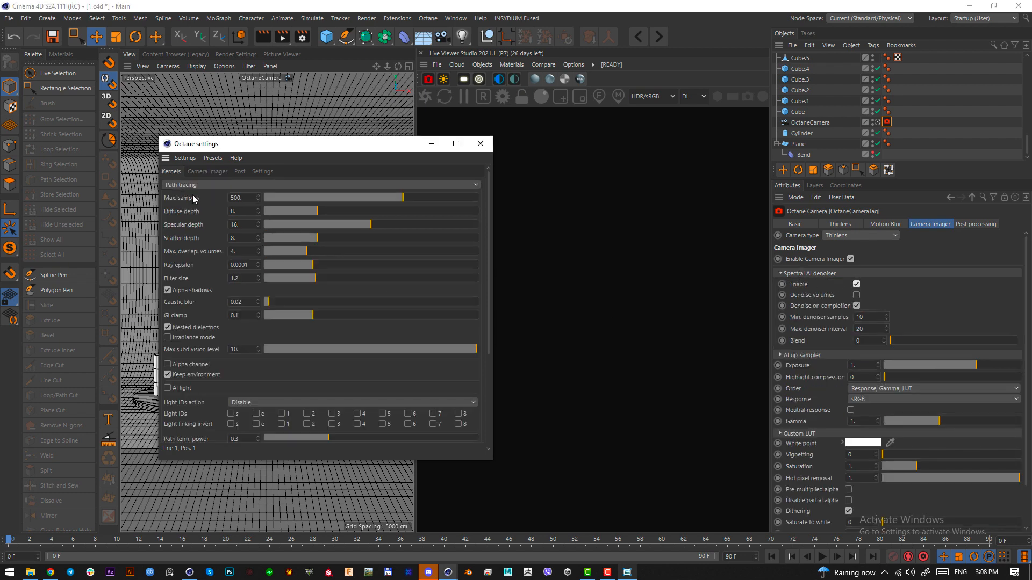
double_click(245, 224)
type("12")
left_click(246, 224)
left_click(243, 315)
type("1")
key("Return")
key("ctrl+s")
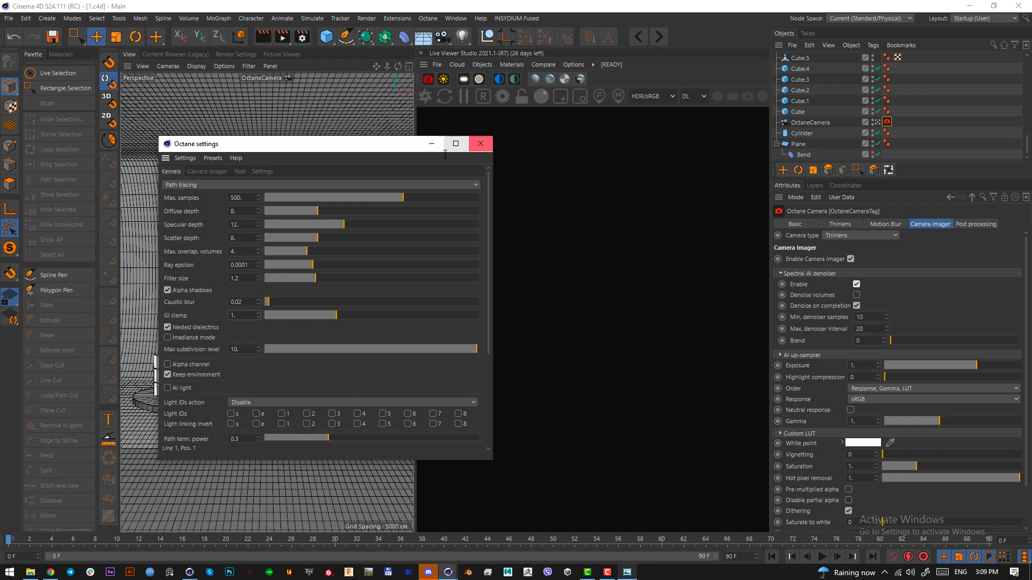
Check Octane's imager, device and default environment colour settings, leaving the colour as it is, and close the settings
left_click(208, 171)
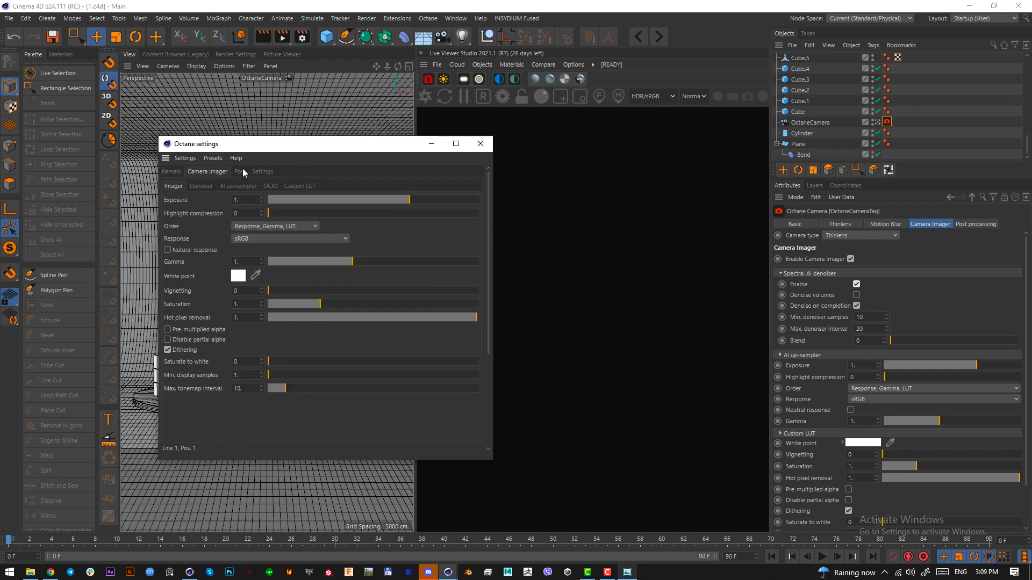
left_click(262, 172)
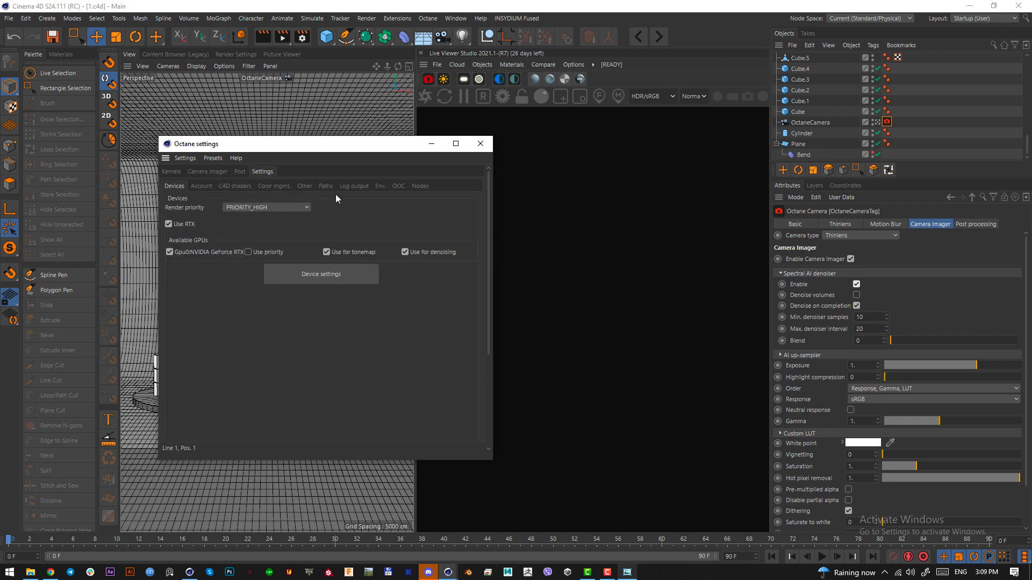
left_click(380, 187)
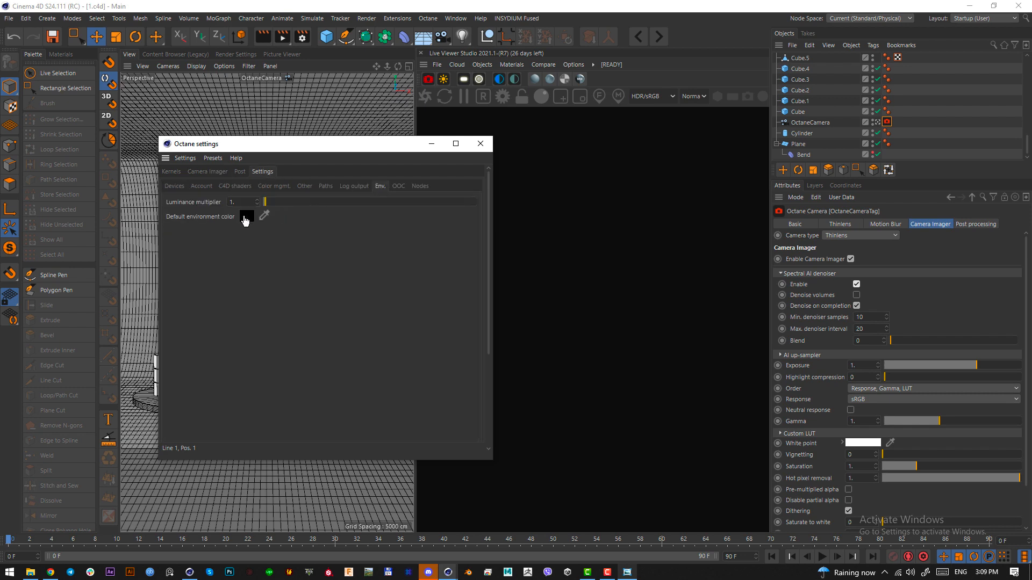
left_click(245, 219)
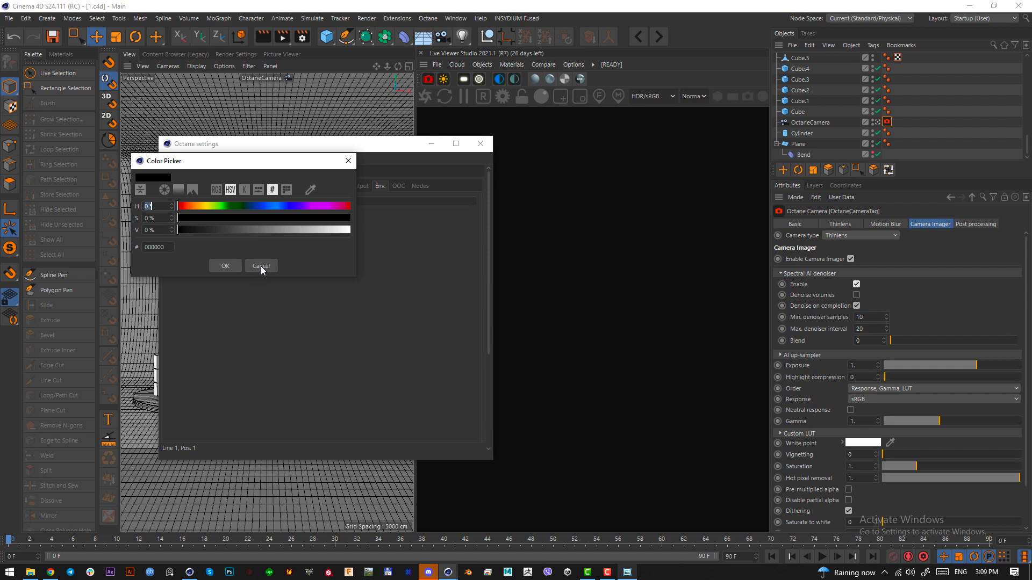
left_click(260, 266)
left_click(480, 143)
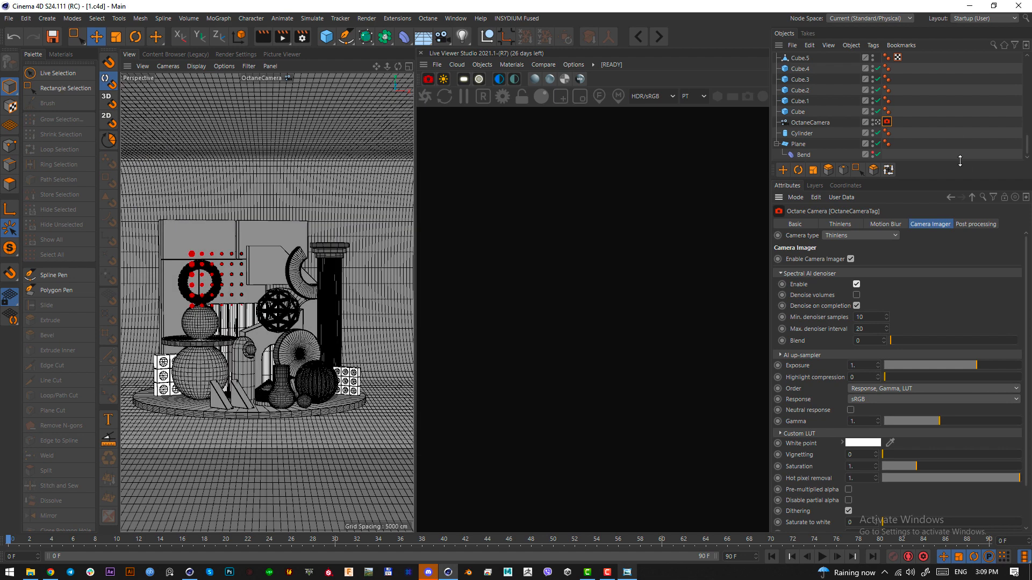
Add an Octane HDRI environment sky to the scene and find it in the enlarged object list
left_click_drag(960, 160, 954, 235)
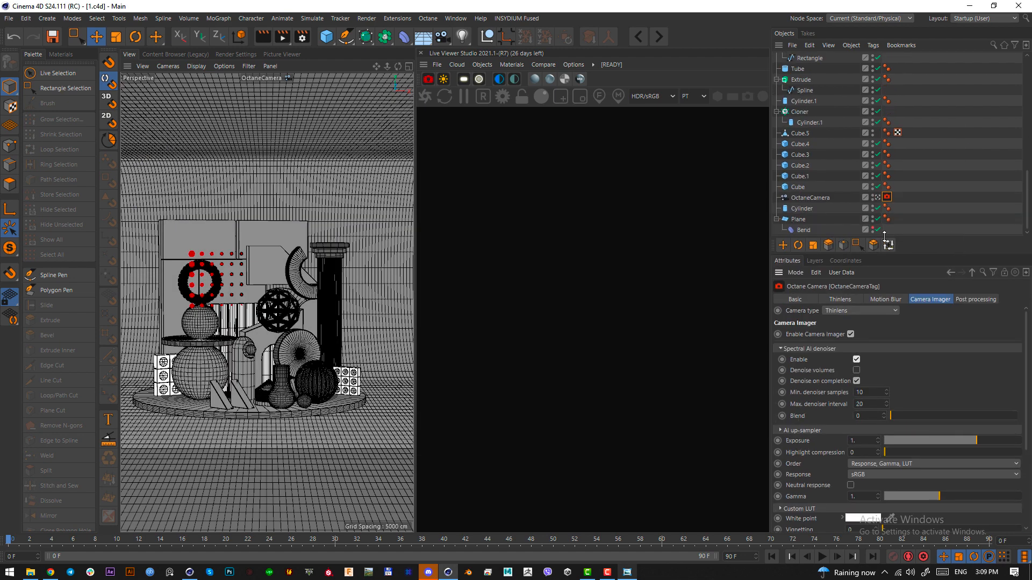
left_click(499, 79)
left_click(865, 341)
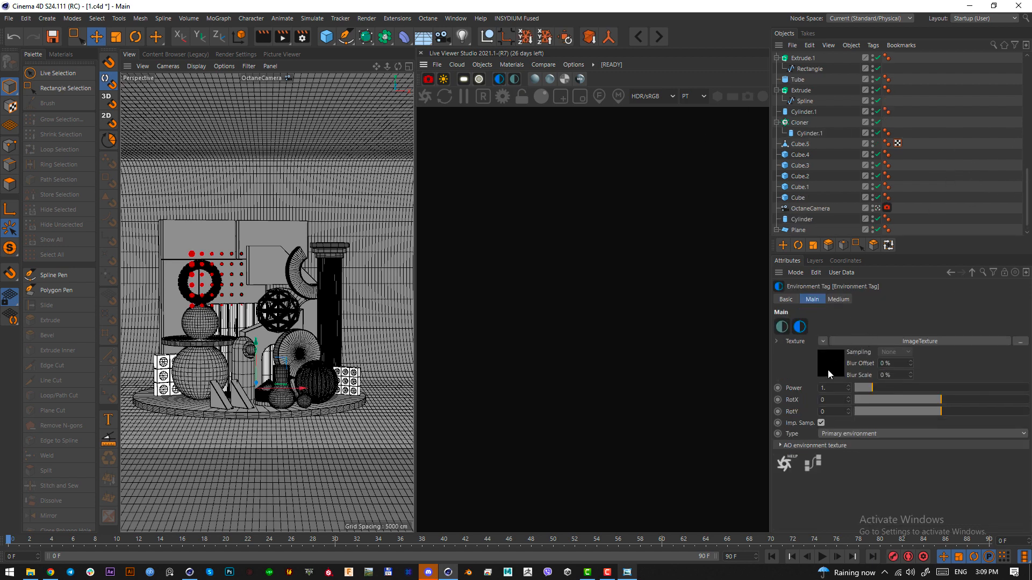
left_click(970, 273)
scroll(855, 158, "up", 10)
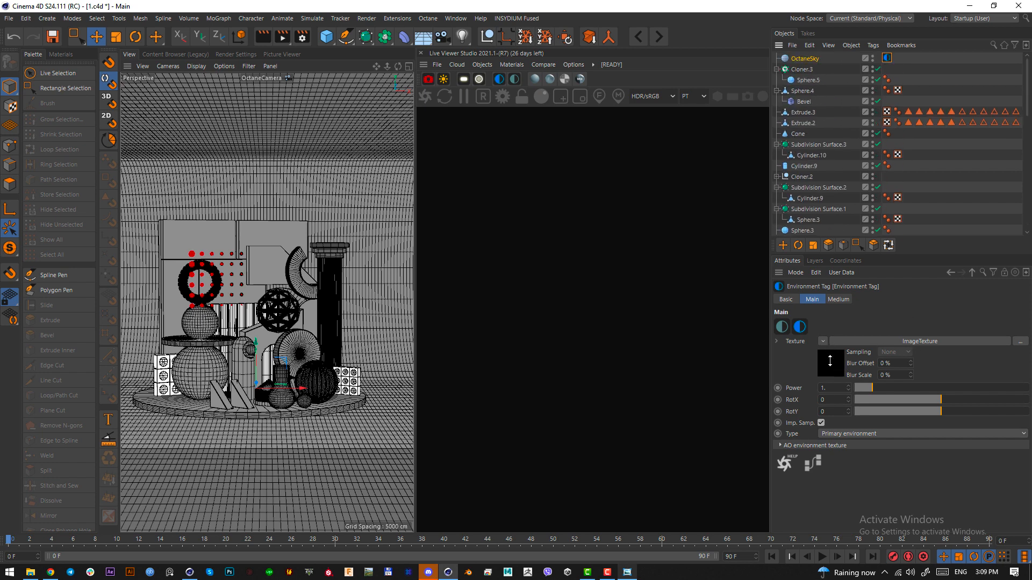
Load studio03.exr from the HDRI folder as the sky's environment texture and save the project
left_click(830, 360)
left_click(1020, 323)
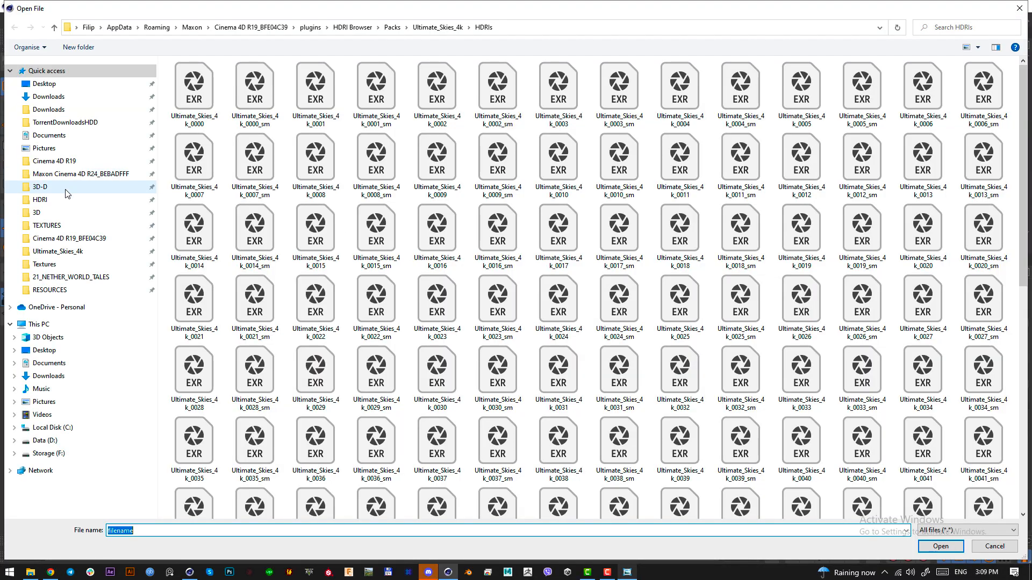
left_click(39, 199)
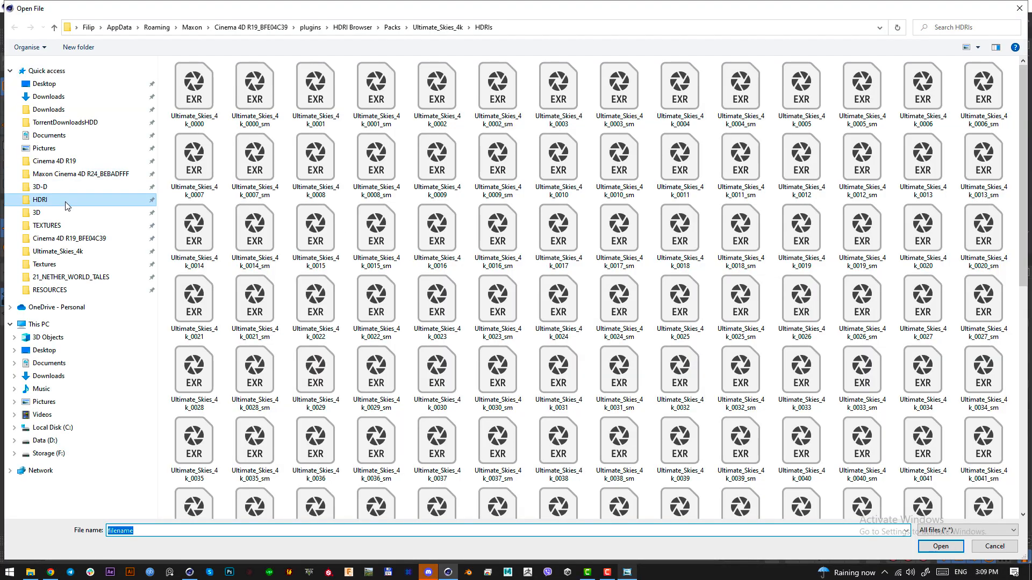
scroll(615, 377, "down", 5)
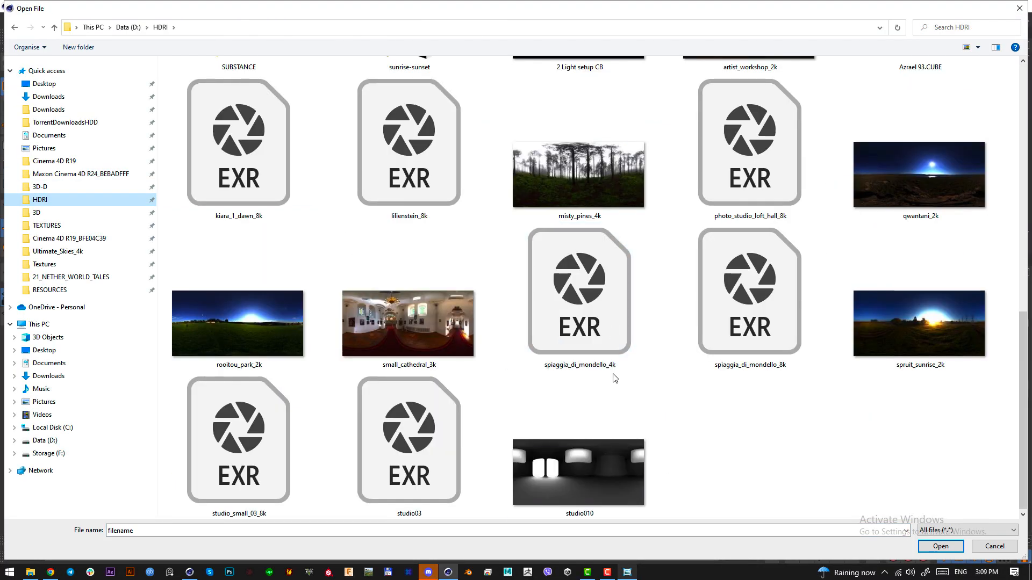
left_click(425, 474)
double_click(414, 484)
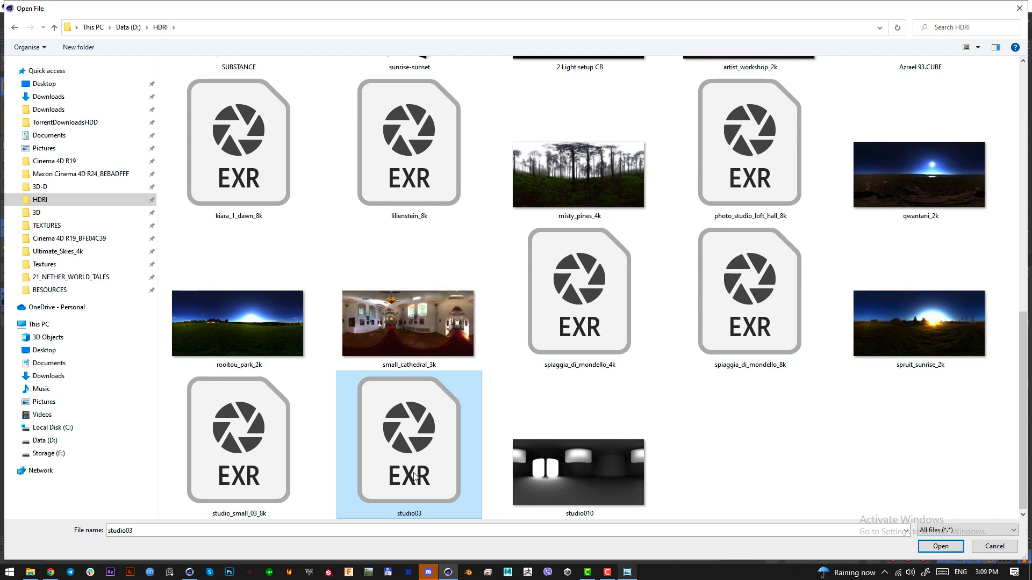
left_click(590, 336)
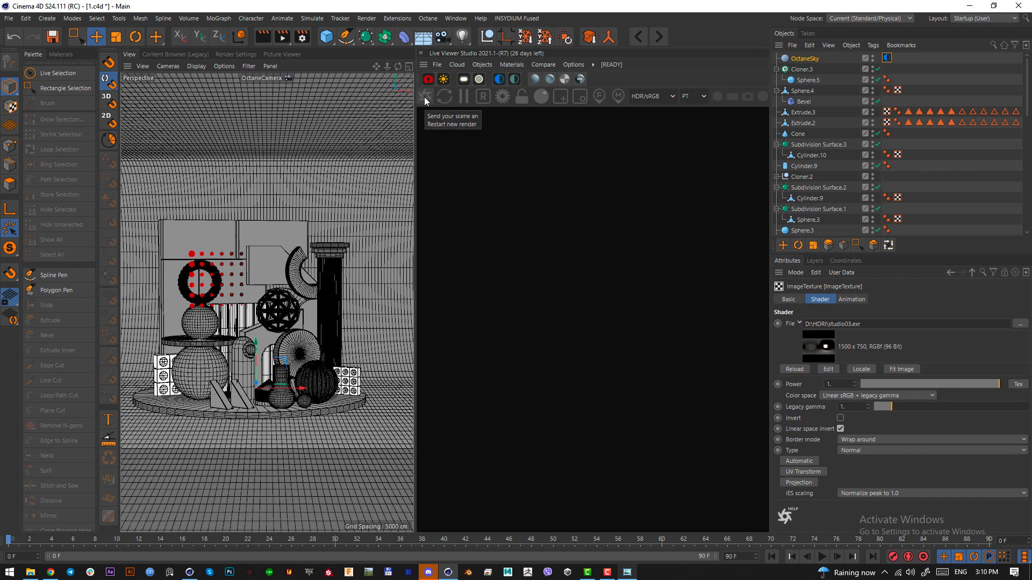
key("ctrl+s")
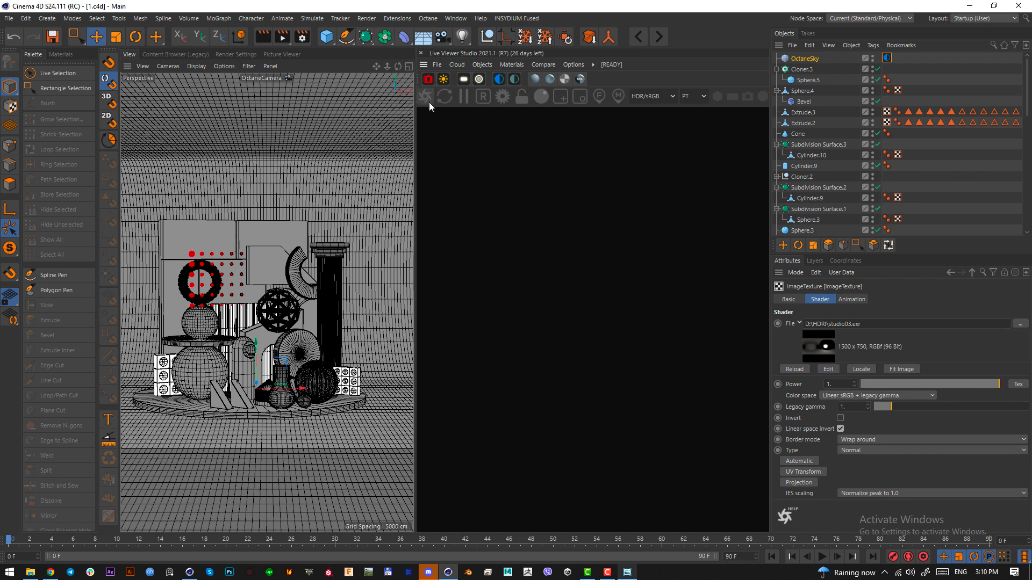
Start the live render and rotate the HDRI environment to a RotX of -0.11875
left_click(425, 102)
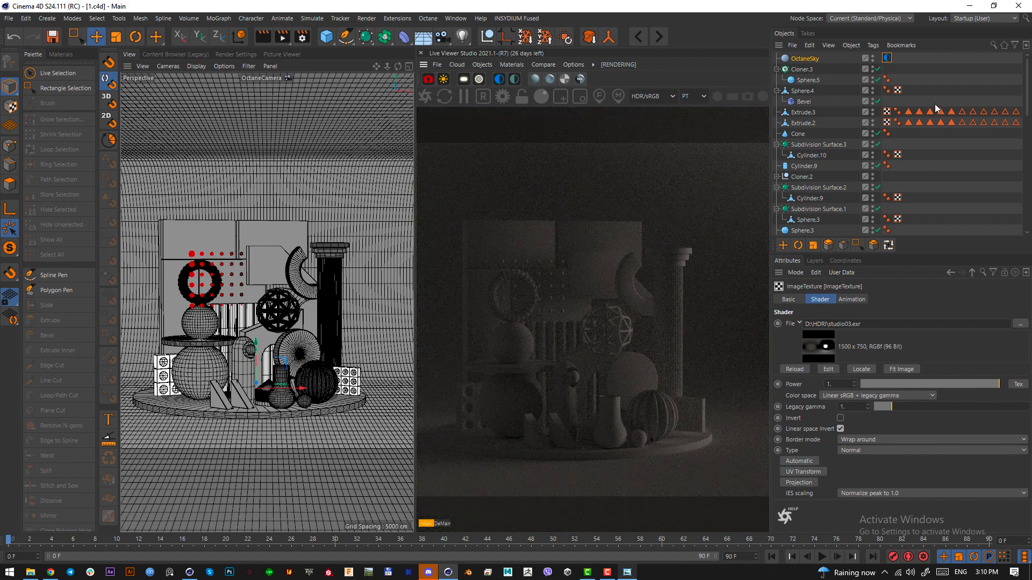
left_click(887, 59)
mouse_move(945, 400)
left_mouse_down()
mouse_move(960, 399)
mouse_move(919, 391)
mouse_move(930, 390)
left_mouse_up()
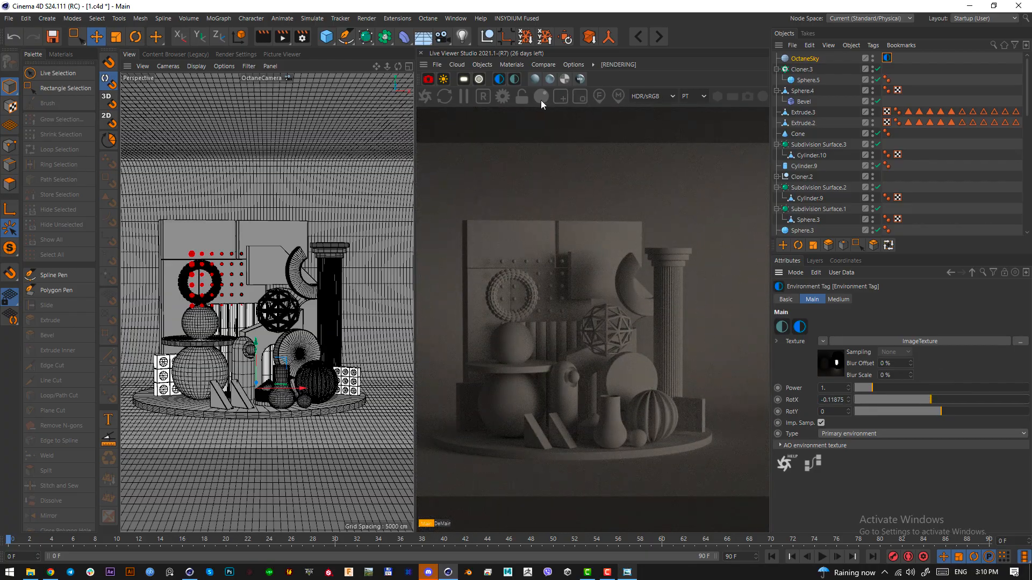
Lock the live render's resolution, set its preview scale to 0.8, and save the project
left_click(525, 98)
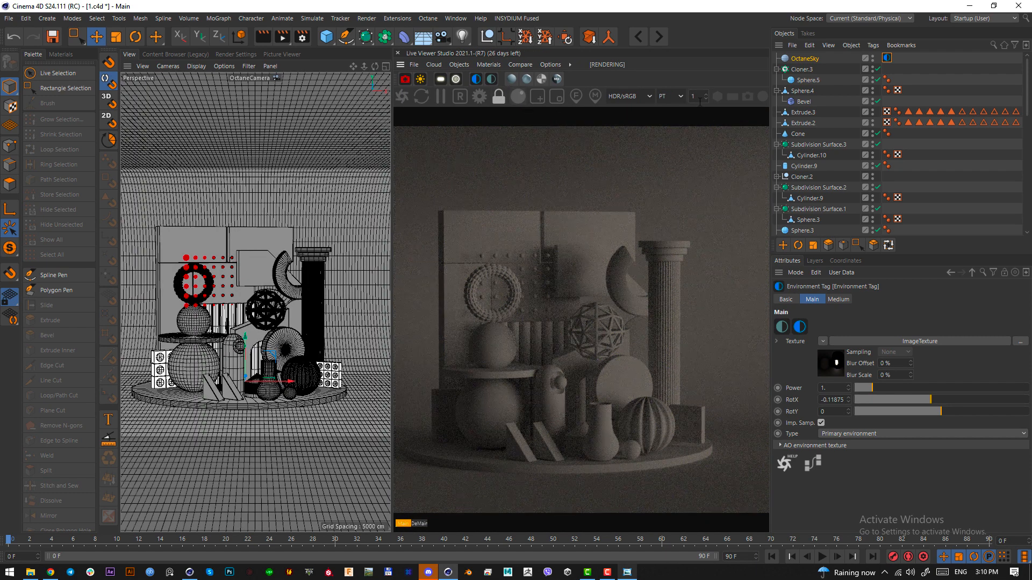
type("0.8")
key("Return")
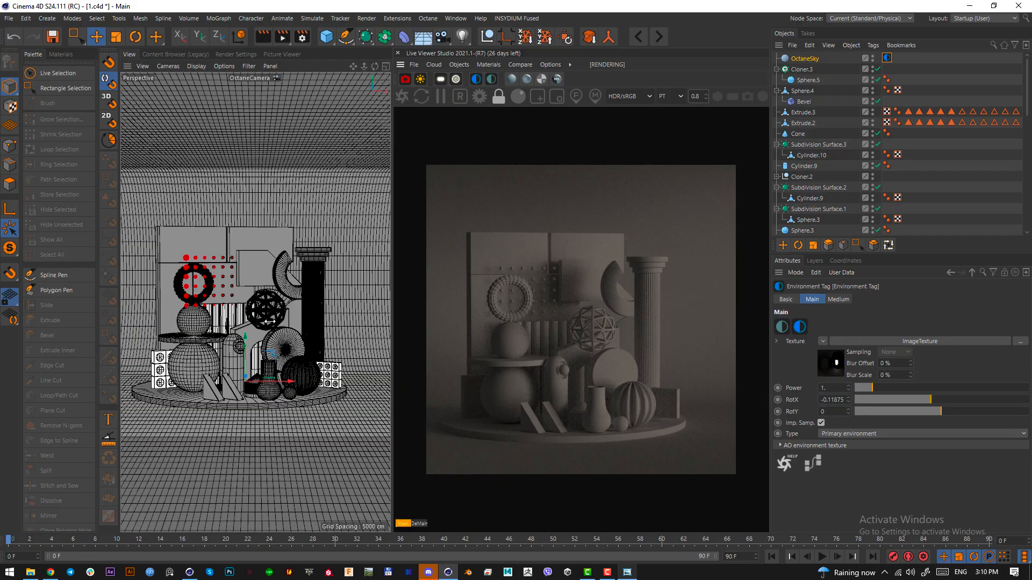
mouse_move(269, 322)
middle_mouse_down("alt")
mouse_move(286, 324)
mouse_move(286, 313)
middle_mouse_up("alt")
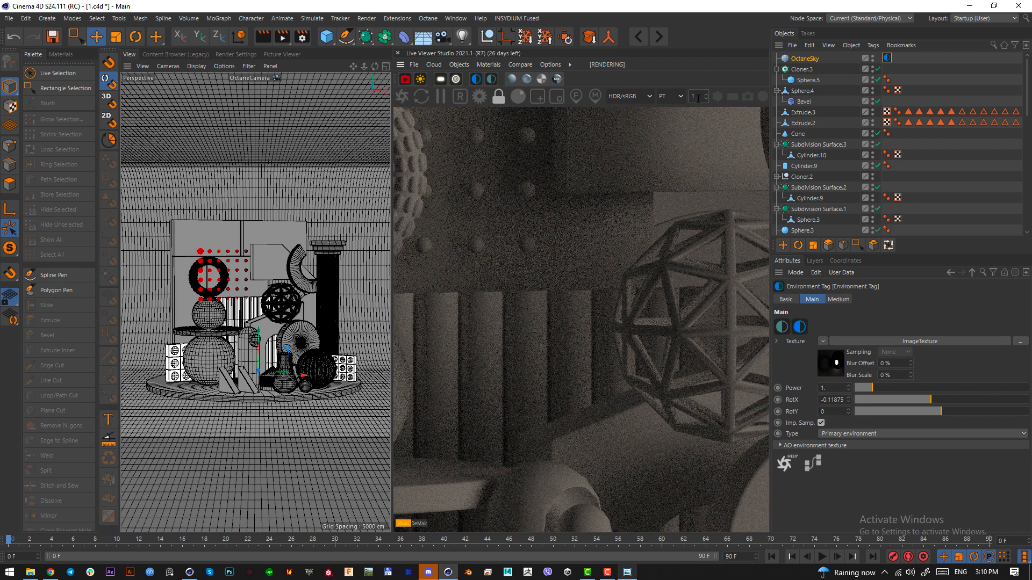
key("Return")
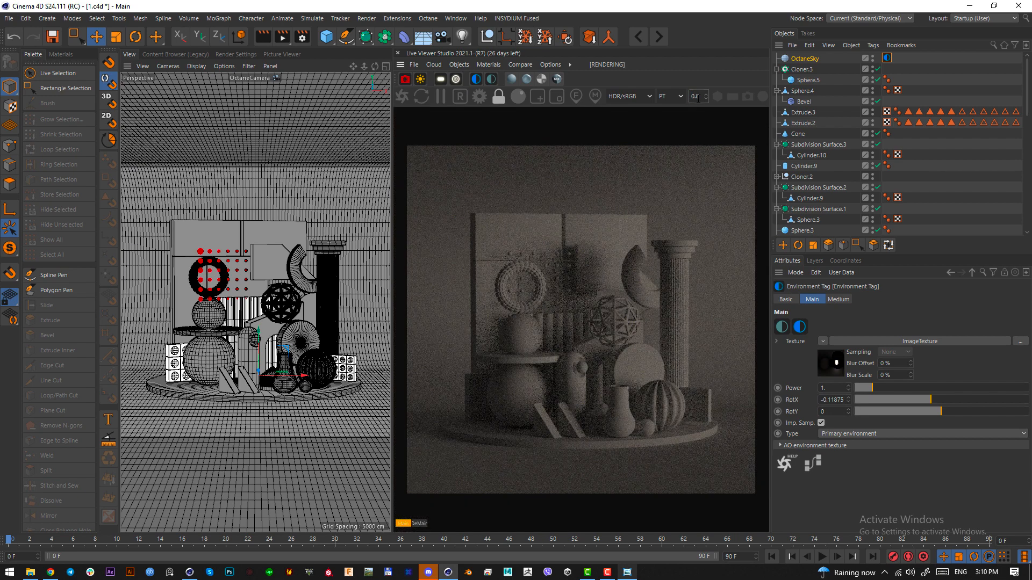
key("Return")
left_click(352, 193)
key("ctrl+s")
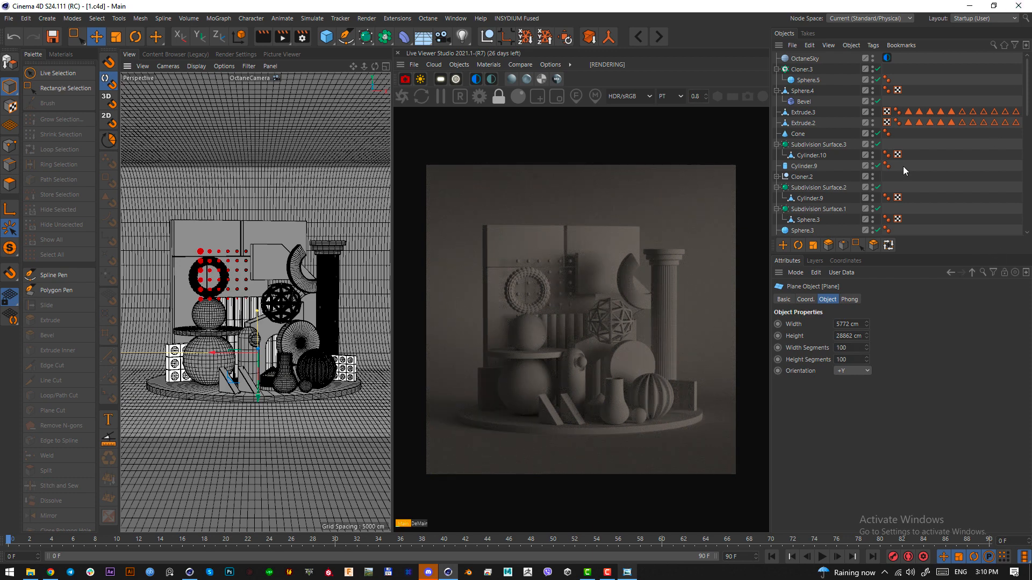
Set the HDRI environment's power to 4.5 and save the project
left_click(887, 58)
left_click(840, 387)
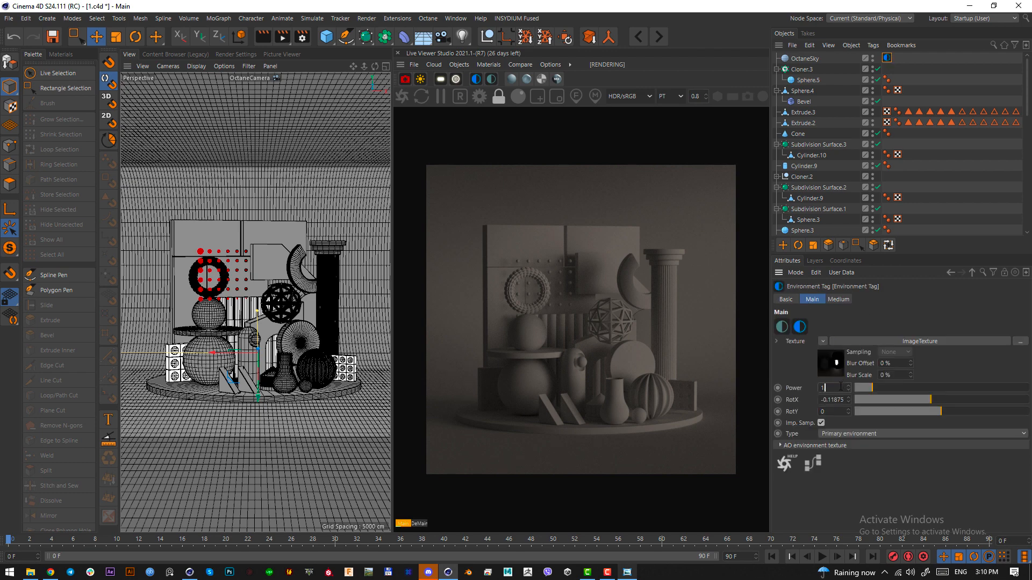
type("5")
key("Return")
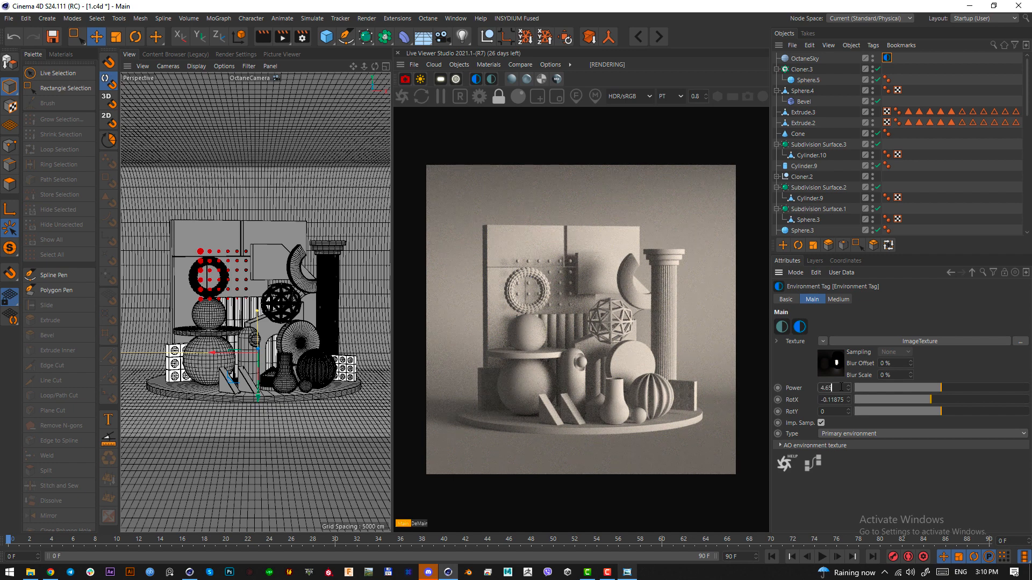
type("4.6")
key("BackSpace")
type("5")
key("Return")
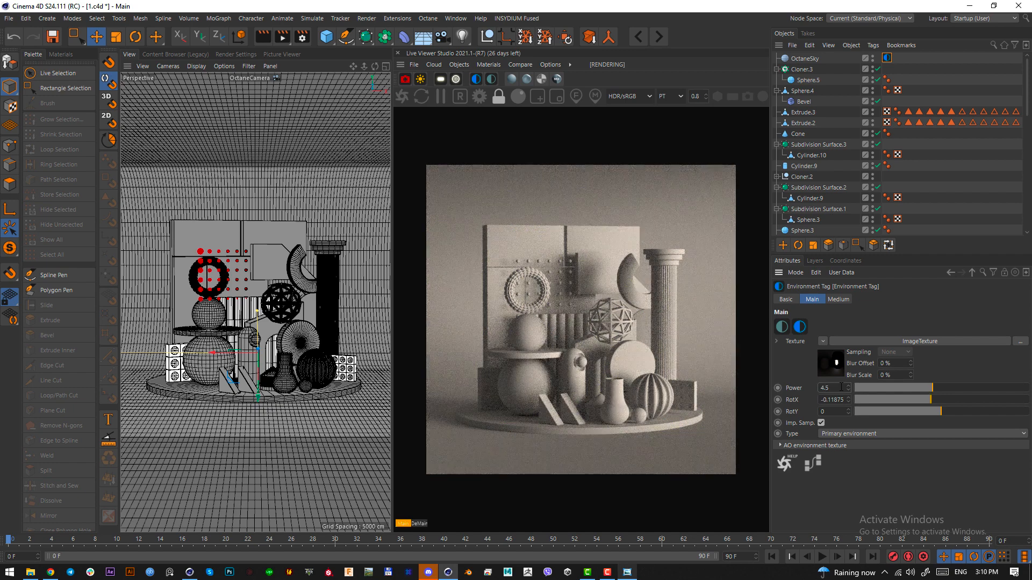
key("ctrl+s")
Examine the colours of the objects in the reference image petomarCO-2 and return to the maximized scene
left_click(627, 572)
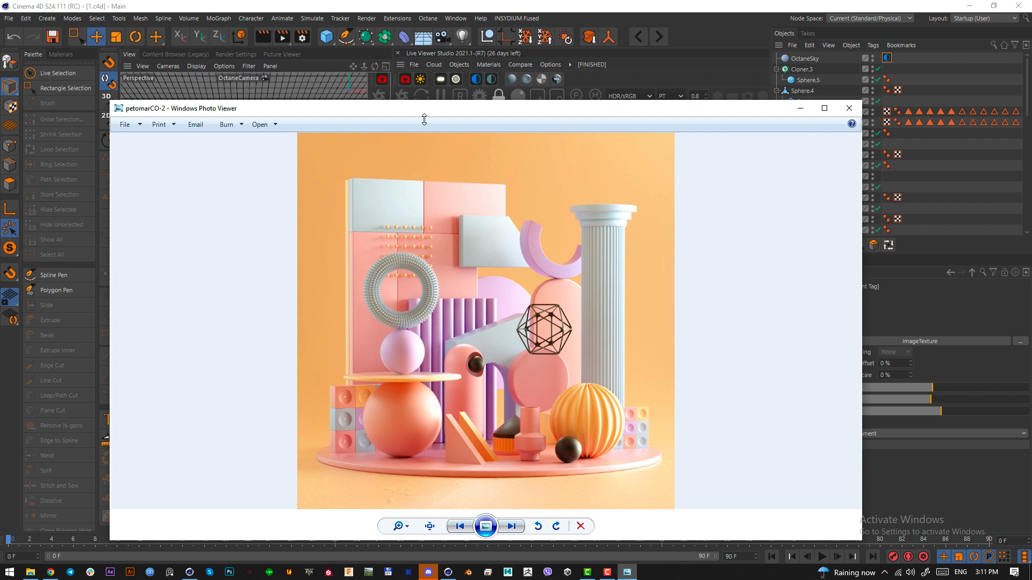
left_click_drag(403, 105, 434, 97)
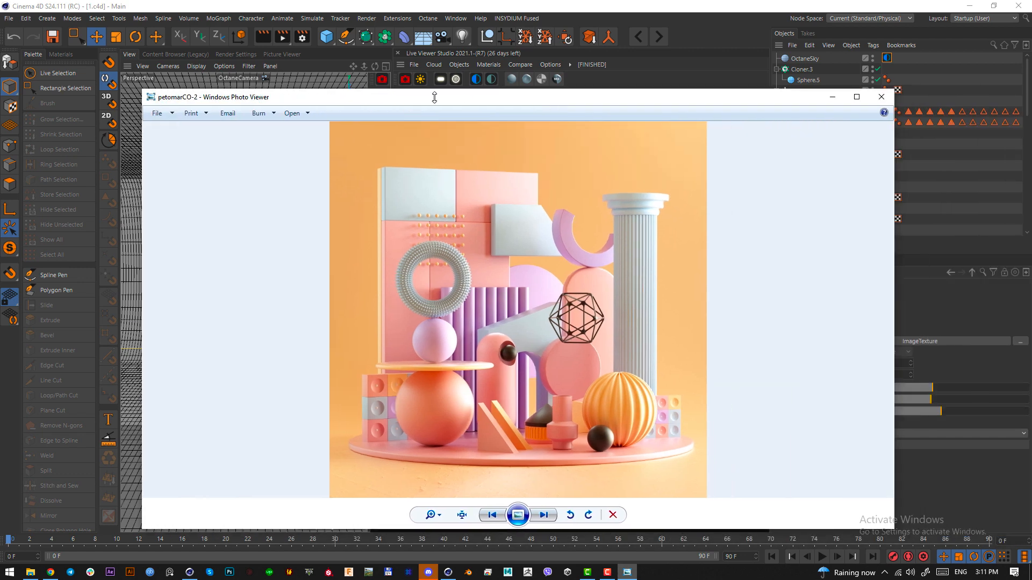
left_click(460, 8)
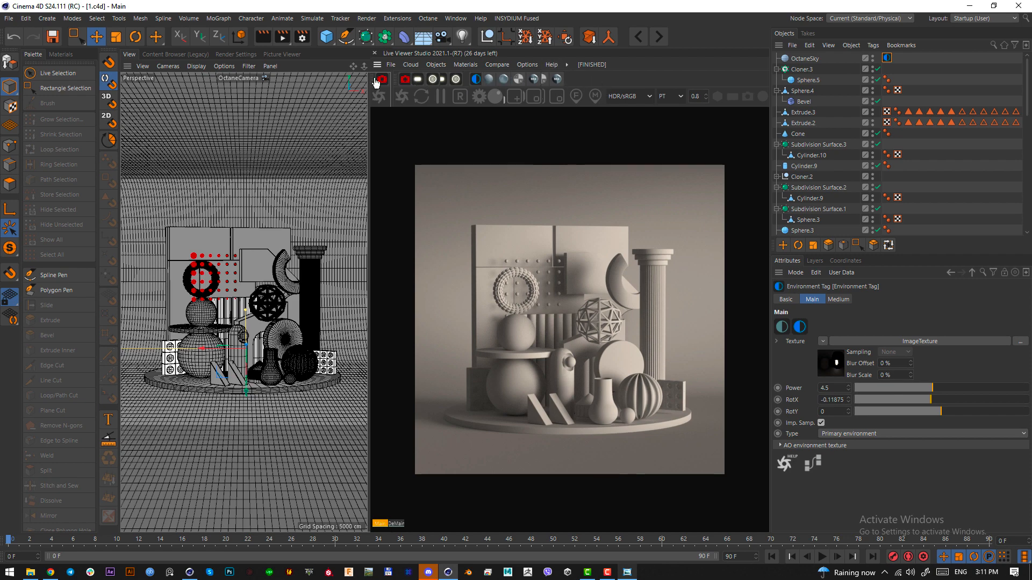
left_click(1006, 6)
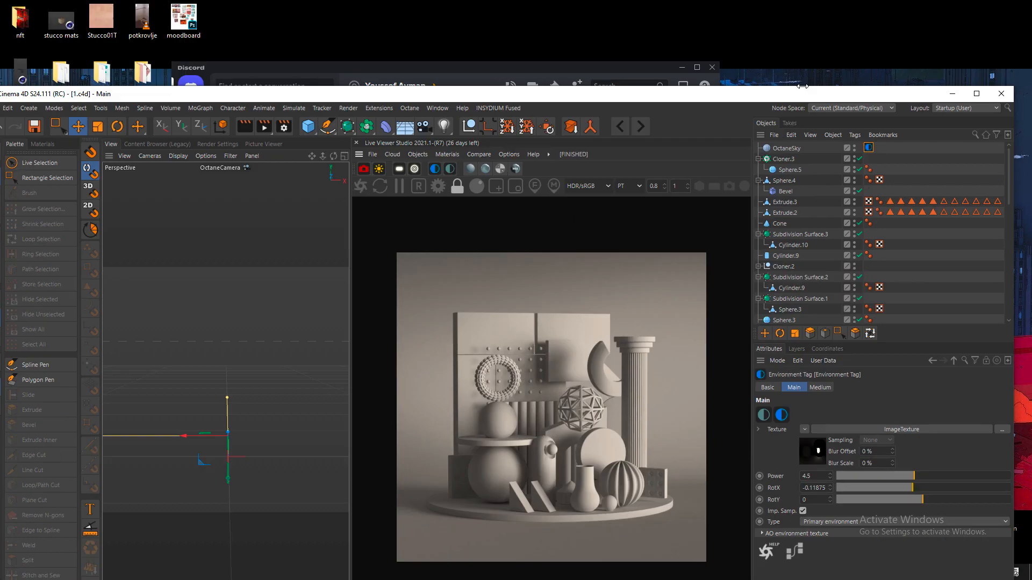
double_click(509, 93)
Create an Octane glossy material, show it in the material list, and consult the existing purple reference material's diffuse colour
left_click(504, 81)
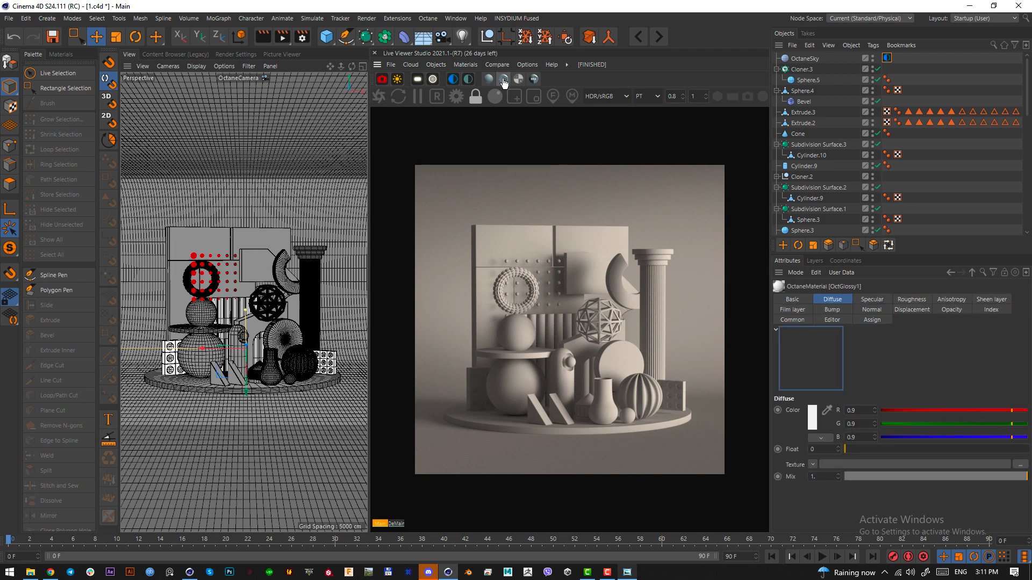
left_click(68, 55)
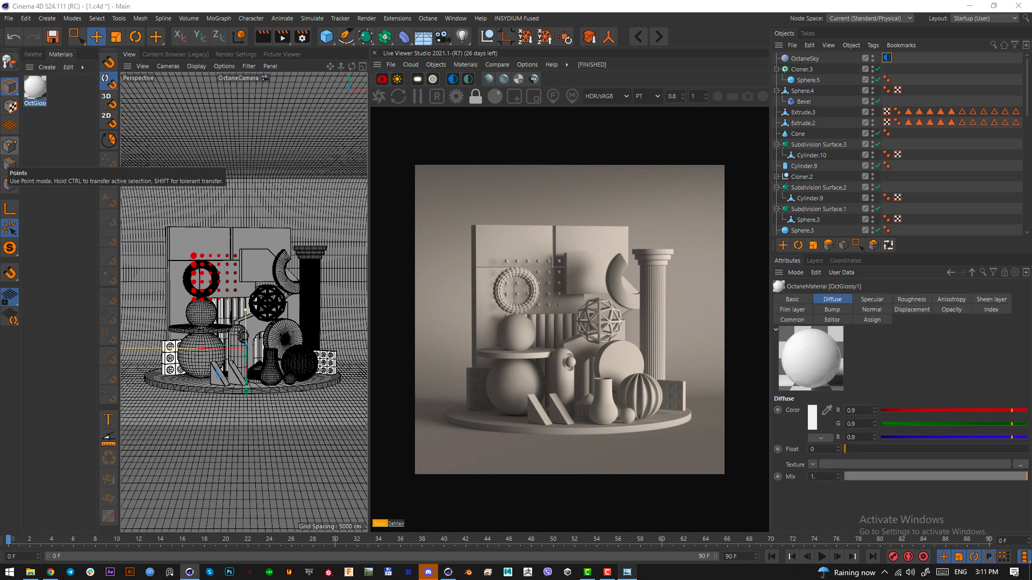
double_click(35, 87)
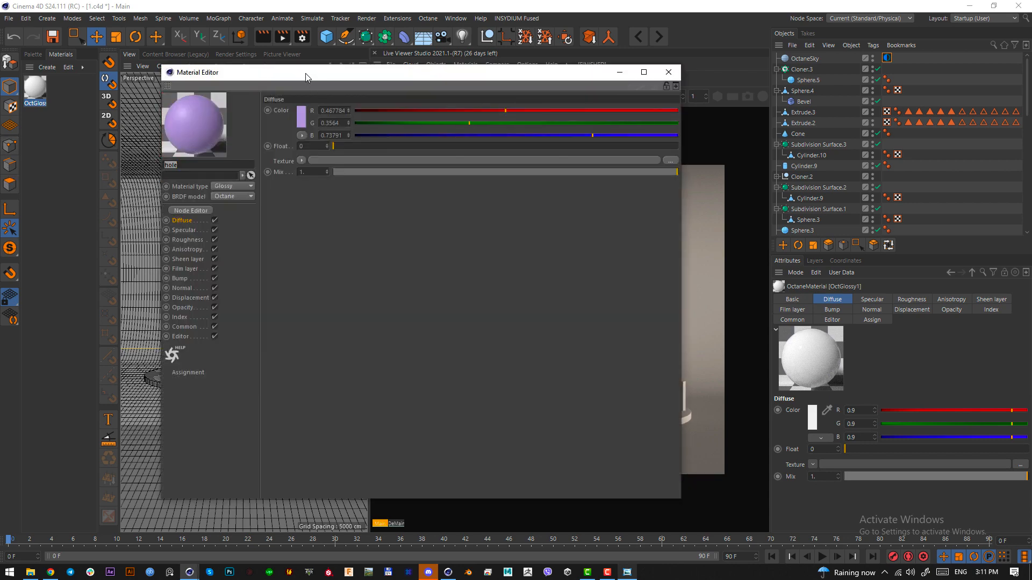
left_click_drag(308, 76, 0, 75)
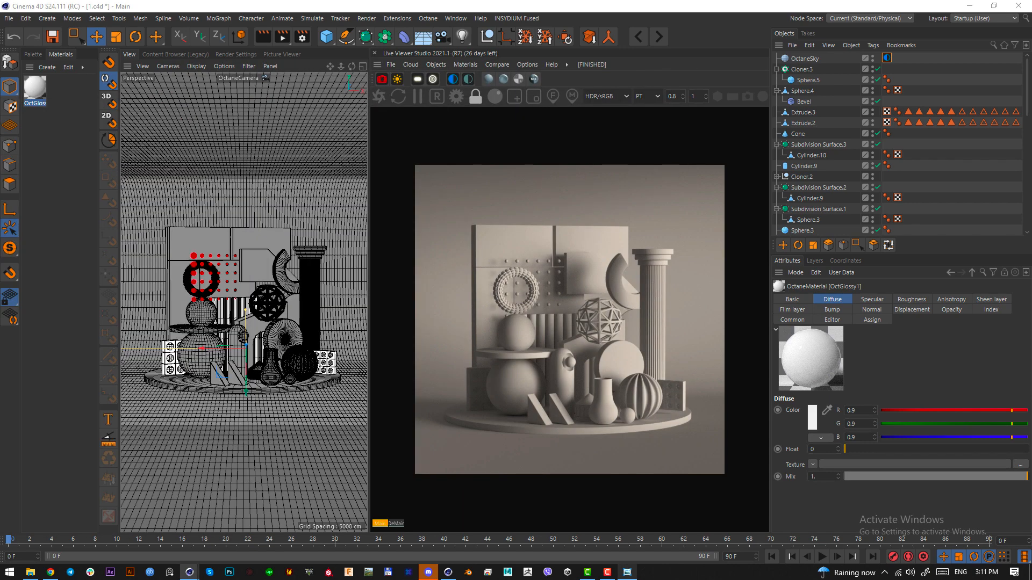
Set the new glossy material's diffuse colour to hex B6A1DF
double_click(35, 87)
left_click(217, 125)
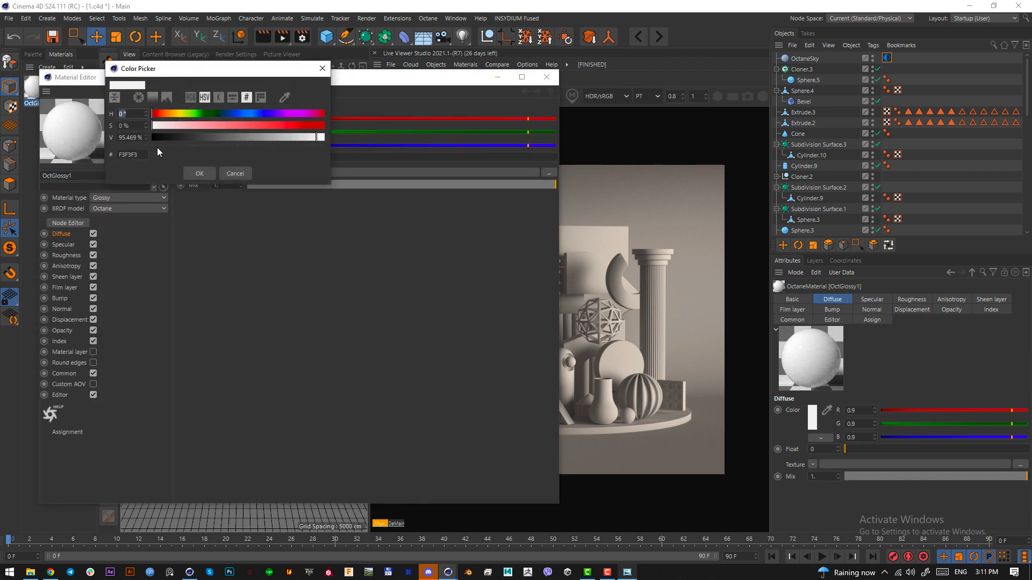
double_click(140, 154)
type("B6A1DF")
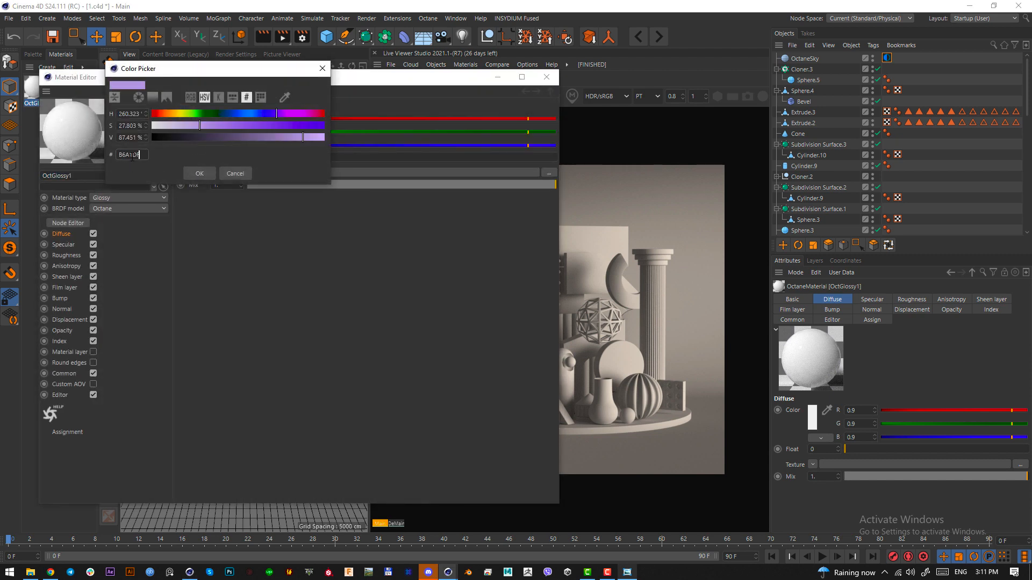
left_click(192, 174)
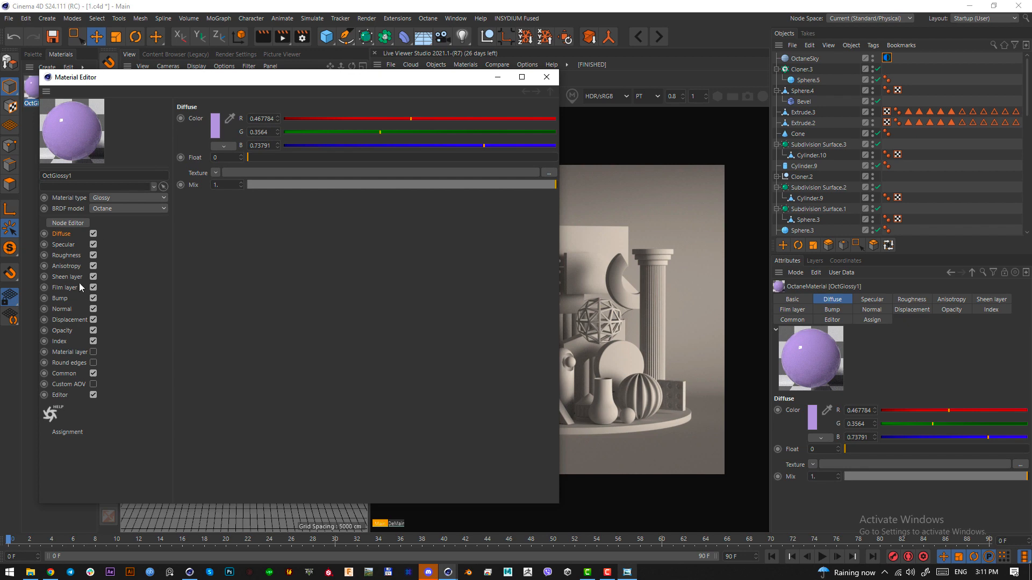
Set the purple material's roughness to about 0.32 and close its editor
left_click(67, 255)
left_click_drag(285, 157, 347, 157)
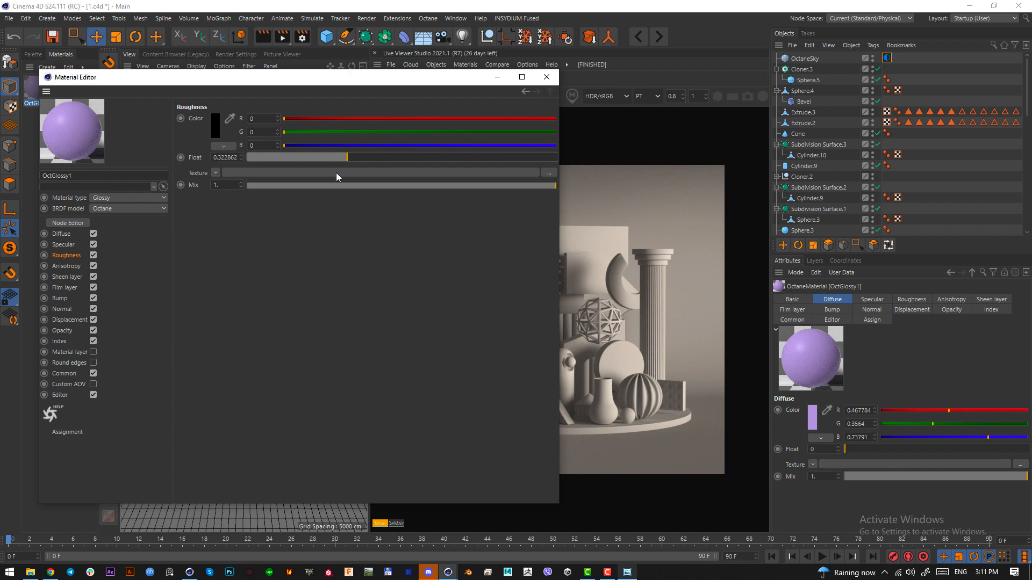
left_click(547, 77)
left_click(50, 108)
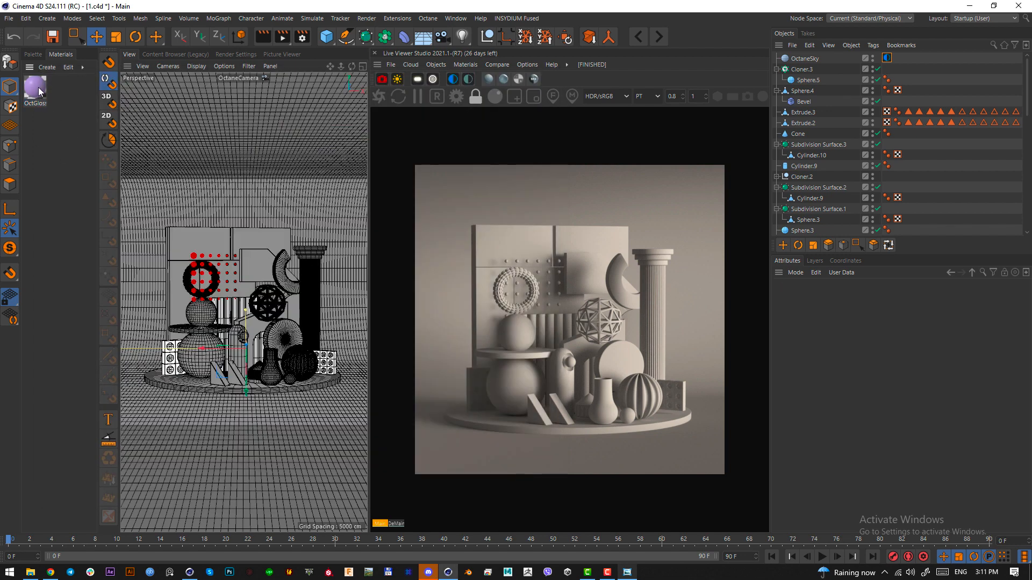
Duplicate the purple glossy material and give the copy the pink diffuse colour DFA1AE, matching the Bottom reference material
left_click_drag(38, 87, 64, 91, "ctrl")
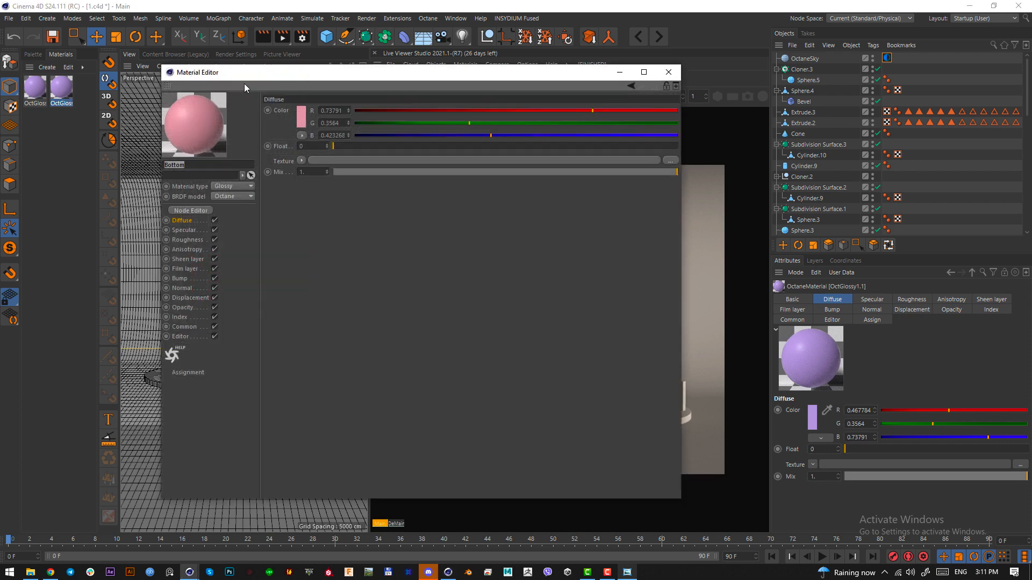
left_click_drag(248, 72, 0, 72)
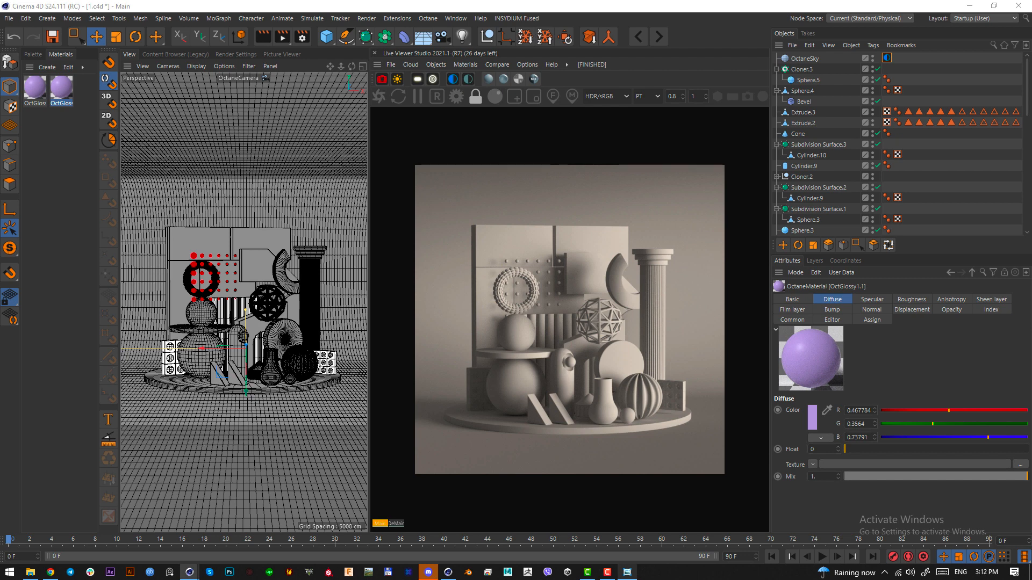
double_click(62, 89)
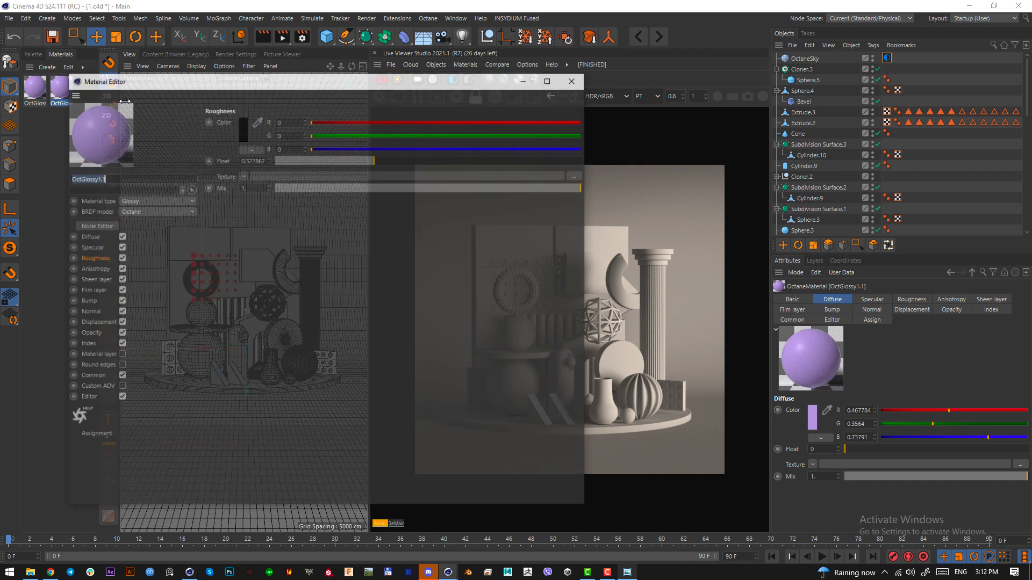
left_click(242, 126)
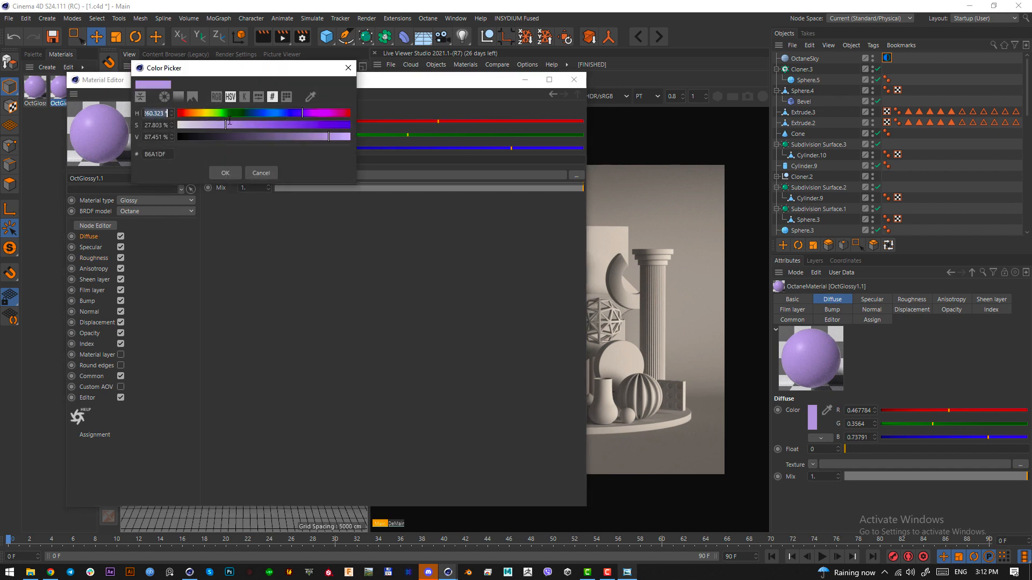
double_click(172, 155)
type("DFA1AE")
key("Return")
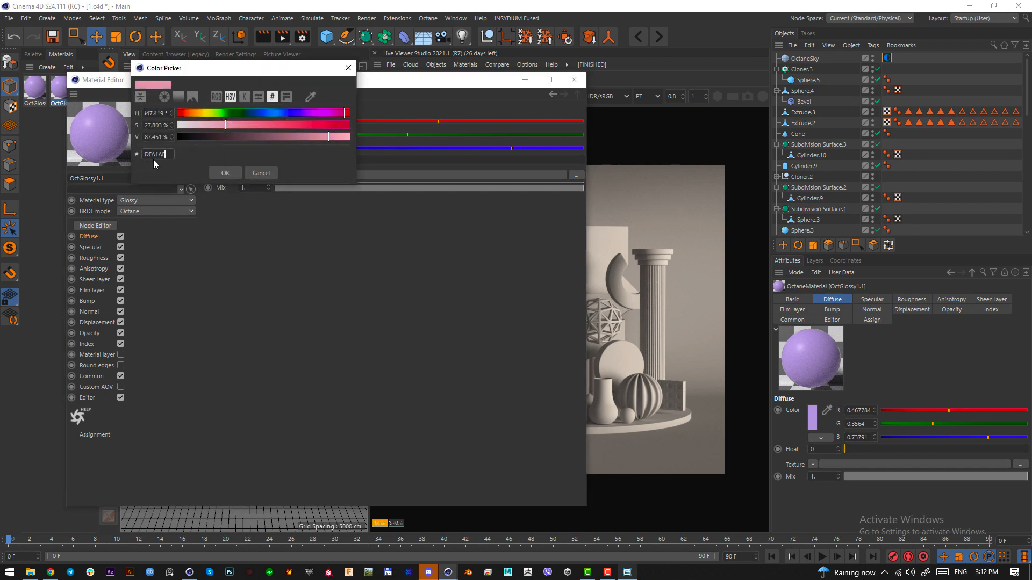
Apply the pink DFA1AE as the diffuse colour of the second glossy material and finish editing it
left_click(220, 173)
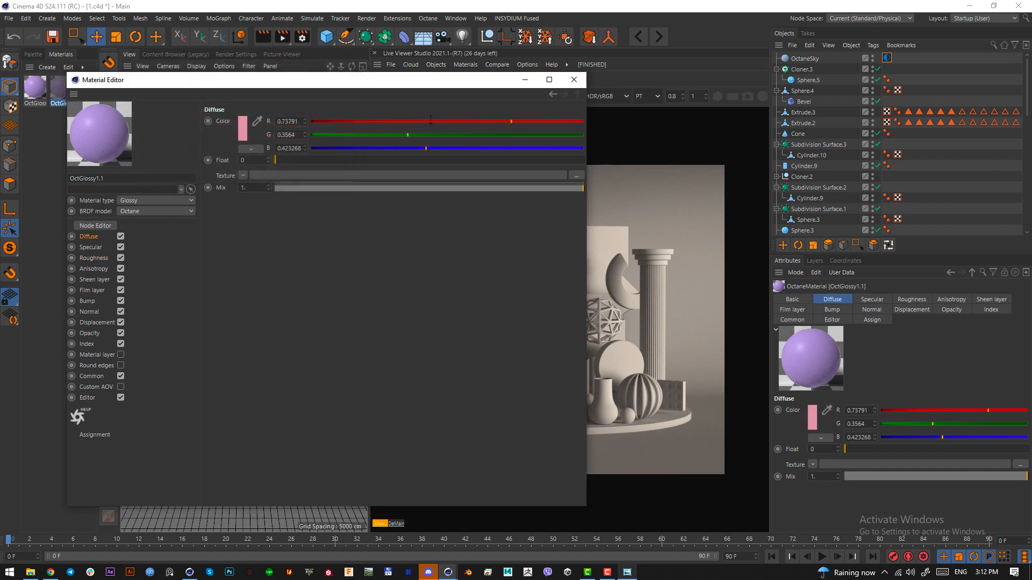
left_click(574, 80)
Duplicate the pink glossy material and set the copy's diffuse colour to the light blue A1C2DF
left_click(81, 99)
key("ctrl+v")
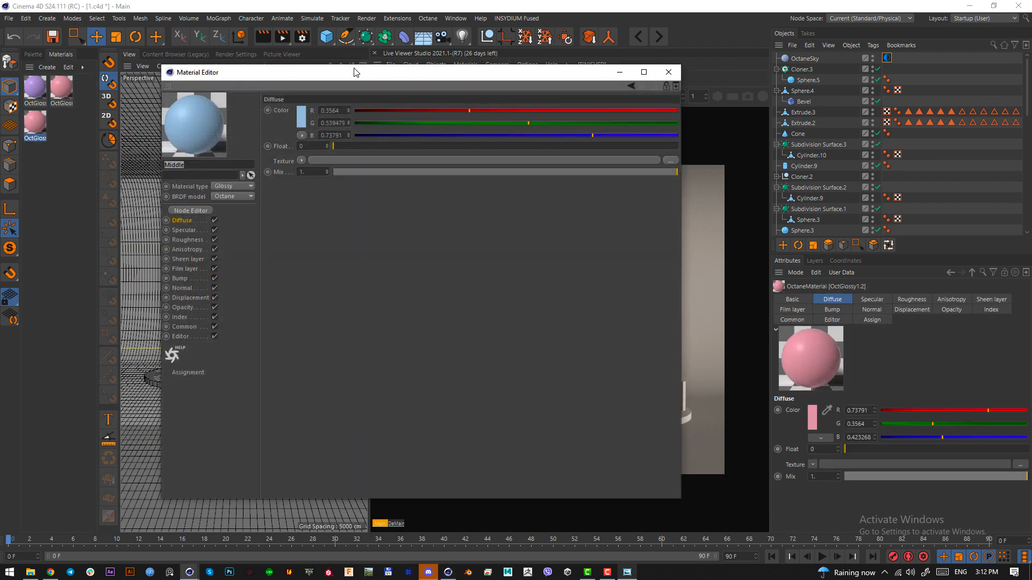
left_click_drag(354, 70, 0, 74)
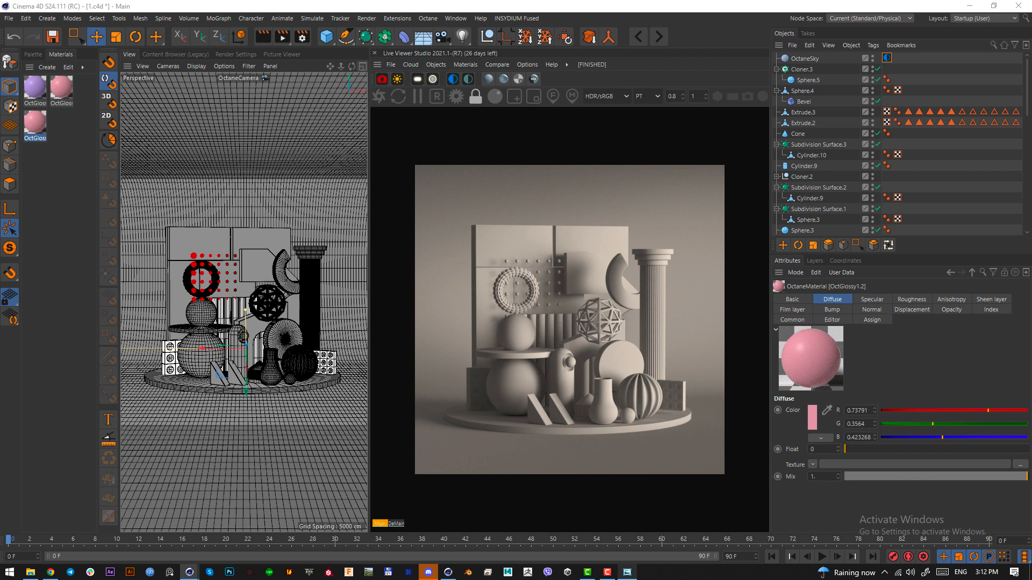
double_click(35, 122)
left_click(207, 164)
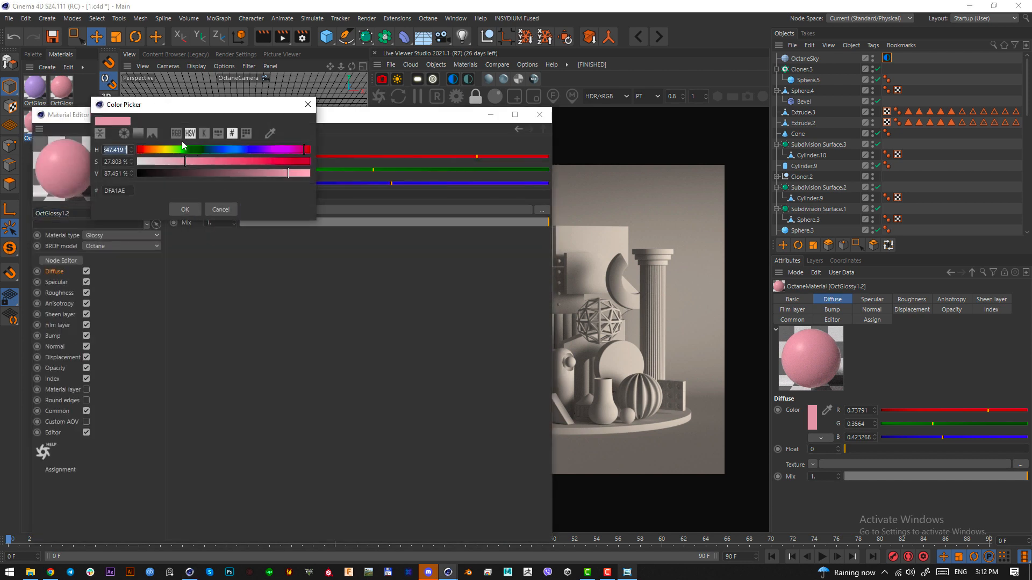
double_click(116, 191)
type("A1C2DF")
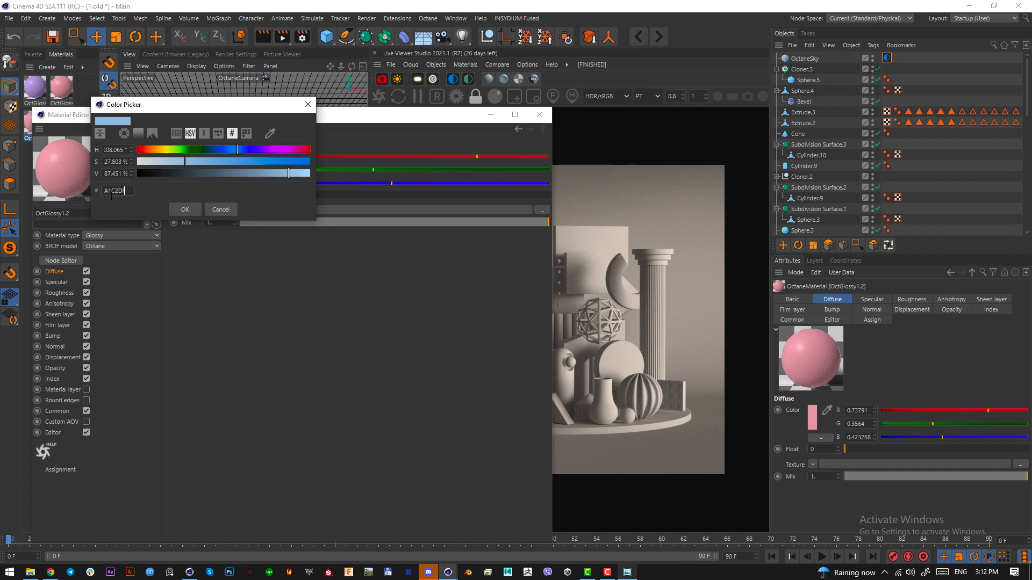
left_click(178, 207)
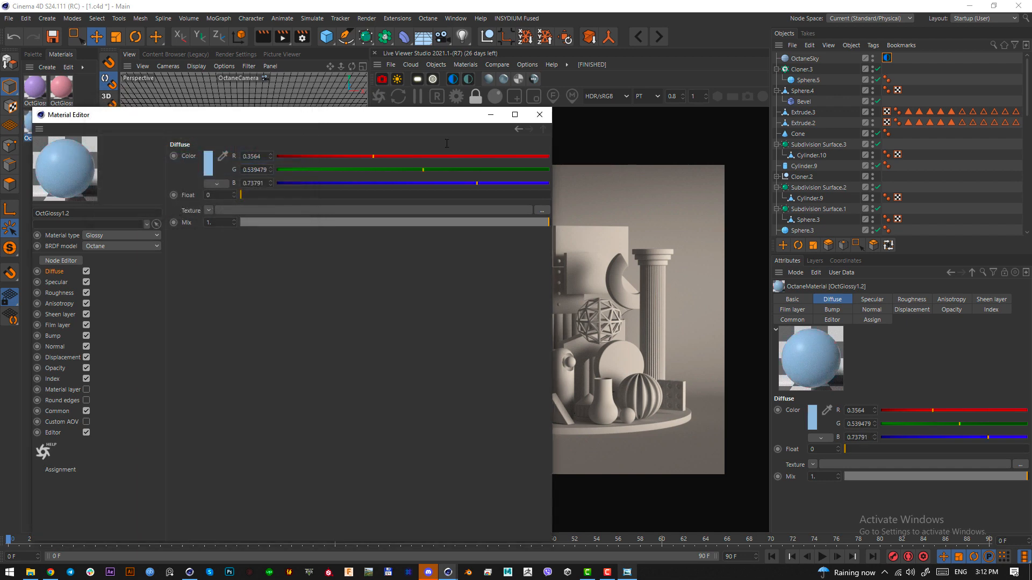
left_click(539, 115)
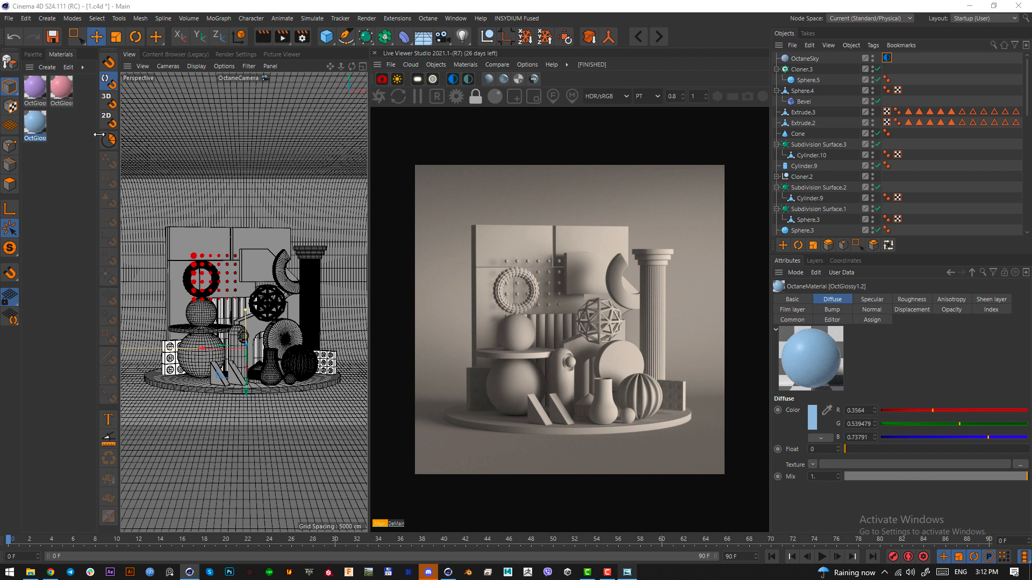
Duplicate the light blue glossy material and set the copy's diffuse colour to the peach F2C196
key("ctrl+v")
double_click(60, 123)
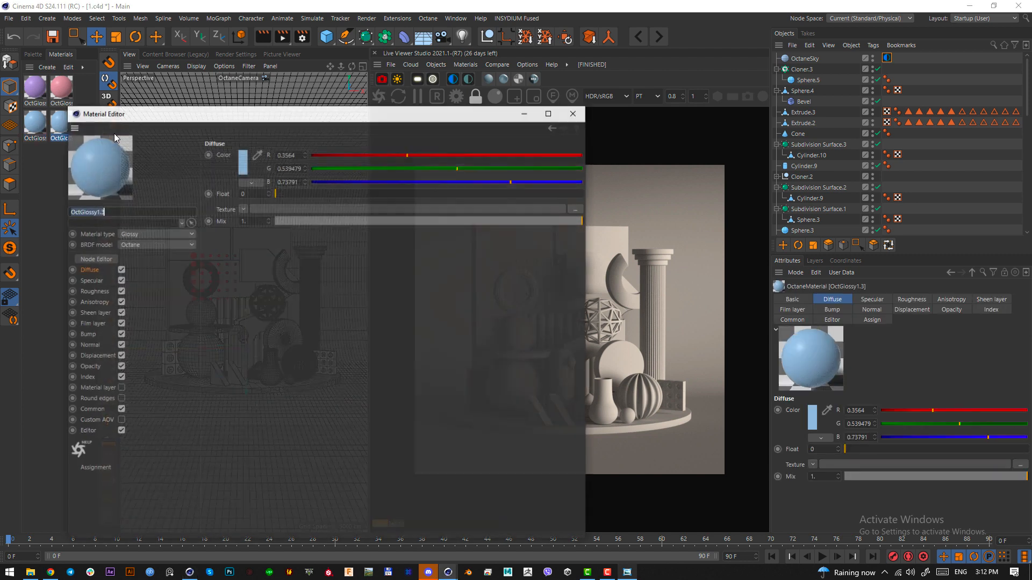
left_click(243, 167)
type("F2C198")
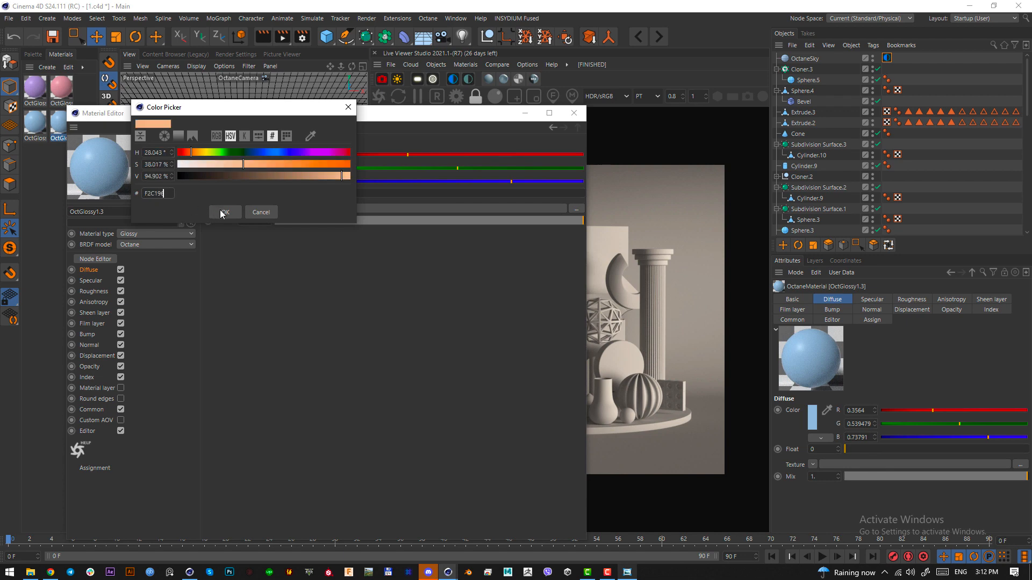
left_click(222, 213)
left_click(574, 113)
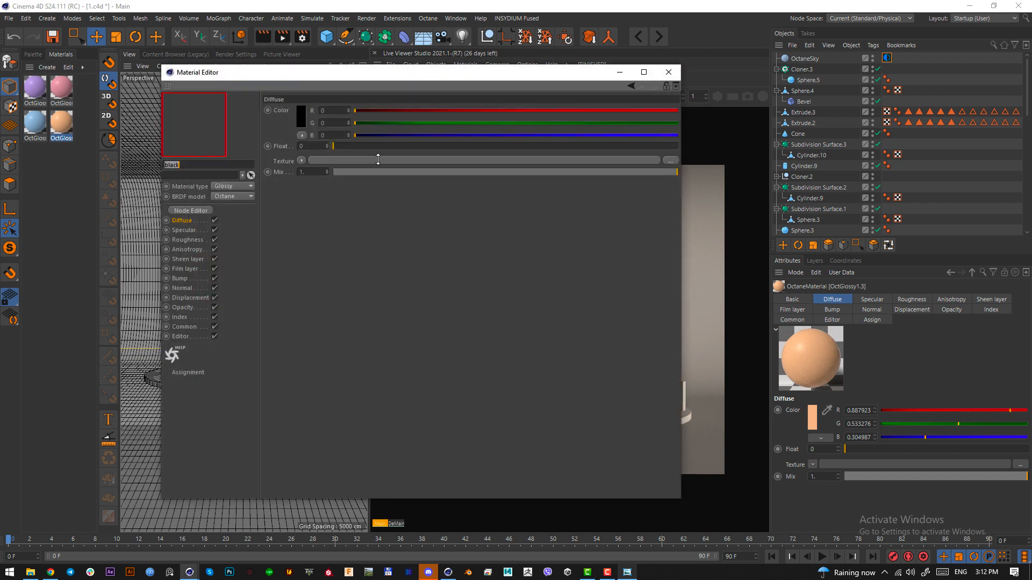
Check the diffuse colour code of the reference Black material without altering it
left_click(302, 111)
left_click(301, 103)
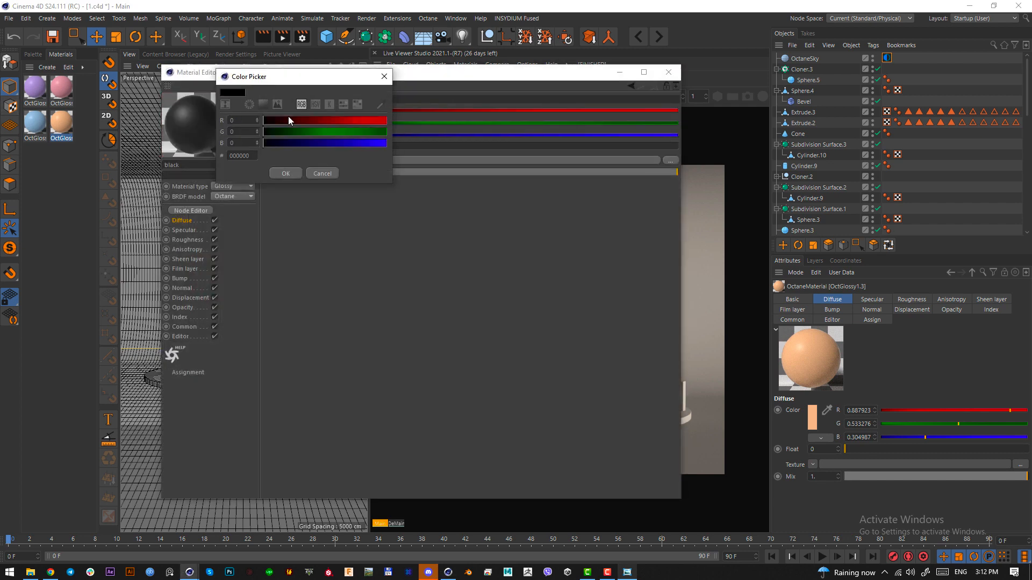
double_click(236, 155)
left_click(322, 173)
left_click(668, 72)
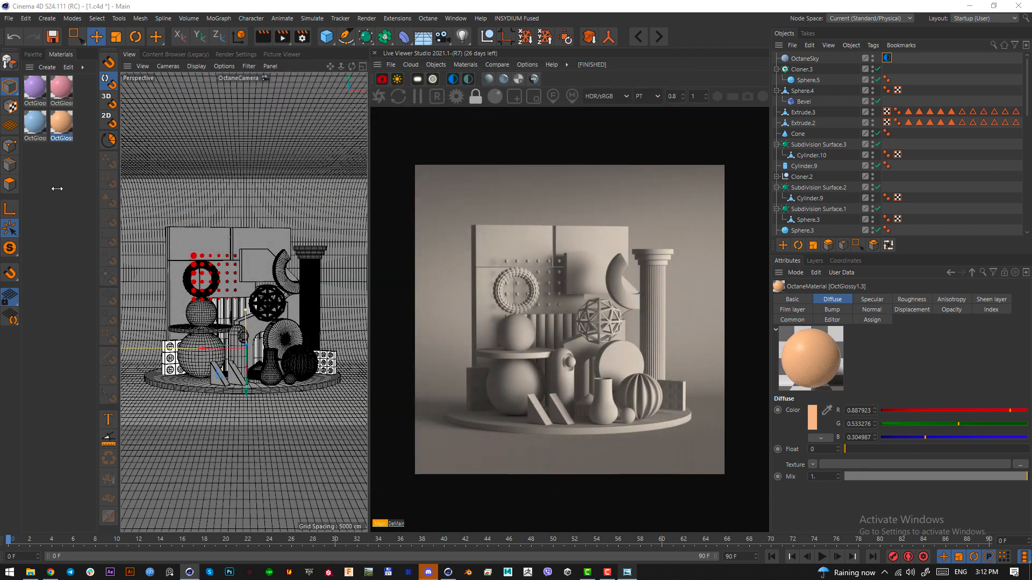
Duplicate the peach material, set the copy's diffuse colour to 0% saturation and 12% value, and save the project
left_click_drag(61, 121, 63, 167, "ctrl")
left_click(37, 162)
double_click(38, 162)
left_click(215, 189)
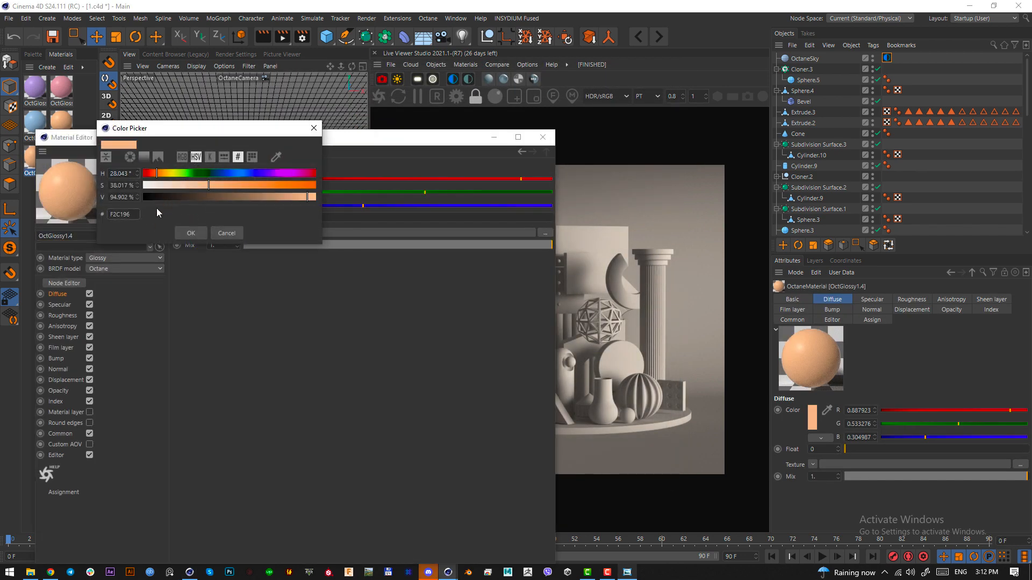
left_click(237, 157)
left_click_drag(205, 185, 163, 195)
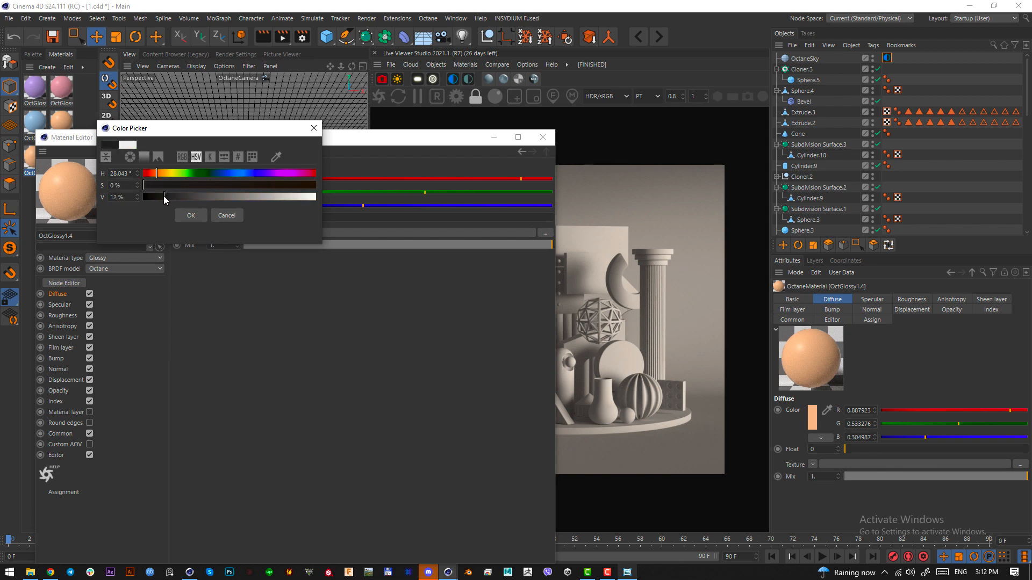
left_click(177, 215)
left_click(543, 137)
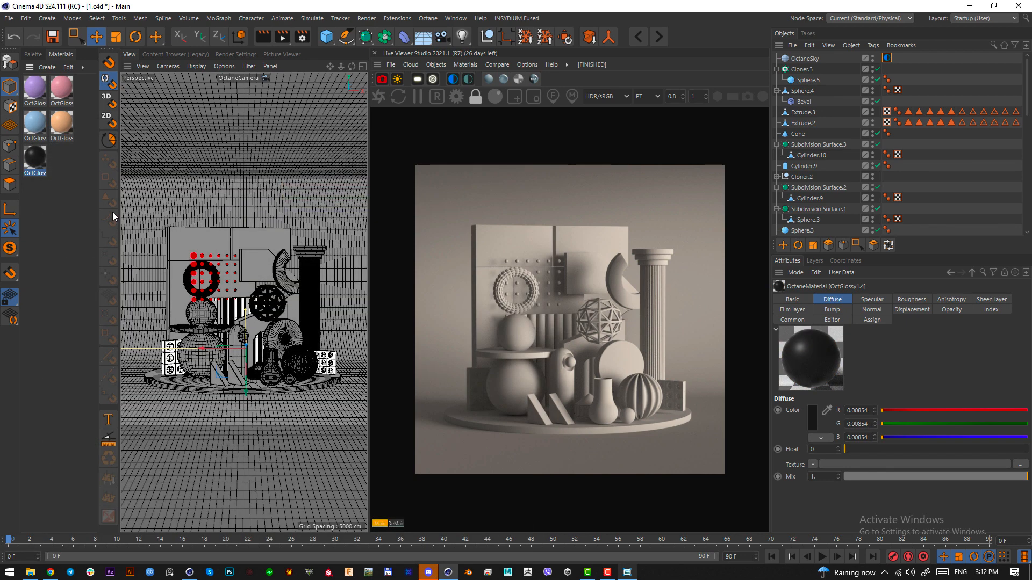
key("ctrl+s")
In the top view, slide the upper back panel nearest the column slightly along its length toward the neighbouring panel
left_click(41, 195)
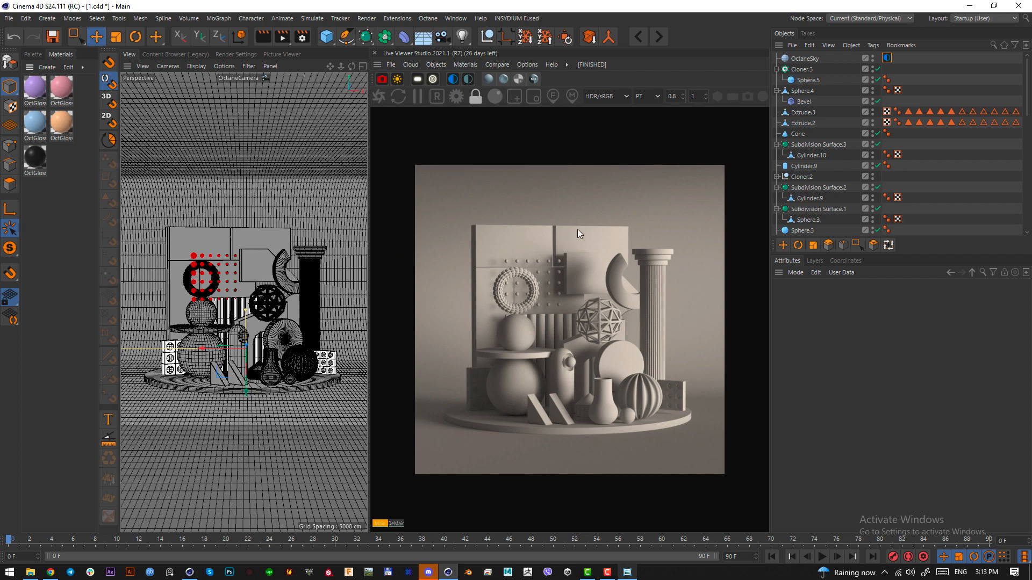
left_click(243, 237)
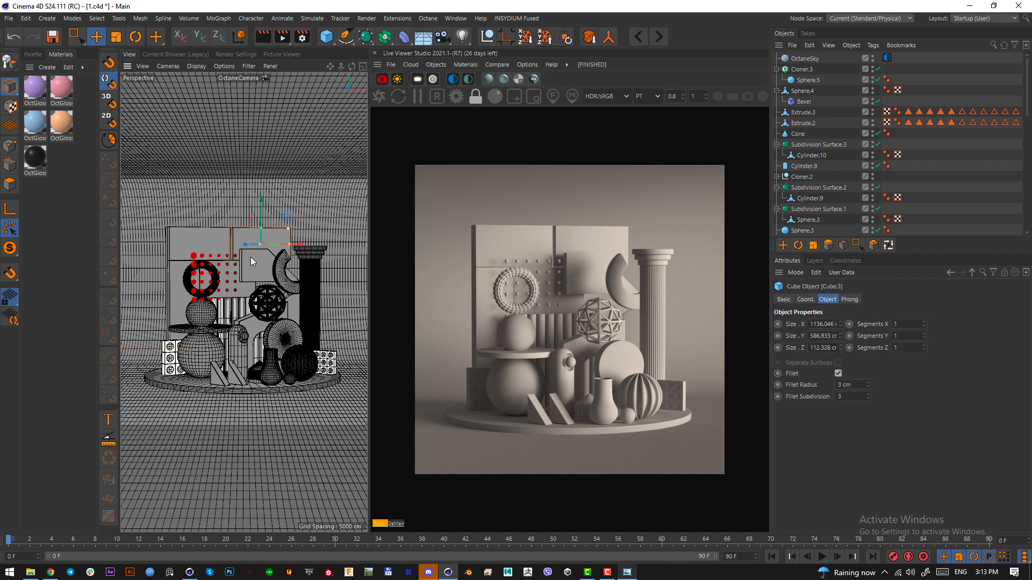
key("F2")
scroll(308, 271, "up", 2)
scroll(276, 273, "up", 2)
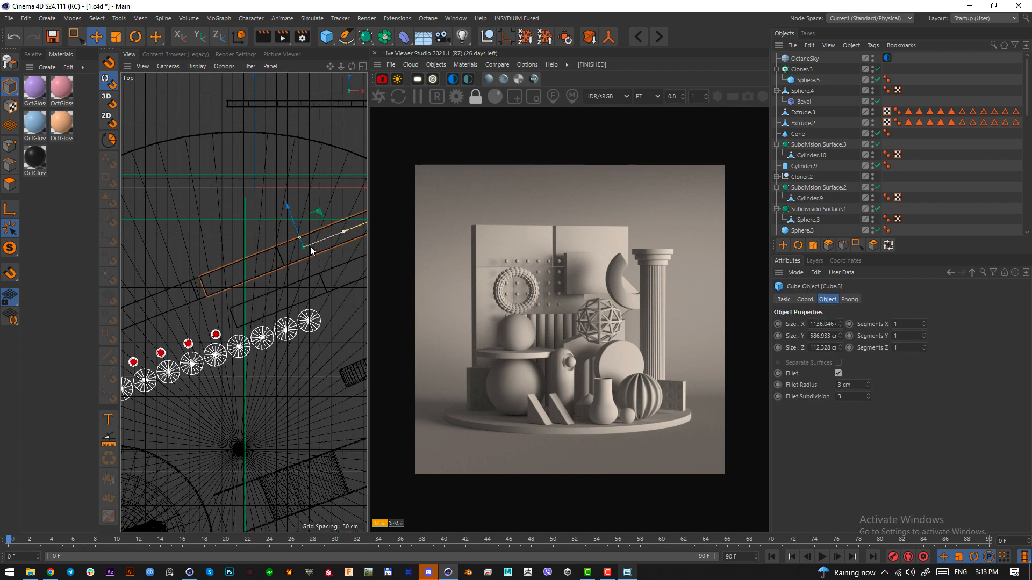
left_click_drag(311, 245, 303, 248)
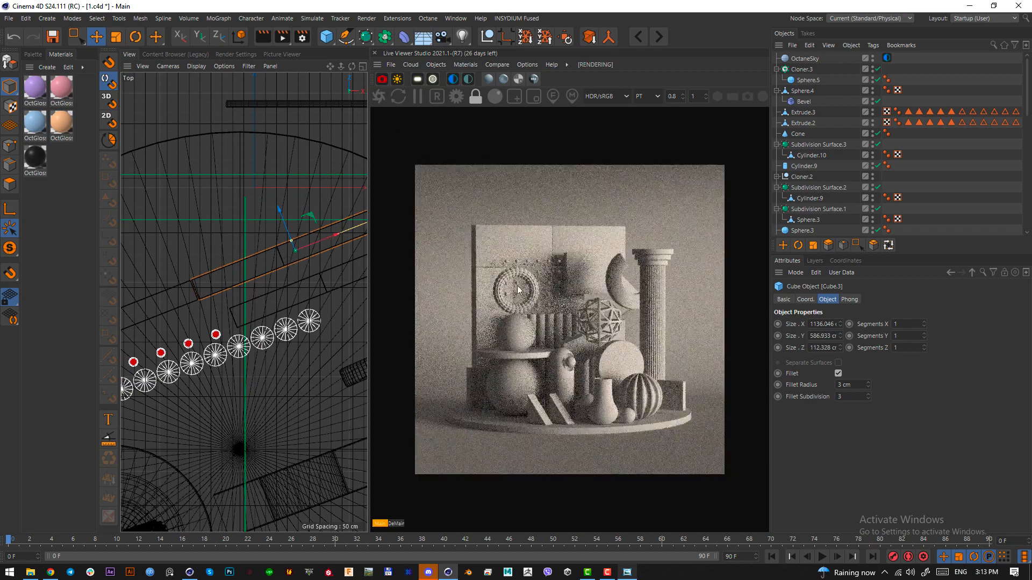
key("F1")
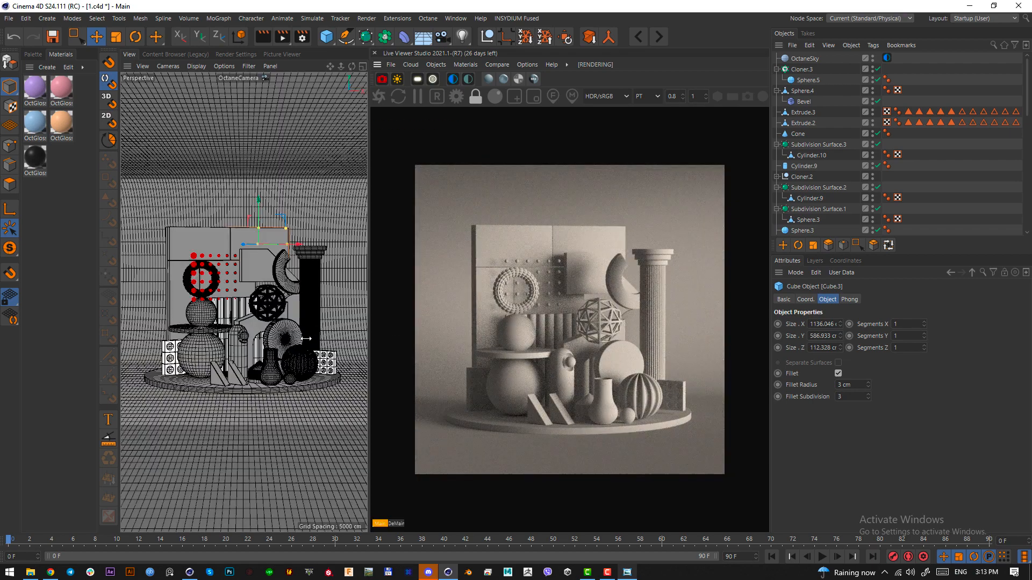
Adjust the height of the perforated block group beside the column in the right view
left_click(329, 363)
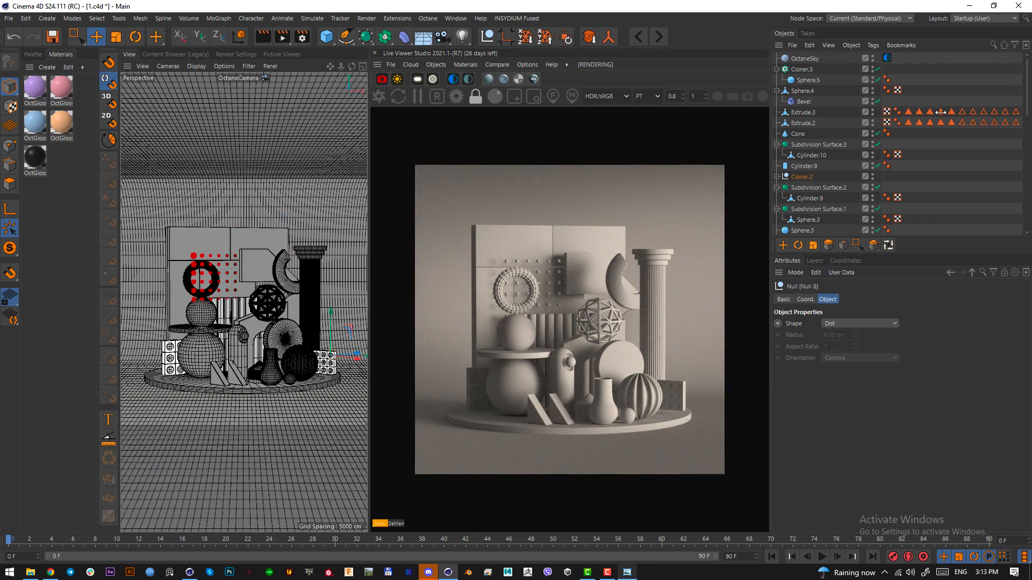
key("F3")
scroll(322, 341, "up", 5)
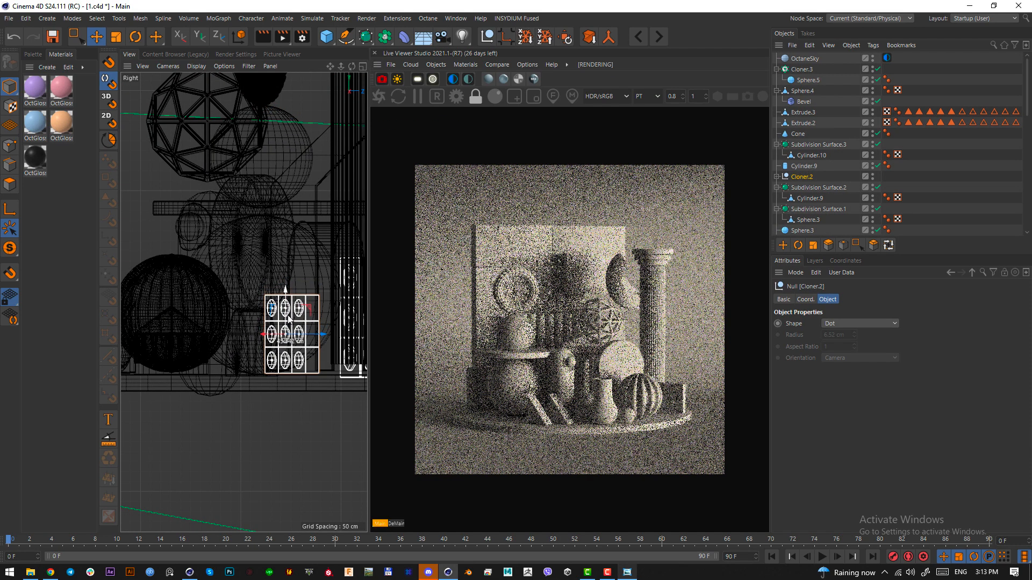
key("F1")
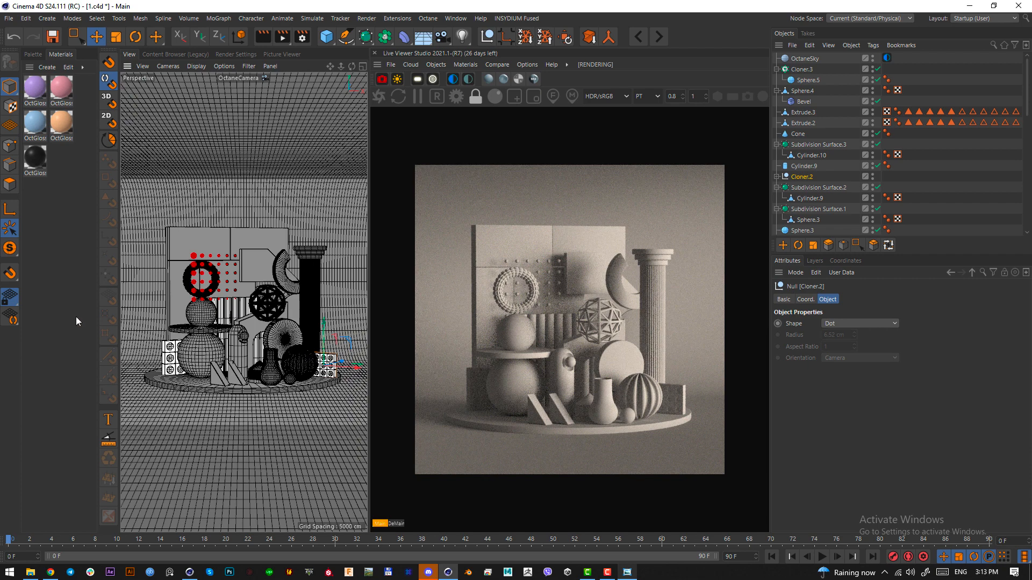
left_click(58, 267)
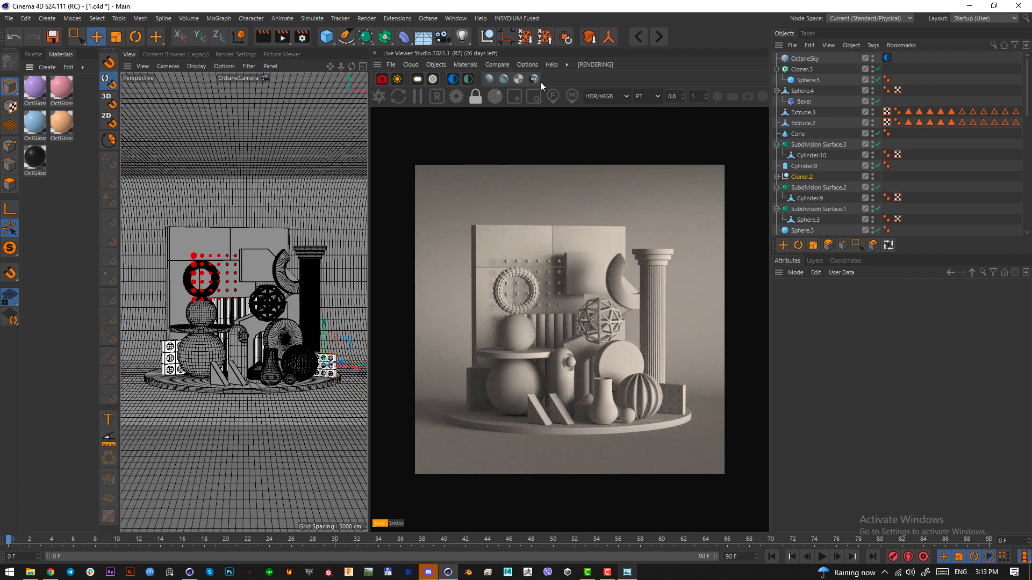
Create a new Octane Metallic material
left_click(497, 64)
left_click(466, 65)
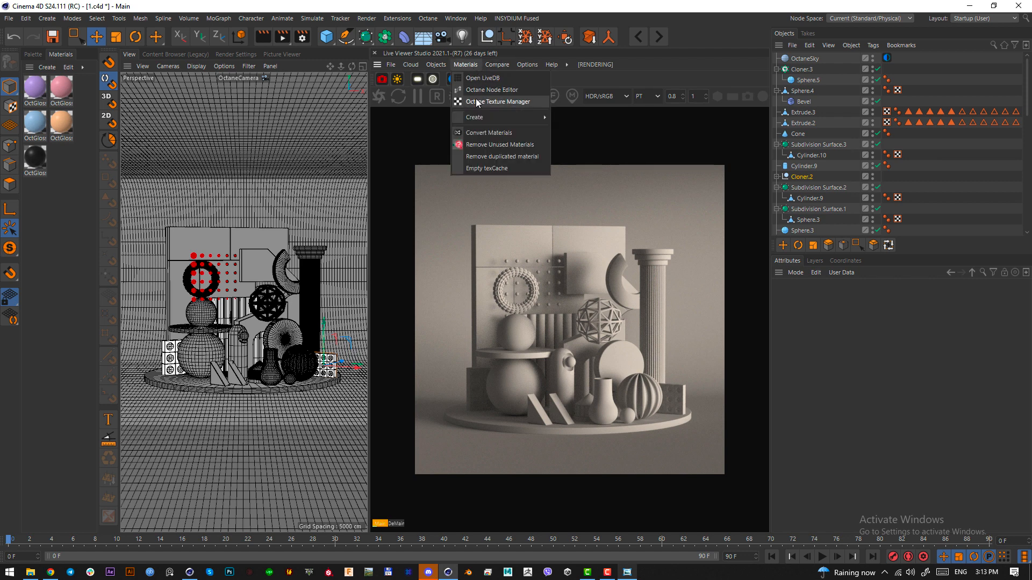
mouse_move(485, 112)
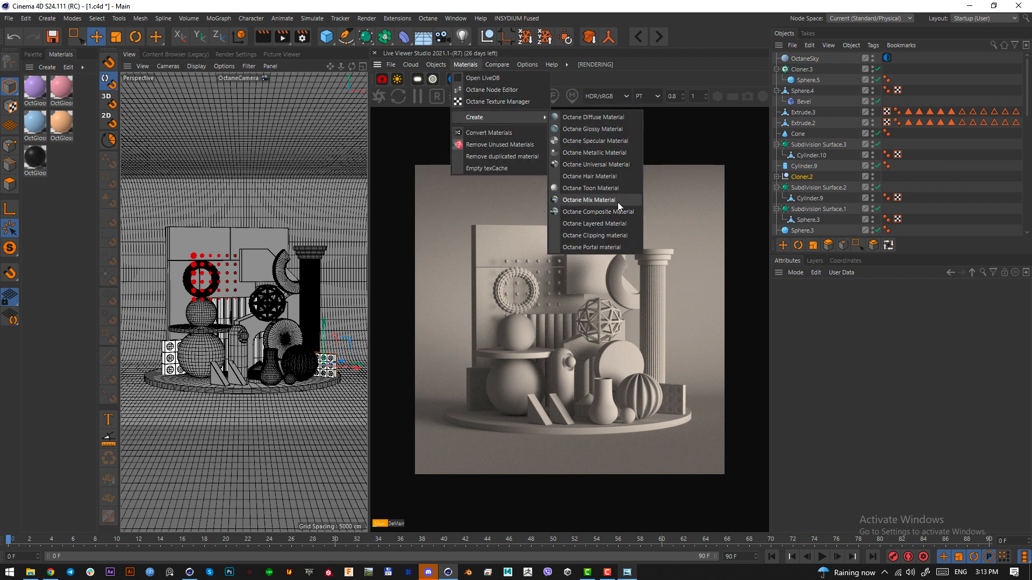
left_click(618, 154)
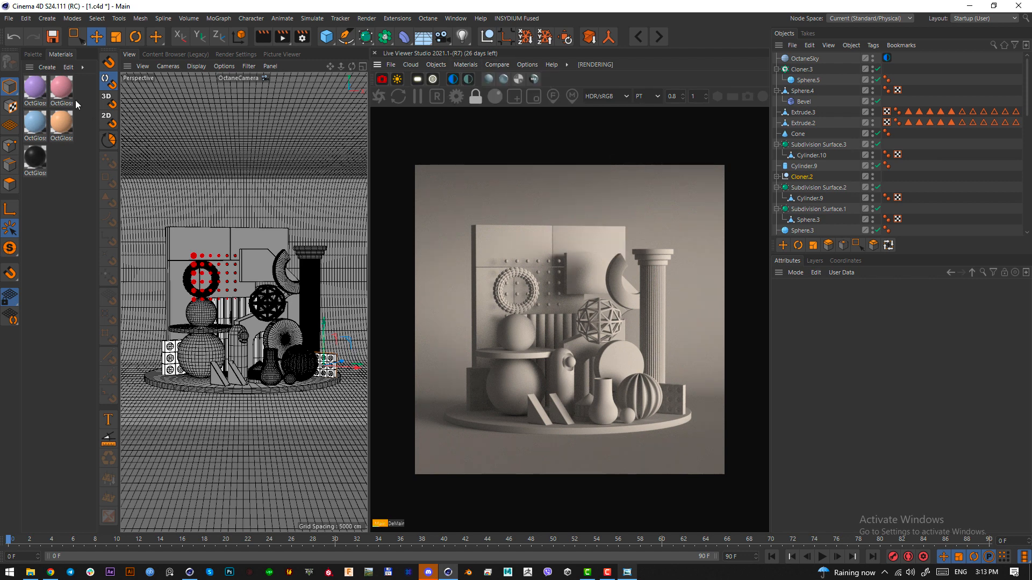
Add an Octane ImageTexture to the roughness channel of the new metallic material and open its shader settings
double_click(37, 92)
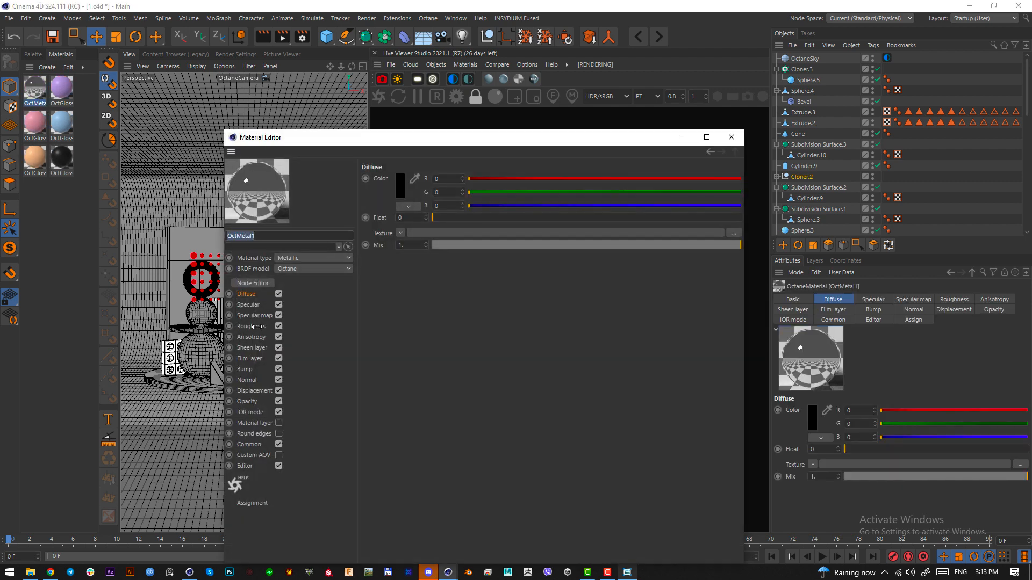
left_click(253, 326)
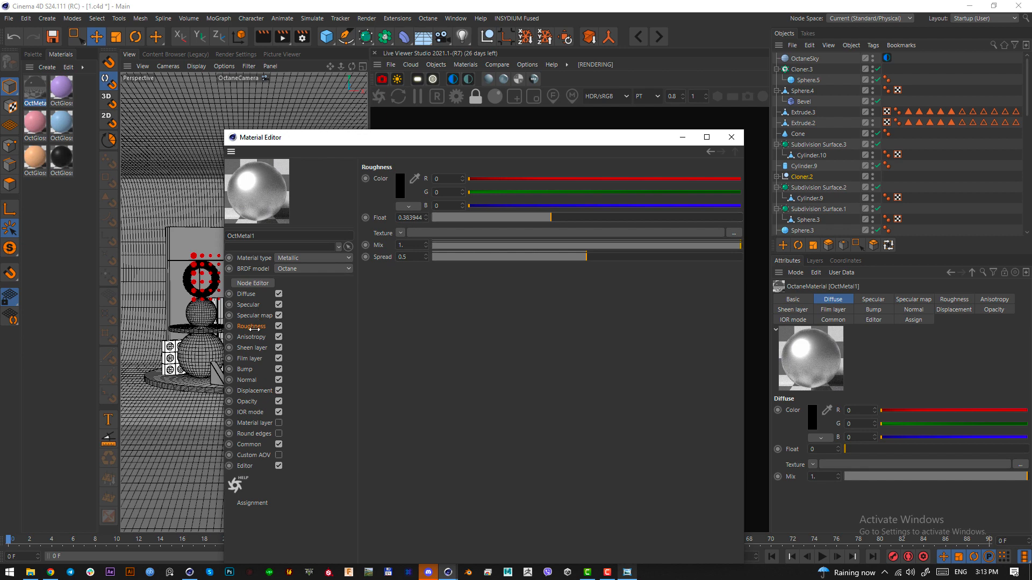
left_click(400, 232)
mouse_move(430, 463)
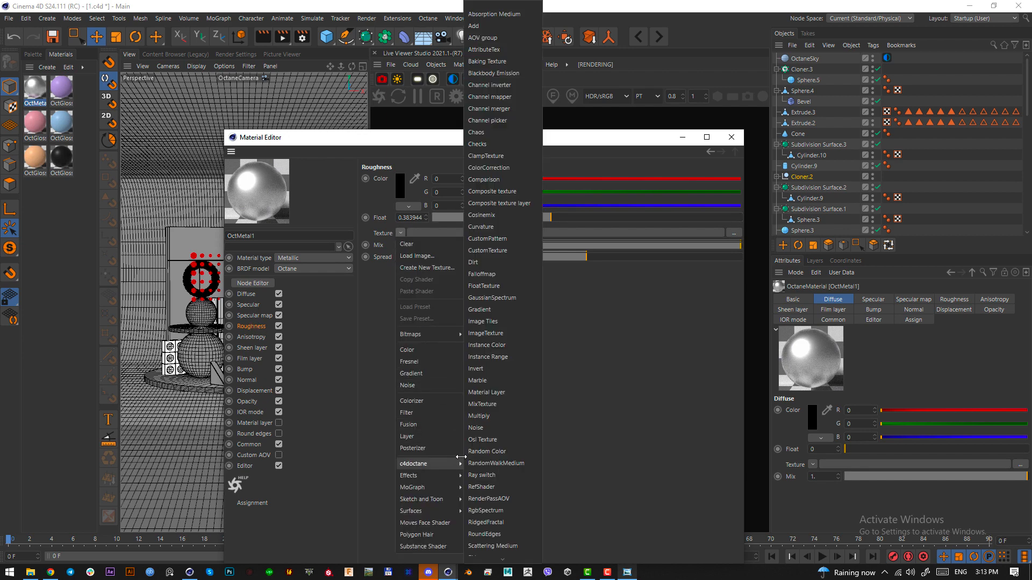
left_click(507, 333)
left_click(418, 267)
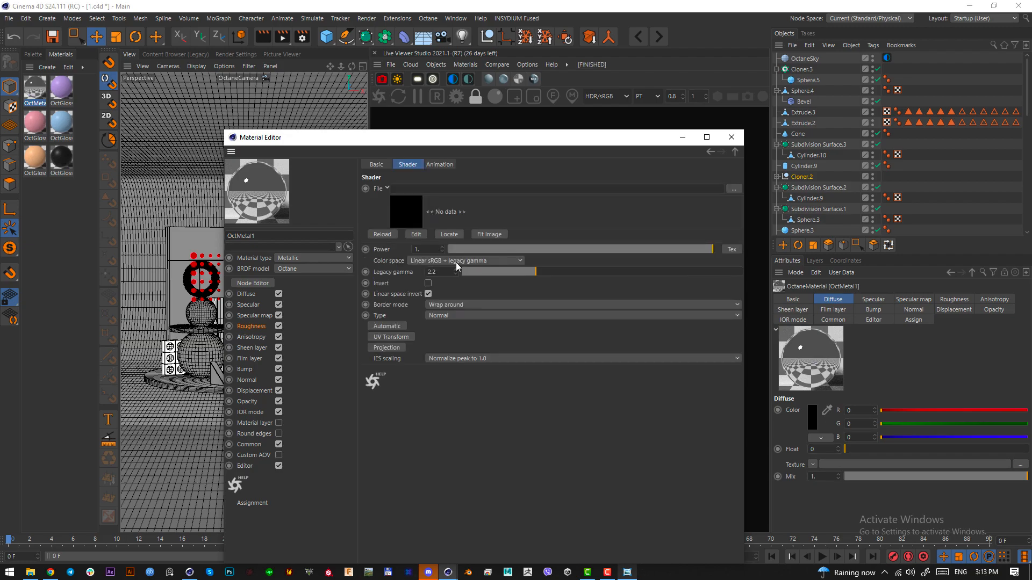
Load zomax-net_fingerprints-smudge_8k from the TEXTURES folder as the metallic material's roughness image and close the material settings
left_click(733, 189)
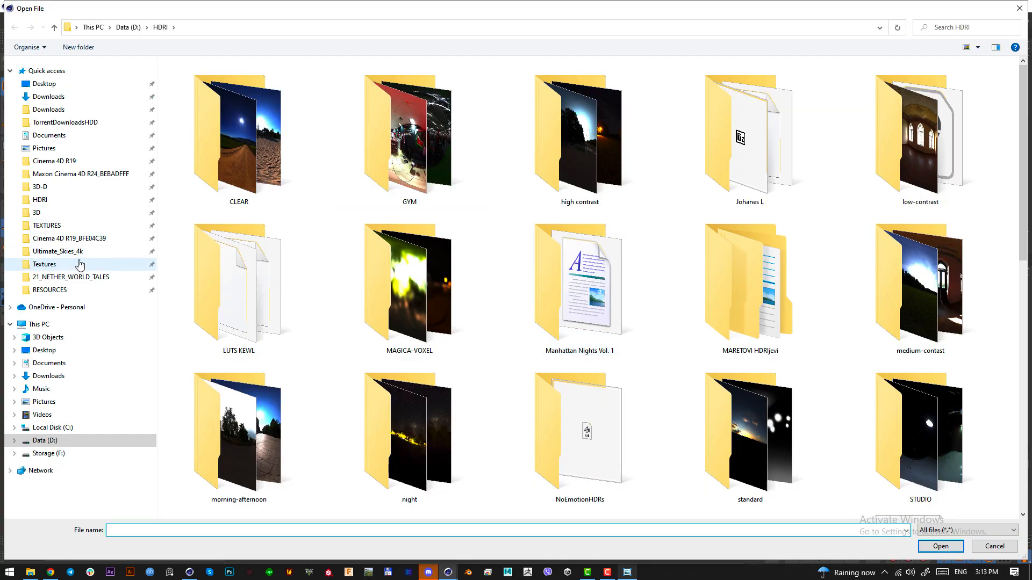
left_click(52, 266)
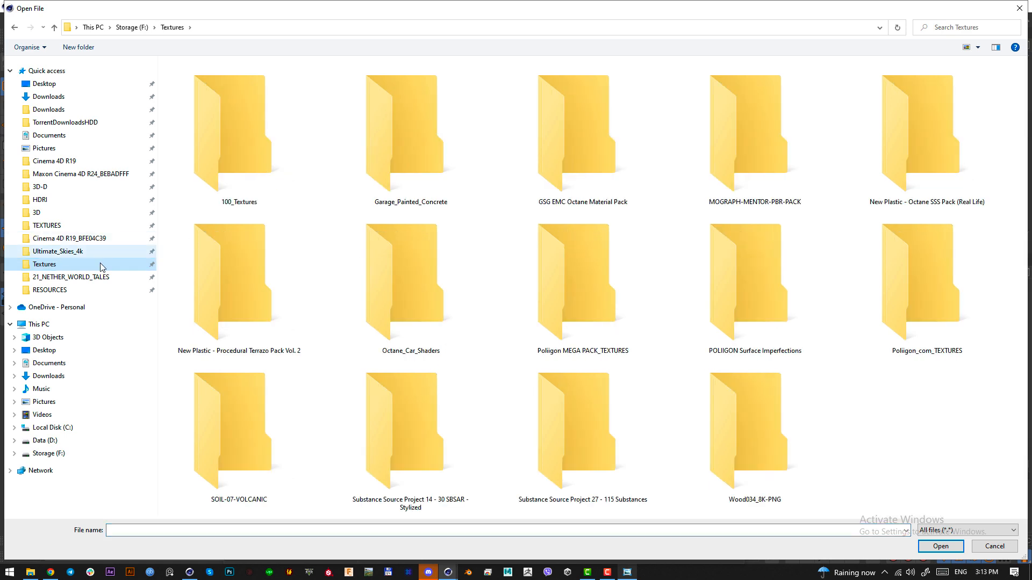
left_click(48, 226)
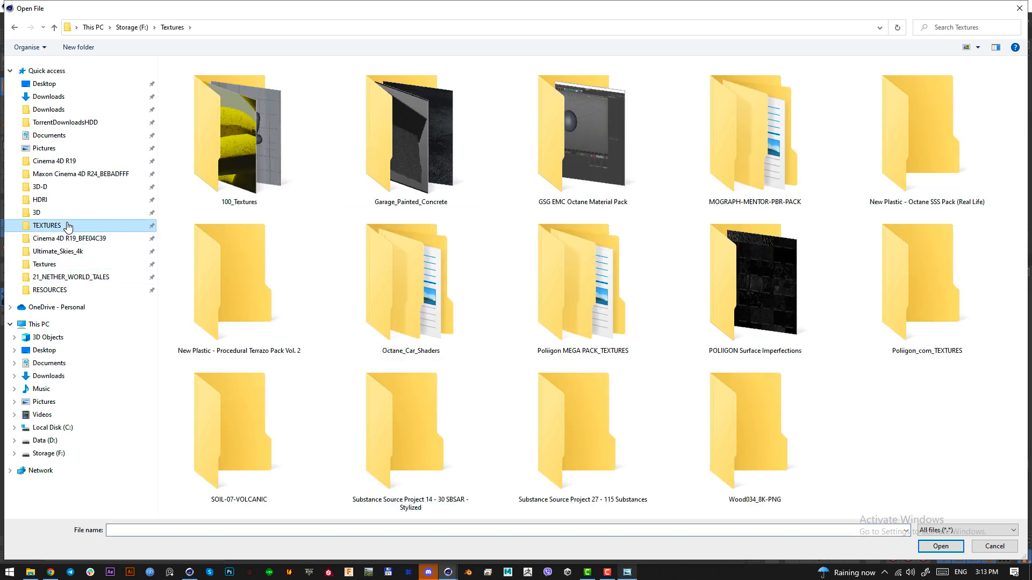
scroll(417, 340, "down", 1)
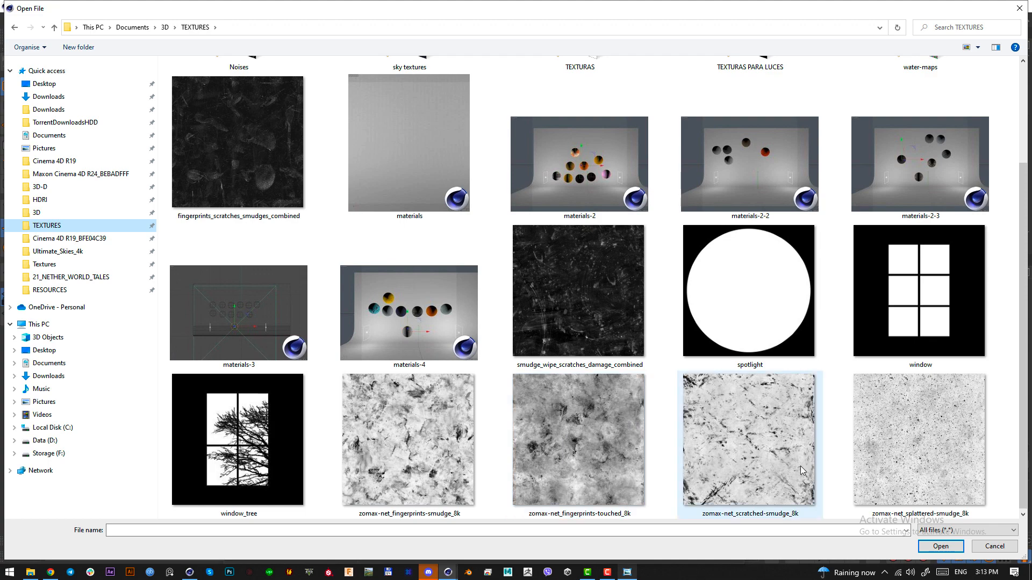
left_click(461, 517)
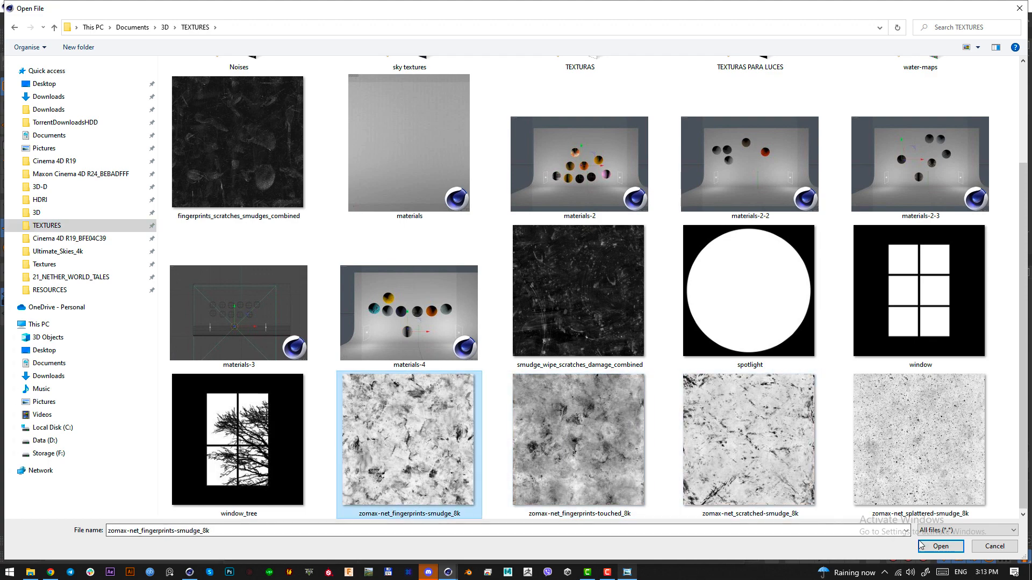
left_click(940, 546)
left_click(584, 331)
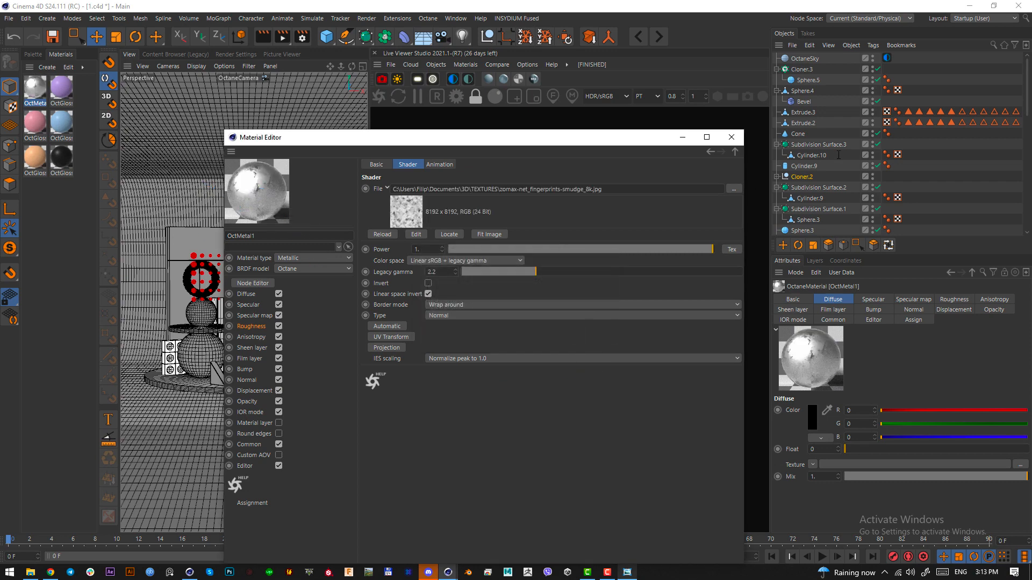
left_click(731, 137)
Bring up the petomarCO-2 reference image, move its window off the workspace, and clear the material selection
left_click(627, 572)
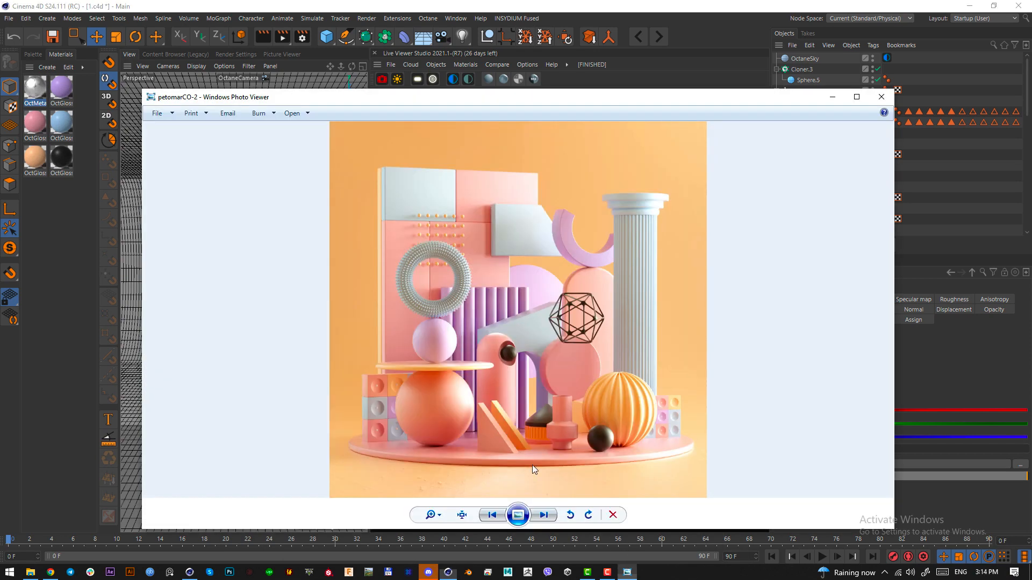
left_click_drag(473, 101, 0, 103)
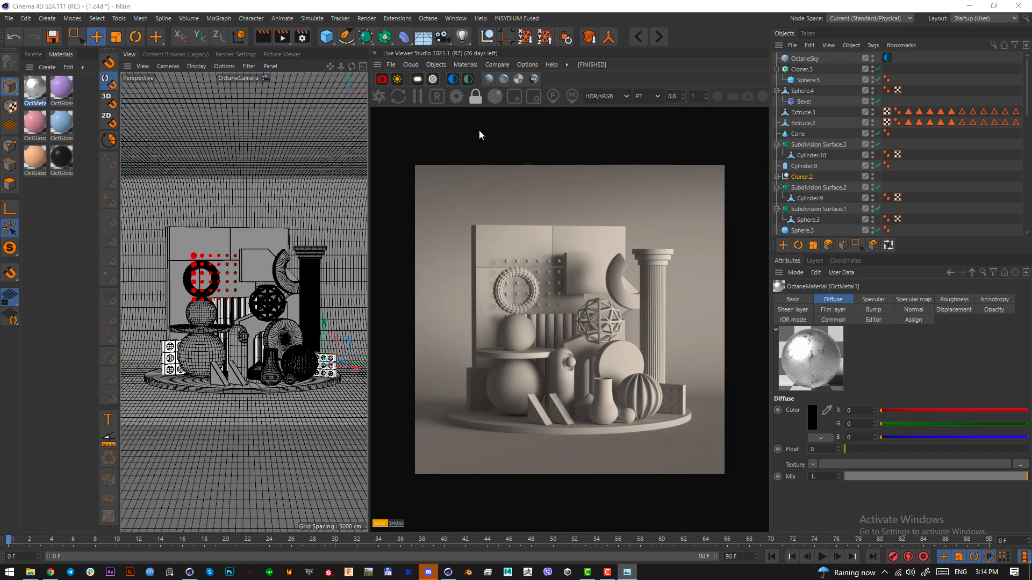
left_click(33, 232)
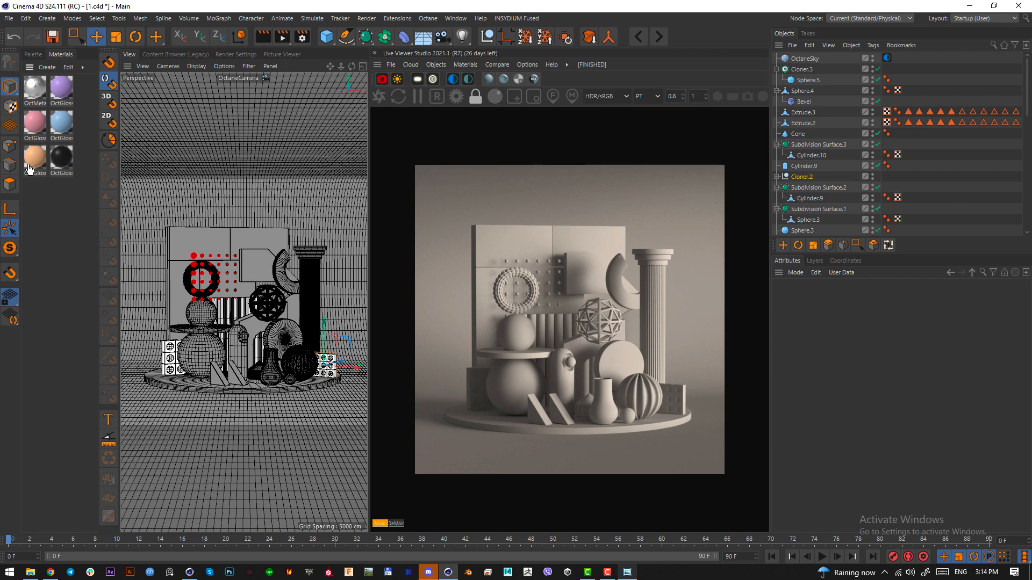
Assign the peach material to the backdrop, large sphere and disc above it, pink to the round base, and purple to the small sphere
left_click_drag(30, 169, 263, 439)
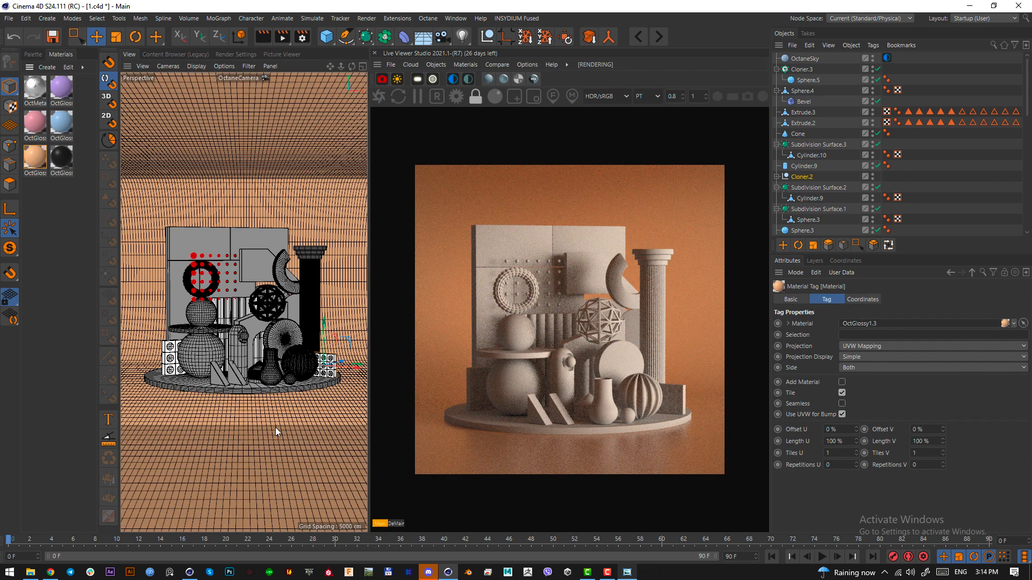
left_click_drag(33, 129, 228, 473)
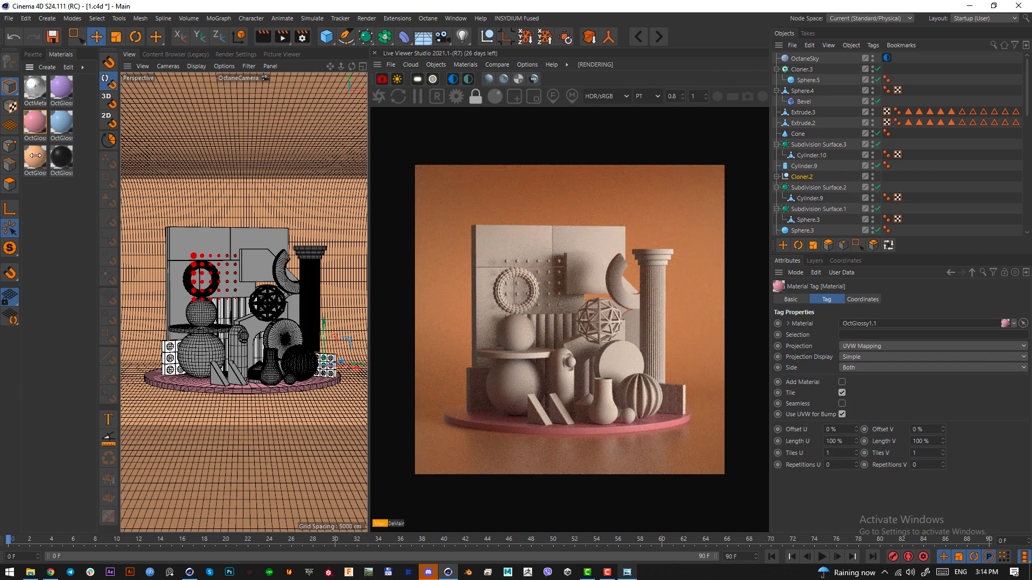
left_click_drag(34, 155, 201, 352)
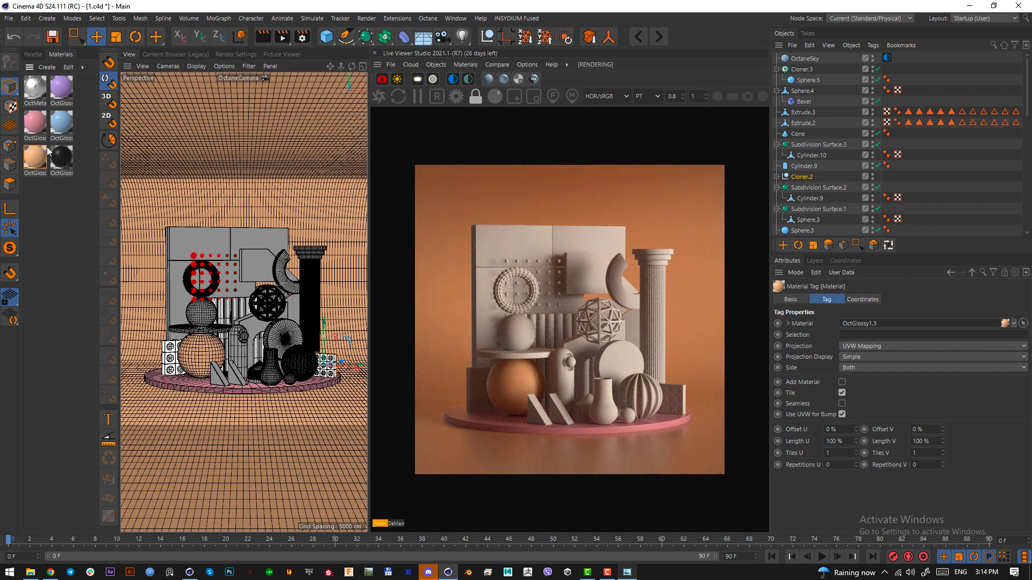
left_click_drag(35, 157, 219, 330)
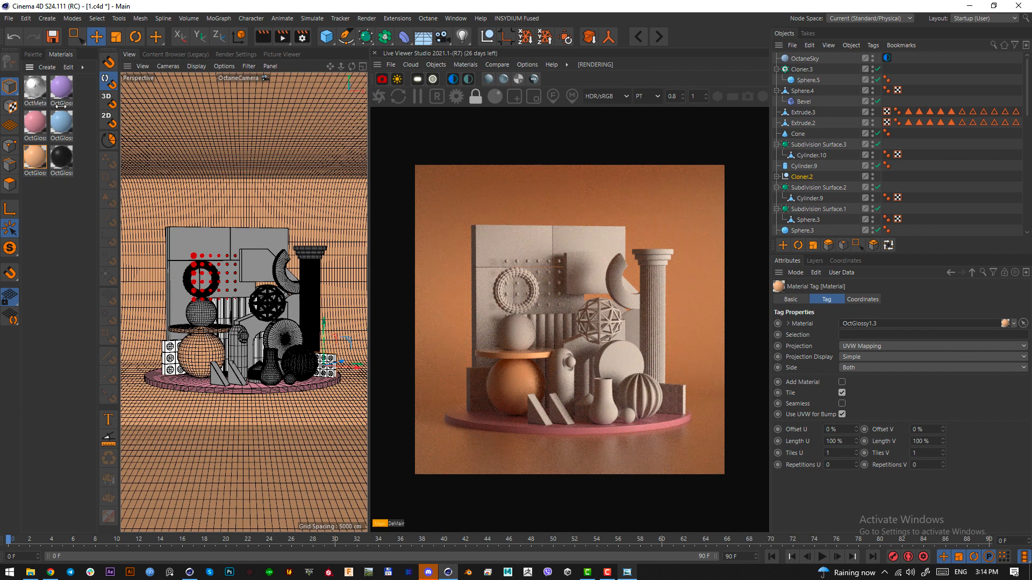
left_click_drag(54, 103, 203, 314)
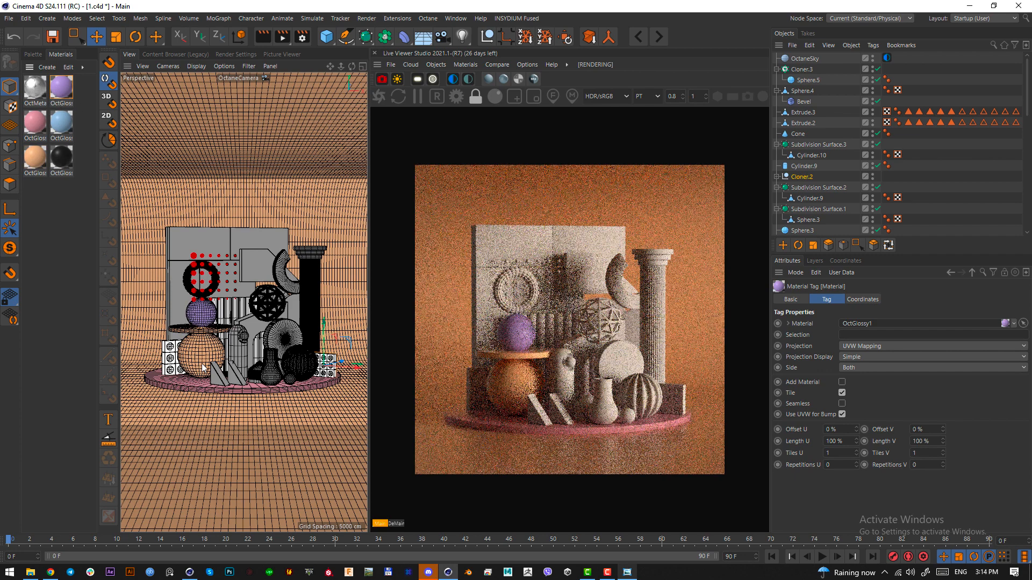
Assign the blue material to the beaded ring and upper-left back panel, pink to the adjoining back panels, and peach to the thin side panel
left_click(214, 321)
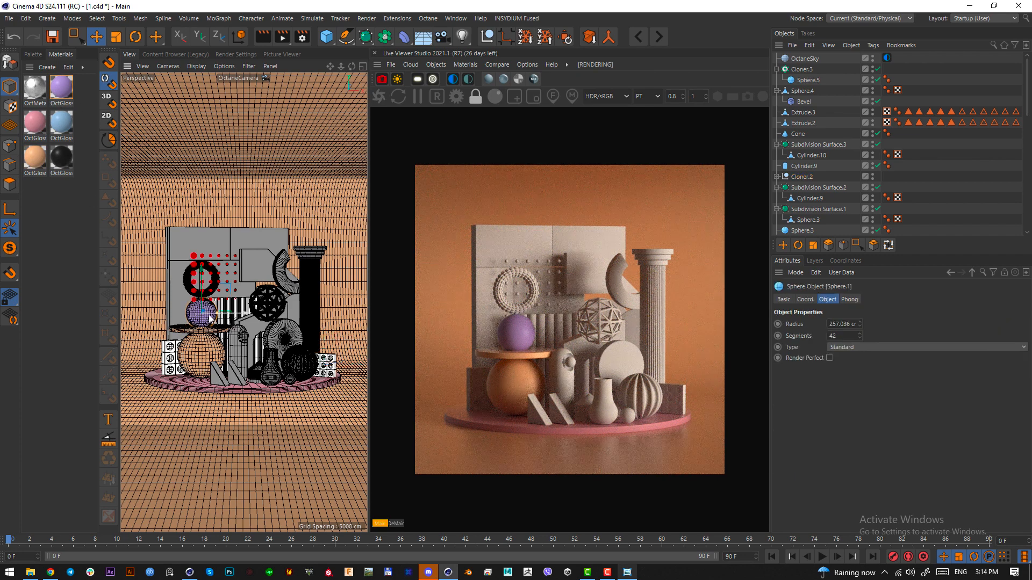
left_click(198, 281, "shift")
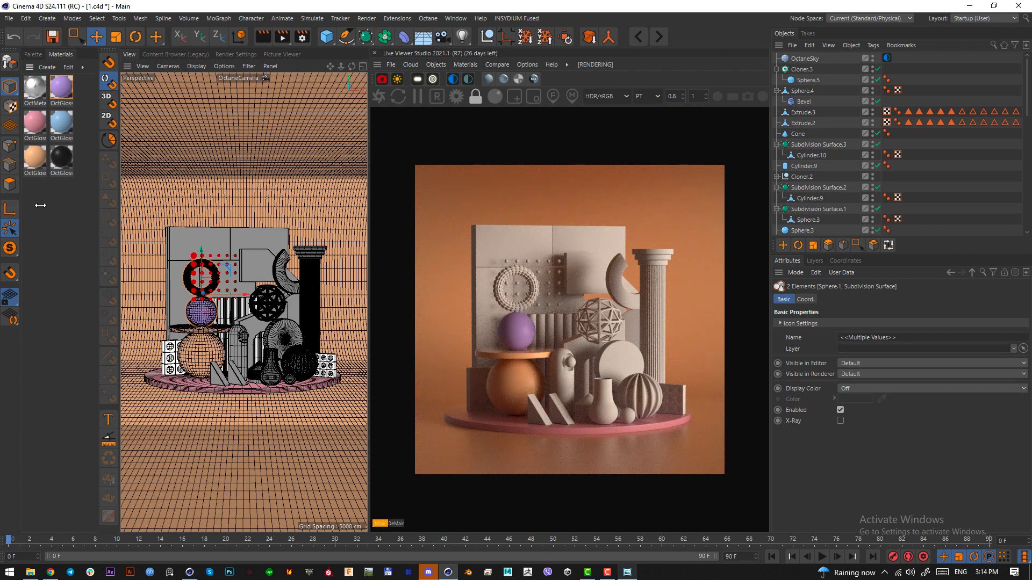
left_click_drag(189, 356, 193, 360)
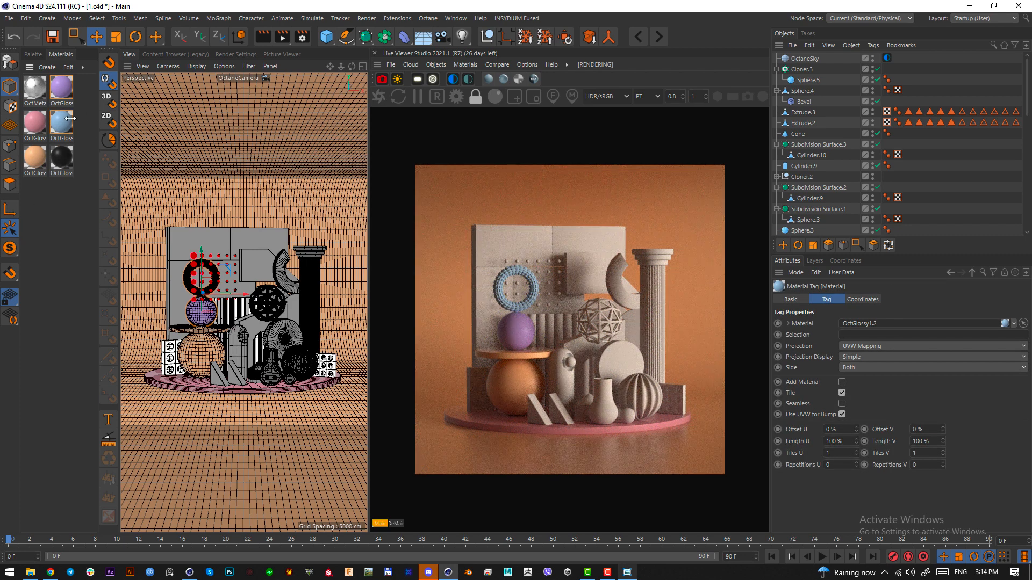
left_click_drag(163, 280, 241, 234)
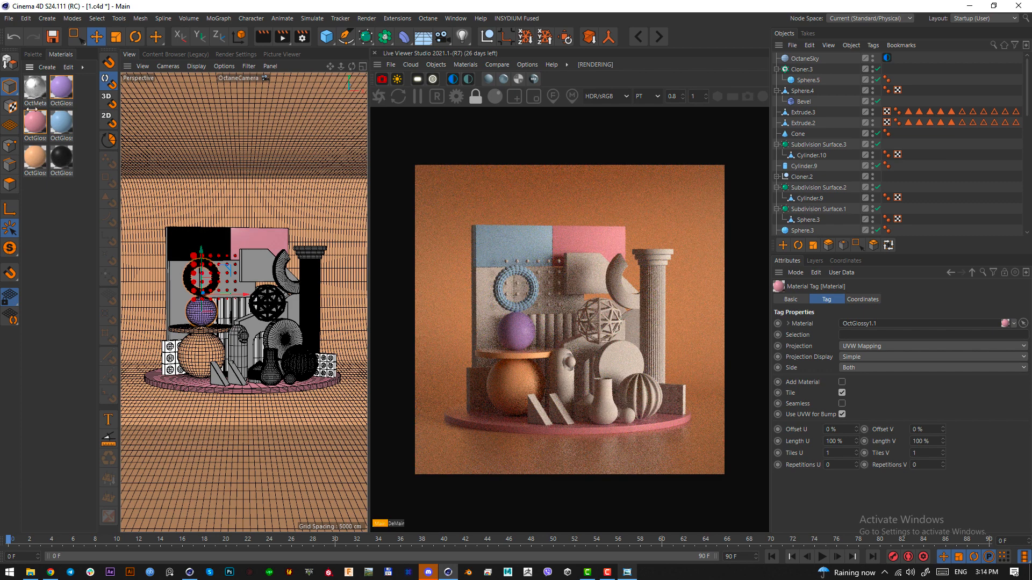
left_click_drag(94, 215, 167, 293)
left_click_drag(65, 154, 249, 290)
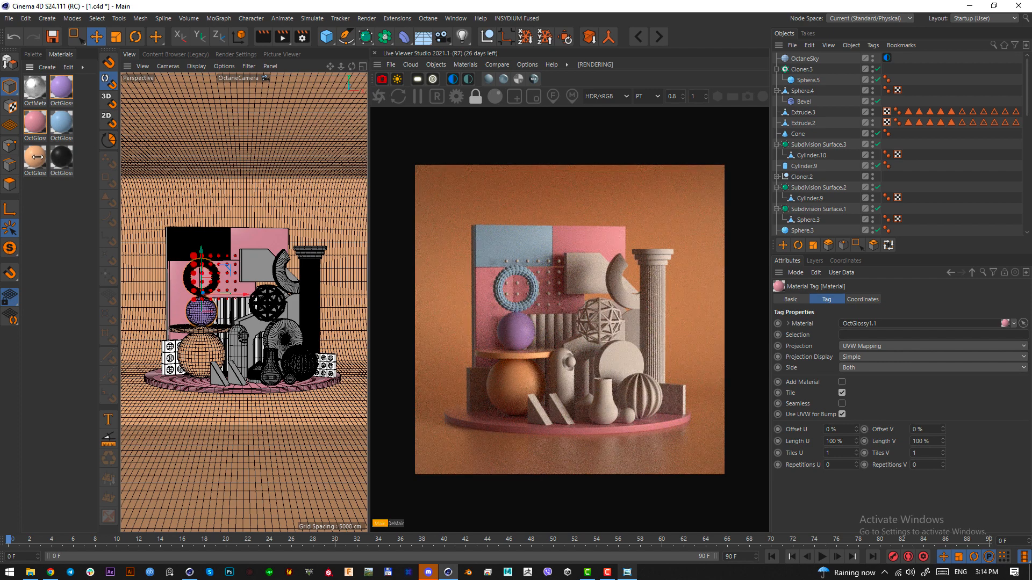
left_click_drag(38, 157, 166, 295)
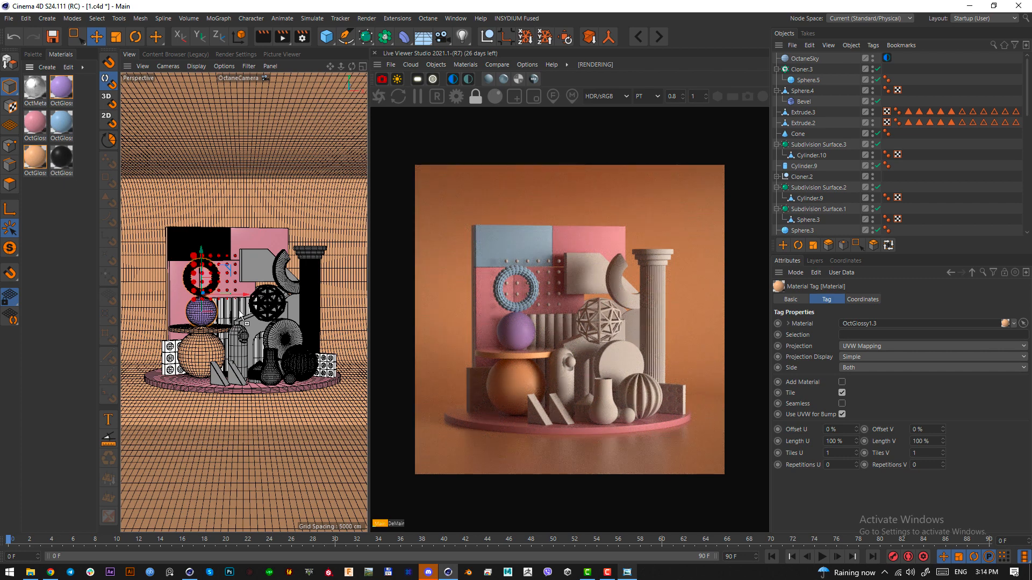
Assign the pink material to the upright disc, vase and left wedge, and peach to the ribbed sphere and right wedge
left_click_drag(240, 316, 293, 336)
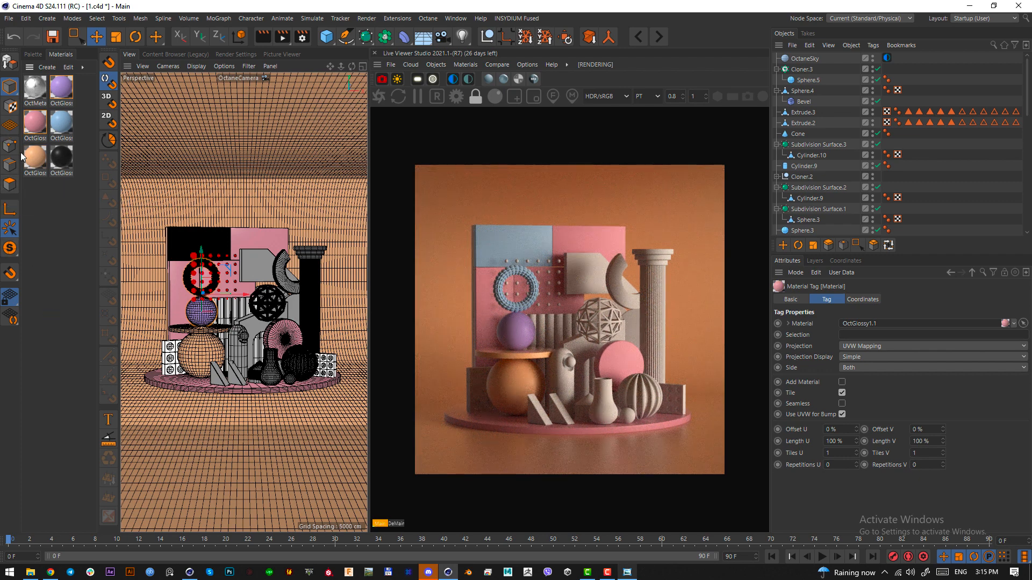
left_click_drag(42, 161, 303, 365)
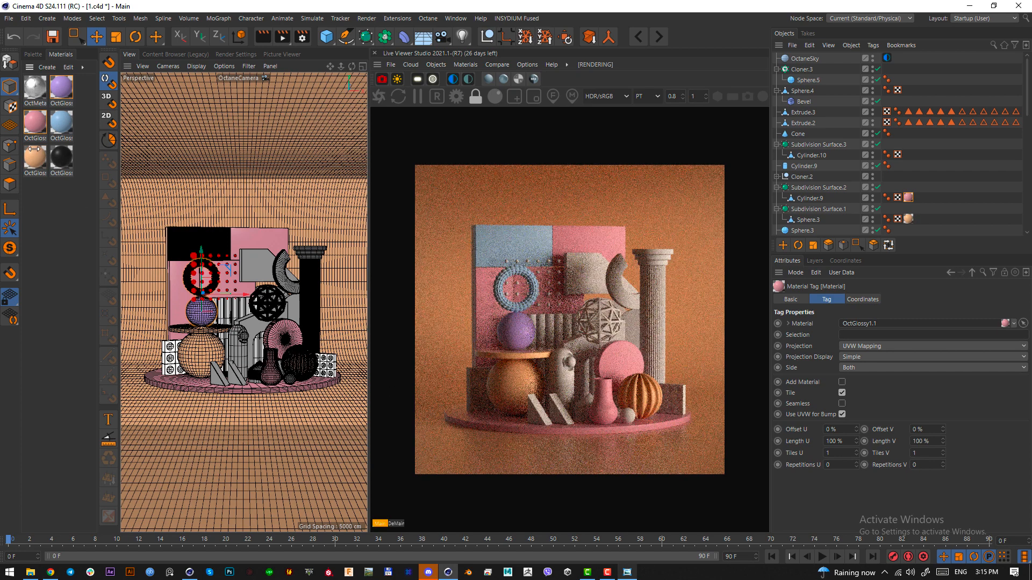
left_click_drag(39, 156, 236, 376)
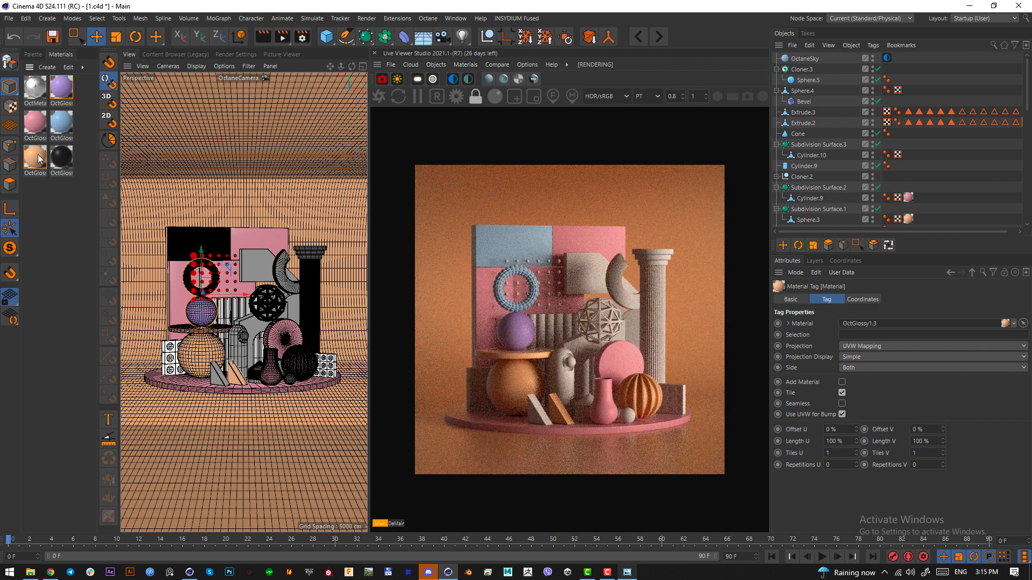
left_click_drag(130, 286, 218, 372)
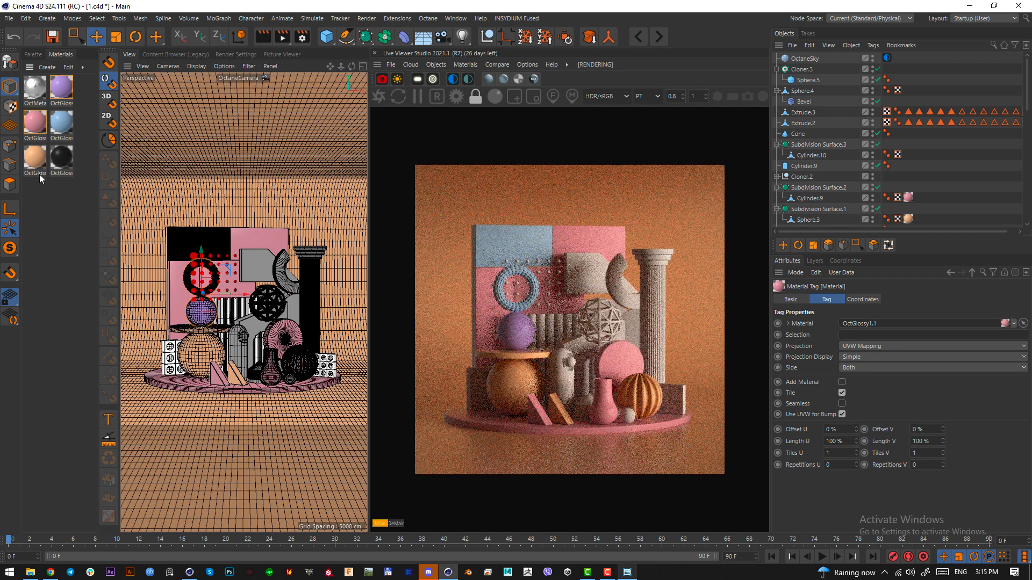
Assign the pink material to the rounded pipe, black to the wireframe ball and pipe's small sphere, and blue to all parts of the column
left_click_drag(39, 125, 247, 337)
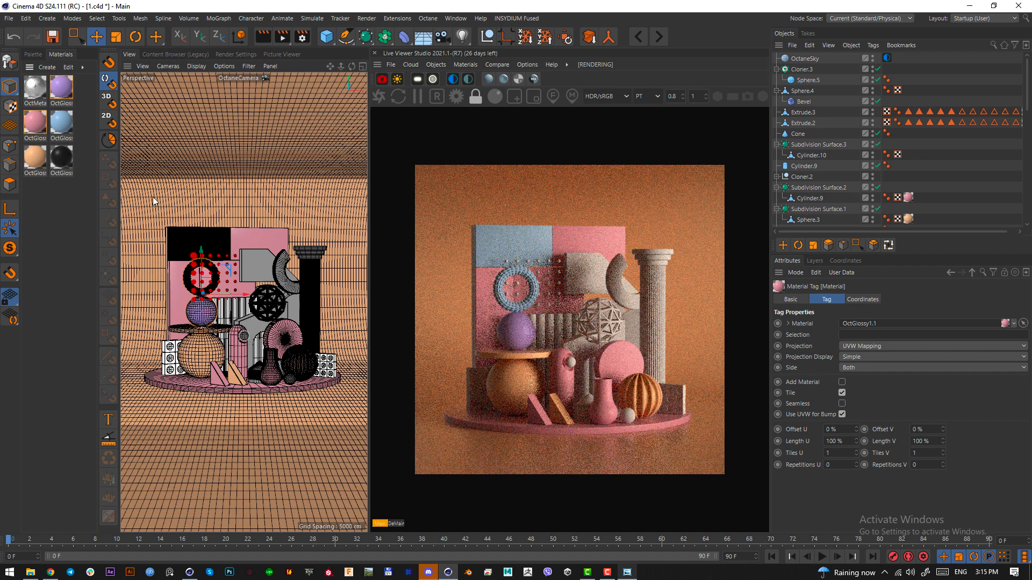
left_click_drag(61, 156, 299, 295)
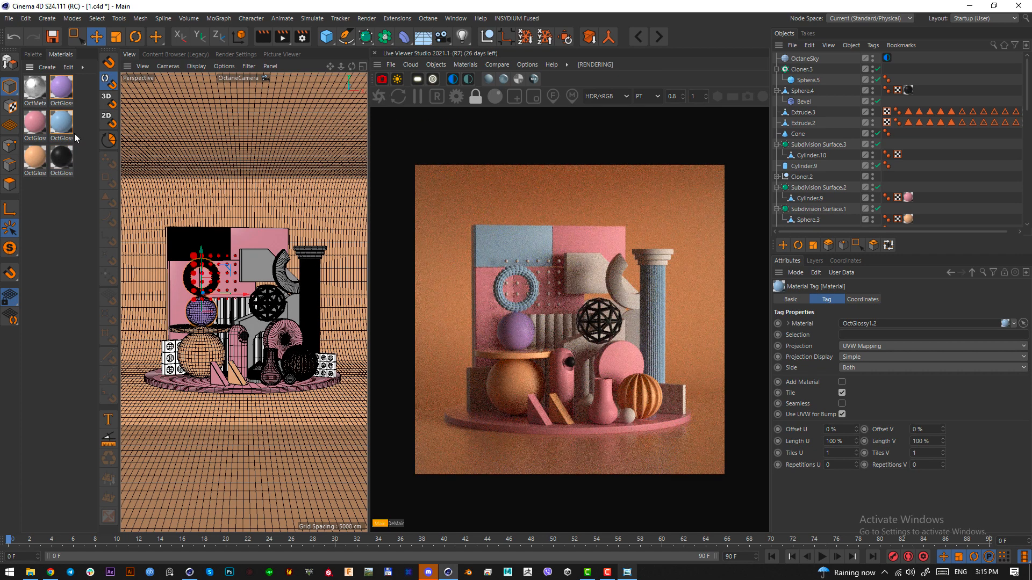
left_click_drag(74, 134, 314, 257)
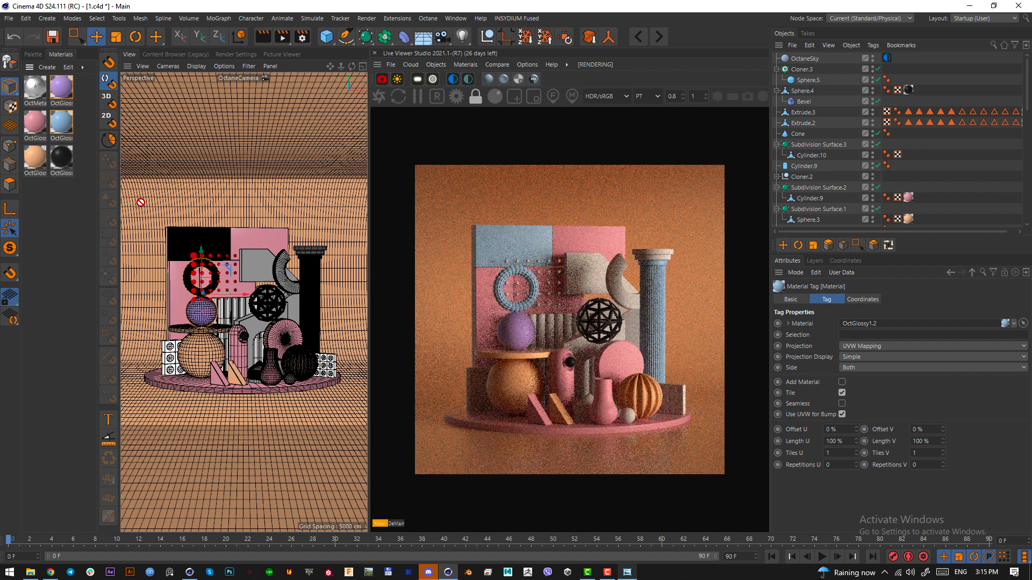
left_click_drag(70, 124, 316, 254)
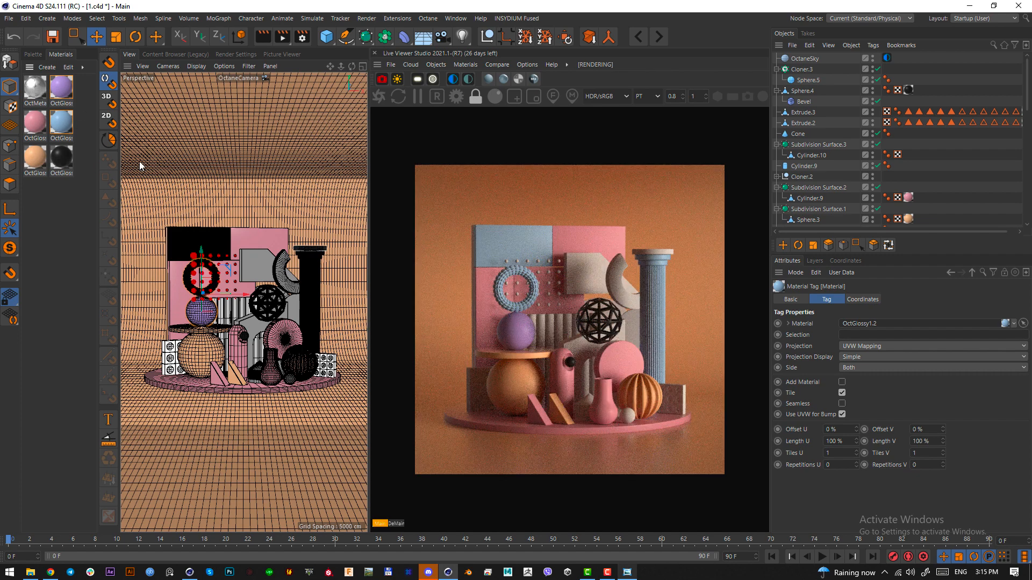
Assign the blue material to the cut-corner and slanted panels, purple to the half ring, fluted wall and arch, and pink to the rounded back panel
left_click_drag(65, 129, 269, 263)
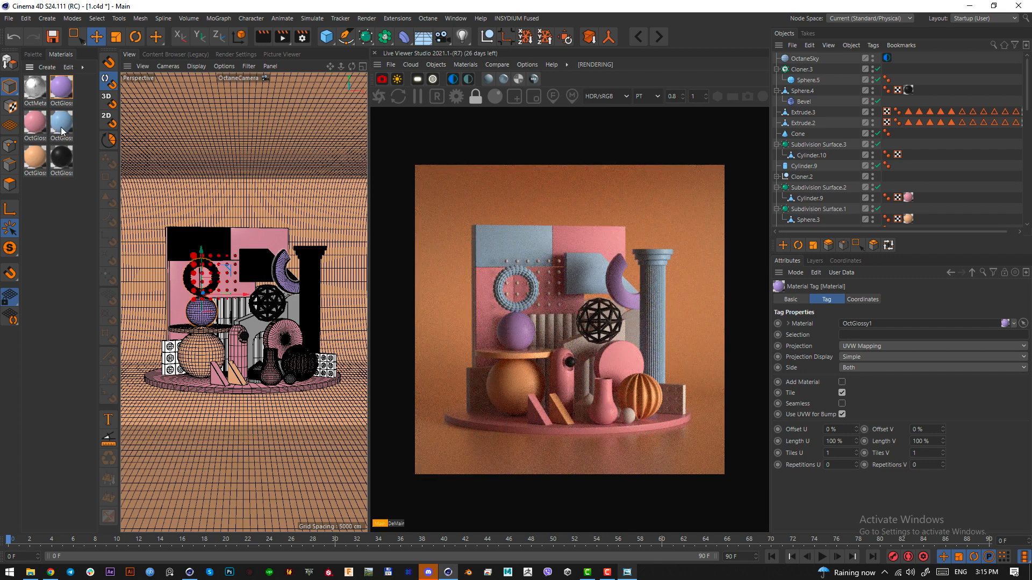
left_click_drag(41, 127, 287, 304)
left_click_drag(68, 128, 253, 344)
left_click_drag(61, 87, 236, 308)
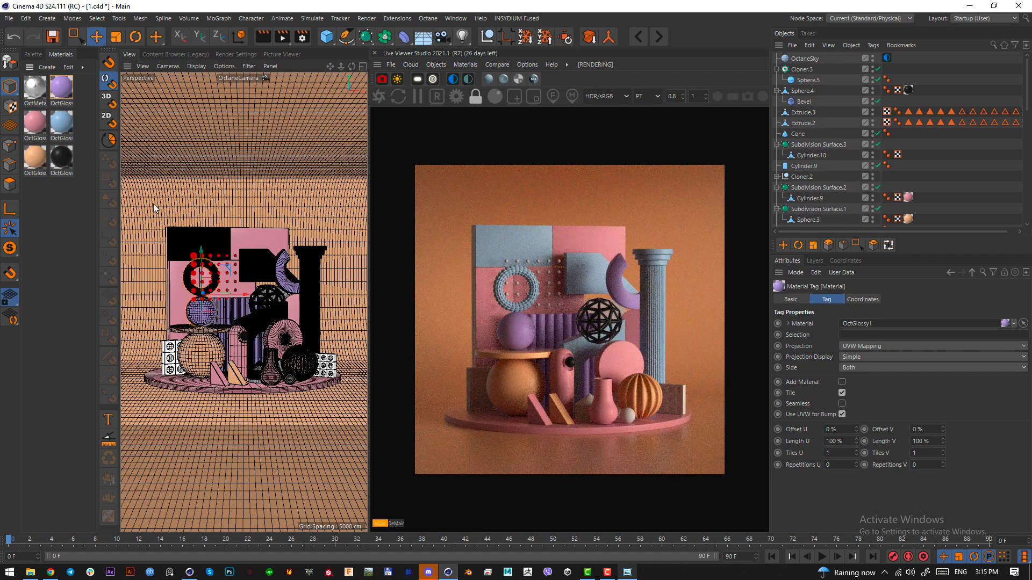
left_click_drag(40, 128, 288, 296)
Assign the black material to the cone and small floor sphere, and the peach and pink materials to Cylinder.10
left_click_drag(61, 156, 254, 363)
left_click_drag(46, 157, 257, 379)
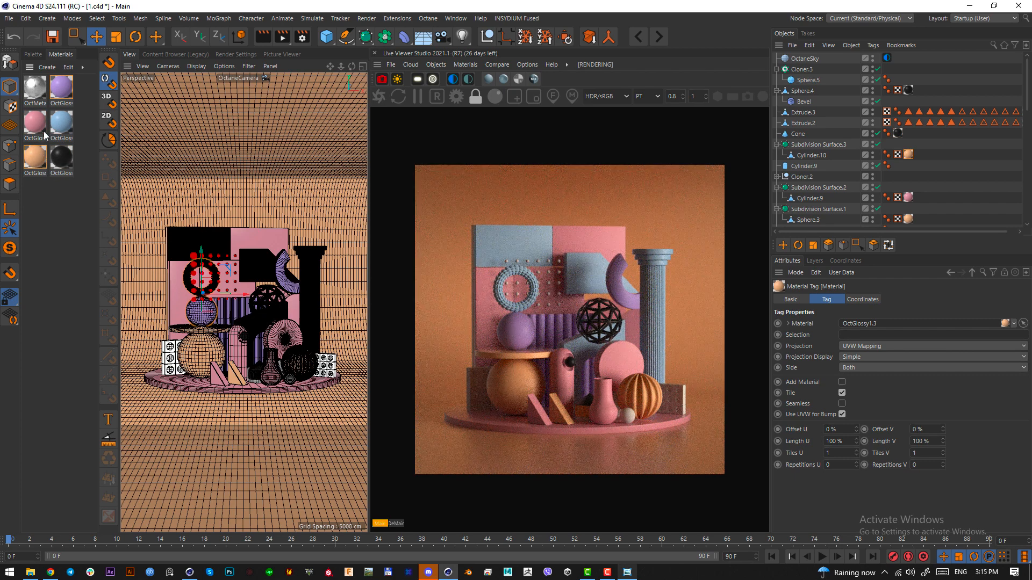
left_click_drag(44, 134, 257, 384)
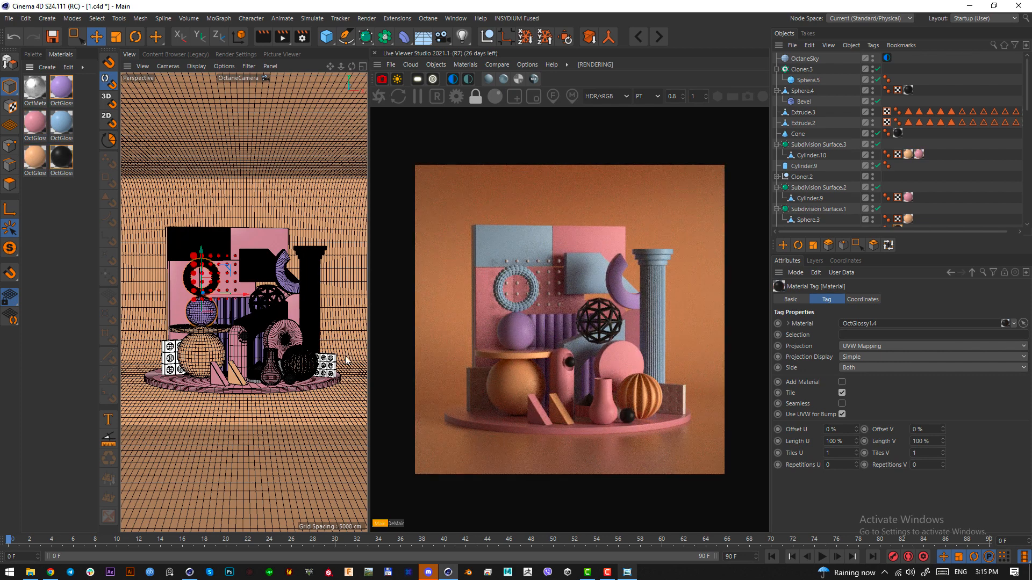
Expand the Cloner.2 group and its Null 0 to Null 3 children in the object hierarchy
left_click(800, 177)
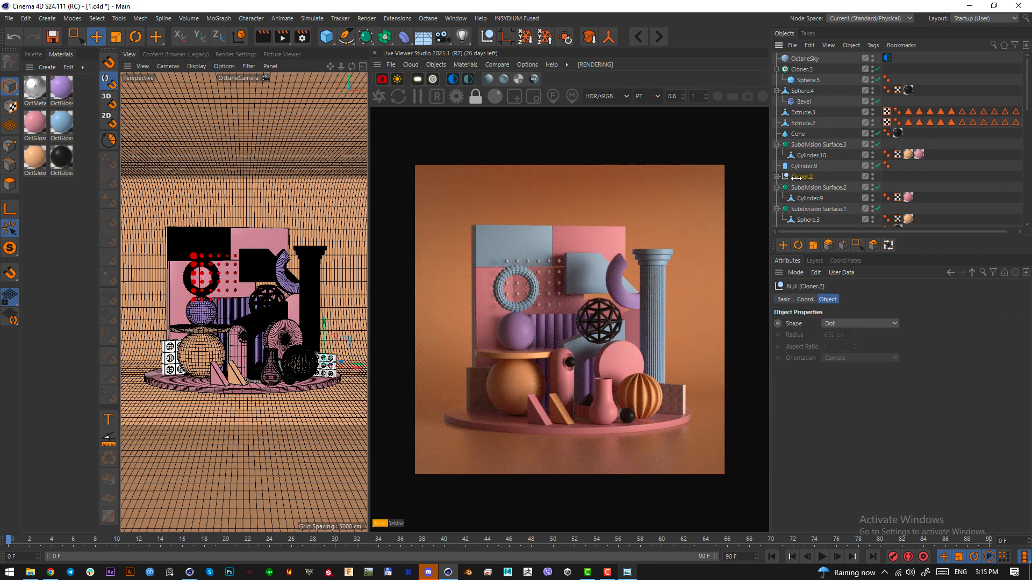
left_click(777, 176)
scroll(805, 175, "down", 3)
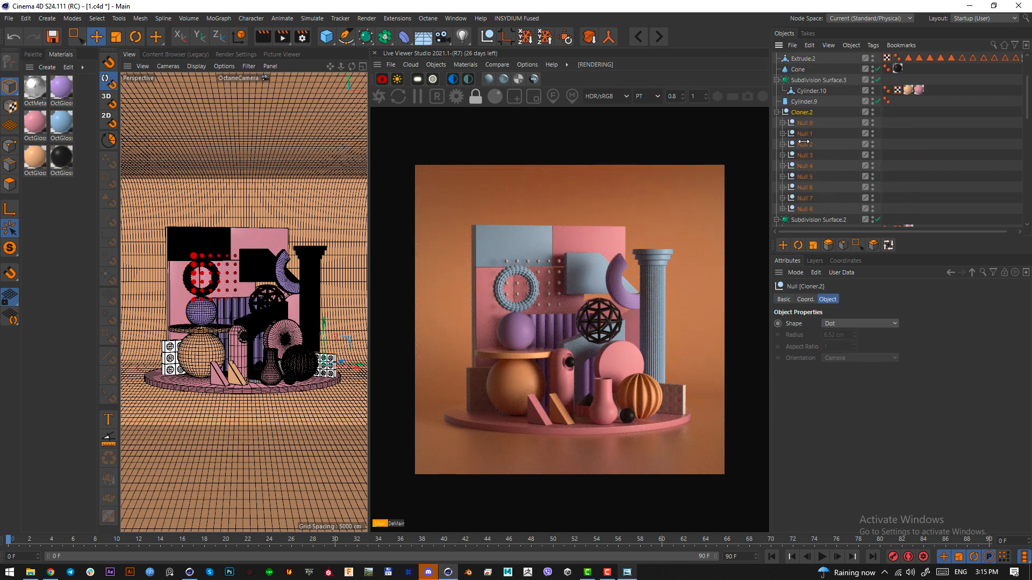
left_click(783, 123)
left_click(783, 154)
scroll(783, 152, "down", 3)
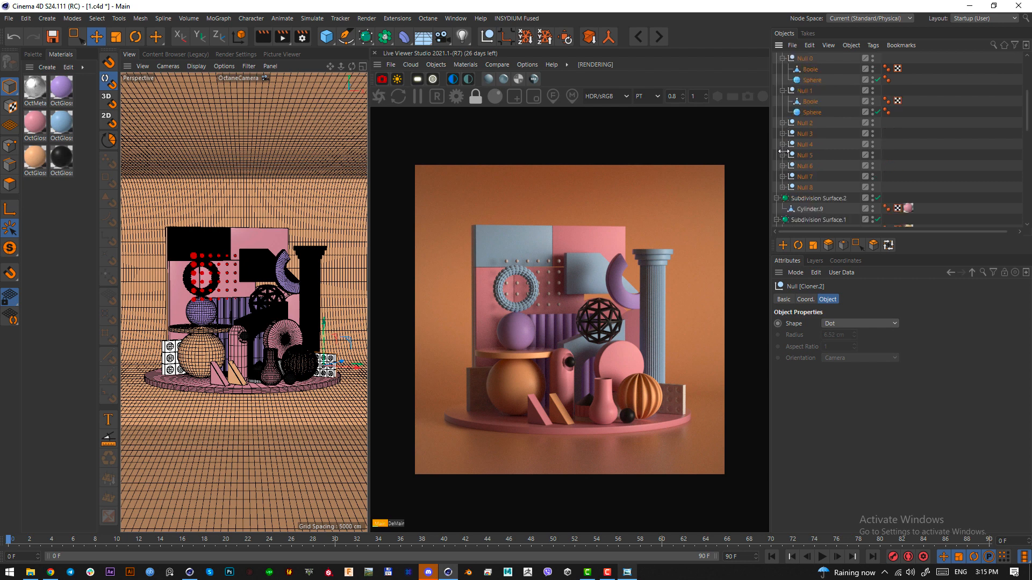
left_click(782, 123)
left_click(783, 155)
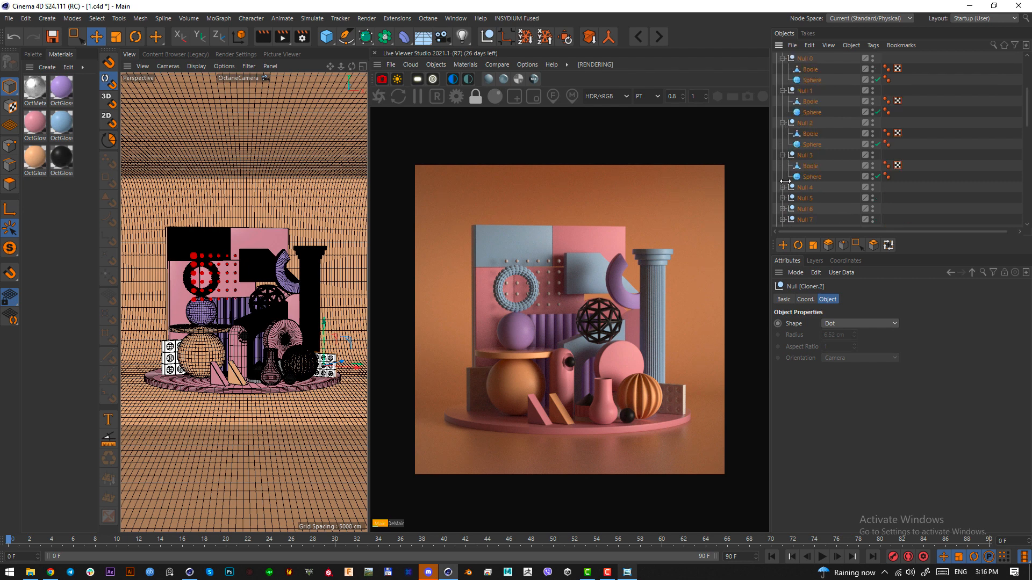
Assign purple to Cloner.2, pink and blue to Null 0's Boole and Sphere, and peach to Null 1's Boole
scroll(785, 181, "up", 3)
left_click_drag(60, 87, 809, 112)
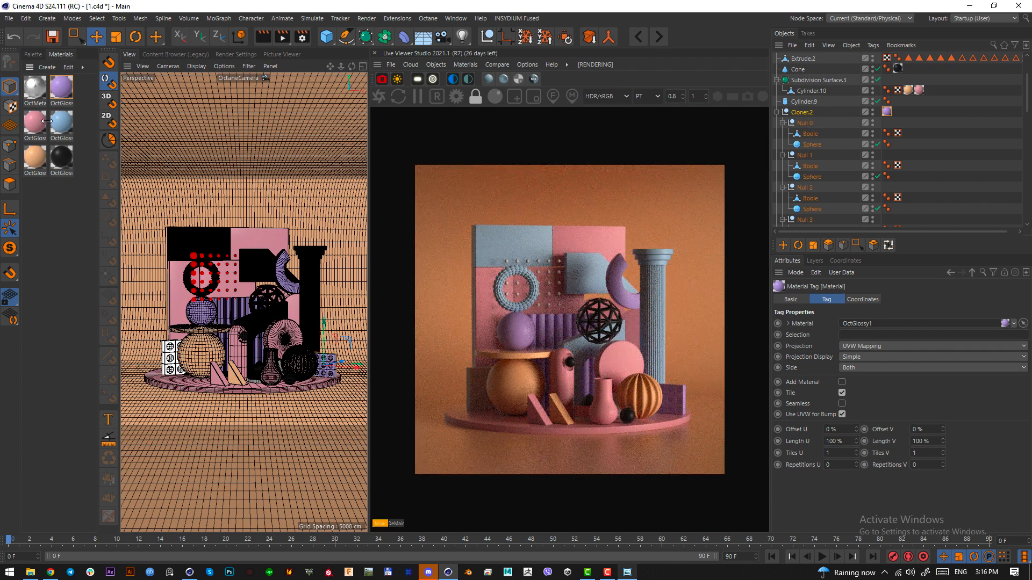
left_click_drag(889, 123, 810, 144)
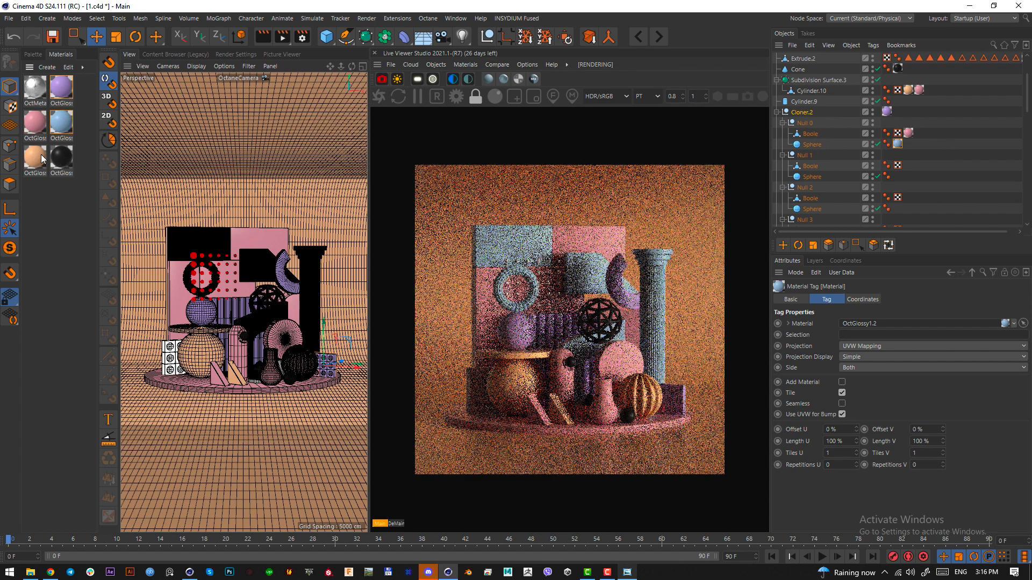
left_click_drag(35, 156, 810, 166)
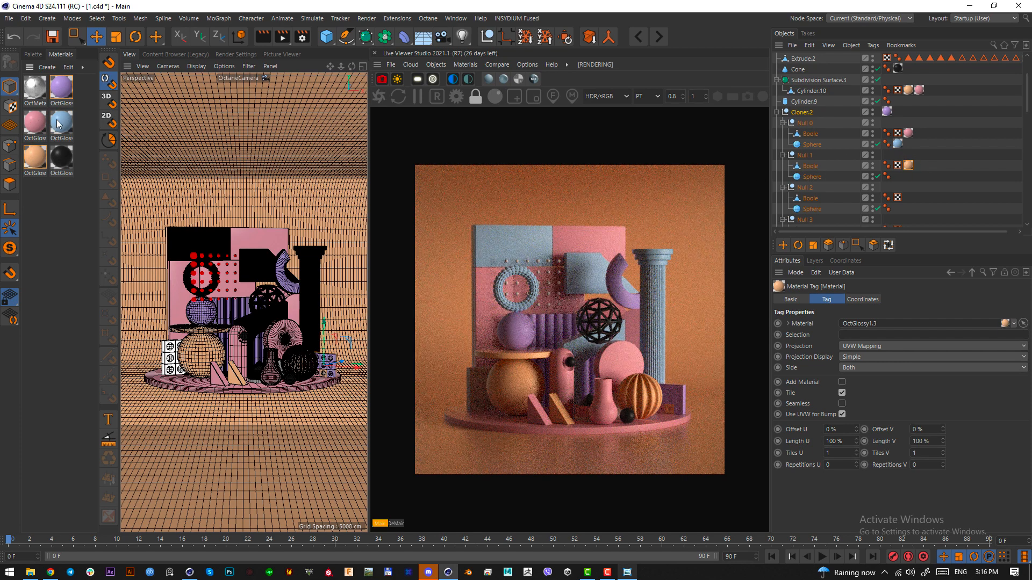
left_click_drag(68, 125, 885, 216)
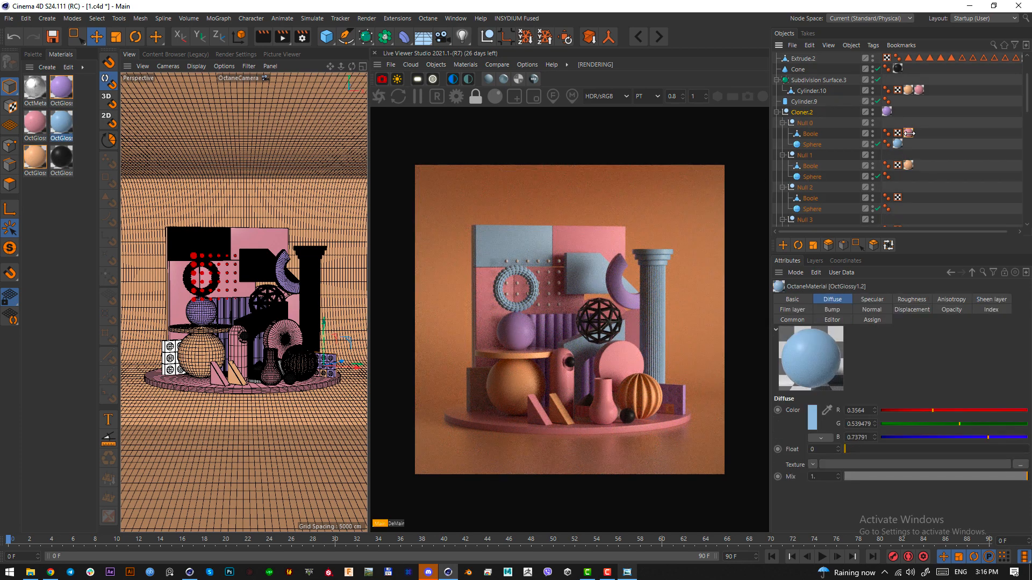
Copy pink material tags to Null 1, 2 and 3, peach to Null 2 and Null 3's Sphere, and blue to Null 1's Sphere
left_click_drag(909, 134, 896, 187, "ctrl")
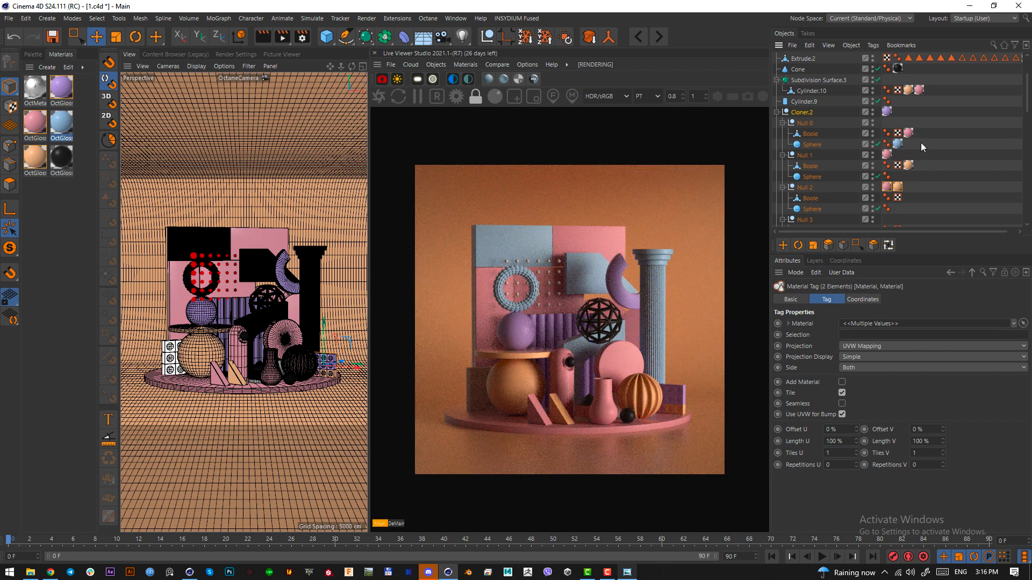
scroll(922, 147, "down", 2)
left_click_drag(887, 93, 886, 155, "ctrl")
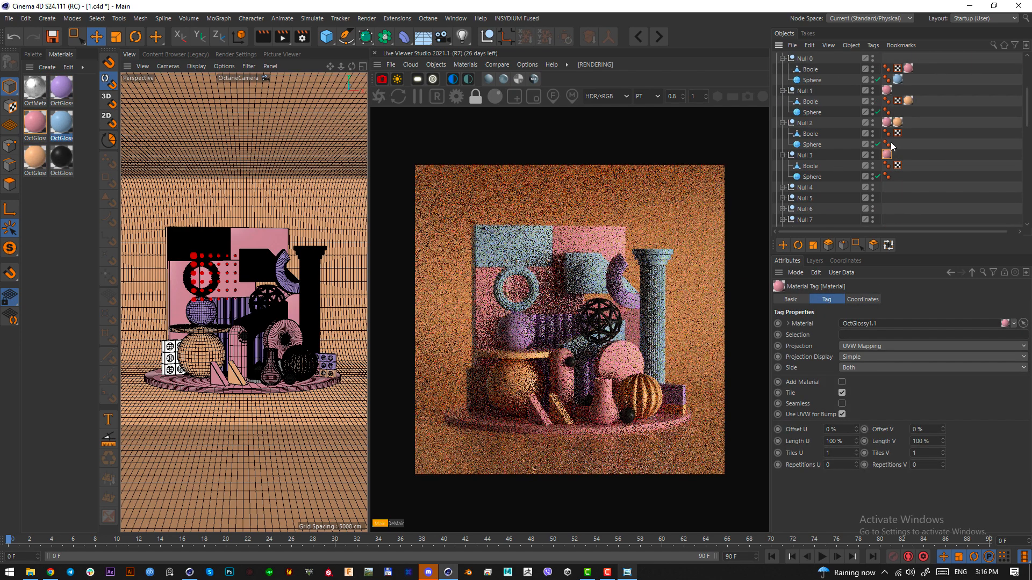
left_click(926, 120)
left_click_drag(900, 172, 897, 176, "ctrl")
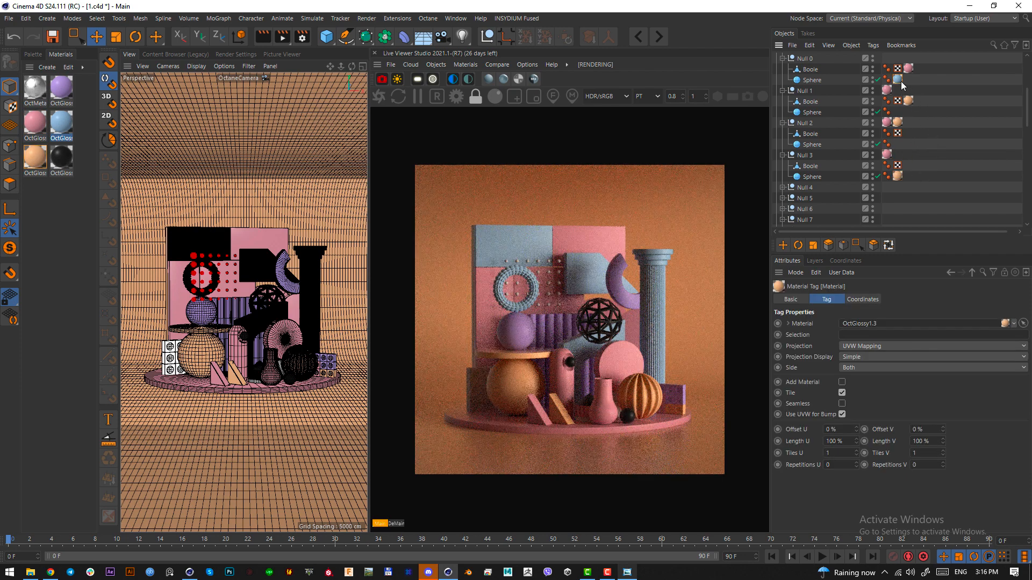
left_click_drag(914, 109, 914, 112, "ctrl")
scroll(915, 131, "up", 3)
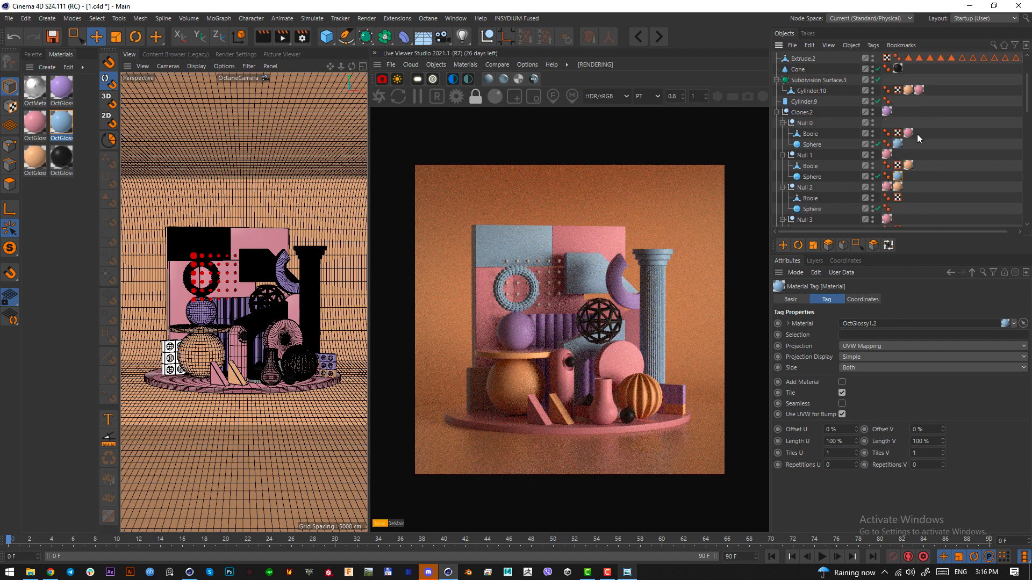
Move the purple material tag from Cloner.2 to Null 0 and assign peach, blue and purple materials to cubes in the right block
left_click(336, 363)
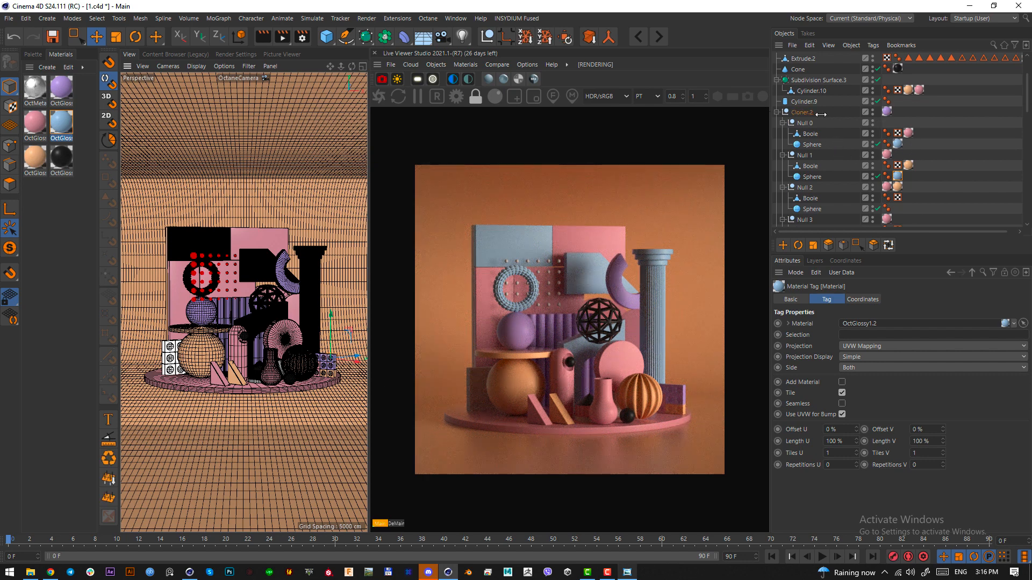
left_click_drag(888, 112, 888, 123)
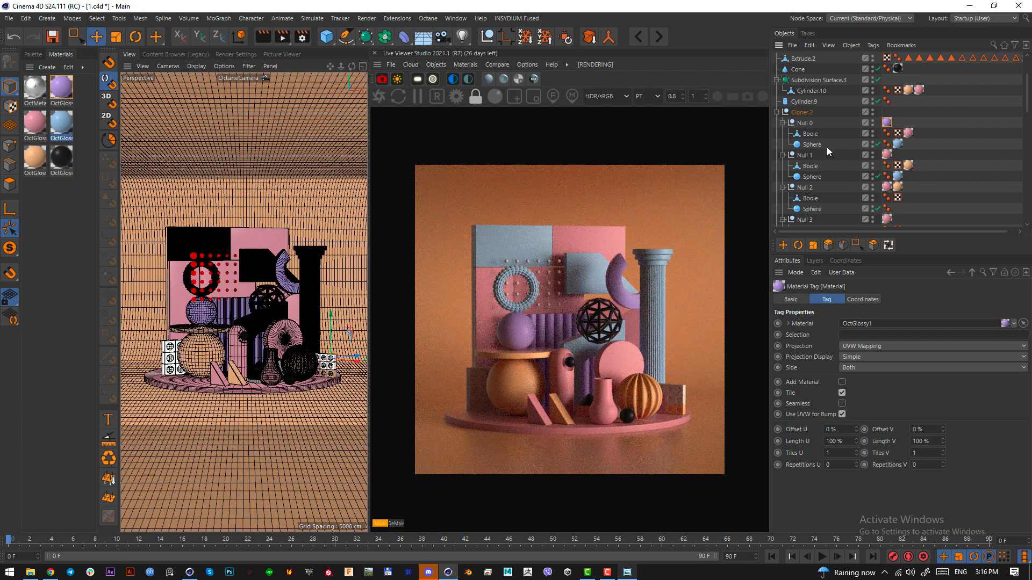
left_click(47, 158)
left_click_drag(34, 146, 325, 368)
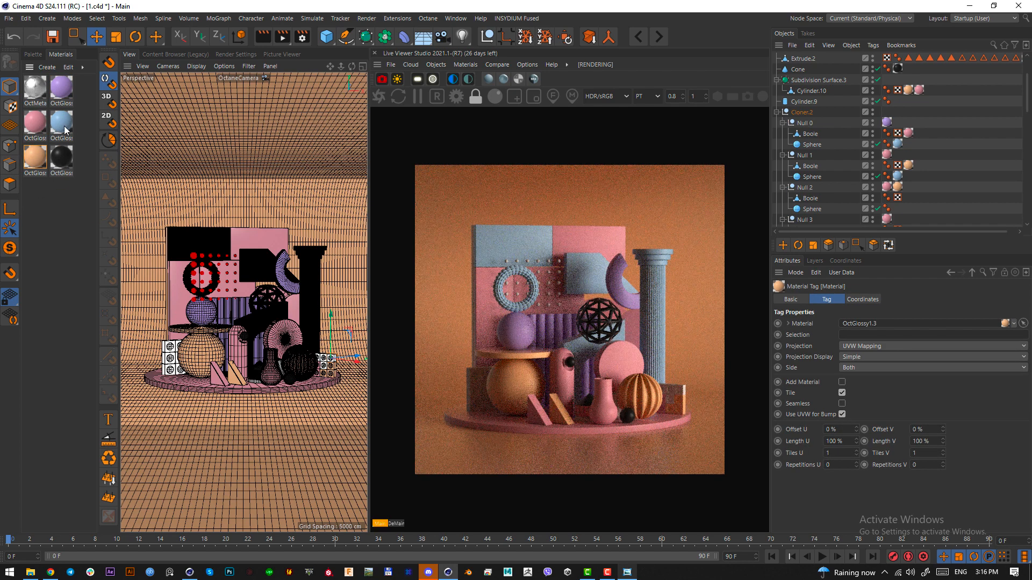
left_click_drag(61, 123, 323, 366)
left_click_drag(389, 388, 330, 364)
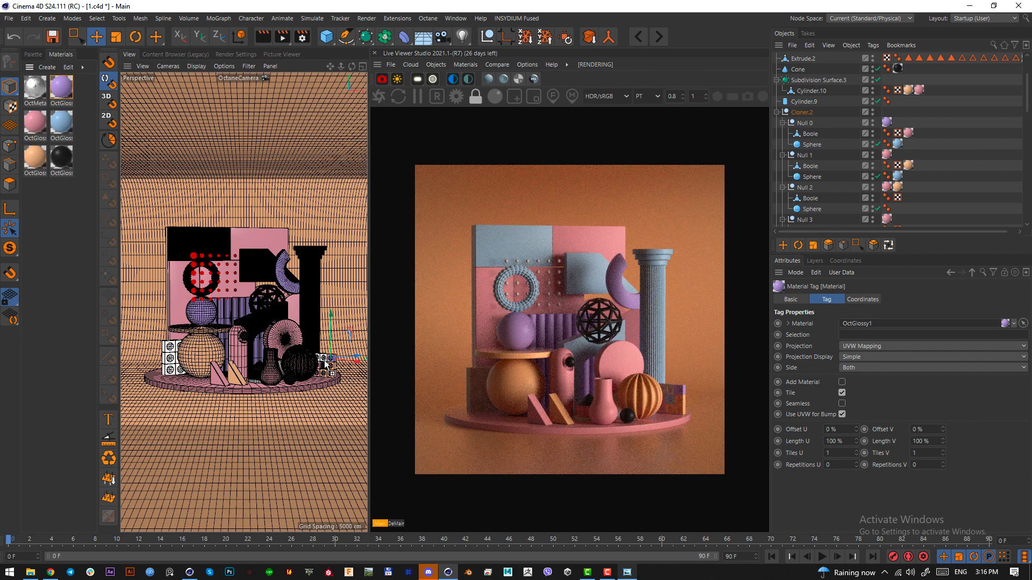
left_click_drag(35, 123, 329, 364)
left_click_drag(62, 122, 328, 364)
key("ctrl+z")
key("ctrl+z")
Assign the purple material to Null 2's Boole and the left cube block, and make the left block's cloner editable
left_click_drag(61, 88, 339, 376)
left_click_drag(292, 293, 174, 358)
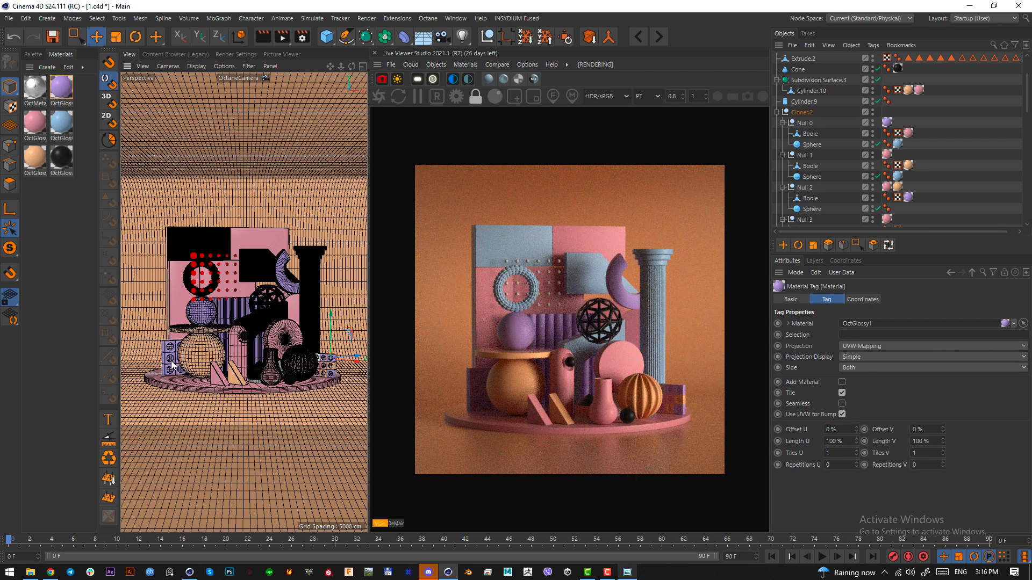
left_click(171, 360)
scroll(872, 154, "down", 10)
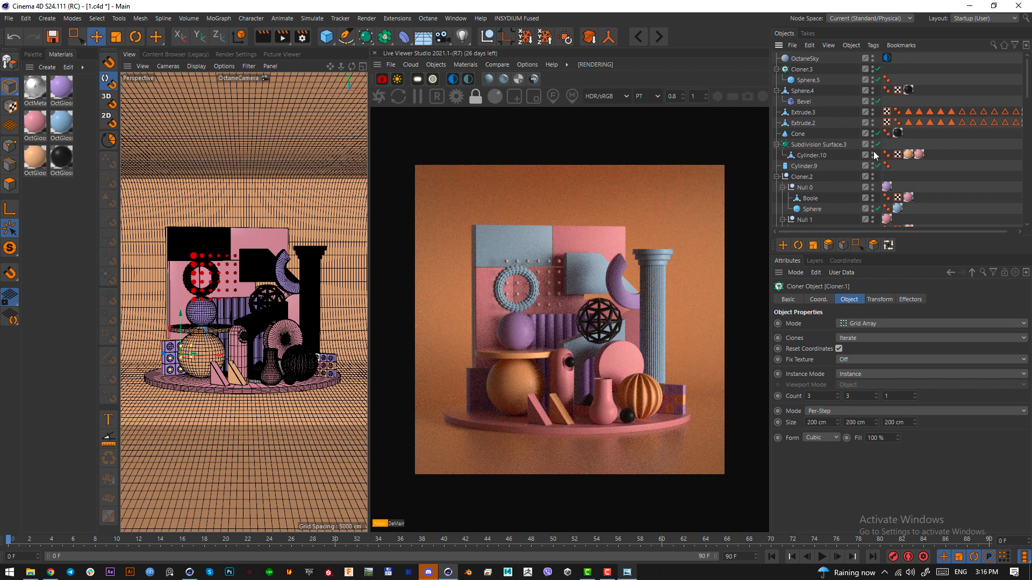
key("c")
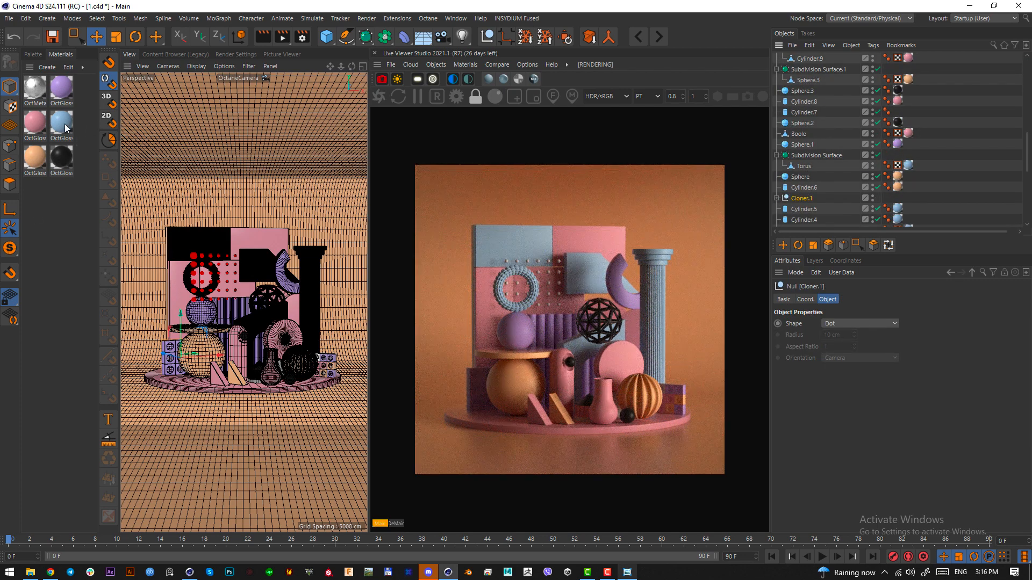
Assign peach, pink and blue materials to individual cubes in the left block, undoing the last misplaced assignment
left_click_drag(173, 370, 173, 369)
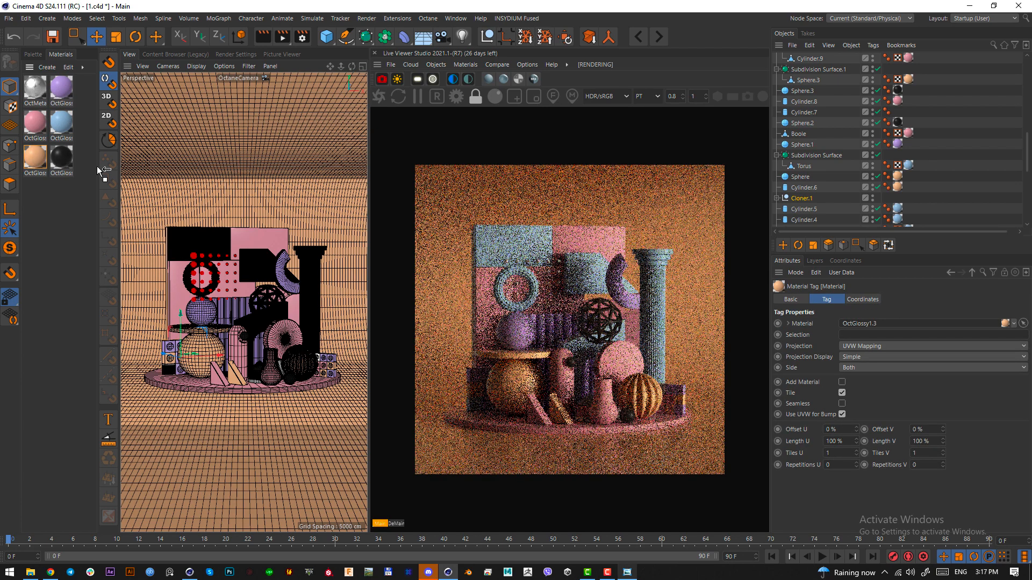
left_click_drag(35, 122, 183, 366)
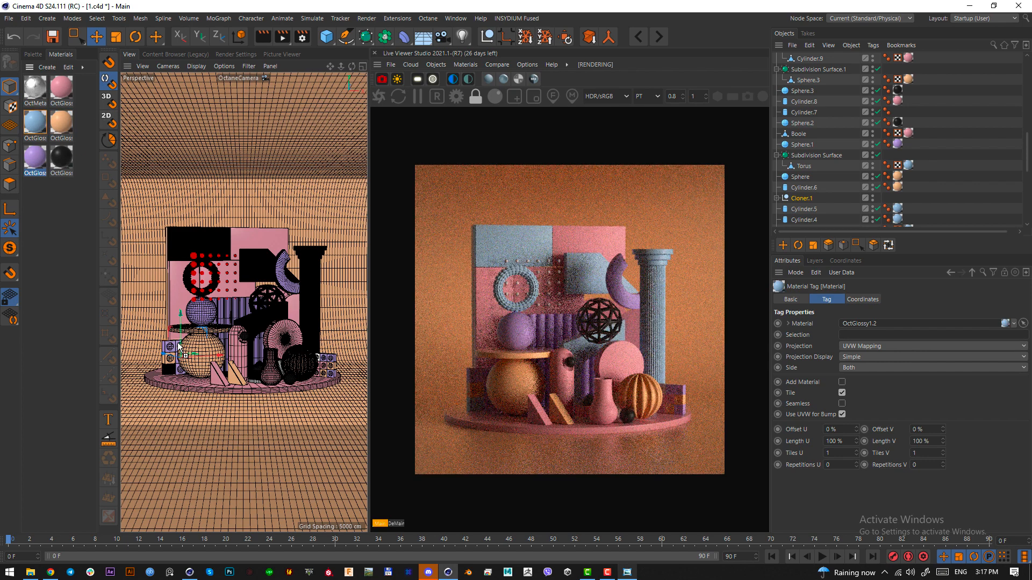
key("ctrl+z")
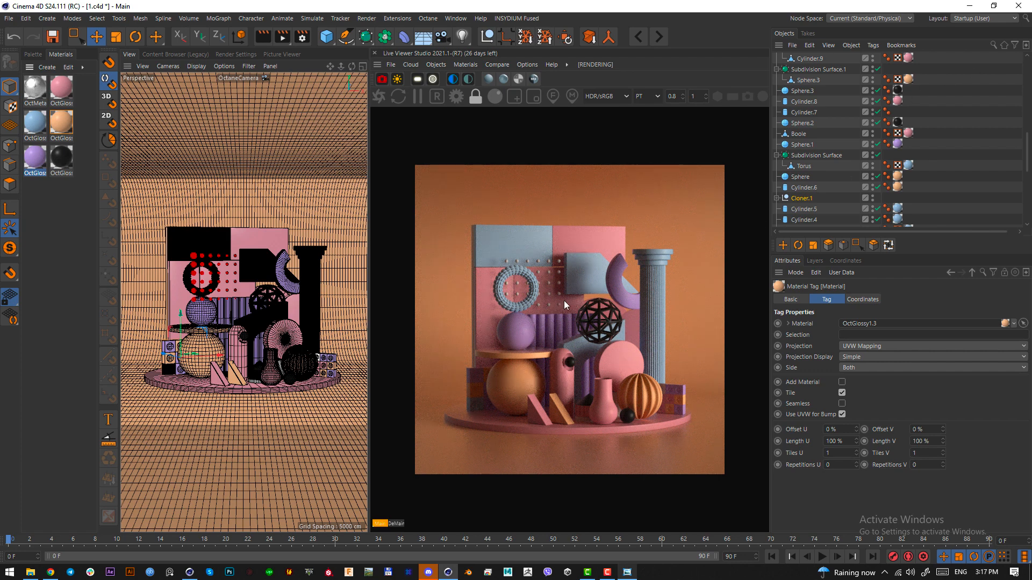
Apply the peach material to Cloner.3, the grid of small spheres on the back panel
scroll(822, 92, "up", 5)
left_click(806, 70)
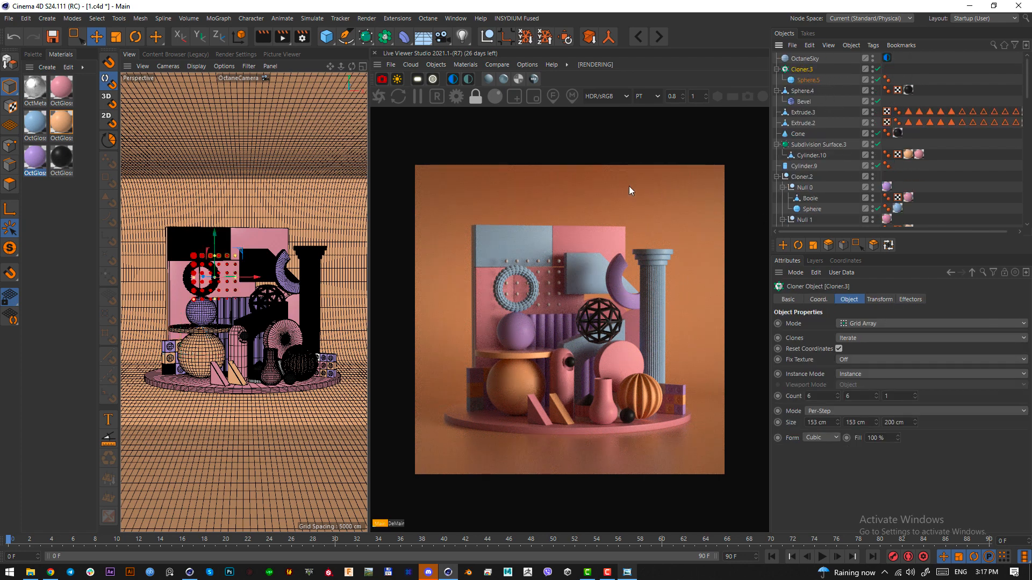
right_click(63, 123)
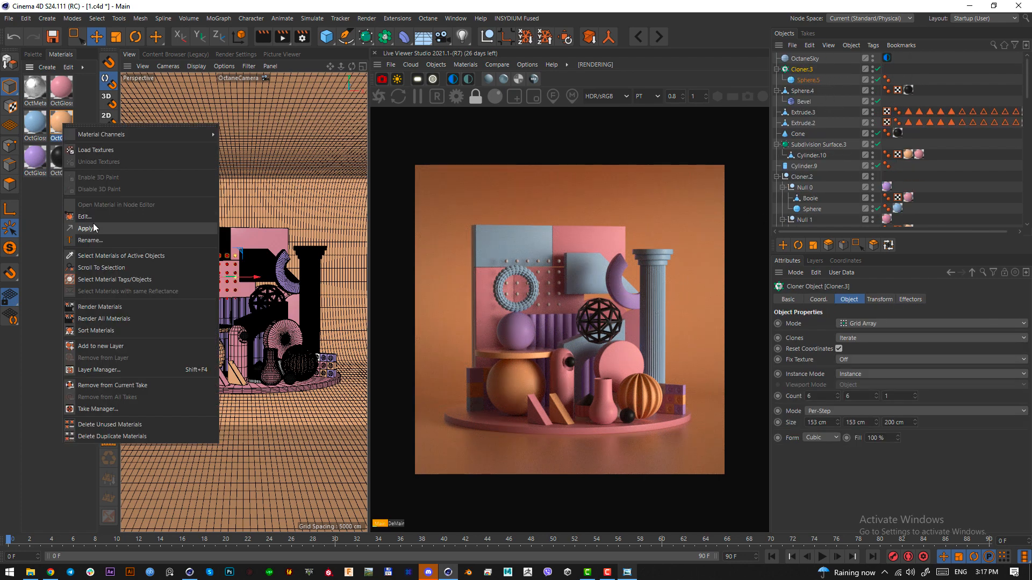
left_click(93, 224)
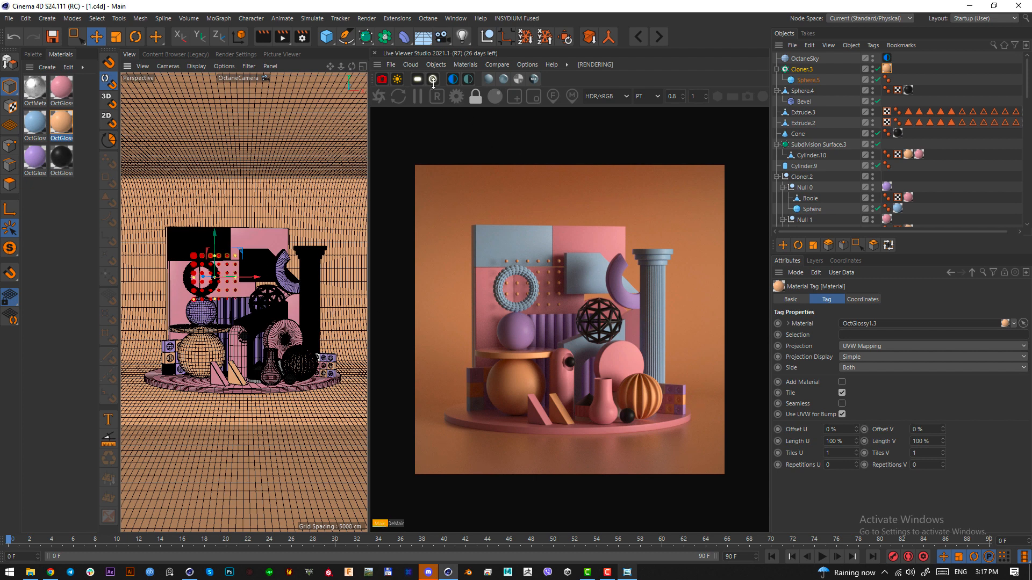
Add an Octane area light and rotate it about 71 degrees in the top view
left_click(416, 78)
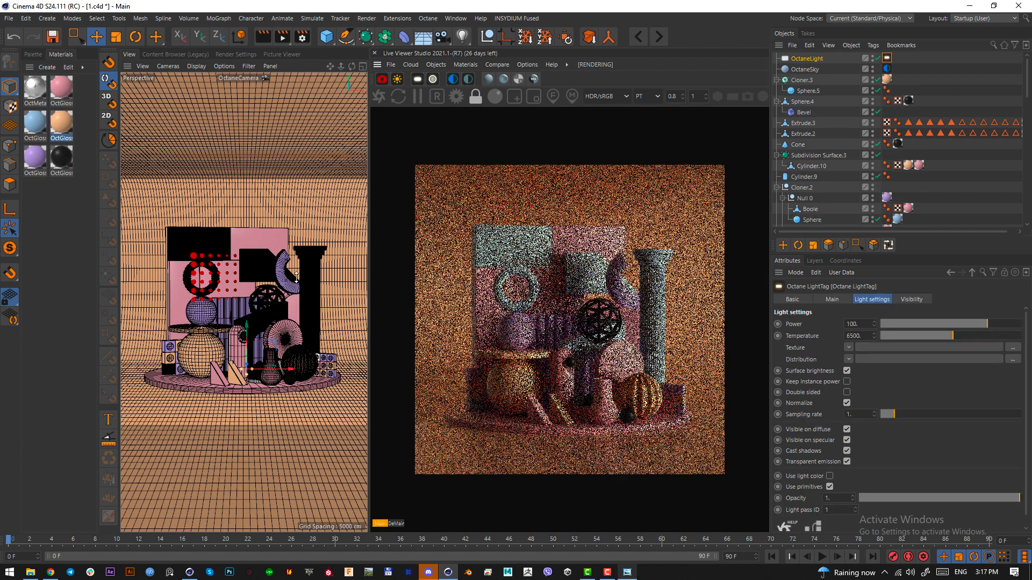
key("F2")
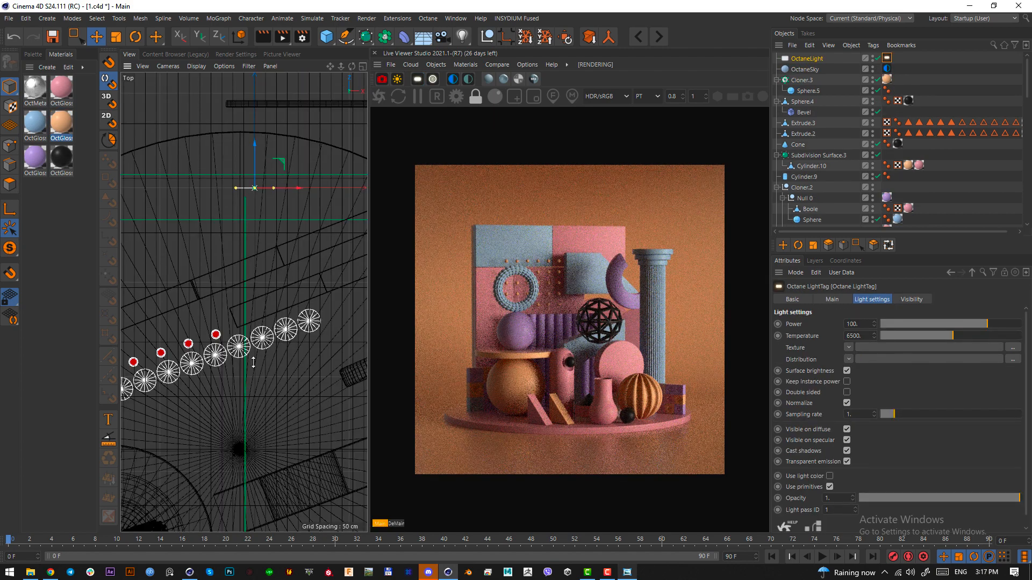
scroll(253, 362, "down", 10)
key("r")
left_click_drag(281, 342, 320, 306)
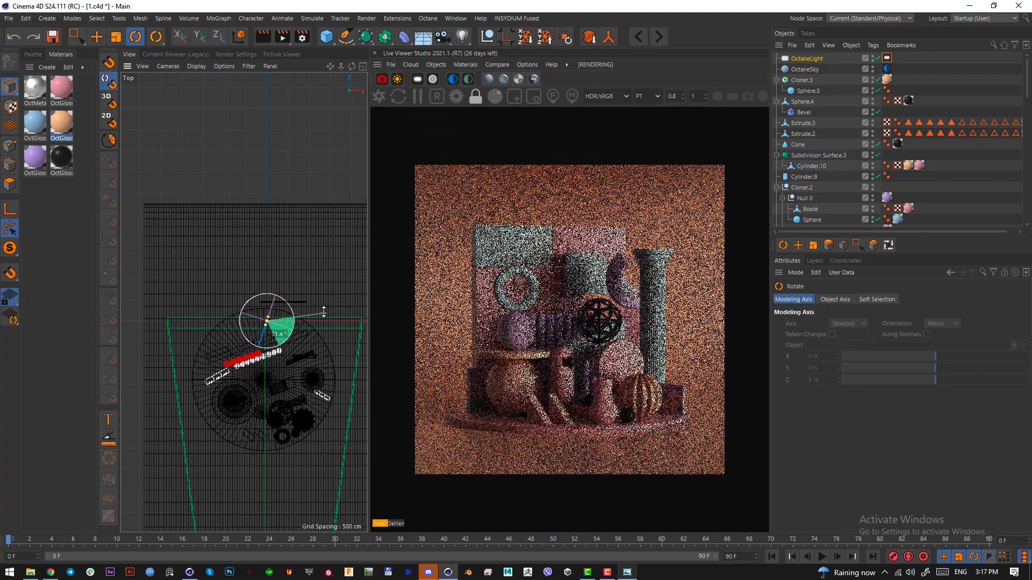
Move the area light to the right-hand side of the set and raise it above the floor in the front view
scroll(236, 322, "down", 2)
key("e")
left_click_drag(236, 275, 272, 364)
scroll(275, 363, "down", 2)
key("F4")
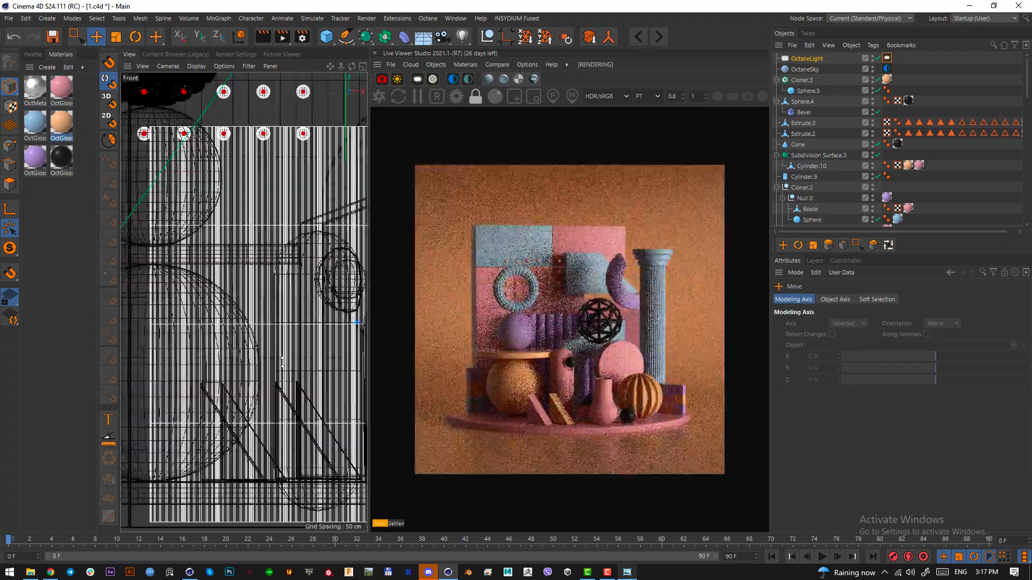
scroll(189, 378, "down", 6)
scroll(189, 378, "down", 2)
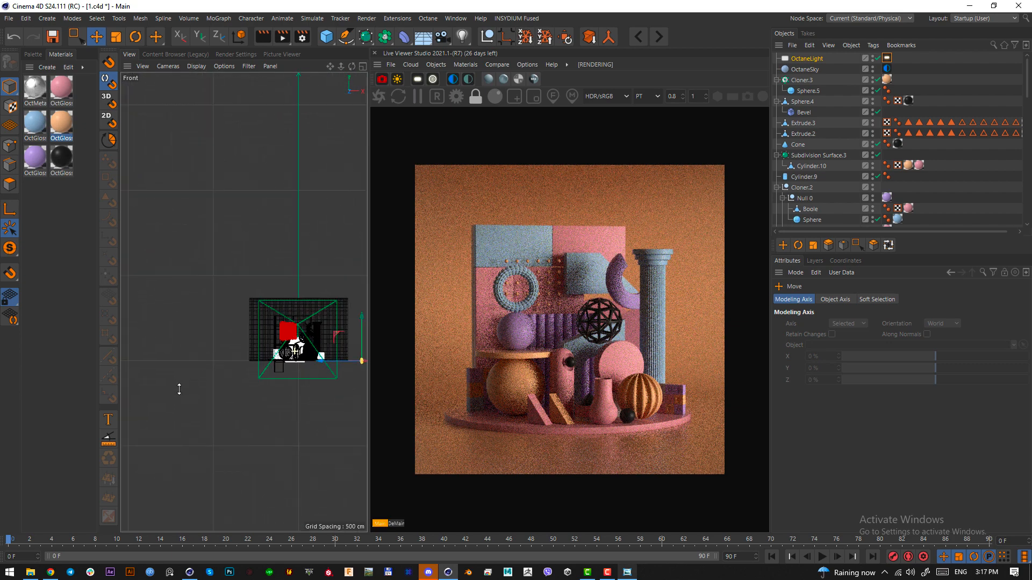
scroll(272, 392, "down", 2)
left_click_drag(270, 398, 269, 378)
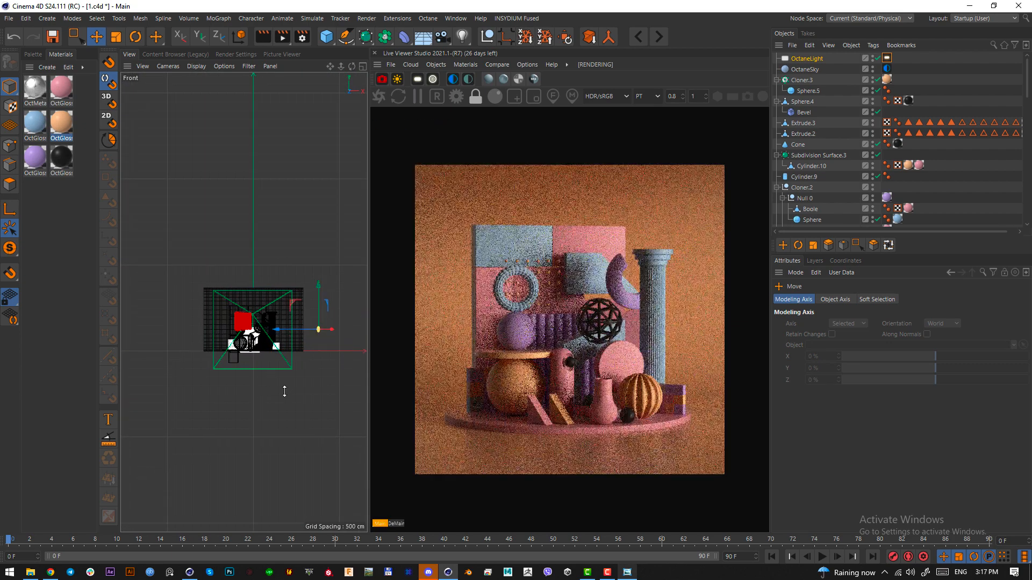
Enlarge the area light into a wide rectangle in the side view and shift it about 698 cm in the top view
key("F3")
scroll(322, 333, "up", 3)
scroll(323, 333, "down", 6)
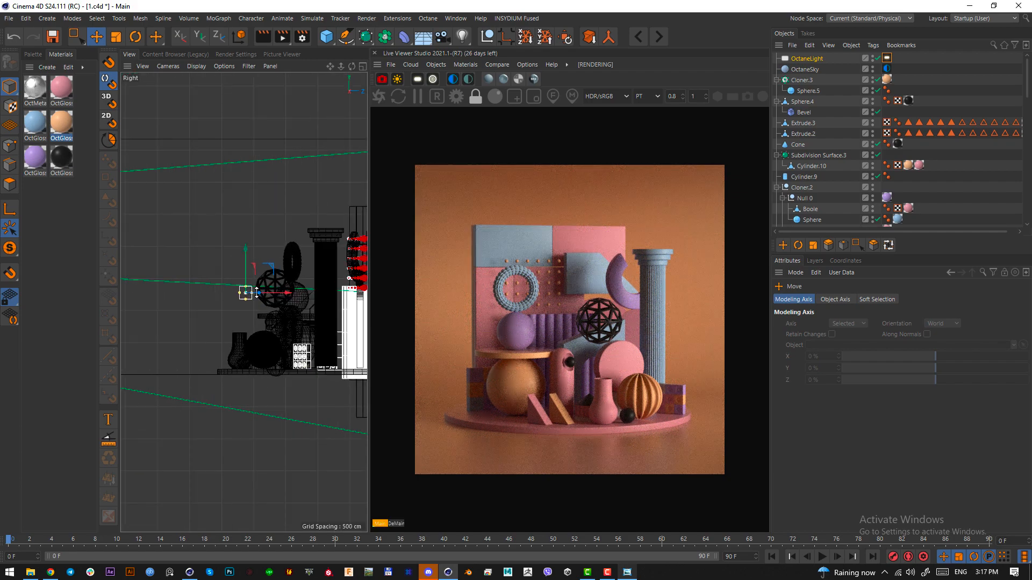
left_click_drag(256, 292, 250, 248)
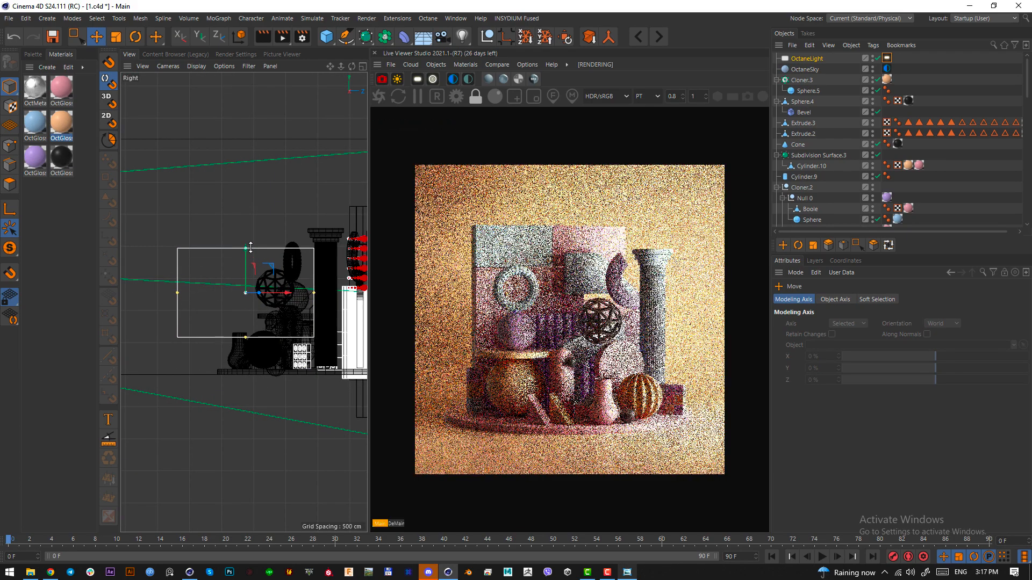
key("F2")
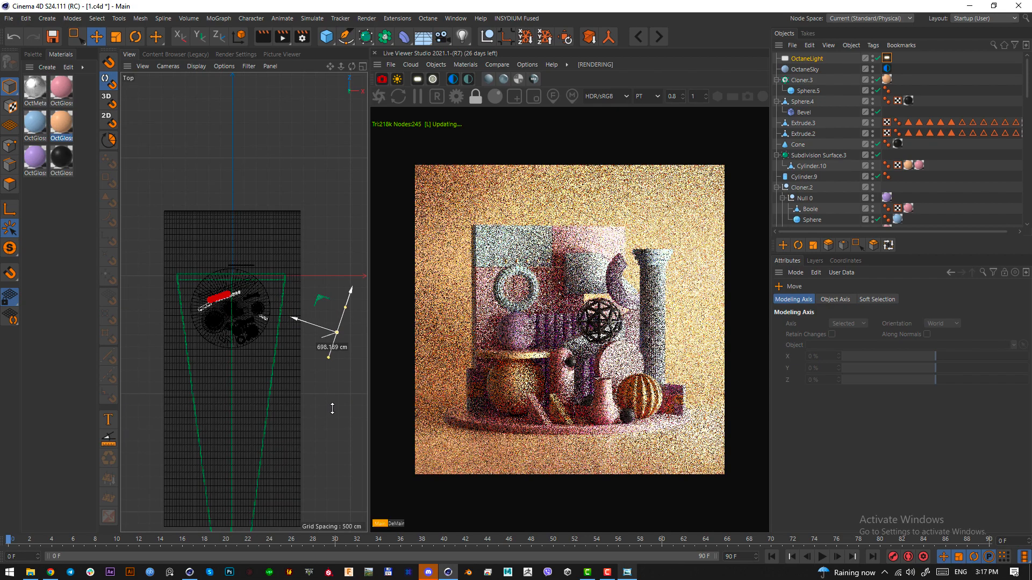
key("F1")
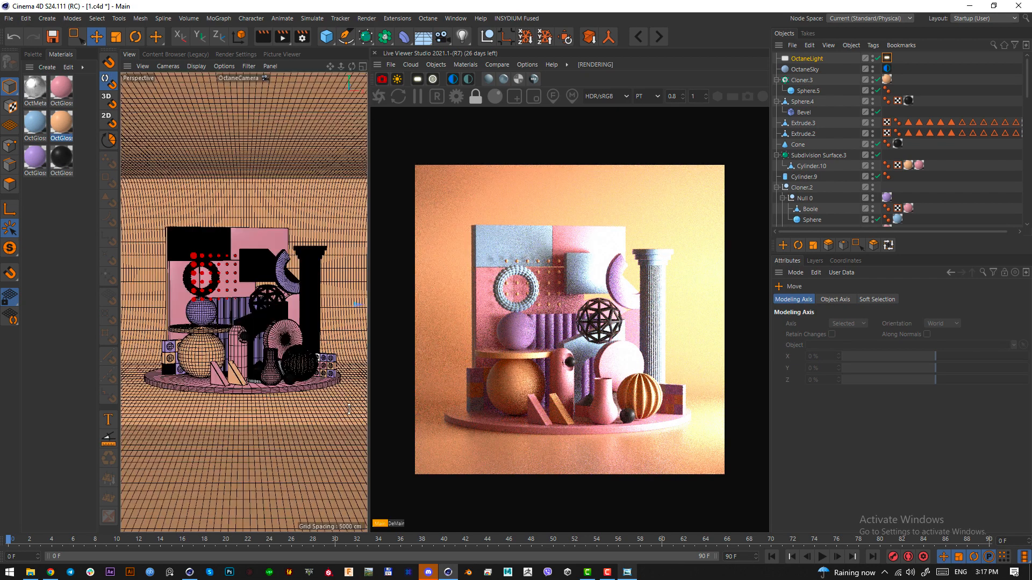
Lower the Octane area light's power to about 26.7
left_click(886, 57)
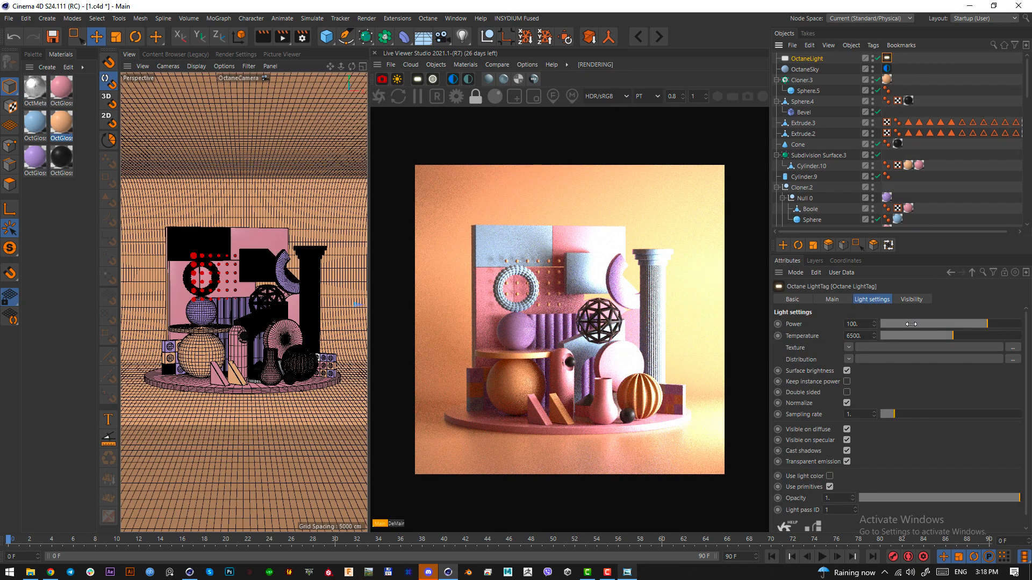
mouse_move(986, 322)
left_mouse_down()
mouse_move(971, 323)
mouse_move(983, 321)
left_mouse_up()
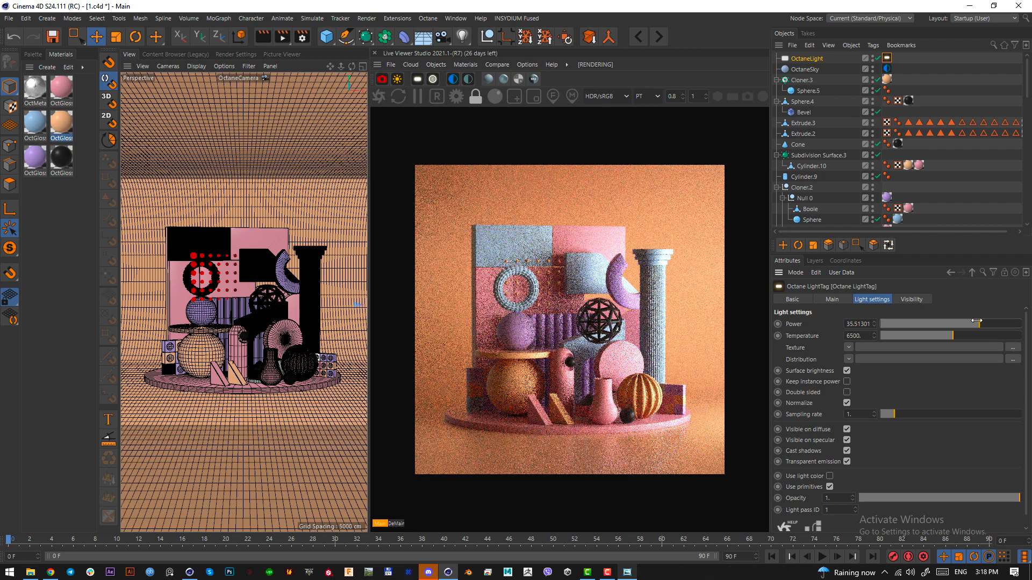
left_click_drag(977, 321, 974, 322)
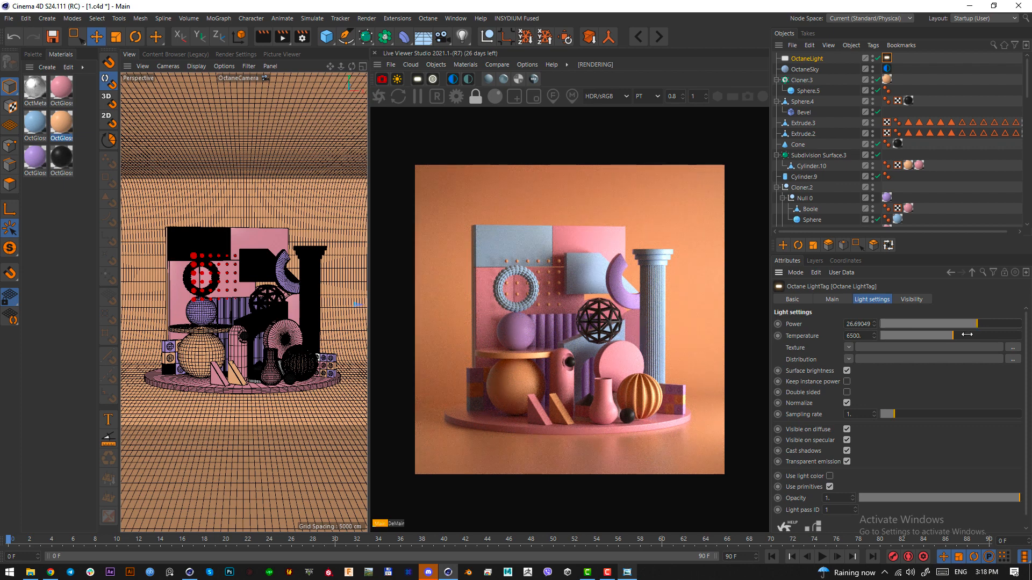
Add a Falloffmap to the light's distribution in Normal vs. vector 180deg mode, with minimum about 0.52 and maximum about 0.94
left_click(849, 359)
mouse_move(876, 249)
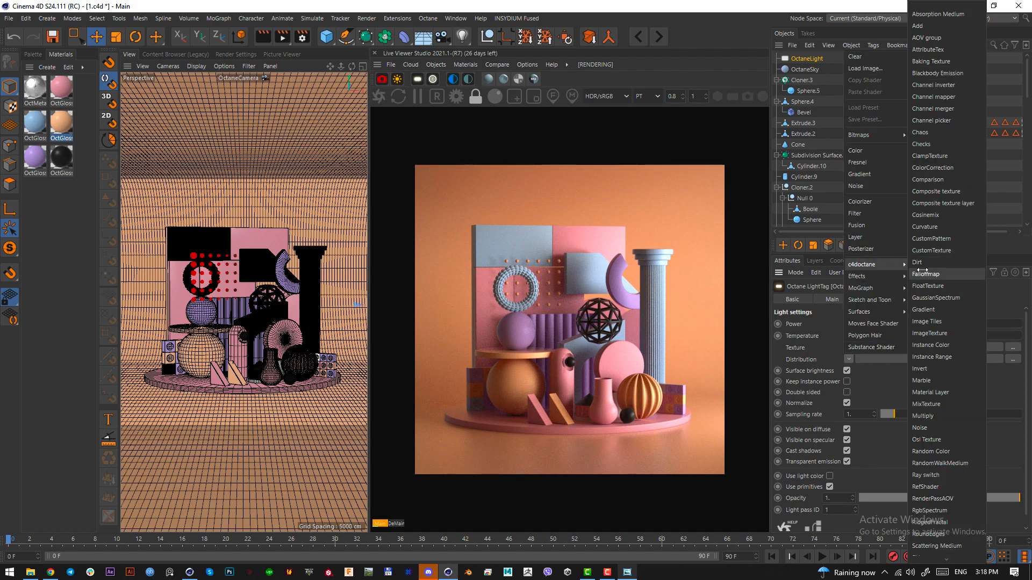
left_click(947, 274)
left_click(928, 359)
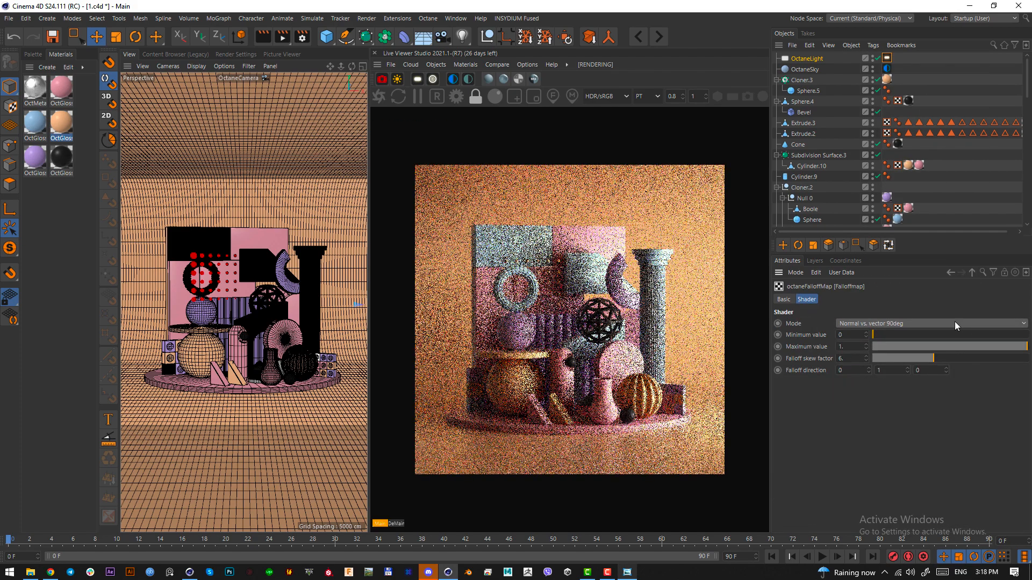
left_click_drag(905, 335, 924, 334)
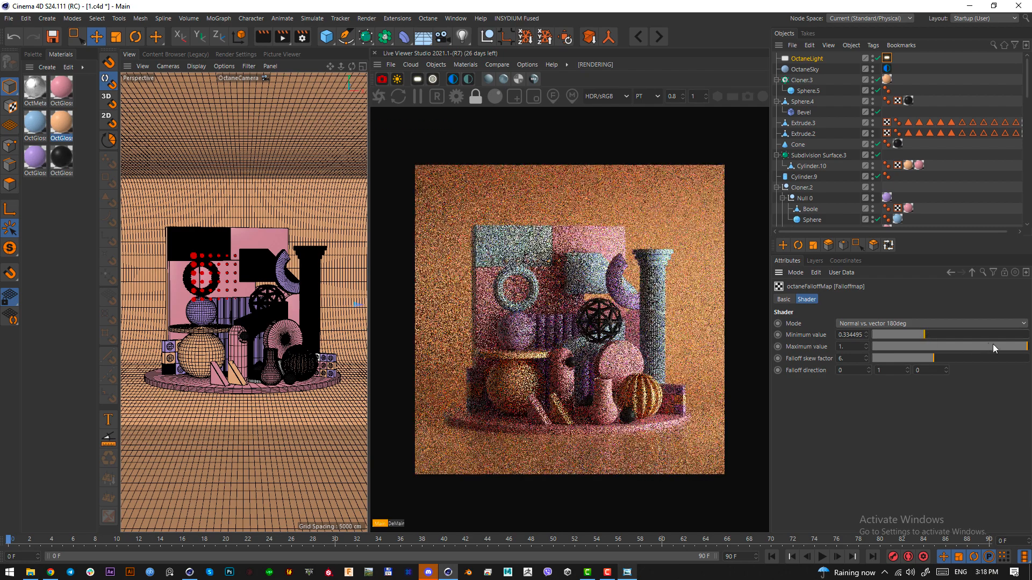
mouse_move(995, 347)
left_mouse_down()
mouse_move(977, 348)
mouse_move(1004, 347)
left_mouse_up()
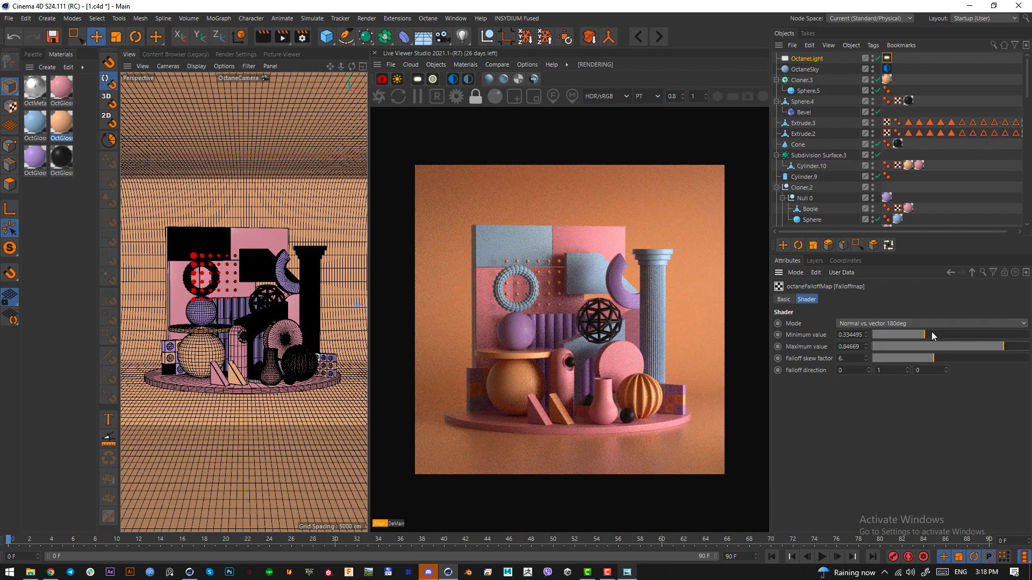
left_click_drag(932, 335, 1017, 347)
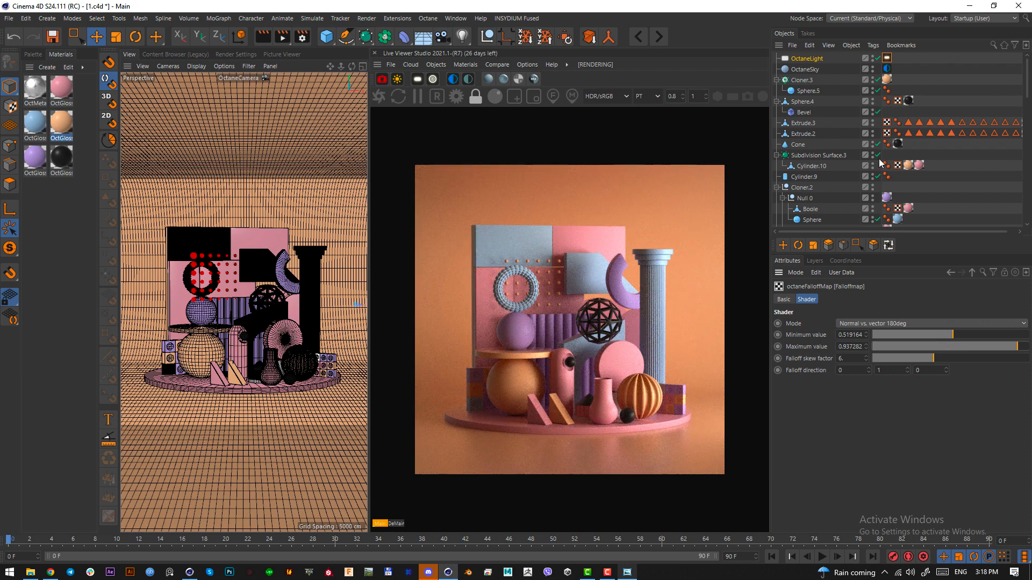
Duplicate the area light to the opposite, left-hand side of the set in the top view and rotate the copy to face the objects
left_click(805, 60)
key("F2")
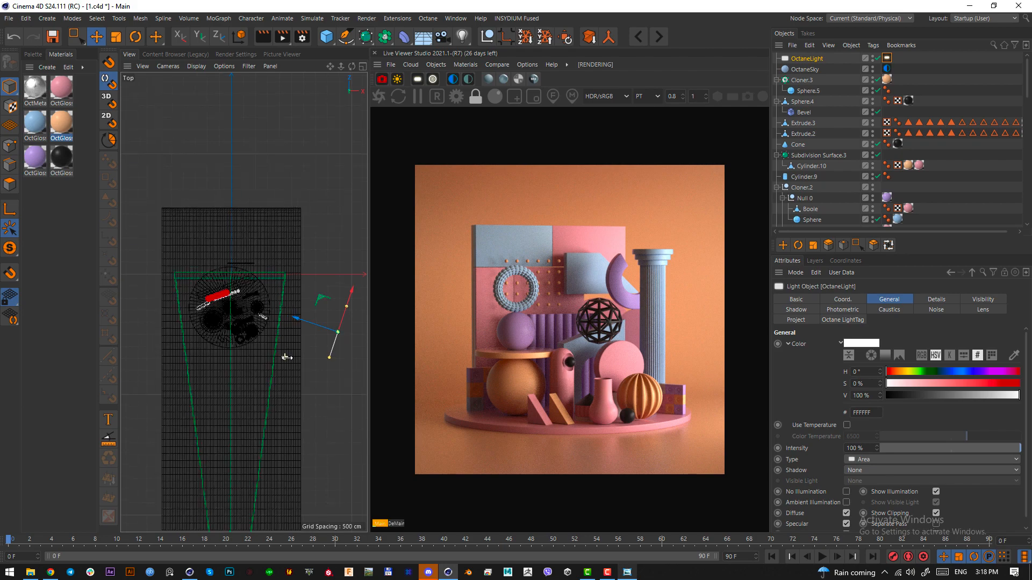
left_click_drag(314, 314, 169, 326, "ctrl")
key("r")
left_click_drag(200, 369, 127, 396)
key("e")
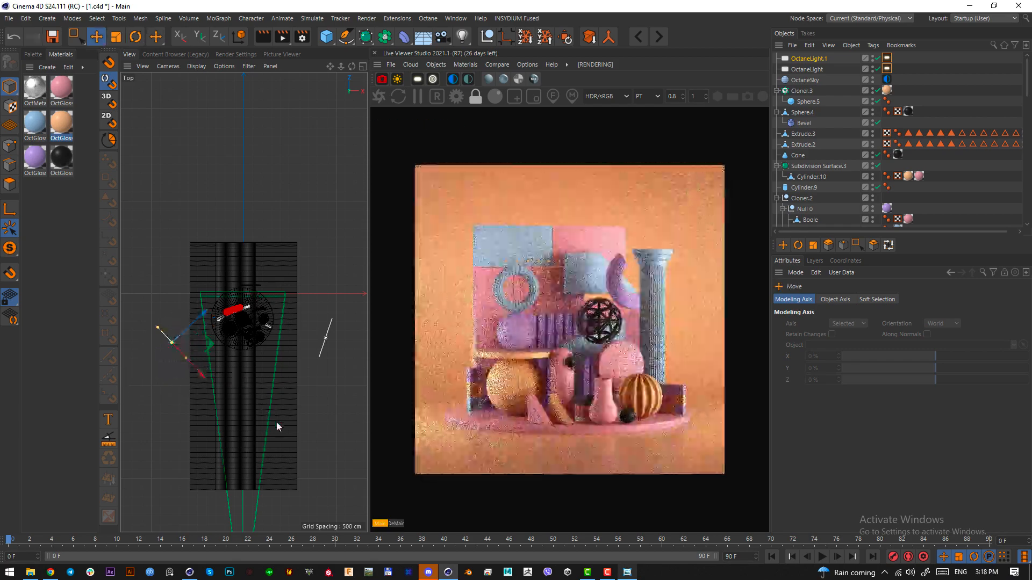
left_click_drag(210, 369, 253, 367)
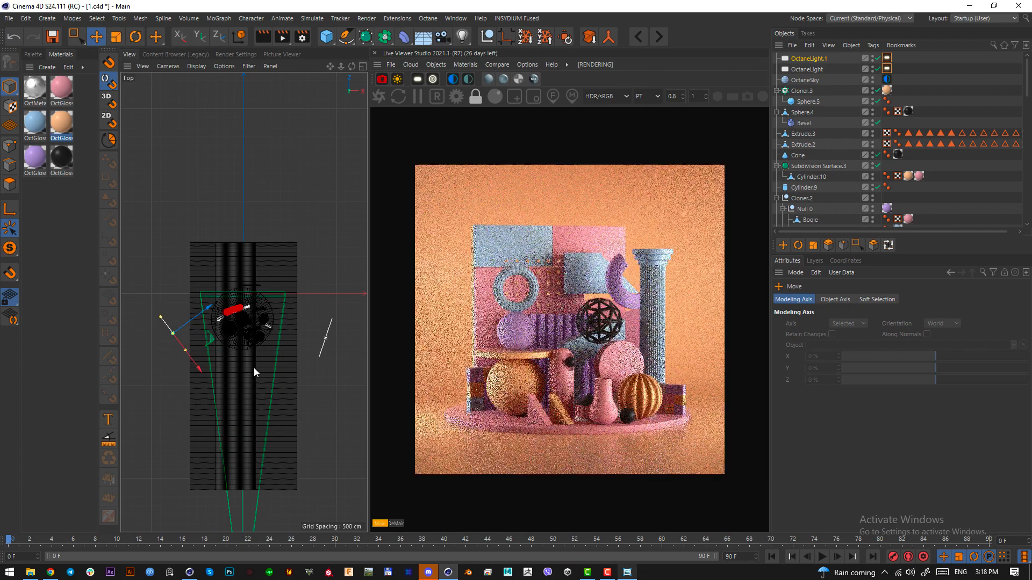
key("F1")
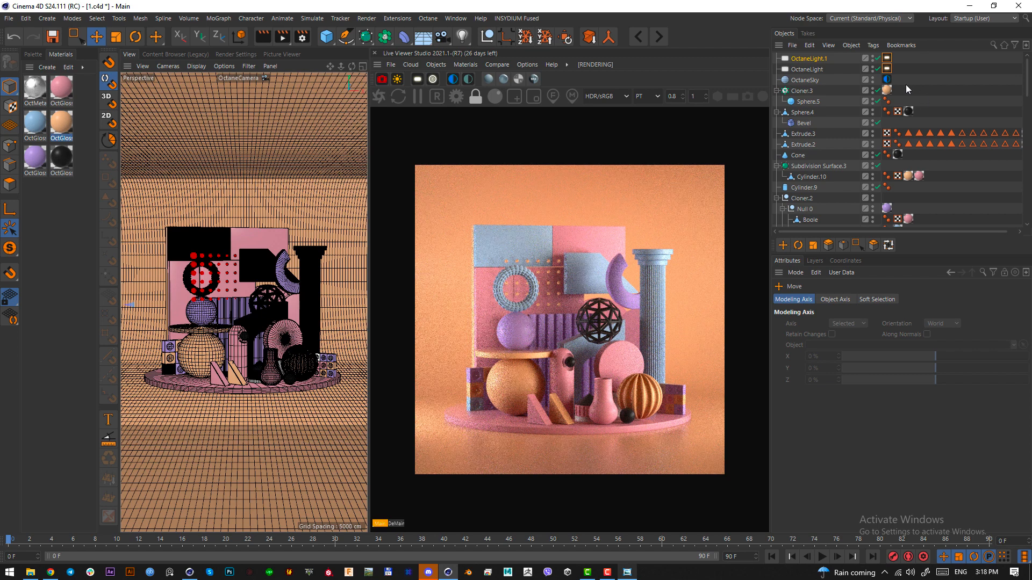
Set the duplicated light's power to 17
left_click(886, 58)
double_click(859, 324)
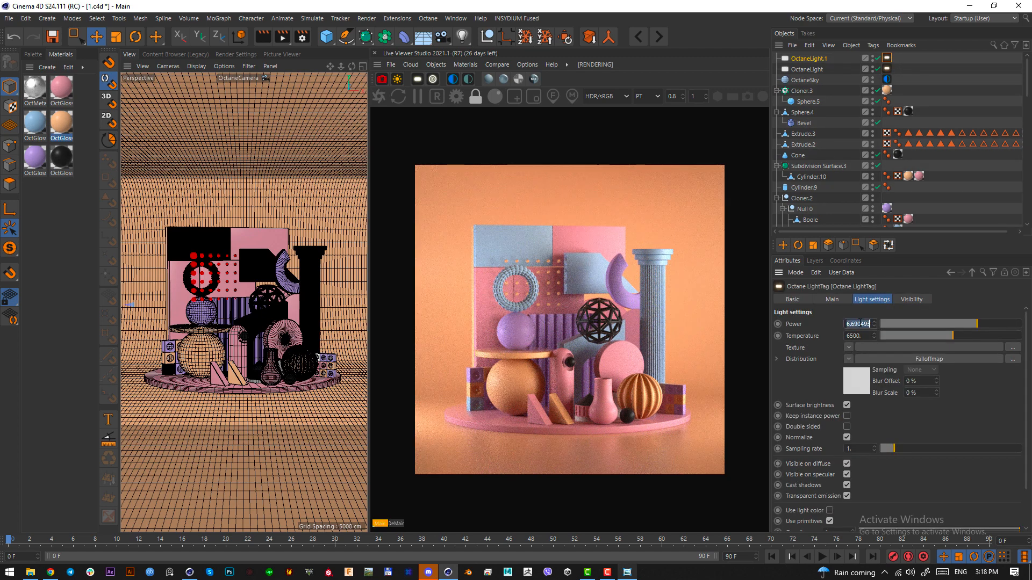
type("17")
key("Return")
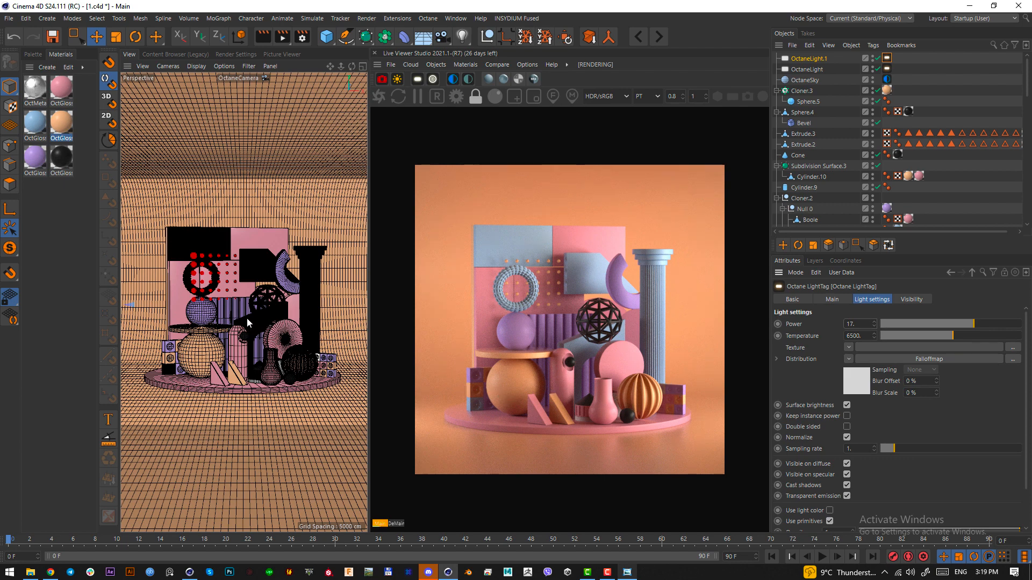
Reframe the Octane camera slightly closer so the still life fills more of the image
left_click_drag(247, 319, 253, 319, "alt")
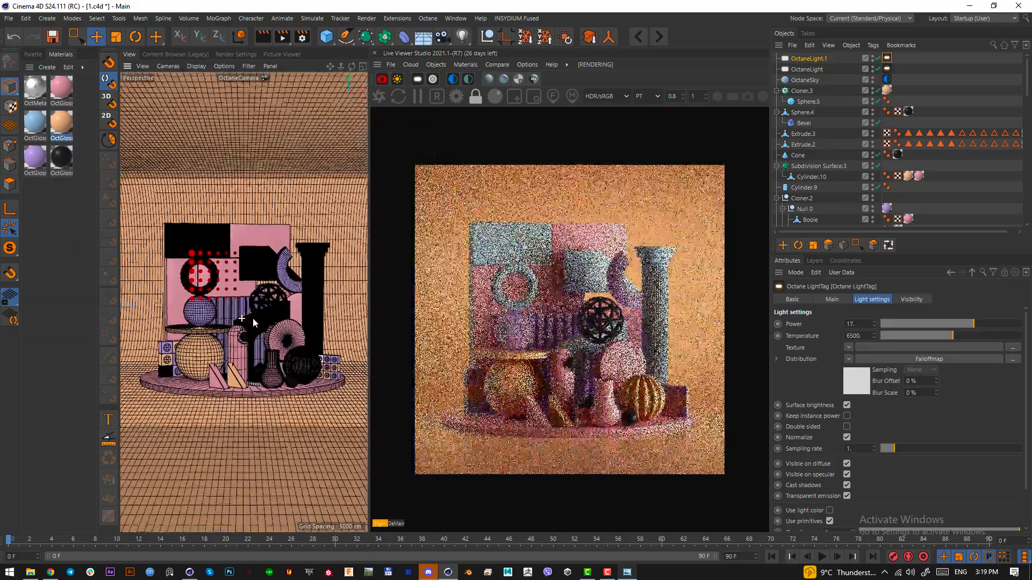
mouse_move(253, 317)
right_mouse_down("alt")
mouse_move(277, 323)
mouse_move(239, 319)
right_mouse_up("alt")
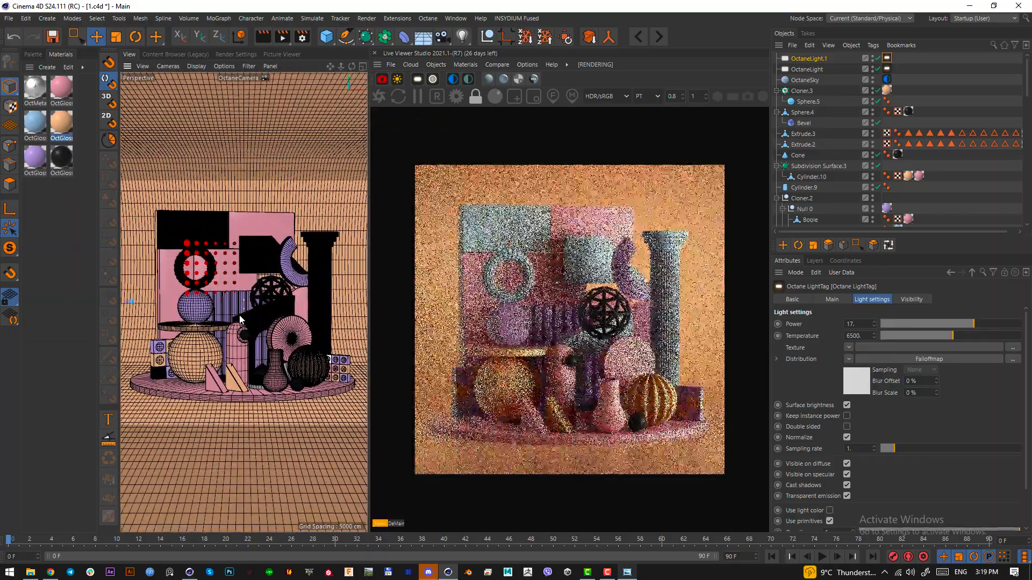
left_click_drag(240, 319, 241, 320, "alt")
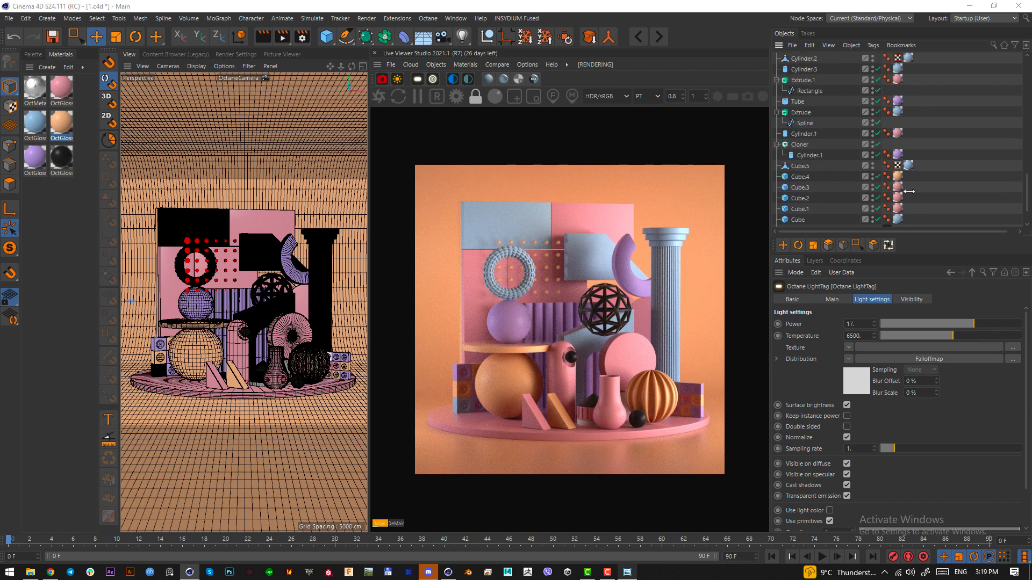
Set the Octane camera's imager response to Agfacolor_Vista_400CD
scroll(892, 161, "down", 10)
left_click(887, 190)
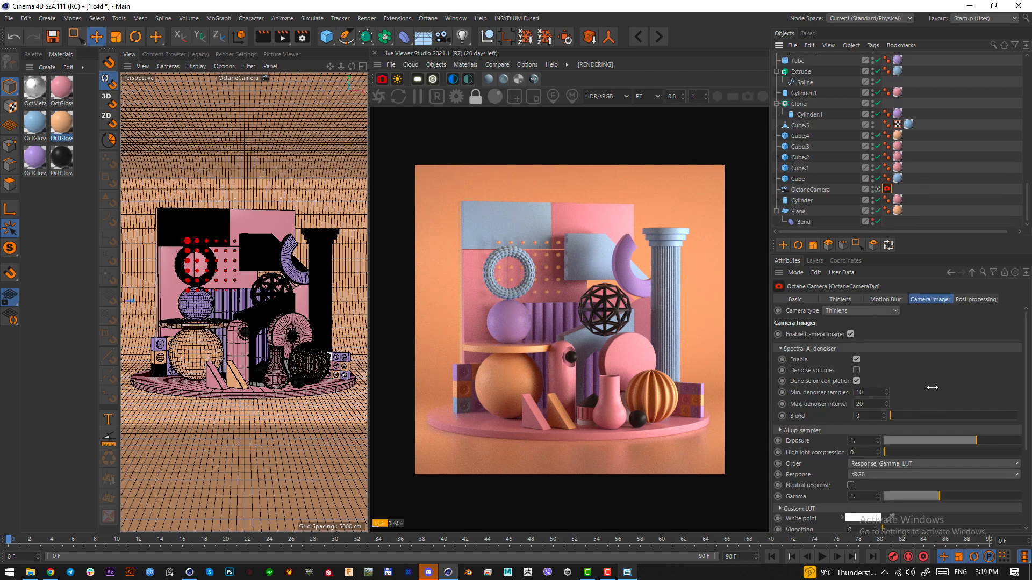
left_click(809, 349)
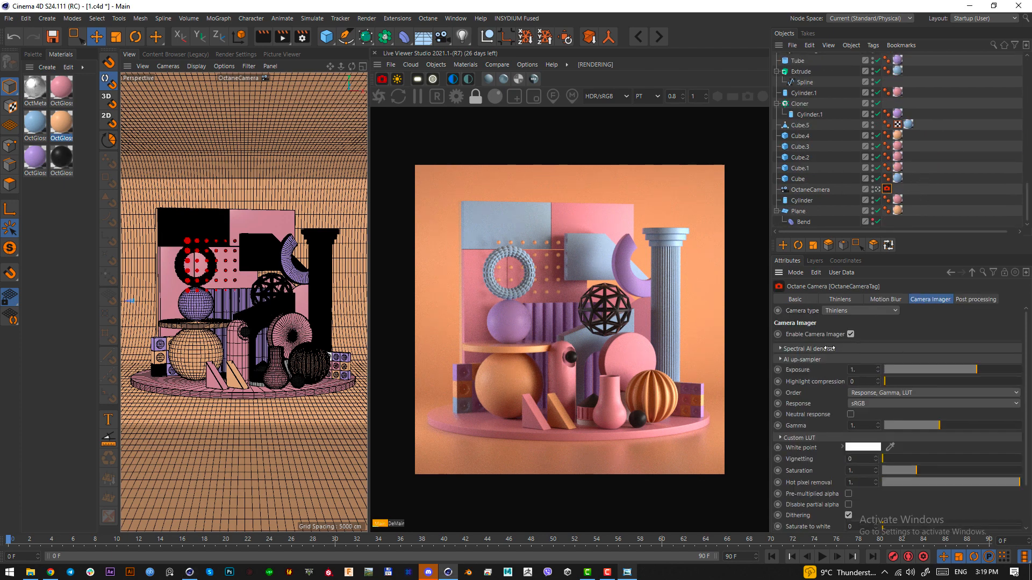
left_click(903, 406)
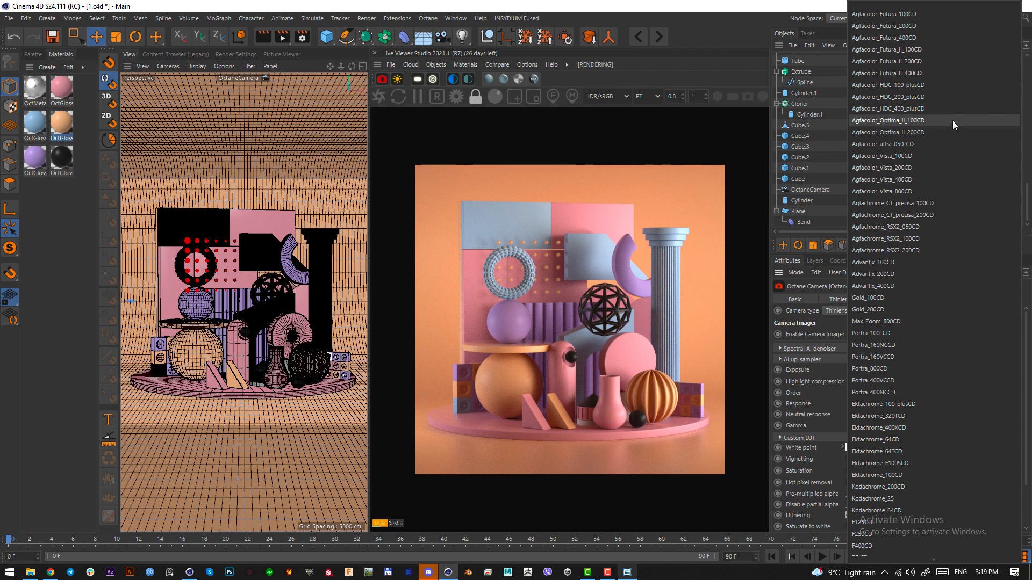
left_click(934, 157)
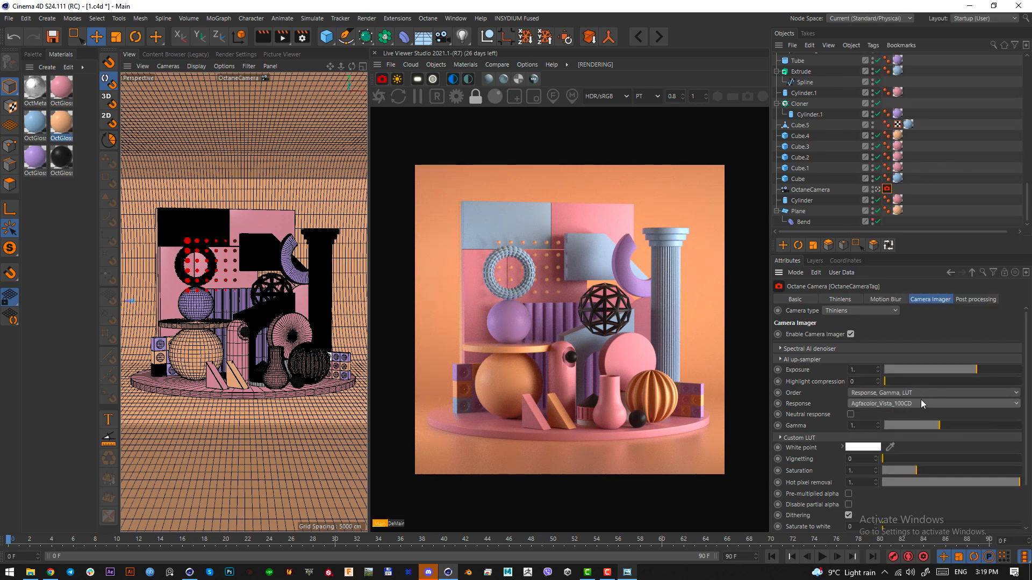
scroll(921, 404, "down", 1)
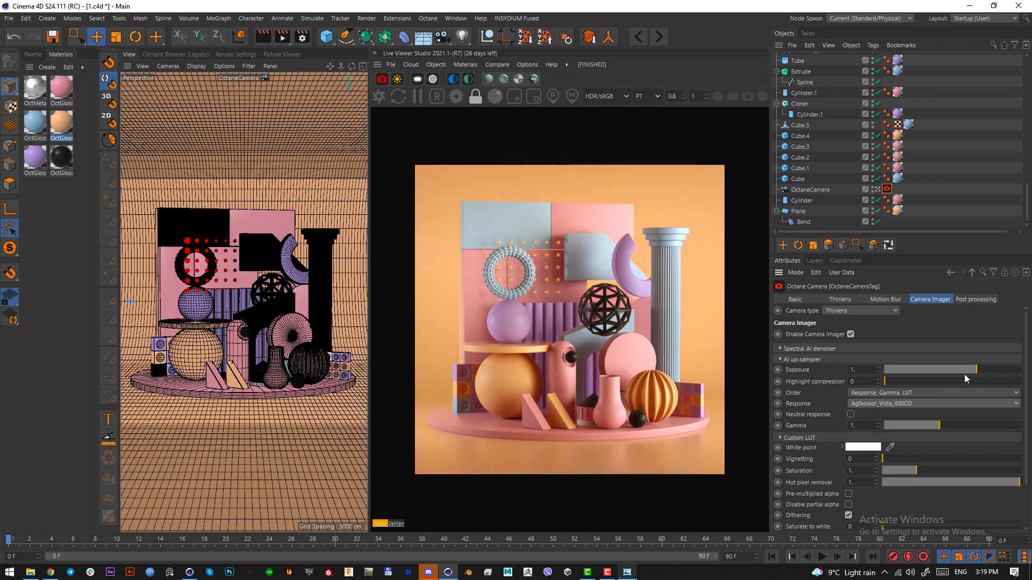
Set the camera imager's exposure to about 1.08 and gamma to about 0.97, and save the scene
left_click_drag(978, 371, 977, 375)
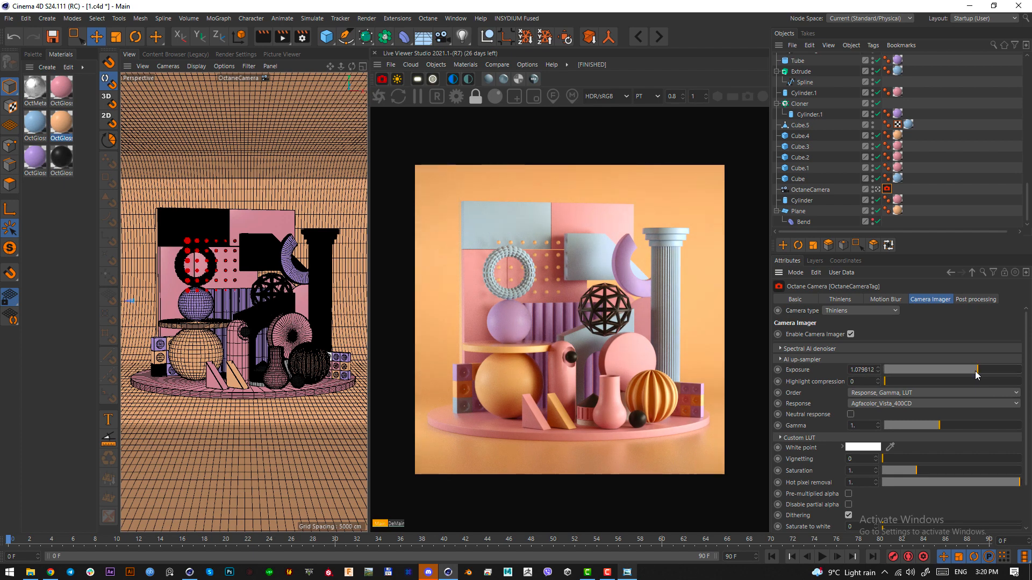
left_click_drag(941, 426, 938, 428)
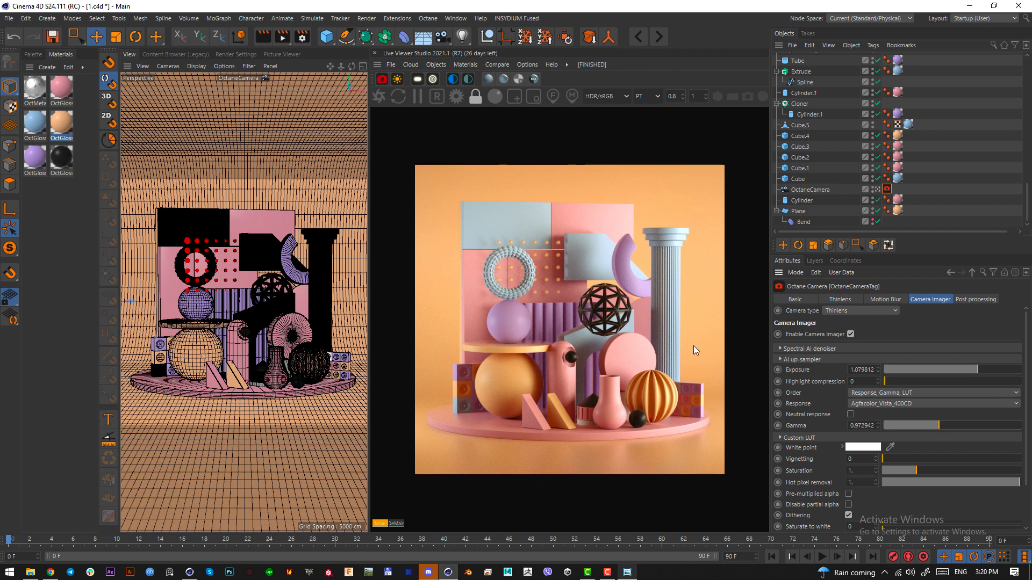
key("ctrl+s")
Add a third Octane area light, move it to the front part of the round platform, and rotate it in the top view
left_click(417, 80)
key("F2")
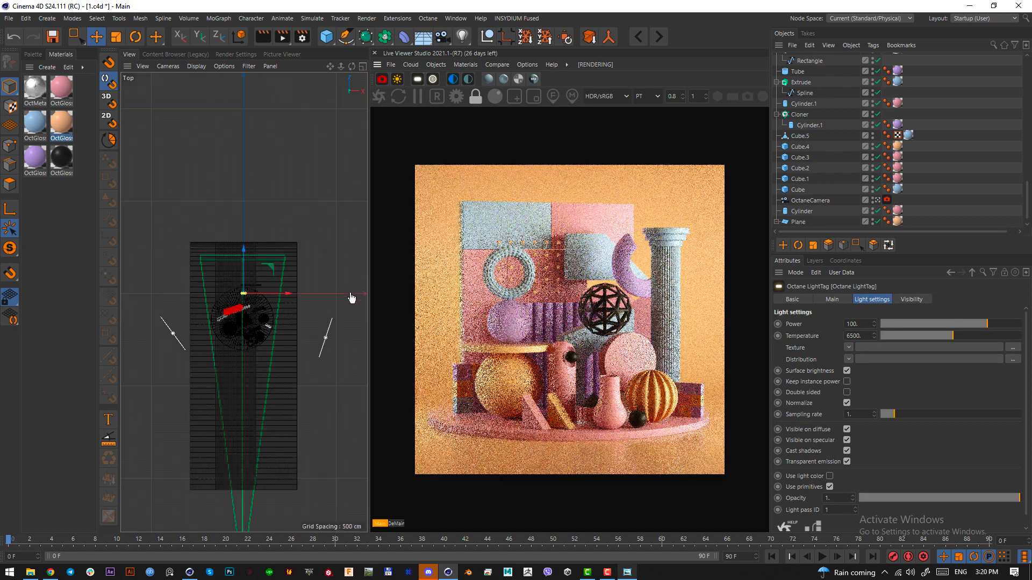
scroll(253, 422, "up", 2)
key("e")
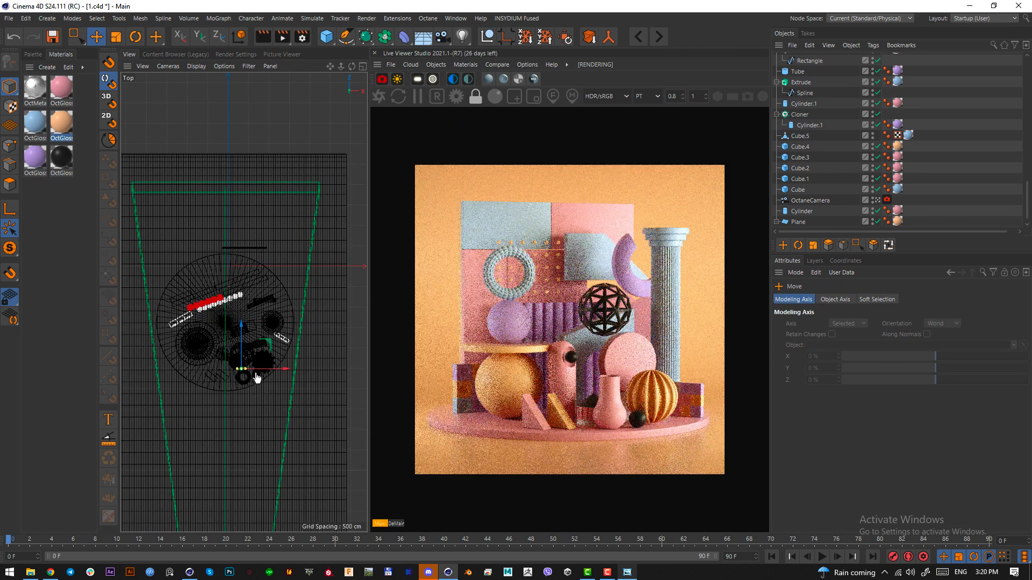
scroll(263, 419, "up", 2)
key("r")
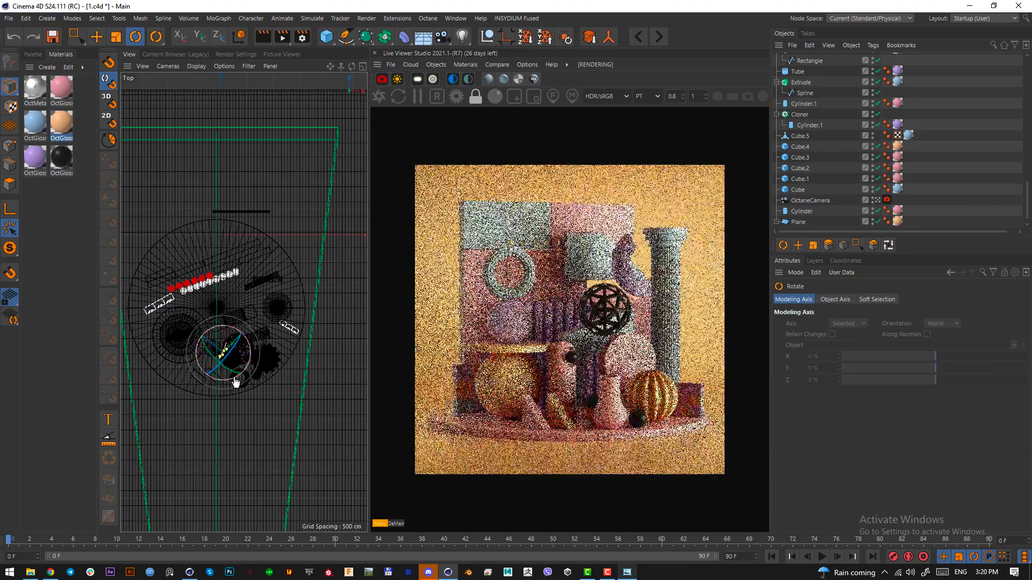
left_click_drag(234, 383, 288, 403)
key("F1")
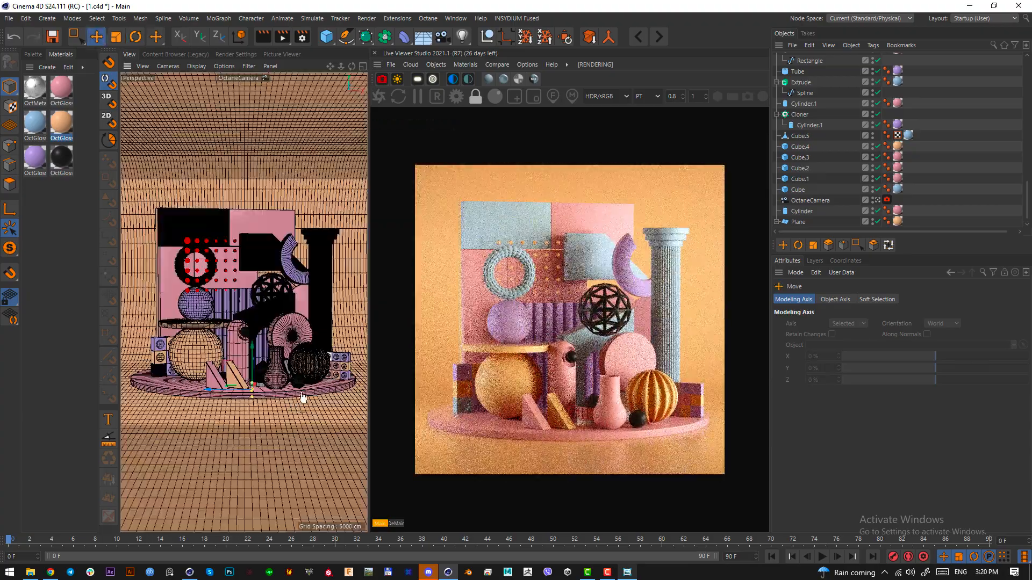
Raise the new area light above the platform and tilt it diagonally in the perspective view
key("e")
left_click_drag(297, 315, 319, 340)
key("r")
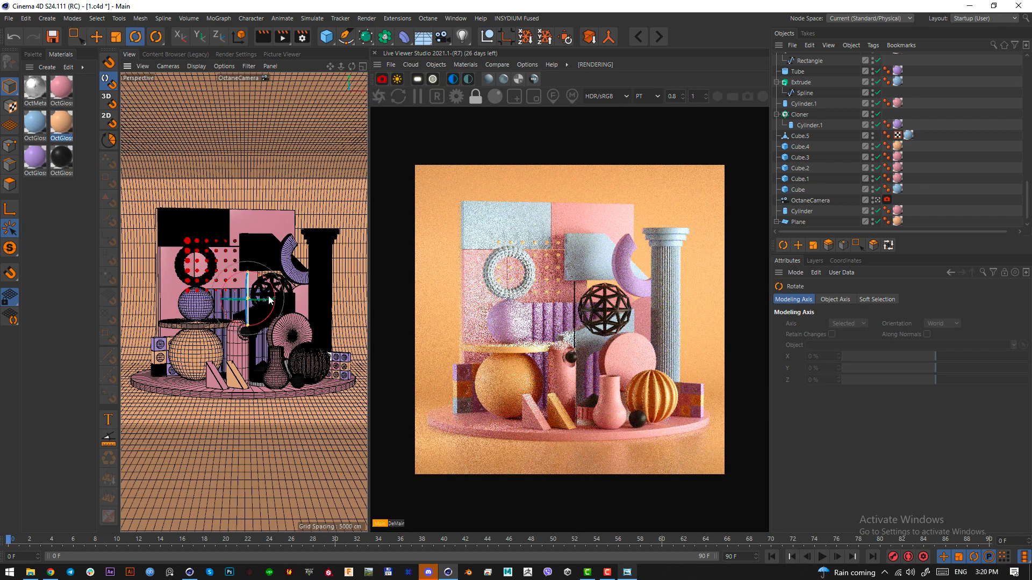
left_click_drag(276, 295, 246, 301)
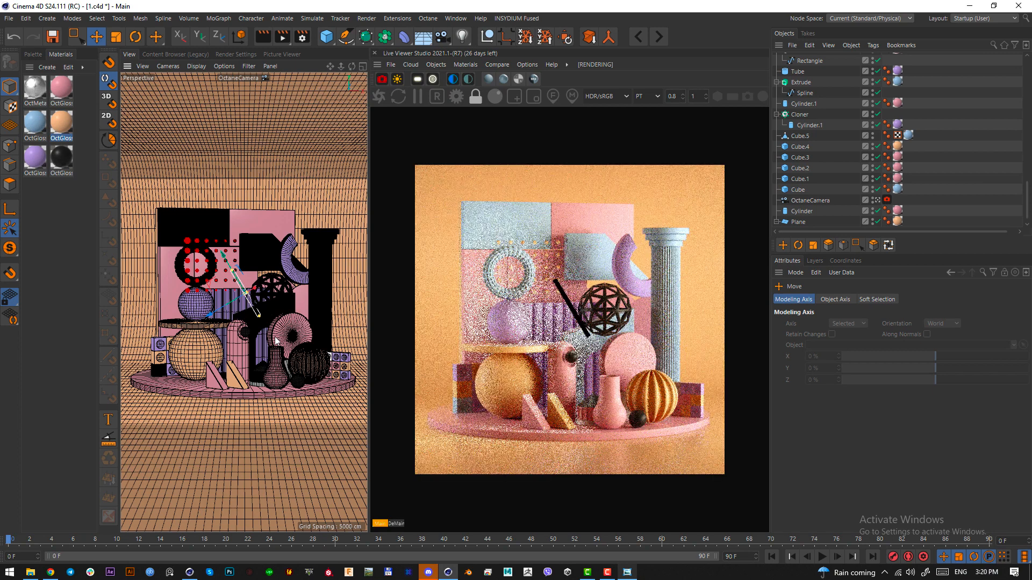
key("e")
Turn off the new light's camera and shadow visibility and set its general visibility to 0
scroll(920, 83, "up", 15)
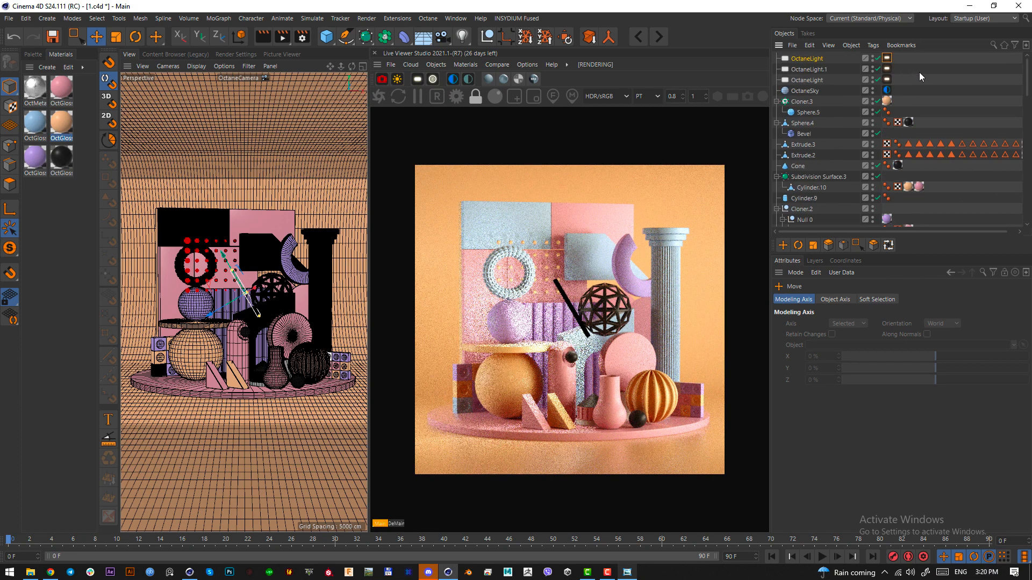
left_click(886, 58)
left_click(911, 300)
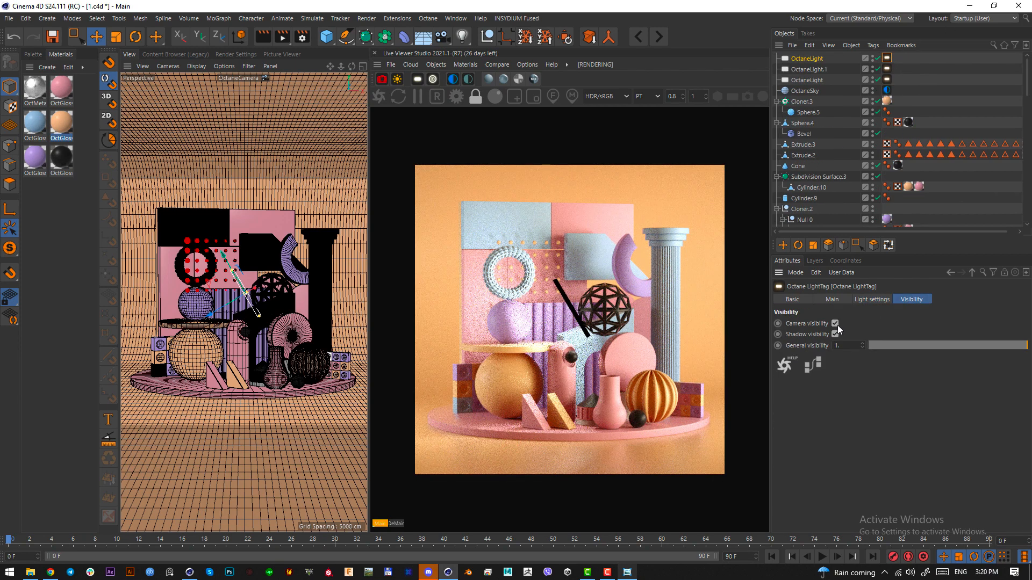
left_click(834, 324)
left_click(834, 334)
left_click_drag(895, 347, 774, 354)
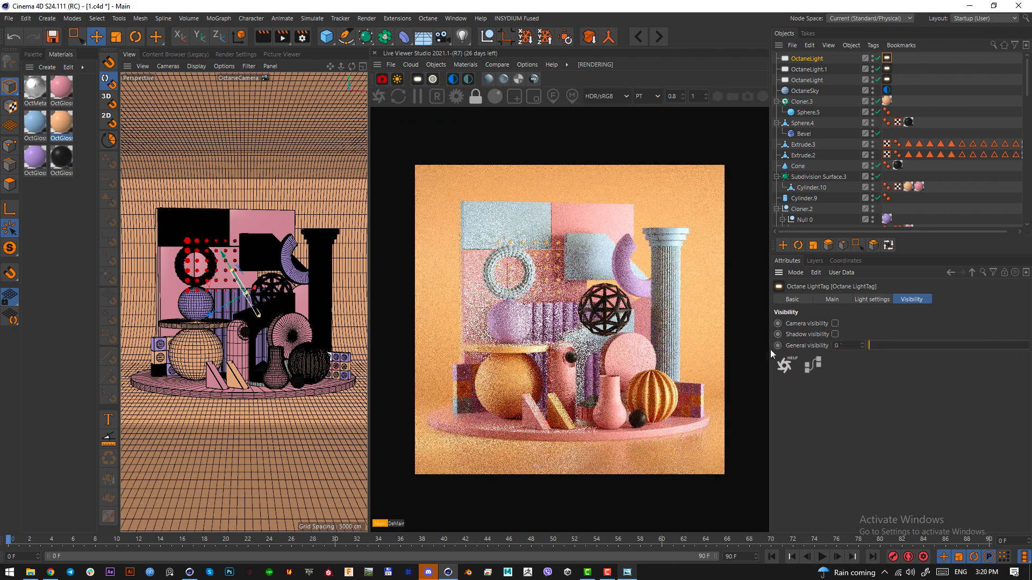
Lower the new light's power to about 44
left_click(872, 299)
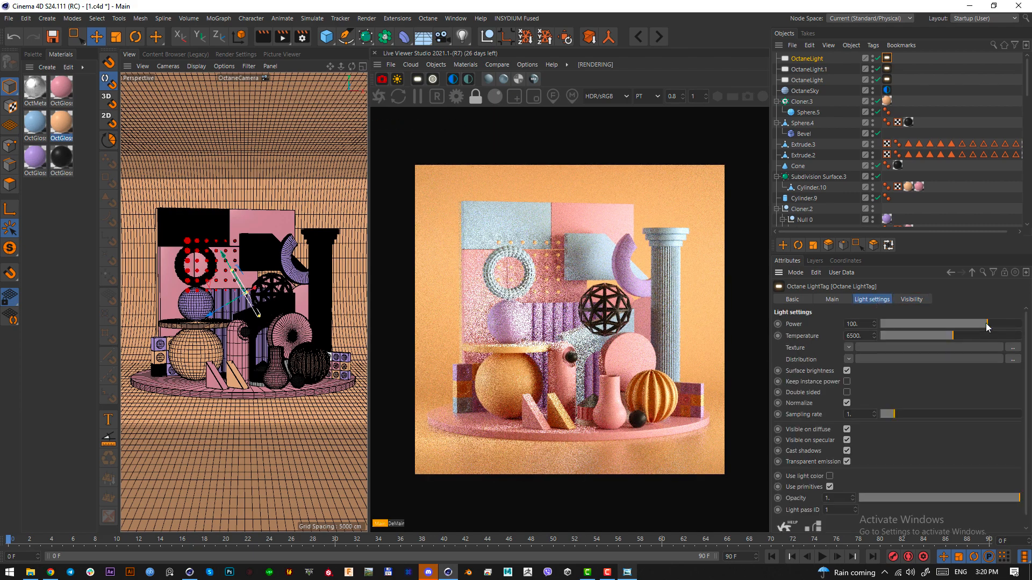
left_click_drag(987, 327, 978, 326)
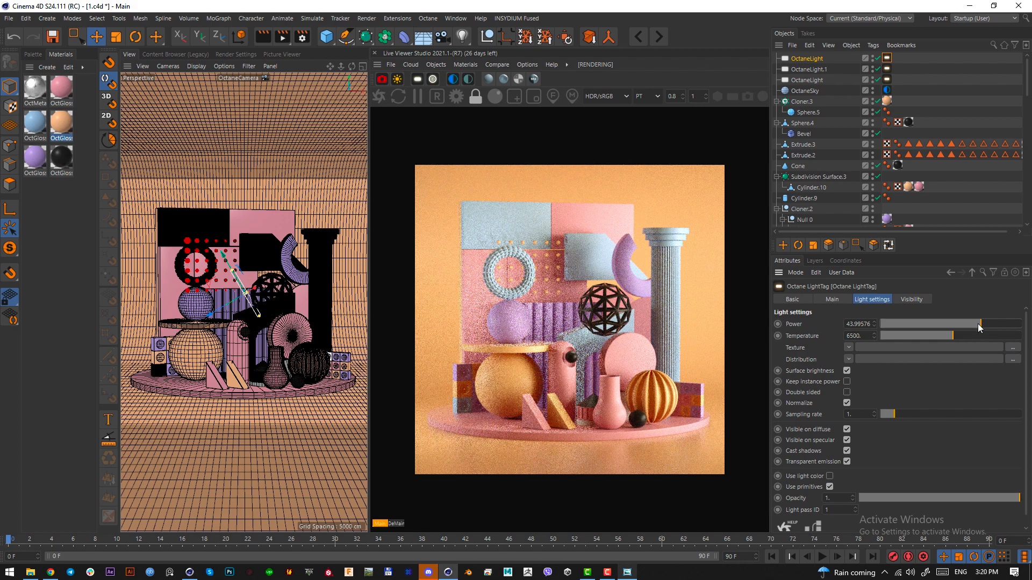
Lower the selected area light's power to about 23 and set its sampling rate to 30
left_click_drag(979, 327, 976, 327)
left_click(863, 412)
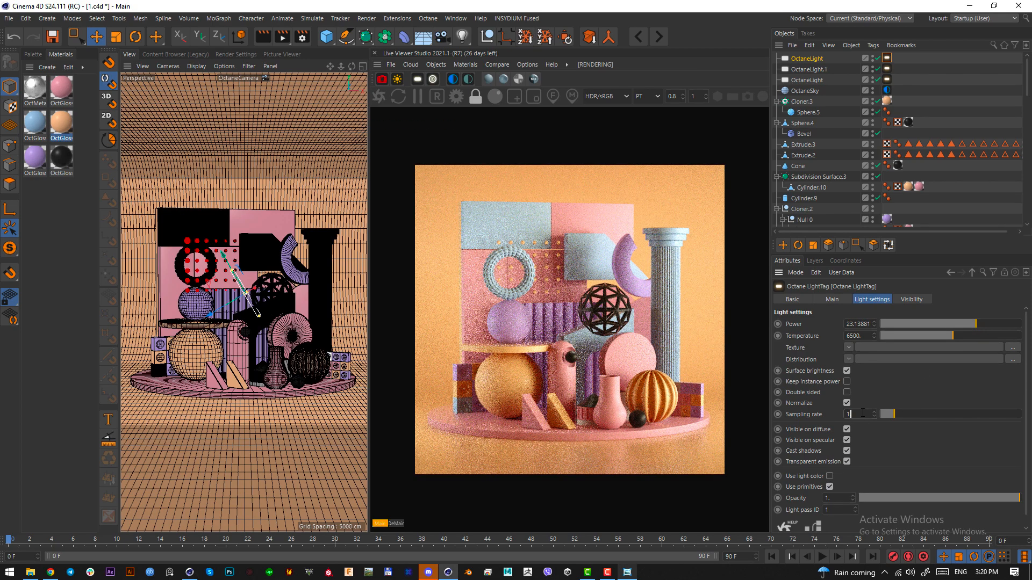
type("30")
key("Return")
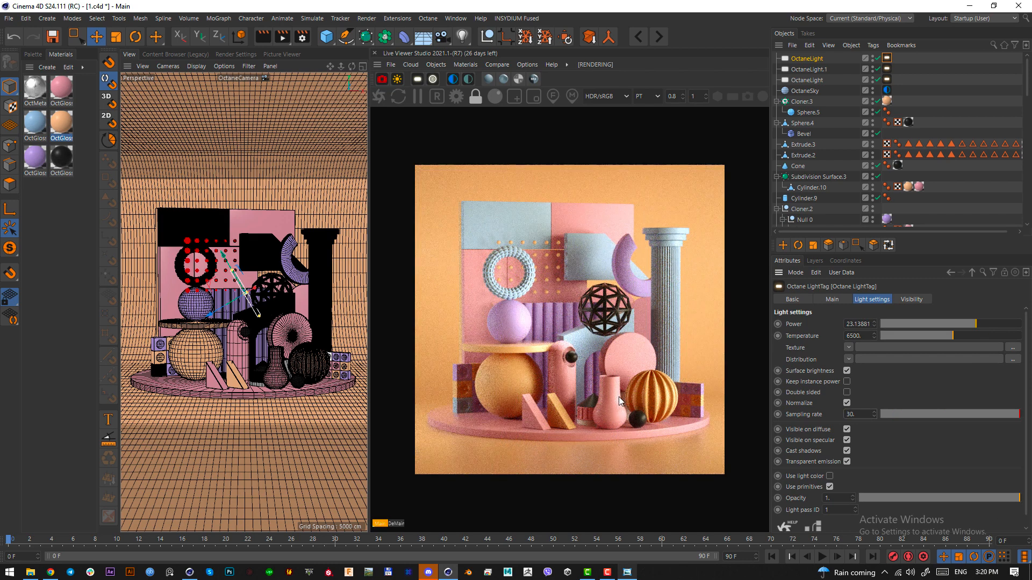
Apply the OctMetal1 material to the wireframe sphere, the small ball beside the vase, and the cone
left_click(98, 182)
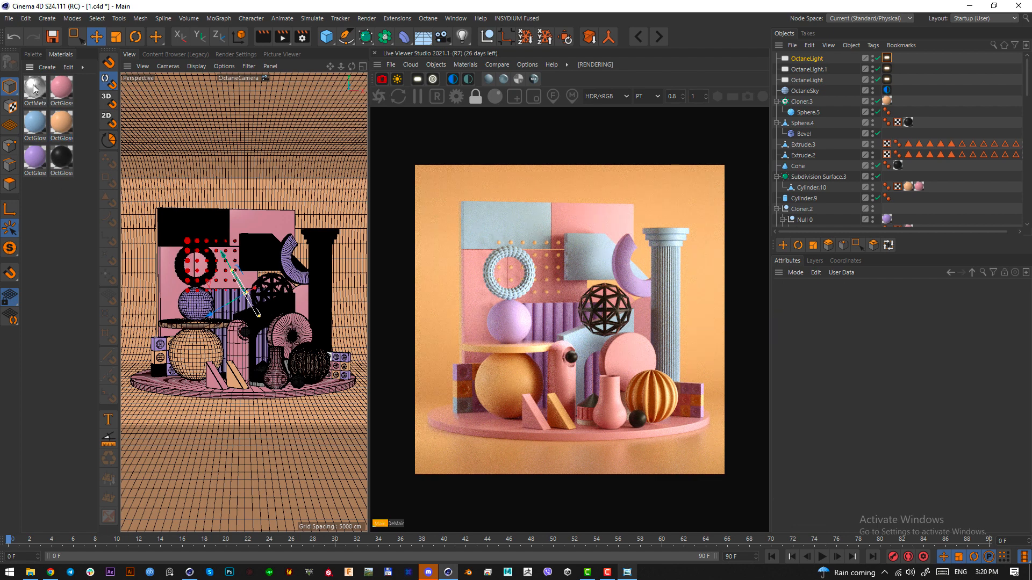
left_click_drag(33, 92, 282, 311)
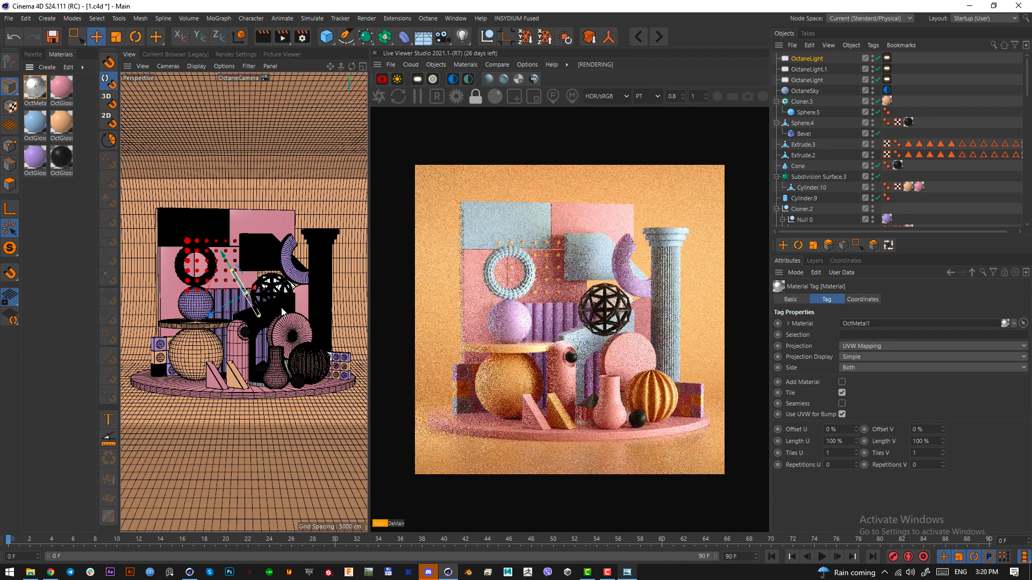
left_click(280, 298)
left_click(246, 291)
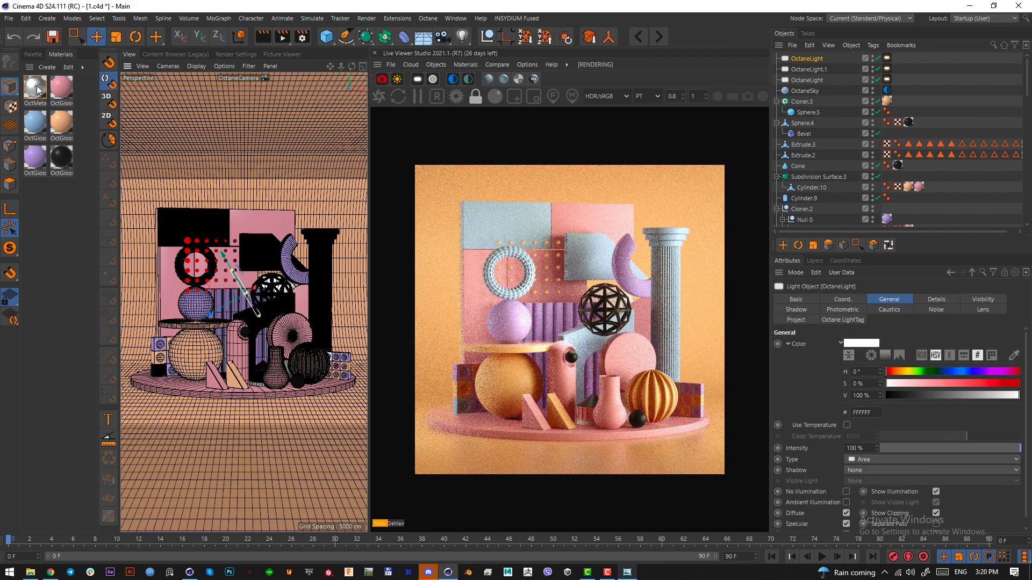
left_click_drag(34, 89, 285, 317)
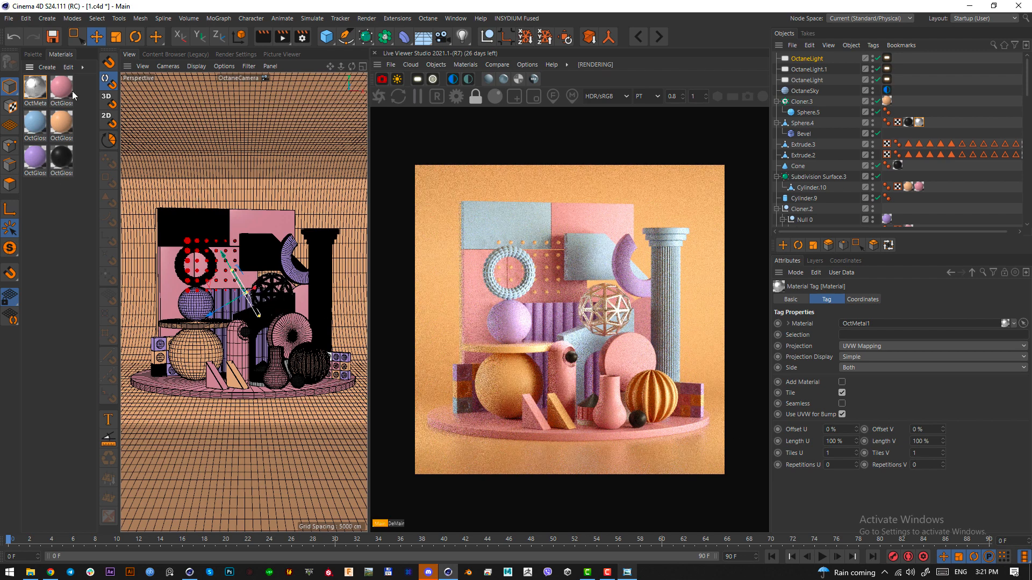
left_click_drag(35, 88, 298, 383)
left_click_drag(62, 122, 254, 366)
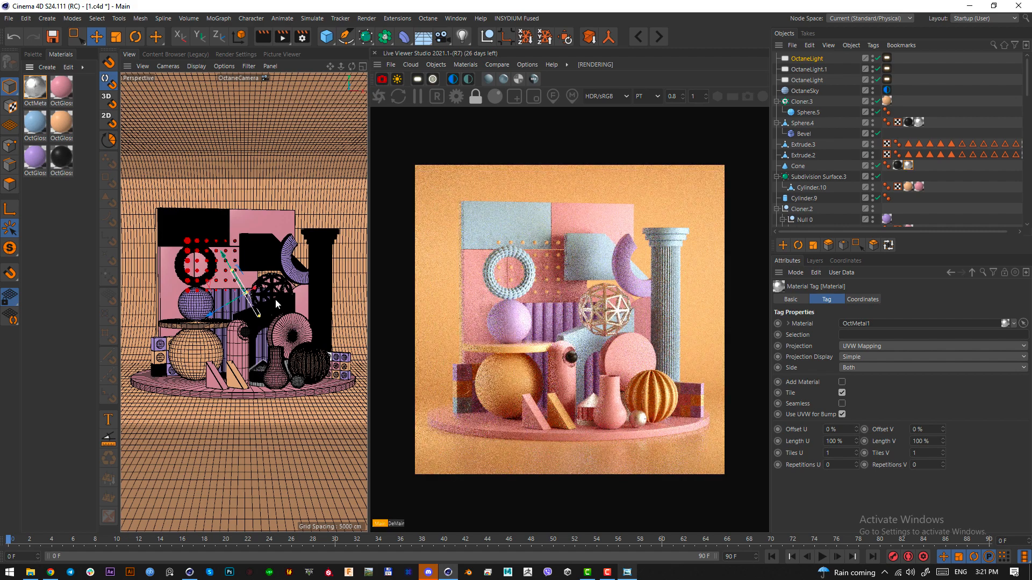
Give OctMetal1 a gold specular colour of about R 0.81, G 0.59, B 0.17
double_click(35, 88)
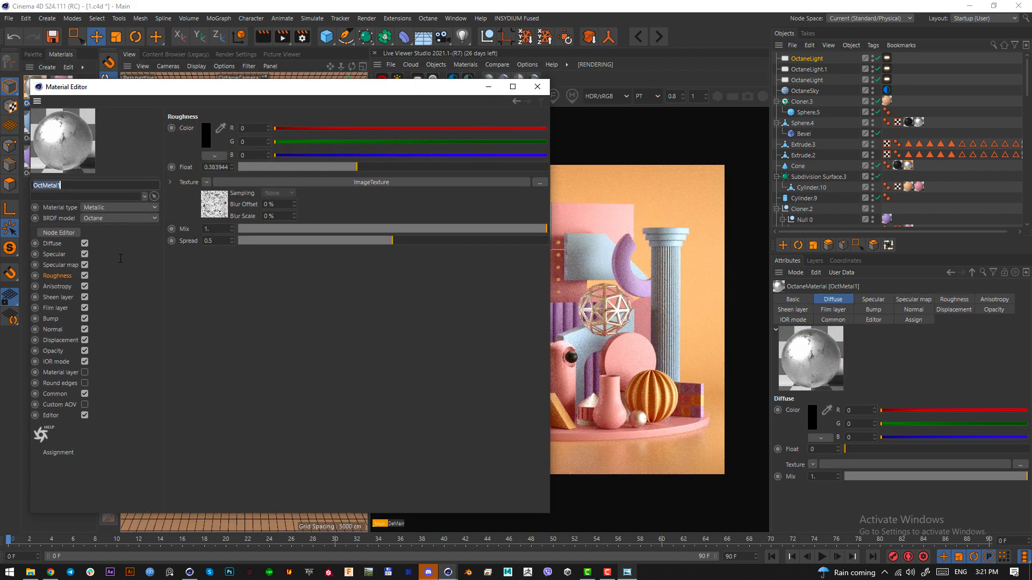
left_click(56, 254)
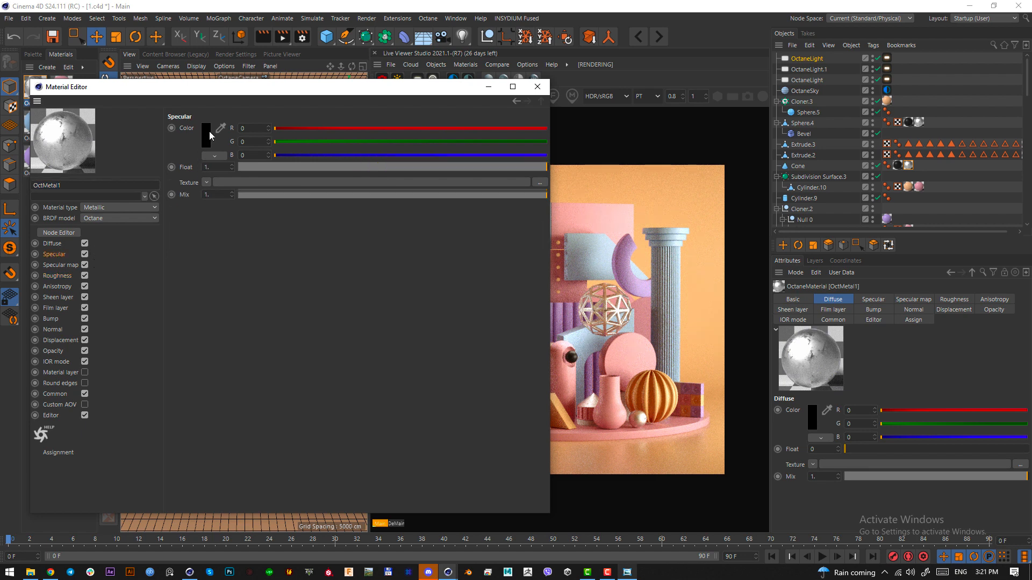
left_click(208, 131)
left_click(157, 121)
left_click_drag(269, 145, 298, 145)
left_click_drag(231, 133, 163, 121)
left_click(192, 183)
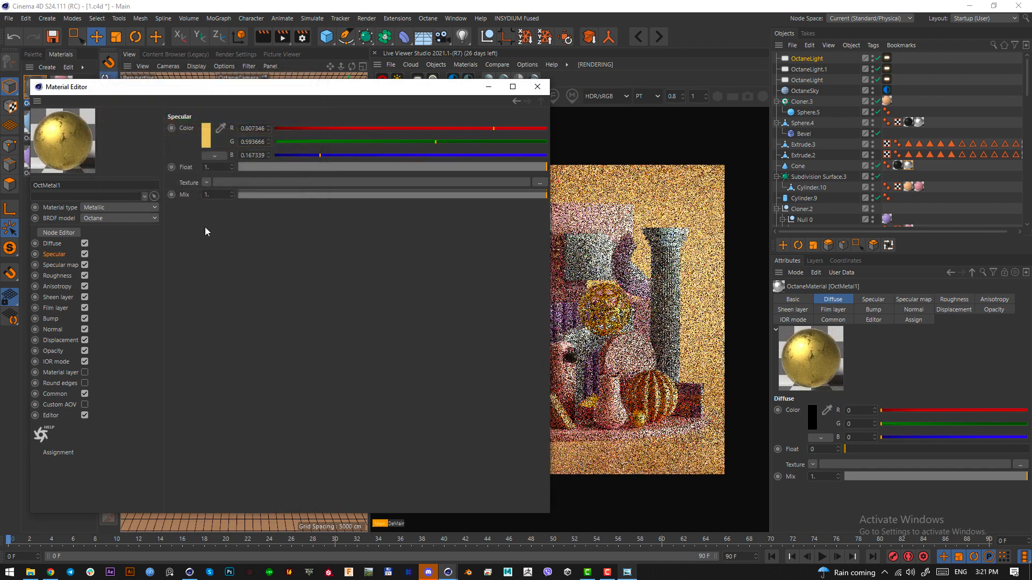
left_click_drag(228, 80, 228, 77)
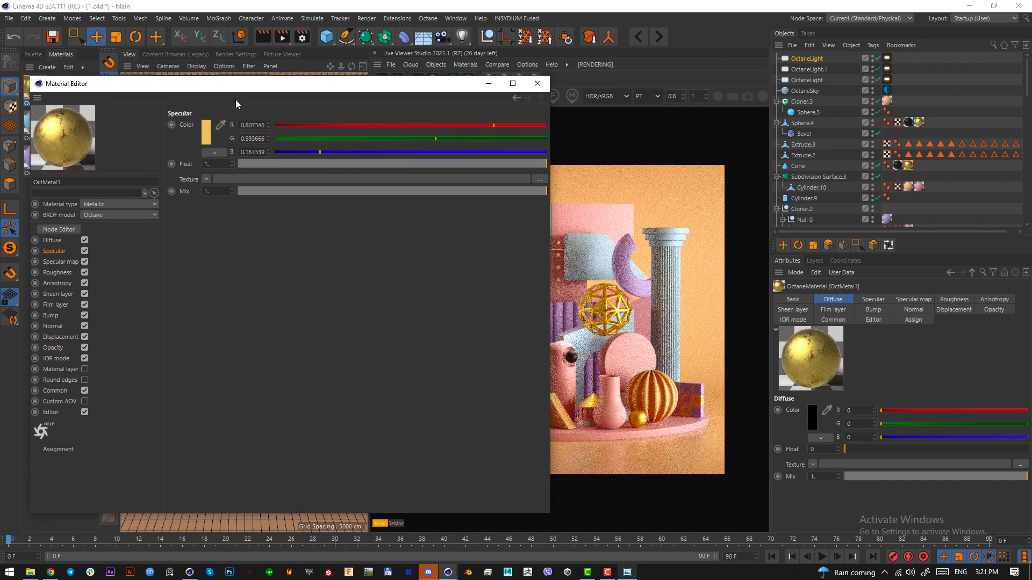
Desaturate OctMetal1's gold specular colour to about R 0.81, G 0.69, B 0.40 and close the material editor
left_click(206, 132)
left_click_drag(215, 130, 186, 130)
left_click(186, 176)
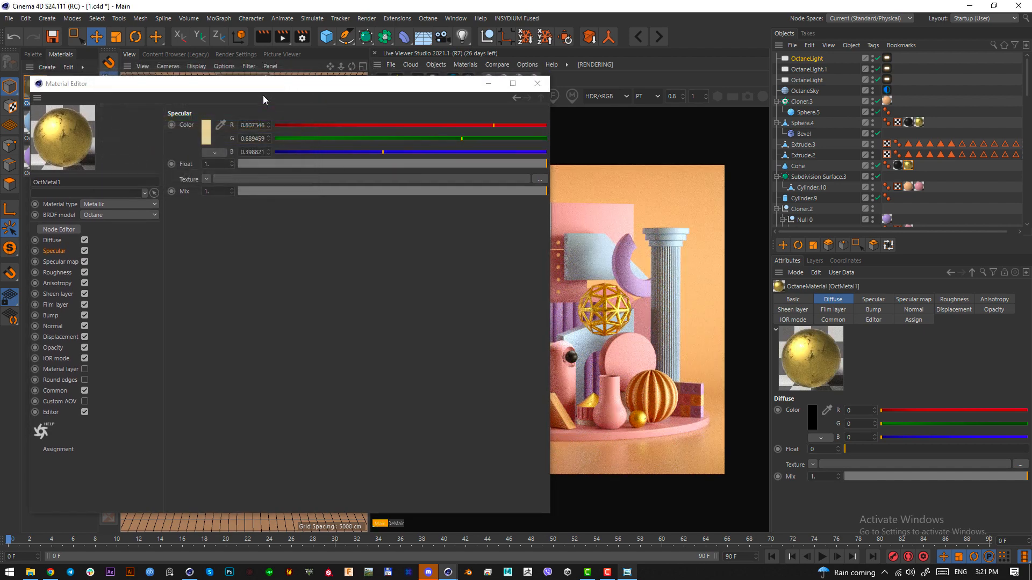
left_click_drag(263, 85, 151, 77)
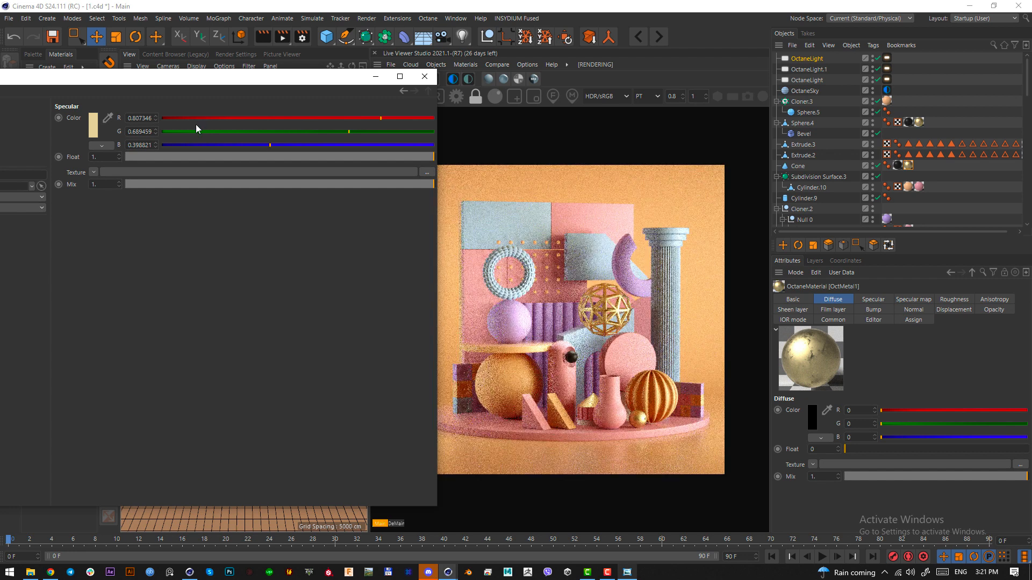
left_click(424, 76)
Try the gold OctMetal1 material on the braided ring, and undo the assignment
left_click_drag(198, 278, 194, 280)
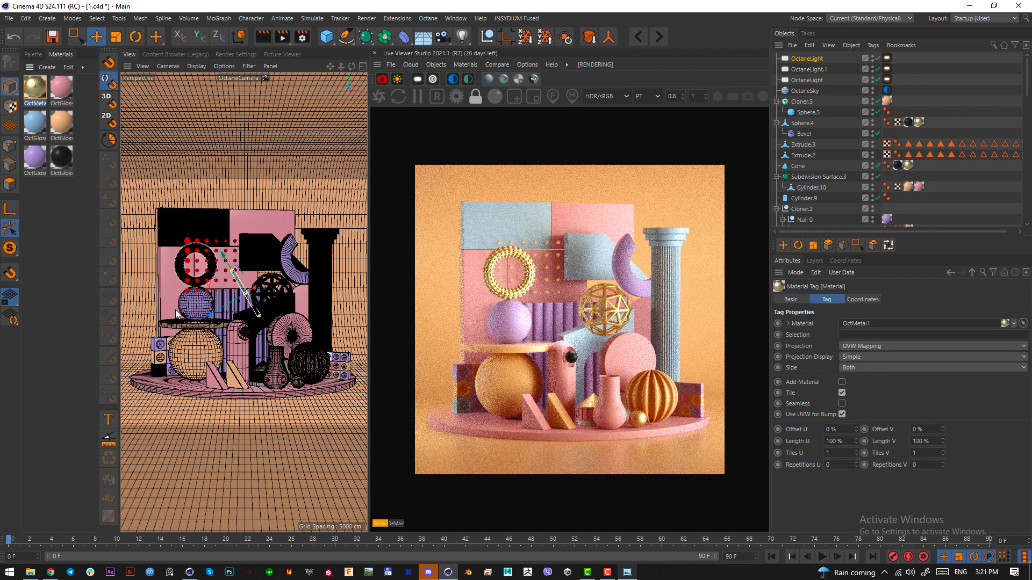
key("ctrl+z")
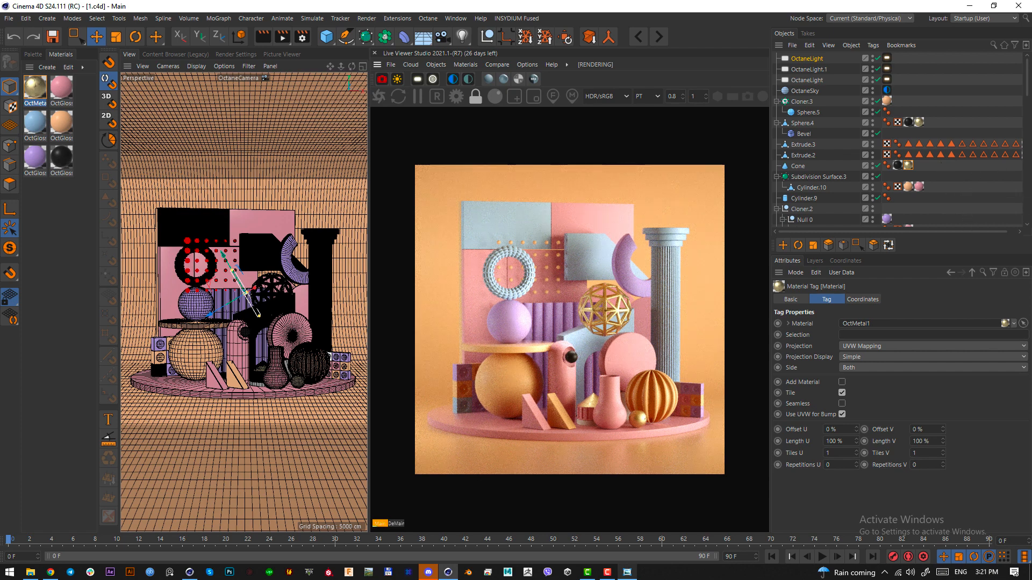
Enable post processing in the OctaneCamera's tag and set the bloom power to 10
left_click_drag(1027, 92, 1028, 216)
left_click(887, 189)
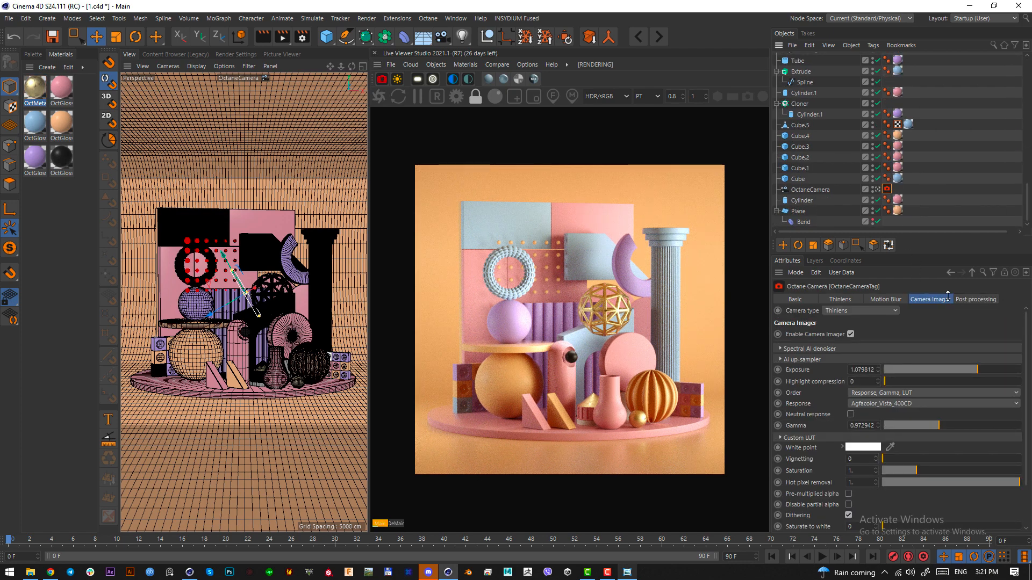
left_click(961, 299)
left_click(809, 334)
left_click(850, 347)
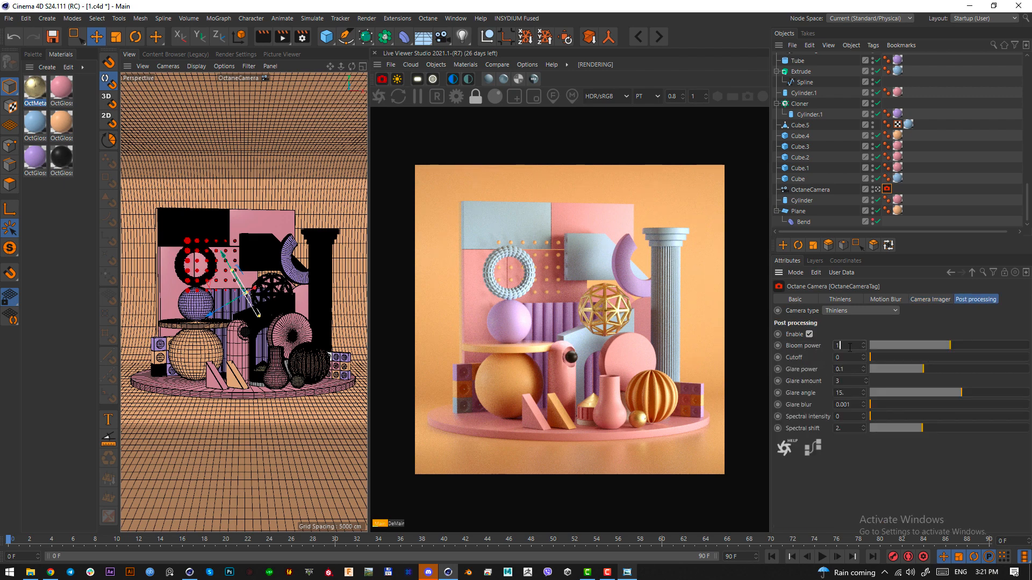
type("10")
key("Return")
Reduce the camera's bloom power, trying 3 and settling on 4, and save the scene
double_click(849, 345)
left_click(849, 346)
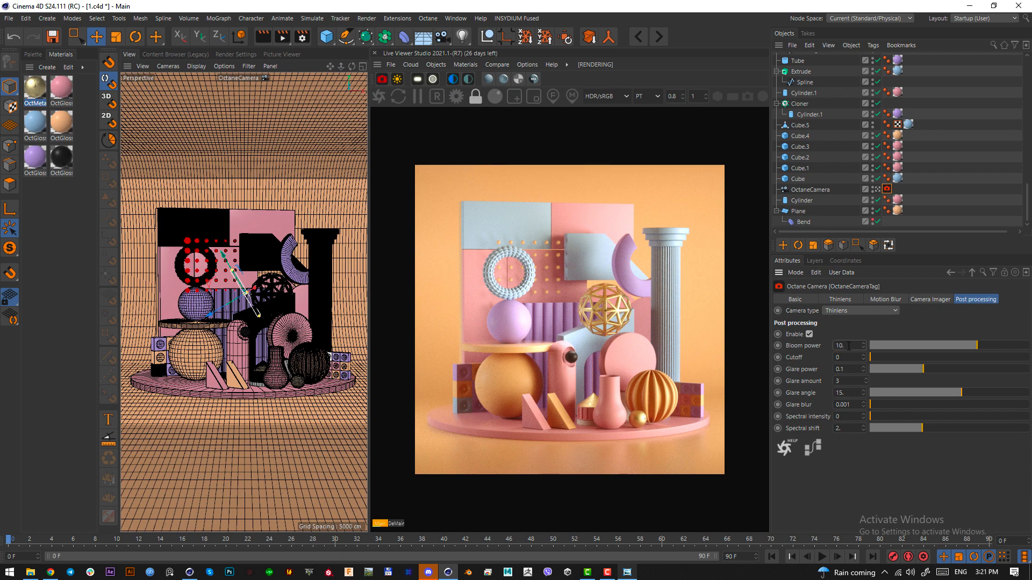
double_click(848, 345)
type("3")
key("Return")
type("4")
key("Return")
key("ctrl+s")
Lower the camera imager's gamma to about 0.83 and compare the render with the reference image
left_click(924, 300)
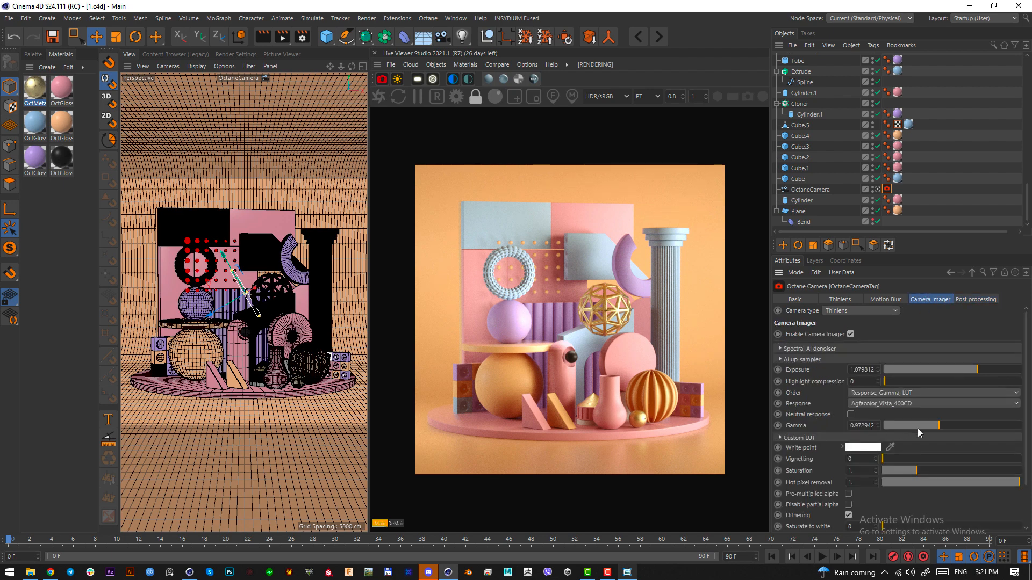
mouse_move(938, 425)
left_mouse_down()
mouse_move(951, 424)
mouse_move(924, 425)
mouse_move(934, 424)
left_mouse_up()
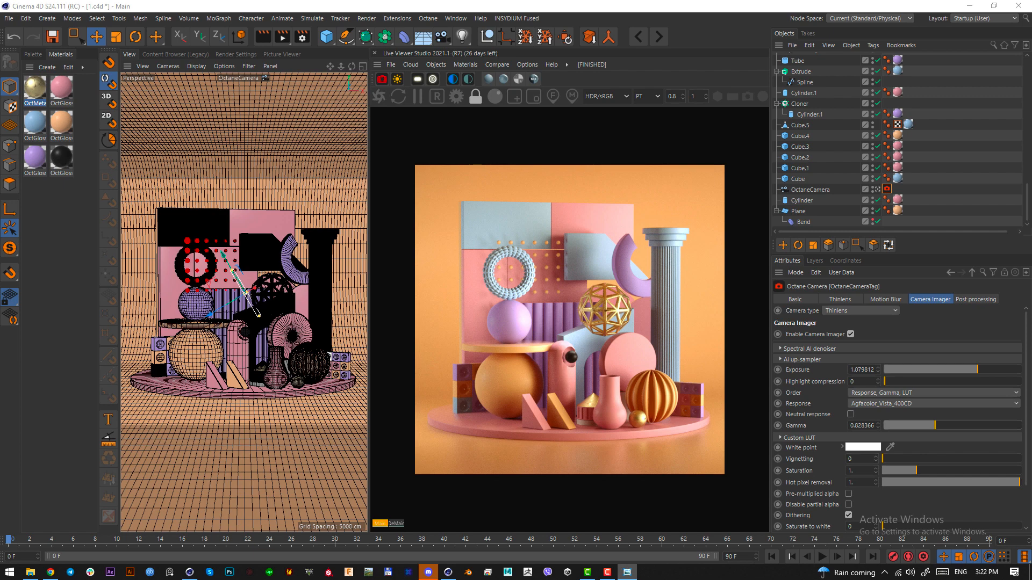
left_click_drag(0, 141, 0, 104)
left_click_drag(709, 103, 0, 88)
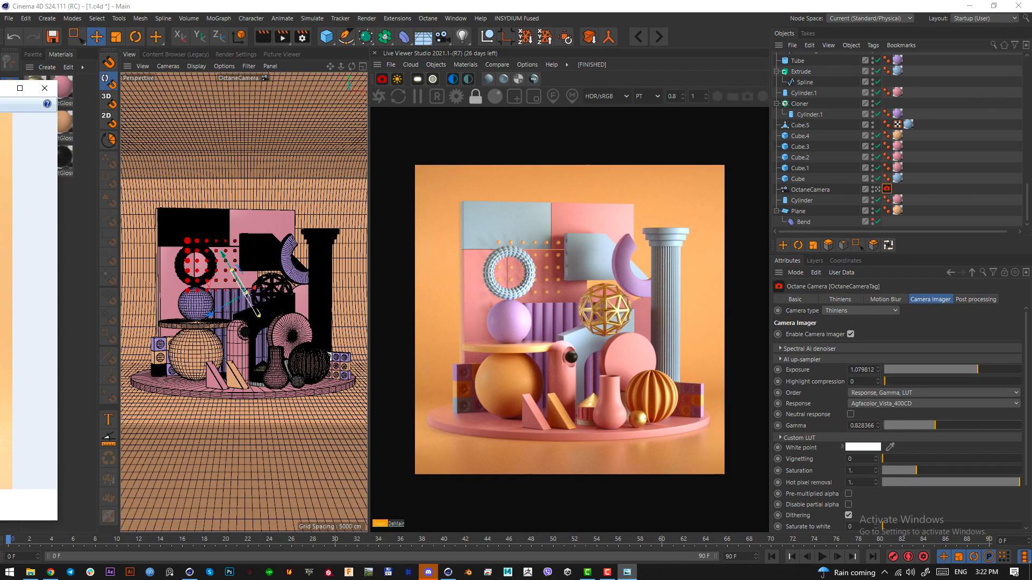
Select the pink round-topped block and its black ball, and move them toward the back of the platform in the top view
left_click(238, 357)
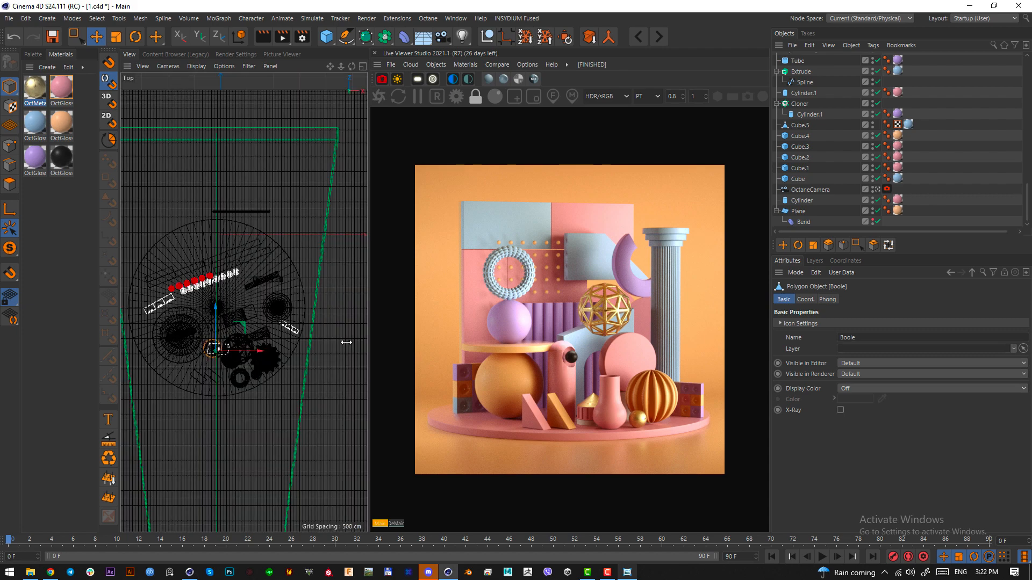
key("F2")
scroll(222, 342, "up", 3)
scroll(222, 342, "up", 4)
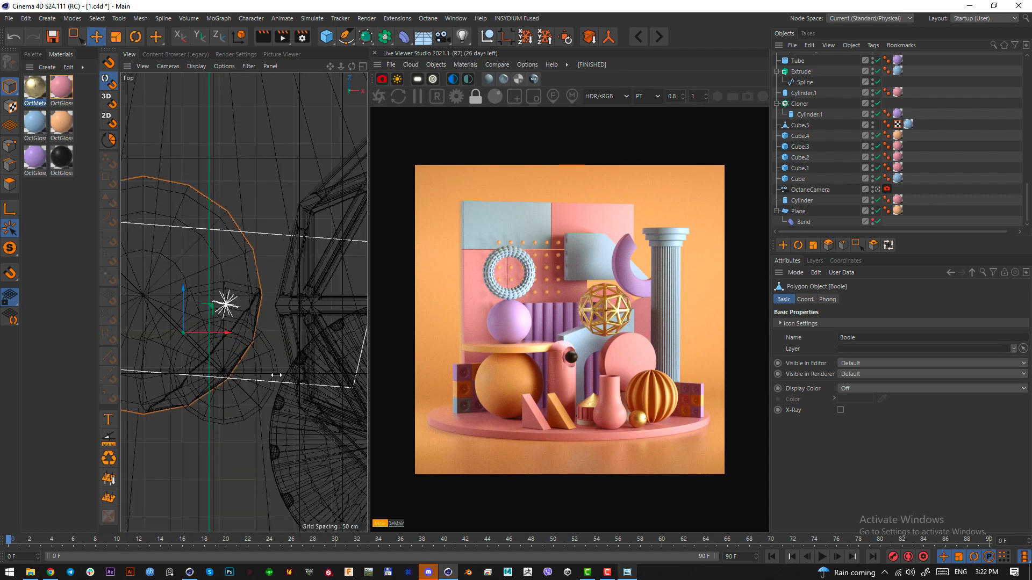
left_click(236, 357, "shift")
scroll(240, 364, "up", 2)
left_click_drag(241, 363, 292, 168)
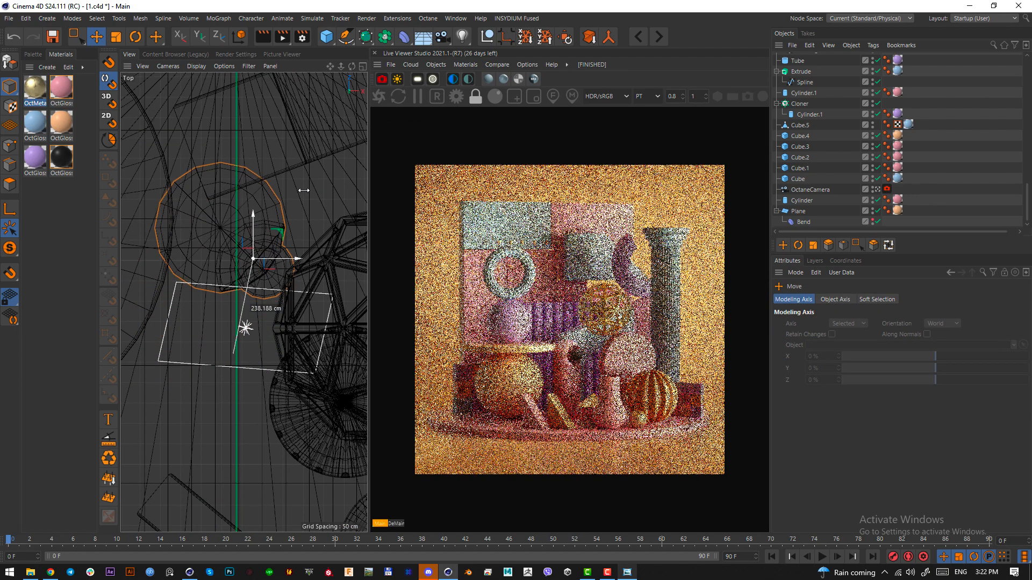
scroll(301, 188, "down", 4)
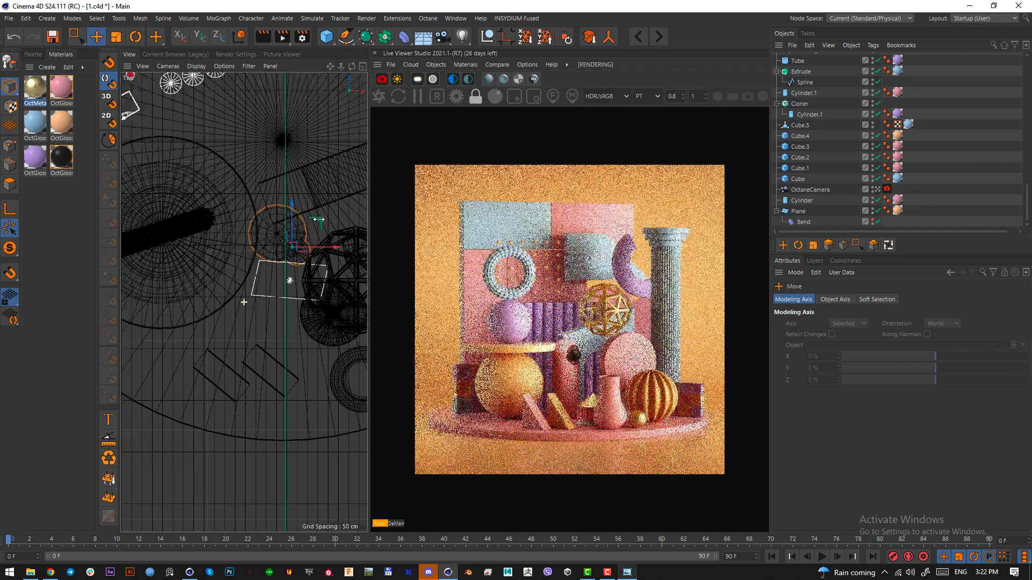
scroll(300, 183, "up", 2)
mouse_move(308, 180)
left_mouse_down()
mouse_move(321, 173)
mouse_move(314, 161)
left_mouse_up()
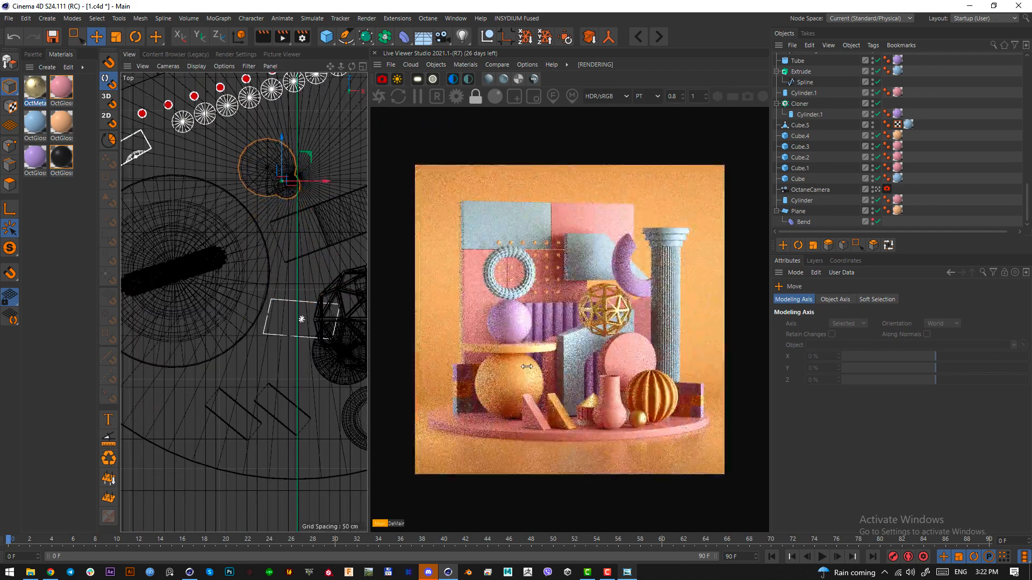
Scale up the pink block with its black ball and move them forward beside the wireframe sphere in the top view
key("F1")
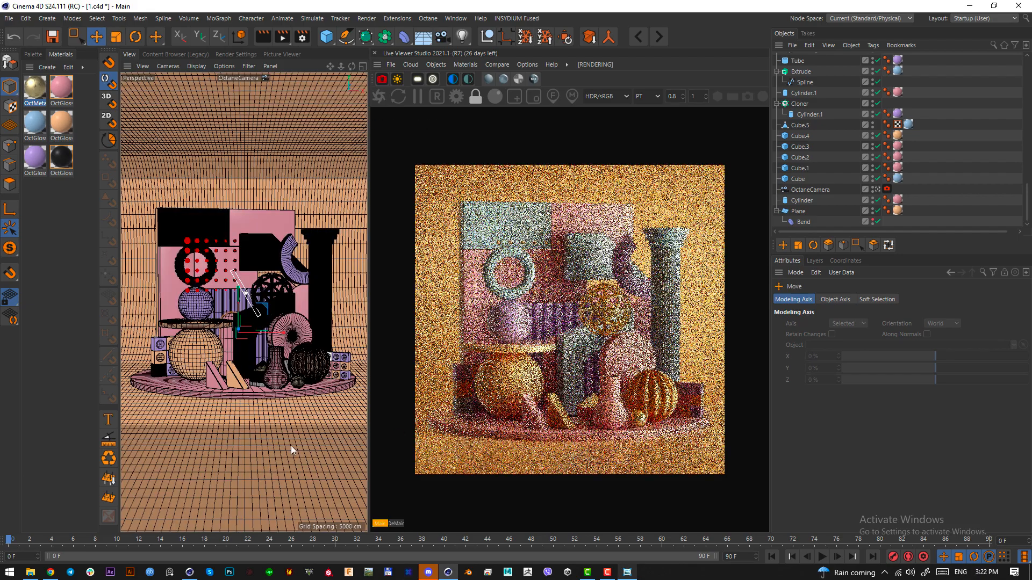
left_click_drag(291, 446, 260, 431)
key("t")
key("ctrl+z")
key("e")
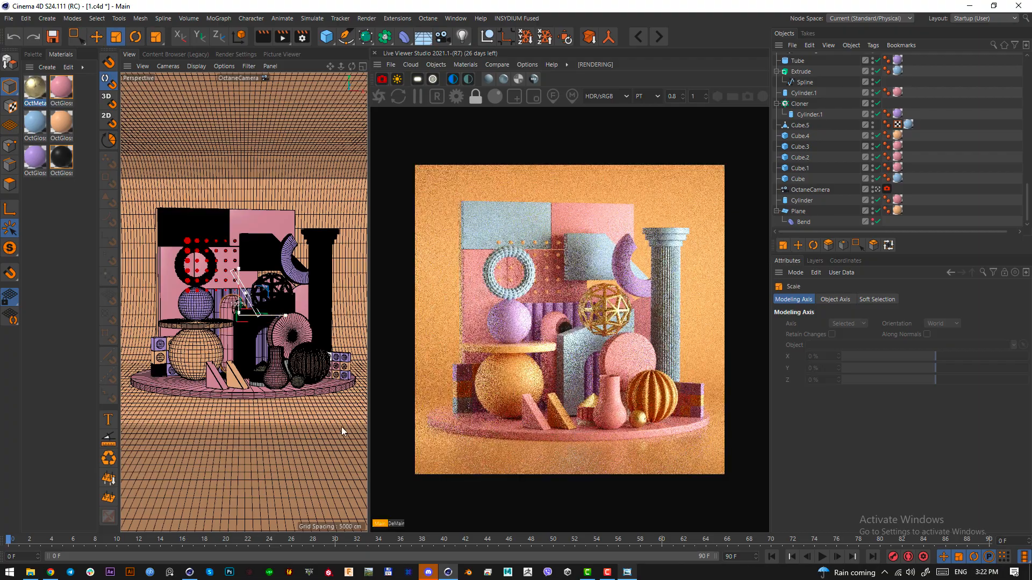
left_click_drag(341, 426, 339, 409)
key("F2")
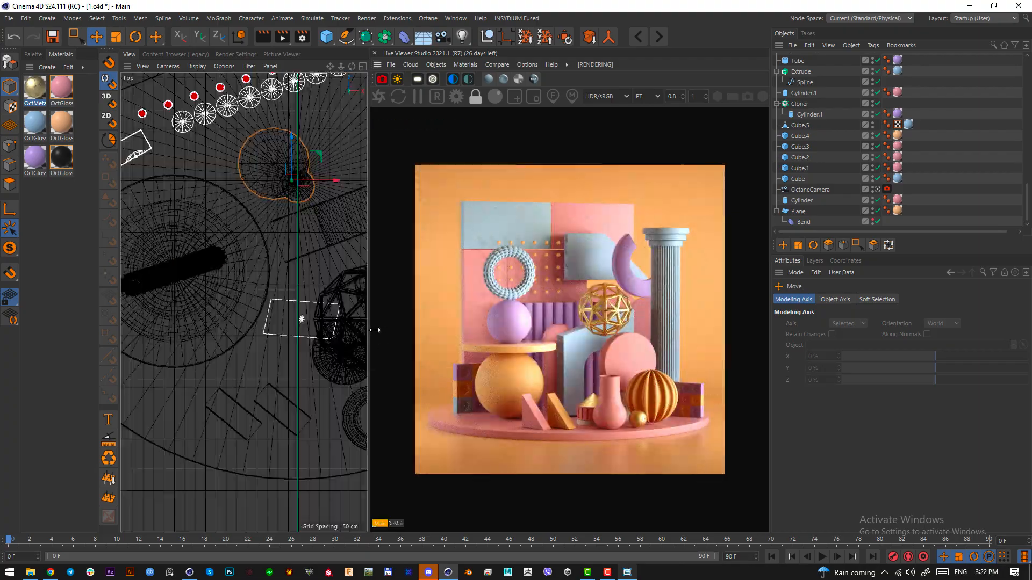
left_click_drag(227, 172, 251, 314)
left_click(251, 315)
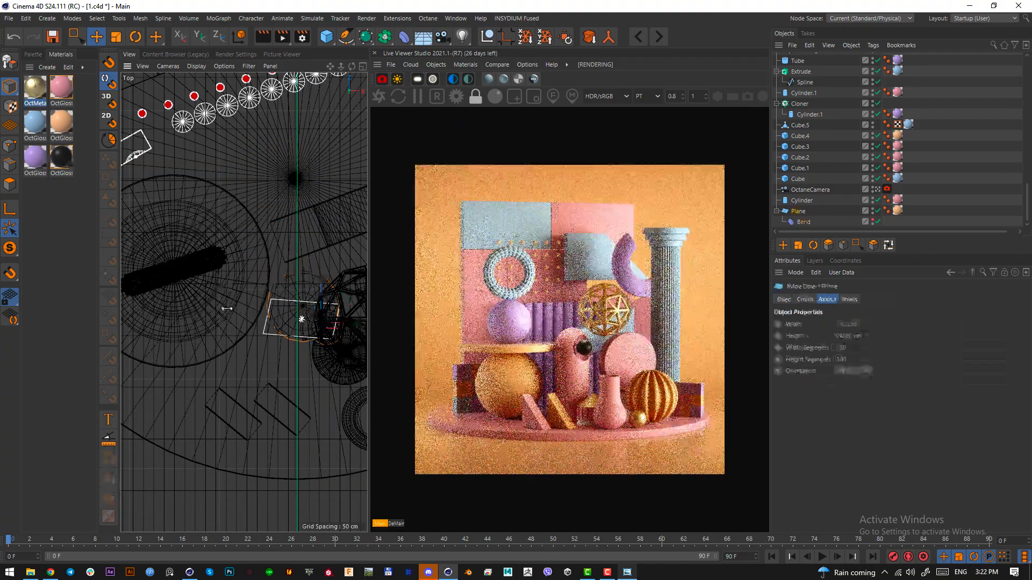
Select the stacked orange sphere, disc, purple sphere and braided ring, shift them slightly outward and toward the camera, and save the scene
key("F1")
left_click(188, 349)
left_click(187, 324, "shift")
left_click(190, 305, "shift")
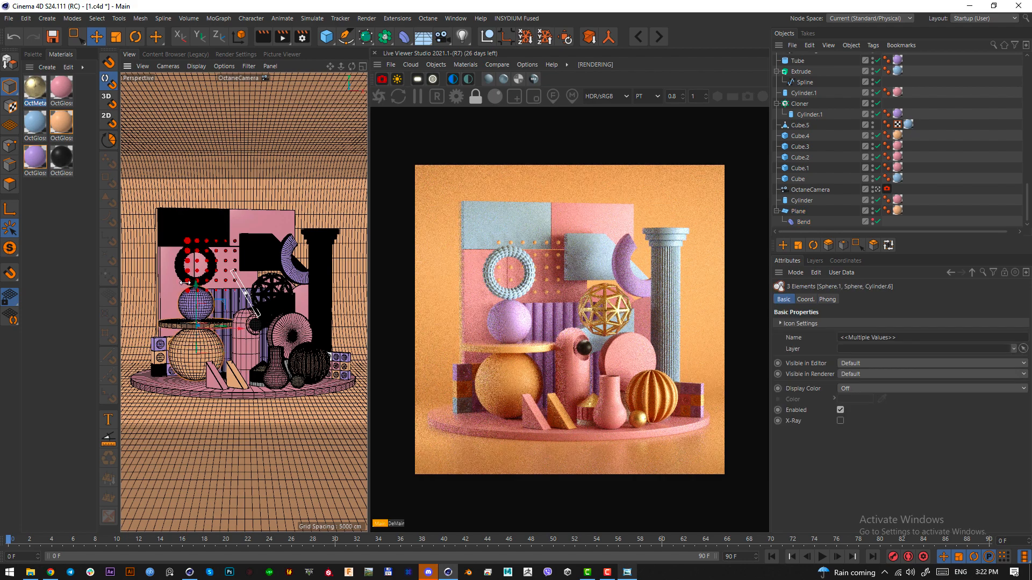
left_click(180, 270, "shift")
key("F2")
left_click_drag(265, 334, 254, 383)
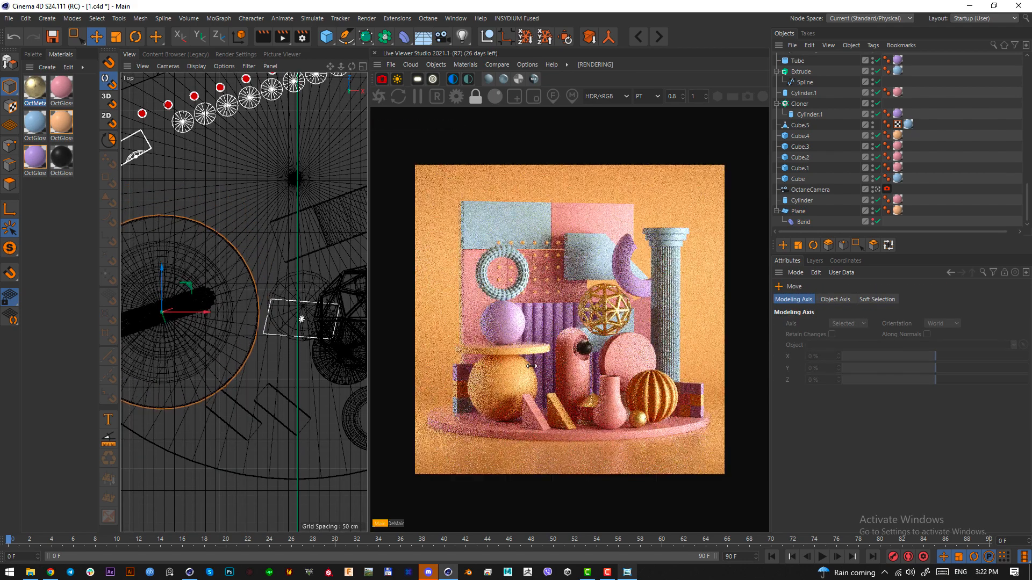
key("F1")
key("ctrl+s")
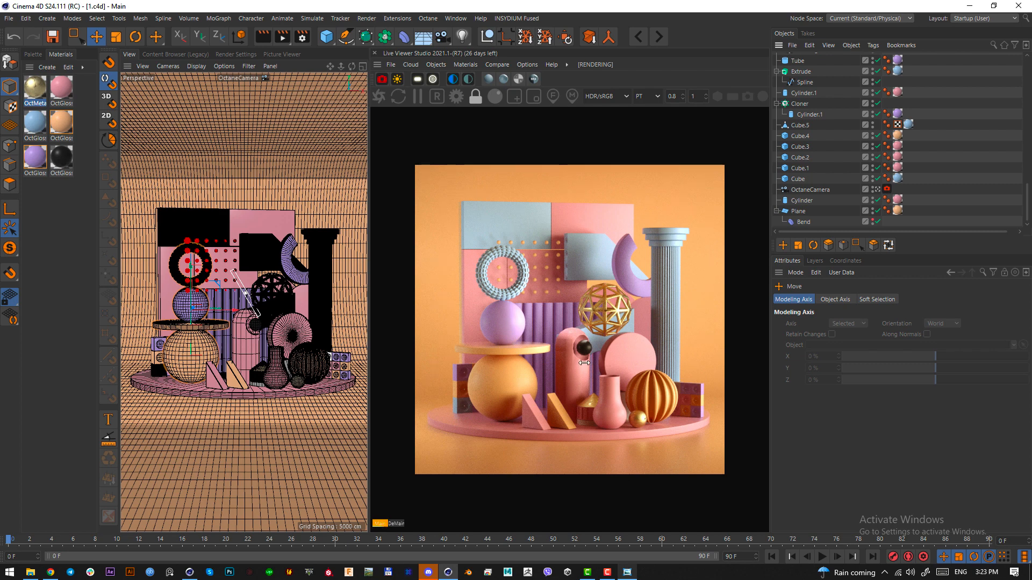
Examine the pink round-topped block and its black ball up close in the live render
scroll(593, 396, "up", 5)
scroll(593, 396, "down", 5)
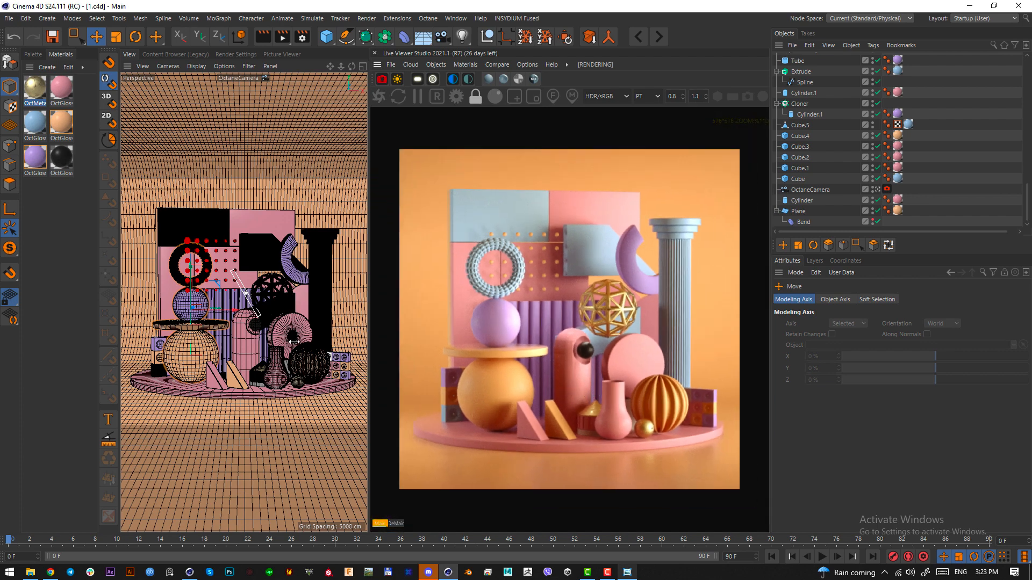
key("Print")
left_click_drag(552, 322, 570, 372)
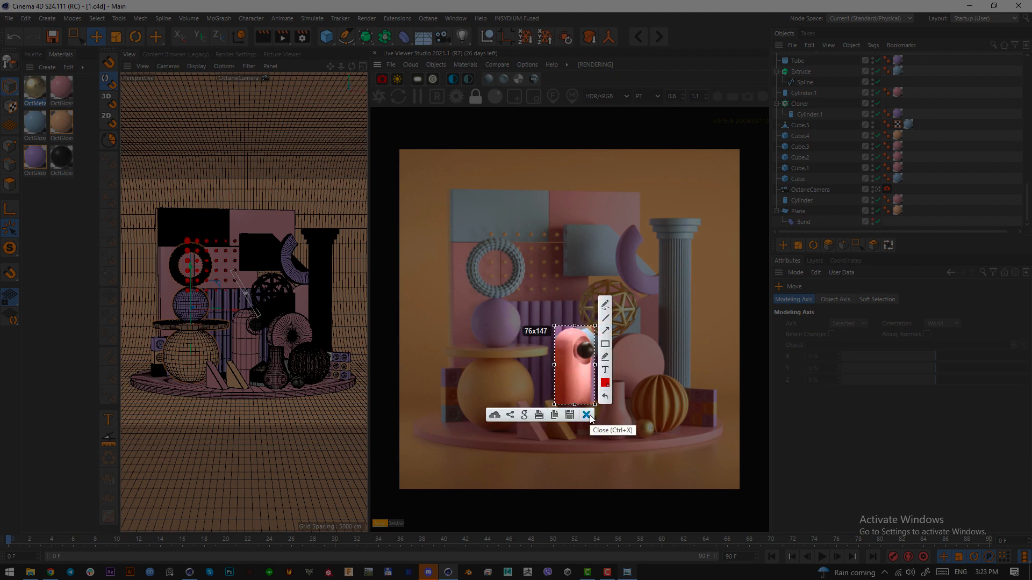
left_click(587, 415)
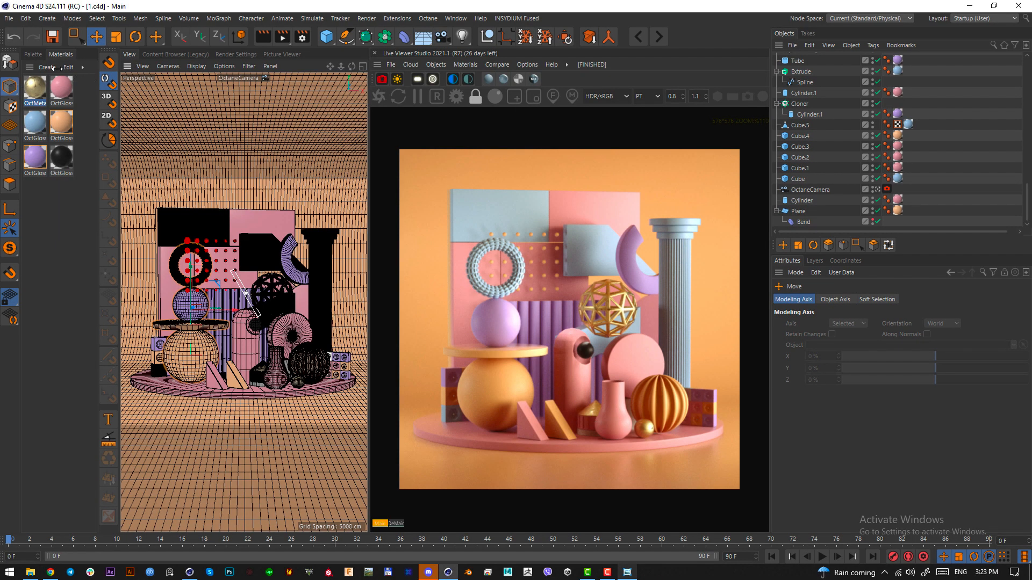
Add four evenly spaced loop cuts to the pink round-topped block in edge mode
left_click(76, 36)
left_click(129, 46)
left_click(195, 348)
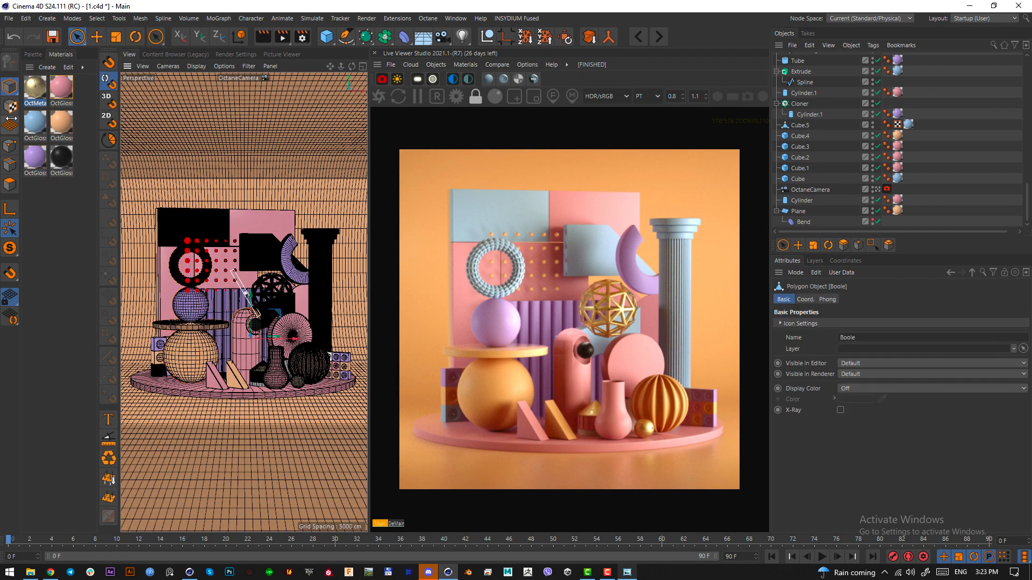
left_click(11, 169)
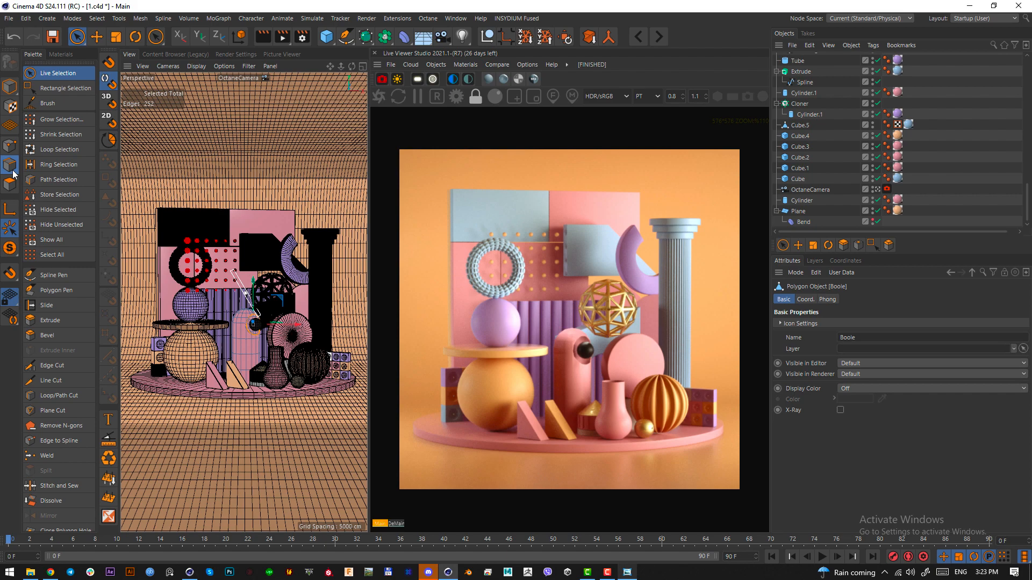
left_click(75, 392)
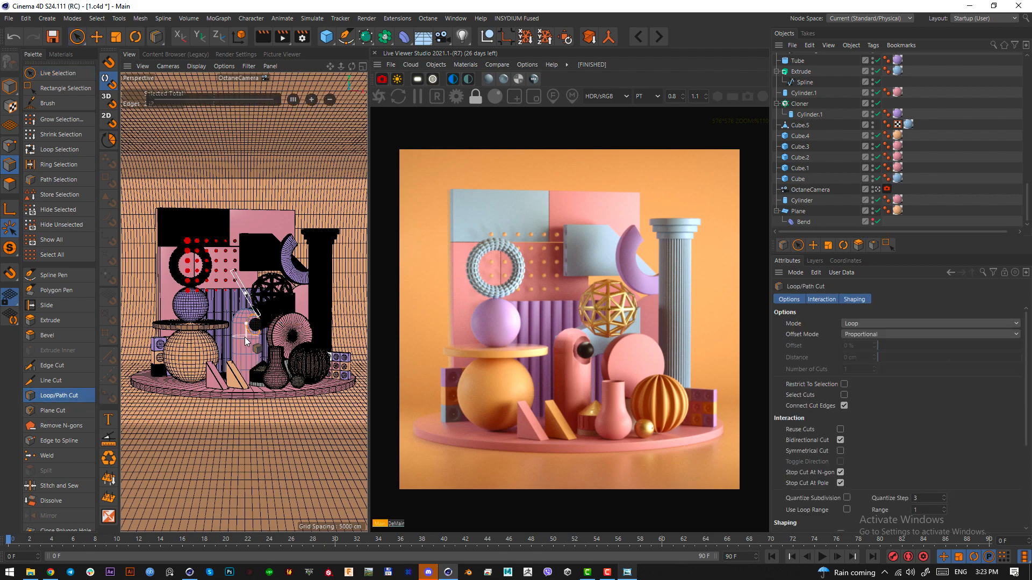
left_click(244, 337)
left_click(311, 99)
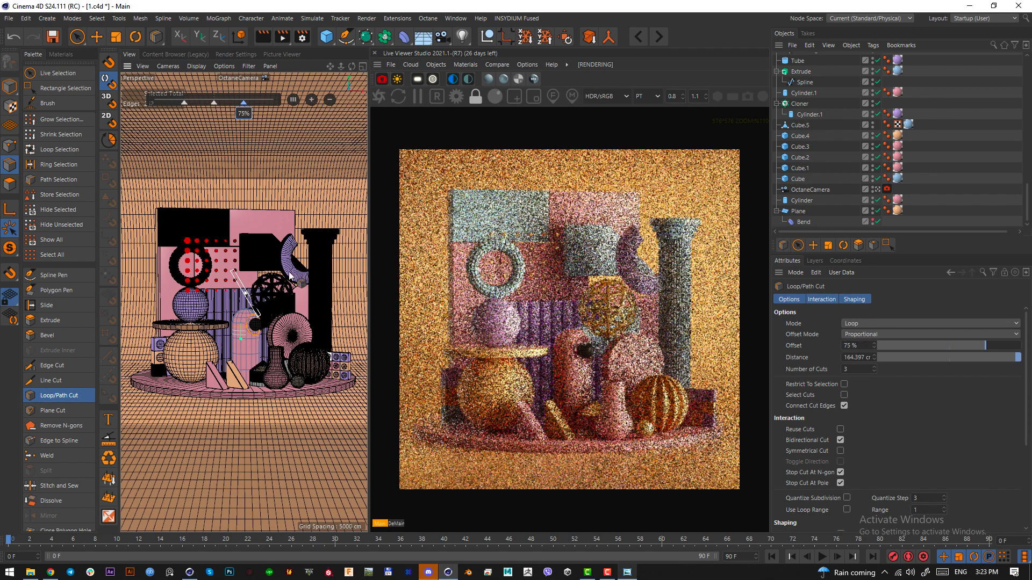
left_click(311, 99)
left_click(311, 99)
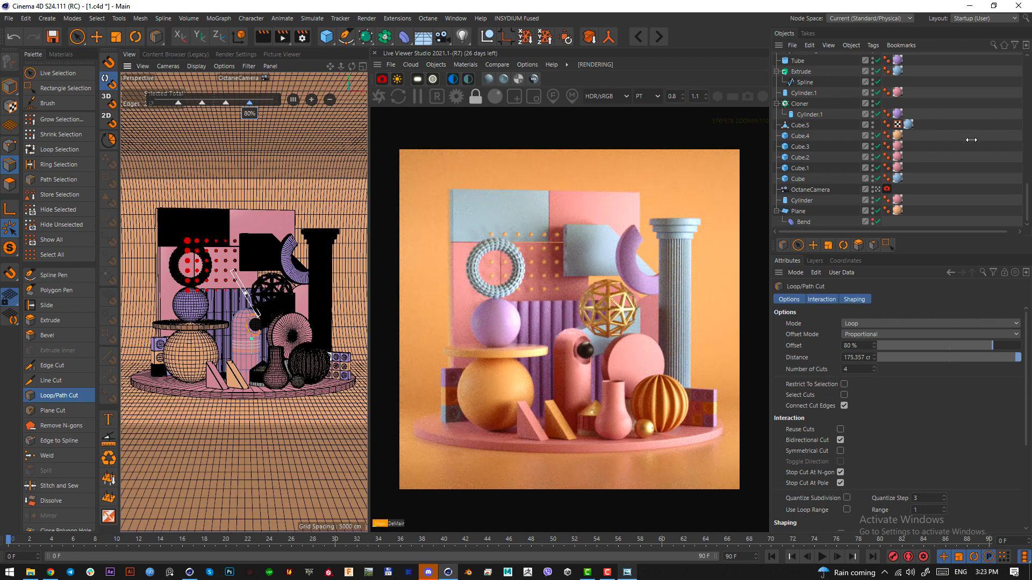
Focus the Octane camera's depth of field on the purple sphere, lower the aperture aspect ratio to about 0.3, and save the scene
left_click(810, 190)
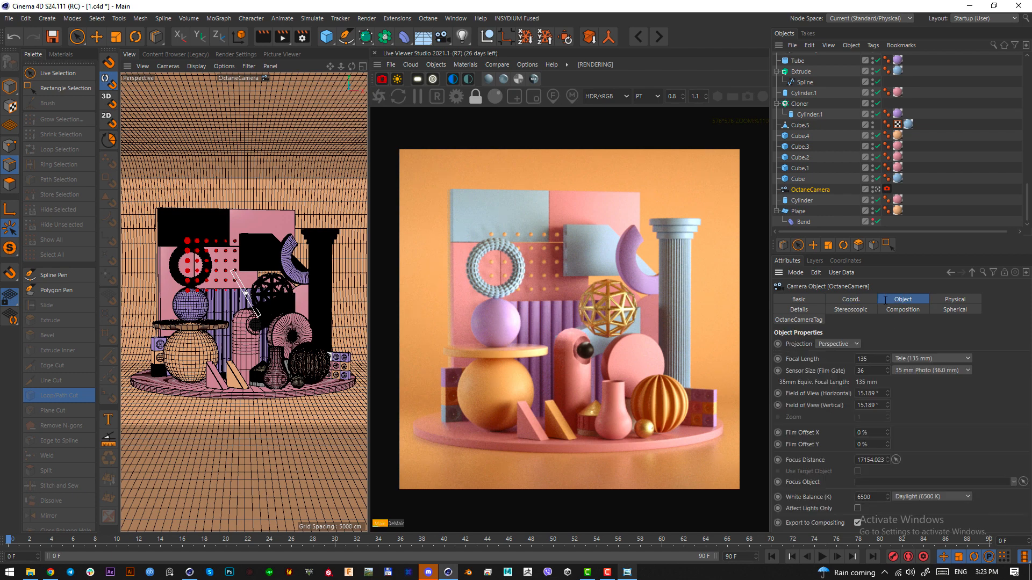
left_click(887, 189)
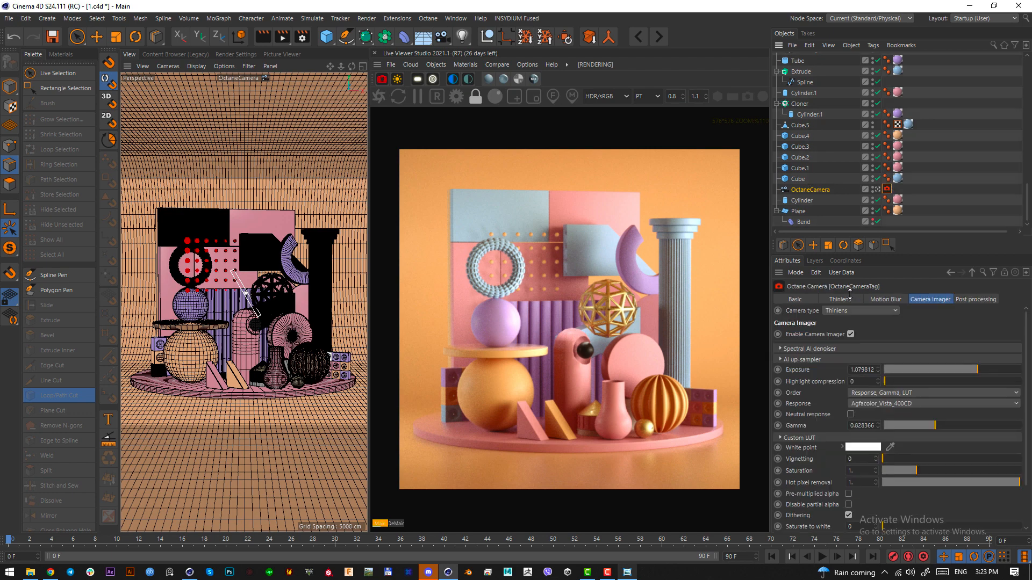
left_click(798, 380)
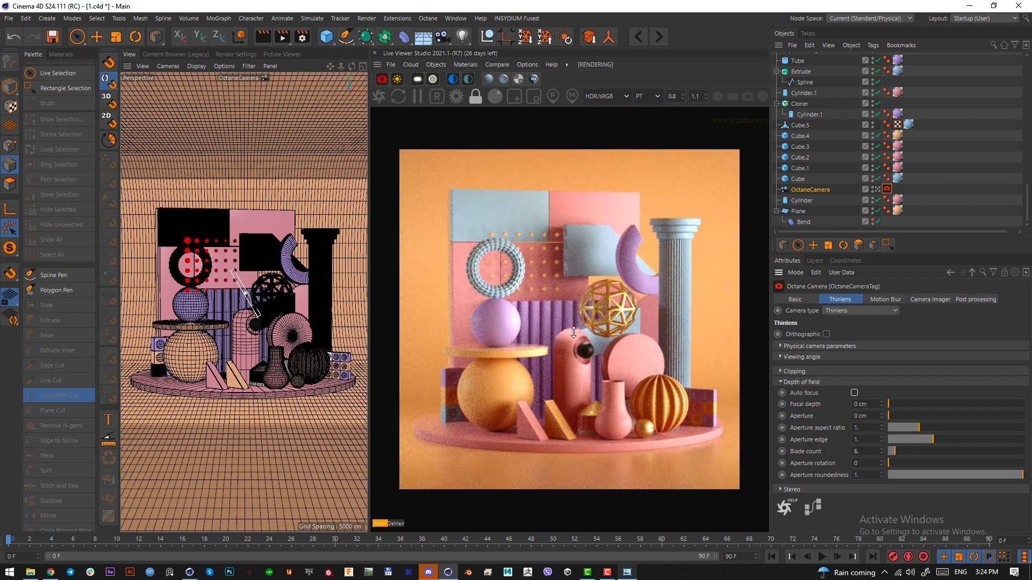
left_click(513, 324)
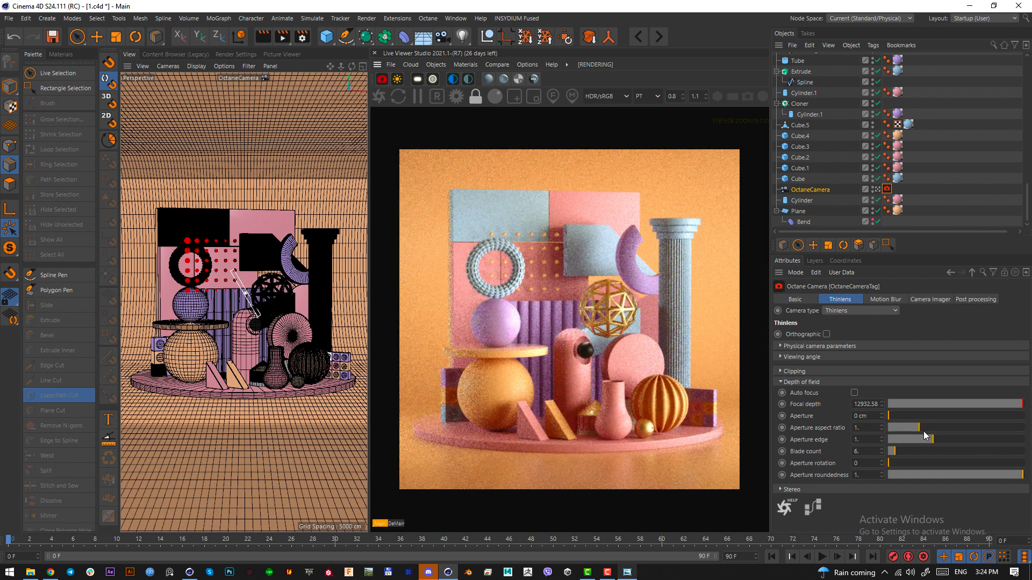
left_click_drag(920, 426, 938, 425)
left_click_drag(916, 426, 895, 429)
key("ctrl+s")
Set the render output size to 1200 by 1200 pixels
left_click(235, 54)
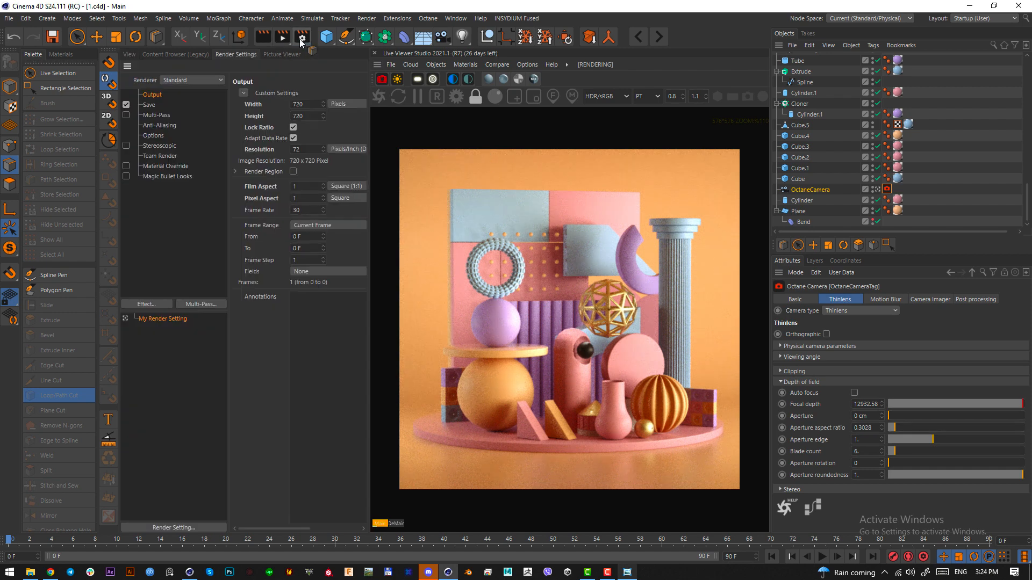
left_click(295, 115)
type("0")
key("Return")
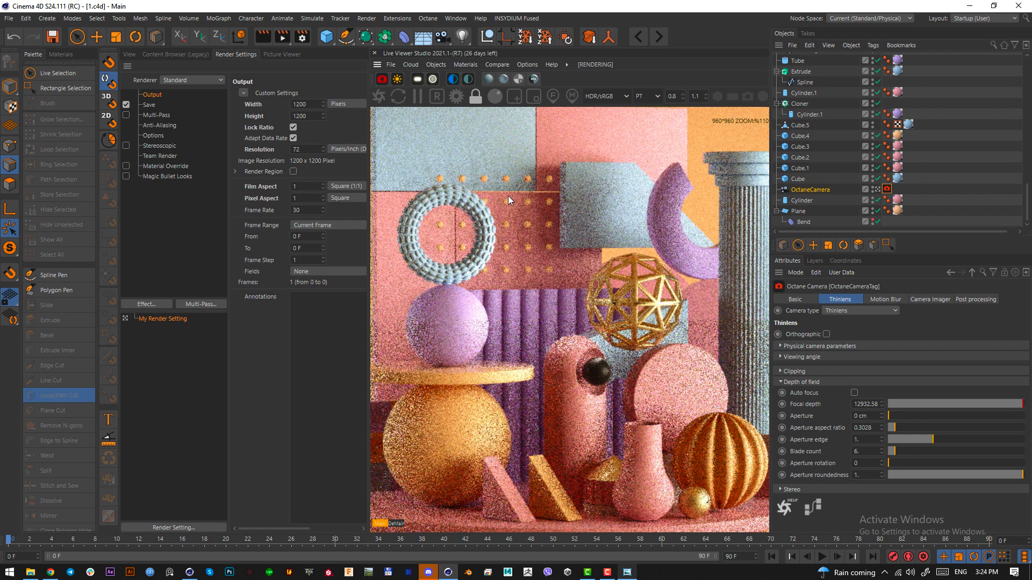
Undock the live viewer at zoom 1, examine the pink round-topped block in the enlarged render, and close the viewer
left_click(378, 65)
left_click(467, 111)
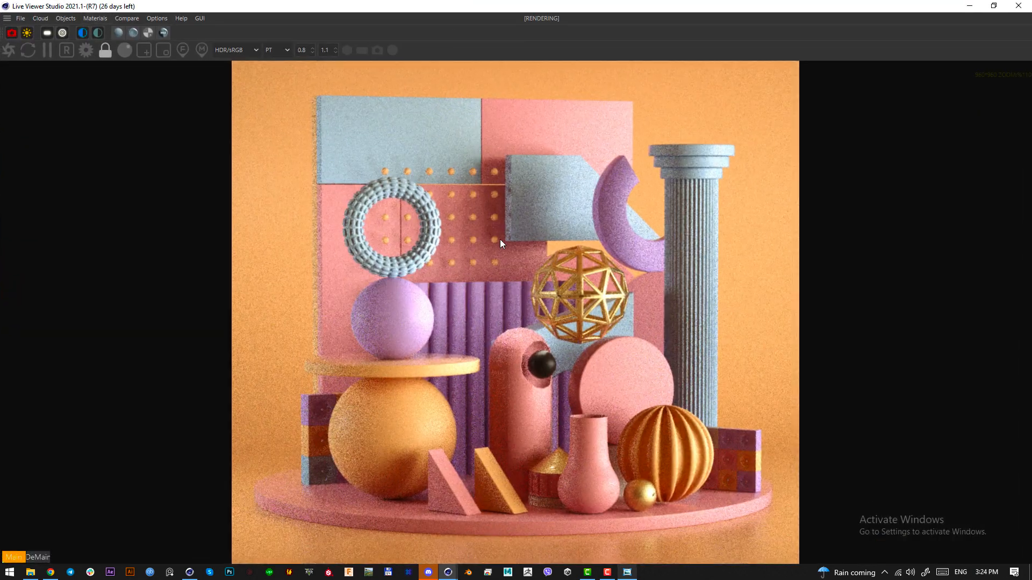
left_click(336, 53)
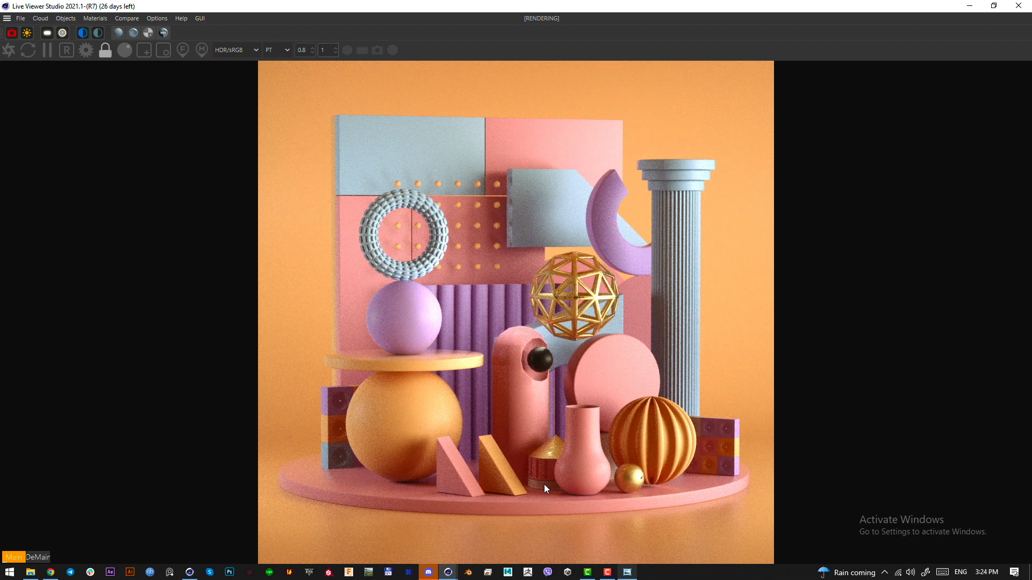
key("Print")
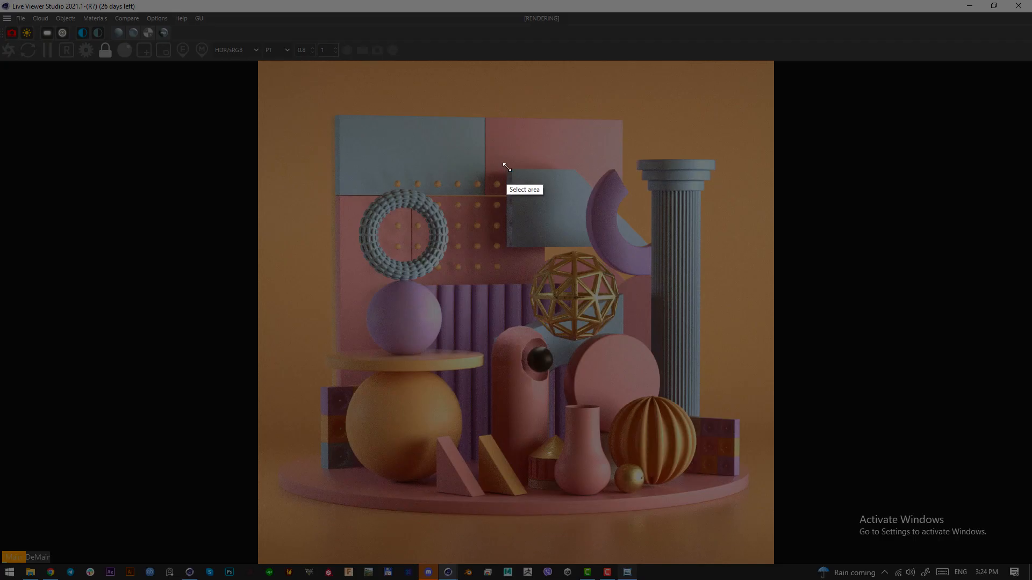
left_click_drag(507, 166, 517, 262)
left_click_drag(512, 227, 525, 362)
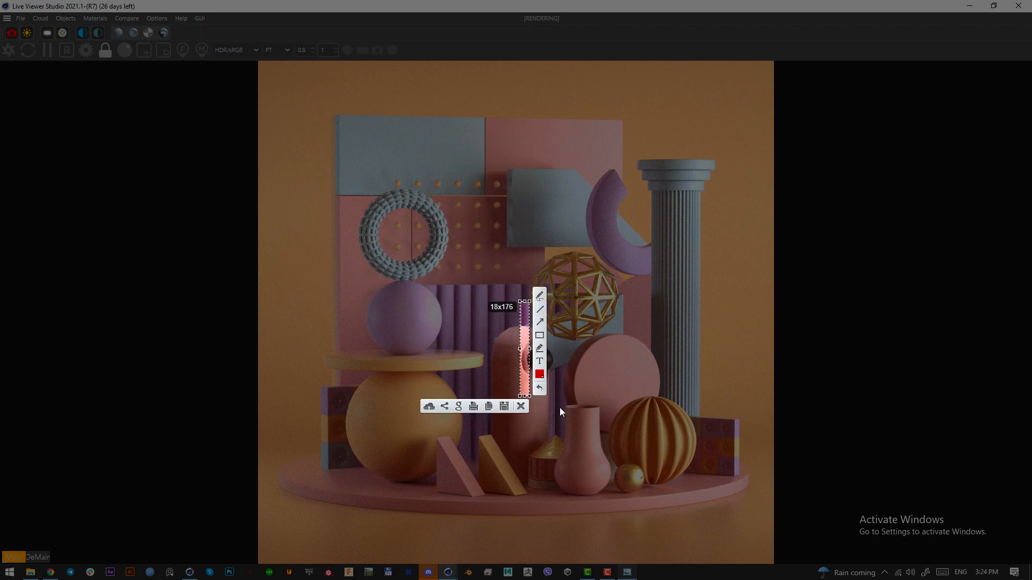
left_click(520, 406)
key("Print")
left_click_drag(494, 314, 557, 427)
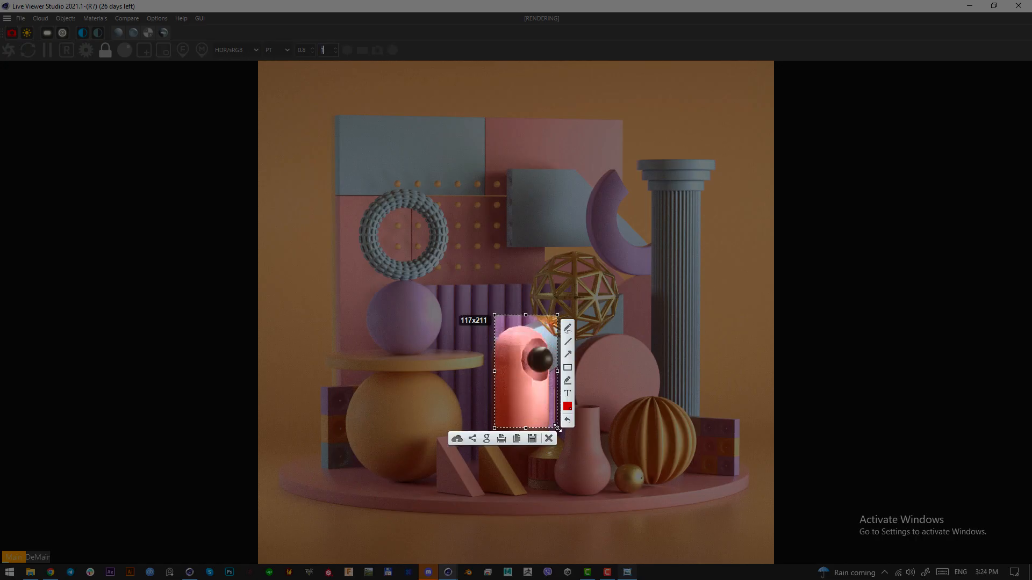
key("Escape")
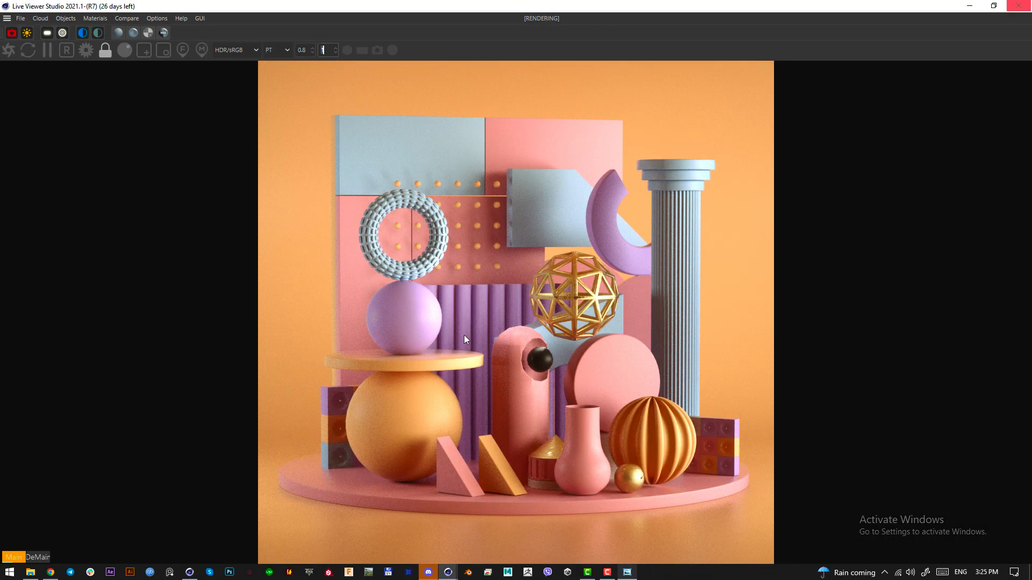
left_click(1018, 5)
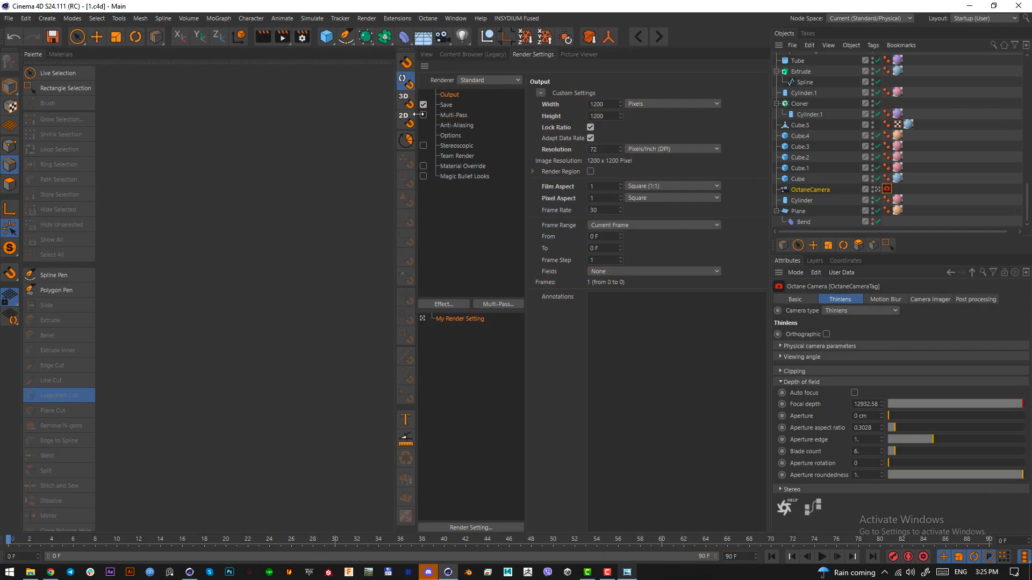
Bring back the perspective viewport and delete the pink round-topped block
left_click_drag(395, 191, 102, 183)
left_click(130, 55)
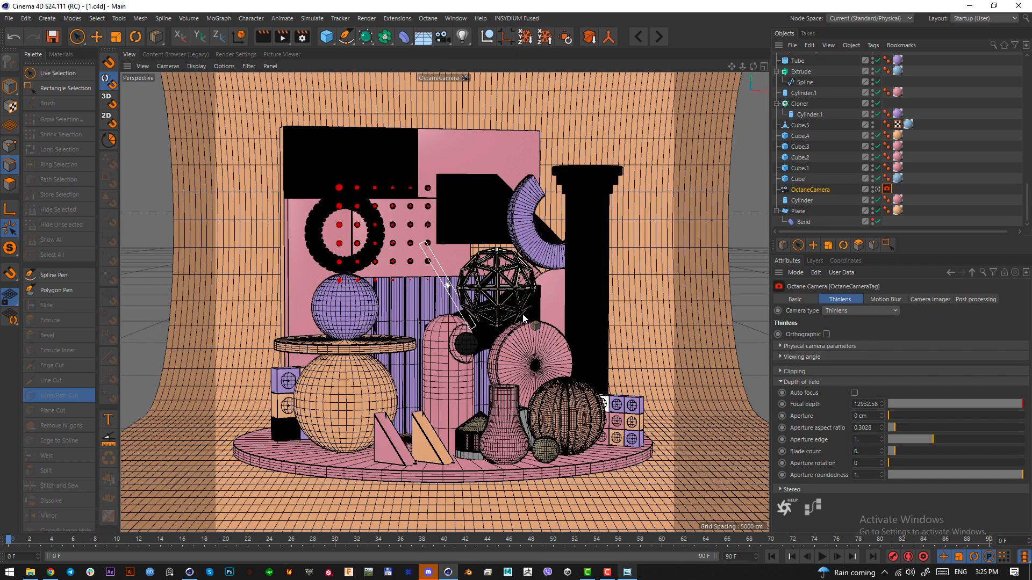
left_click_drag(76, 37, 106, 60)
left_click(107, 55)
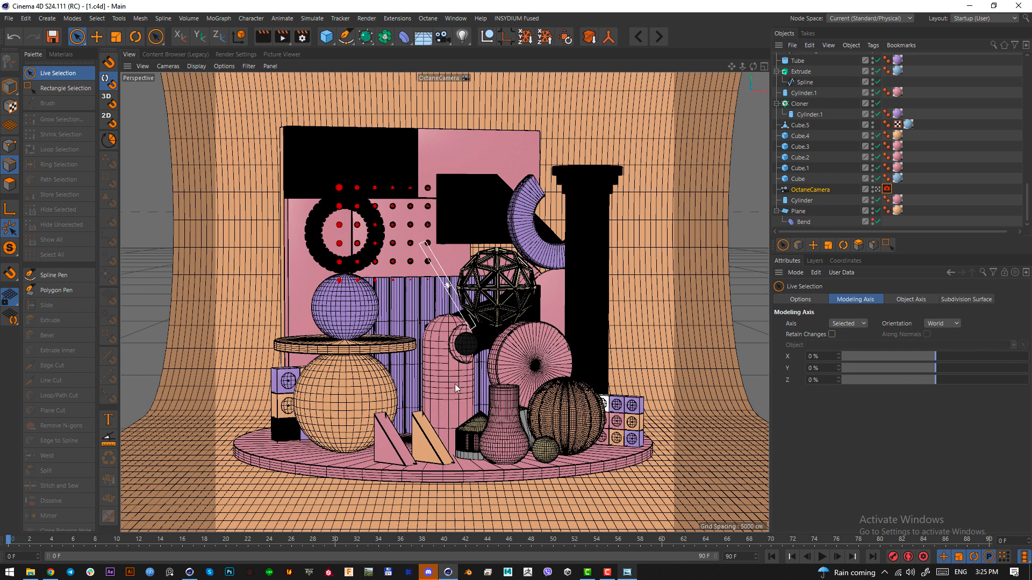
left_click(798, 180)
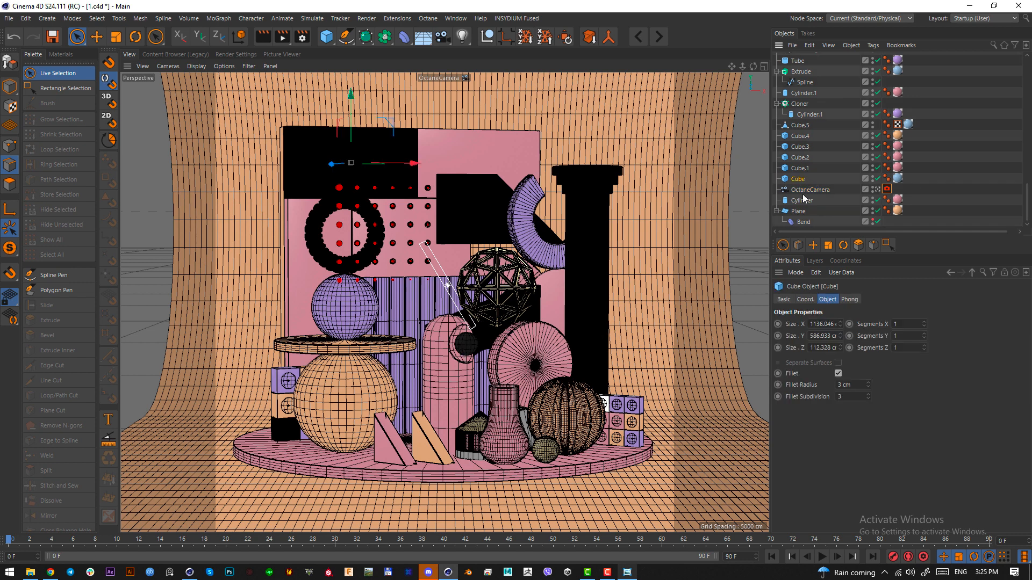
left_click(438, 386)
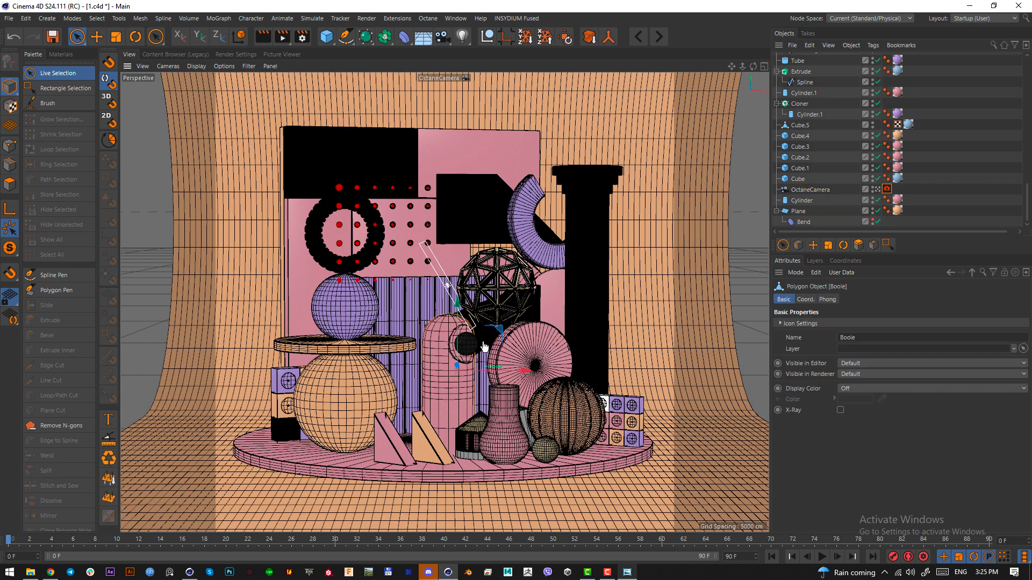
key("ctrl+shift+a")
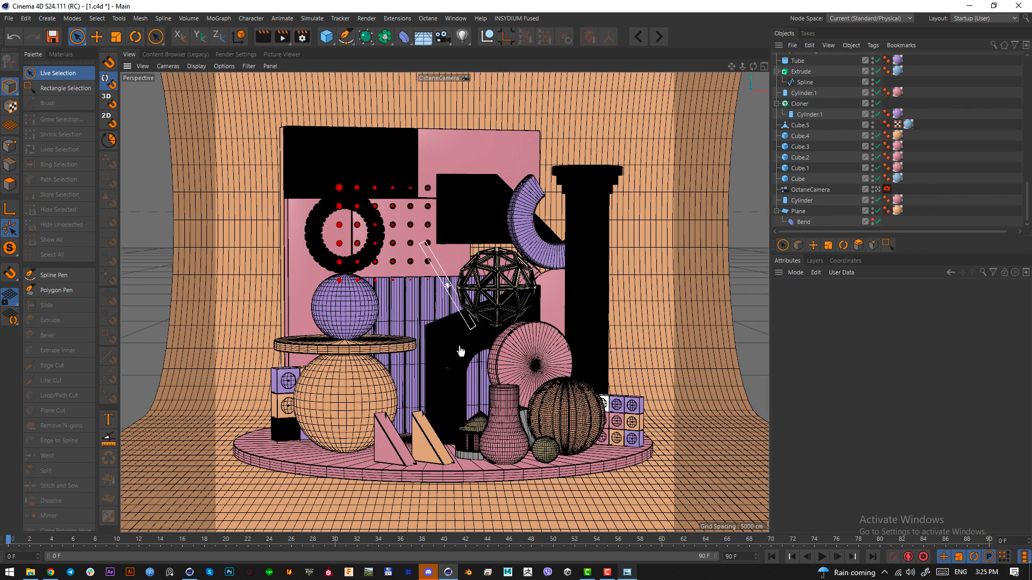
Add a Capsule primitive and move it in the top view to the front-centre area of the platform where the pink block stood
key("F2")
left_click_drag(335, 40, 433, 81)
key("F1")
key("F2")
left_click(569, 456)
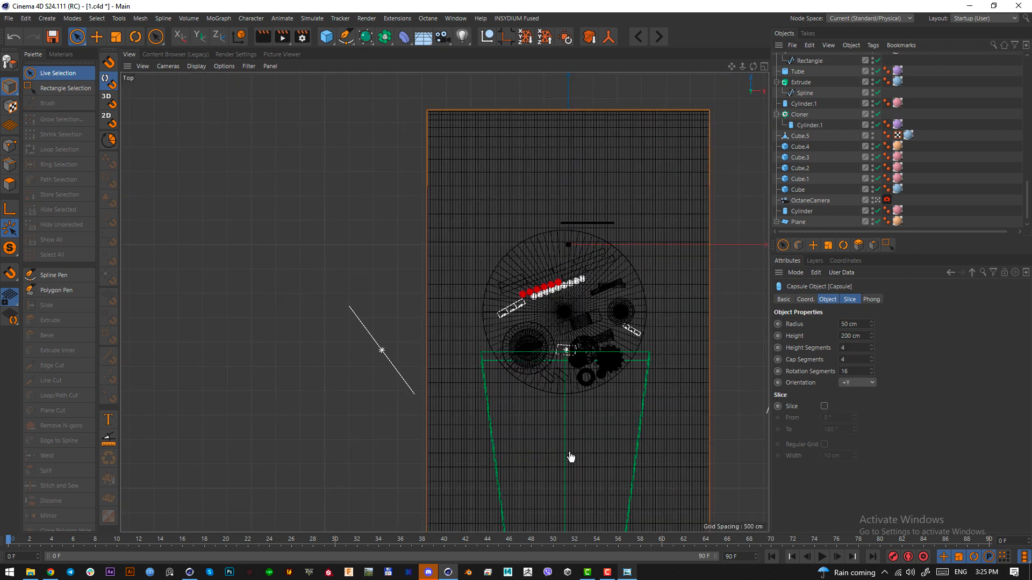
left_click(806, 103)
key("e")
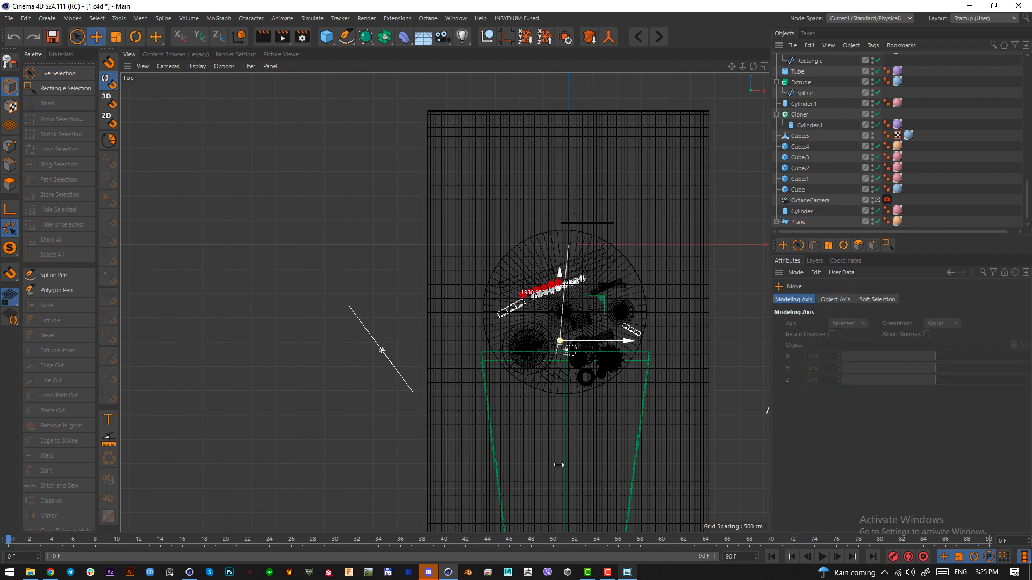
Scale the capsule to a radius of about 170 cm and a height of about 825 cm, standing on the platform
key("F1")
key("t")
left_click_drag(557, 450, 559, 395)
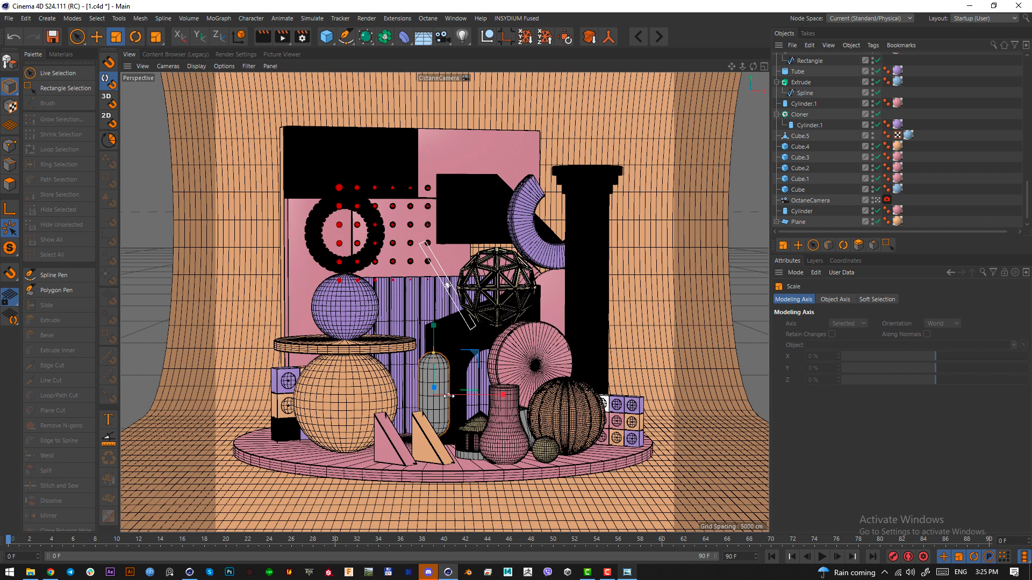
key("e")
left_click_drag(450, 402, 585, 376)
key("ctrl+z")
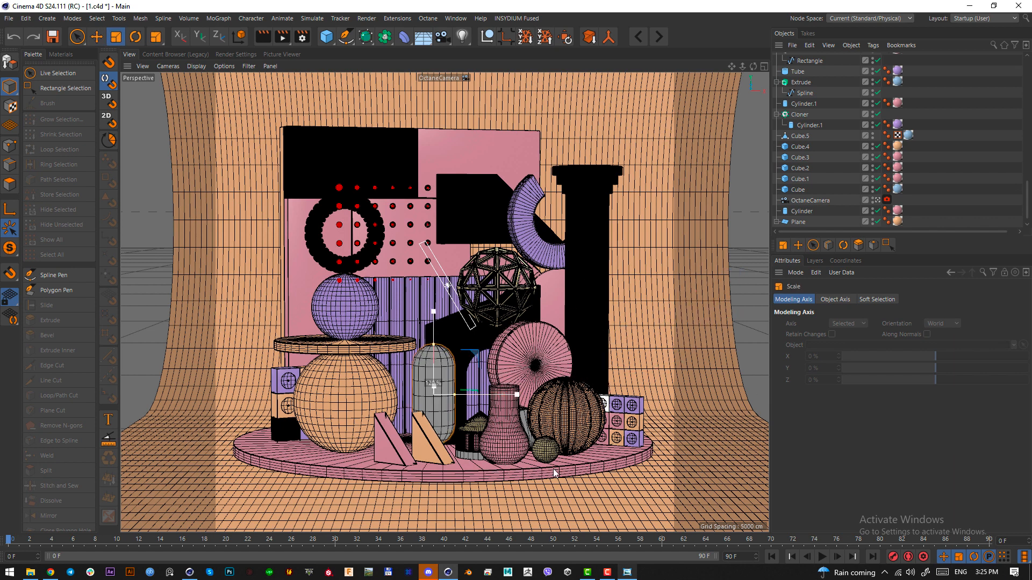
key("ctrl+z")
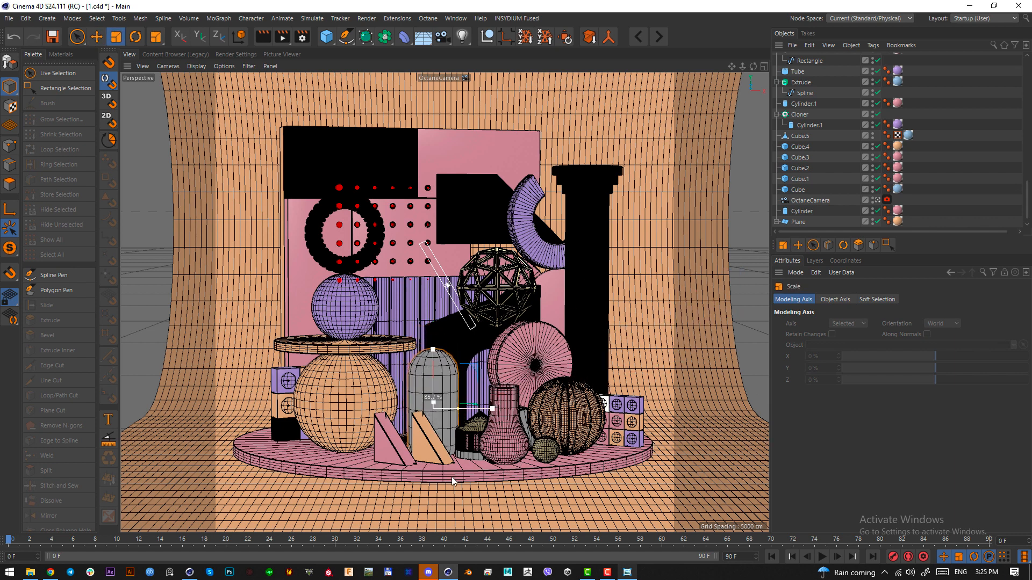
Set the capsule's cap segments to 12 and its rotation segments to 35
scroll(821, 73, "up", 5)
scroll(812, 70, "up", 5)
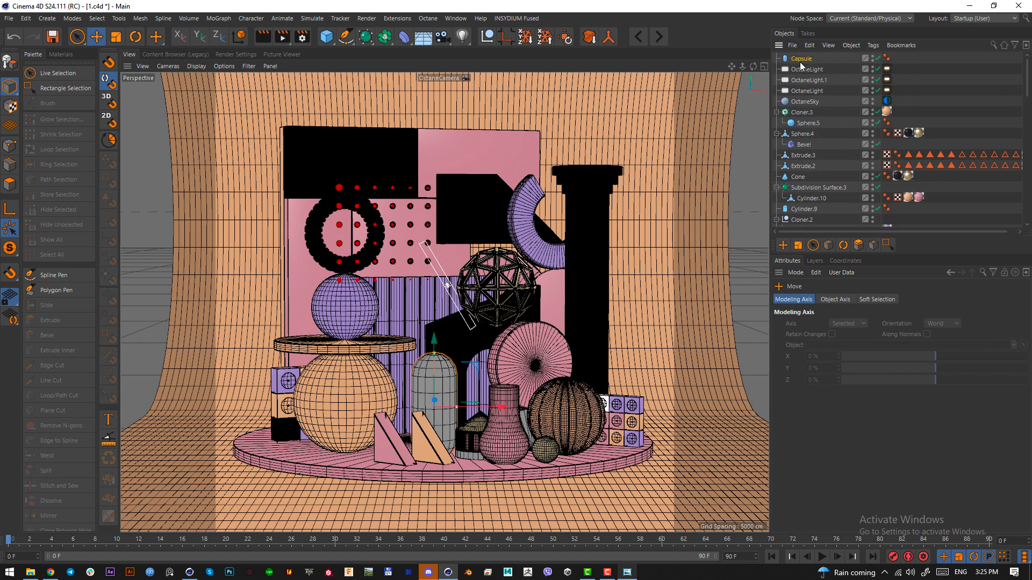
left_click(806, 61)
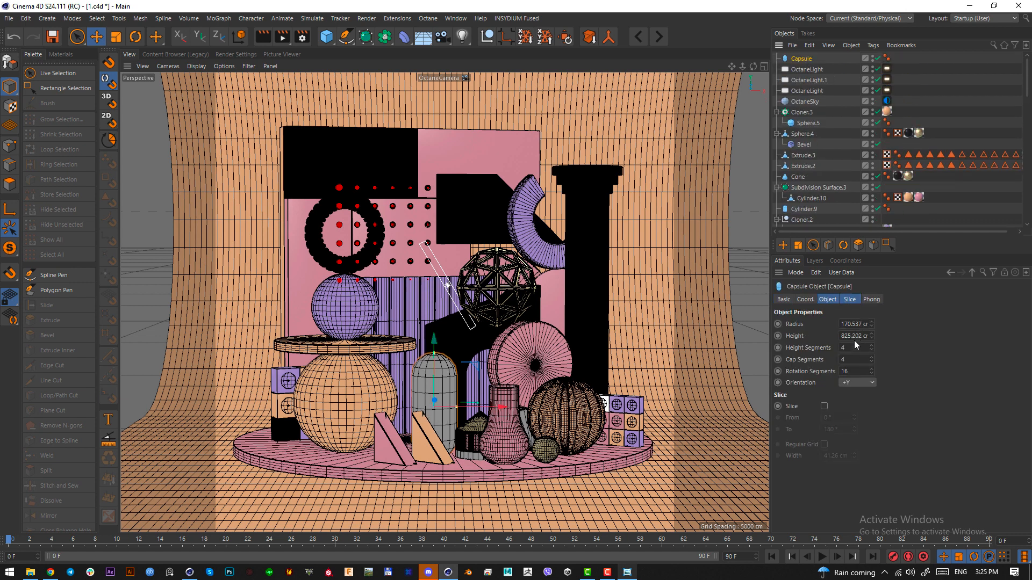
left_click(854, 358)
scroll(853, 358, "down", 3)
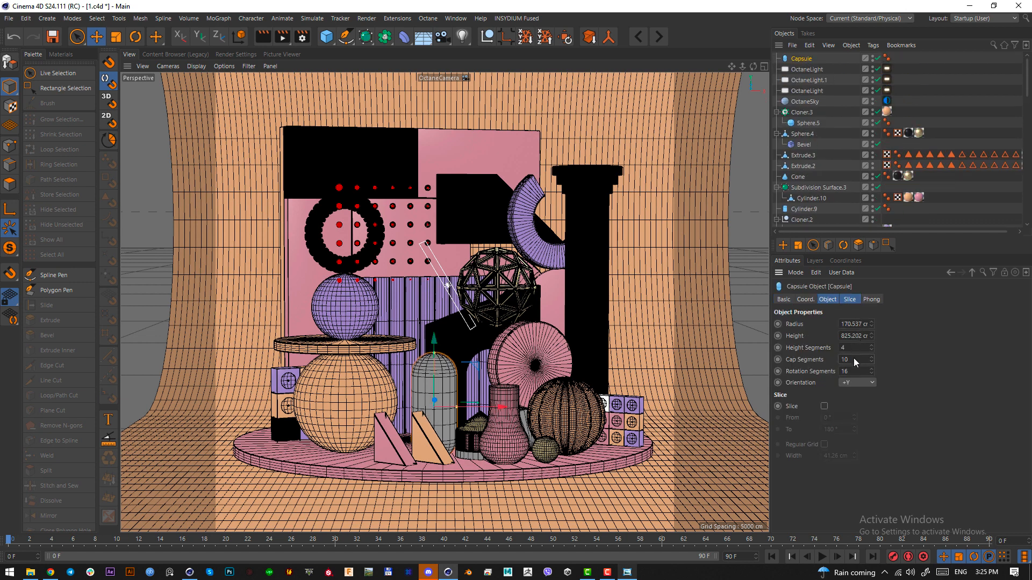
type("12")
key("Return")
scroll(855, 369, "up", 10)
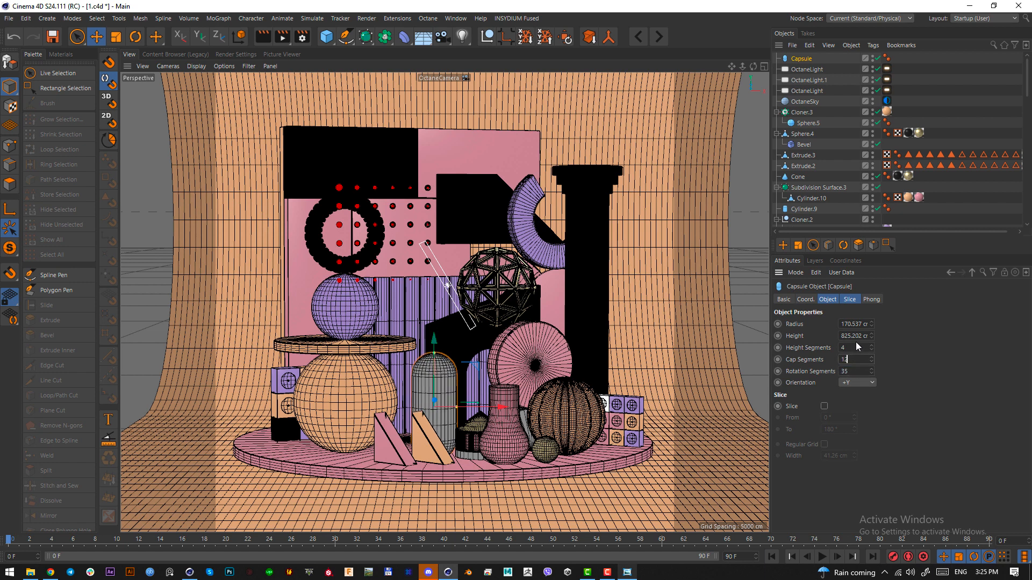
Set the capsule's height segments to 16 and place the capsule inside a new Boole object
scroll(855, 346, "up", 5)
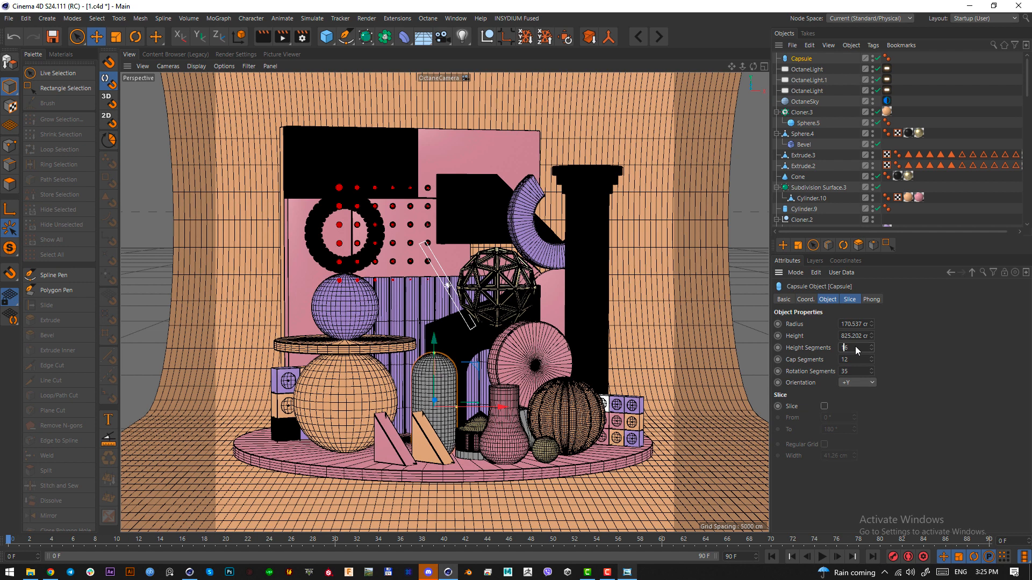
key("Return")
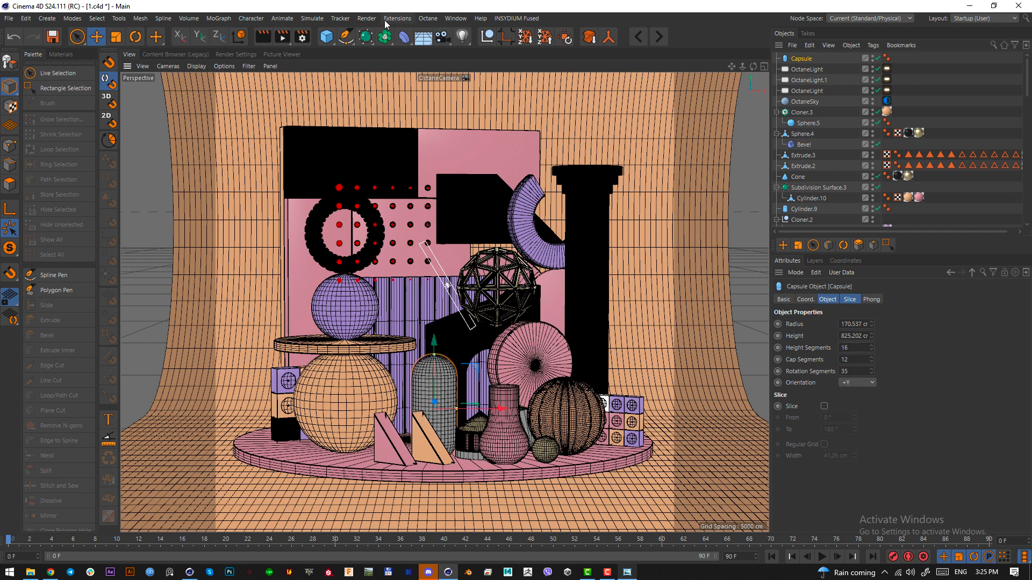
left_click(365, 36)
left_click(384, 36)
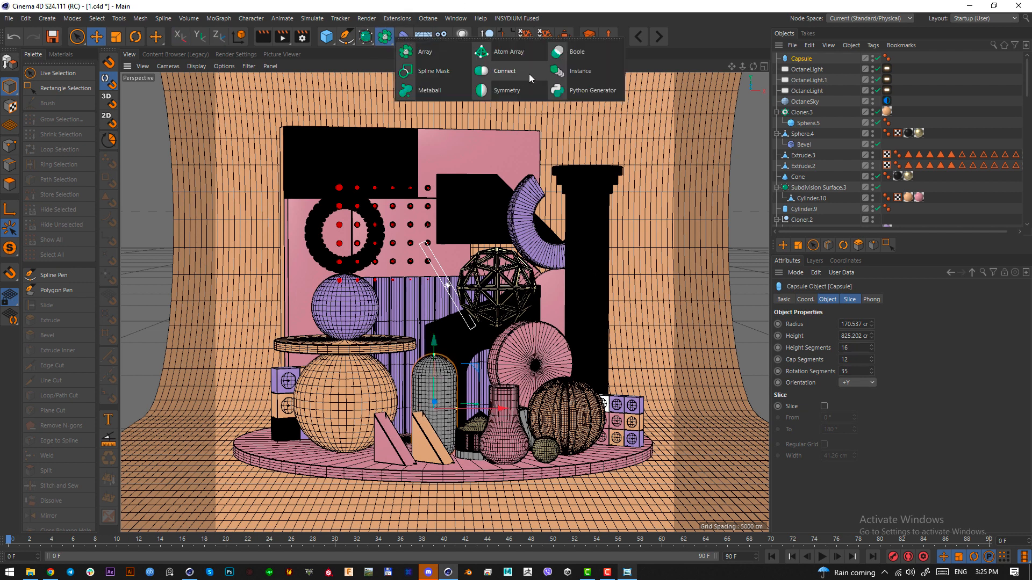
left_click(574, 51)
left_click(365, 36)
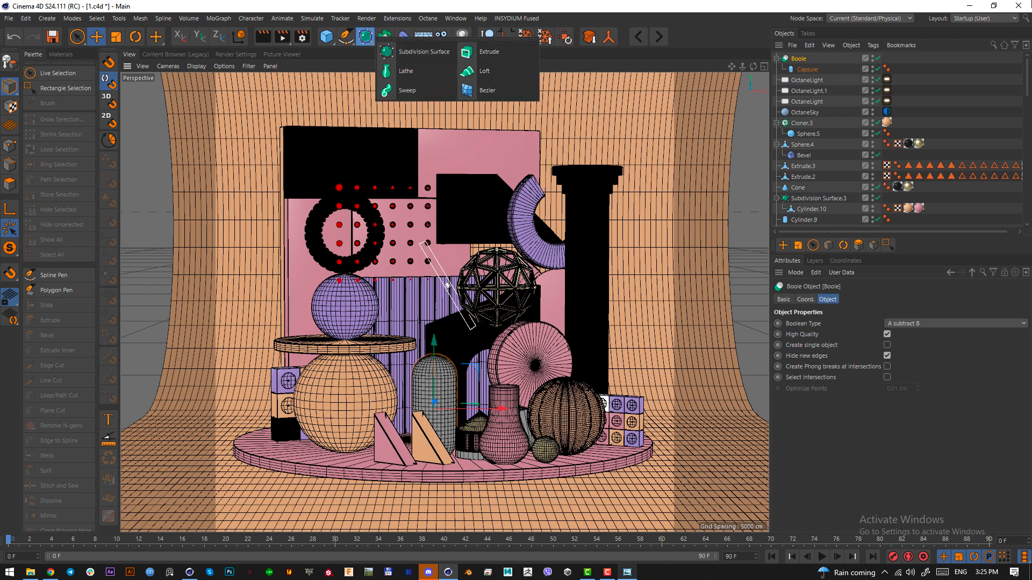
Add a Sphere as the Boole's second operand, size it to about 106 cm radius and place it against the capsule's upper front
left_click(807, 69)
left_click(326, 37)
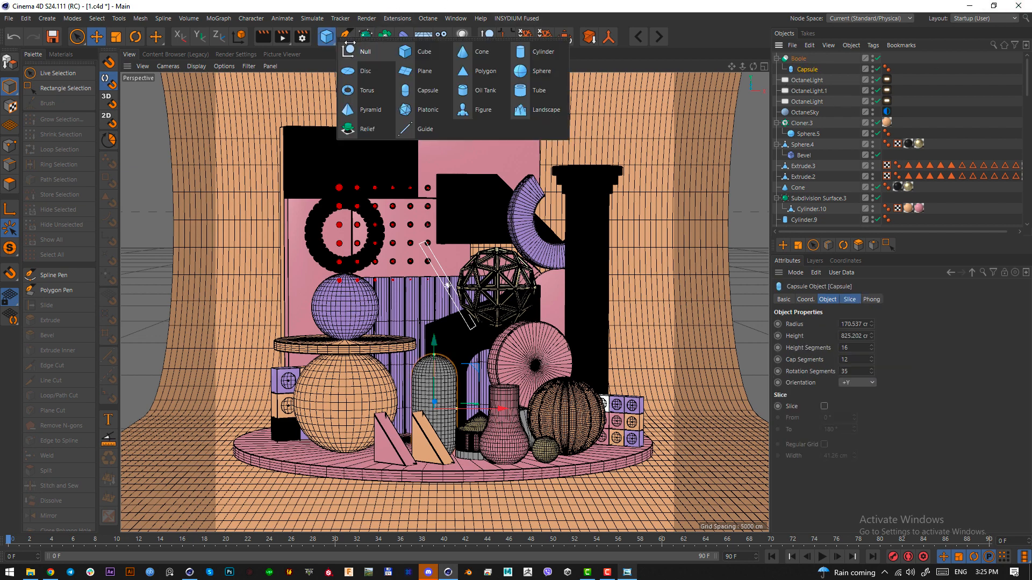
left_click(519, 67)
key("F2")
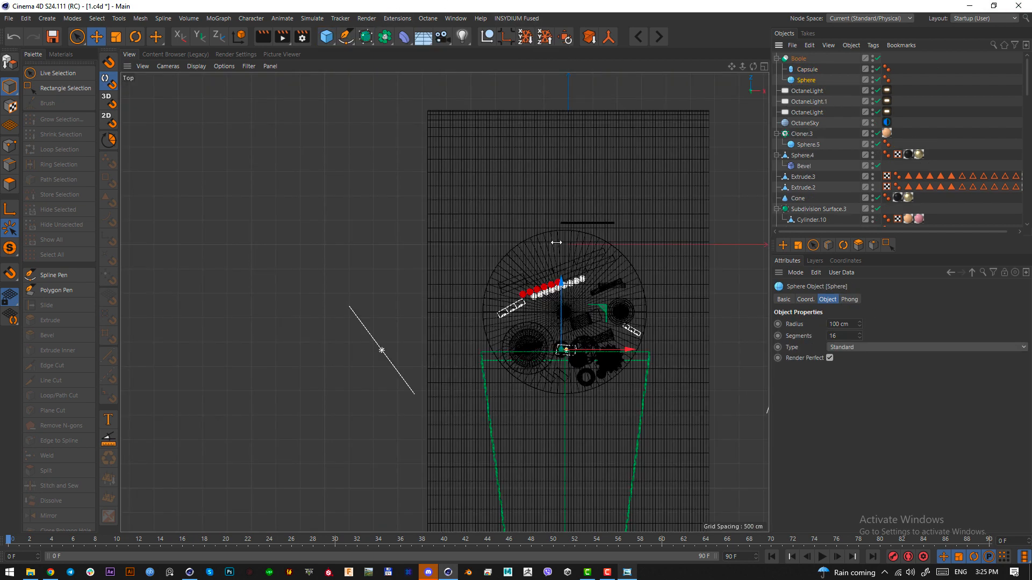
key("e")
key("F1")
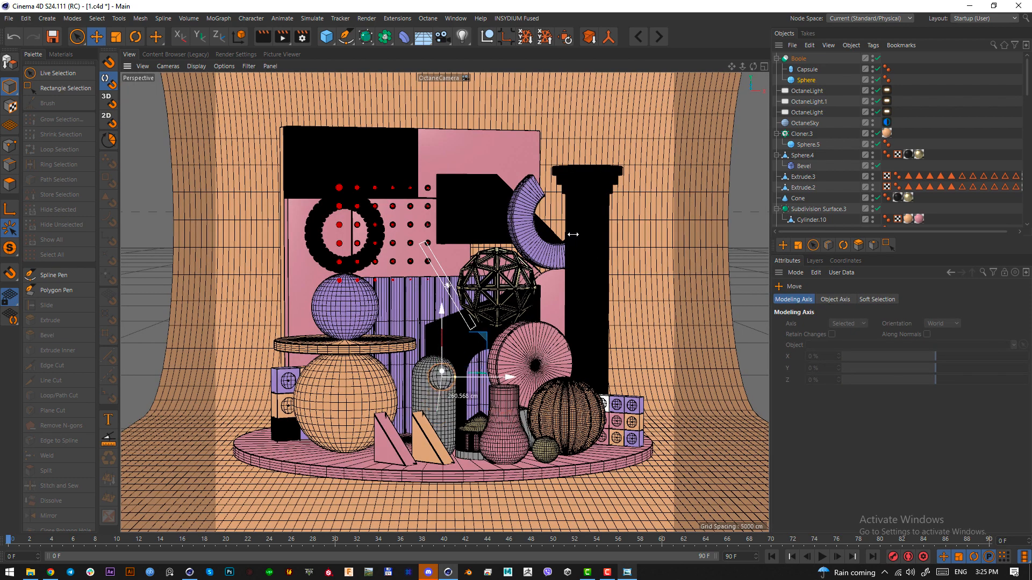
mouse_move(573, 234)
left_mouse_down()
mouse_move(559, 231)
mouse_move(581, 238)
left_mouse_up()
key("F2")
scroll(575, 368, "up", 10)
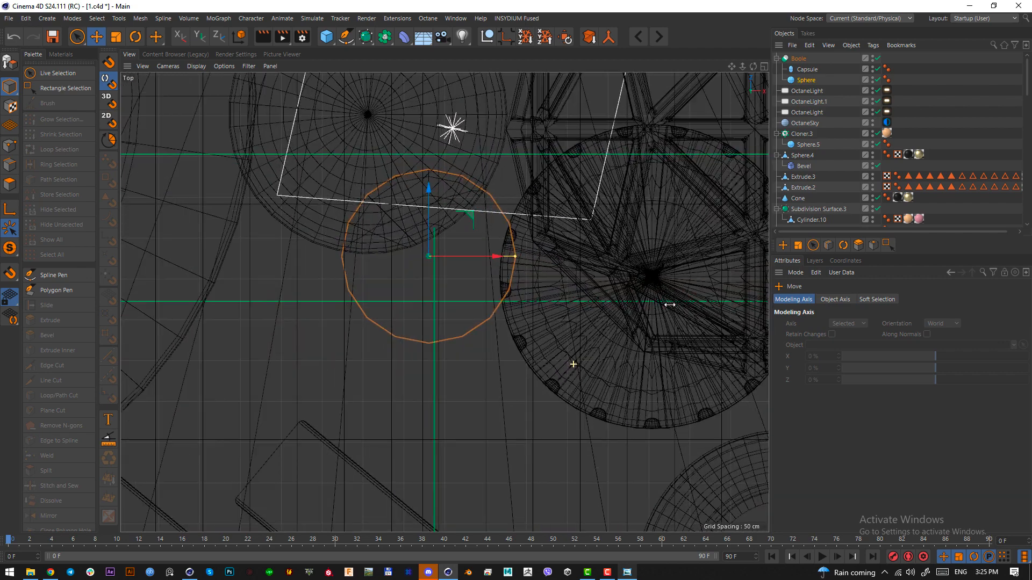
Duplicate the cutting sphere outside the Boole and scale the copy down slightly so it fits in the hollow
key("F1")
left_click_drag(801, 80, 806, 59, "ctrl")
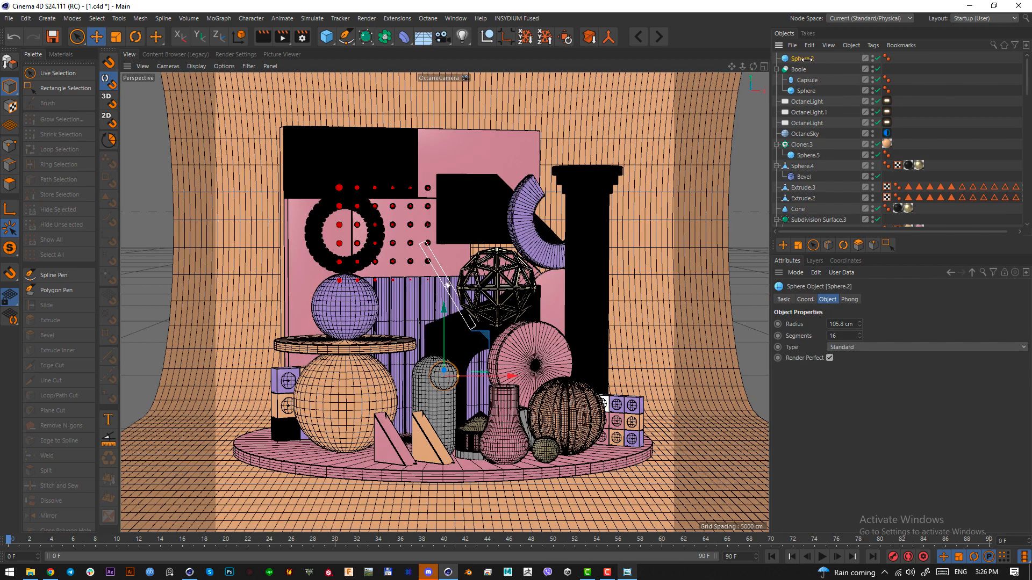
key("t")
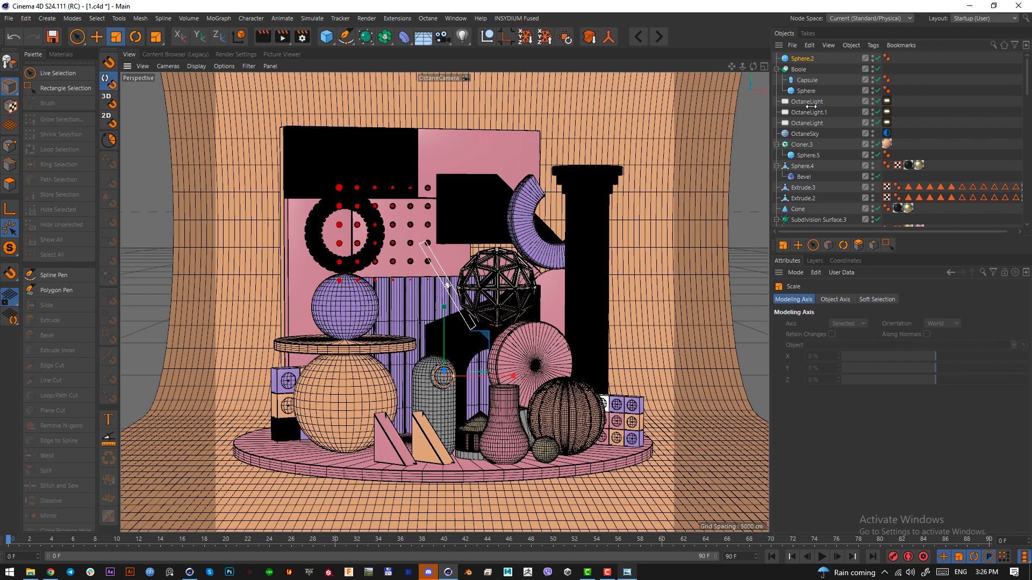
Make the capsule's Boole editable and merge its parts into a single polygon object
left_click(808, 69)
scroll(881, 210, "down", 10)
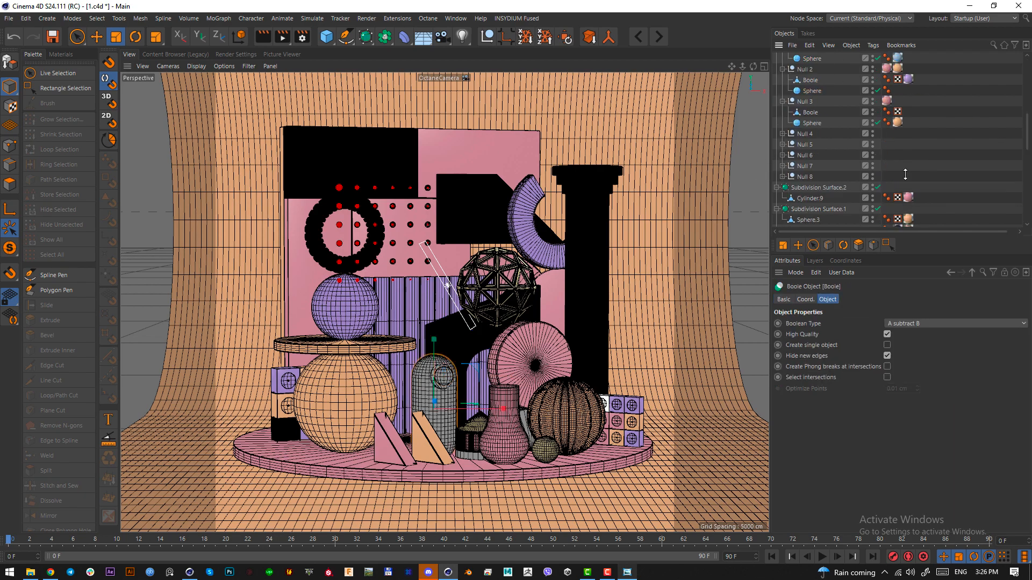
left_click(878, 191)
scroll(376, 349, "up", 6)
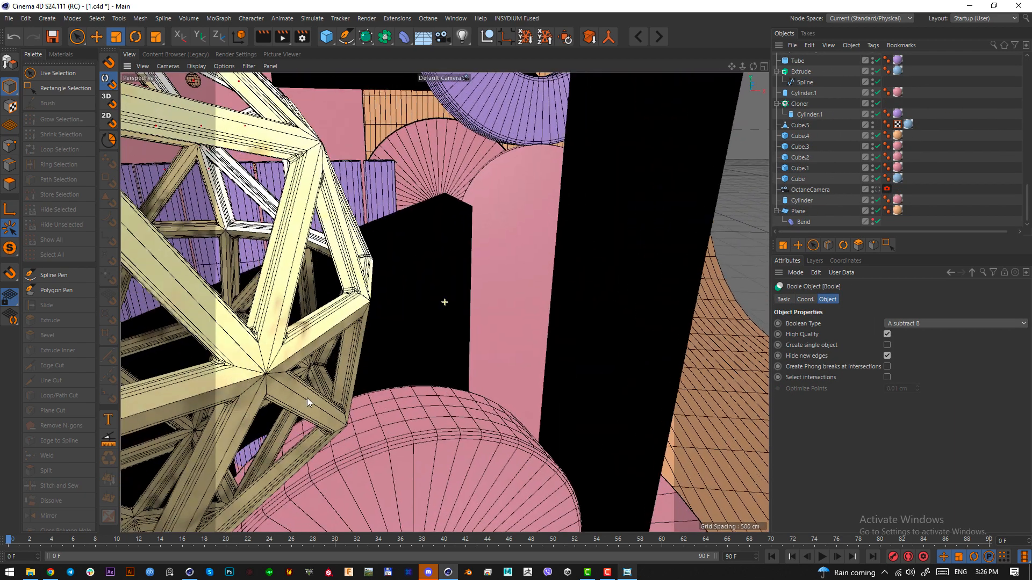
key("o")
scroll(493, 311, "up", 5)
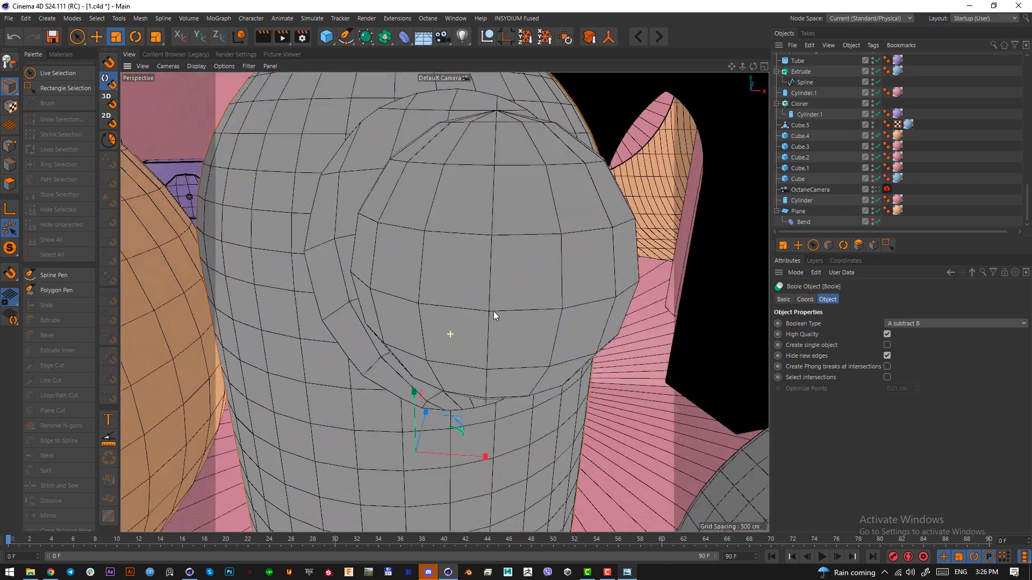
scroll(426, 421, "down", 1)
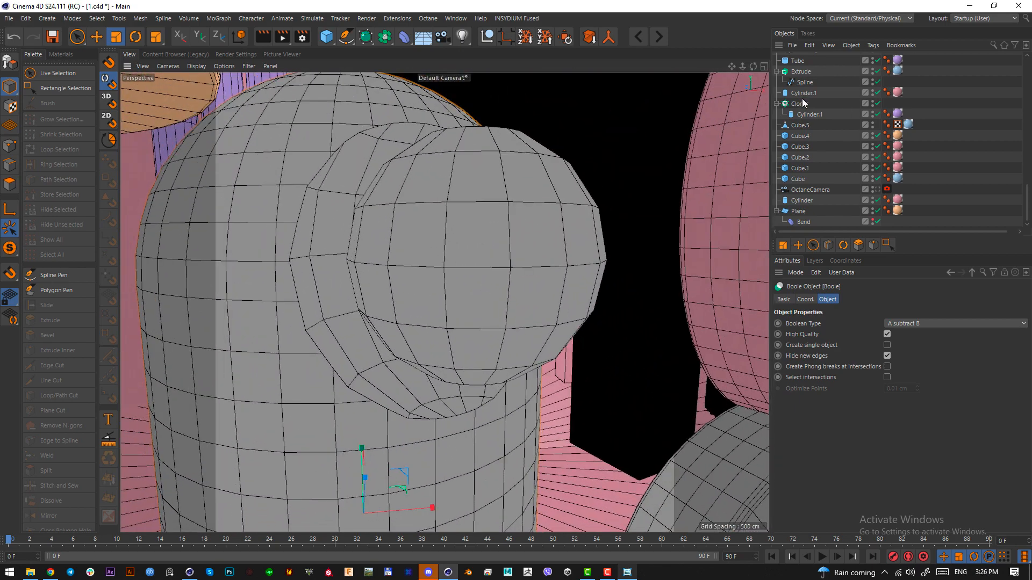
scroll(802, 98, "up", 6)
left_click(799, 69)
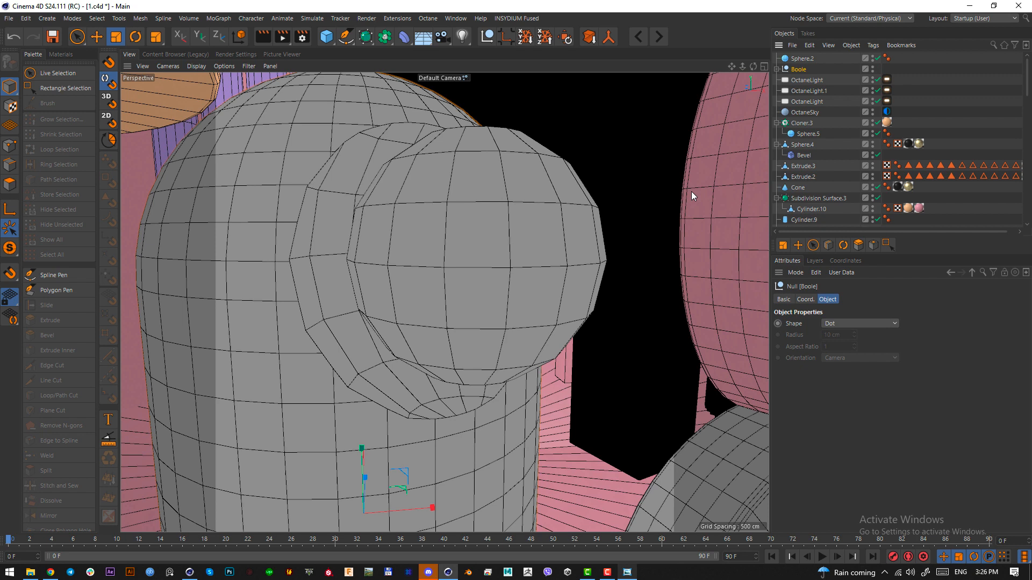
middle_click(794, 72)
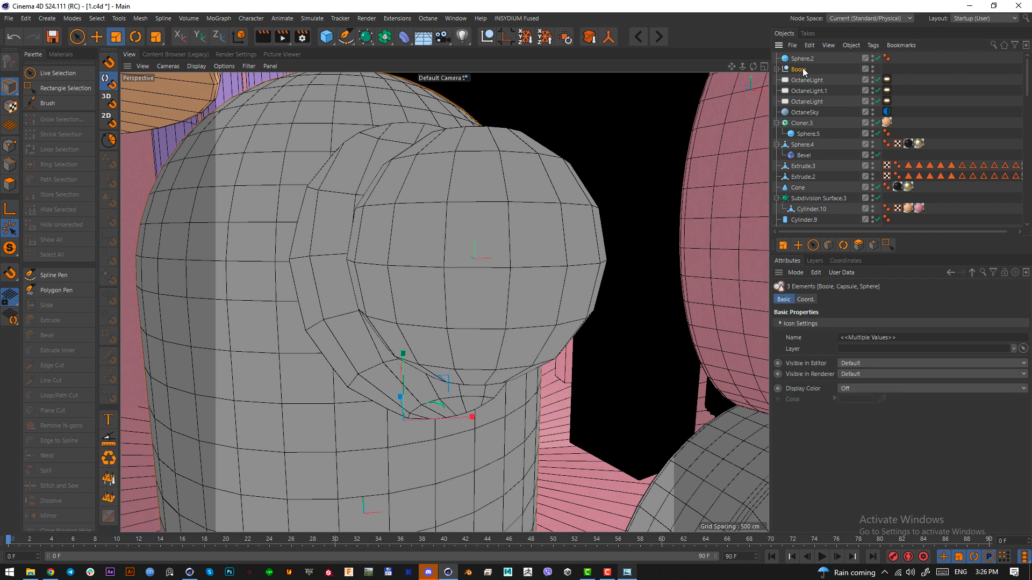
left_click(614, 41)
left_click(8, 164)
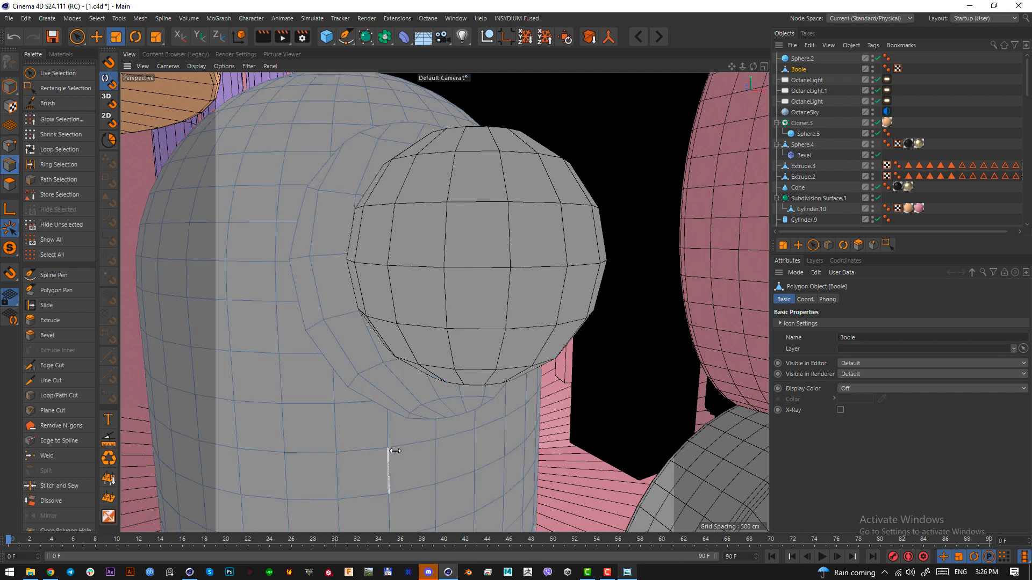
scroll(437, 421, "up", 3)
left_click(440, 412)
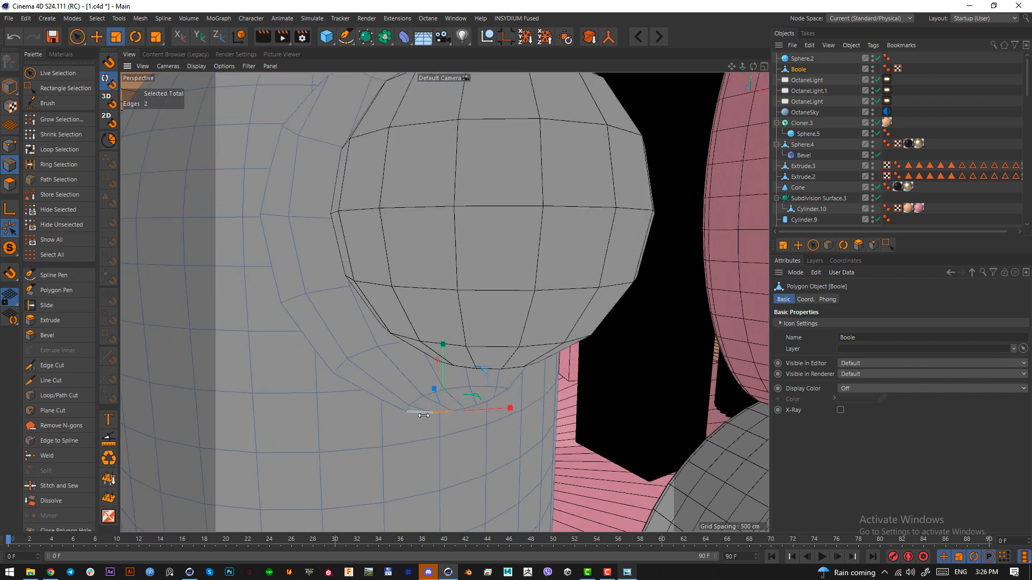
left_click(375, 397, "shift")
Select all points of the merged capsule mesh and optimize them to weld the duplicates
left_click(9, 145)
key("ctrl+a")
right_click(356, 475)
key("Escape")
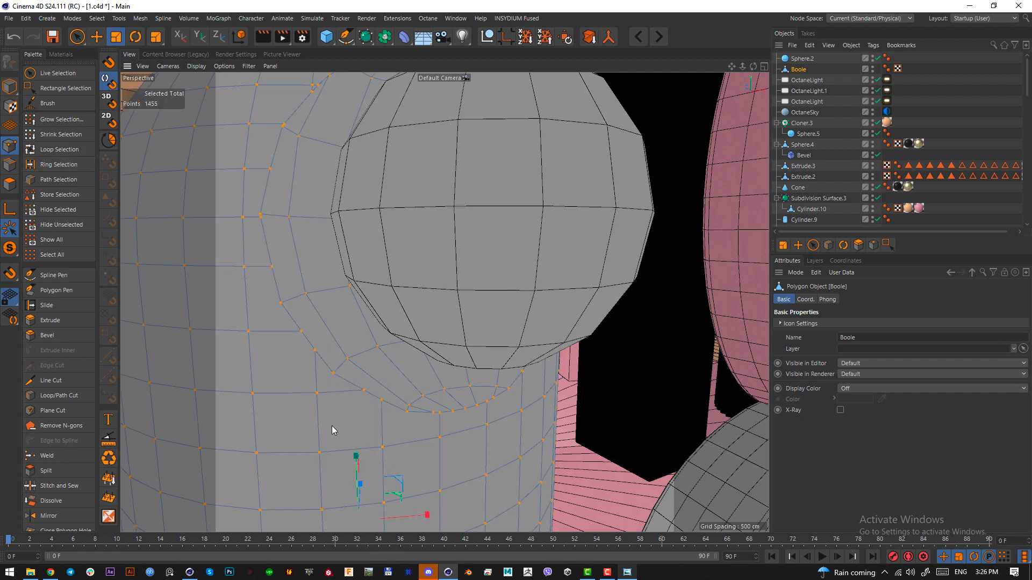
right_click(331, 425)
key("Escape")
right_click(326, 409)
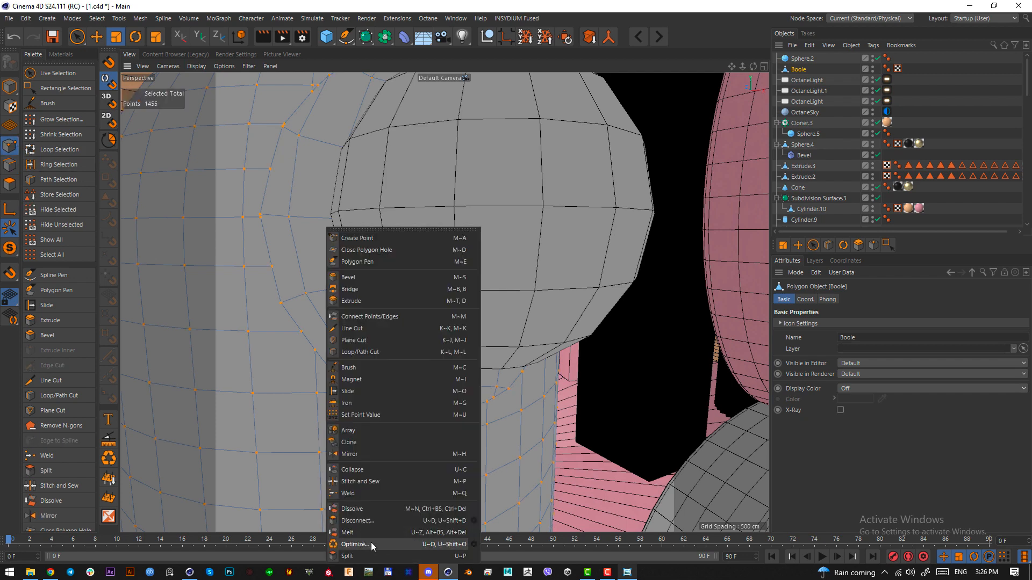
left_click(355, 544)
key("Return")
Select every edge around the rim of the spherical hollow in the capsule mesh
left_click(416, 412)
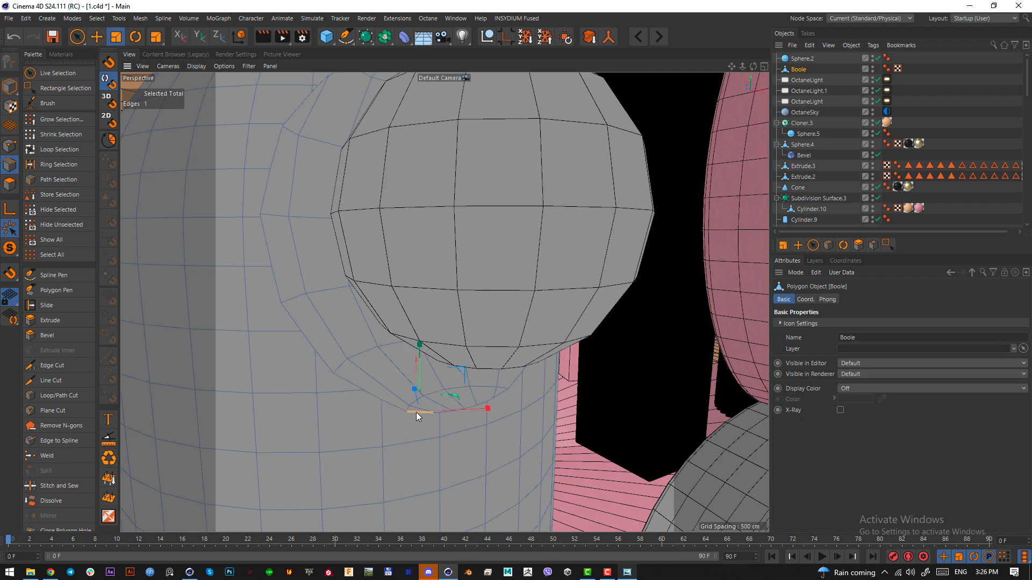
left_click(398, 403, "shift")
scroll(371, 394, "up", 3)
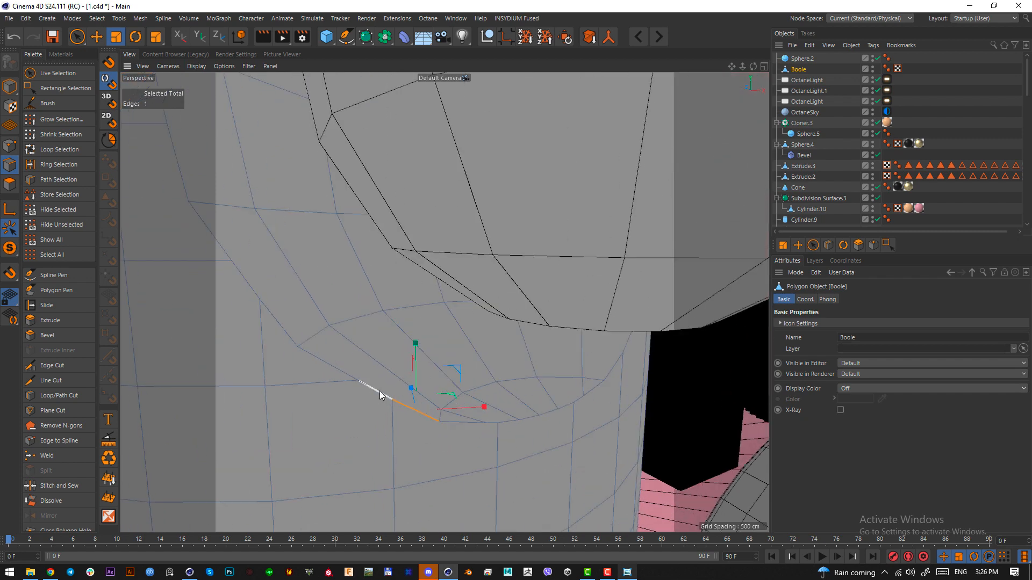
left_click(349, 376, "shift")
left_click(292, 335, "shift")
scroll(357, 405, "up", 3)
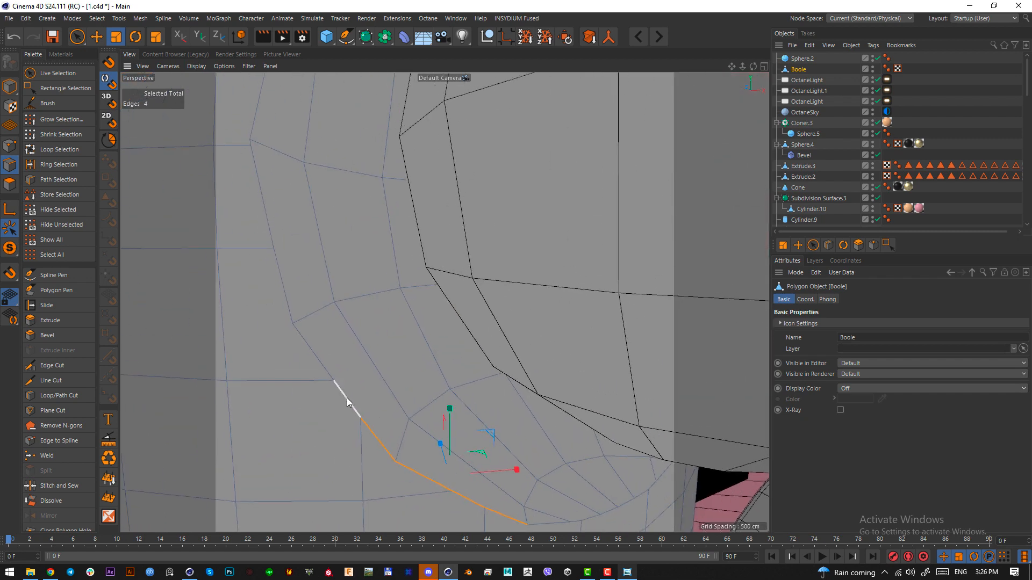
left_click(334, 391, "shift")
left_click(289, 301, "shift")
left_click(277, 264, "shift")
scroll(305, 305, "up", 3)
left_click(310, 353, "shift")
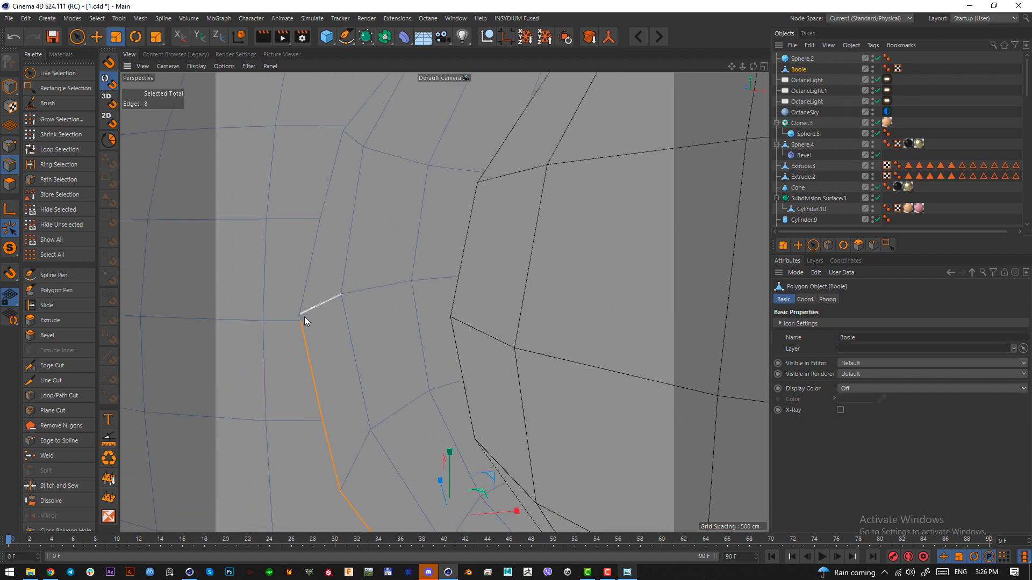
left_click(301, 305, "shift")
left_click_drag(301, 305, 343, 390, "alt")
left_click(337, 340, "shift")
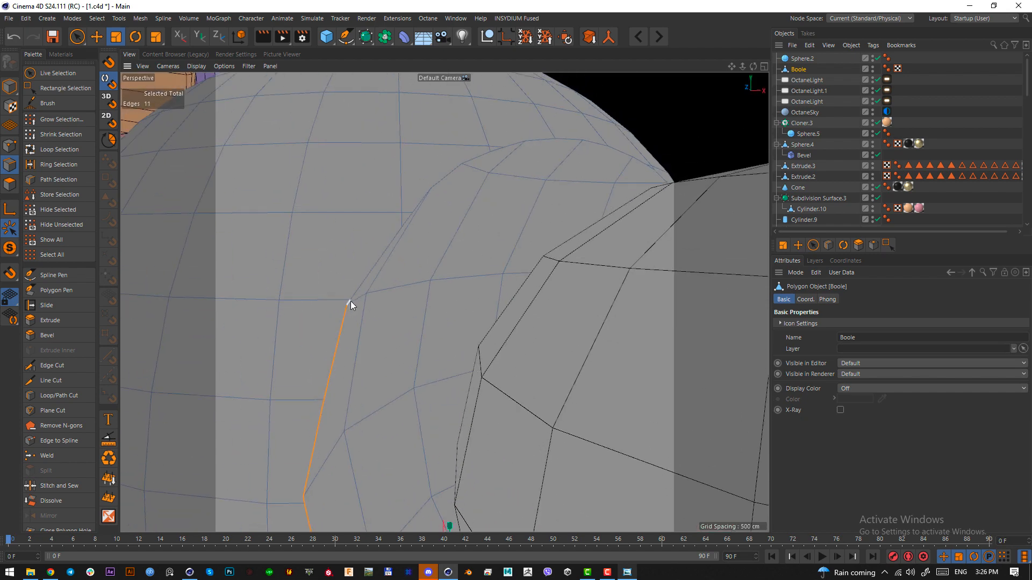
scroll(363, 281, "down", 3)
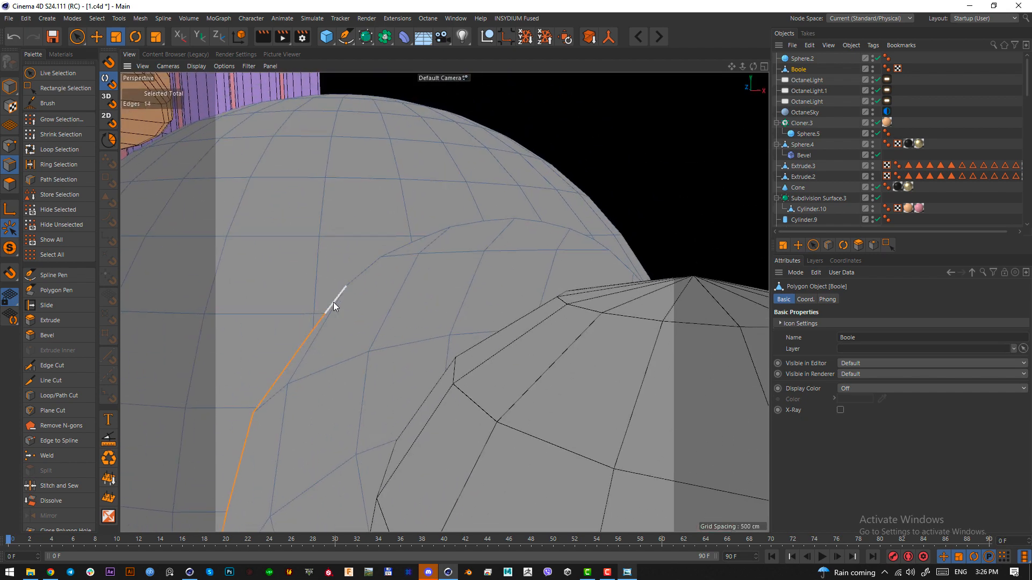
left_click(334, 301, "shift")
left_click_drag(349, 281, 349, 302, "alt")
left_click(402, 256, "shift")
left_click(327, 305, "shift")
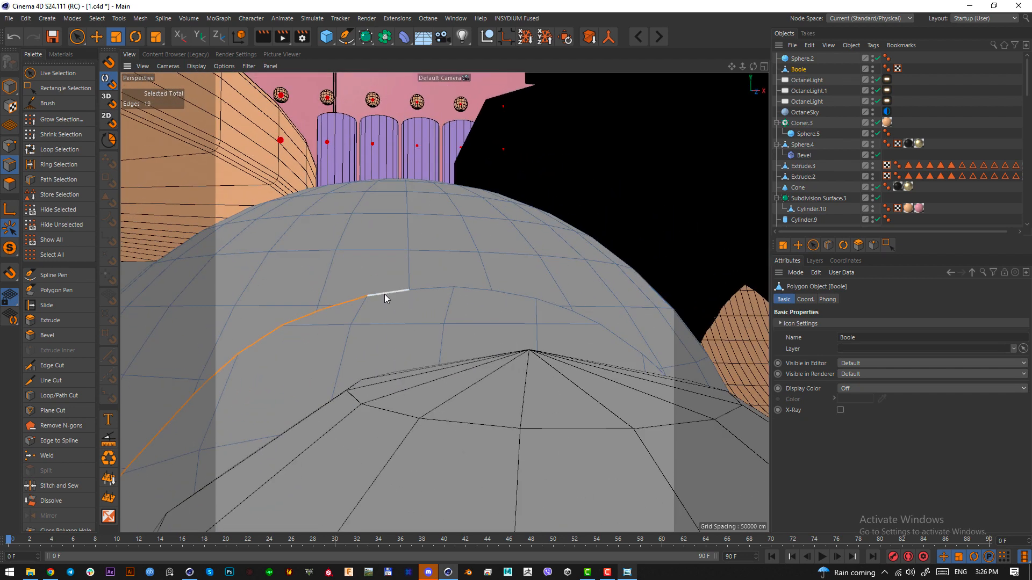
scroll(540, 320, "up", 5)
left_click(449, 307, "shift")
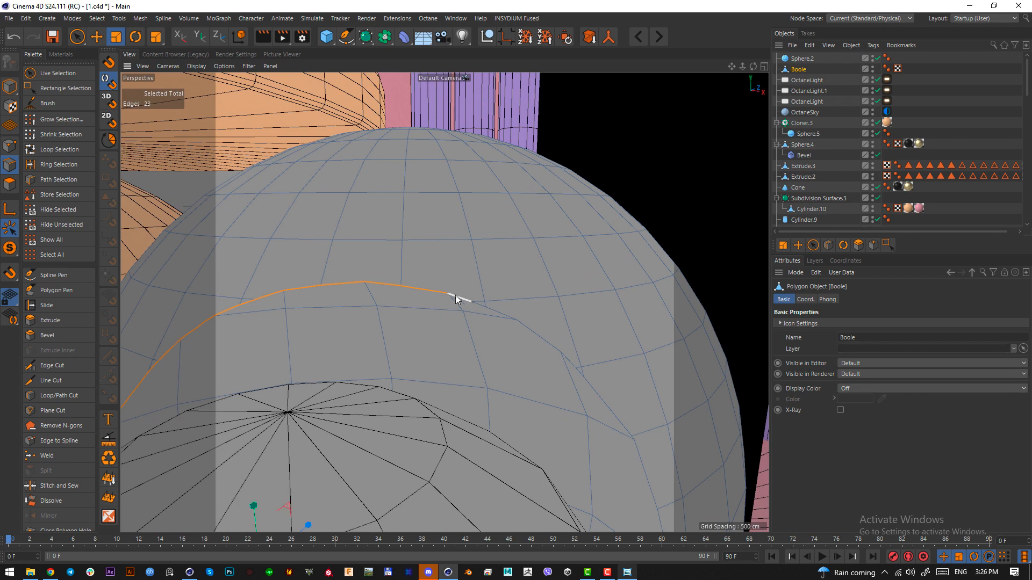
left_click(473, 302, "shift")
left_click(480, 305, "shift")
left_click(502, 313, "shift")
middle_click_drag(536, 349, 448, 284, "alt")
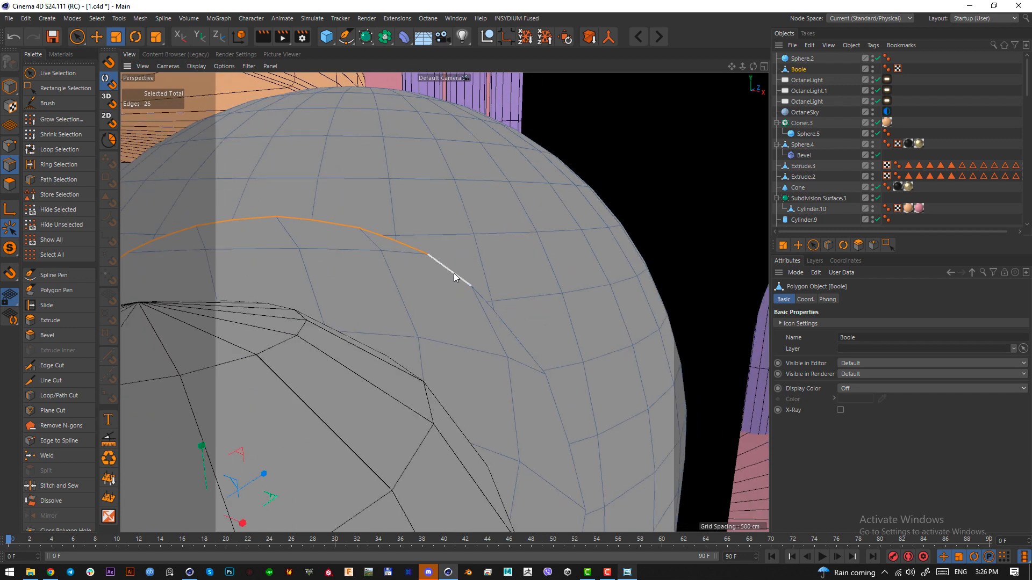
left_click(453, 273, "shift")
left_click(482, 298, "shift")
left_click(488, 306, "shift")
scroll(524, 377, "up", 3)
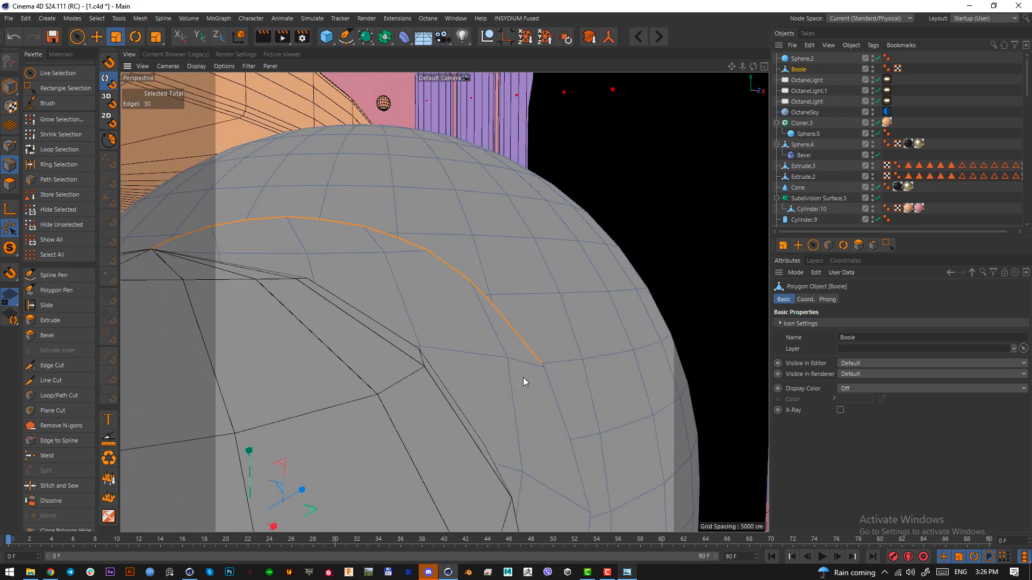
left_click(471, 246, "shift")
scroll(469, 250, "up", 3)
left_click(458, 257, "shift")
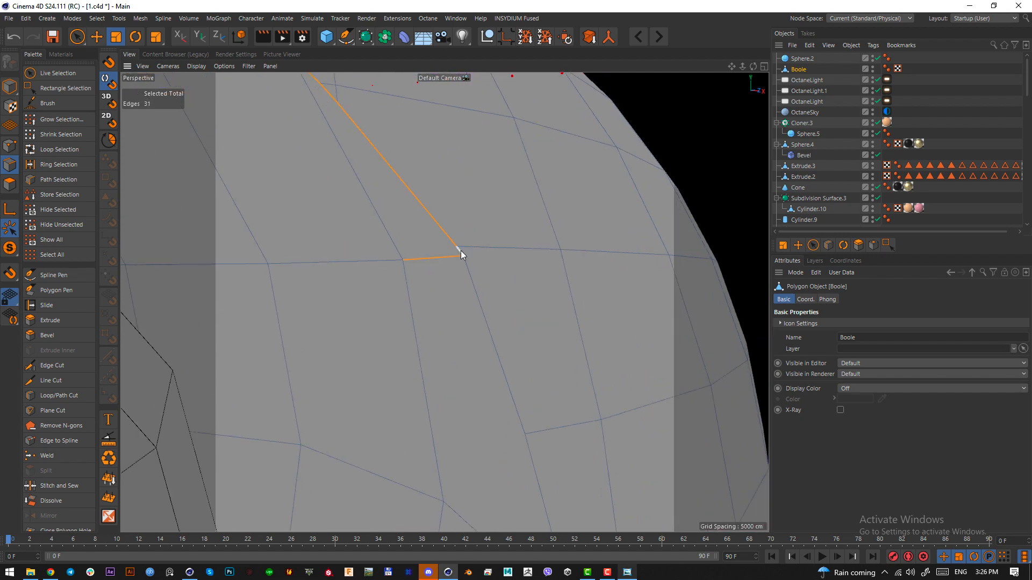
left_click(493, 329, "shift")
middle_click_drag(493, 329, 522, 350, "alt")
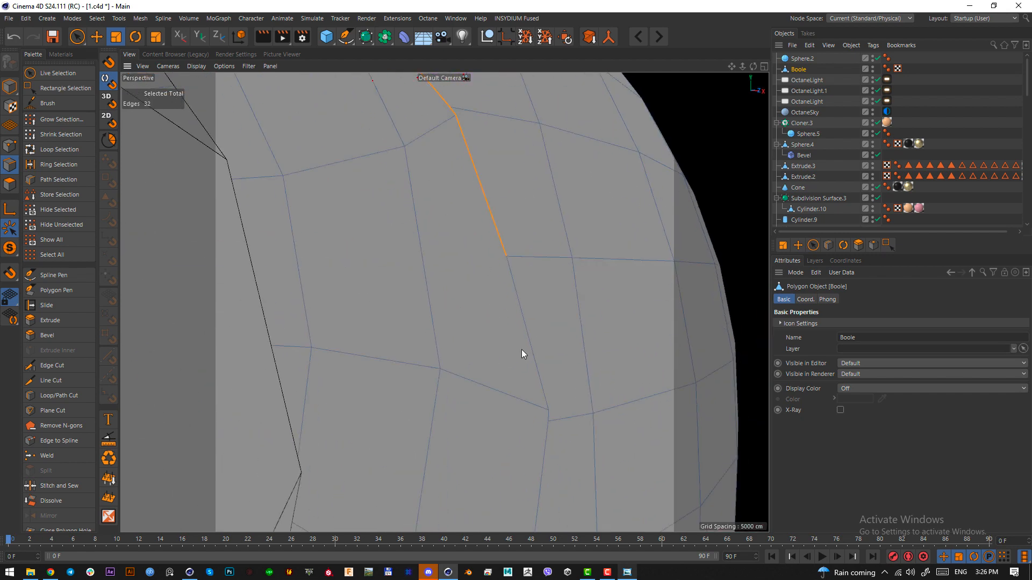
left_click(530, 358, "shift")
middle_click_drag(546, 409, 468, 221, "alt")
left_click(457, 220, "shift")
left_click(451, 293, "shift")
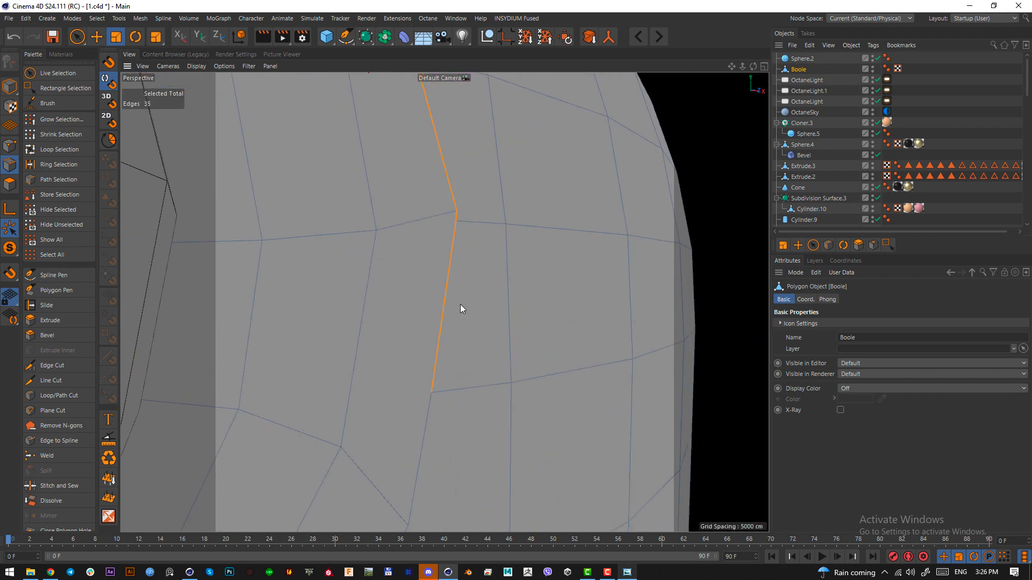
middle_click_drag(463, 306, 511, 191, "alt")
left_click(488, 292, "shift")
left_click(476, 366, "shift")
middle_click_drag(476, 366, 550, 254, "alt")
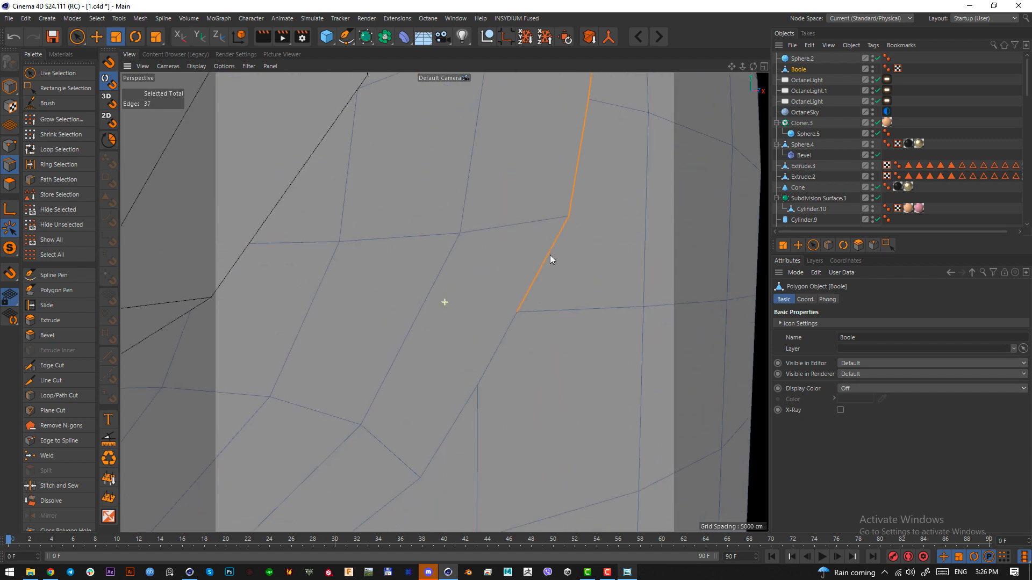
left_click(503, 347, "shift")
left_click(468, 401, "shift")
middle_click_drag(469, 402, 556, 375, "alt")
left_click(487, 308, "shift")
left_click(439, 334, "shift")
left_click(483, 356, "shift")
left_click(430, 361, "shift")
left_click(361, 369, "shift")
left_click(495, 368, "shift")
left_click(440, 365, "shift")
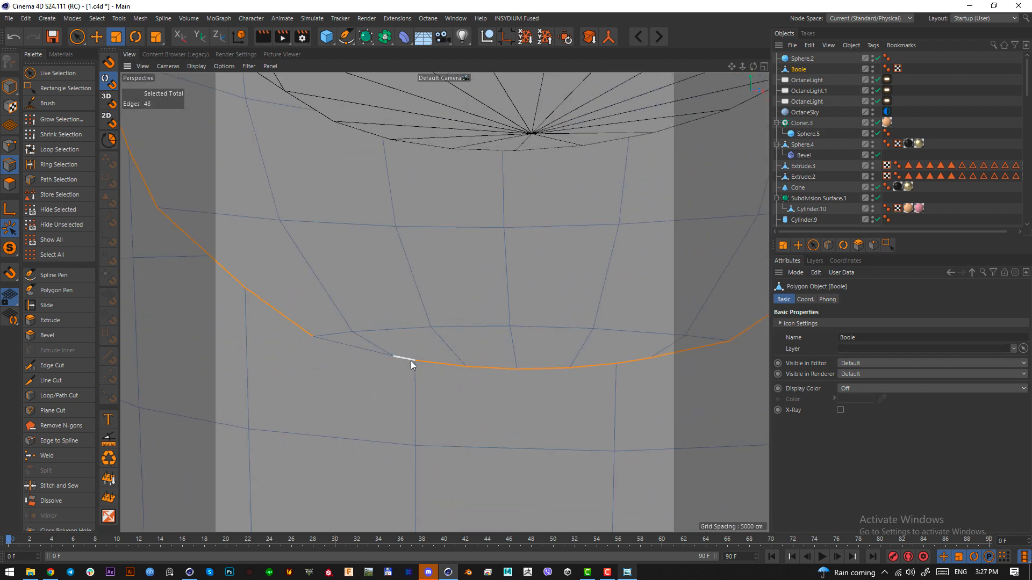
left_click(411, 360, "shift")
left_click(370, 353, "shift")
right_click_drag(481, 370, 343, 321, "alt")
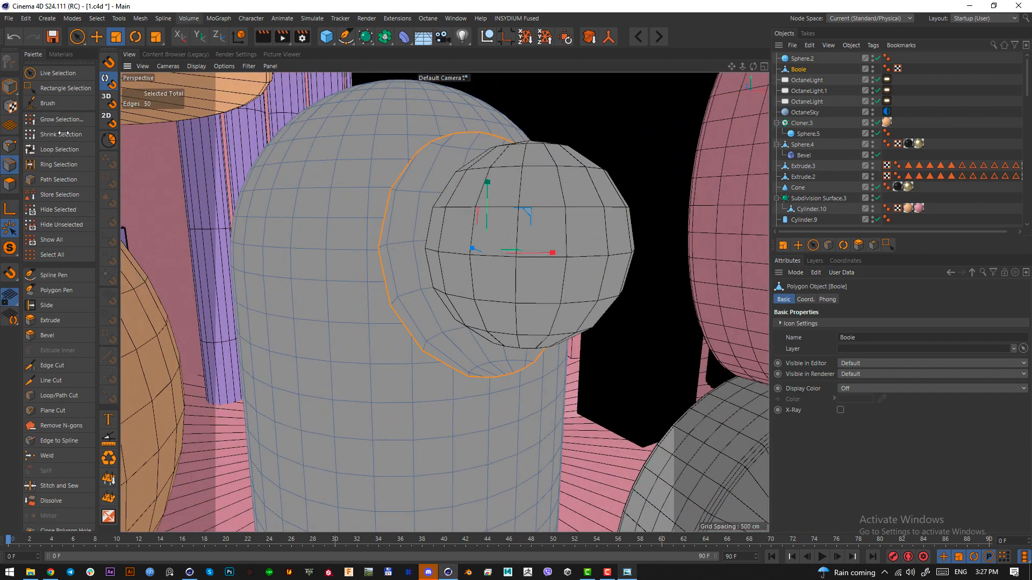
Bevel the selected rim edges with an offset of about 0.9 cm
key("m")
key("s")
left_click_drag(518, 426, 527, 426)
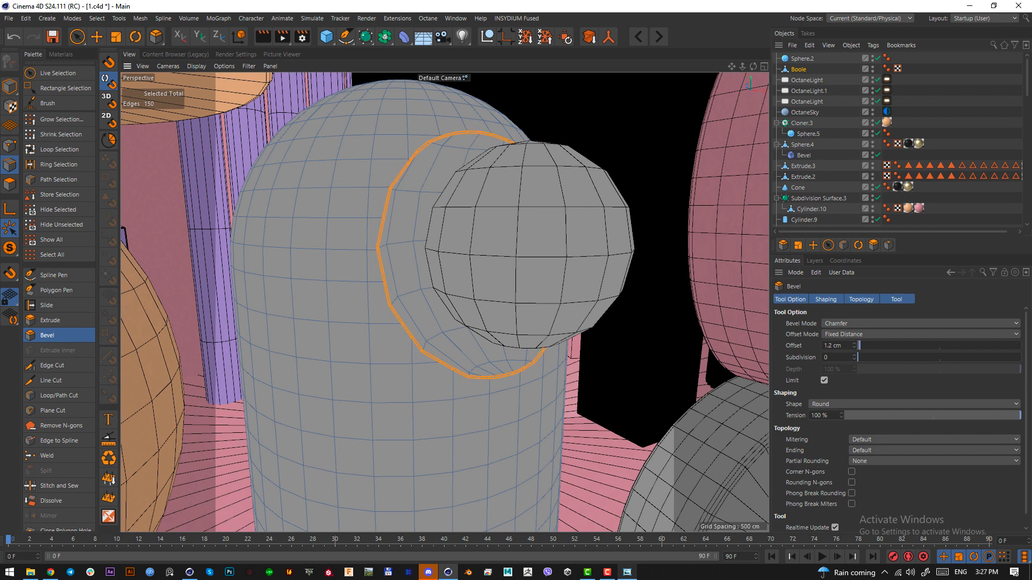
Return the view to OctaneCamera and save the project
scroll(911, 147, "down", 10)
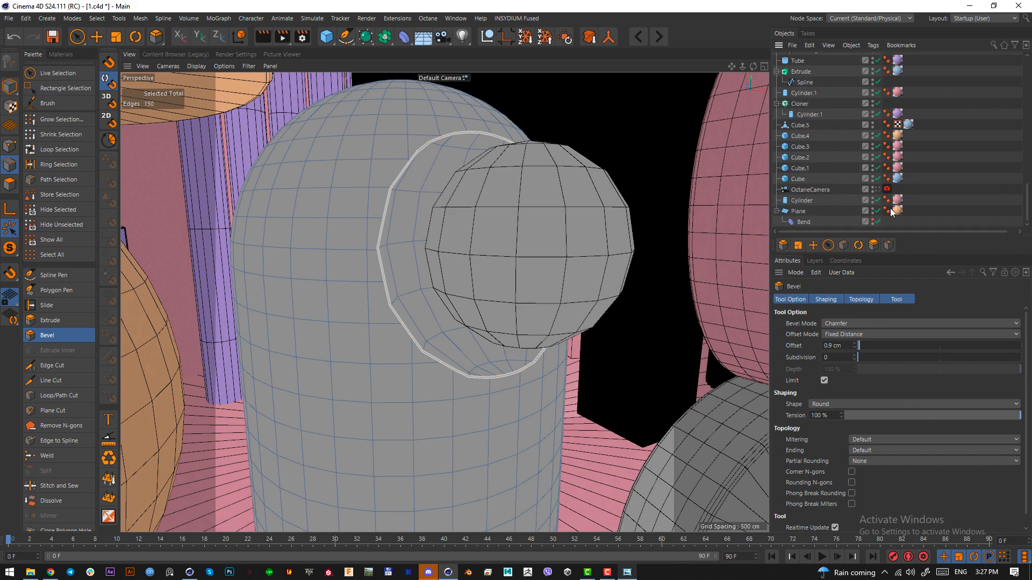
key("h")
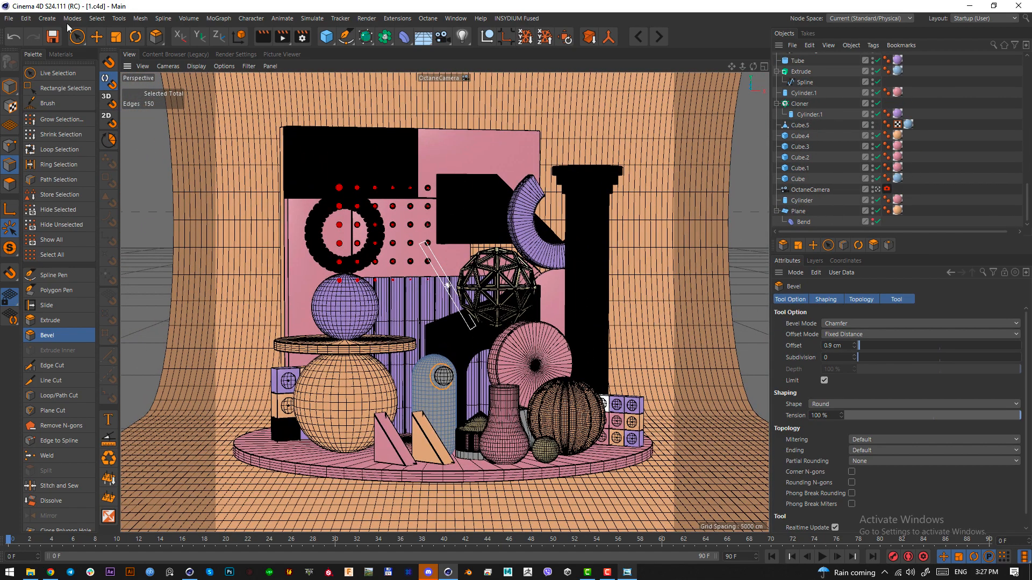
key("ctrl+s")
Assign pink OctGlossy1.1 to the capsule, gold OctMetal1 to its sphere and blue OctGlossy1.2 to the cylinder beneath the cone
left_click(68, 55)
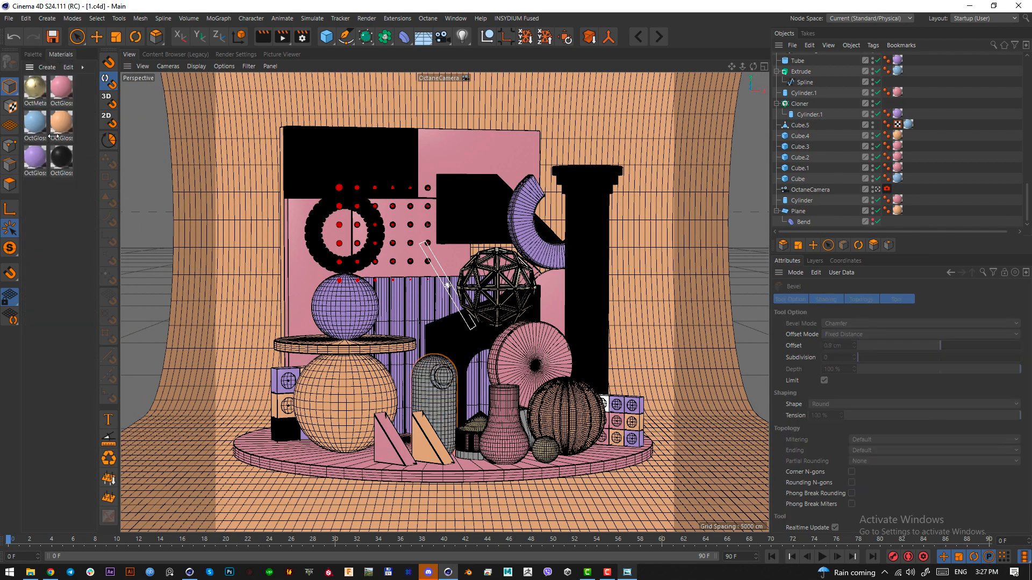
left_click_drag(61, 87, 434, 387)
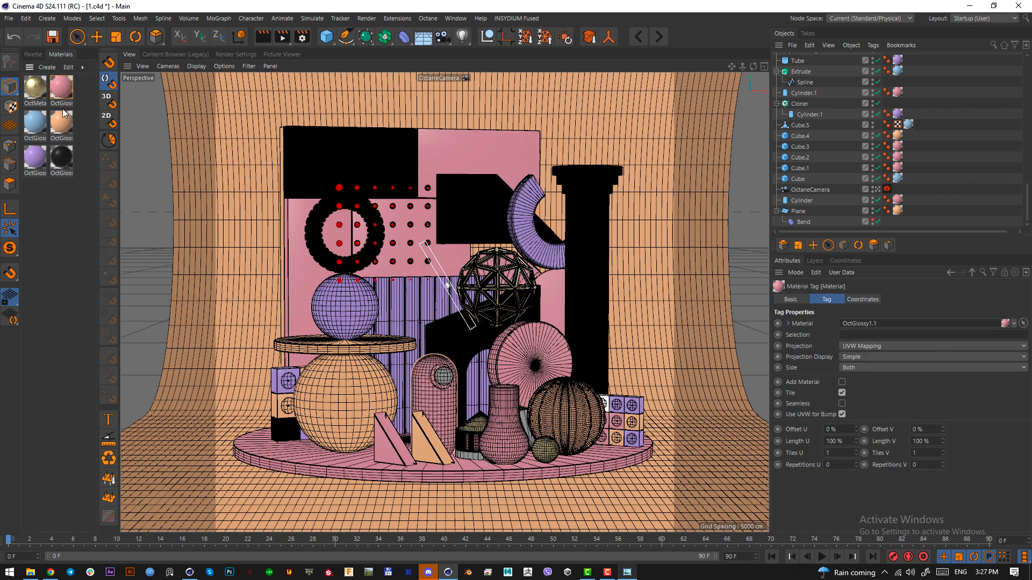
left_click_drag(35, 87, 449, 383)
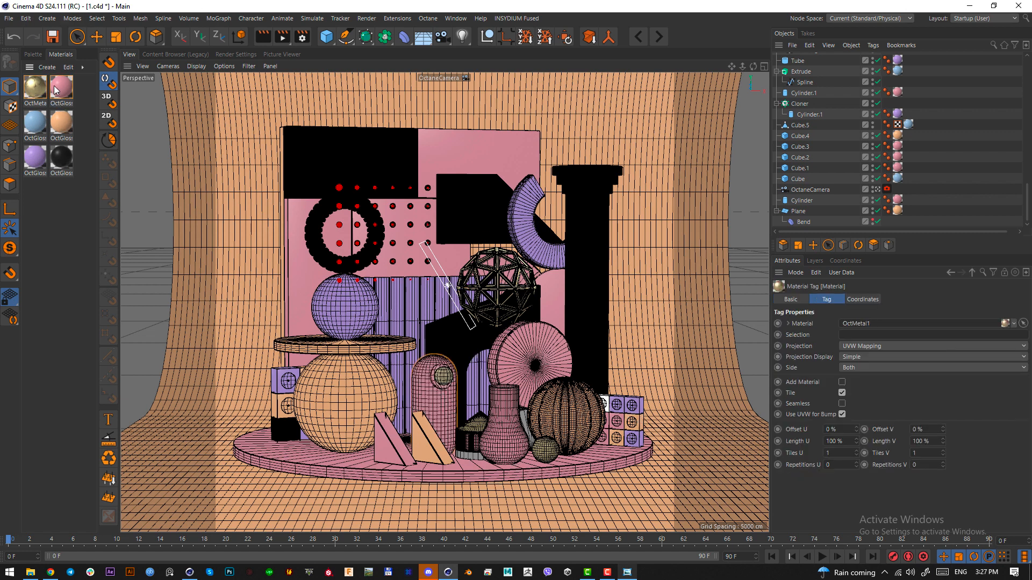
left_click_drag(56, 89, 471, 455)
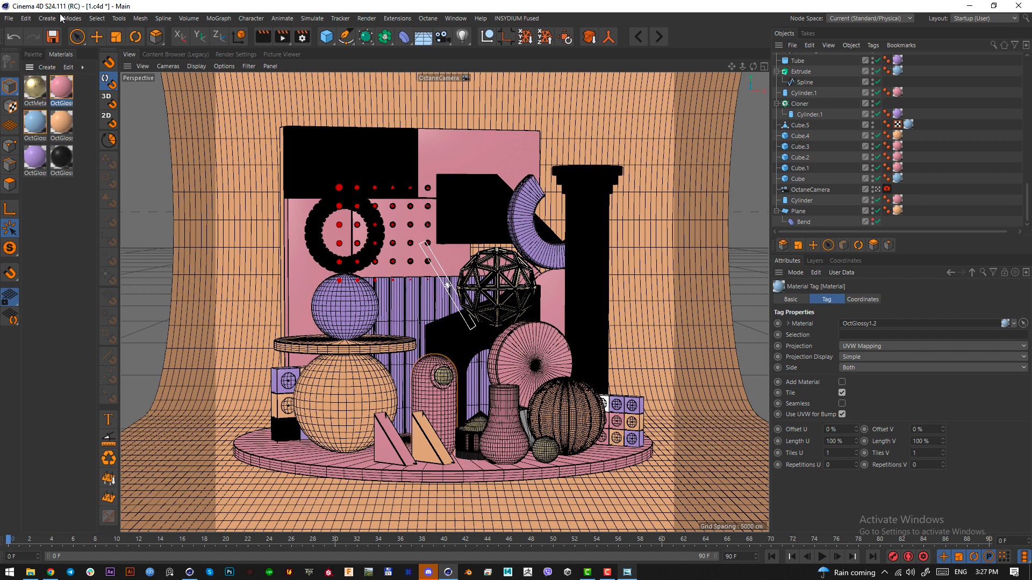
Switch the viewport display to Hidden Line mode
left_click(77, 37)
left_click(196, 66)
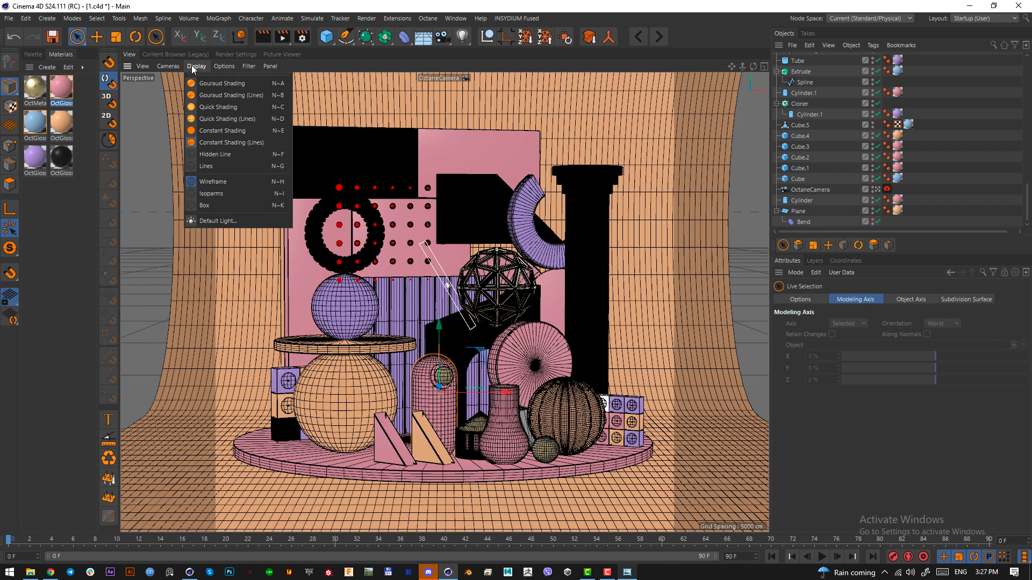
left_click(239, 157)
Select the cut-corner block Cube.5 behind the arc and rotate it slightly about its vertical axis
left_click(79, 38)
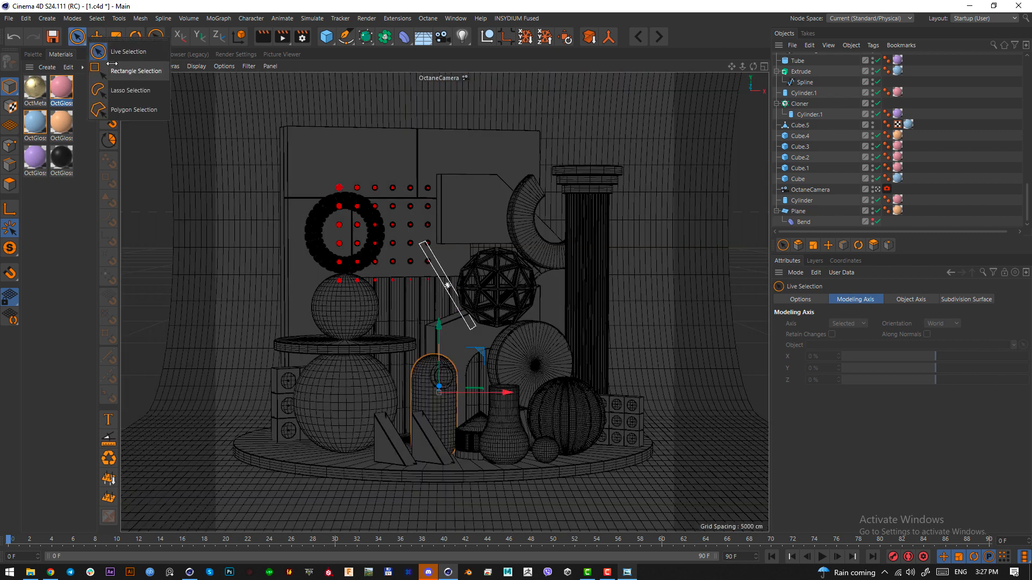
left_click(129, 71)
left_click(78, 38)
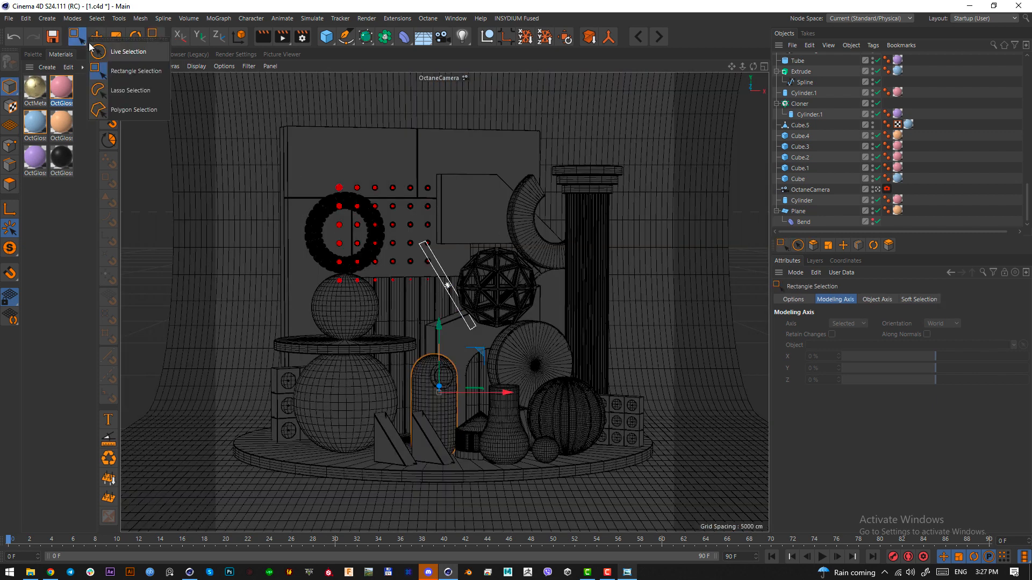
left_click(107, 59)
left_click(461, 208)
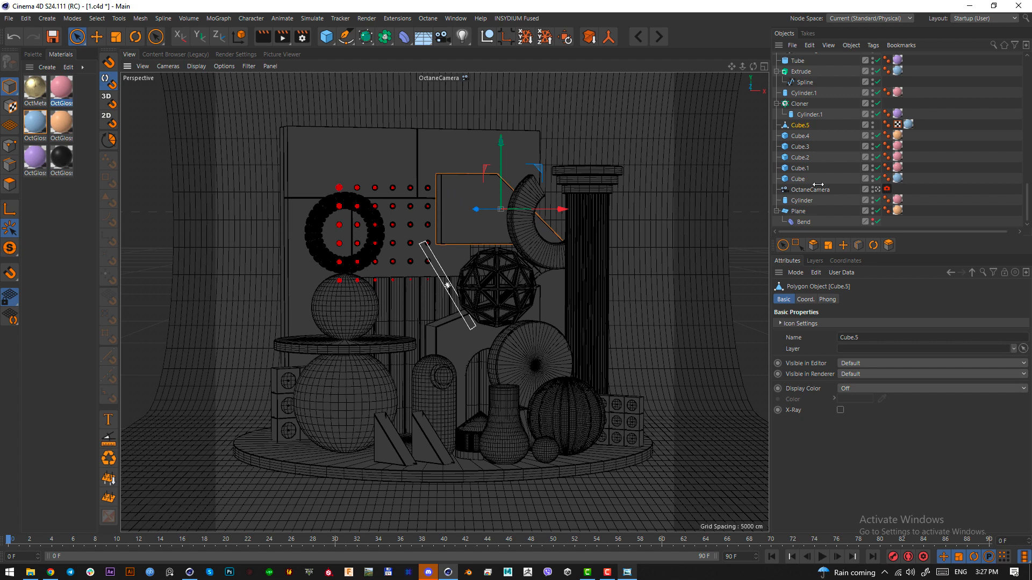
key("r")
left_click_drag(497, 210, 462, 220)
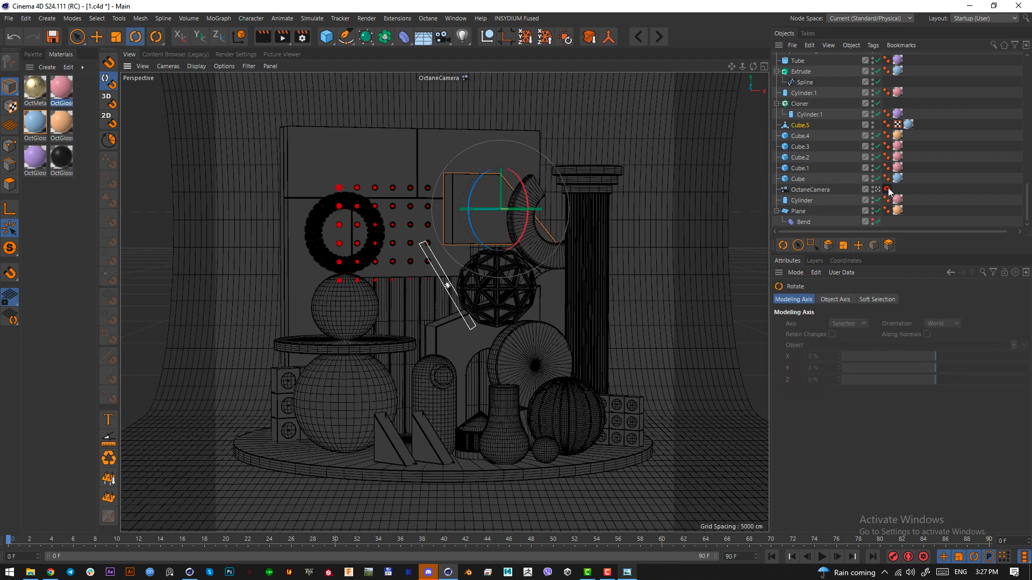
Render the scene in a maximized Octane Live Viewer to check the new materials and block rotation
left_click(434, 21)
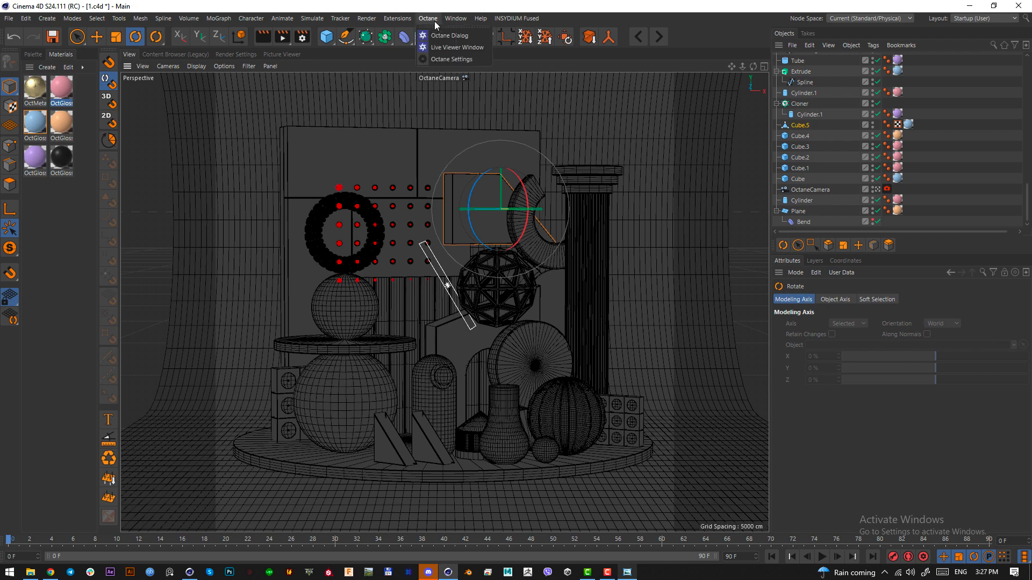
left_click(443, 52)
double_click(403, 6)
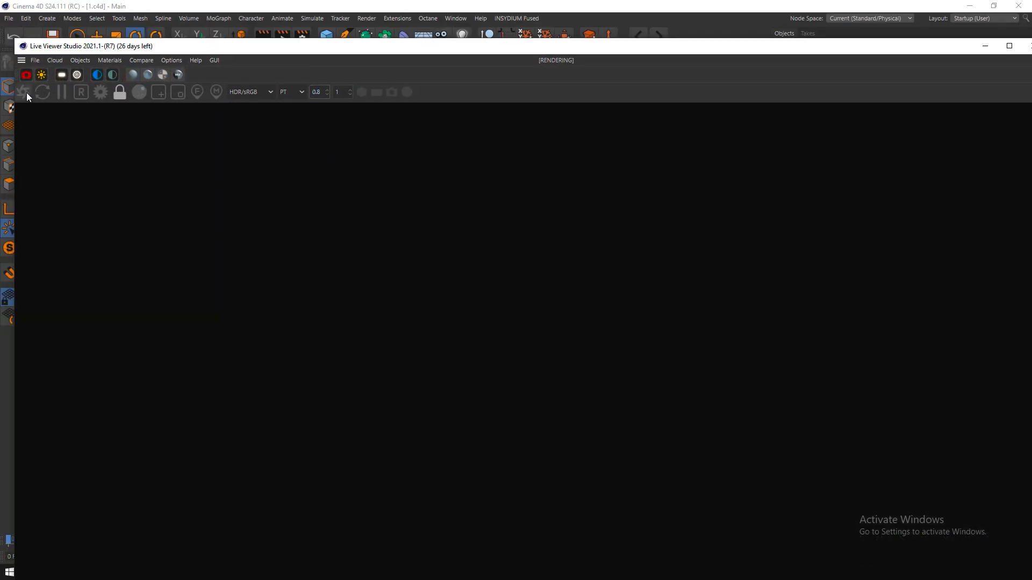
key("super+Up")
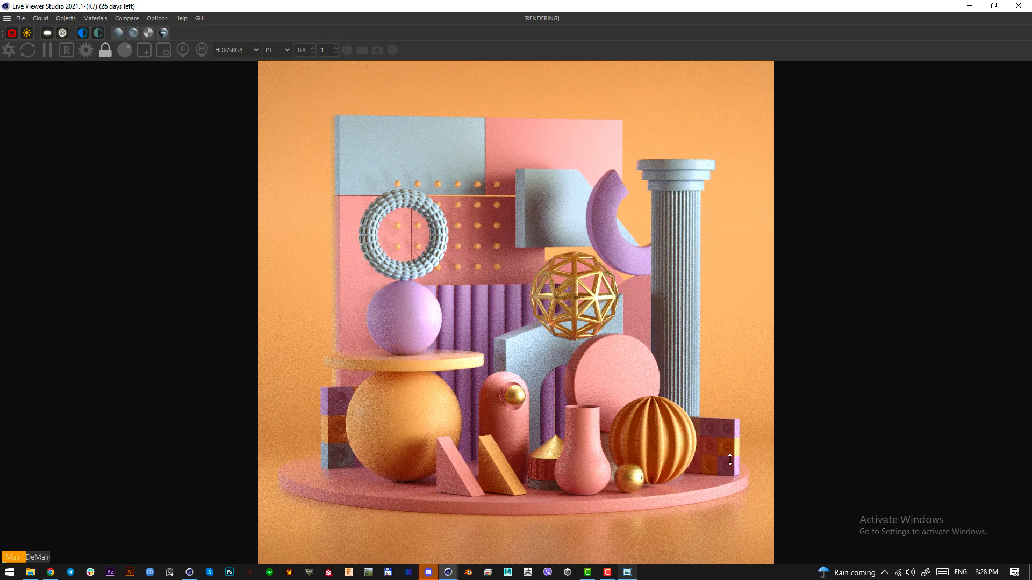
left_click(969, 6)
Select Cloner.2, the parent null of the small cube grid behind the ribbed sphere, for moving
left_click(568, 385)
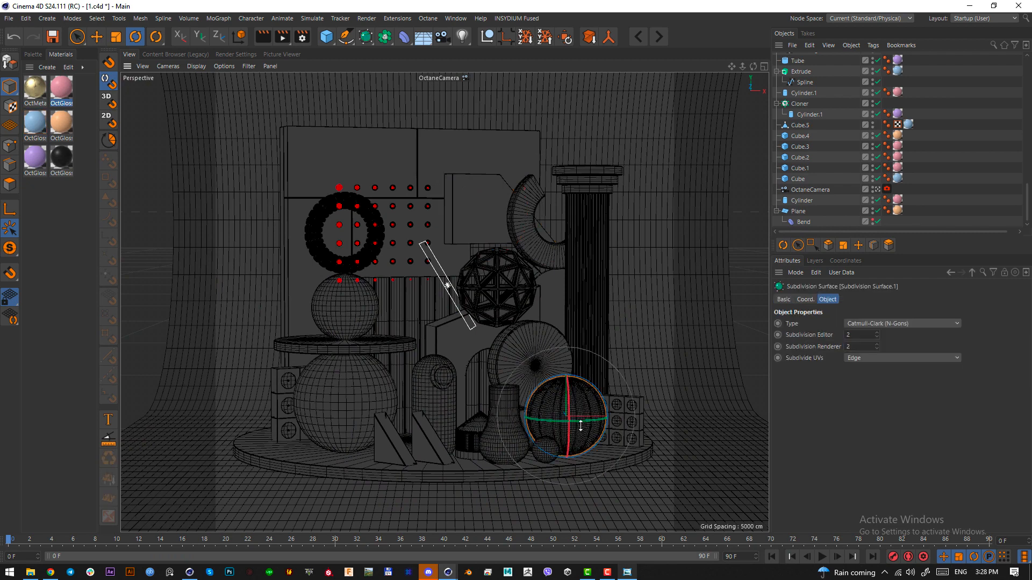
key("e")
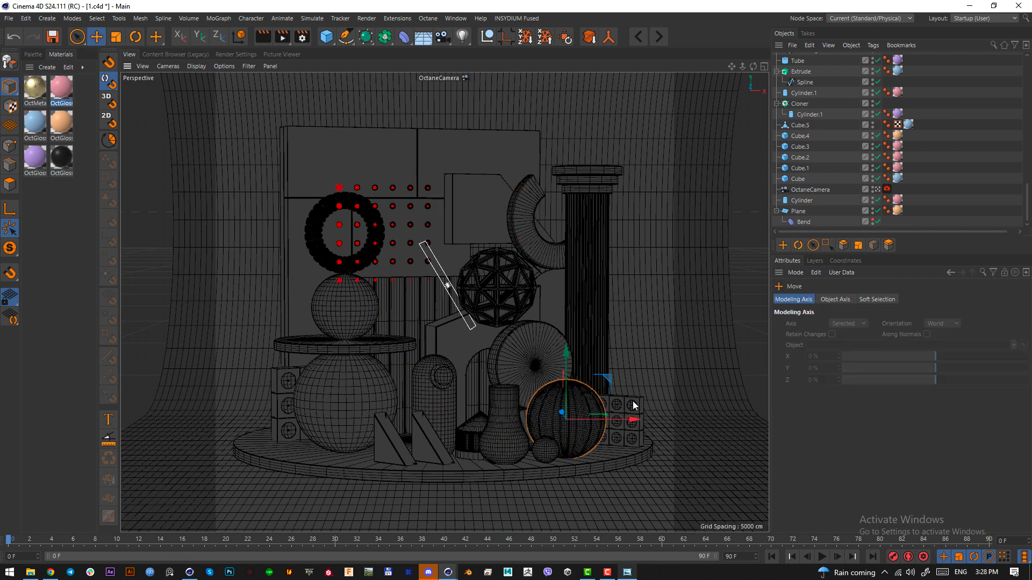
left_click(633, 408)
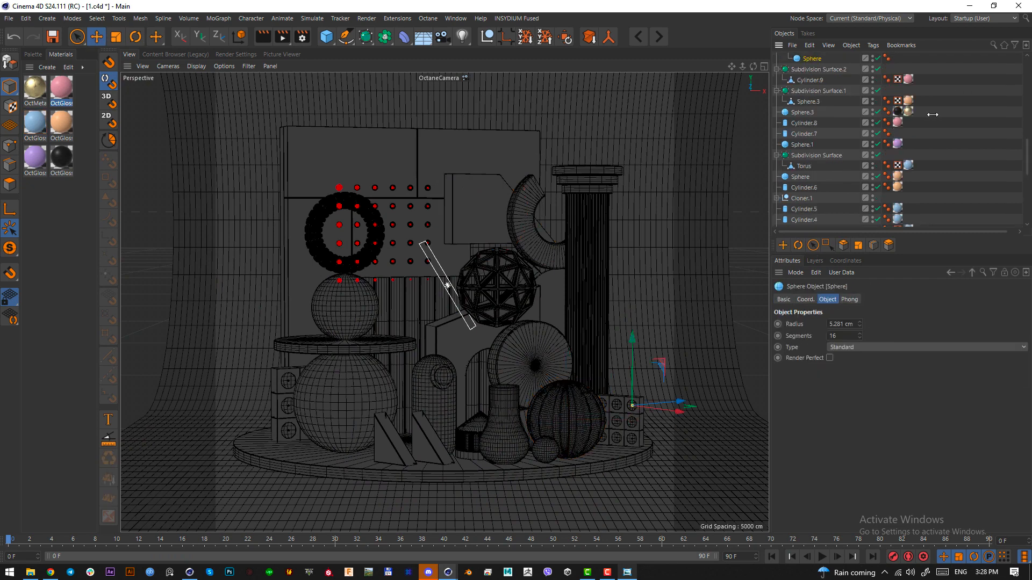
scroll(928, 143, "up", 8)
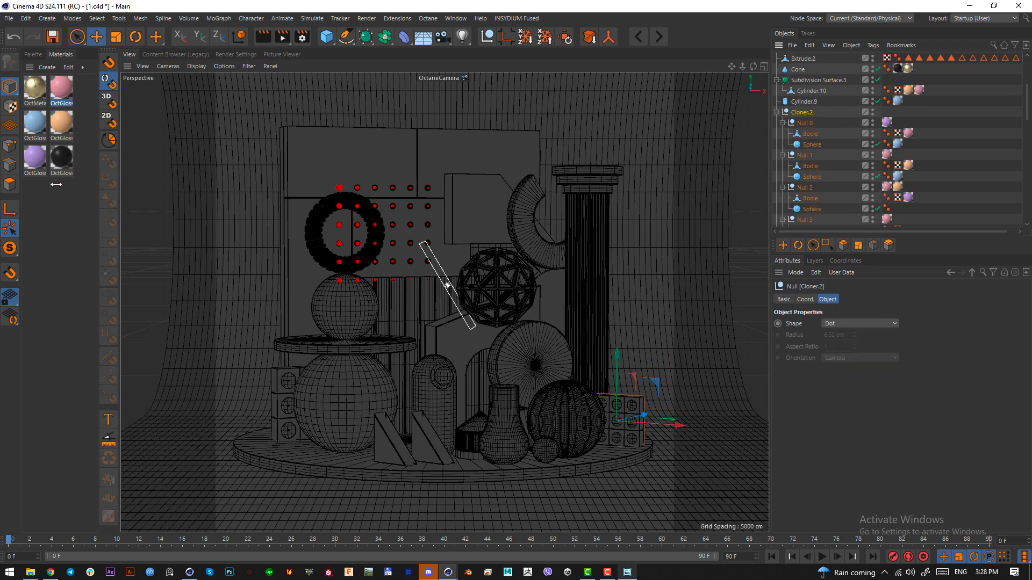
Assign the gold OctMetal1 material to the Cloner.2 null of the small cube grid and check its child spheres
left_click_drag(35, 87, 804, 112)
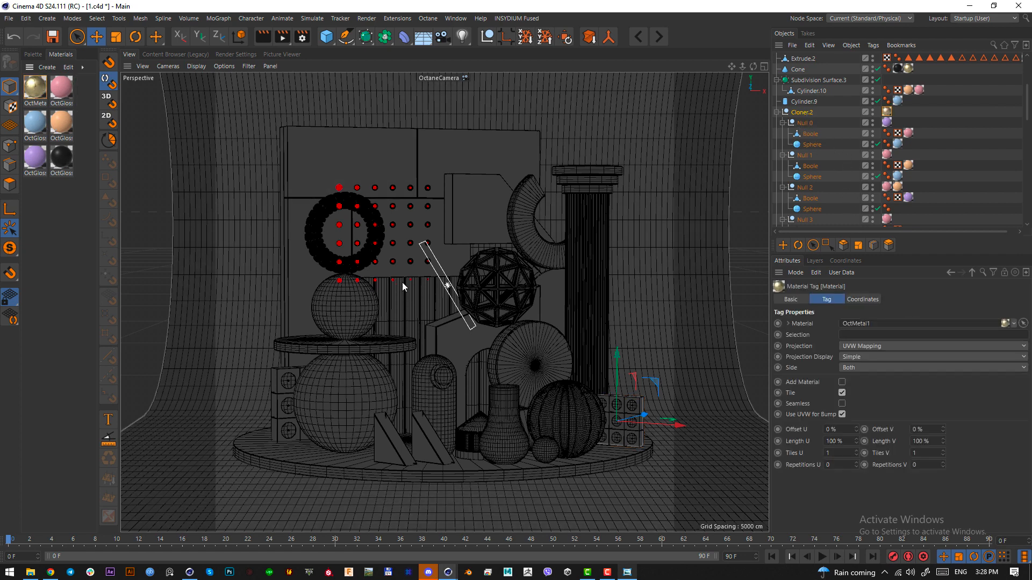
left_click(806, 113)
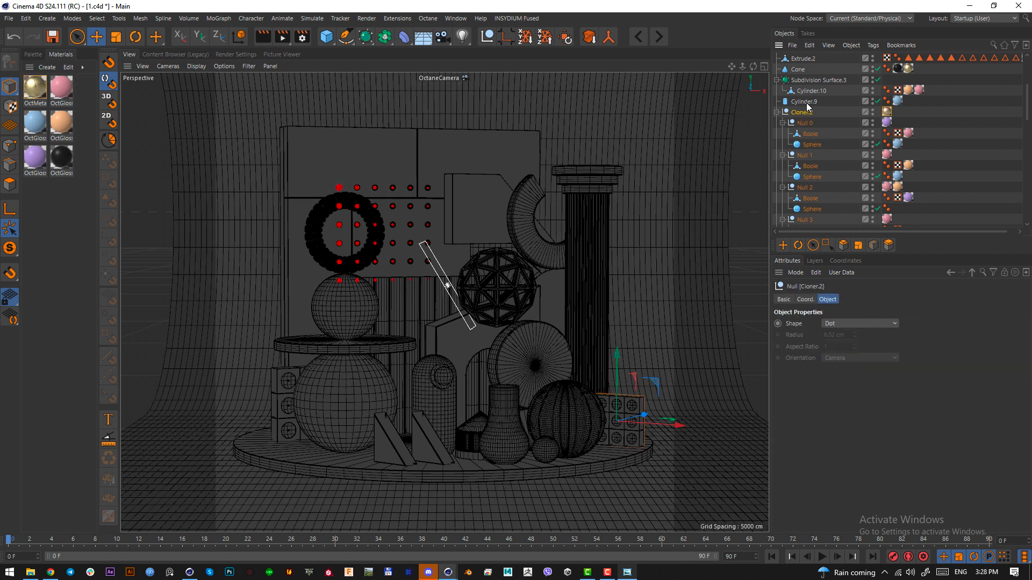
left_click(811, 145)
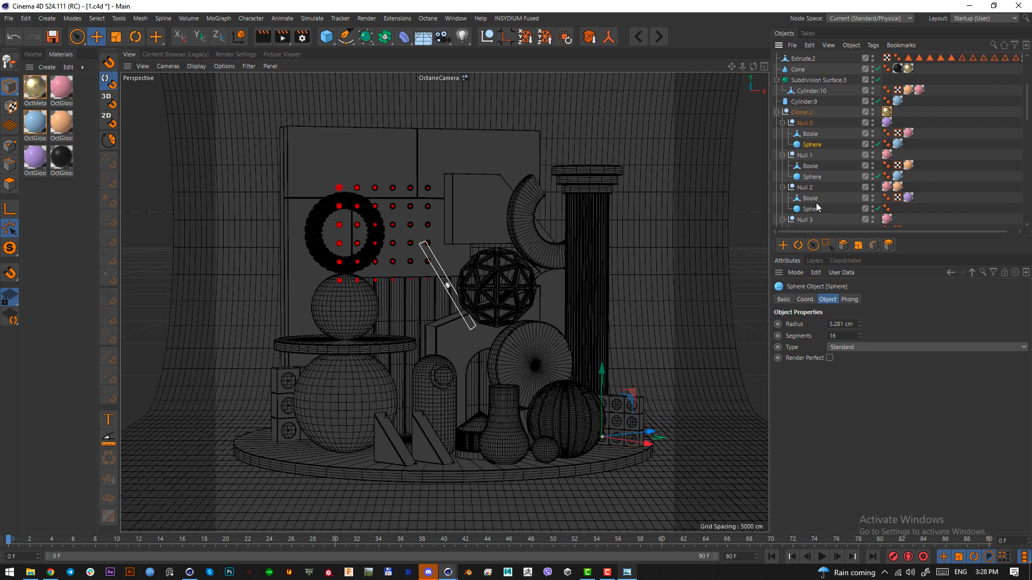
left_click(809, 209)
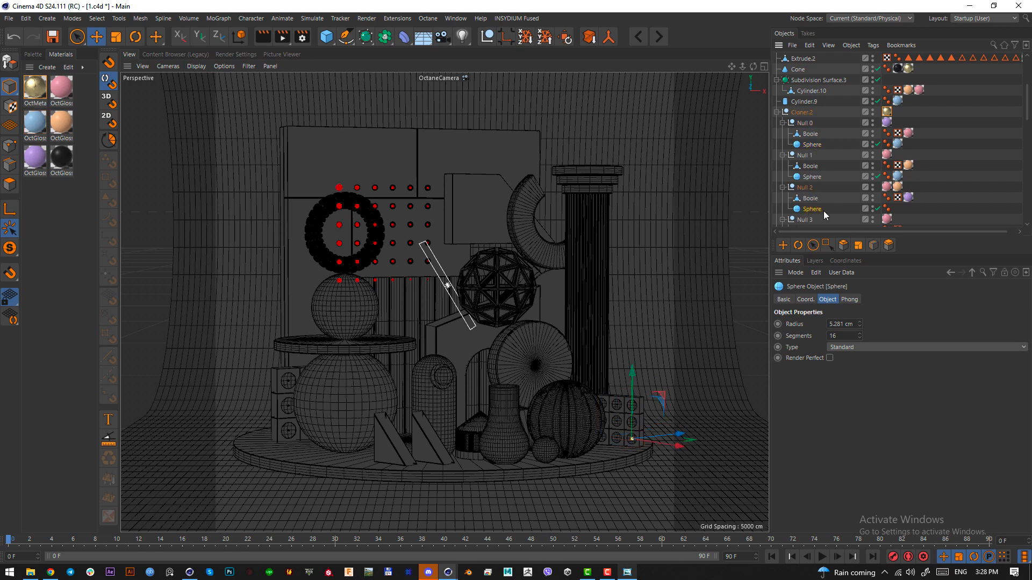
left_click(887, 112)
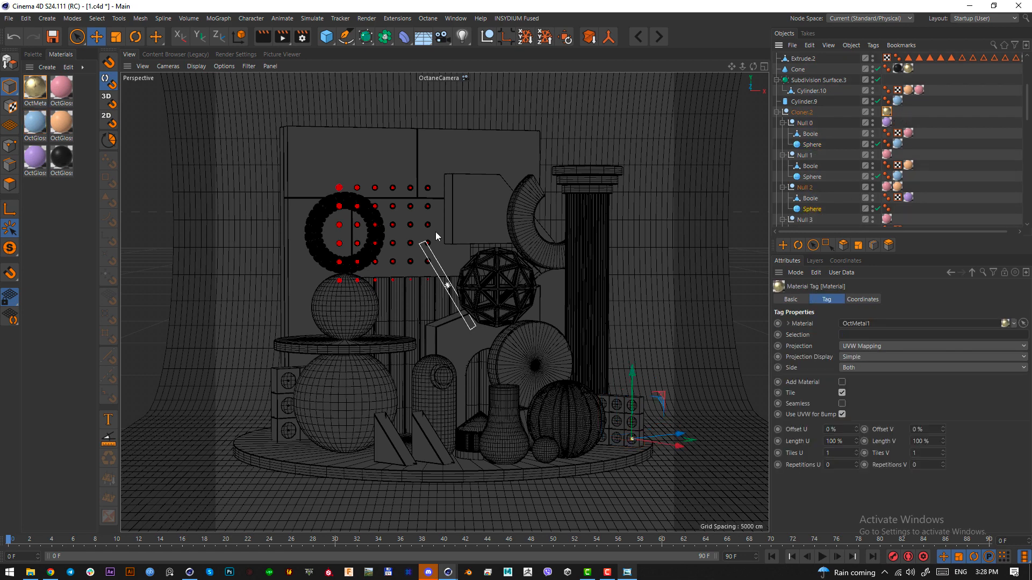
Find the Cloner.1 parent null of the cube stack behind the large sphere and assign it the gold OctMetal1 material
left_click(290, 403)
scroll(899, 123, "up", 4)
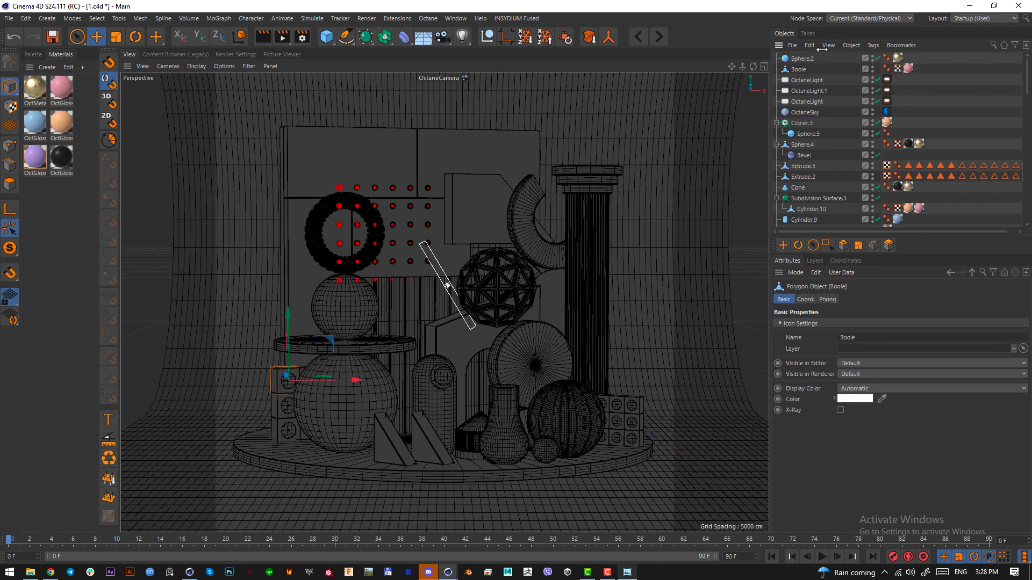
scroll(815, 124, "down", 10)
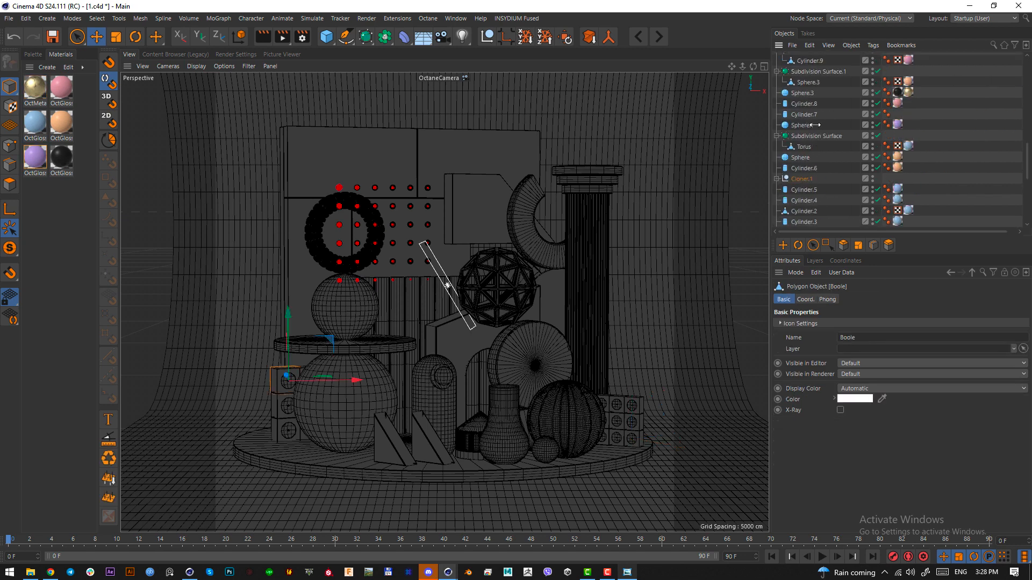
scroll(815, 125, "down", 3)
left_click(800, 114)
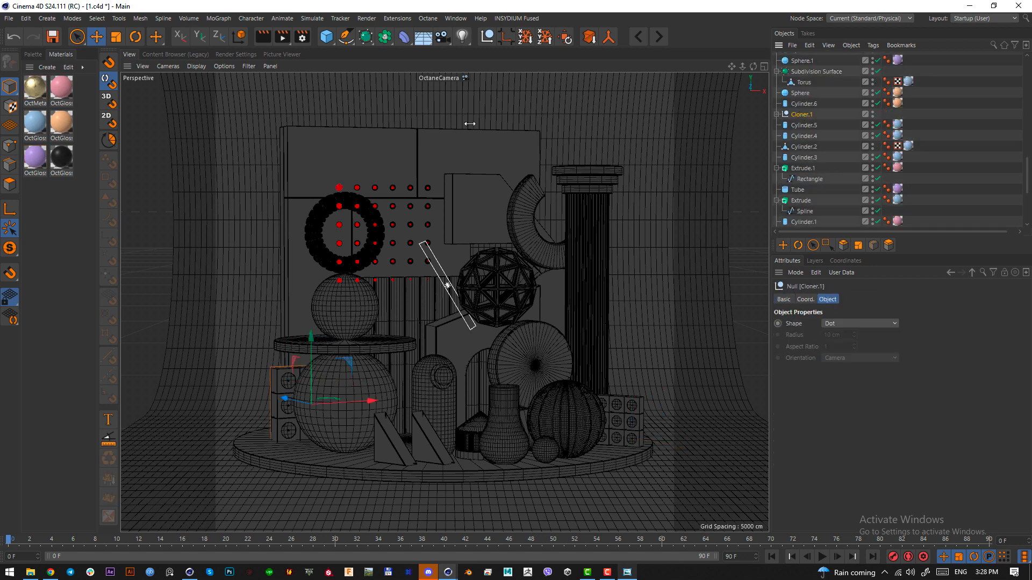
right_click(43, 88)
left_click(89, 191)
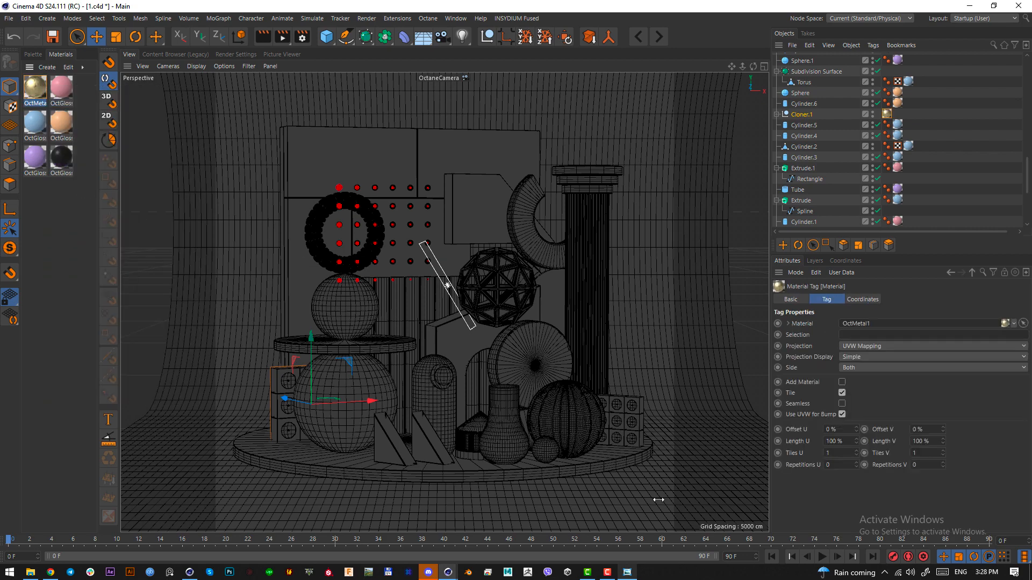
Examine the updated render in the Live Viewer and copy a screenshot of the seam between the upper and lower back panels
left_click(428, 572)
left_click(448, 572)
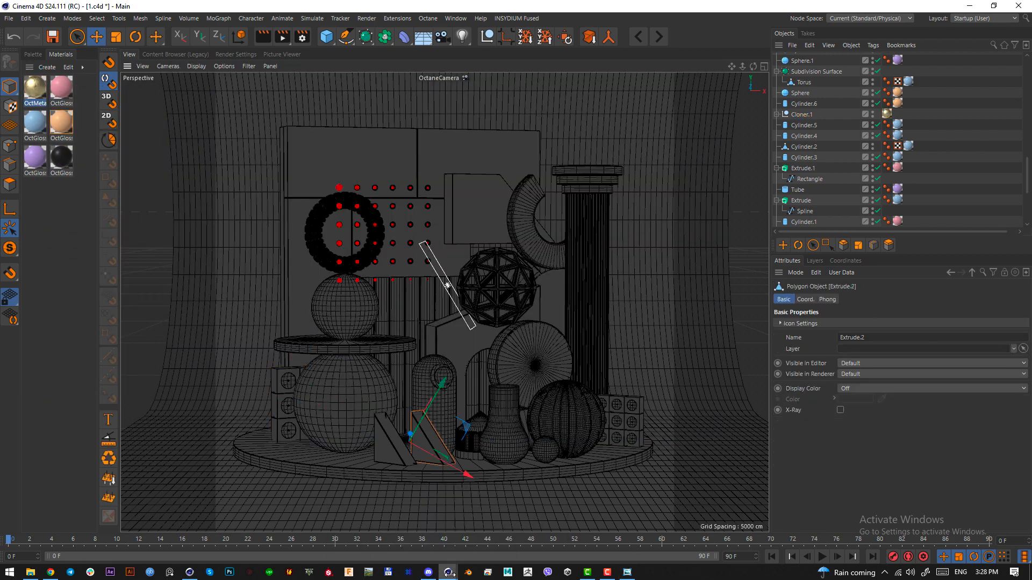
mouse_move(447, 572)
left_click(508, 532)
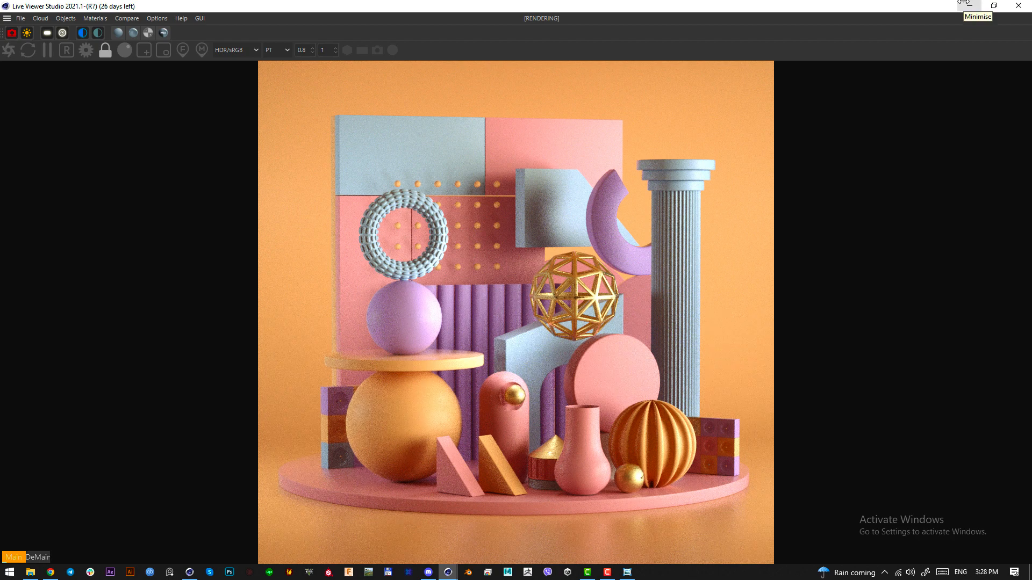
key("Print")
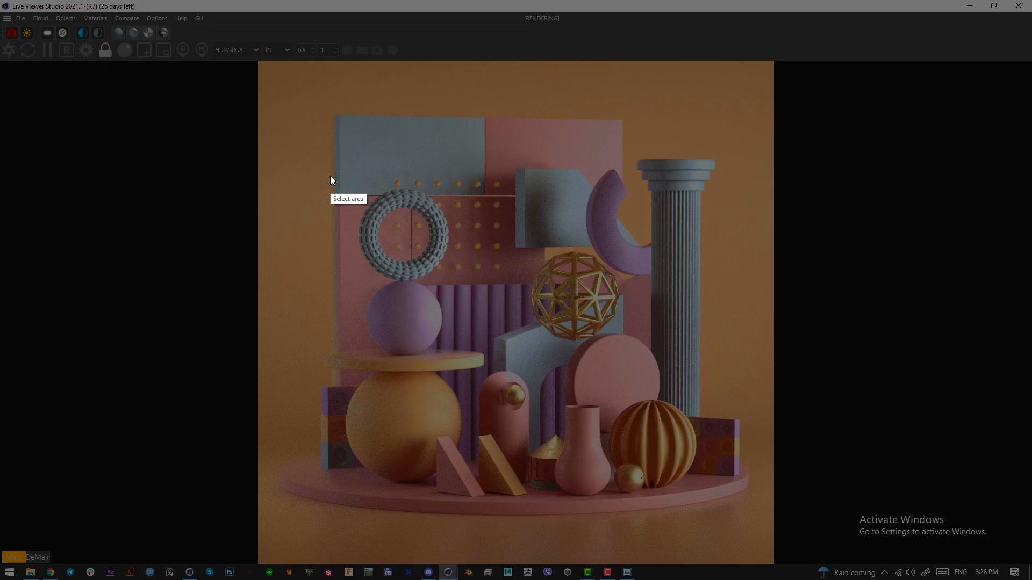
left_click_drag(330, 178, 541, 214)
key("ctrl+c")
left_click(969, 5)
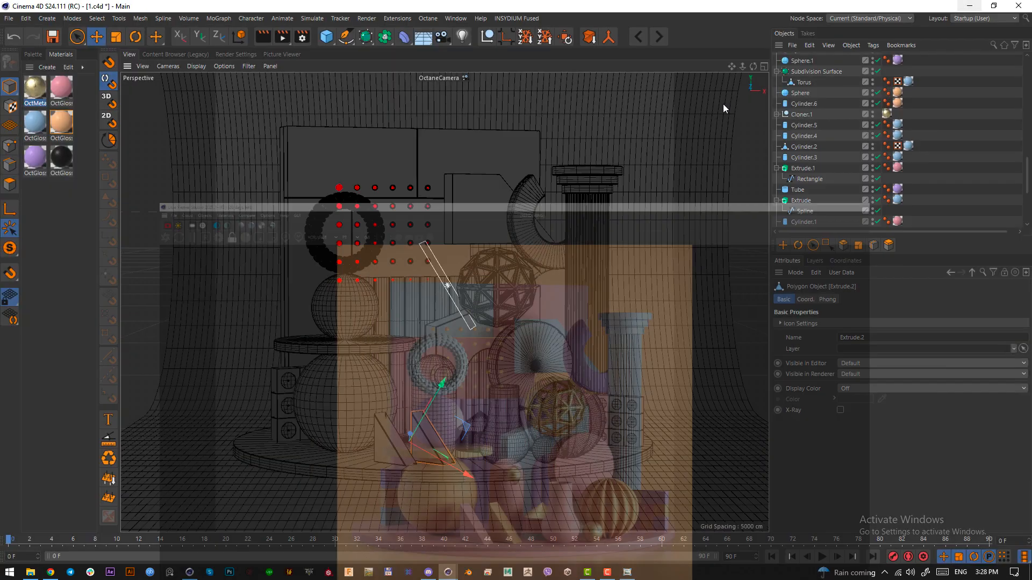
Select the two upper back panels, Cube.3 and Cube, and nudge them down slightly to close the seam above the lower panels
left_click(80, 37)
left_click(469, 152)
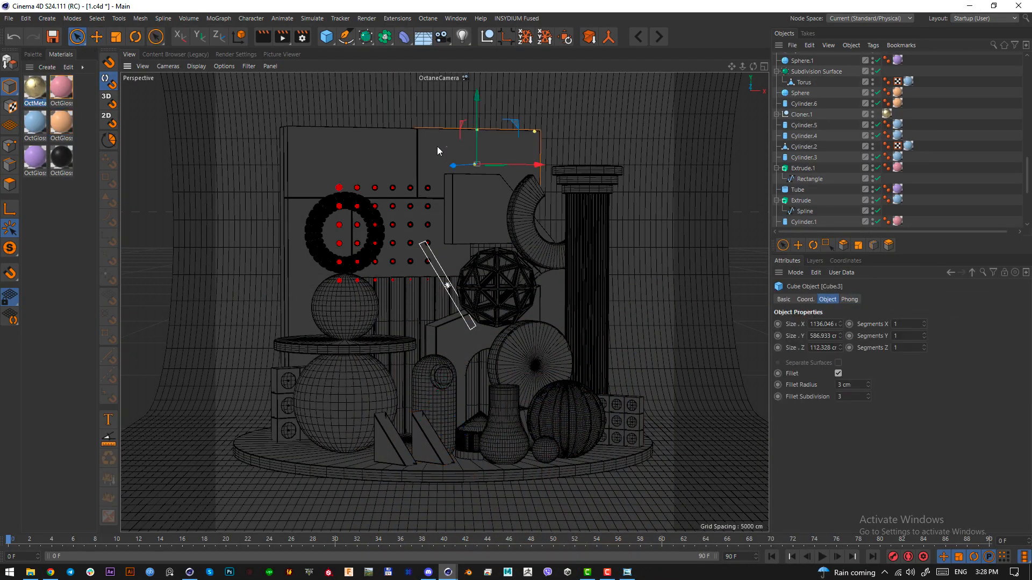
left_click_drag(413, 135, 415, 123)
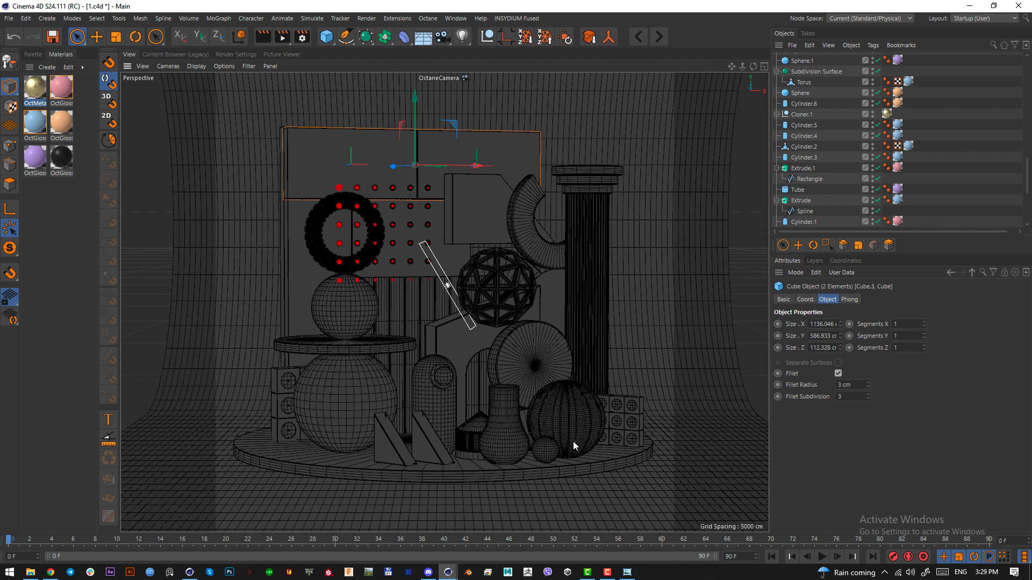
left_click(528, 571)
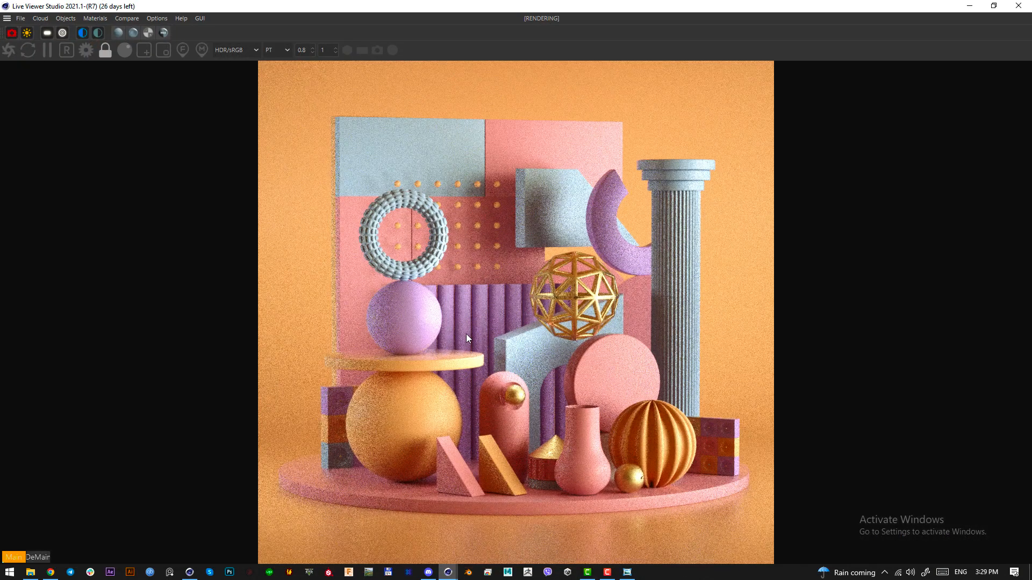
key("alt+Tab")
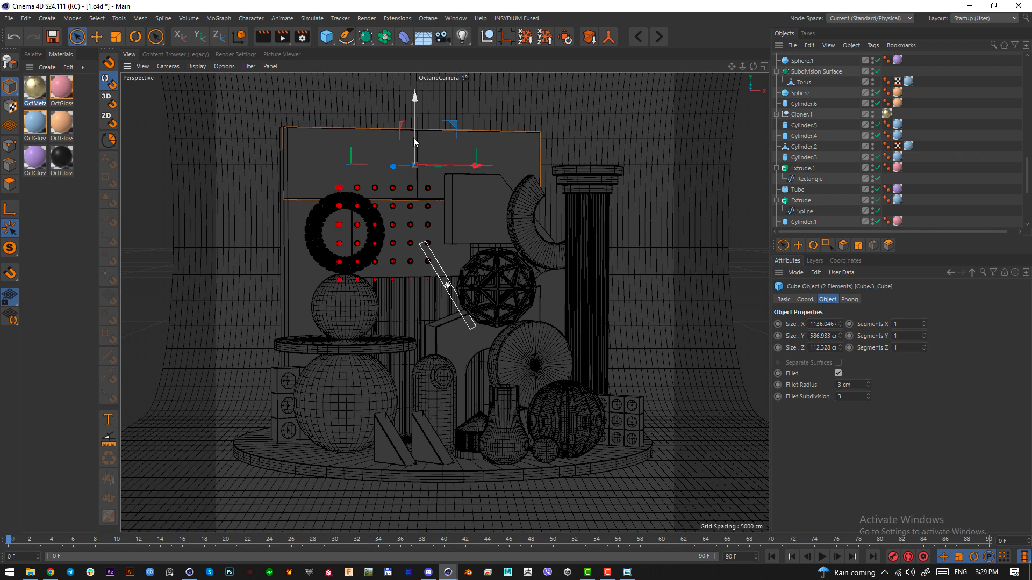
left_click_drag(416, 137, 416, 140)
Set the Octane camera's depth-of-field aperture aspect ratio to 0.1 and enable Auto focus
scroll(1013, 219, "down", 4)
left_click(886, 189)
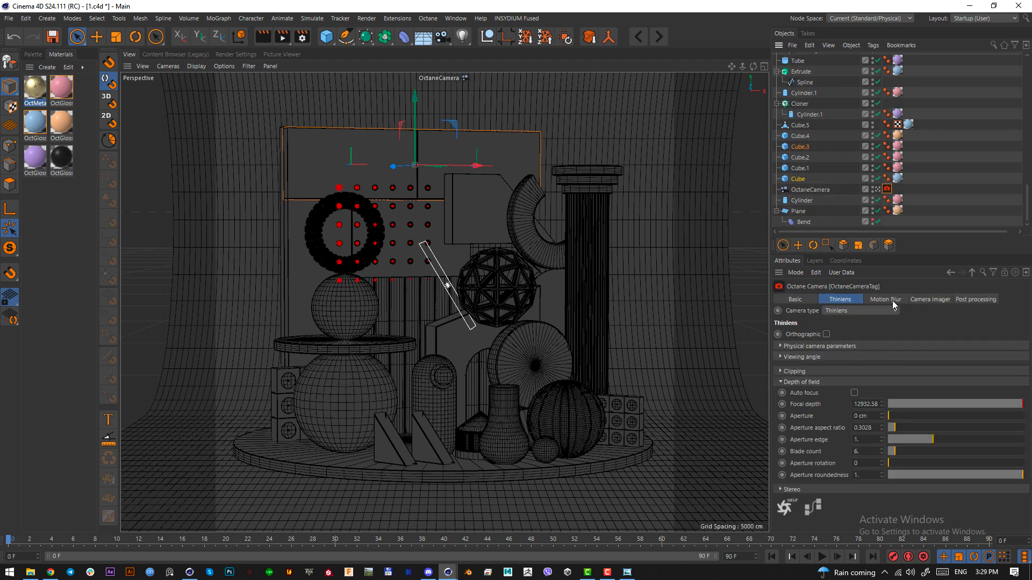
left_click_drag(904, 429, 884, 429)
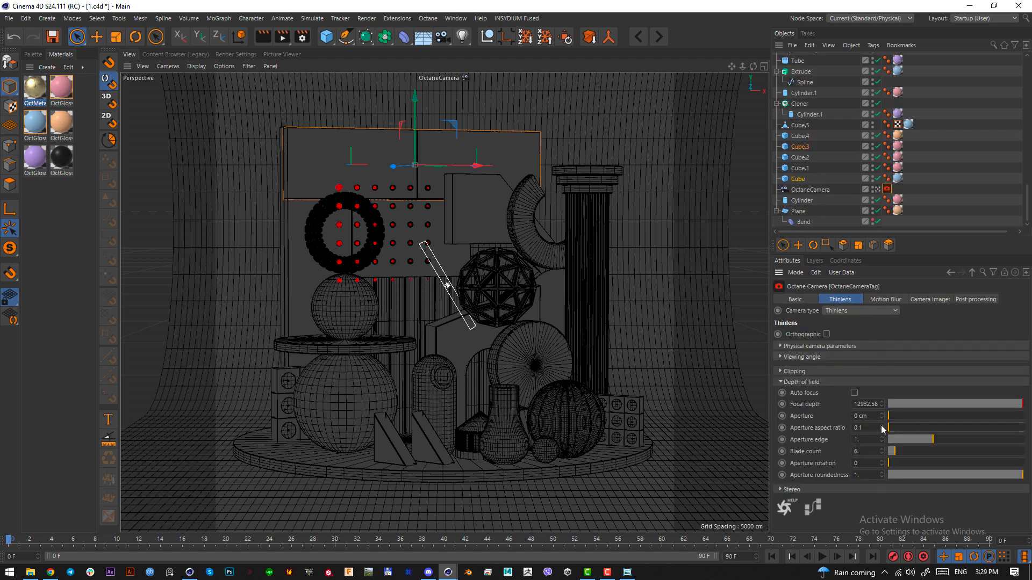
left_click(853, 392)
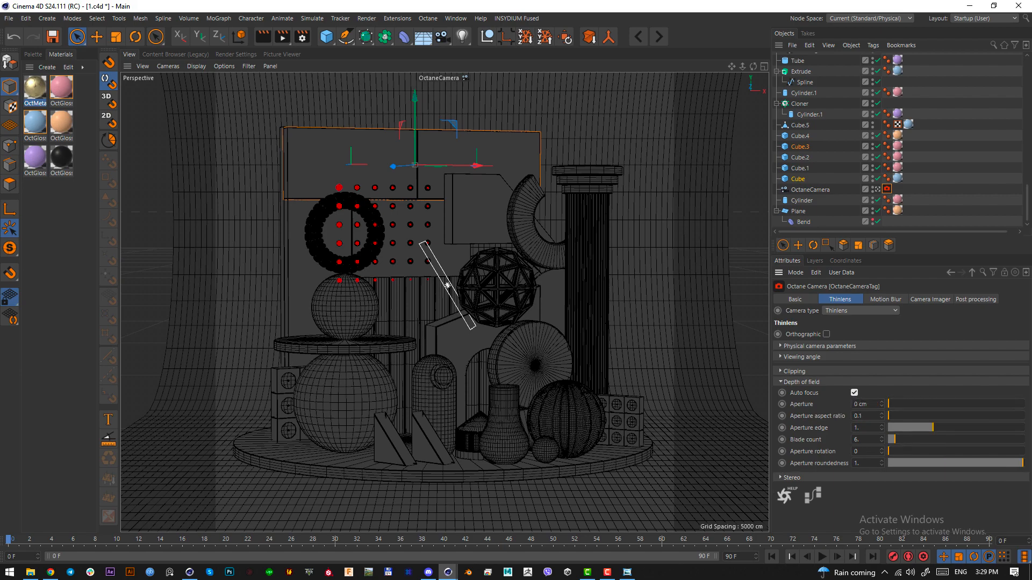
left_click_drag(0, 8, 645, 9)
double_click(599, 17)
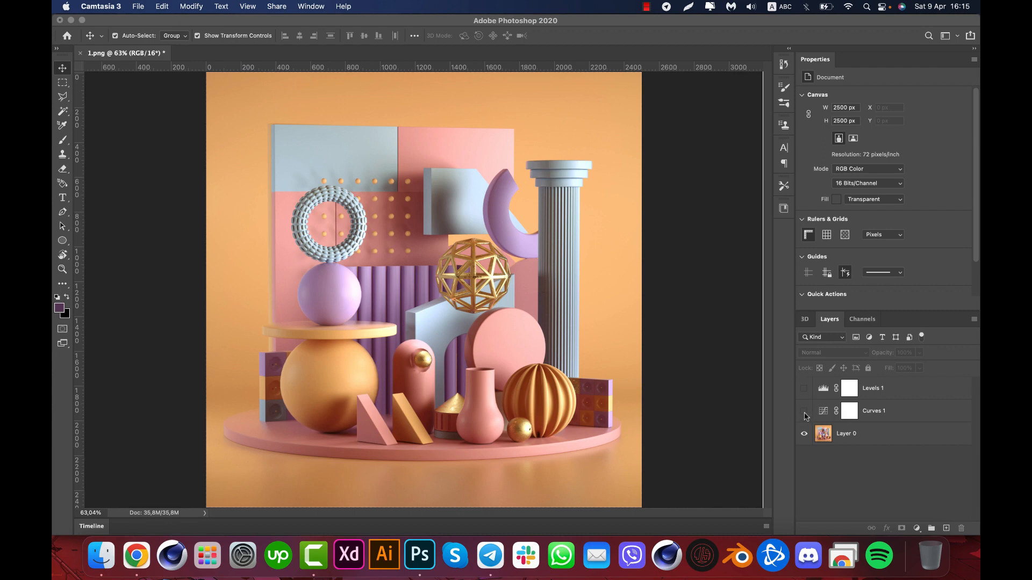
left_click(937, 480)
left_click(917, 528)
left_click(924, 491)
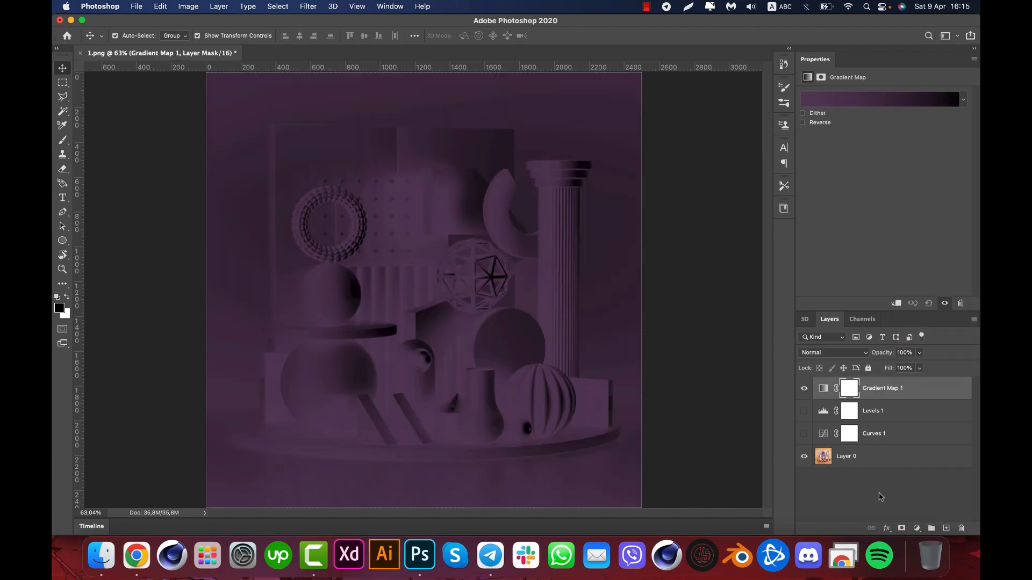
key("super+z")
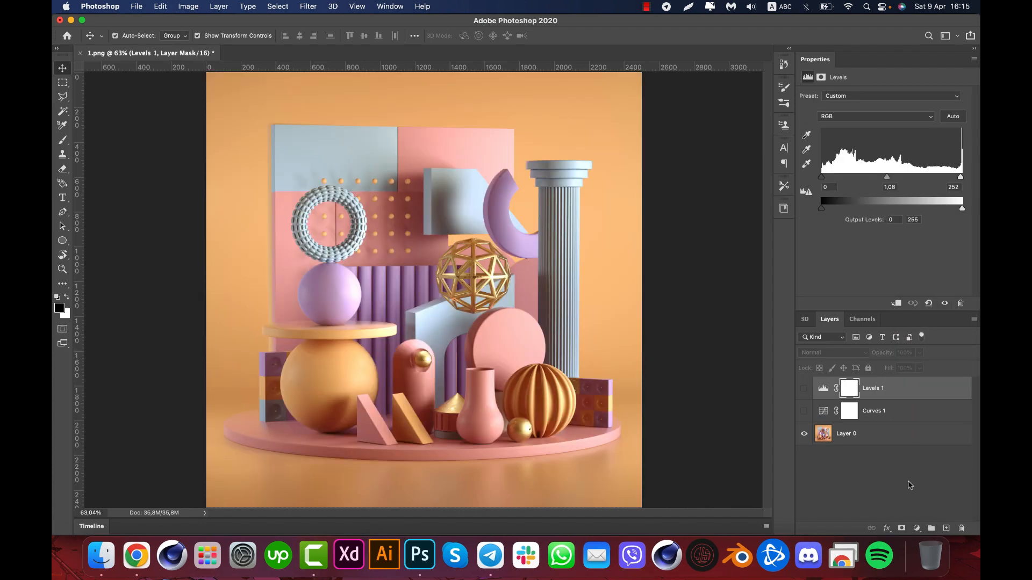
left_click(909, 485)
left_click(922, 527)
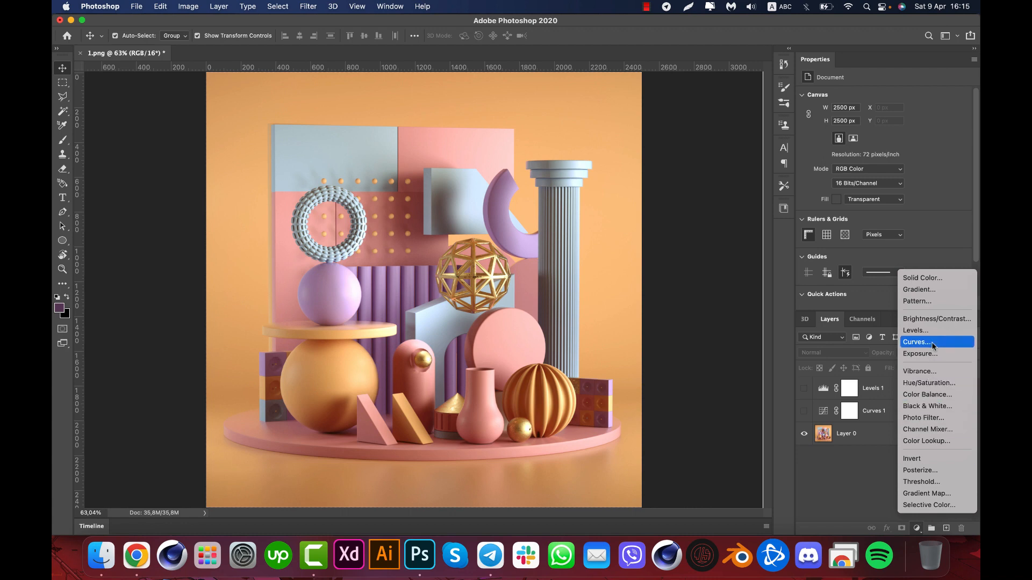
left_click(822, 417)
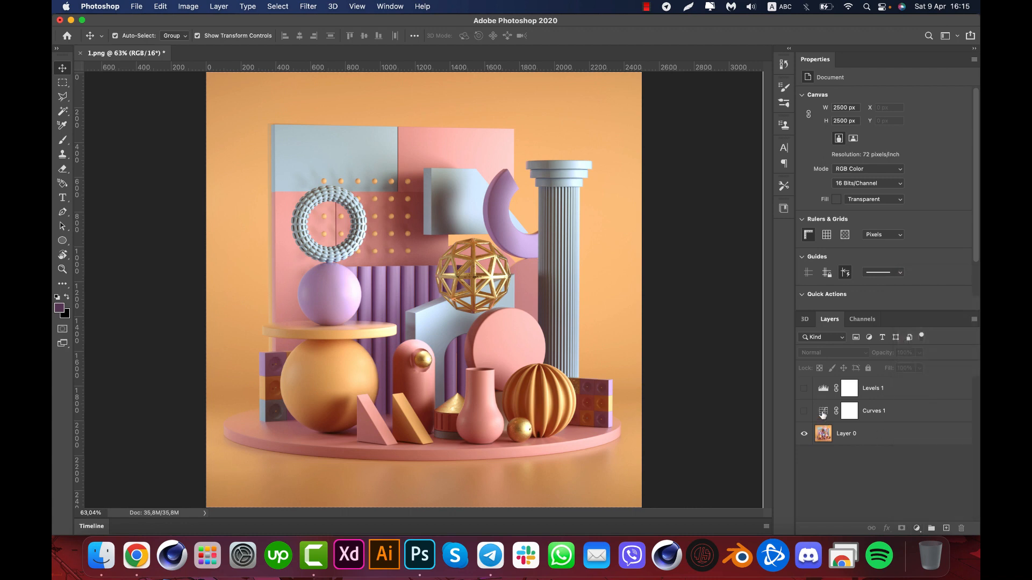
Compare the image with and without the Curves 1 adjustment layer, leaving the layer visible
left_click(805, 411)
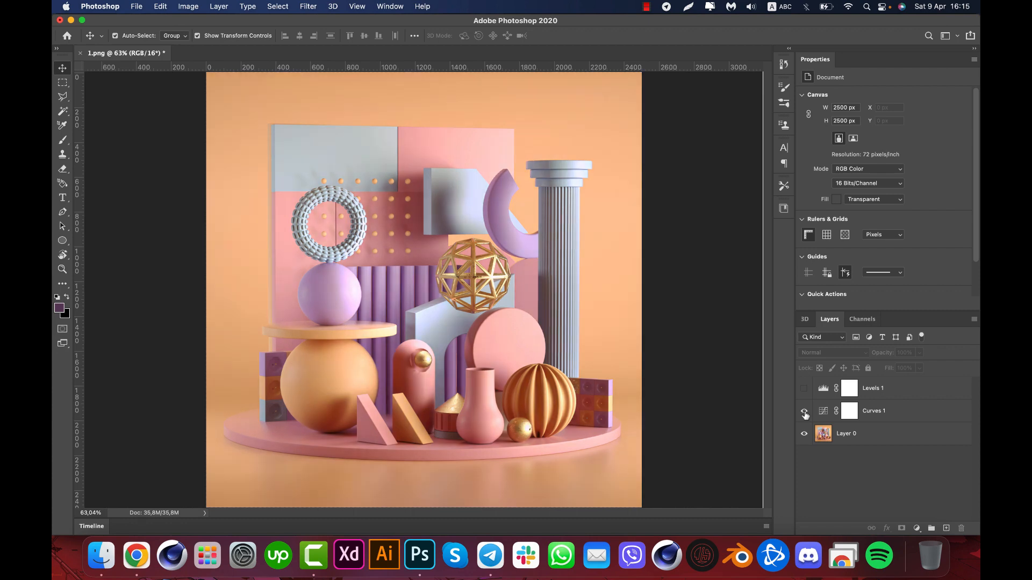
left_click(804, 411)
left_click(804, 412)
left_click(805, 412)
left_click(804, 411)
left_click(804, 412)
left_click(804, 412)
Open the Curves 1 adjustment and examine its Red and Green channel curves
left_click(824, 412)
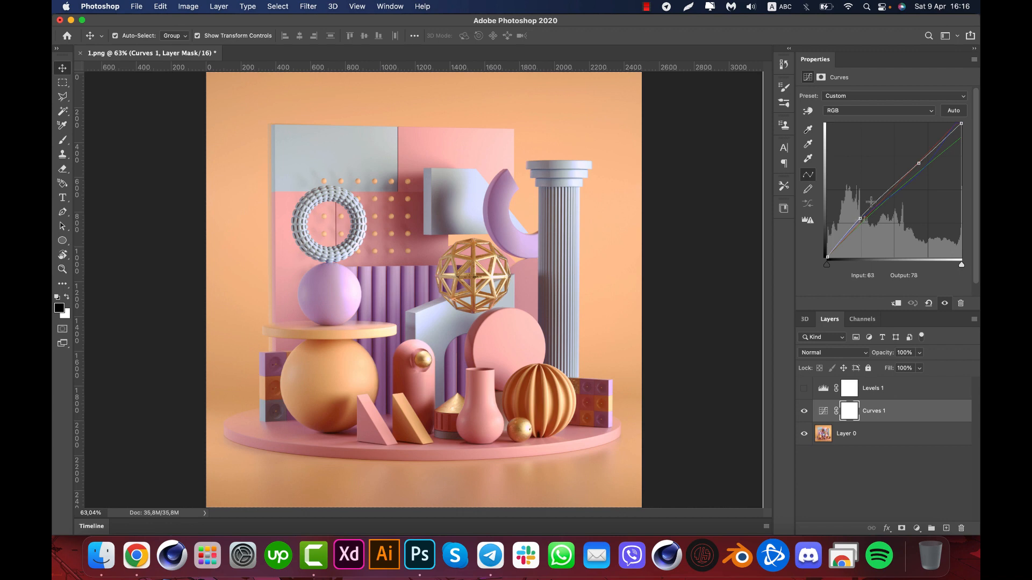
left_click(857, 111)
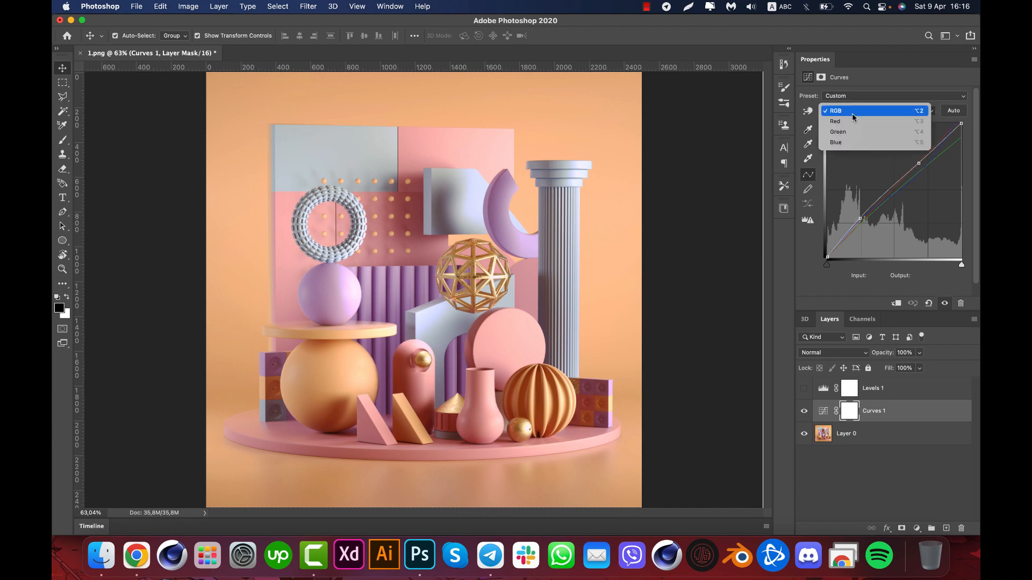
left_click(847, 122)
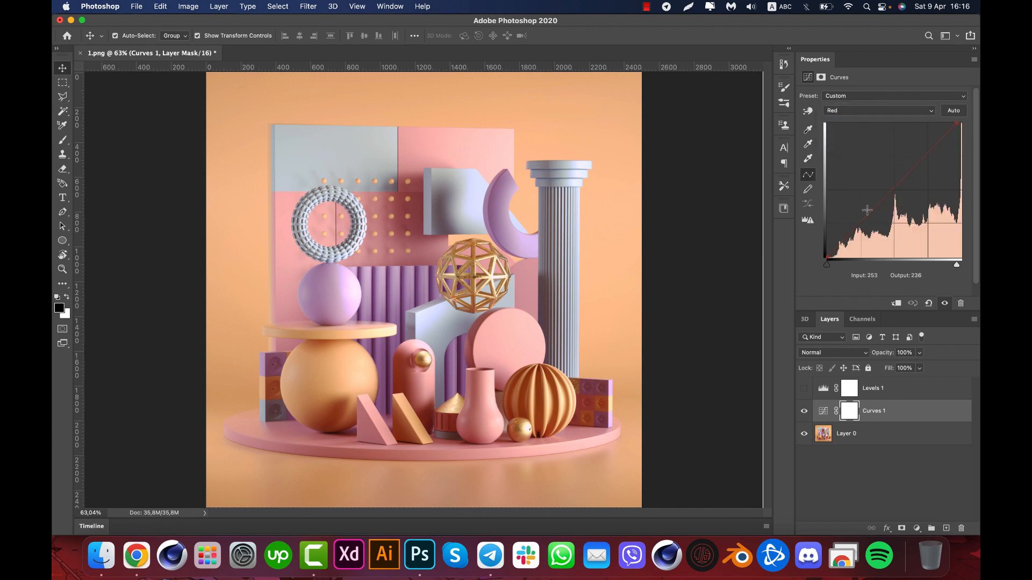
left_click(956, 123)
left_click(859, 113)
left_click(858, 120)
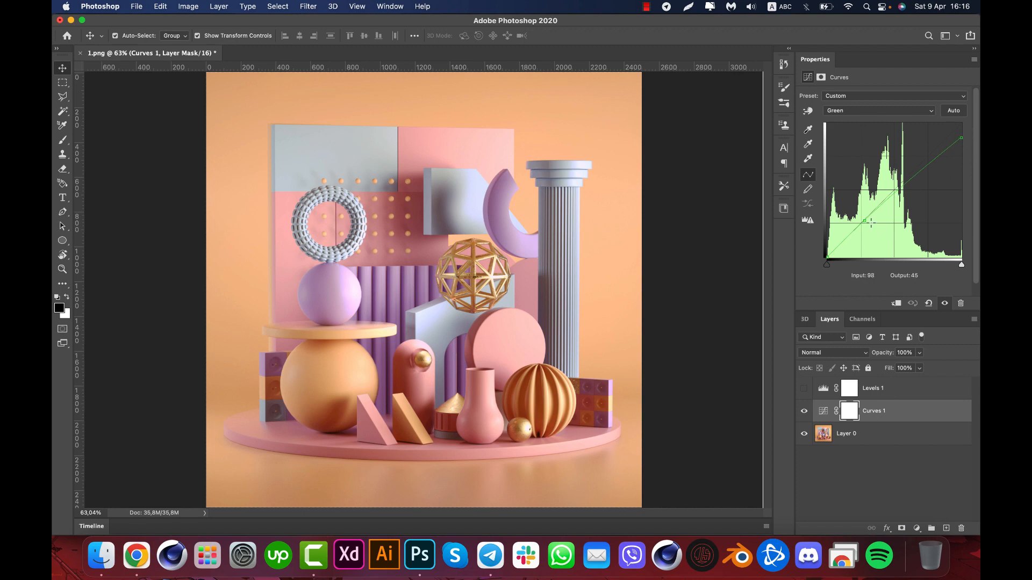
left_click(849, 116)
left_click(859, 115)
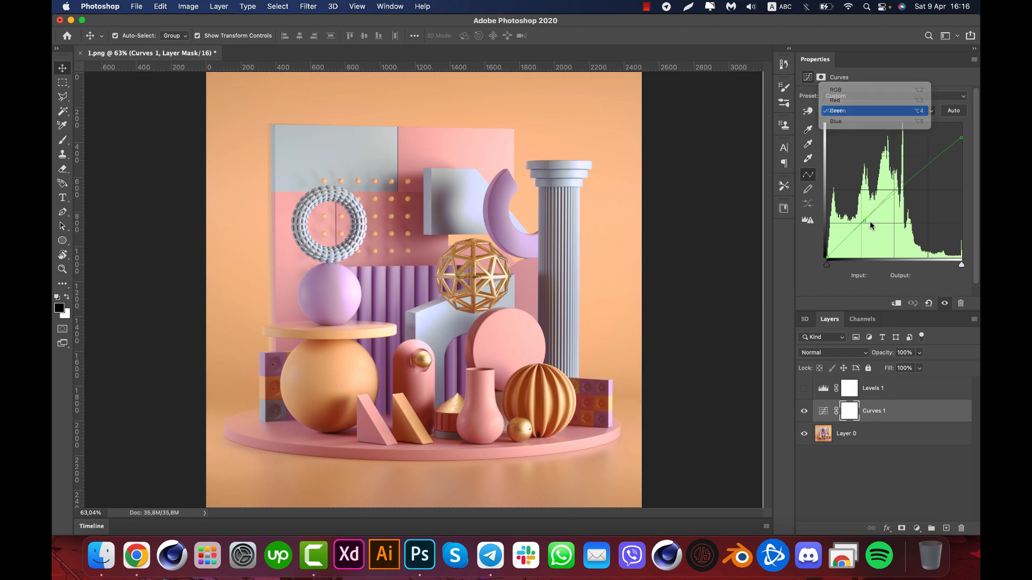
Add a point to the Green channel curve at input 43, output 48, and show the Blue channel curve
left_click(848, 235)
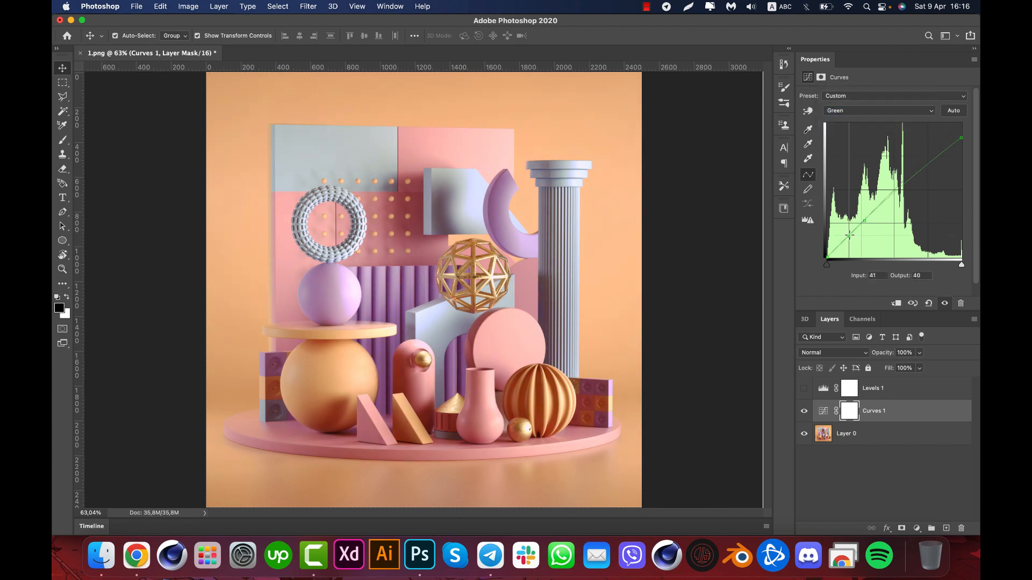
left_click_drag(848, 236, 850, 231)
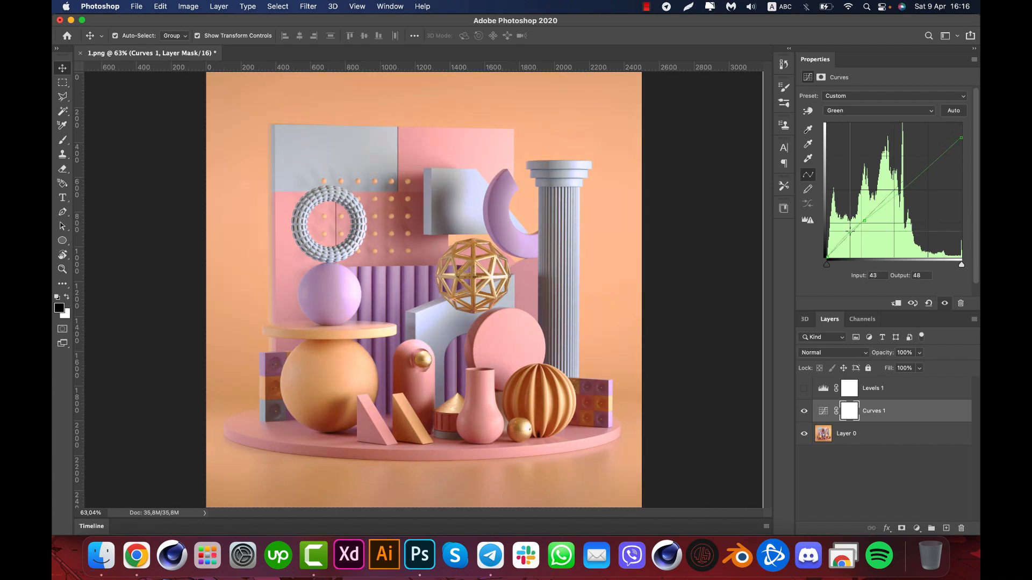
left_click(847, 113)
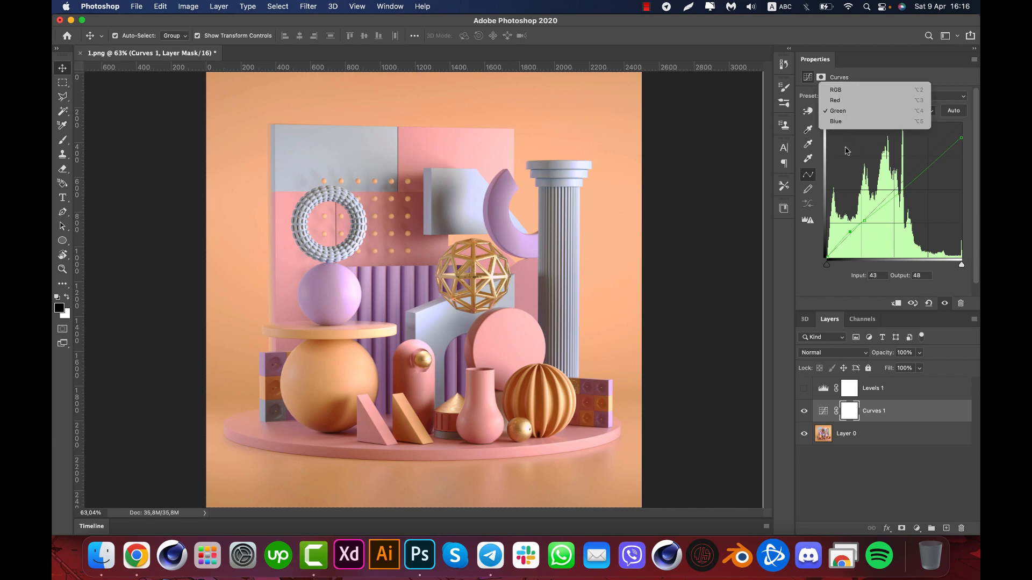
left_click(848, 123)
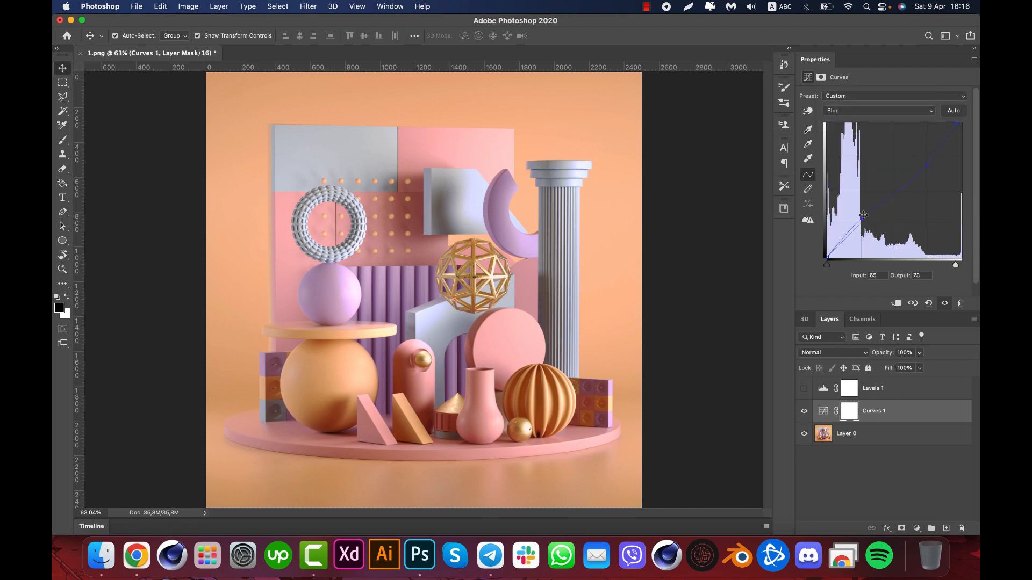
Fine-tune the lower and upper points of the Curves 1 Blue channel curve and compare the image with and without the adjustment
left_click_drag(862, 220, 860, 220)
mouse_move(927, 165)
left_mouse_down()
mouse_move(922, 155)
mouse_move(931, 175)
mouse_move(933, 135)
mouse_move(933, 161)
mouse_move(948, 174)
mouse_move(925, 152)
left_mouse_up()
left_click(804, 411)
left_click(804, 411)
Make the Levels 1 adjustment layer visible, review its settings, and deselect the layer
left_click(823, 389)
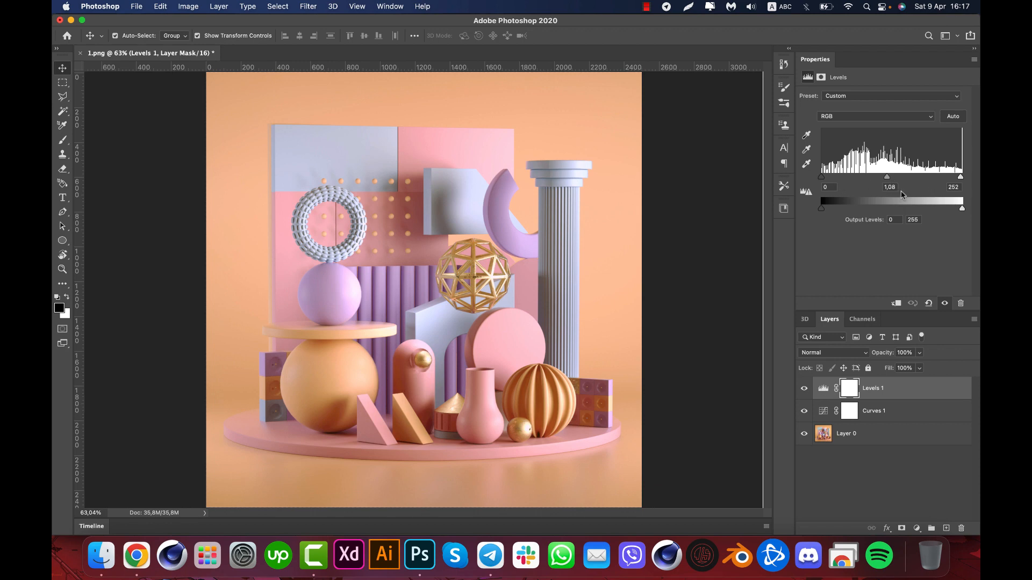
left_click(908, 473)
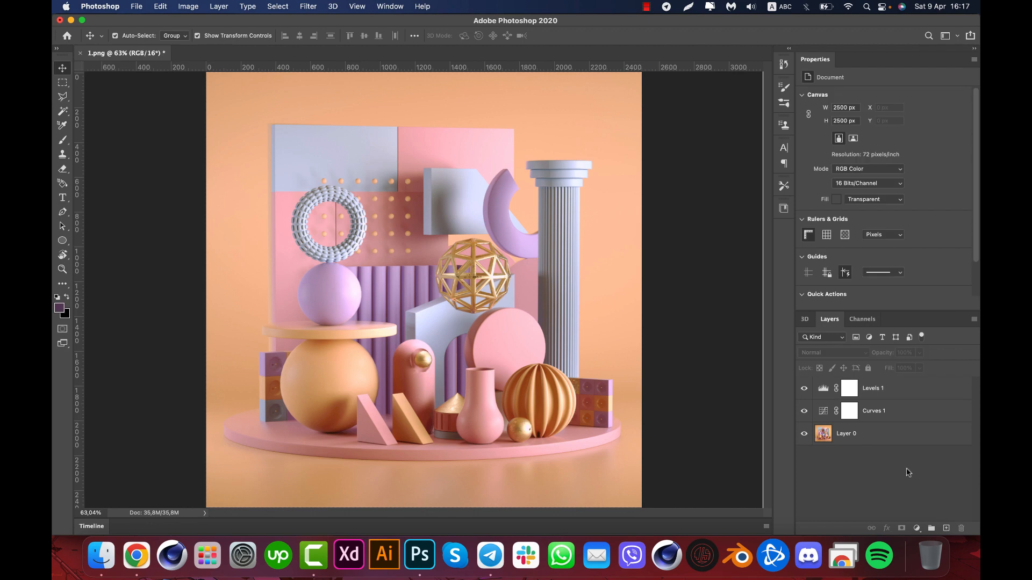
Apply the Sharpen filter to Layer 0, then deselect the layer
left_click(886, 442)
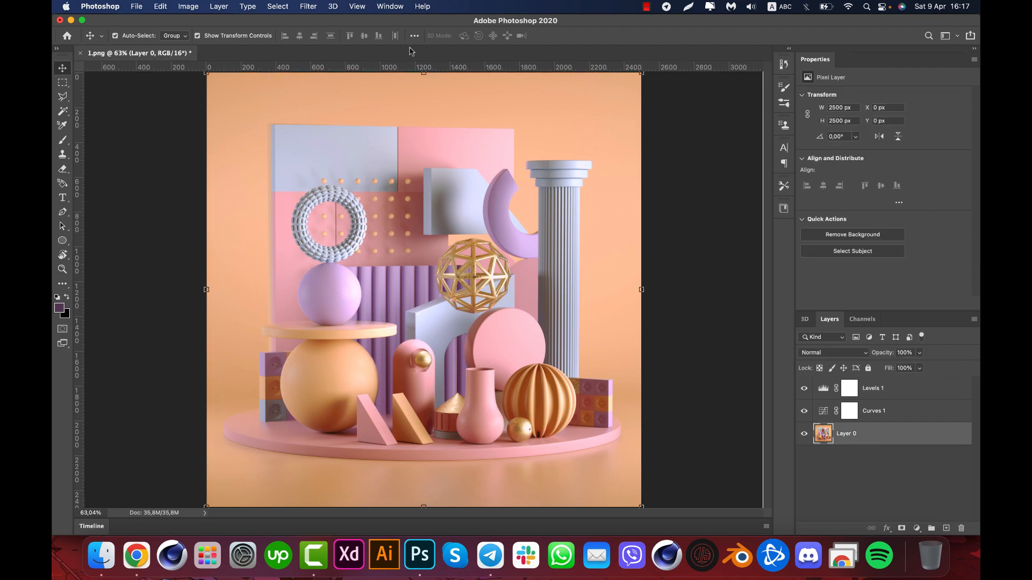
left_click(311, 12)
mouse_move(411, 194)
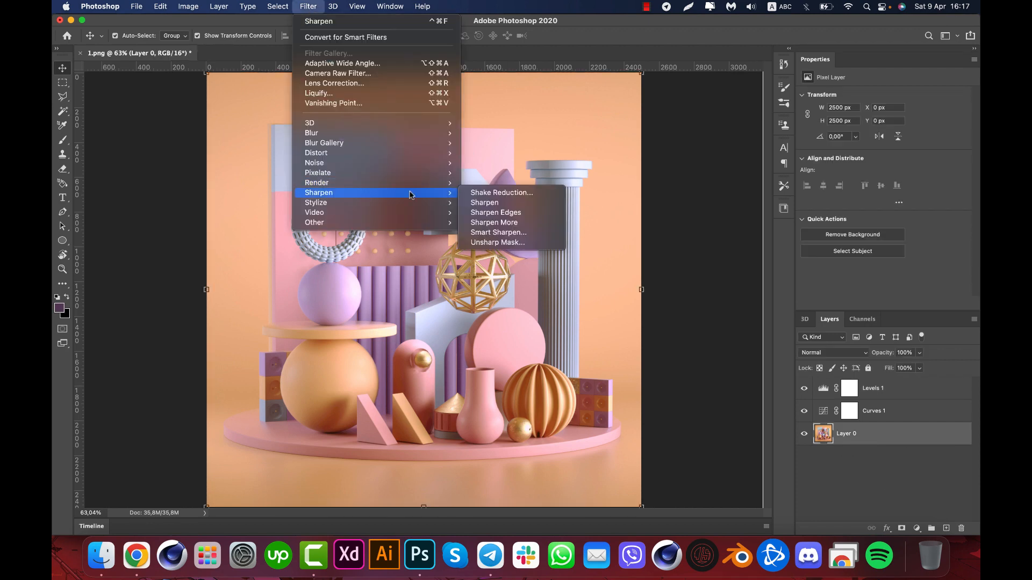
left_click(488, 202)
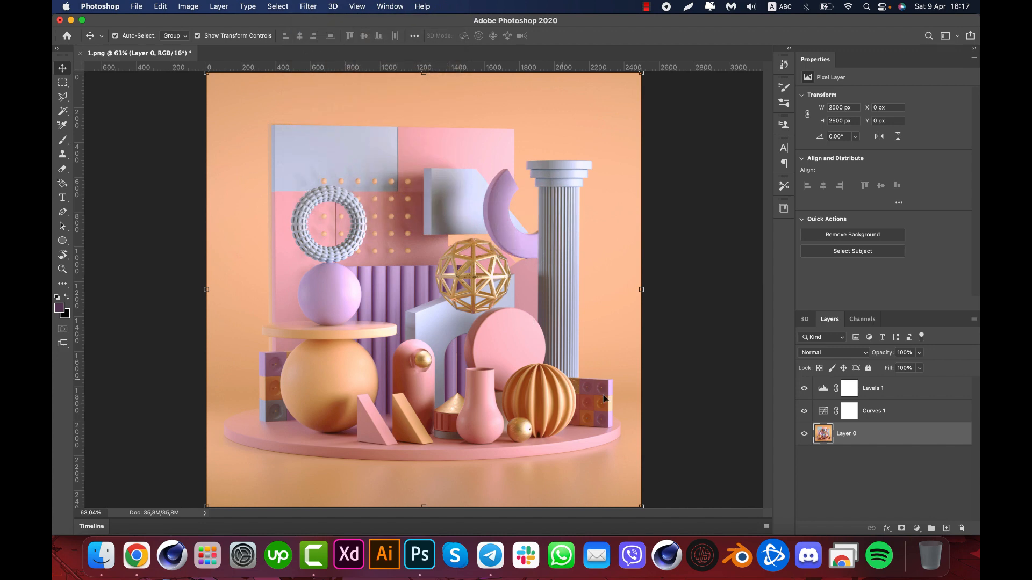
left_click(899, 485)
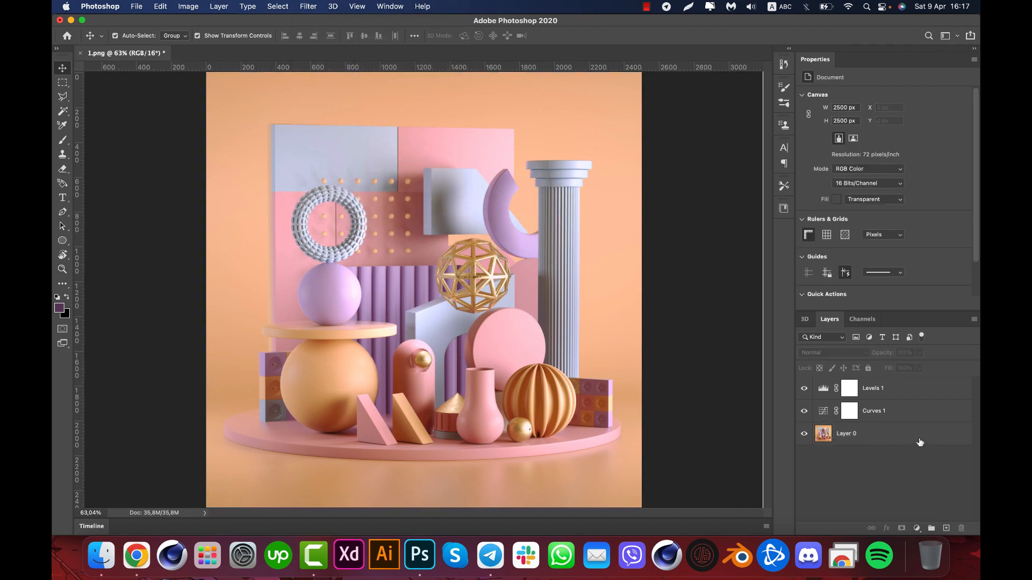
Add a Color Balance adjustment layer above Levels 1 with midtones set to Cyan-Red +7, Magenta-Green -2 and Yellow-Blue +2
left_click(917, 528)
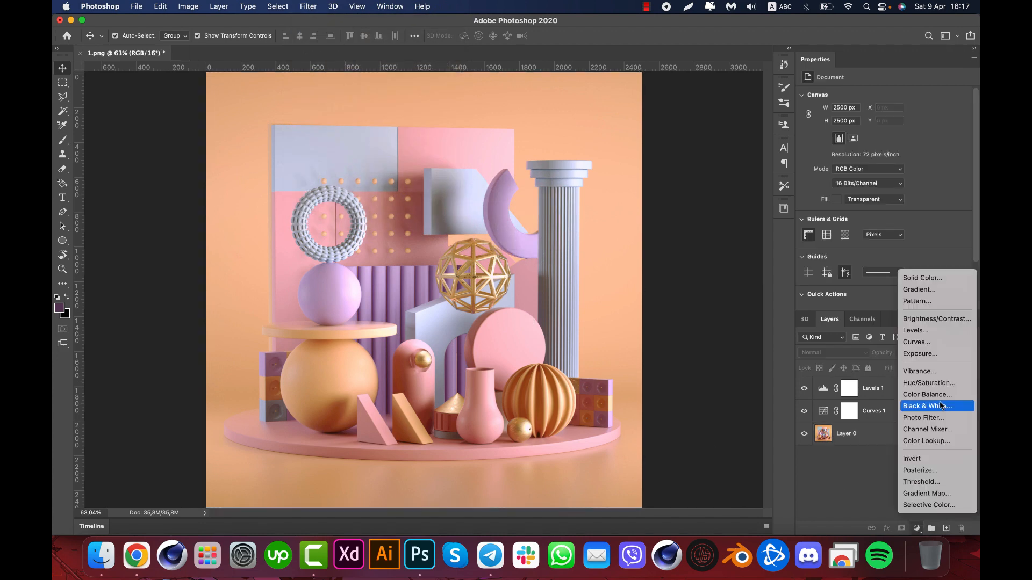
left_click(925, 394)
mouse_move(869, 123)
left_mouse_down()
mouse_move(860, 124)
mouse_move(885, 123)
mouse_move(814, 123)
mouse_move(885, 122)
left_mouse_up()
mouse_move(872, 124)
left_mouse_down()
mouse_move(855, 124)
mouse_move(884, 125)
mouse_move(858, 129)
mouse_move(875, 126)
left_mouse_up()
mouse_move(869, 140)
left_mouse_down()
mouse_move(881, 142)
mouse_move(865, 143)
mouse_move(881, 162)
mouse_move(854, 163)
mouse_move(870, 160)
left_mouse_up()
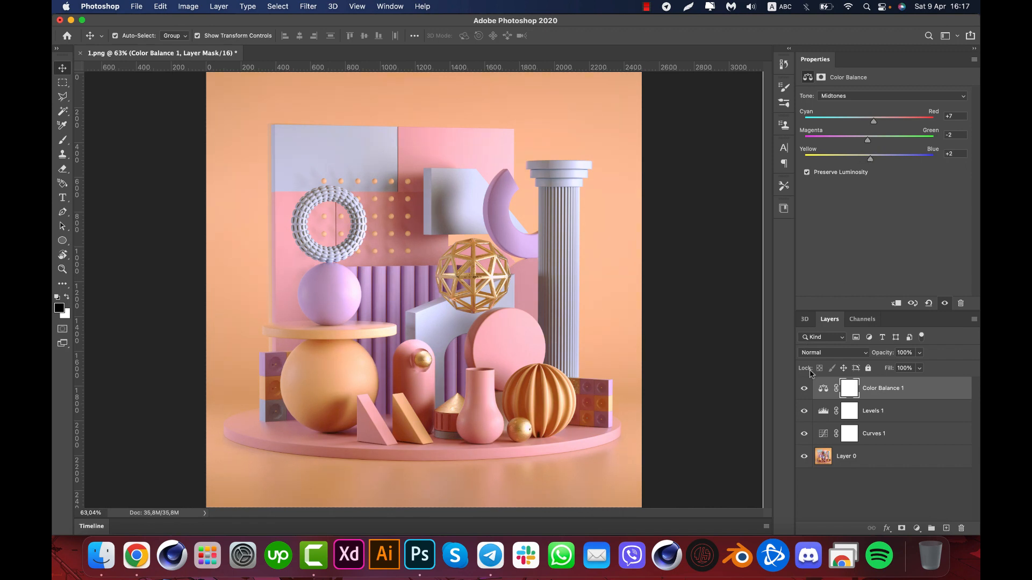
Compare the image with and without the Color Balance 1 layer, leaving it visible, and check the whole composition at a reduced size
left_click(805, 388)
left_click(804, 389)
scroll(438, 266, "down", 5, "alt")
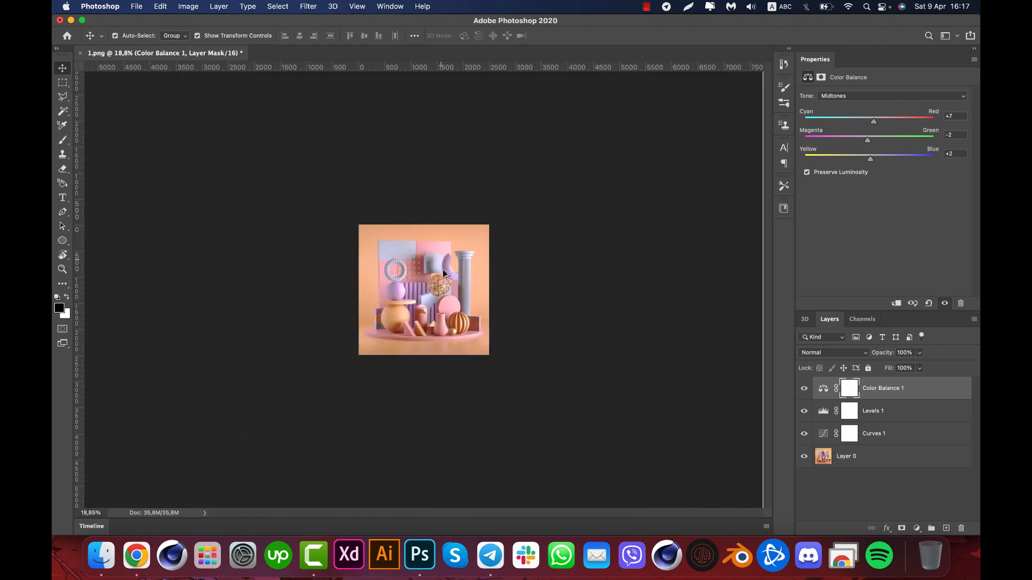
scroll(445, 298, "up", 3, "alt")
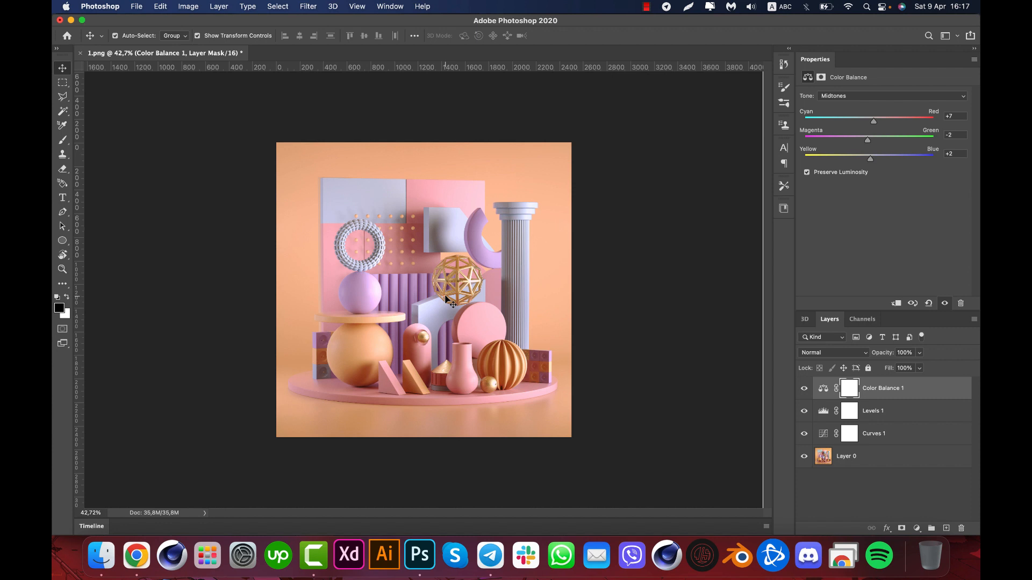